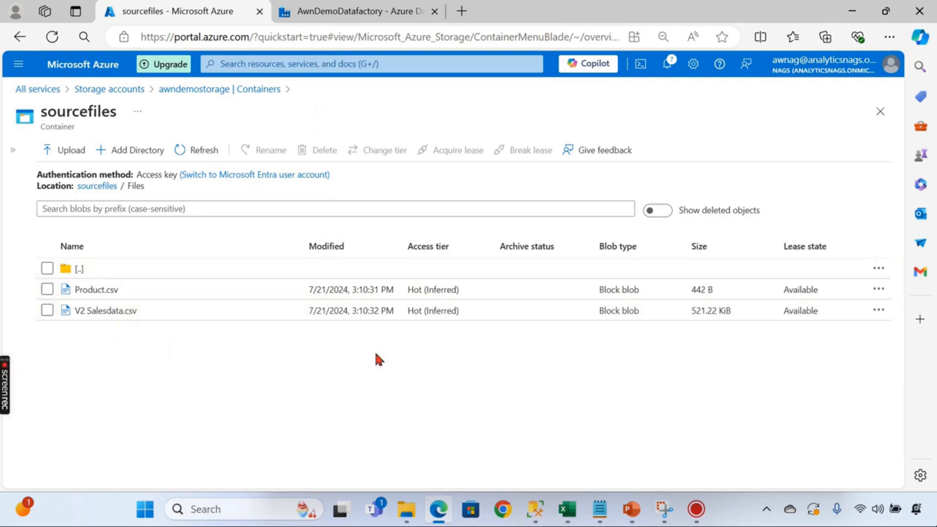
- From All services, search 'Sql Database' and open the SQL databases service
click(98, 90)
click(49, 90)
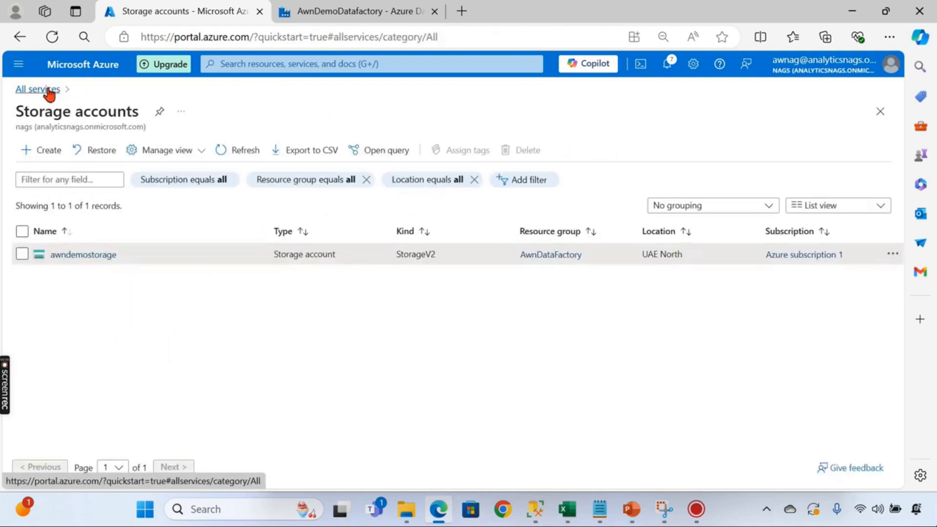
click(265, 64)
text(Sql)
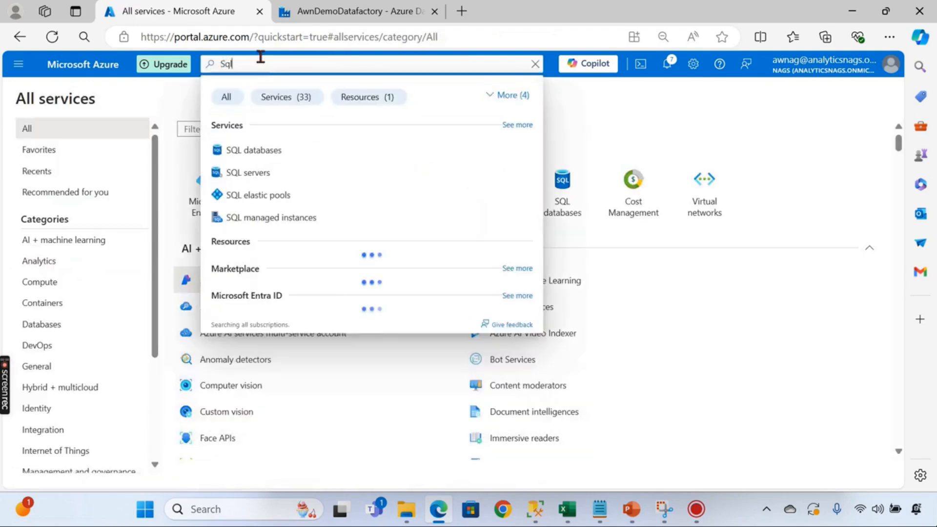
text( Se)
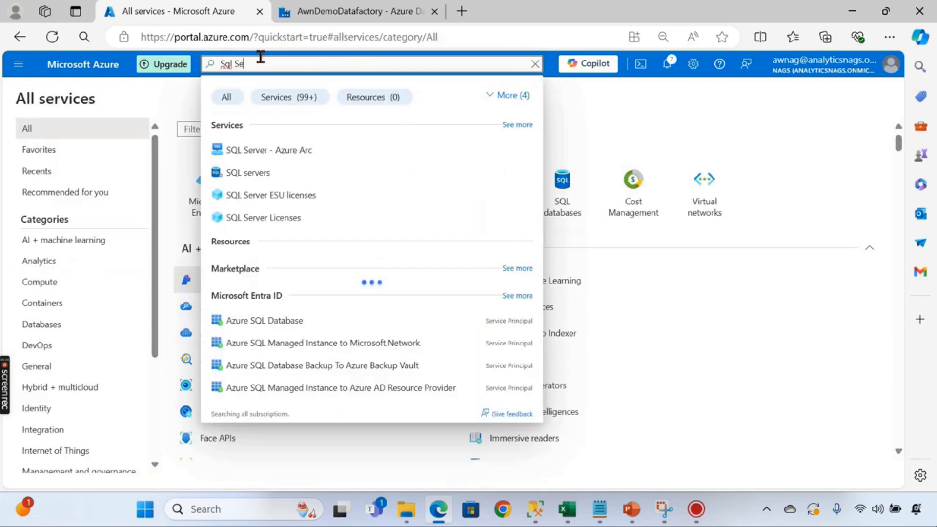
text(rv)
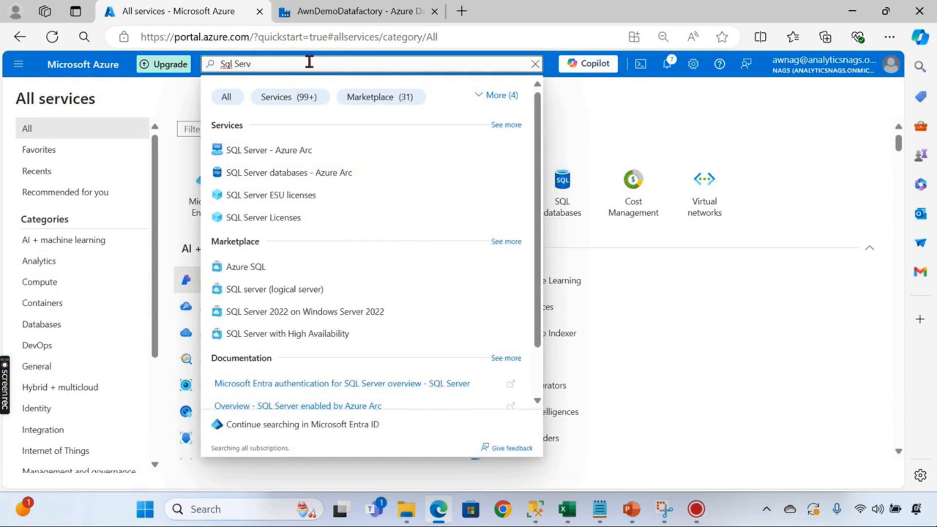
key(BackSpace)
key(BackSpace)
key(BackSpace)
key(BackSpace)
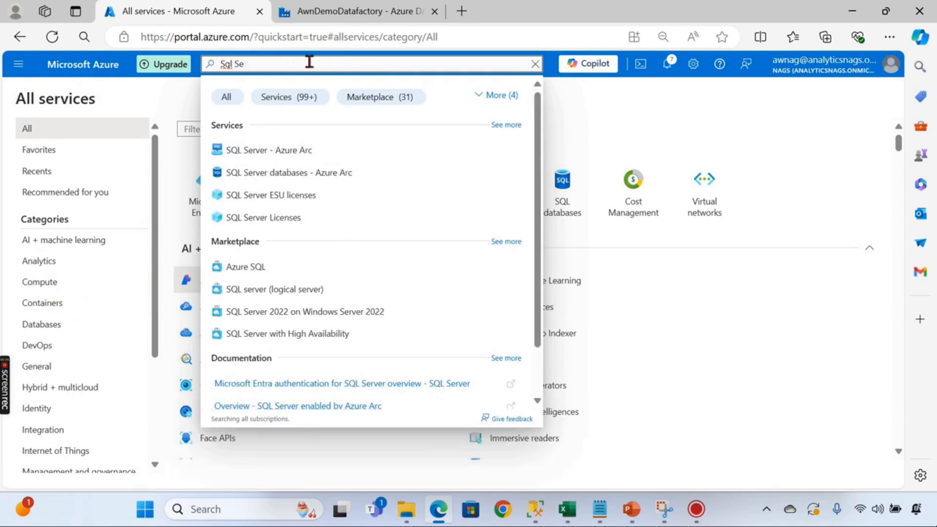
text(Databse)
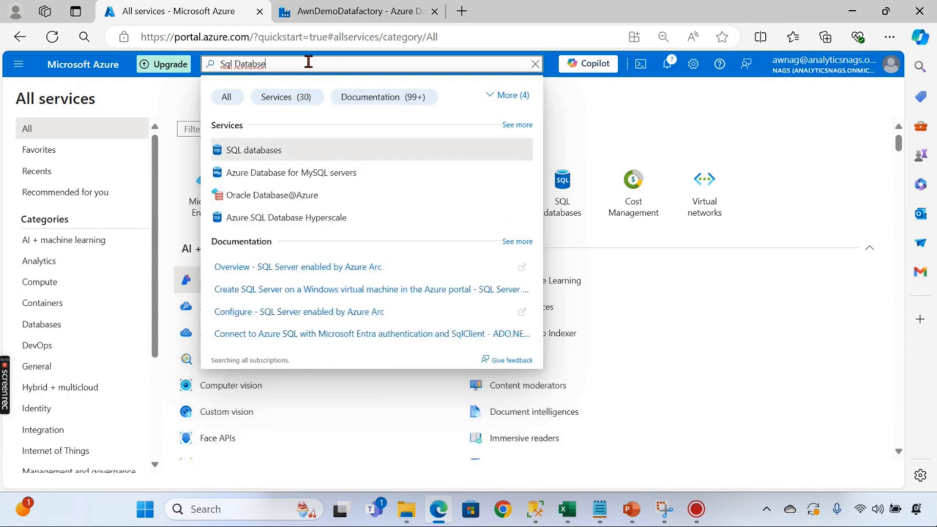
click(257, 64)
text(a)
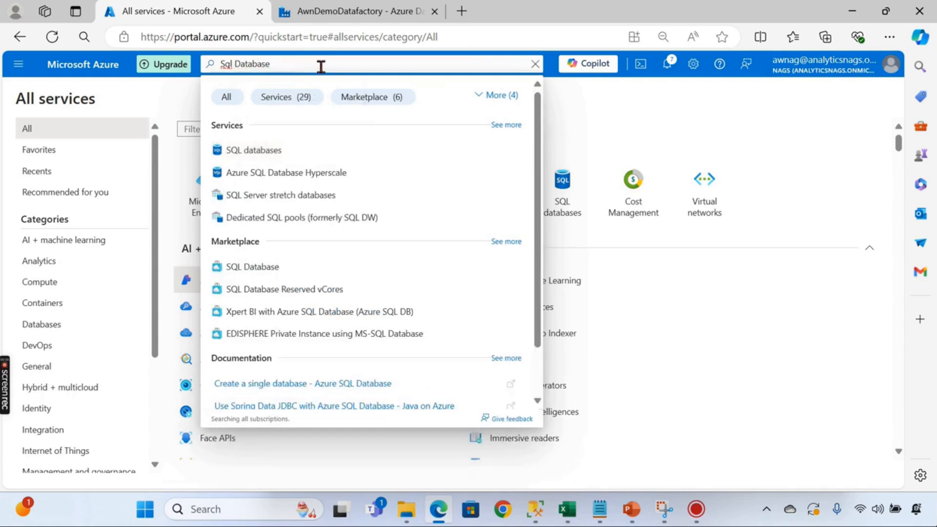
click(249, 150)
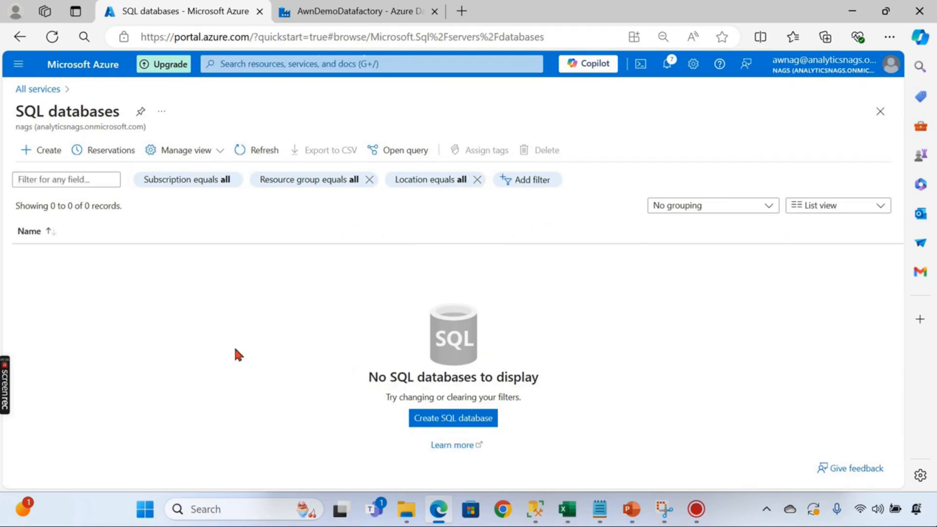
- Start a new SQL database named awnstagingdb in the AwnDataFactory resource group
click(419, 417)
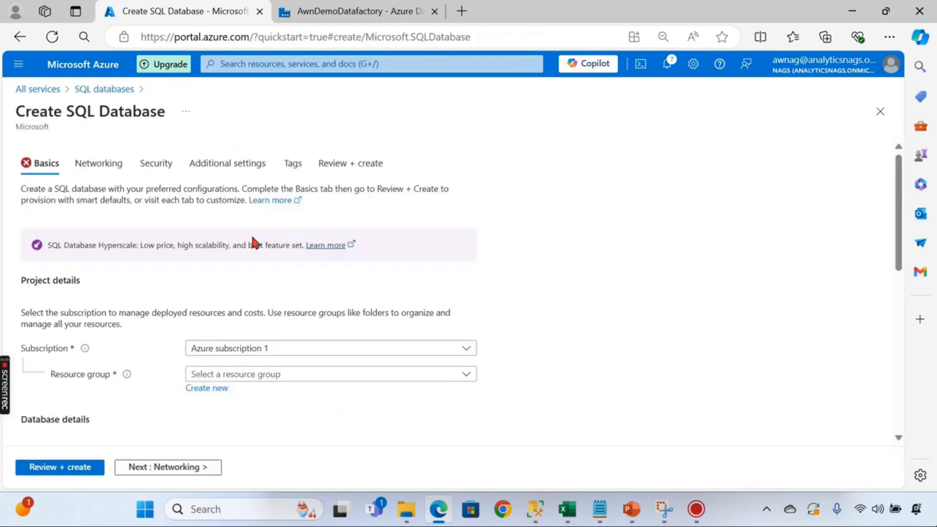
scroll(273, 282, down, 3)
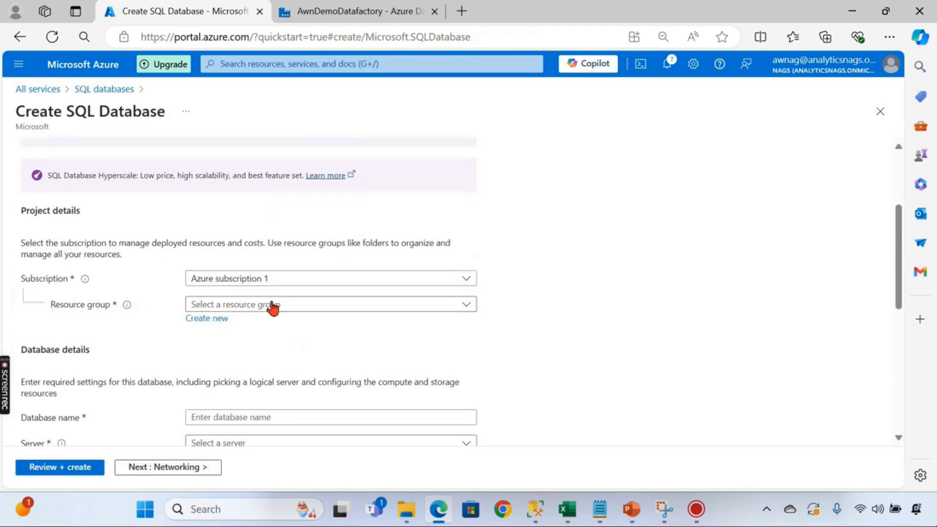
click(272, 305)
click(240, 351)
scroll(292, 302, down, 3)
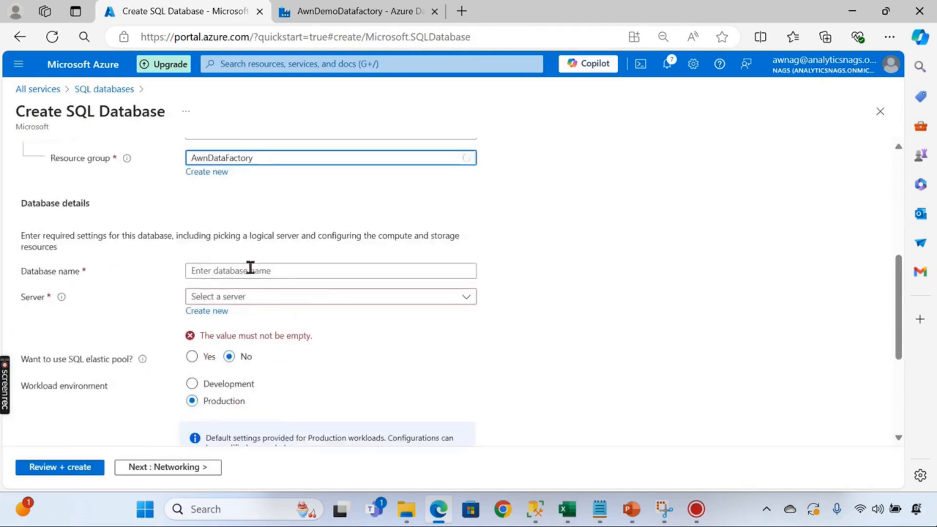
click(250, 269)
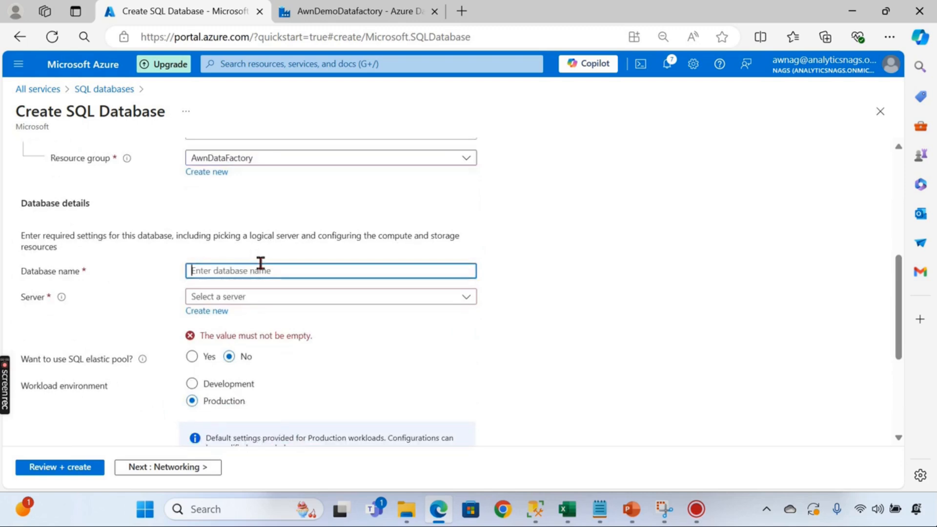
text(stagingdb)
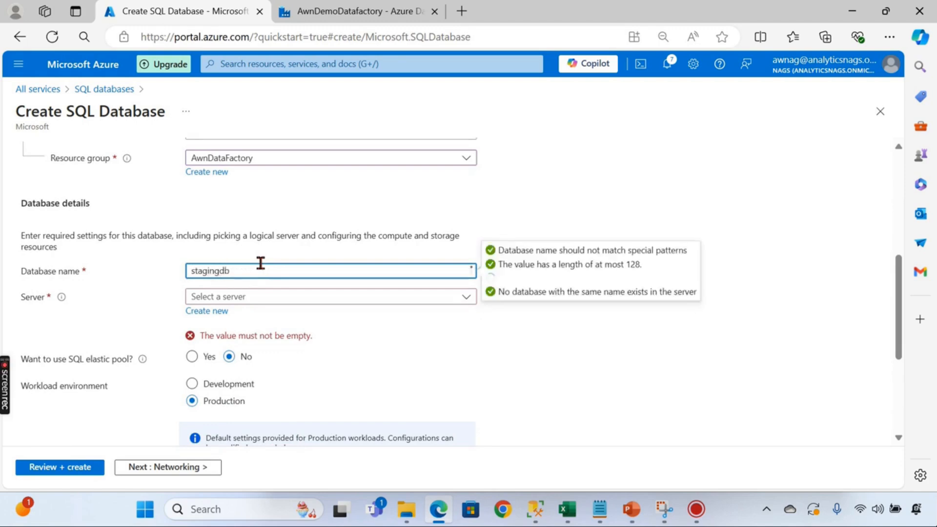
text(awn)
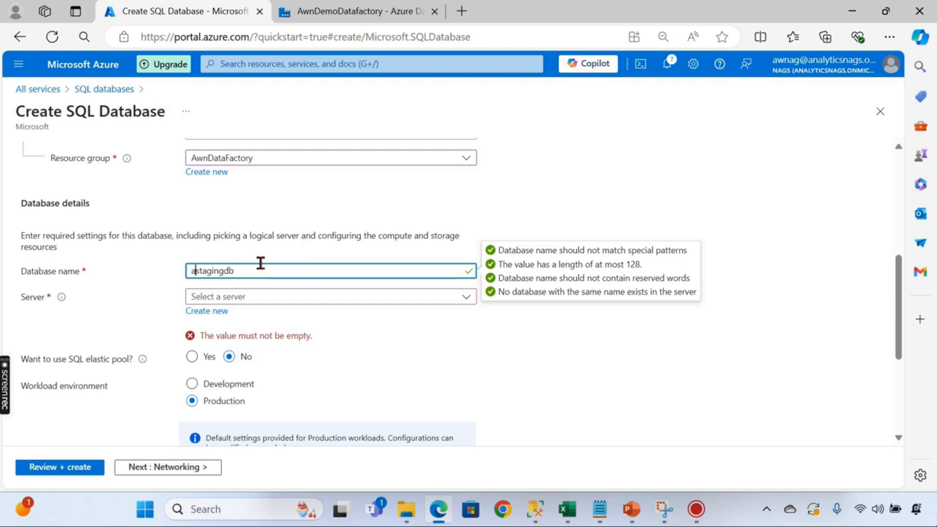
click(393, 215)
- Find no existing server, so choose Create new under Server
click(247, 303)
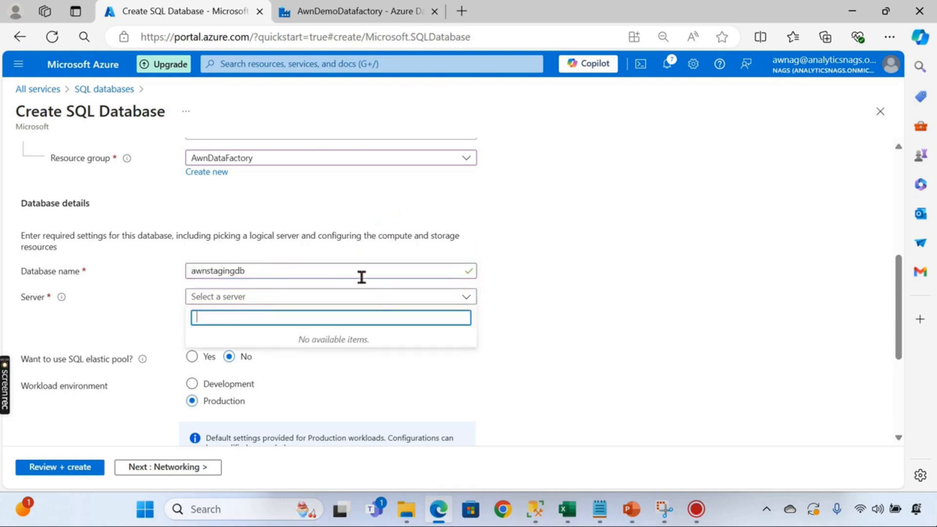
click(378, 296)
click(213, 314)
click(212, 315)
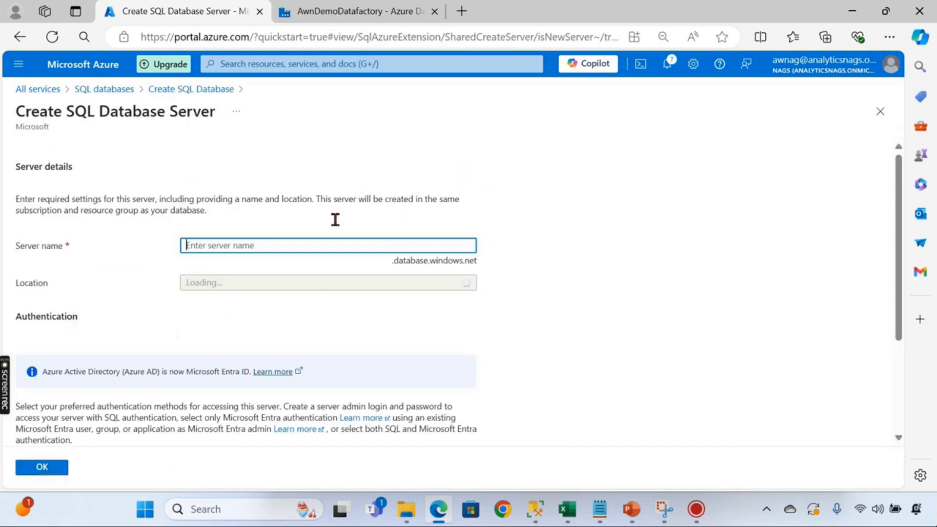
- Name the new server awndemo and set its location to (Middle East) UAE North
text(a)
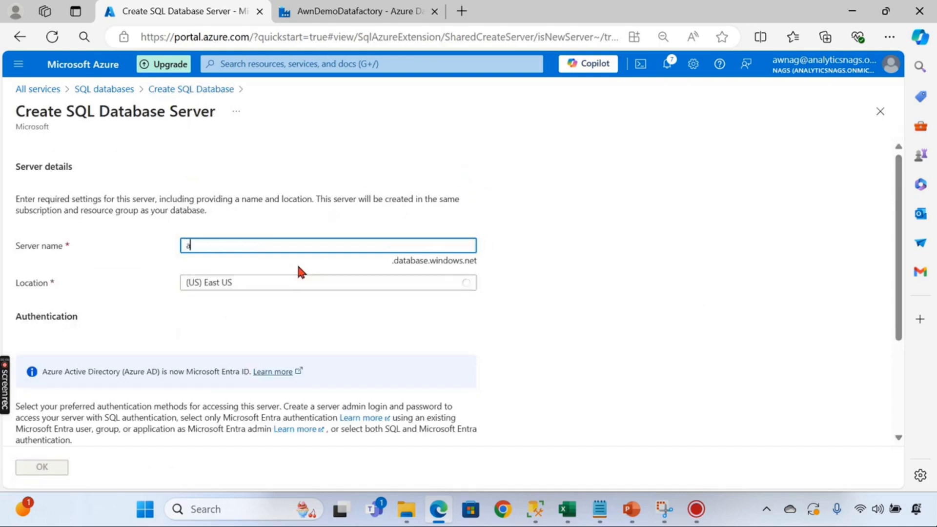
text(wndemo)
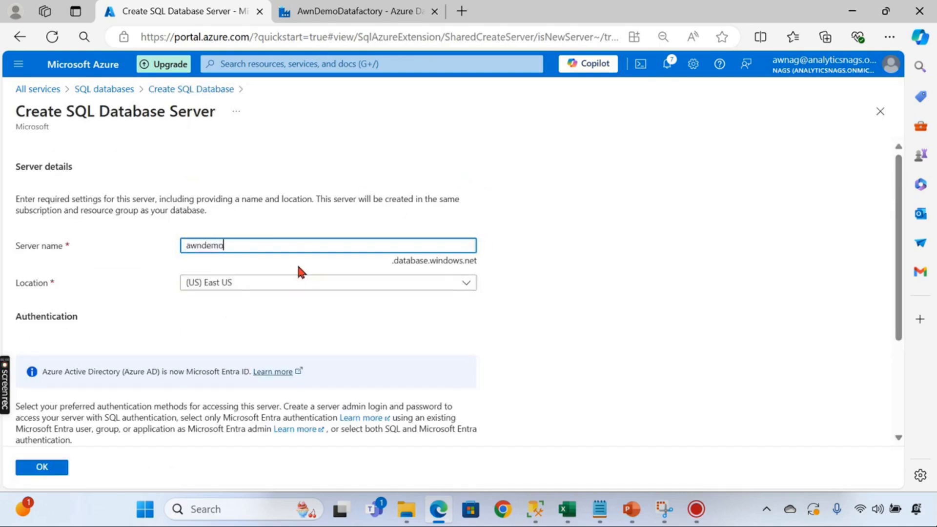
click(337, 284)
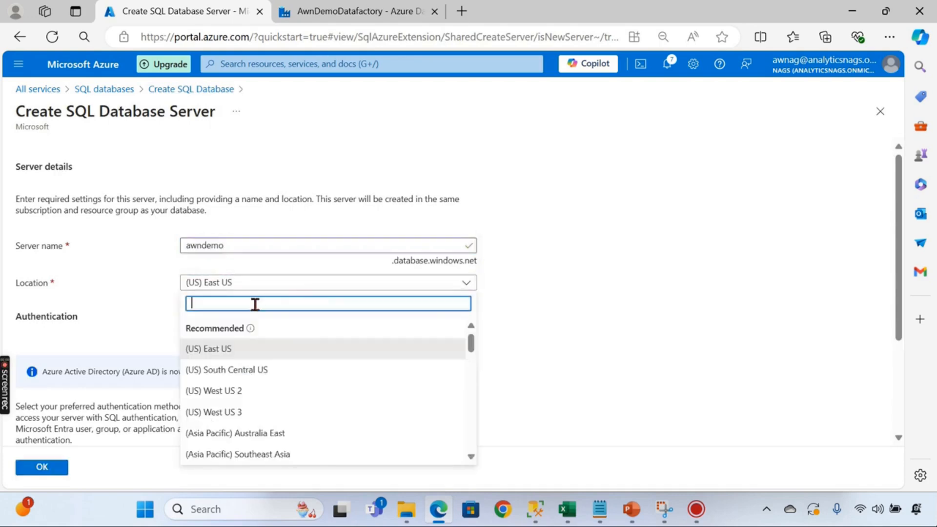
text(uae)
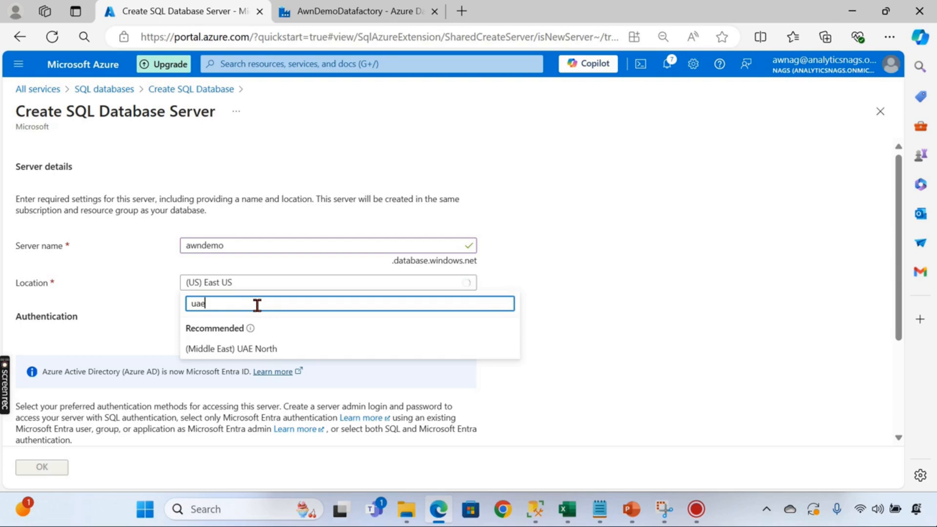
click(260, 349)
scroll(161, 339, down, 3)
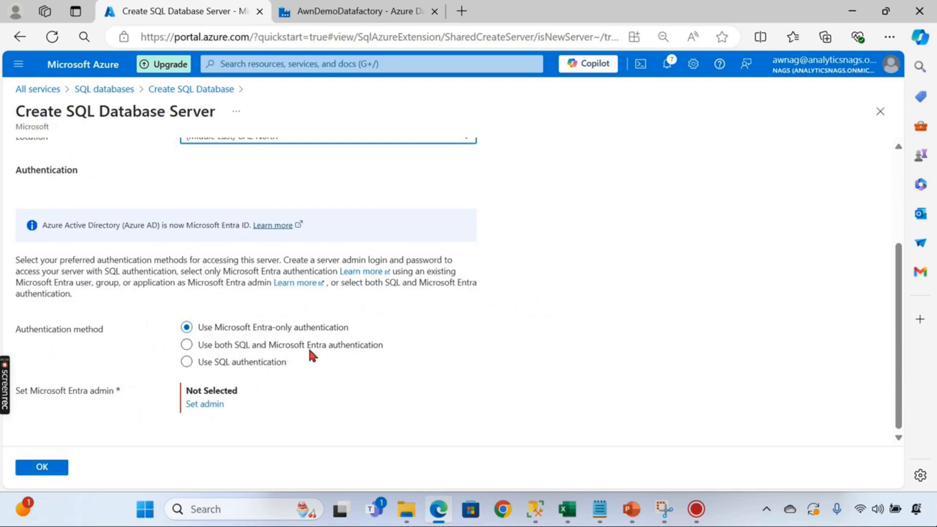
- Switch the server to SQL authentication and enter the server admin login
click(258, 362)
scroll(324, 328, down, 1)
click(234, 354)
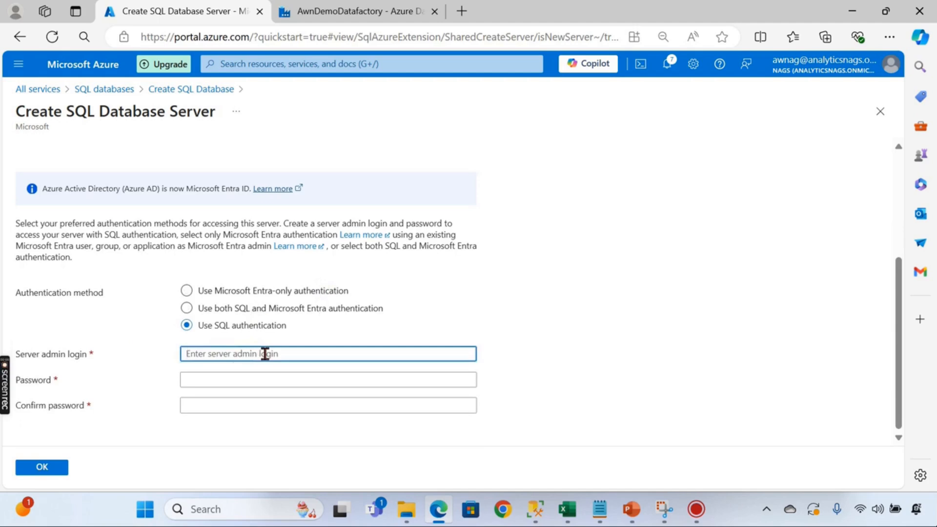
text(awn)
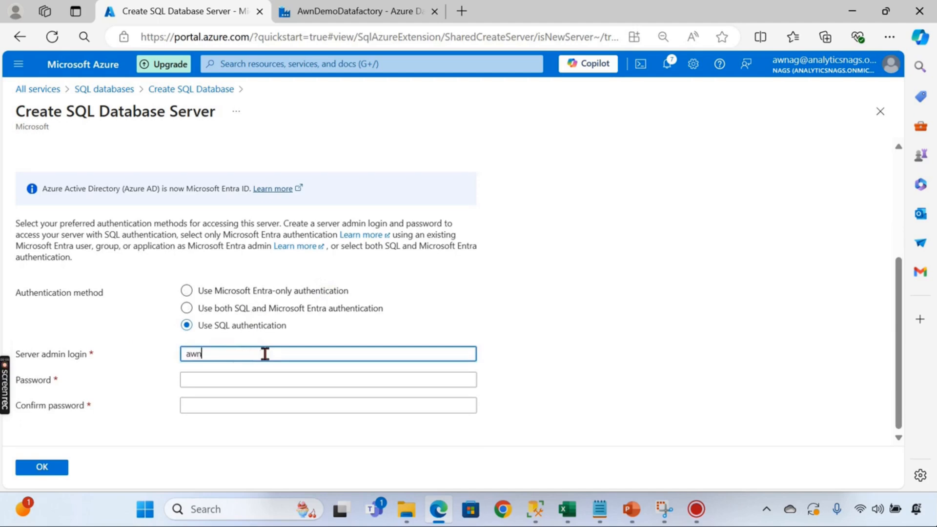
click(240, 380)
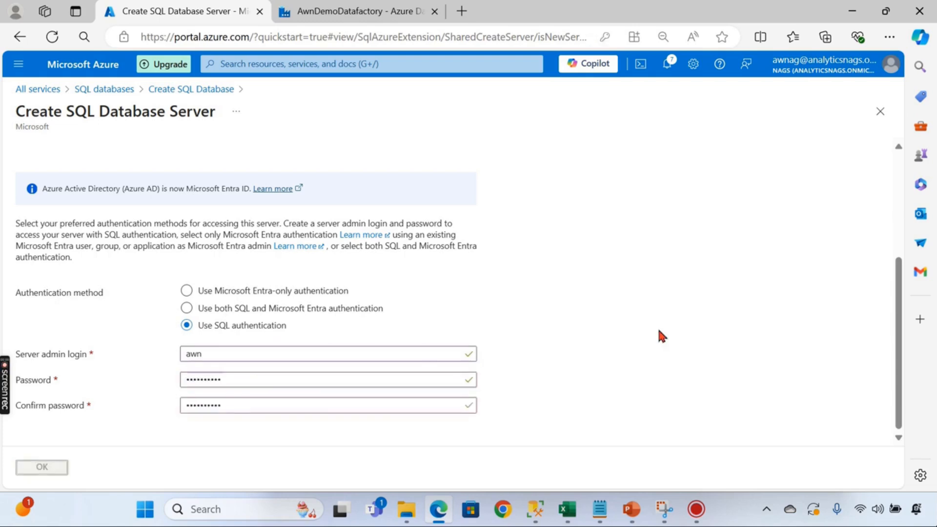
- Confirm the server, set the workload environment to Development, then review and create the database
key(Return)
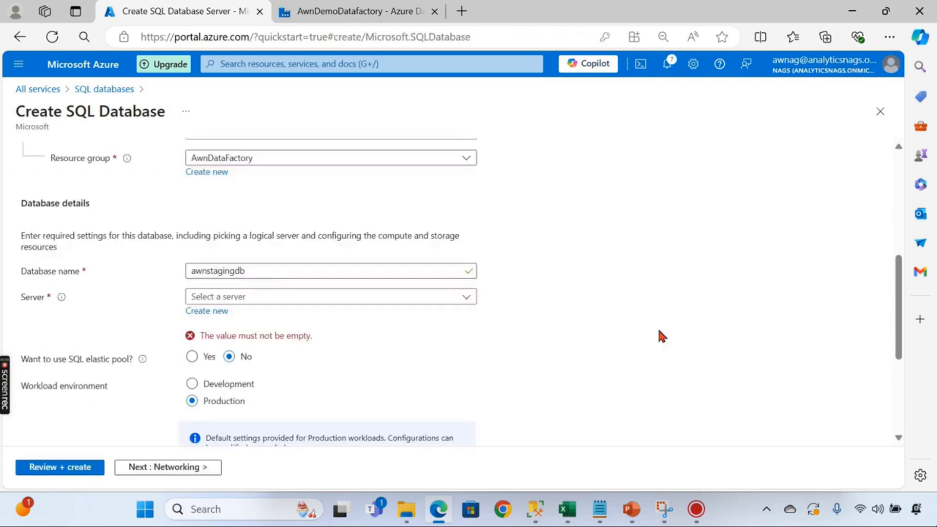
scroll(420, 385, down, 3)
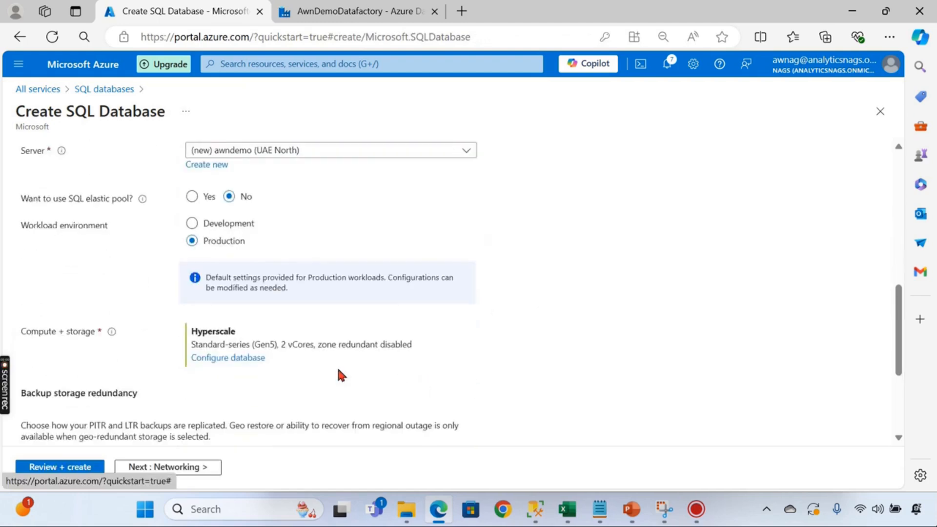
click(224, 226)
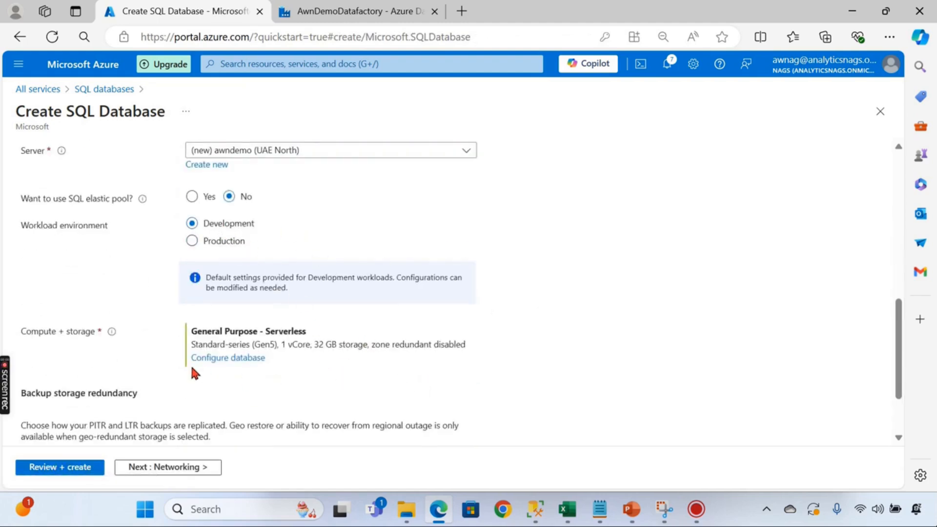
scroll(262, 390, down, 2)
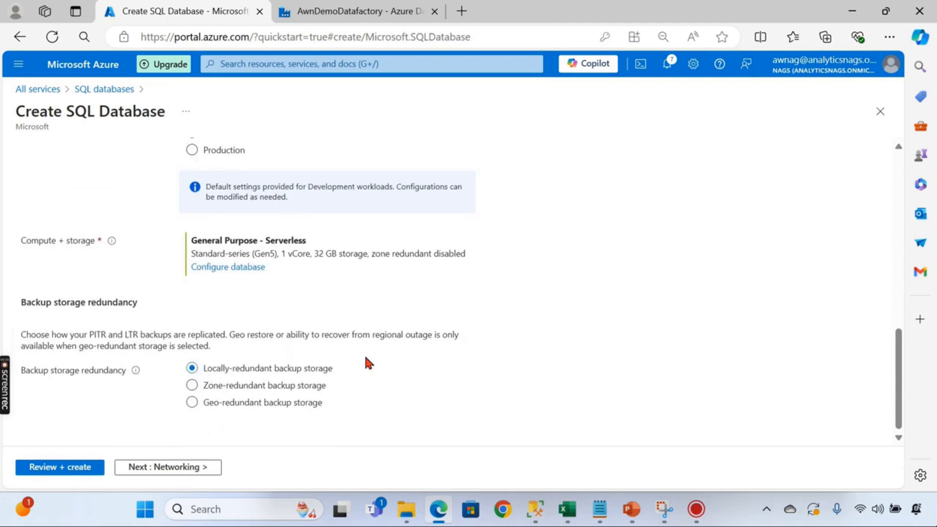
click(60, 467)
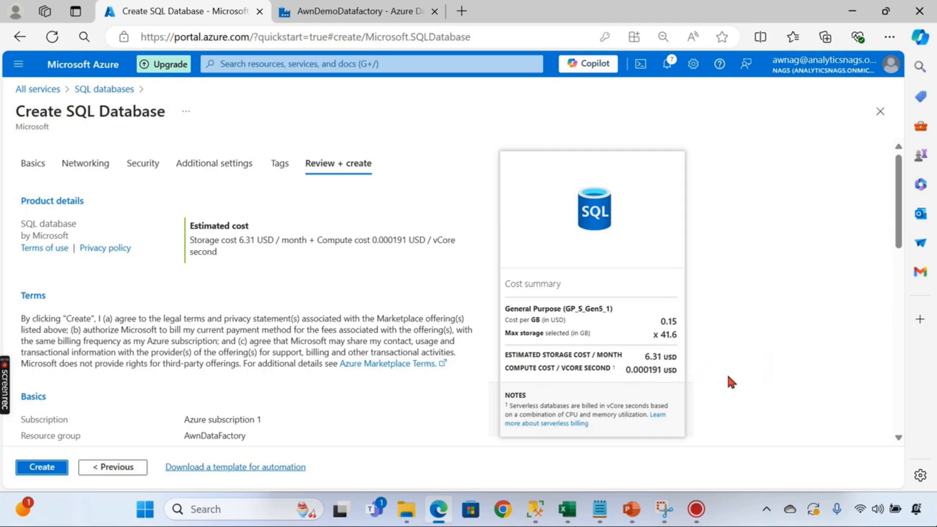
click(59, 468)
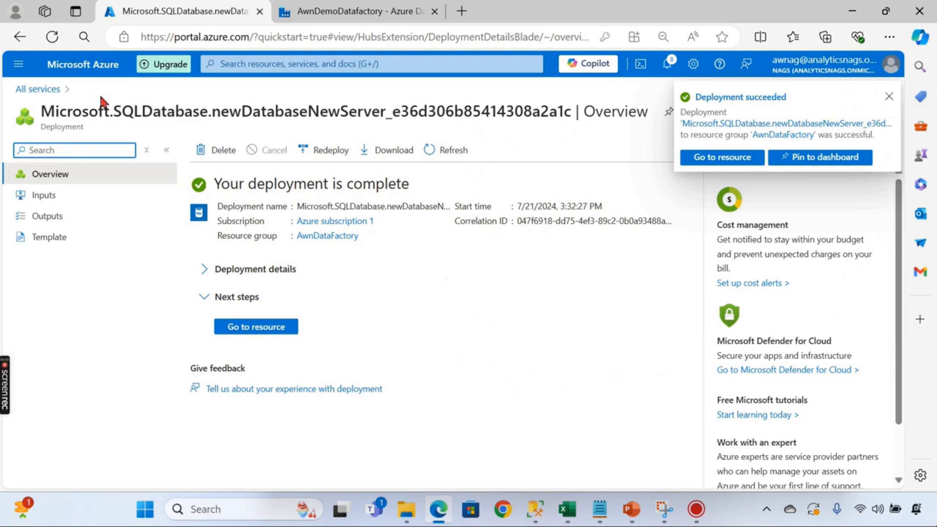
- Open Databases > SQL databases and reload the page so awnstagingdb appears
click(43, 90)
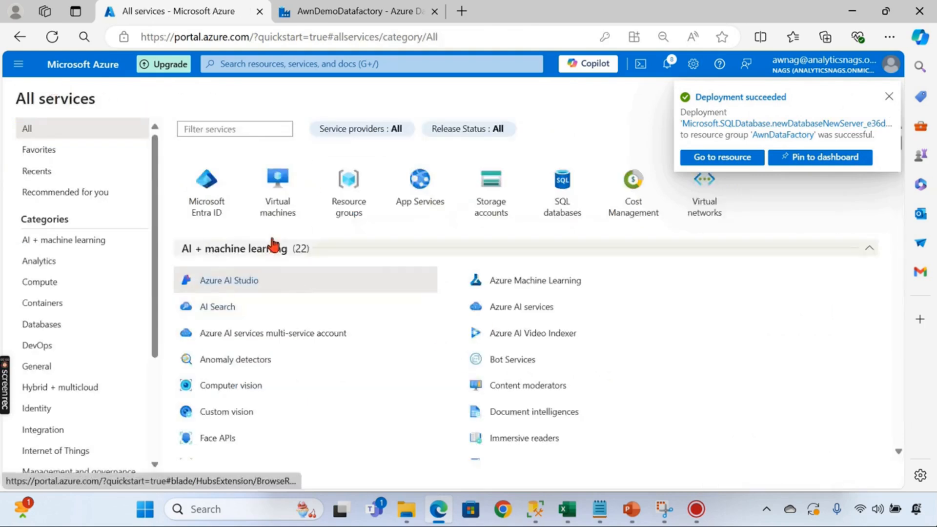
click(92, 323)
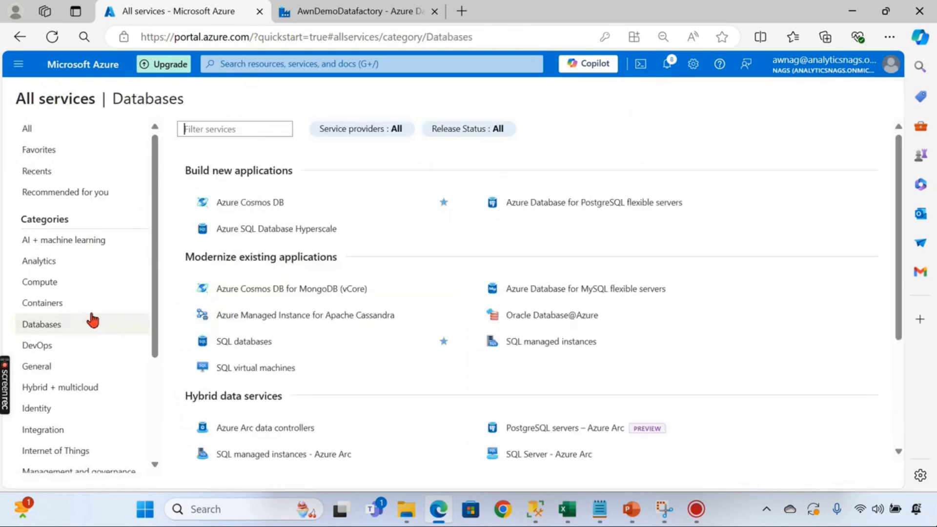
click(240, 341)
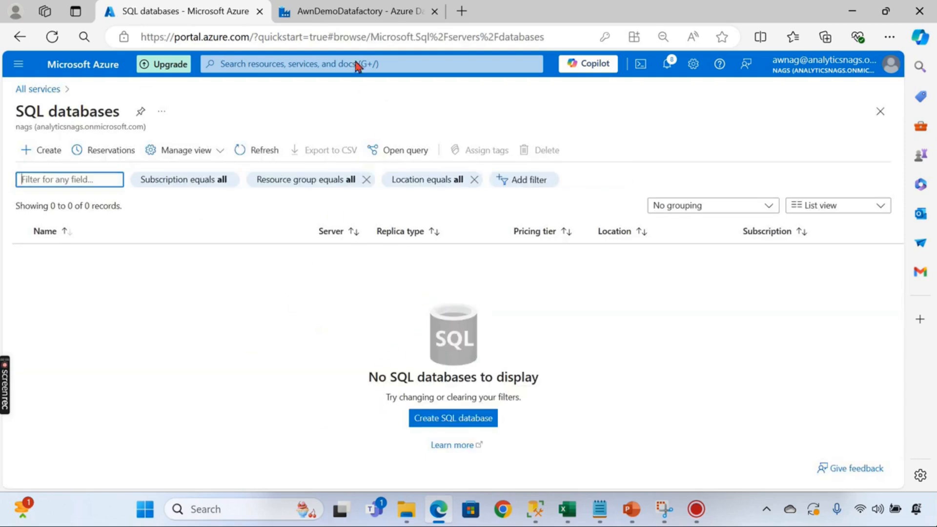
click(345, 32)
key(Return)
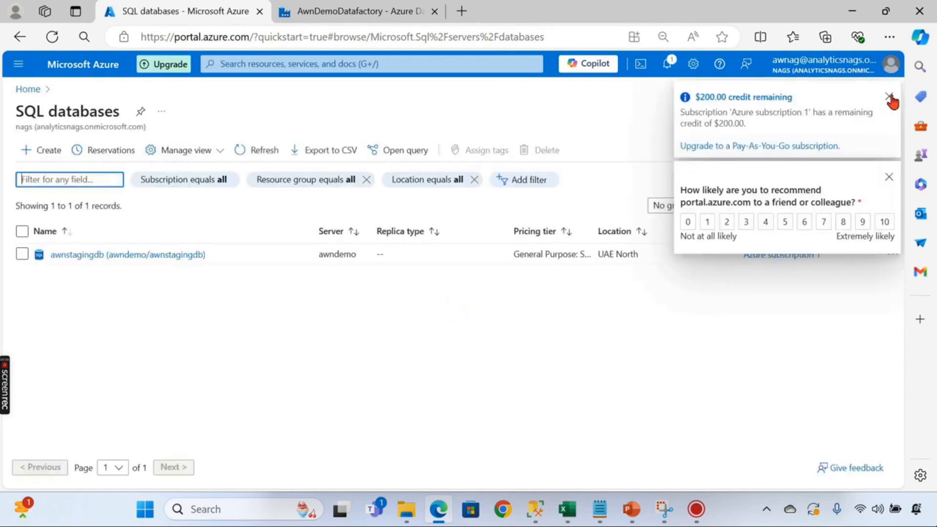
- Dismiss the credit and survey popups, check the pipeline plan slides, and return to the portal
click(889, 97)
click(889, 95)
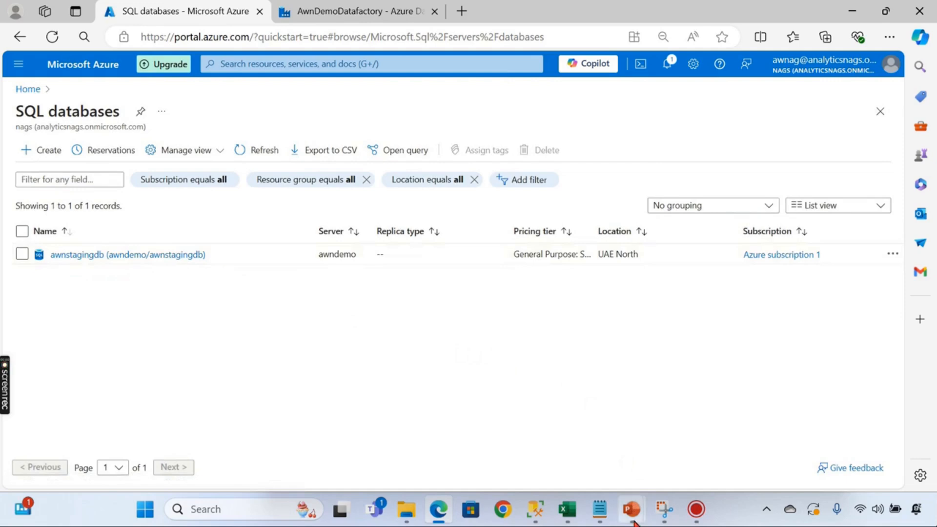
mouse_move(634, 522)
click(469, 430)
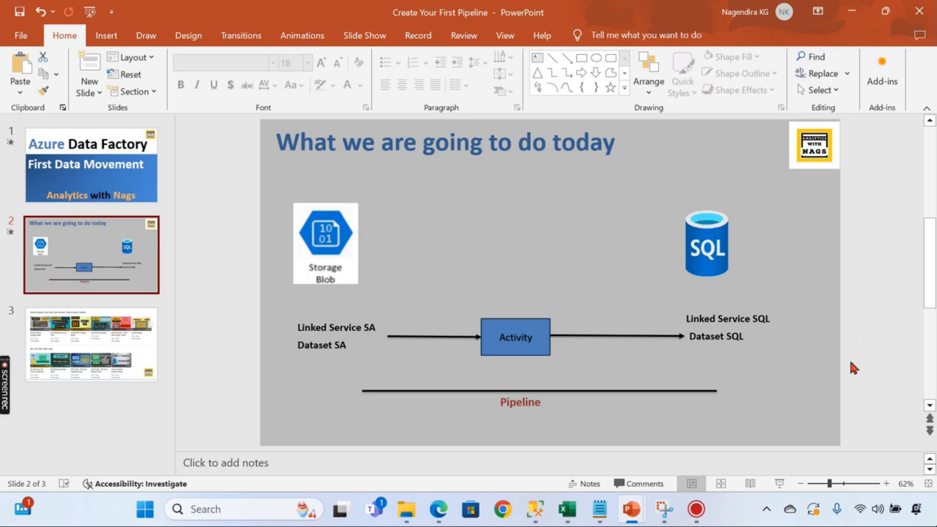
click(851, 12)
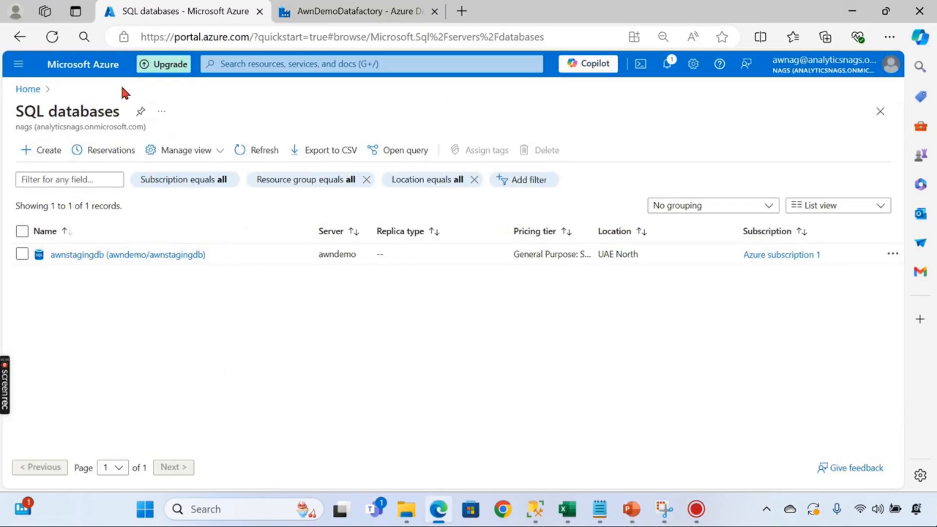
- From Home, open Data factories > AwnDemoDatafactory and launch its Studio
click(27, 89)
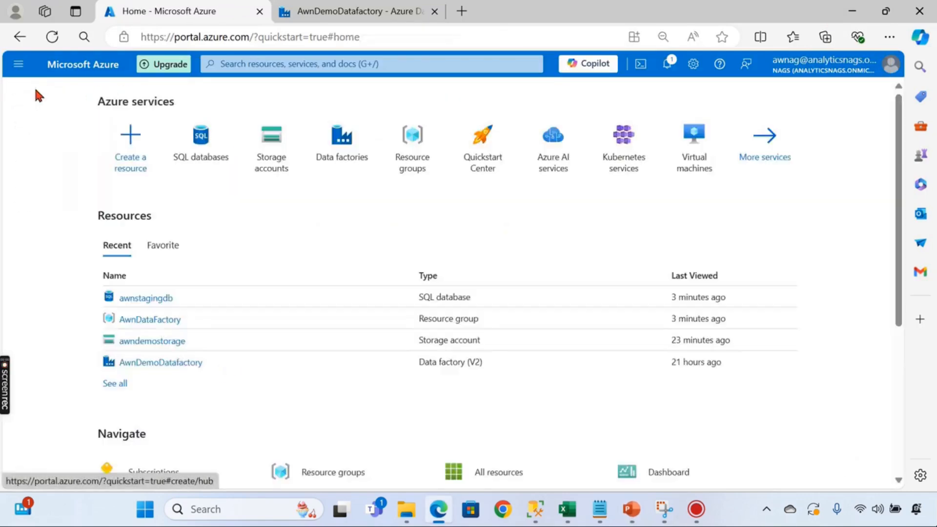
click(342, 156)
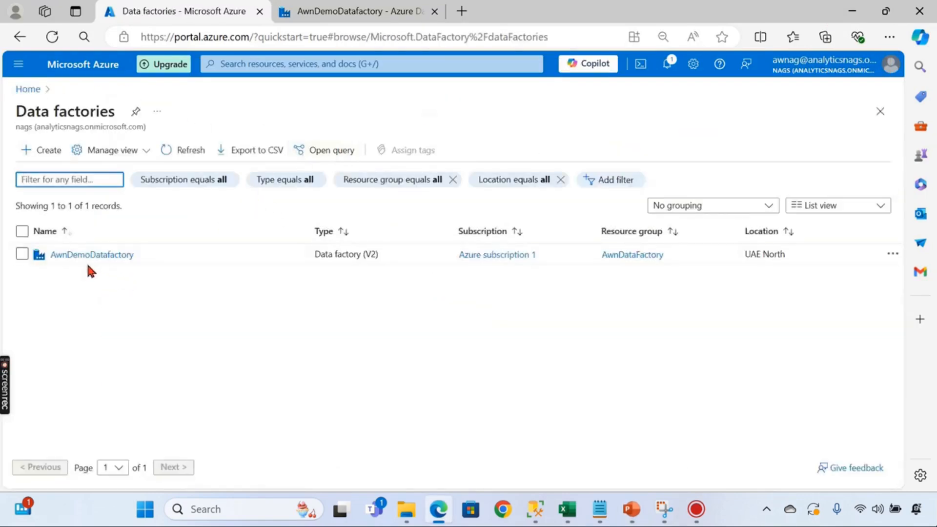
click(88, 257)
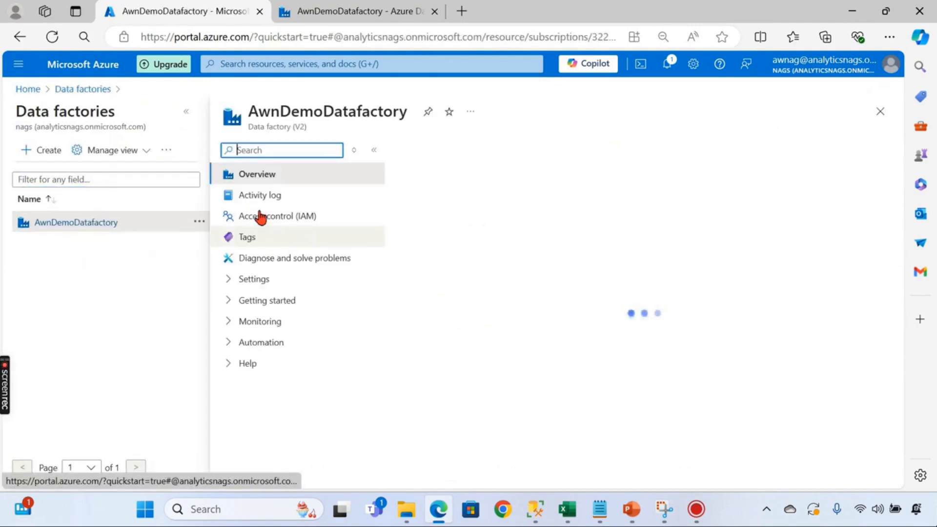
click(581, 463)
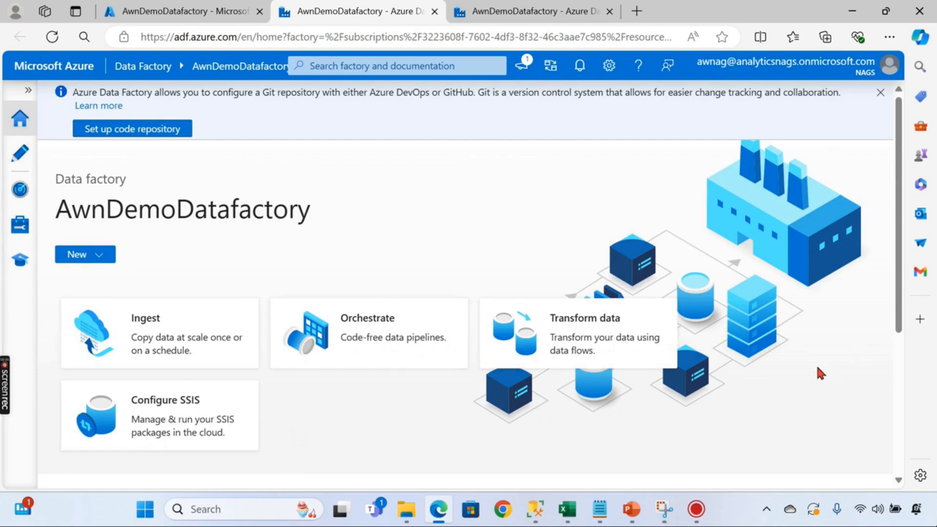
- Go from the Author view to the Manage hub's empty Linked services list
scroll(818, 369, down, 5)
scroll(227, 371, up, 5)
click(20, 155)
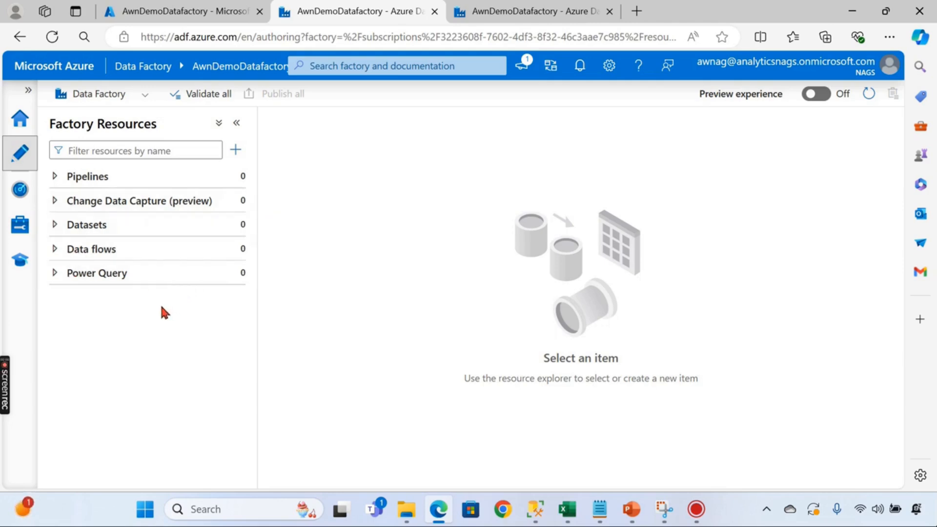
click(20, 225)
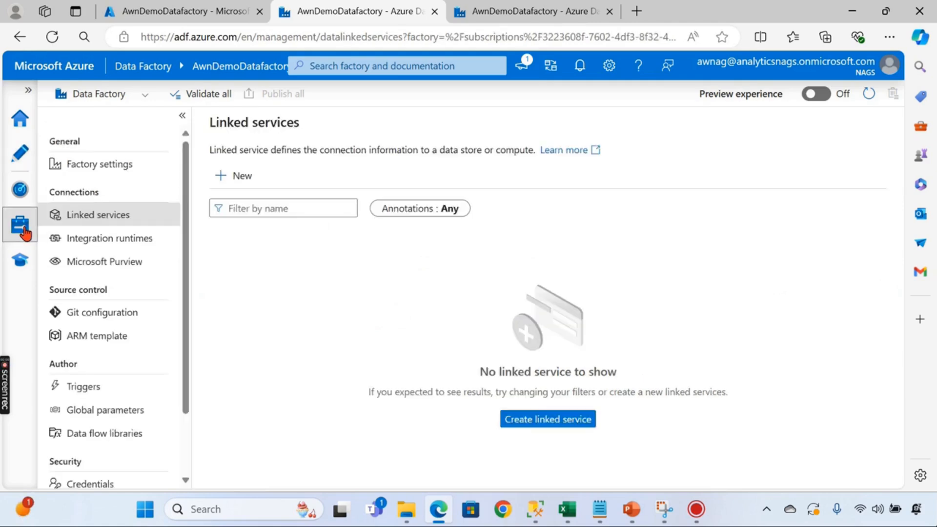
- Start a new linked service using the Azure Data Lake Storage Gen2 data store
click(238, 176)
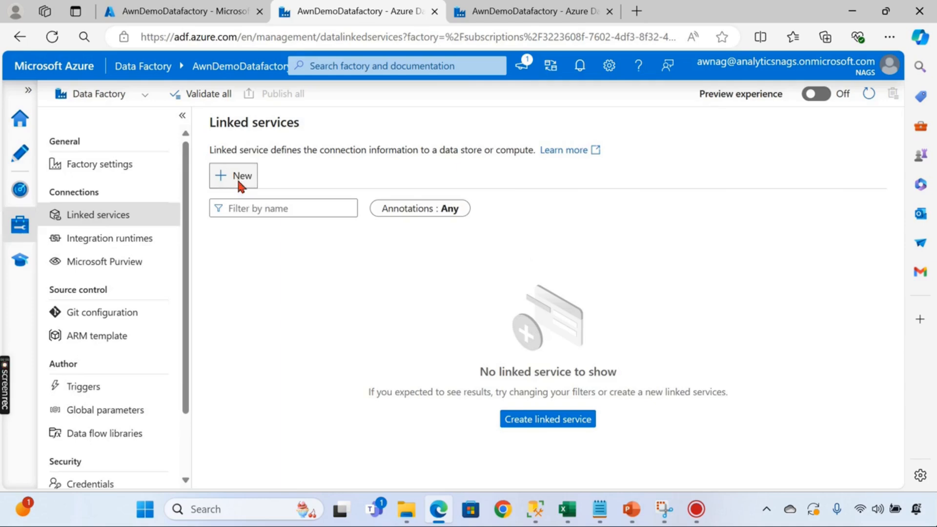
text(sto)
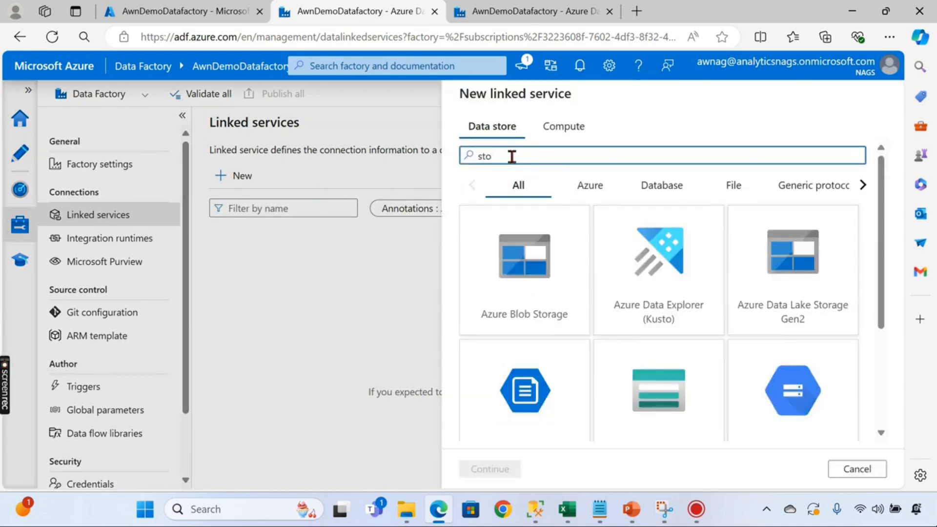
text(ra)
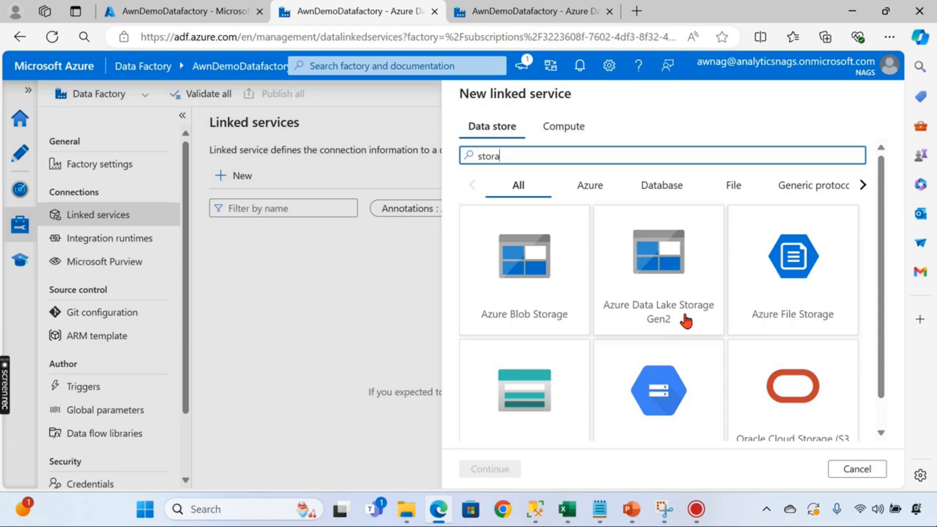
click(675, 273)
click(502, 468)
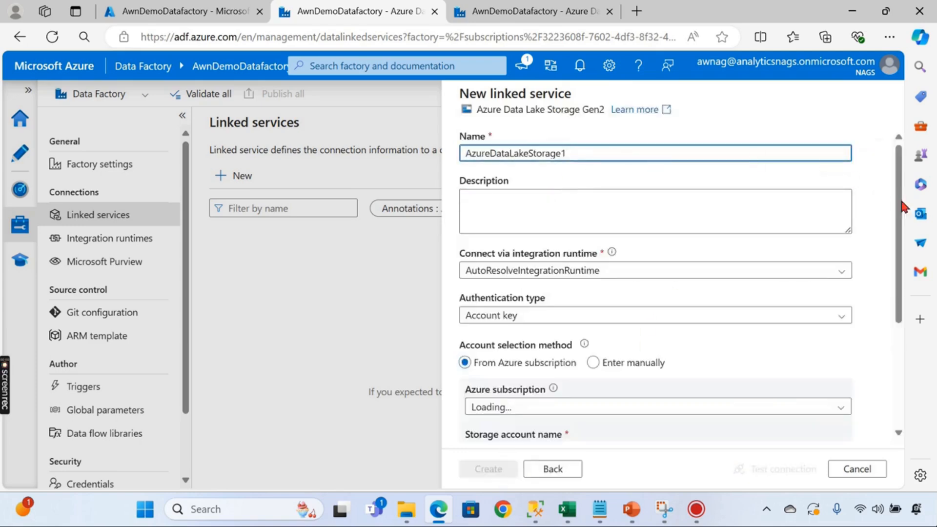
- Connect it to Azure subscription 1 and the awndemostorage account, and create it
scroll(871, 261, down, 2)
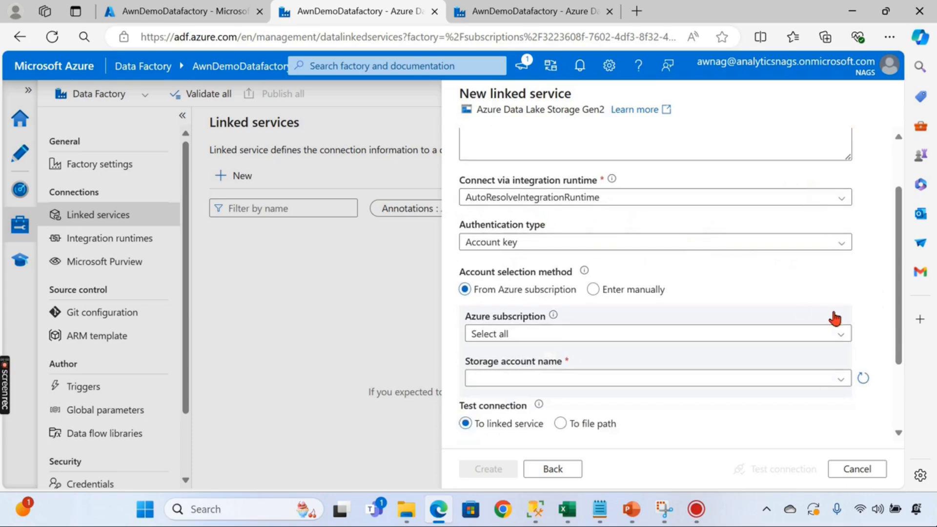
scroll(834, 318, down, 2)
click(674, 230)
click(508, 272)
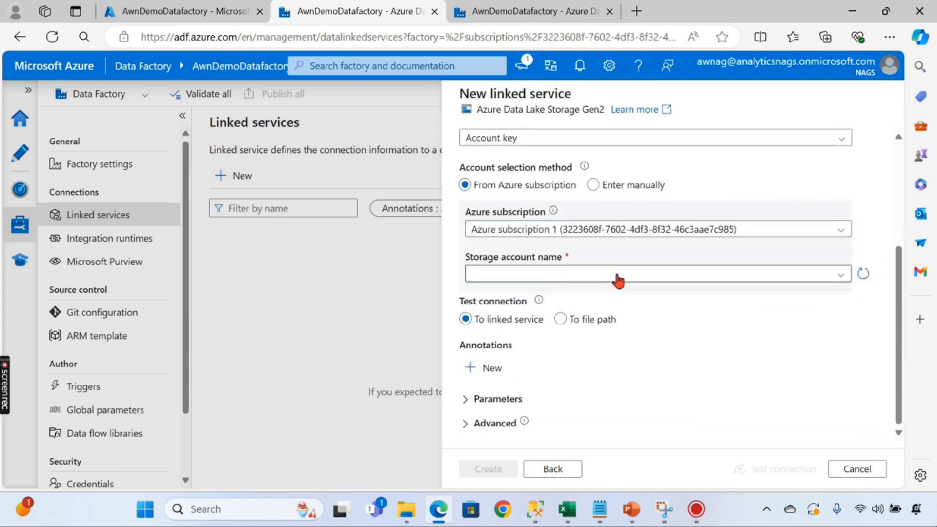
click(607, 274)
click(523, 294)
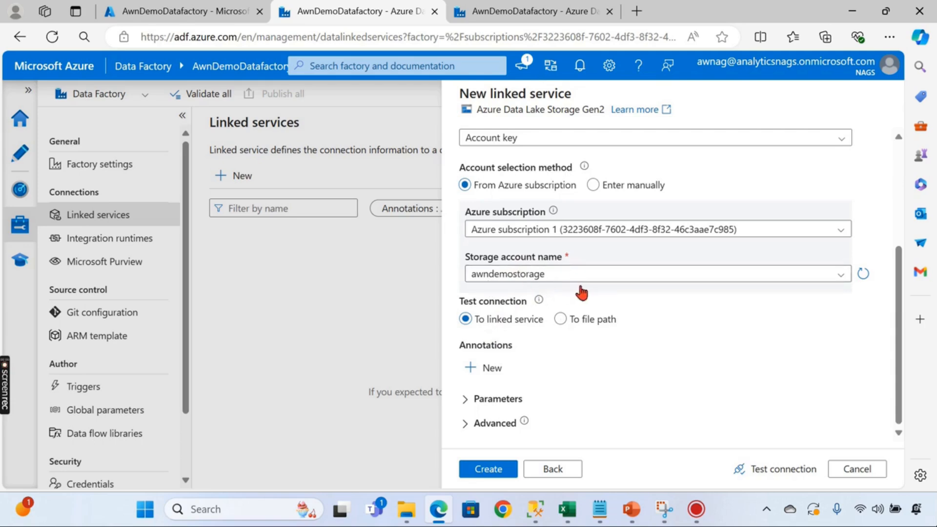
click(501, 468)
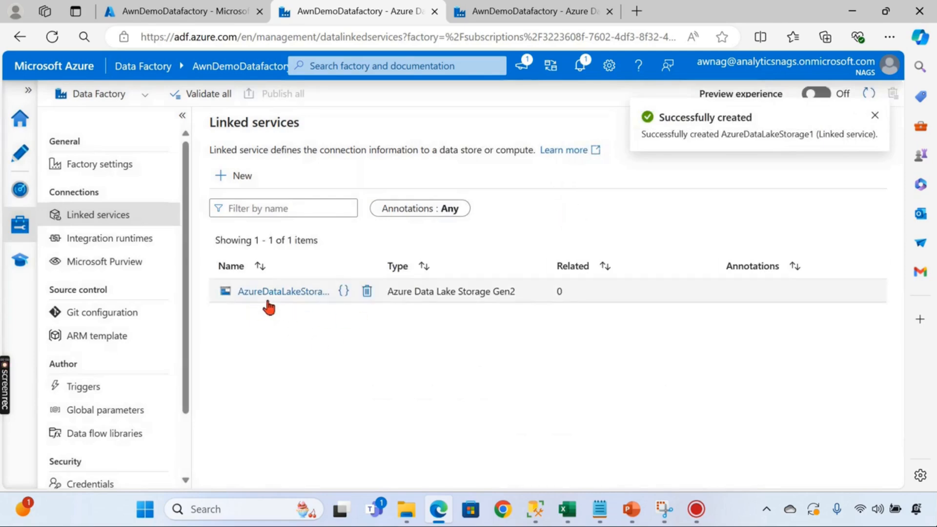
- Start a new Azure SQL Database linked service and replace its default name
click(240, 177)
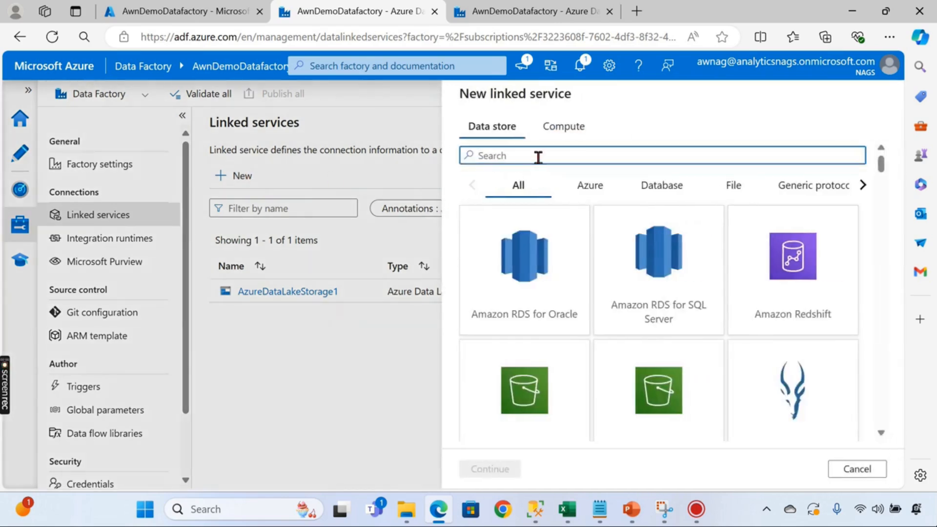
text(sq)
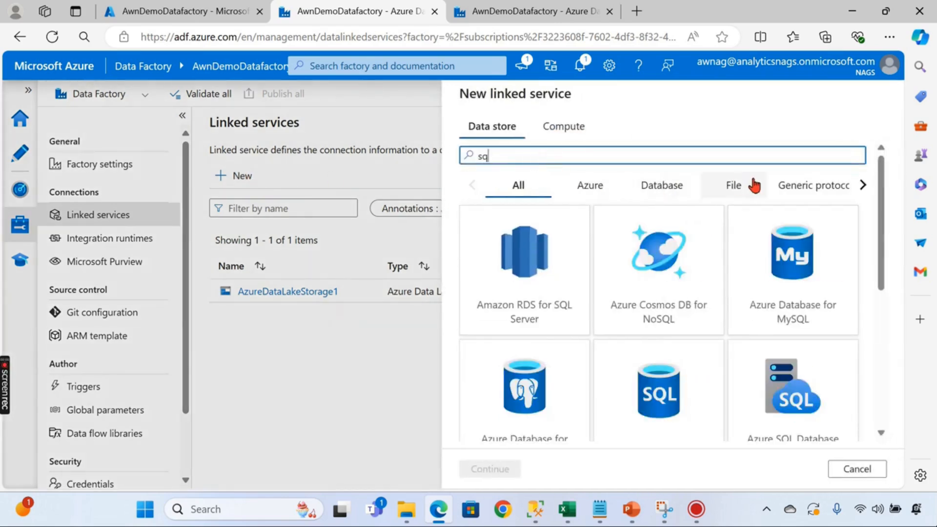
scroll(696, 356, down, 2)
click(660, 331)
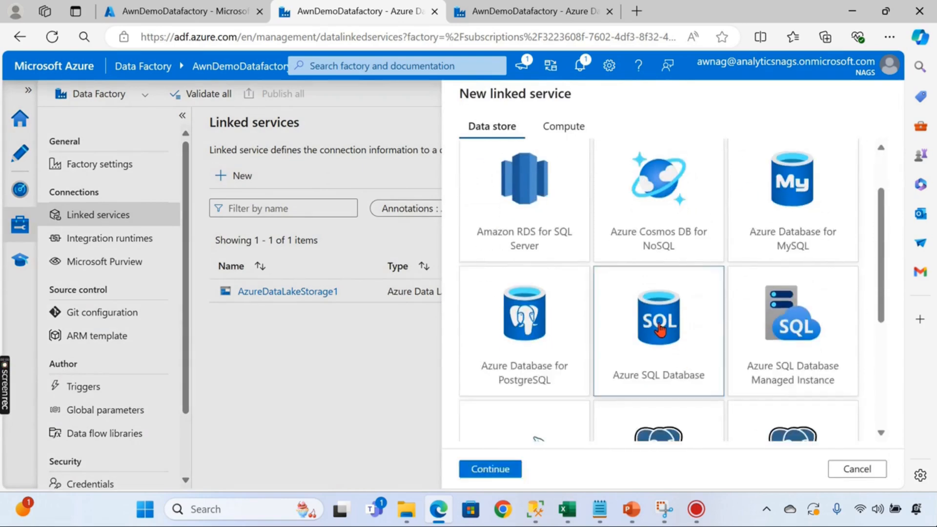
click(489, 468)
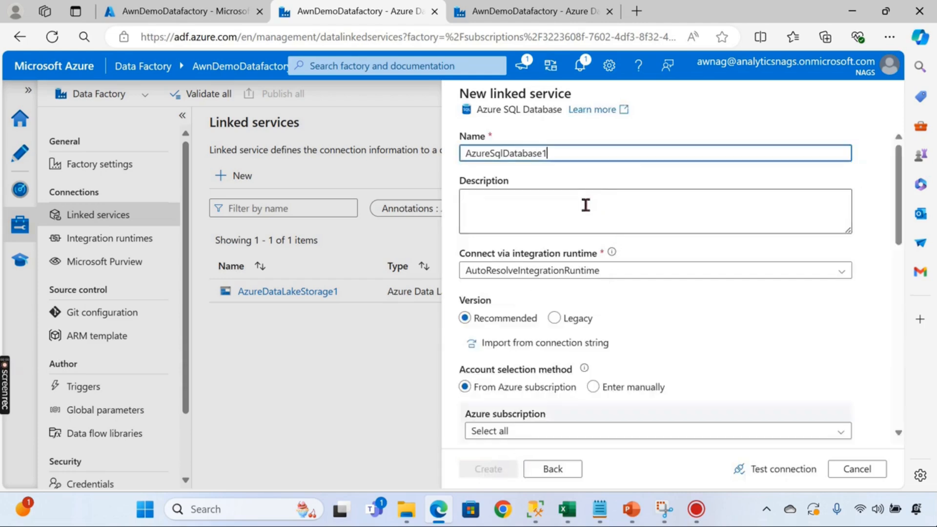
drag(576, 154, 328, 172)
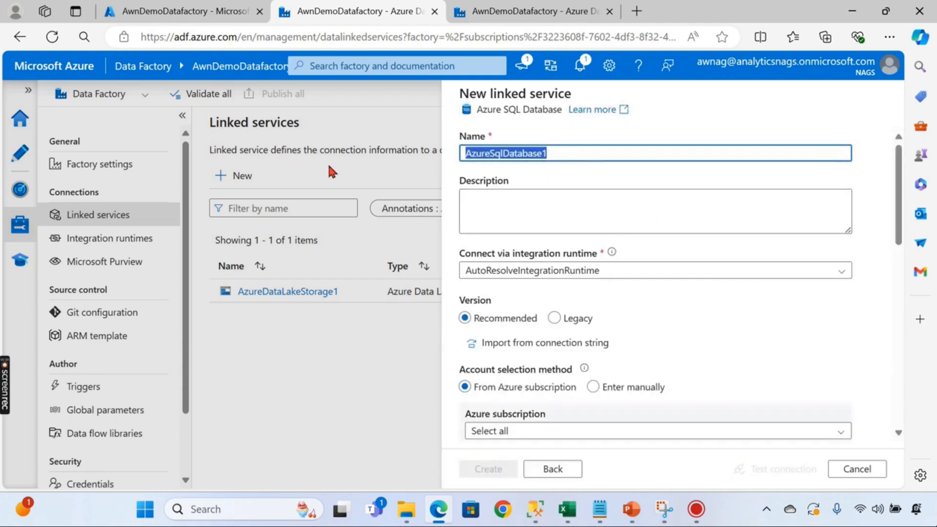
text(StagingLS)
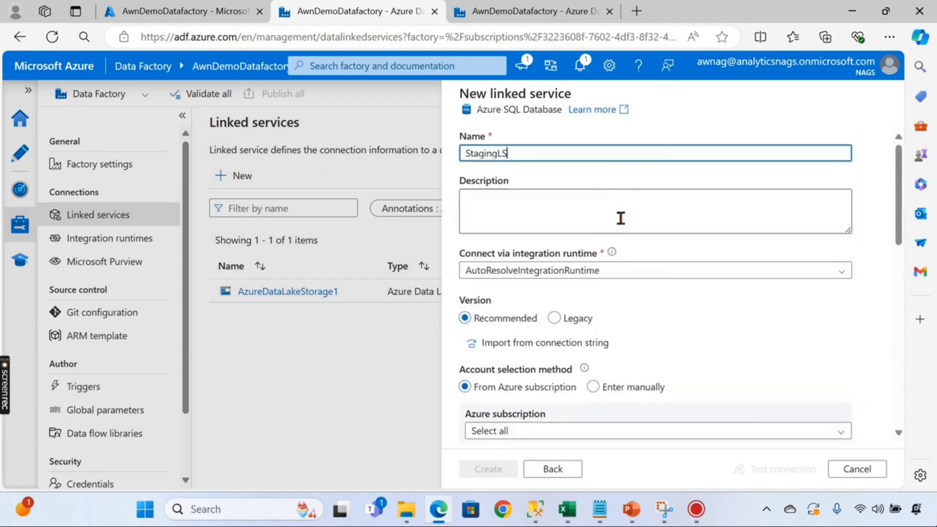
- Select Azure subscription 1, server awndemo and database awnstagingdb
scroll(624, 244, down, 5)
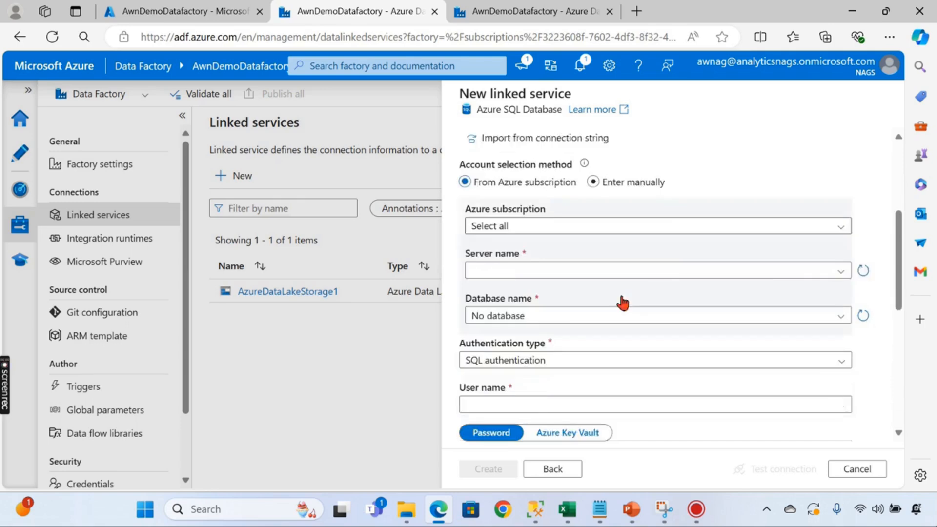
click(537, 211)
click(544, 255)
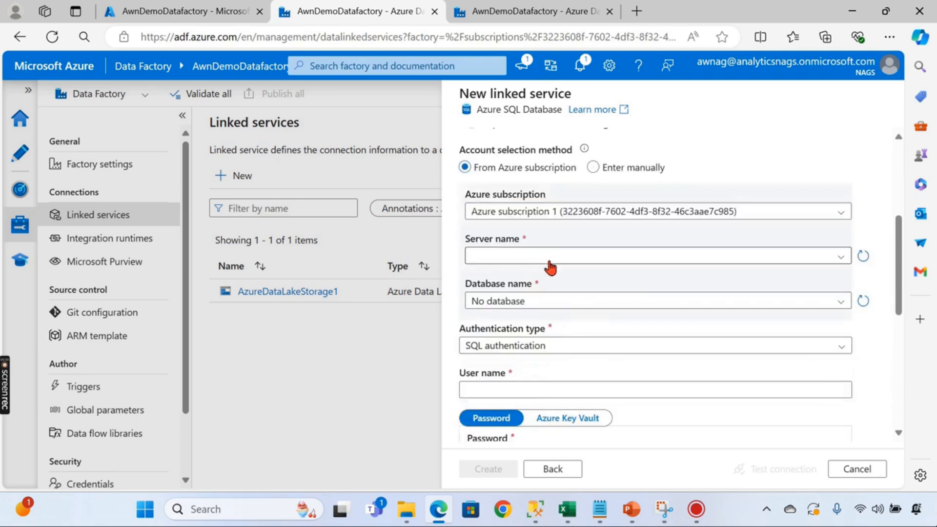
click(546, 257)
click(527, 284)
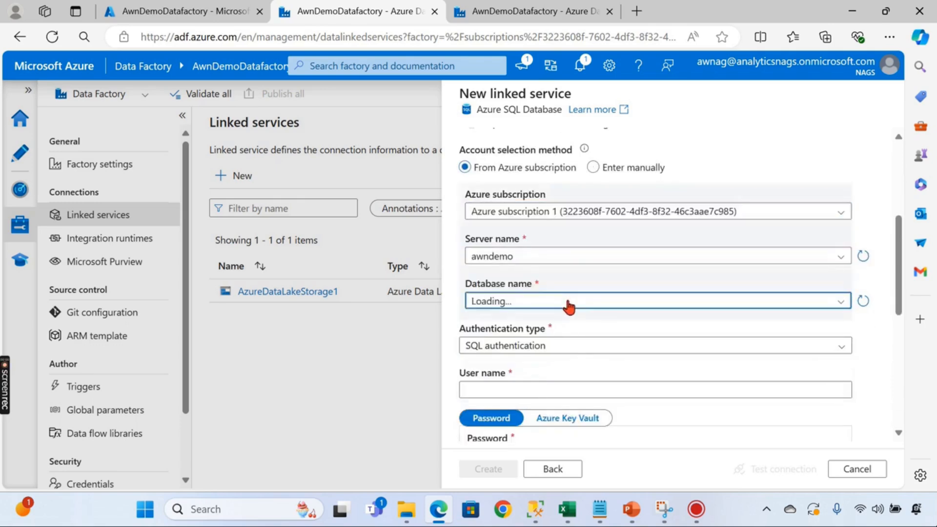
click(564, 302)
click(526, 322)
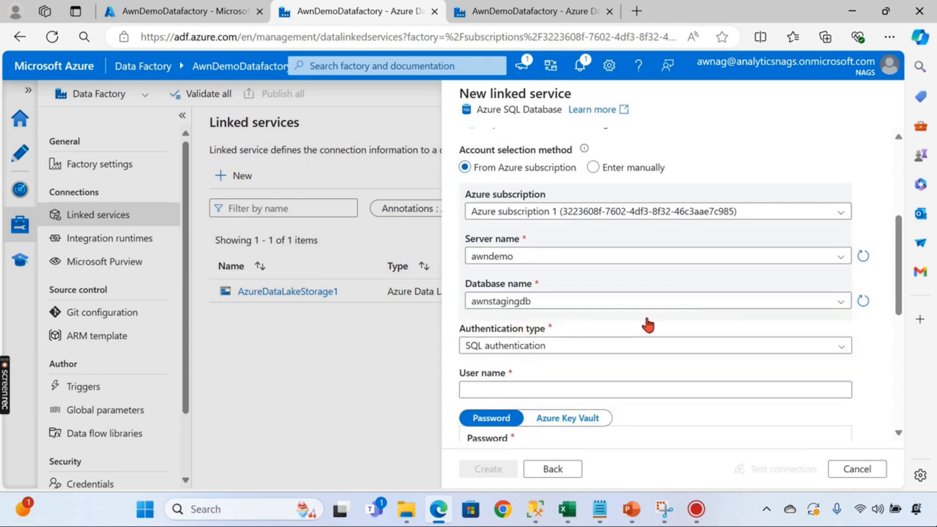
- Enter the SQL user name and password for the connection
scroll(585, 293, down, 3)
click(511, 244)
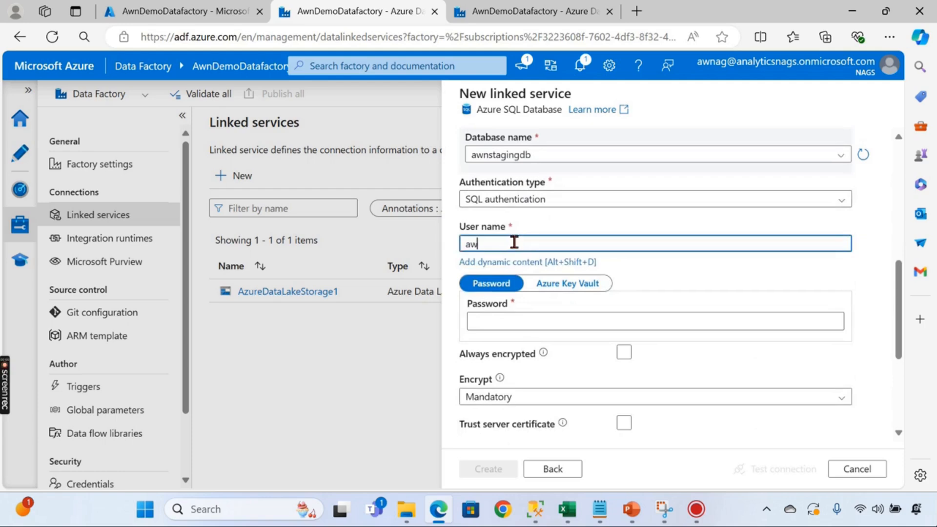
text(awn)
click(520, 324)
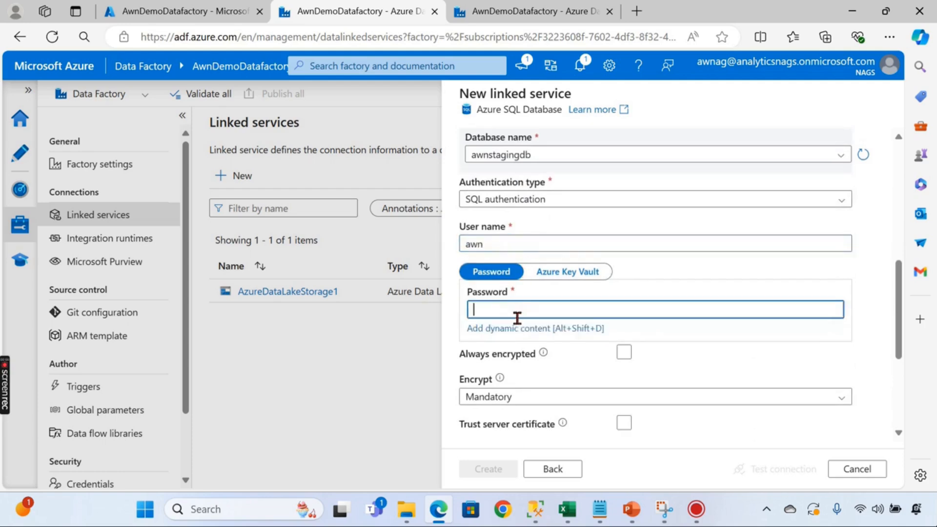
text(••)
key(BackSpace)
key(BackSpace)
text(••)
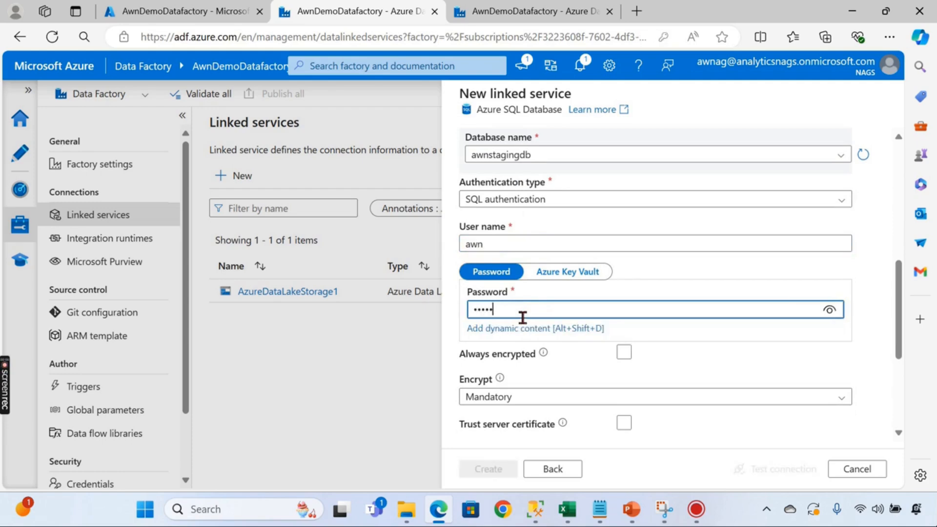
text(••••••••)
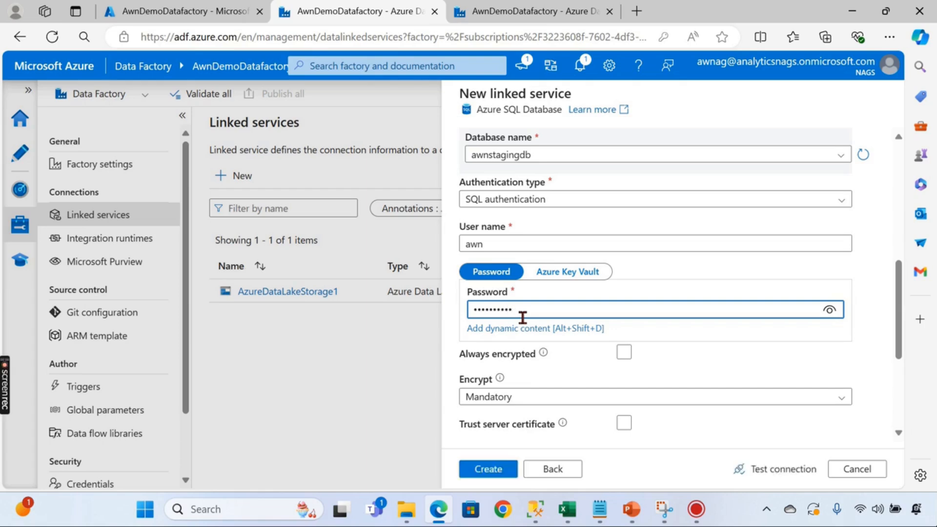
- Test the connection and open the failure details
scroll(857, 390, down, 3)
click(783, 469)
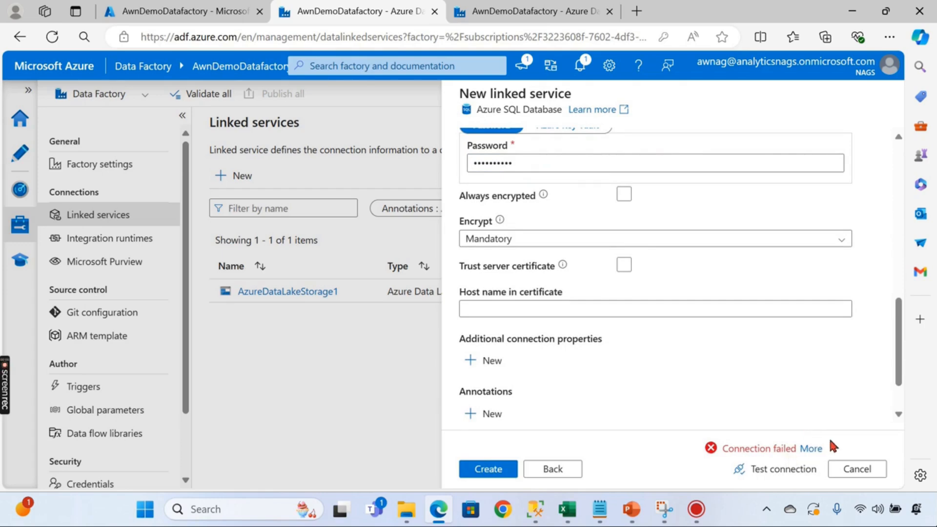
click(811, 449)
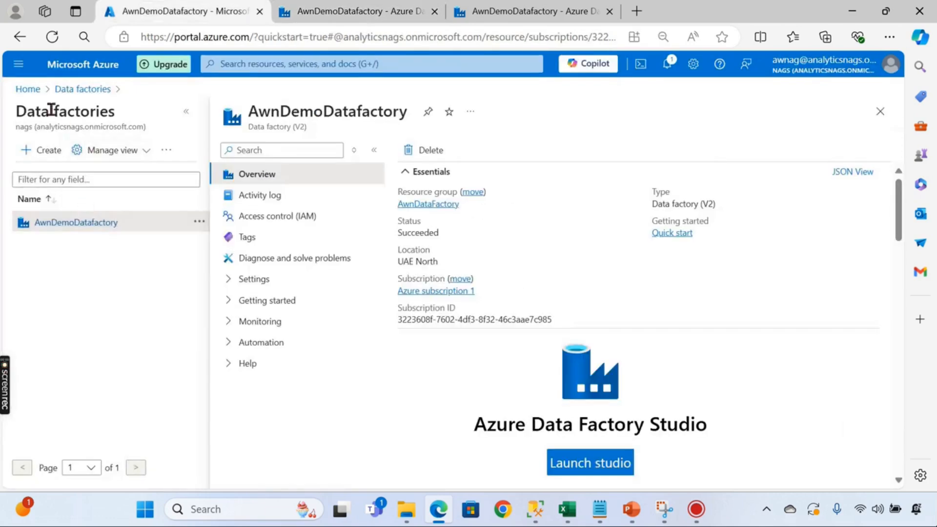
- Open the awnstagingdb database and go to its awndemo server's networking settings
click(28, 90)
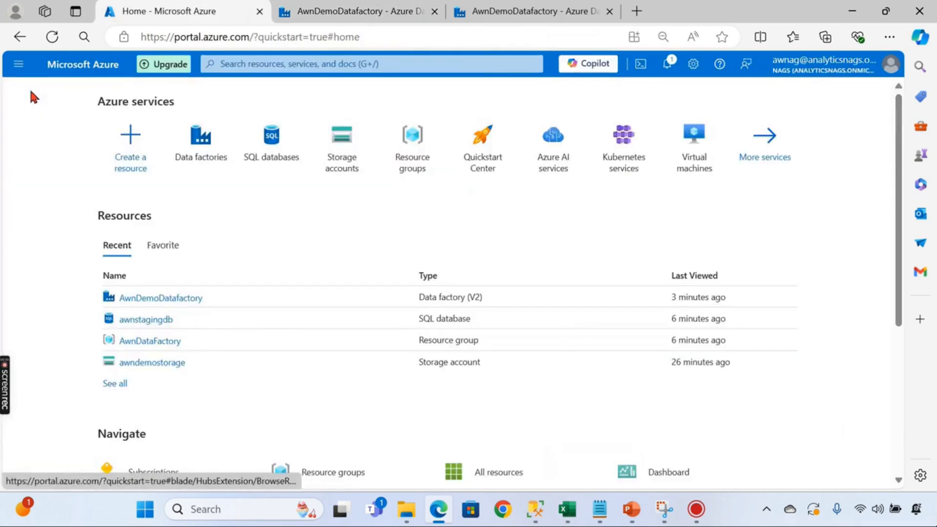
click(263, 156)
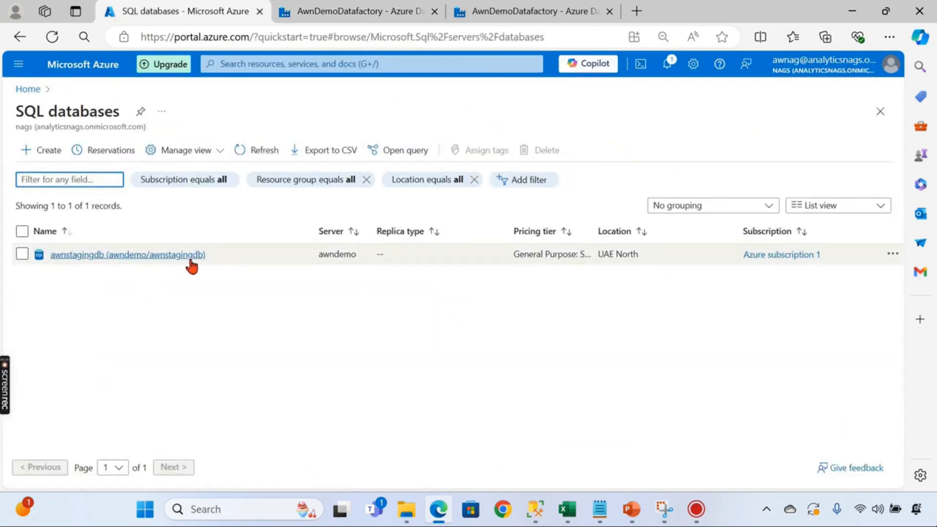
click(192, 256)
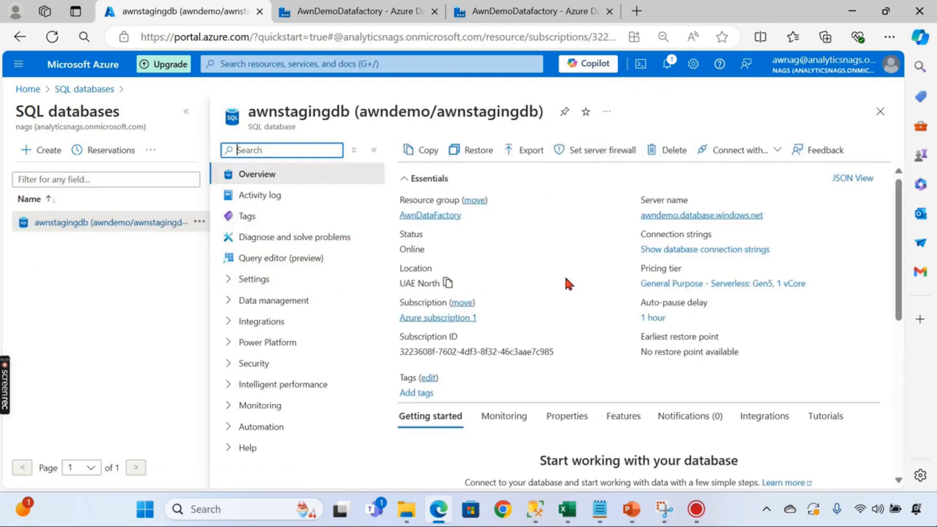
scroll(556, 271, down, 3)
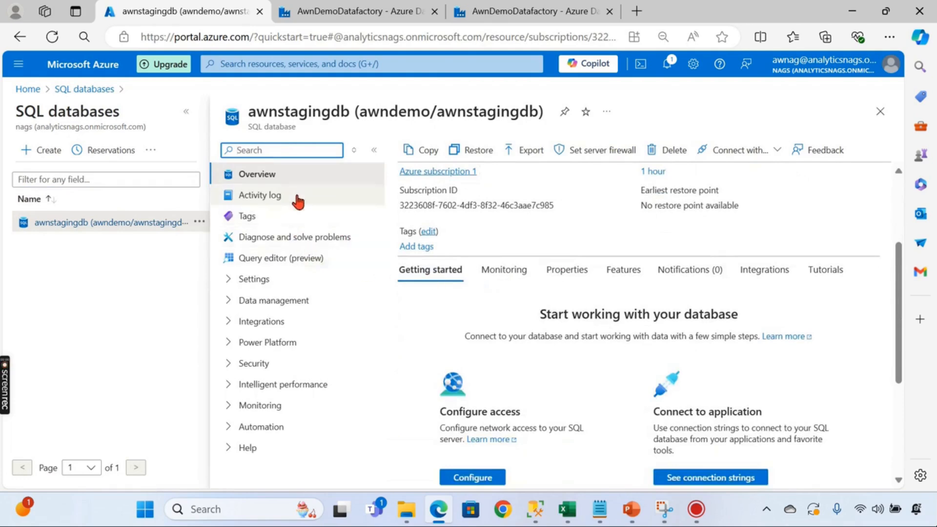
click(273, 279)
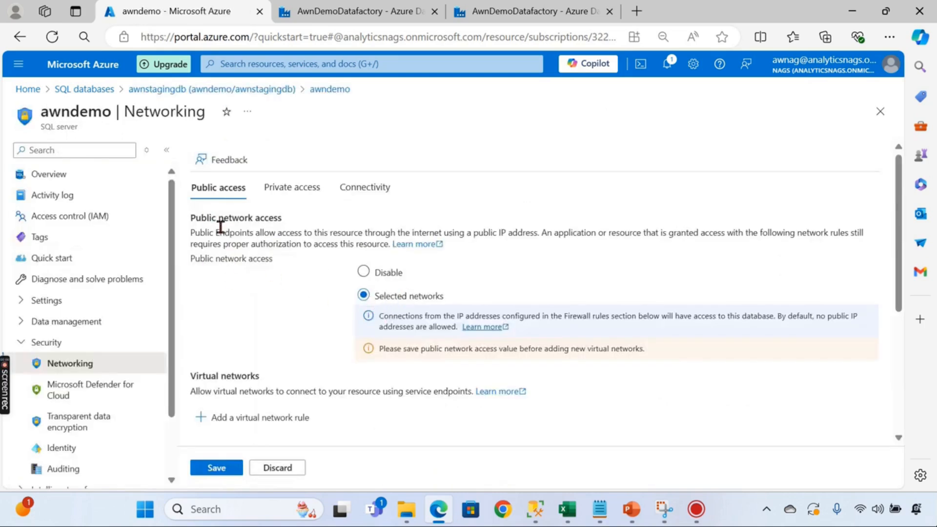
- Set public network access to Selected networks with Azure services allowed, and save
click(53, 344)
click(52, 344)
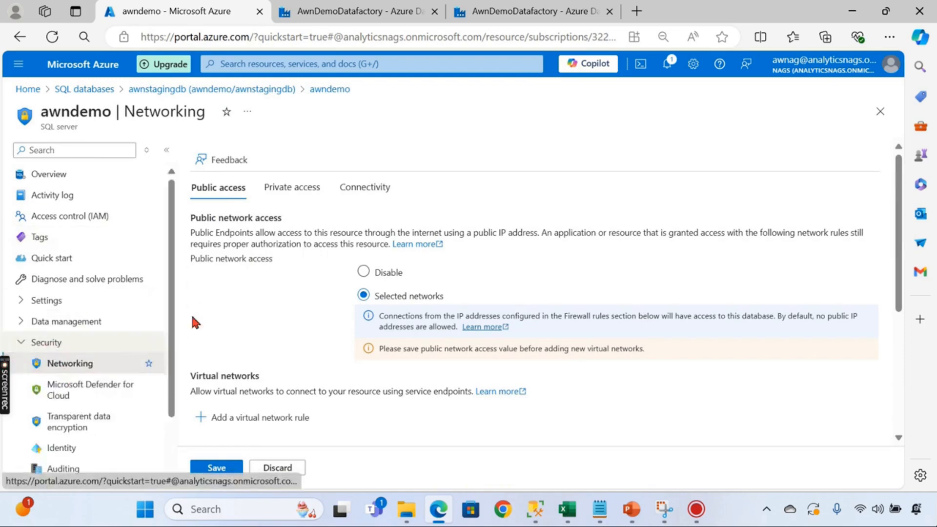
click(380, 273)
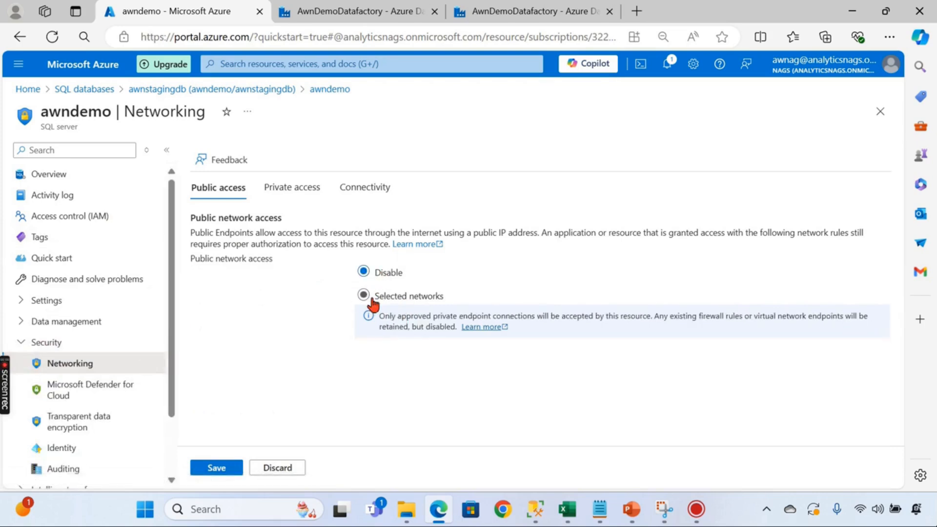
click(386, 298)
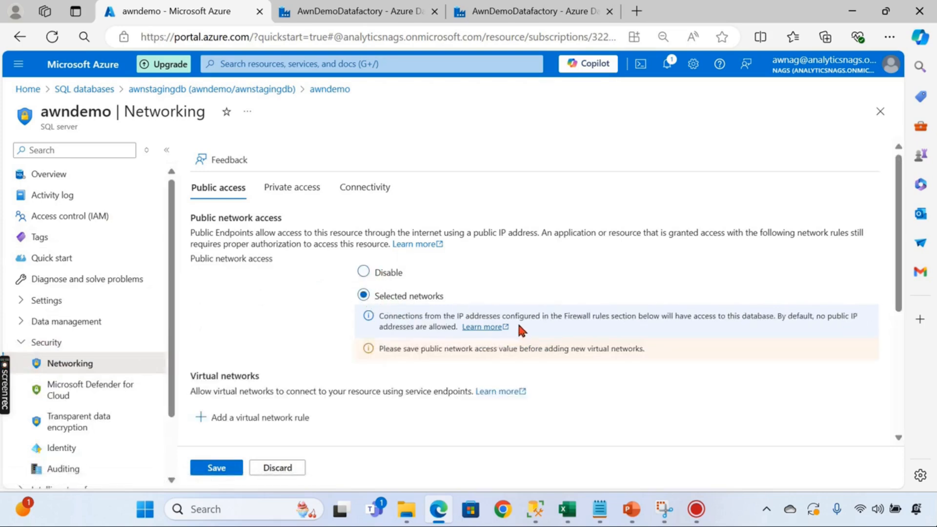
scroll(336, 382, down, 5)
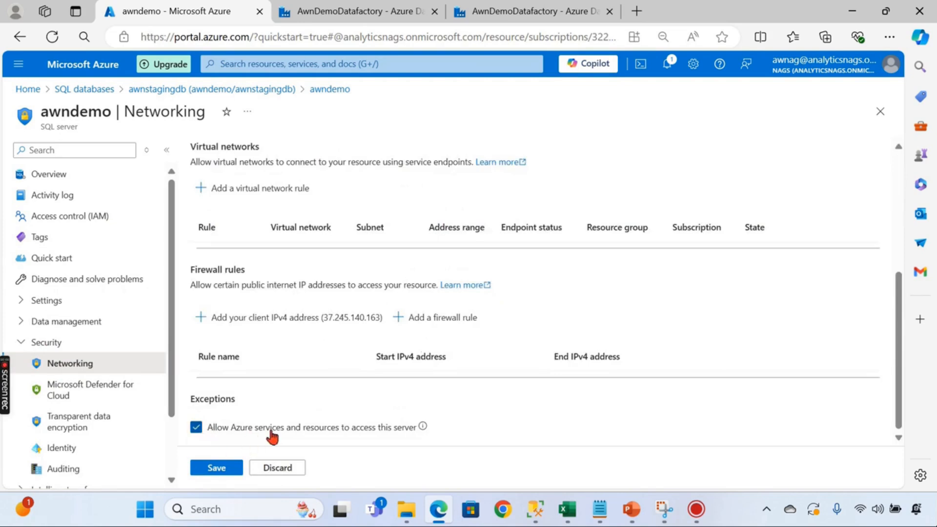
click(211, 469)
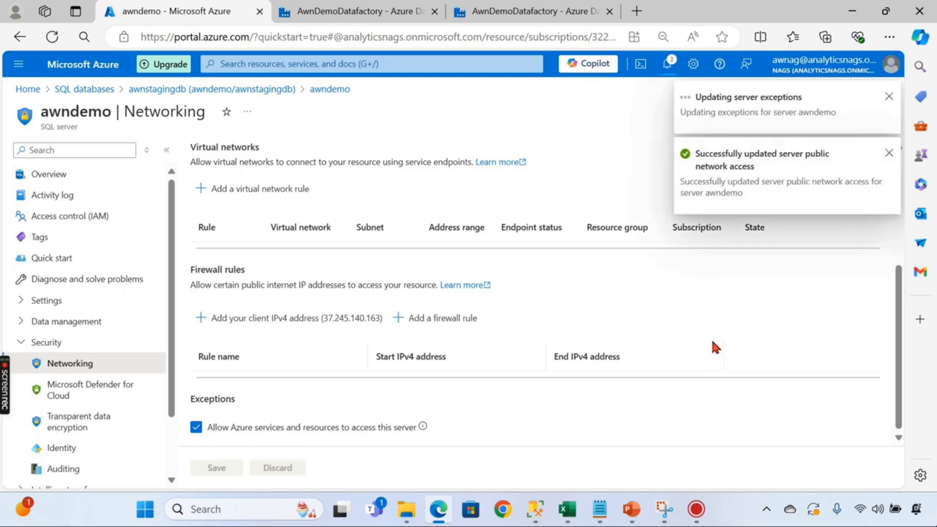
- Dismiss the save notifications and return to the Data Factory linked service form
click(889, 100)
click(888, 99)
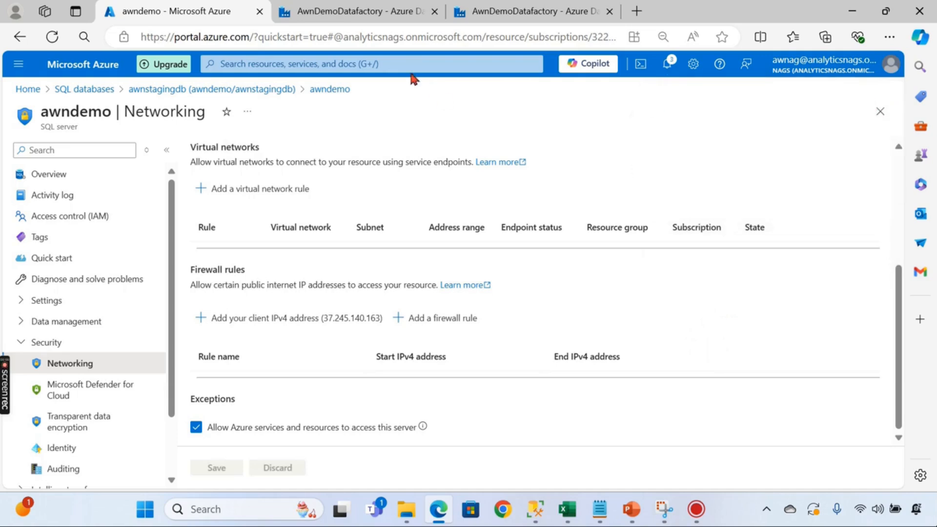
click(340, 13)
- Retest the Azure SQL connection until it succeeds, then create the StagingLS linked service
click(880, 163)
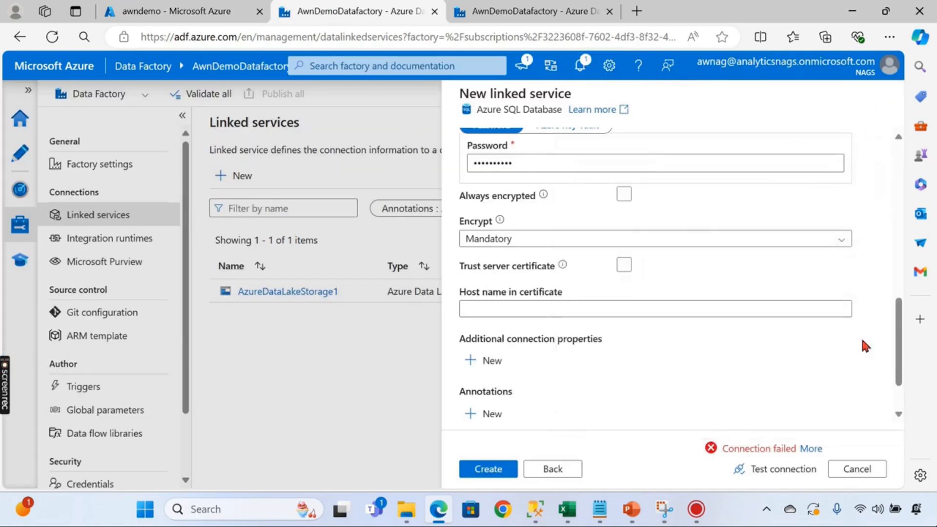
click(763, 479)
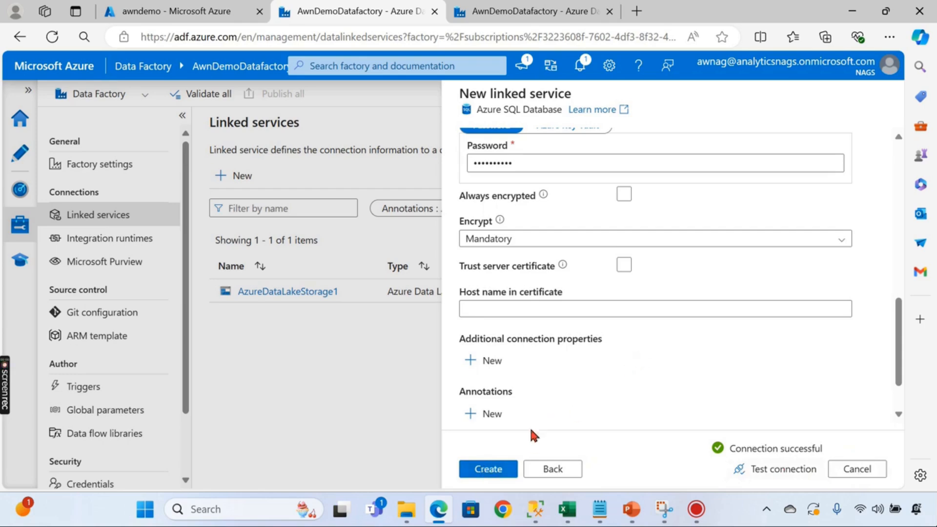
scroll(688, 373, down, 2)
scroll(839, 379, up, 8)
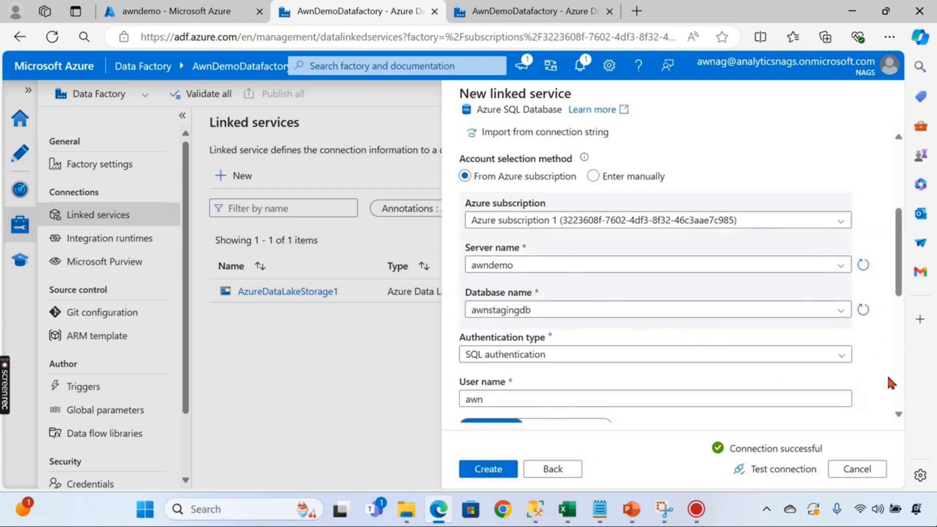
scroll(885, 373, down, 3)
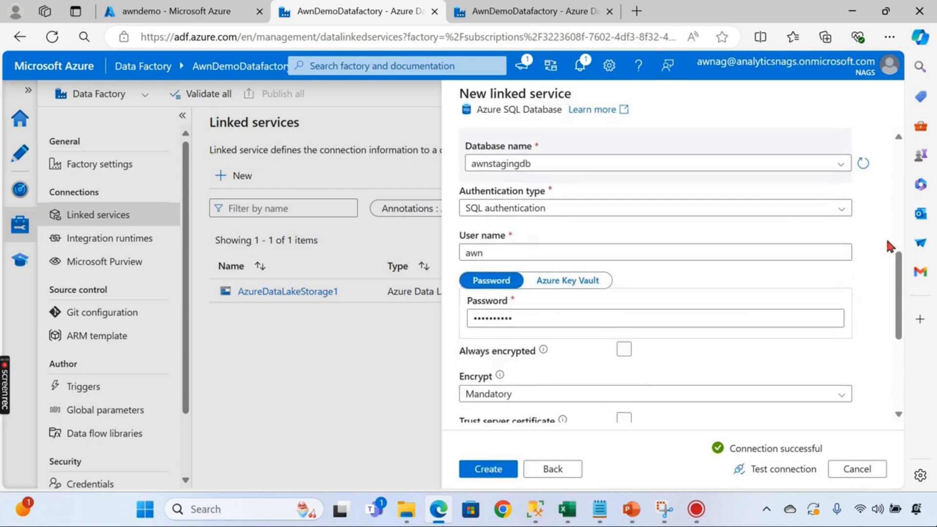
scroll(900, 365, down, 4)
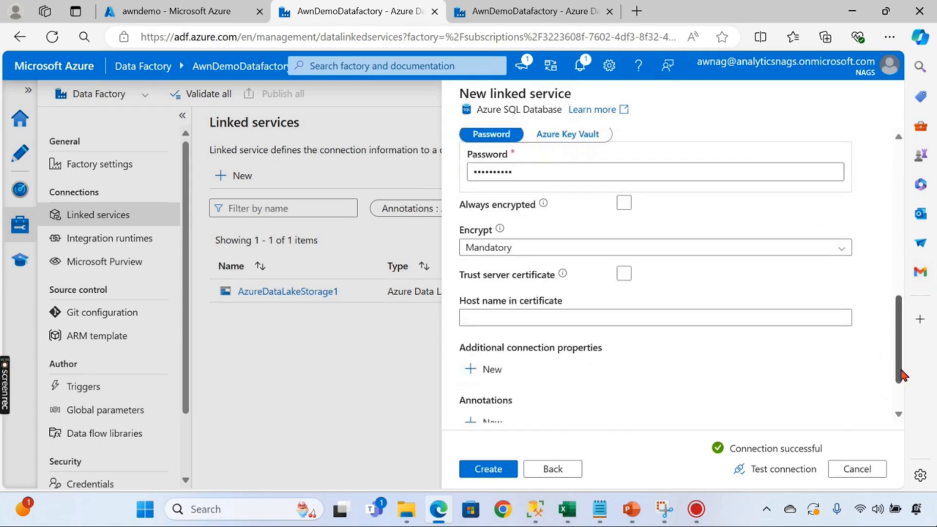
click(497, 475)
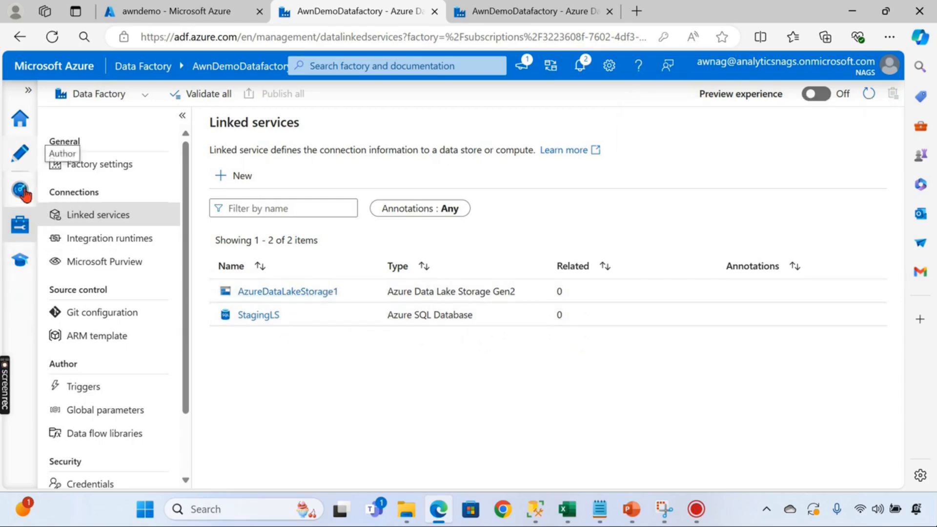
scroll(132, 457, down, 3)
scroll(67, 300, up, 3)
- Go to the Author view's Datasets actions, glancing at the pipeline overview slides
click(20, 152)
click(233, 225)
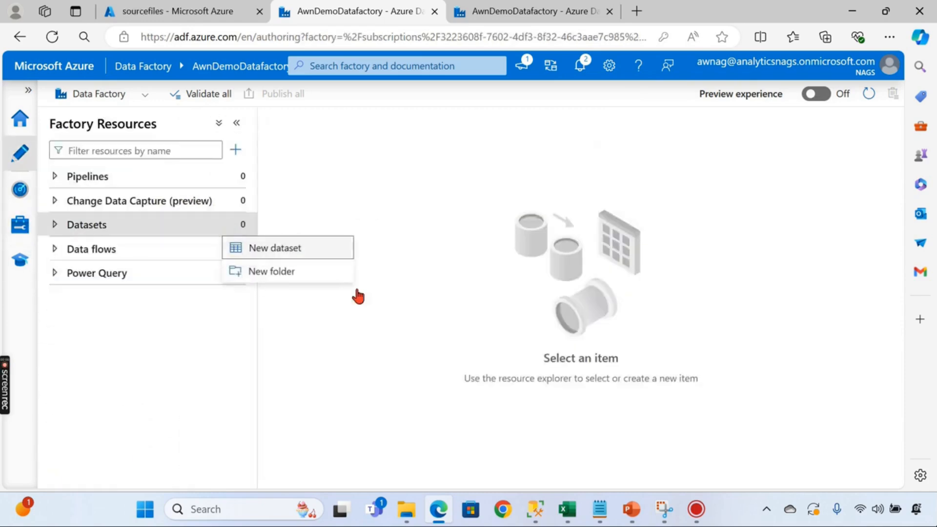
mouse_move(630, 509)
click(485, 431)
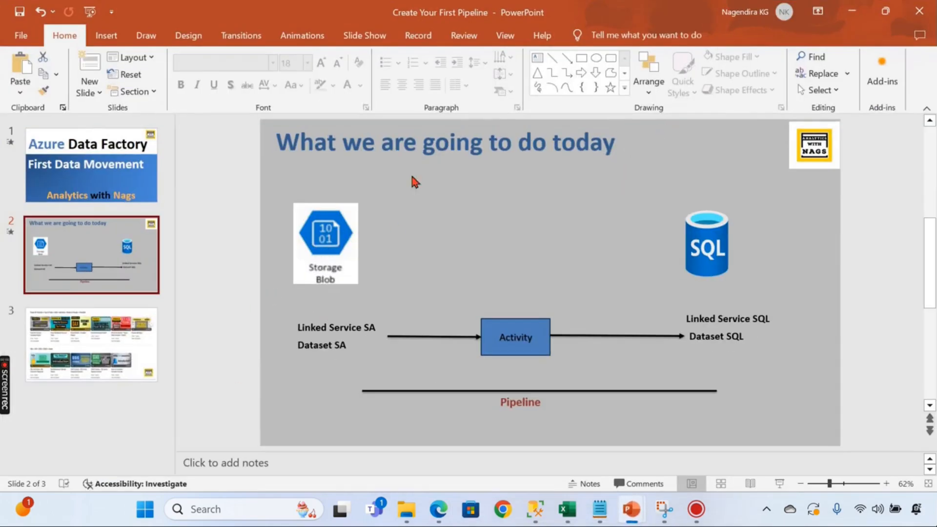
key(alt+Tab)
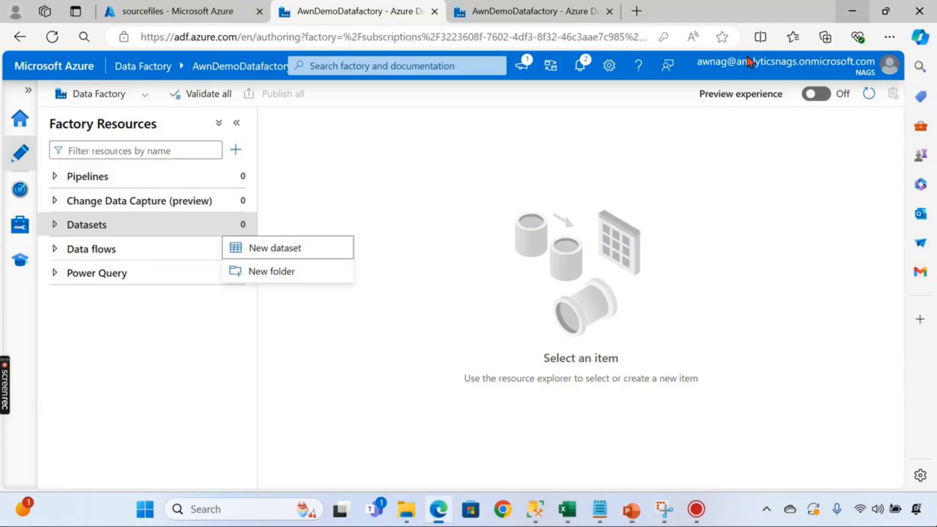
- Start a new Azure Data Lake Storage Gen2 dataset in DelimitedText format
click(277, 252)
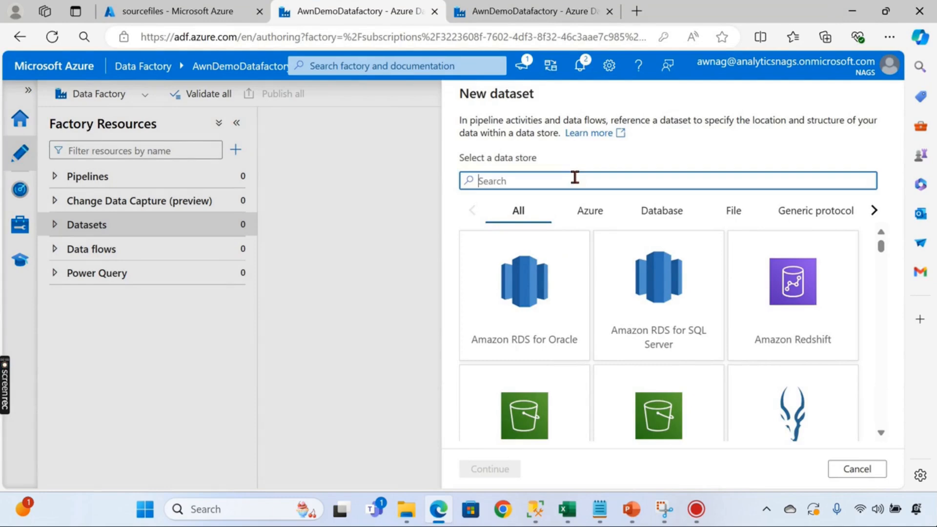
text(d)
key(BackSpace)
text(sto)
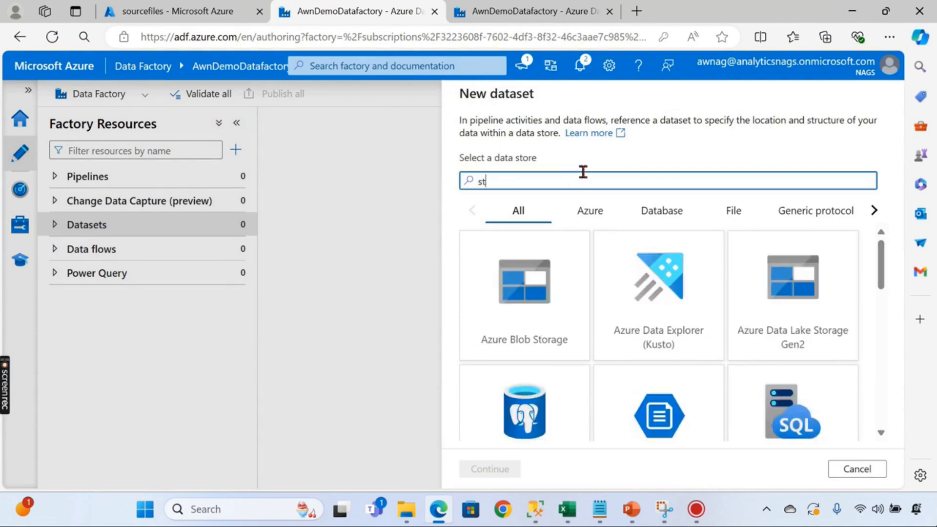
click(785, 317)
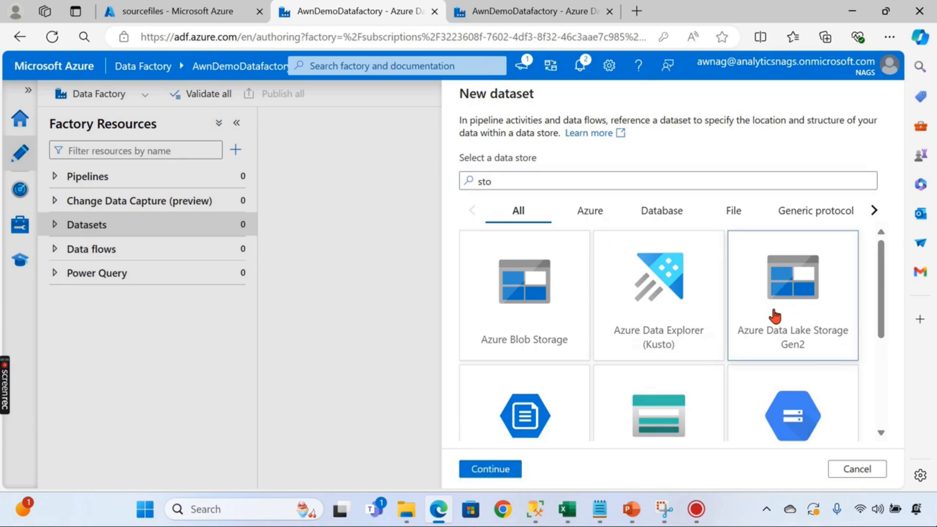
click(490, 469)
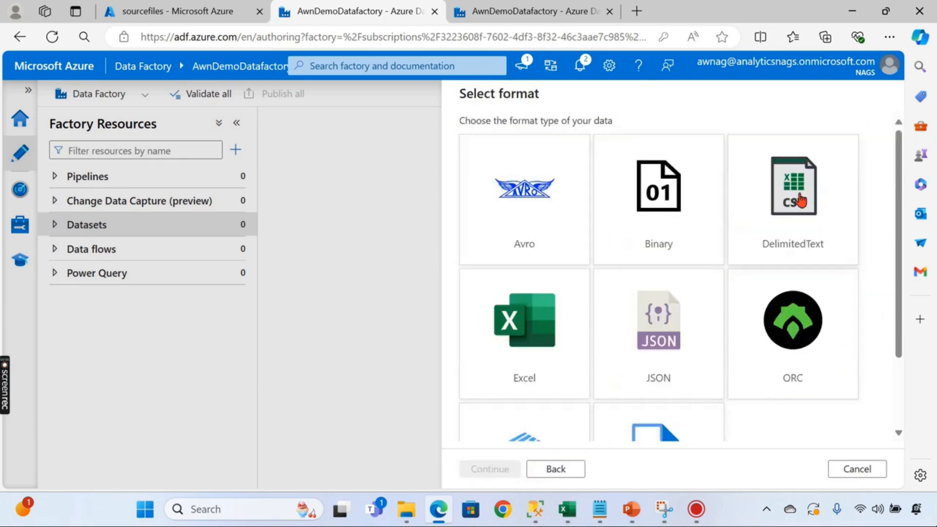
click(800, 203)
click(469, 472)
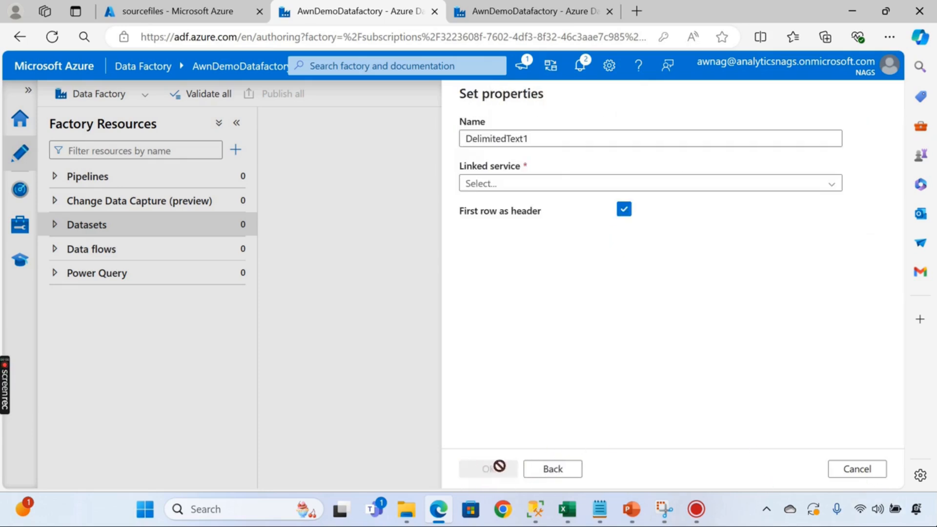
- Link the dataset to AzureDataLakeStorage1 and point it at sourcefiles/Files/V2 Salesdata.csv
click(827, 185)
click(541, 252)
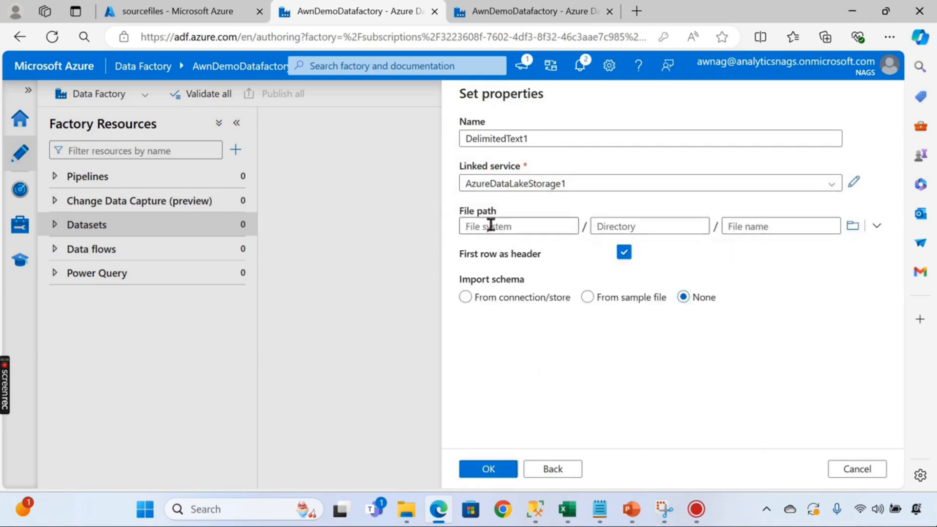
click(854, 229)
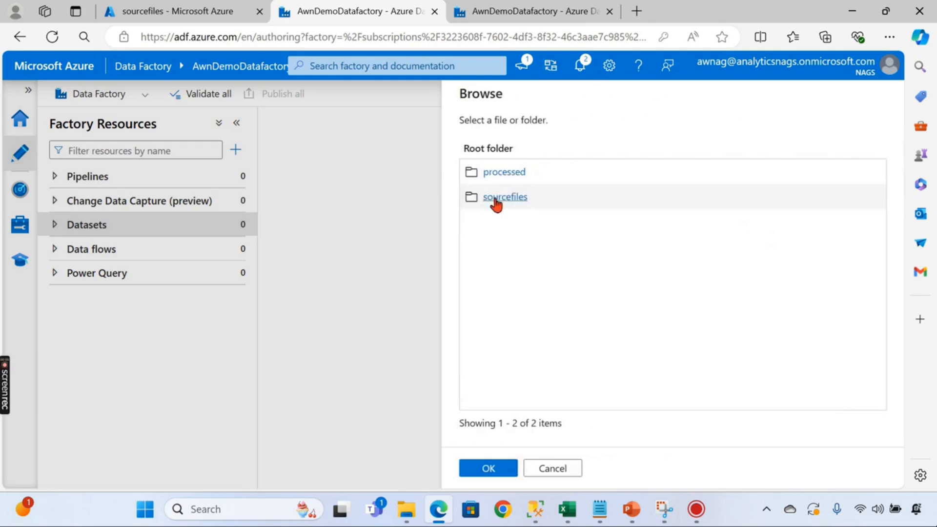
click(503, 198)
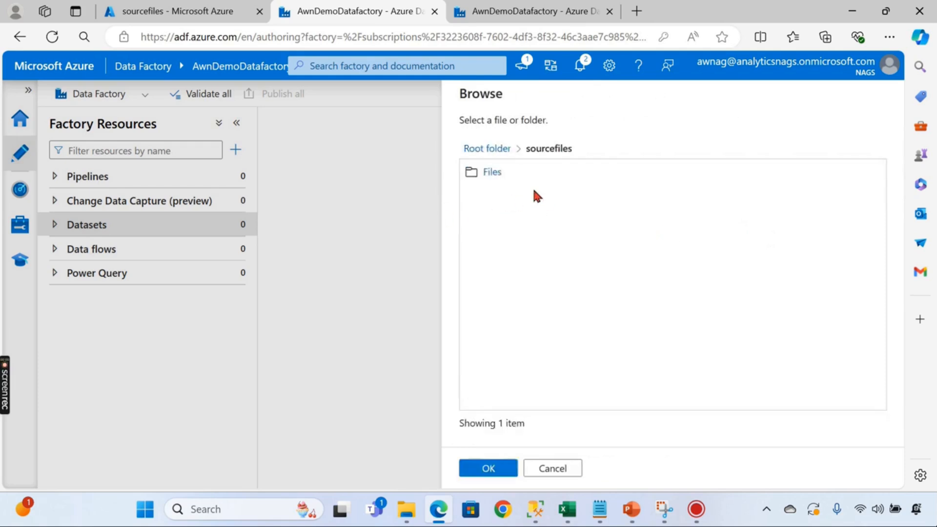
click(487, 172)
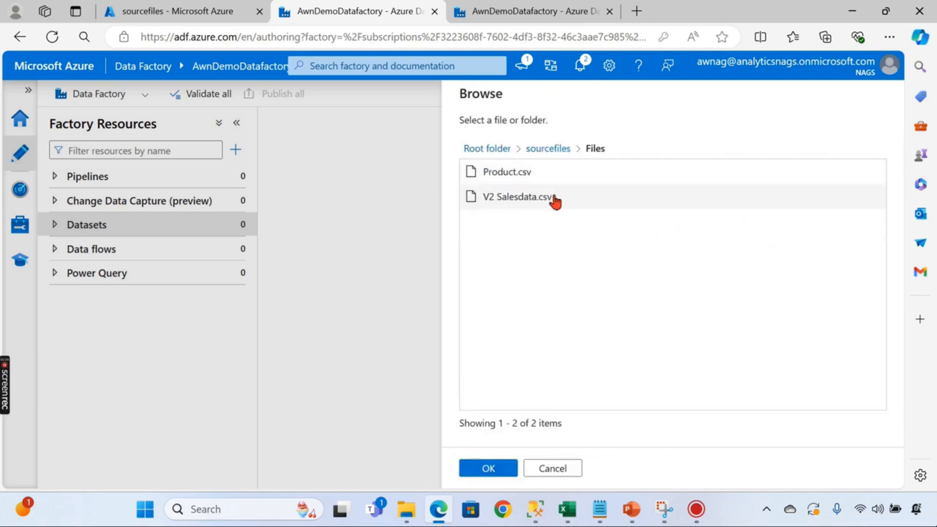
click(521, 199)
click(486, 469)
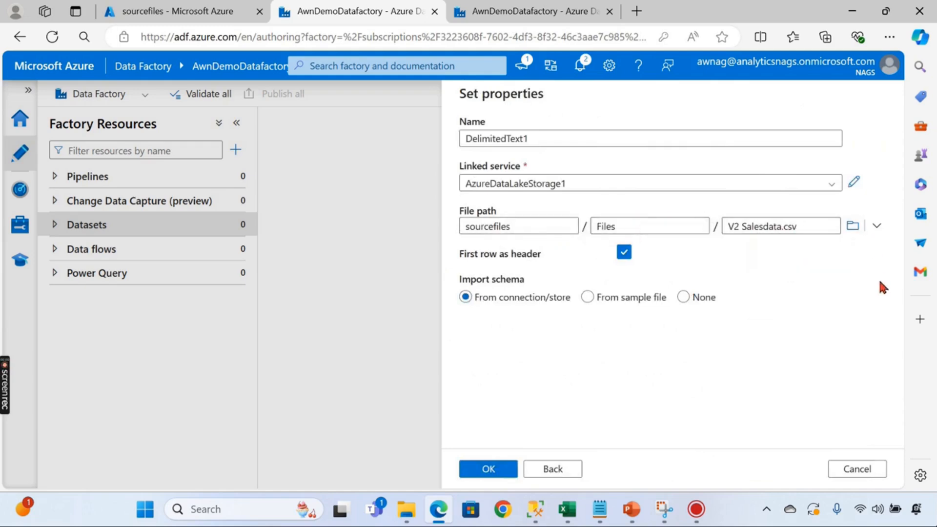
click(490, 471)
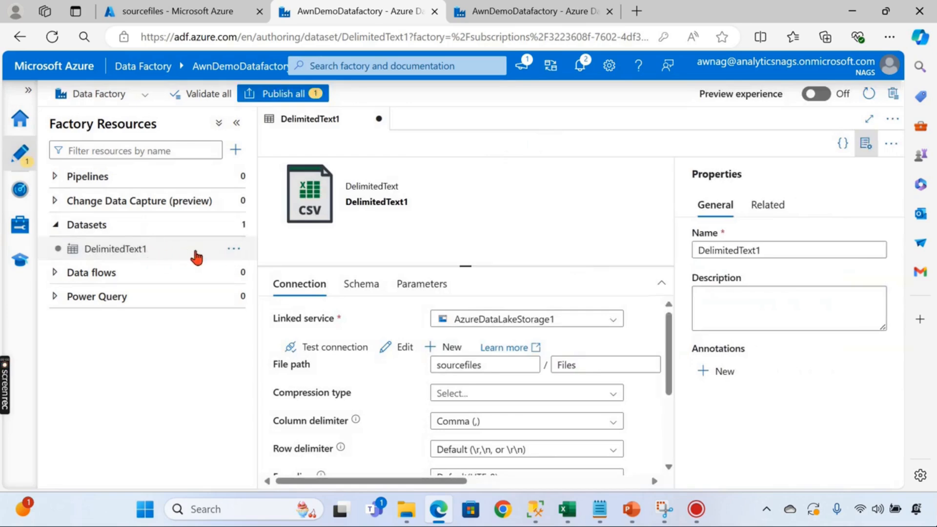
- Rename the new DelimitedText1 dataset to Src_ds
click(232, 251)
click(265, 321)
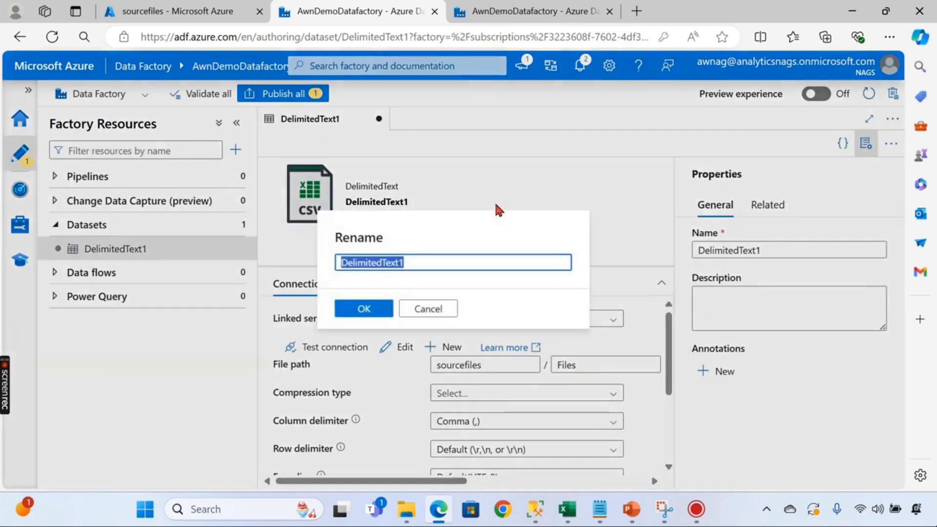
text(Src)
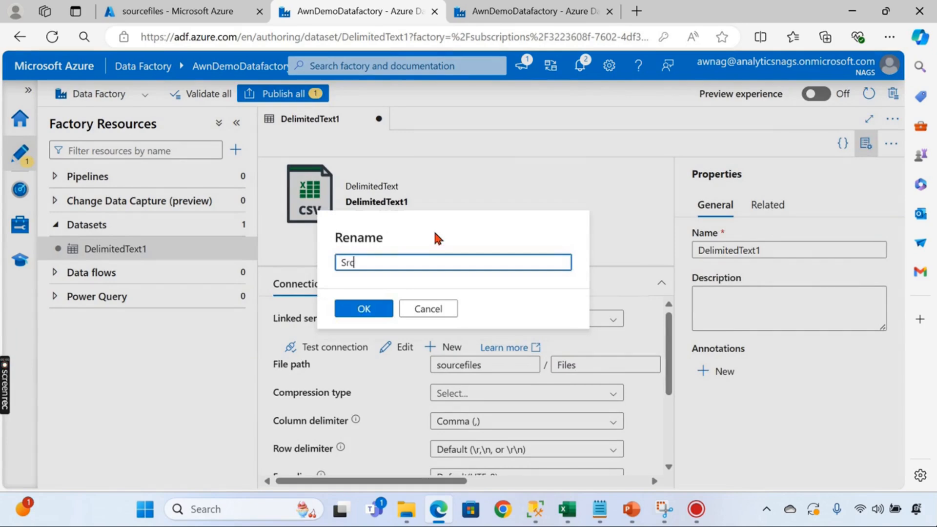
text(_ds)
click(365, 307)
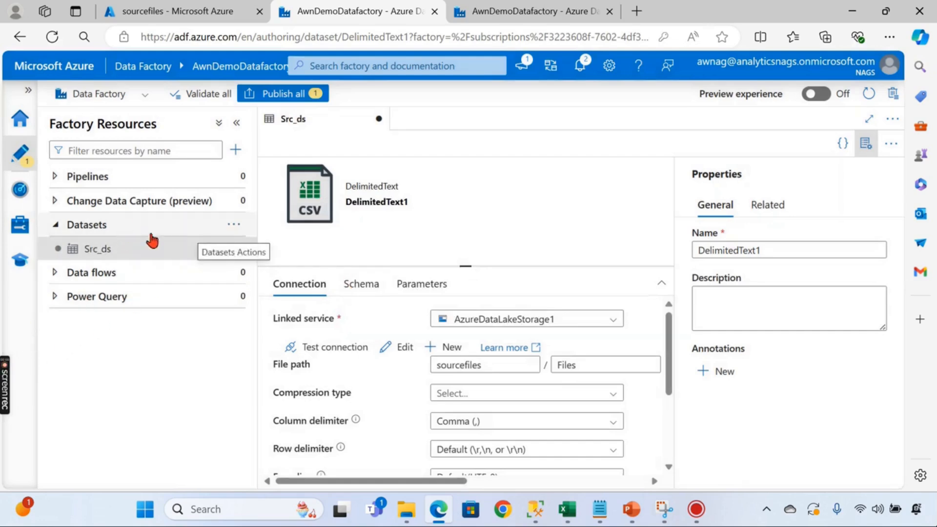
click(234, 224)
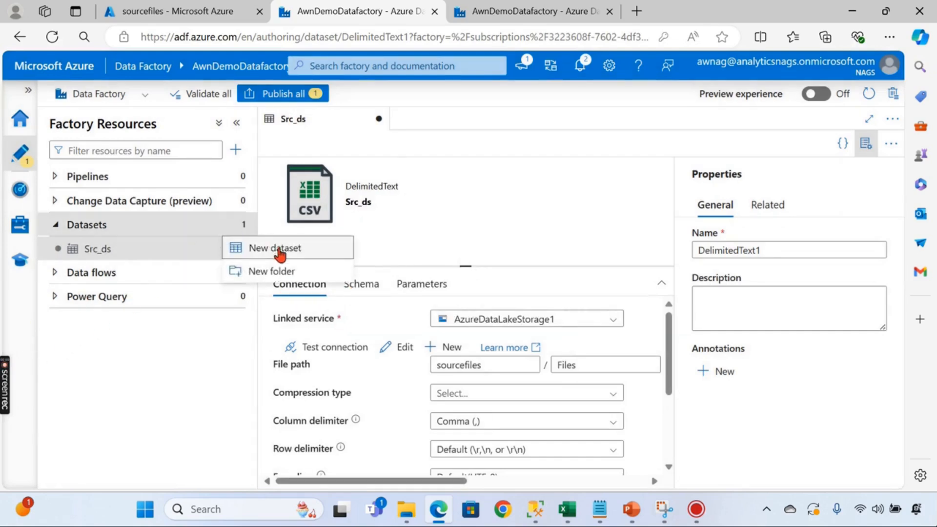
- Create an Azure SQL Database dataset on the StagingLS linked service, leaving the table blank
click(280, 251)
click(628, 183)
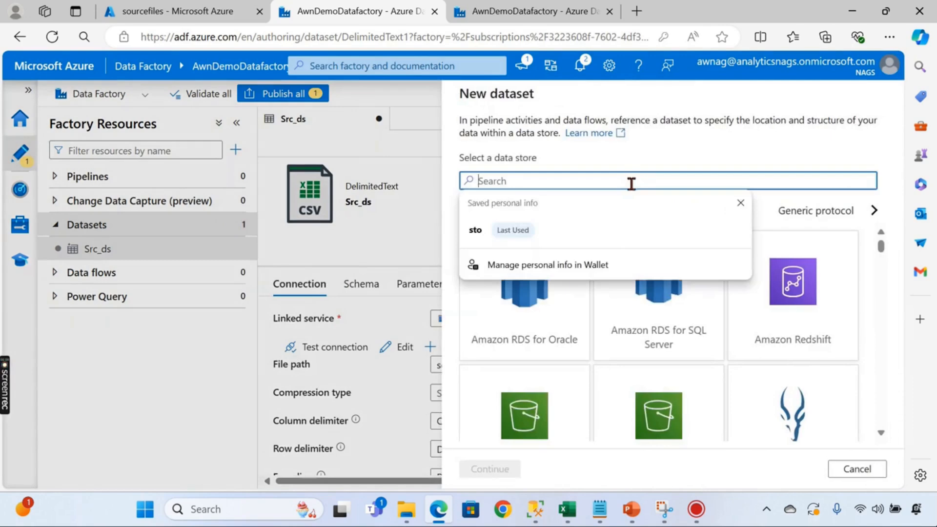
text(Sql)
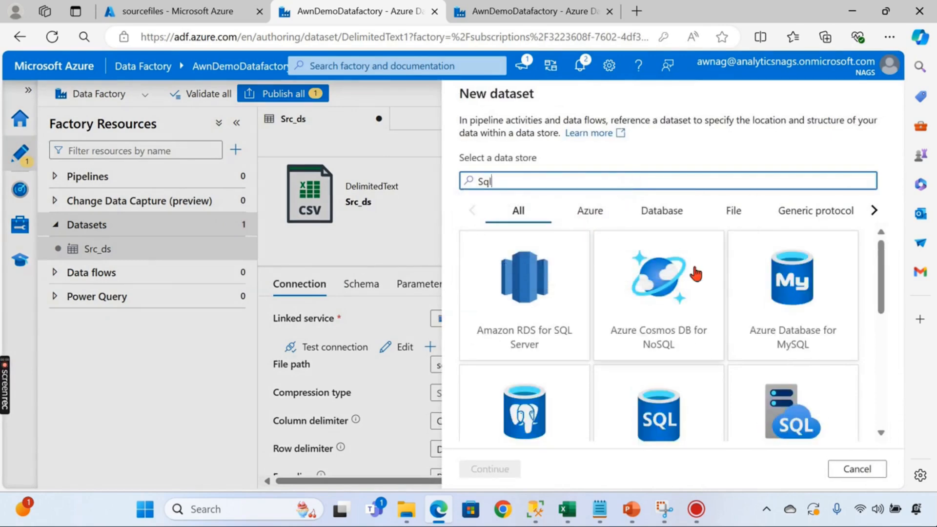
text( da)
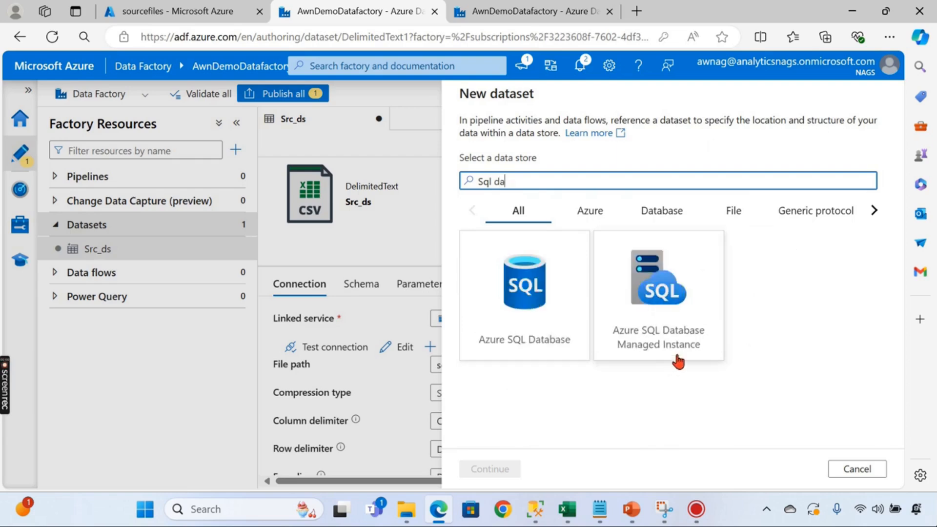
click(535, 288)
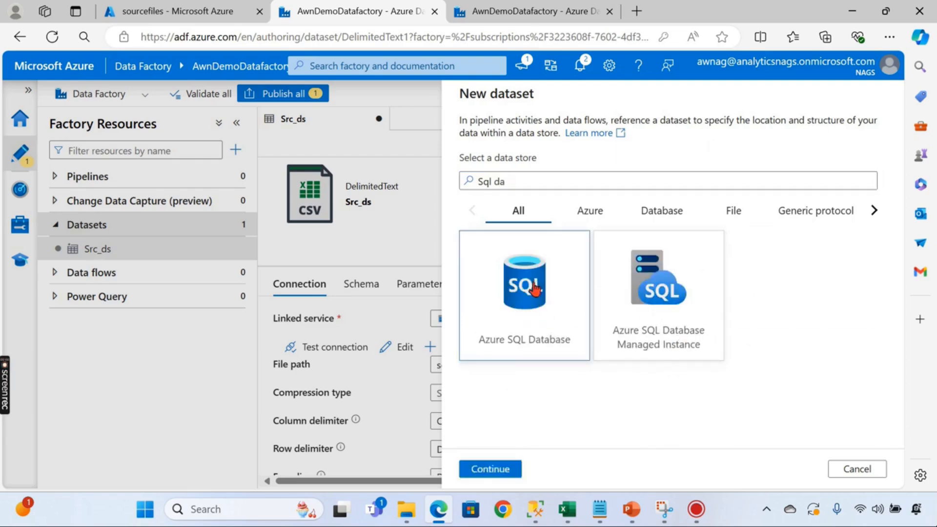
click(491, 470)
click(554, 185)
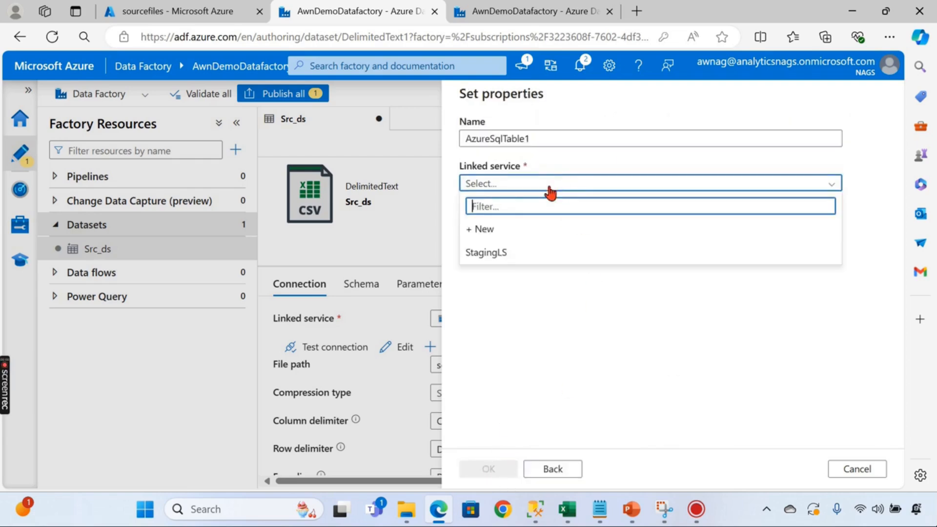
click(506, 256)
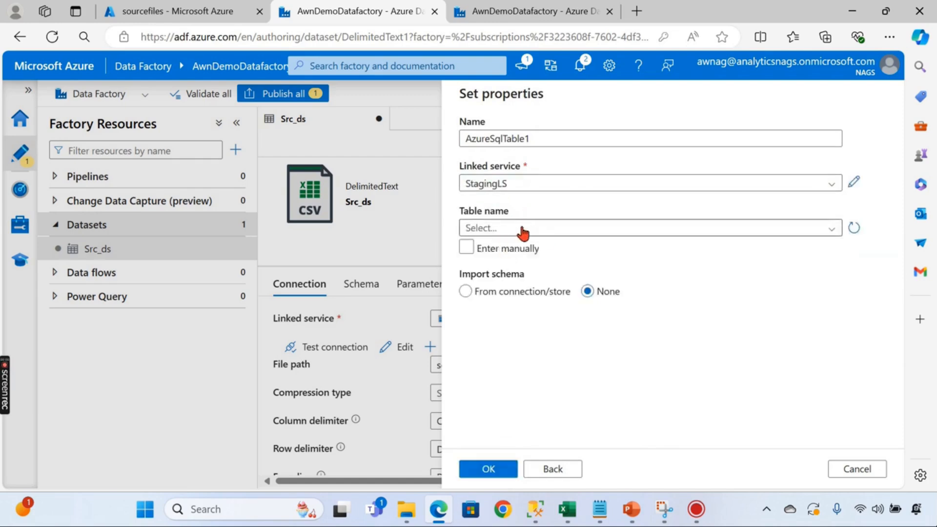
click(515, 233)
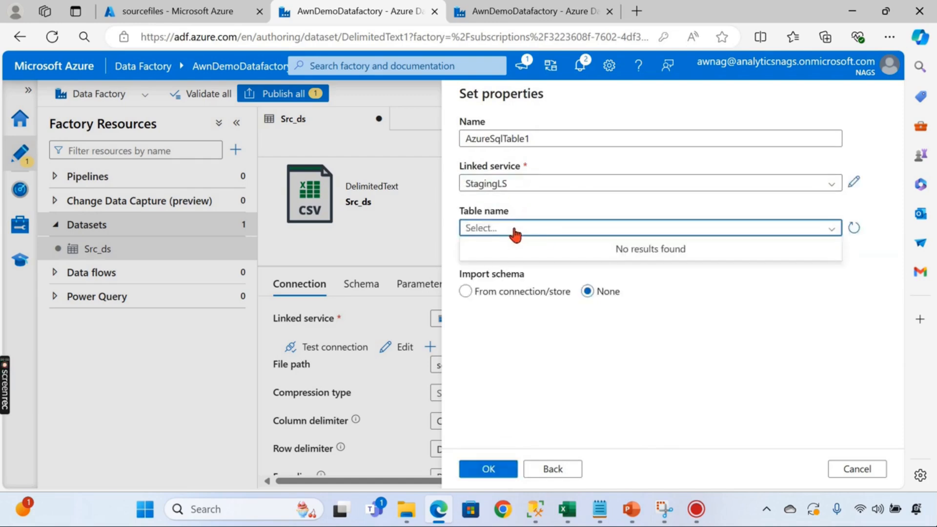
click(554, 205)
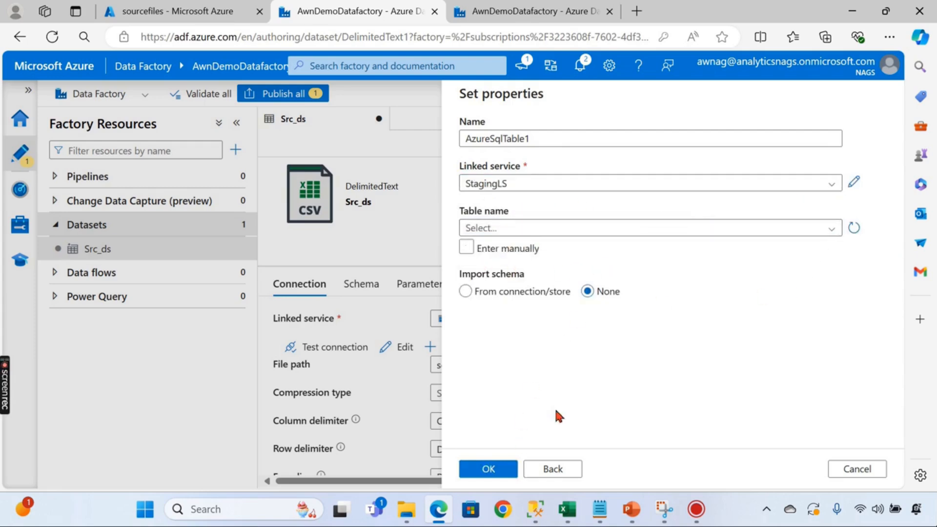
click(489, 469)
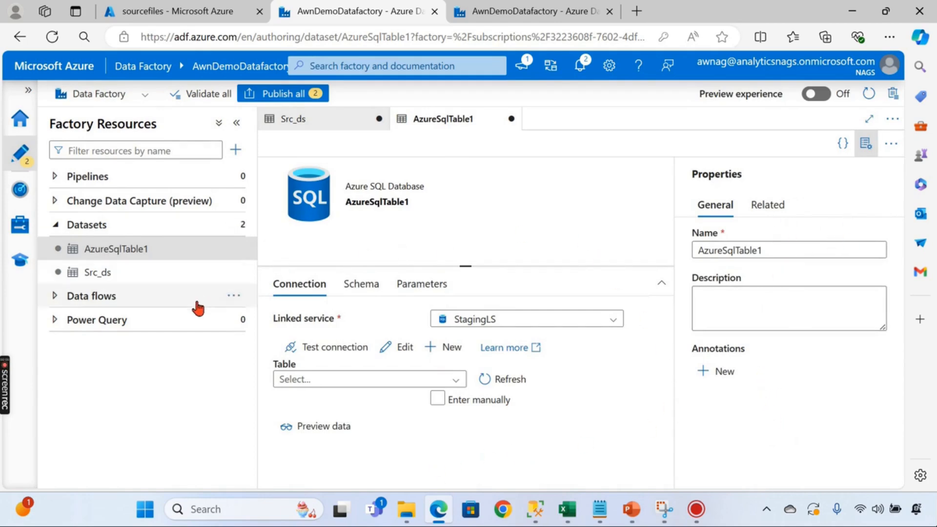
- Look over Src_ds and the first-pipeline slides, then expand the Pipelines list
click(115, 280)
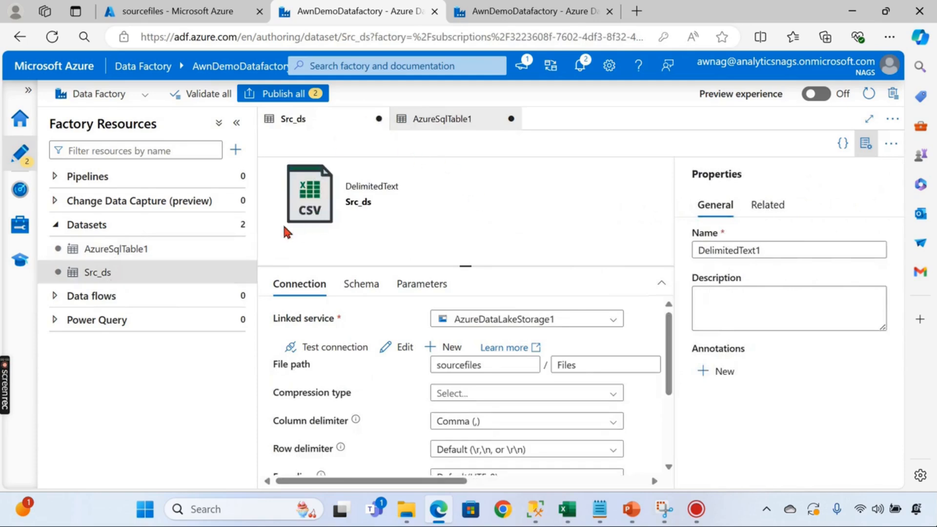
click(55, 225)
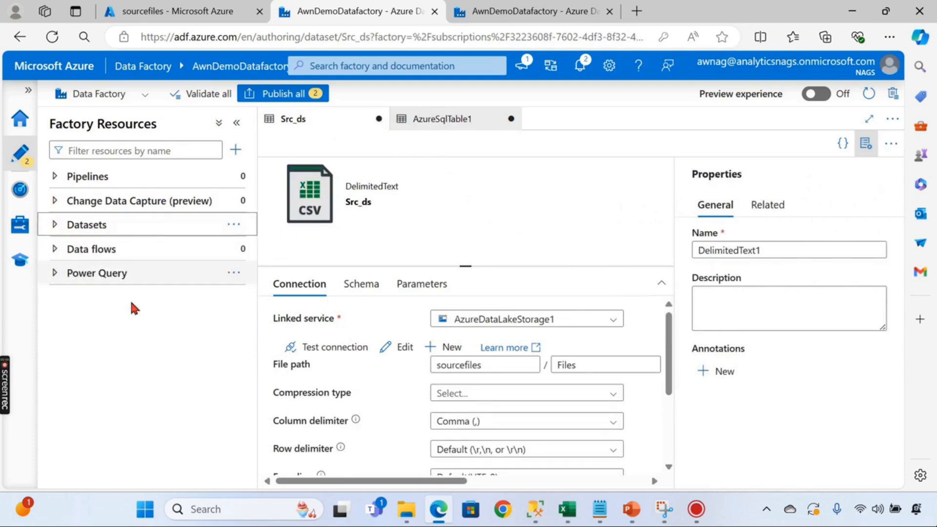
mouse_move(632, 509)
click(496, 443)
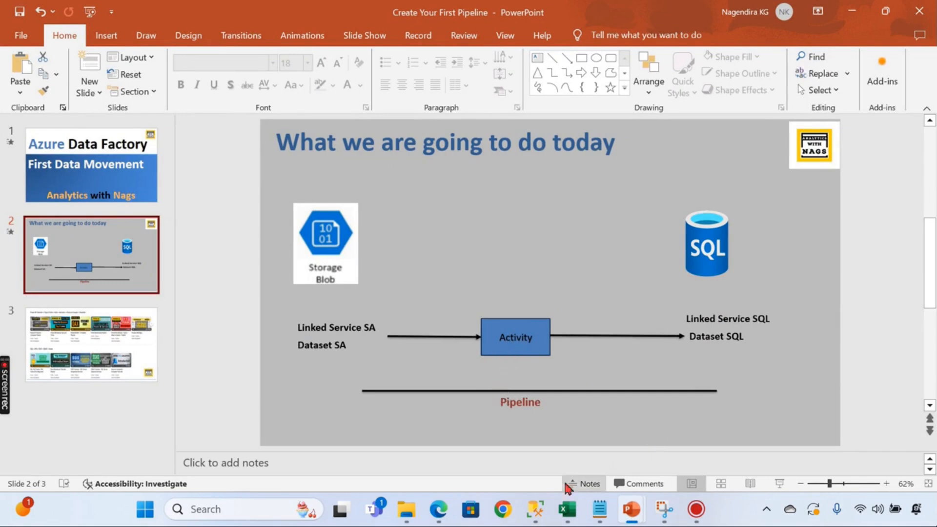
click(438, 509)
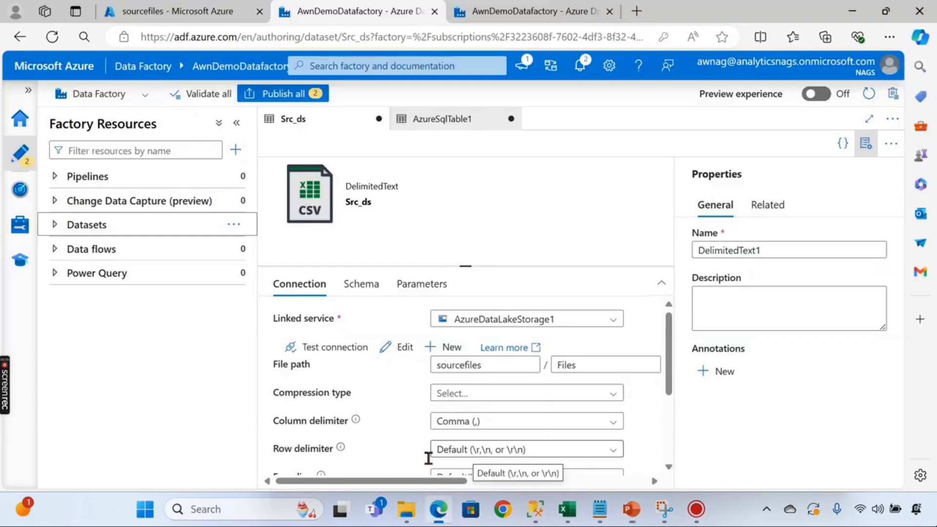
click(53, 178)
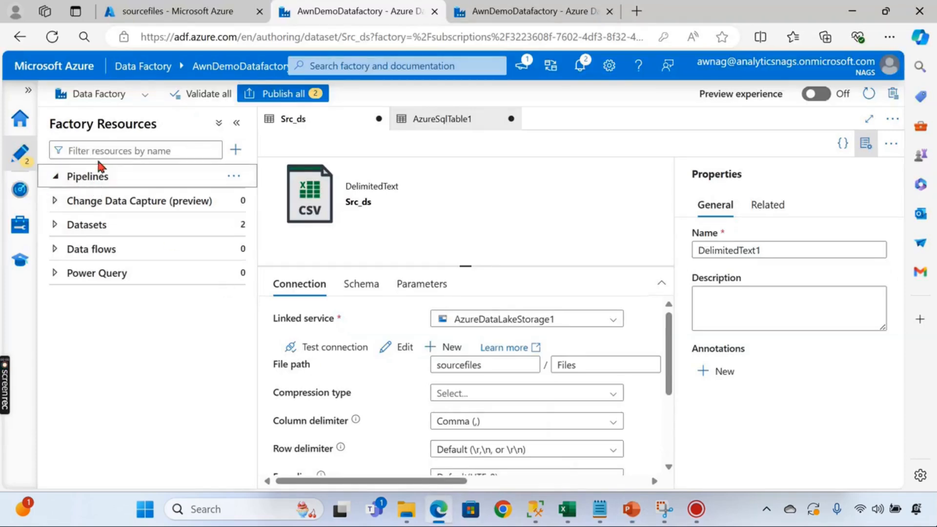
- Create a new pipeline, pipeline1, and collapse the Factory Resources pane
click(236, 177)
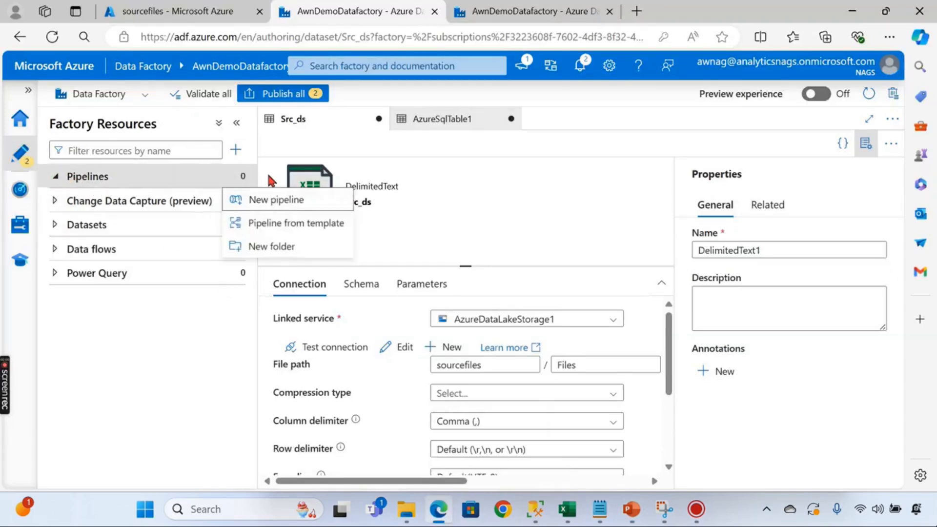
click(271, 206)
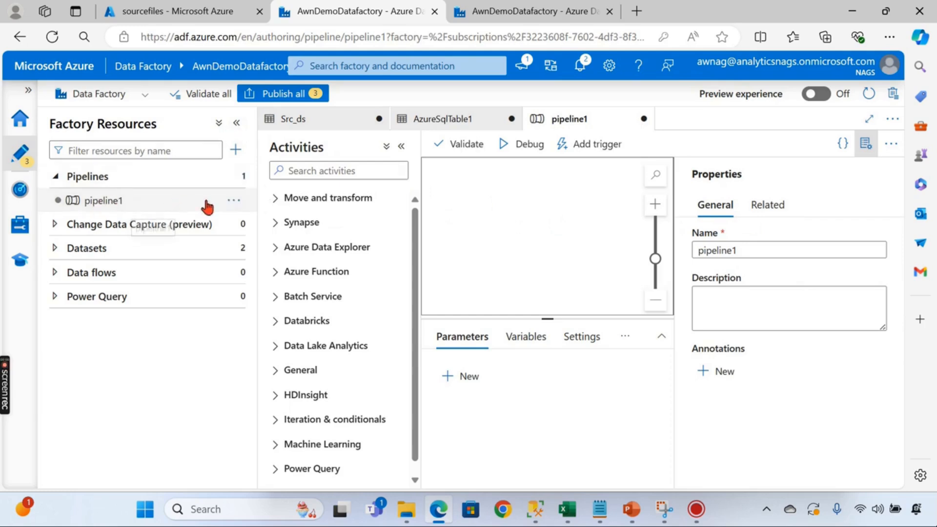
click(156, 208)
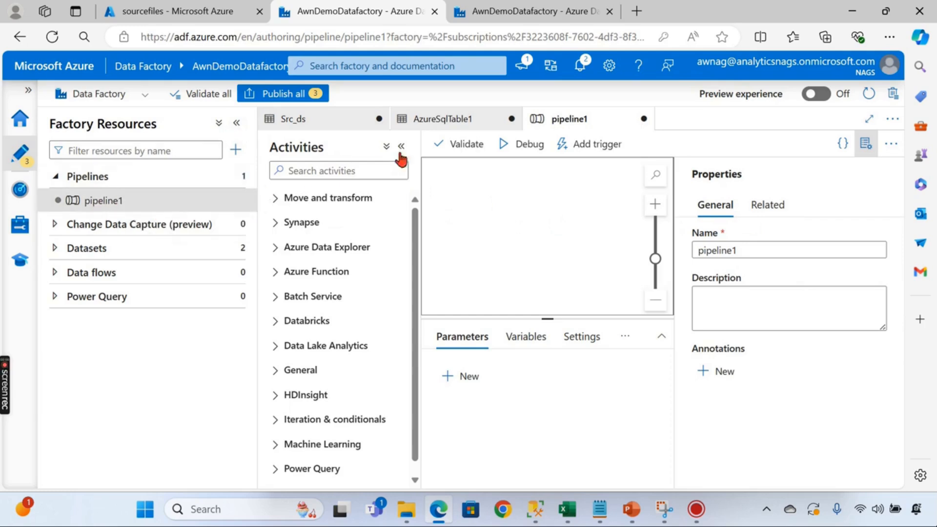
click(237, 124)
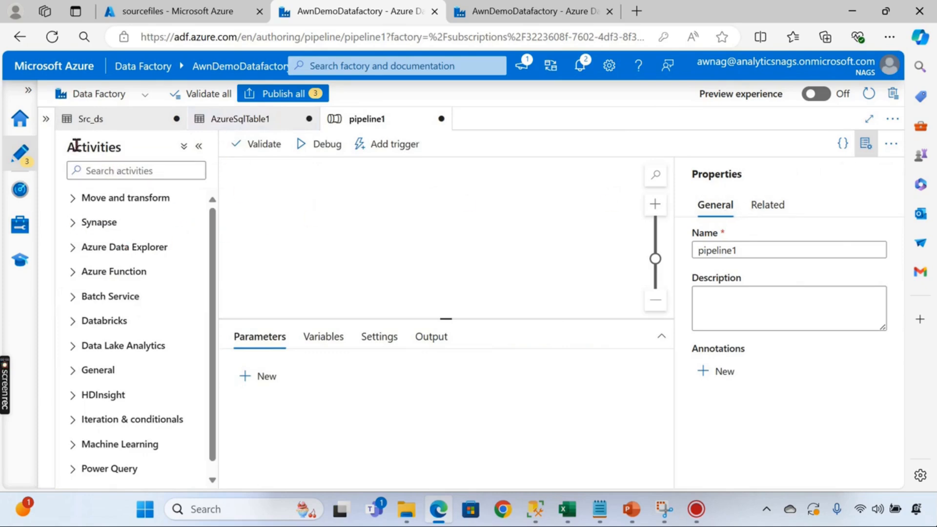
scroll(138, 316, down, 1)
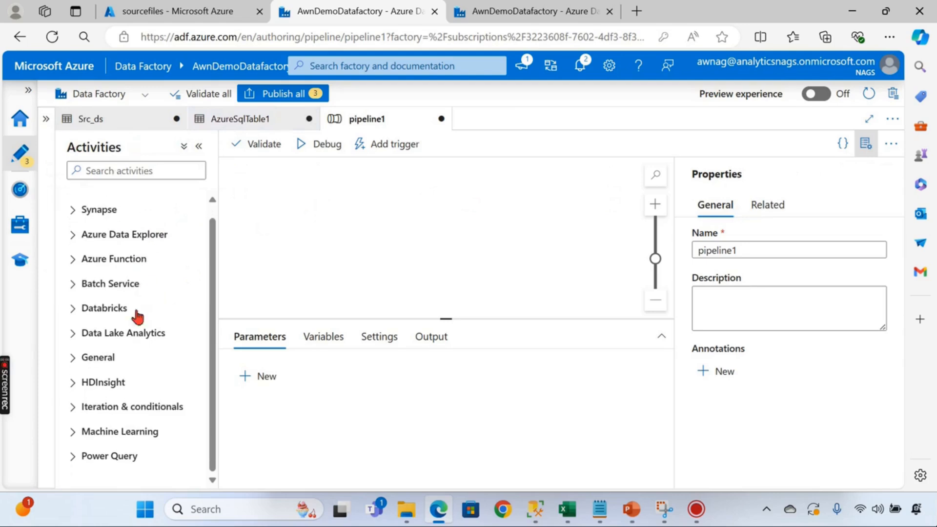
scroll(96, 381, up, 1)
- Search 'cop' in Activities and drop a Copy data activity onto the pipeline canvas
click(97, 171)
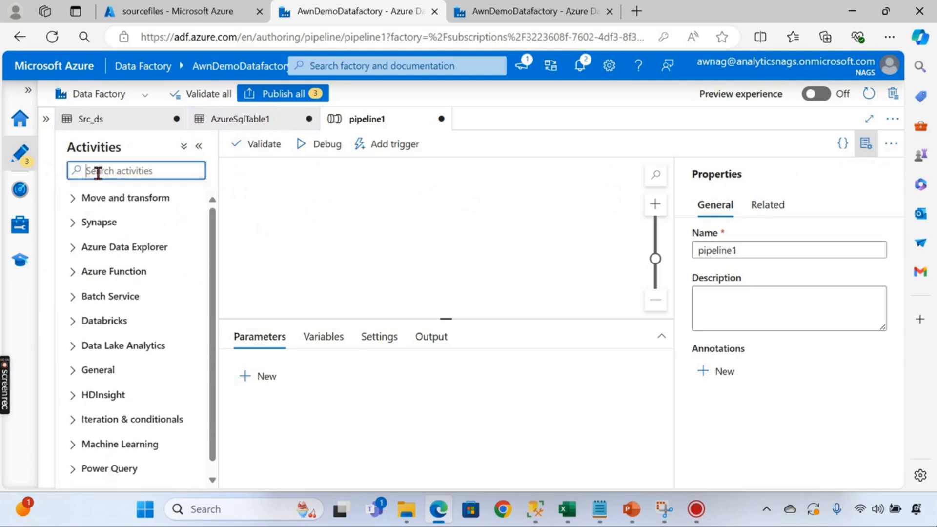
text(copy)
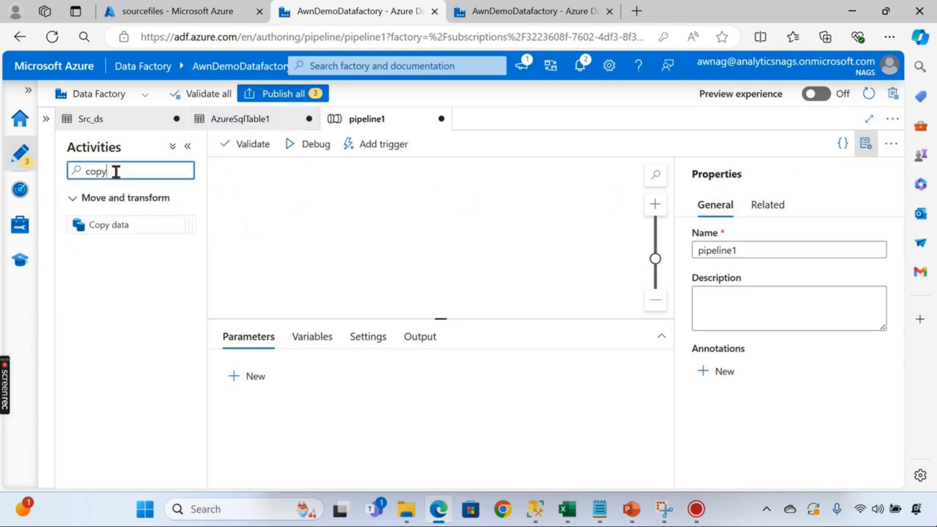
drag(122, 221, 433, 218)
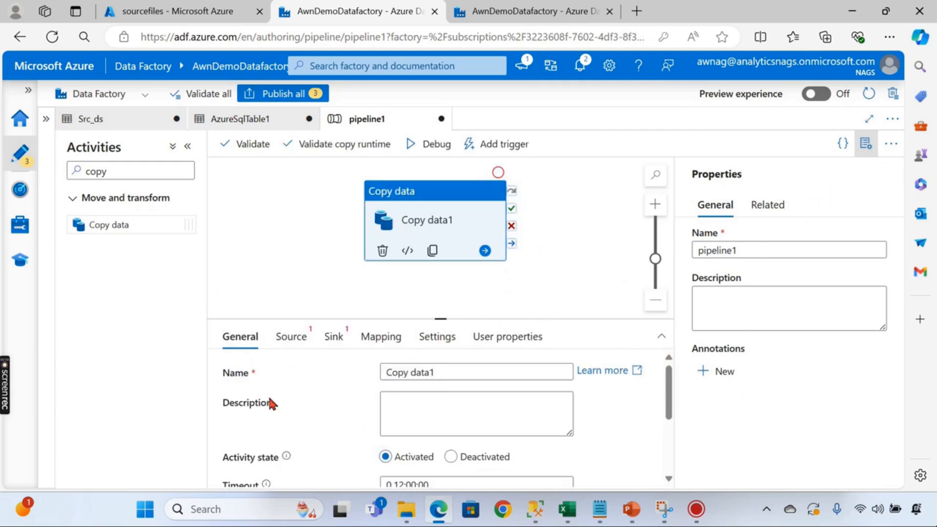
scroll(276, 377, down, 3)
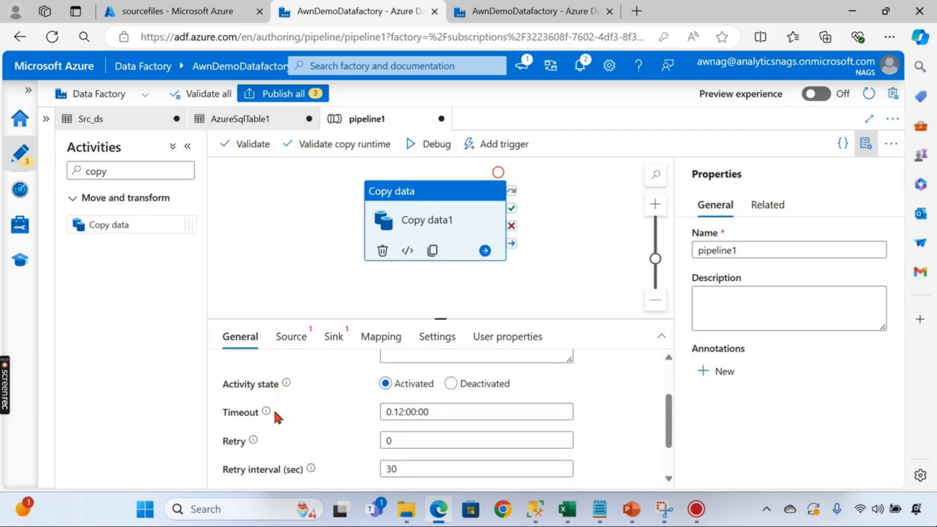
scroll(275, 414, down, 2)
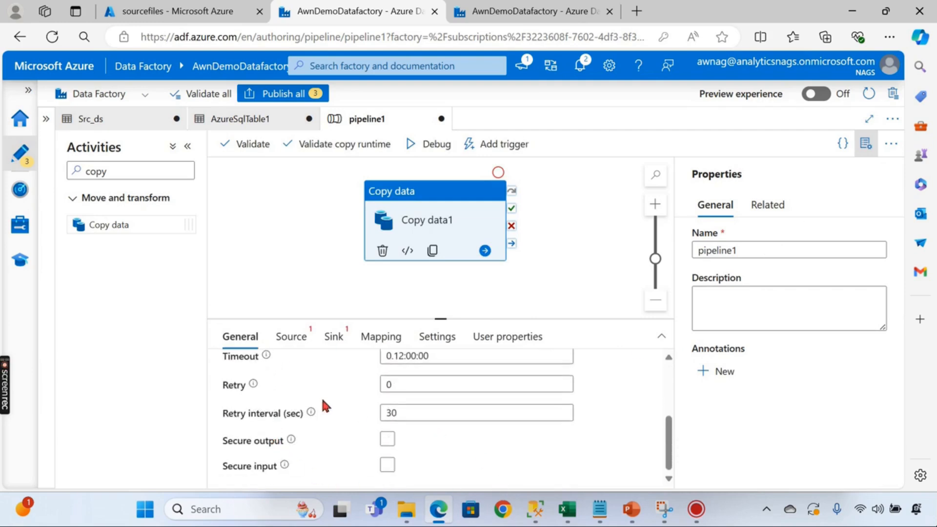
click(291, 345)
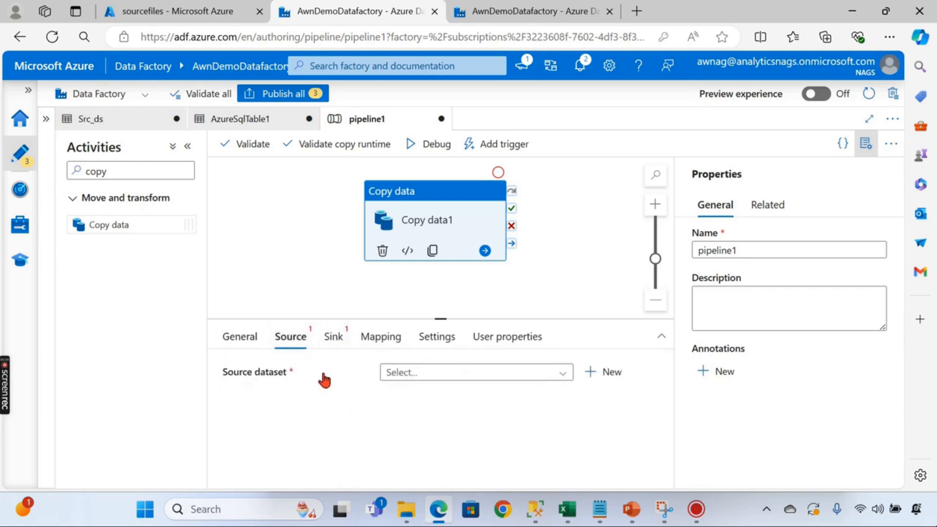
- Select Src_ds as Copy data1's source dataset and enlarge the settings panel
click(406, 375)
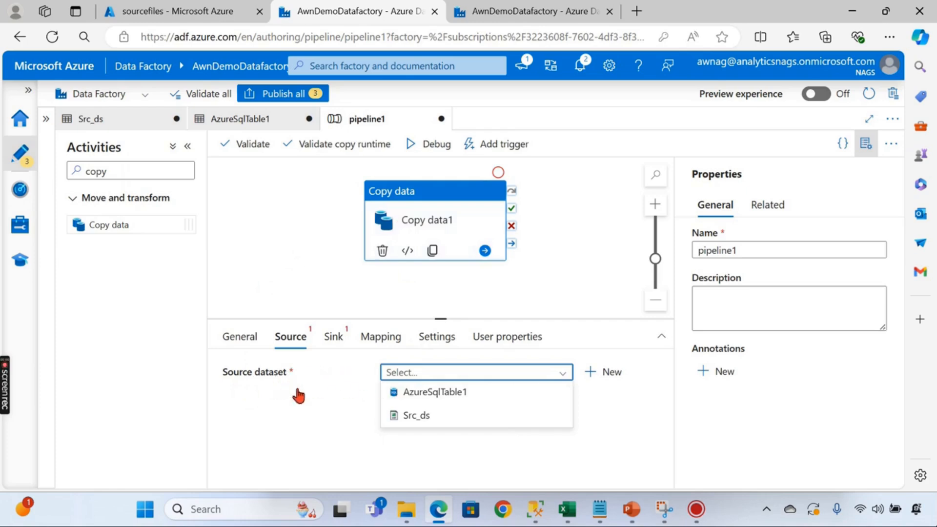
click(424, 420)
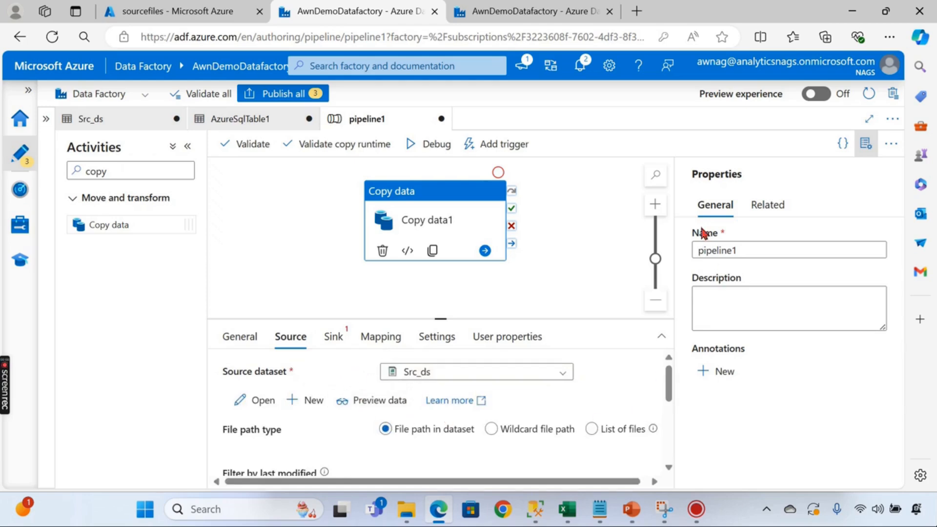
drag(437, 321, 440, 204)
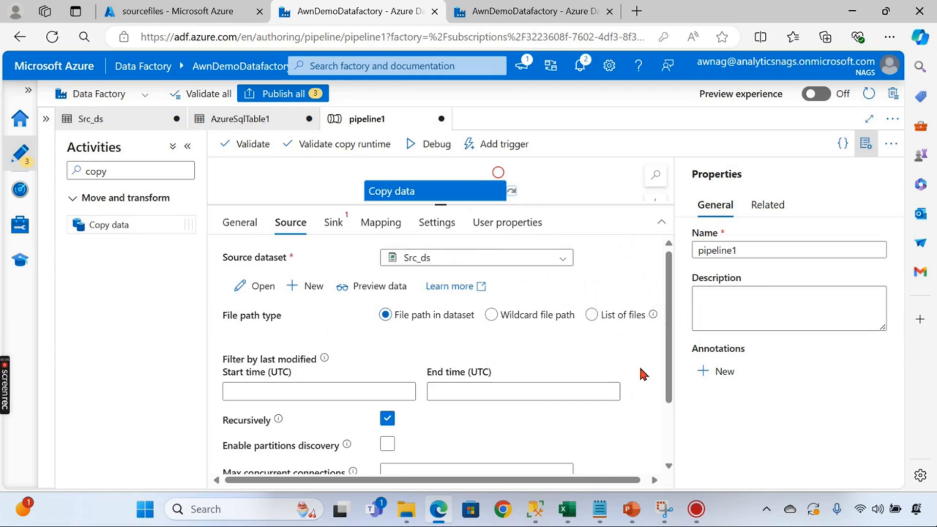
scroll(639, 364, down, 2)
scroll(638, 391, up, 2)
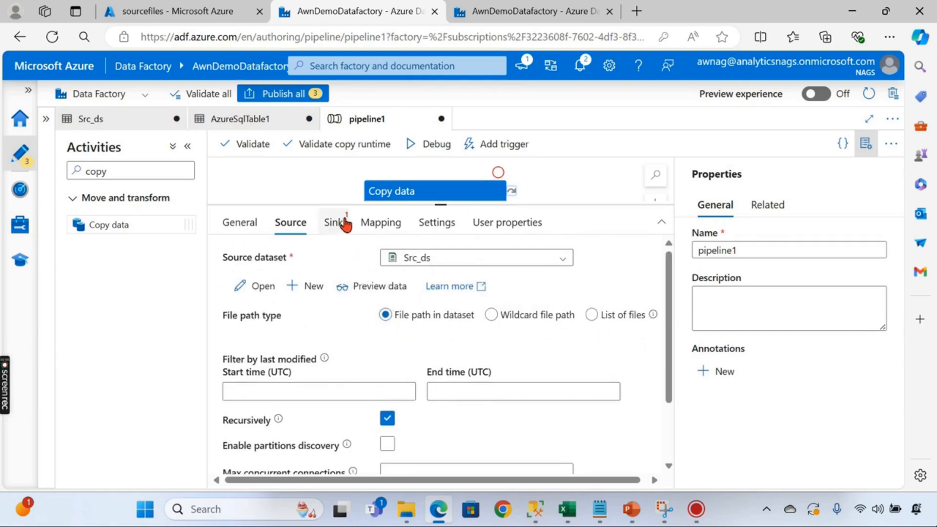
click(336, 233)
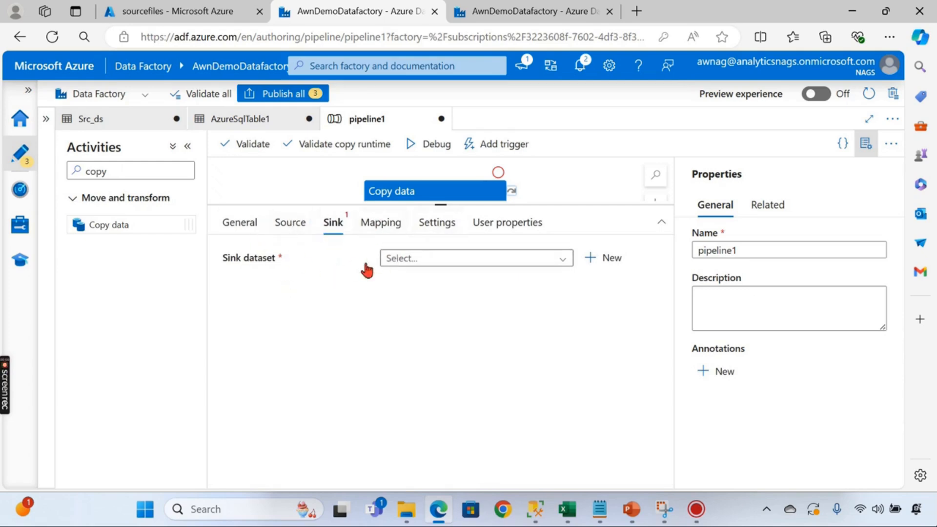
- Set the sink dataset to AzureSqlTable1 with the Auto create table option
click(436, 259)
click(439, 281)
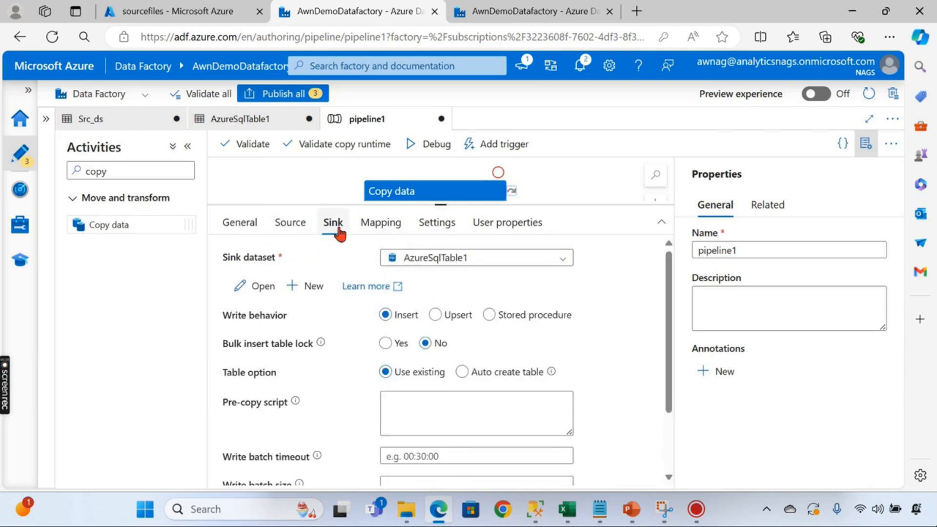
click(427, 265)
click(456, 283)
click(478, 382)
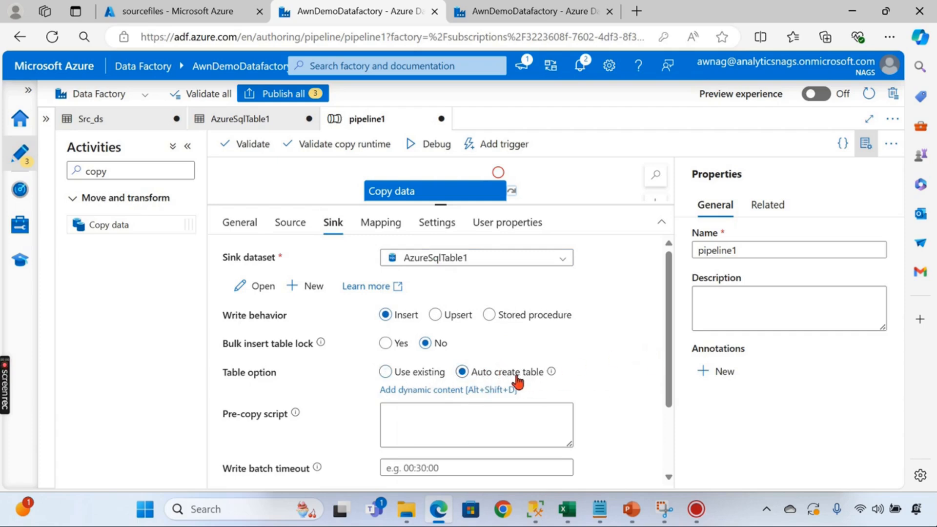
scroll(524, 309, down, 2)
scroll(495, 341, up, 3)
click(470, 412)
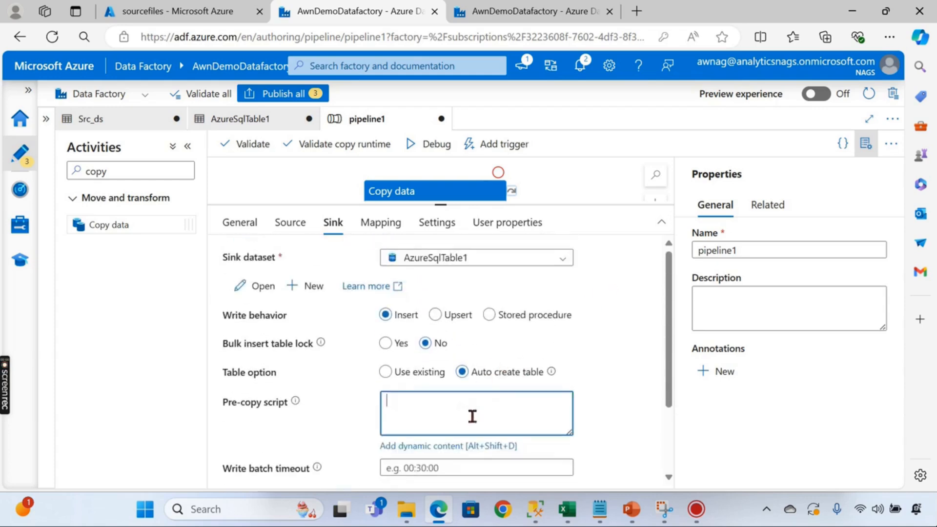
scroll(371, 344, down, 3)
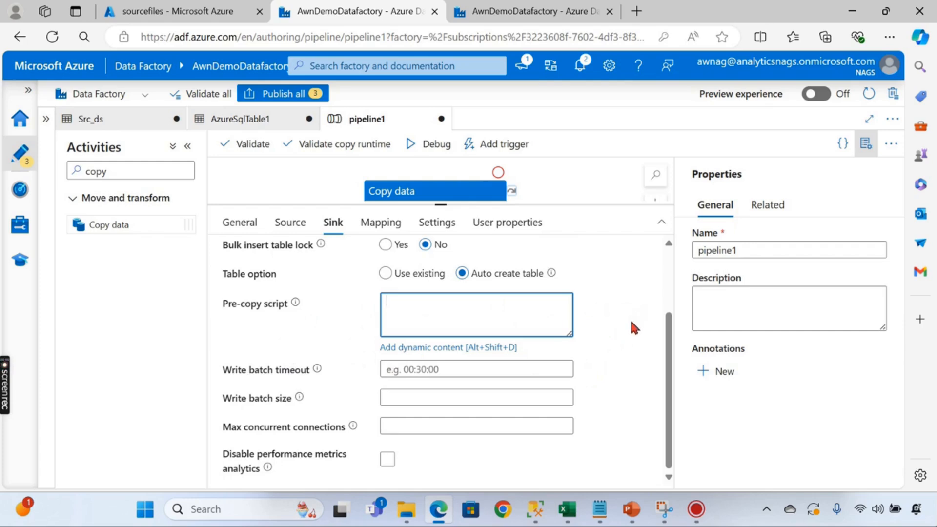
scroll(625, 316, up, 2)
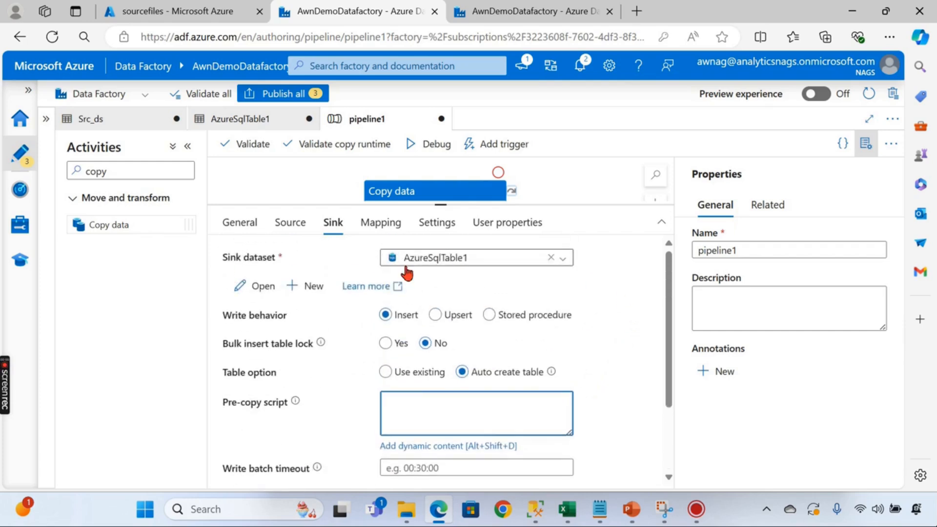
click(376, 227)
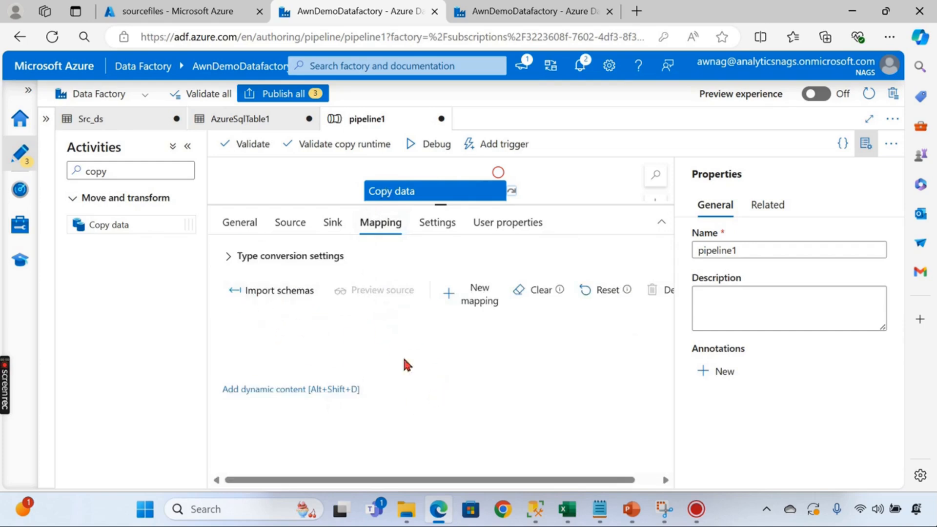
- Browse the copy activity's Execution and User properties tabs and enlarge the canvas
click(437, 225)
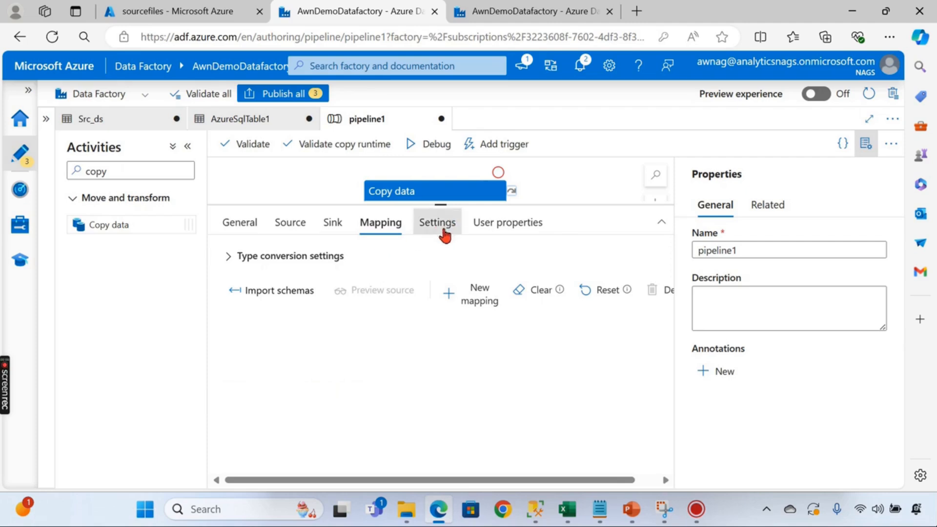
click(511, 225)
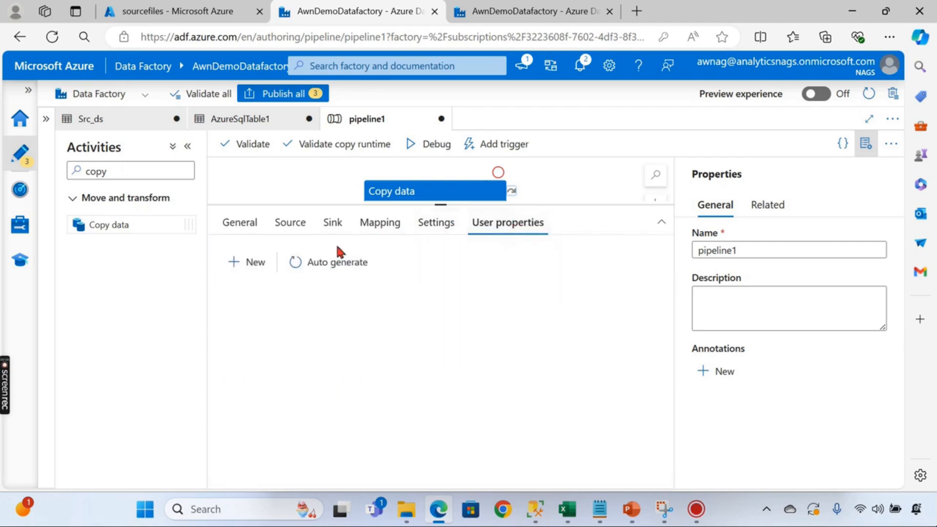
click(243, 226)
drag(590, 208, 578, 433)
click(439, 240)
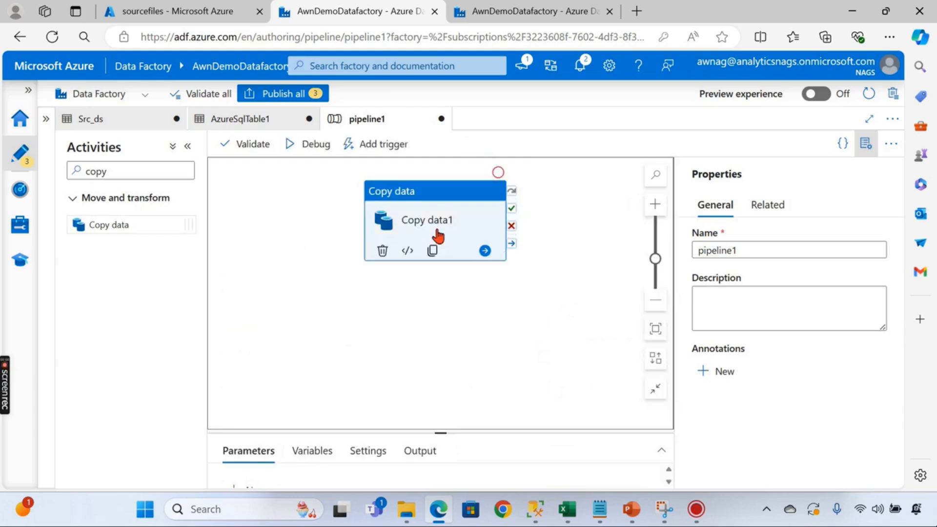
- Rename the Copy data1 activity to SalesData
key(XF86MonBrightnessUp)
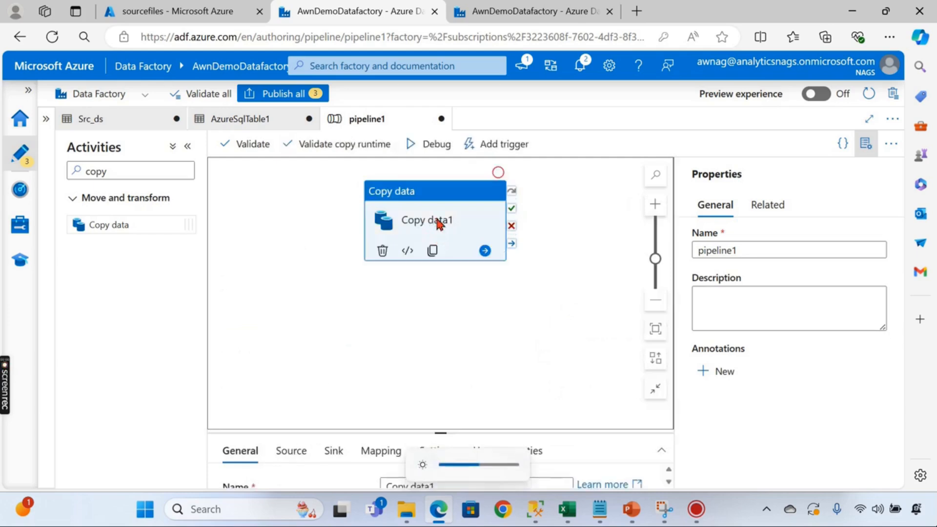
click(711, 250)
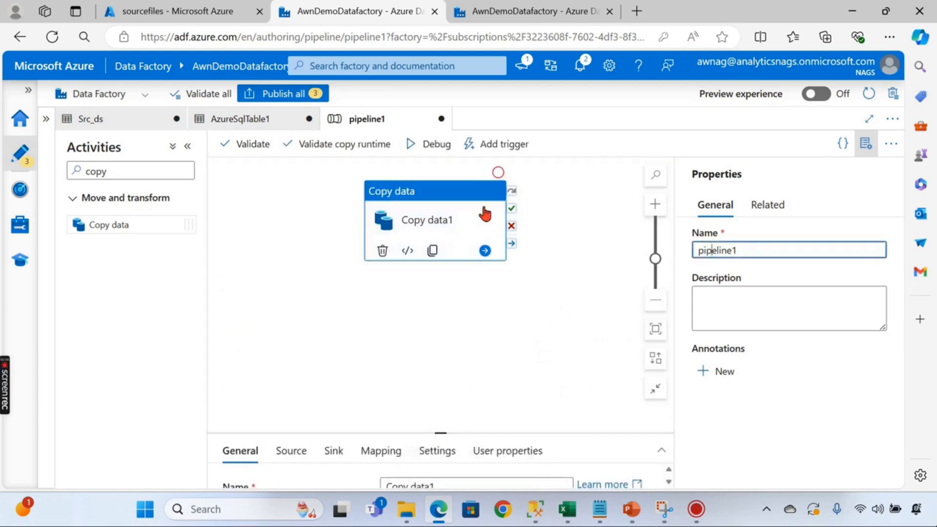
click(435, 217)
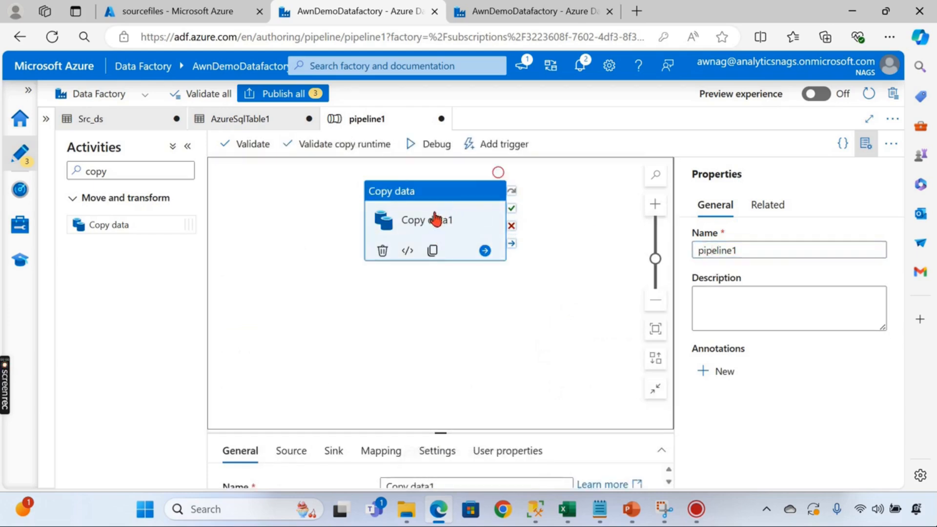
click(439, 441)
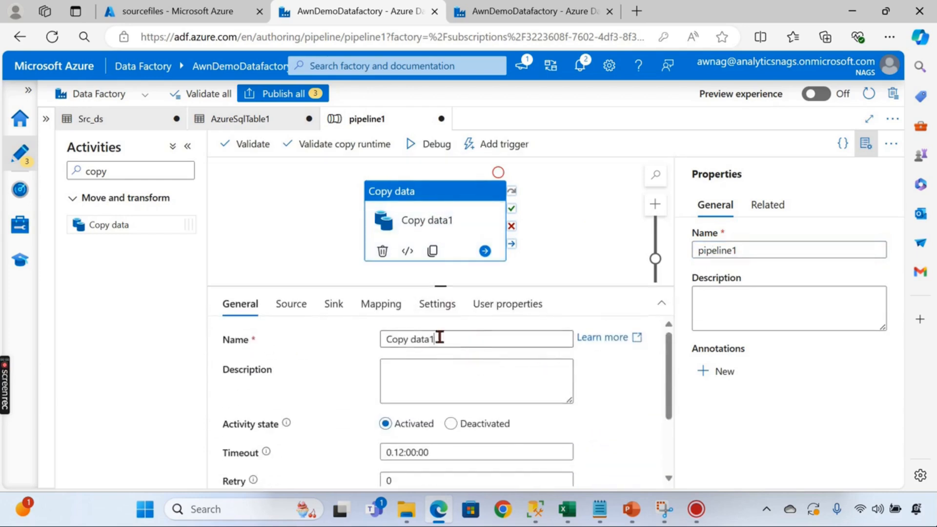
triple_click(470, 339)
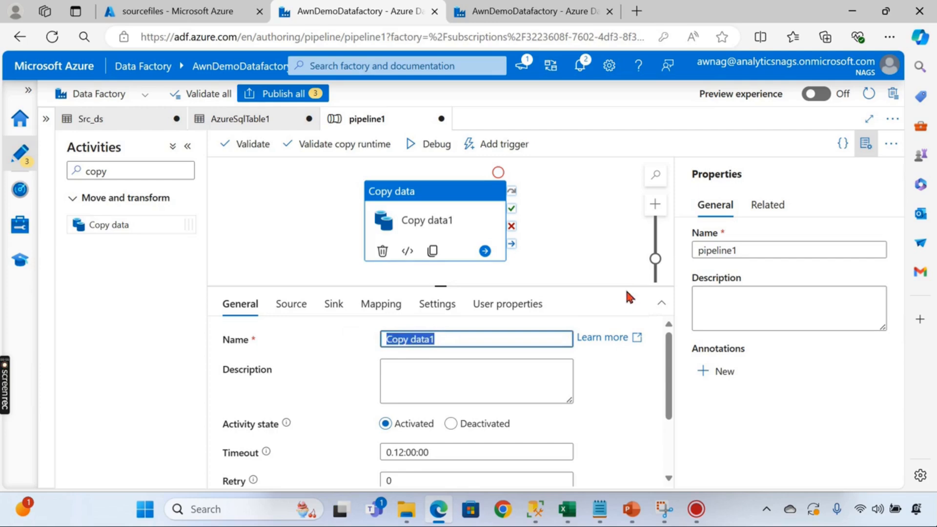
text(SalesData)
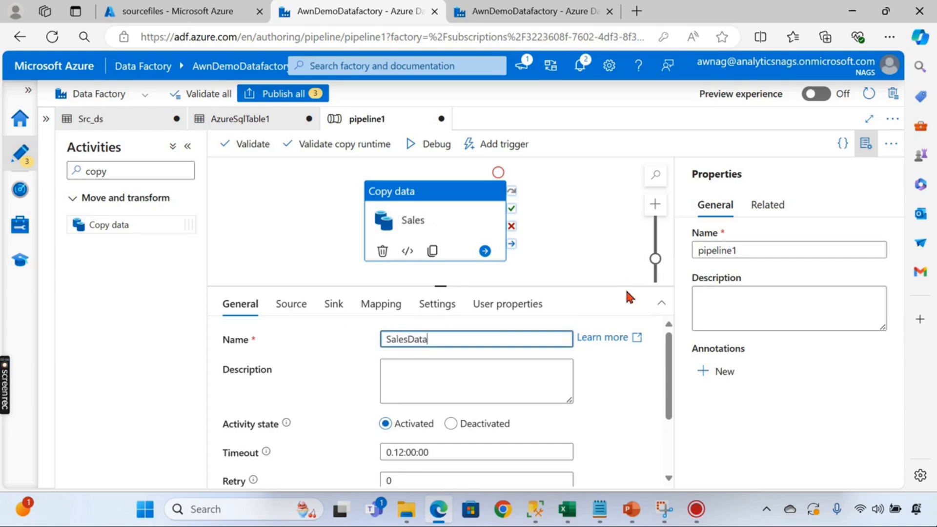
click(552, 221)
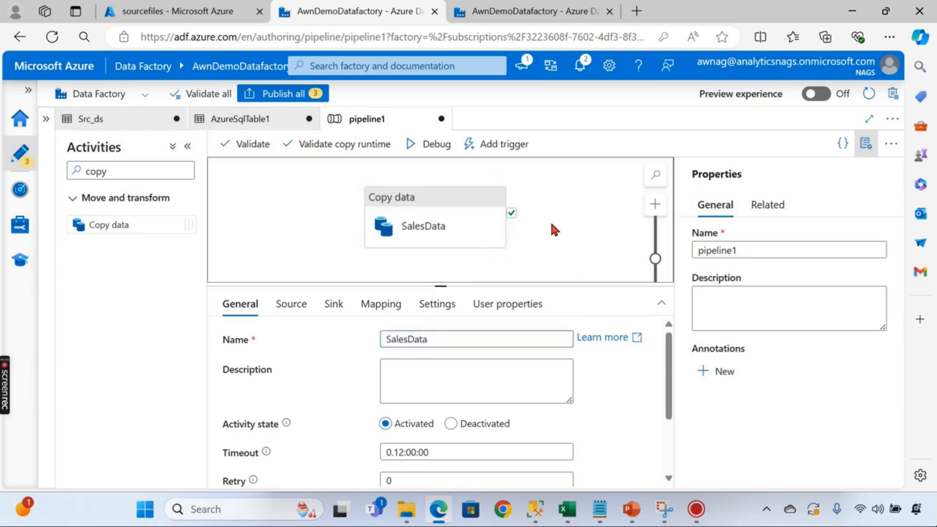
- Debug the pipeline, open AzureSqlTable1 from the validation error, and refresh its empty table list
drag(460, 293, 439, 363)
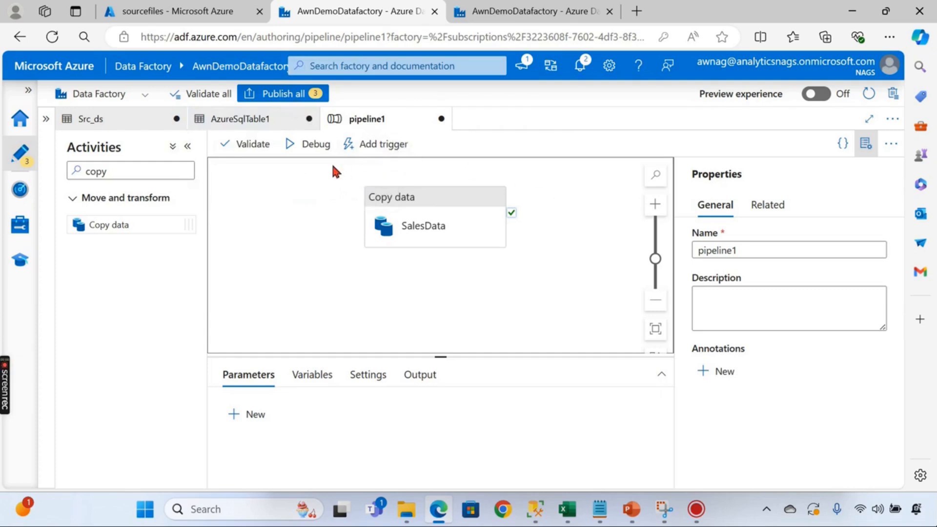
click(309, 144)
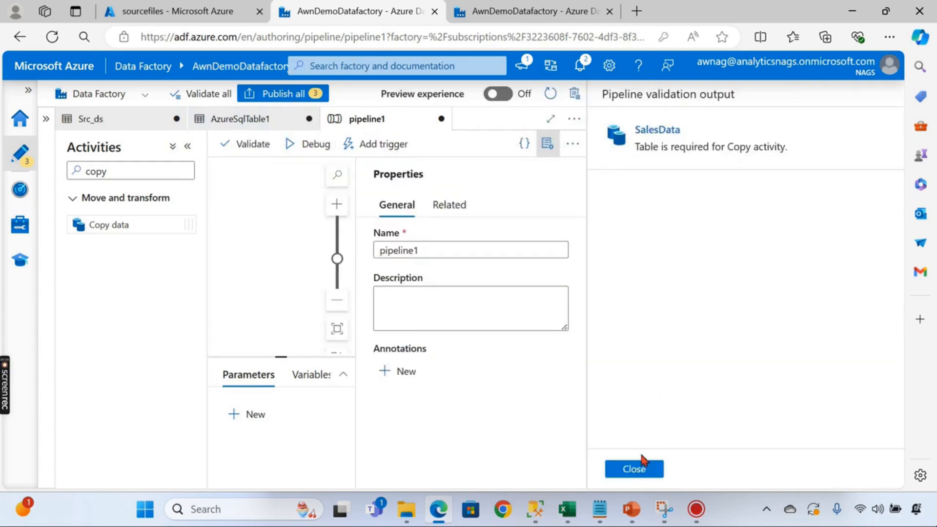
click(655, 164)
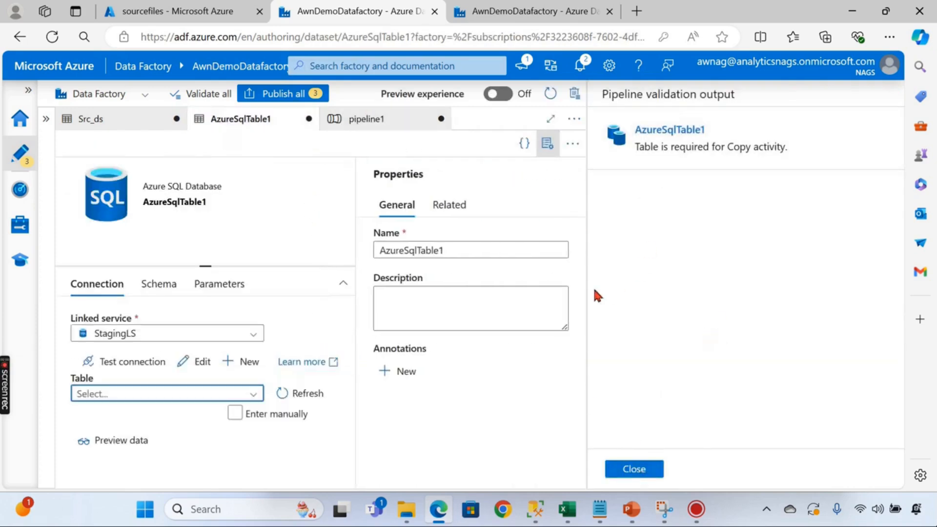
click(169, 391)
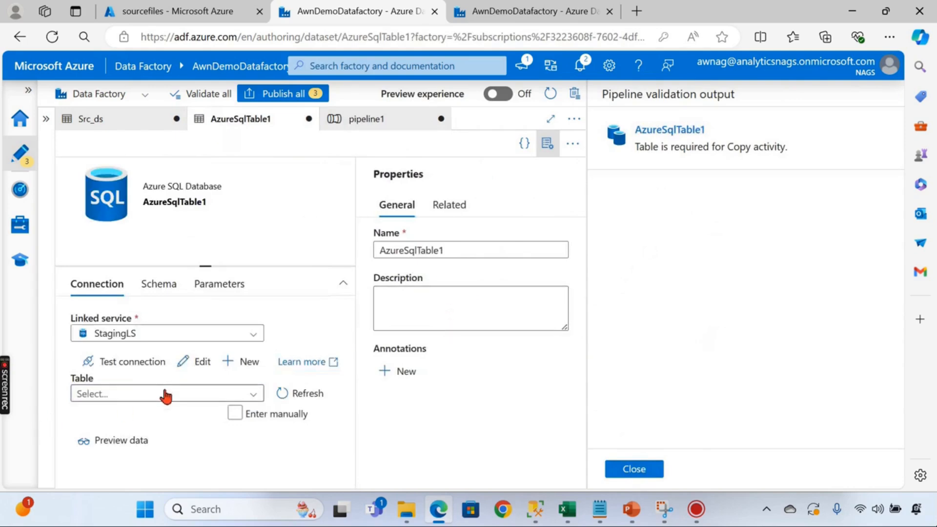
click(291, 388)
click(649, 470)
click(268, 366)
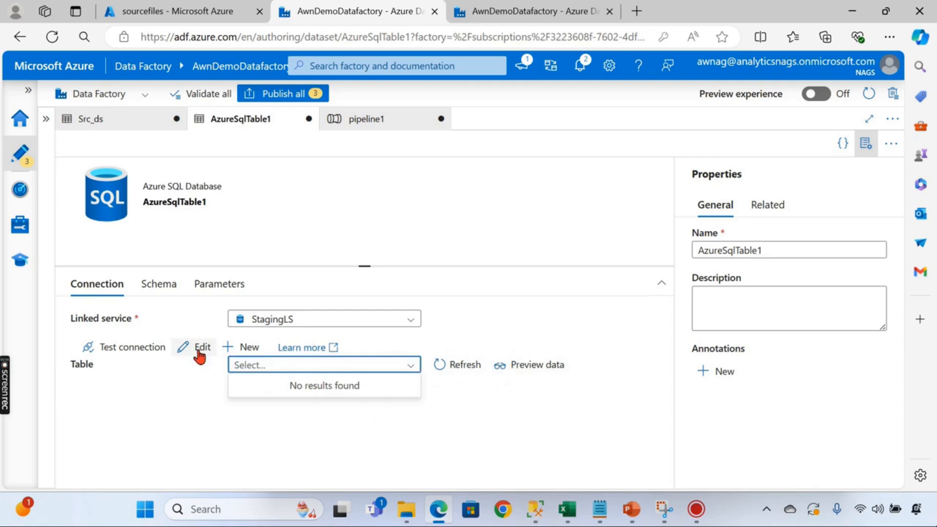
- Enter AzureSqlTable1's table manually as schema dbo, table SaleData
click(245, 346)
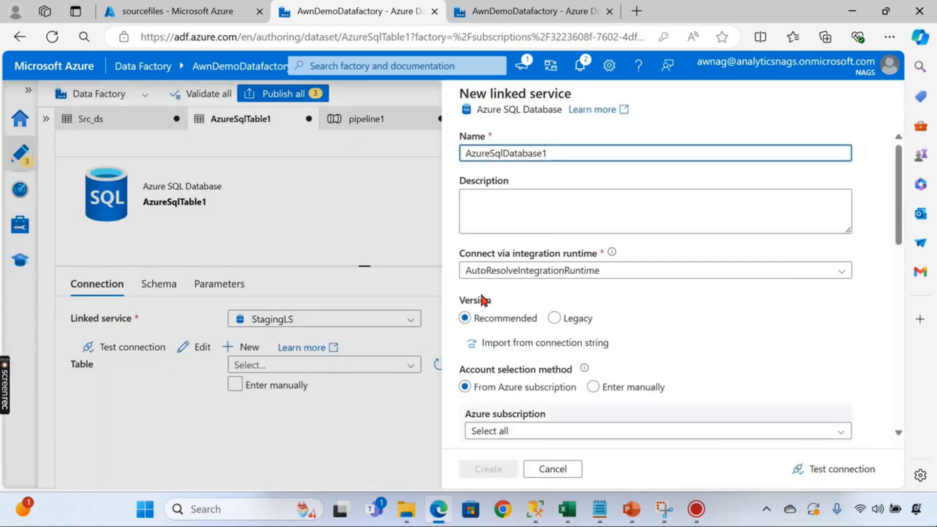
click(553, 469)
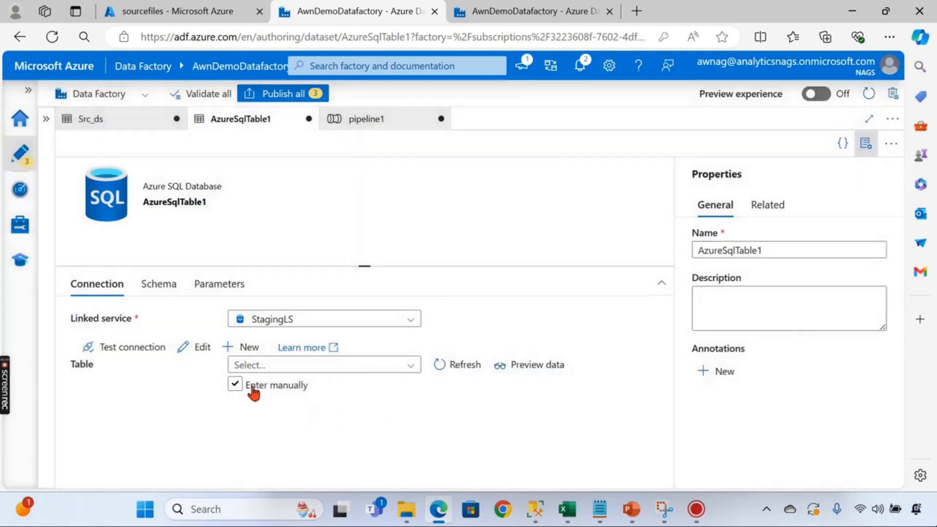
click(277, 385)
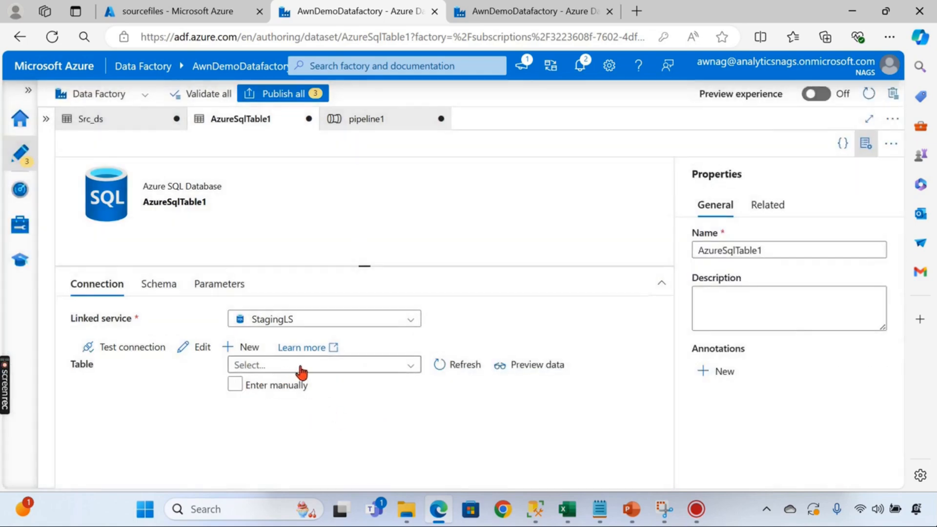
click(233, 384)
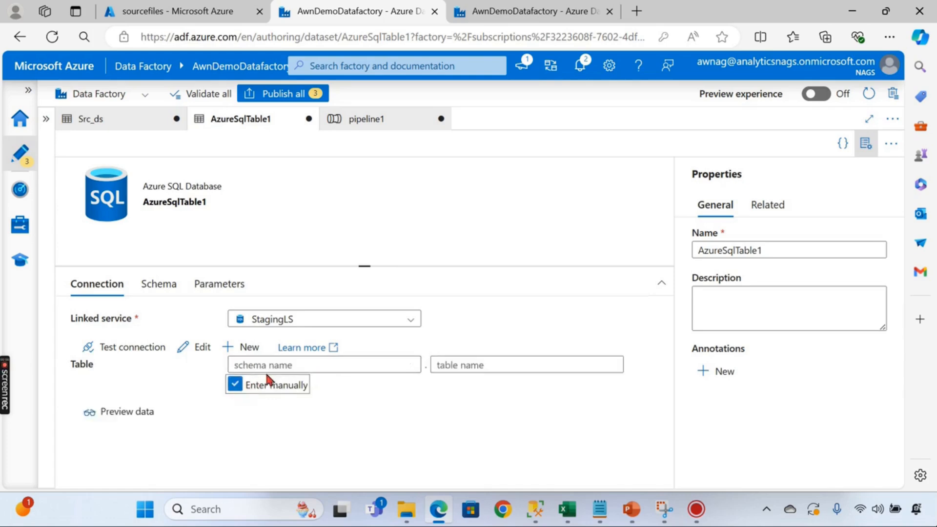
click(284, 366)
text(dbo)
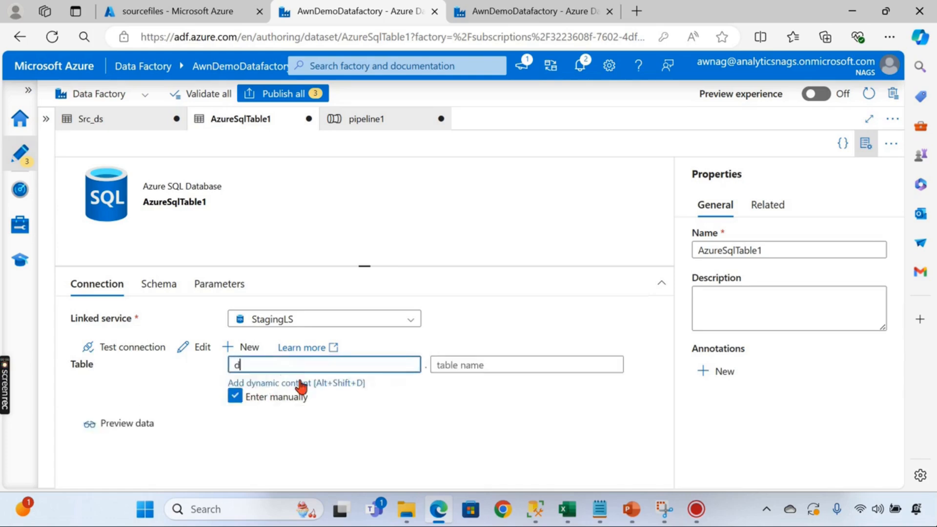
click(551, 367)
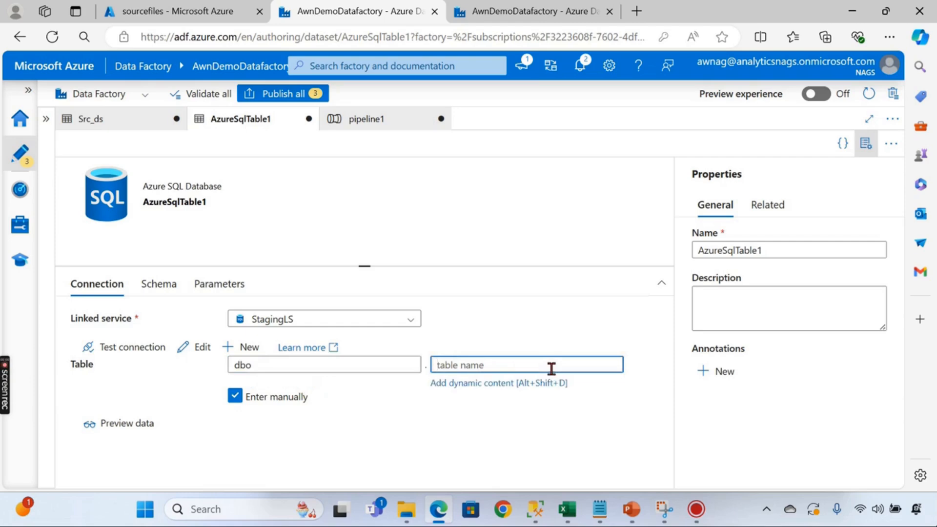
text(Sal)
click(500, 230)
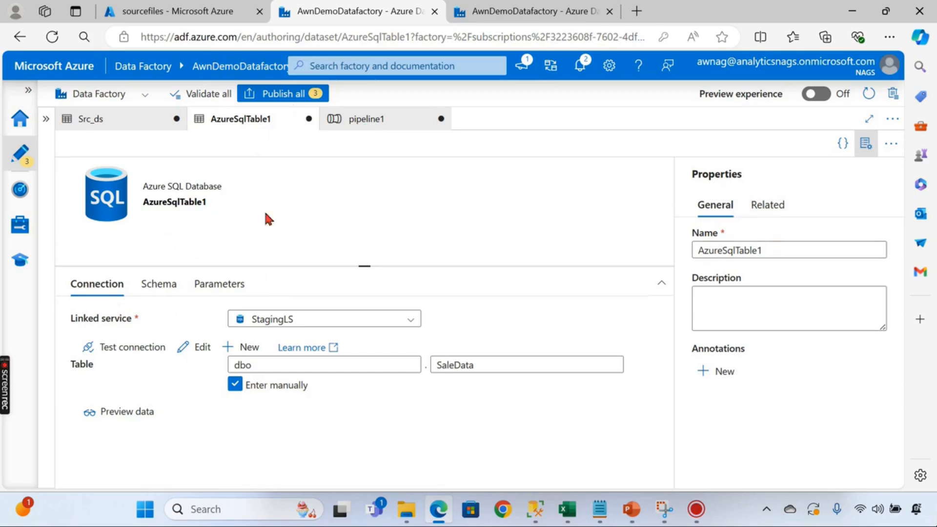
- Keep the dataset edits instead of discarding them and switch to the Src_ds dataset
click(309, 119)
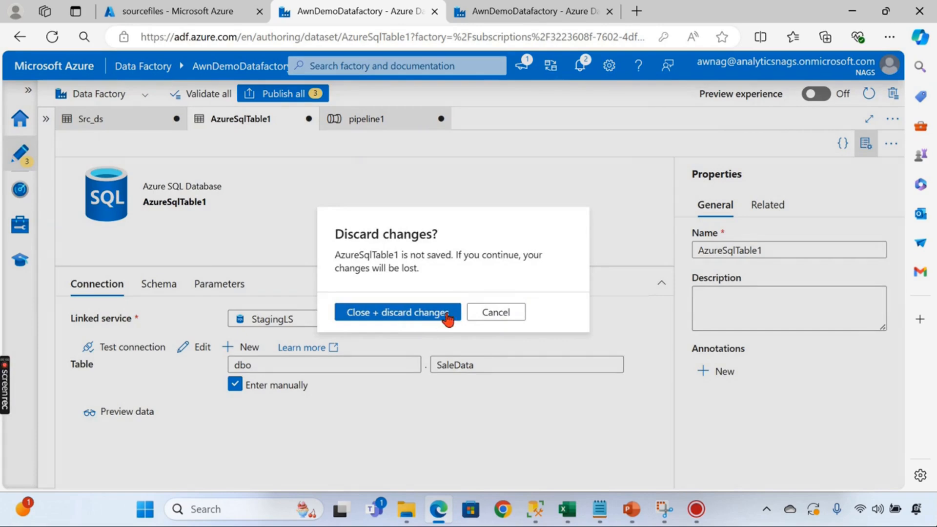
click(491, 310)
click(81, 120)
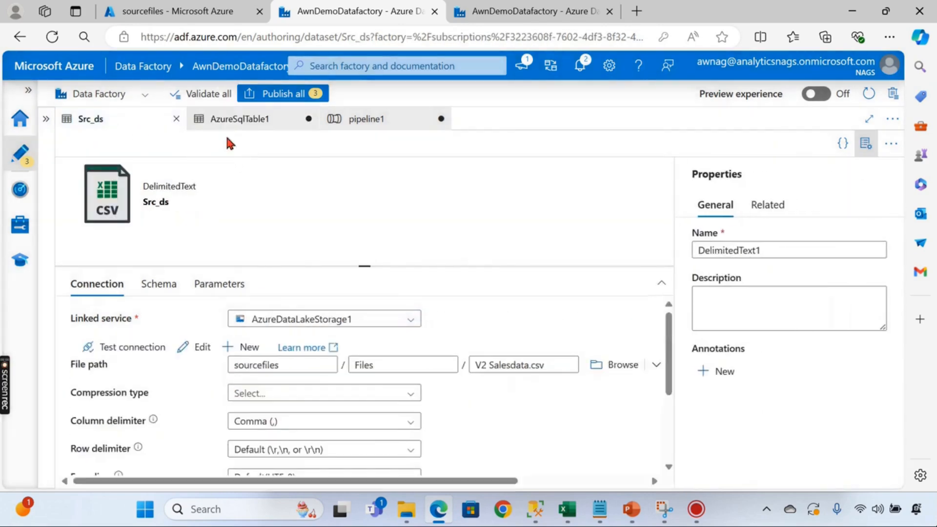
- Start a debug run of pipeline1 and review the SalesData activity's source and sink settings
click(400, 122)
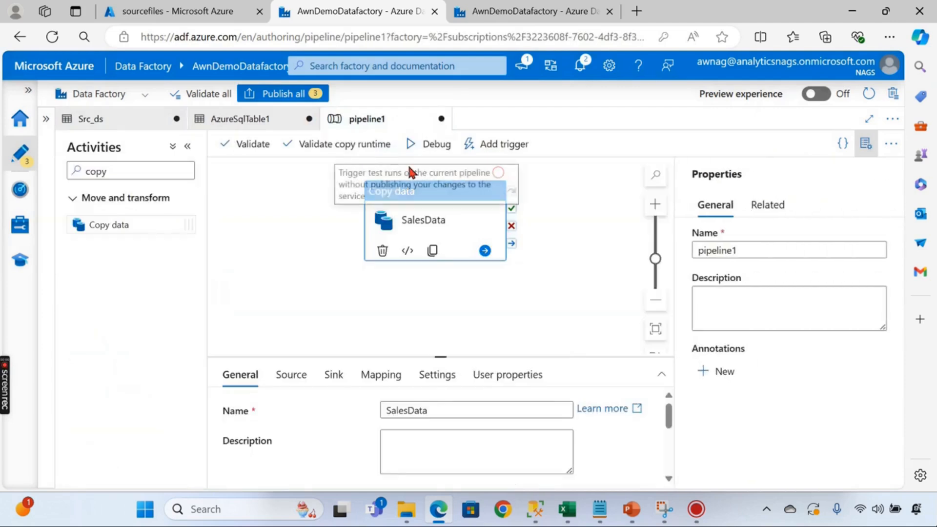
click(414, 147)
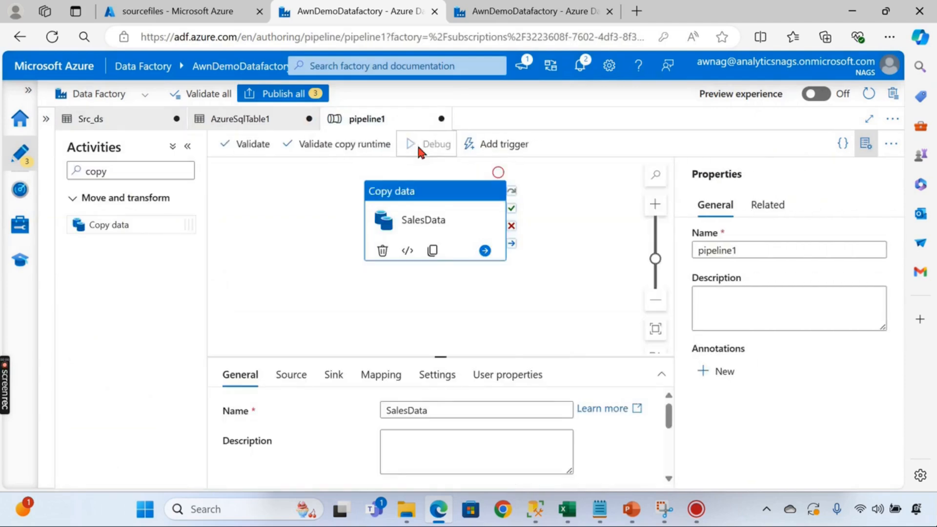
click(499, 322)
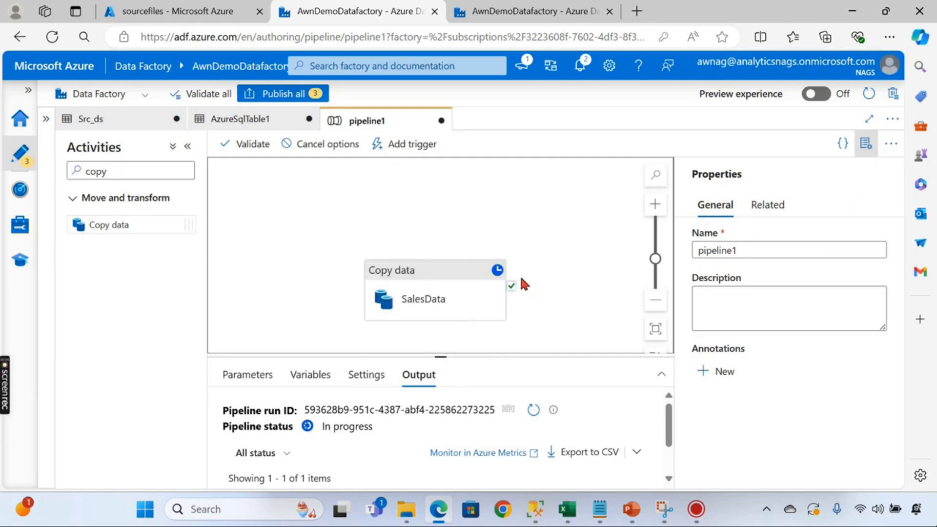
drag(439, 356, 430, 192)
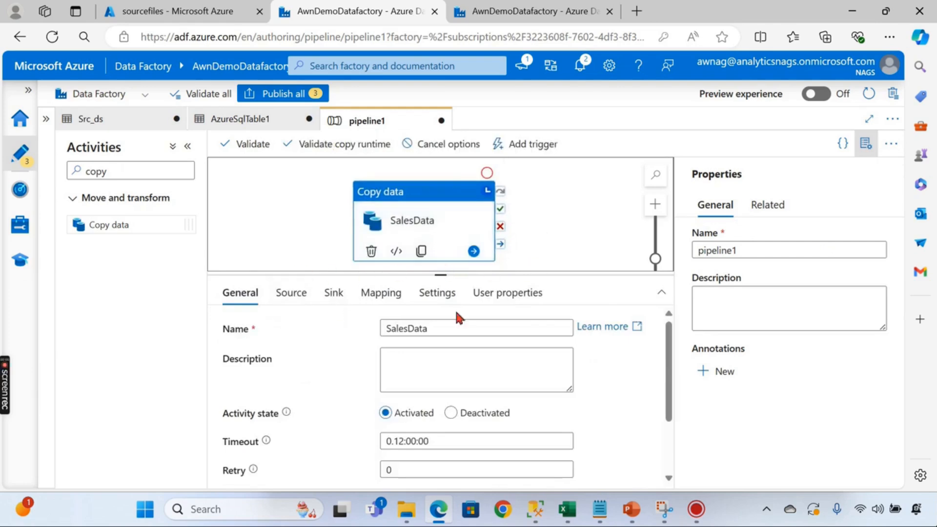
drag(440, 274, 444, 330)
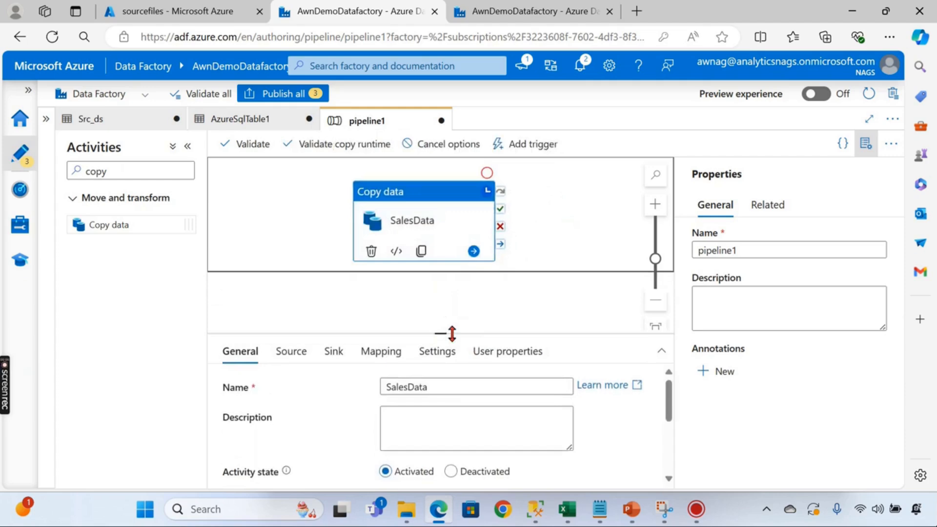
click(293, 350)
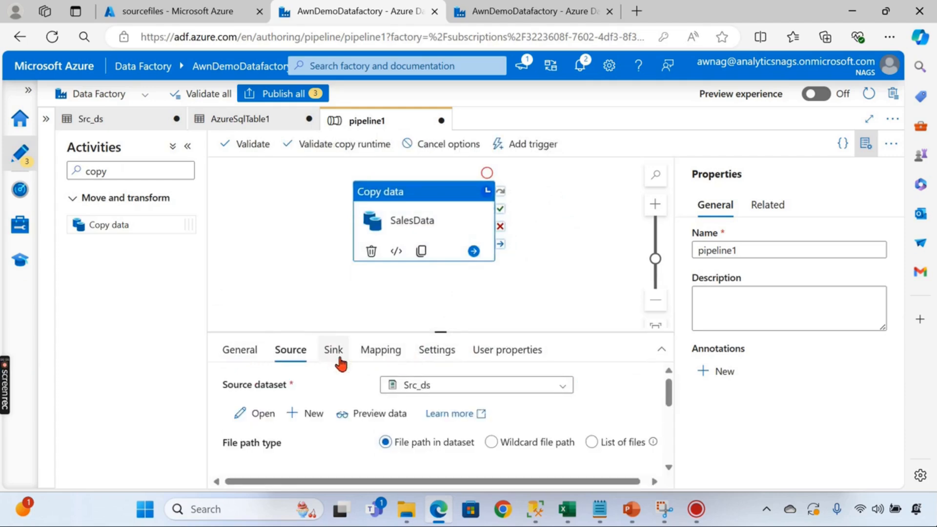
click(333, 350)
mouse_move(445, 333)
mouse_down()
mouse_move(468, 282)
mouse_move(447, 350)
mouse_up()
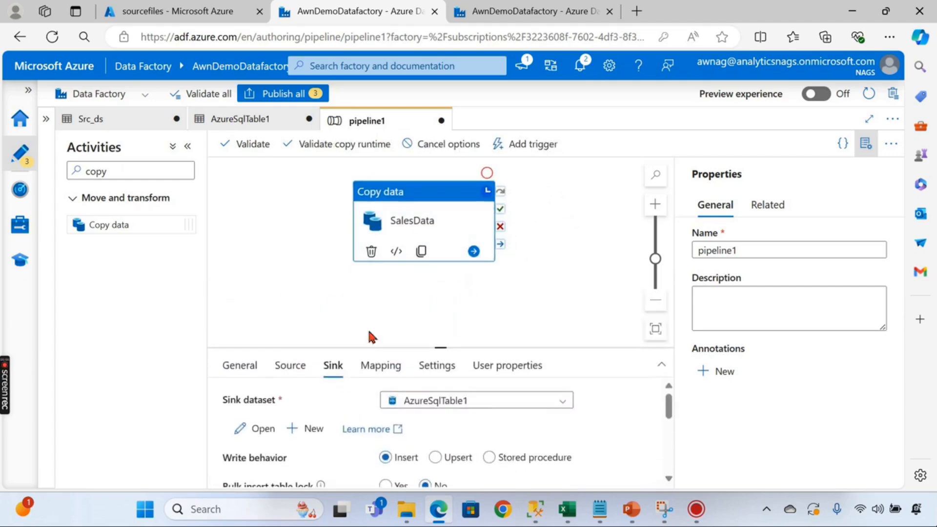
click(252, 359)
- Watch the run output until SalesData succeeds, inspecting the activity's input details
click(288, 294)
drag(444, 348, 445, 261)
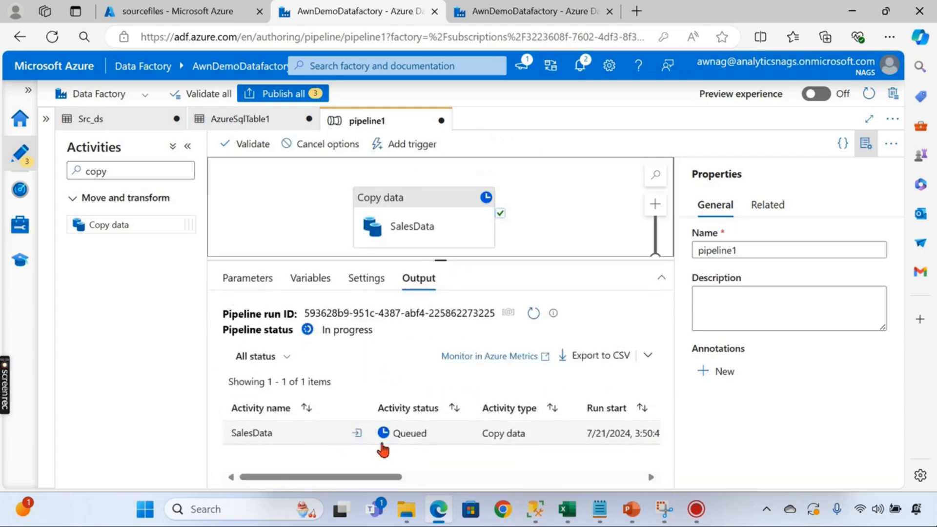
mouse_move(399, 477)
mouse_down()
mouse_move(428, 478)
mouse_move(391, 477)
mouse_up()
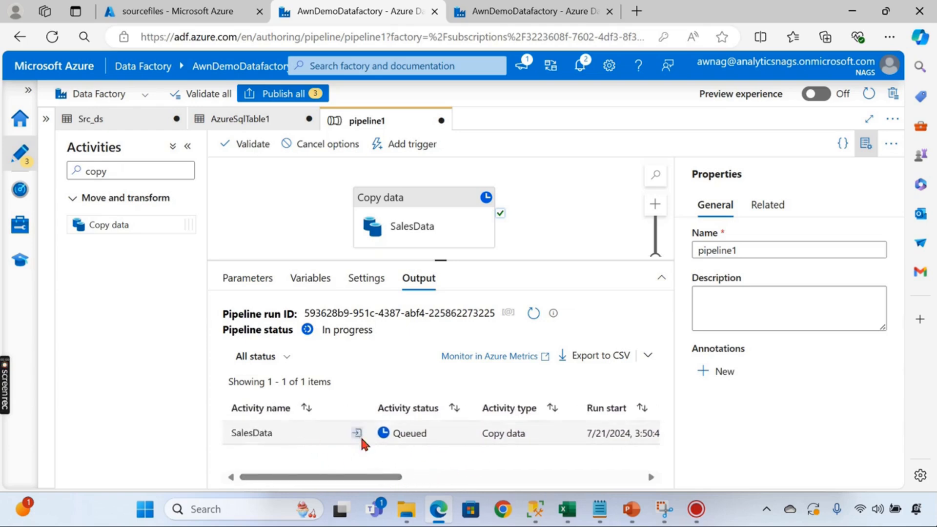
click(357, 433)
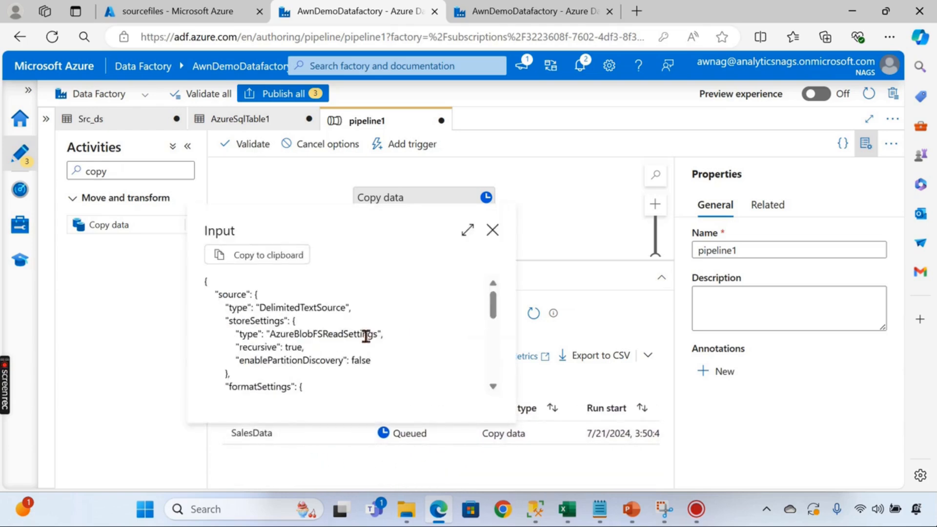
click(492, 230)
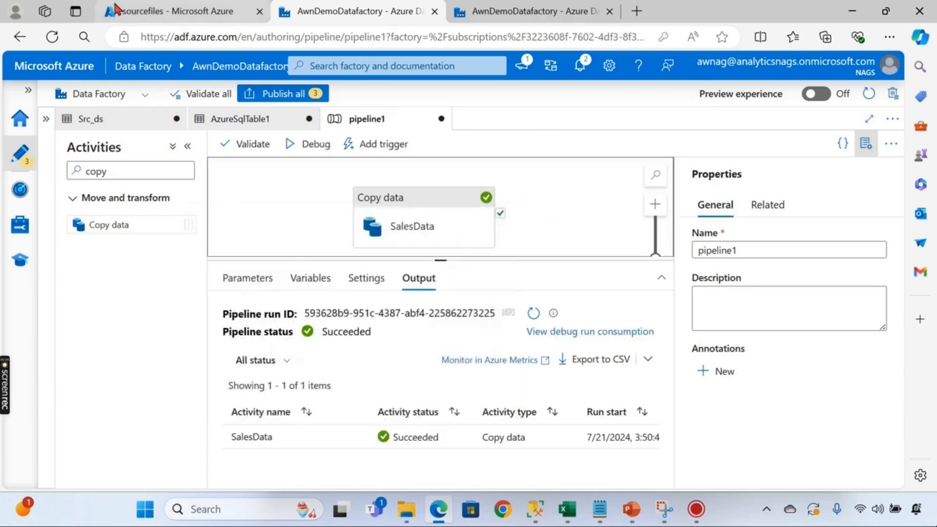
click(530, 15)
- Open the Query editor (preview) for the awnstagingdb SQL database
click(161, 14)
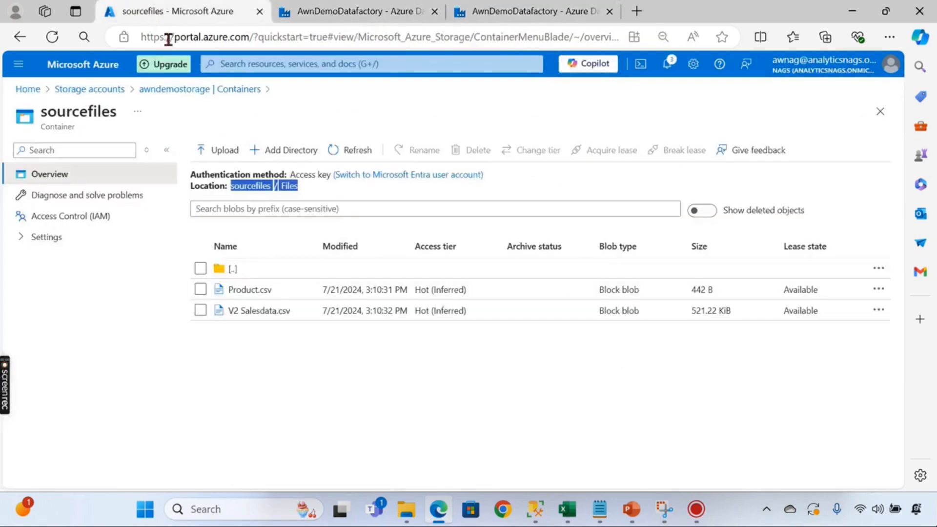
click(77, 89)
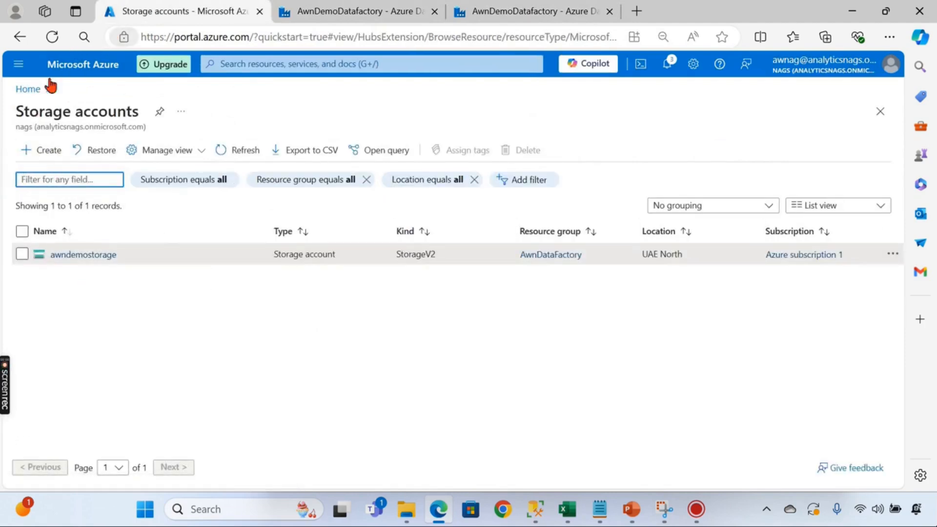
click(29, 88)
click(269, 151)
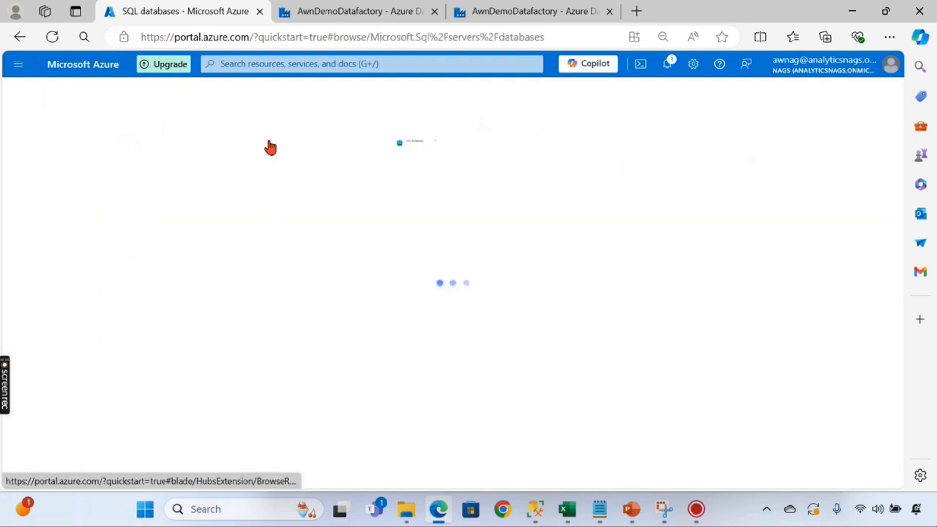
click(120, 257)
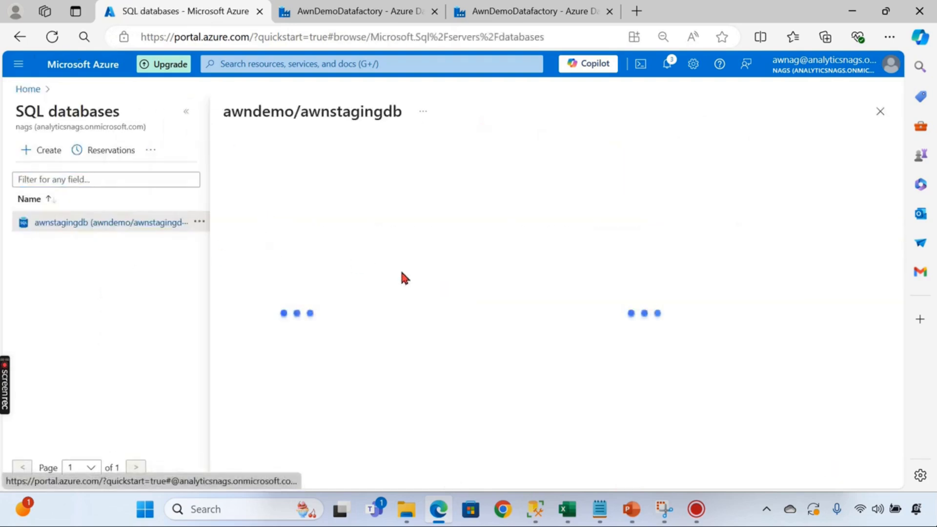
scroll(295, 291, down, 1)
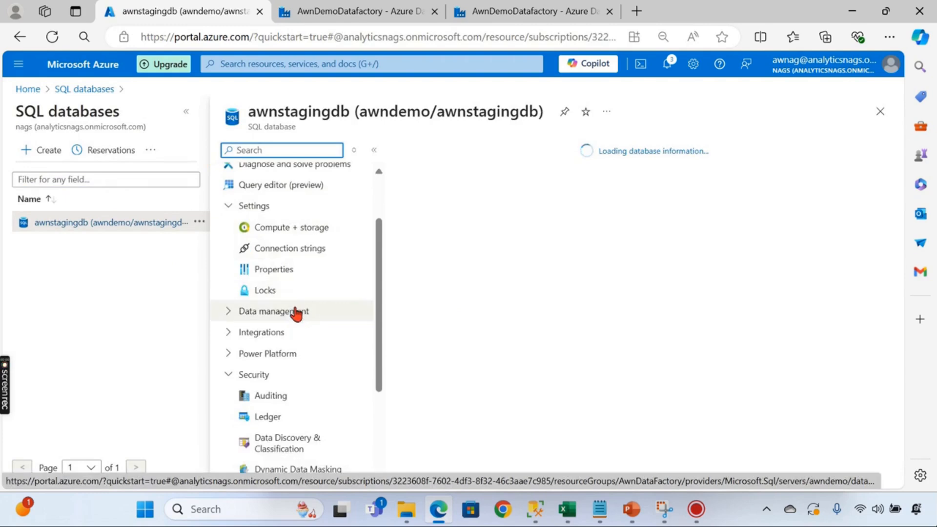
click(279, 262)
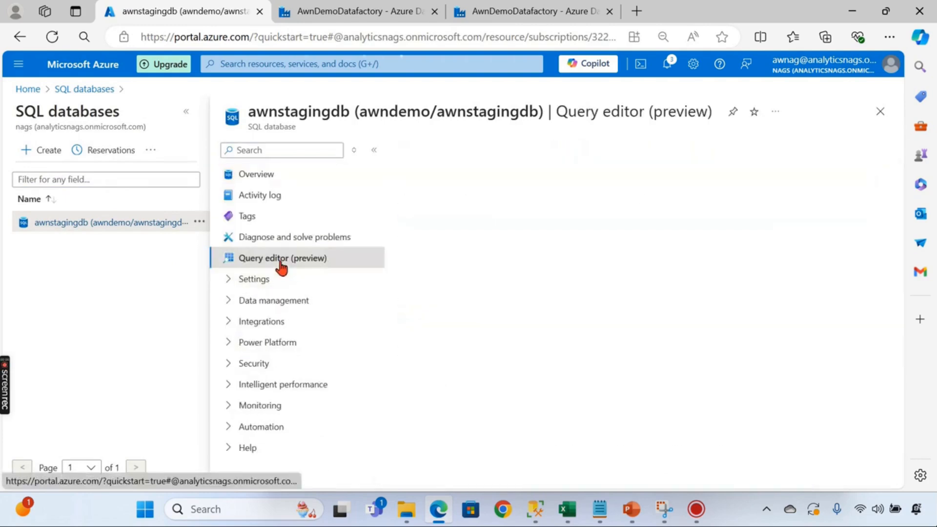
click(185, 111)
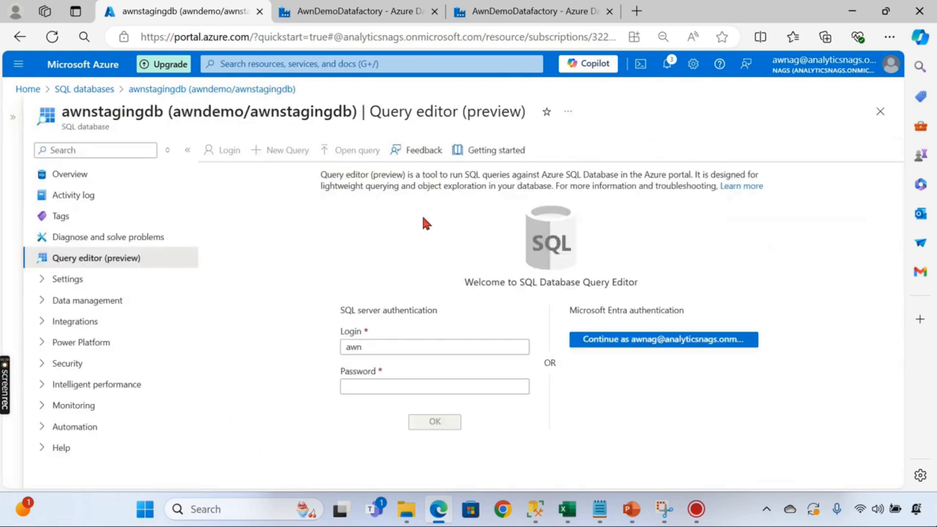
- Sign in with the SQL password after allowlisting this computer's IP on the awndemo server firewall
click(378, 378)
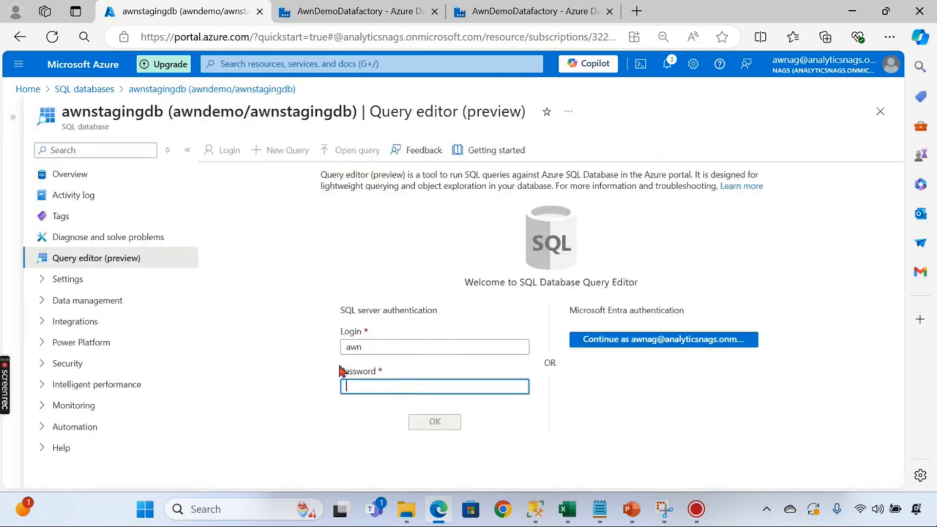
text(••••••••)
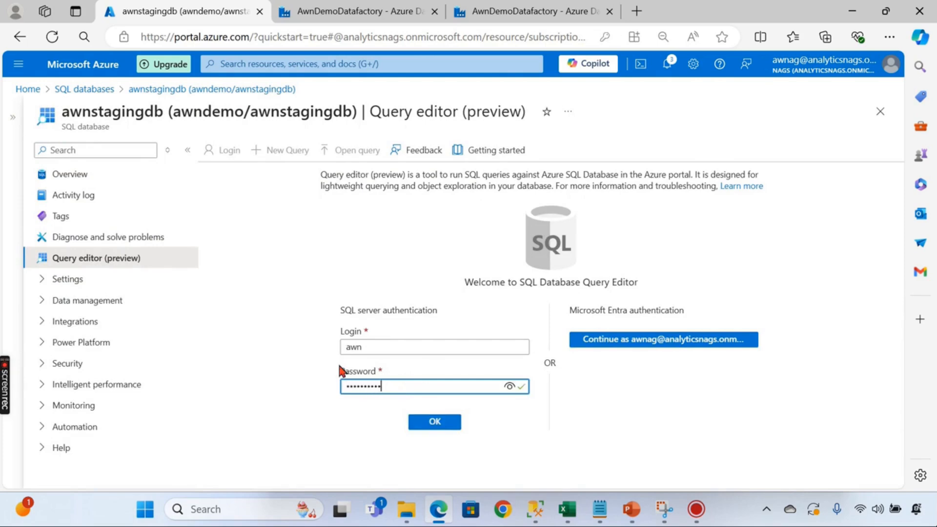
click(420, 422)
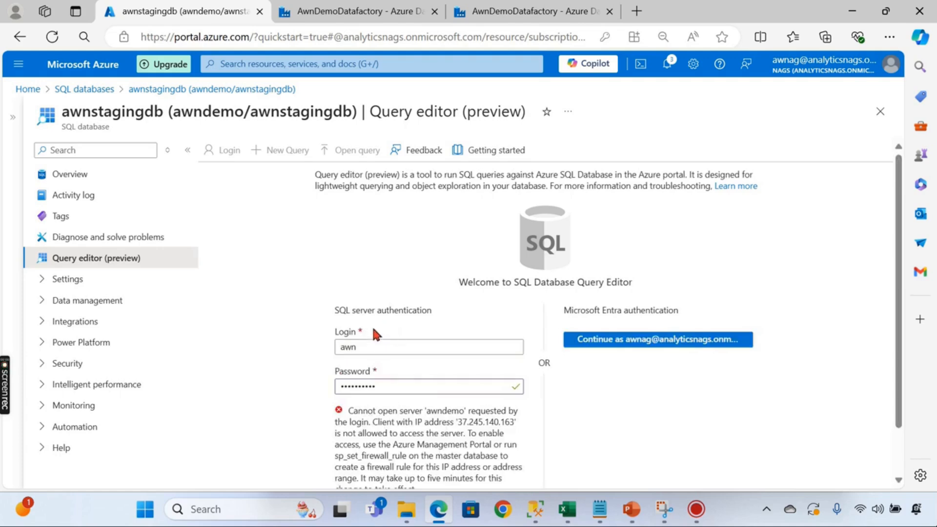
scroll(422, 379, down, 1)
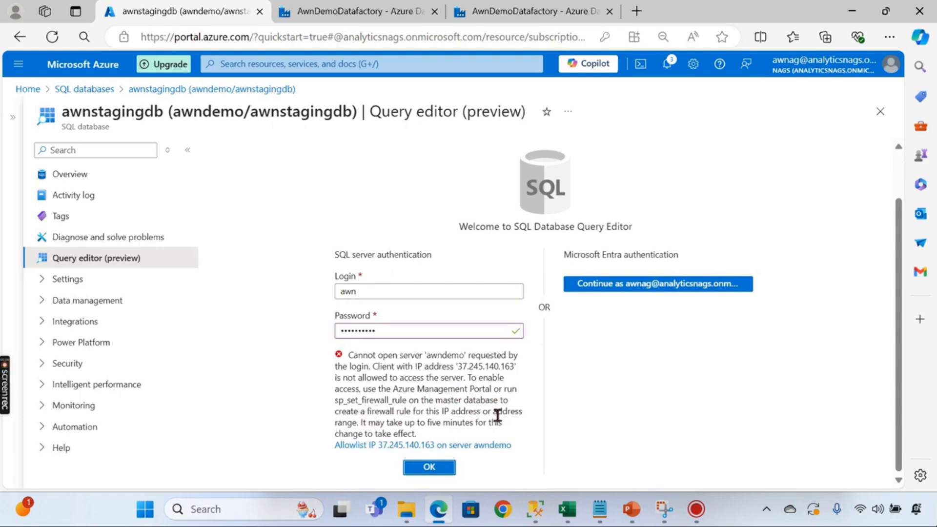
click(412, 445)
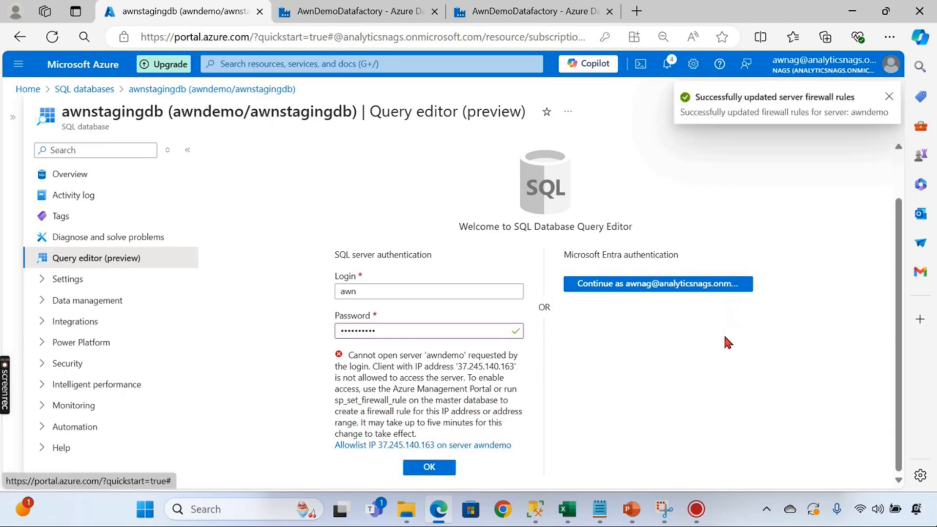
click(888, 97)
click(439, 467)
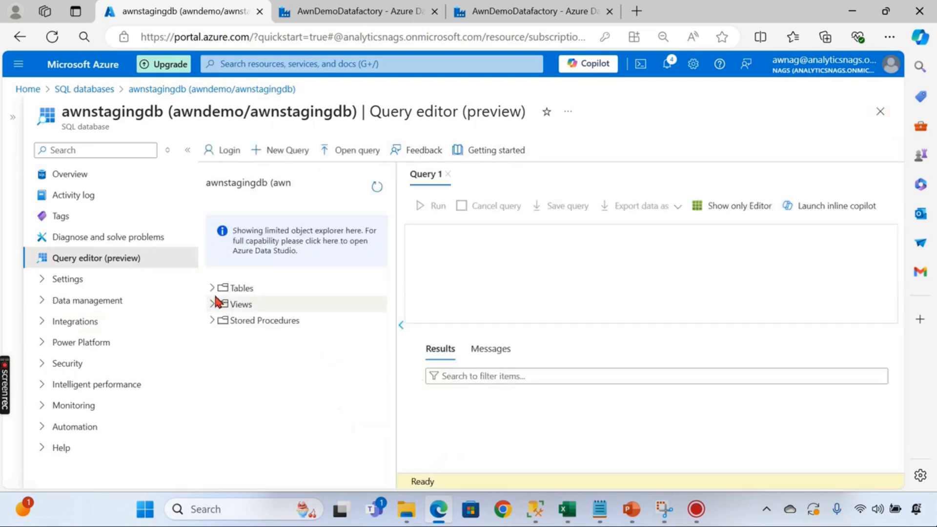
- Query the top 1000 rows of the dbo.SaleData table
click(211, 287)
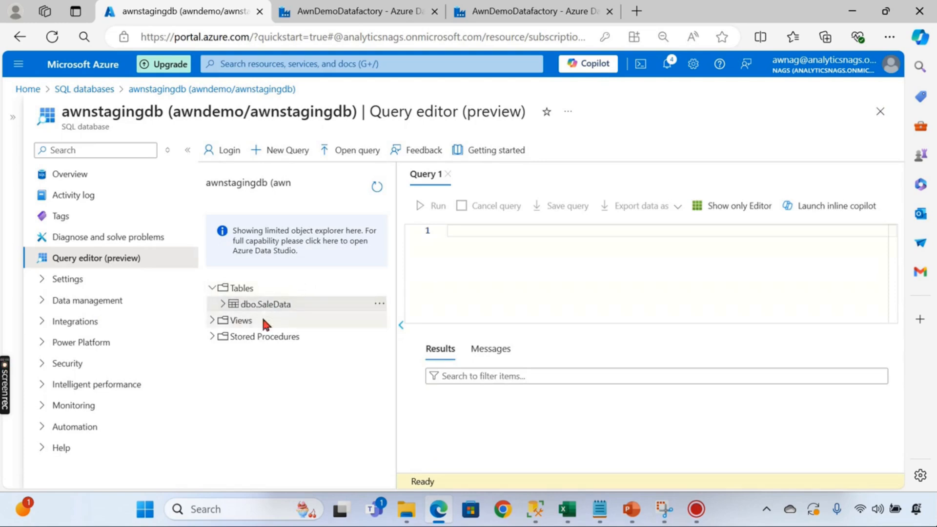
click(224, 304)
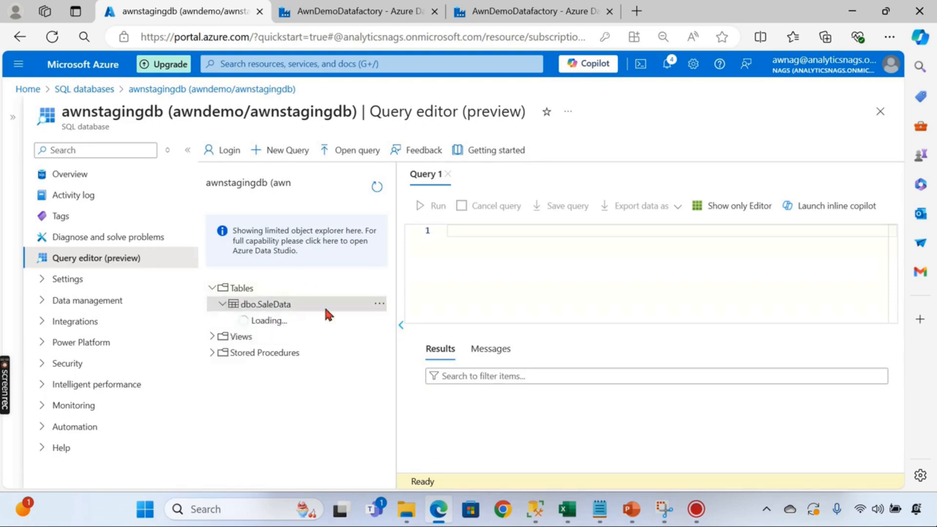
right_click(279, 305)
click(331, 309)
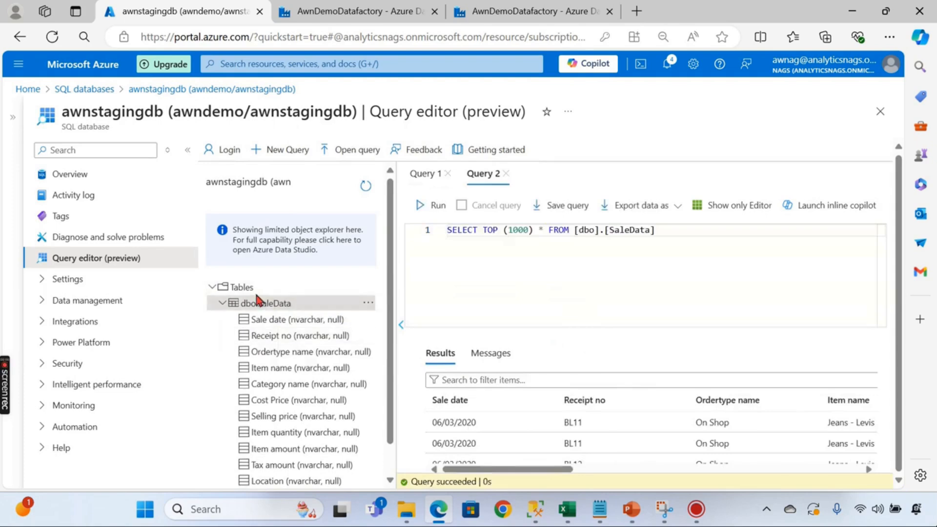
click(222, 303)
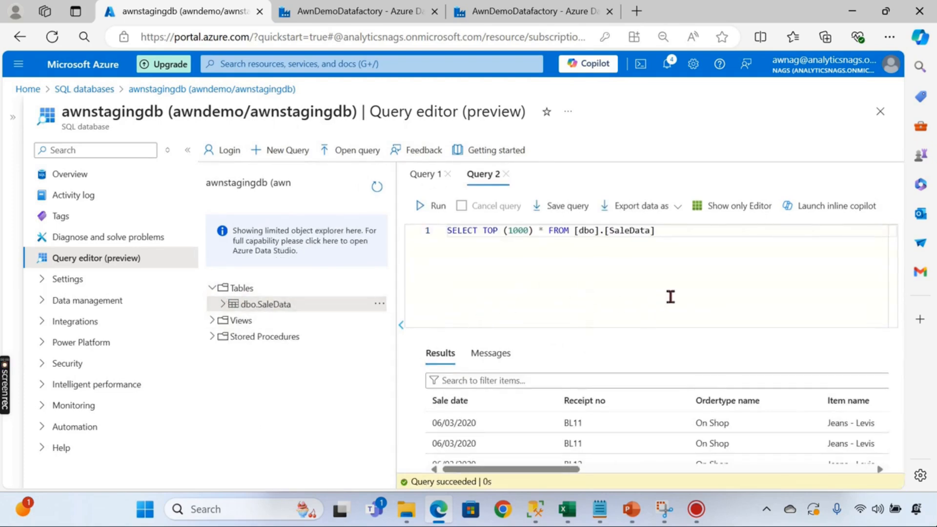
- Add and run 'truncate table [dbo].[SaleData]' to empty the table
key(ctrl+a)
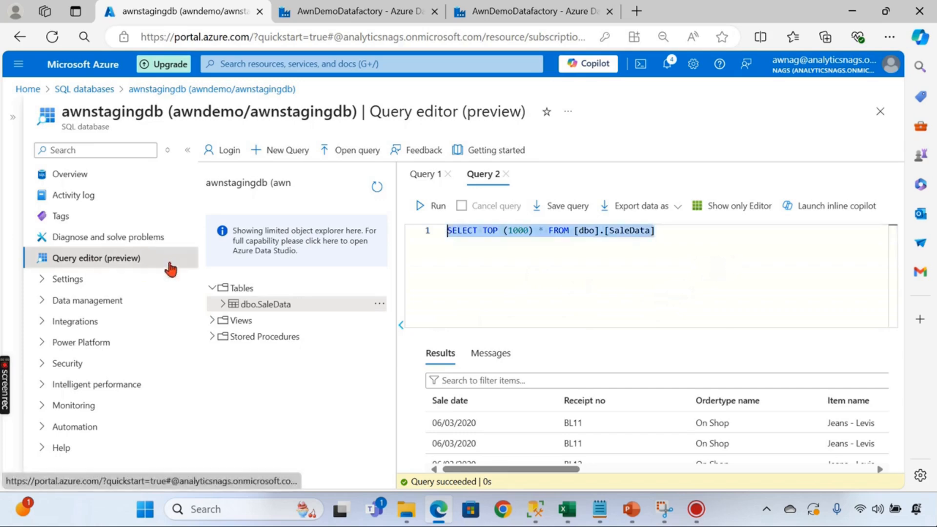
click(689, 285)
key(Return)
key(Return)
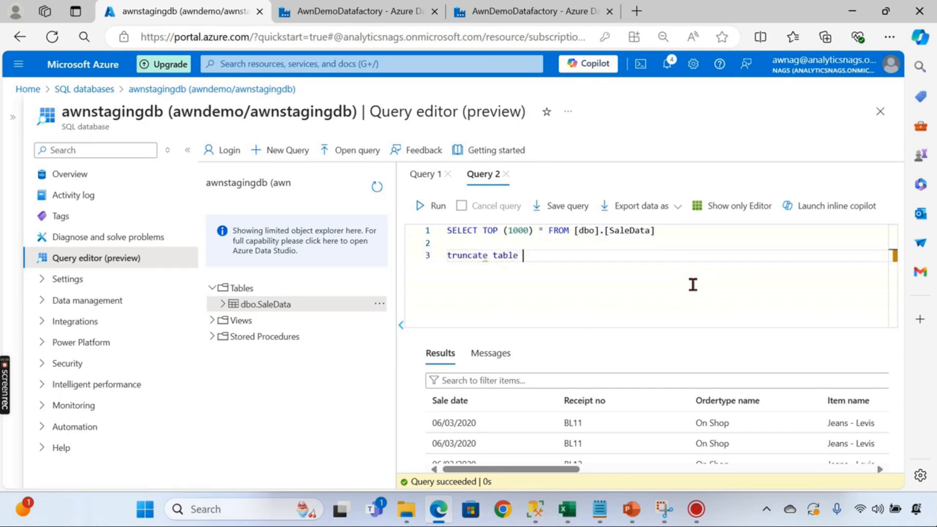
drag(574, 230, 732, 232)
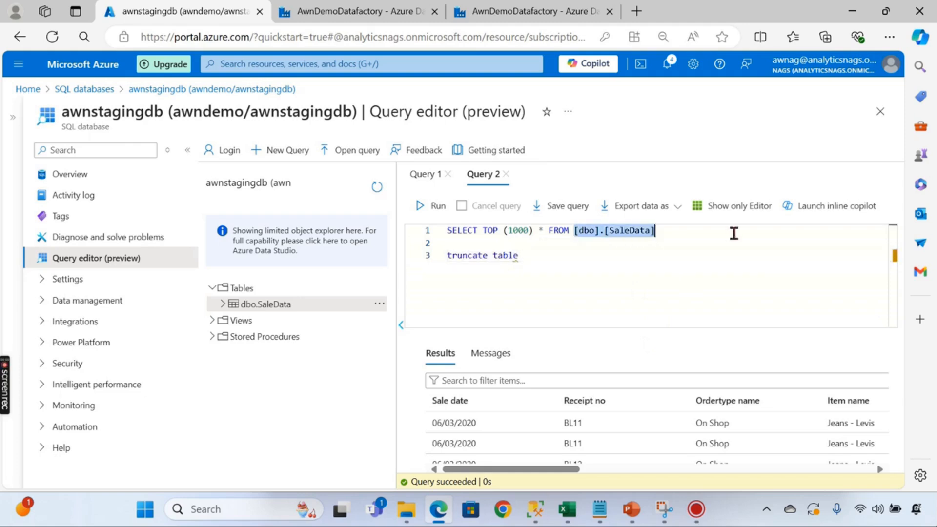
key(ctrl+c)
click(597, 258)
key(ctrl+v)
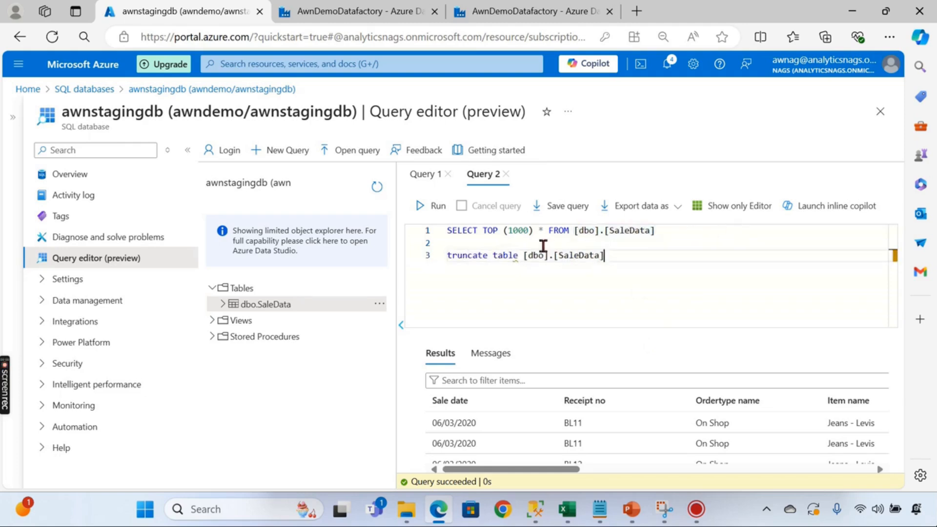
key(shift+Up)
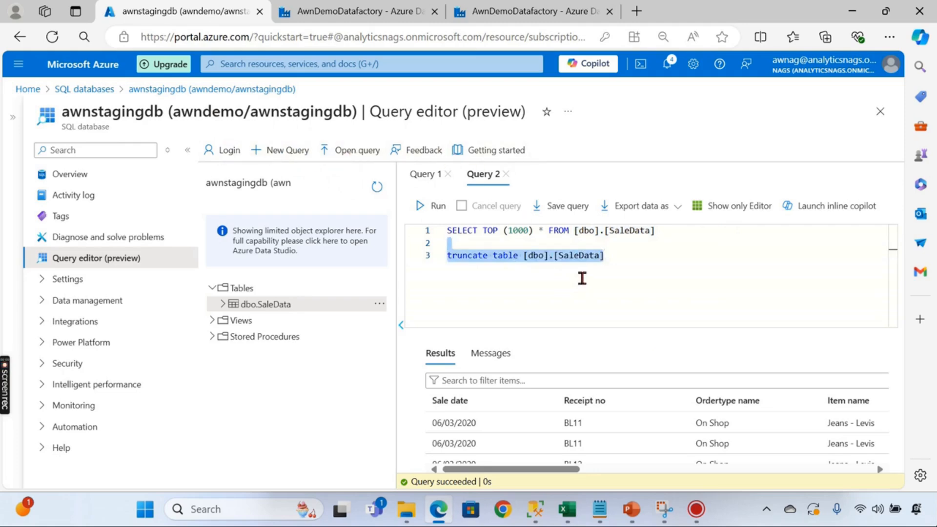
click(439, 215)
- Rerun the SELECT to confirm SaleData is empty, then return to Data Factory
click(639, 257)
drag(691, 234, 195, 168)
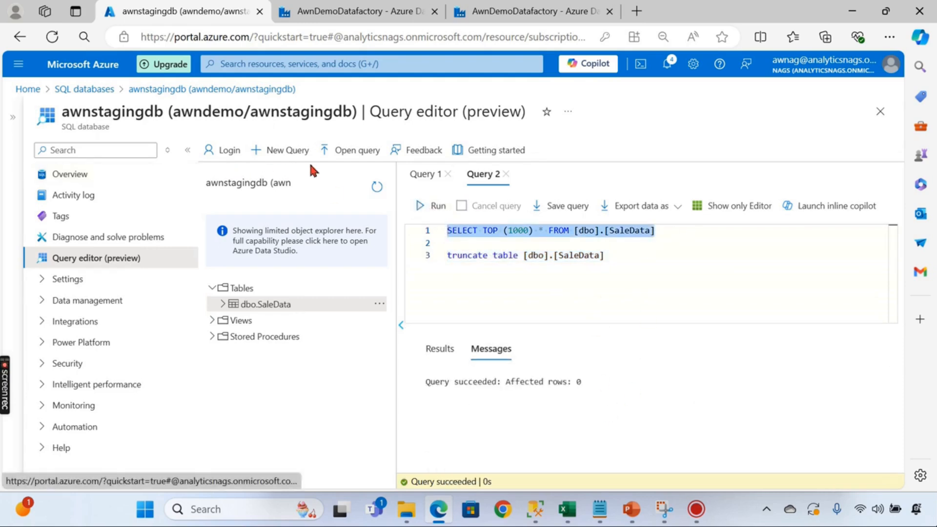
click(445, 209)
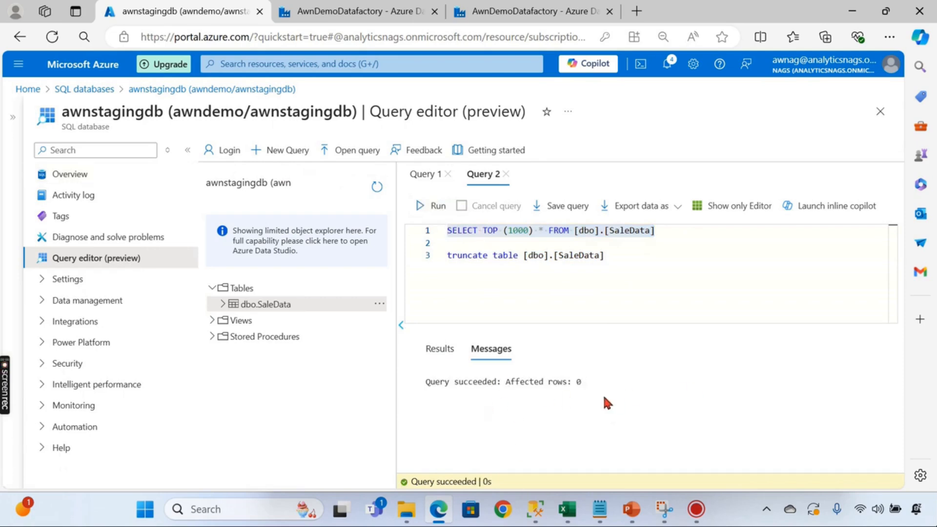
click(329, 15)
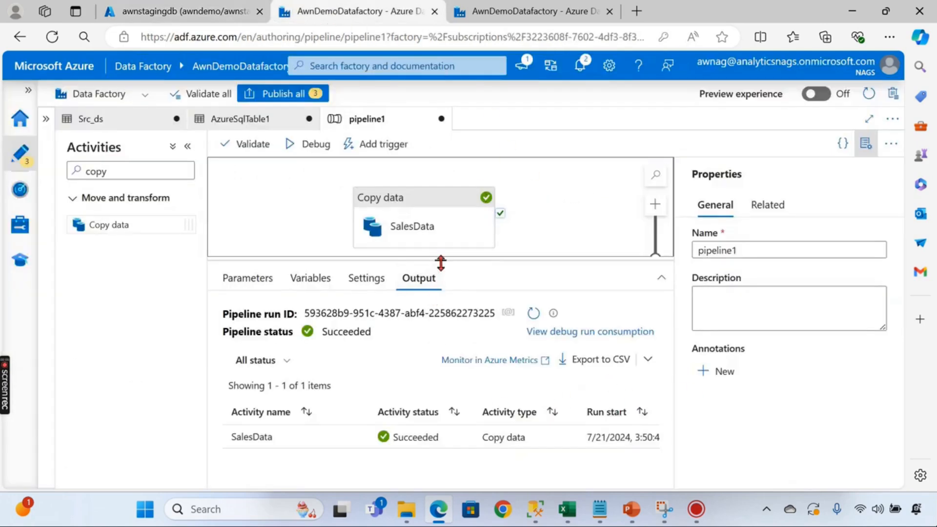
- Launch a fresh Debug run of pipeline1 to reload SaleData, then head back to the browser tabs
drag(440, 260, 430, 360)
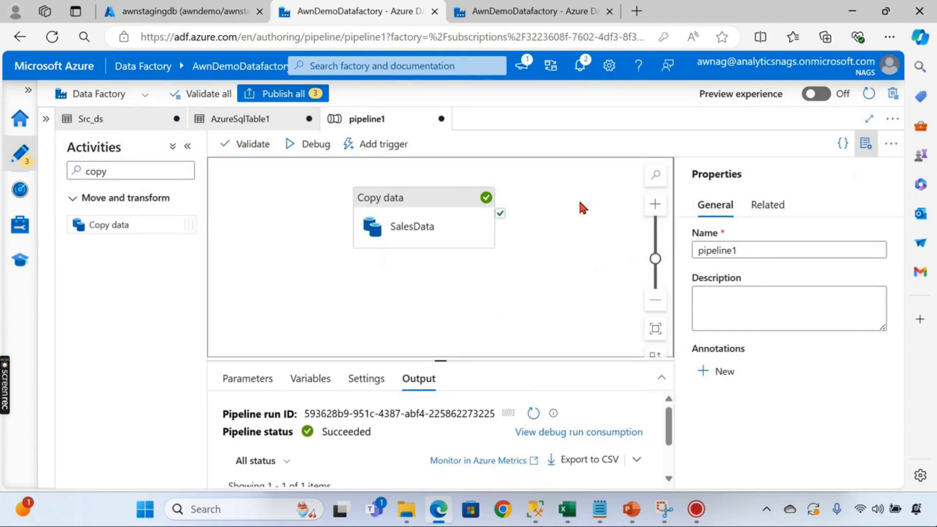
click(310, 155)
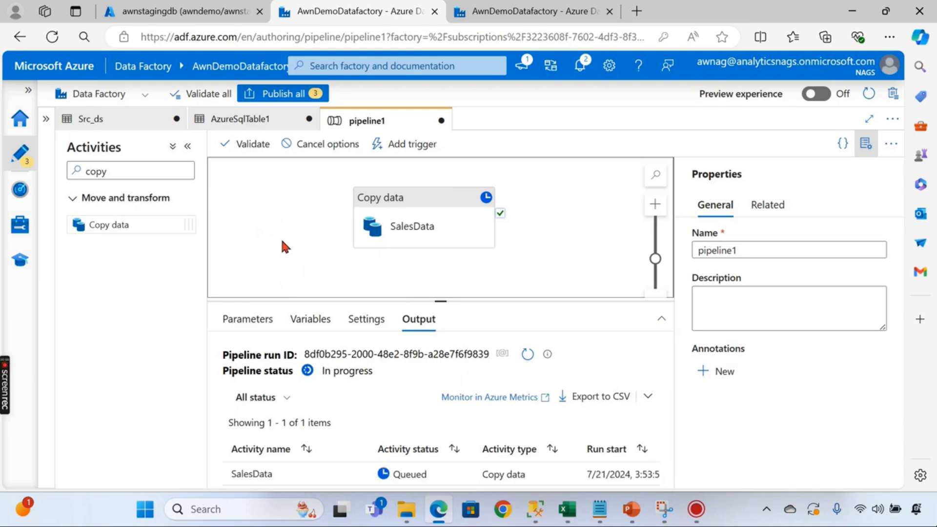
mouse_move(644, 520)
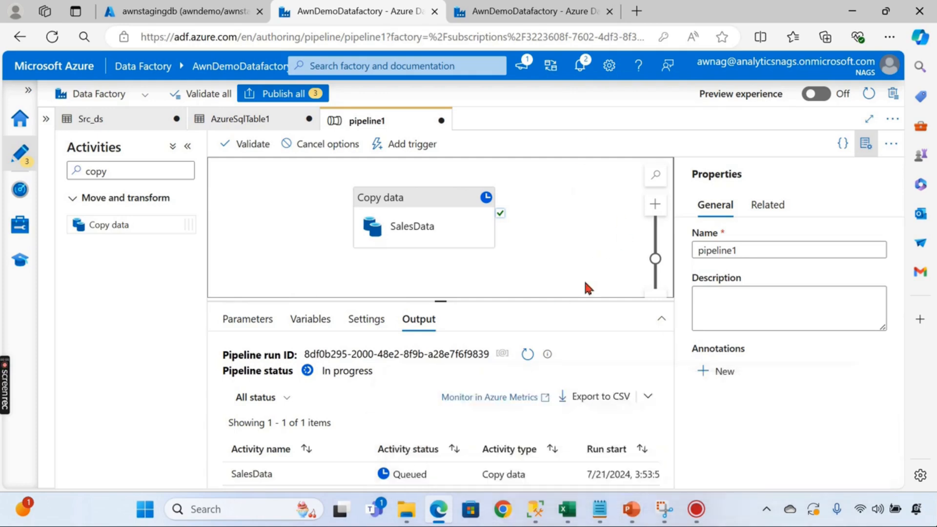
click(523, 16)
- Rerun the SELECT TOP (1000) on dbo.SaleData, showing rows like receipt BL11 again
click(214, 11)
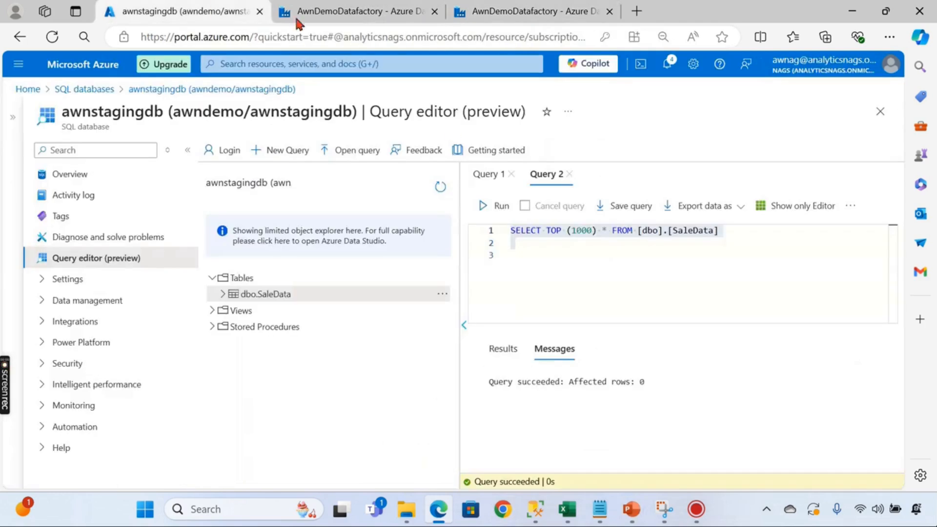
click(548, 254)
click(494, 206)
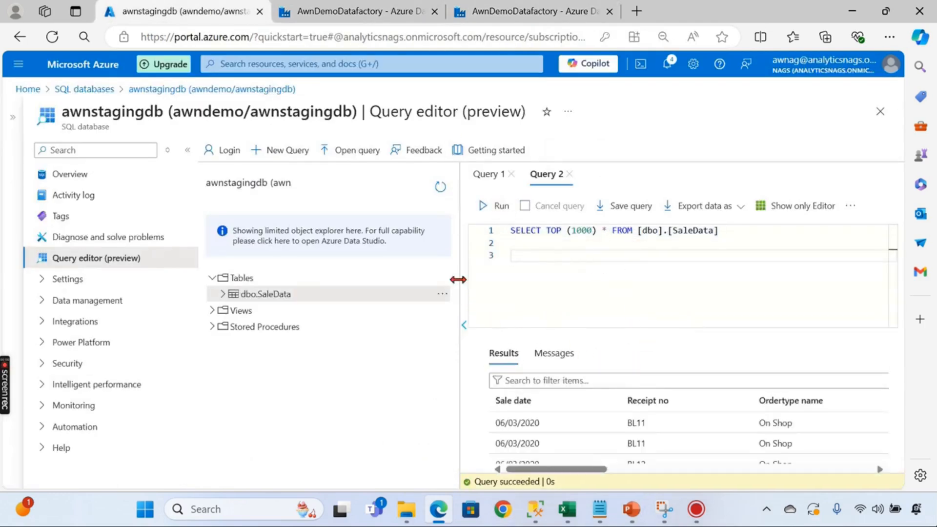
drag(458, 278, 349, 259)
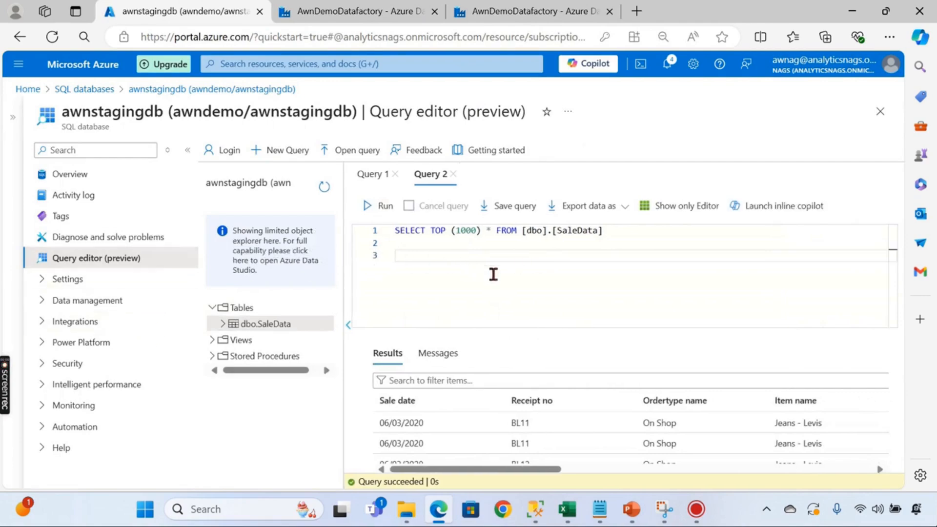
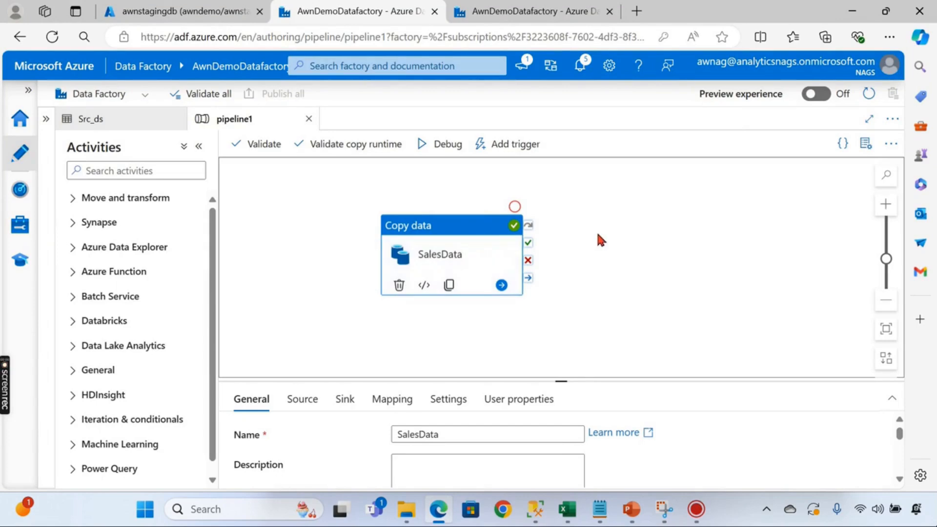
- Filter the Activities pane with 'copy' so Copy data is listed
click(113, 172)
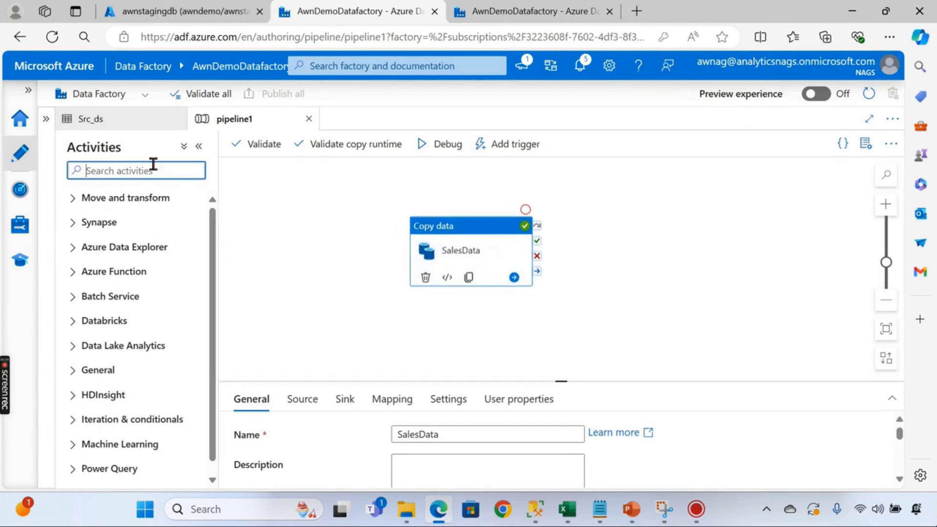
text(copy)
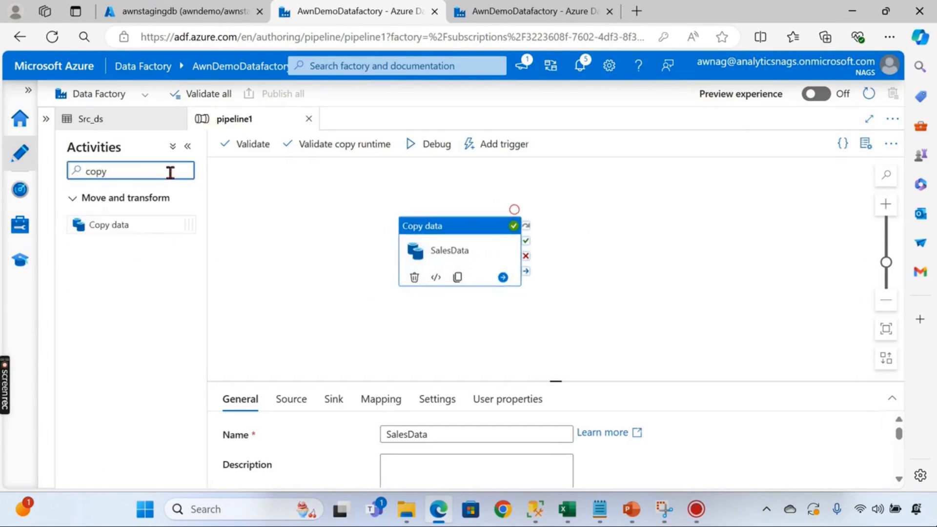
- Add a Copy data activity to pipeline1, name it Product, and show its source settings
drag(100, 224, 637, 232)
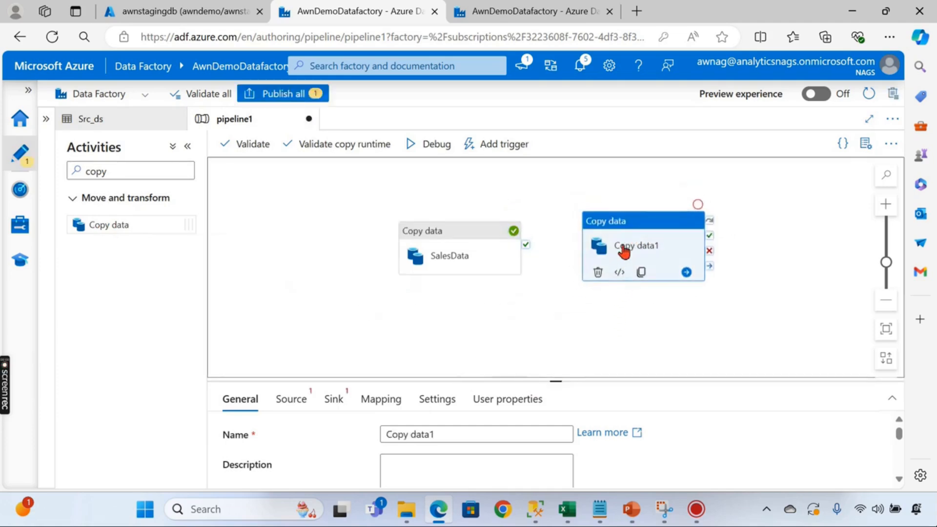
drag(556, 381, 548, 293)
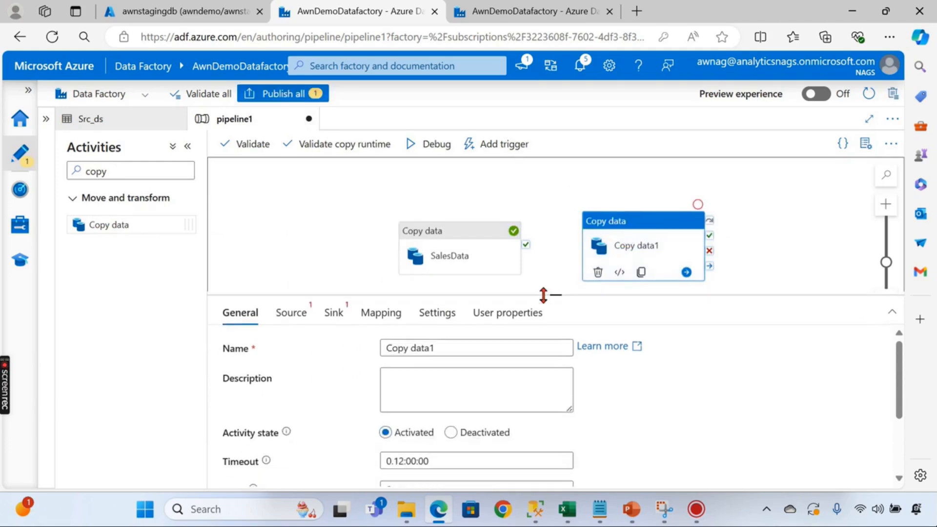
drag(465, 348, 309, 340)
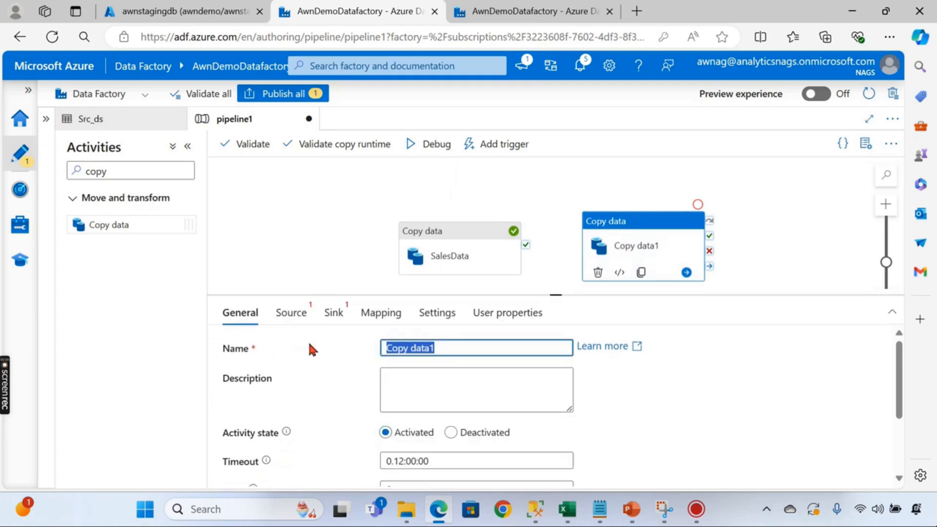
text(Product)
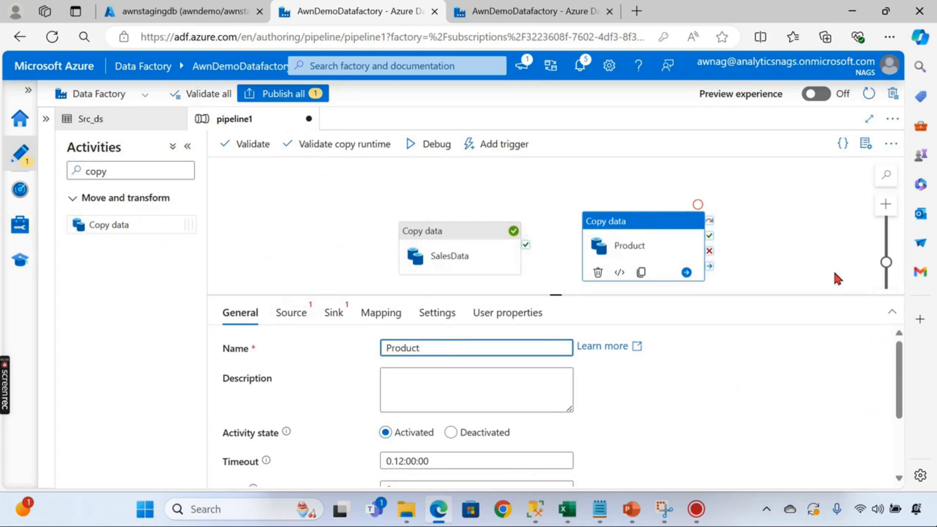
scroll(324, 176, down, 2)
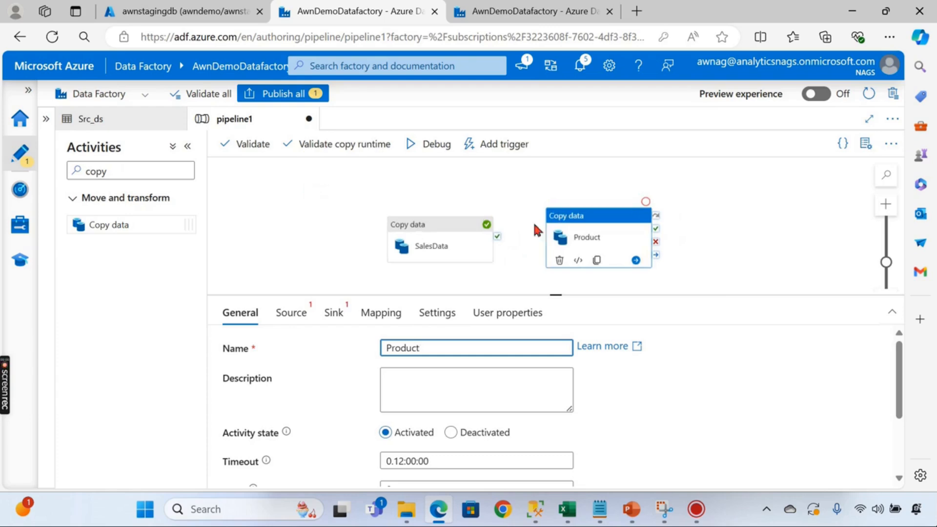
click(608, 223)
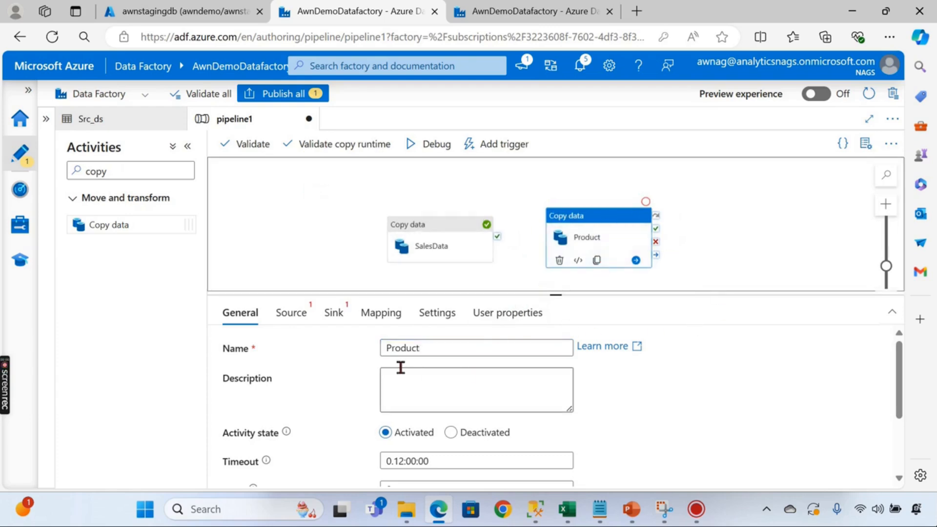
scroll(409, 378, down, 2)
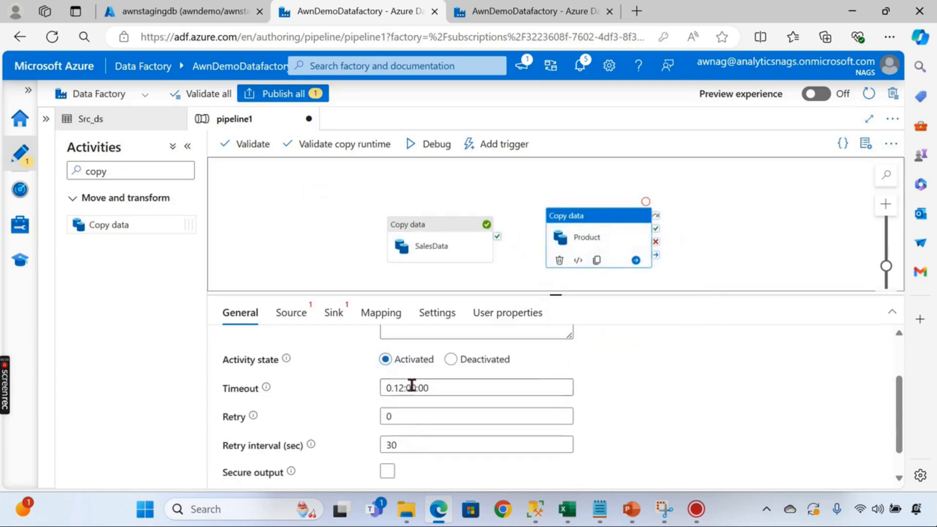
click(296, 315)
scroll(251, 212, down, 1)
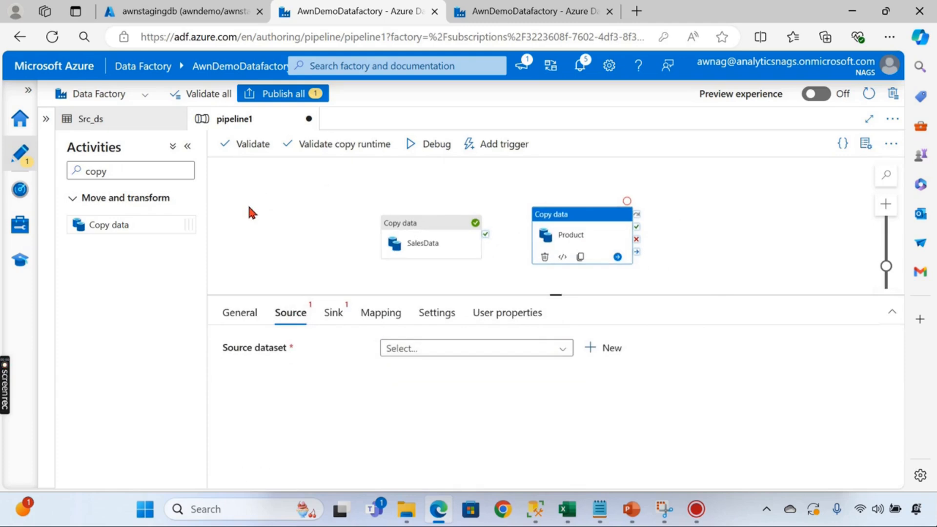
- Start a new Azure Data Lake Storage Gen2 source dataset in DelimitedText format
click(448, 348)
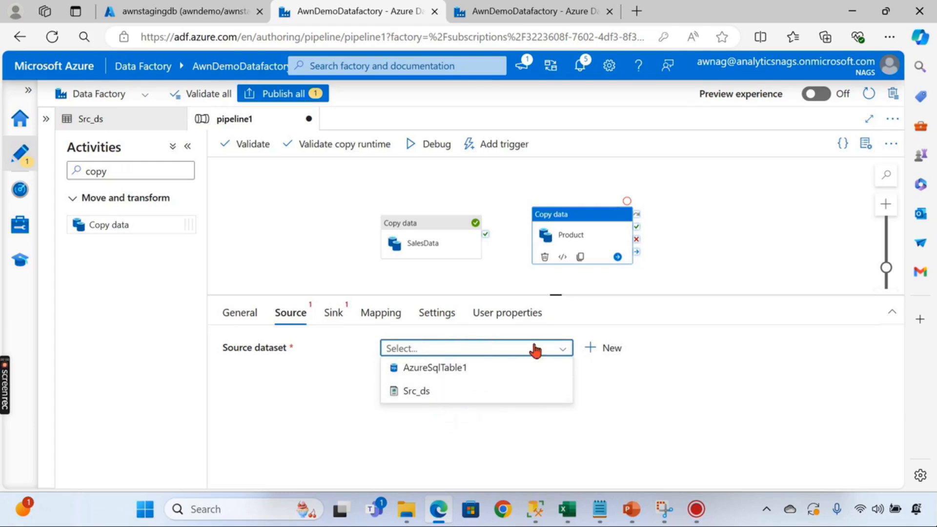
click(612, 348)
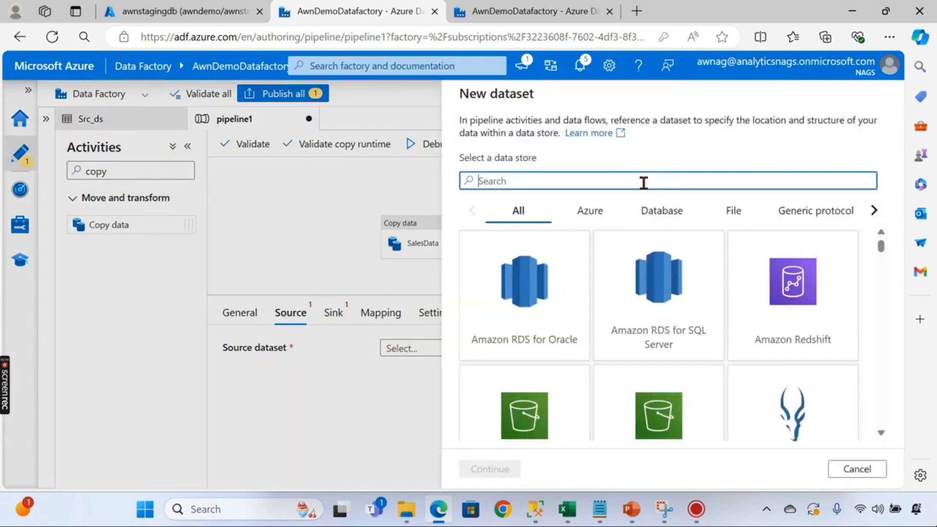
text(Da)
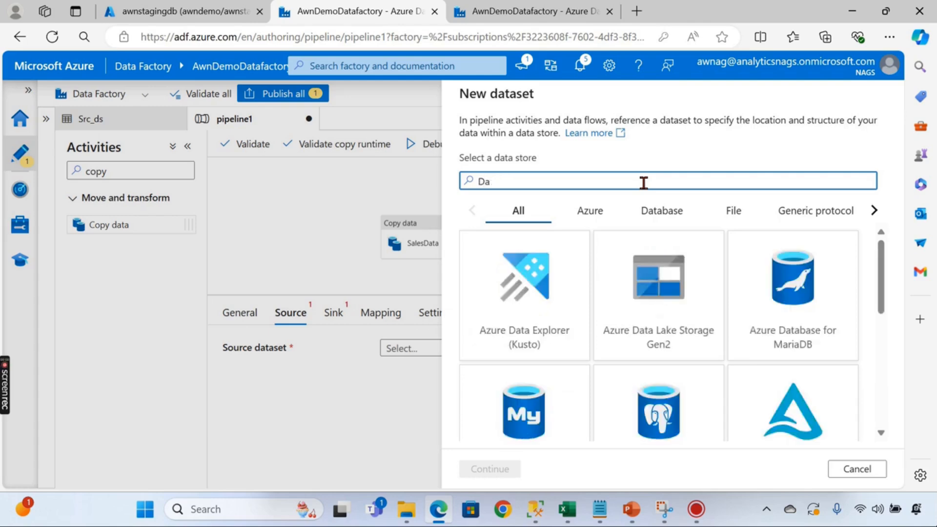
key(BackSpace)
key(BackSpace)
key(BackSpace)
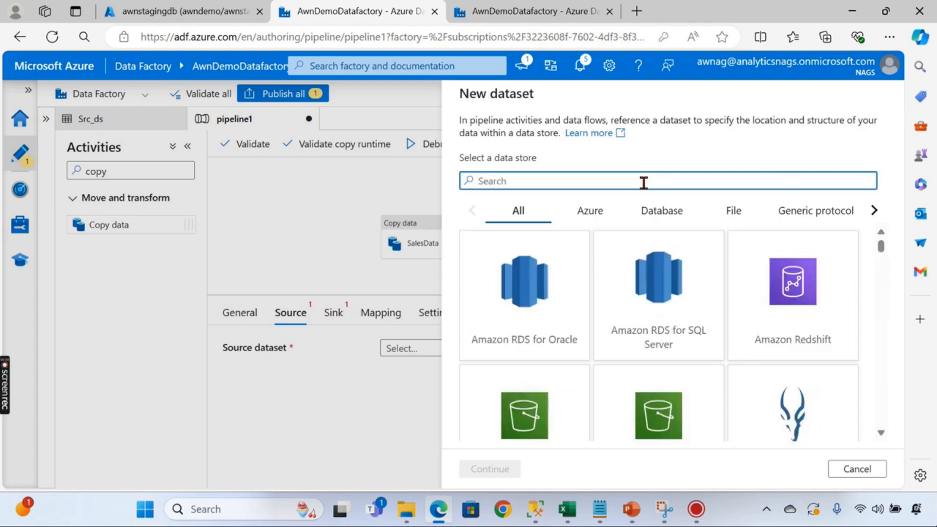
text(Sto)
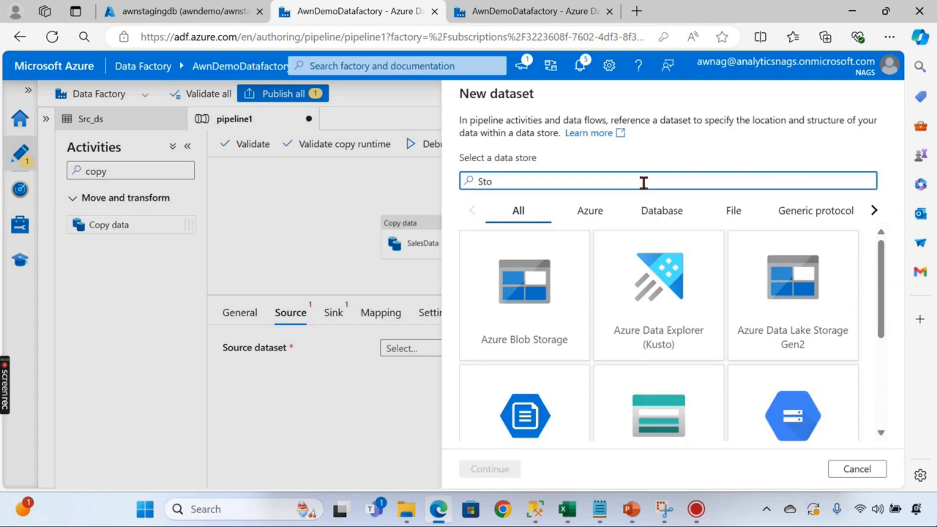
text(a)
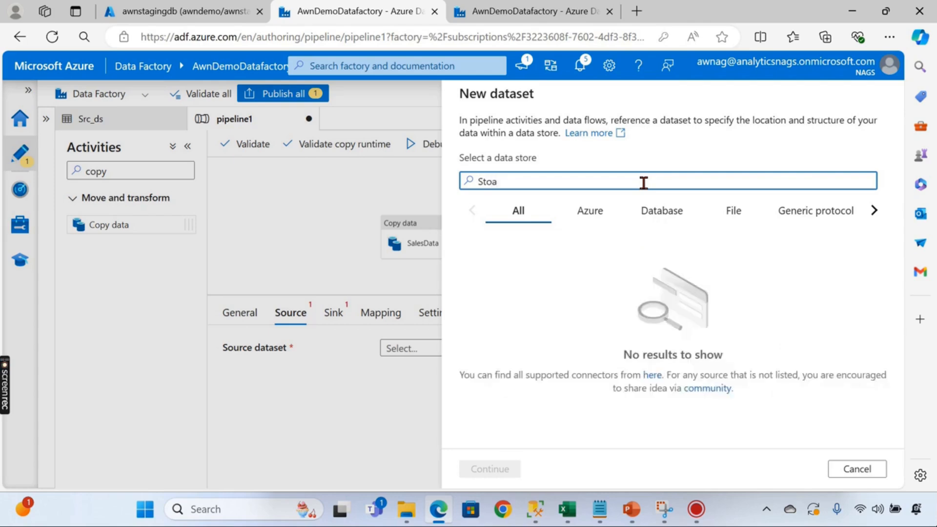
key(BackSpace)
text(ra)
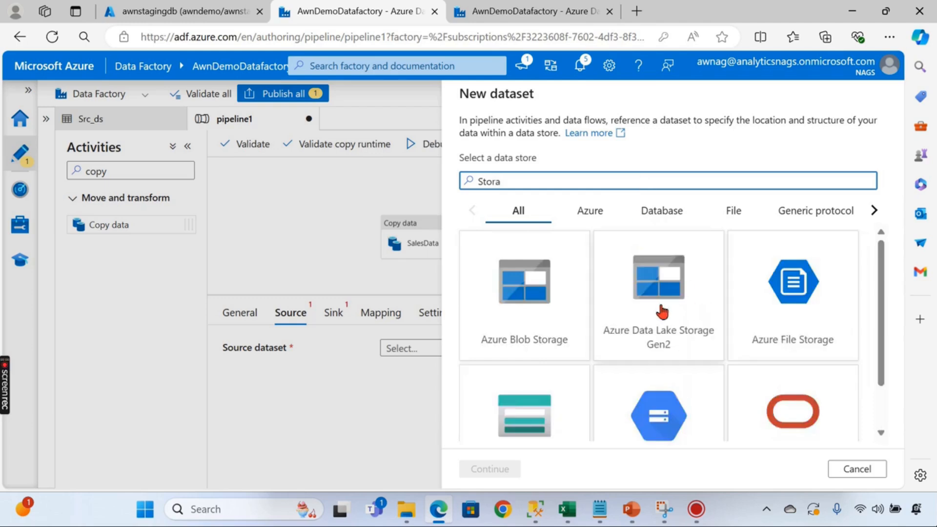
click(666, 305)
click(490, 469)
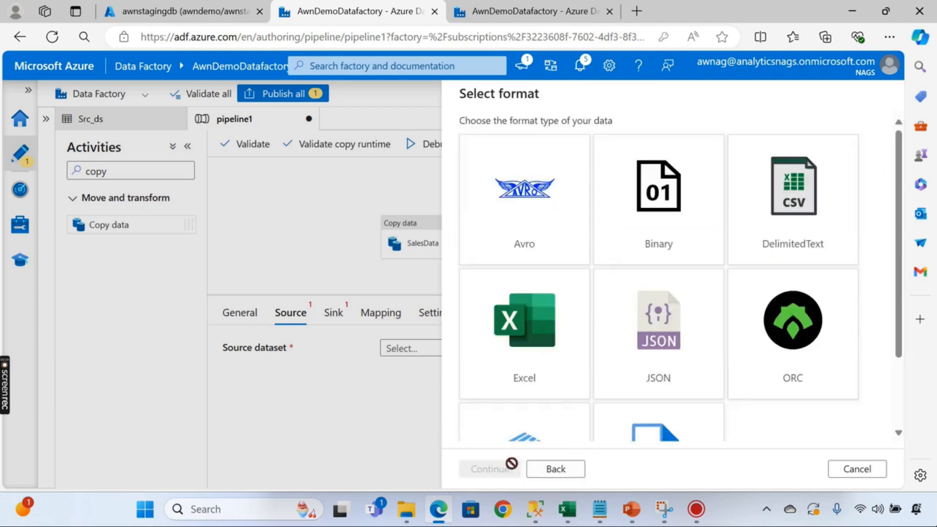
click(787, 209)
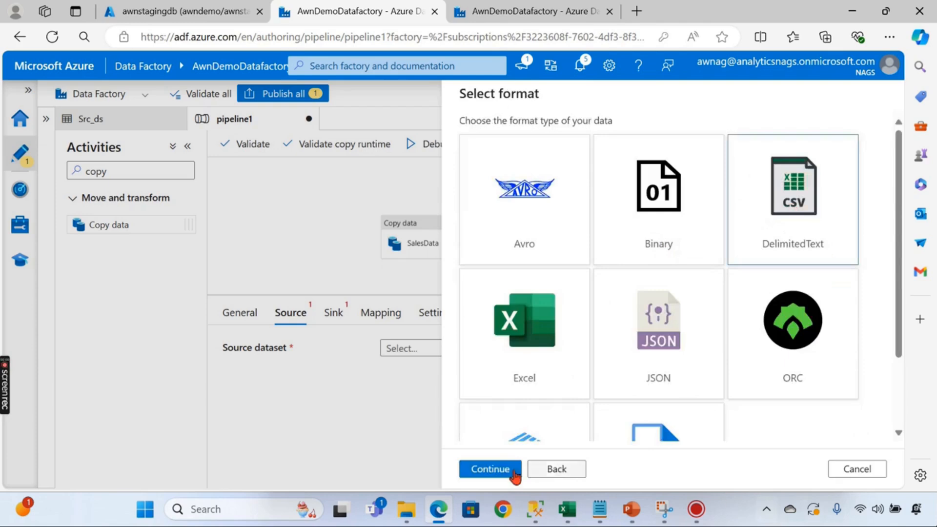
click(490, 468)
- Connect it via AzureDataLakeStorage1 to sourcefiles/Files/Product.csv and create the dataset
click(565, 187)
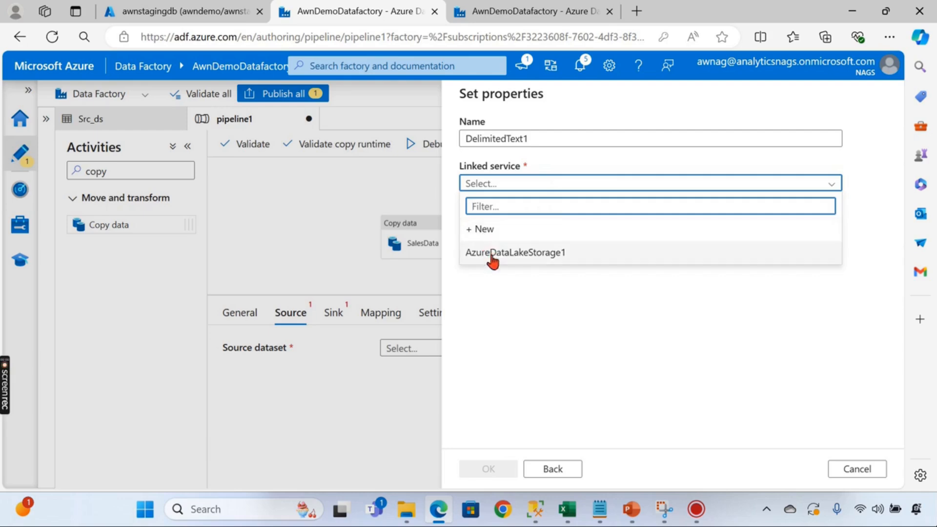
click(493, 254)
click(854, 228)
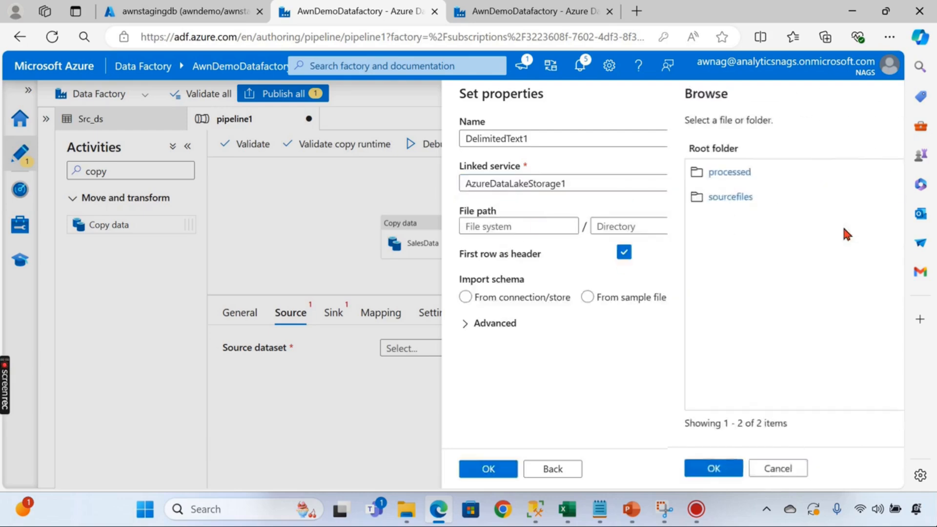
click(503, 198)
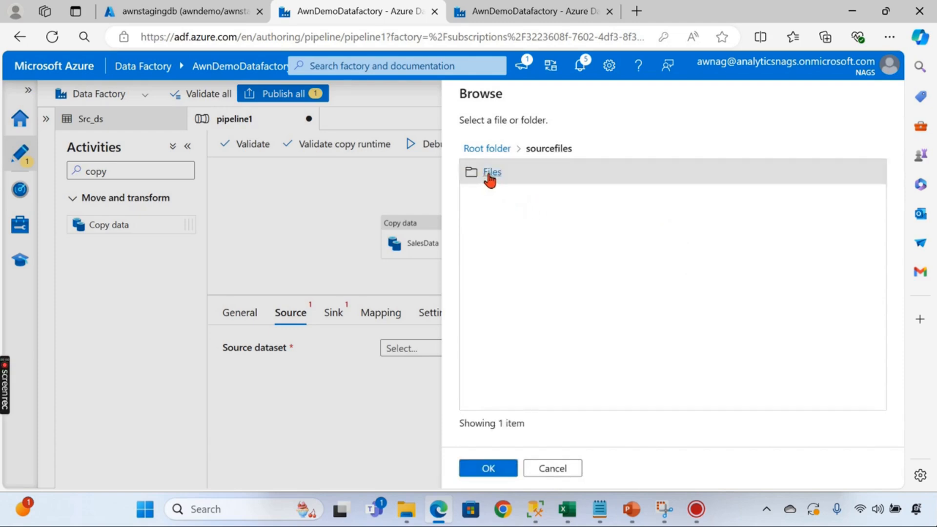
click(491, 172)
click(502, 180)
click(513, 471)
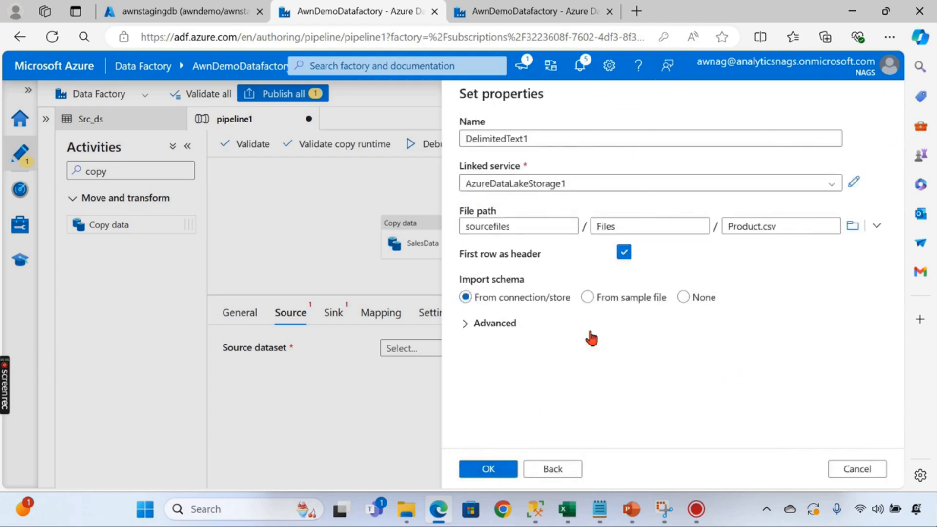
click(502, 476)
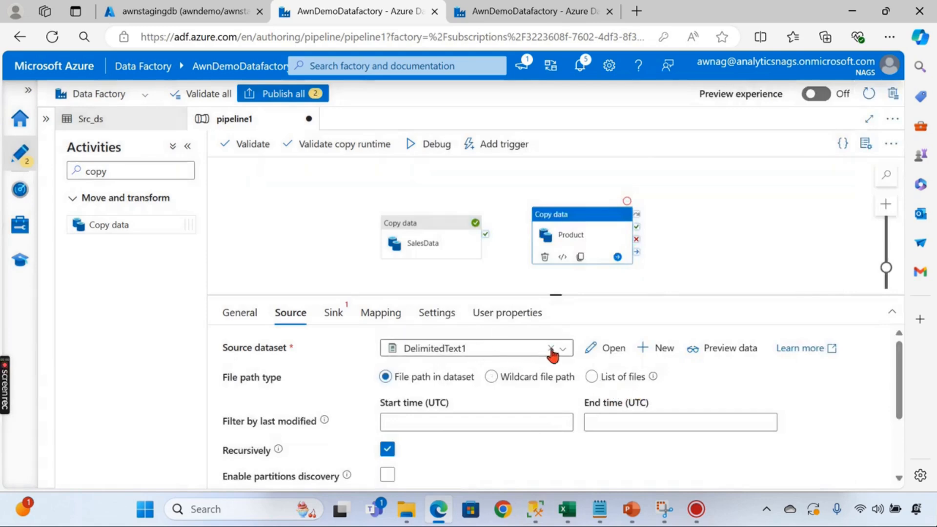
- Open the new source dataset and rename it to Product_ds
click(589, 348)
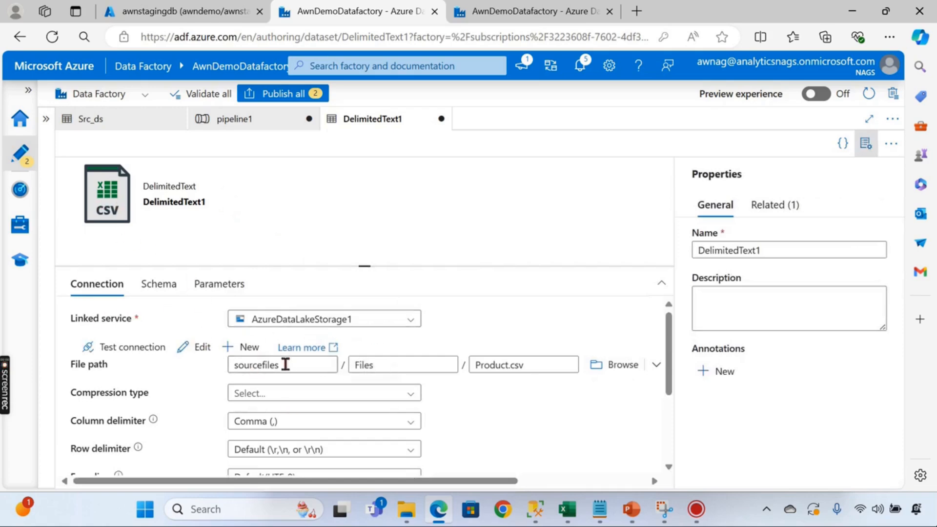
scroll(142, 362, down, 3)
scroll(177, 349, up, 3)
double_click(792, 251)
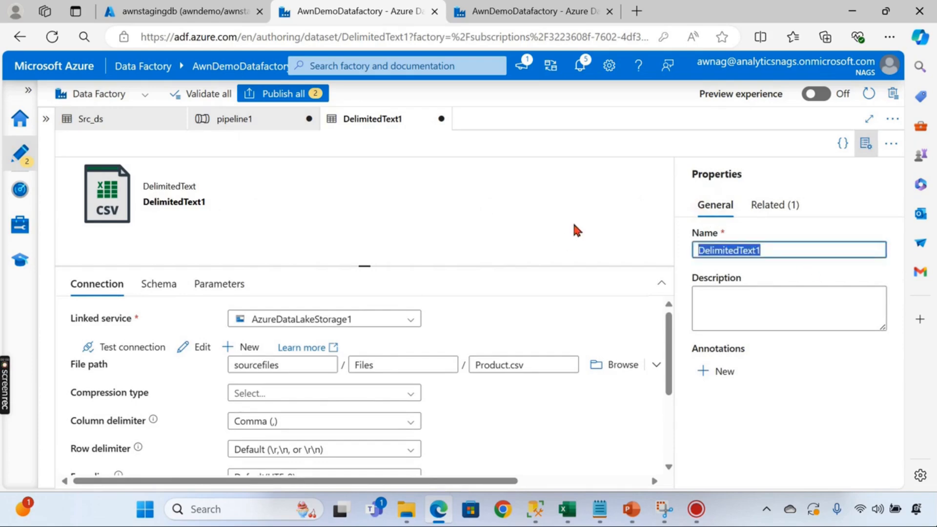
text(Product)
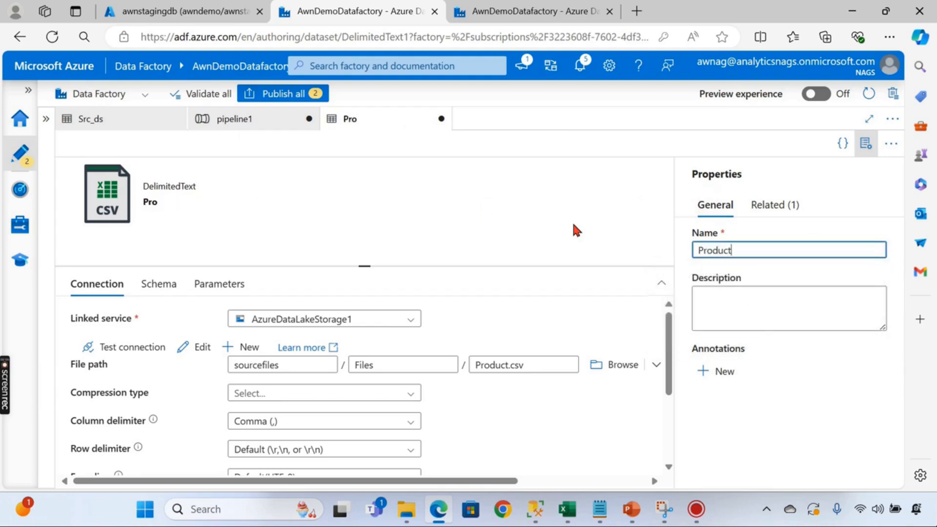
text(_ds)
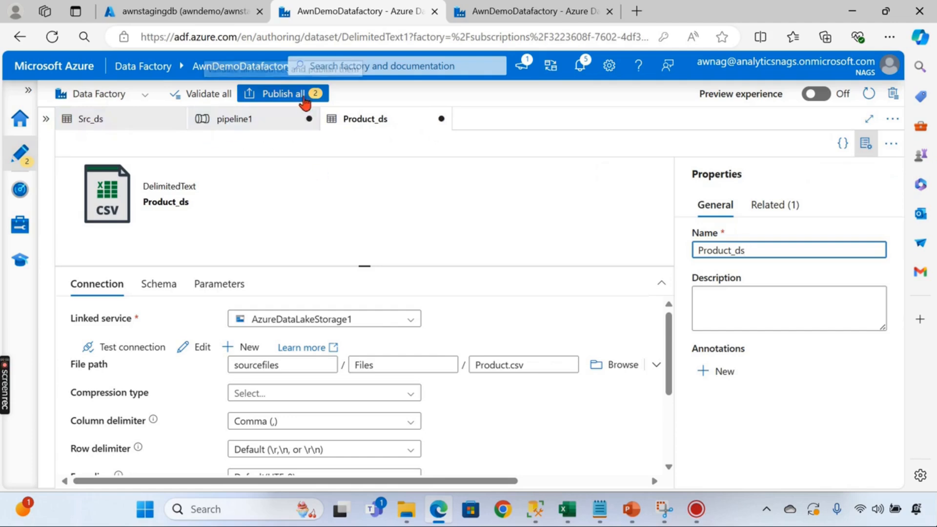
- Attempt Publish all, then dismiss the validation errors and publishing error notice
click(298, 94)
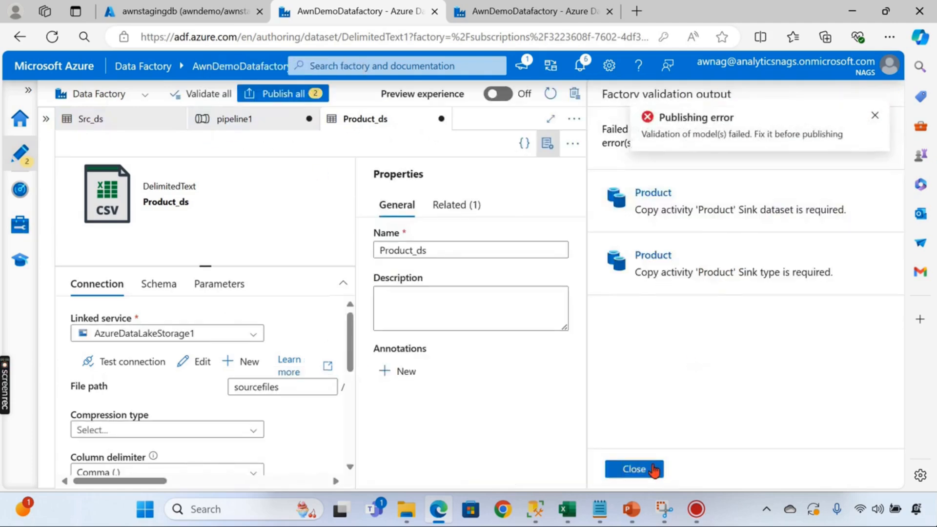
click(653, 470)
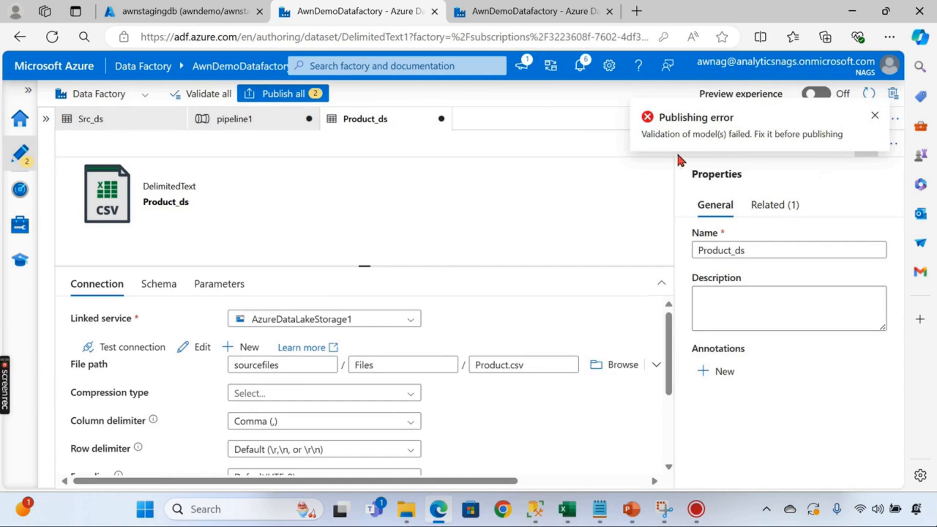
click(875, 116)
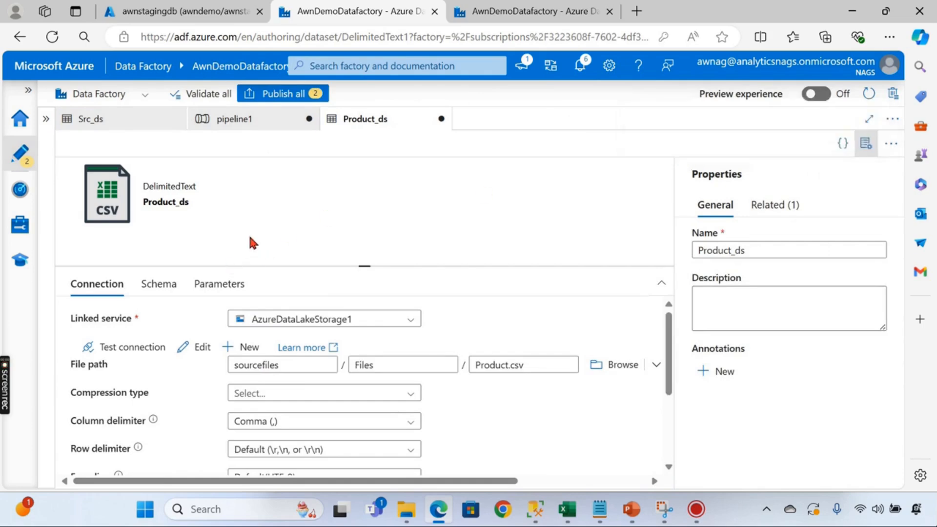
- Back on pipeline1, browse existing sink datasets for Product without picking one
click(221, 119)
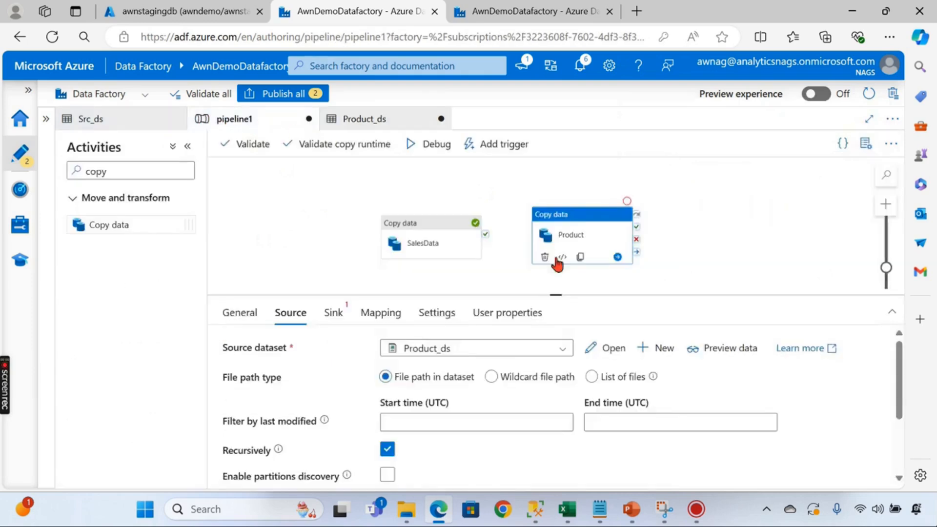
click(333, 312)
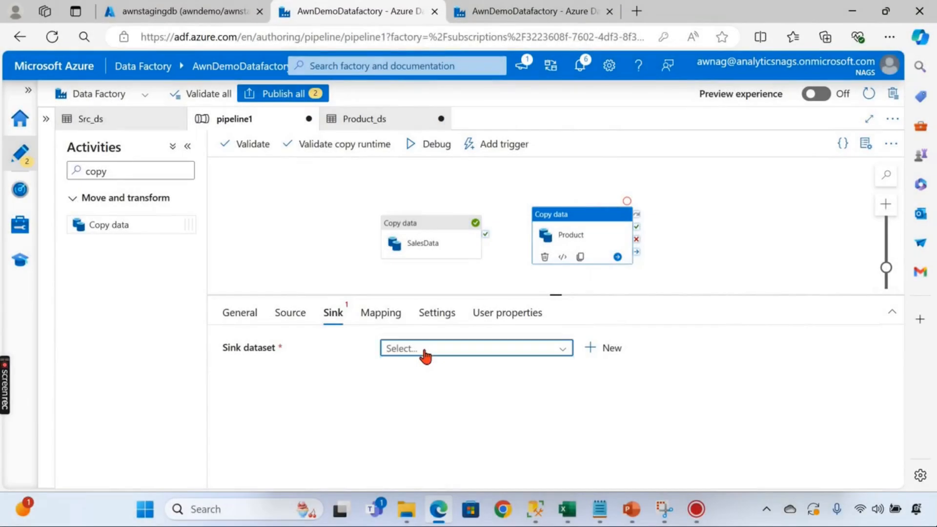
click(425, 355)
click(192, 244)
click(21, 153)
click(596, 225)
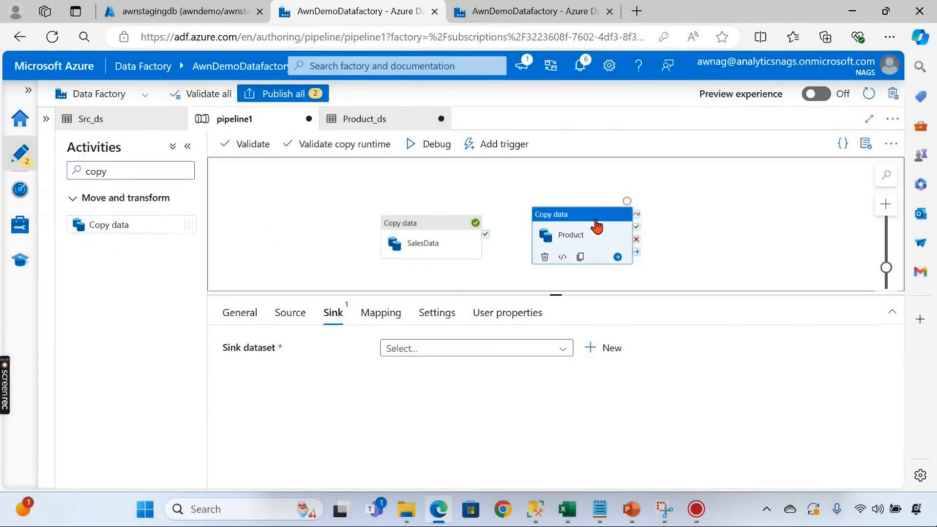
- Create sink dataset AzureSqlTable2 as Azure SQL Database using the StagingLS linked service
click(606, 348)
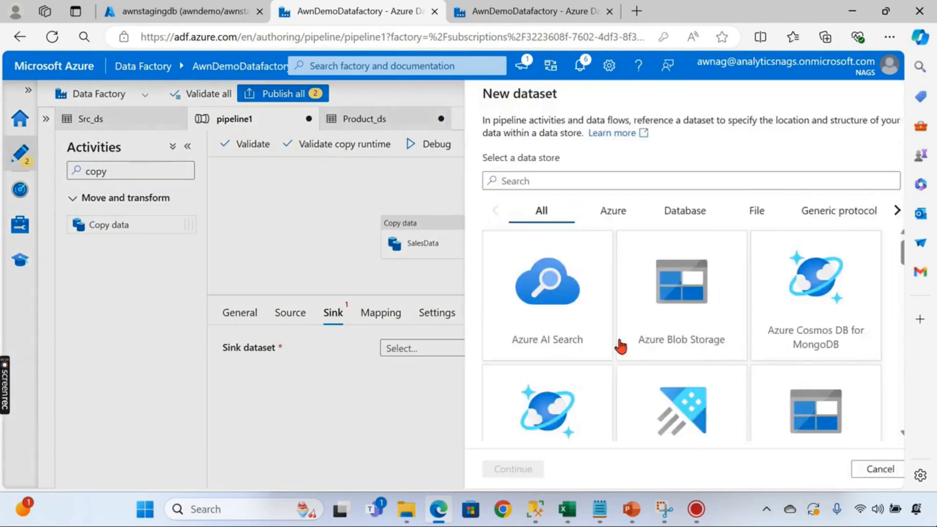
scroll(766, 322, down, 4)
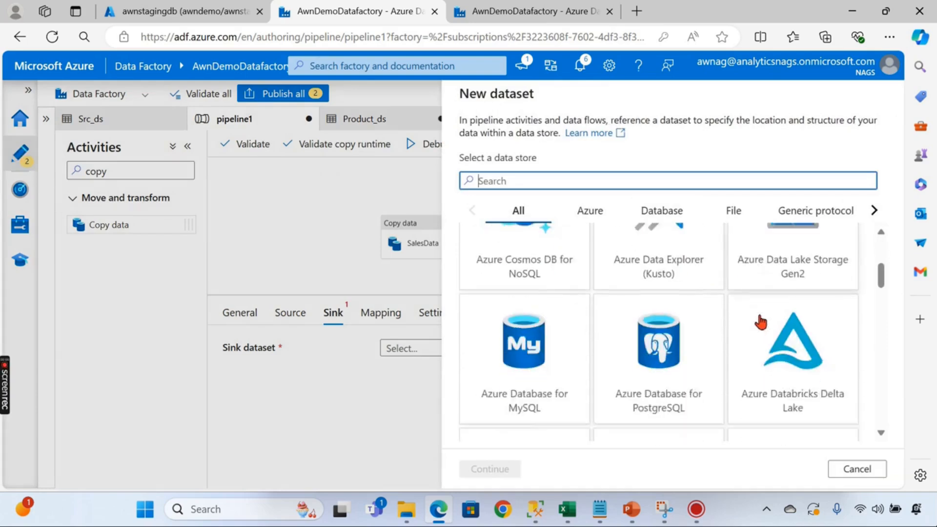
scroll(581, 346, down, 3)
click(697, 366)
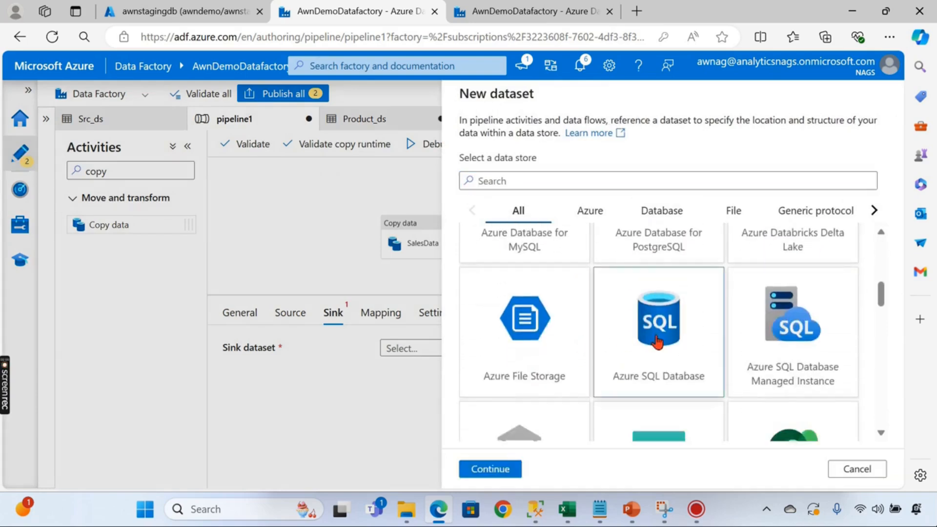
click(490, 469)
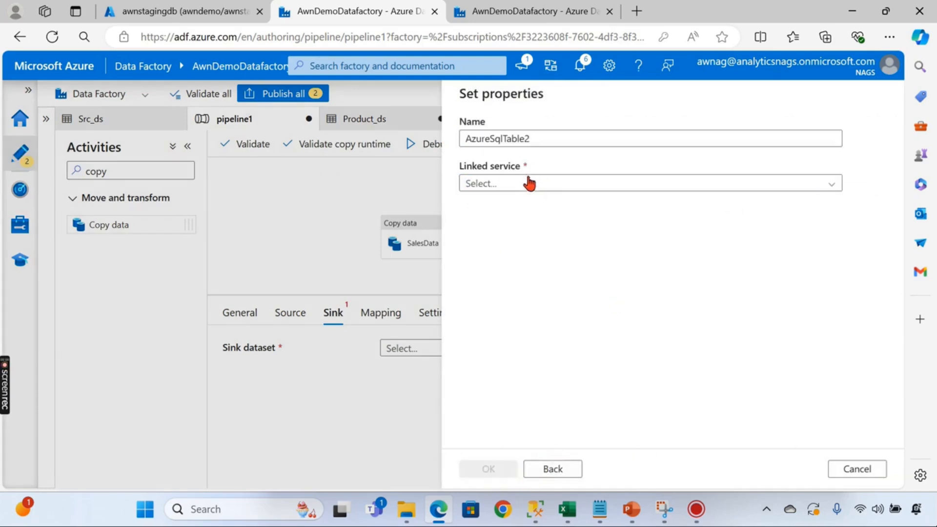
click(516, 184)
click(488, 253)
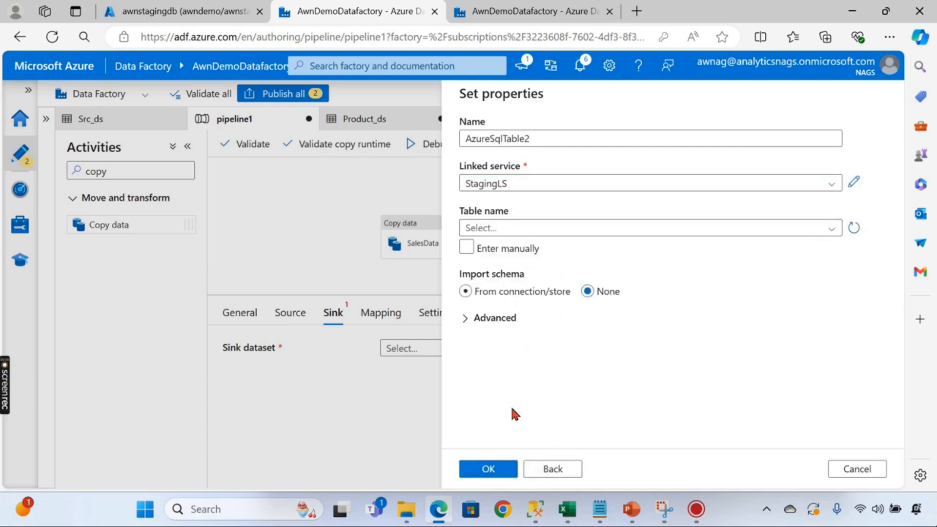
click(492, 468)
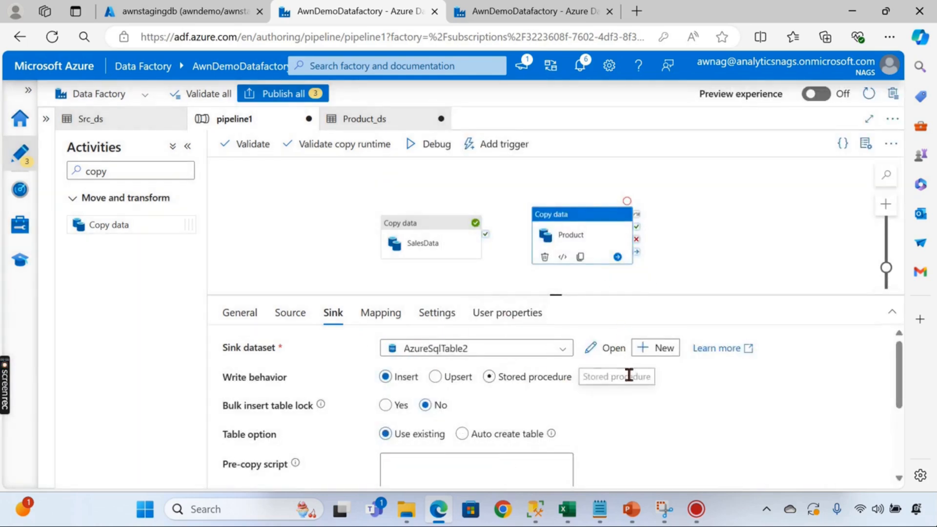
- Set AzureSqlTable2's table manually to schema dbo, table Product
click(609, 359)
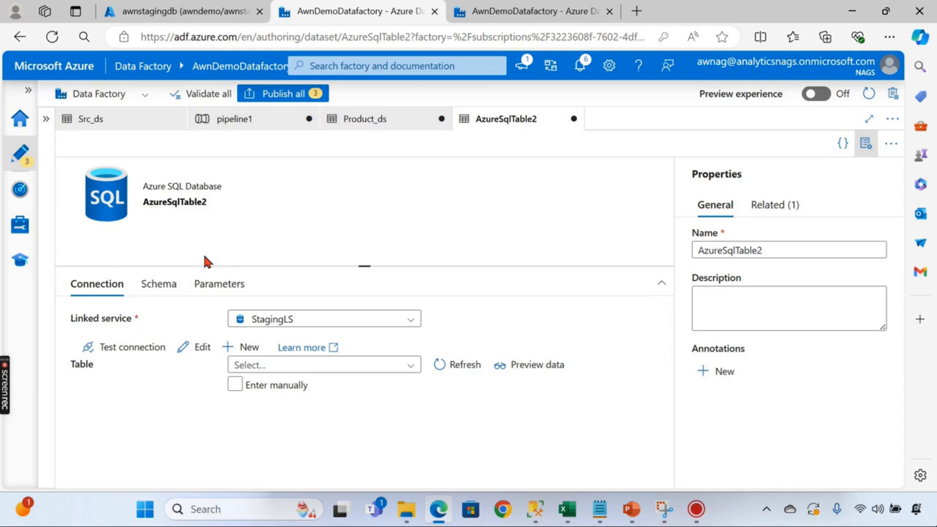
click(235, 385)
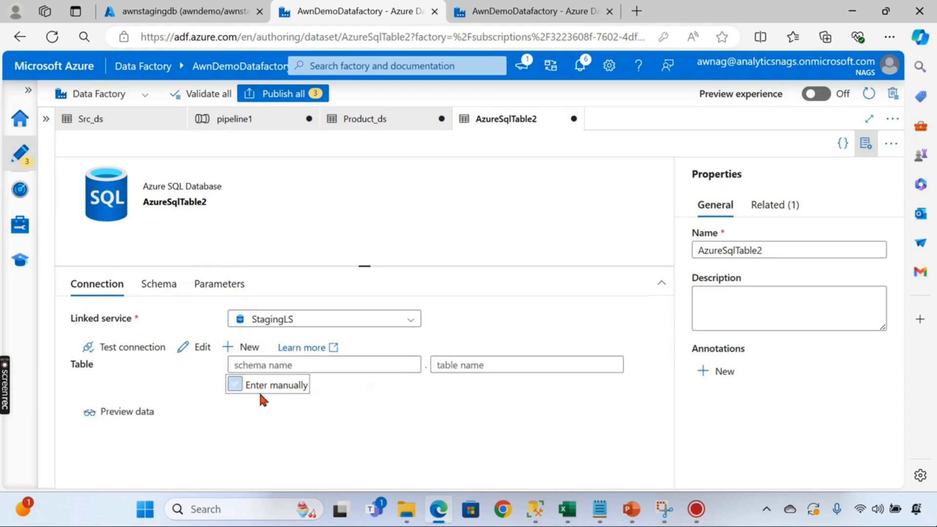
click(287, 366)
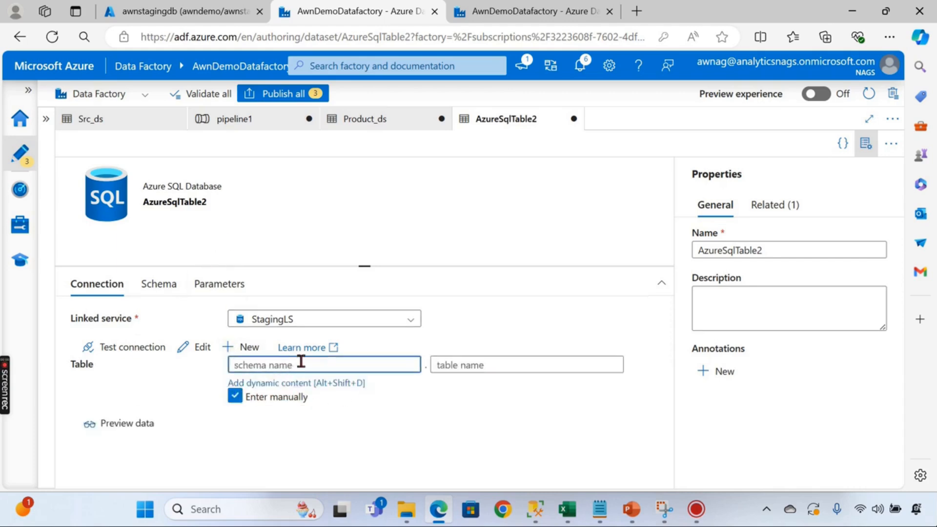
text(dbo)
click(495, 362)
text(Pr)
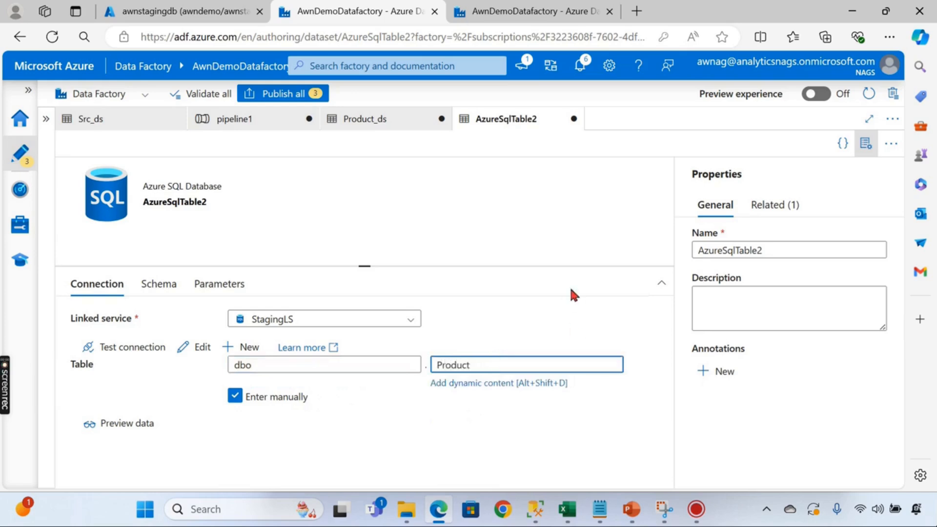
text(oduct)
click(309, 238)
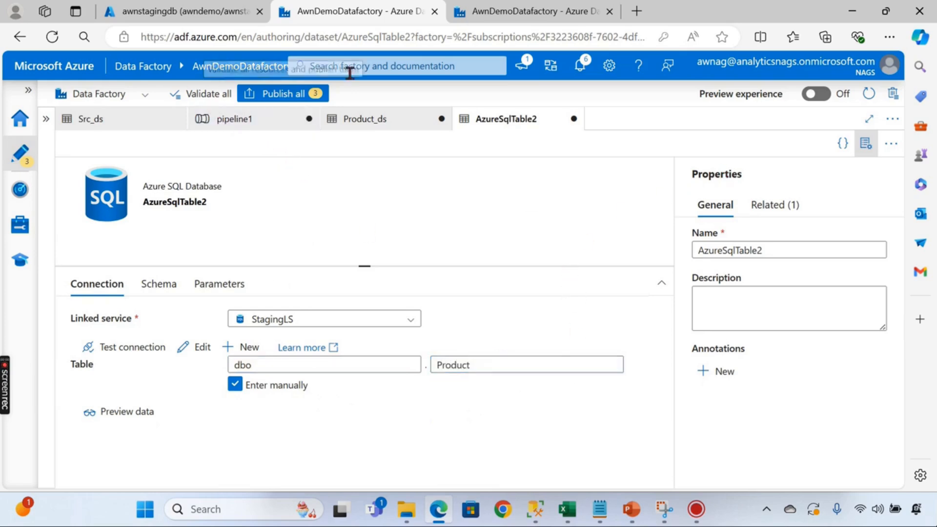
- Publish the three pending changes, return to pipeline1, and show Factory Resources
click(280, 95)
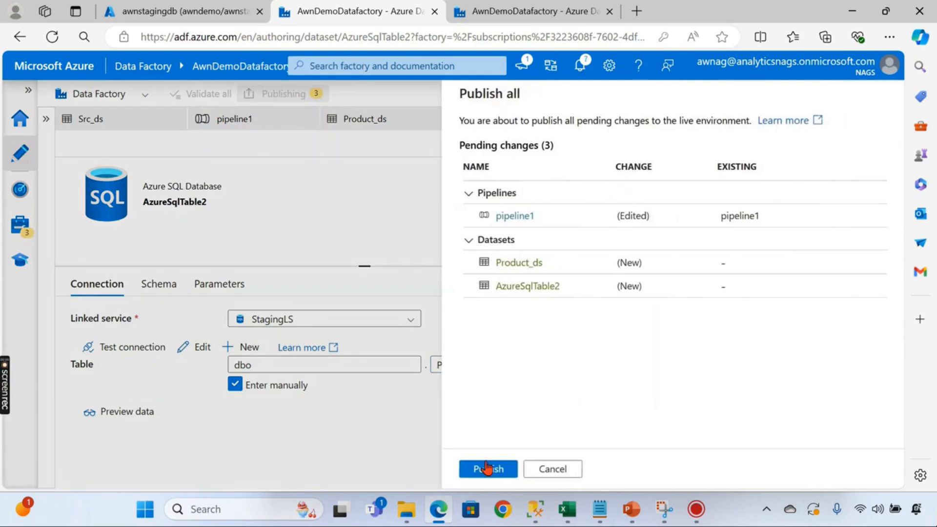
click(486, 467)
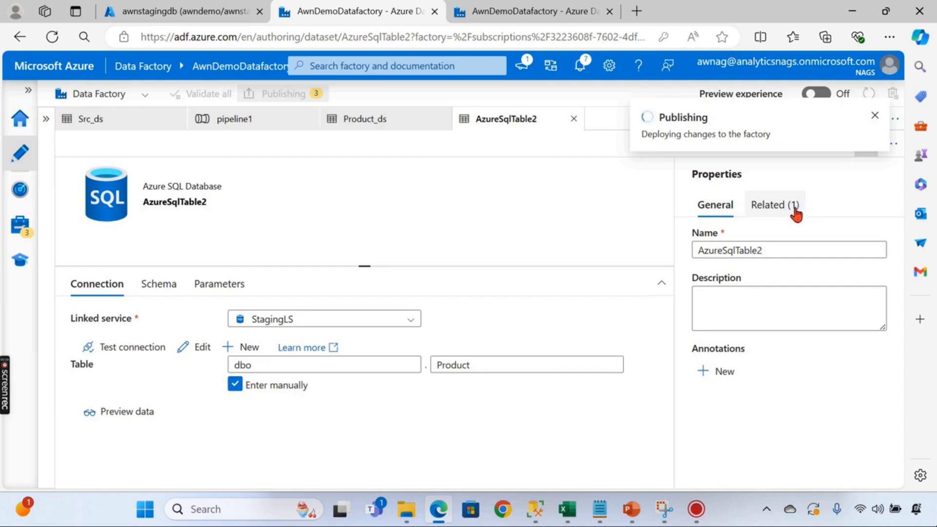
click(876, 118)
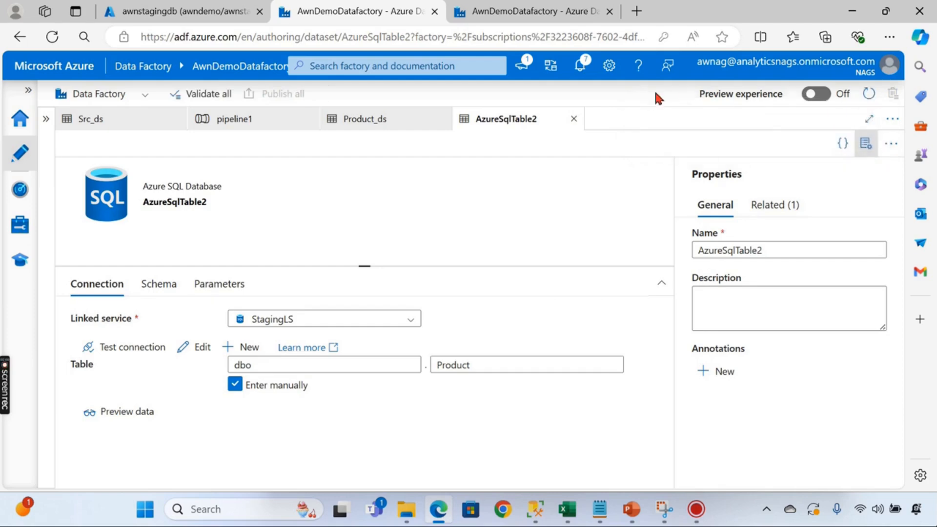
click(573, 119)
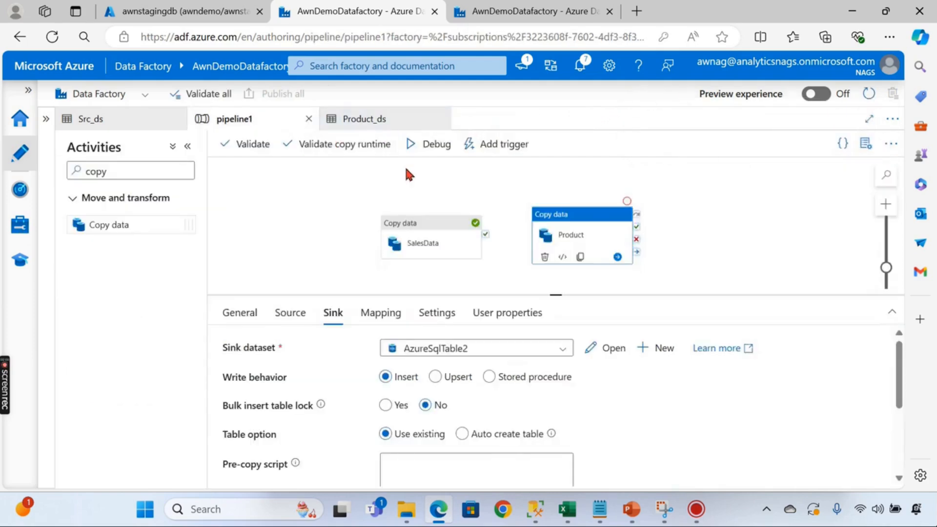
click(508, 194)
click(537, 220)
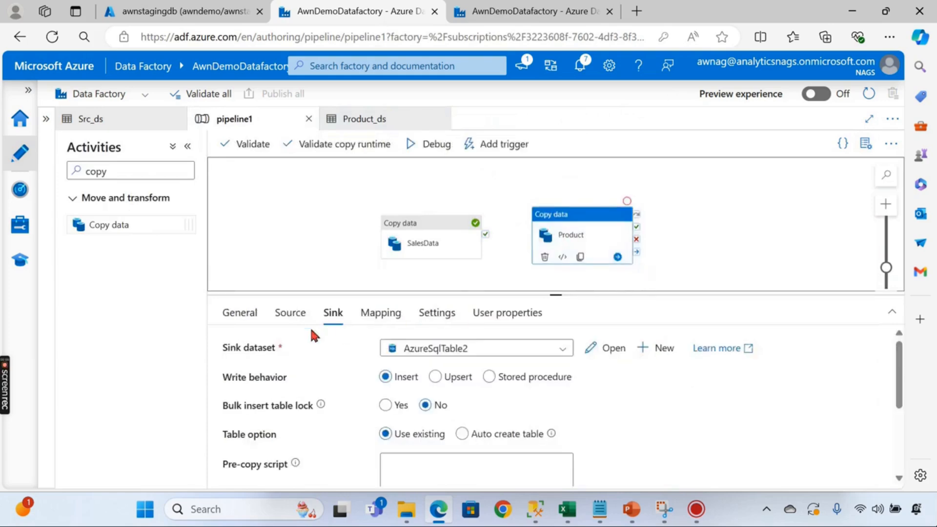
click(290, 316)
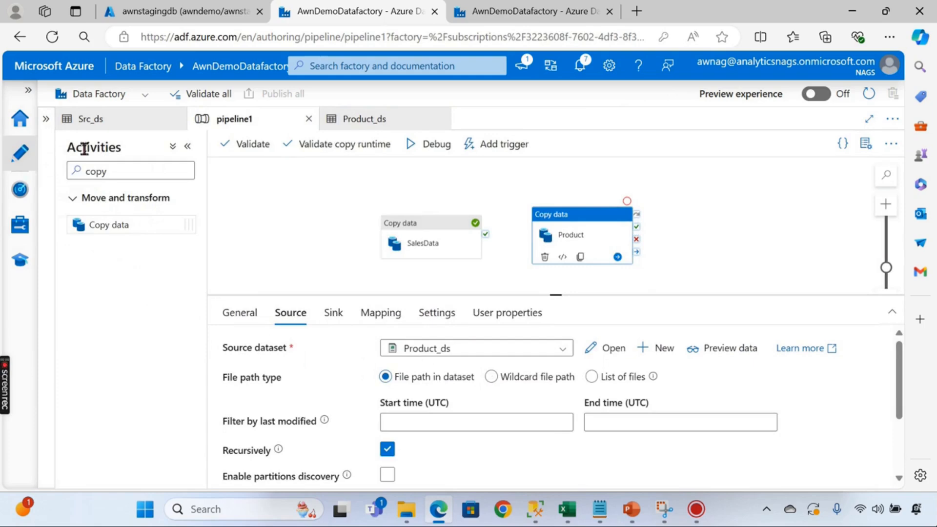
click(45, 118)
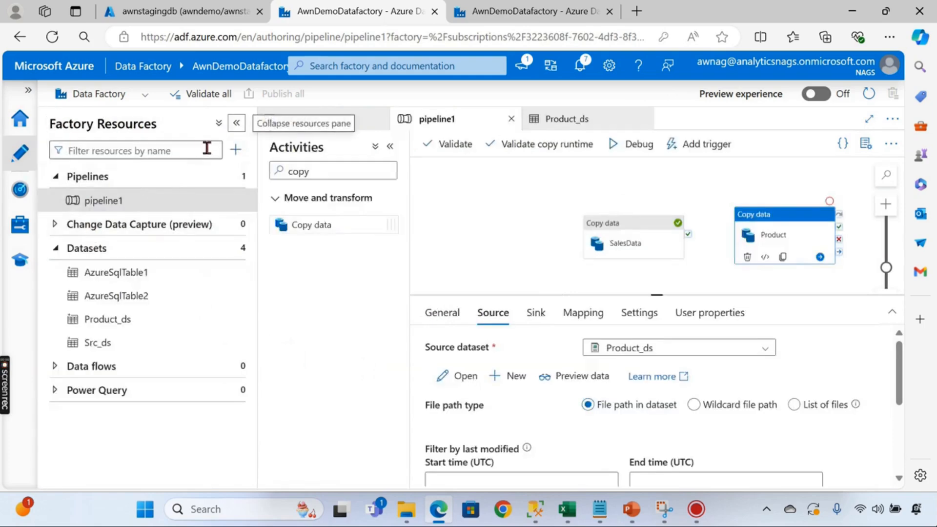
- Rename dataset Src_ds to sales_sa_ds and Product_ds to Product_sa_ds
click(56, 176)
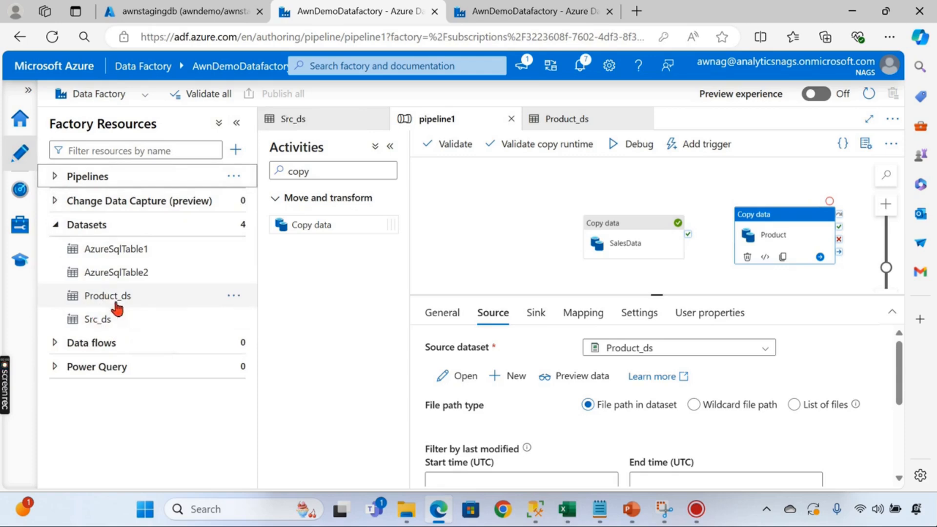
click(235, 319)
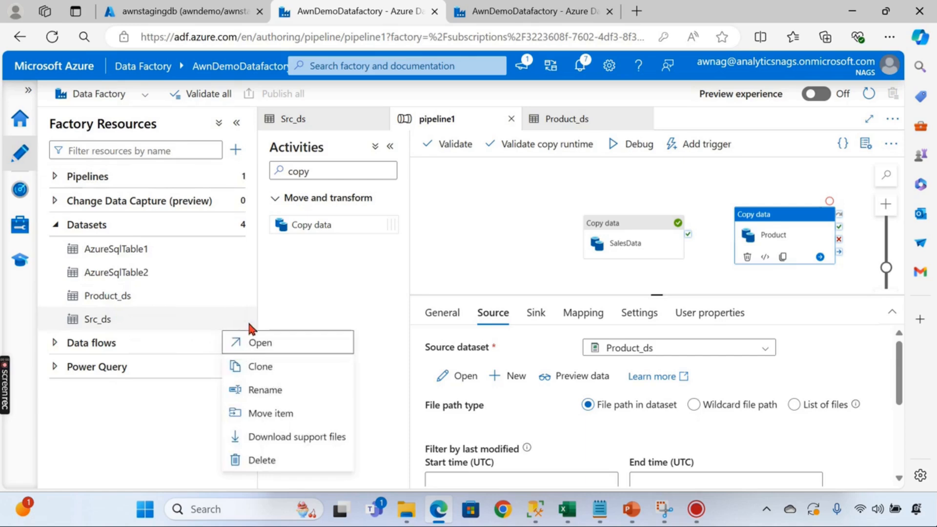
click(273, 389)
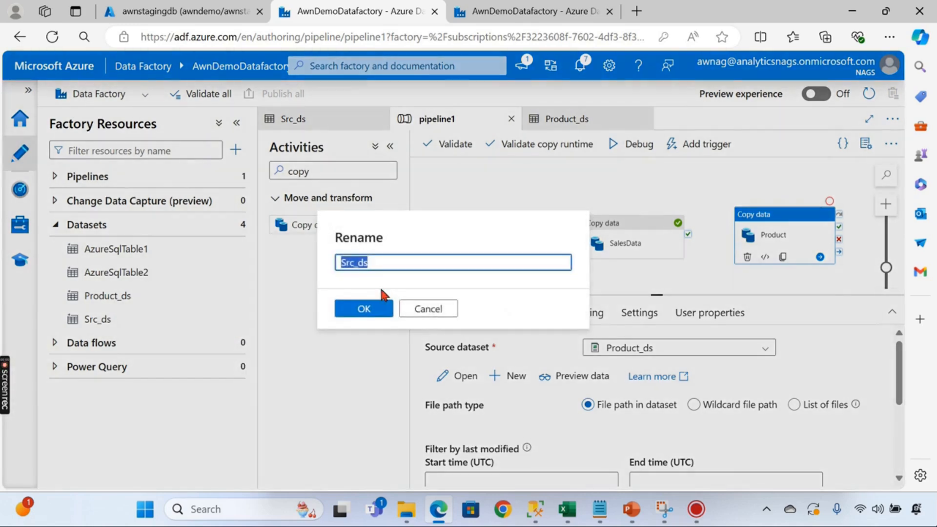
click(380, 263)
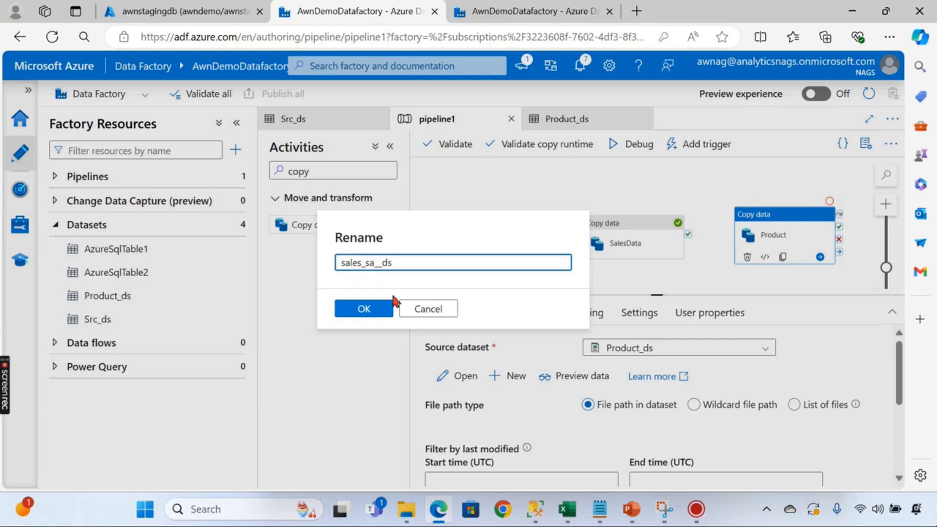
click(380, 312)
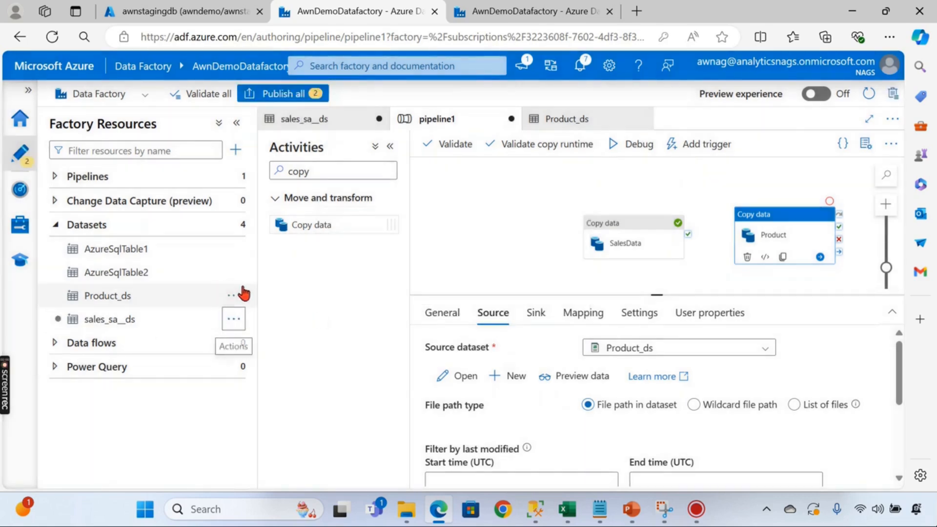
click(231, 297)
click(264, 366)
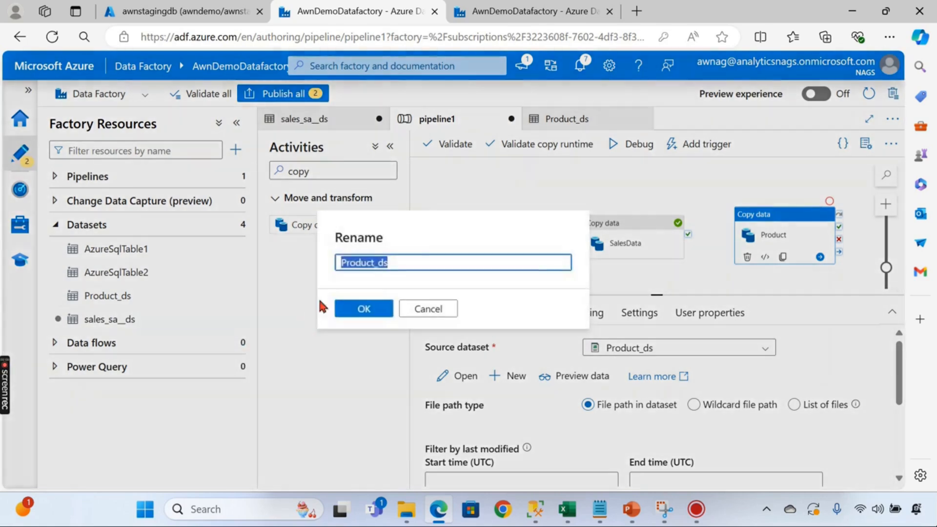
click(380, 261)
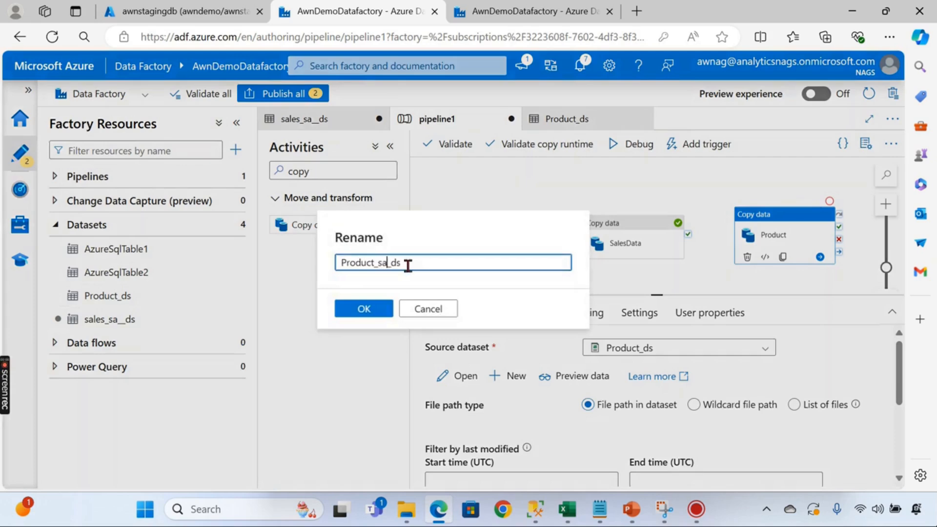
click(370, 309)
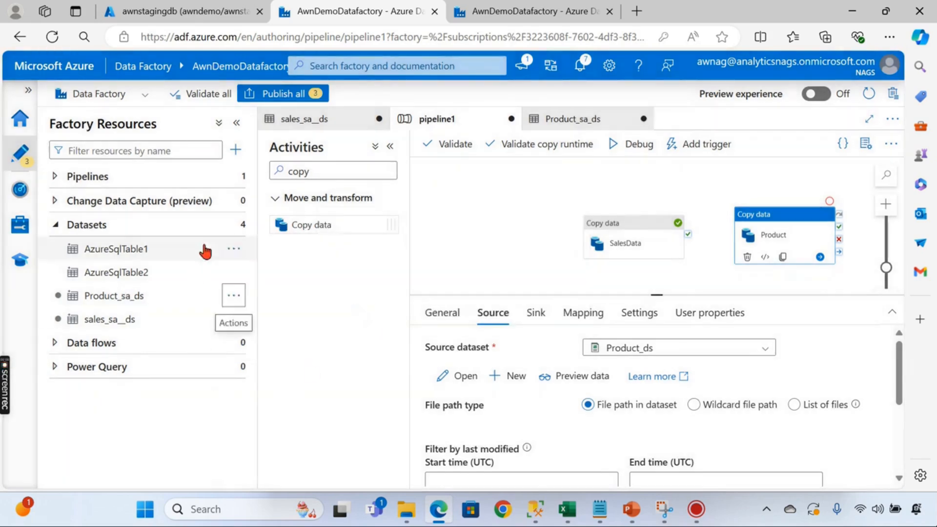
- Rename AzureSqlTable2 to product_sql_ds and AzureSqlTable1 to SalesData_sql_ds
click(235, 274)
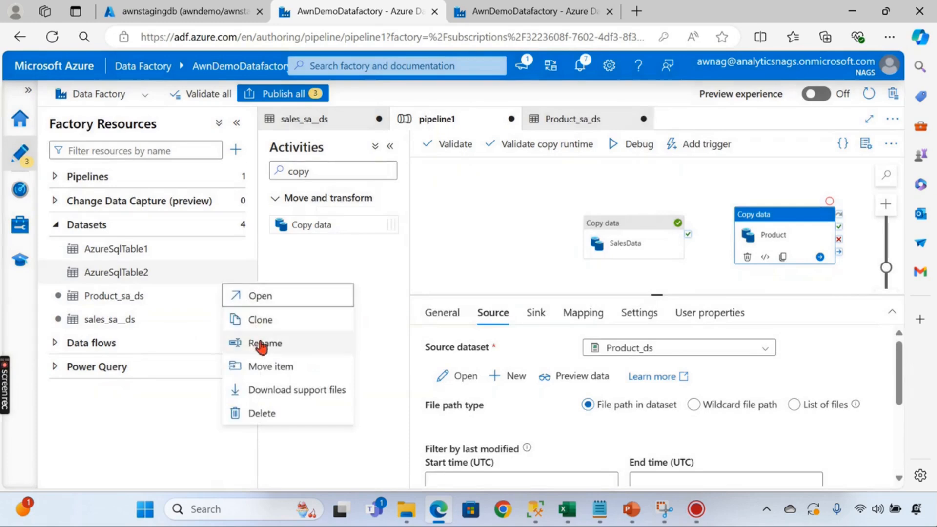
click(264, 342)
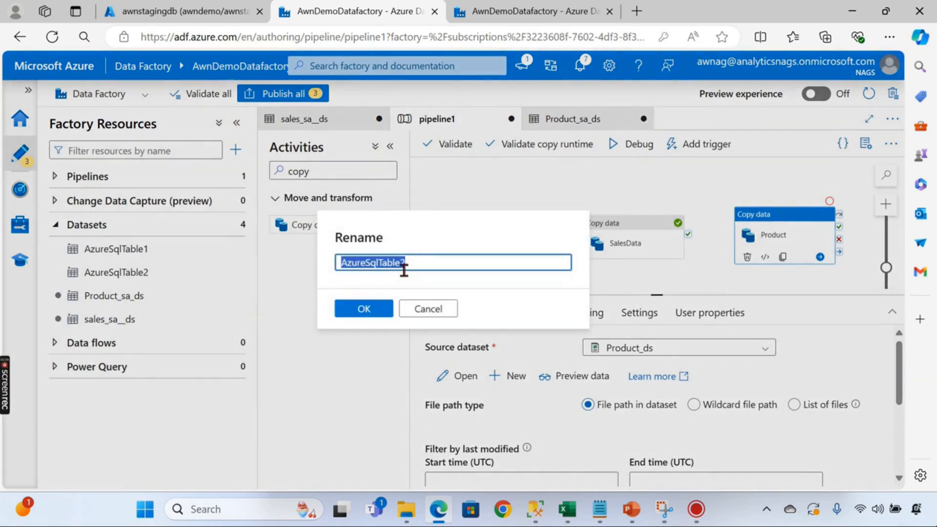
text(product_sql)
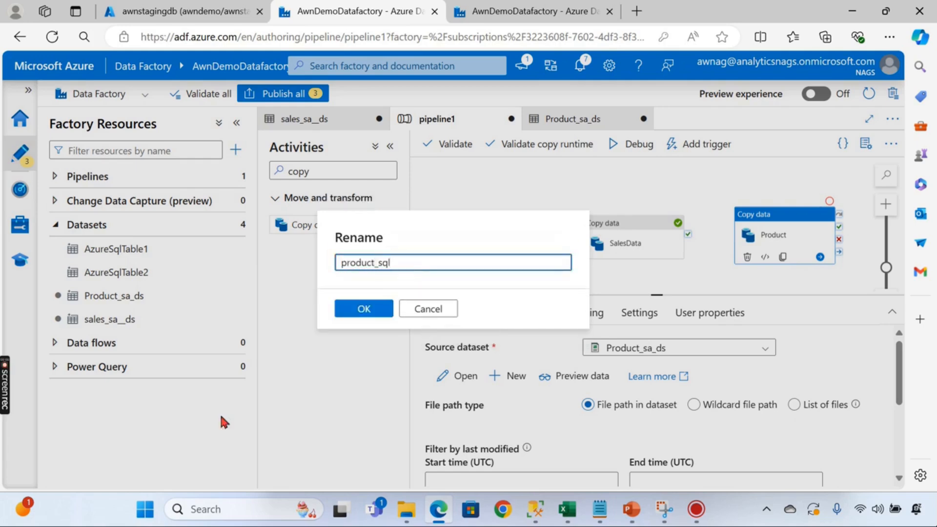
text(_ds)
click(353, 306)
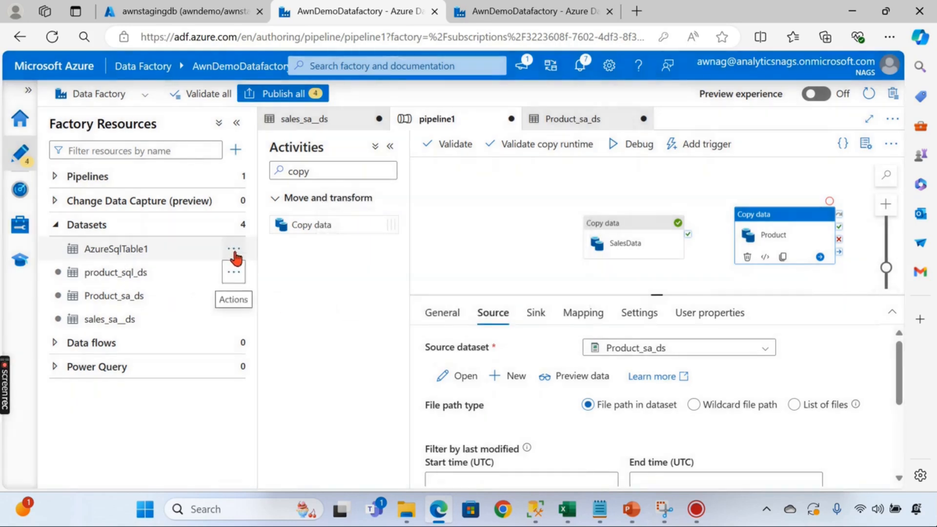
click(234, 256)
click(268, 319)
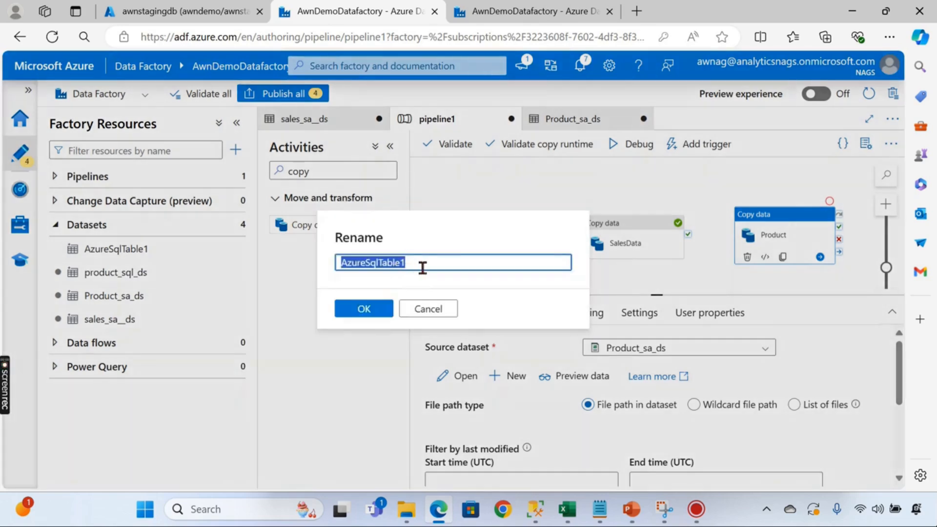
text(Sal)
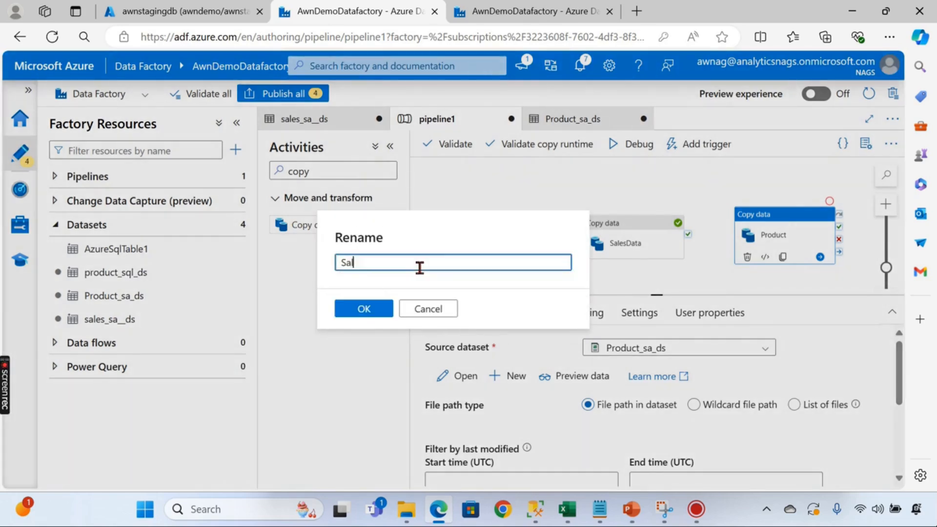
text(esData_sql_ds)
click(364, 308)
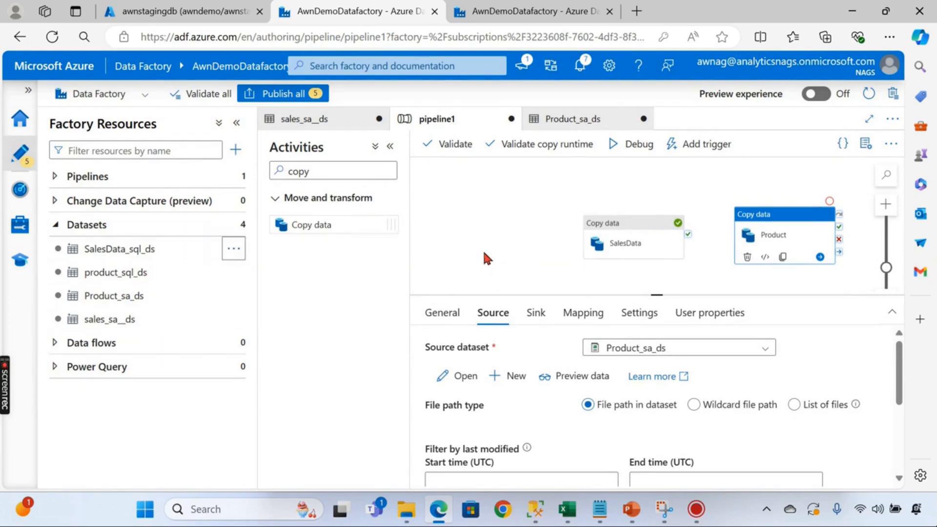
- Move the SalesData and Product copy activities up and left on the canvas
click(542, 229)
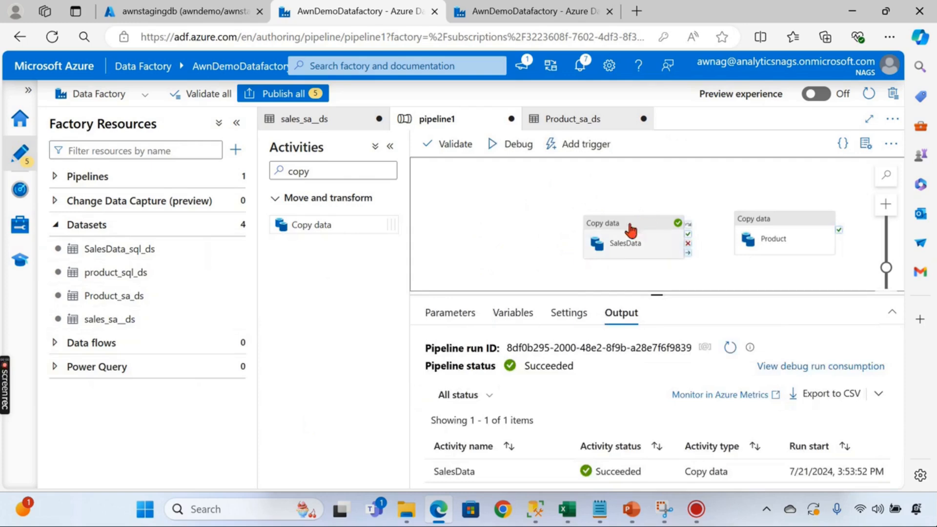
drag(628, 231, 579, 203)
drag(766, 232, 732, 212)
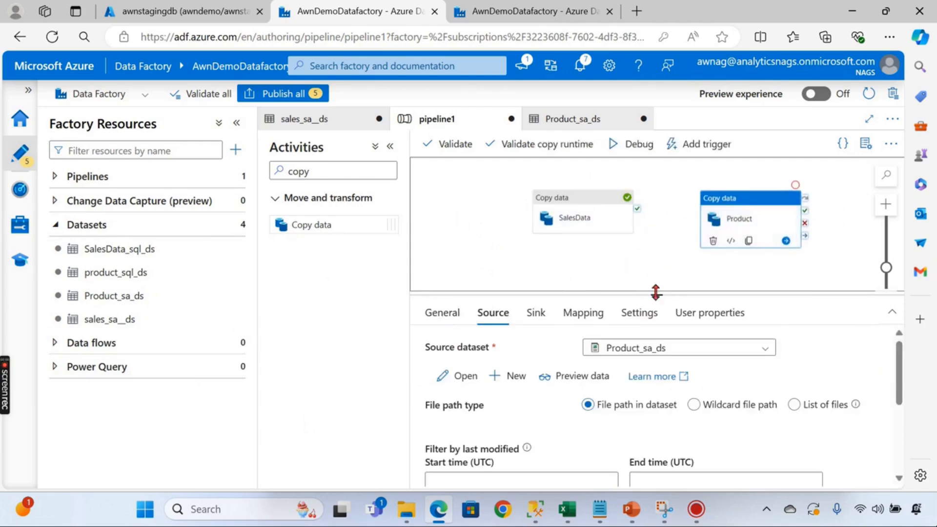
click(584, 212)
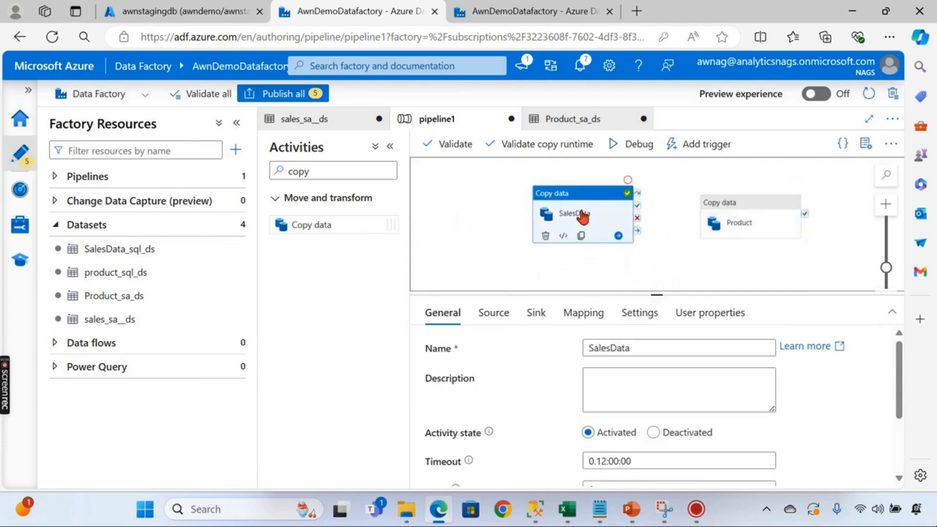
click(746, 221)
- Check the Tables group in the SQL query editor, then return and shrink the output panel
click(215, 15)
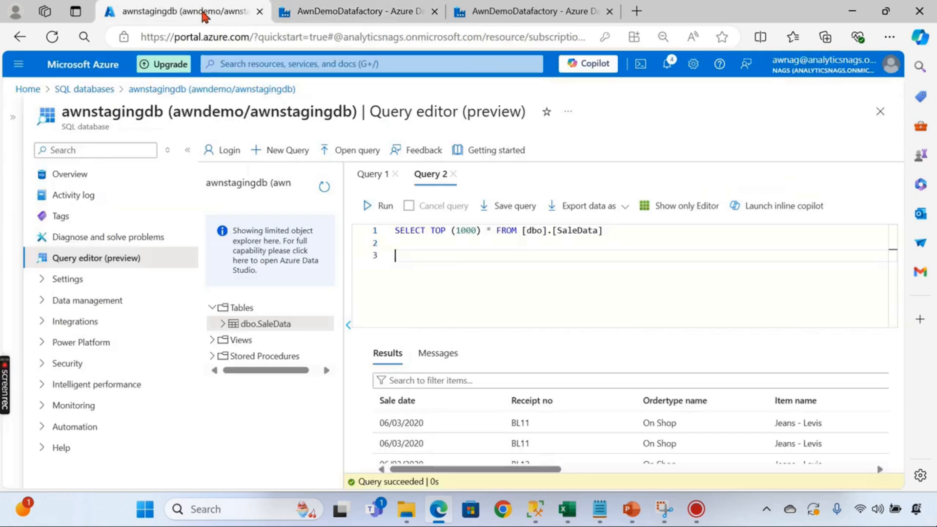
click(227, 307)
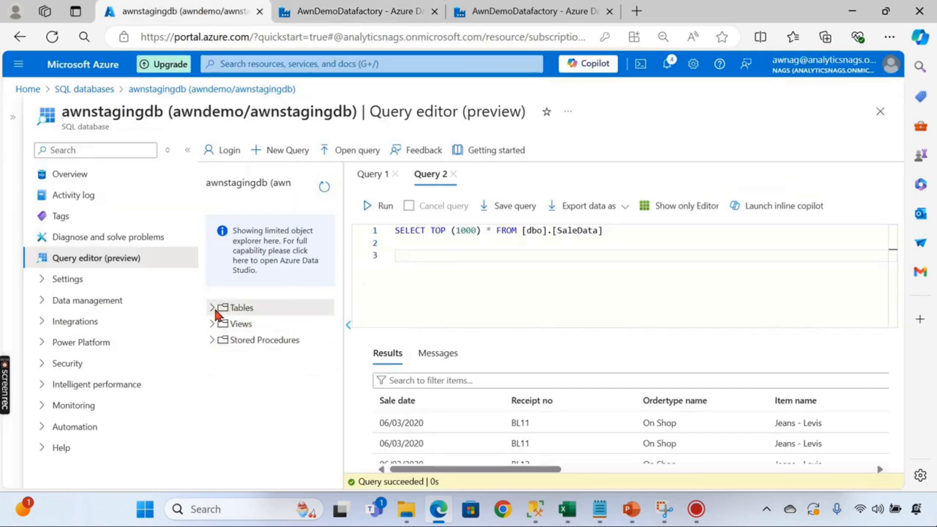
click(364, 10)
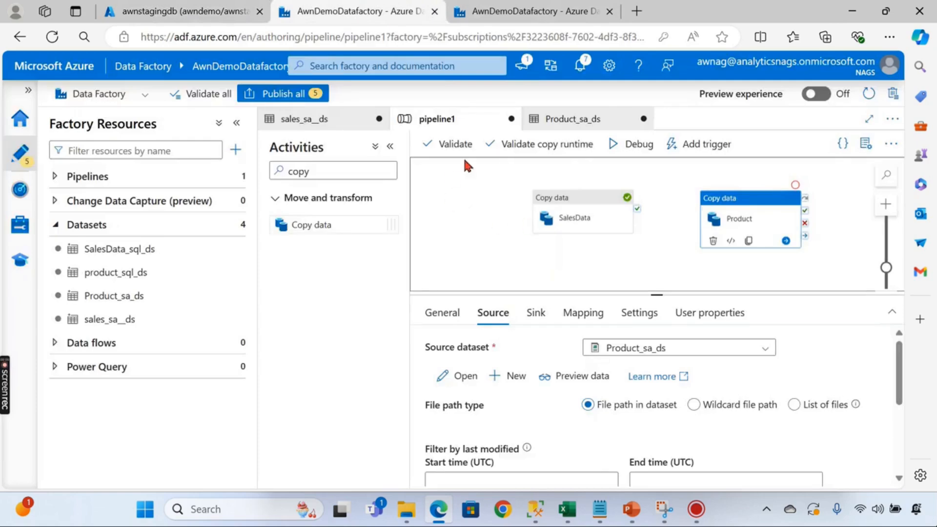
click(481, 250)
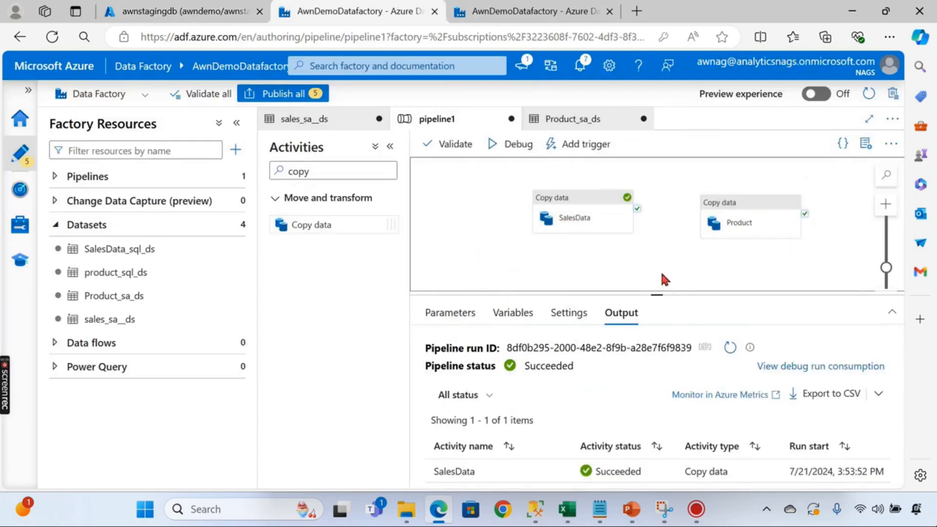
drag(654, 294, 655, 332)
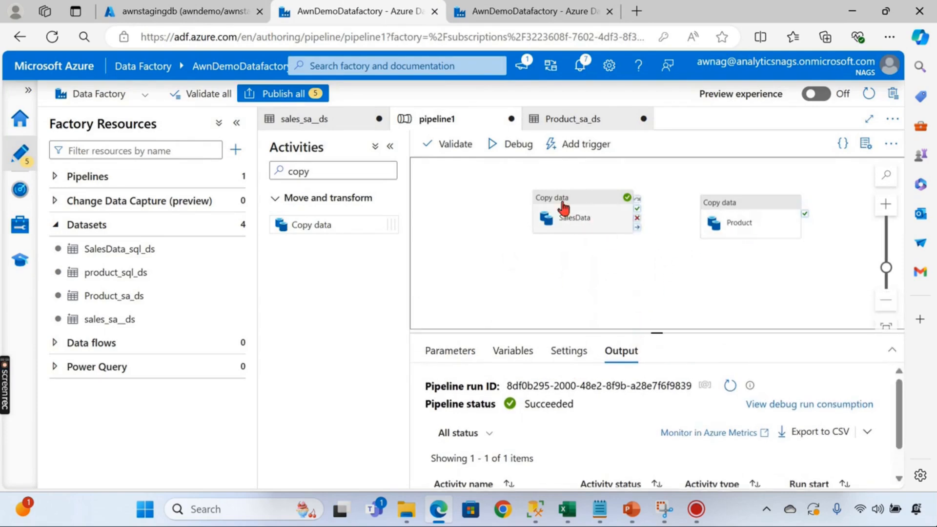
- Debug pipeline1, read the Product copy's invalid object name dbo.Product error, then show its sink
click(497, 147)
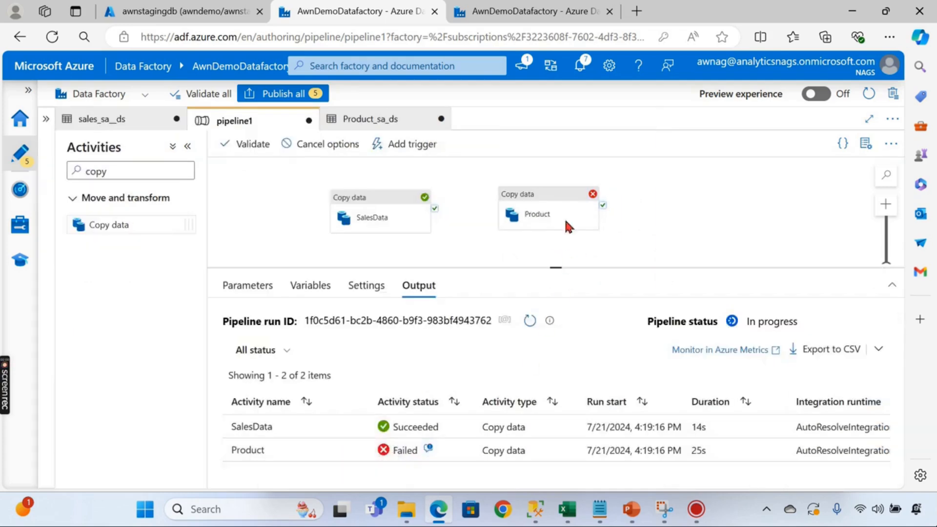
click(543, 206)
click(417, 238)
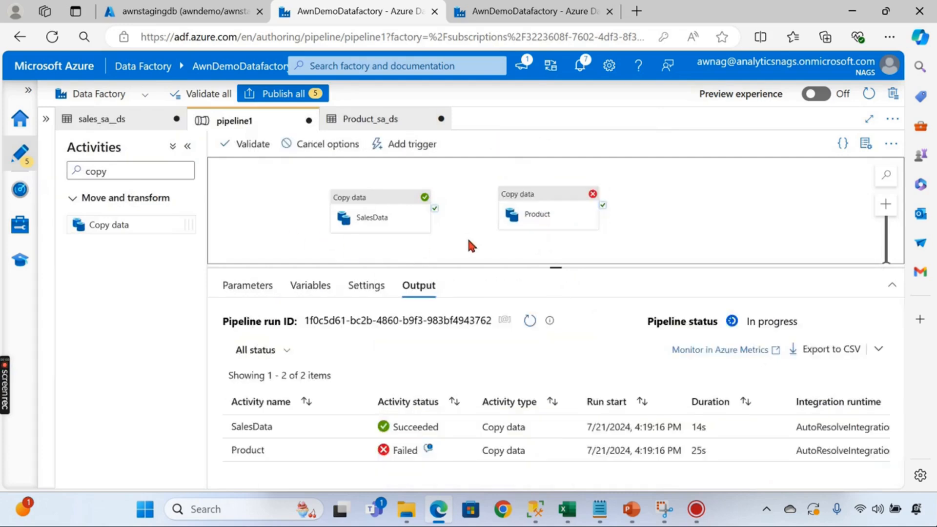
click(428, 450)
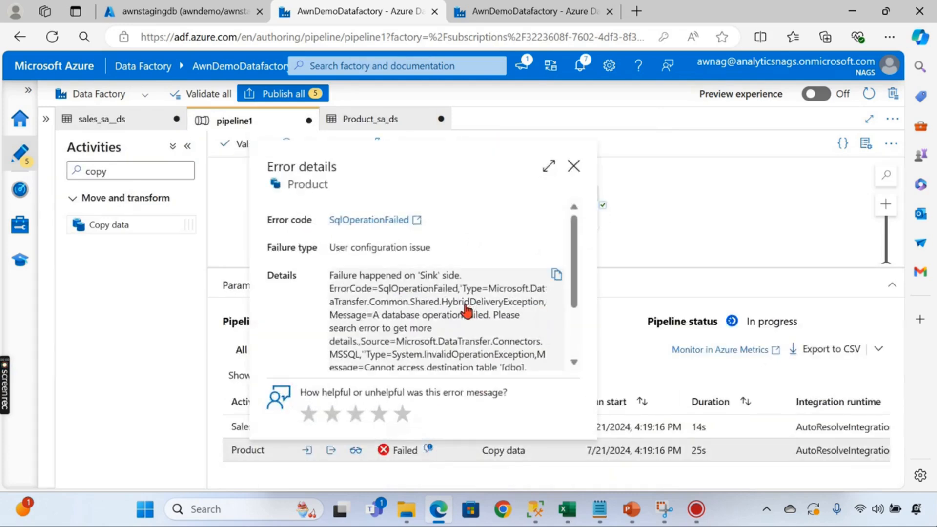
scroll(489, 296, down, 2)
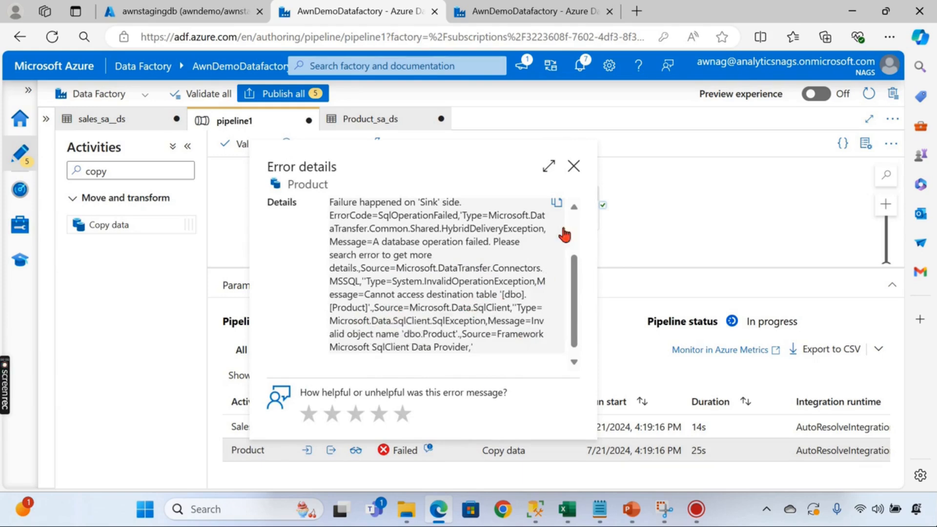
click(573, 167)
click(542, 215)
click(332, 285)
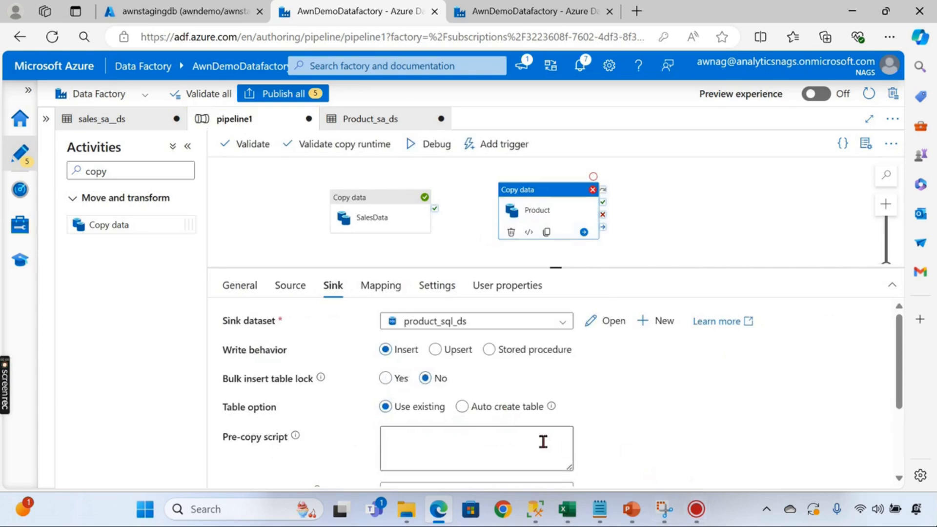
- Set the Product sink's table option to Auto create table and rerun the debug to success
click(477, 409)
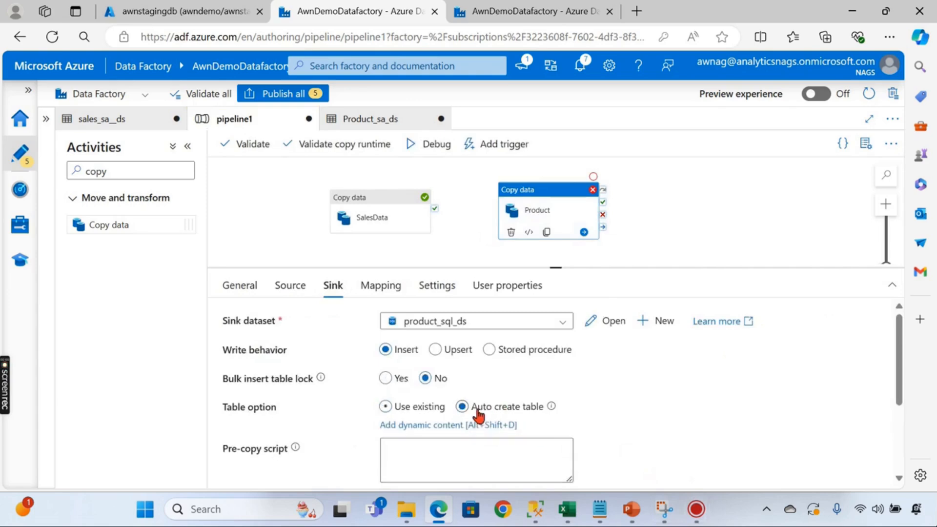
click(655, 222)
drag(551, 267, 554, 347)
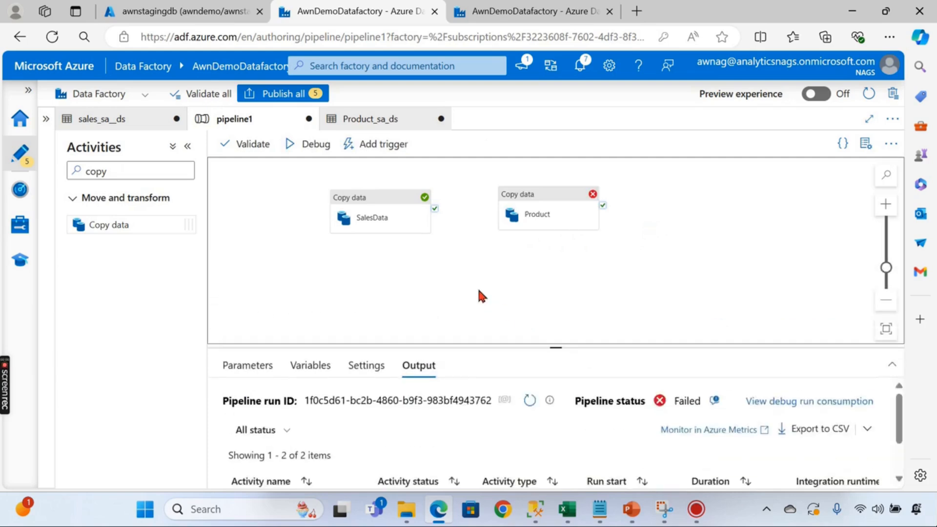
click(310, 145)
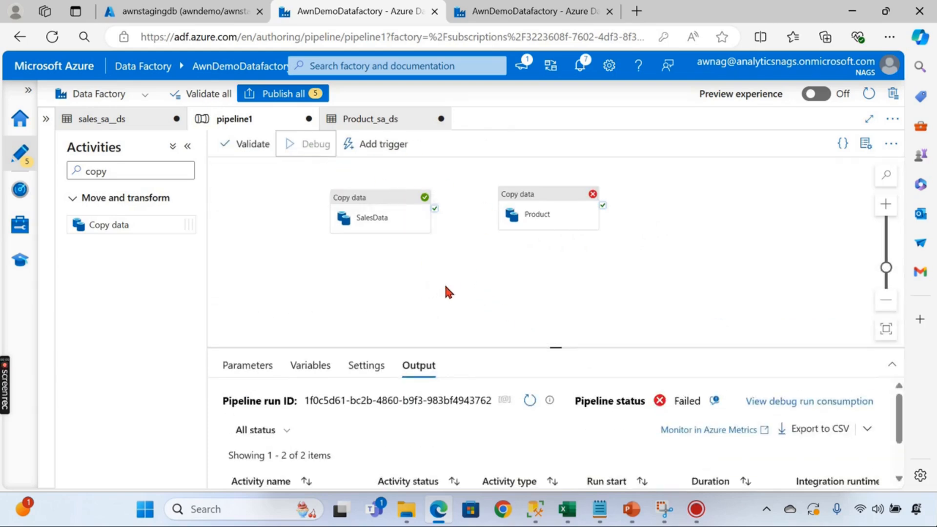
drag(559, 347, 557, 301)
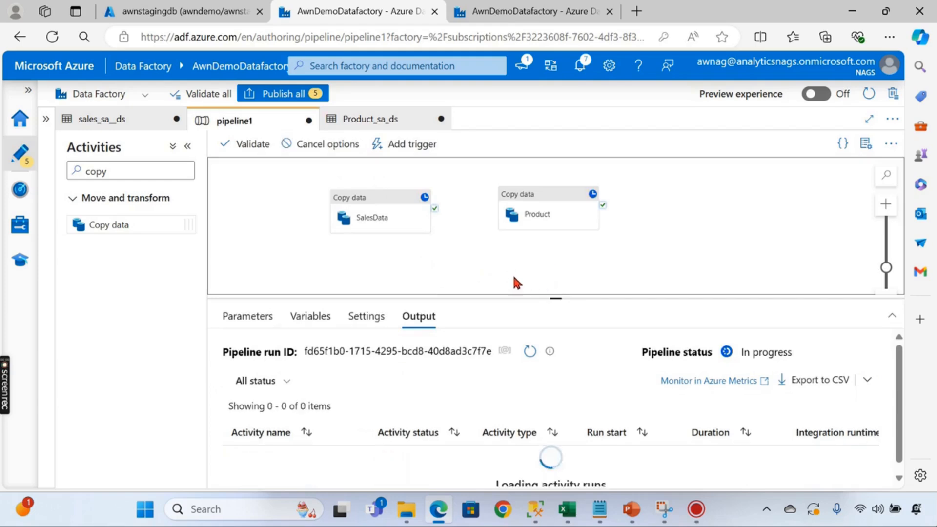
mouse_move(378, 222)
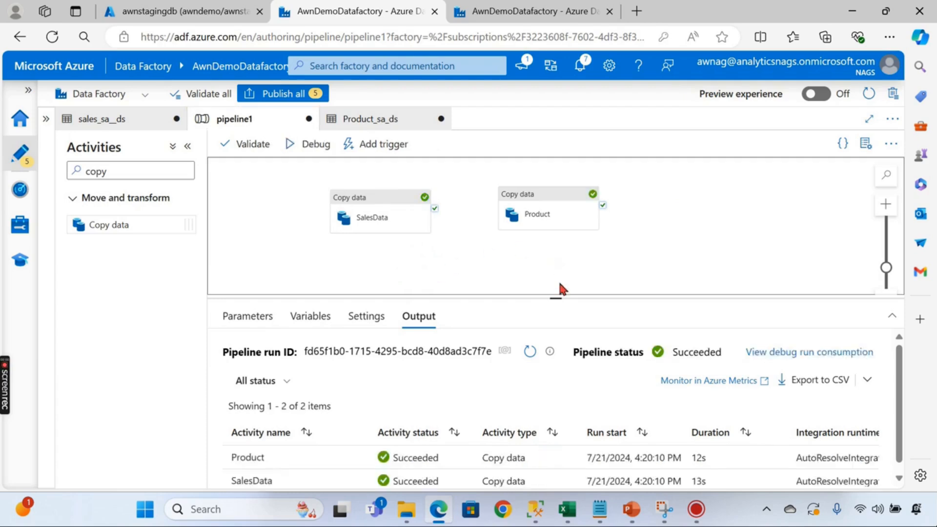
- Refresh the SQL query editor's object list and expand Tables to reveal dbo.Product
click(210, 13)
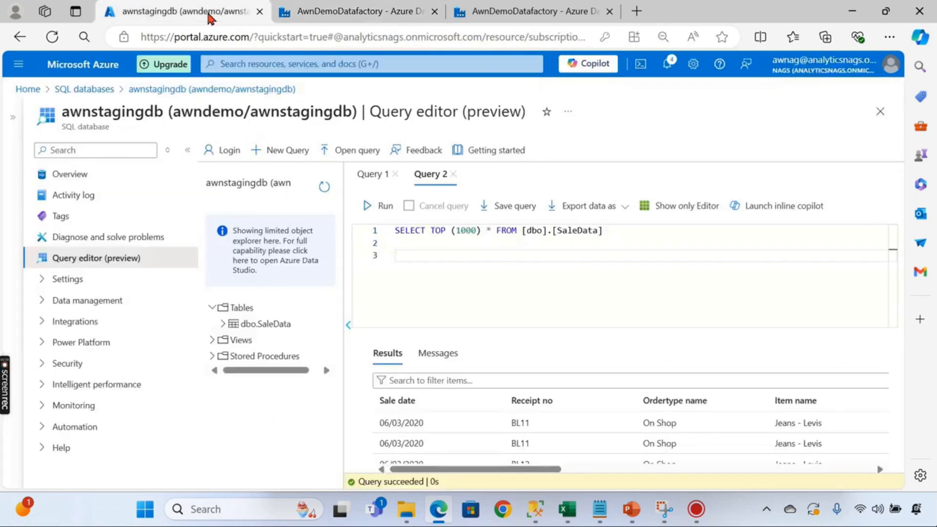
click(324, 187)
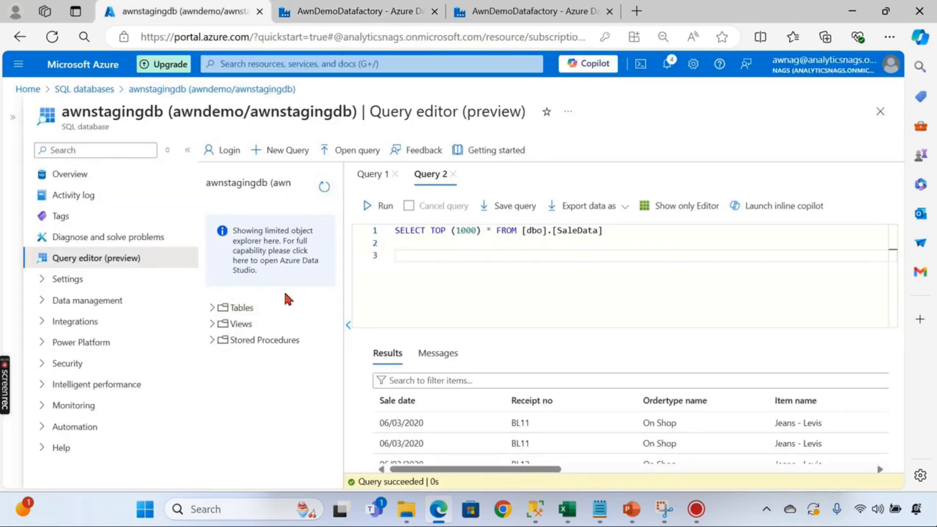
click(211, 308)
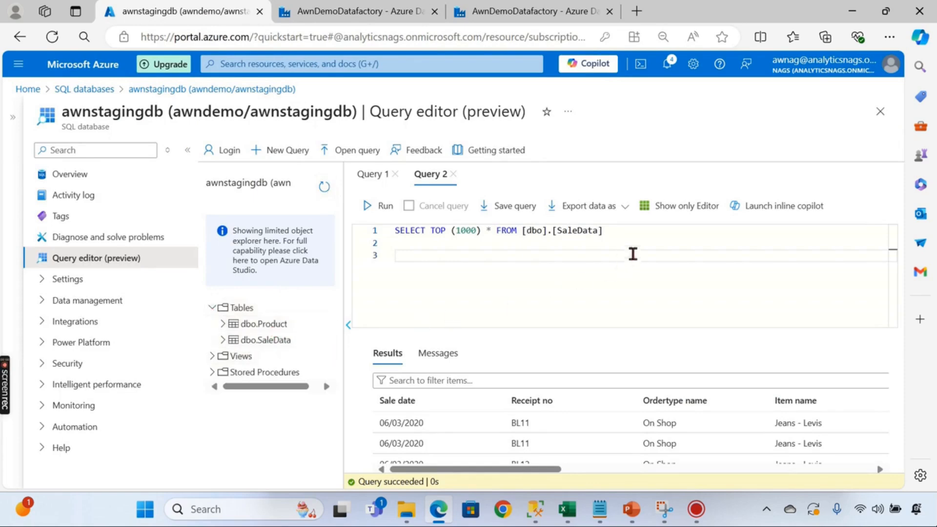
- Change the query from [SaleData] to Product and run it to list product rows like Jeans - Levis, then go back to Data Factory
drag(552, 231, 603, 230)
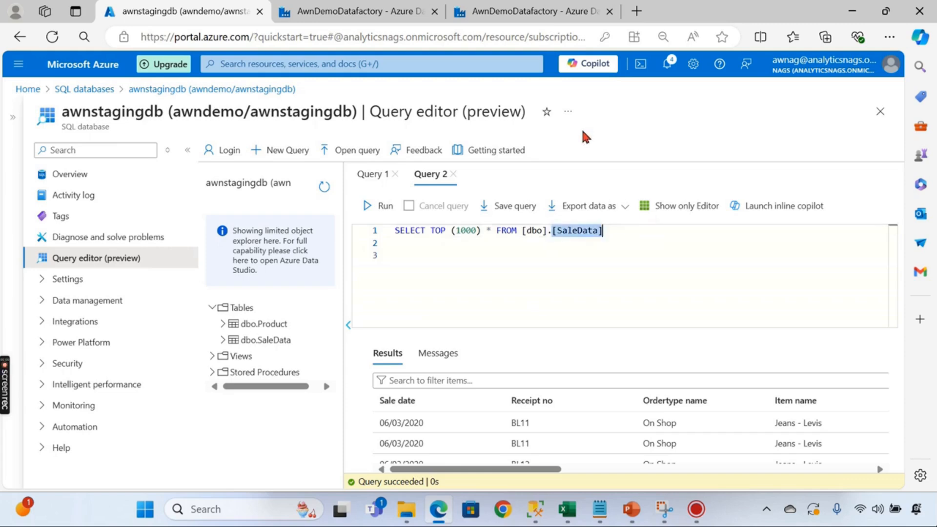
text(Product)
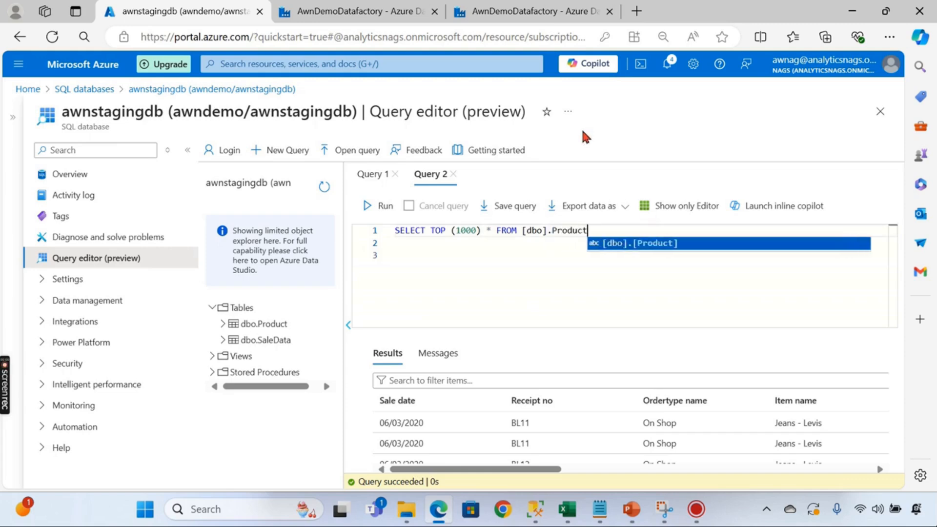
click(488, 282)
click(379, 205)
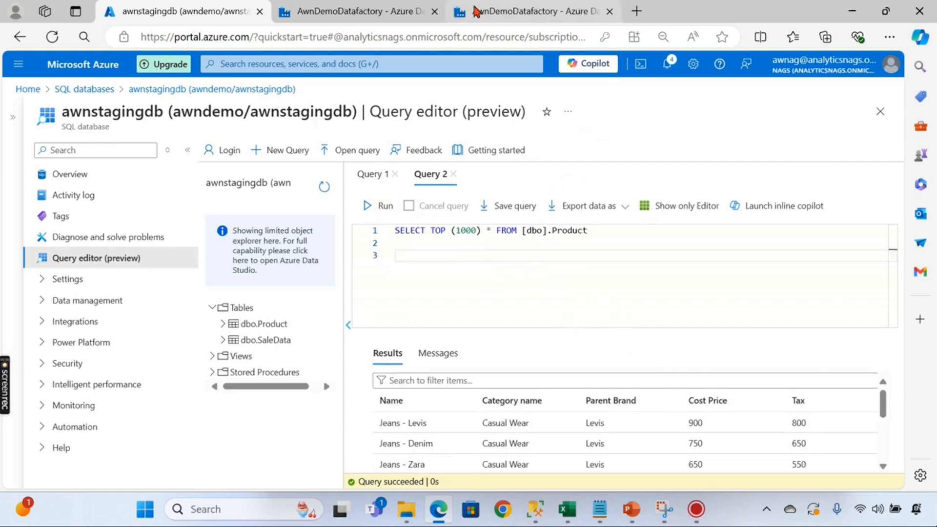
click(362, 11)
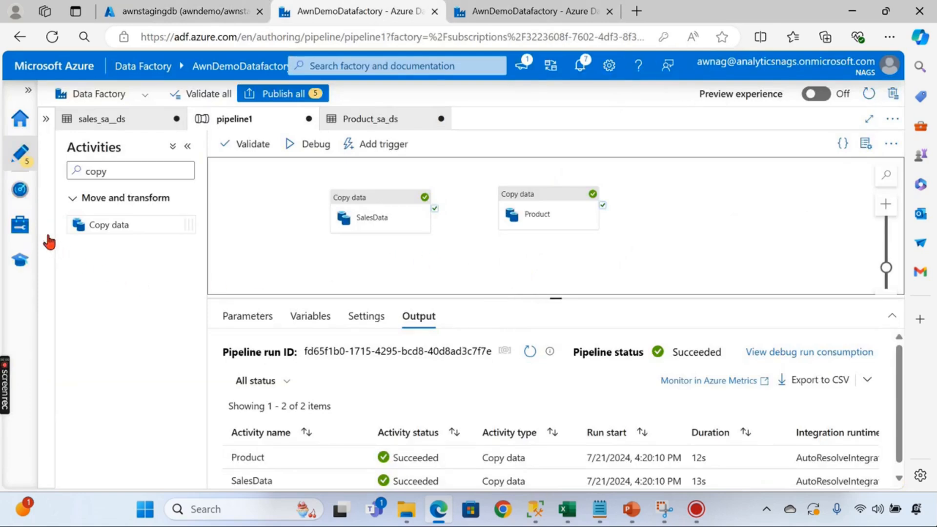
- Review the two linked services under Manage, then reopen pipeline1 from Pipelines in the Author view
click(20, 224)
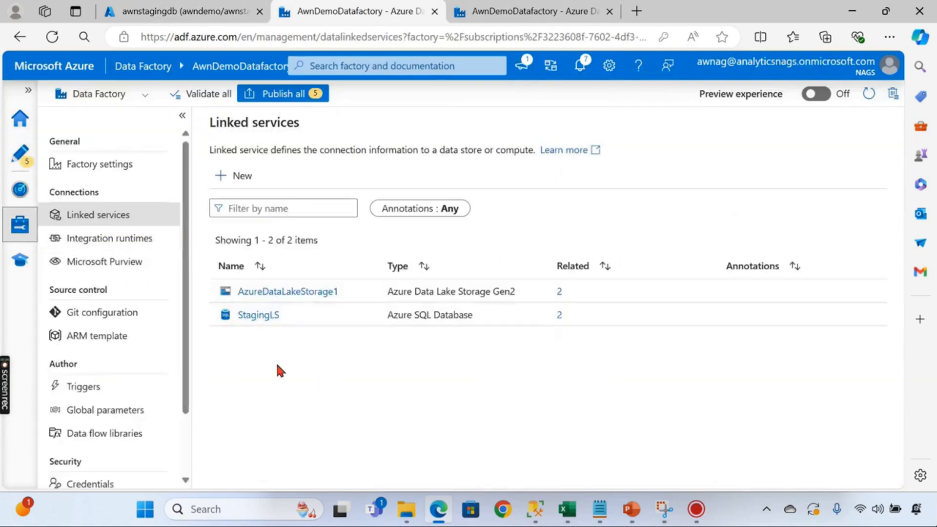
click(19, 154)
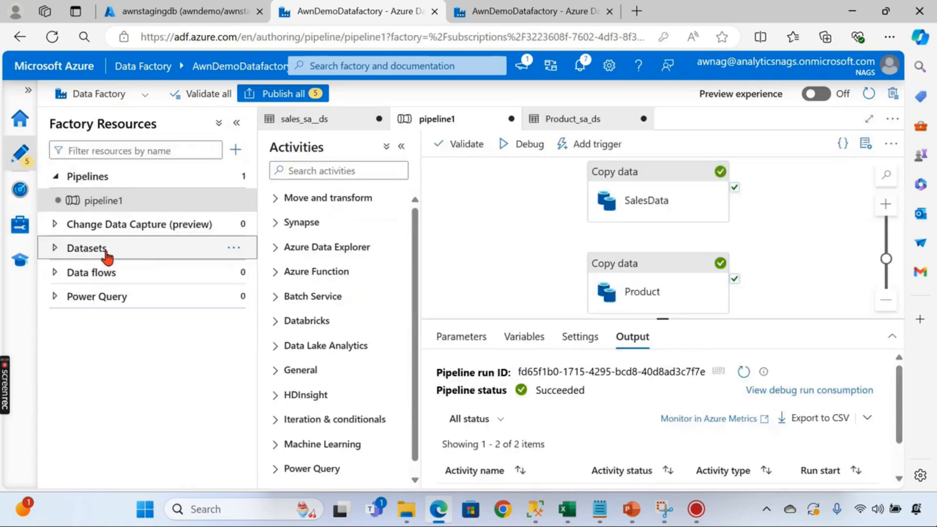
click(125, 201)
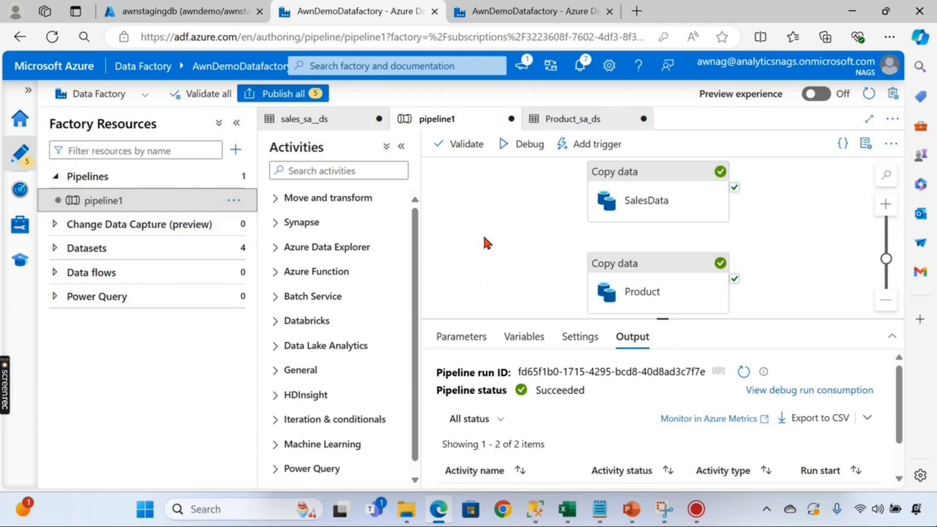
click(702, 513)
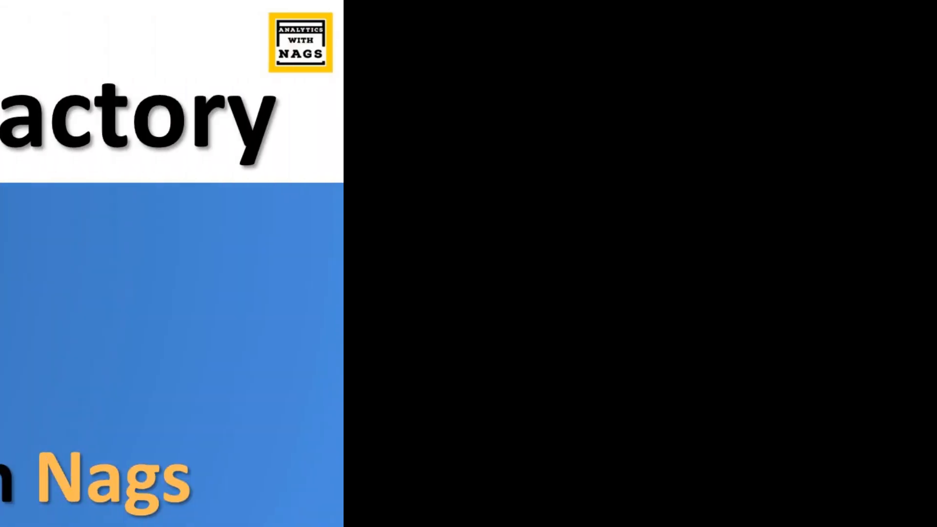
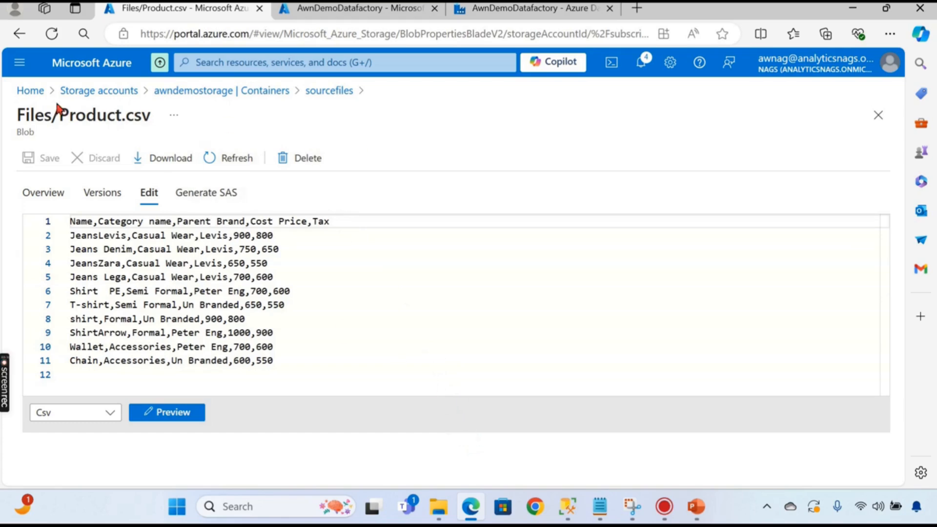
- Confirm the processed container holds only a _SUCCESS blob, then go back to the storage accounts list
click(210, 91)
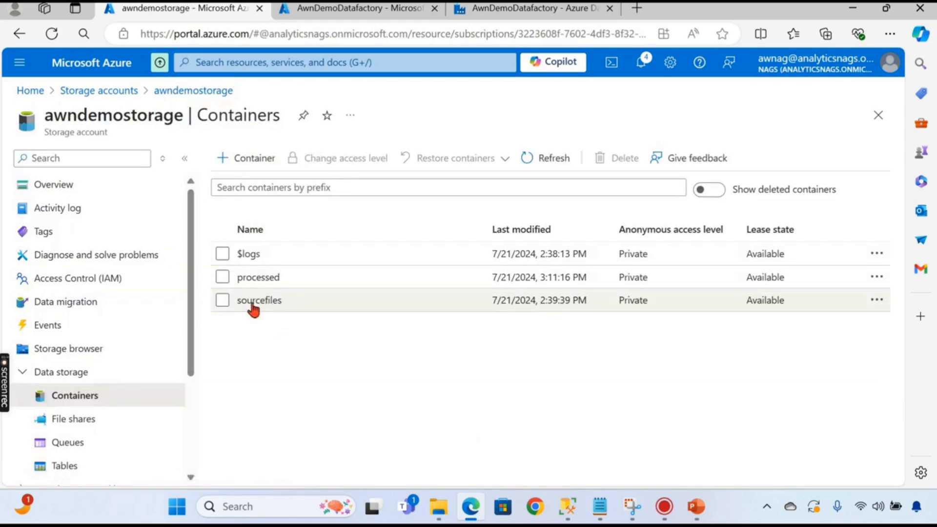
click(259, 278)
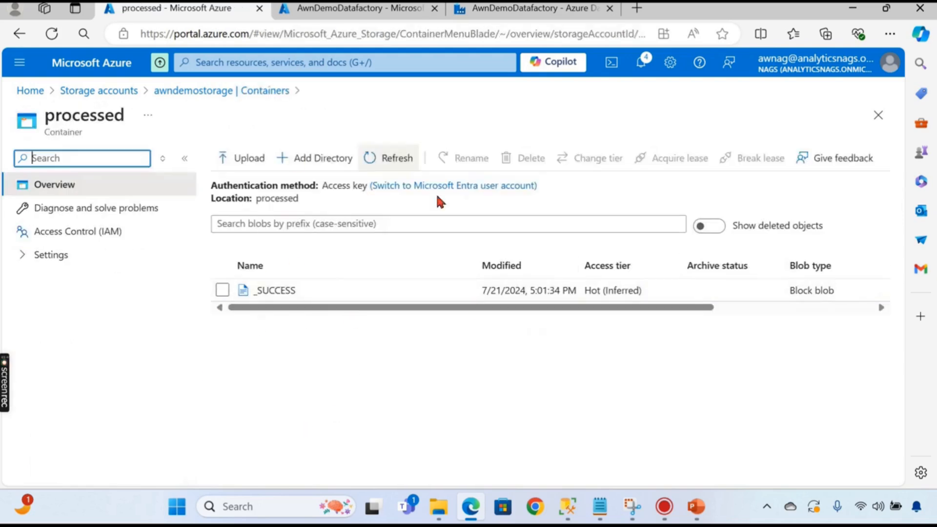
click(111, 91)
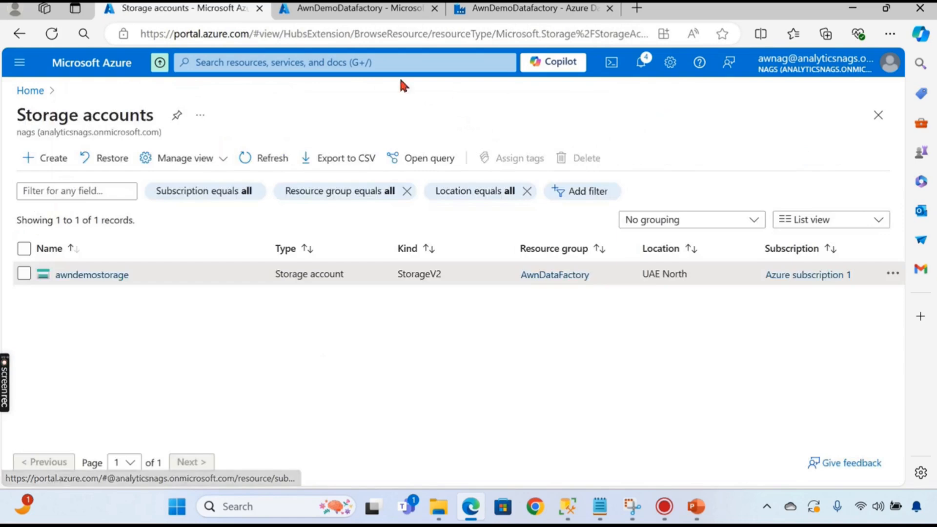
- Back in Data Factory, add a new empty data flow, dataflow1, from the Data flows actions menu
click(522, 19)
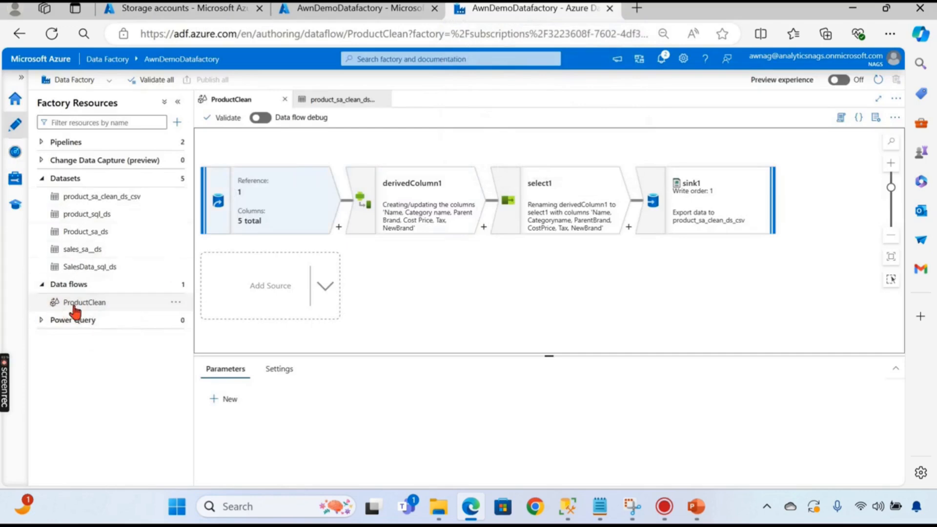
click(175, 284)
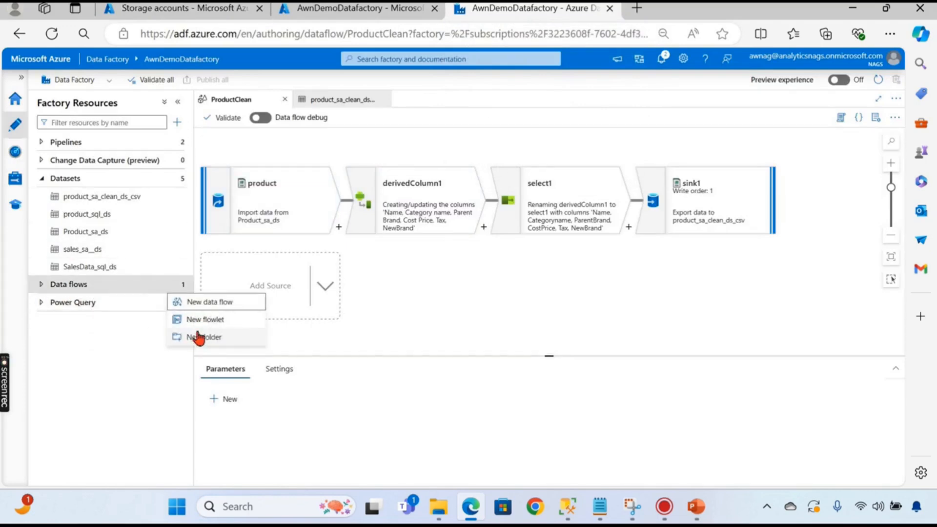
click(195, 302)
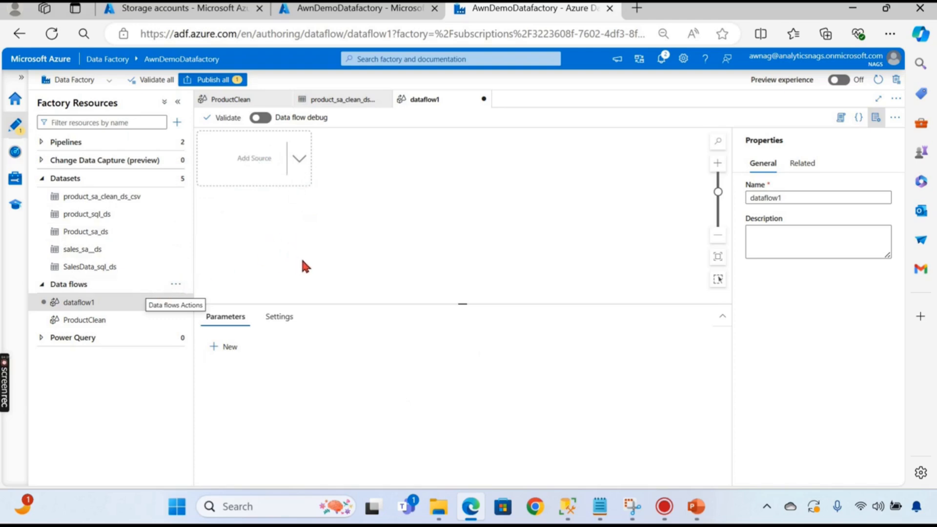
- Add source1 to dataflow1 using the Product_sa_ds dataset, which brings in 5 columns
click(298, 170)
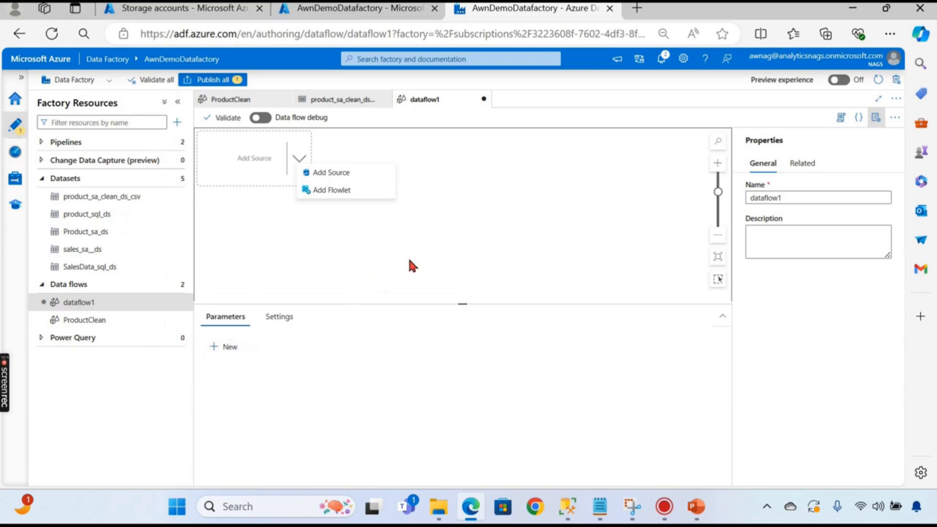
click(343, 175)
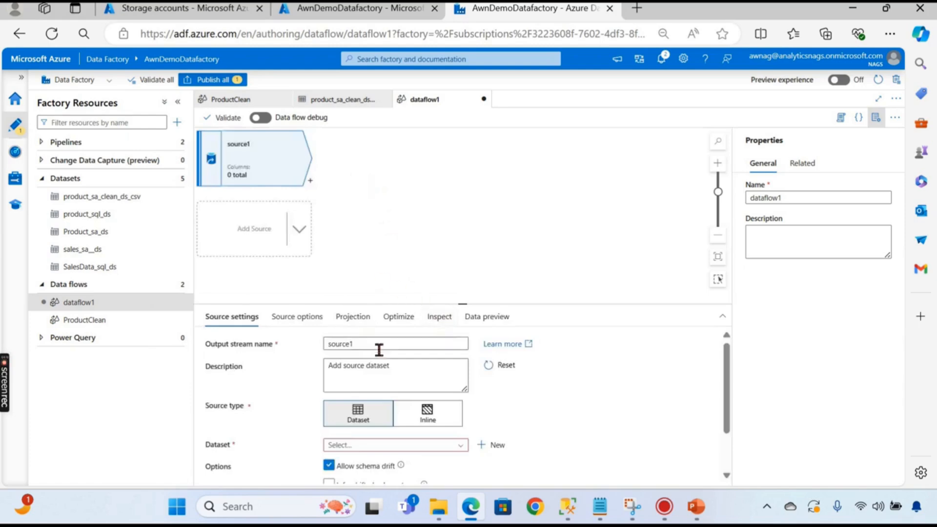
click(299, 321)
click(246, 318)
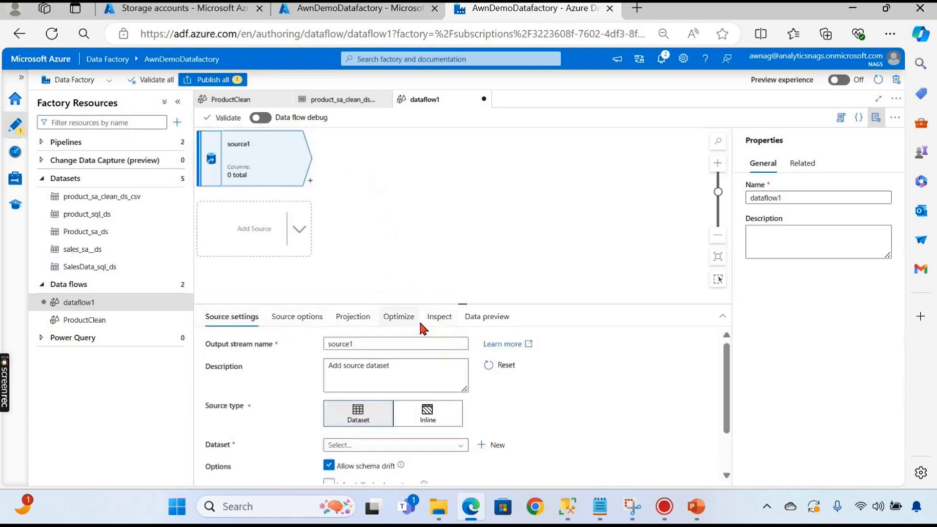
scroll(402, 411, down, 1)
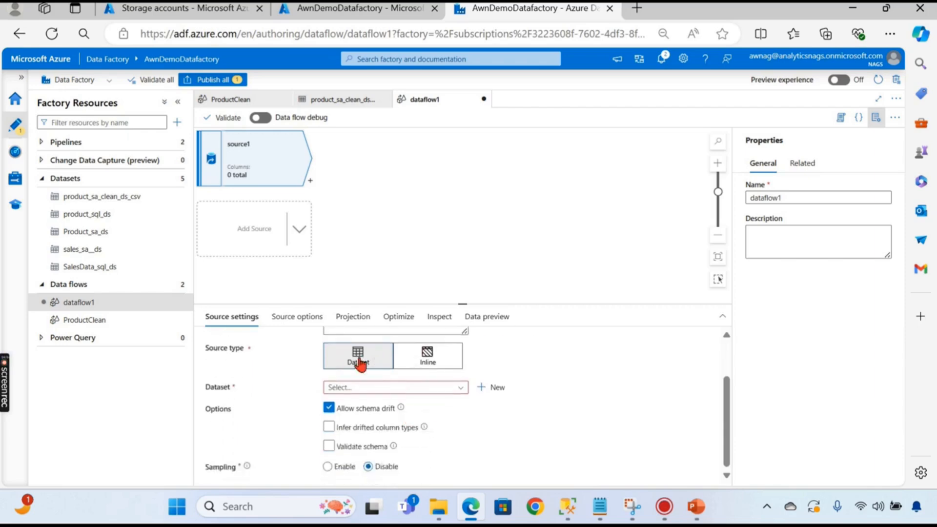
click(371, 390)
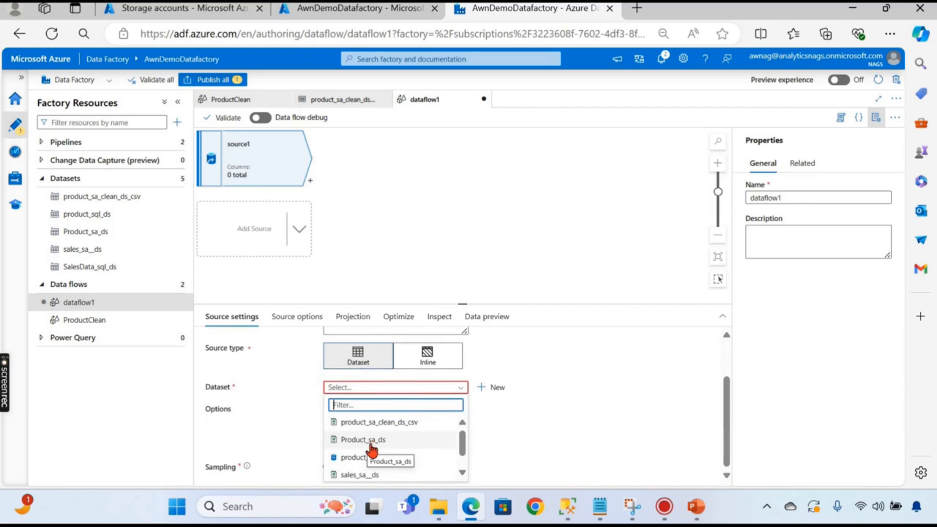
click(389, 442)
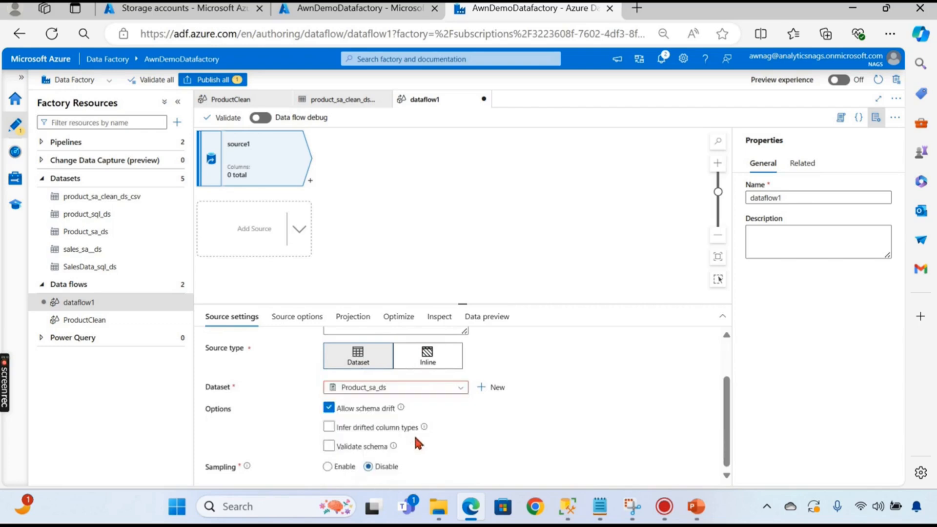
scroll(542, 406, down, 1)
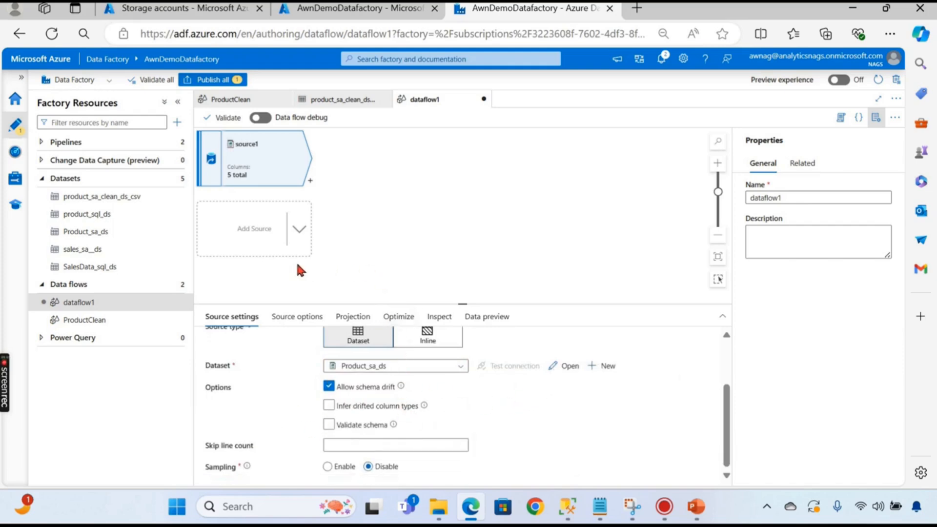
drag(463, 304, 458, 230)
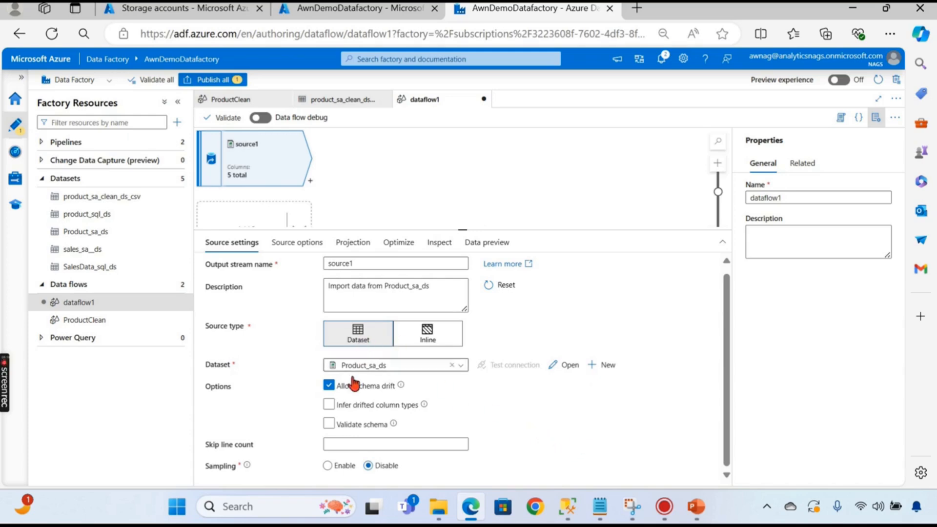
- Inspect source1's Source options, Projection, Optimize, Inspect and Data preview, then show dataflow1's parameters
click(296, 243)
click(229, 244)
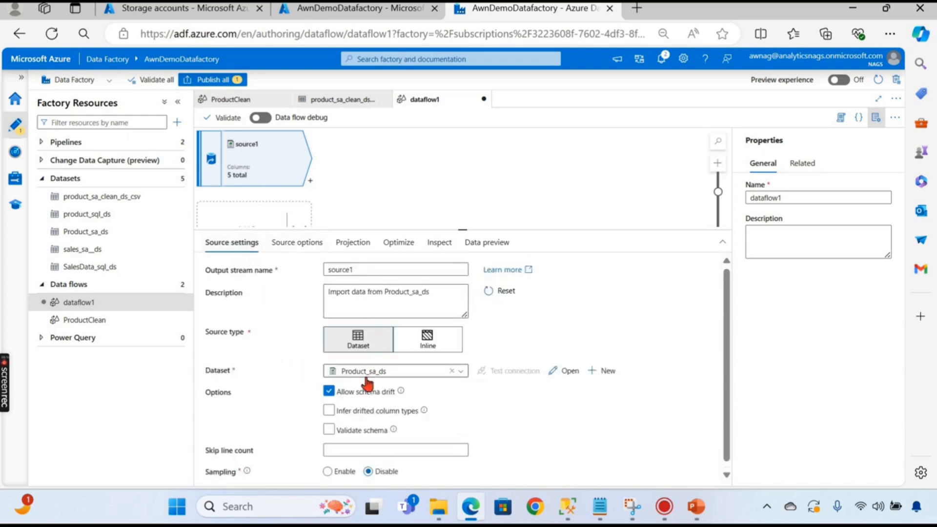
scroll(525, 431, down, 1)
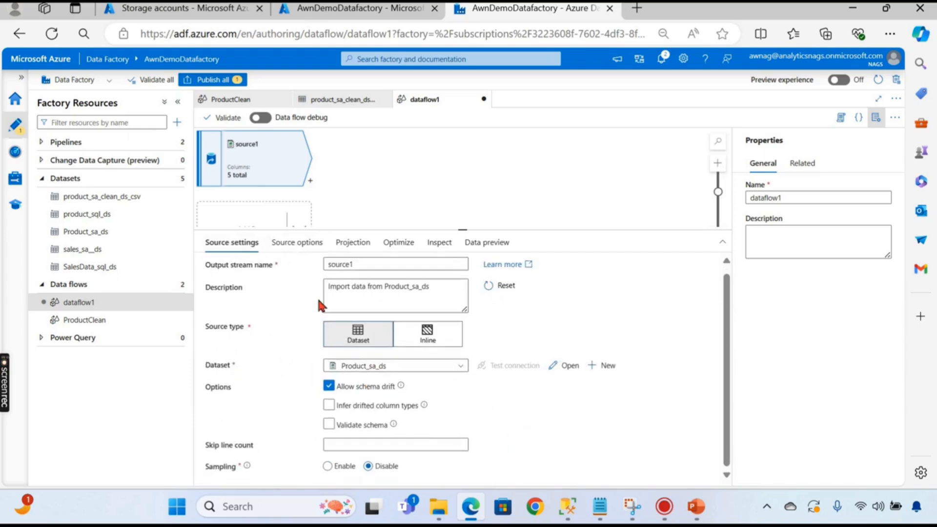
click(293, 244)
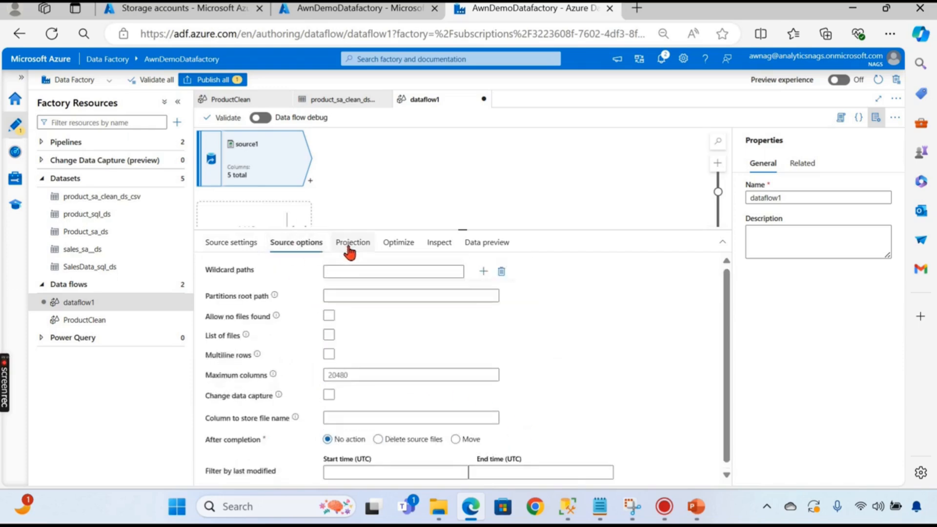
click(349, 247)
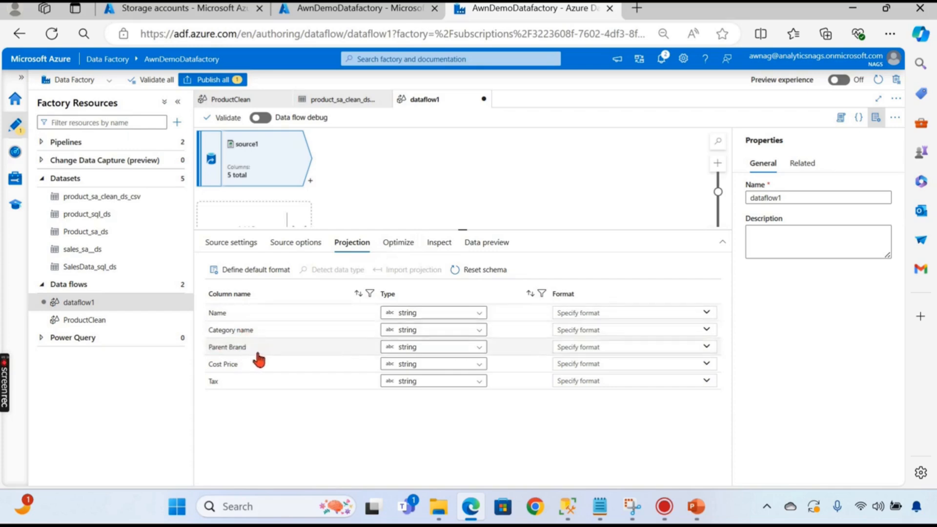
click(399, 244)
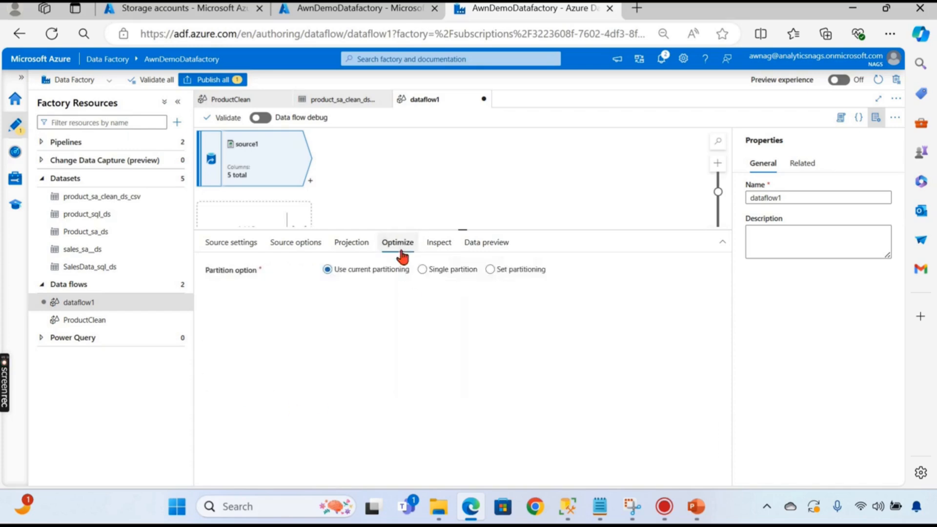
click(419, 269)
click(441, 244)
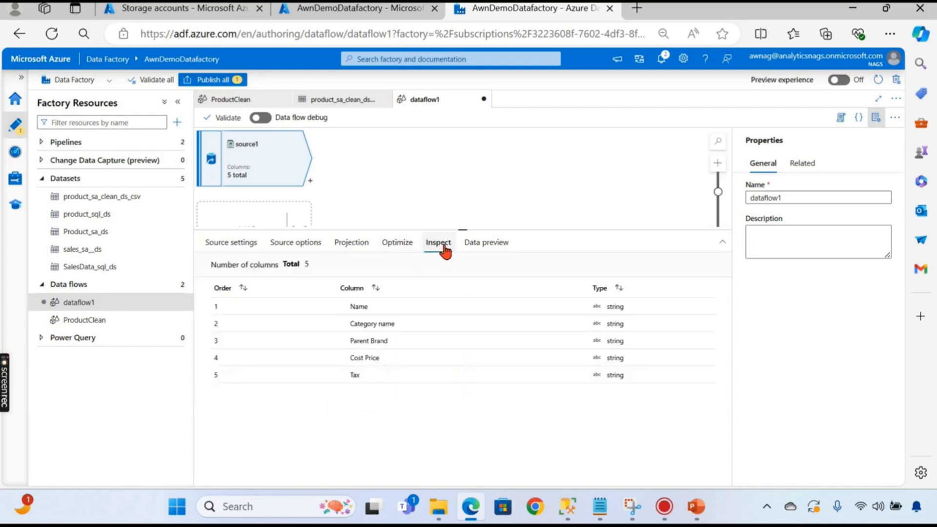
click(476, 248)
click(228, 243)
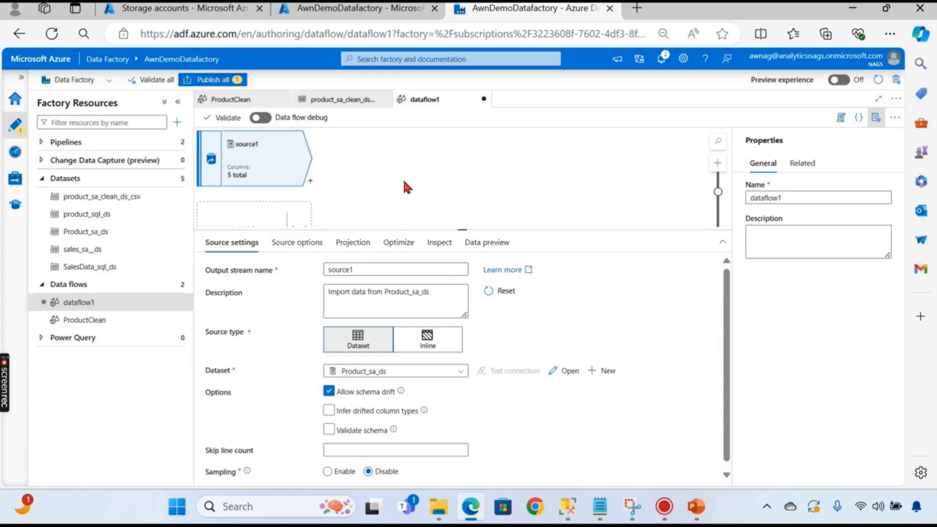
click(394, 163)
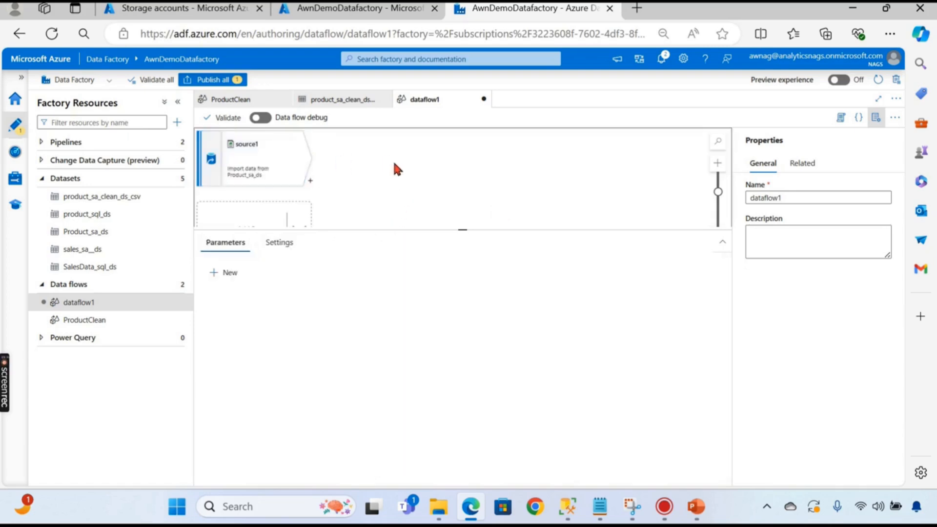
- Center source1 in the diagram and browse the transformations available to follow it
drag(451, 229, 447, 352)
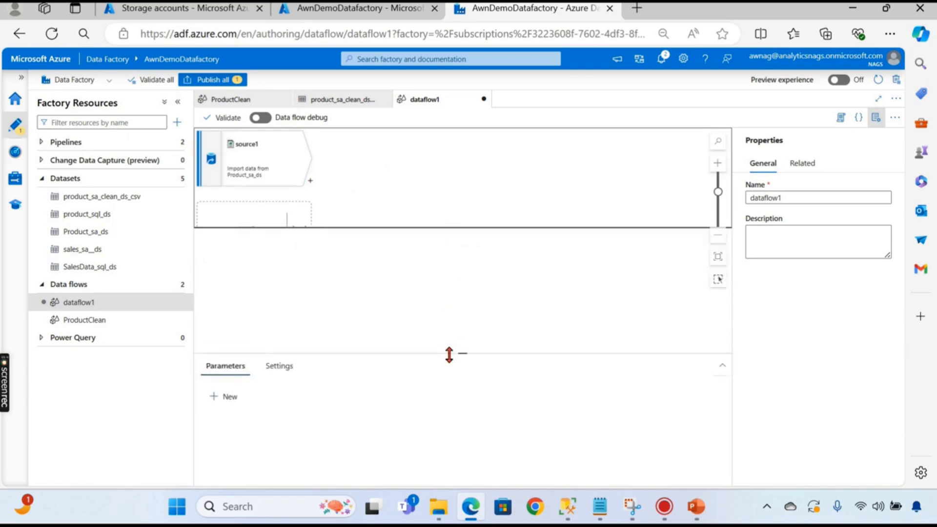
scroll(381, 191, up, 2)
drag(389, 199, 482, 246)
scroll(453, 228, up, 1)
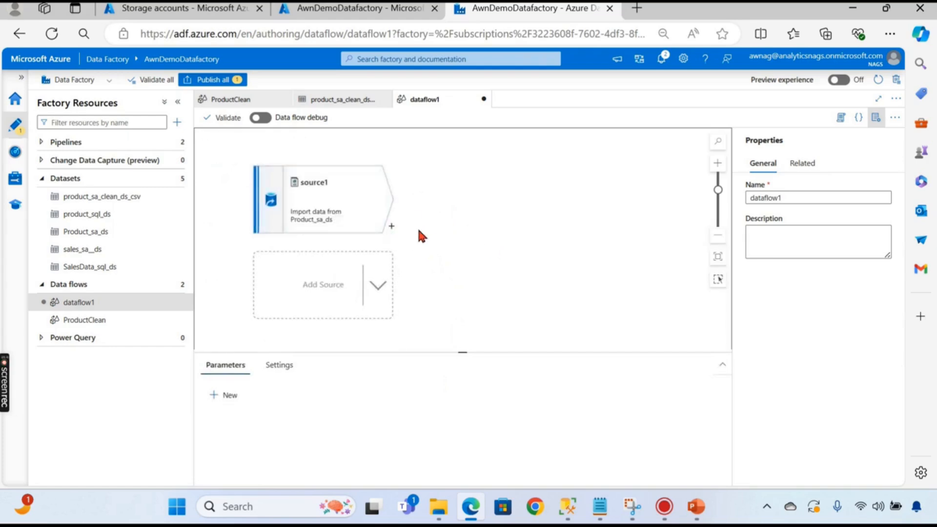
click(392, 228)
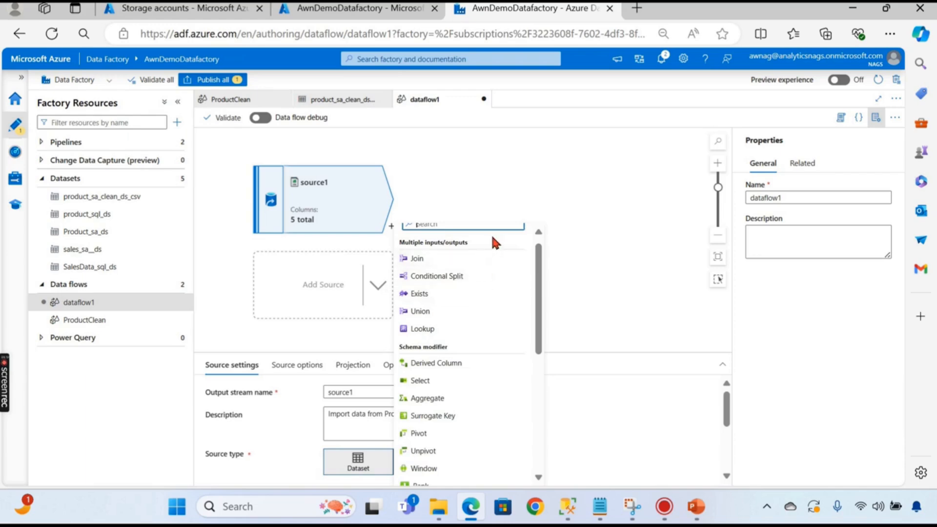
scroll(479, 282, down, 1)
scroll(470, 273, up, 1)
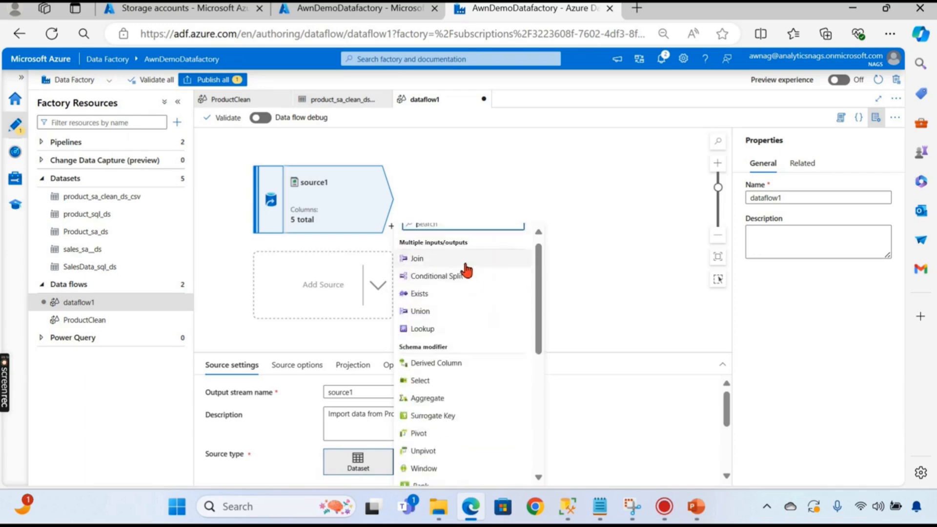
scroll(463, 363, down, 1)
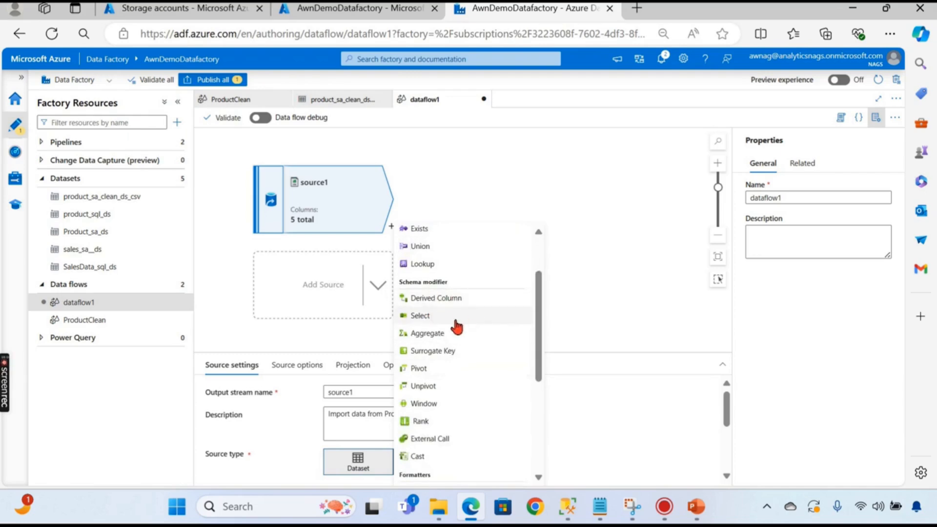
scroll(478, 368, down, 2)
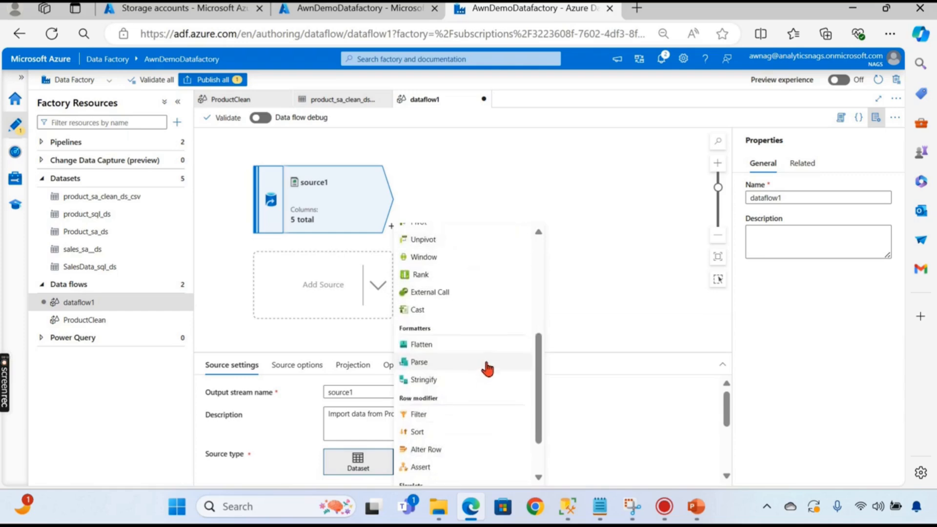
scroll(450, 353, down, 1)
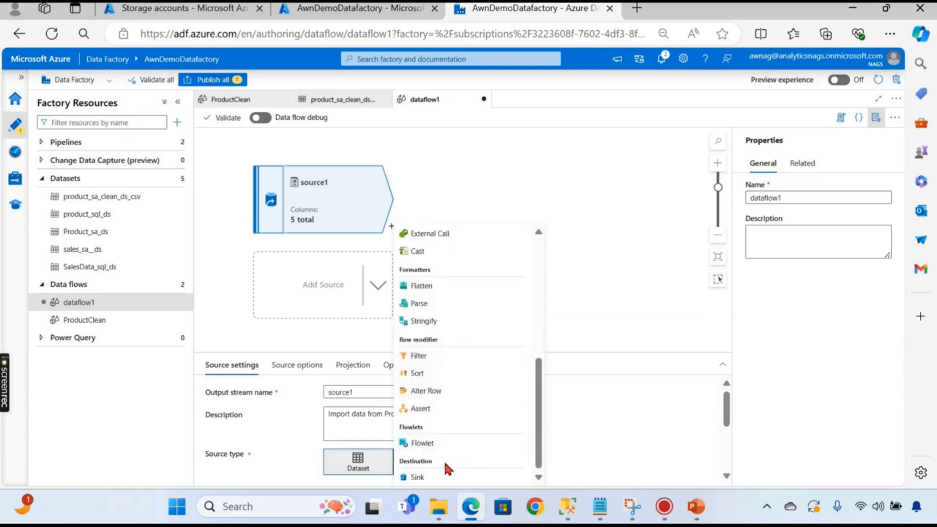
scroll(465, 362, up, 3)
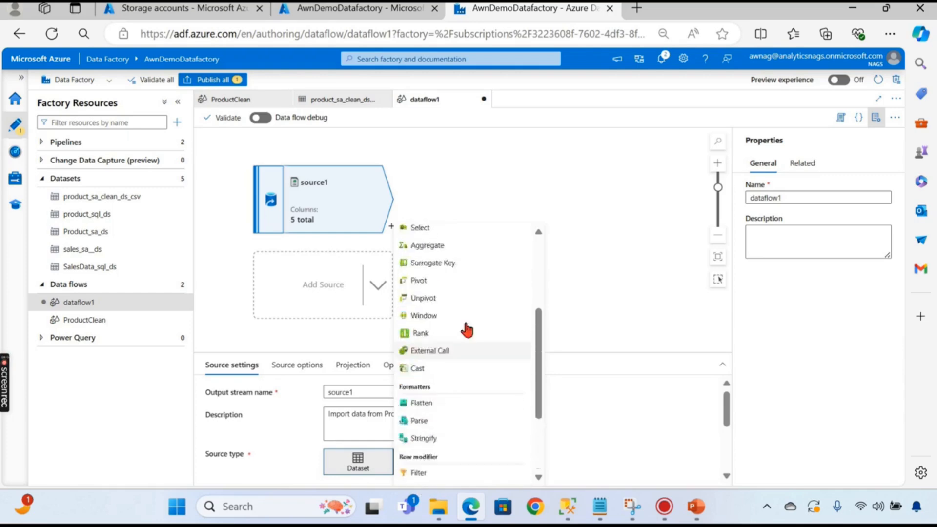
scroll(473, 341, down, 3)
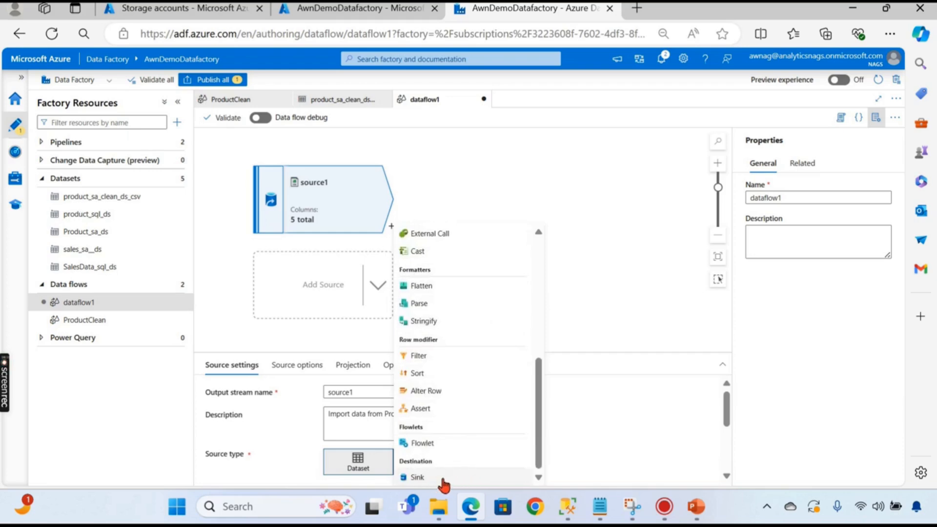
scroll(443, 400, up, 3)
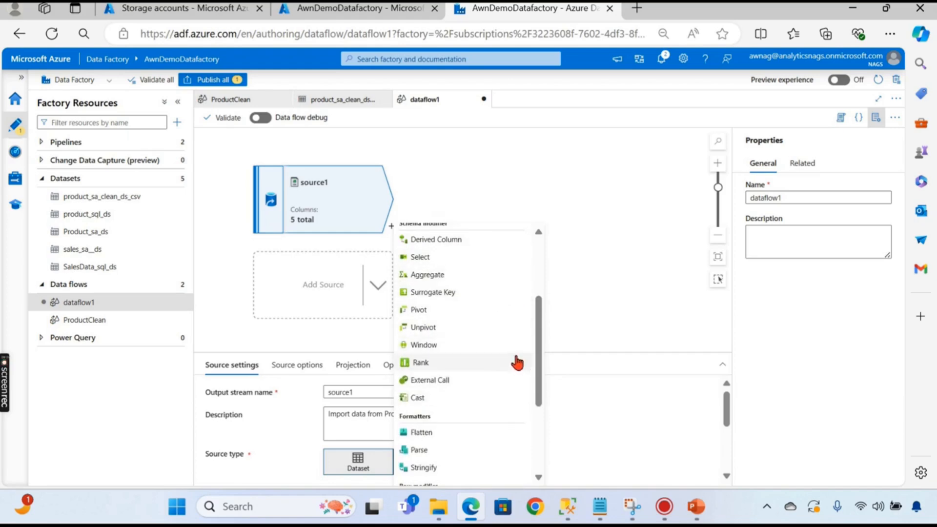
scroll(504, 398, down, 3)
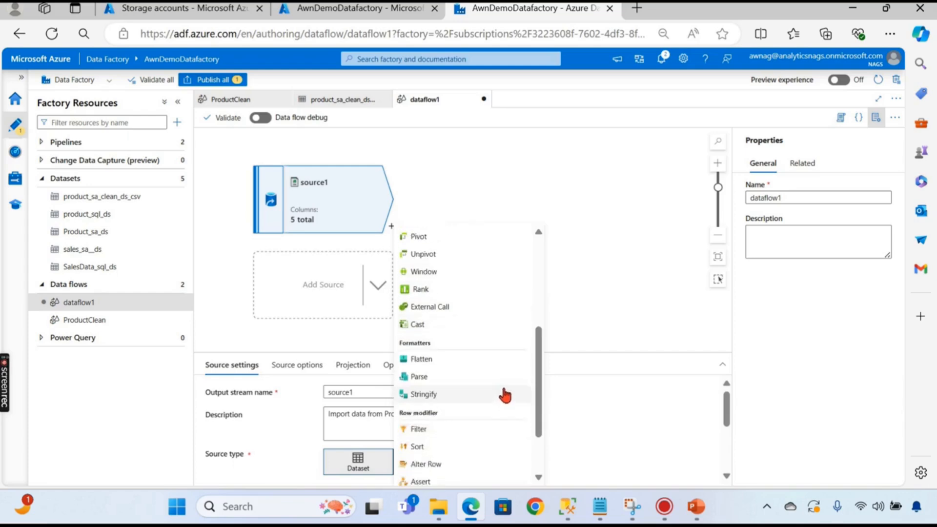
scroll(485, 385, down, 2)
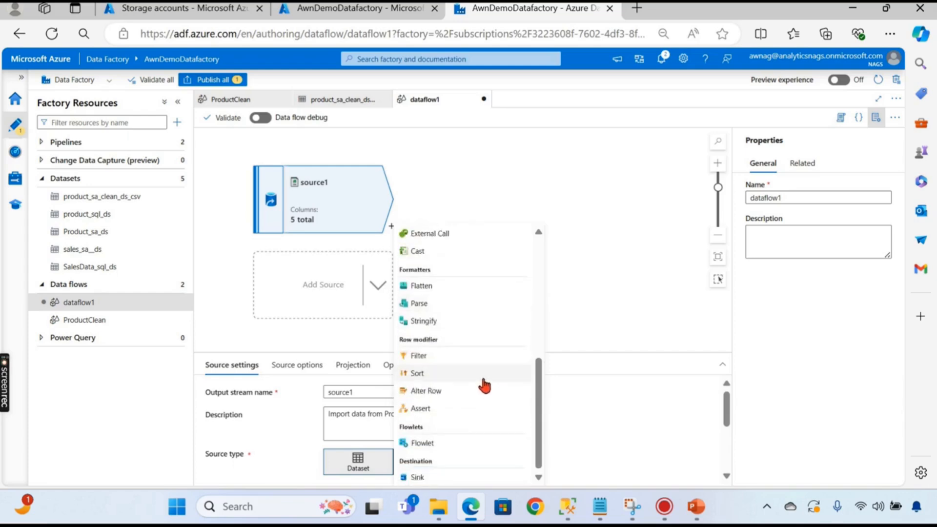
scroll(465, 347, up, 5)
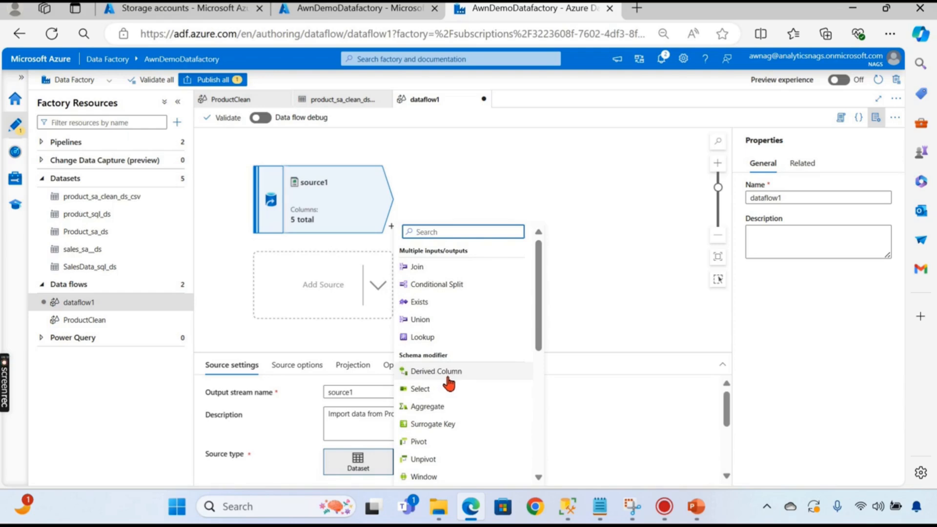
- Add derivedColumn1 after source1 with a new column named Category New
click(446, 373)
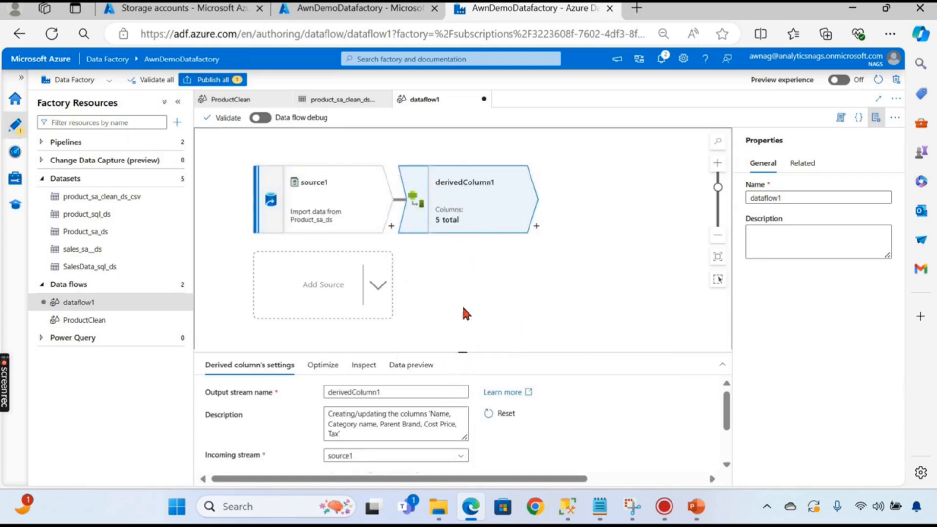
mouse_move(467, 354)
mouse_down()
mouse_move(454, 233)
mouse_move(459, 254)
mouse_up()
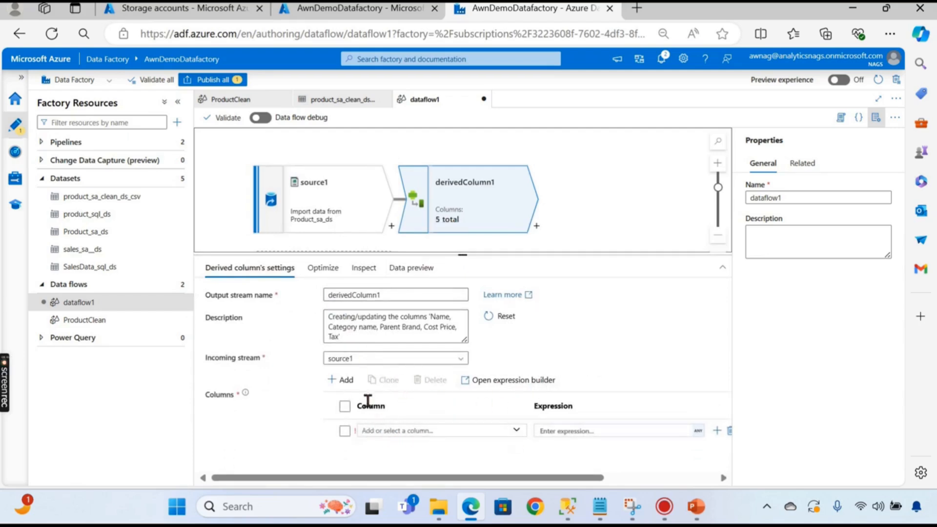
click(340, 383)
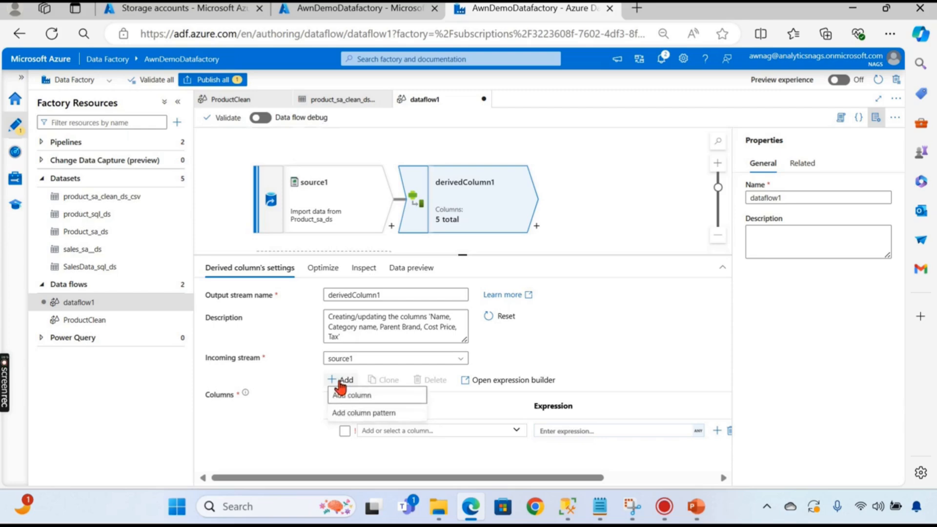
click(438, 433)
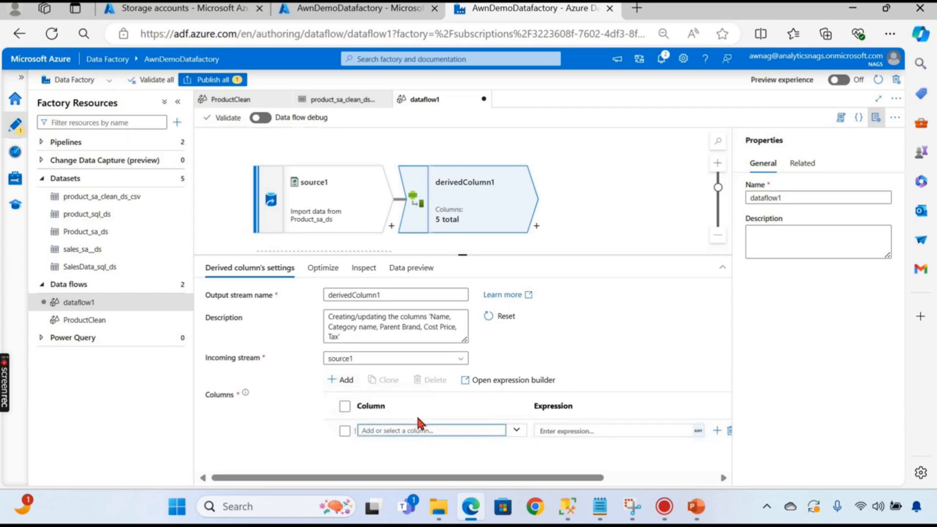
text(Category New)
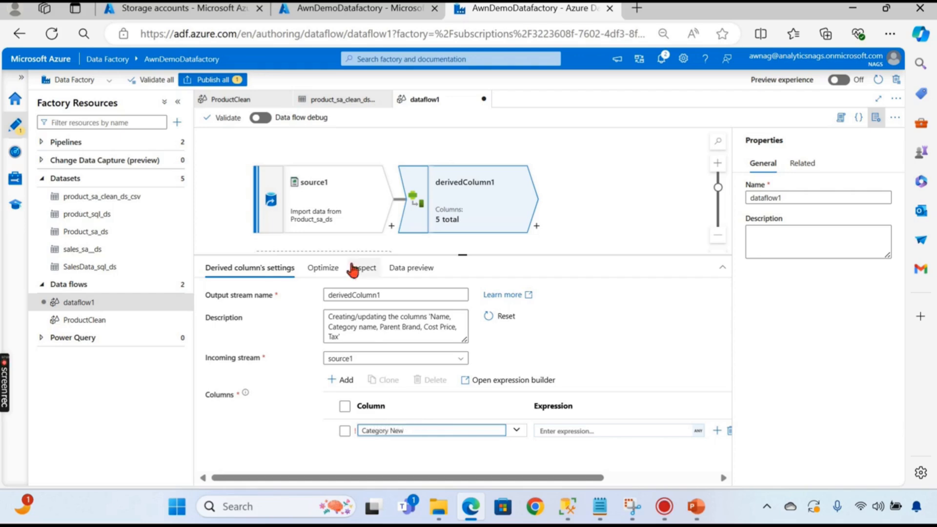
click(611, 430)
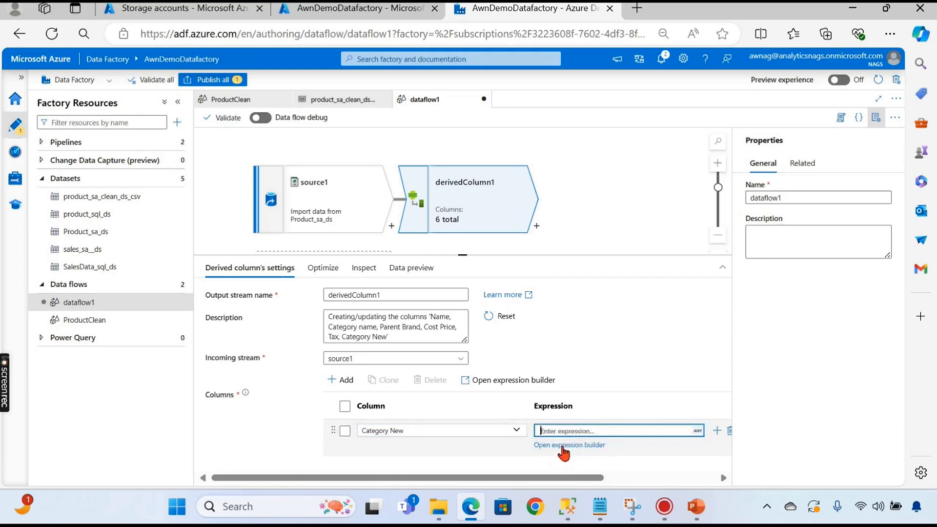
click(591, 445)
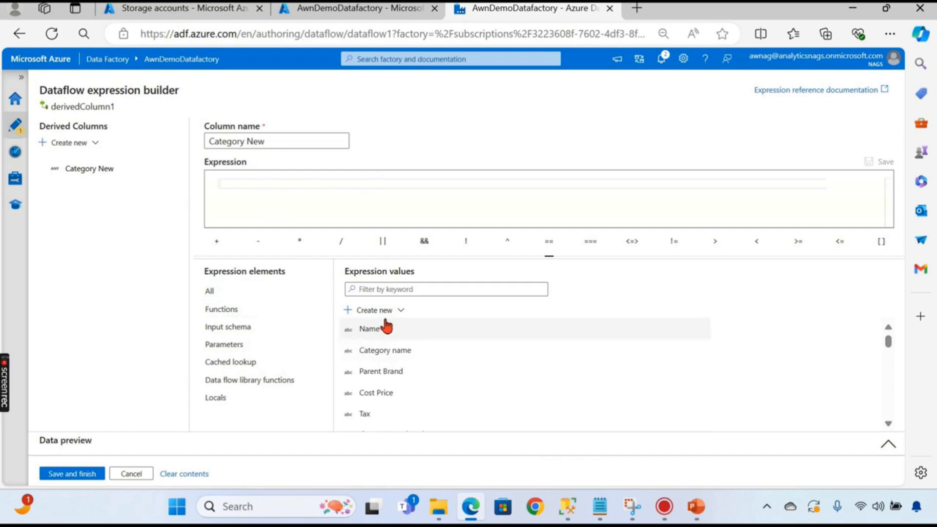
- Set Category New's expression to {Category name} + " - " + {Parent Brand} and save it
scroll(394, 374, down, 2)
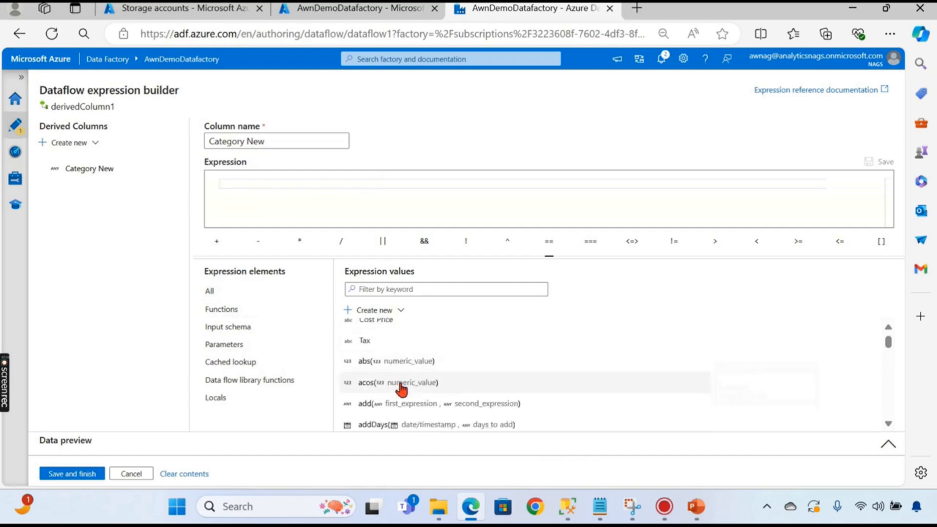
scroll(400, 359, up, 2)
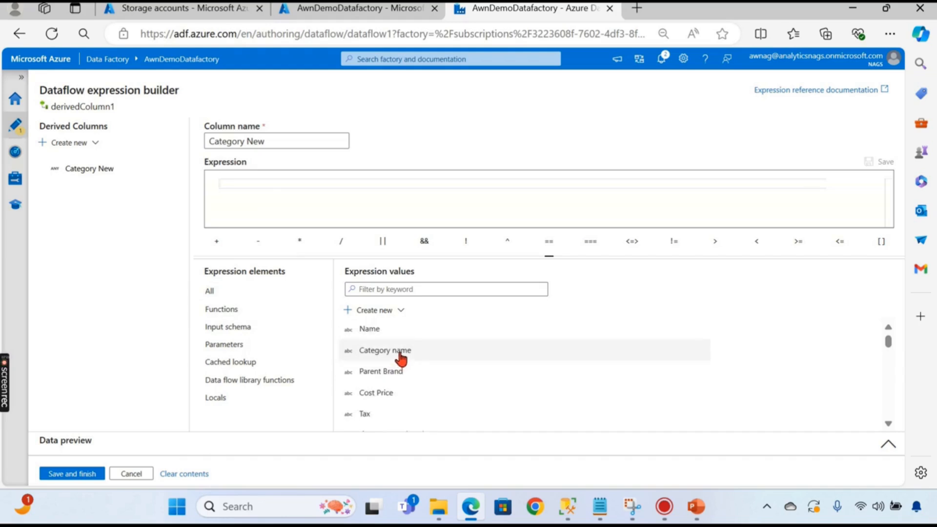
click(402, 356)
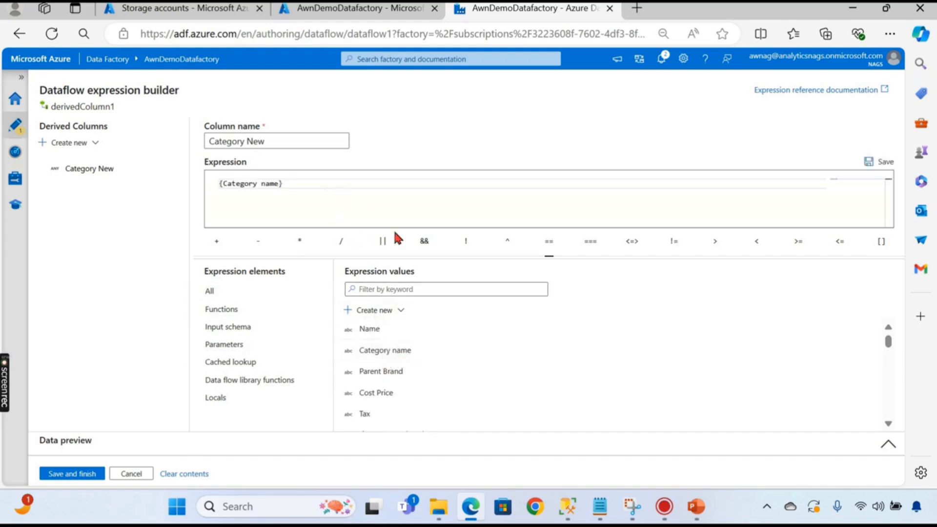
click(217, 244)
click(399, 377)
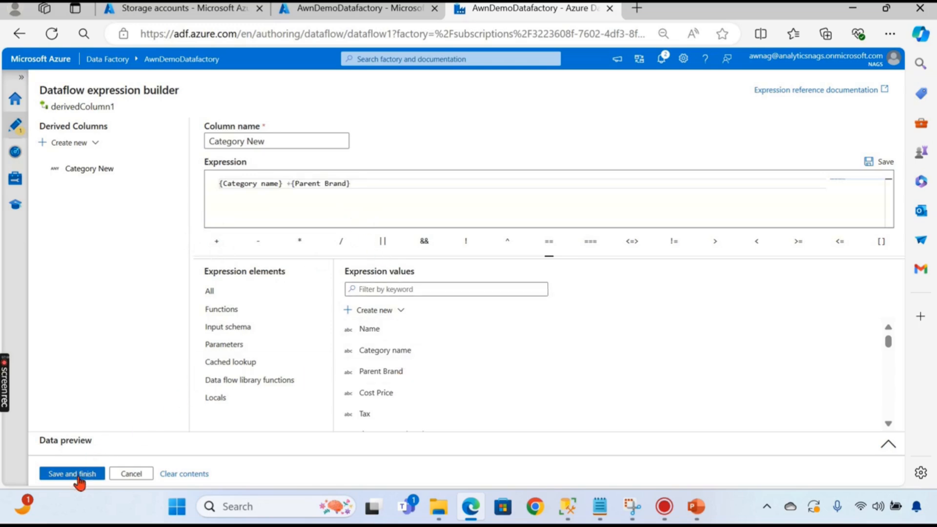
click(294, 184)
text(+)
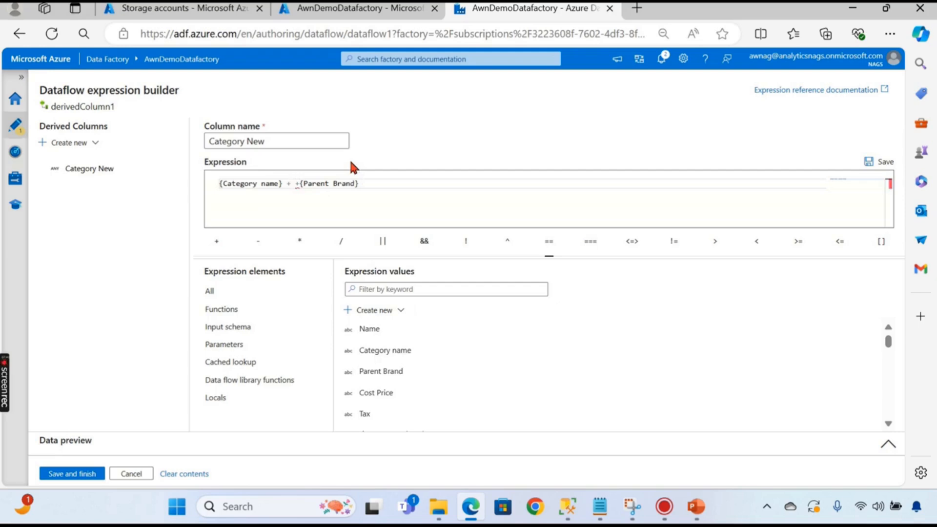
key(Left)
key(Left)
text(")
click(295, 184)
text(-)
click(295, 183)
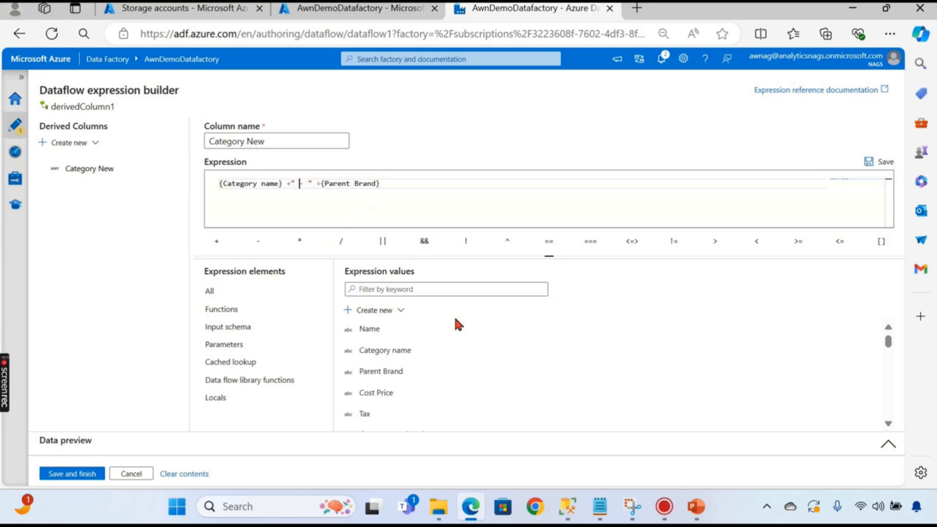
click(94, 474)
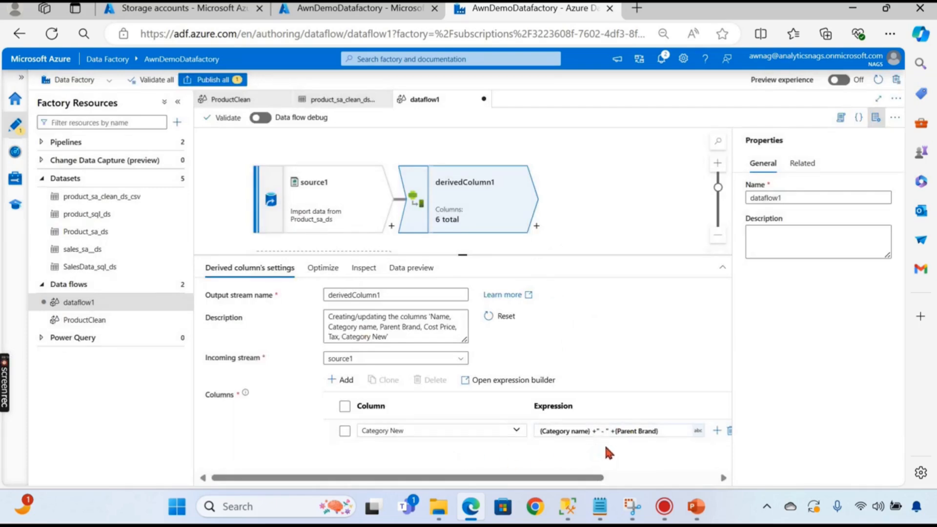
- Check derivedColumn1's Optimize, Inspect and Data preview tabs showing 6 output columns, then return to the canvas
click(325, 271)
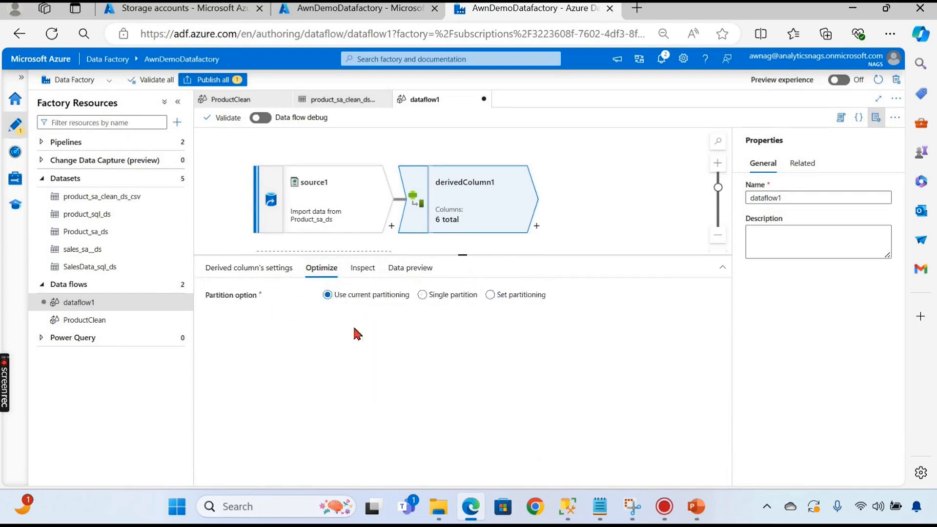
click(367, 269)
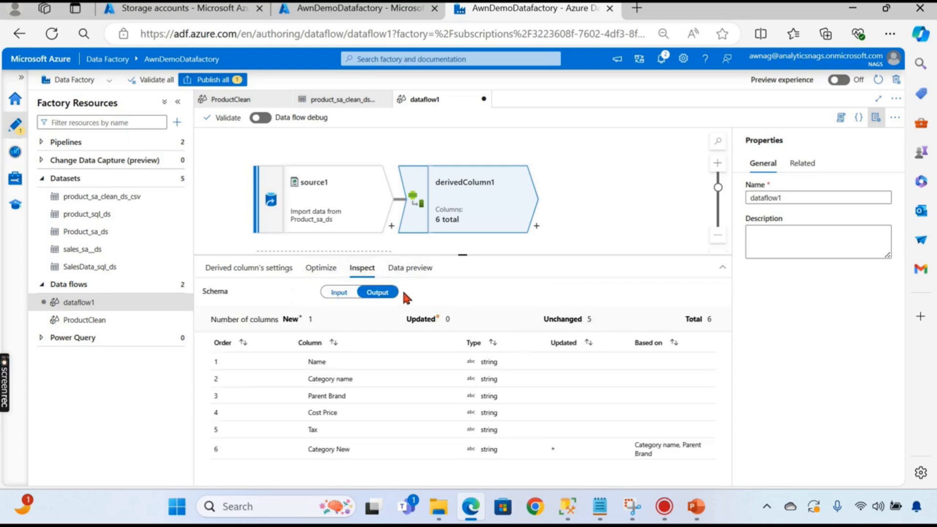
click(412, 270)
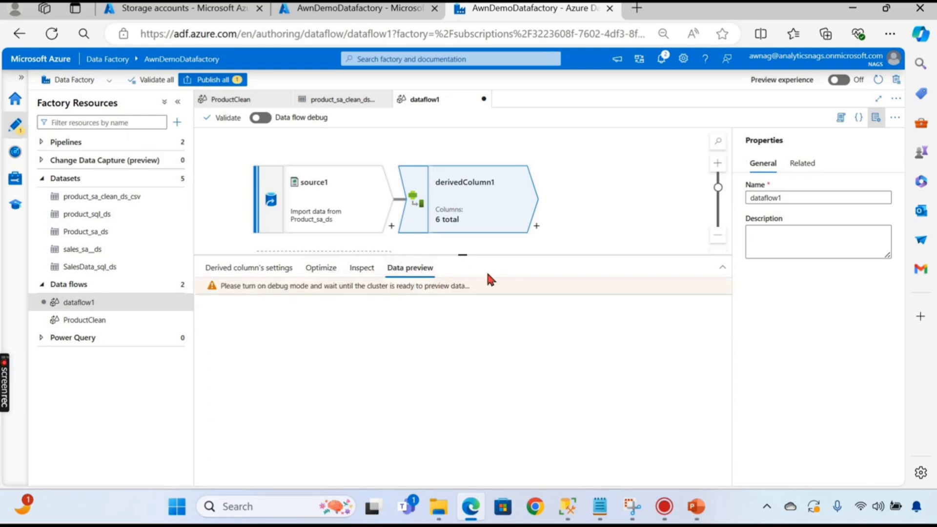
click(257, 269)
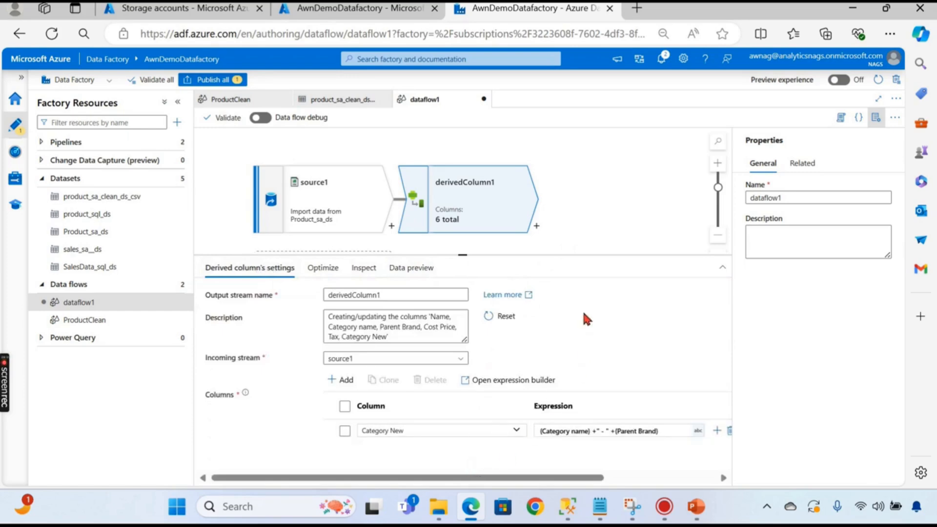
drag(463, 254, 469, 318)
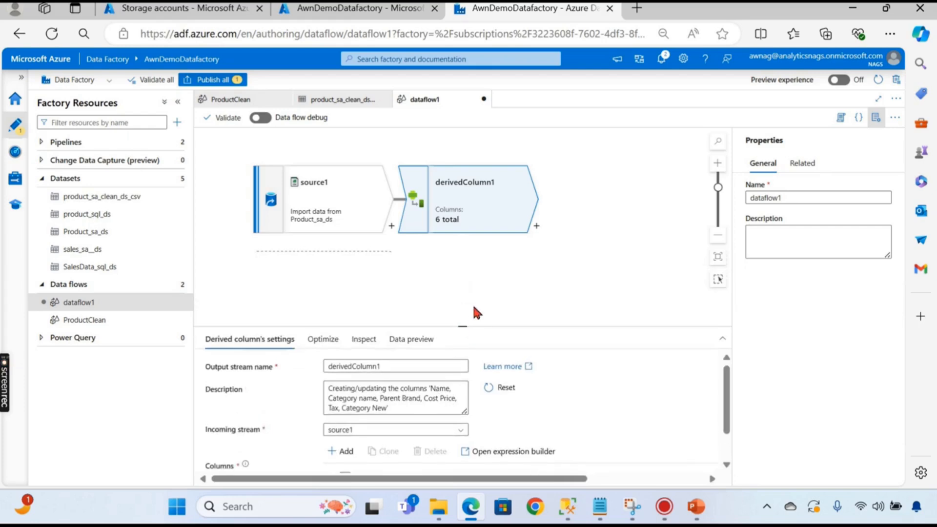
click(486, 282)
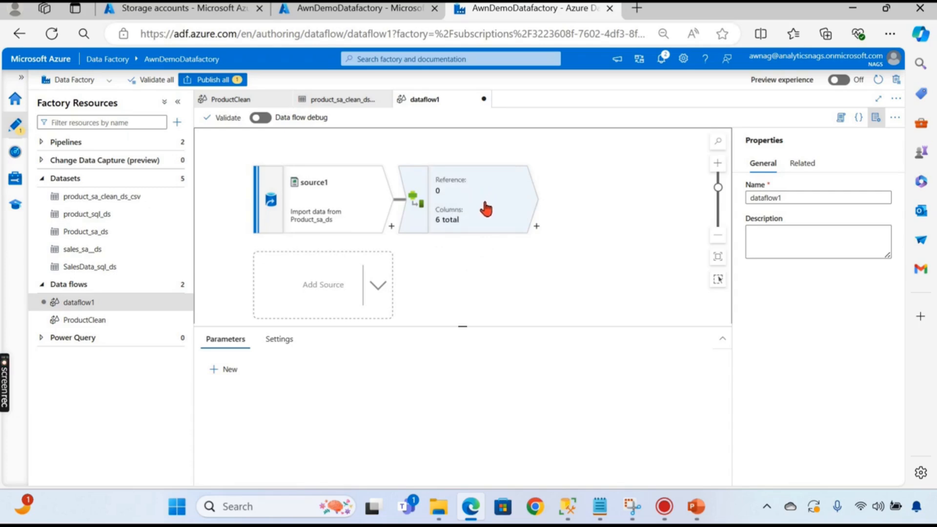
- Add select1 after derivedColumn1, removing Tax, Category name and Parent Brand to keep Name, Category New, Cost Price
click(536, 226)
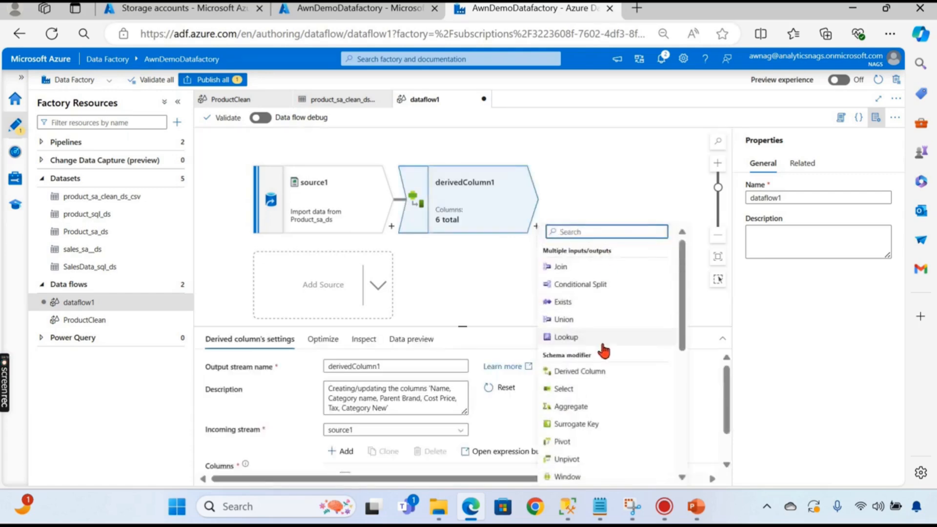
click(572, 390)
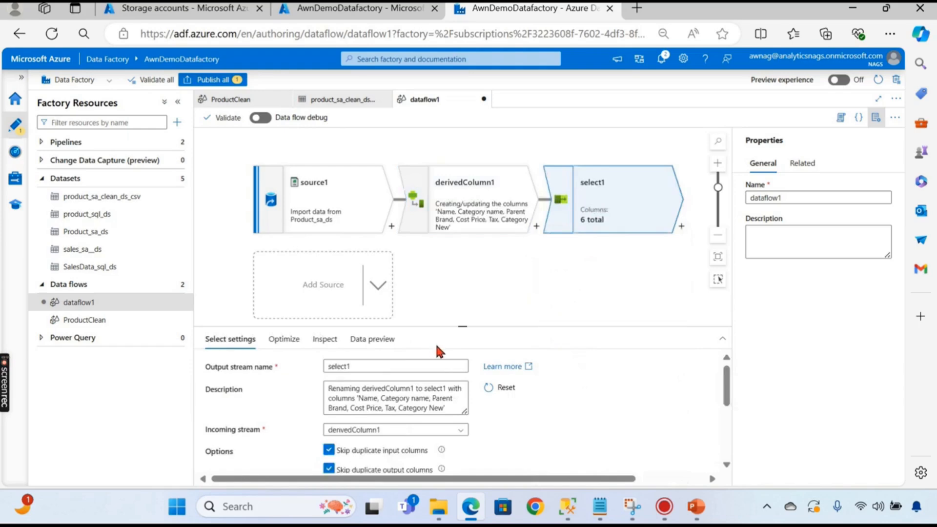
drag(477, 328, 477, 202)
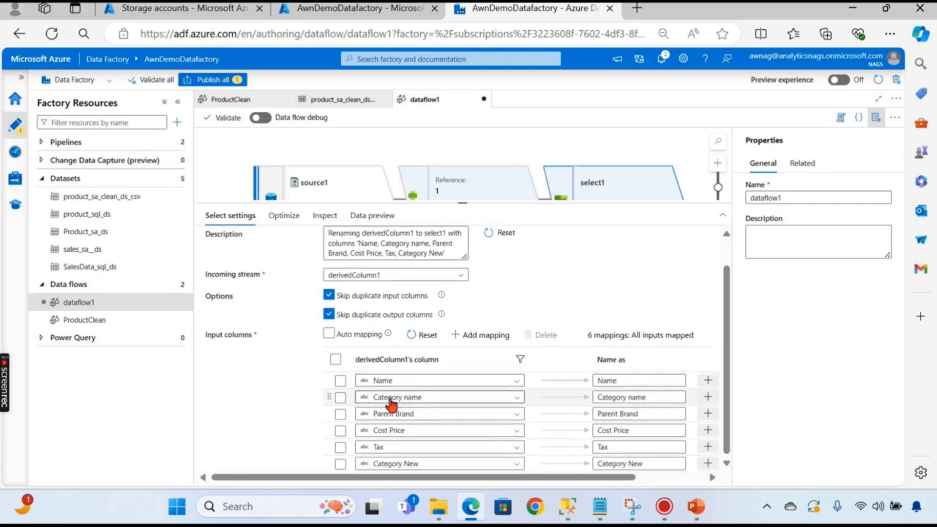
click(340, 447)
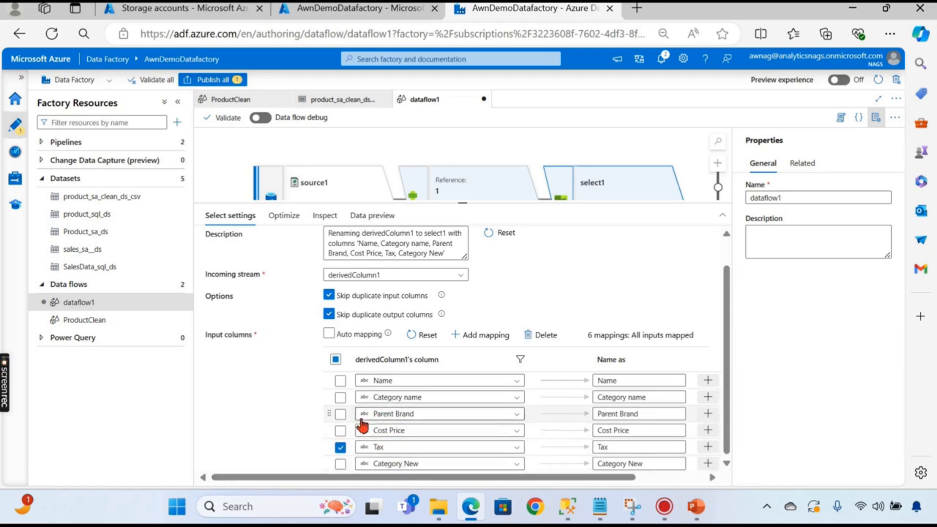
click(340, 397)
click(340, 413)
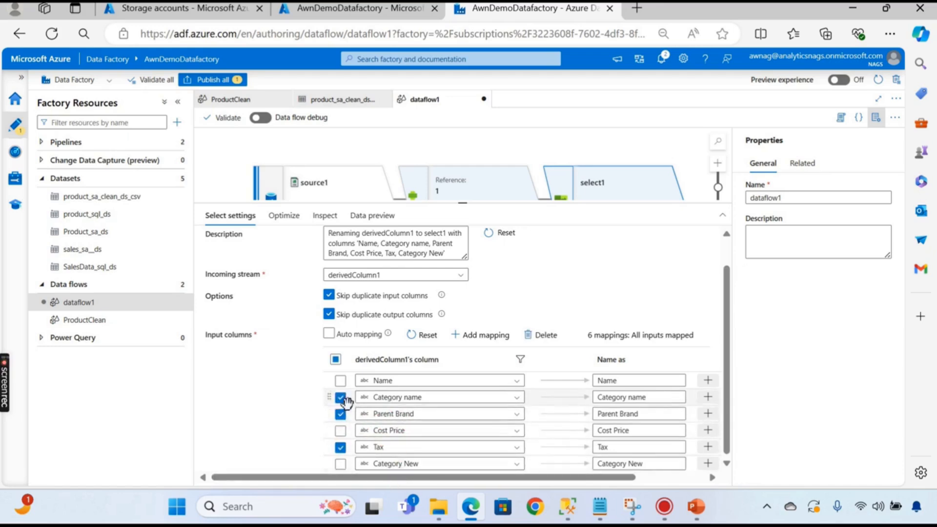
click(538, 335)
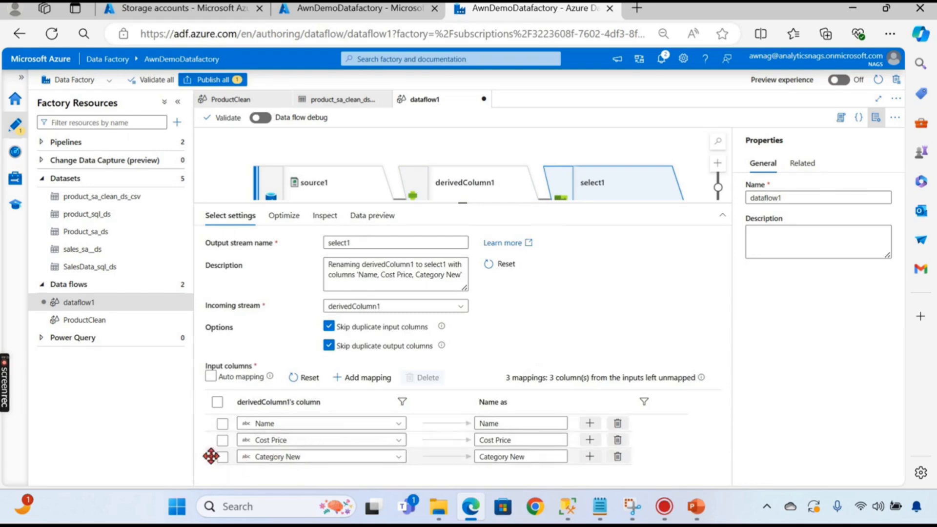
drag(209, 453, 215, 440)
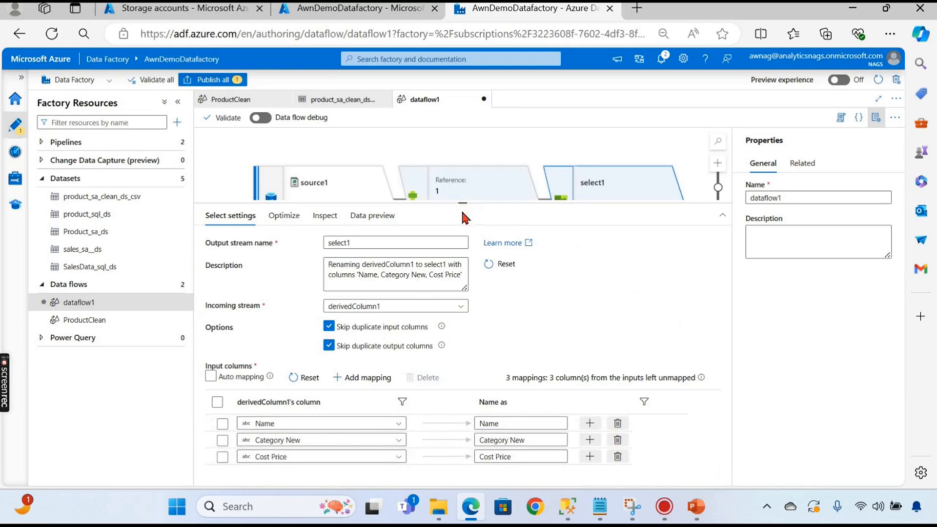
drag(461, 208, 456, 341)
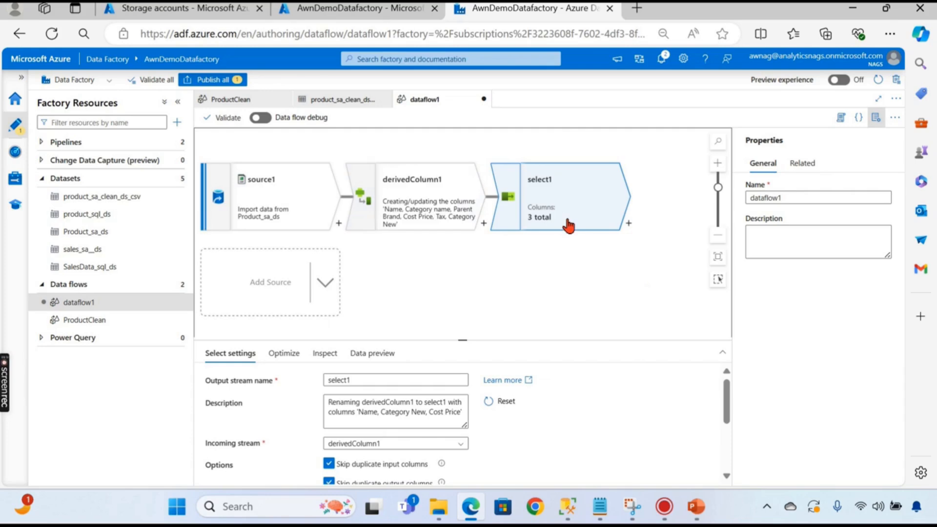
- Add sink1 after select1 and open its product_sa_clean_ds_csv dataset targeting processed/product
click(628, 224)
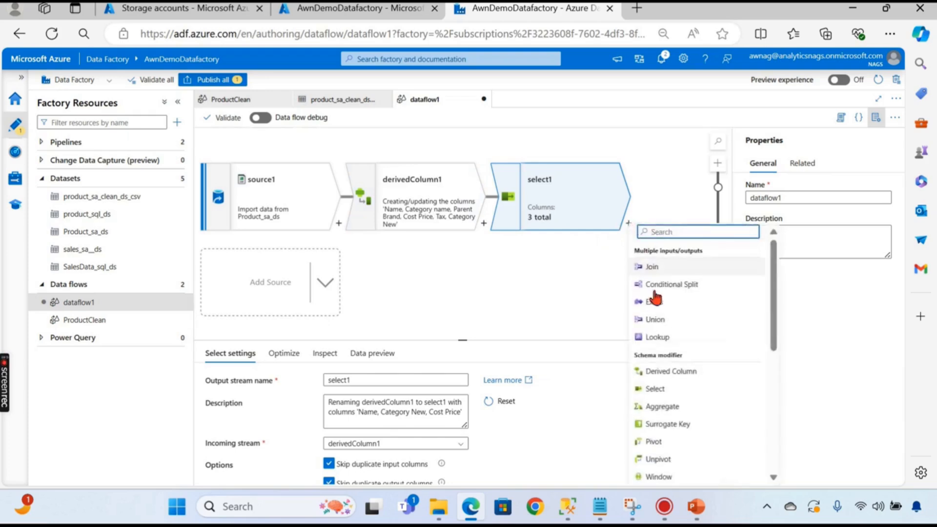
scroll(675, 380, down, 8)
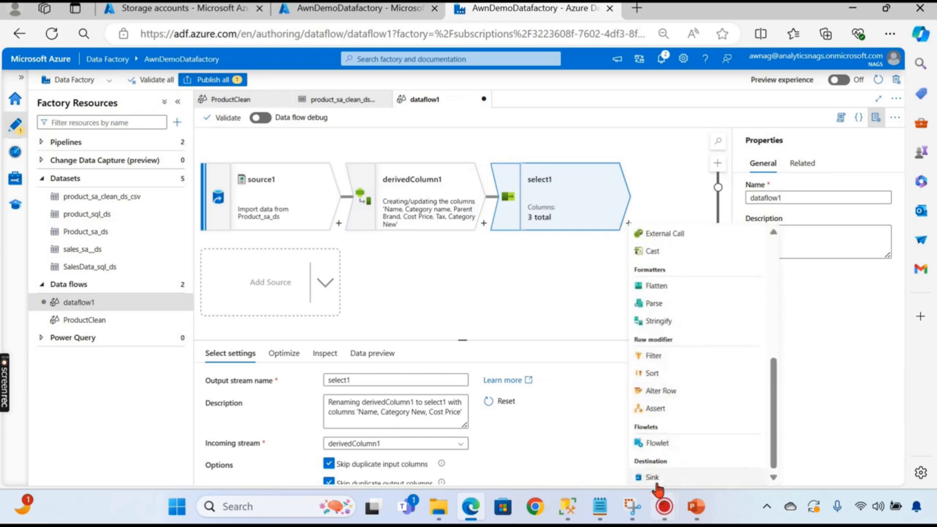
click(654, 478)
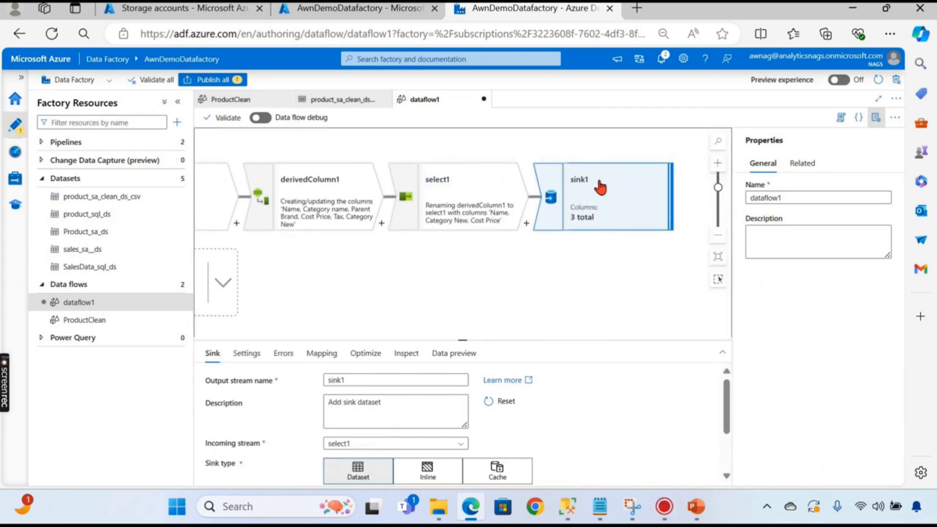
drag(465, 340, 476, 247)
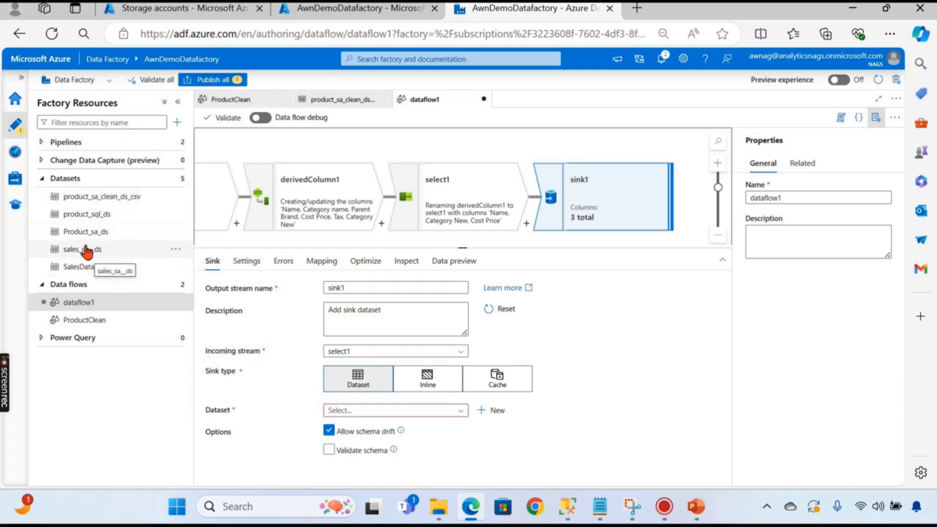
click(137, 200)
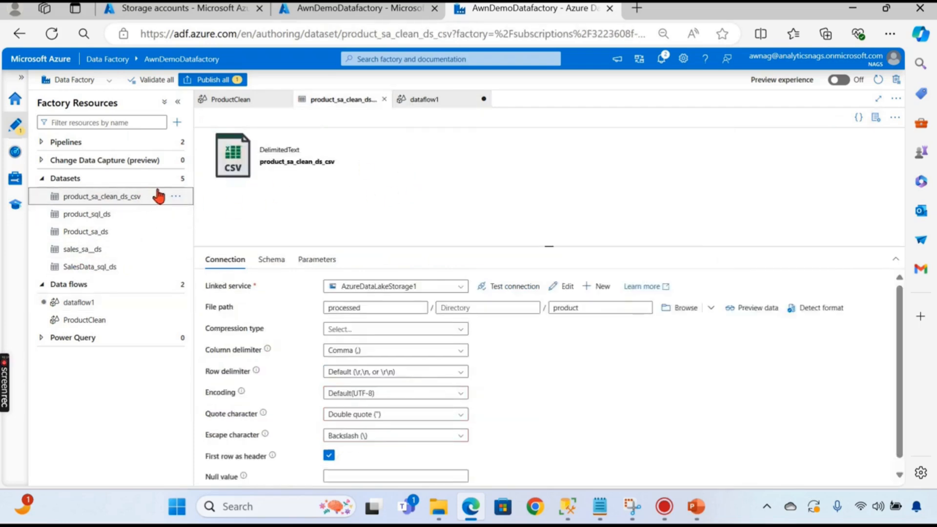
- Start a new Azure Data Lake Storage Gen2 dataset in DelimitedText format
click(176, 178)
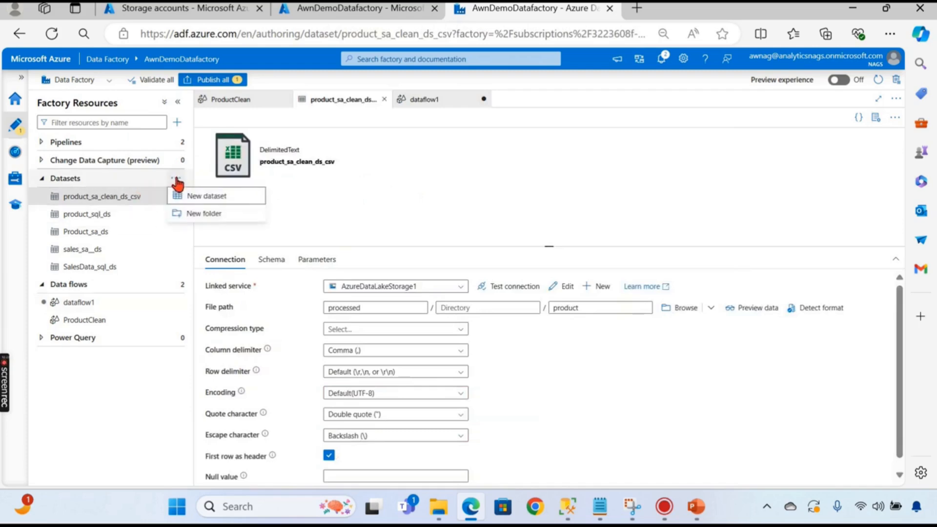
click(202, 196)
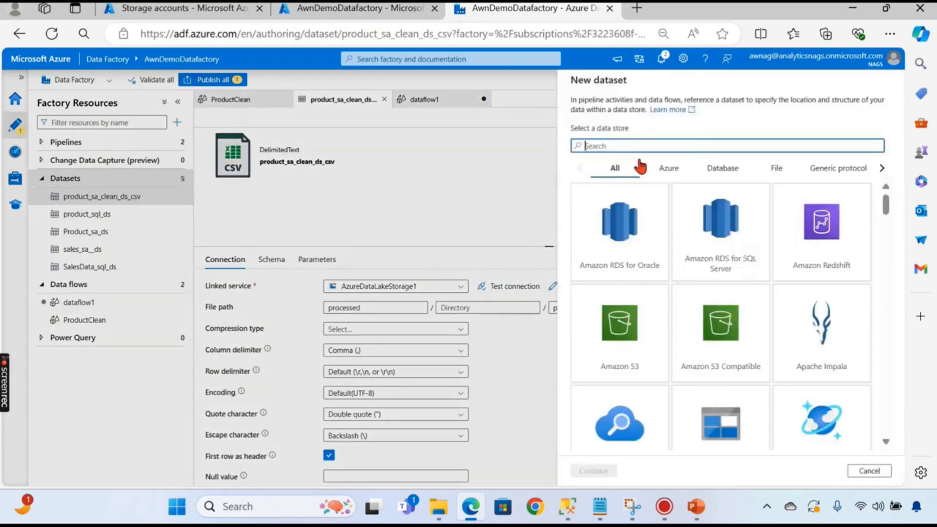
text(S)
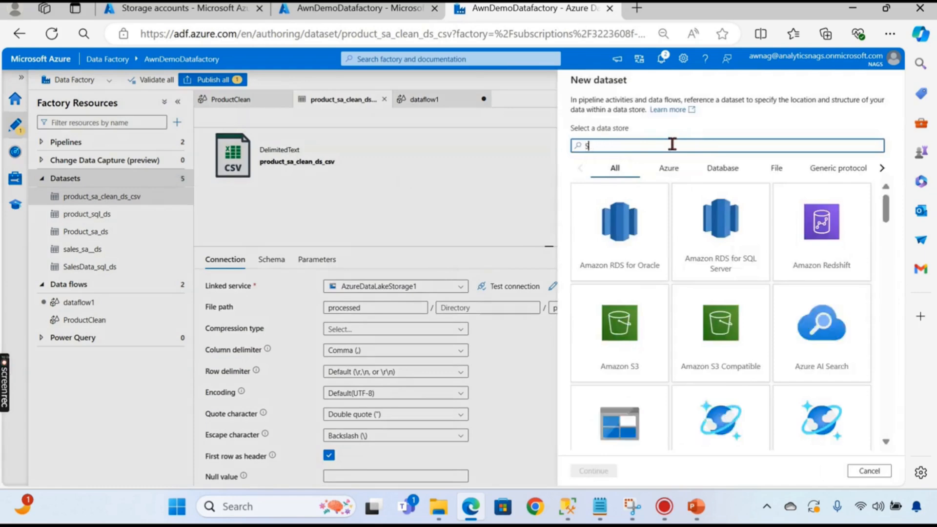
text(torage)
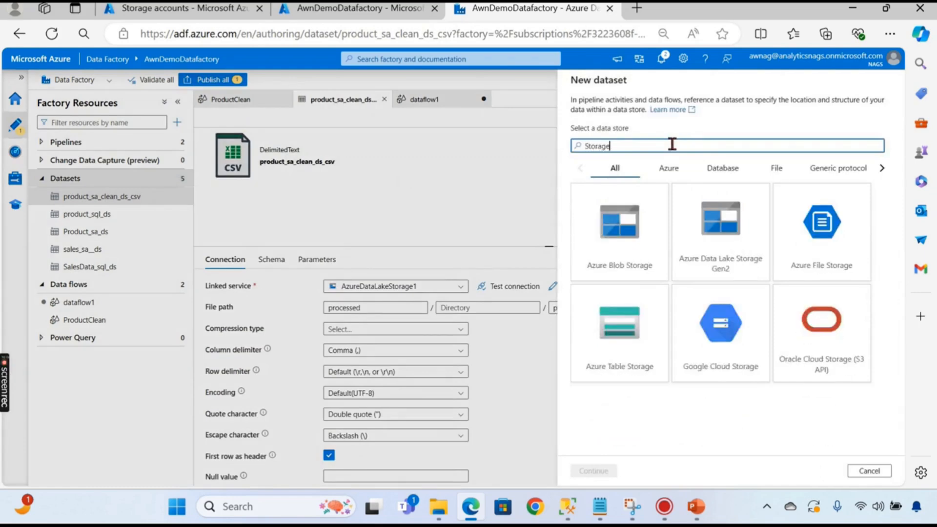
click(736, 236)
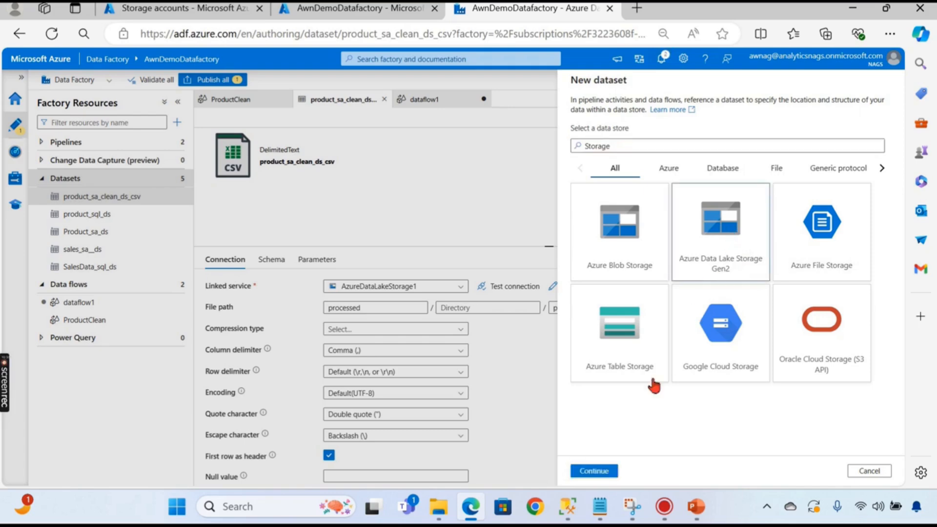
click(594, 471)
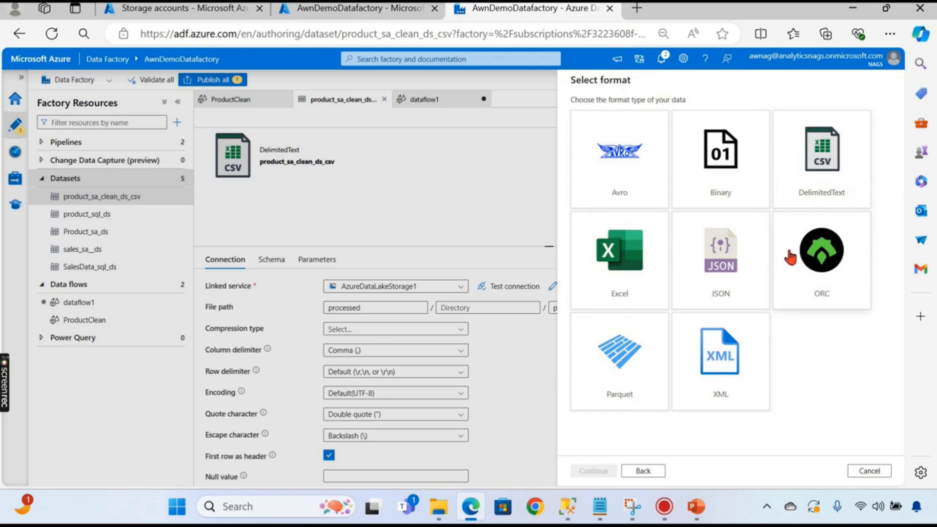
click(824, 164)
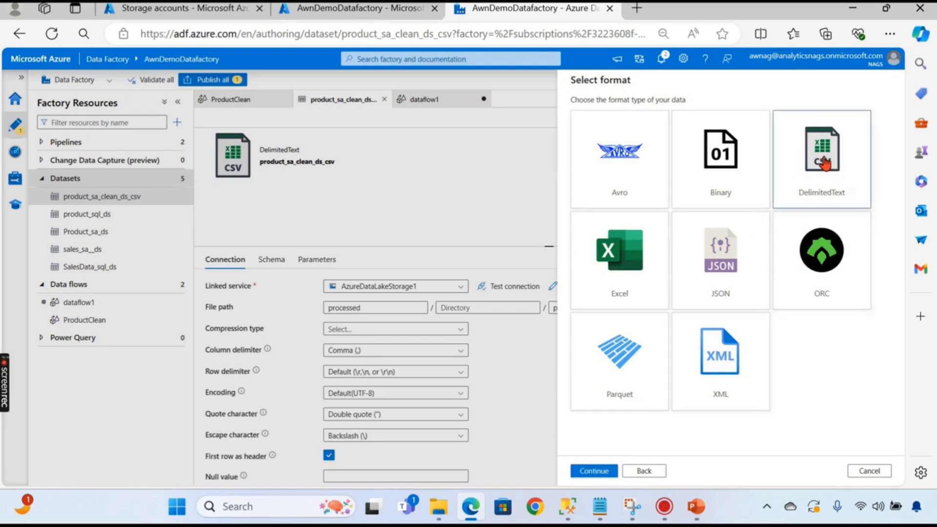
click(598, 471)
- Set the linked service to AzureDataLakeStorage1 and the file path to the processed container
click(675, 149)
click(624, 199)
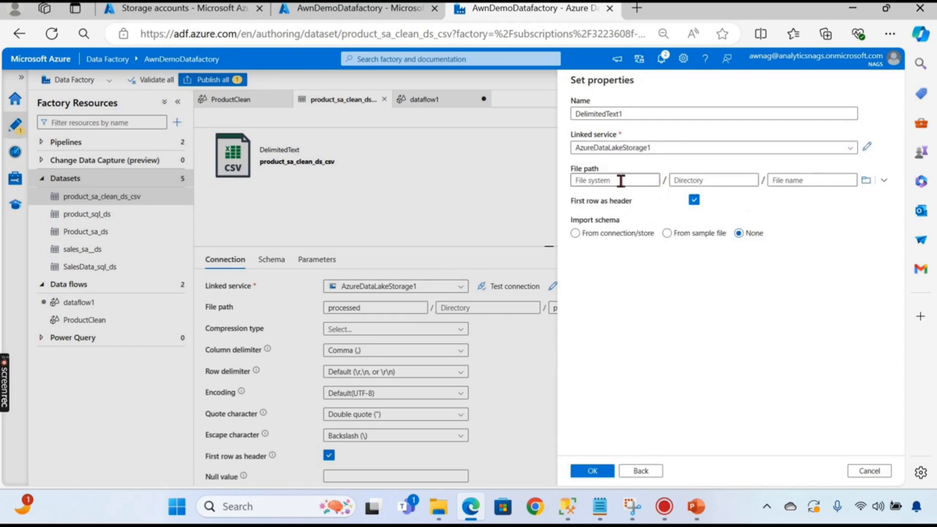
click(866, 180)
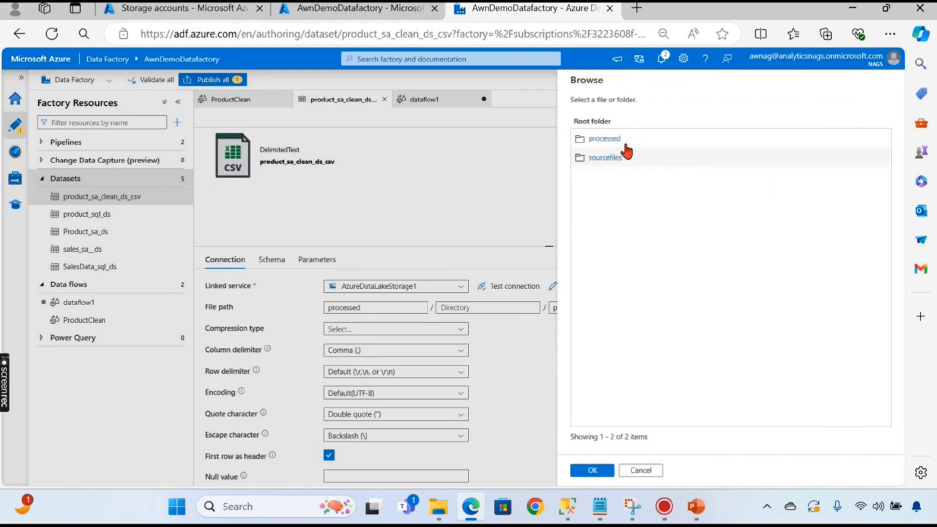
click(607, 139)
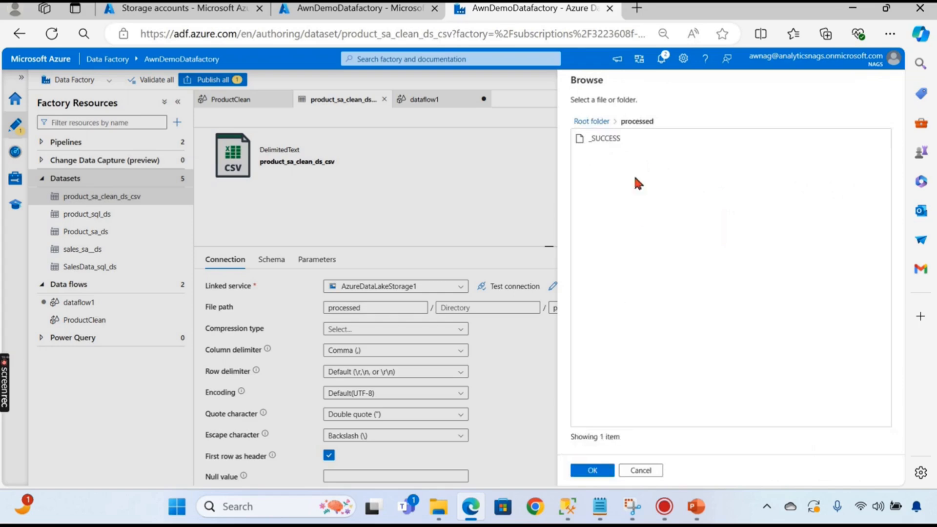
click(592, 470)
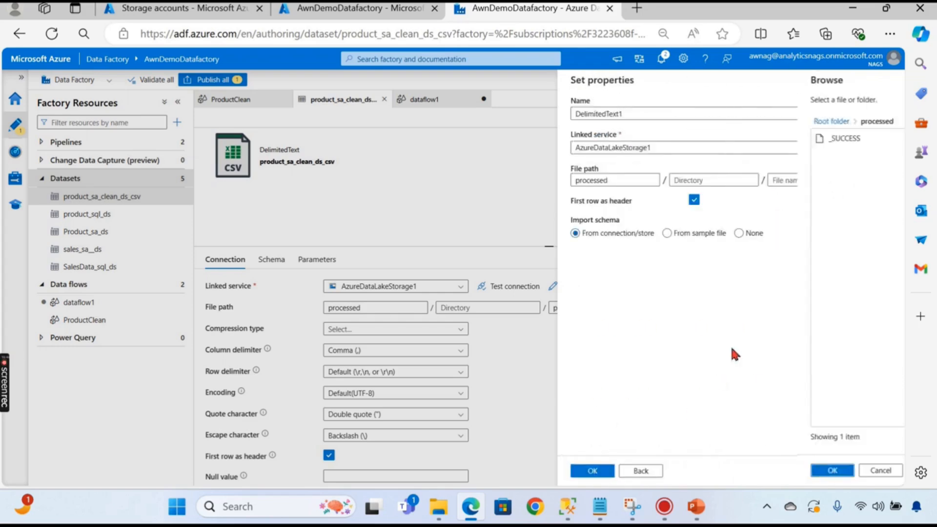
- Create the dataset without a file name, clearing Product_clean after the first attempt fails
click(780, 180)
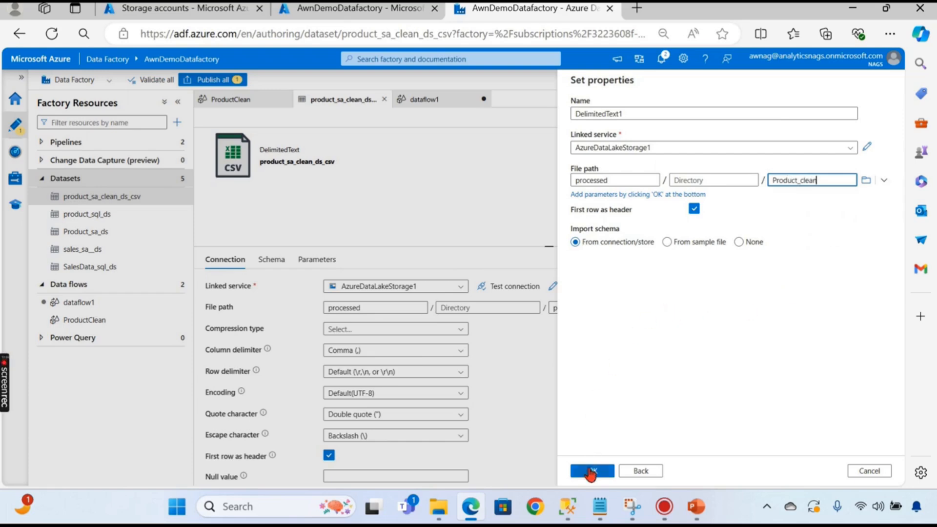
click(591, 471)
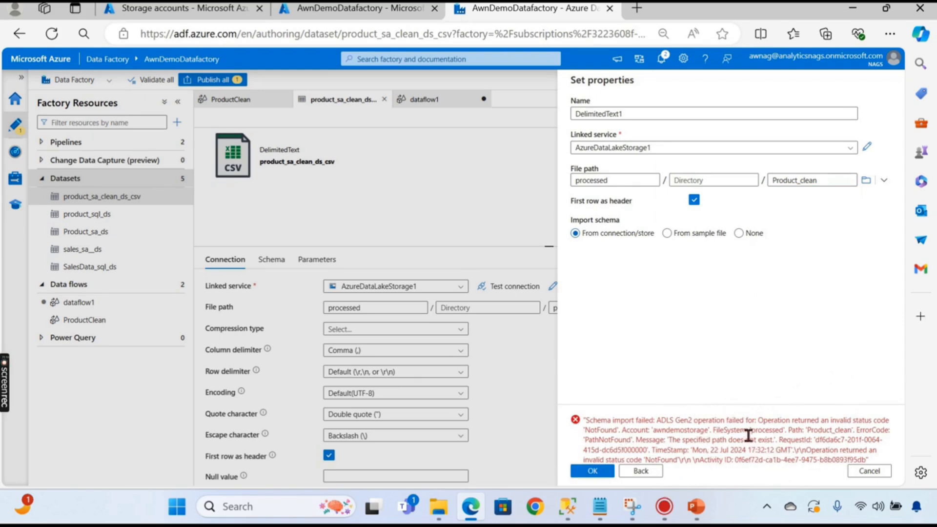
click(601, 472)
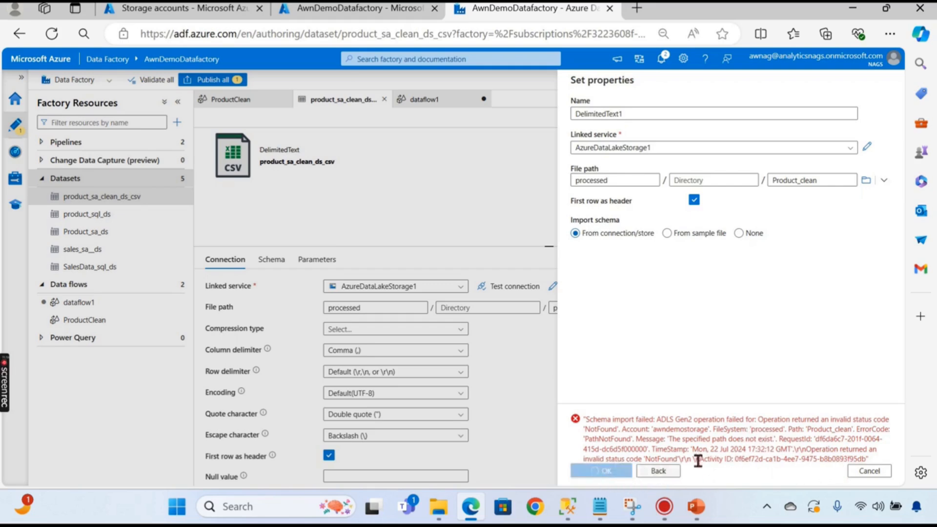
double_click(807, 180)
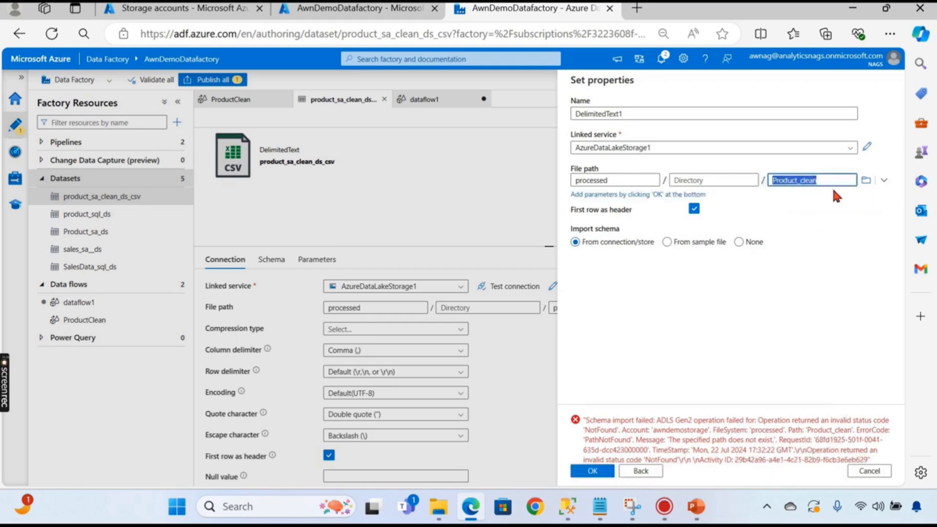
key(BackSpace)
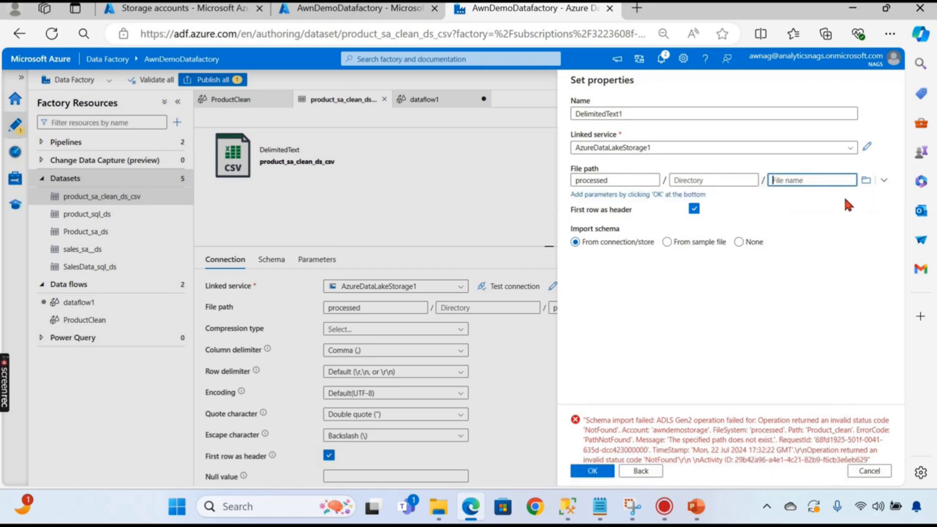
click(600, 472)
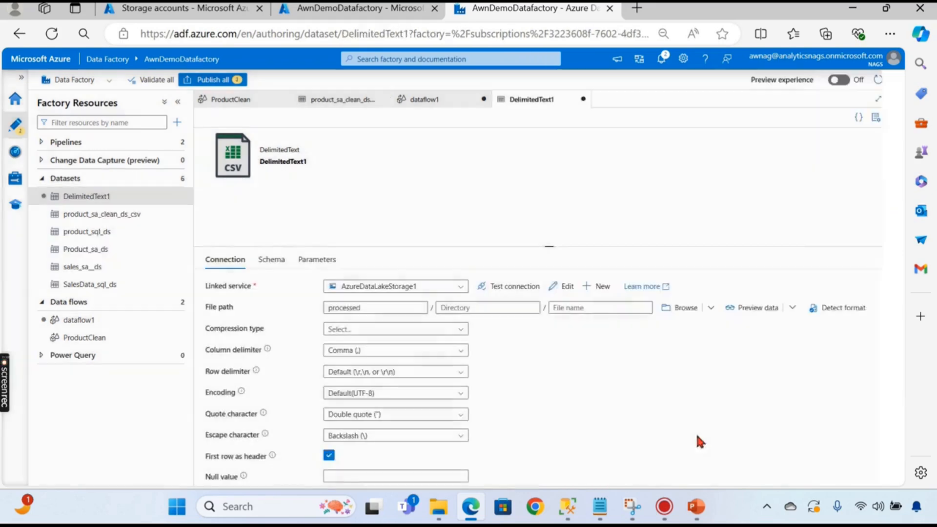
- Set the file name to product_clean and rename the dataset Product_sa_Clean2_ds
click(600, 307)
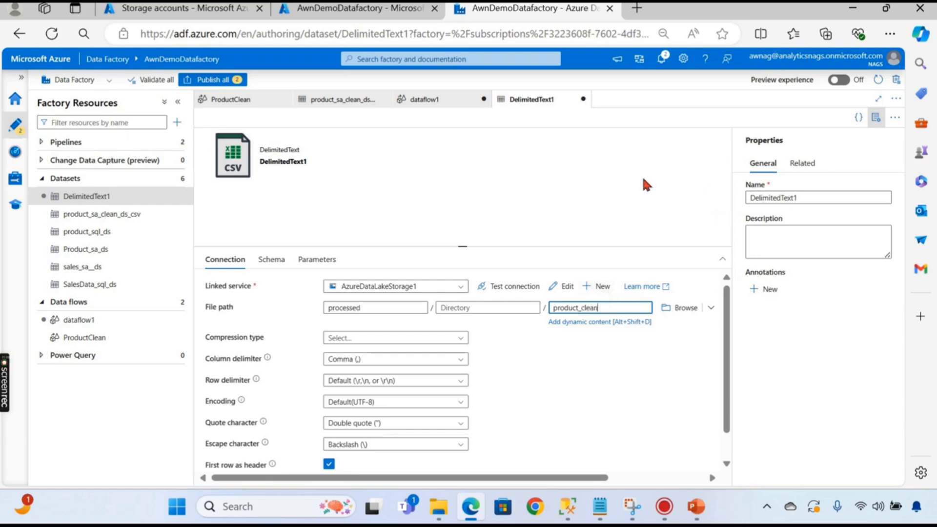
click(659, 189)
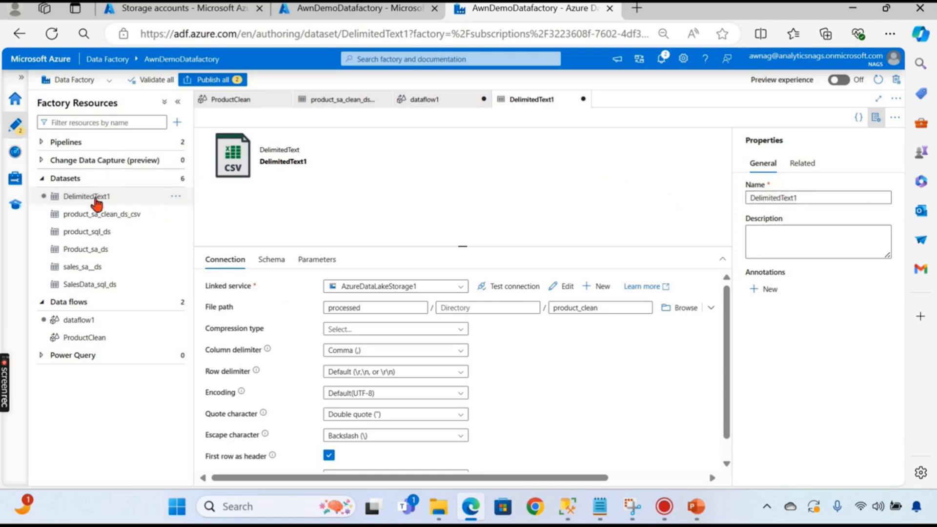
double_click(778, 198)
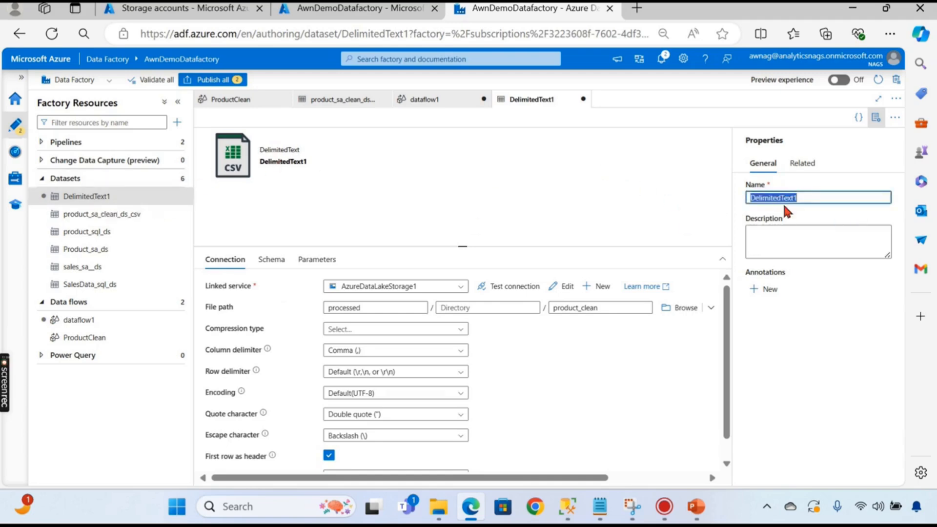
text(Product_sa_Clean2)
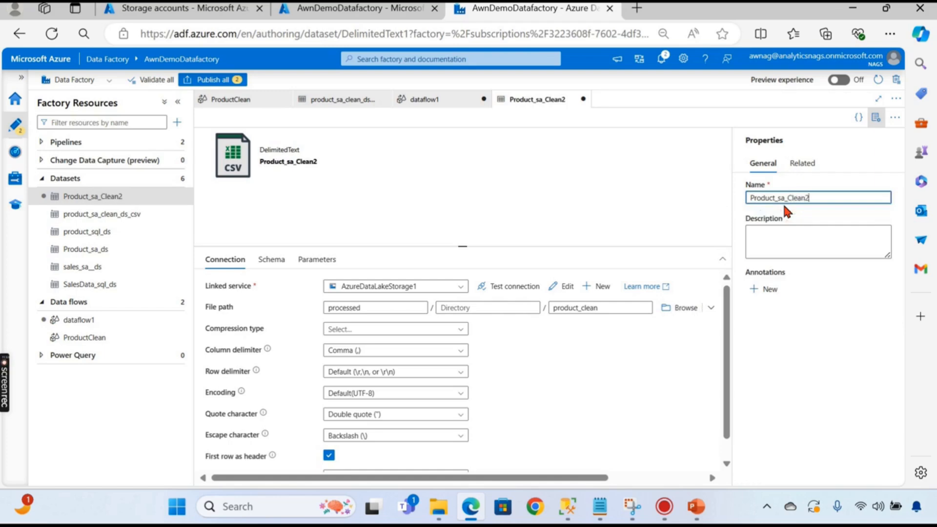
text(_ds)
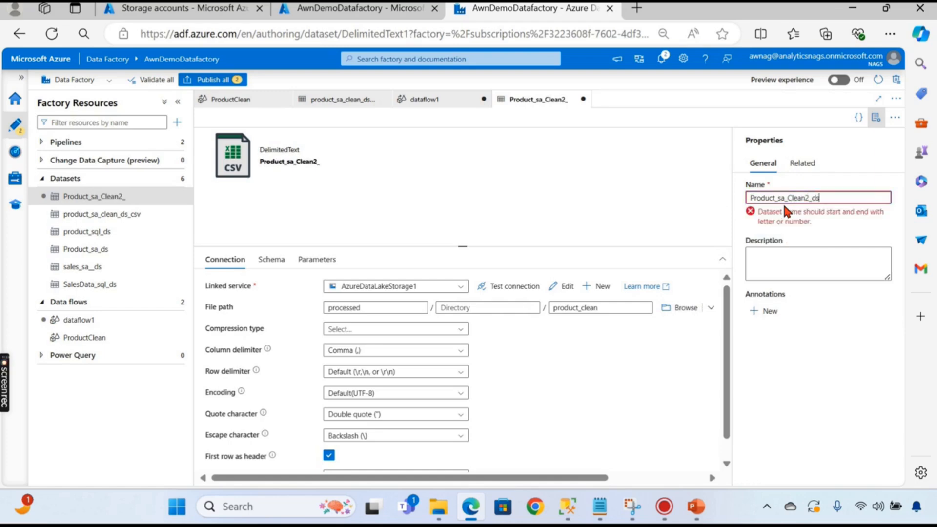
click(829, 319)
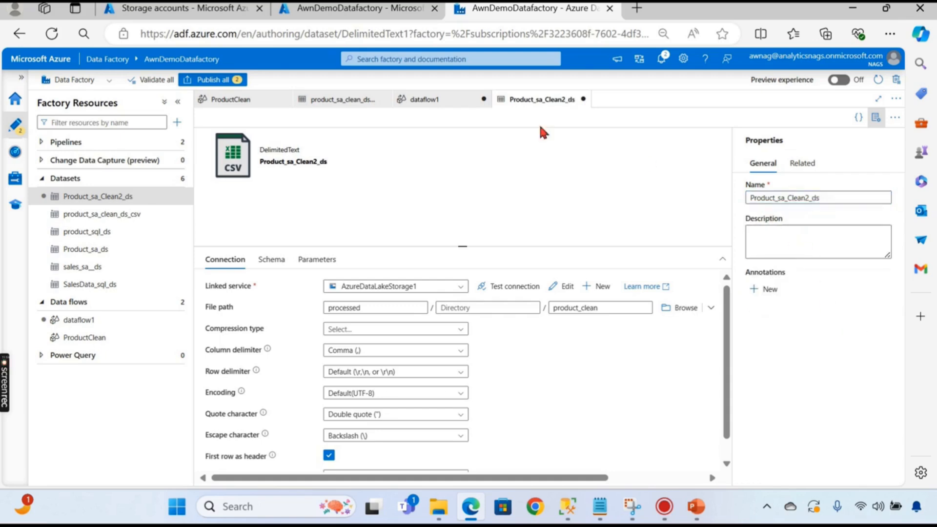
- Dismiss a publish validation, then set dataflow1's sink1 dataset to Product_sa_Clean2_ds
click(207, 80)
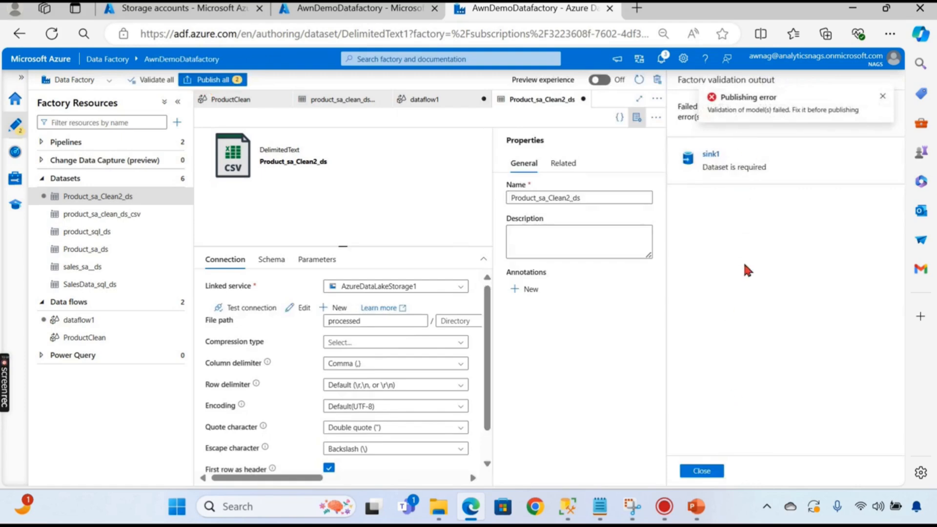
click(701, 470)
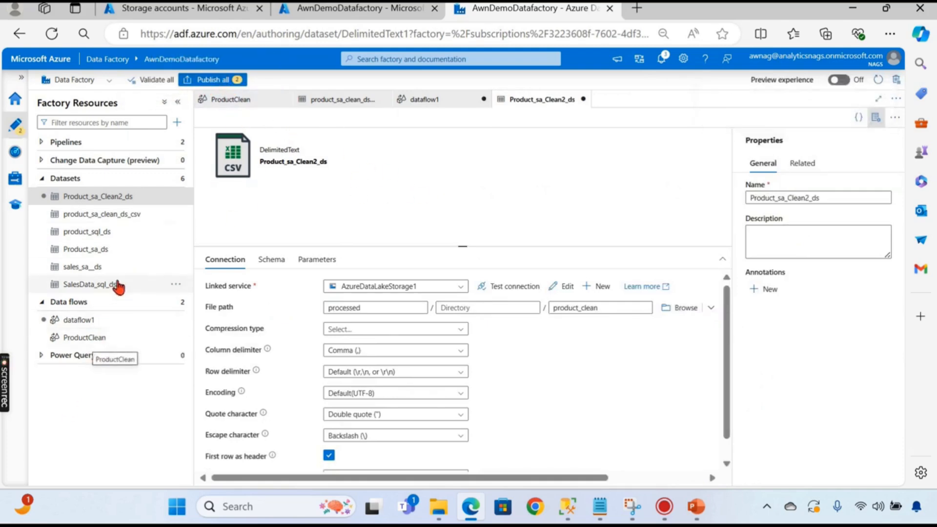
click(78, 322)
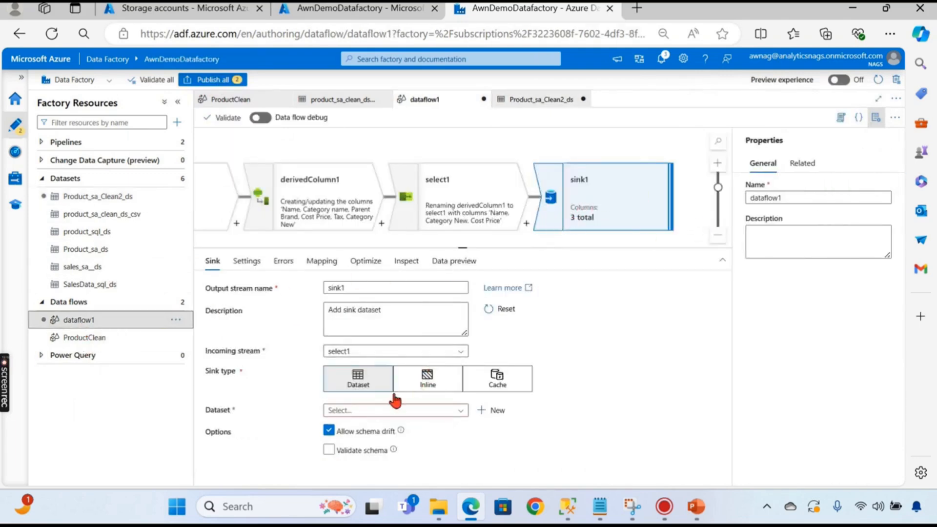
click(412, 411)
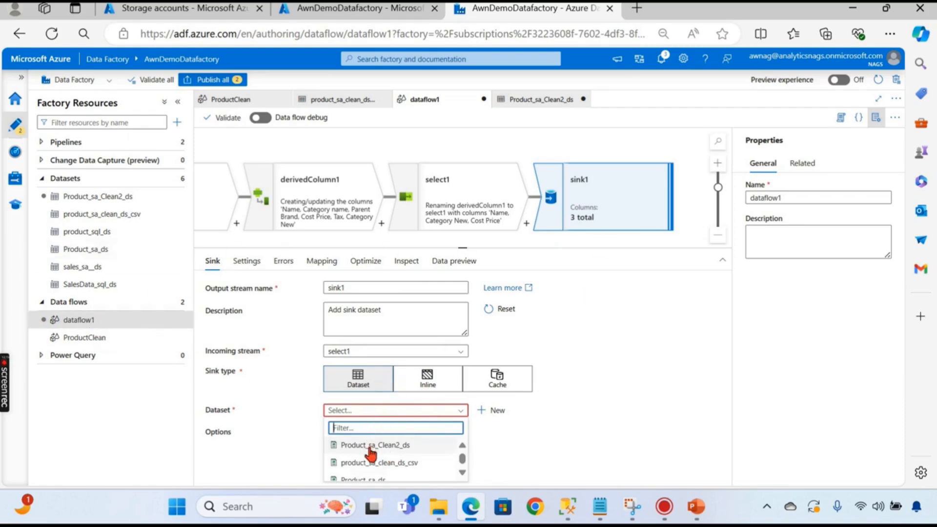
scroll(385, 443, down, 3)
scroll(410, 456, up, 3)
click(386, 445)
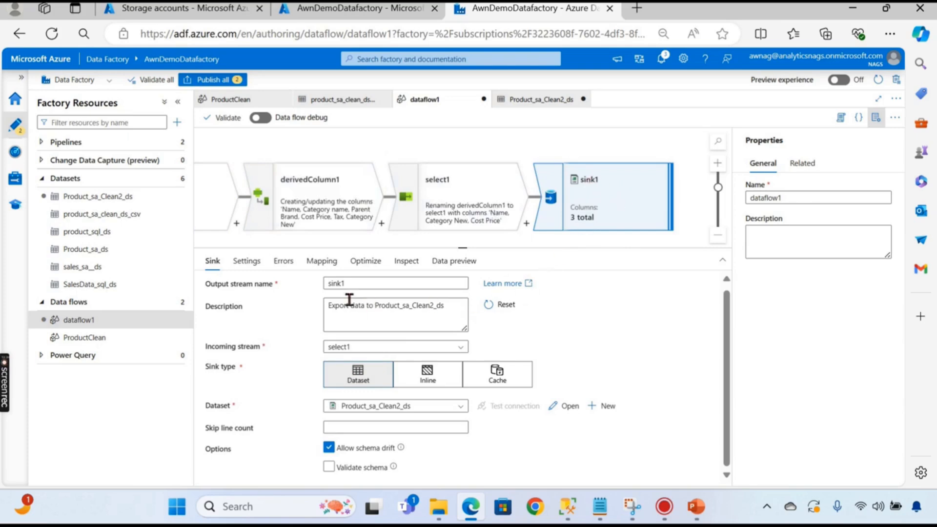
- Review sink1's Settings, Mapping, Optimize, Inspect and Data preview tabs, then the pending changes
click(247, 261)
click(335, 263)
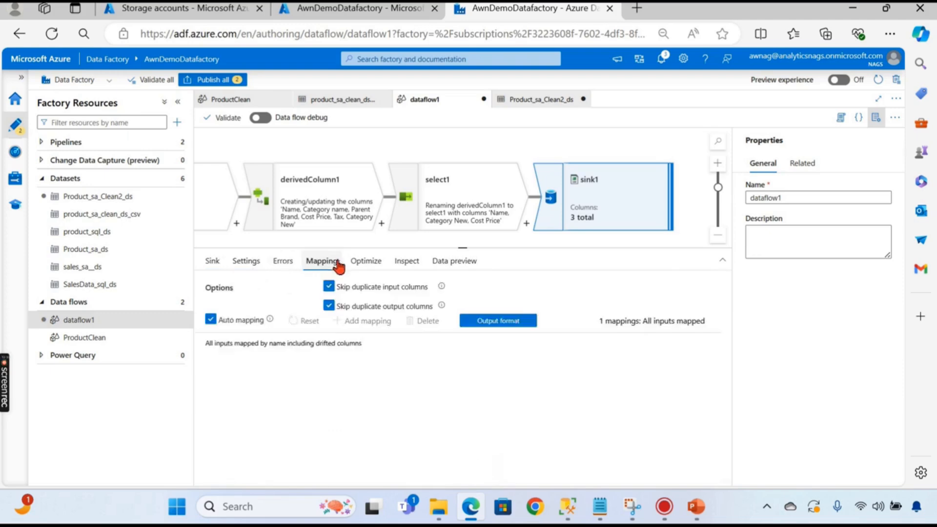
click(374, 263)
click(406, 262)
click(454, 262)
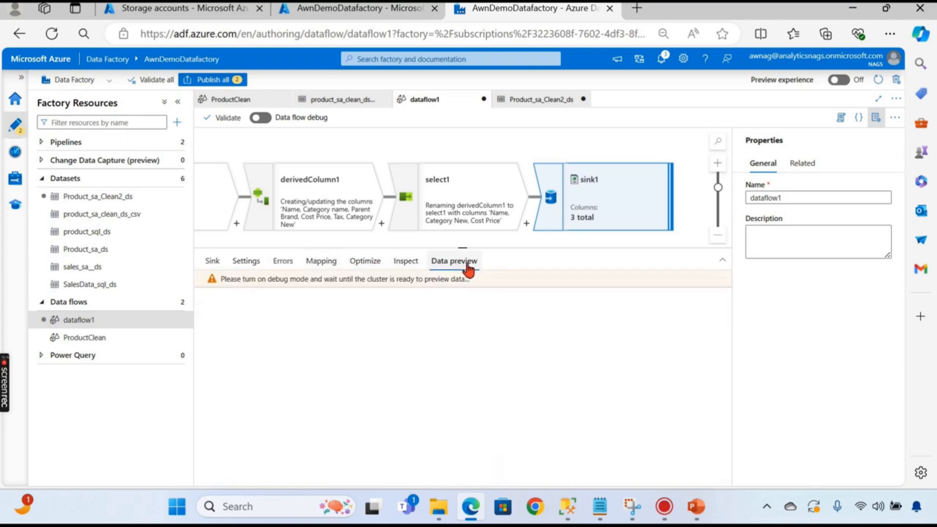
click(212, 261)
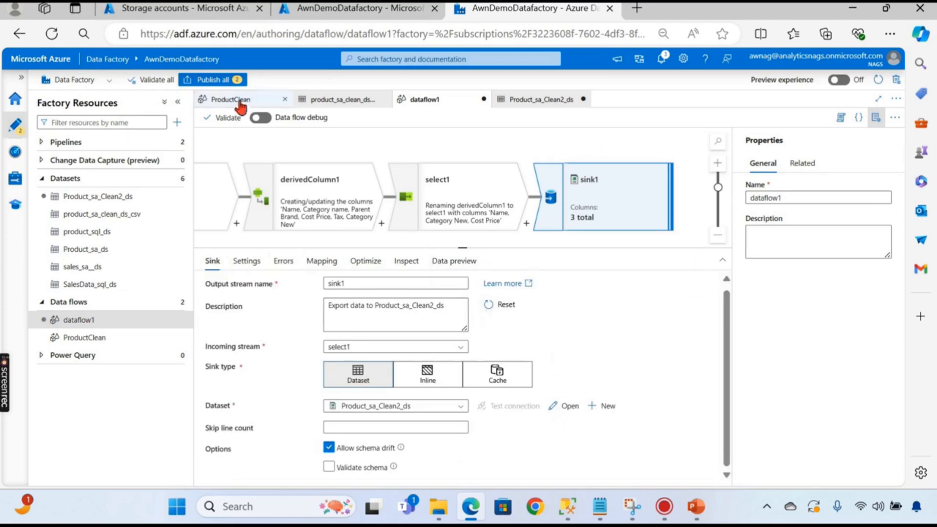
click(213, 79)
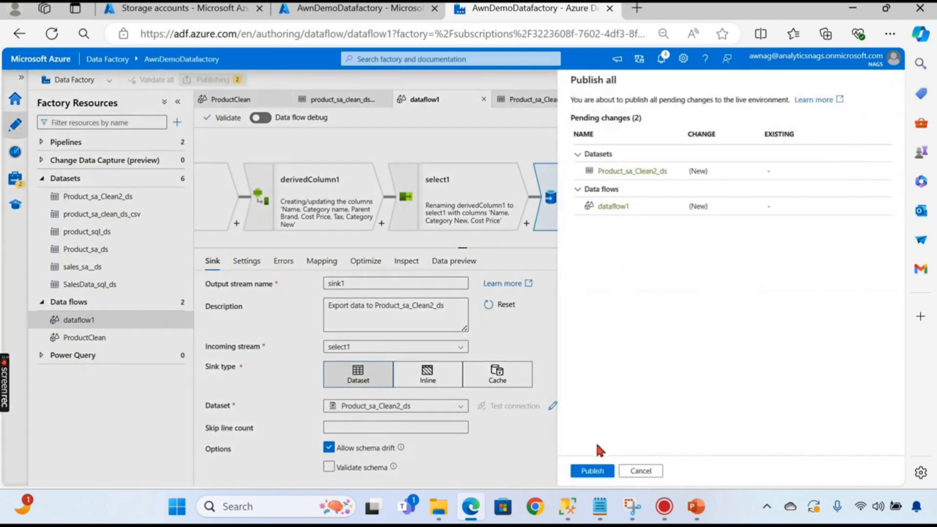
- Publish Product_sa_Clean2_ds and dataflow1, then collapse Datasets and expand Pipelines in Factory Resources
click(591, 470)
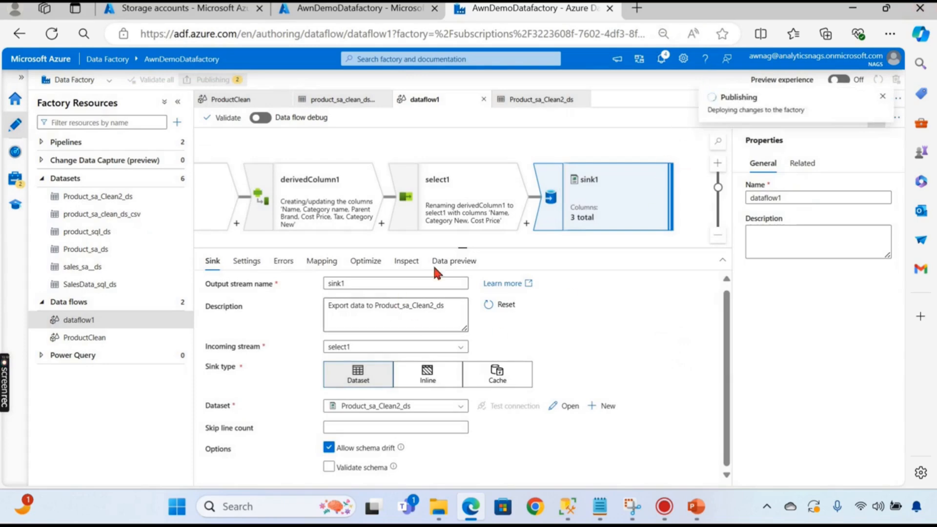
drag(460, 245, 441, 394)
mouse_move(449, 317)
mouse_down()
mouse_move(498, 318)
mouse_move(464, 319)
mouse_up()
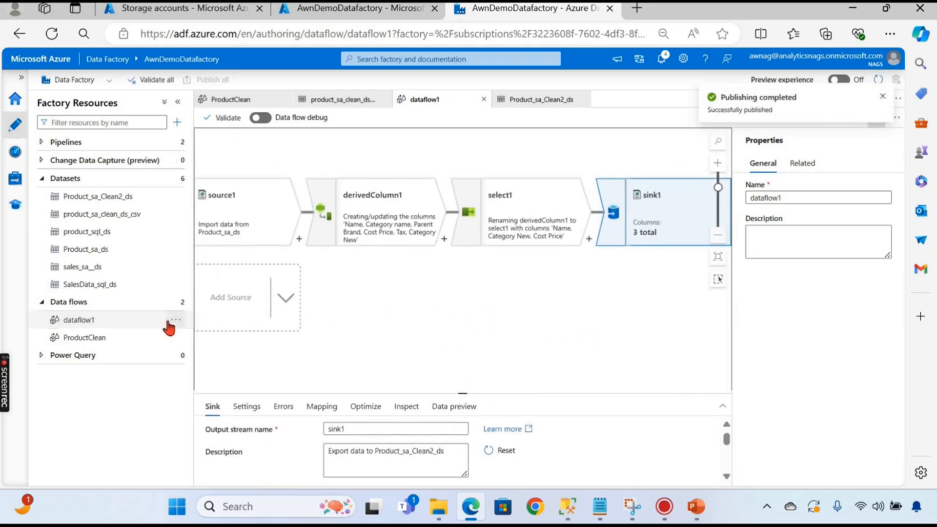
click(112, 324)
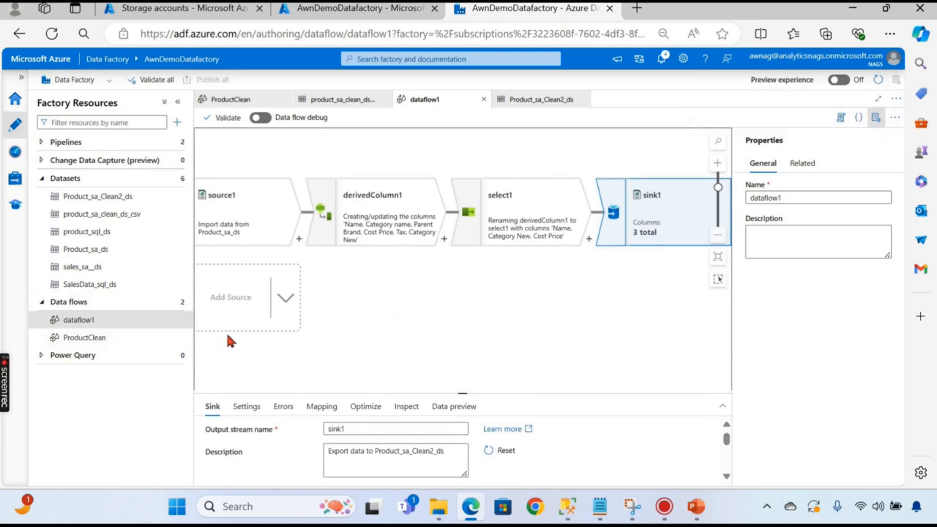
click(41, 178)
click(43, 143)
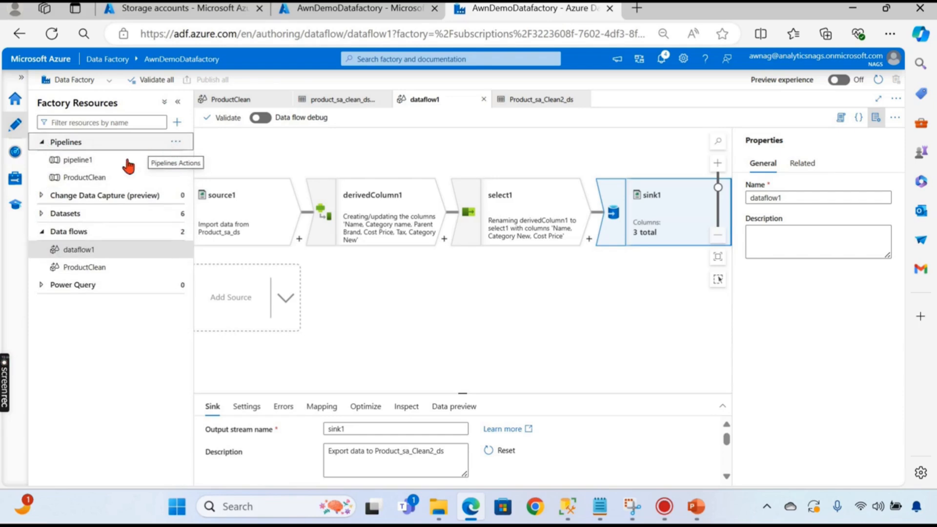
- Delete the Data flow activity from the ProductClean pipeline
click(192, 178)
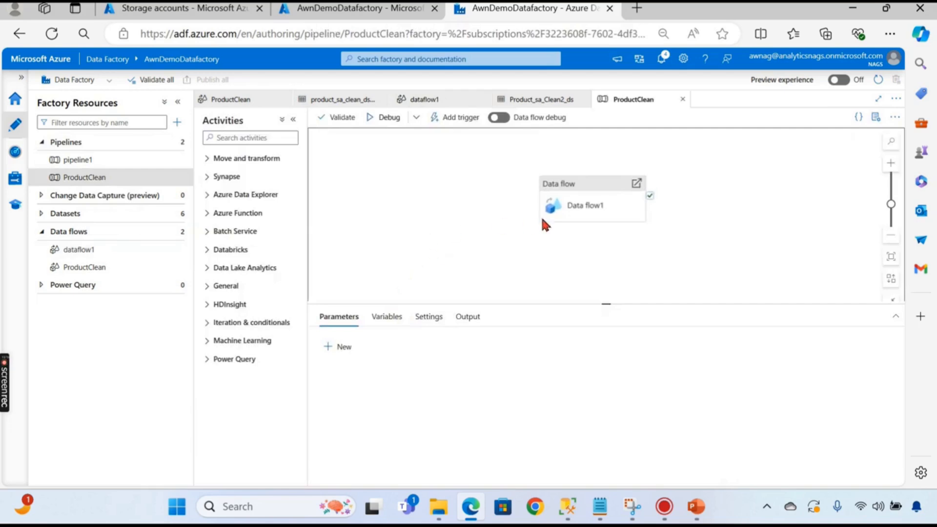
click(562, 185)
key(Delete)
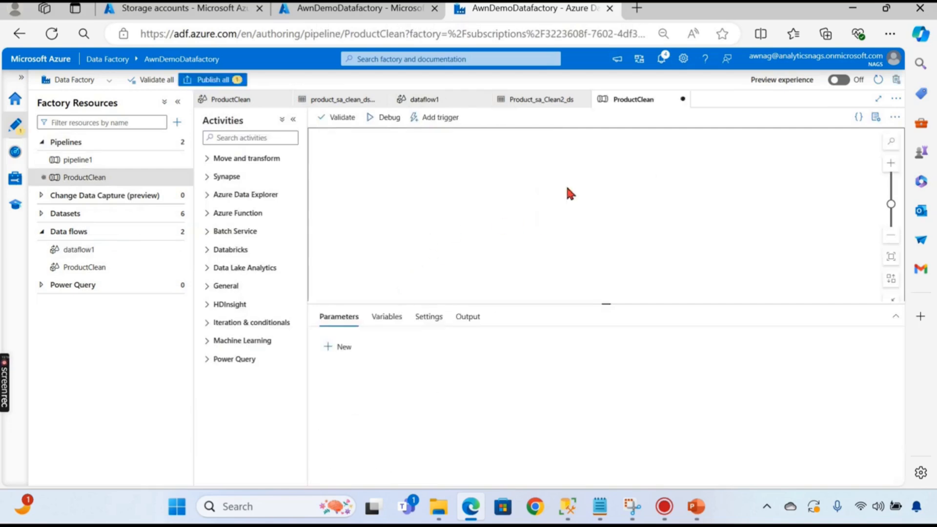
click(93, 163)
- Create a new pipeline2 and place a Data flow activity on its canvas
click(177, 143)
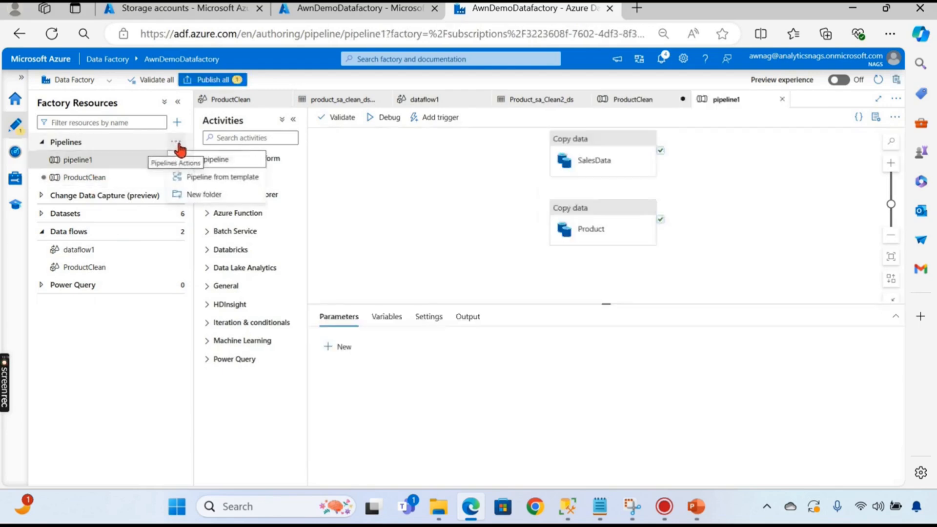
click(199, 160)
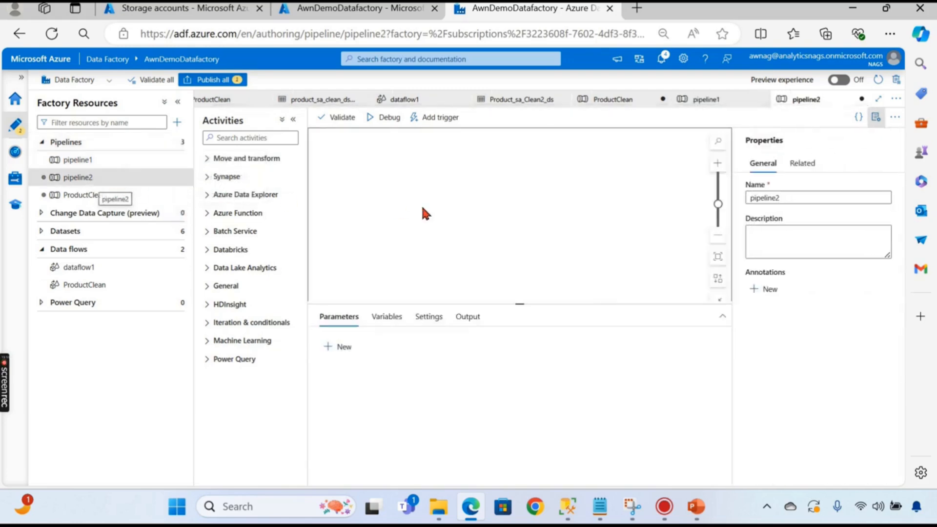
click(207, 161)
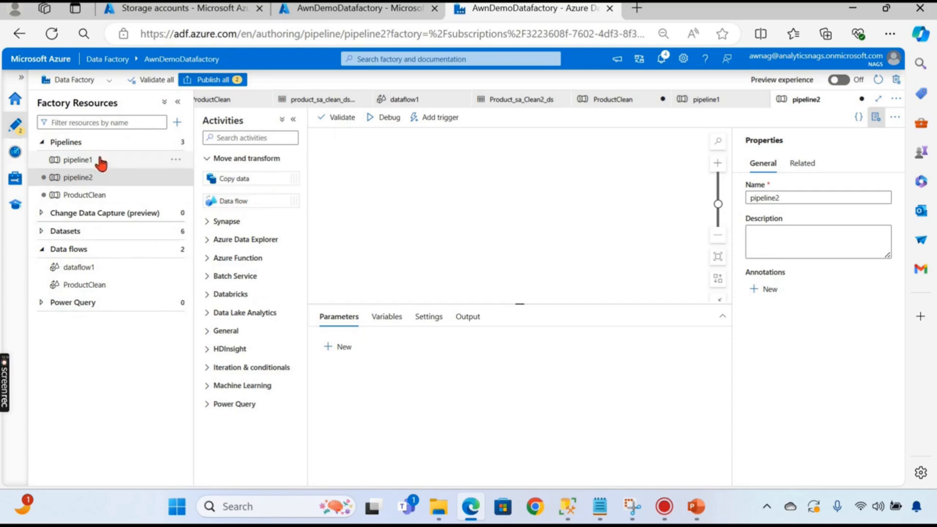
drag(214, 200, 332, 204)
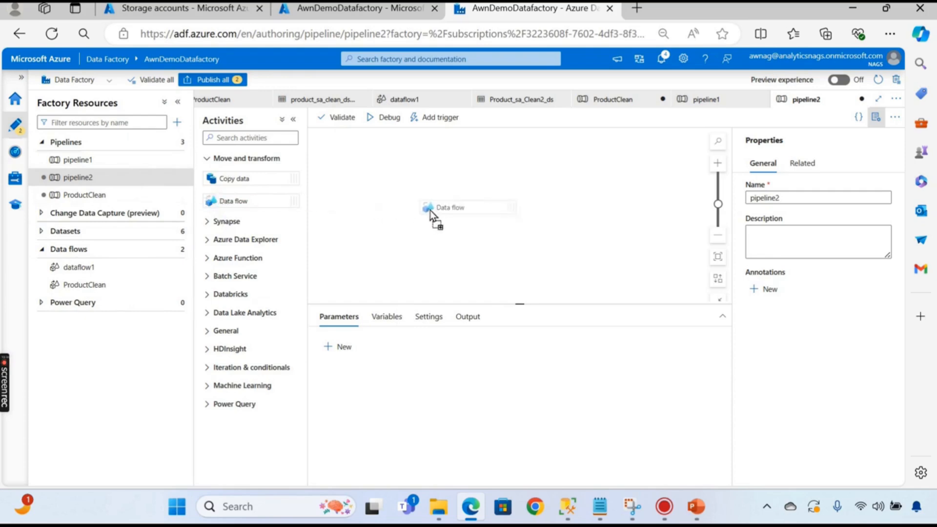
drag(440, 199, 441, 200)
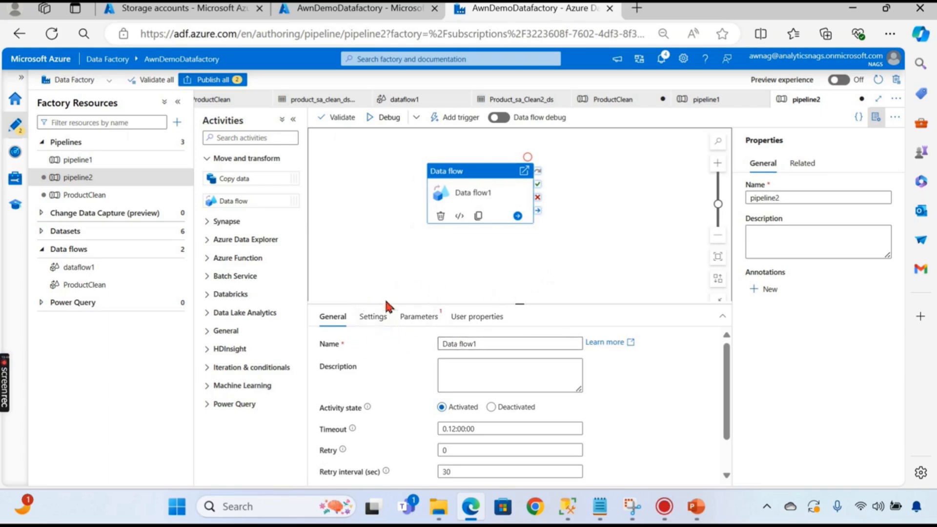
click(373, 317)
click(467, 344)
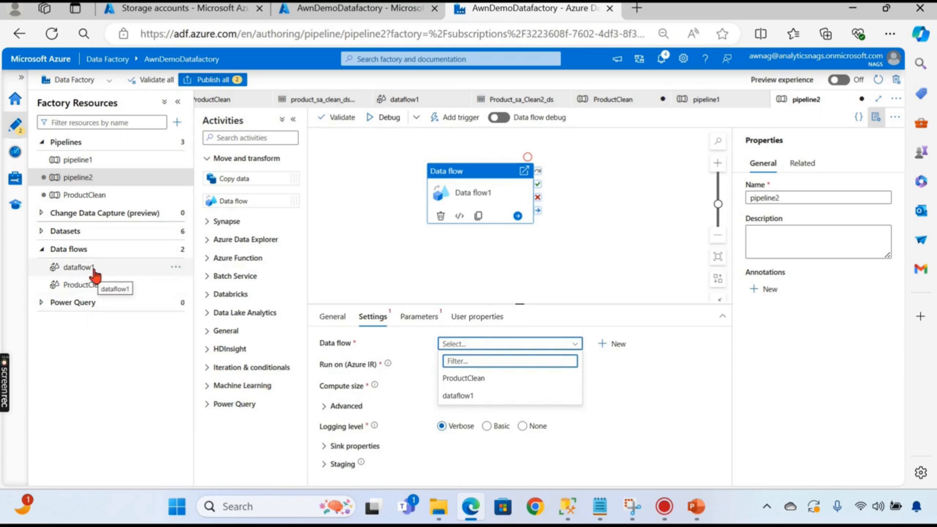
click(441, 274)
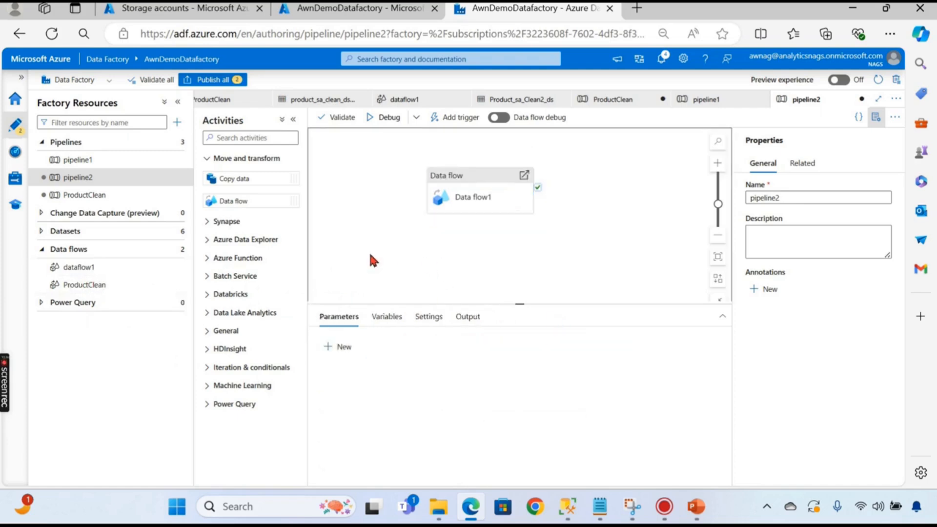
- Rename dataflow1 to Product_CleanDemo and make the Data flow activity run it
click(176, 267)
click(199, 319)
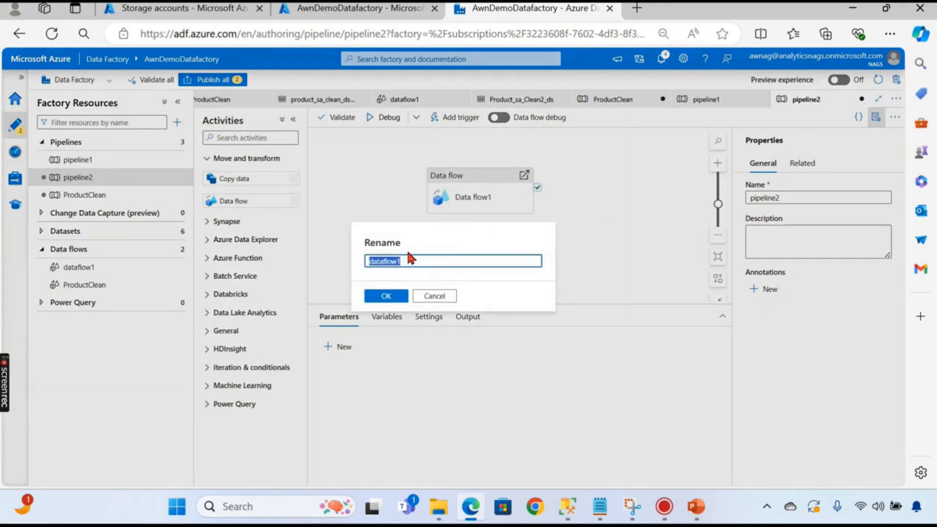
text(Product_CleanDemo)
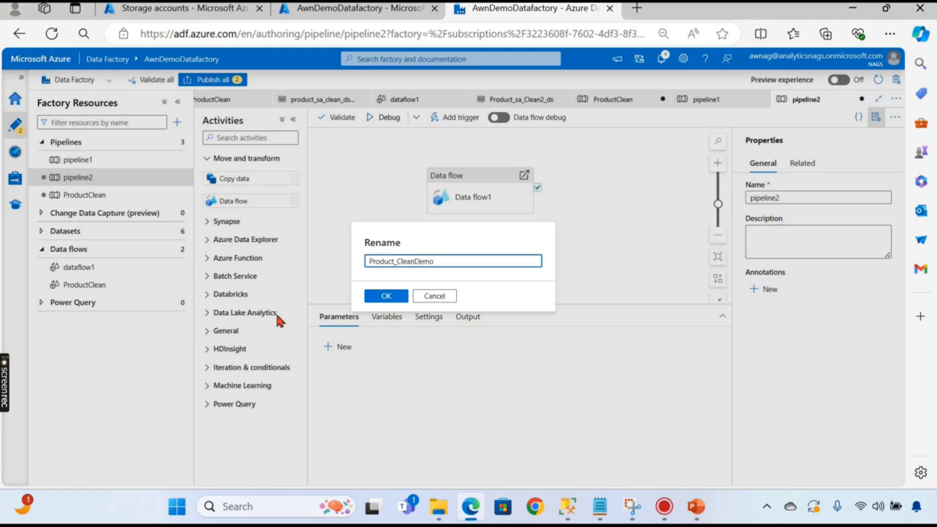
click(385, 296)
click(487, 195)
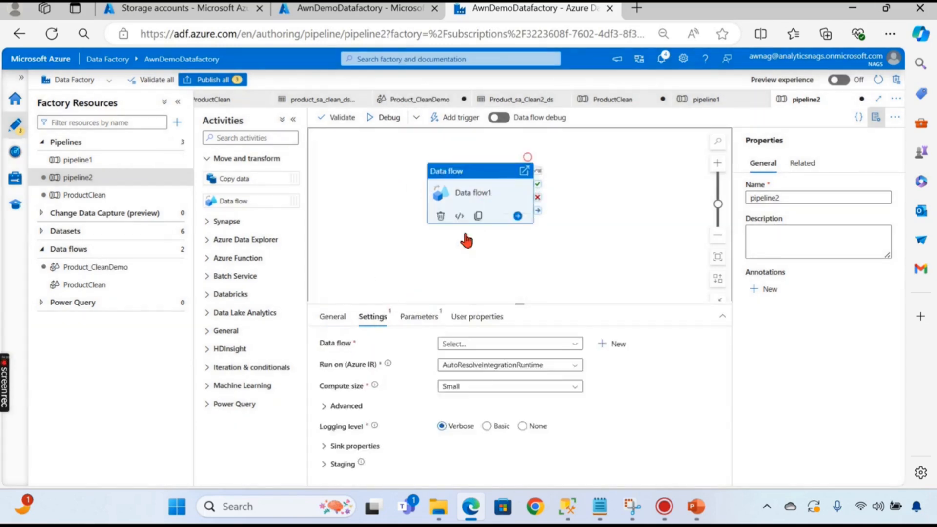
click(484, 346)
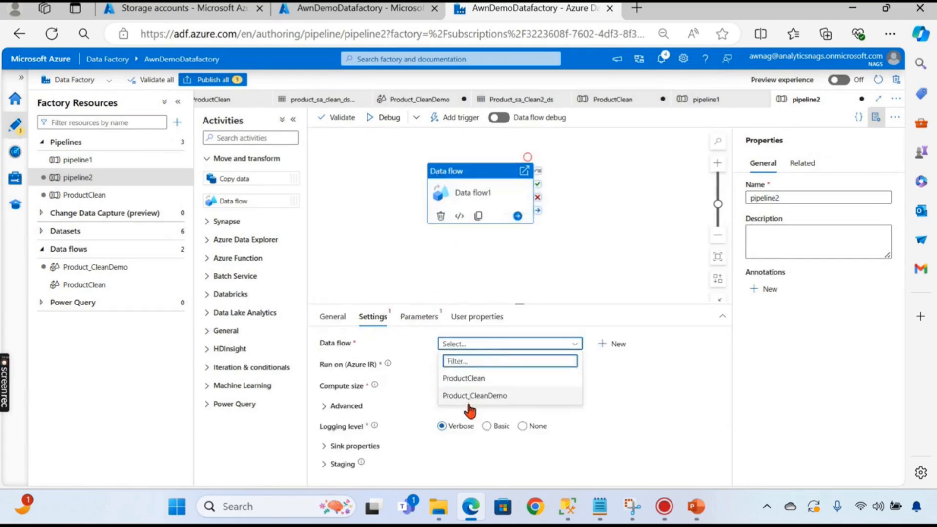
click(498, 396)
- Rename the Data flow activity to Product in its General properties
click(590, 266)
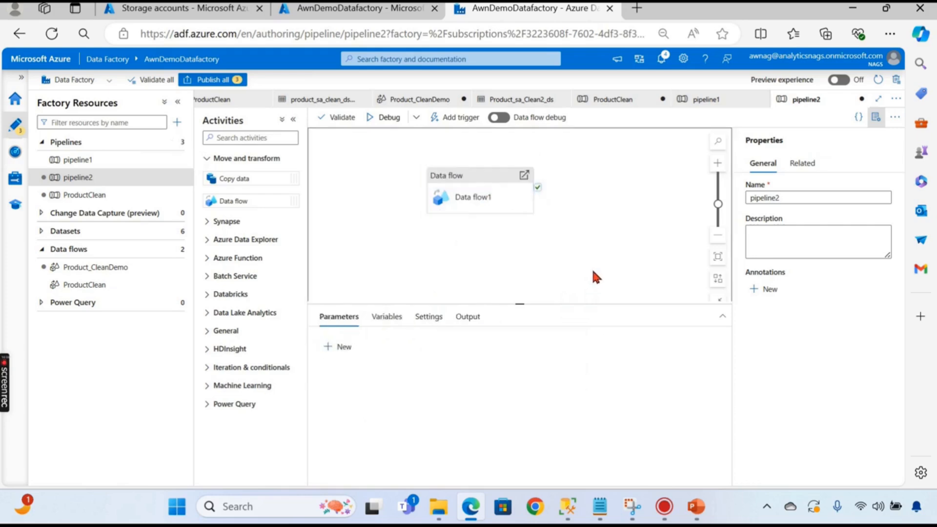
click(466, 193)
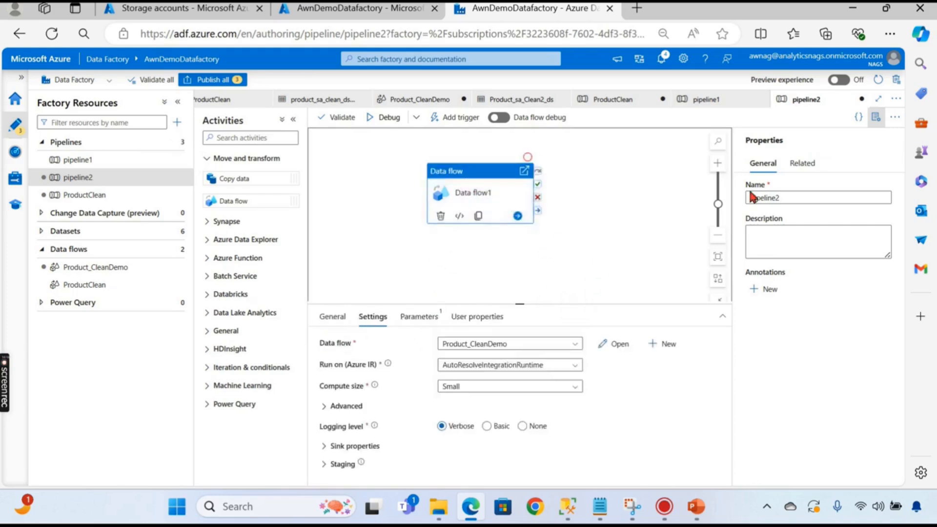
click(333, 317)
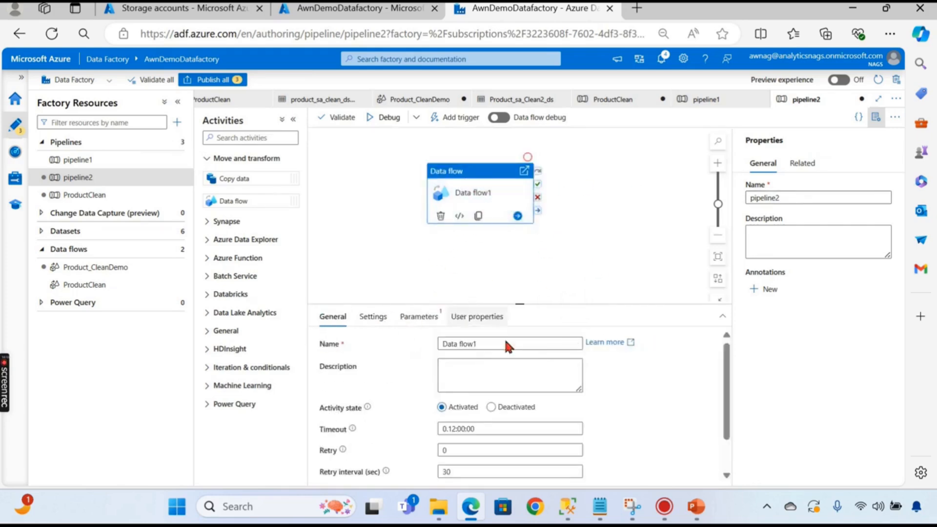
drag(494, 349, 369, 350)
text(Prody)
key(BackSpace)
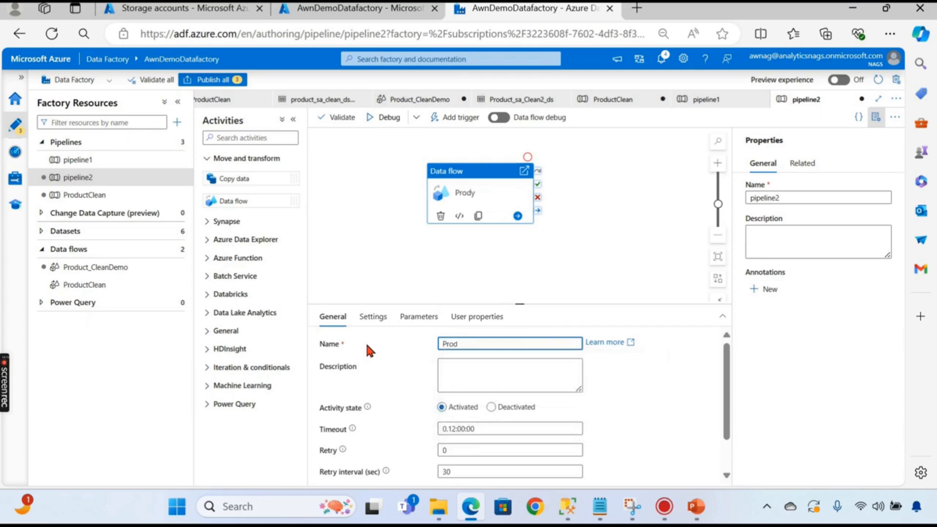
text(uct)
click(385, 219)
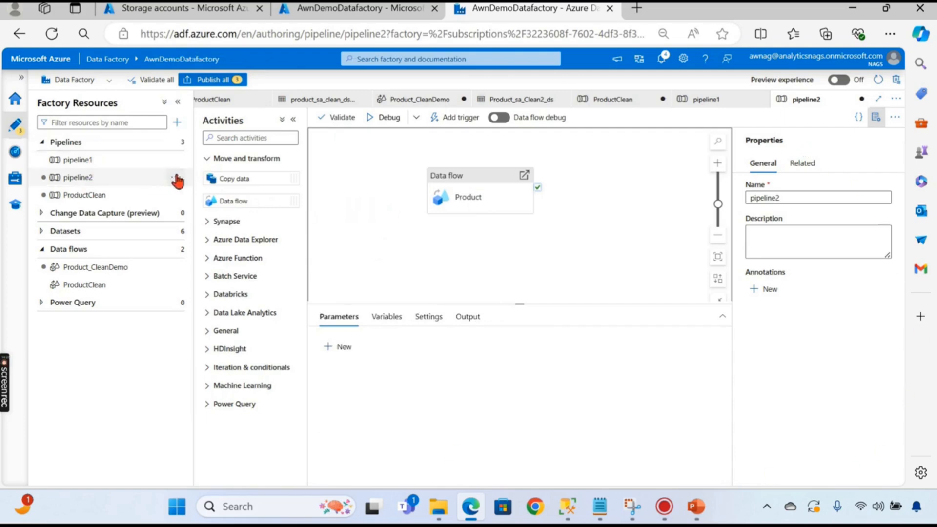
- Rename pipeline2 to Product in its Properties Name box
double_click(754, 200)
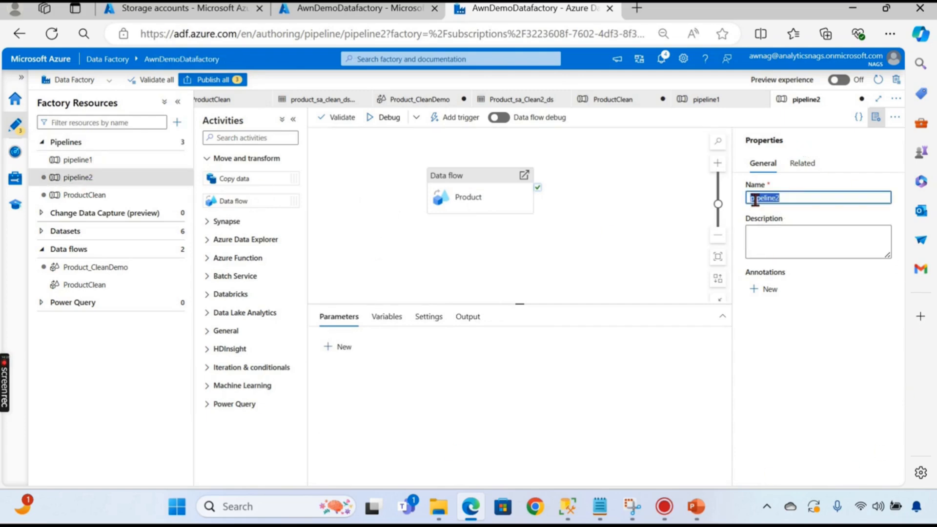
text(Product)
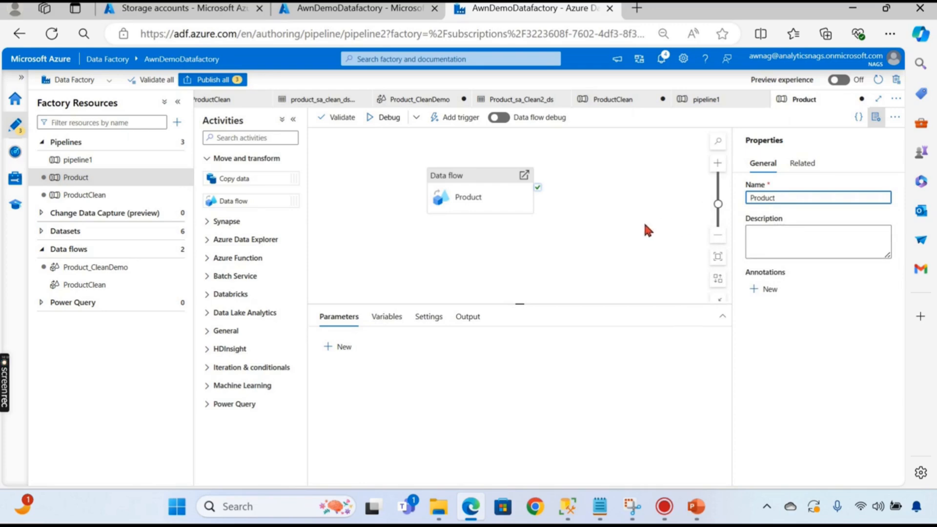
click(638, 226)
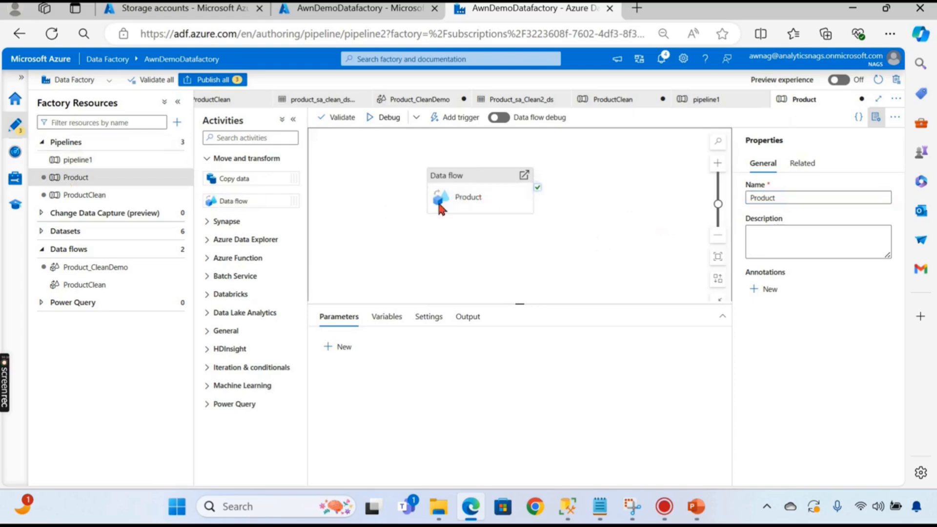
click(492, 187)
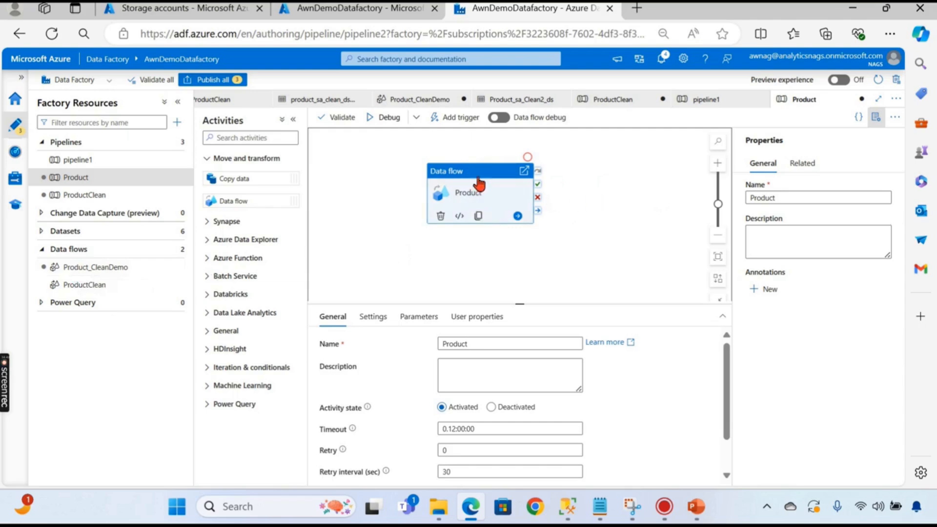
click(377, 157)
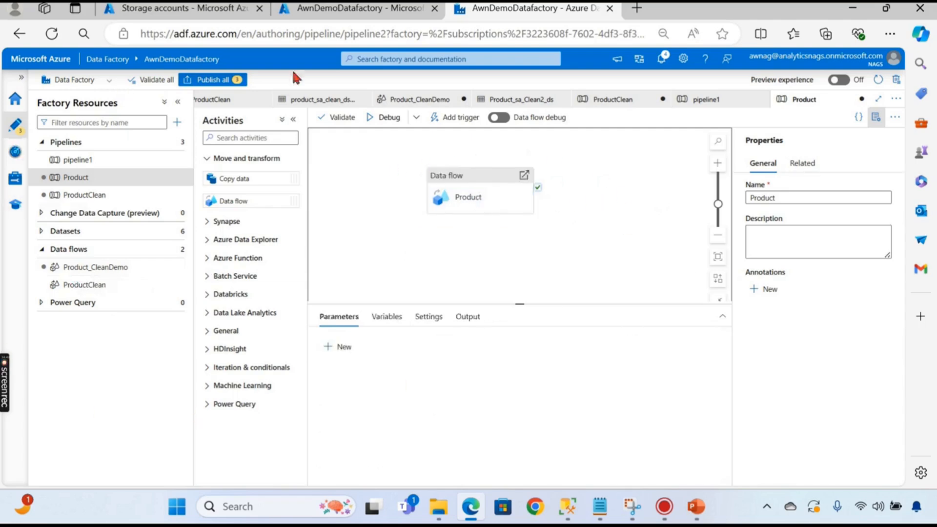
- Delete the empty ProductClean pipeline flagged by the publish error
click(211, 80)
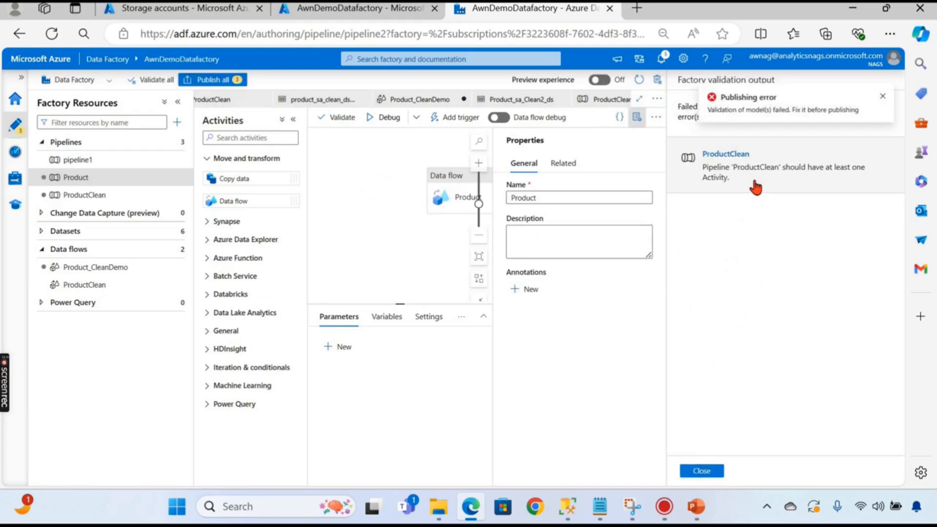
click(737, 184)
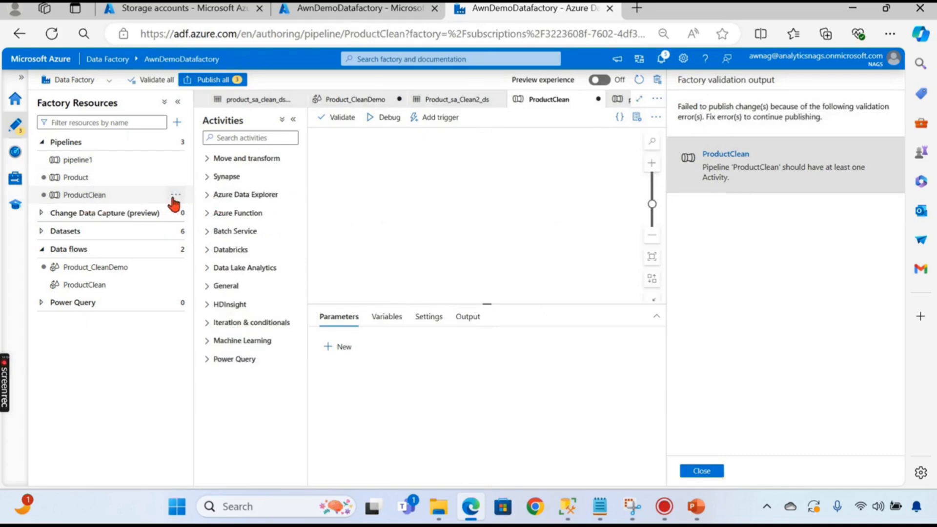
click(178, 195)
click(198, 318)
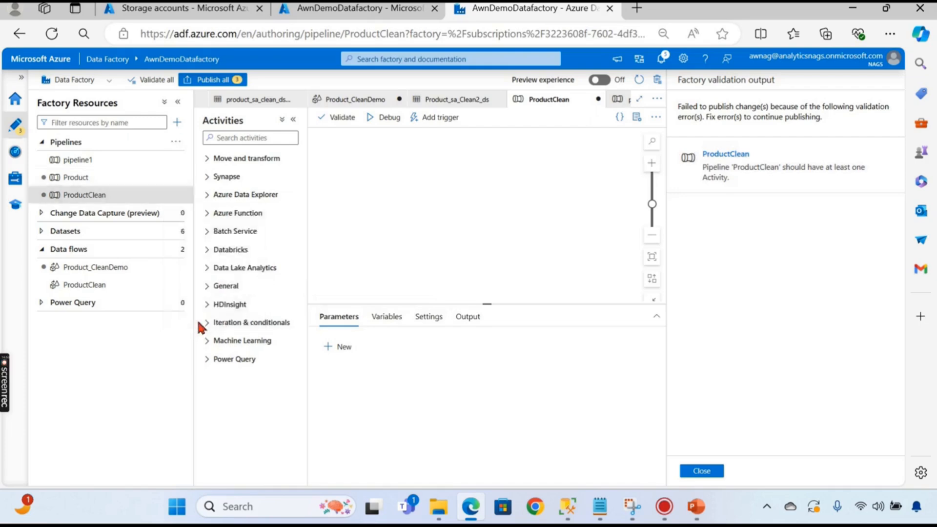
click(387, 313)
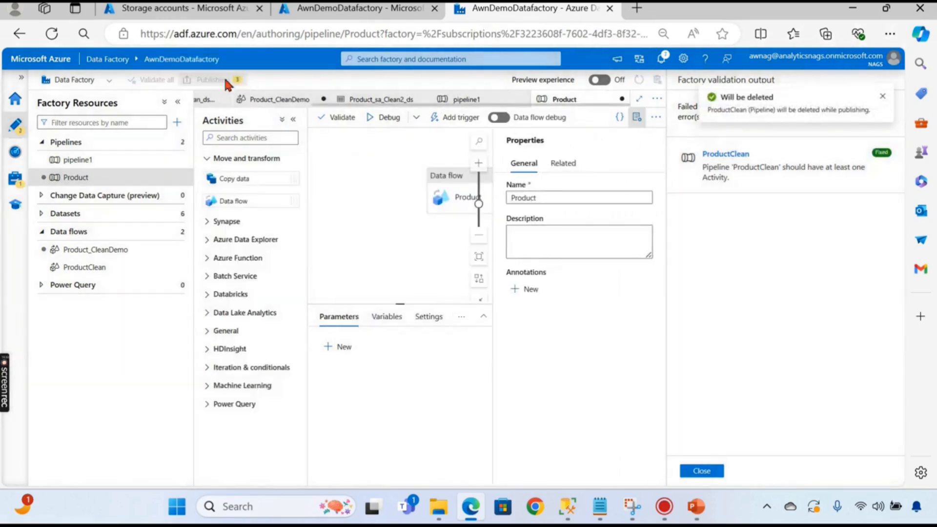
- Publish all remaining changes to the factory and close the output
click(220, 79)
click(601, 469)
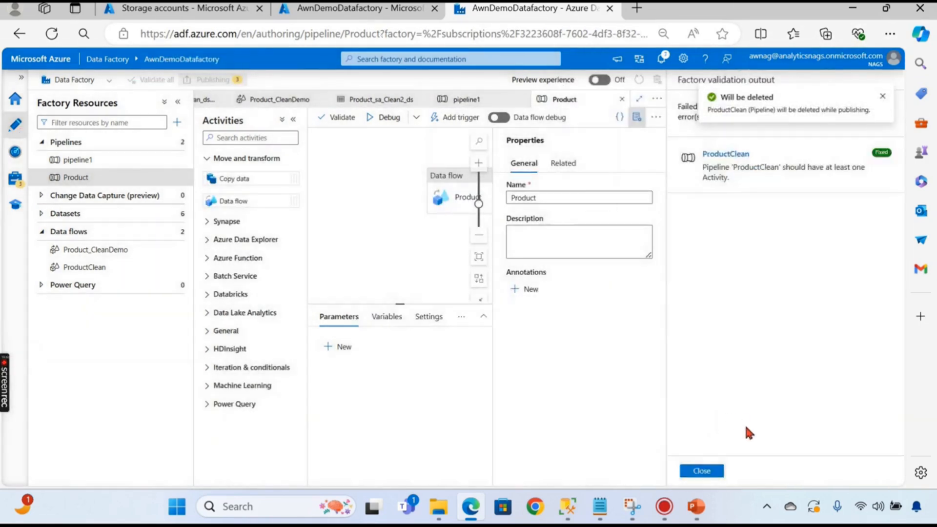
click(703, 471)
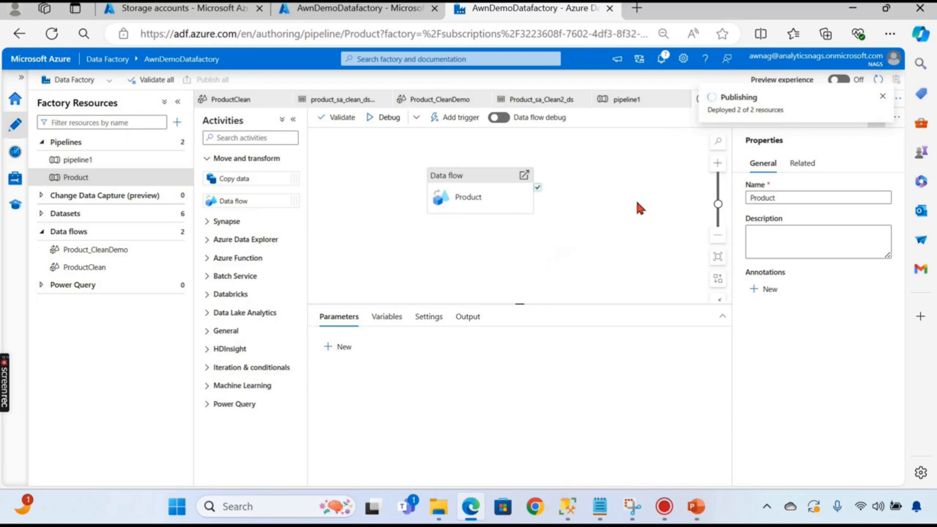
click(194, 16)
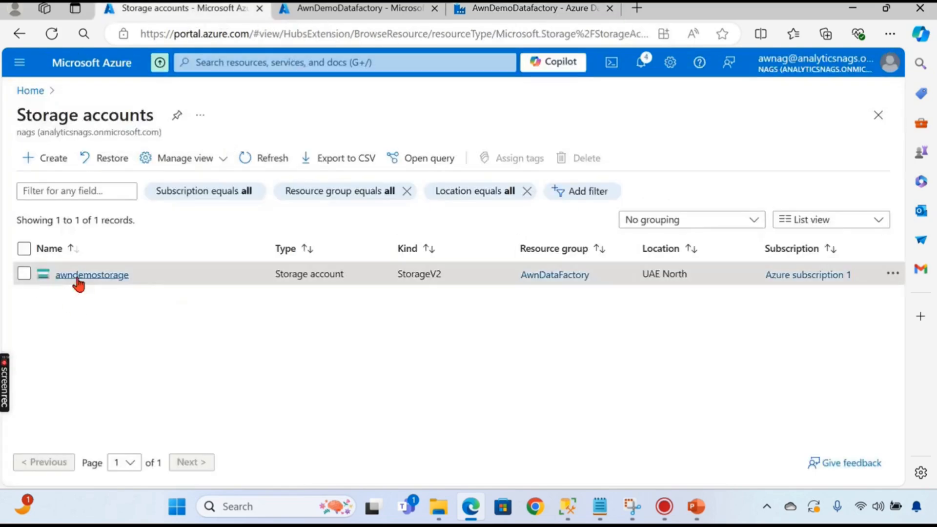
- Check awndemostorage's processed container, holding only _SUCCESS, then return to the Product pipeline
click(360, 10)
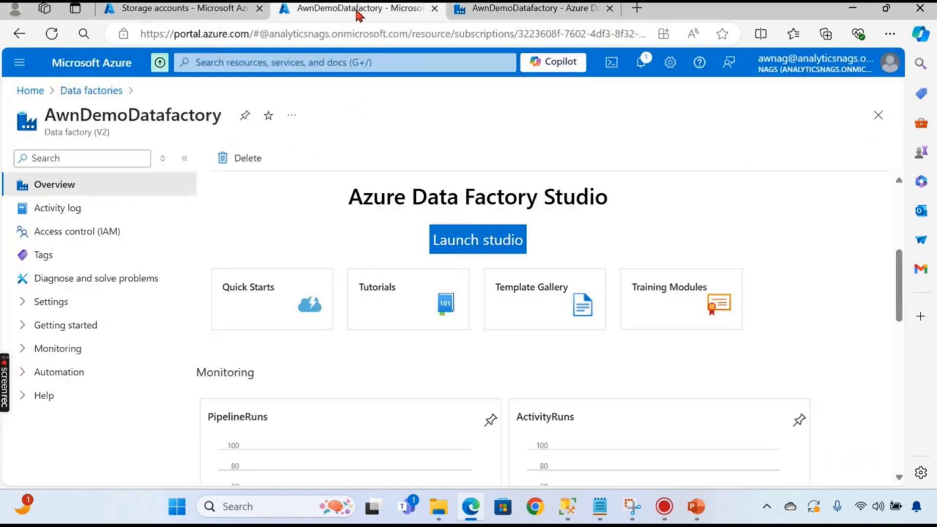
click(200, 10)
click(88, 277)
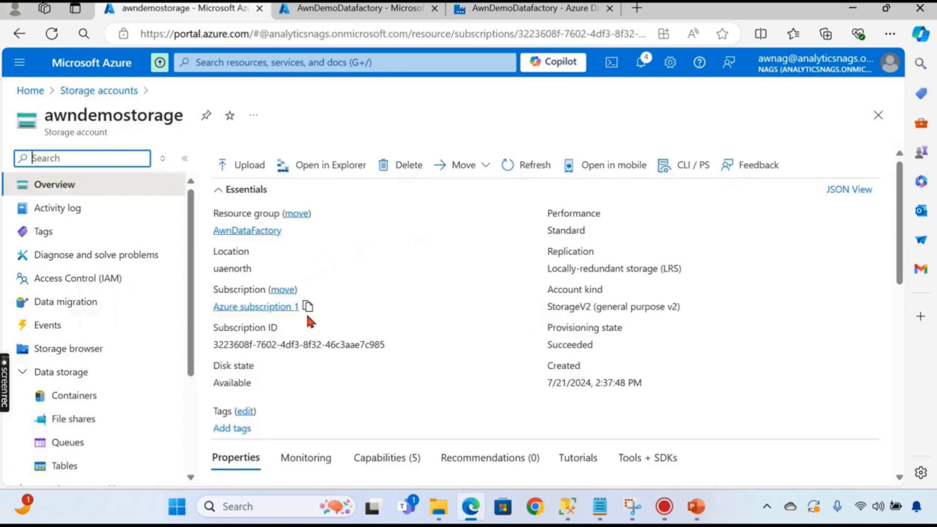
click(86, 398)
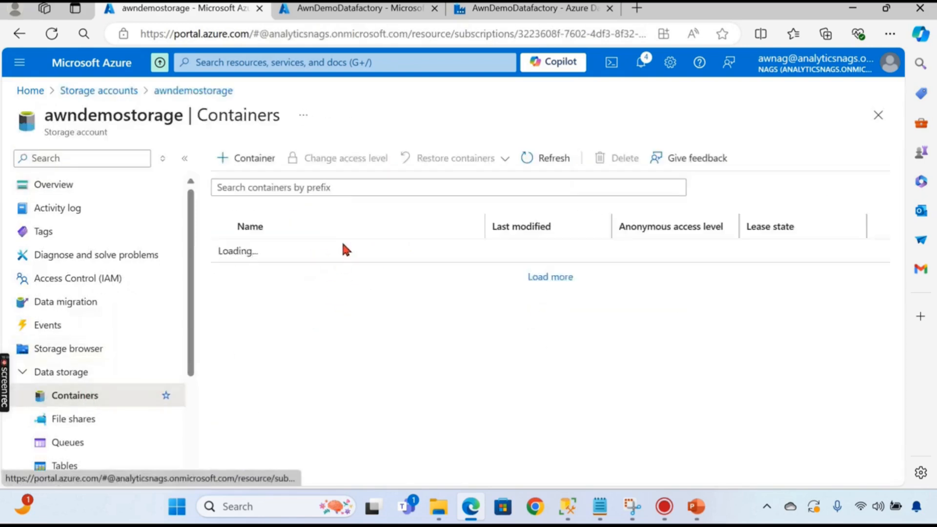
click(269, 277)
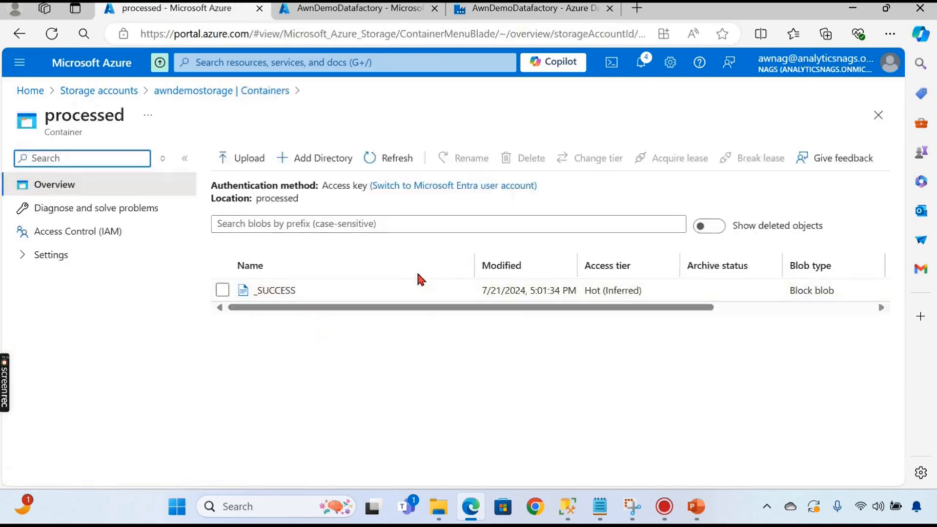
click(518, 10)
click(385, 117)
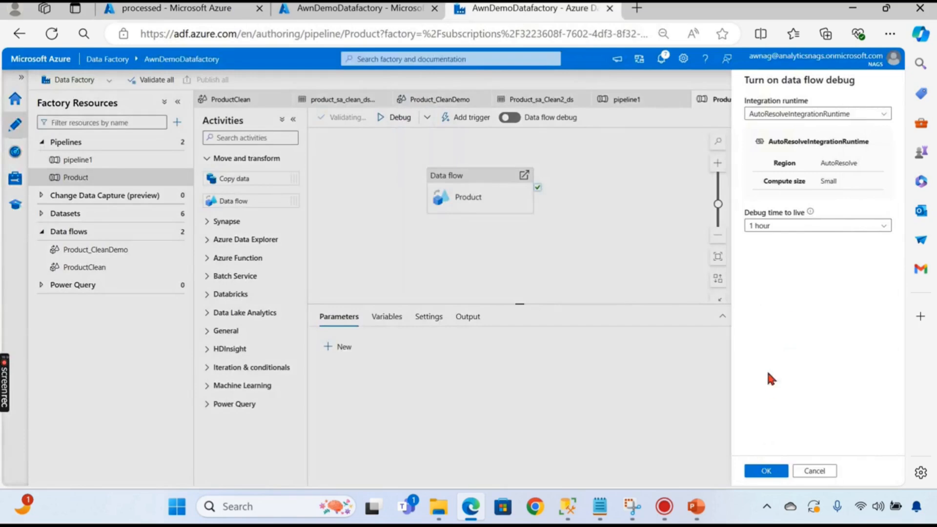
- Debug Product with data flow debug on using the activity runtime; confirm the run succeeded
click(757, 473)
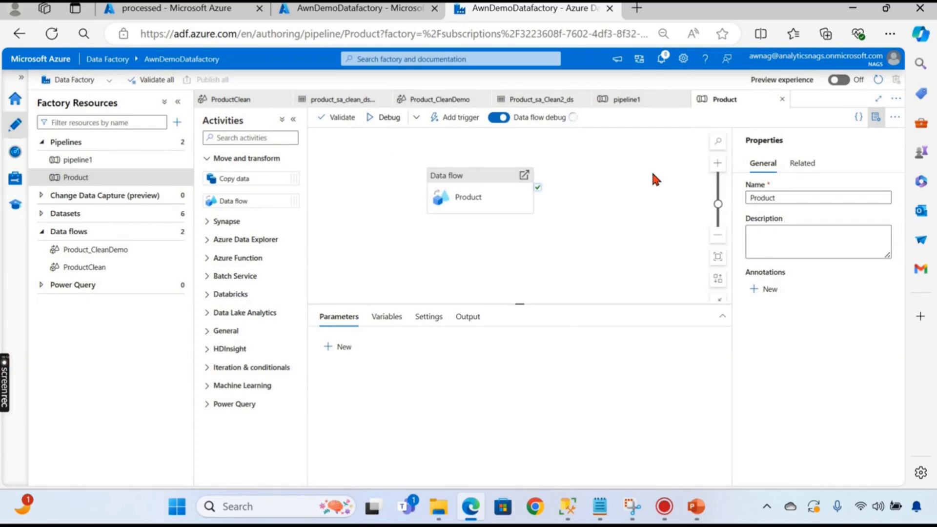
click(397, 126)
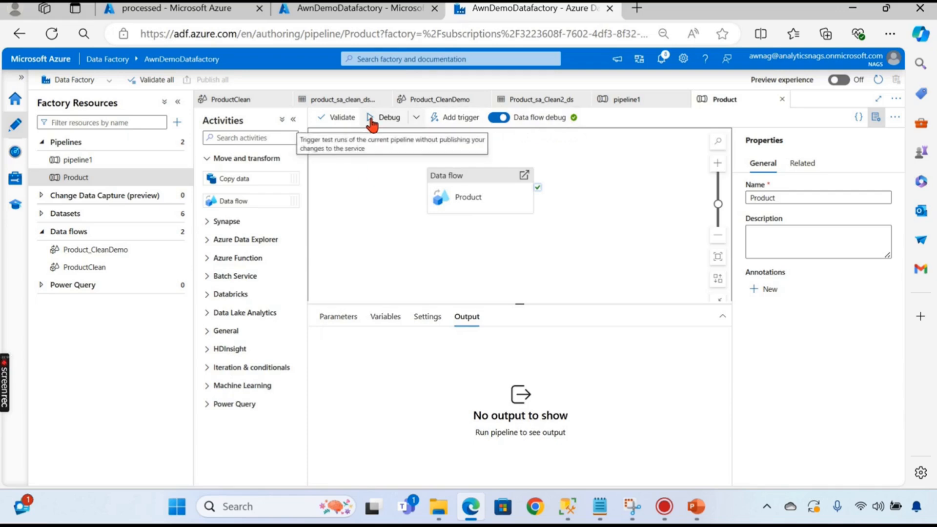
click(416, 118)
click(365, 151)
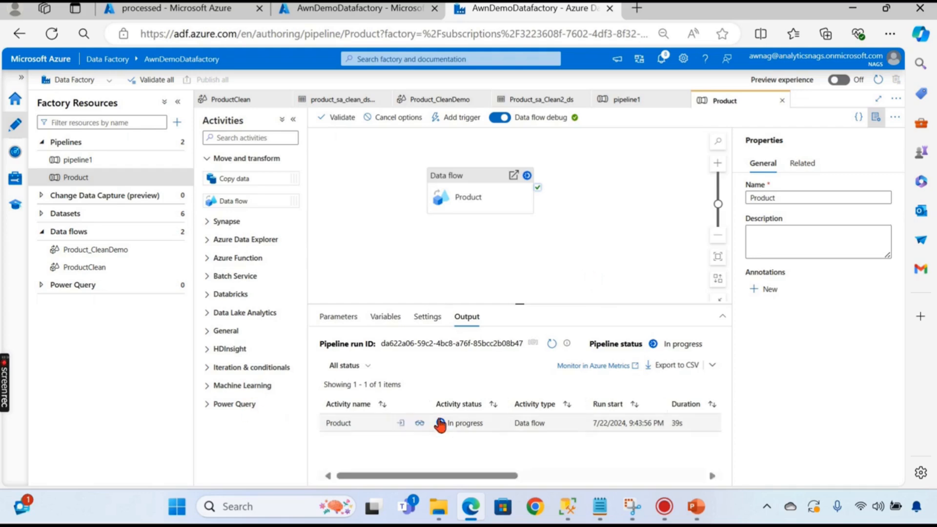
click(418, 424)
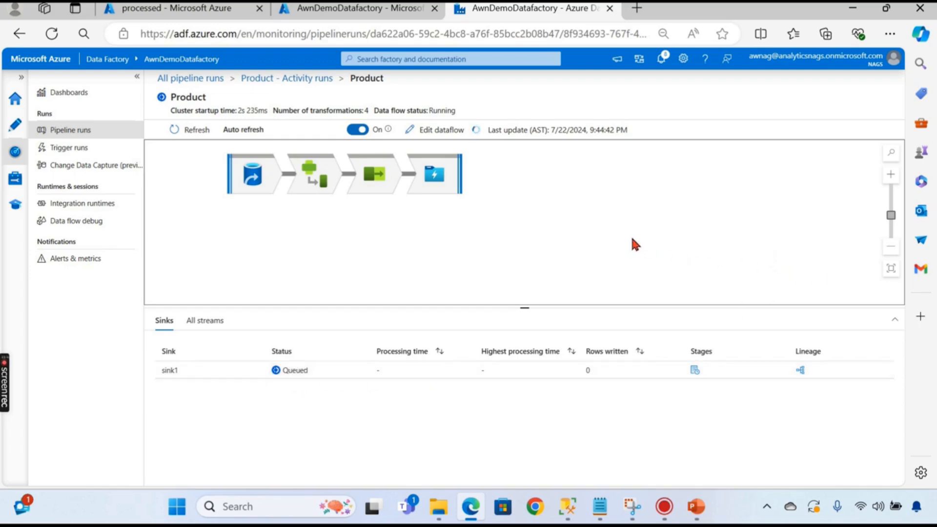
click(283, 79)
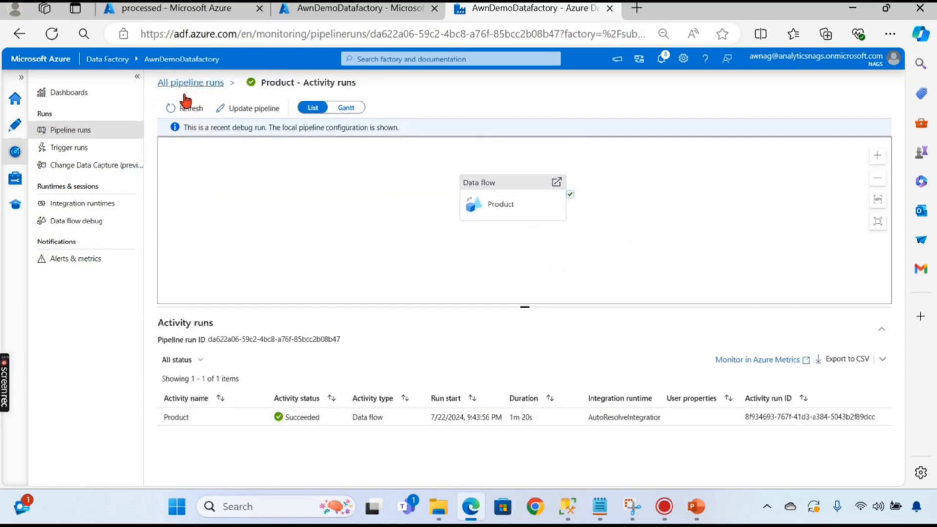
drag(384, 211, 365, 224)
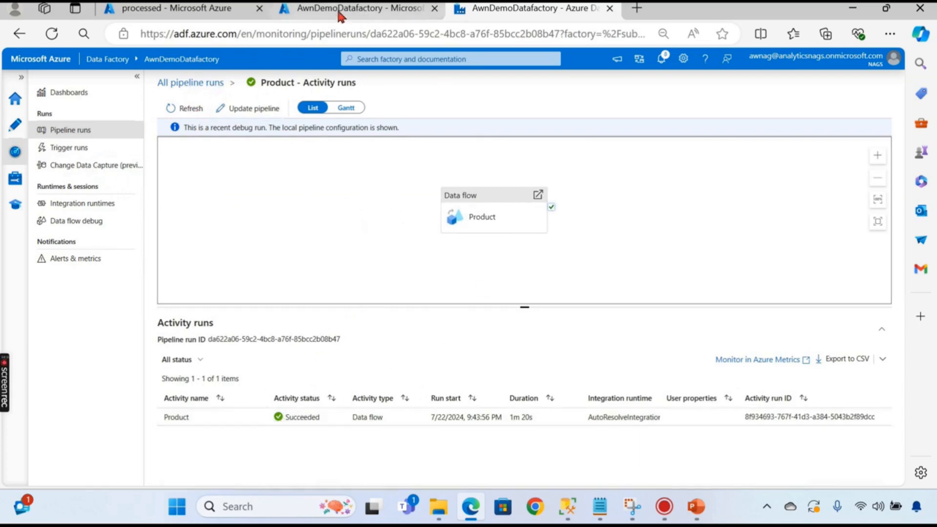
click(181, 16)
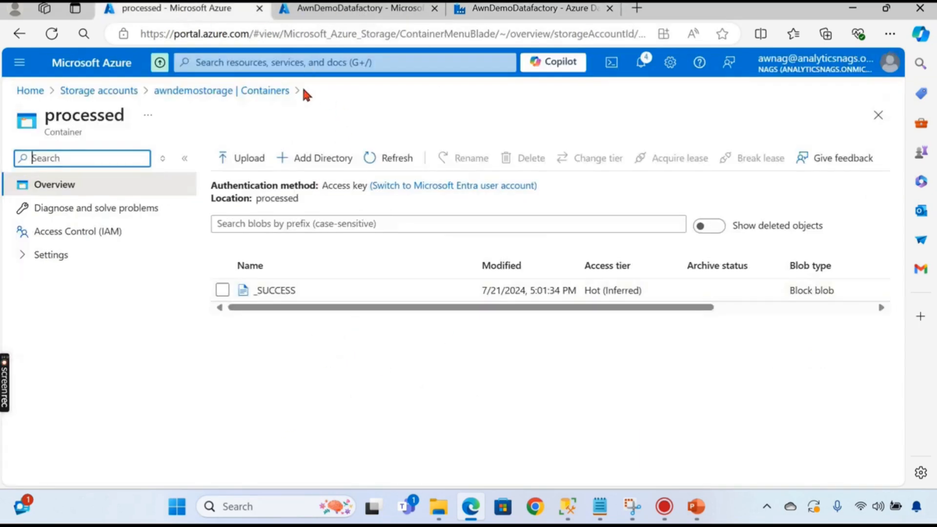
- View the cleaned rows in processed's part-00000 CSV, then return to Storage accounts
click(264, 91)
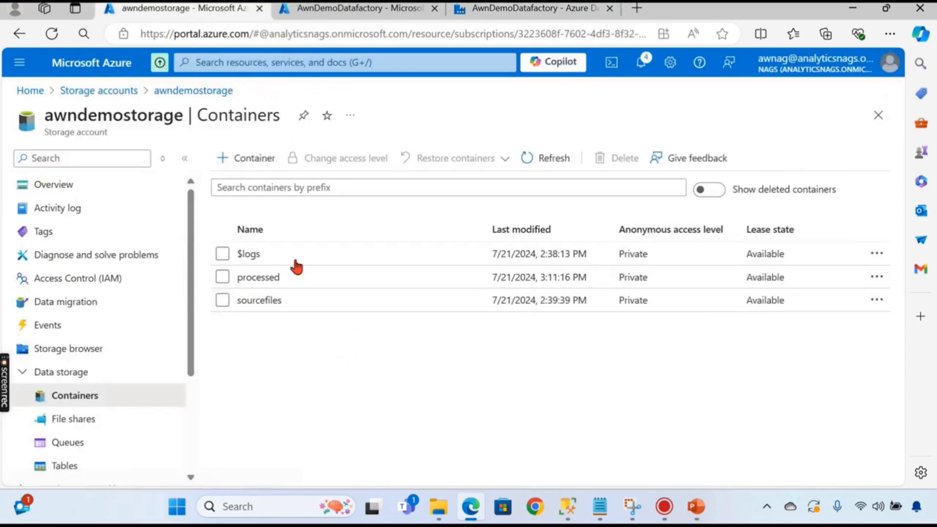
click(272, 277)
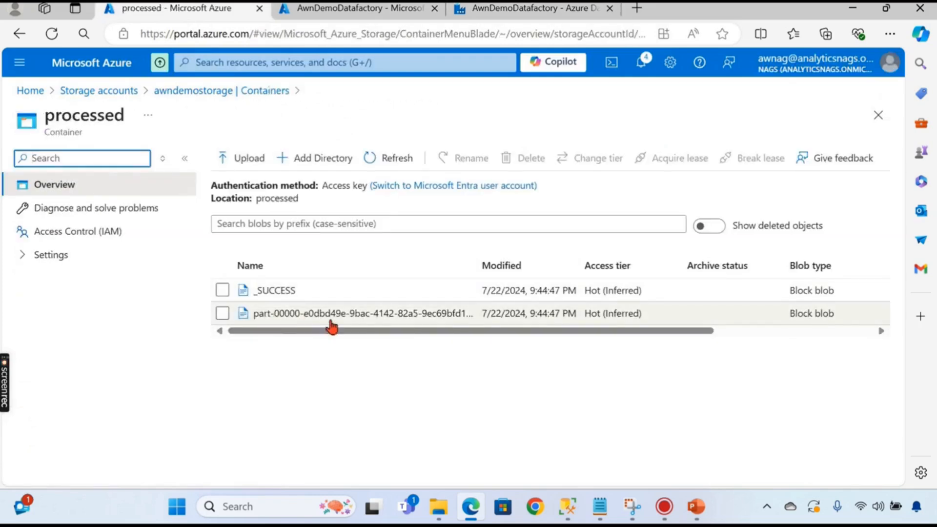
click(365, 315)
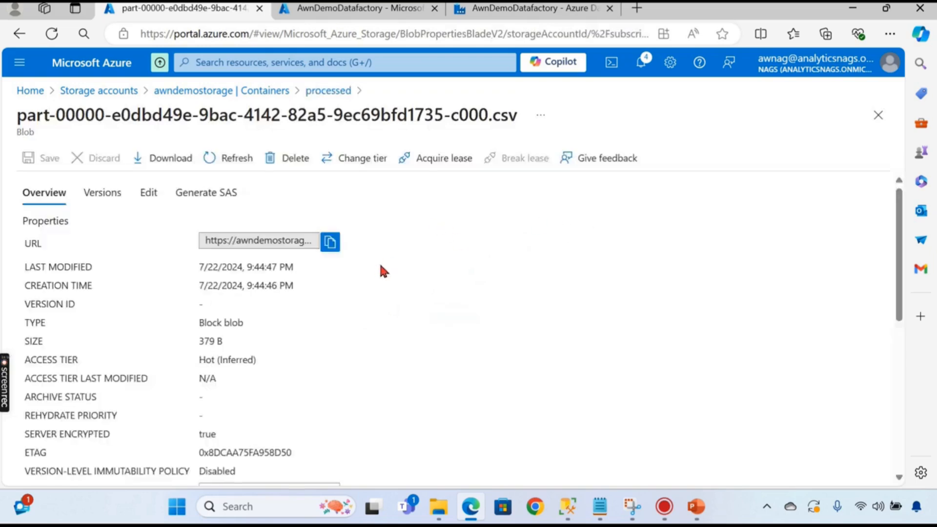
click(147, 196)
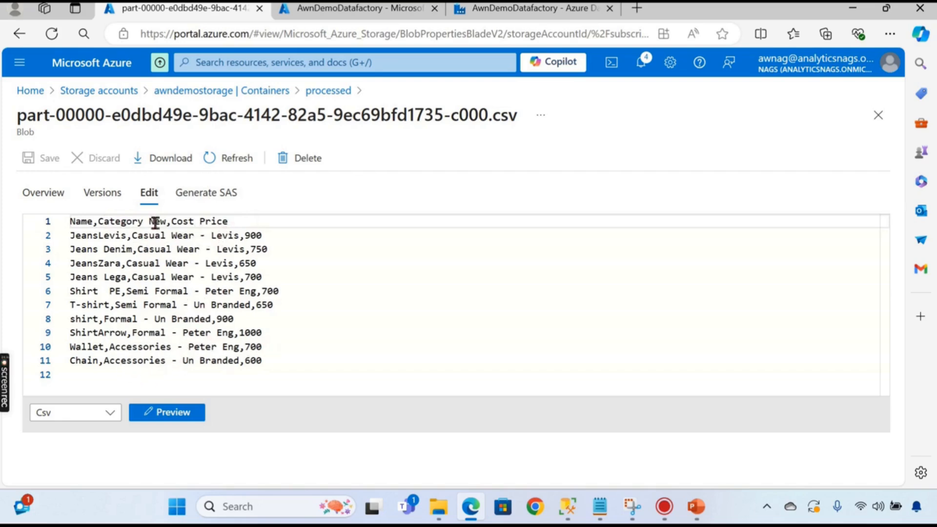
click(126, 94)
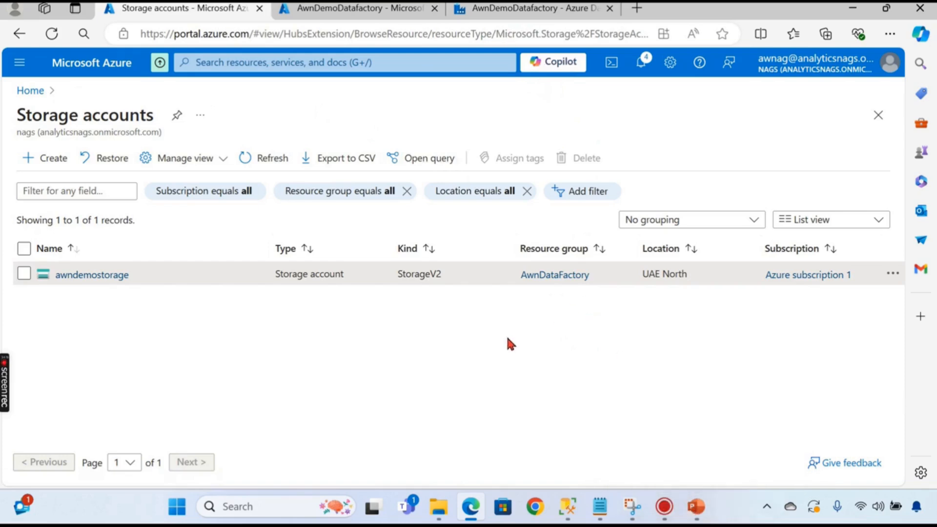
- Leave the storage account list for the AwnDemoDatafactory tab, bringing up the 'Data Flows: Trim | Join | Filter' title slide
click(511, 9)
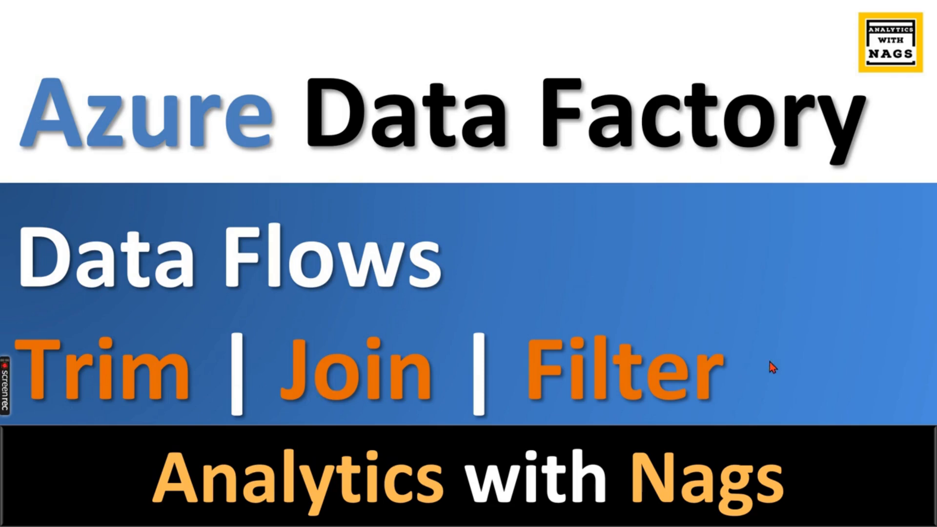
- Advance to the 'What we are going to do today' slide showing the Sales and Product blobs
click(624, 256)
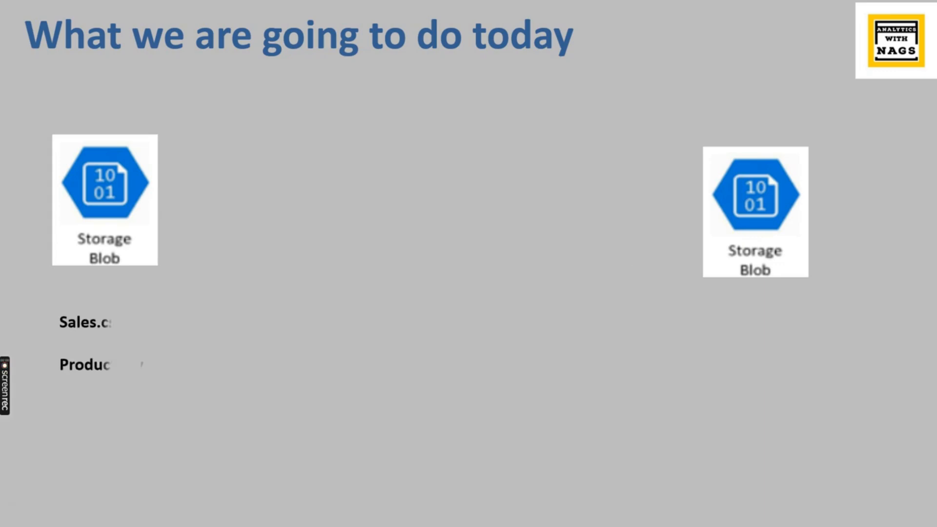
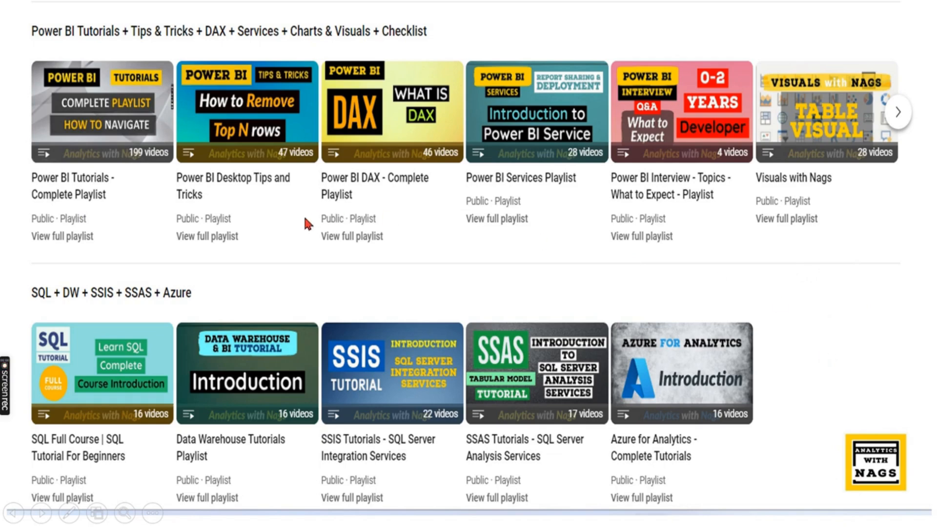
- End the PowerPoint slideshow and return to the browser's Files/V2 Salesdata.csv blob page
click(336, 256)
click(436, 350)
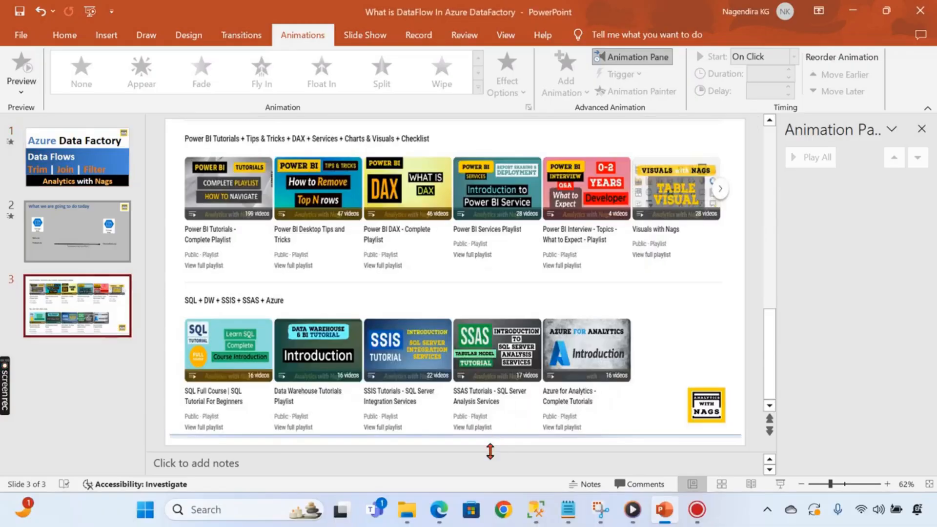
click(439, 509)
click(341, 8)
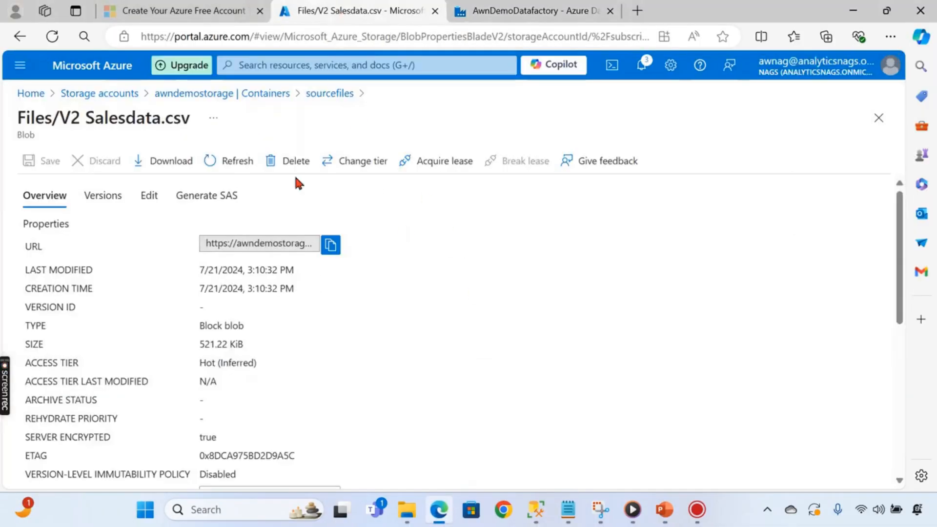
- Open sourcefiles > Files > V2 Salesdata.csv in Edit view and inspect its item names and locations
click(200, 94)
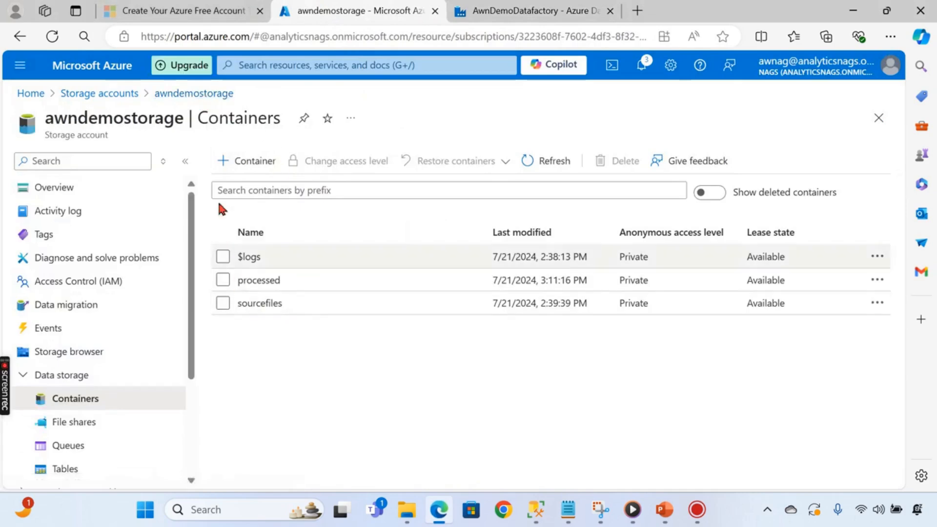
click(258, 303)
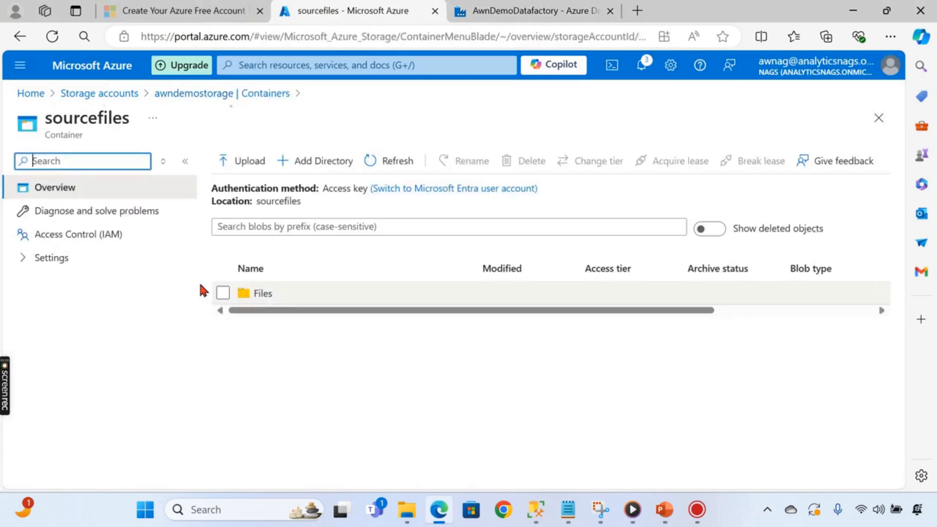
click(264, 295)
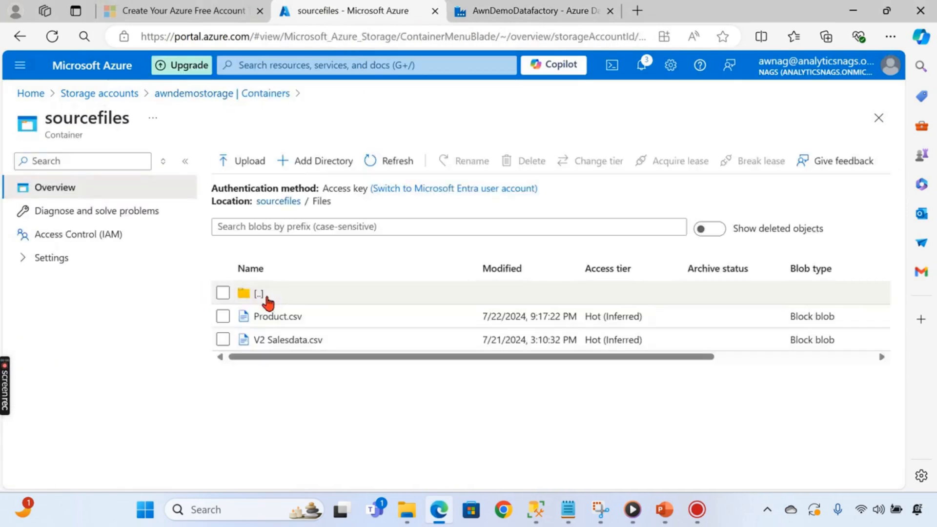
click(274, 341)
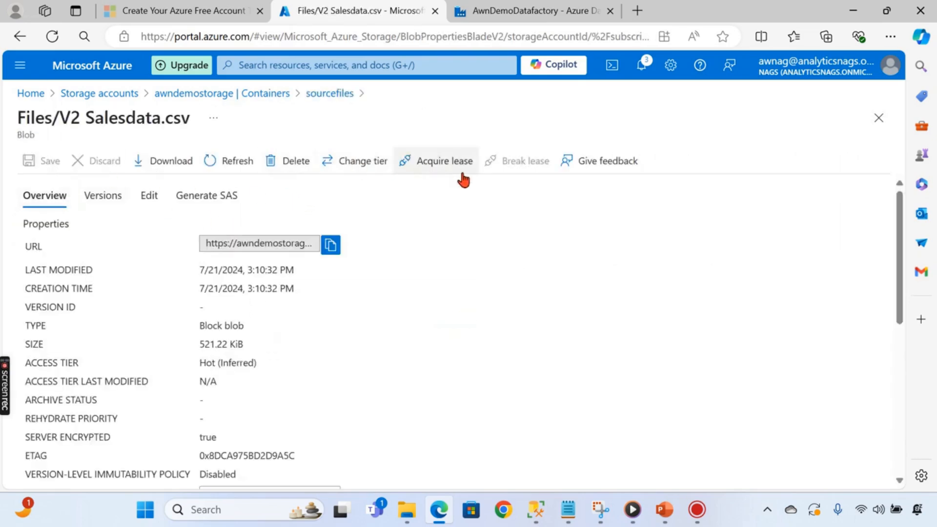
click(151, 195)
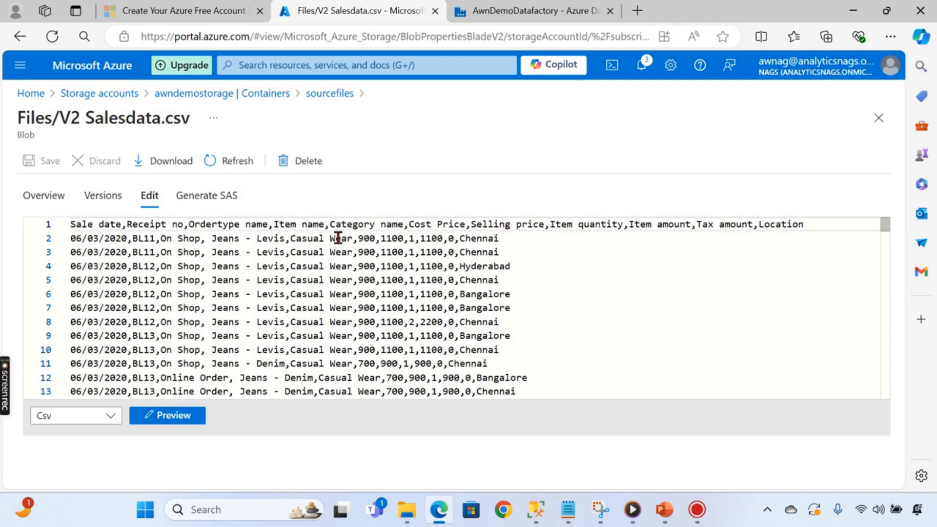
drag(213, 238, 278, 238)
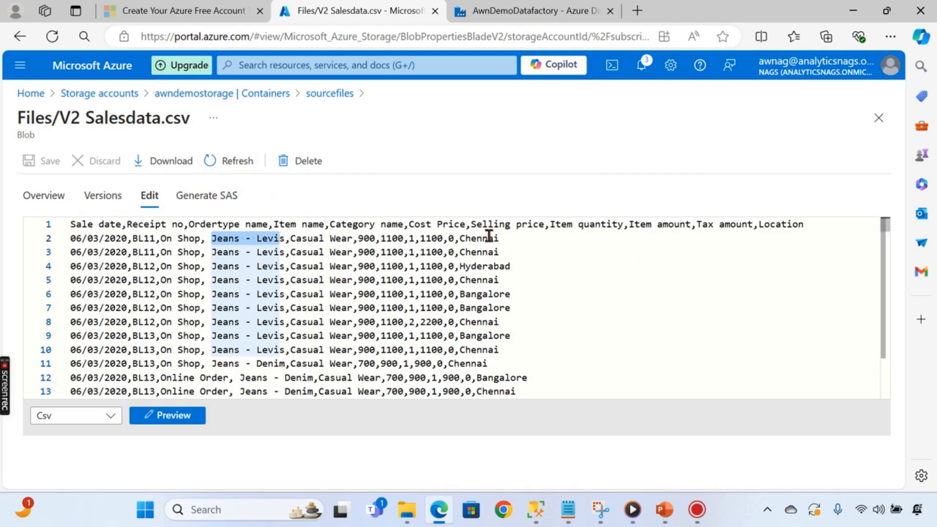
scroll(485, 343, down, 6)
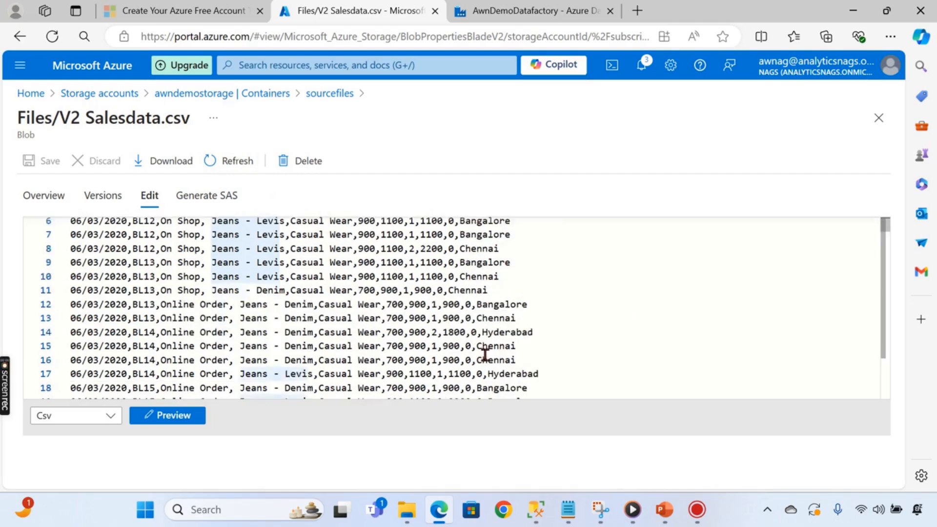
scroll(493, 342, up, 4)
scroll(495, 341, up, 3)
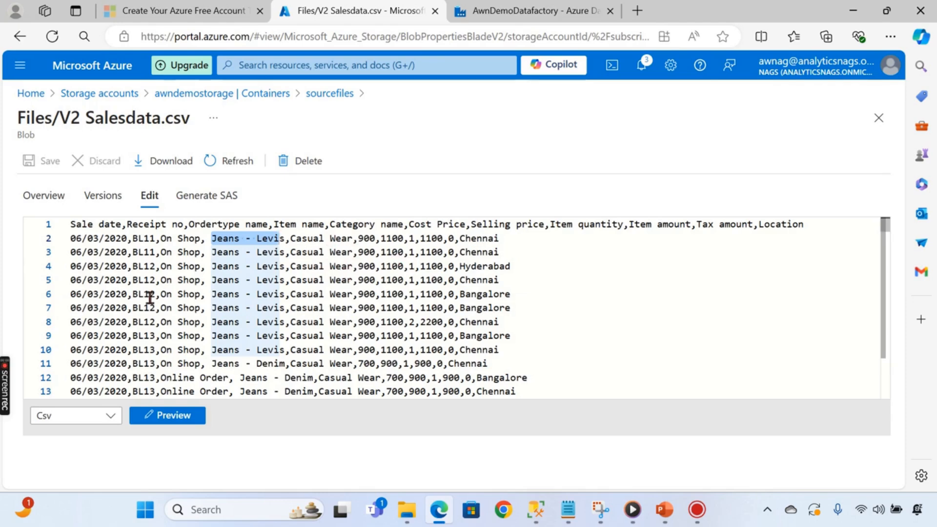
click(192, 98)
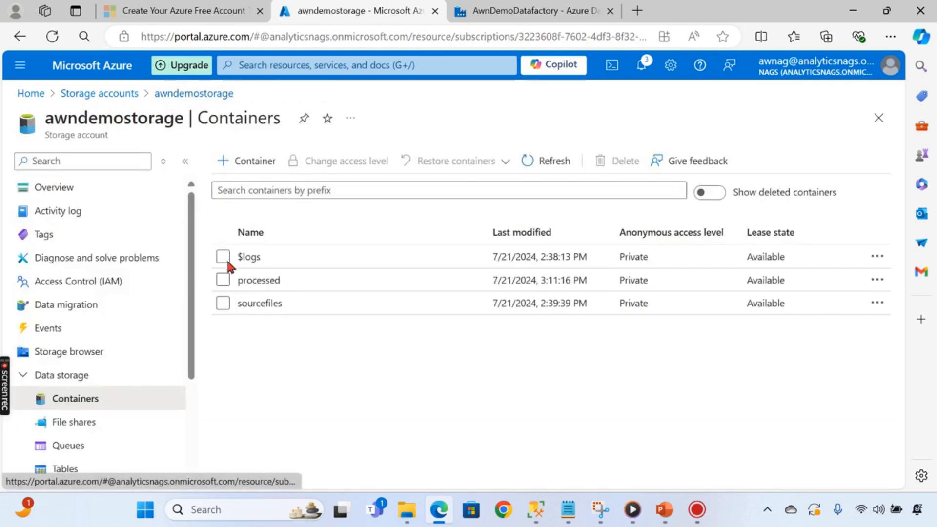
- View Product.csv's contents in sourcefiles, noting its Parent Brand column
click(260, 306)
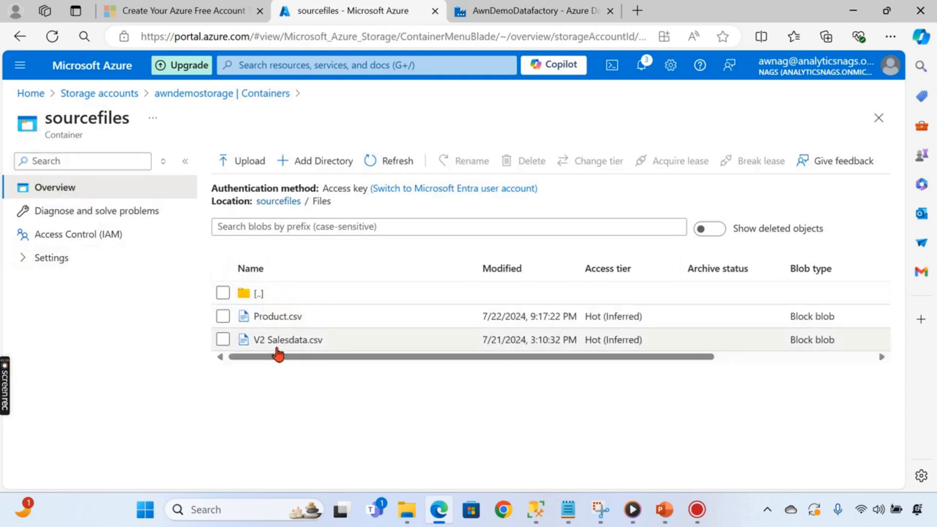
click(271, 316)
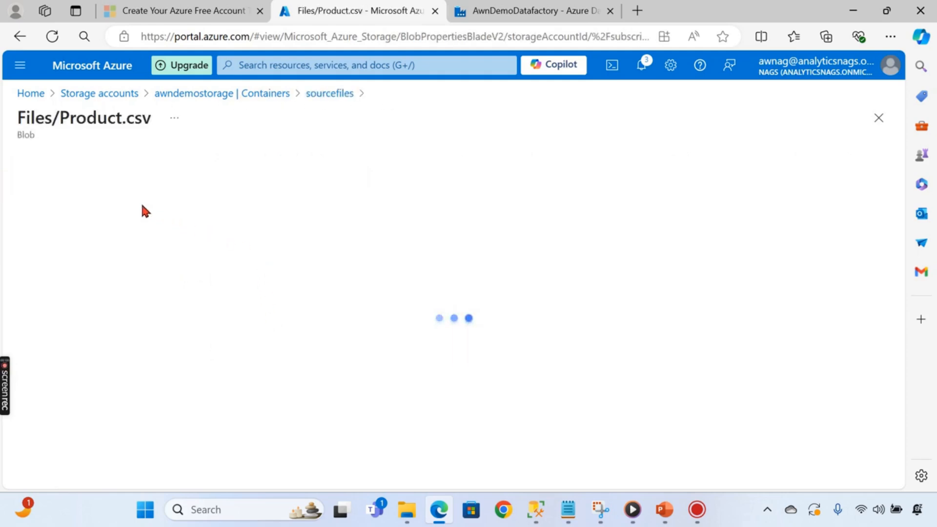
click(161, 197)
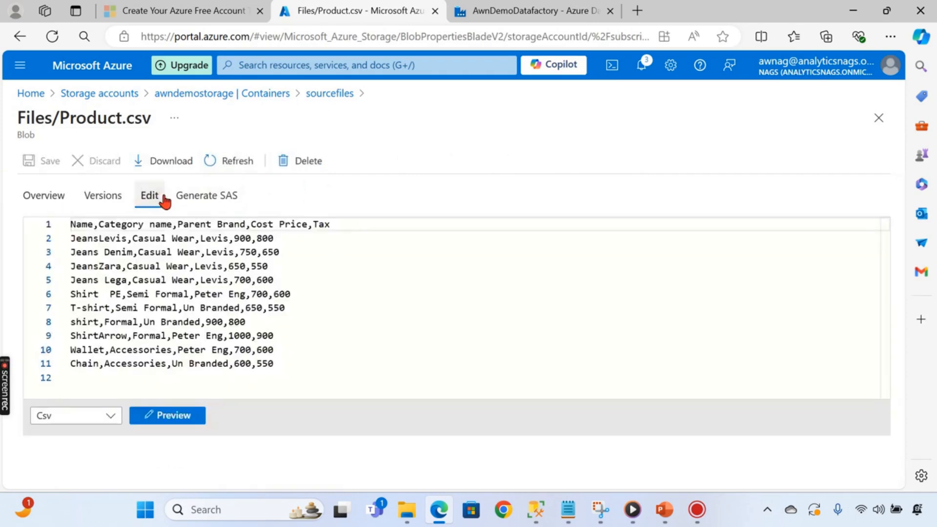
drag(178, 225, 245, 223)
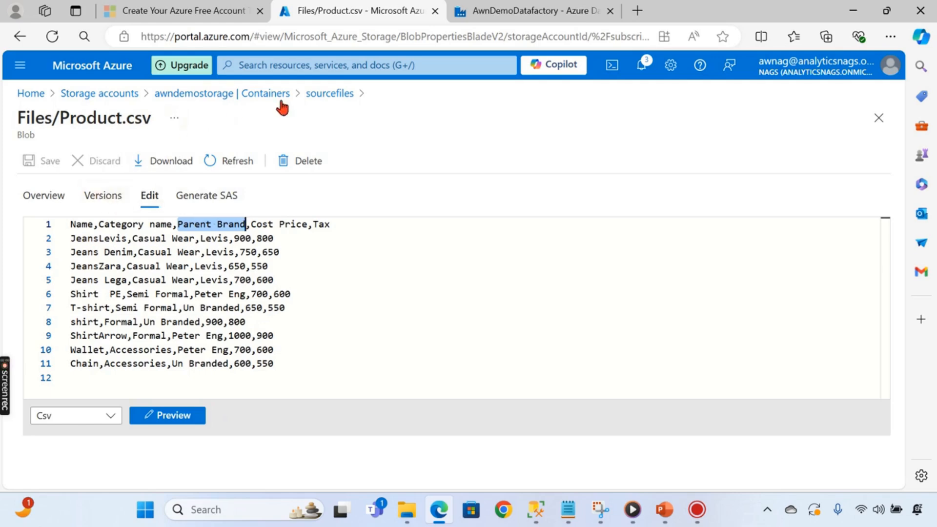
click(309, 93)
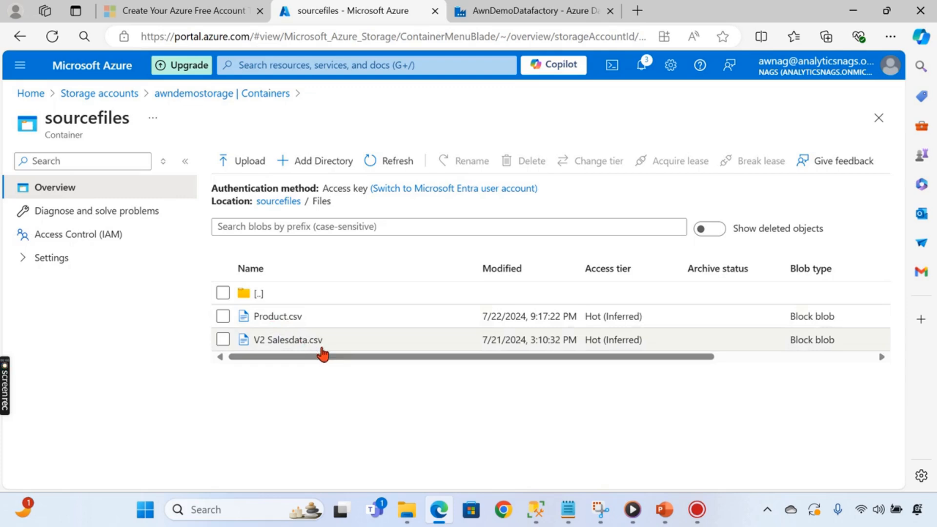
- Compare the Item name values in V2 Salesdata.csv's raw rows
click(274, 340)
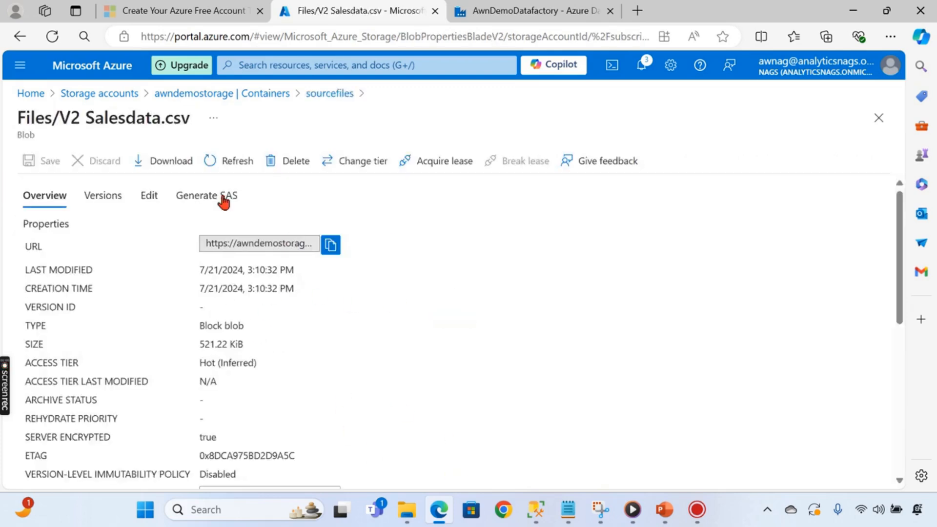
click(148, 209)
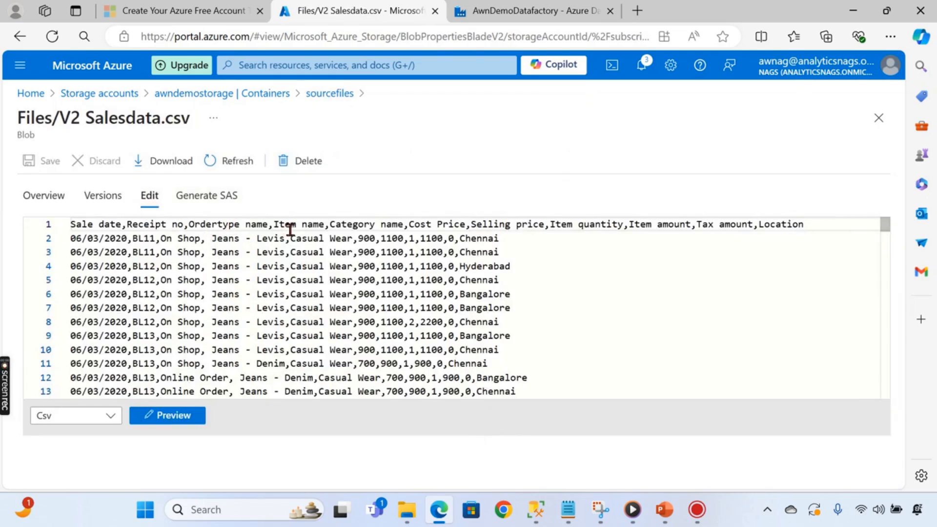
drag(207, 240, 260, 293)
click(204, 240)
drag(274, 224, 329, 224)
drag(210, 279, 279, 279)
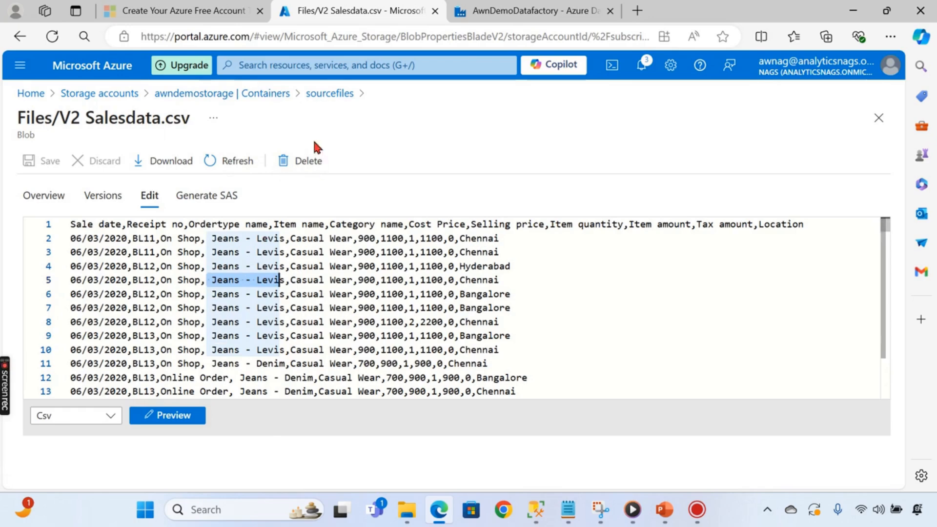
click(312, 95)
- Recheck Product.csv's contents, then go to the AwnDemoDatafactory tab
click(288, 317)
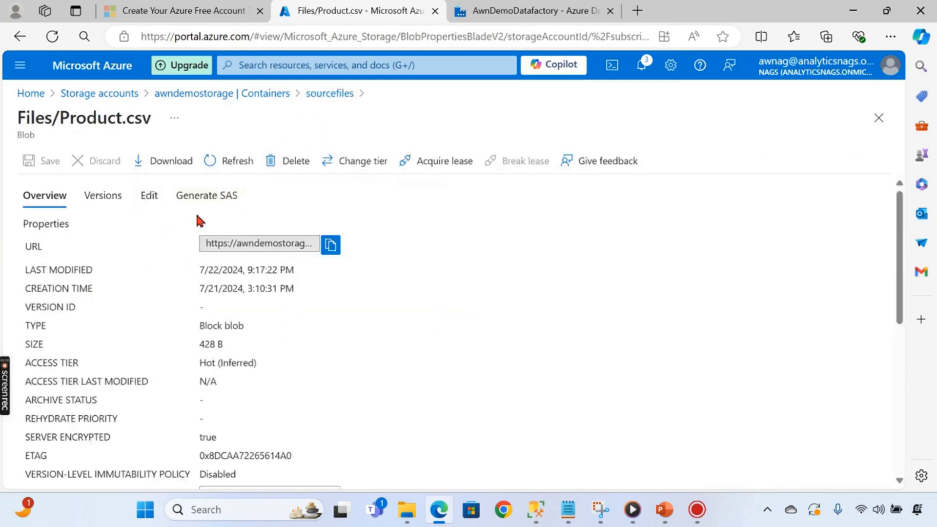
click(149, 196)
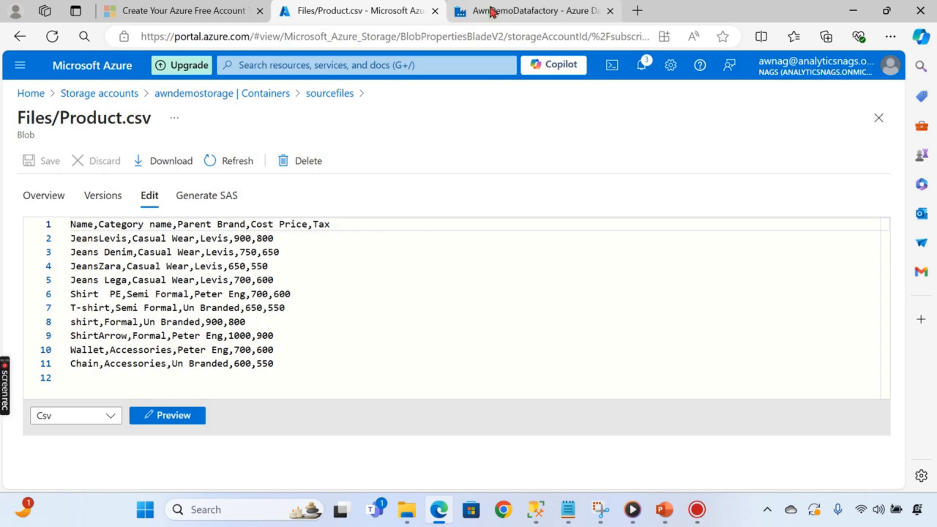
mouse_move(520, 10)
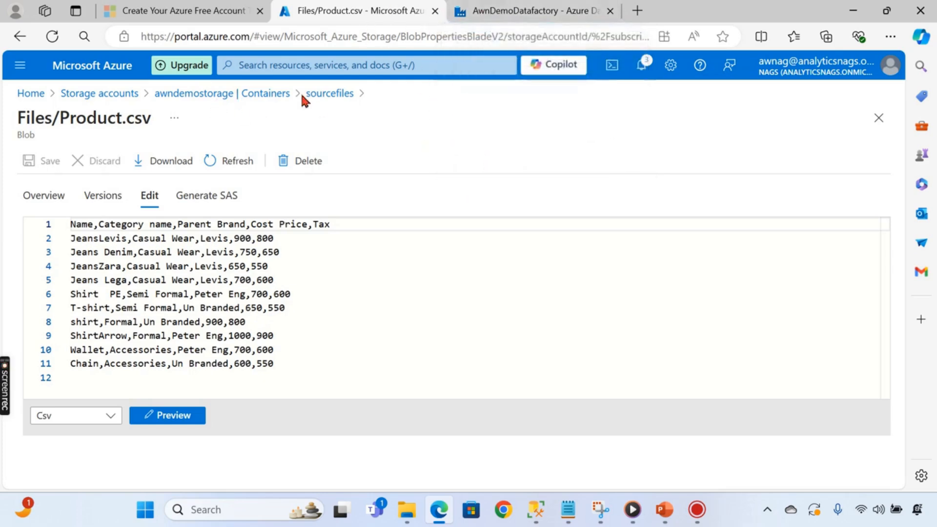
click(229, 92)
click(510, 13)
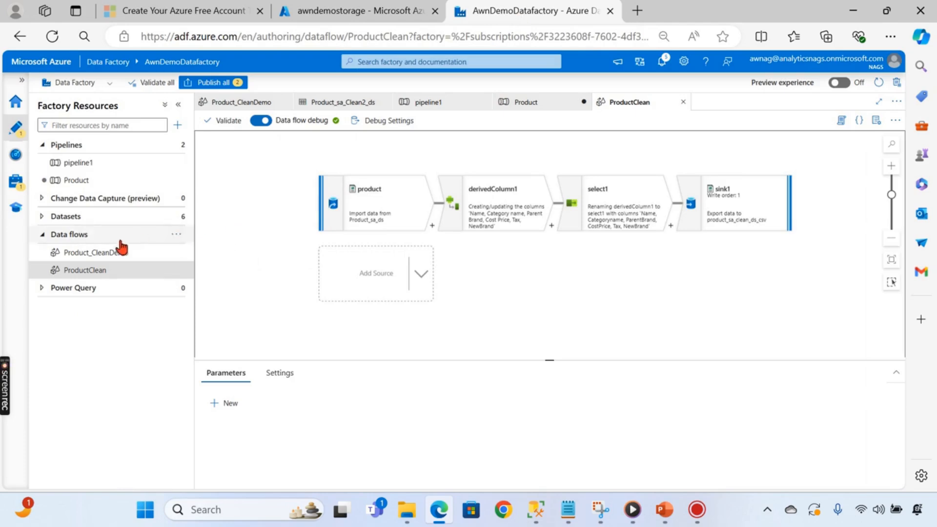
- Create a new data flow with source1 reading the sales_sa__ds dataset
click(177, 235)
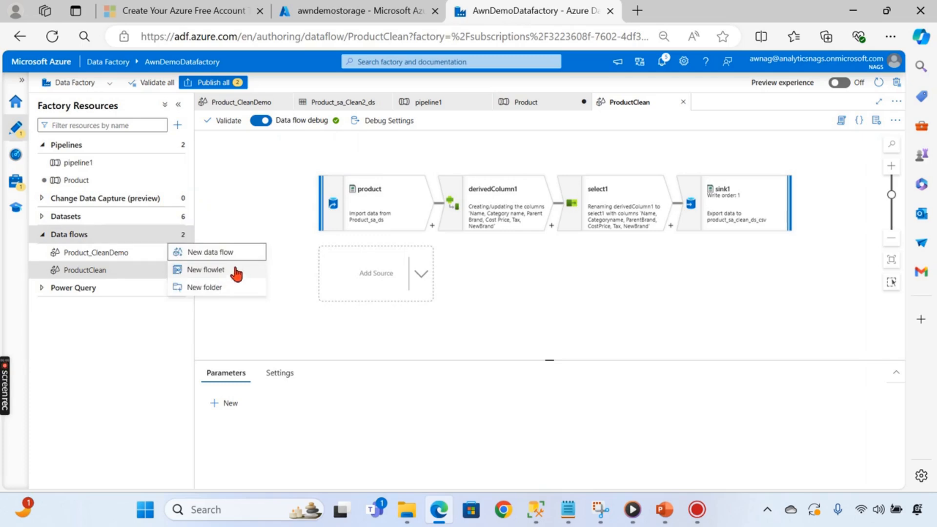
click(206, 254)
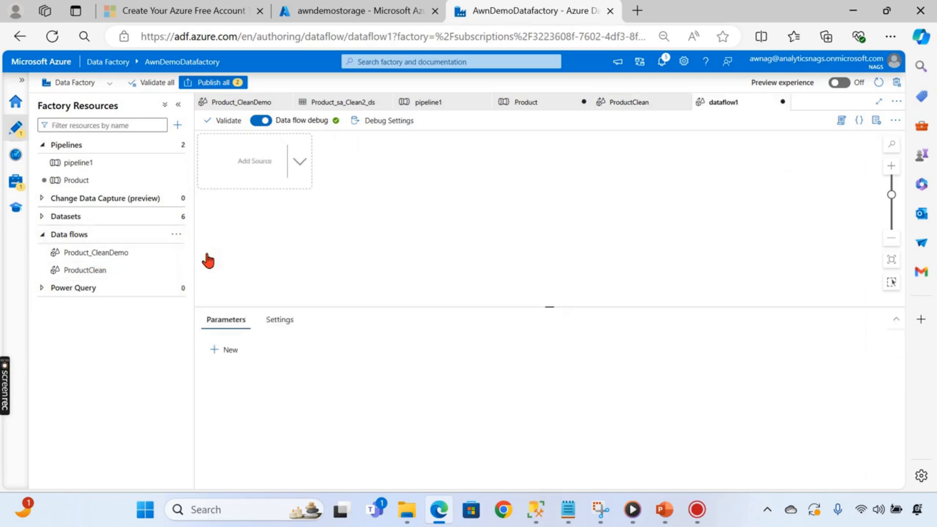
click(302, 164)
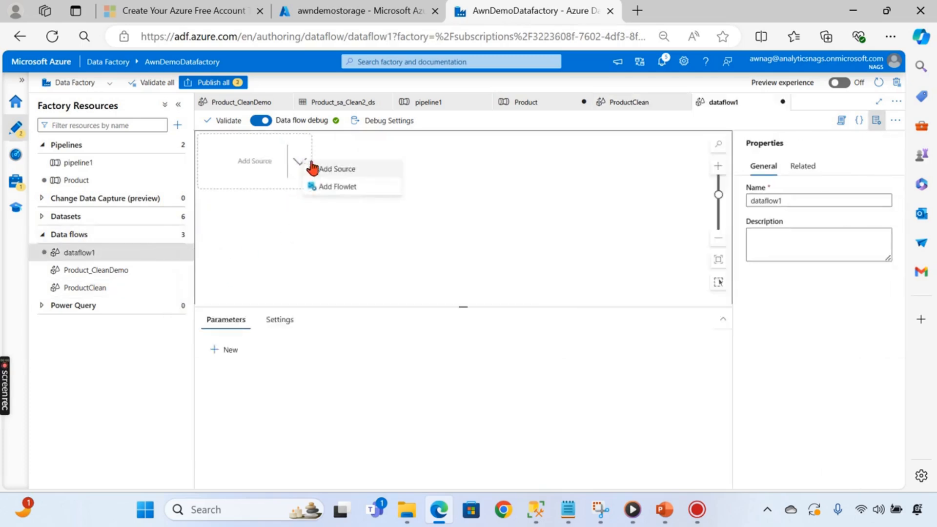
click(326, 167)
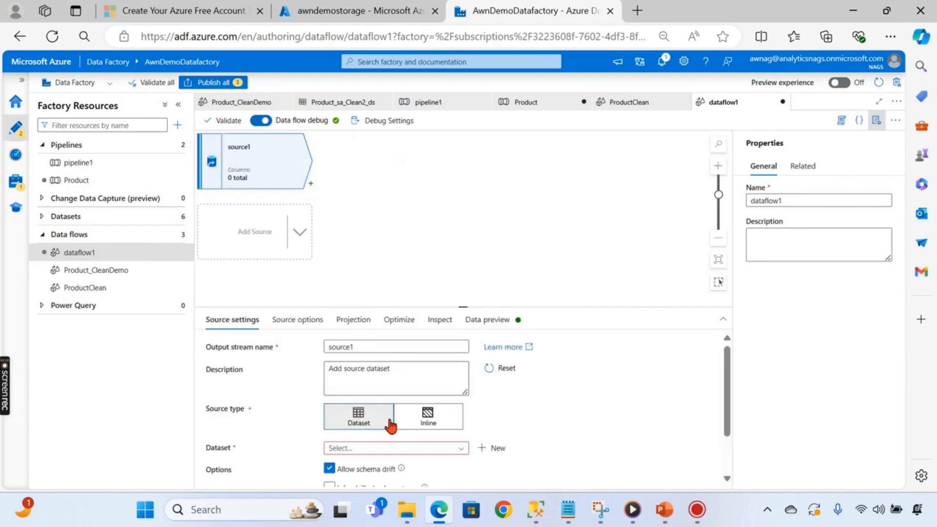
scroll(365, 433, down, 2)
click(376, 392)
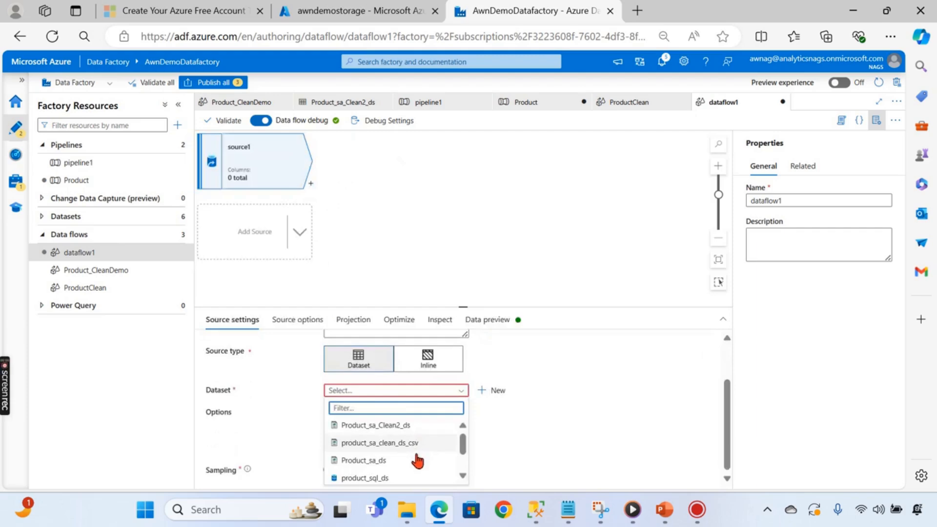
scroll(393, 471, down, 2)
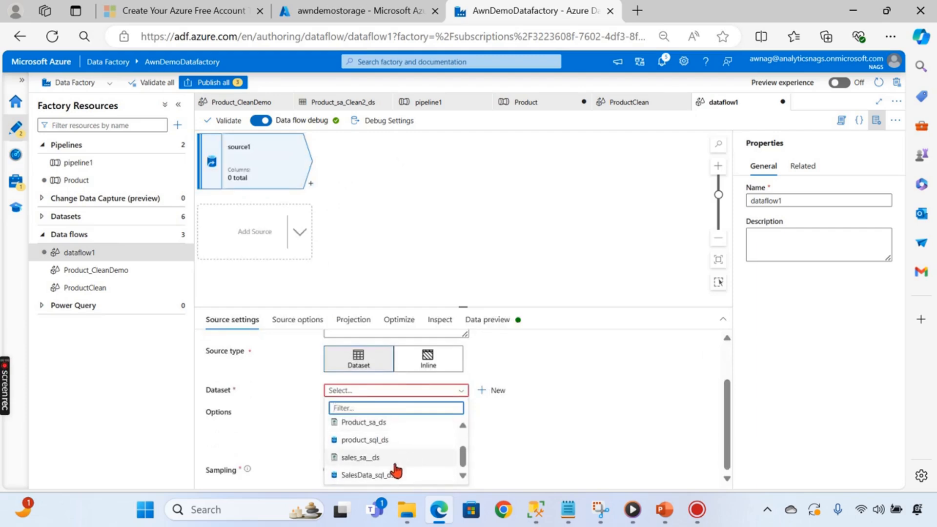
click(363, 458)
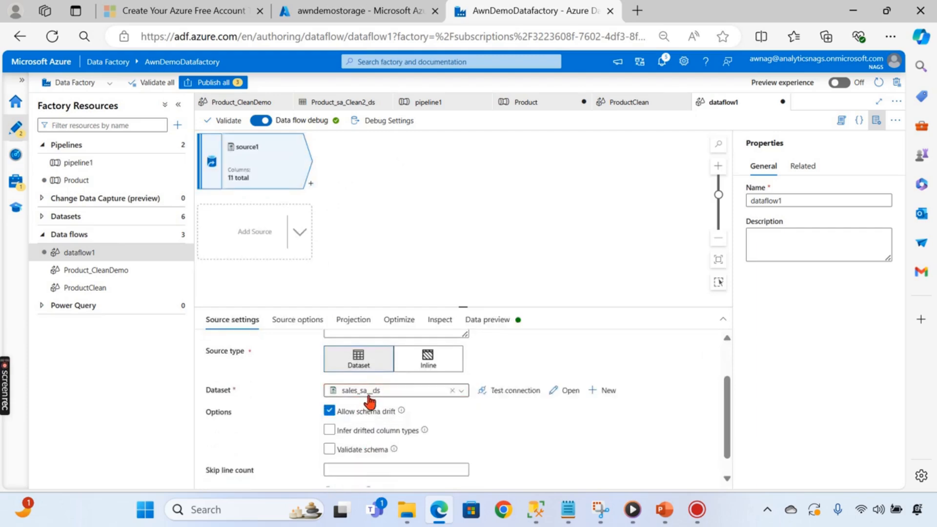
scroll(541, 434, down, 1)
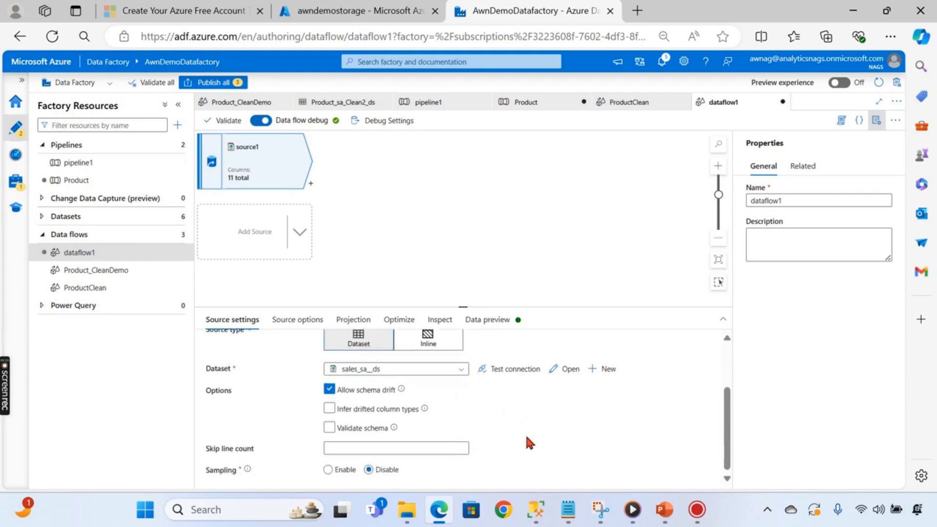
click(436, 221)
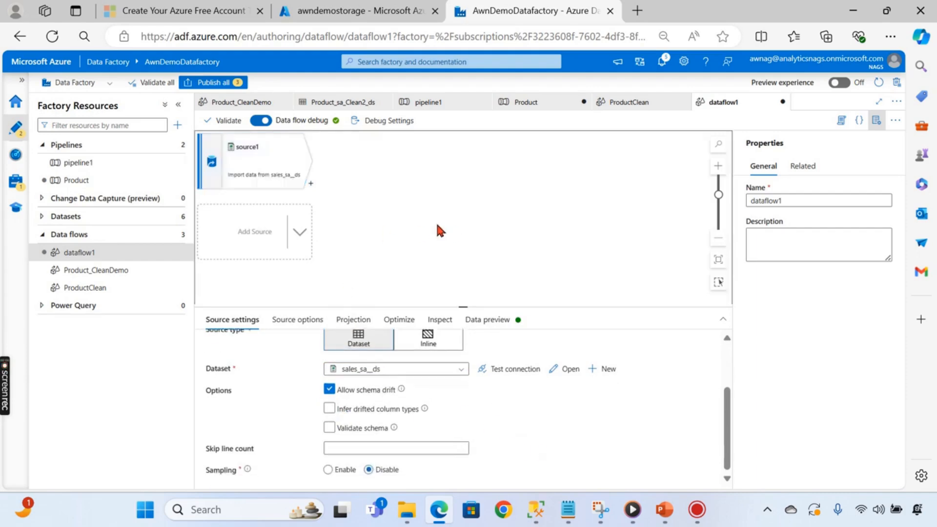
- Add a second source, source2, reading the Product_sa_ds dataset
click(299, 233)
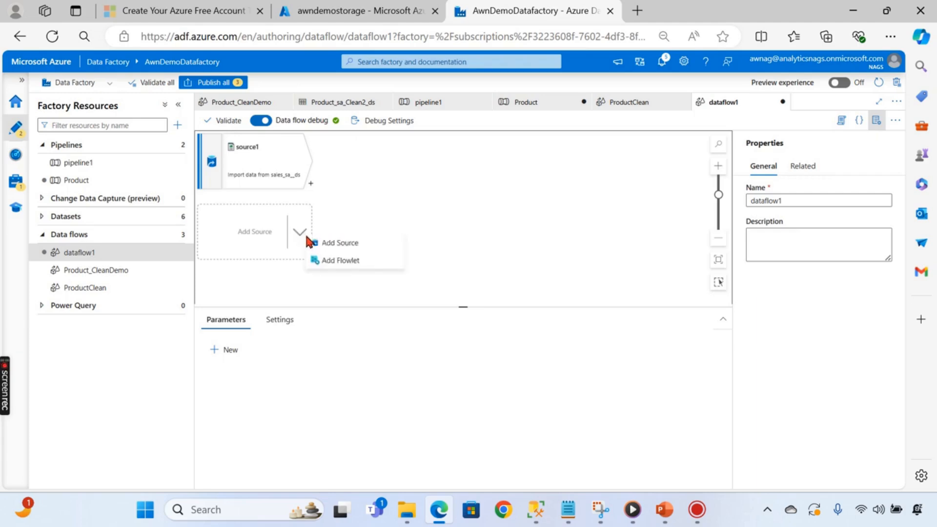
click(344, 244)
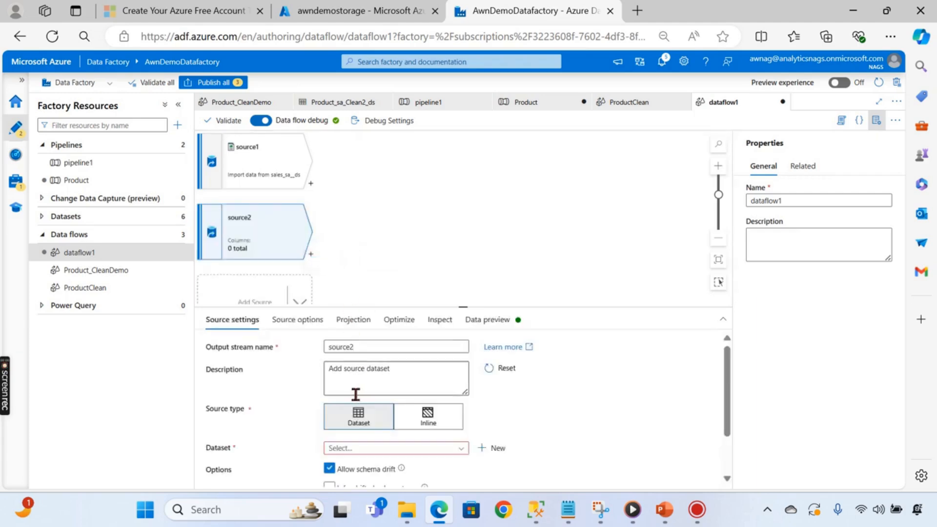
click(369, 449)
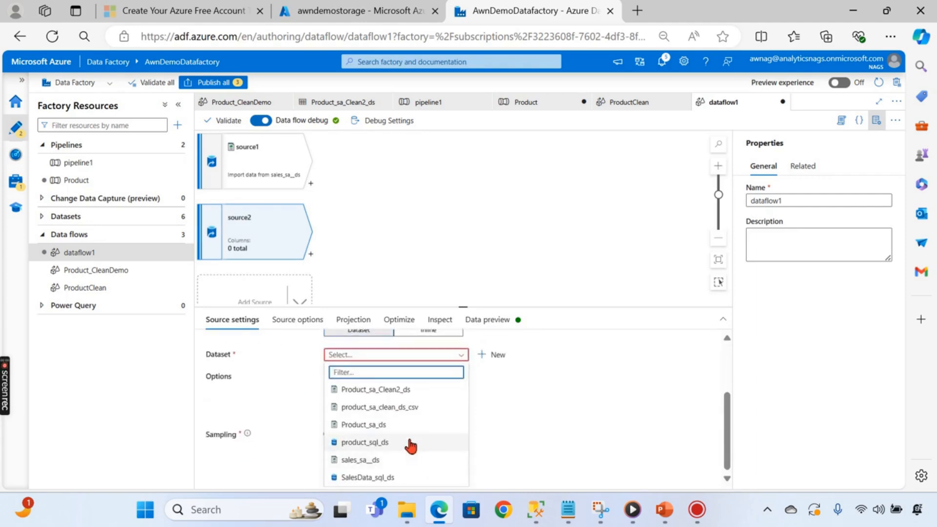
click(390, 425)
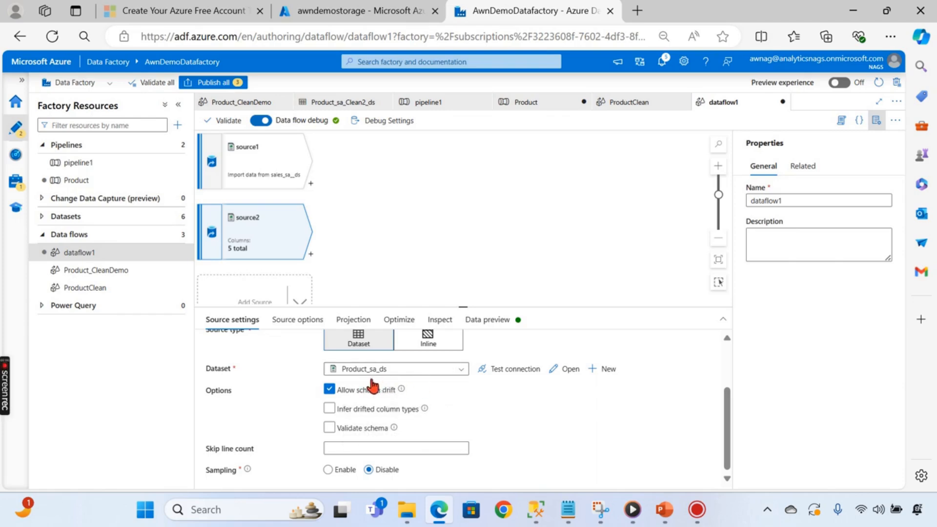
click(413, 213)
scroll(385, 234, up, 2)
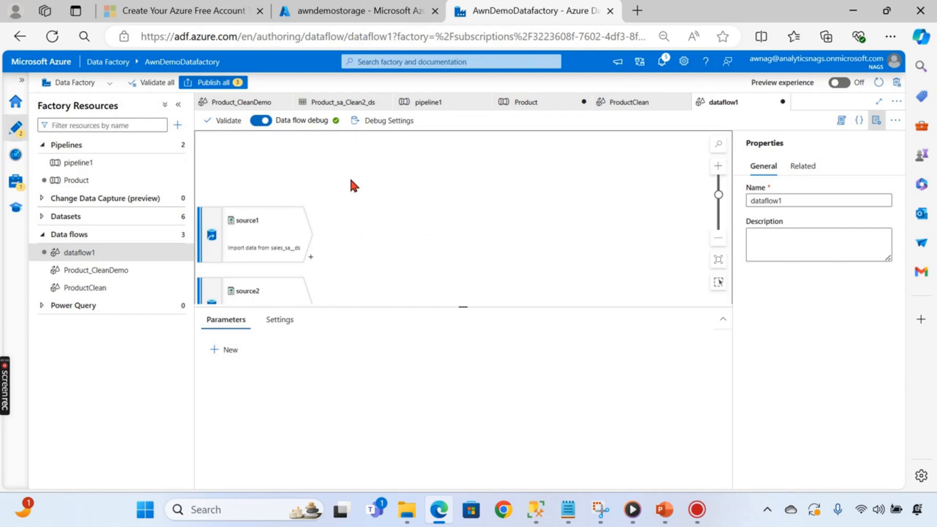
scroll(281, 193, down, 2)
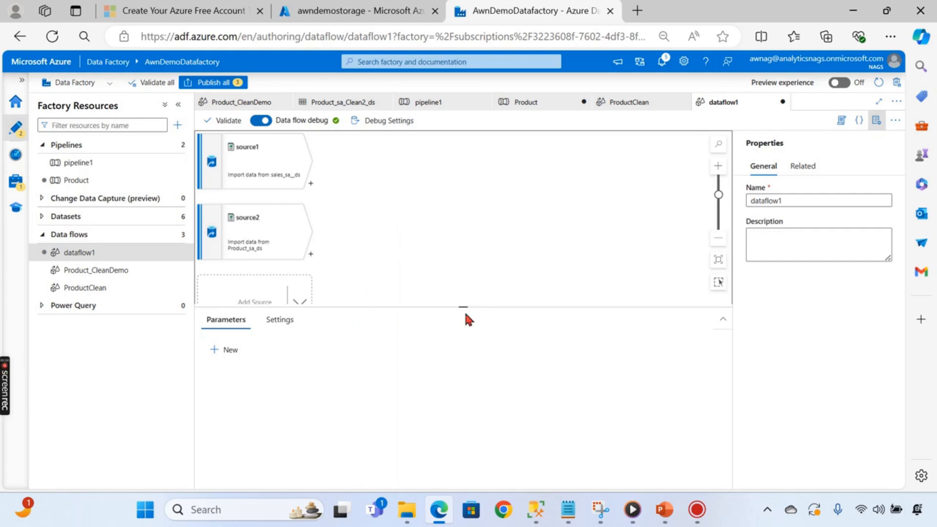
drag(465, 308, 463, 432)
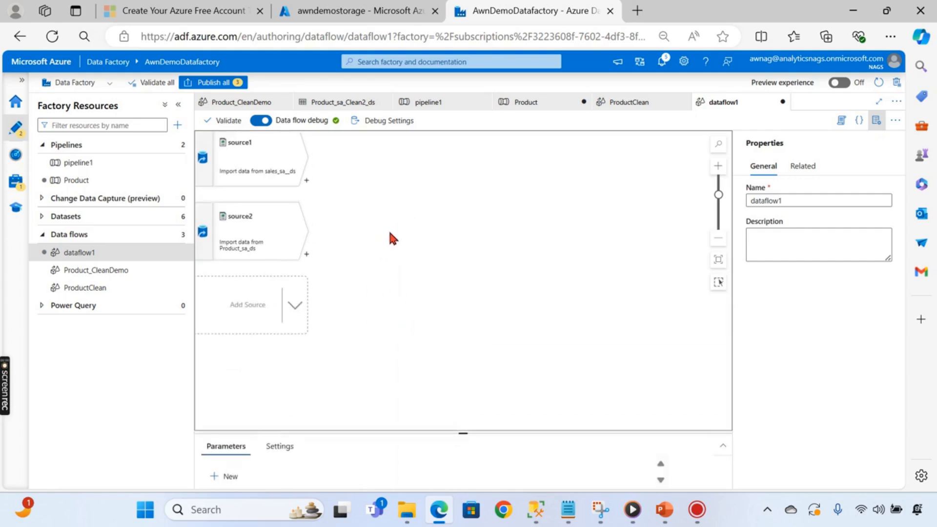
scroll(444, 242, up, 2)
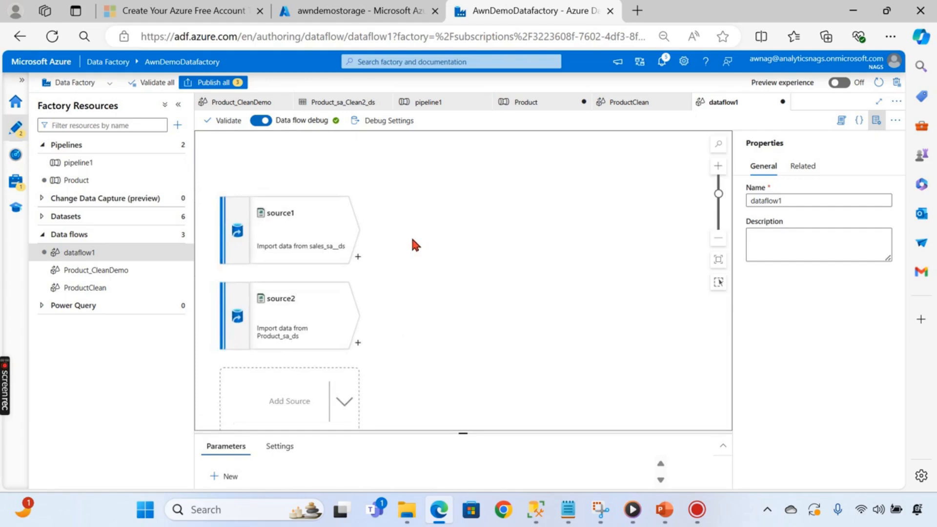
click(358, 257)
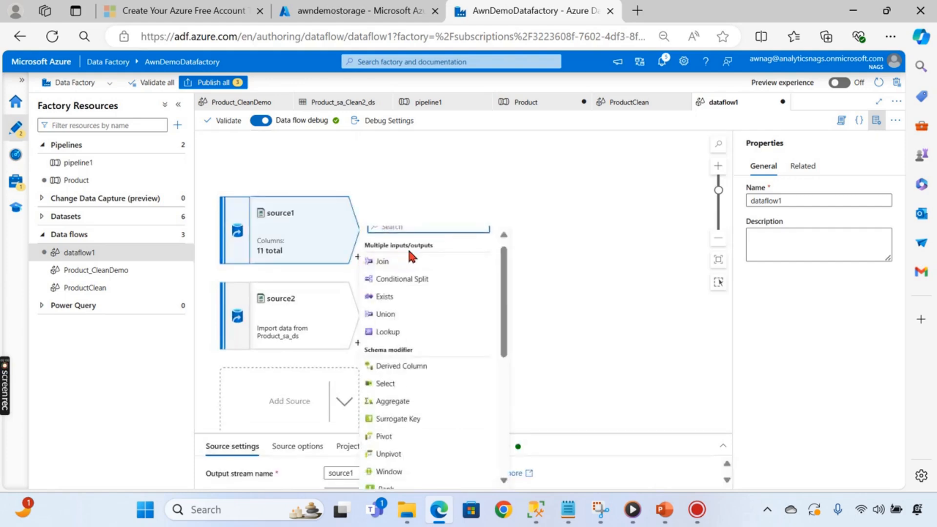
- Add derivedColumn1 after source1 and choose Item name as the column to update
scroll(439, 364, down, 3)
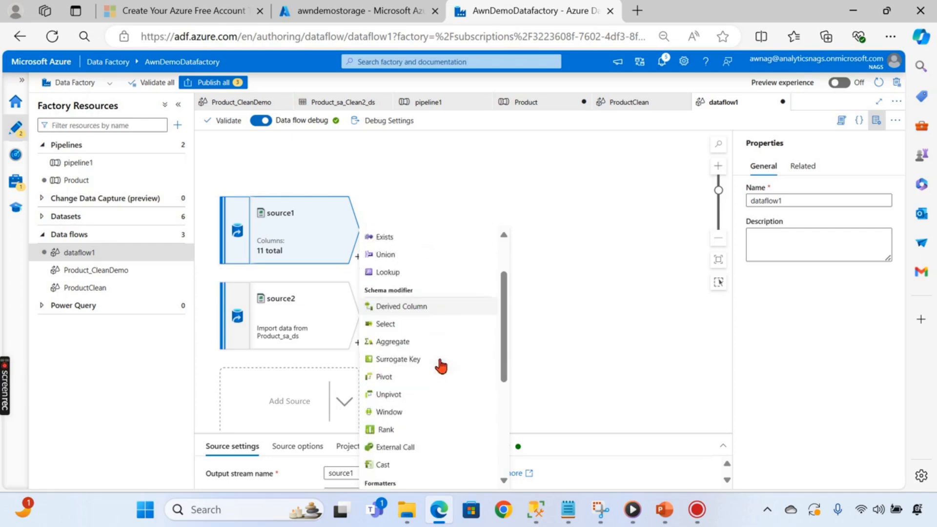
scroll(436, 369, down, 3)
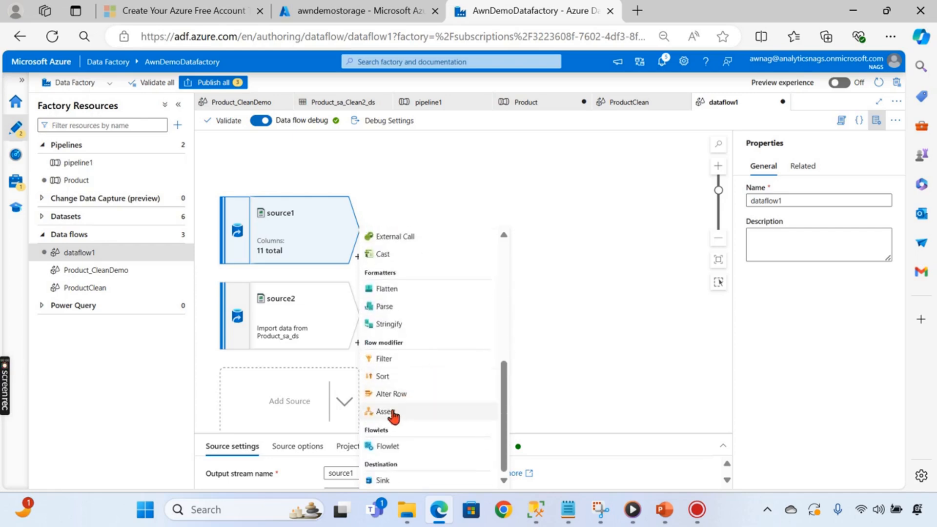
scroll(439, 385, up, 5)
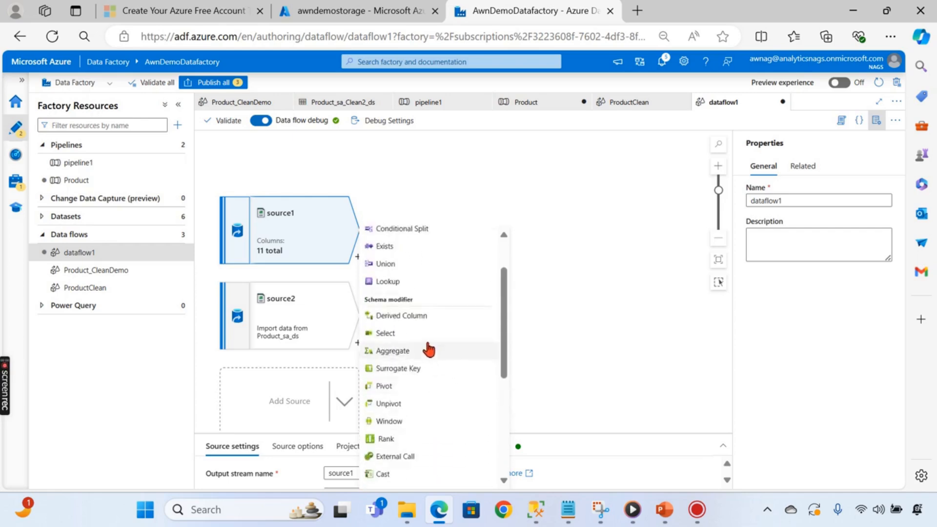
click(428, 317)
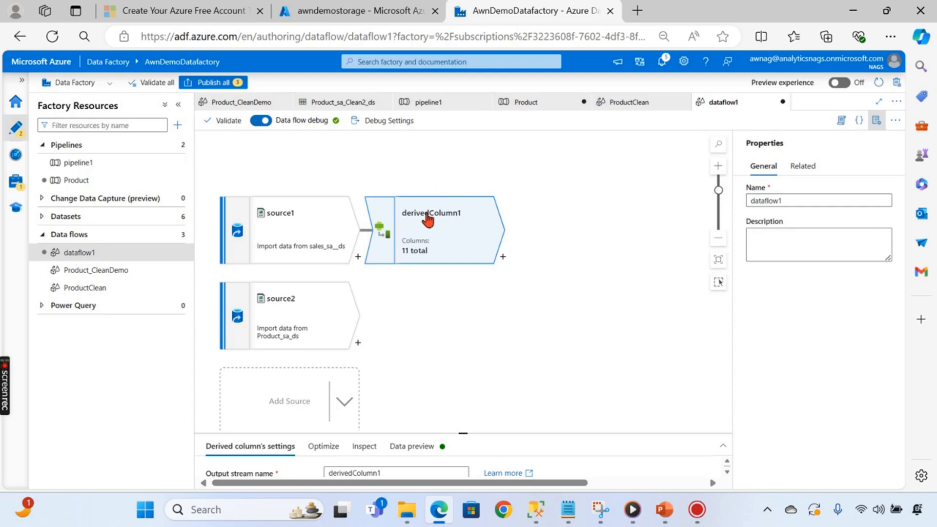
drag(464, 436, 464, 251)
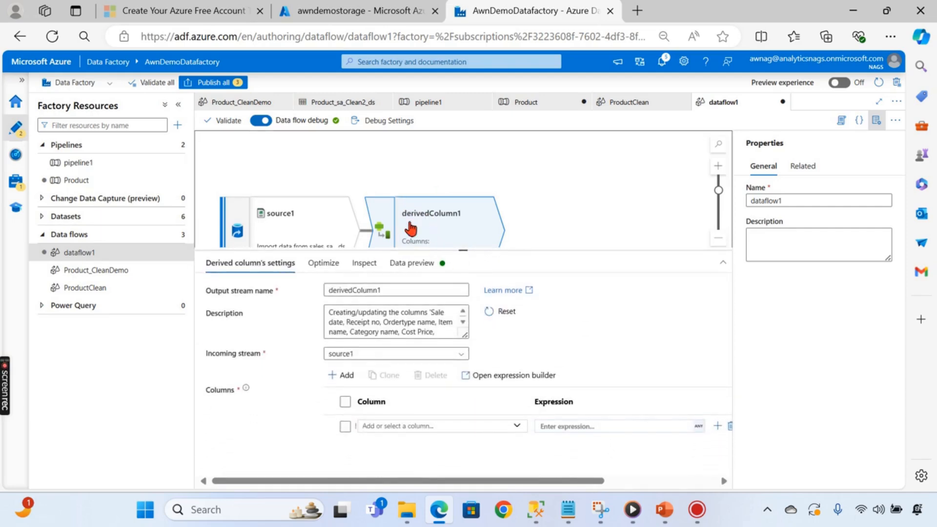
scroll(456, 211, down, 2)
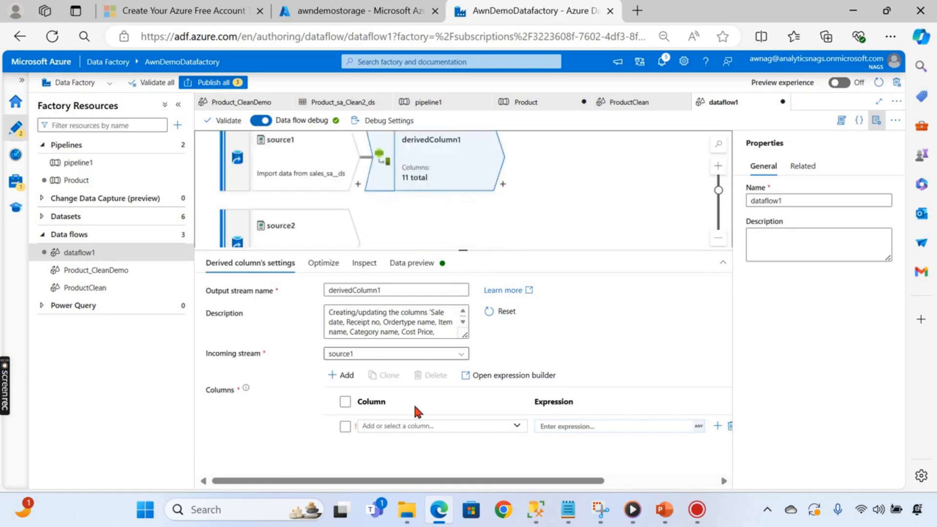
click(517, 428)
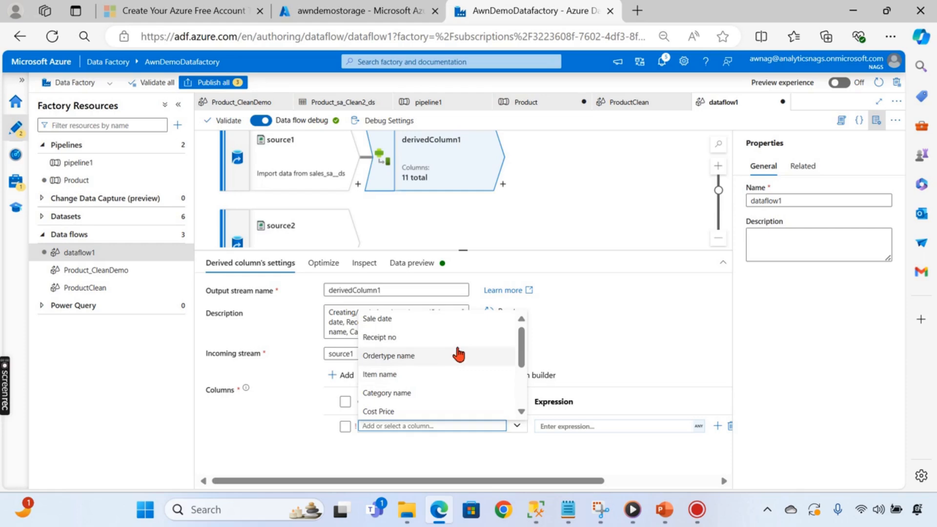
click(396, 375)
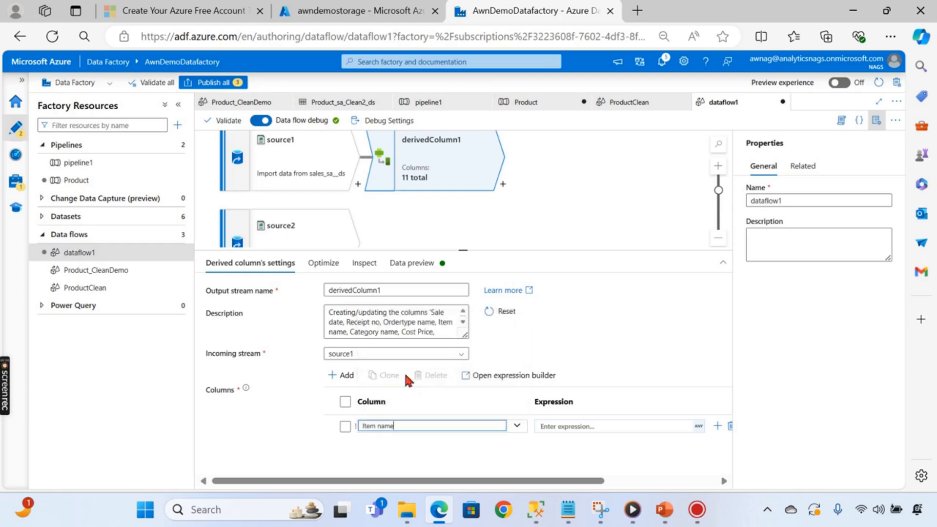
click(657, 426)
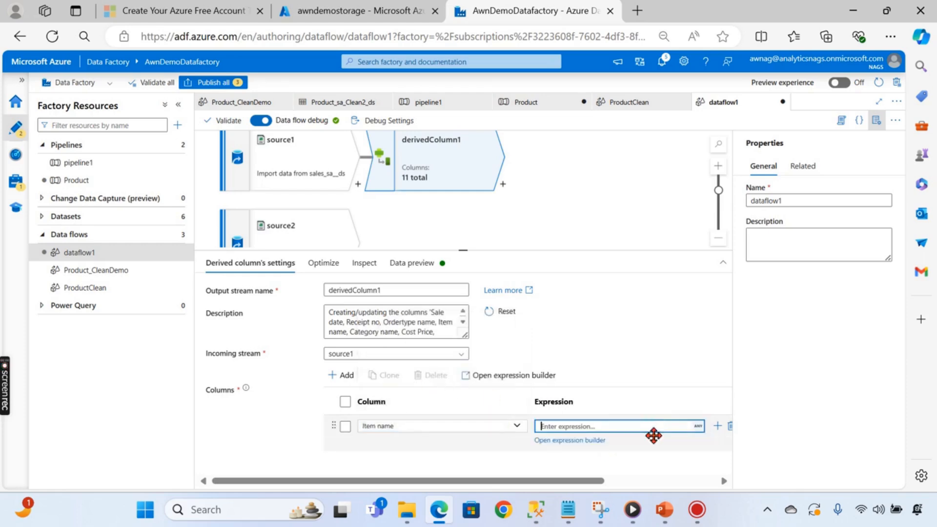
- In the expression builder, start Item name's expression with ltrim, clearing its placeholder arguments
click(556, 441)
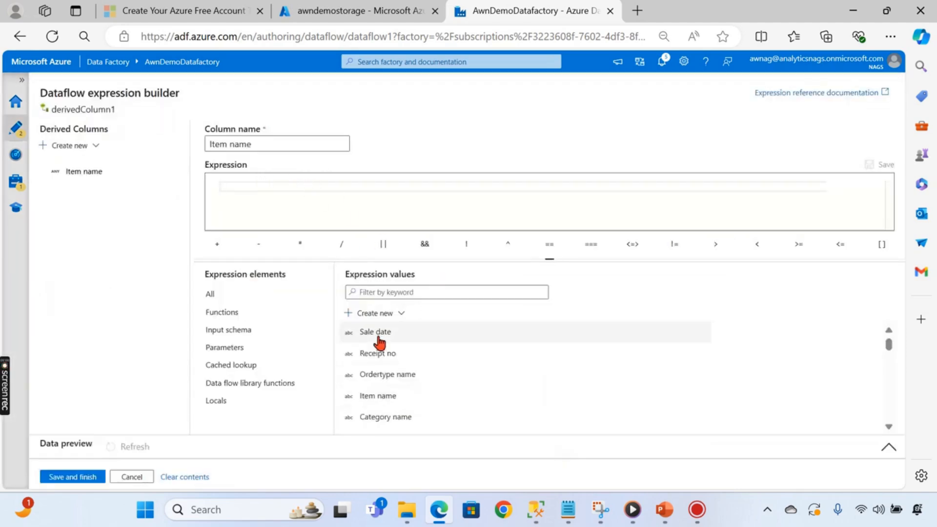
click(410, 293)
text(trim)
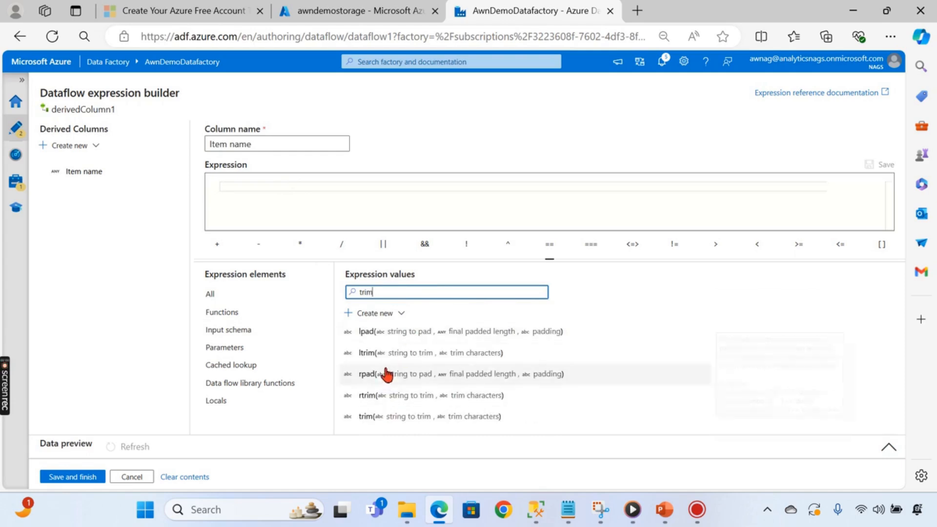
click(271, 187)
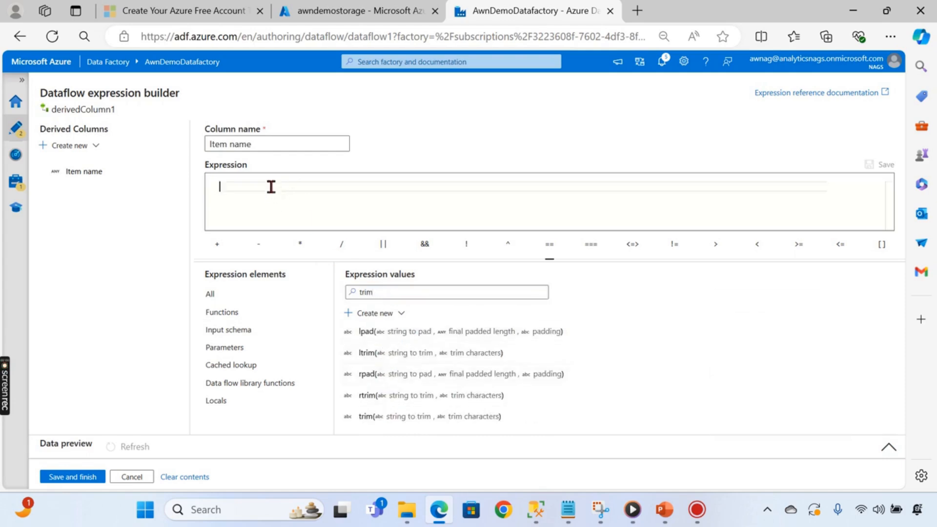
text(ltrim)
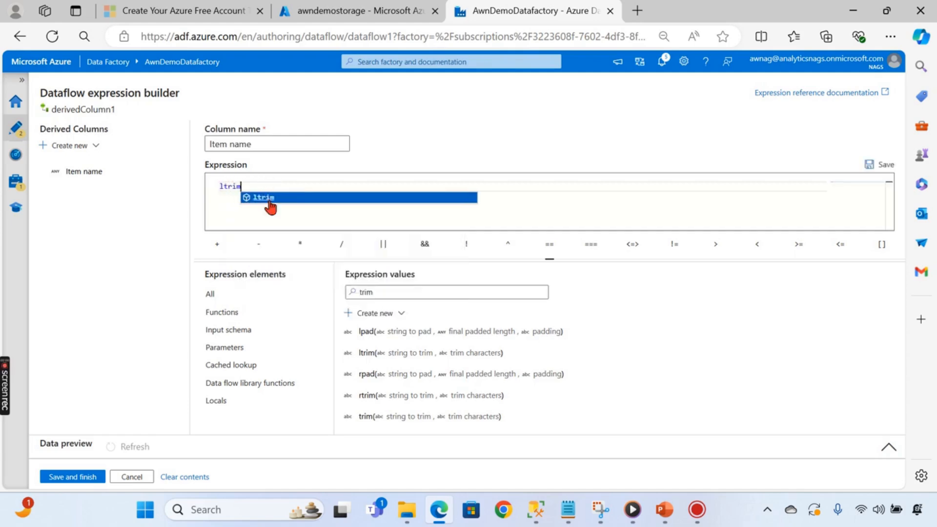
click(269, 205)
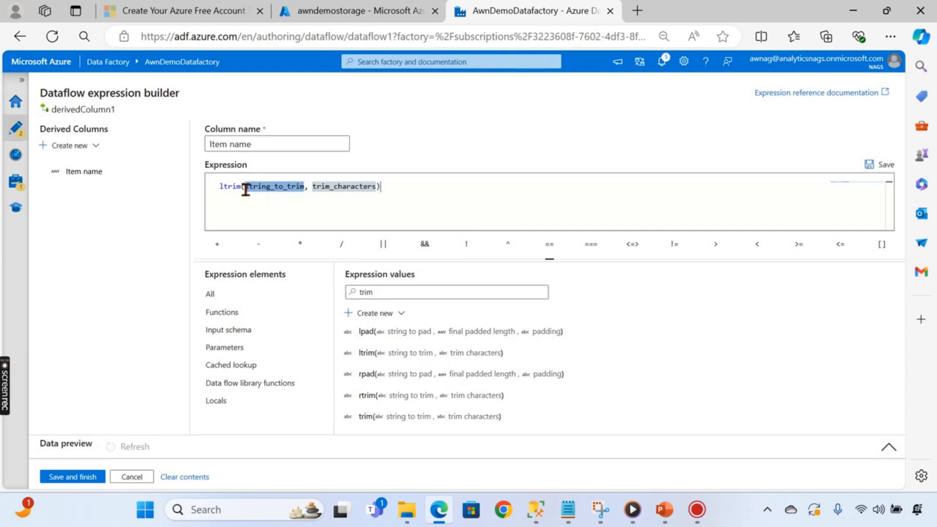
drag(246, 189, 306, 186)
drag(368, 187, 387, 188)
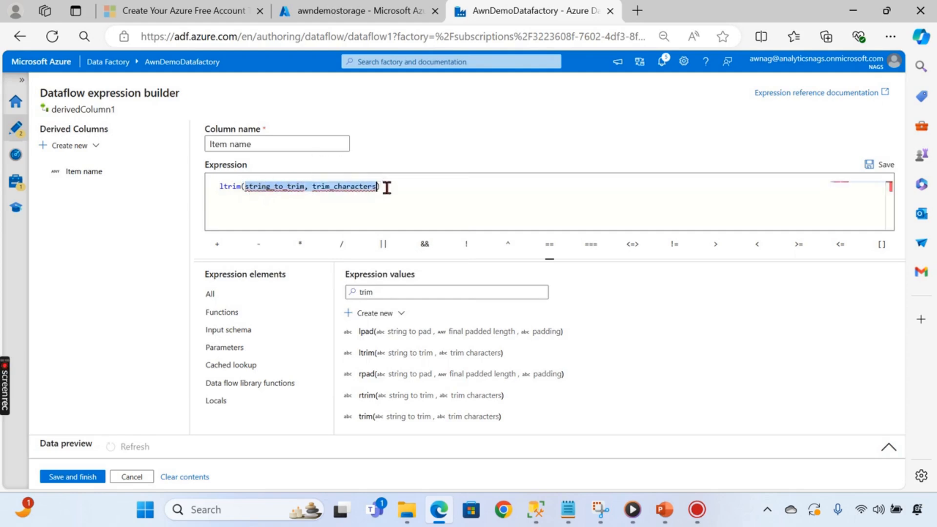
key(BackSpace)
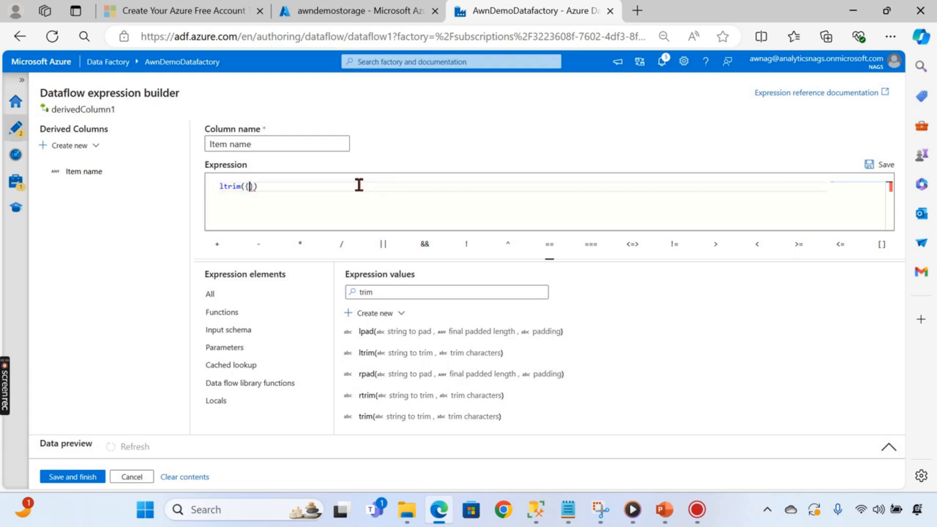
- Complete the expression as rtrim(ltrim({Item name})) and save it
click(247, 331)
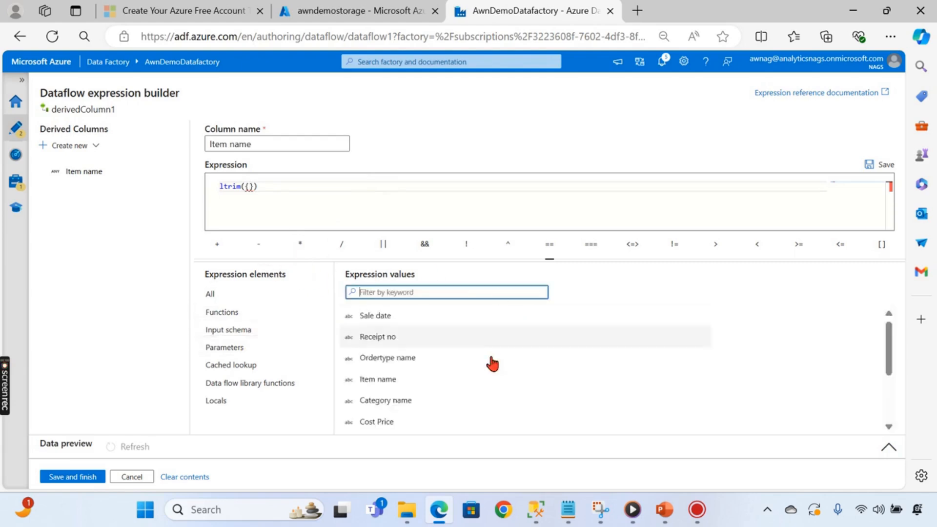
click(395, 380)
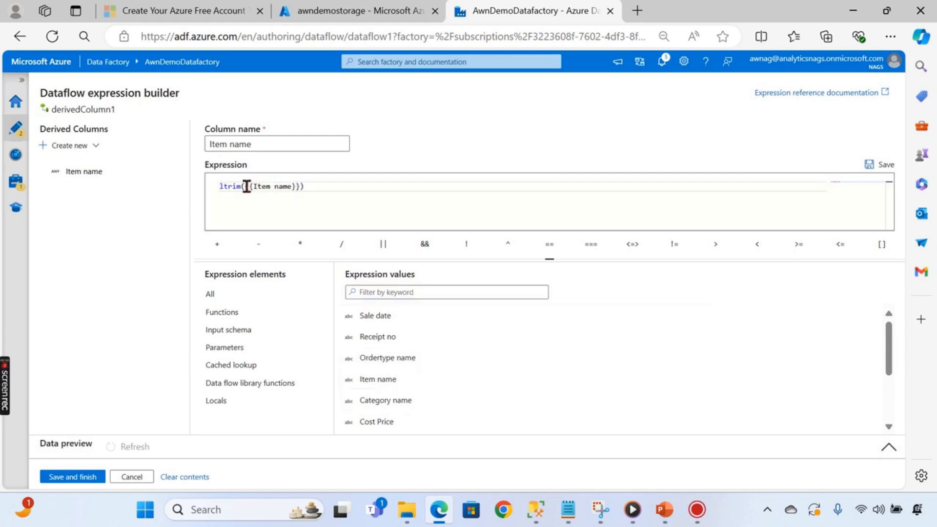
key(BackSpace)
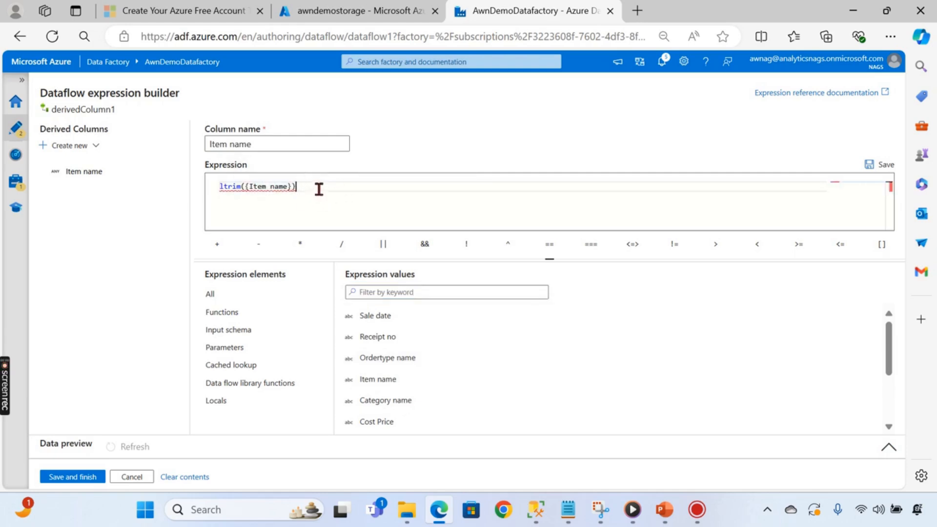
click(220, 187)
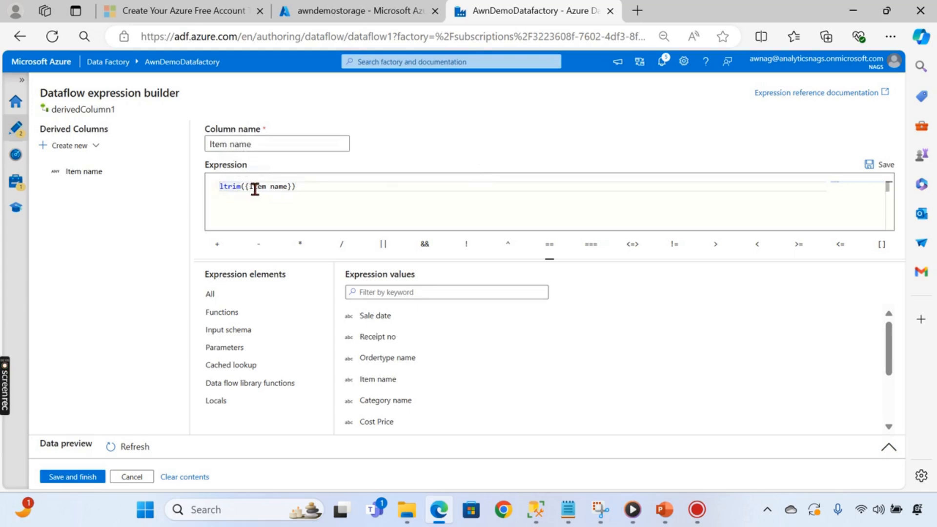
text(rtrim()
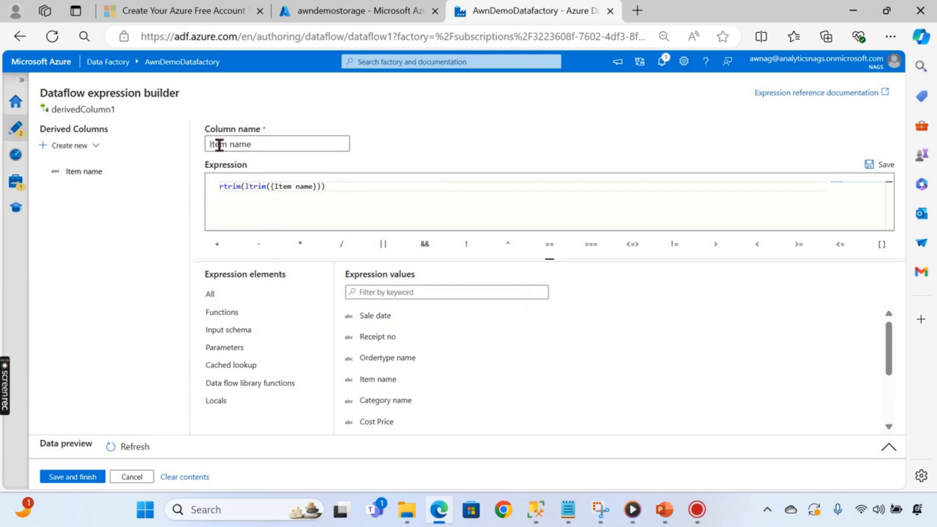
click(72, 476)
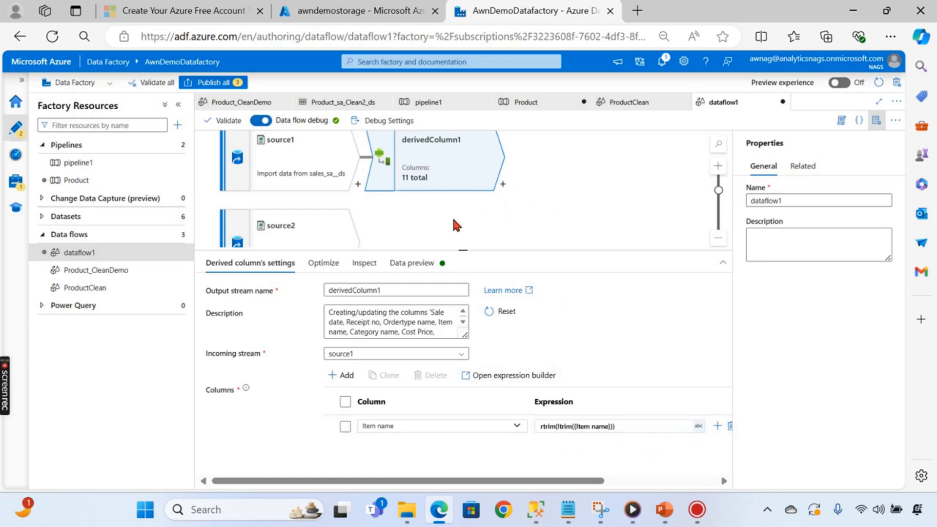
click(426, 215)
- Add a Join transformation, join1, after derivedColumn1
drag(458, 255, 458, 370)
click(470, 252)
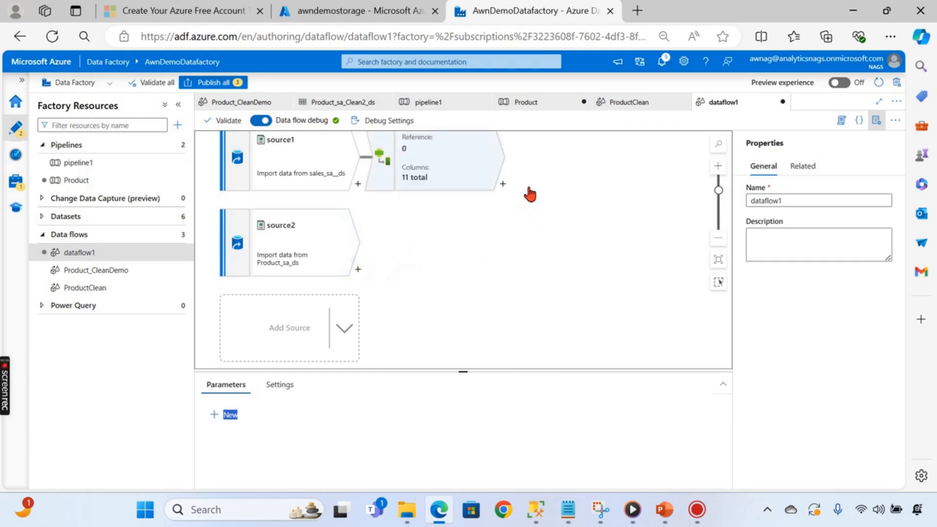
click(502, 184)
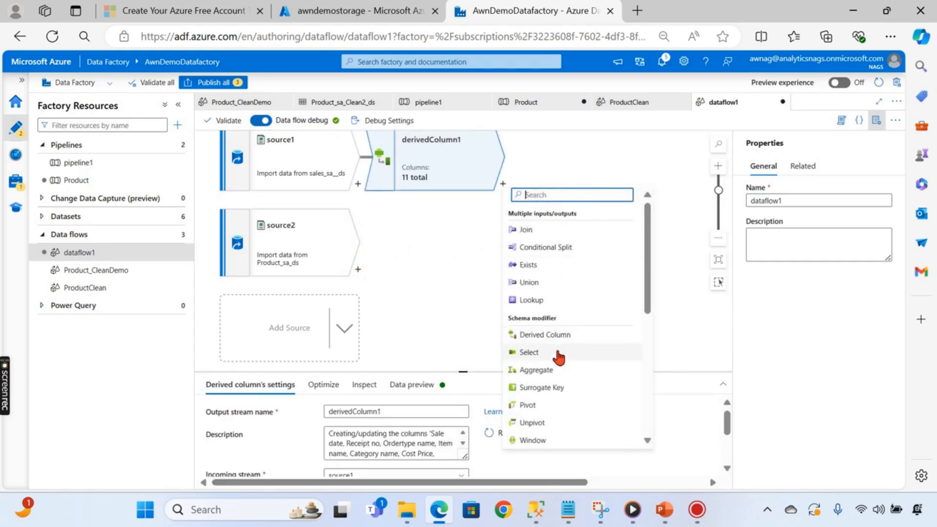
scroll(554, 376, down, 3)
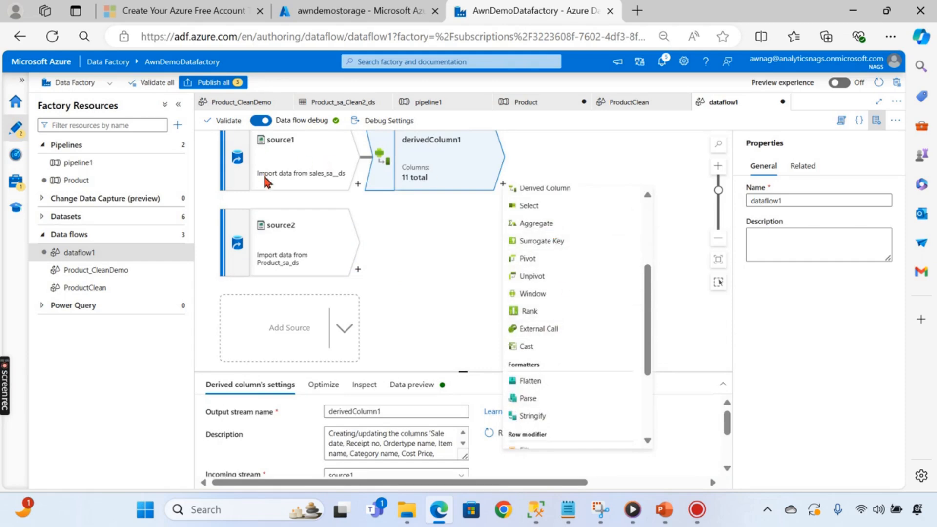
scroll(590, 371, down, 3)
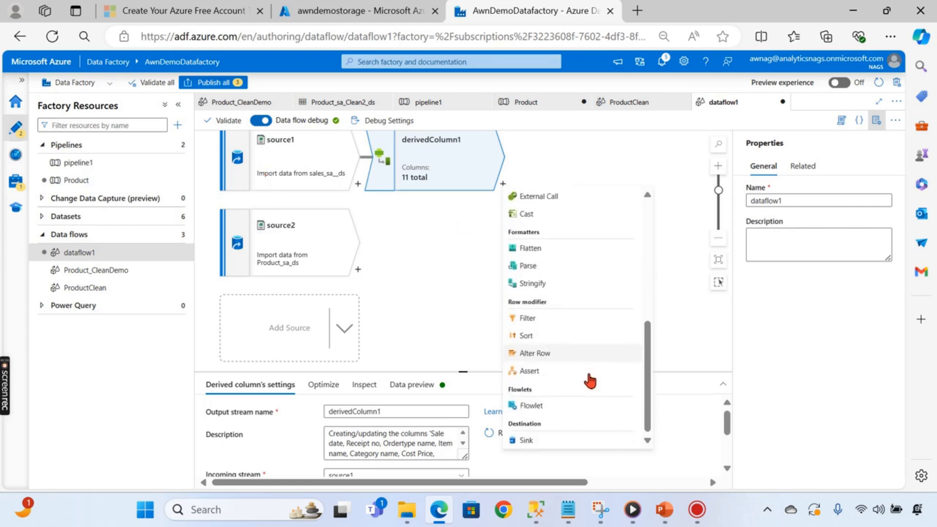
scroll(570, 353, up, 5)
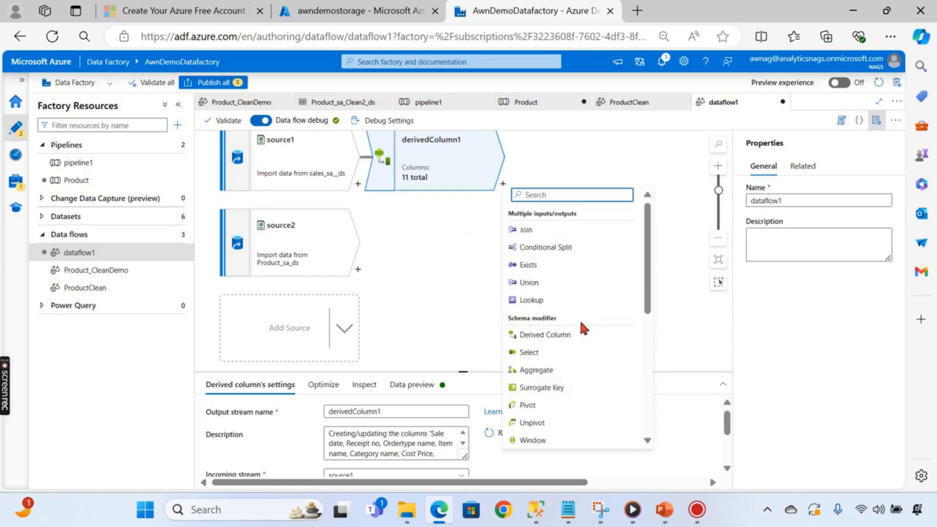
click(552, 233)
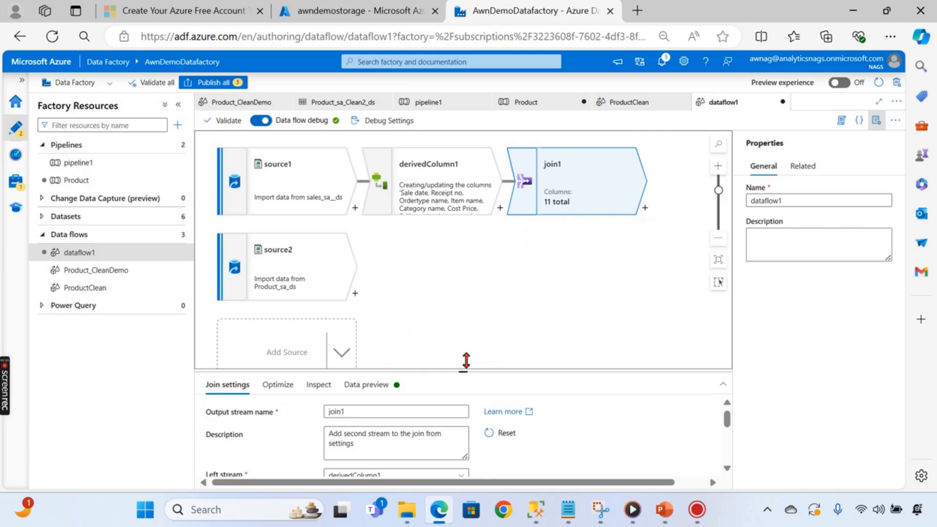
- Make join1 an inner join with right stream source2 on Item name == Name
drag(466, 360, 464, 218)
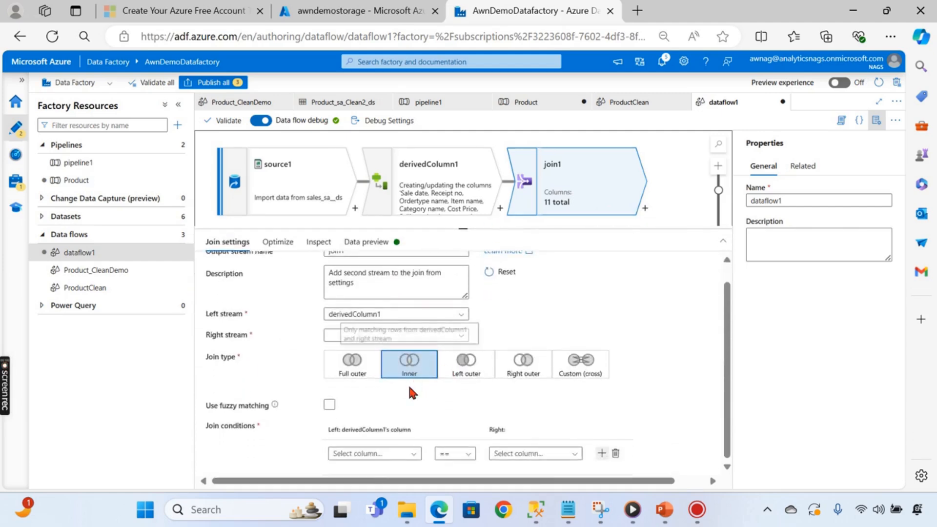
click(388, 453)
scroll(389, 456, down, 4)
scroll(384, 456, down, 2)
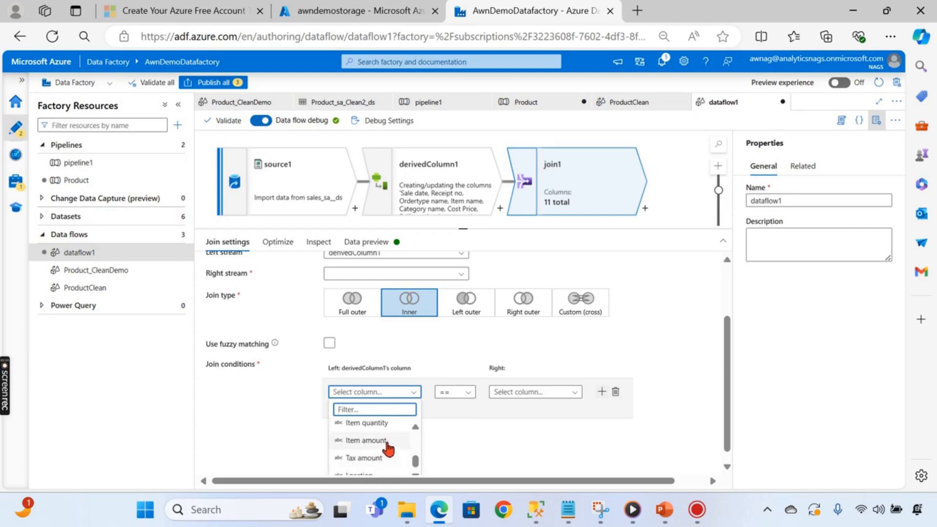
scroll(388, 456, up, 3)
click(376, 429)
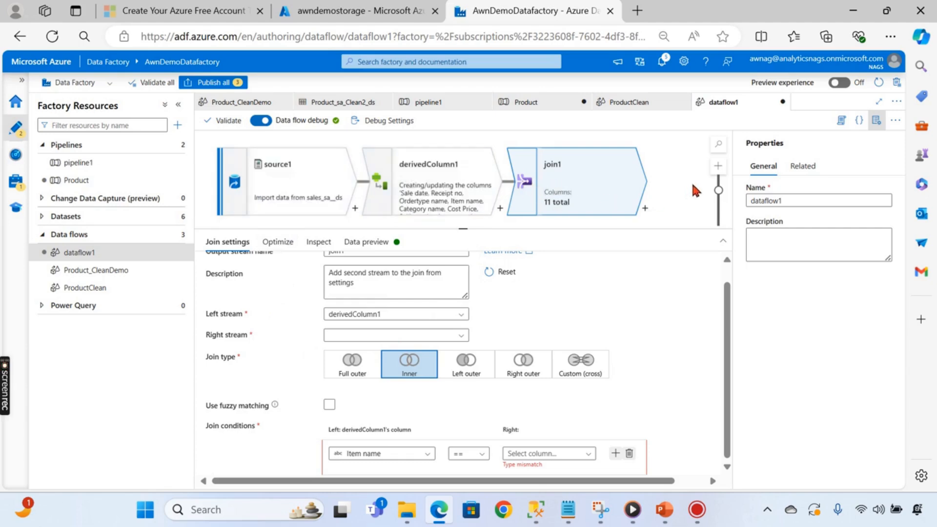
click(378, 335)
click(363, 369)
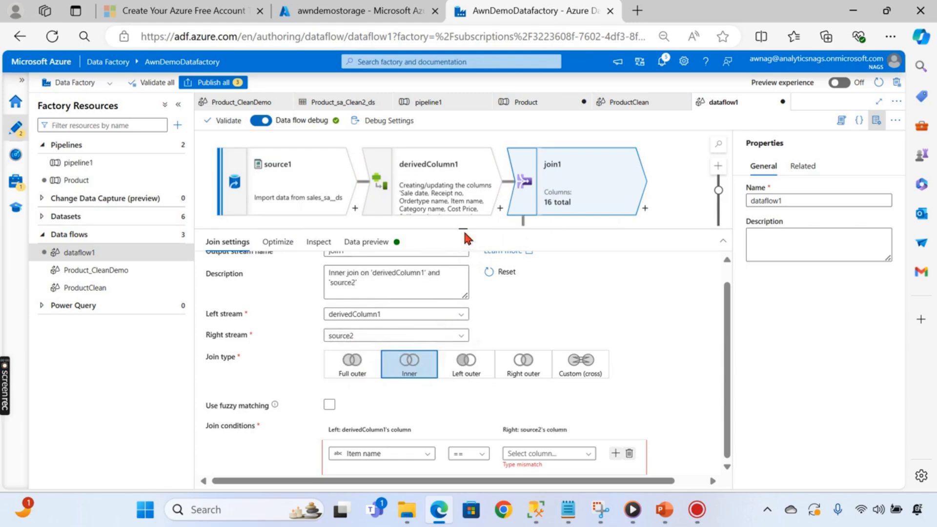
drag(465, 273, 435, 298)
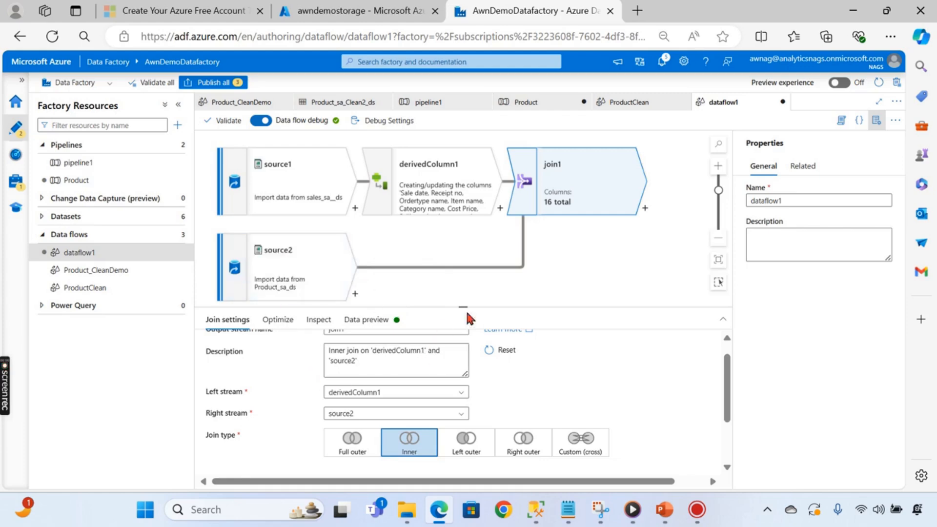
drag(465, 308, 463, 151)
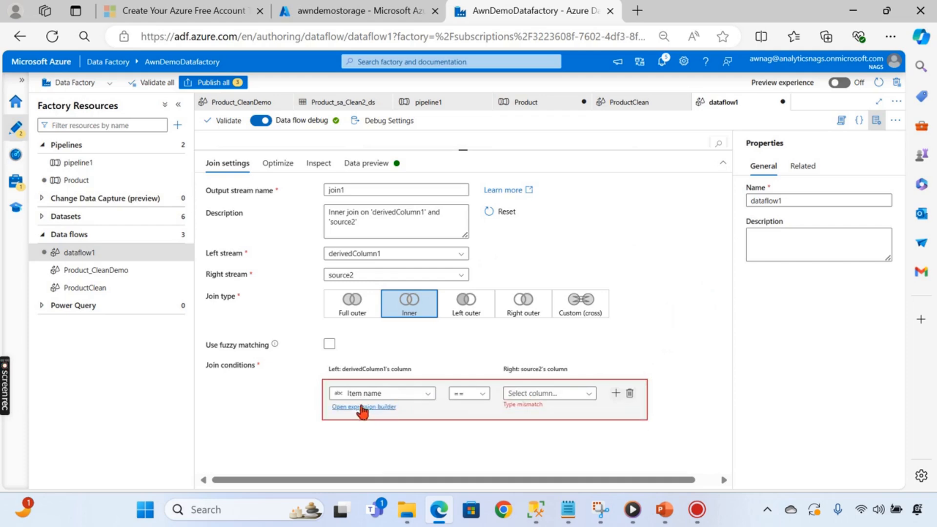
click(537, 397)
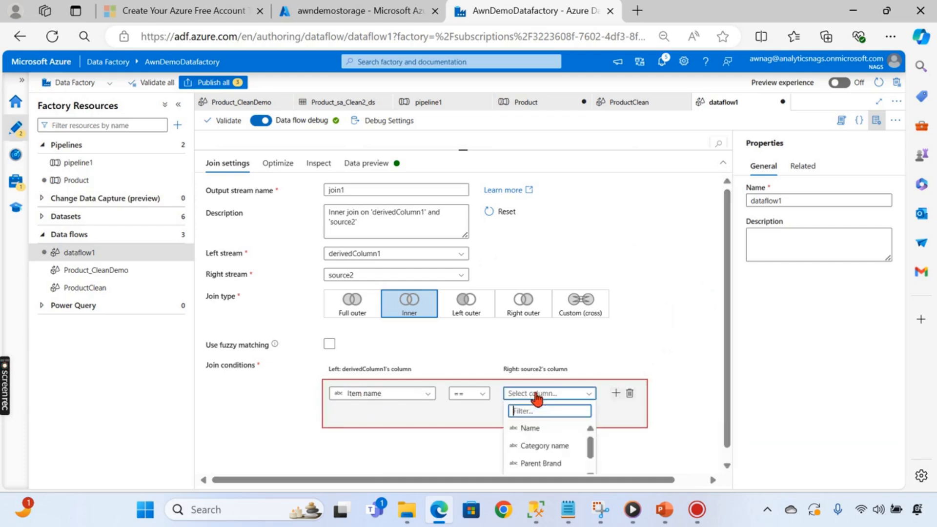
click(546, 430)
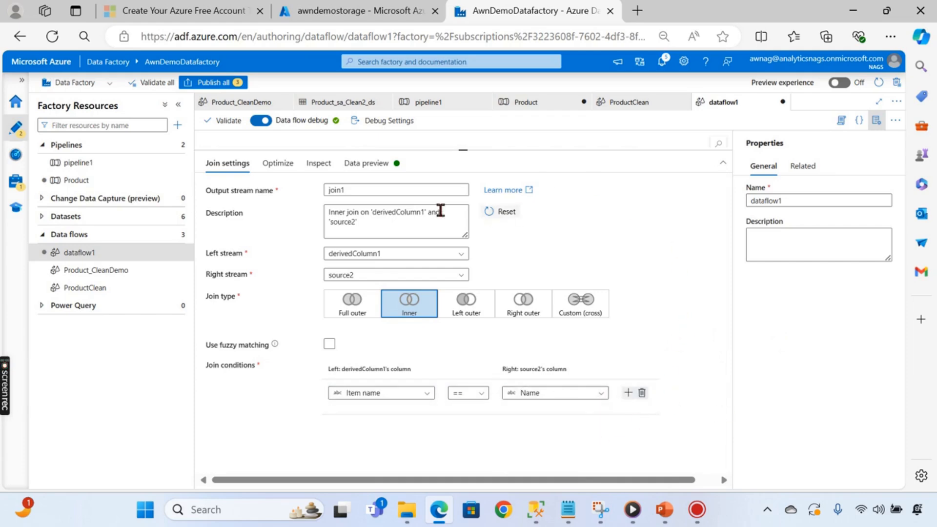
- Inspect join1's 16 output columns, then reframe the canvas to show all four steps
click(279, 163)
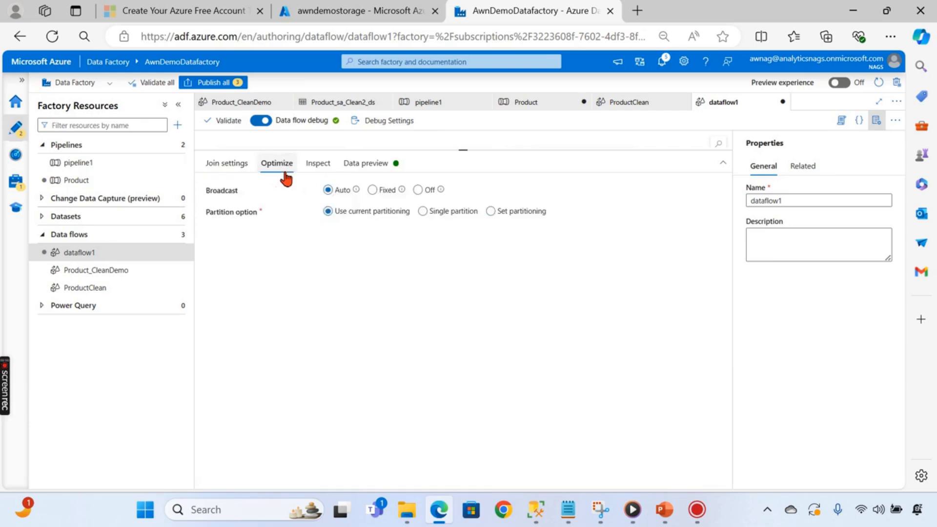
click(318, 164)
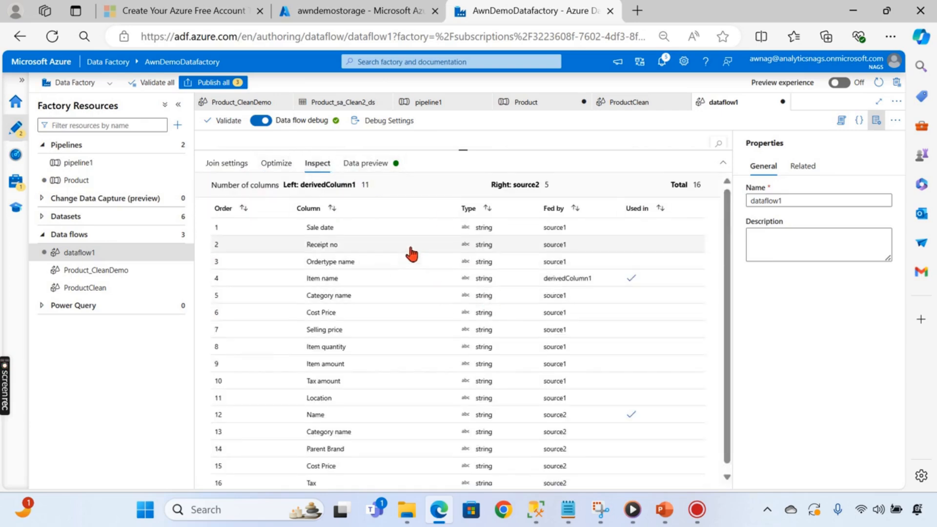
scroll(400, 283, down, 1)
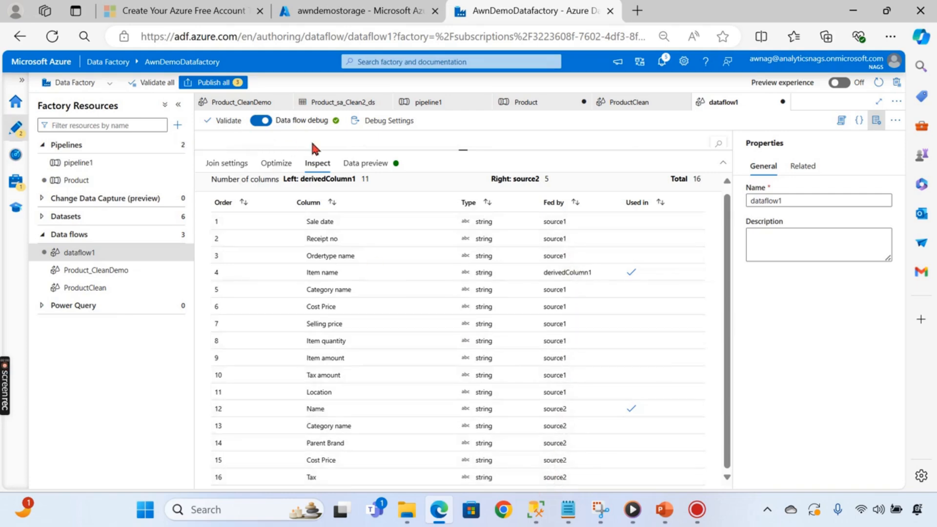
drag(459, 150, 466, 355)
drag(581, 238, 489, 240)
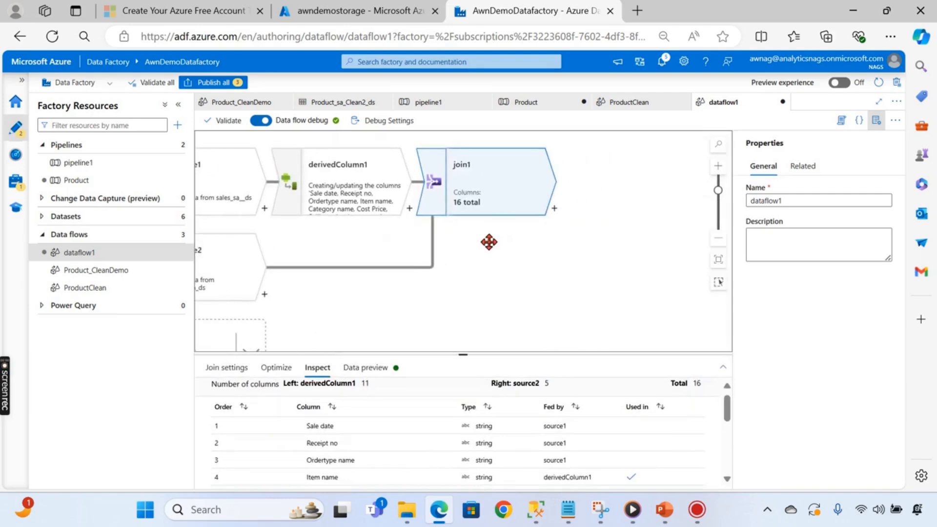
scroll(526, 267, down, 3)
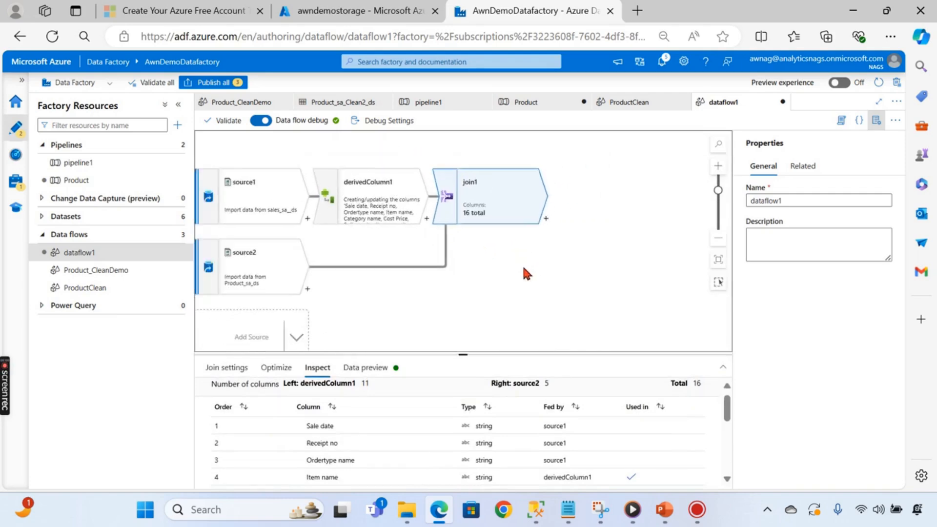
- Add a Select step, select1, after join1
click(543, 224)
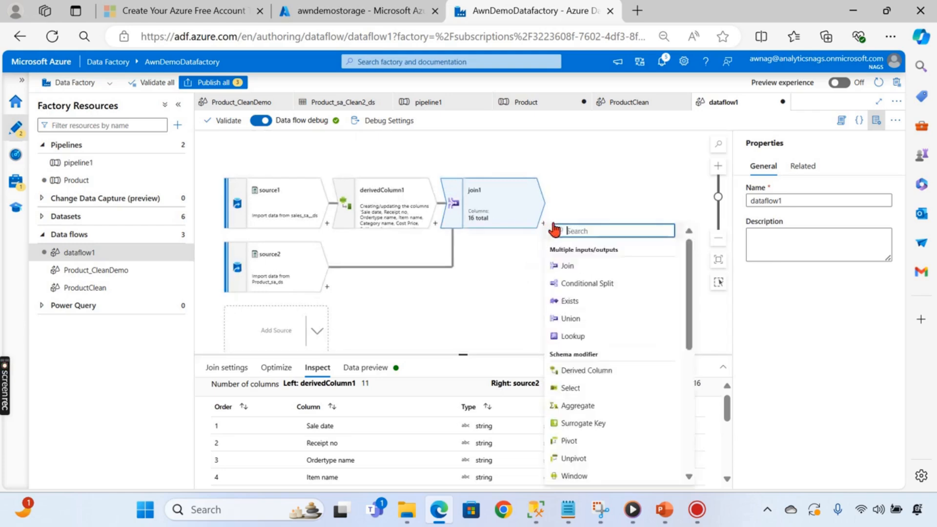
scroll(585, 334, down, 3)
click(570, 315)
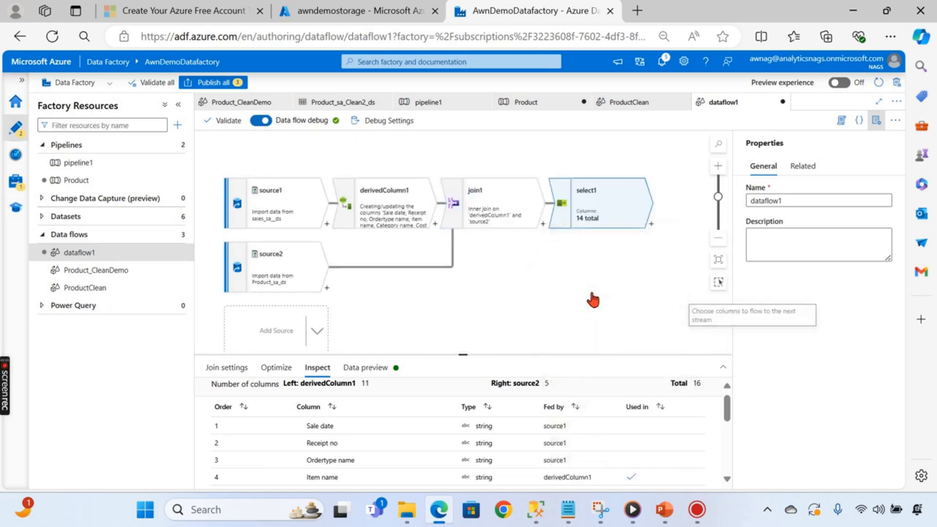
drag(471, 354, 575, 247)
scroll(365, 394, down, 2)
scroll(390, 394, down, 3)
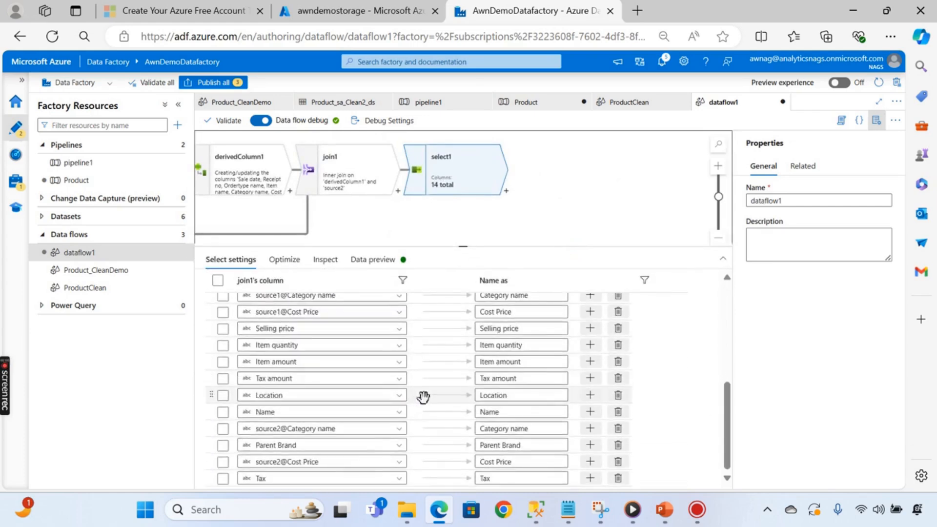
- Remove the Name, source2 Category name, source2 Cost Price and Tax mappings, leaving 12 columns
click(618, 415)
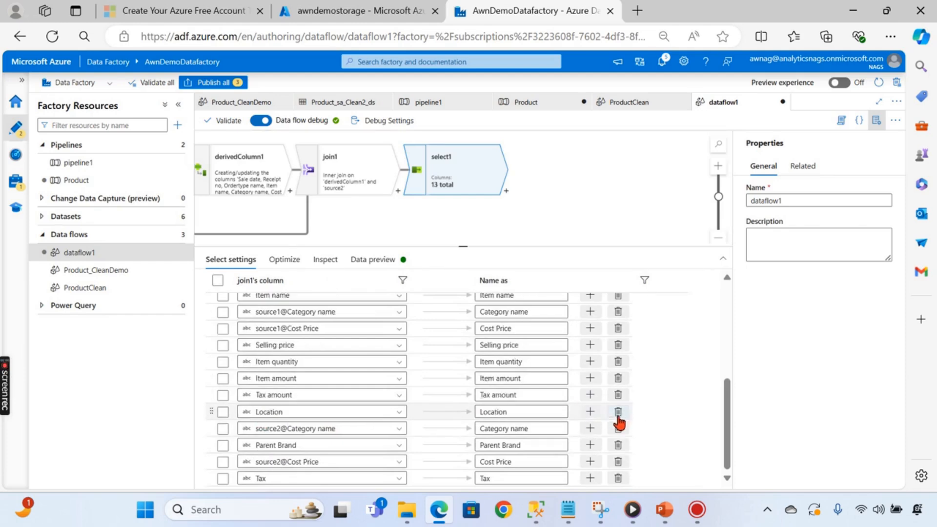
click(617, 430)
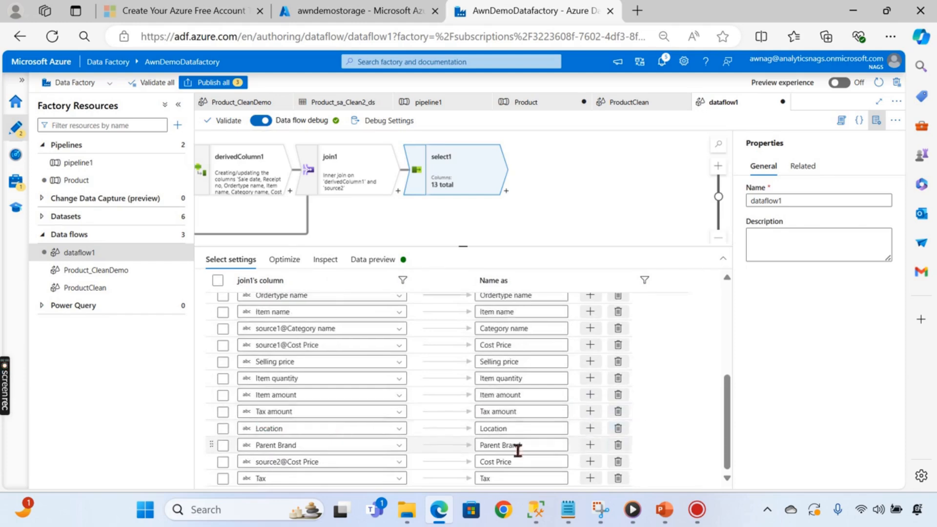
click(618, 461)
click(618, 479)
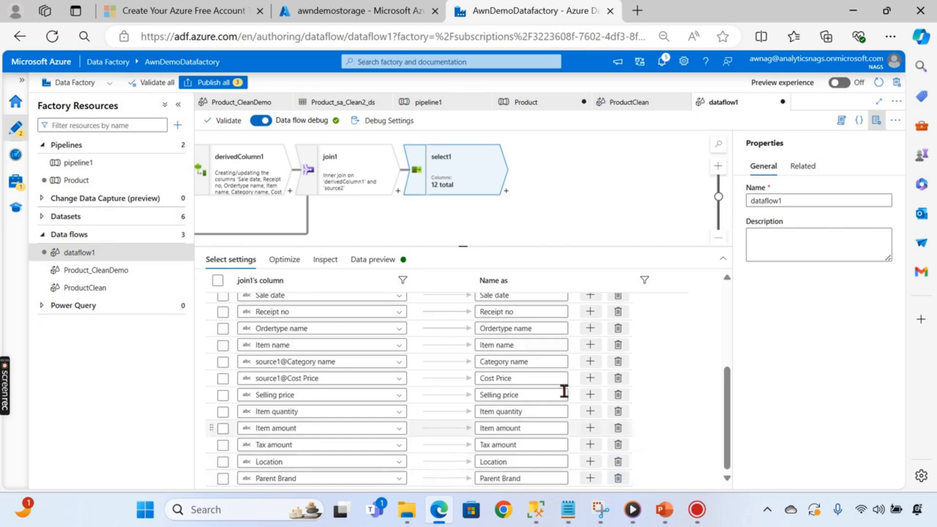
scroll(443, 321, up, 4)
scroll(437, 312, down, 4)
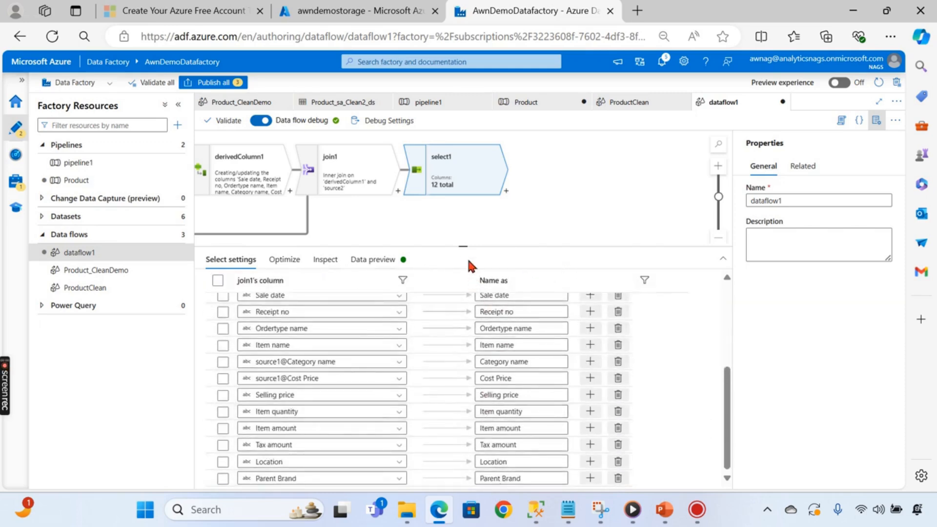
drag(460, 247, 456, 385)
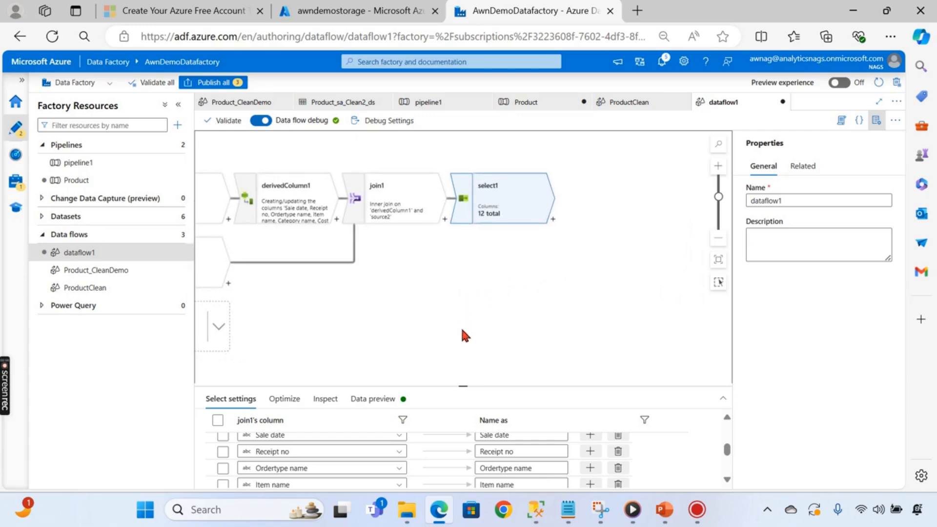
- Add a Filter step (filter1) after select1 in the data flow
click(554, 220)
scroll(601, 383, down, 5)
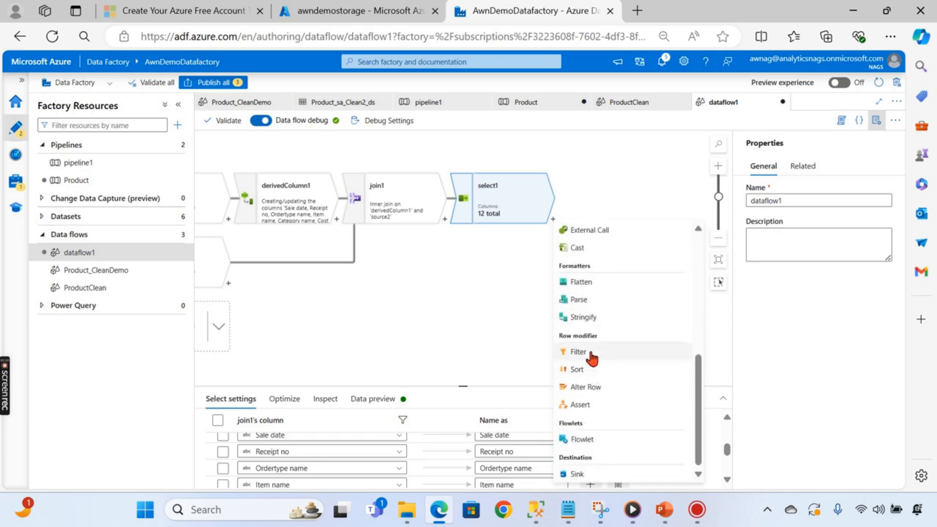
click(578, 352)
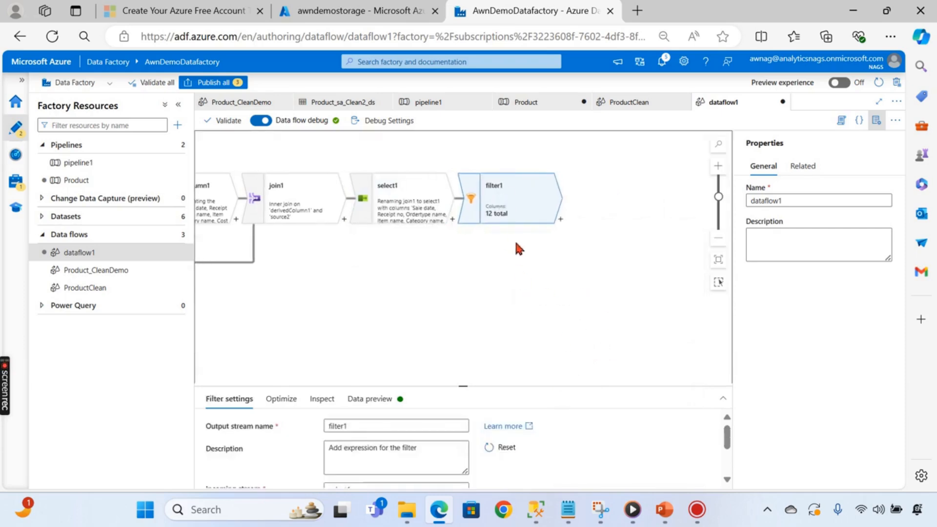
drag(502, 268, 501, 295)
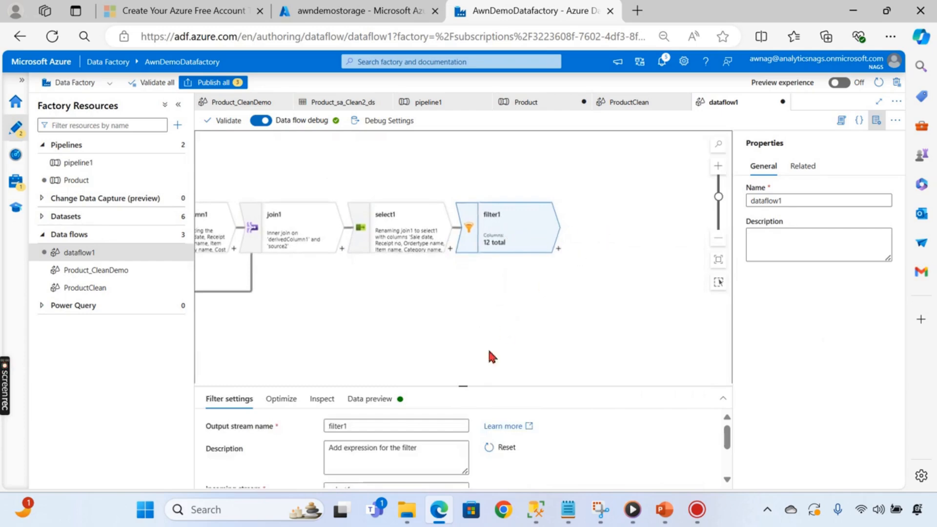
- Open the expression builder for filter1's Filter on condition
drag(463, 388, 471, 231)
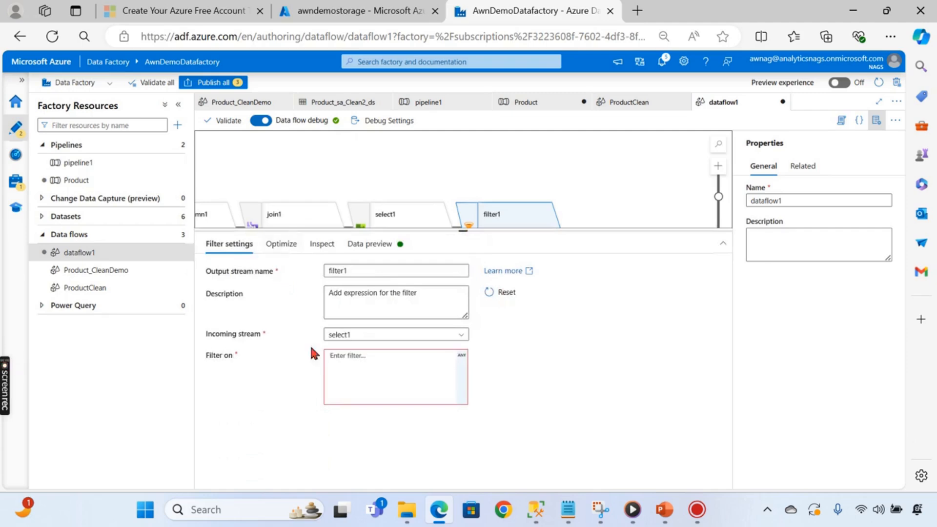
click(373, 359)
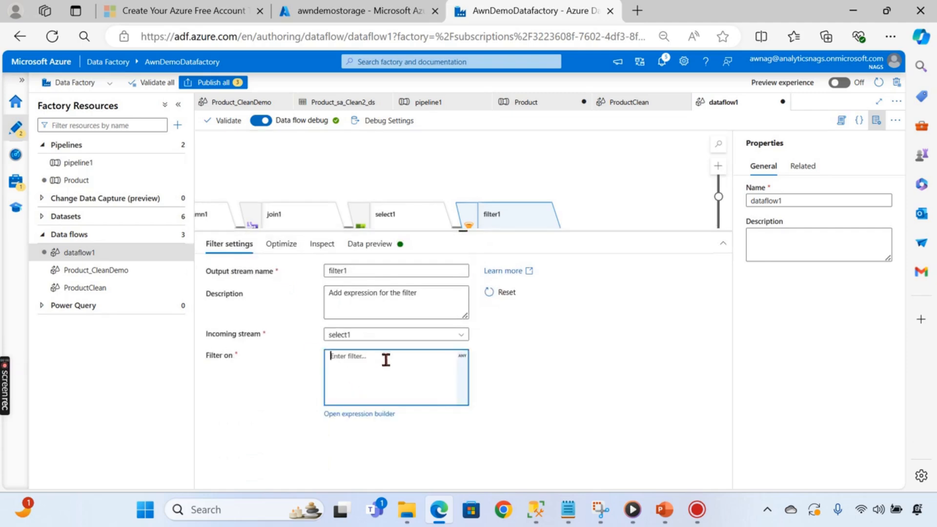
click(360, 414)
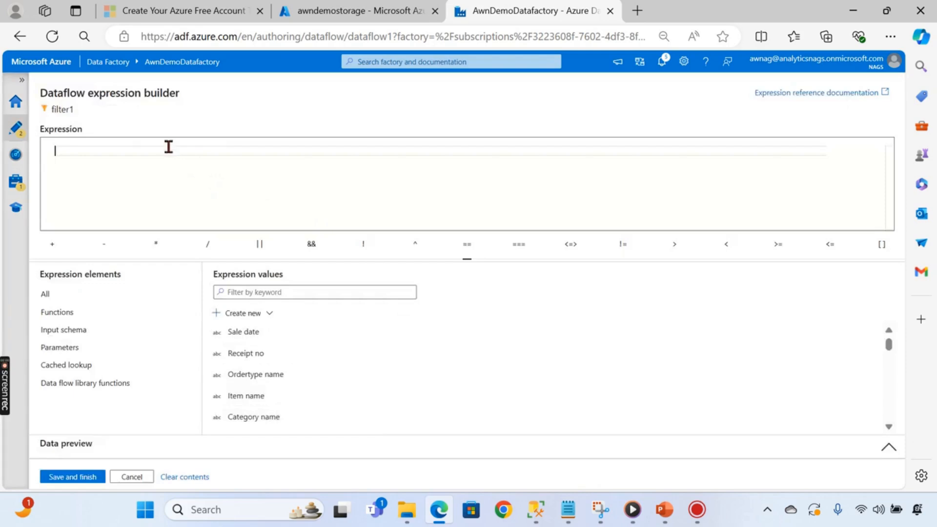
- Build the filter condition Location == "Chennai" and save it to filter1
scroll(288, 405, down, 5)
click(274, 399)
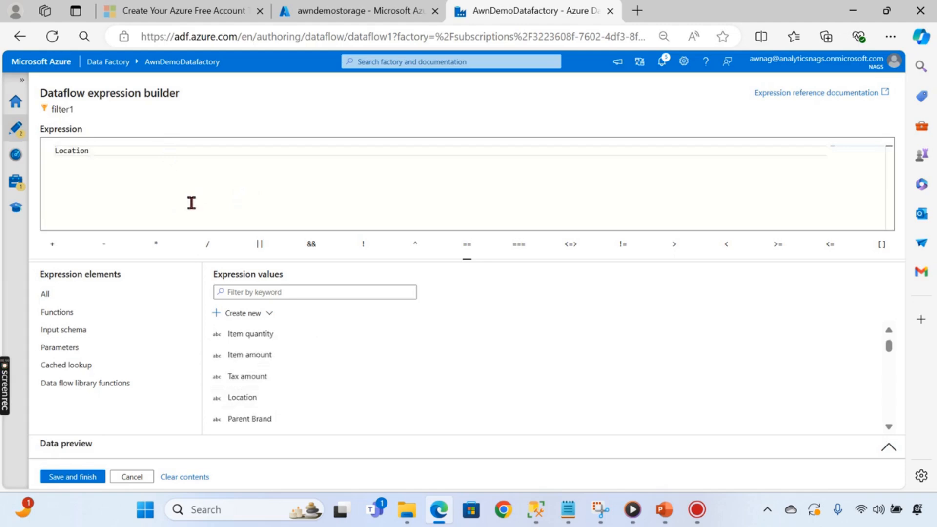
click(468, 251)
click(72, 477)
drag(463, 231, 463, 390)
drag(471, 325, 452, 282)
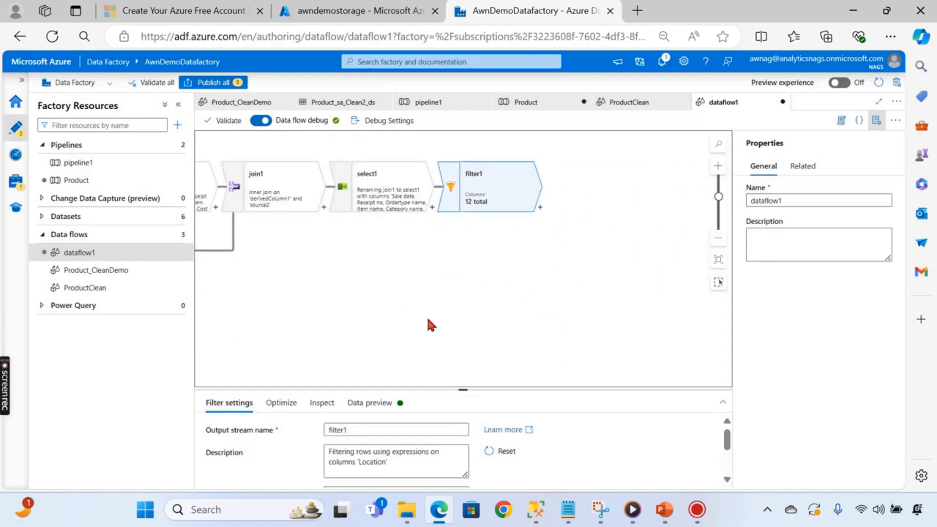
drag(429, 322, 610, 293)
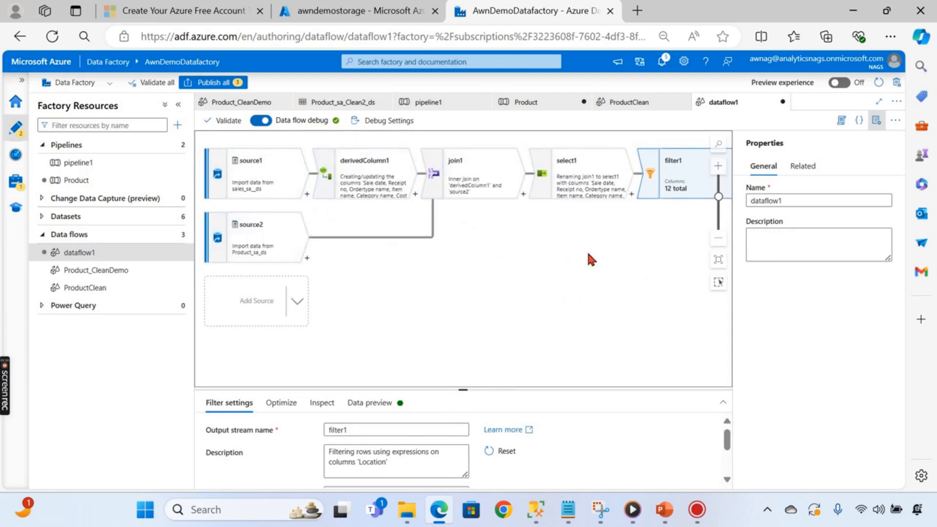
drag(591, 259, 403, 261)
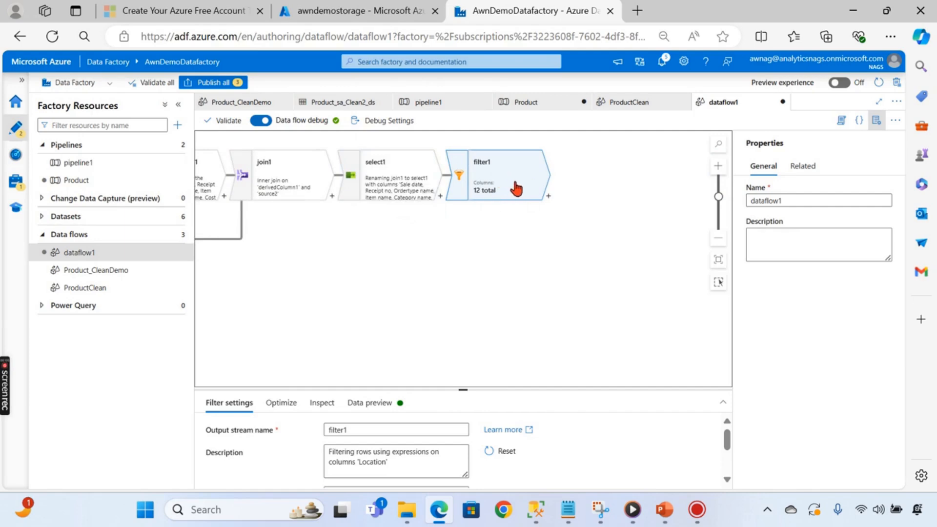
- Add sink1 after filter1, writing to the Product_sa_Clean2_ds dataset
click(548, 197)
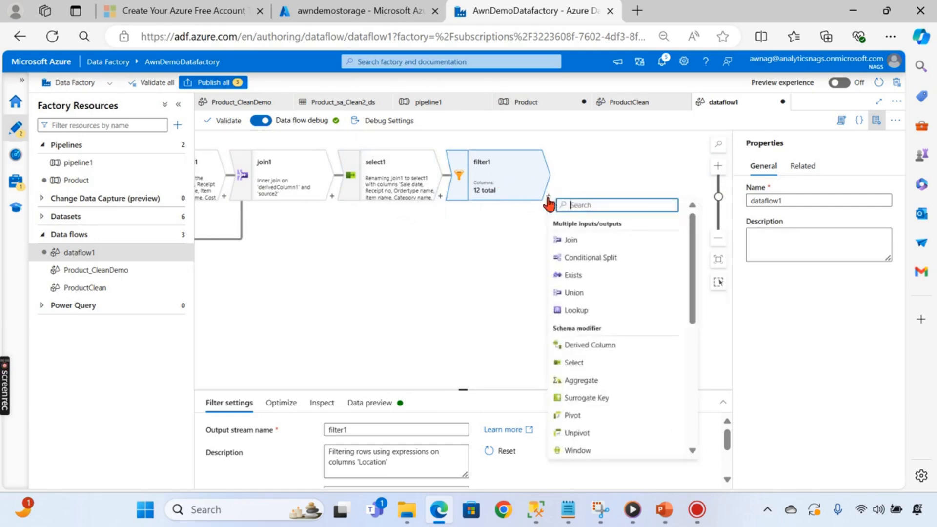
scroll(605, 346, down, 5)
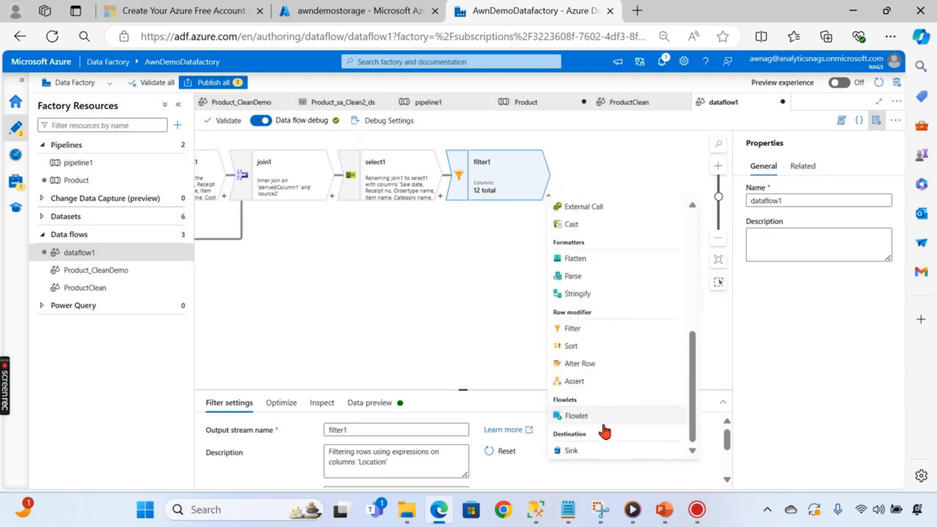
click(575, 453)
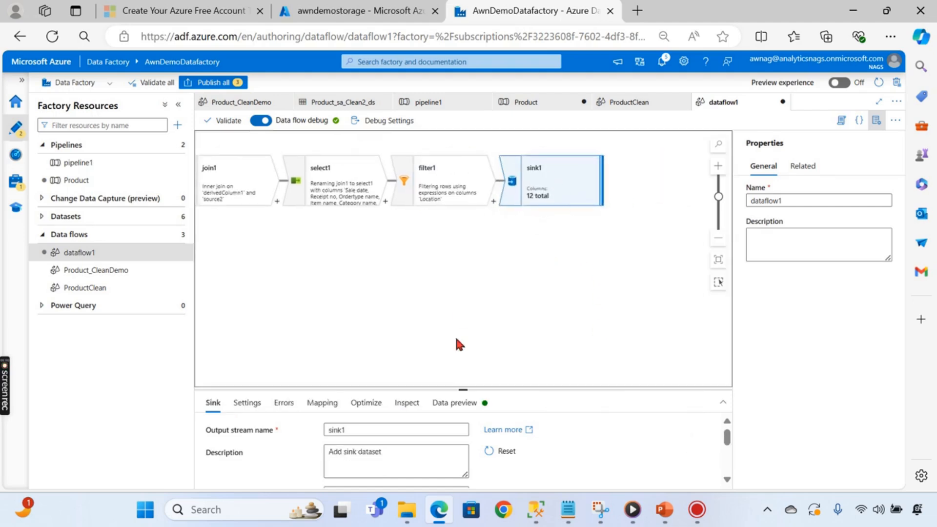
drag(466, 389, 463, 204)
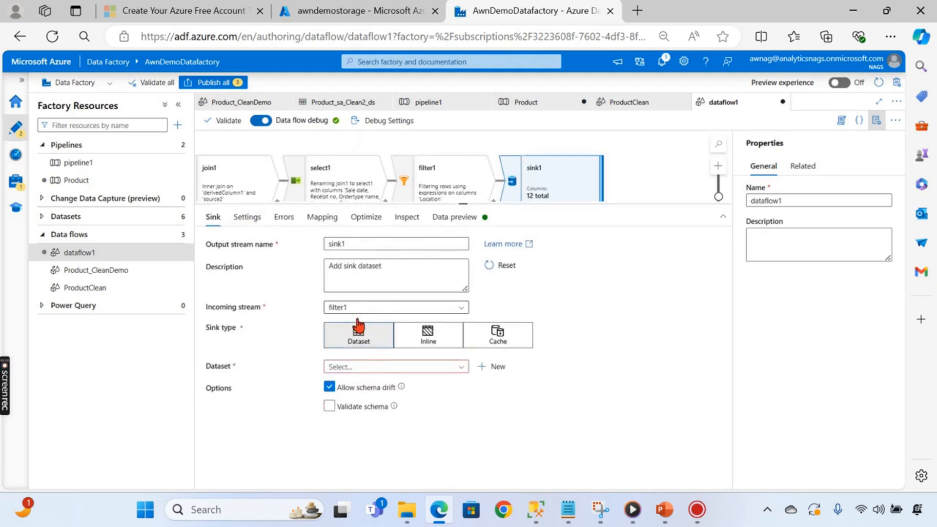
click(370, 368)
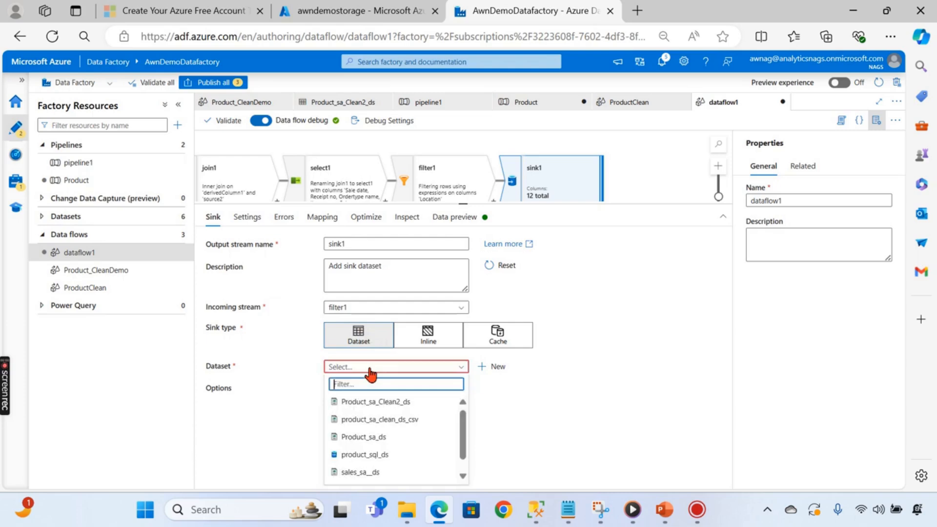
click(425, 403)
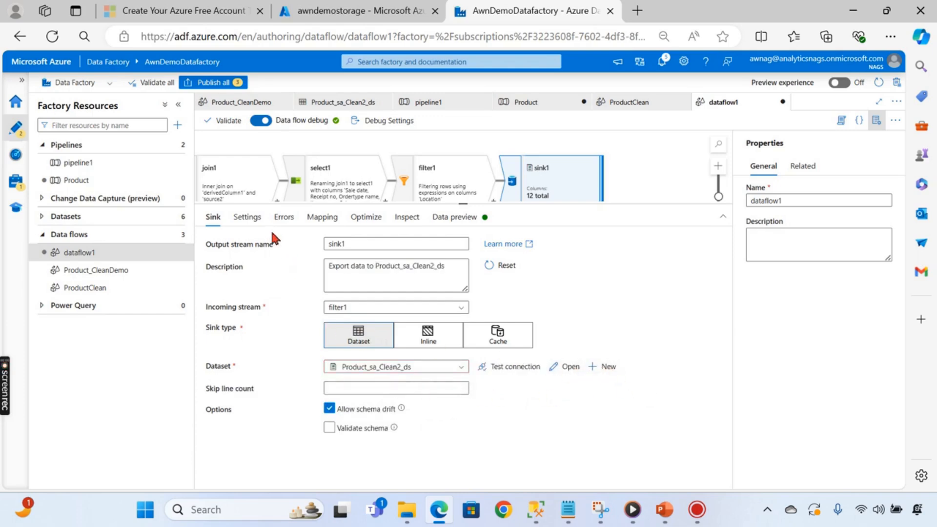
click(246, 216)
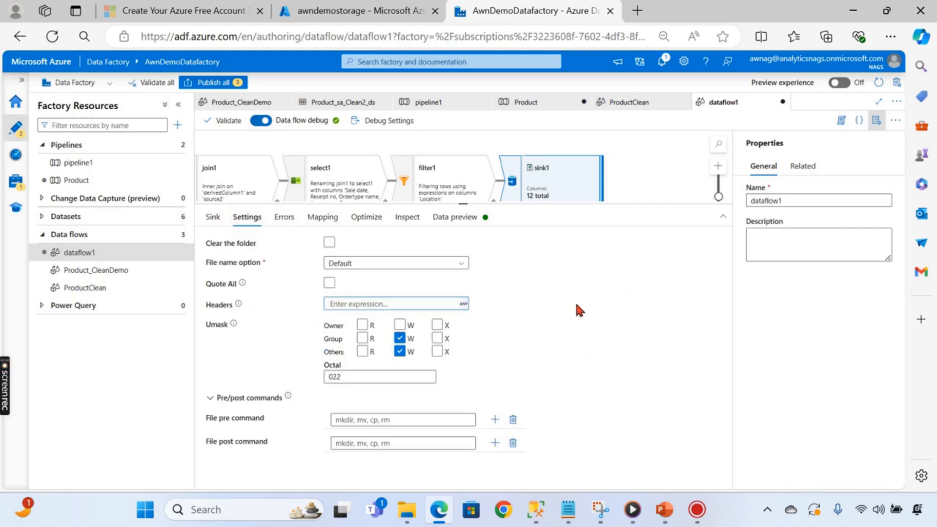
- Make sink1 output to a single file named ChennaiSales_1.csv
click(391, 266)
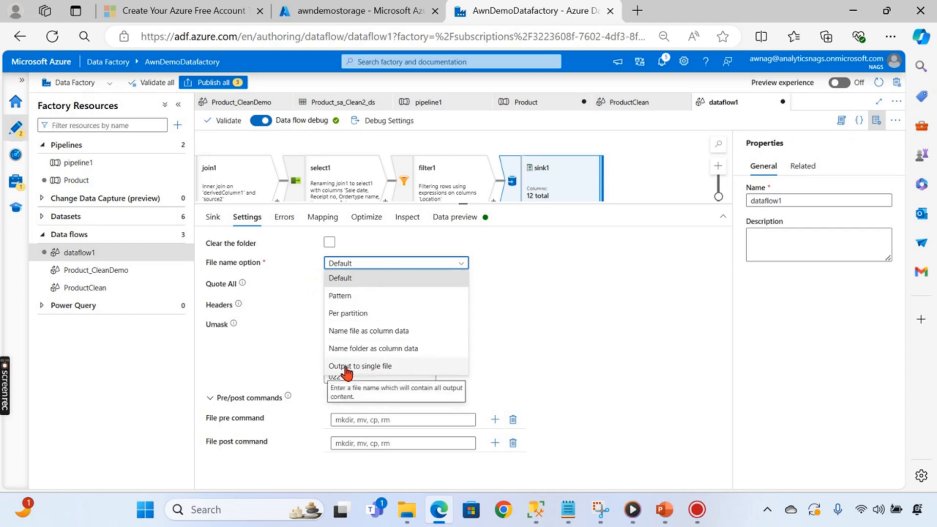
click(382, 367)
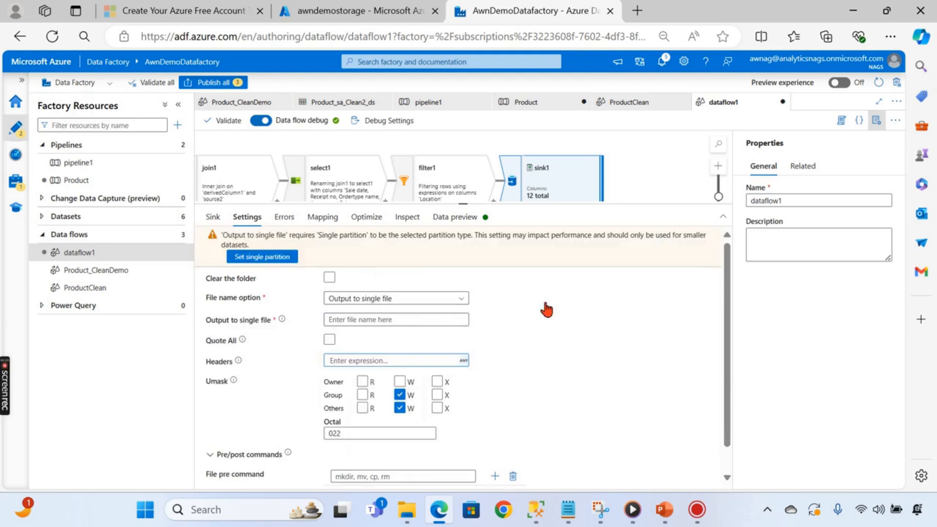
click(378, 319)
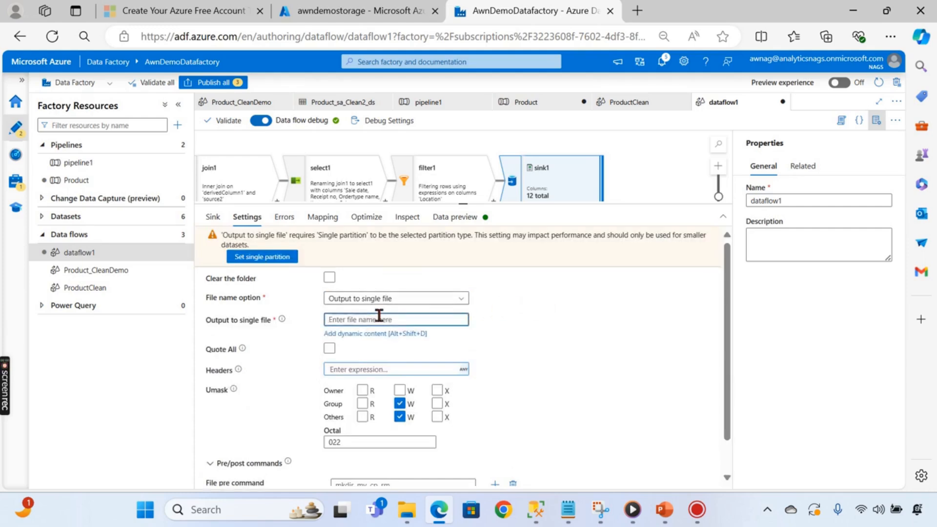
text(ChennaiSales_1.cs)
text(v)
click(580, 328)
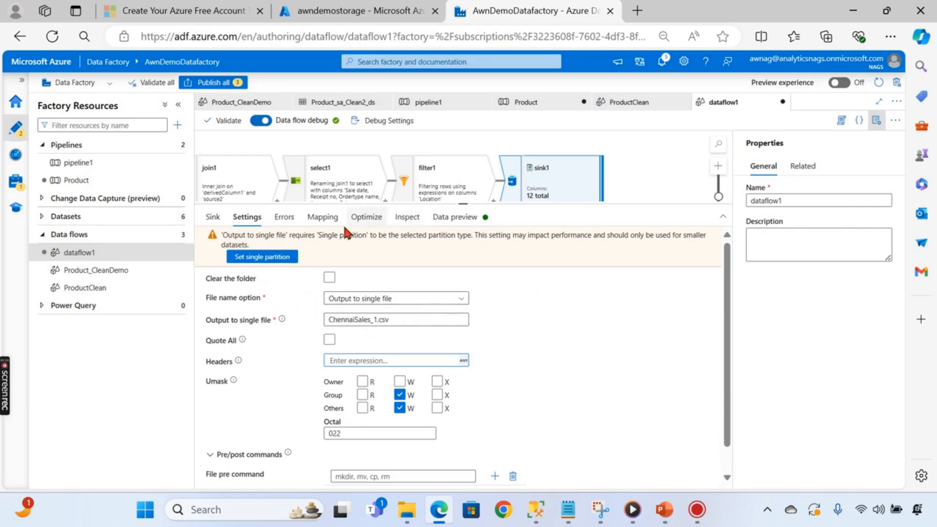
click(365, 219)
- Set sink1 partitioning to Single partition and review its settings and Sink details
click(422, 243)
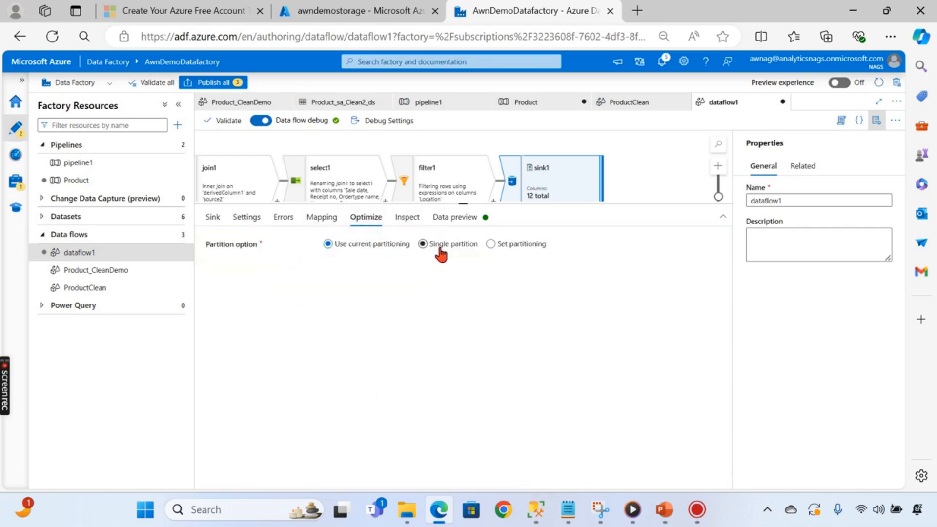
click(247, 217)
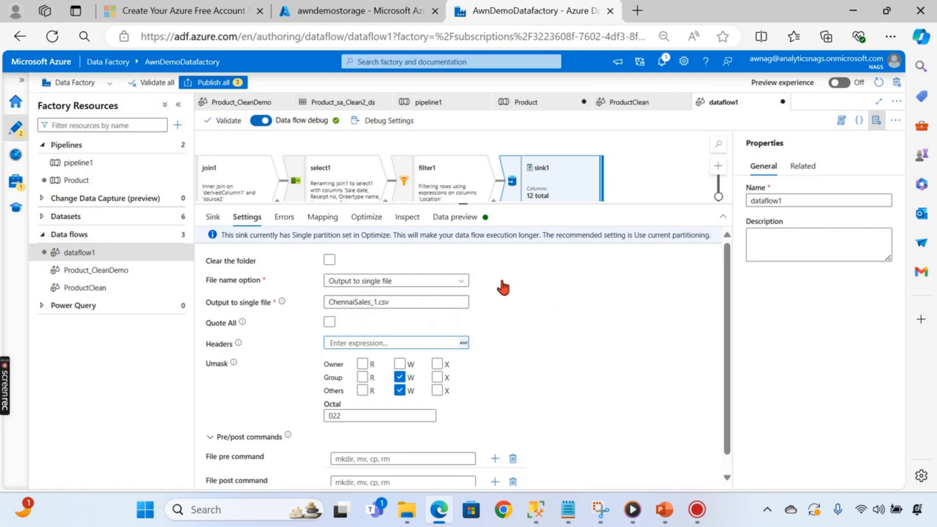
click(363, 220)
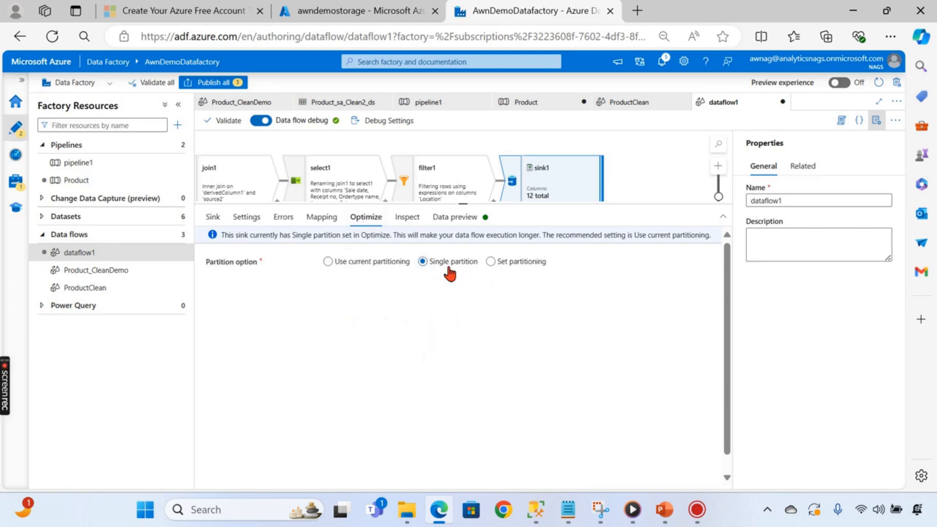
click(213, 218)
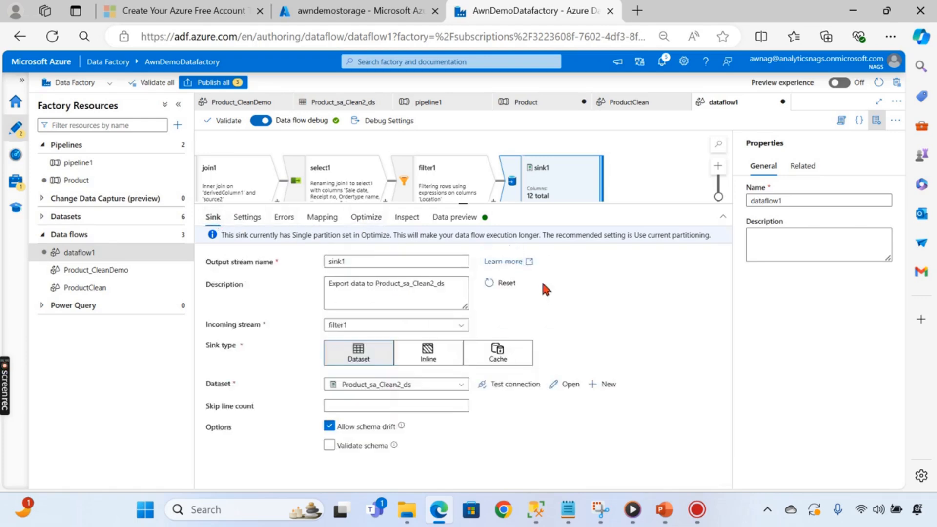
drag(461, 204, 466, 417)
- Pan across the dataflow1 graph from source1 and source2 through to sink1
drag(412, 282, 553, 282)
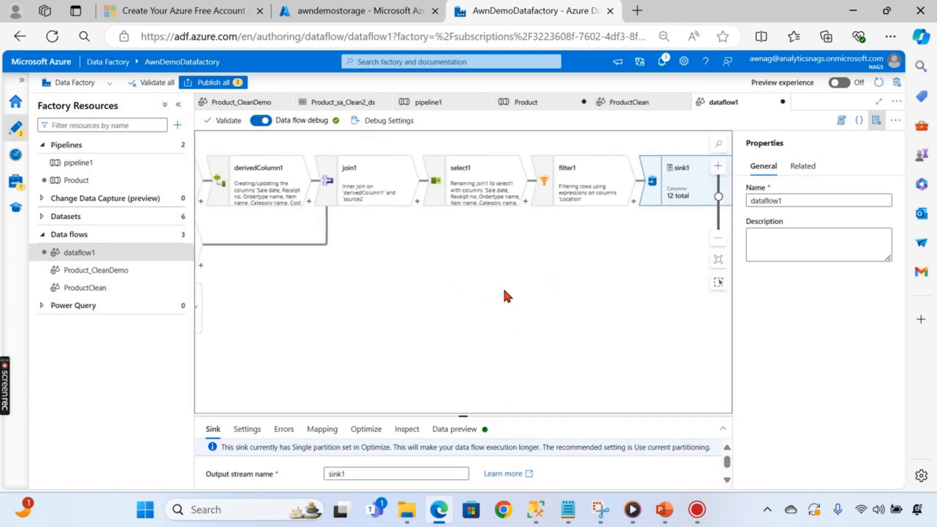
scroll(471, 288, down, 2)
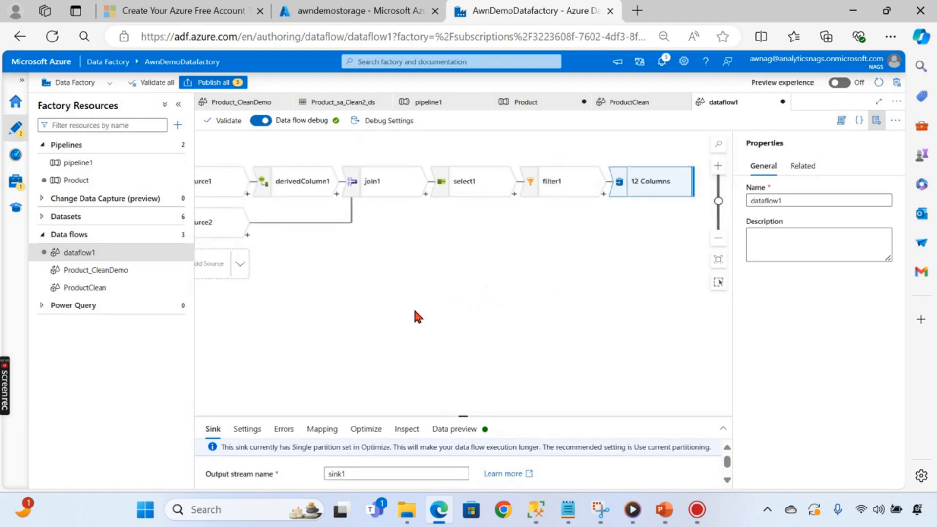
drag(344, 307, 440, 284)
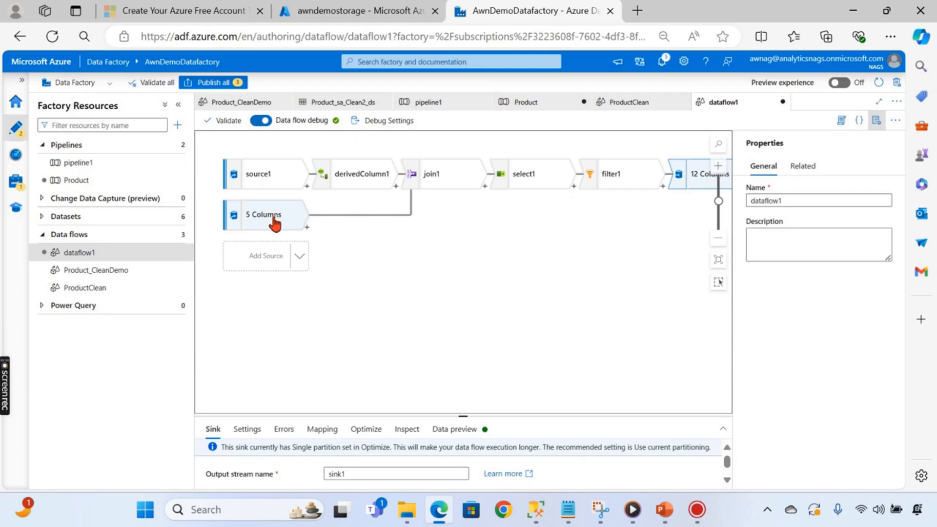
drag(515, 241, 410, 252)
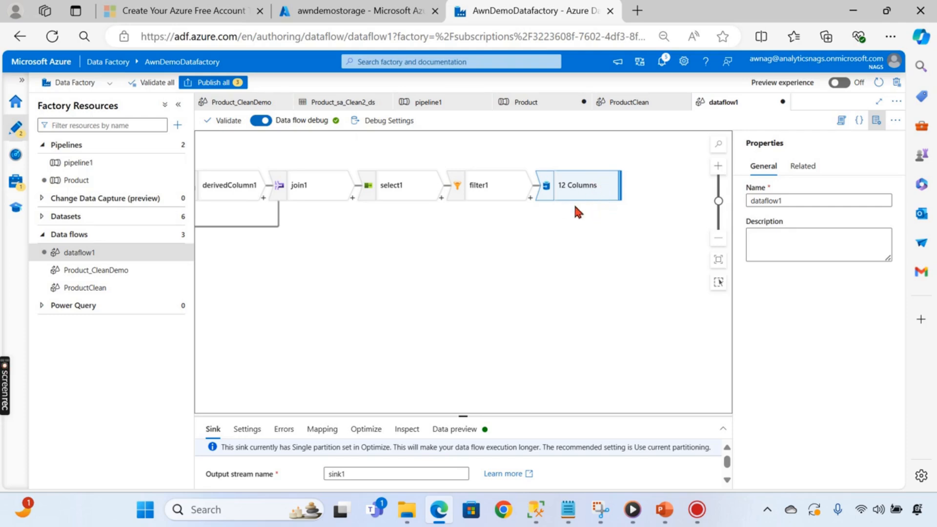
- Try Publish all, then fix the Product pipeline error by assigning dataflow1 to its activity
click(213, 82)
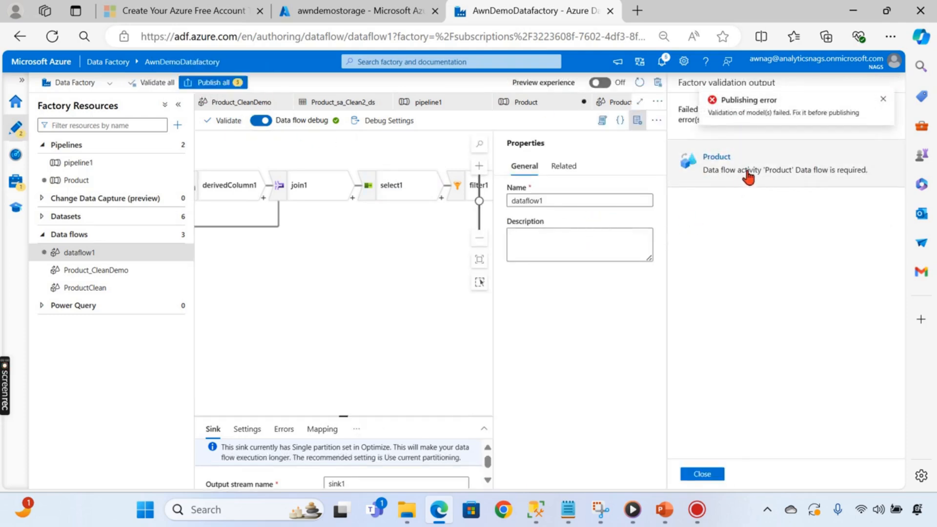
click(758, 179)
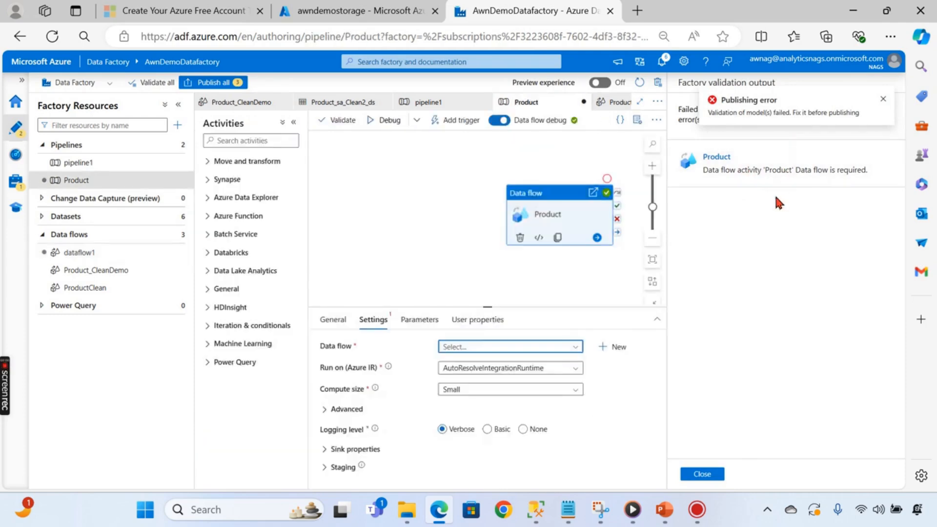
click(493, 347)
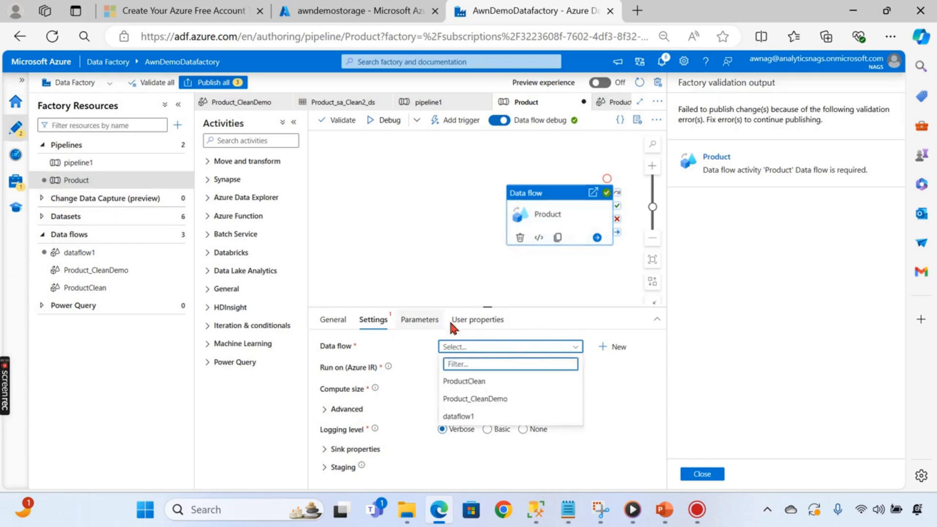
click(471, 418)
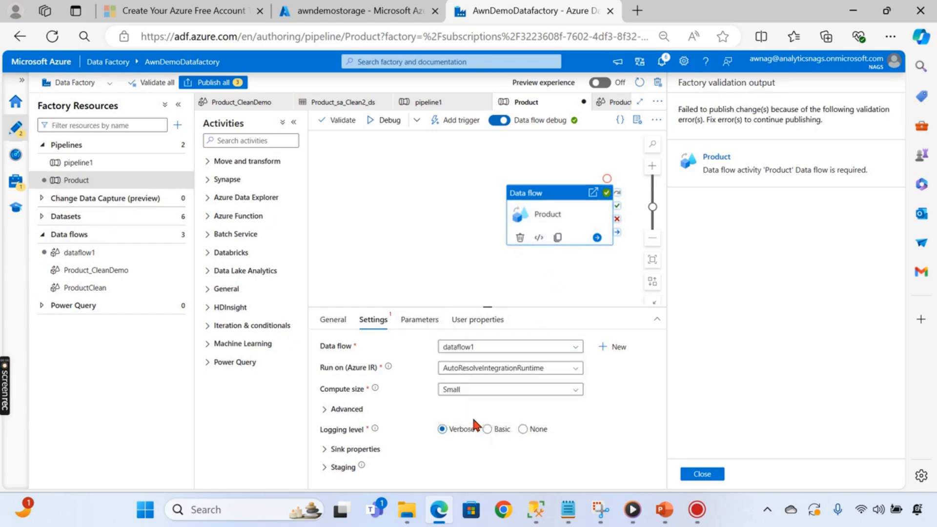
click(420, 169)
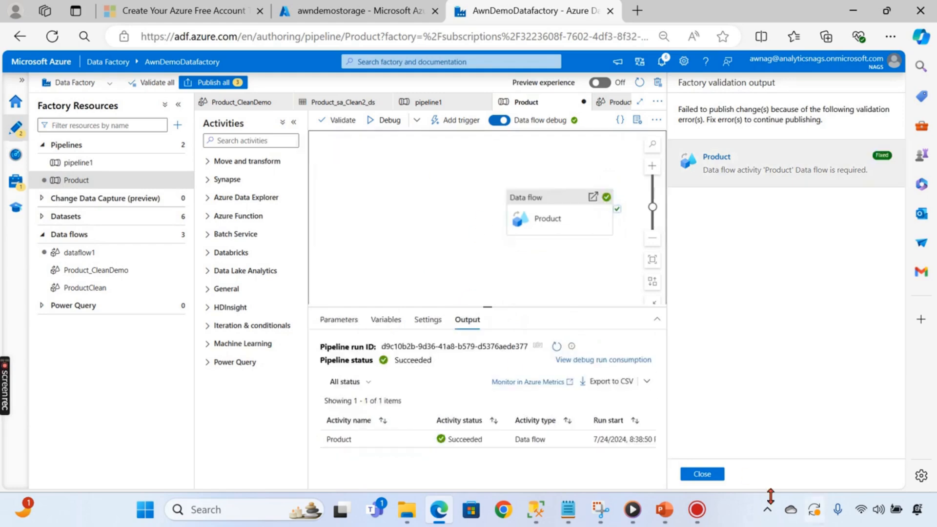
click(82, 253)
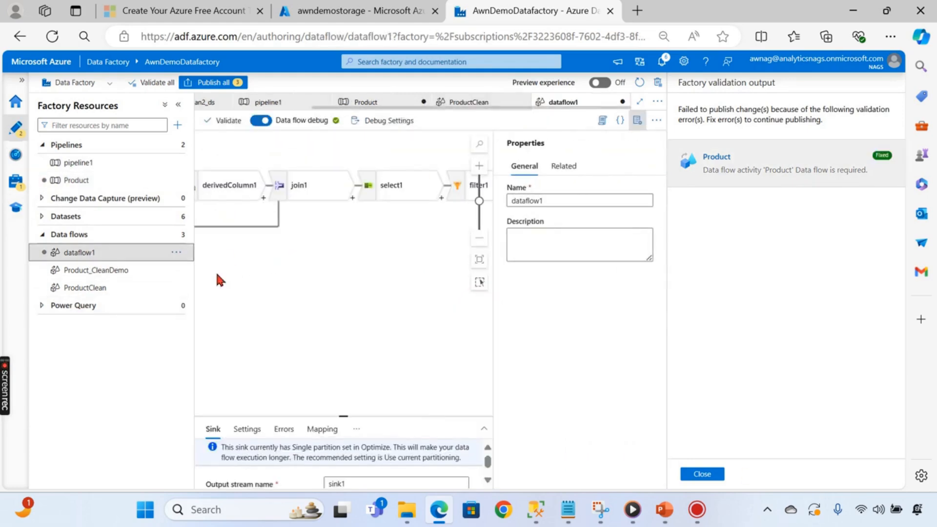
- Rename dataflow1 to ChennaiData and return to the Product pipeline
click(177, 253)
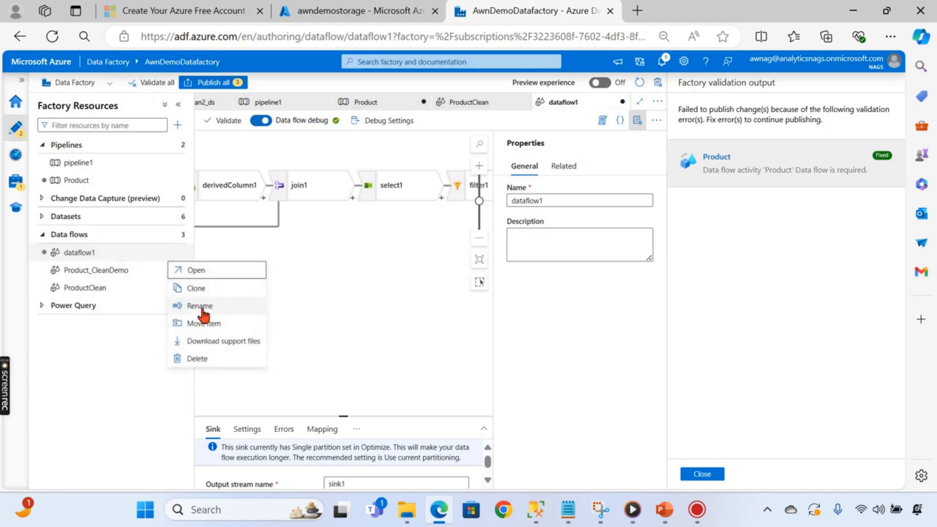
click(201, 307)
text(Chen)
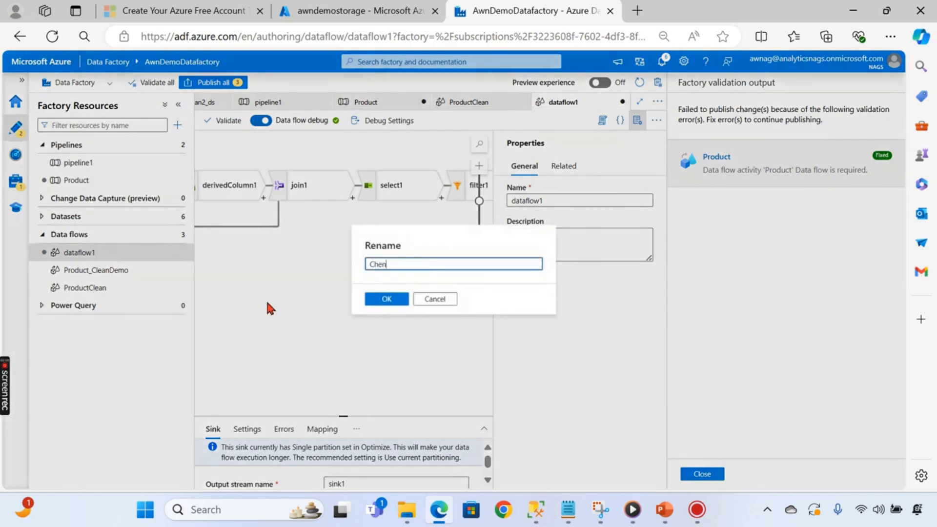
text(naiData)
click(384, 301)
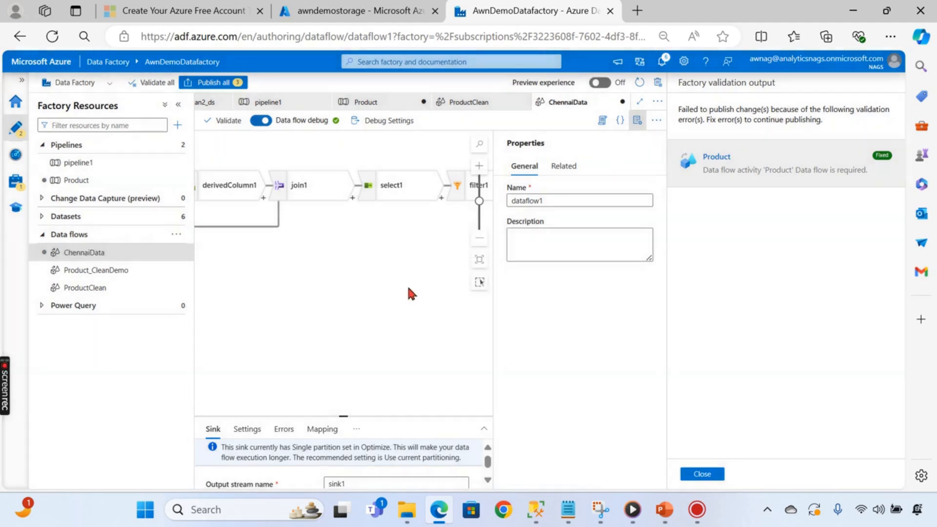
click(291, 256)
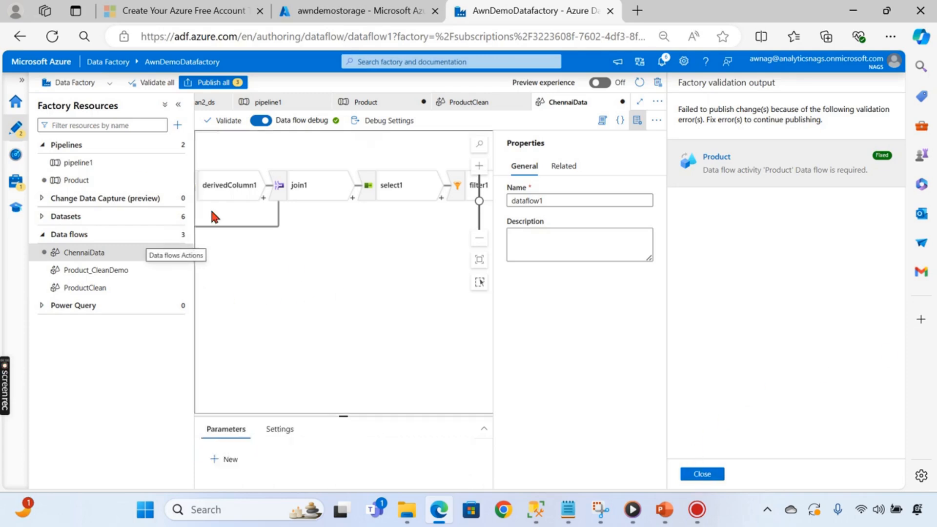
click(100, 181)
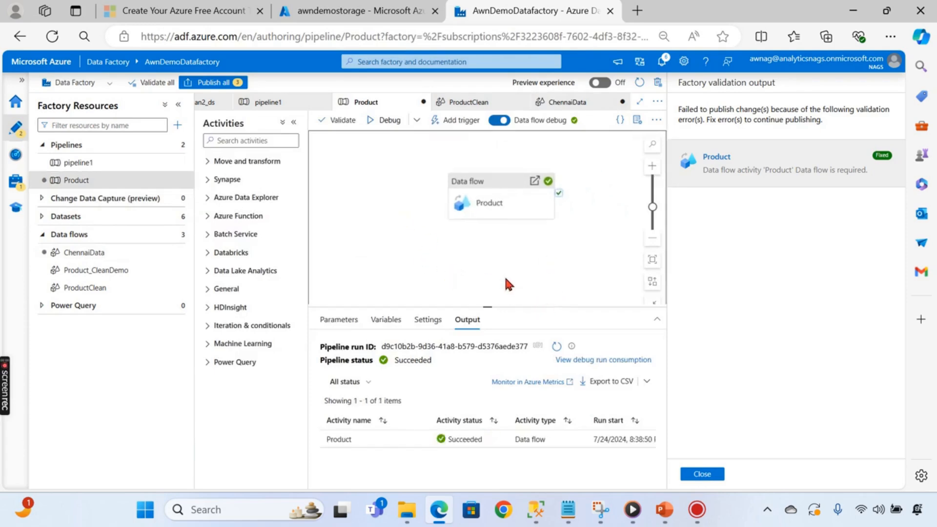
- Delete the existing Data flow activity from the Product pipeline
click(702, 474)
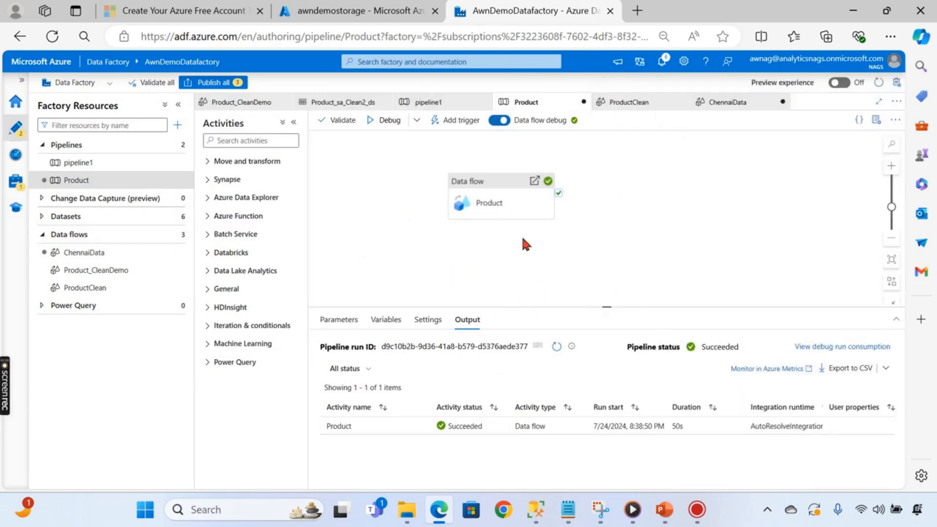
click(507, 210)
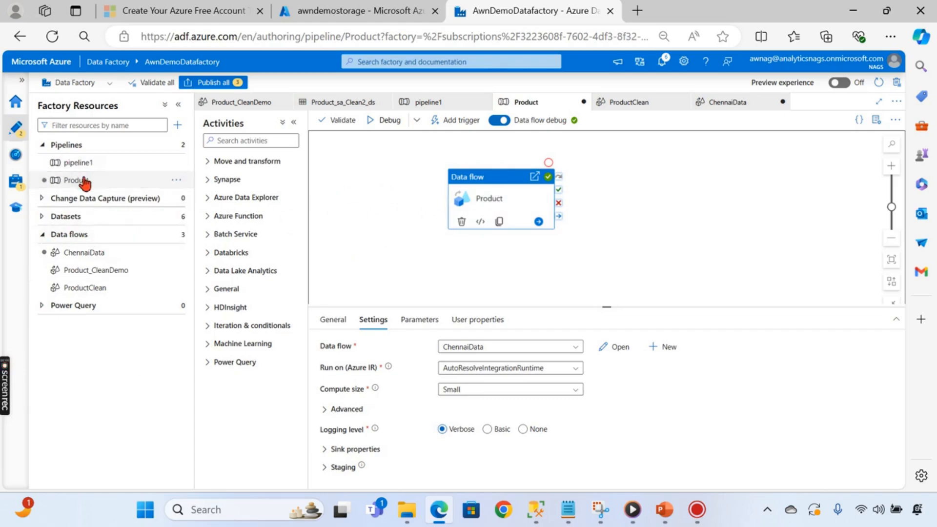
click(394, 189)
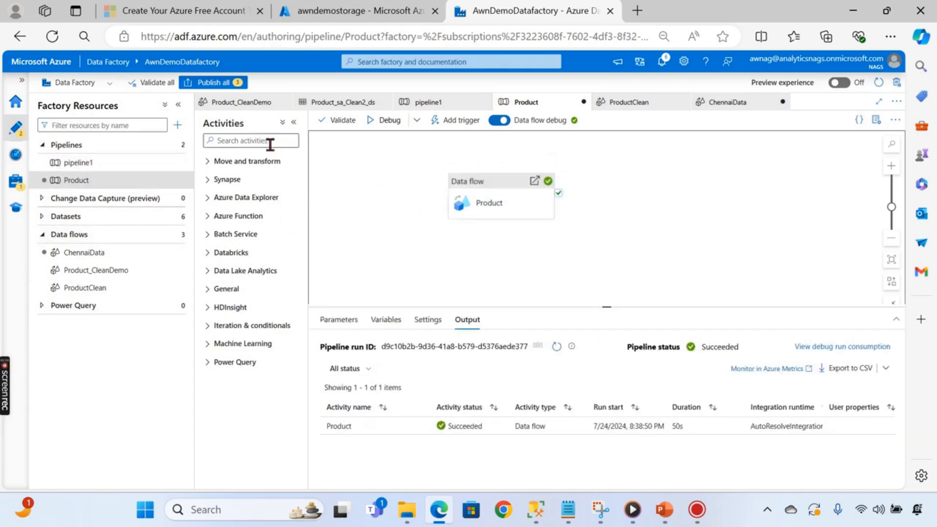
click(515, 194)
key(Delete)
- Add a new Data flow activity (Data flow1) that runs the ChennaiData flow
click(261, 141)
text(data)
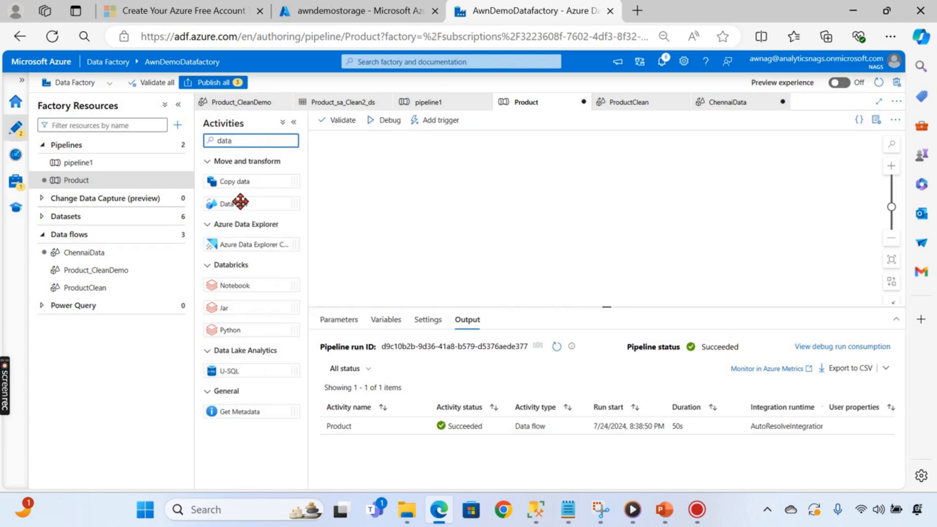
drag(240, 201, 495, 203)
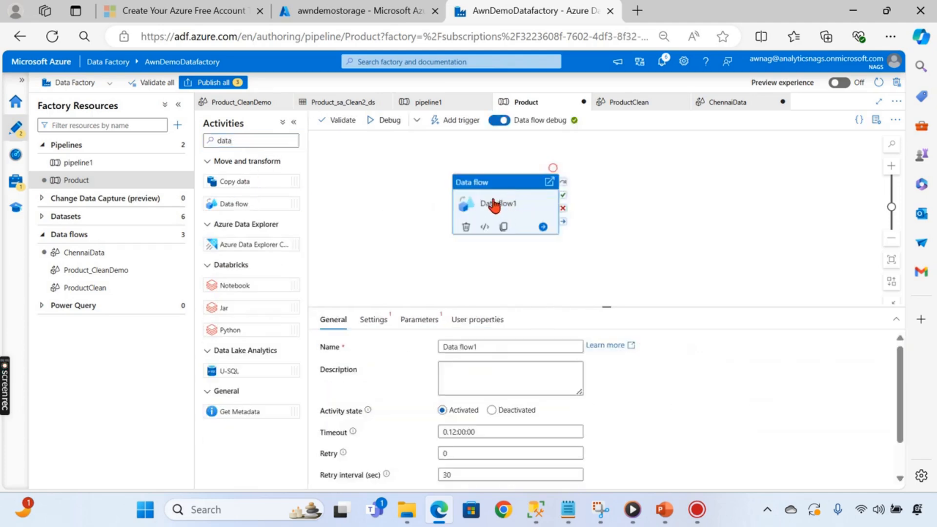
click(387, 320)
click(502, 348)
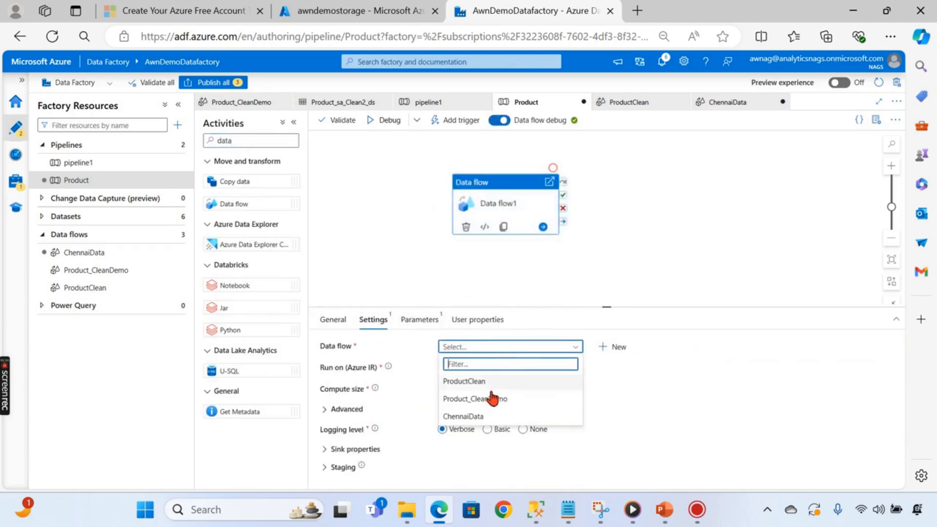
click(481, 419)
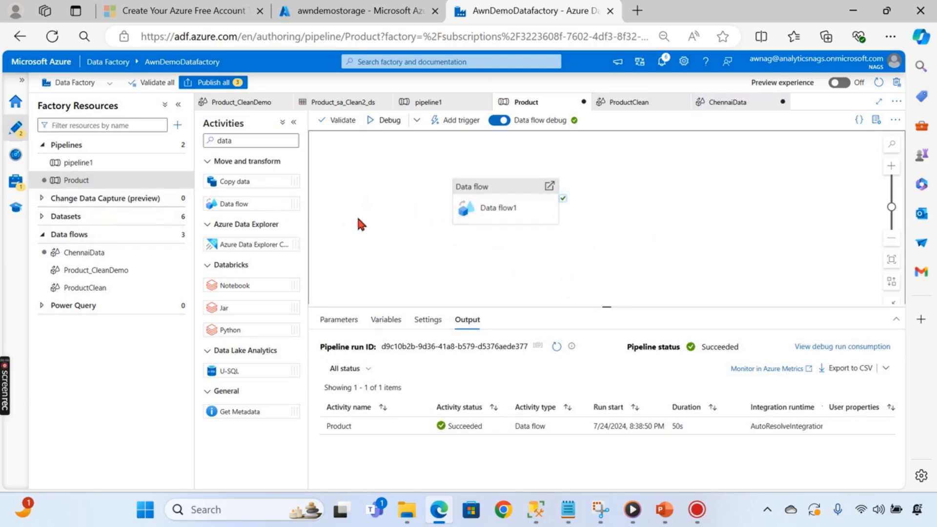
- Rename the Product pipeline to Chennai
click(177, 183)
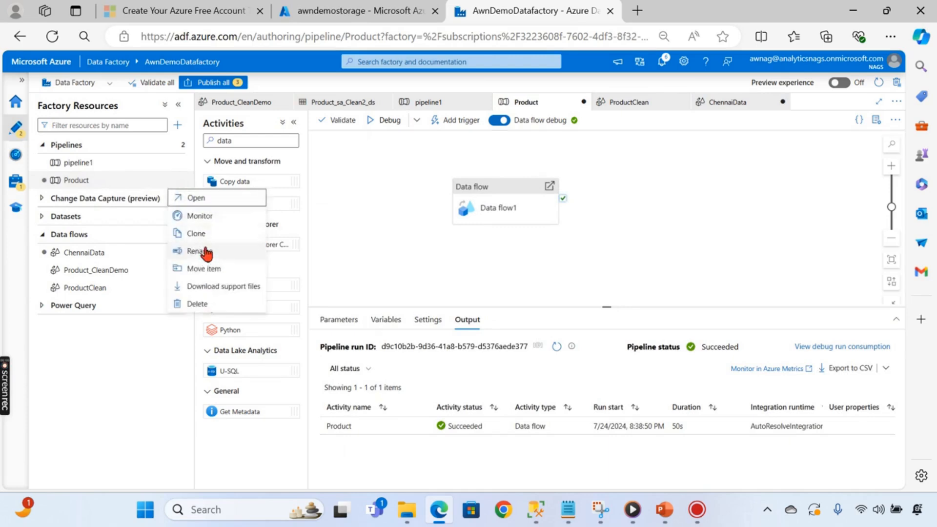
click(202, 251)
text(Chennai)
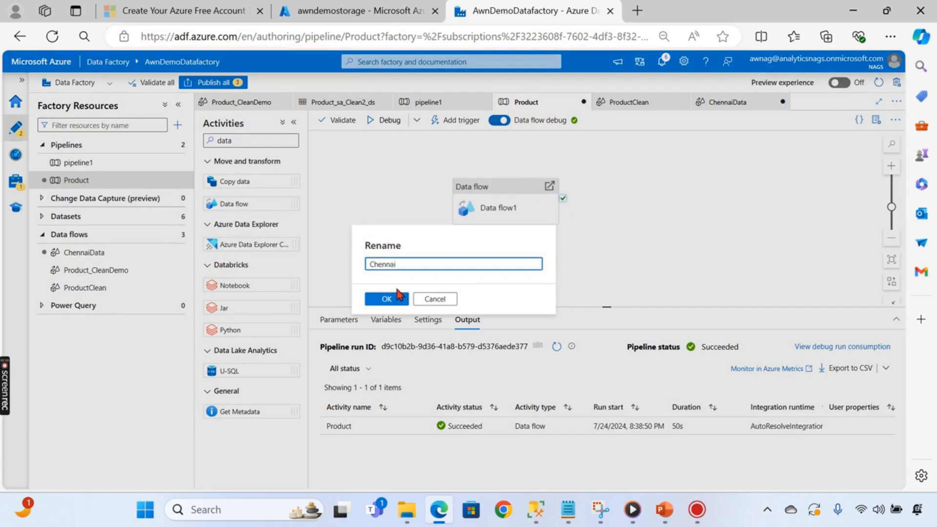
click(383, 300)
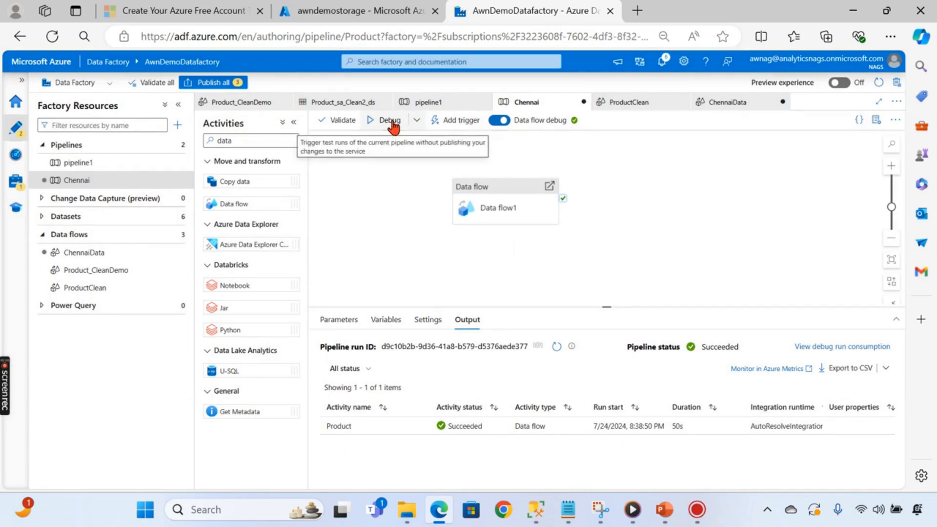
- Open the processed container in the storage account
click(365, 12)
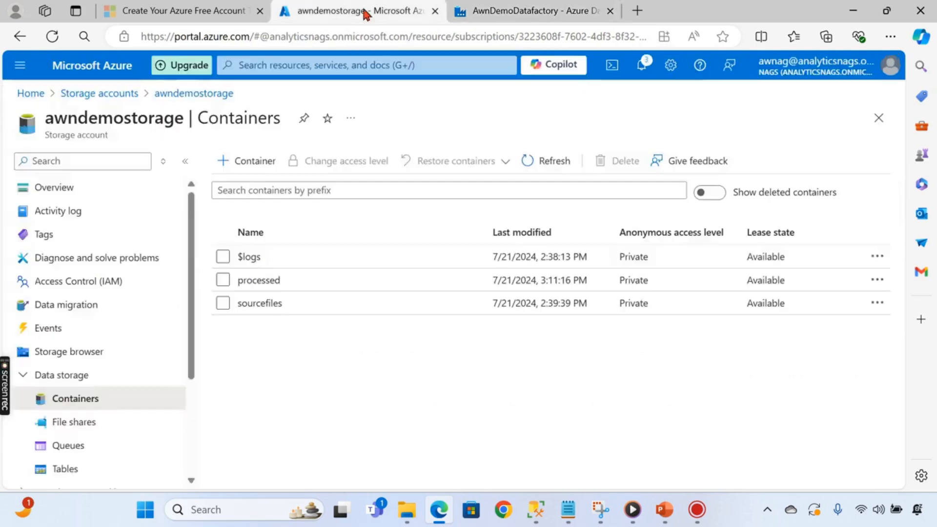
click(276, 281)
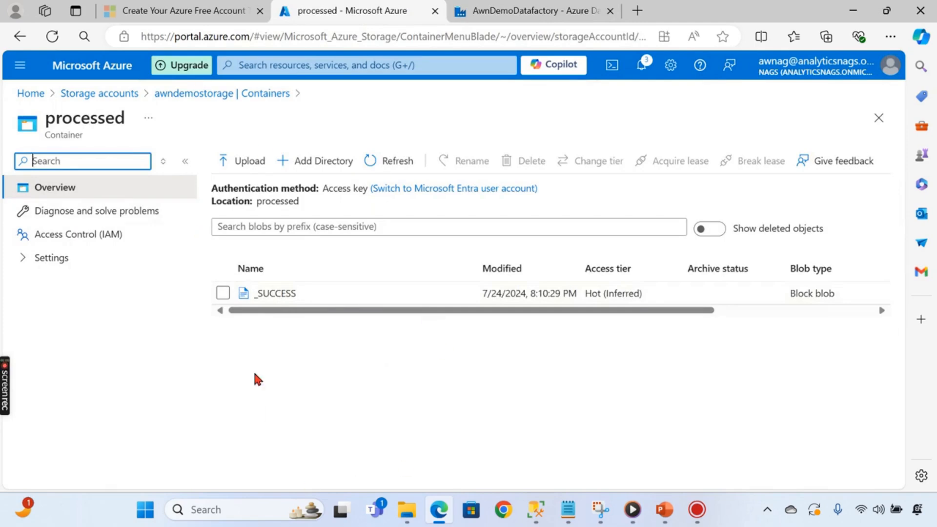
click(344, 410)
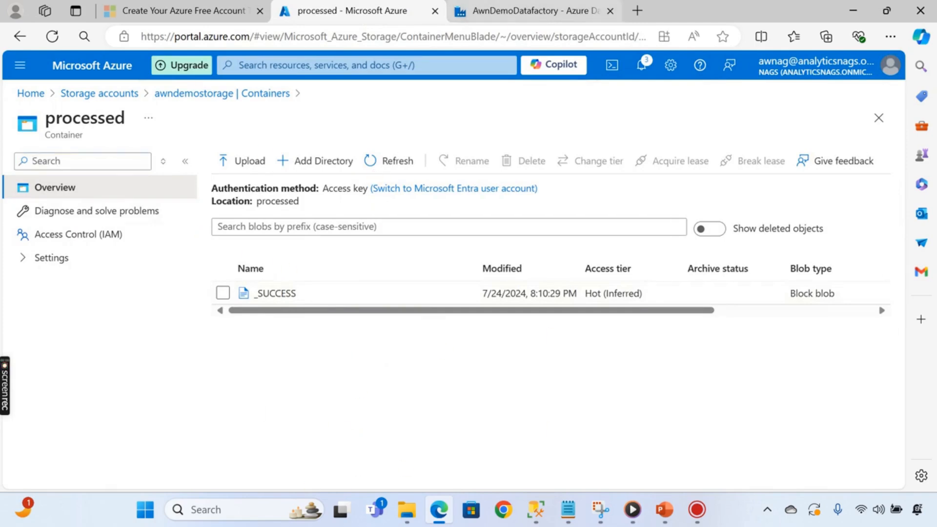
- Check the Chennai pipeline's Data flow1 run details (867 rows written), then return to the processed container
click(529, 11)
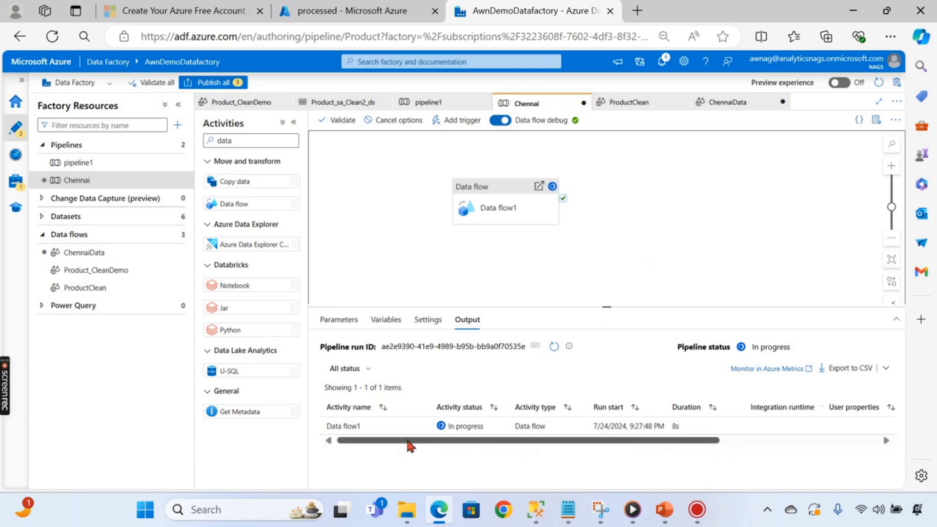
click(419, 426)
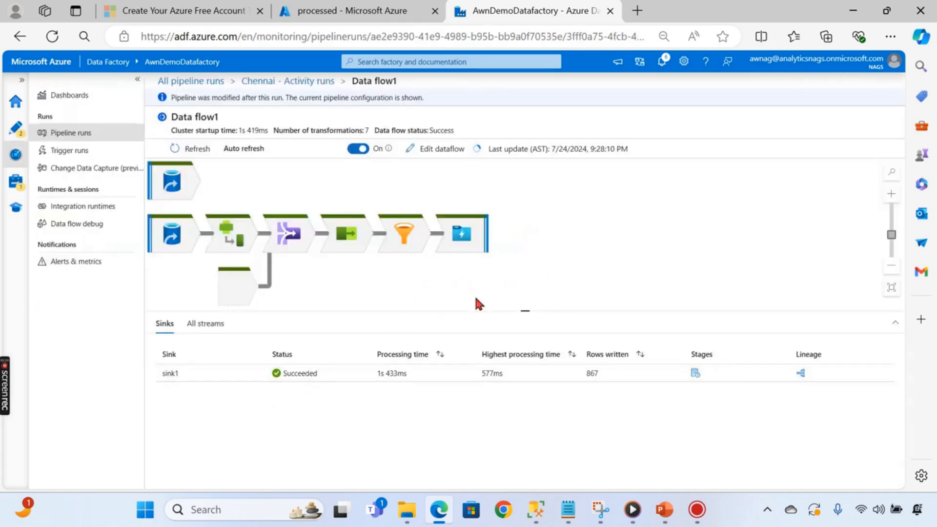
click(364, 12)
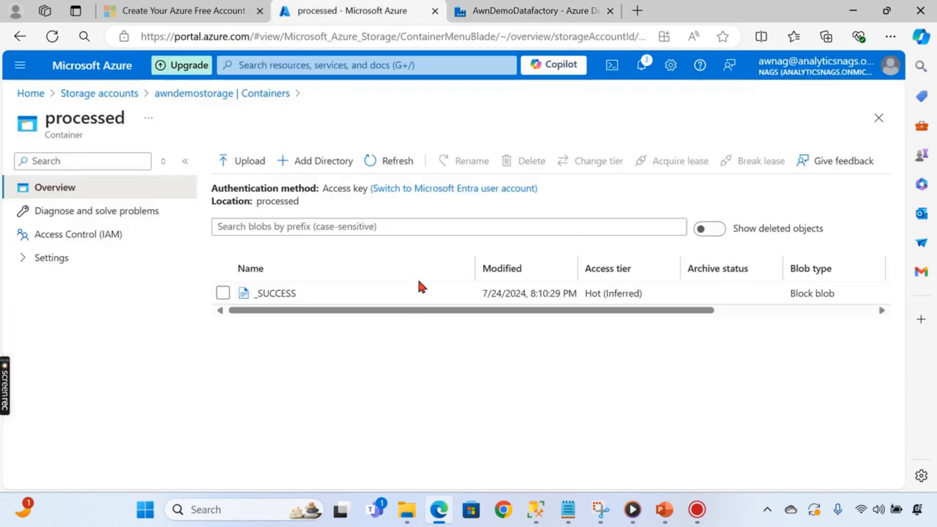
- Refresh the processed container and open ChennaiSales_1.csv in the Edit view
click(387, 161)
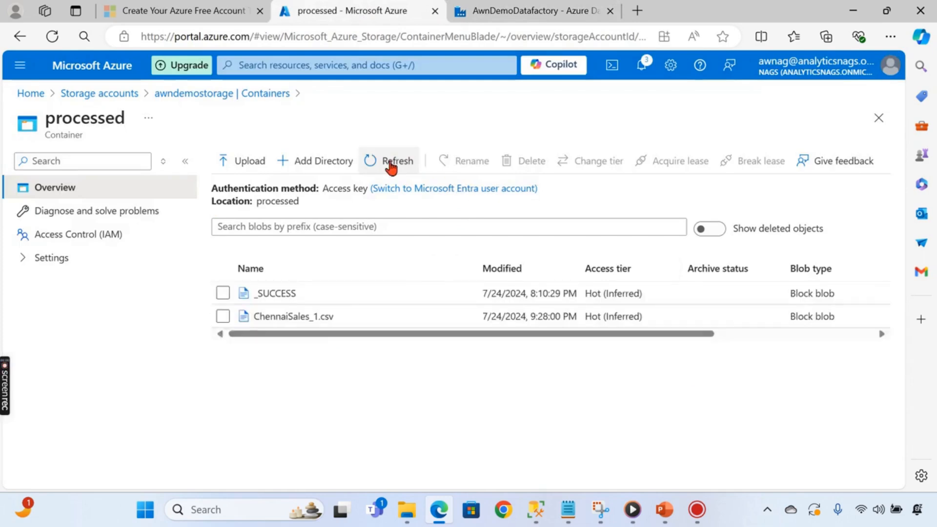
click(295, 317)
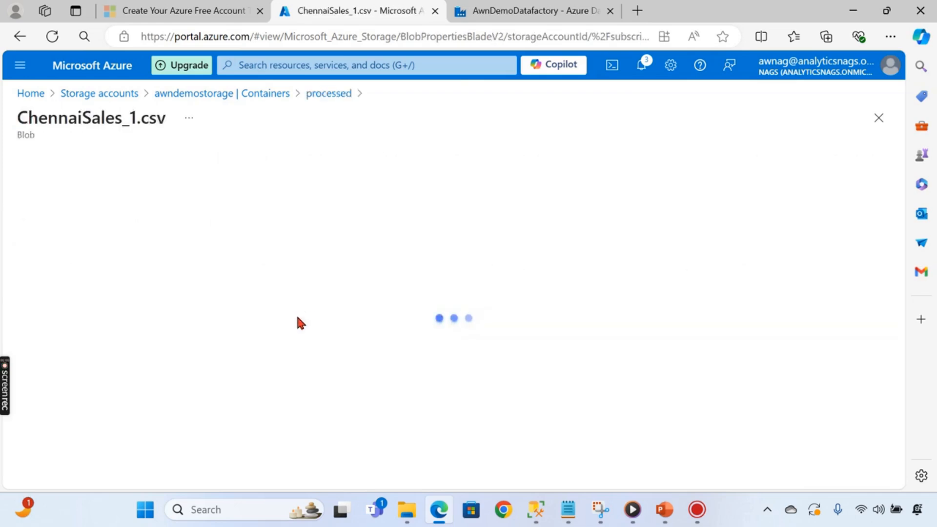
click(149, 195)
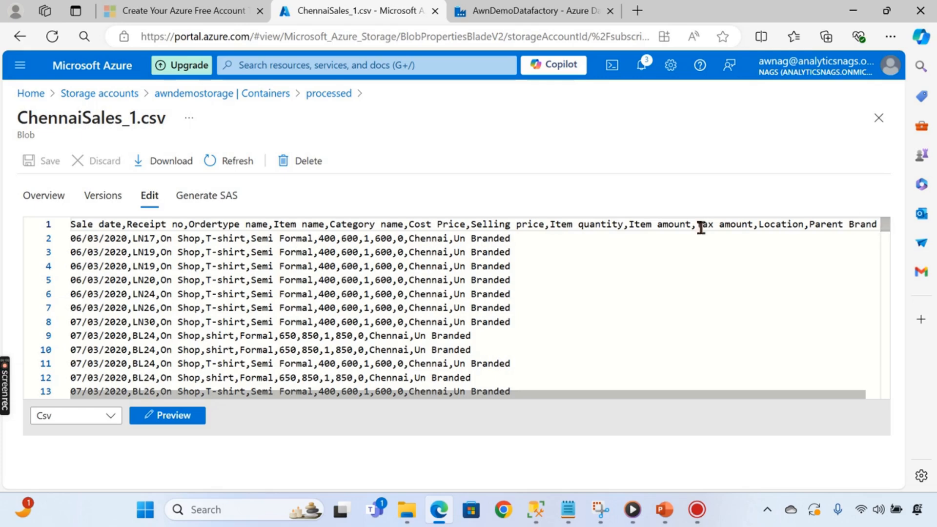
- Scroll through ChennaiSales_1.csv to confirm every row is a Chennai sale
scroll(485, 353, down, 2)
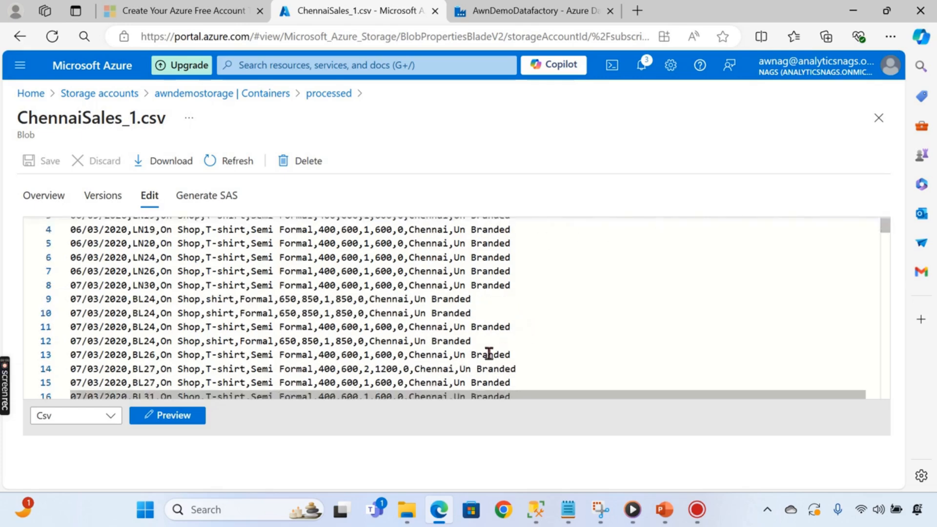
scroll(466, 355, down, 3)
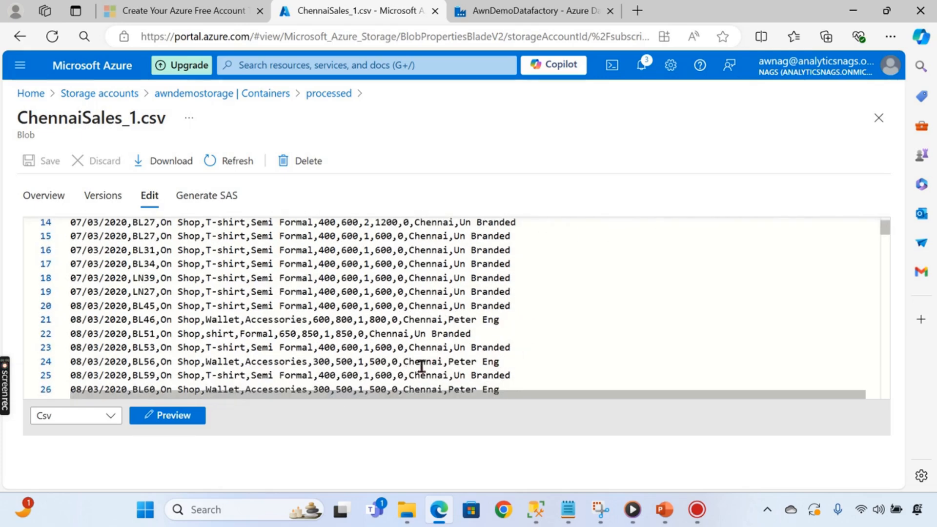
scroll(422, 365, down, 6)
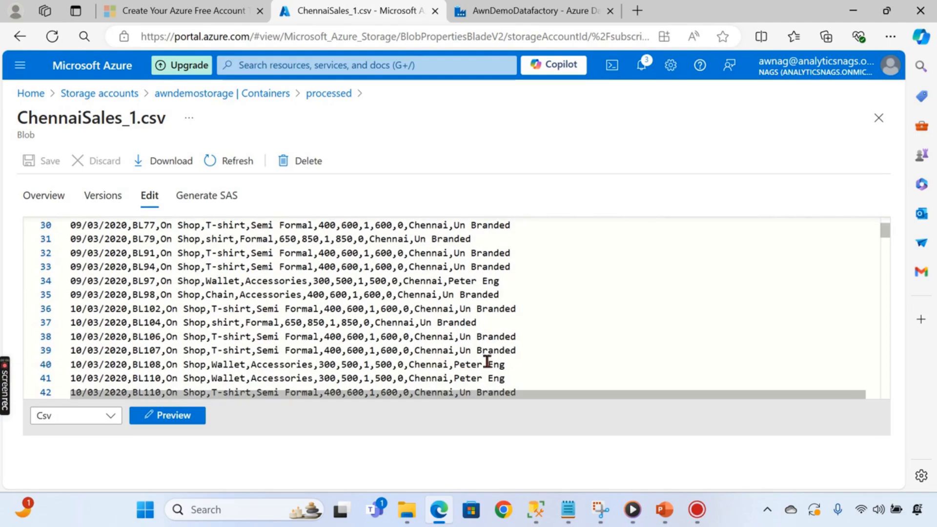
scroll(517, 359, down, 4)
scroll(511, 371, down, 10)
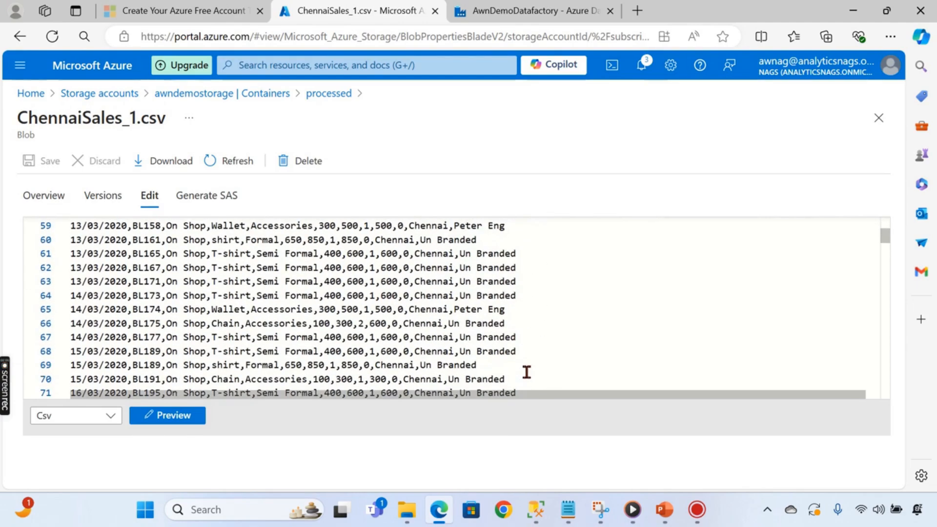
scroll(524, 373, down, 3)
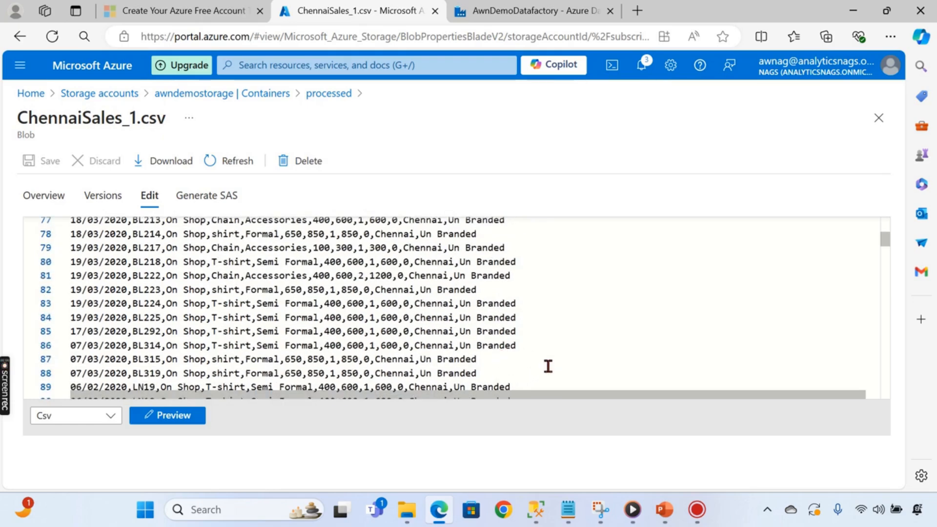
scroll(414, 325, up, 6)
scroll(512, 291, up, 2)
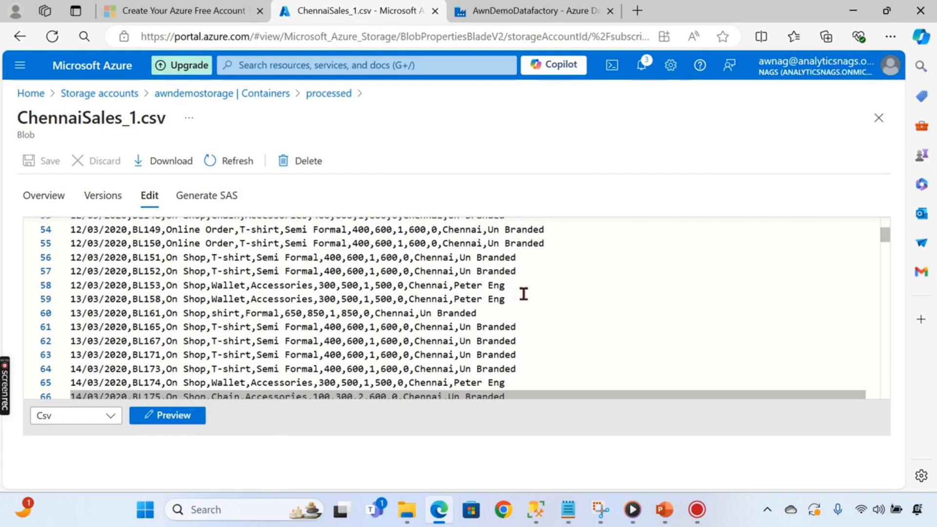
scroll(536, 297, down, 3)
scroll(532, 309, down, 20)
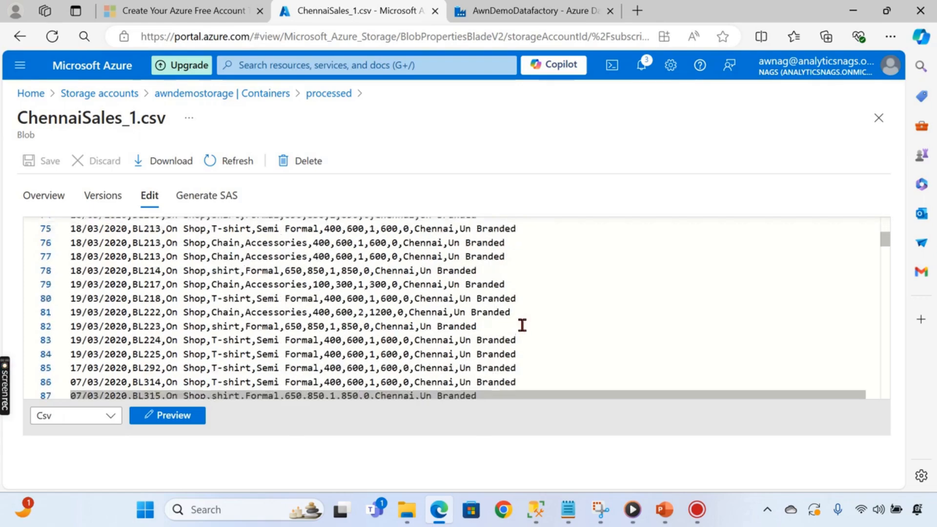
scroll(487, 352, down, 16)
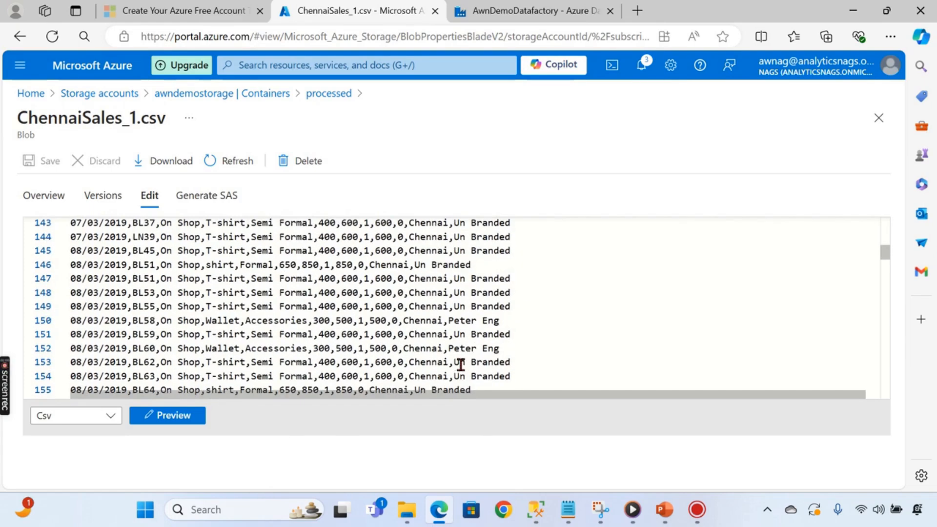
scroll(713, 366, down, 3)
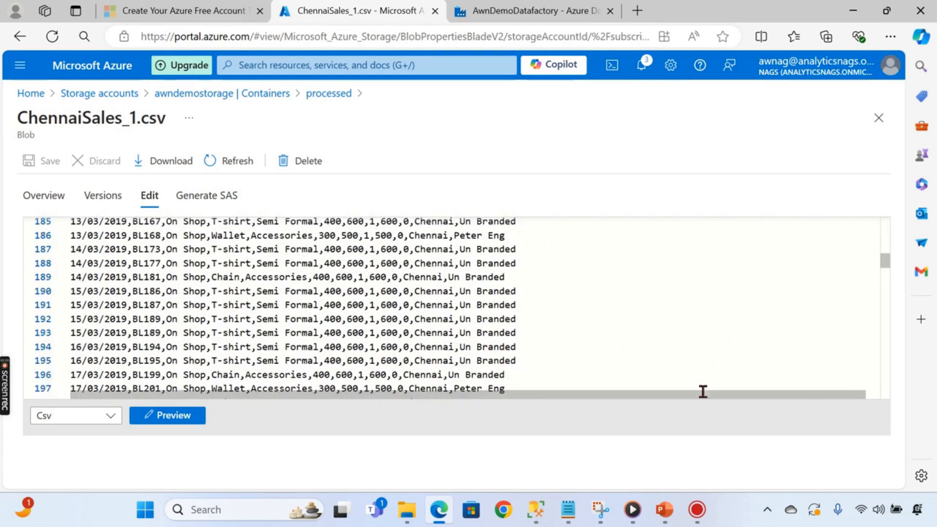
mouse_move(666, 511)
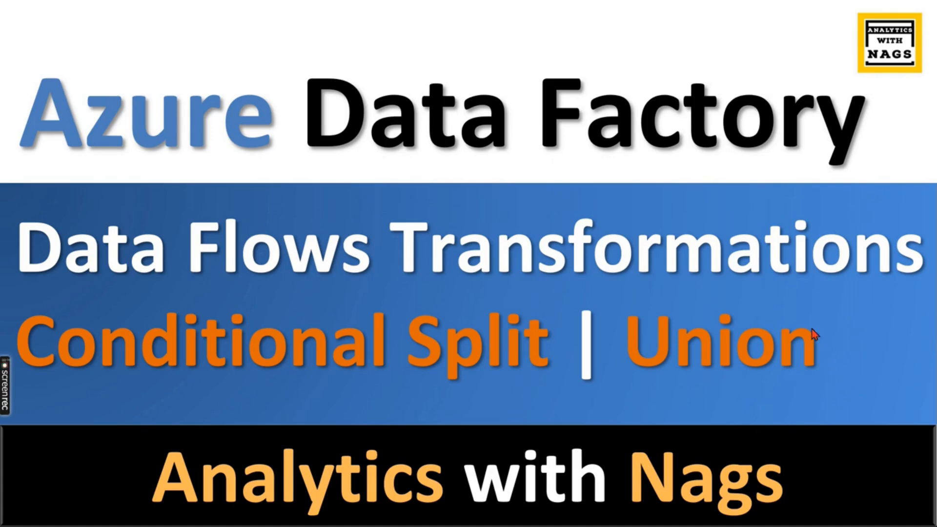
- Advance the slideshow to the 'What we are going to do today' slide
click(821, 307)
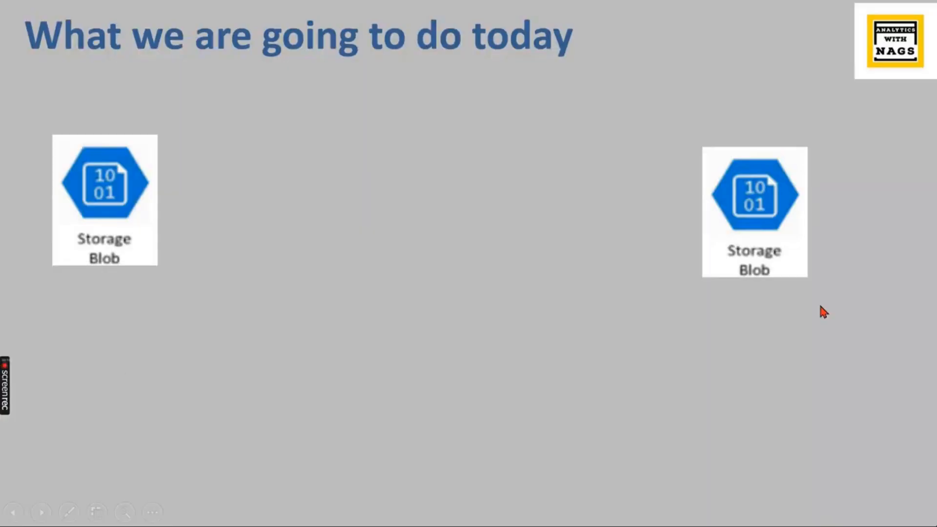
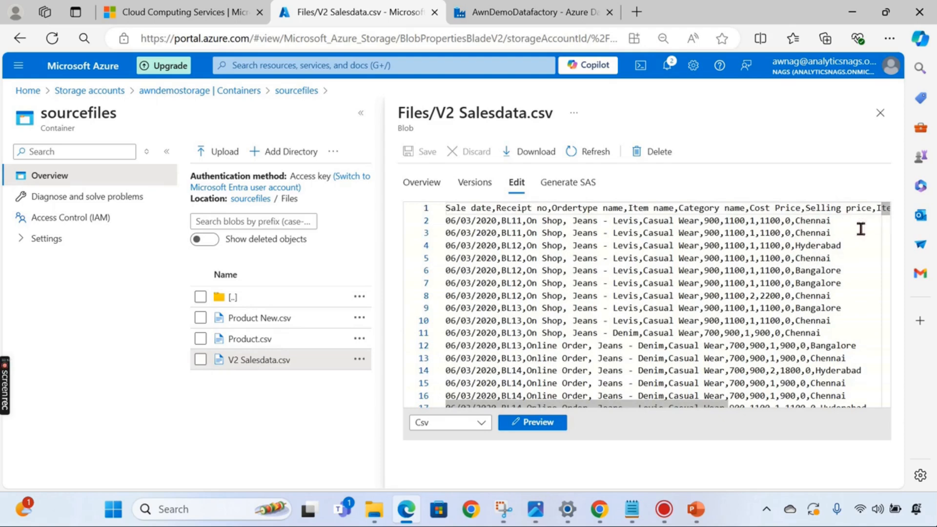
- Review the sales rows in V2 Salesdata.csv, then close the file to return to the sourcefiles list
scroll(783, 270, down, 7)
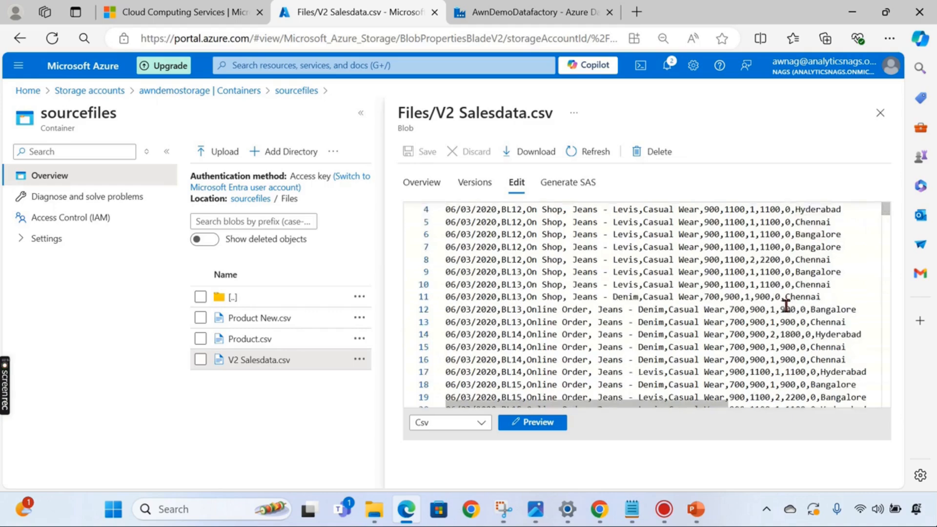
scroll(810, 340, down, 5)
scroll(808, 349, up, 12)
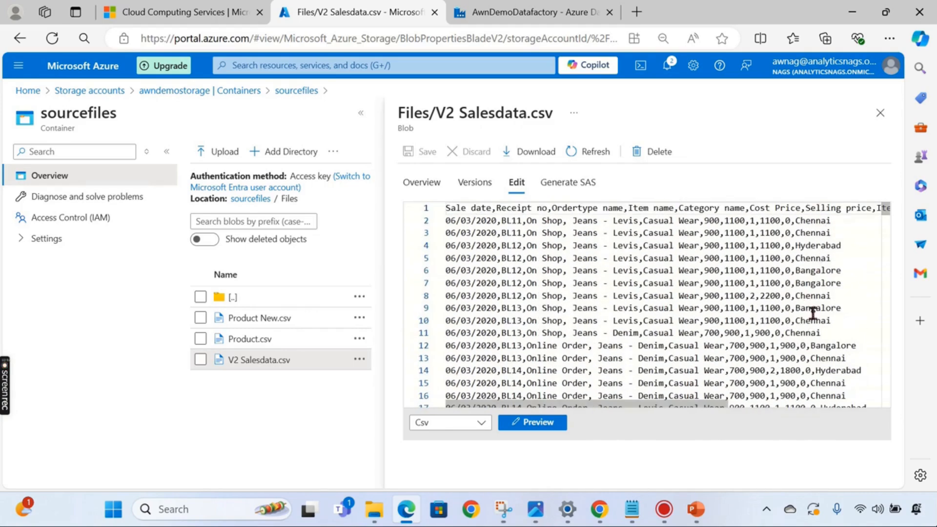
scroll(806, 379, down, 1)
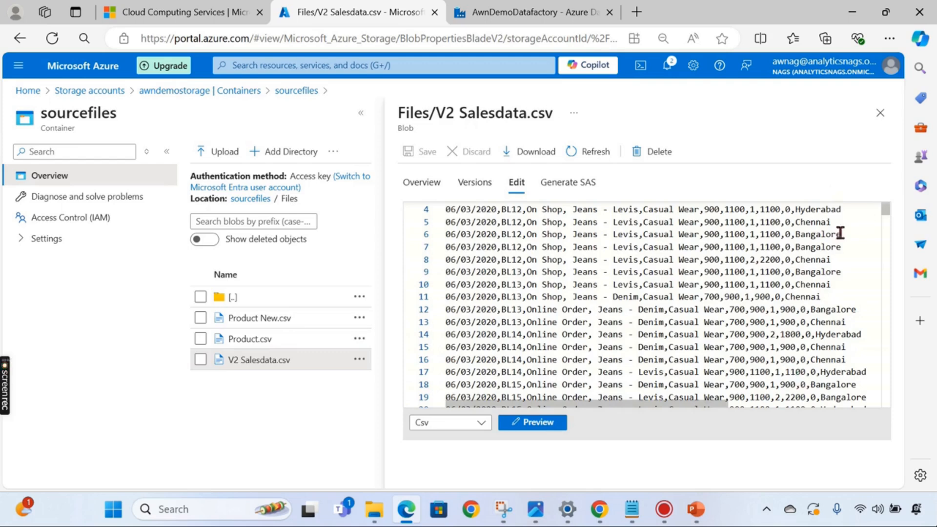
click(880, 112)
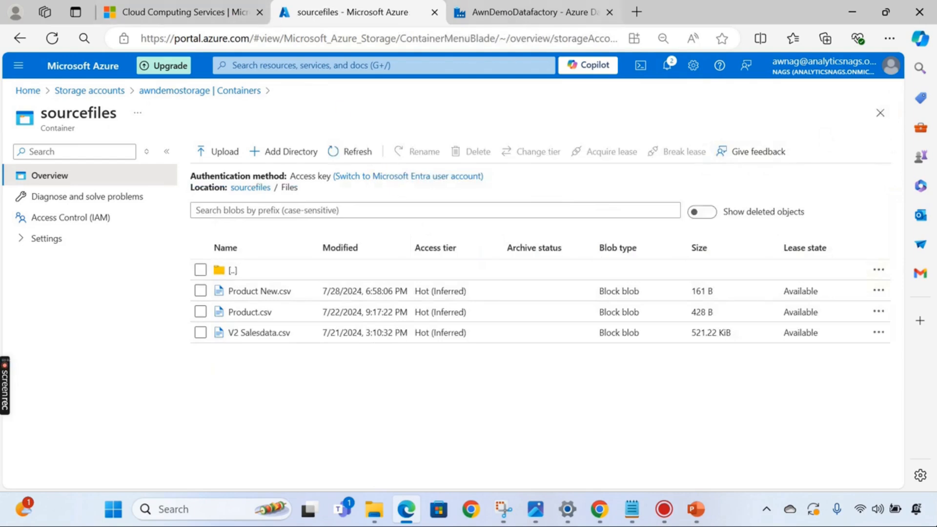
- Create a blank data flow, rename dataflow1 to Split, and add a plain source step
click(516, 11)
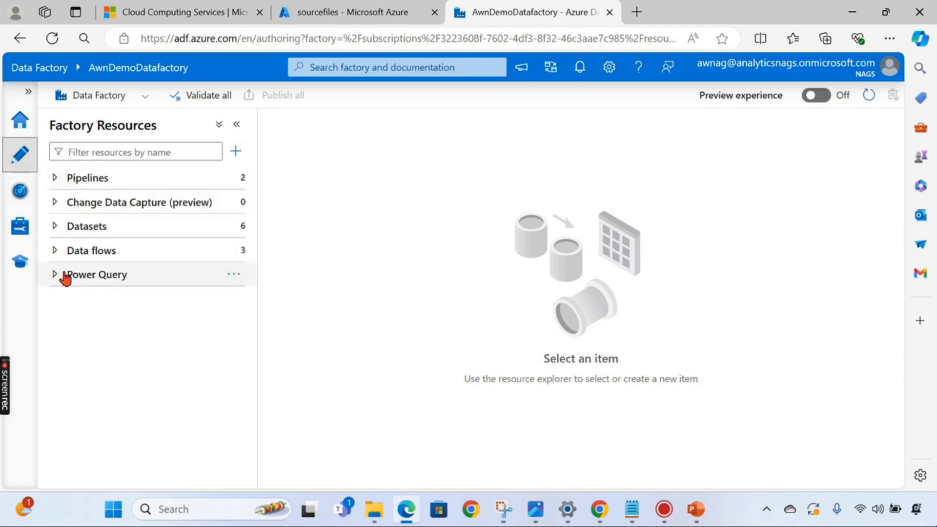
click(54, 254)
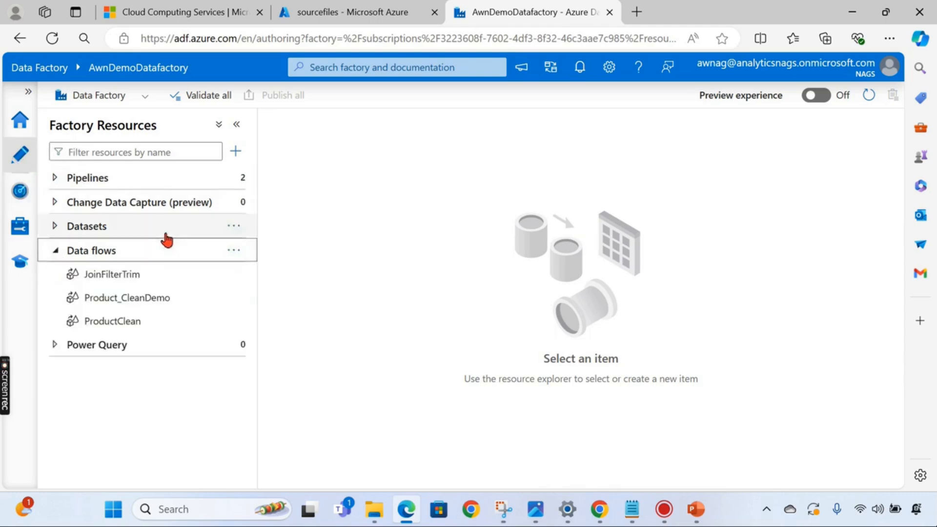
click(235, 253)
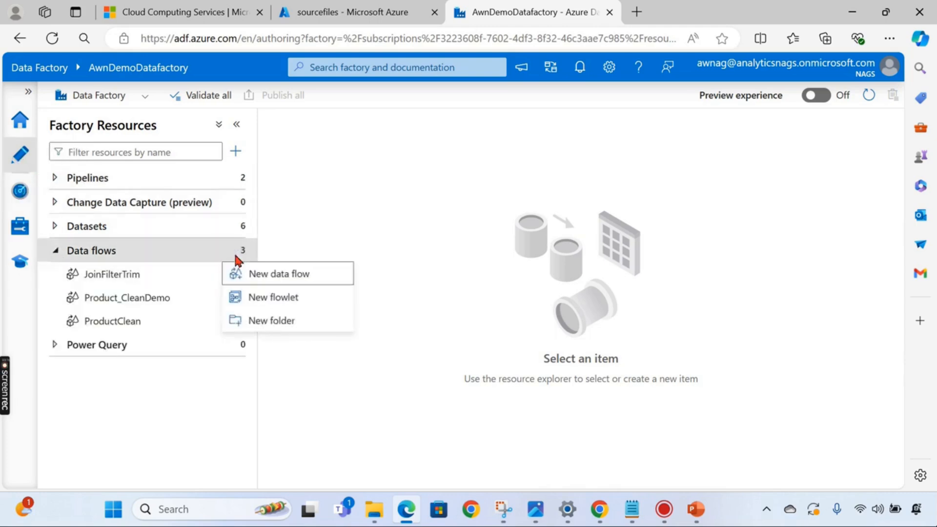
click(276, 276)
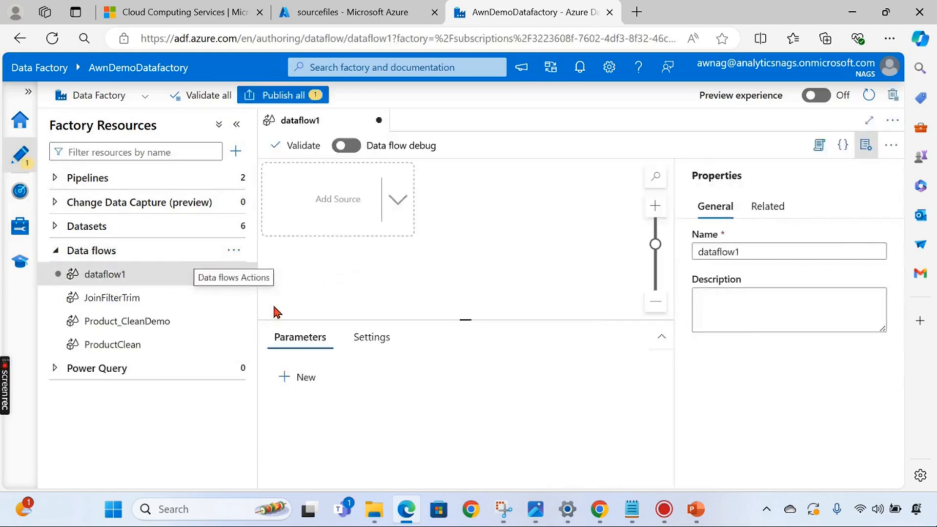
click(239, 274)
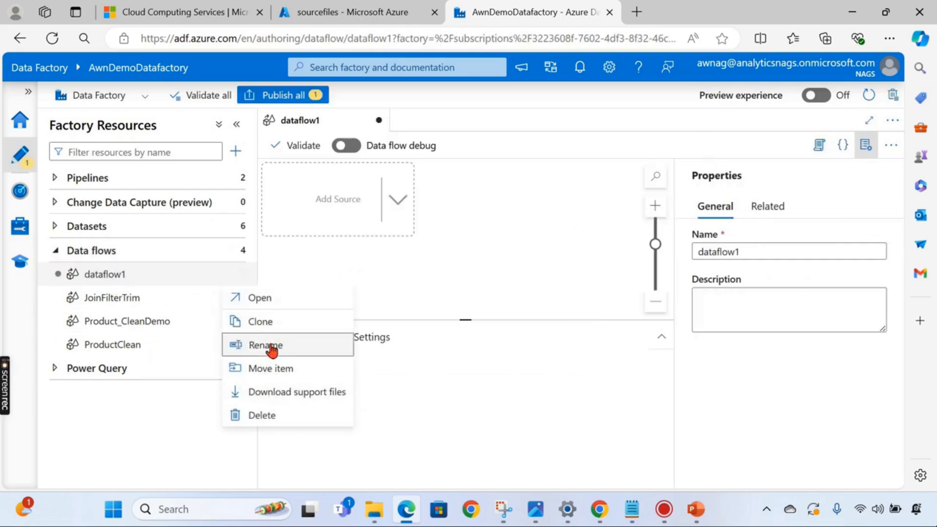
click(244, 347)
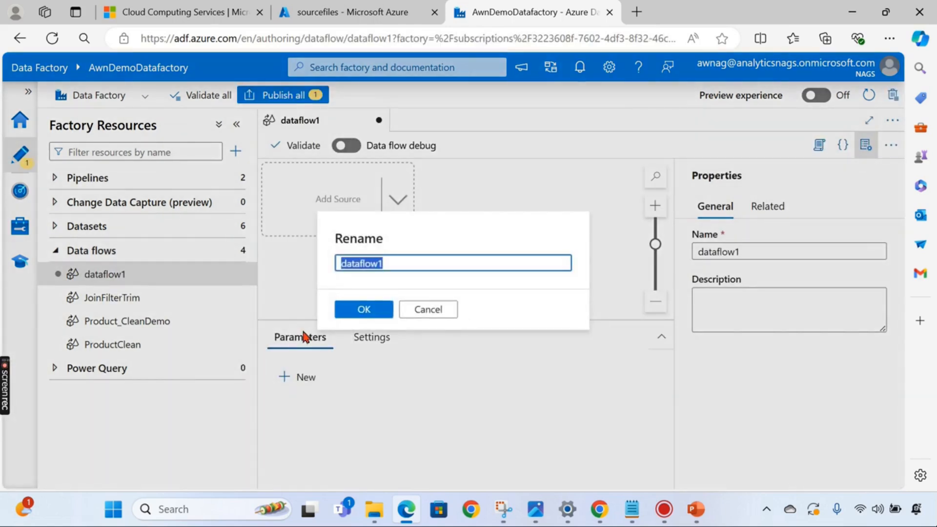
text(Sp)
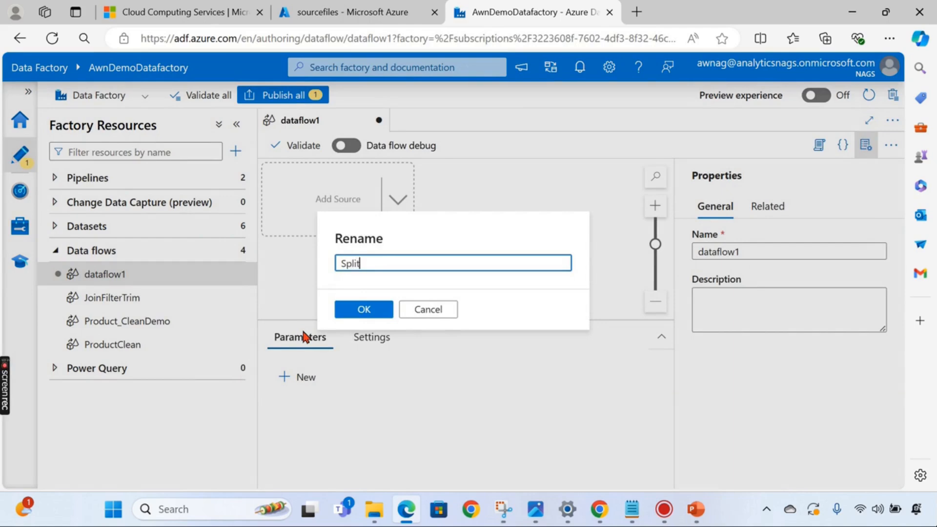
text(lit)
click(378, 313)
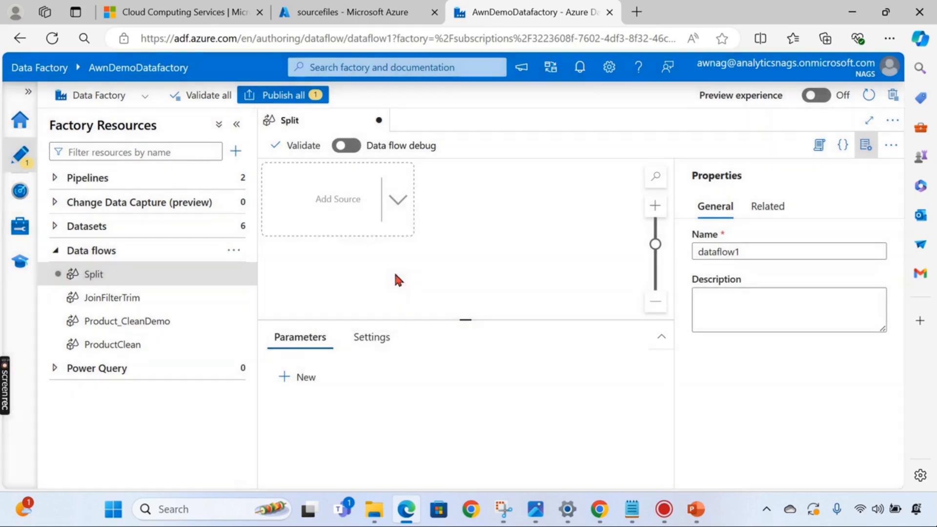
click(394, 200)
click(440, 206)
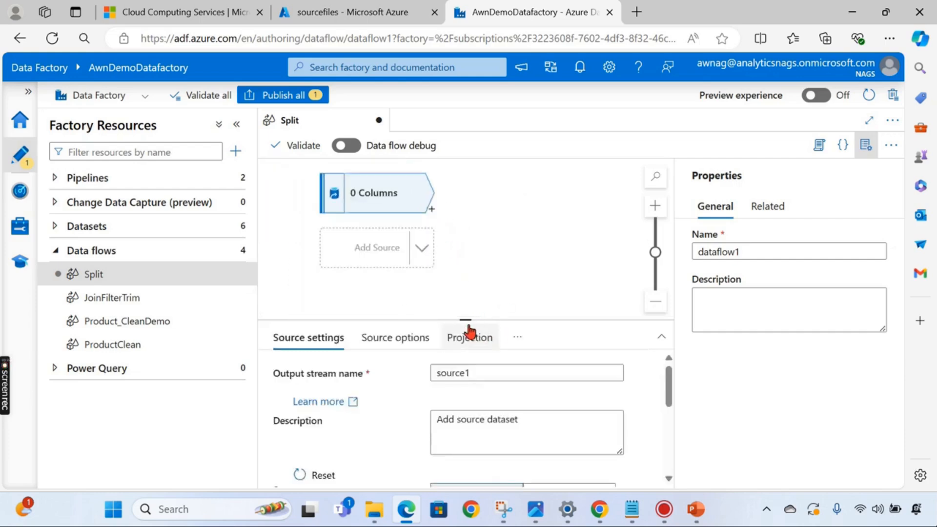
- Select sales_sa_ds as the dataset for source1
scroll(512, 348, down, 4)
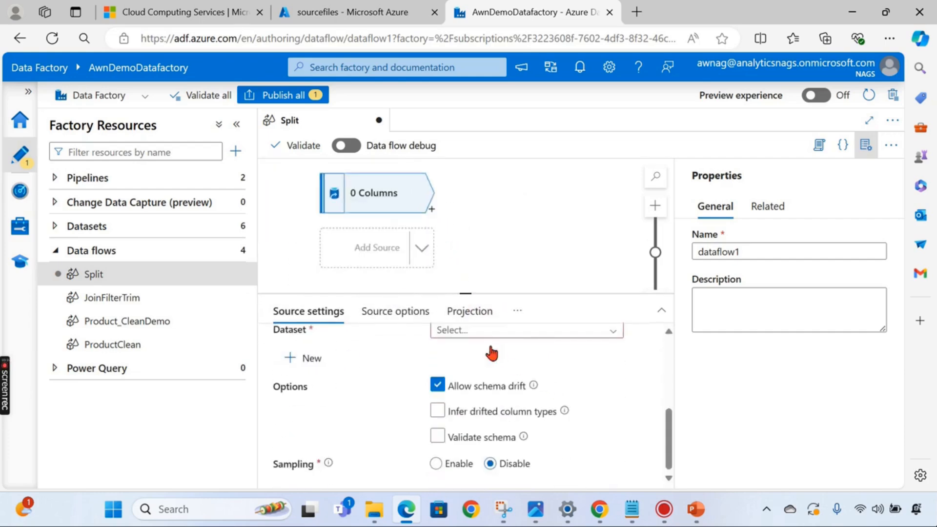
scroll(495, 360, up, 2)
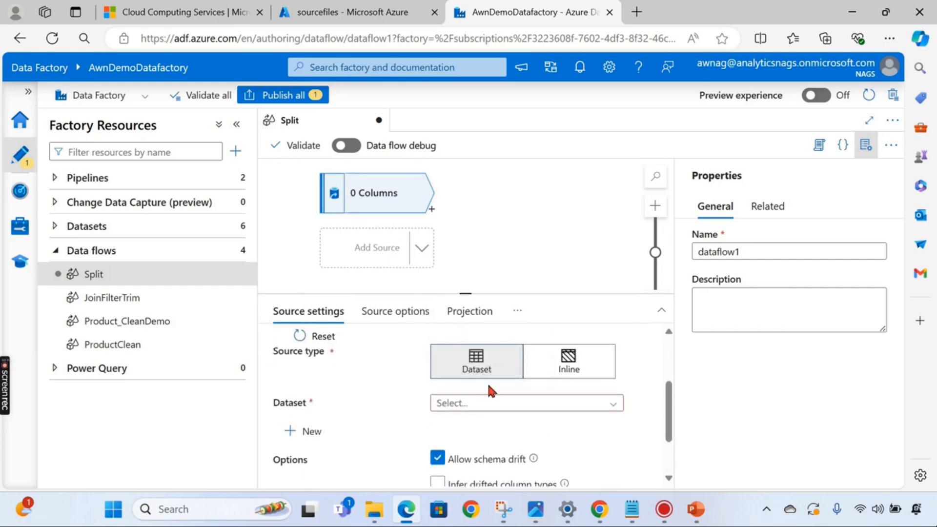
click(483, 404)
scroll(510, 456, down, 1)
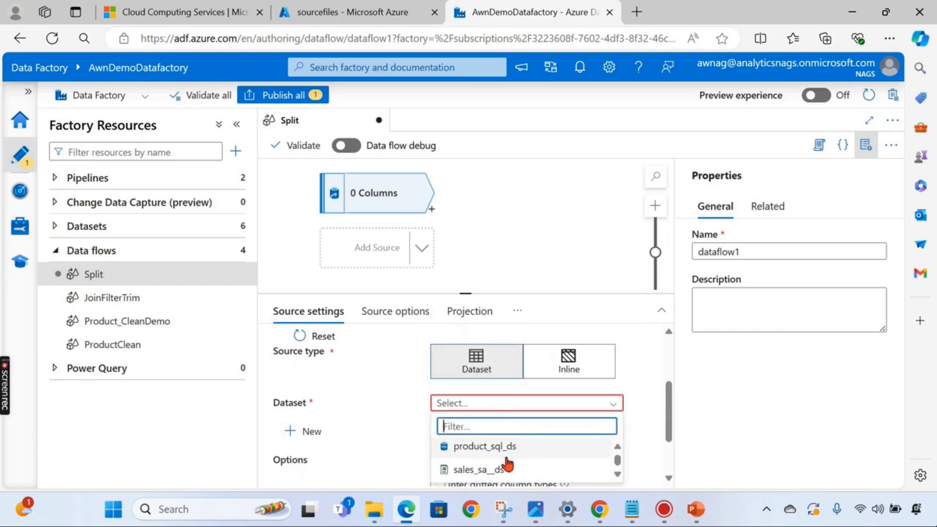
click(505, 471)
- Zoom out, resize the settings panel and graph, and open the transformation list after source1
key(ctrl+minus)
key(ctrl+minus)
key(ctrl+minus)
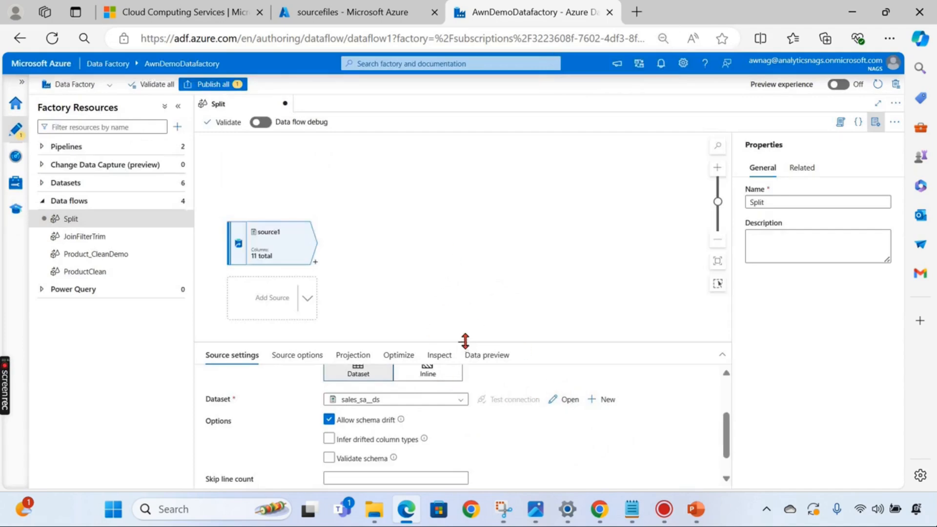
drag(464, 341, 460, 333)
drag(263, 228, 266, 181)
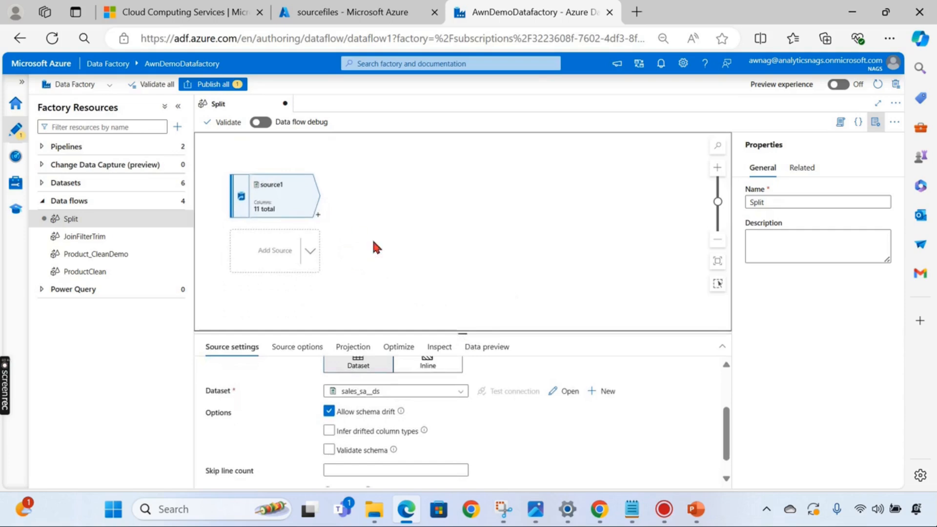
click(367, 218)
scroll(361, 224, up, 3)
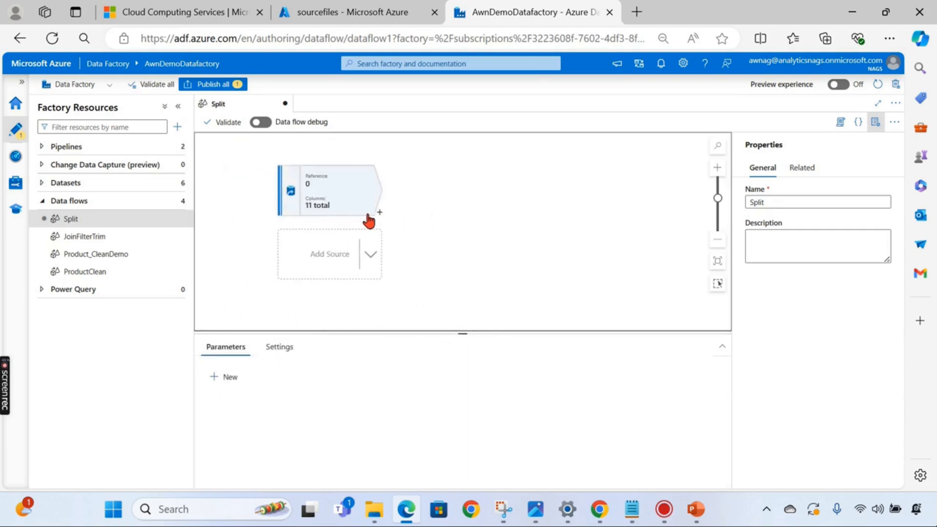
click(379, 213)
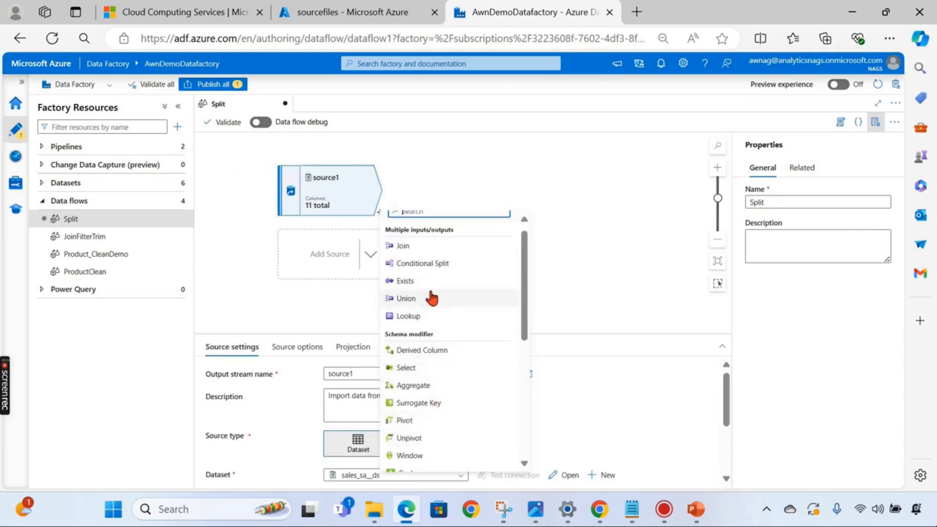
scroll(432, 302, up, 1)
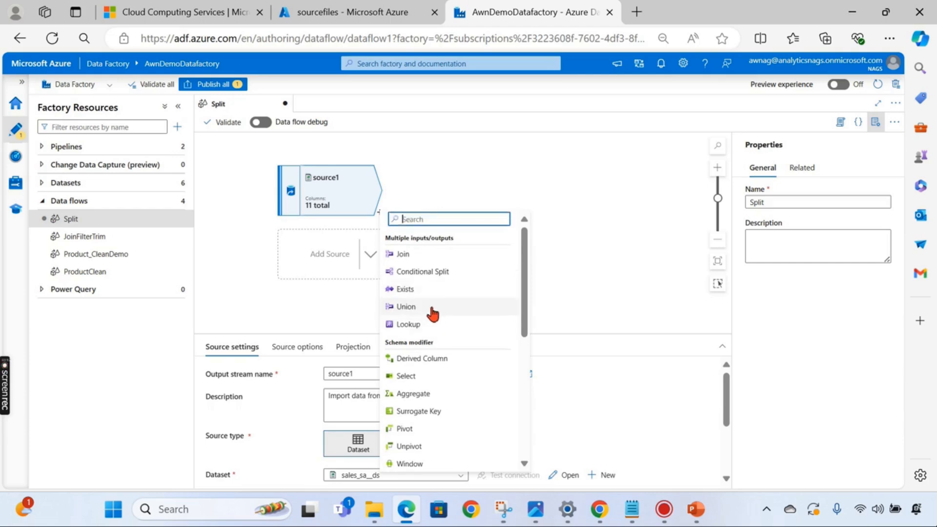
- Add a conditional split after source1 and name its first output stream ChennaiFlow
click(436, 276)
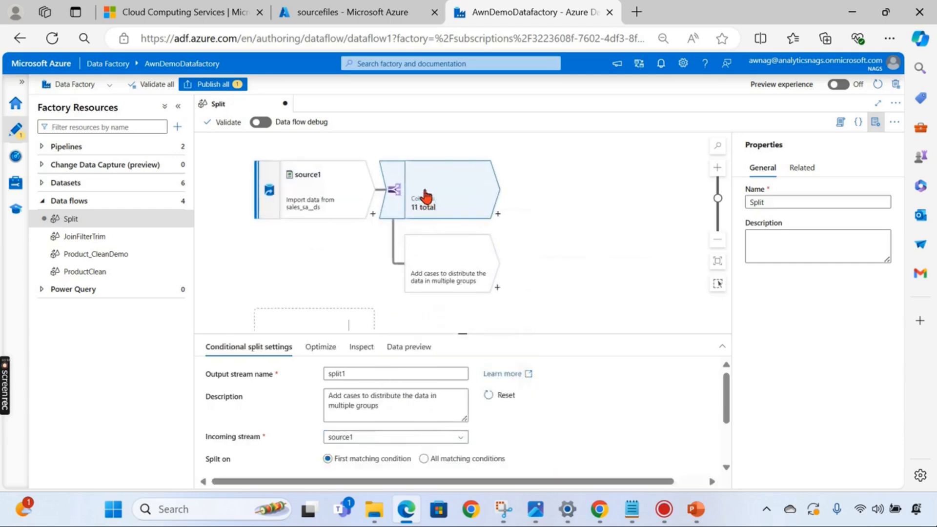
drag(464, 333, 485, 226)
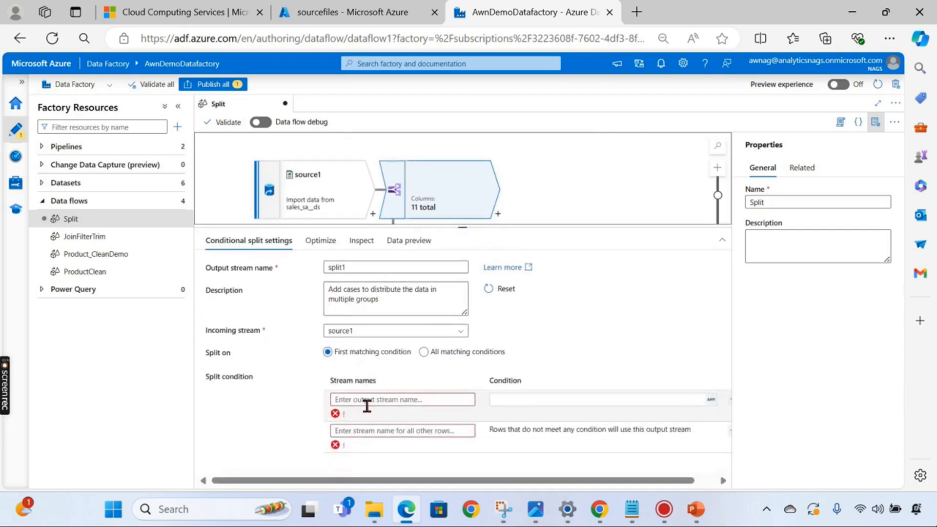
click(401, 399)
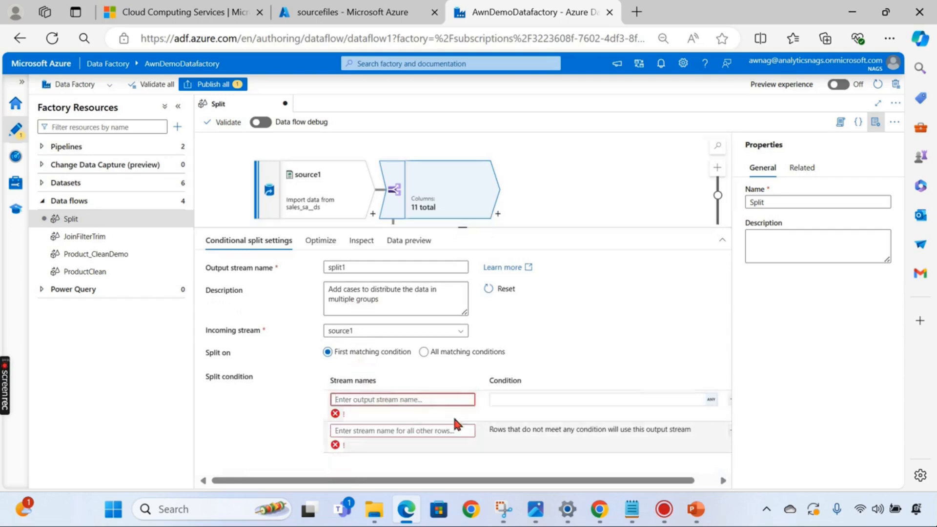
scroll(544, 180, down, 2)
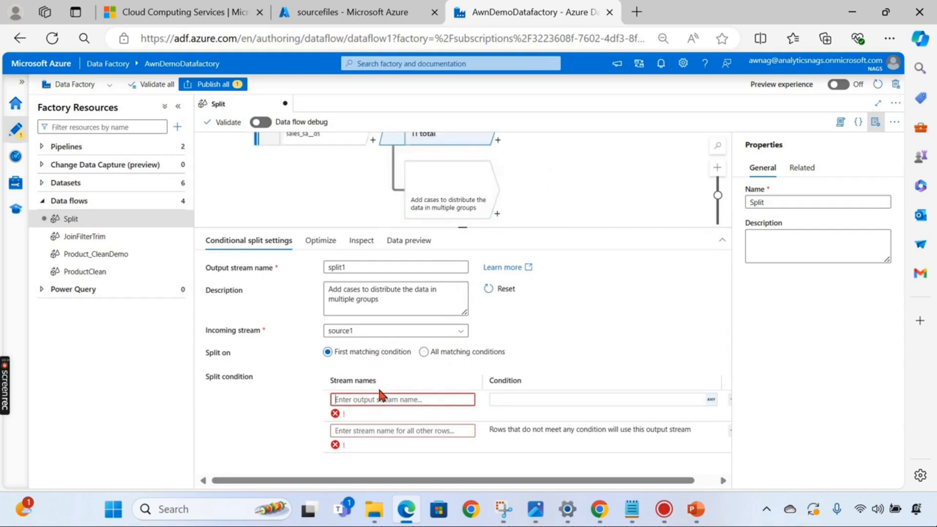
text(Che)
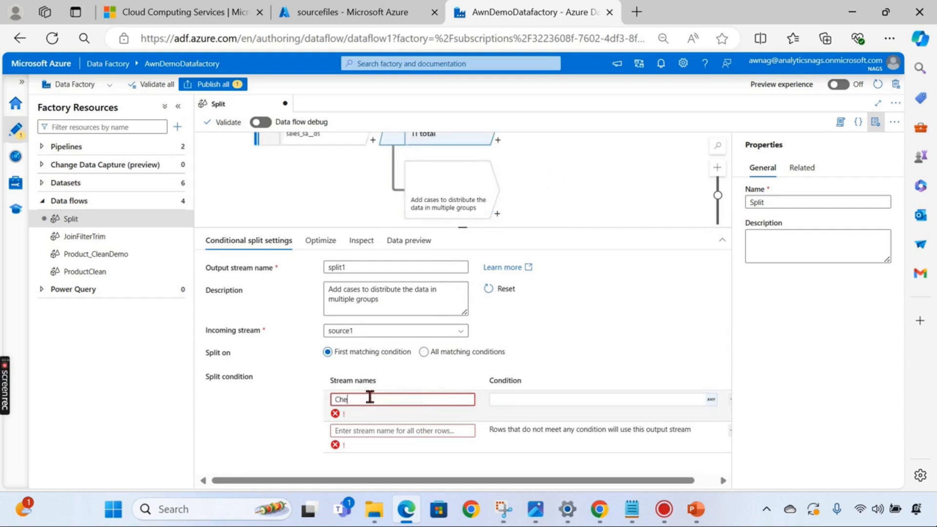
text(nnaiFlow)
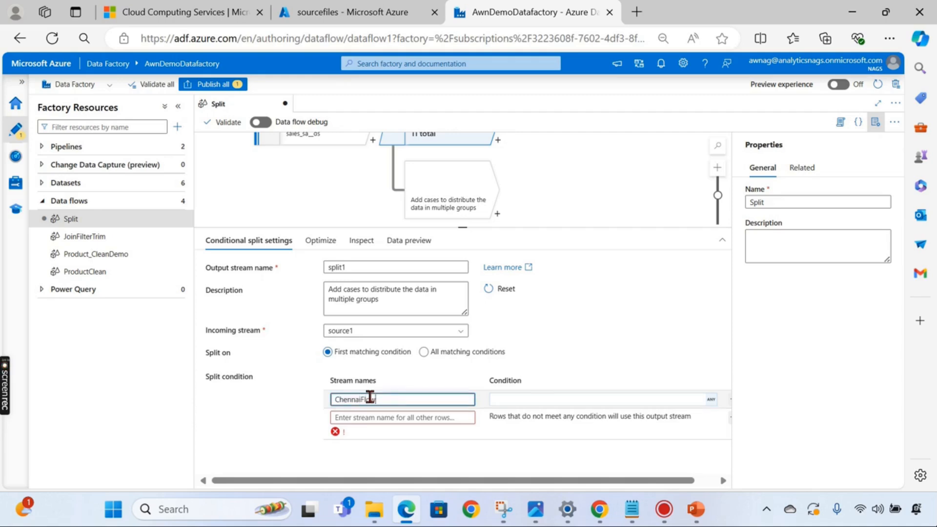
click(661, 399)
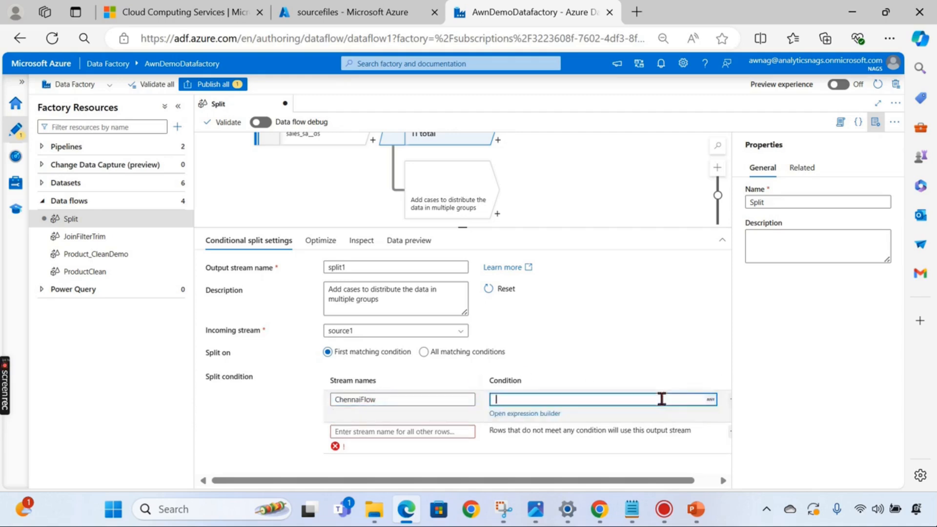
- Enter Location == "Chennai" in the expression builder for ChennaiFlow and save it
click(552, 414)
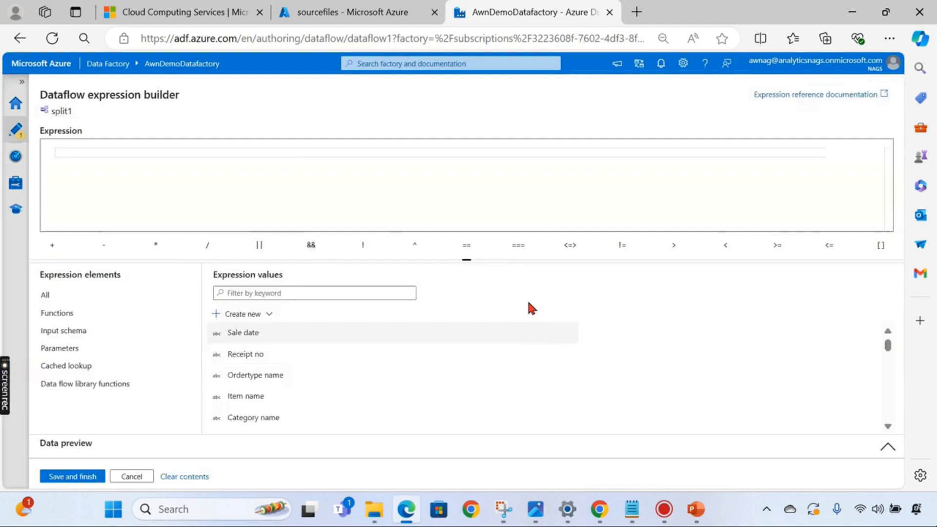
click(299, 152)
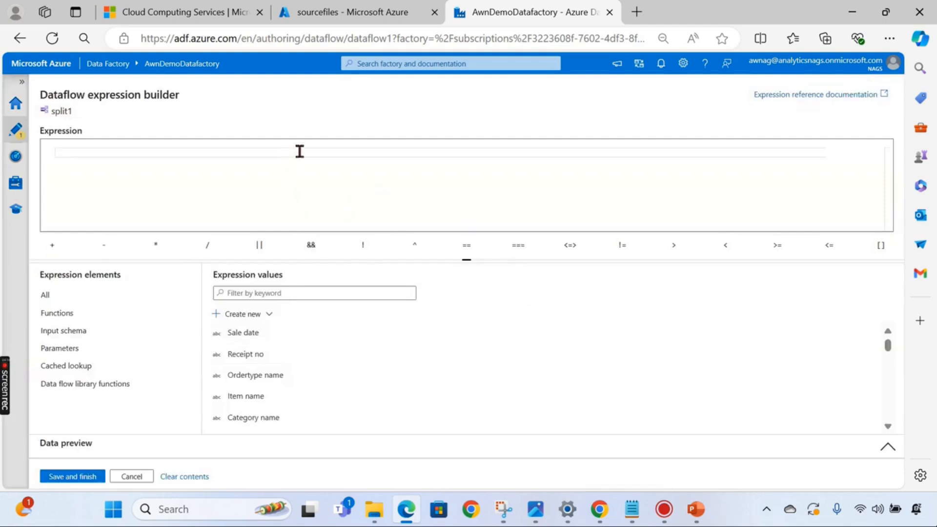
text(Localtion)
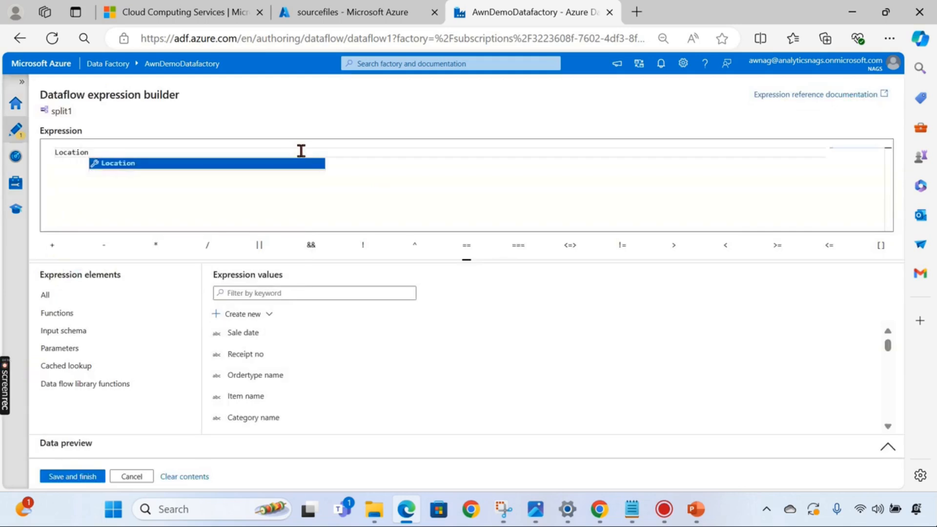
click(129, 164)
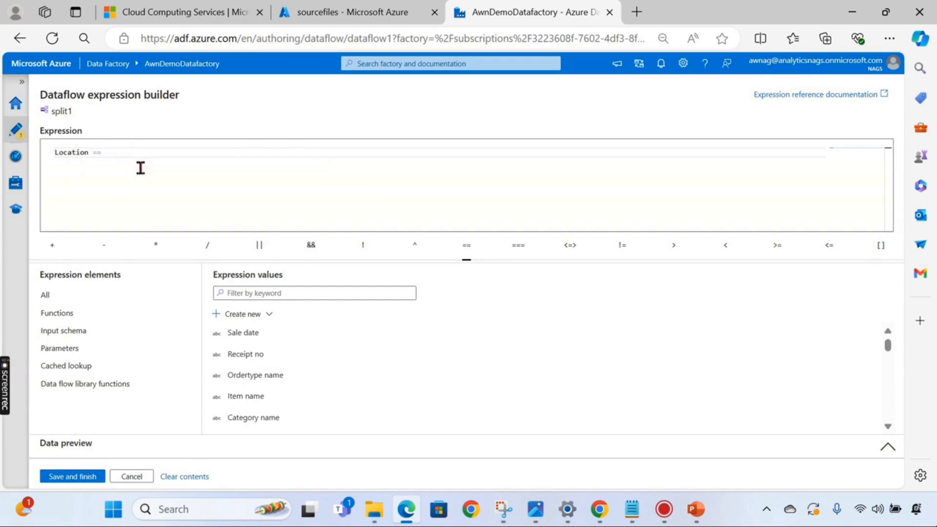
text(== "Chennai)
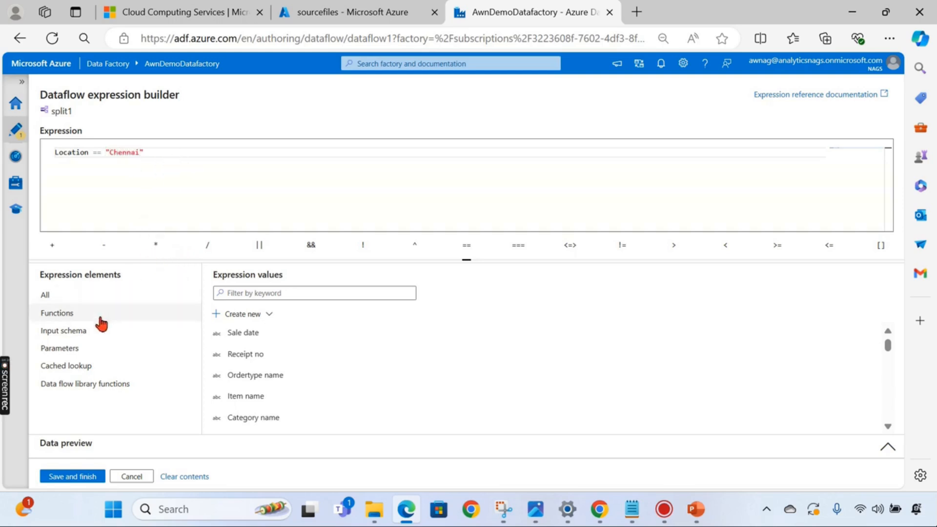
click(68, 477)
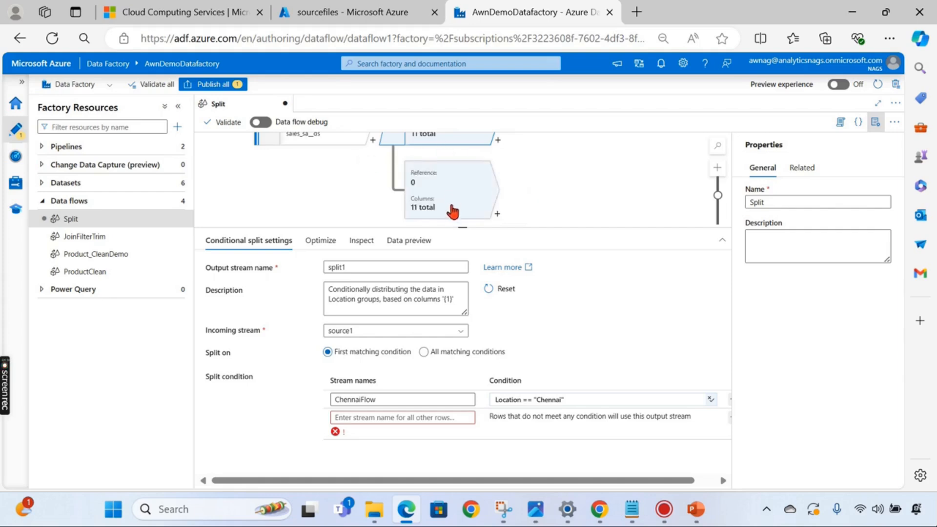
- Add a second condition row below ChennaiFlow and name the new stream Bangalore
click(396, 417)
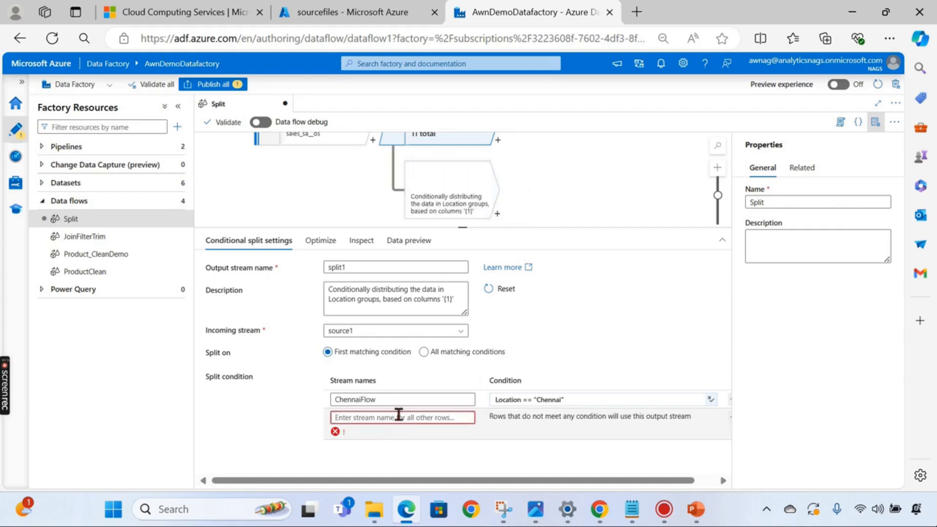
text(Bna)
key(BackSpace)
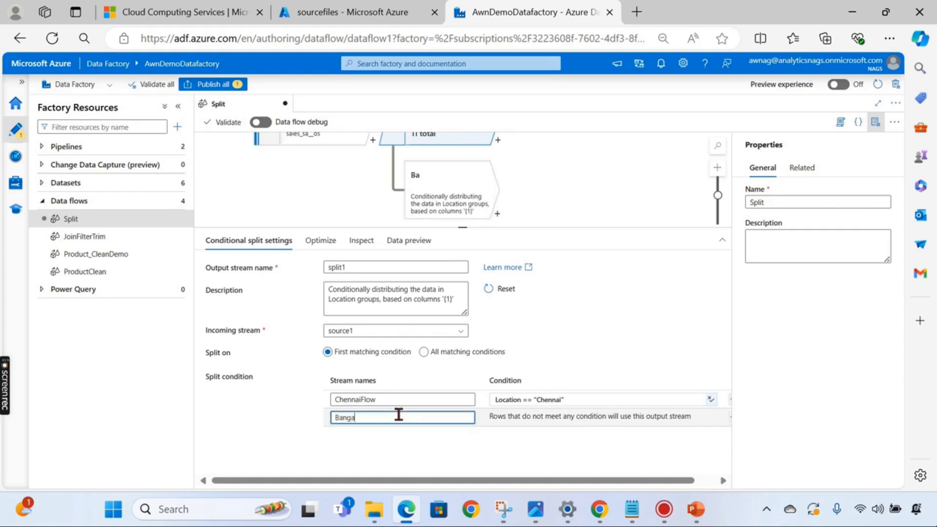
text(ngalore)
click(634, 418)
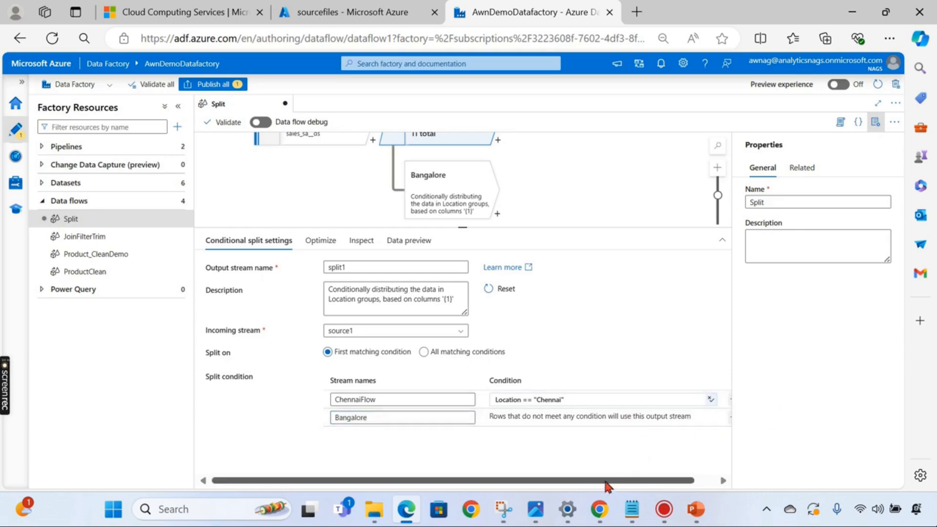
scroll(607, 483, right, 2)
click(711, 400)
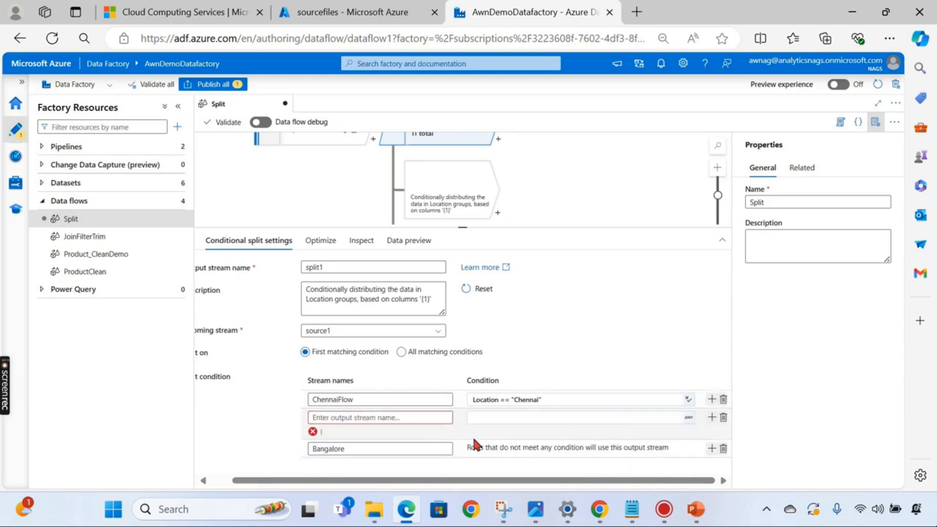
click(408, 418)
text(Ba)
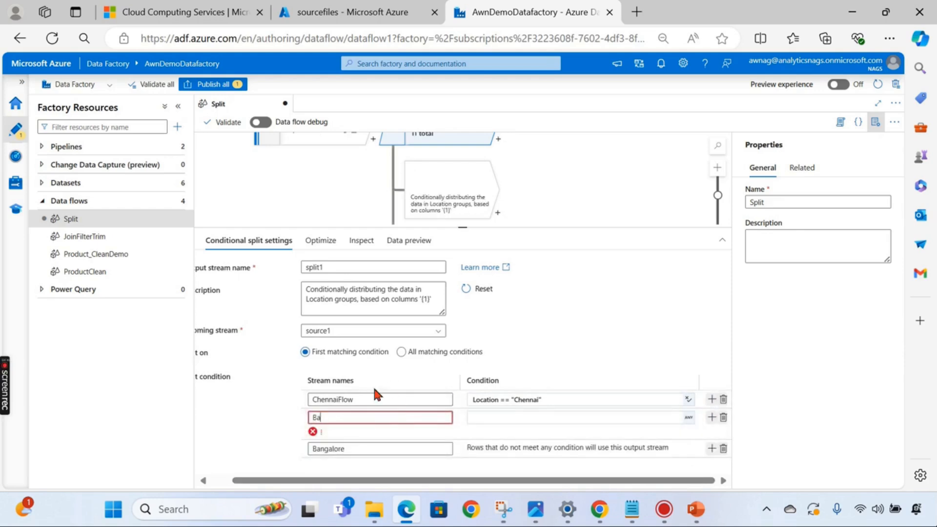
text(ngalore)
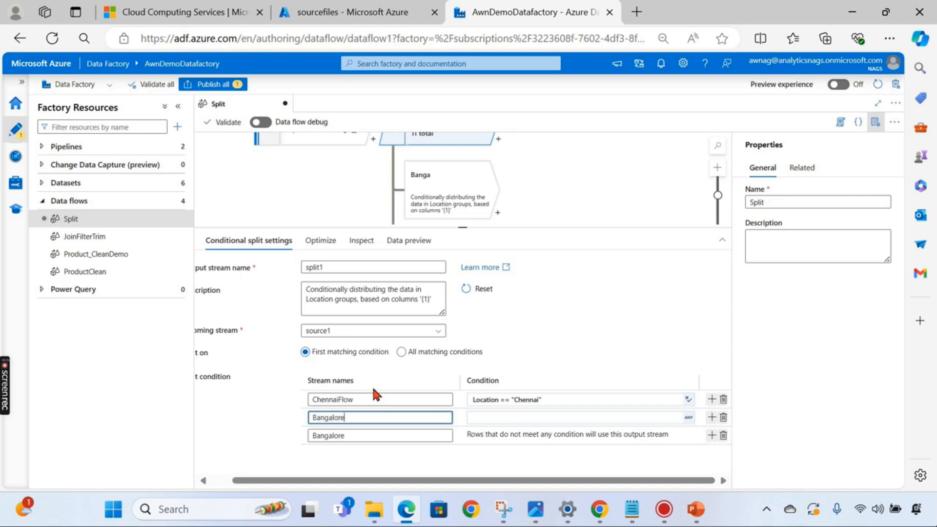
- Copy the Chennai condition into the Bangalore row and edit it to Location == "Bangalore"
click(537, 418)
drag(558, 405, 471, 400)
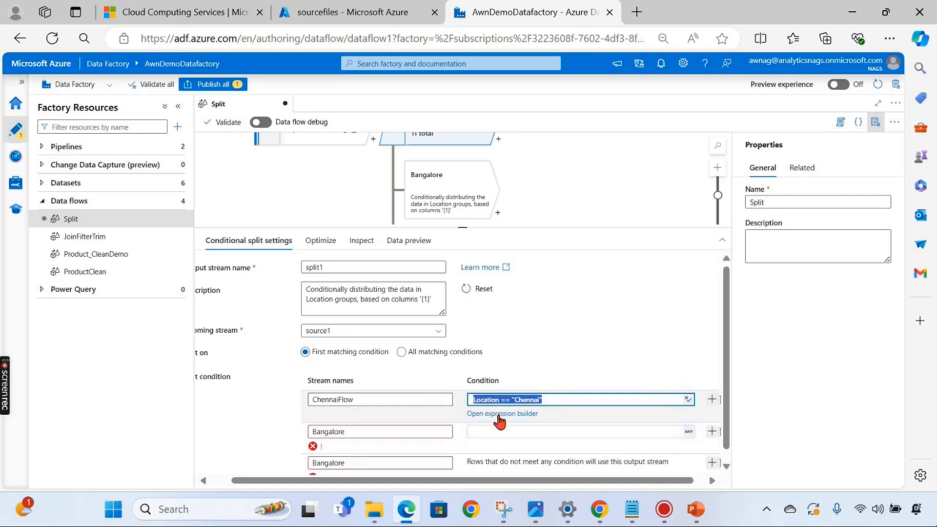
key(ctrl+c)
click(493, 430)
key(ctrl+v)
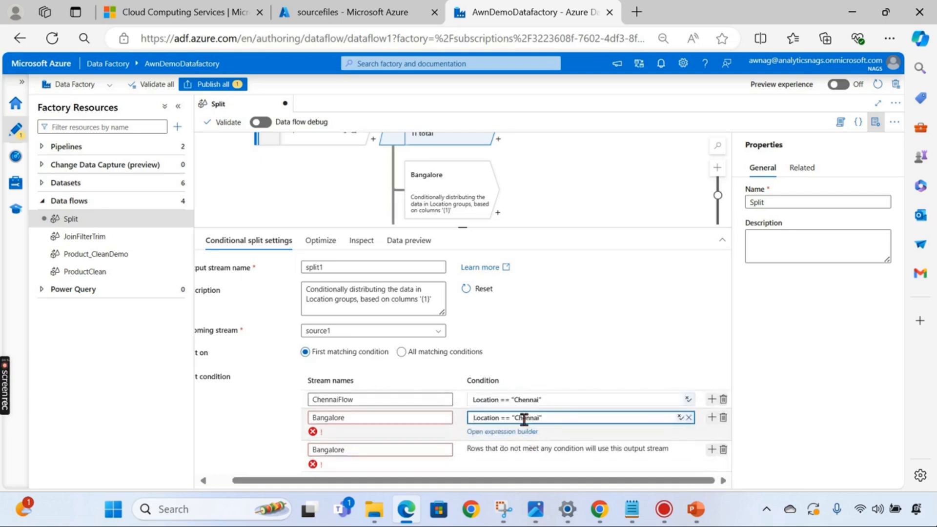
text(Bangalor)
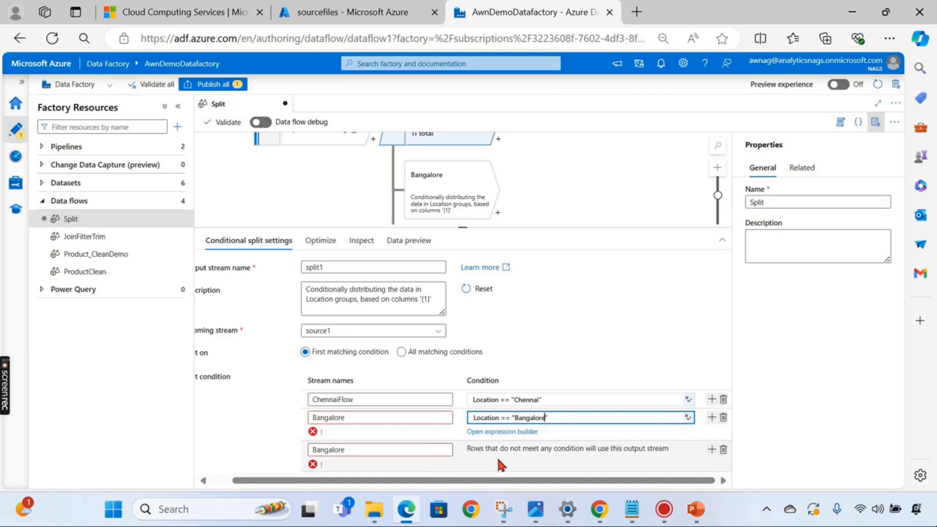
- Rename the stream to BangaloreFlow, delete the leftover default stream row, and enlarge the canvas
key(ctrl+plus)
scroll(531, 478, right, 3)
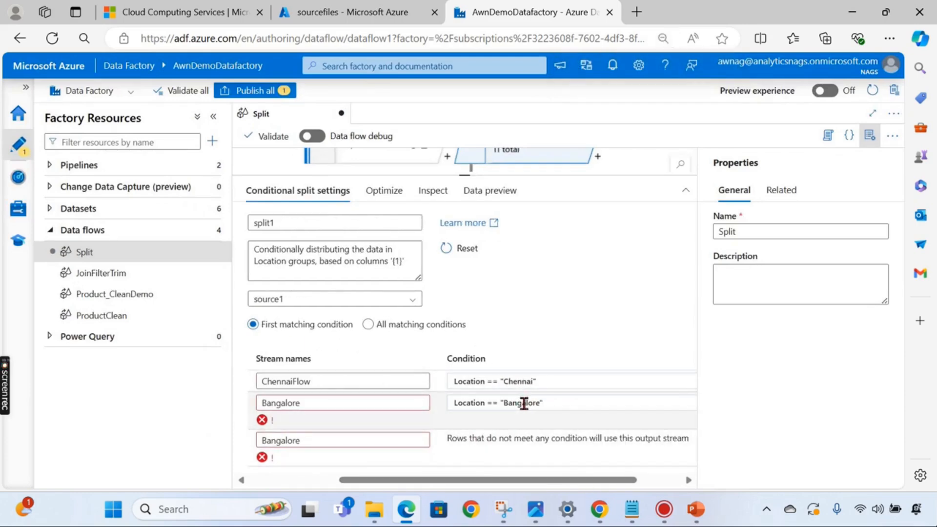
click(375, 408)
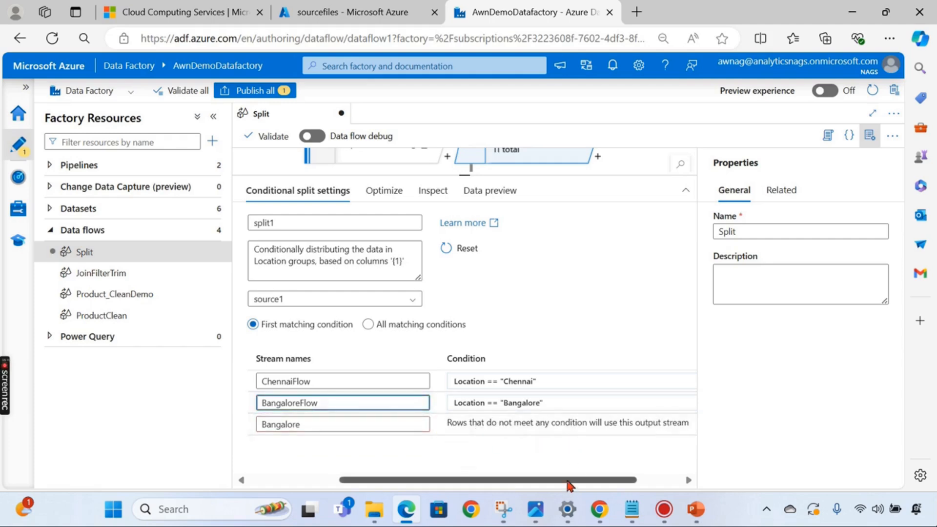
drag(567, 480, 612, 480)
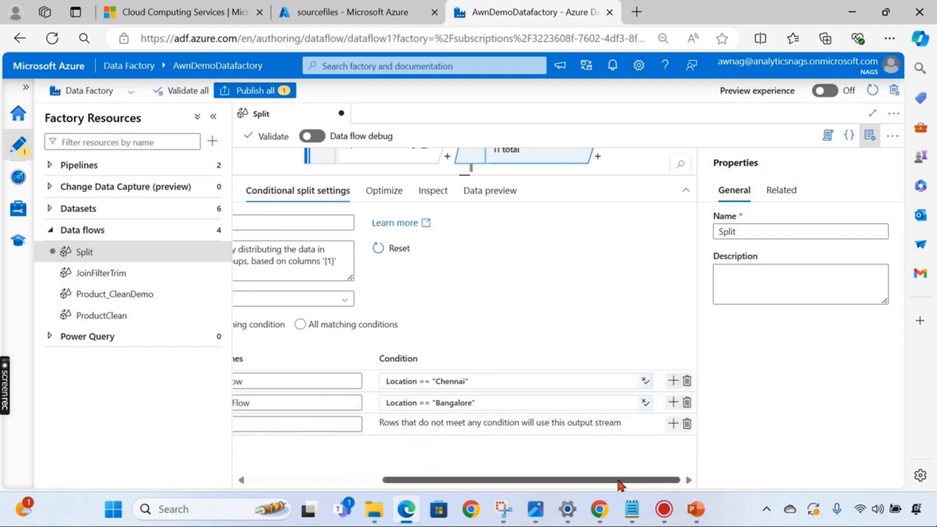
click(686, 428)
drag(598, 480, 401, 470)
key(ctrl+minus)
key(ctrl+minus)
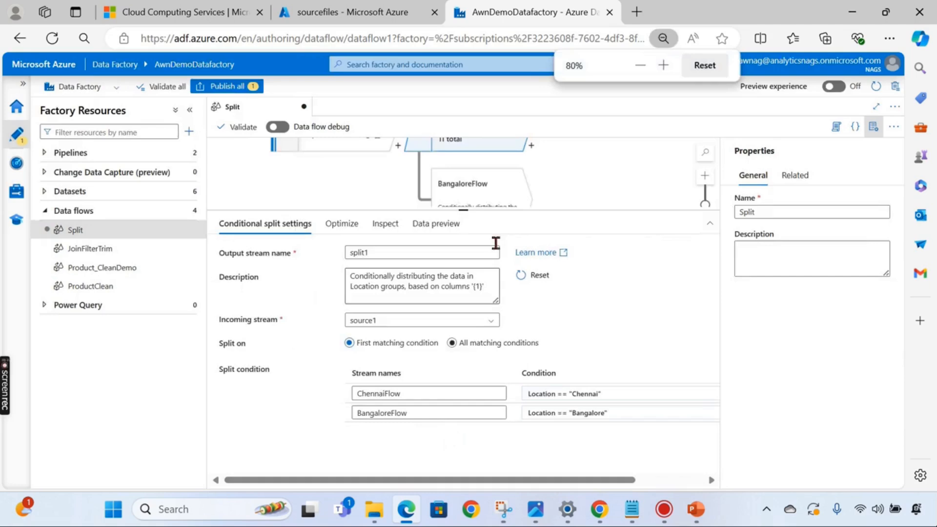
drag(462, 210, 448, 299)
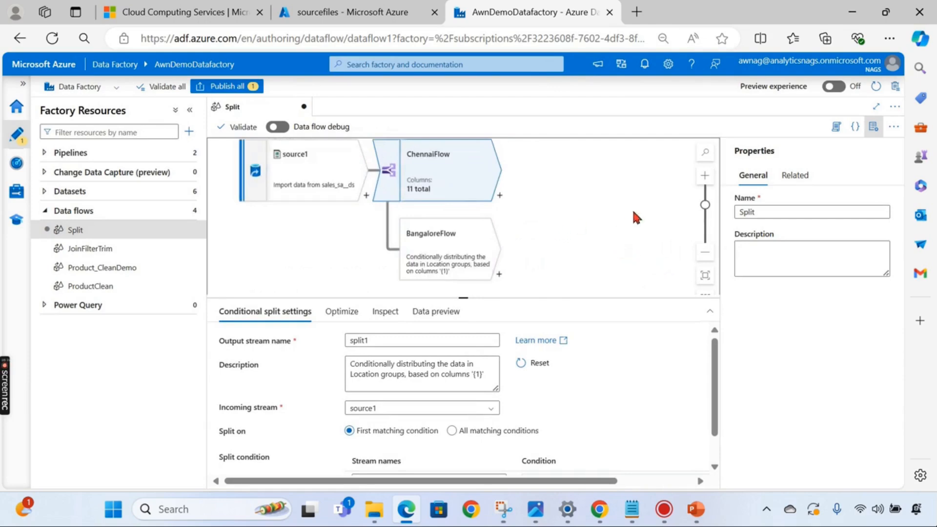
- Add sink1 after ChennaiFlow and set its dataset to Product_sa_Clean2_ds
click(499, 195)
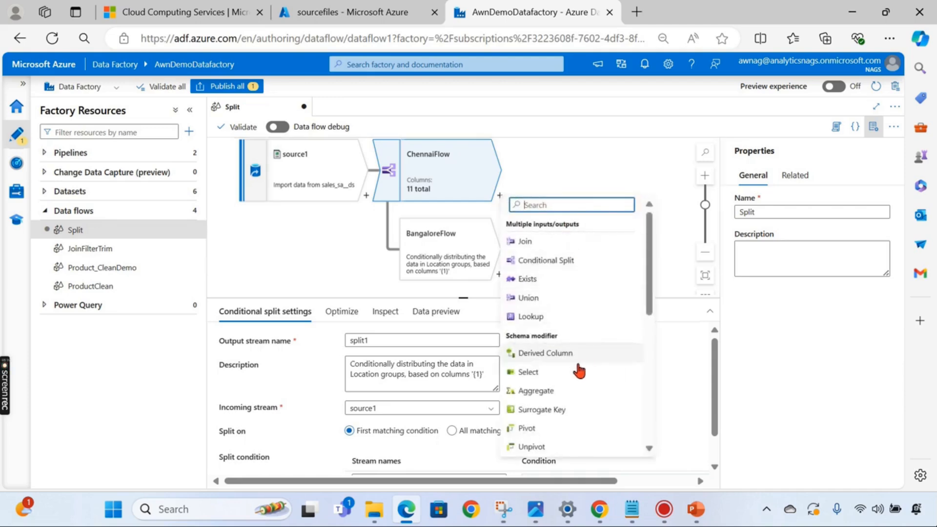
scroll(561, 381, down, 5)
scroll(540, 446, down, 1)
click(539, 447)
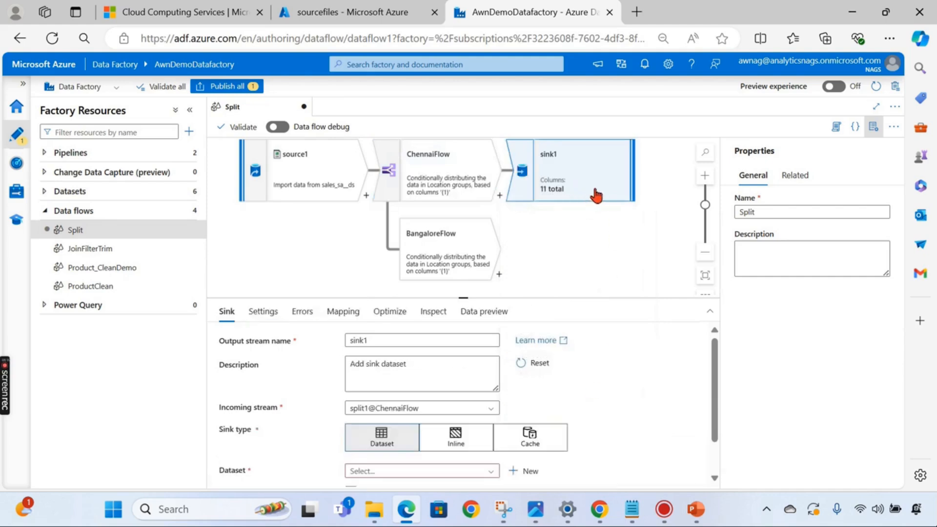
drag(465, 296, 488, 210)
click(429, 382)
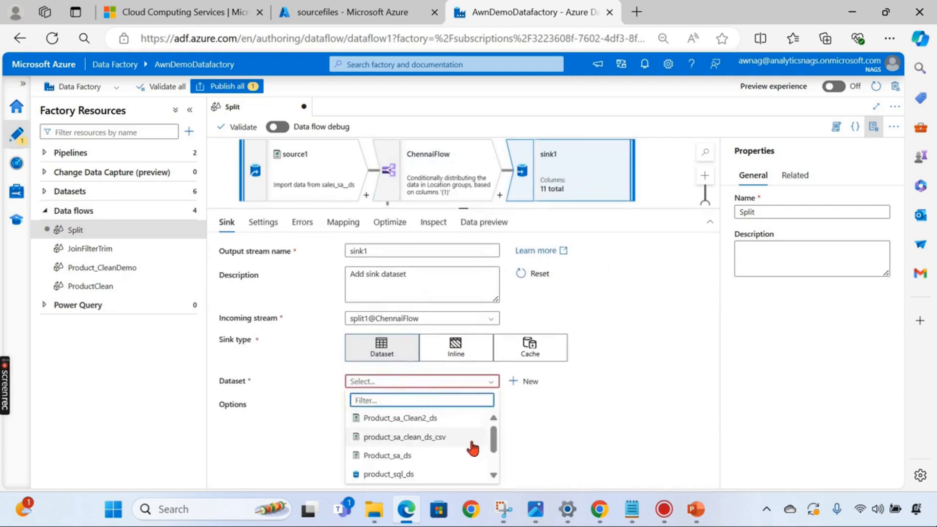
scroll(460, 439, down, 2)
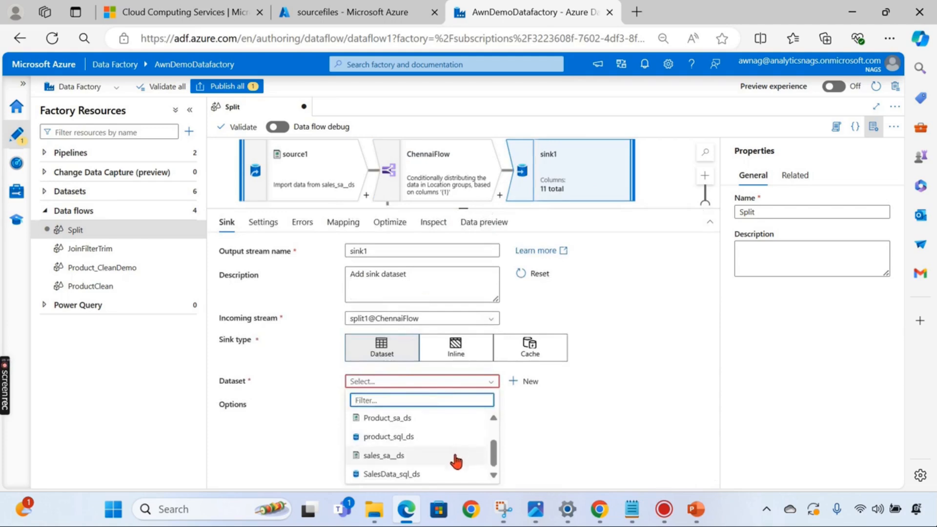
scroll(457, 459, up, 2)
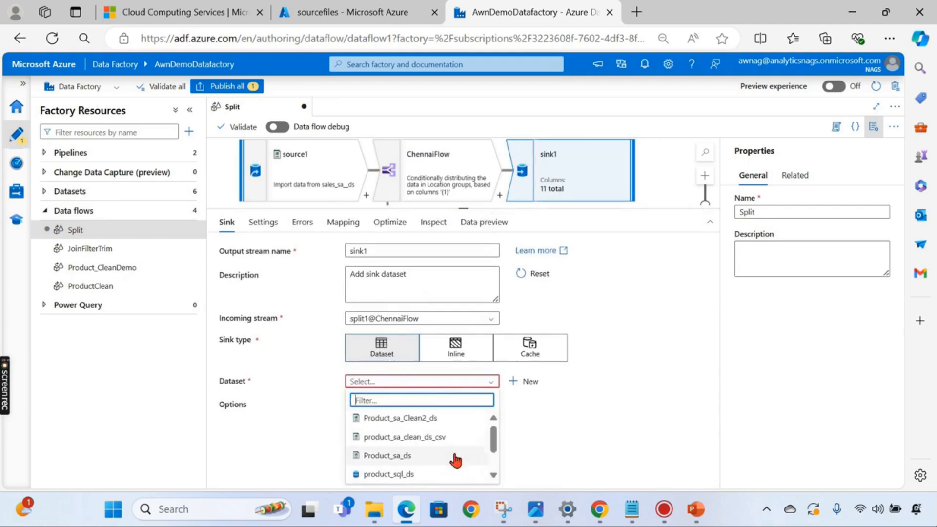
click(442, 420)
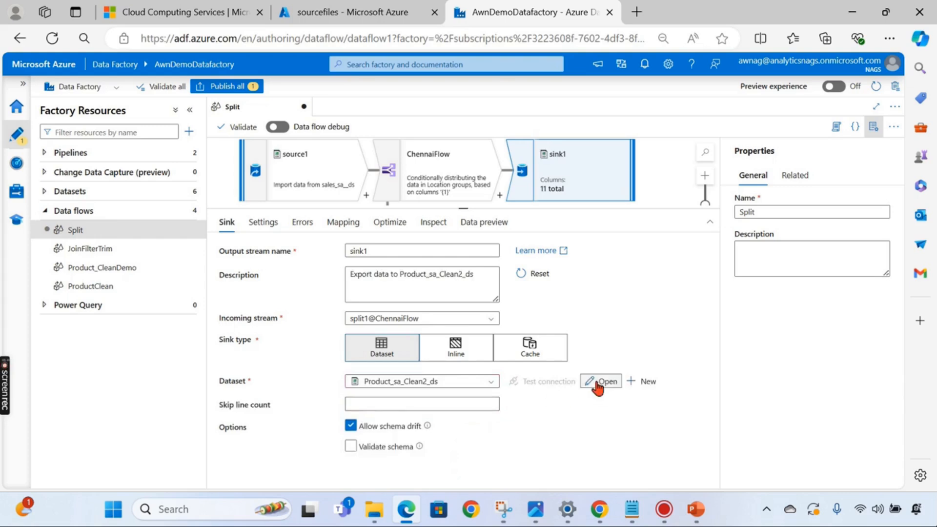
click(598, 381)
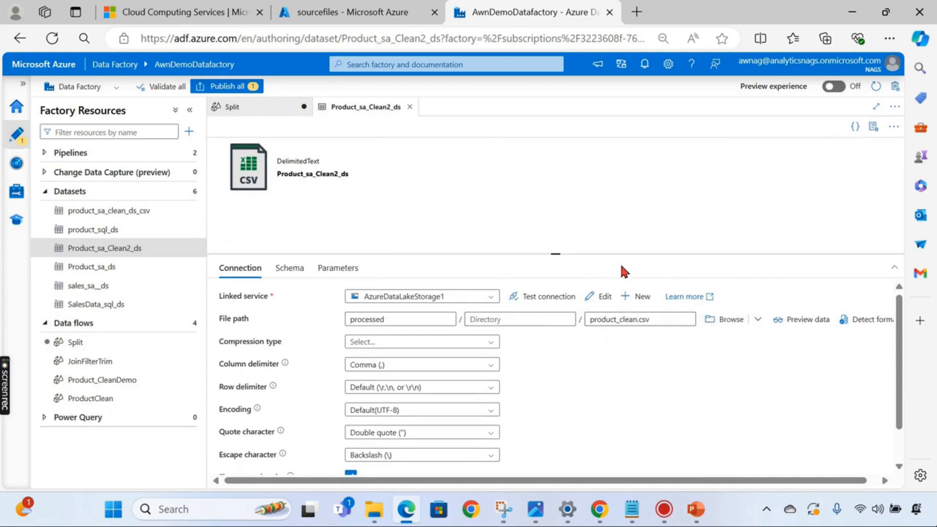
- Replace product_clean with Sales_Chennai in the Product_sa_Clean2_ds file path
drag(589, 320, 632, 319)
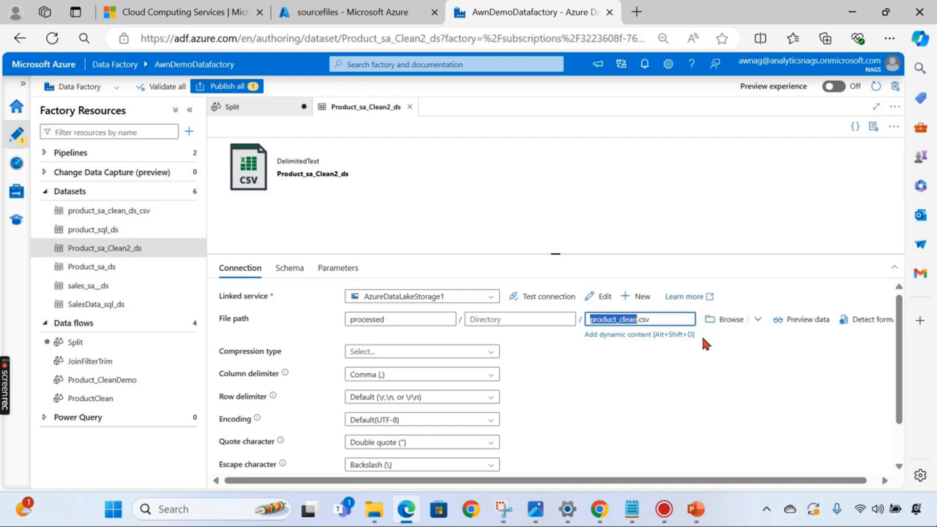
key(BackSpace)
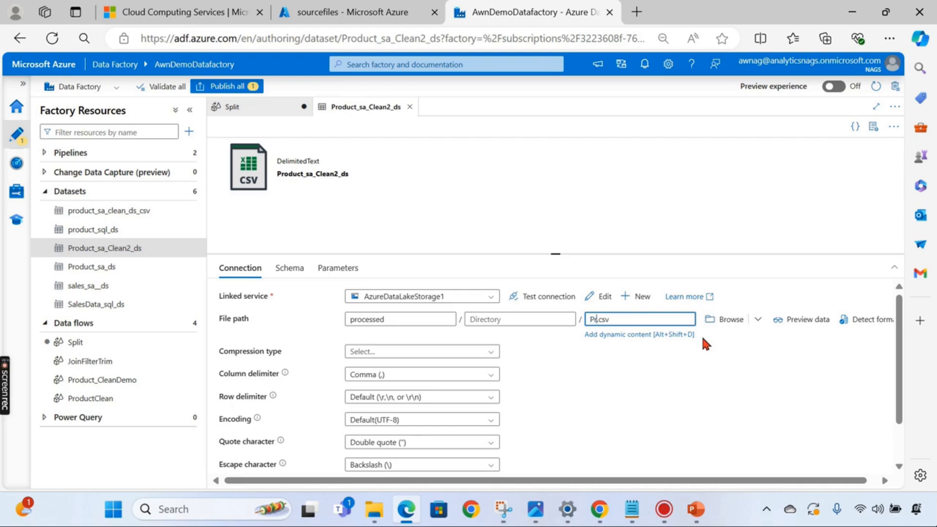
text(Sales_Chennai)
- Back in Split, add sink2 after BangaloreFlow using product_sa_clean_ds_csv and open that dataset
click(285, 108)
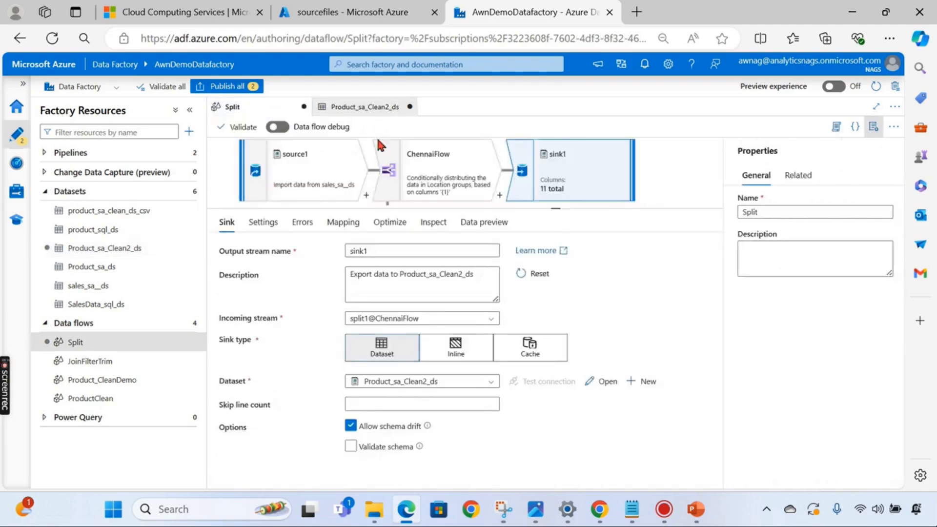
drag(462, 209, 469, 348)
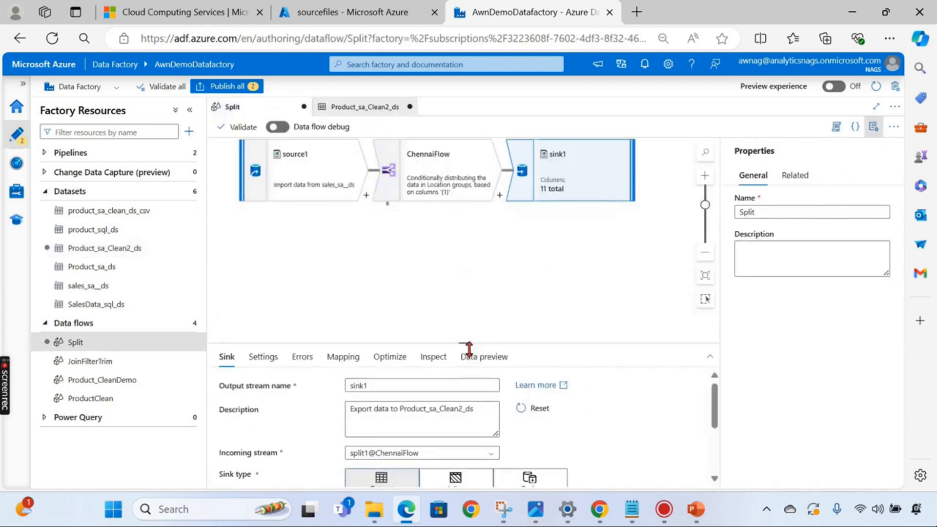
click(496, 282)
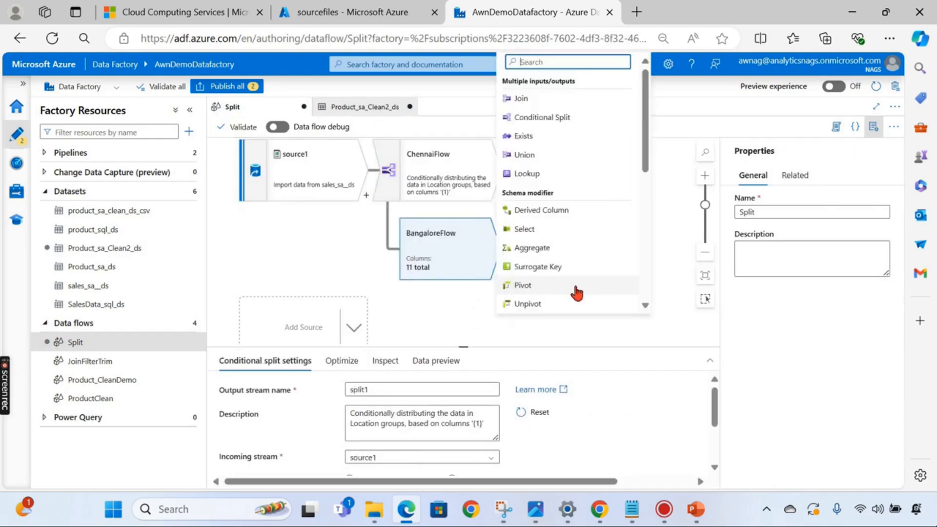
scroll(571, 297, down, 5)
click(539, 308)
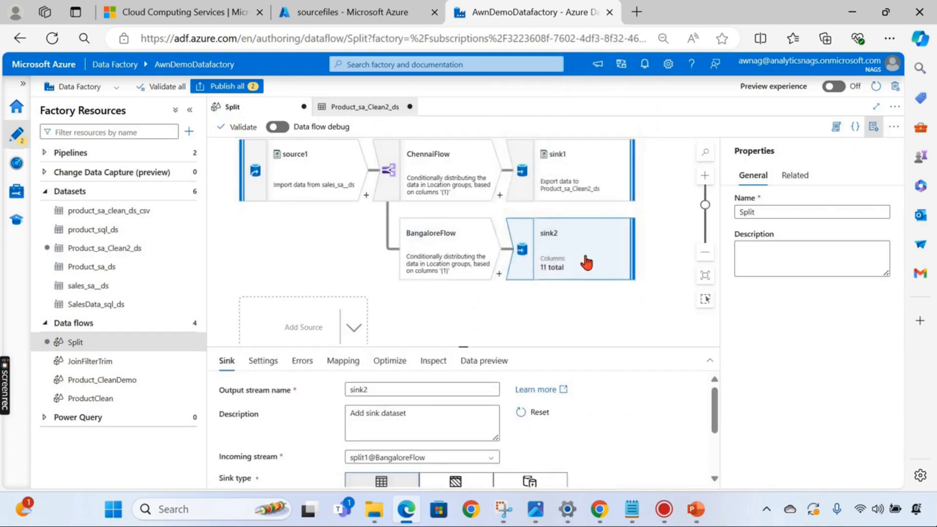
drag(463, 347, 466, 256)
scroll(561, 228, down, 2)
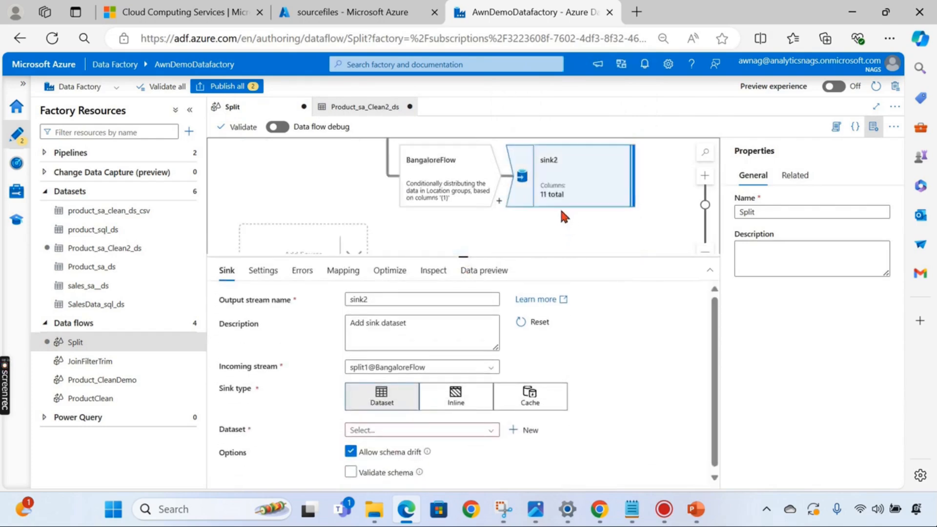
drag(463, 257, 462, 224)
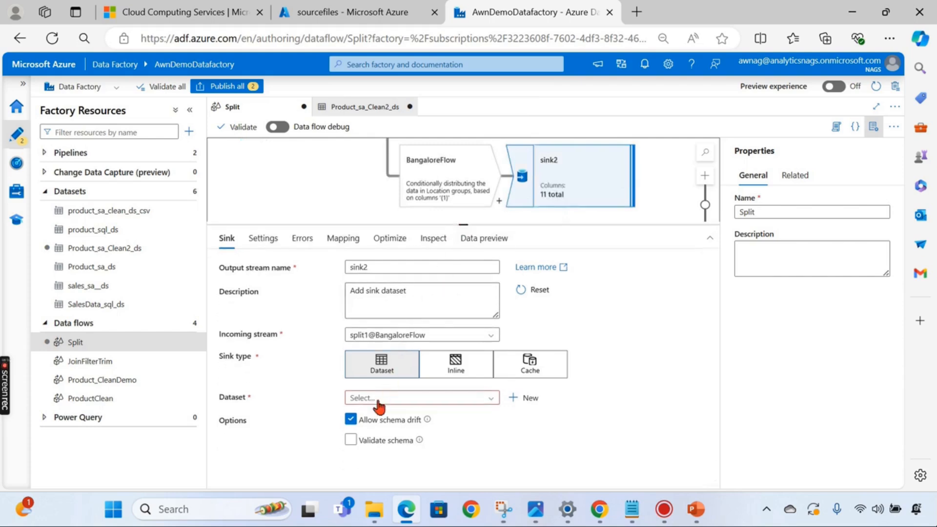
click(409, 399)
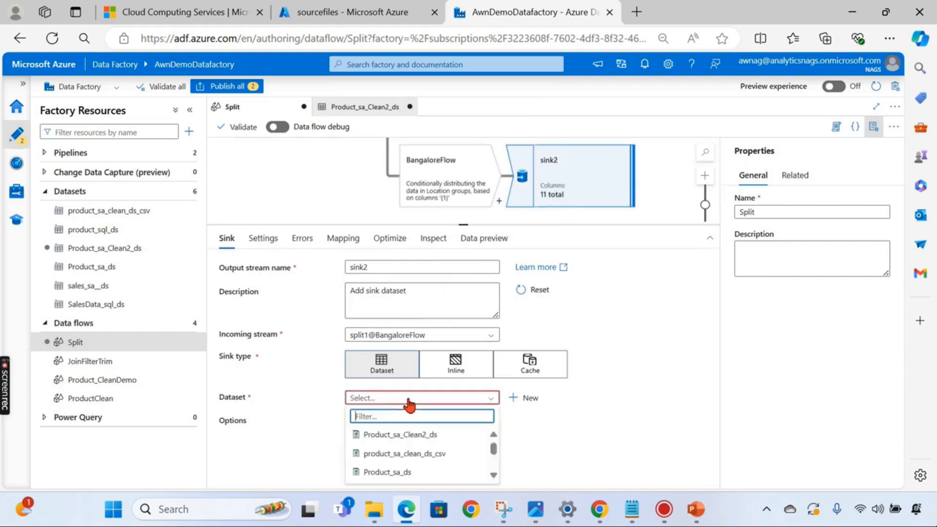
click(446, 456)
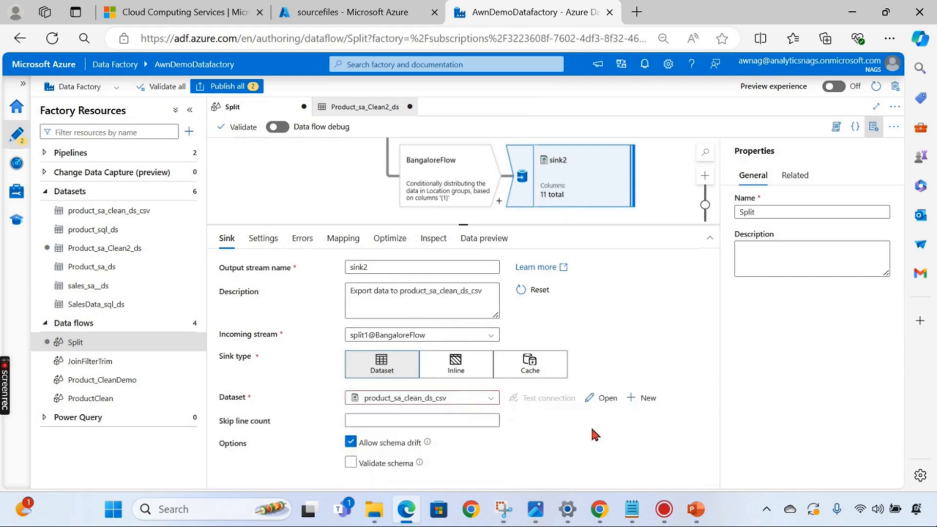
click(605, 398)
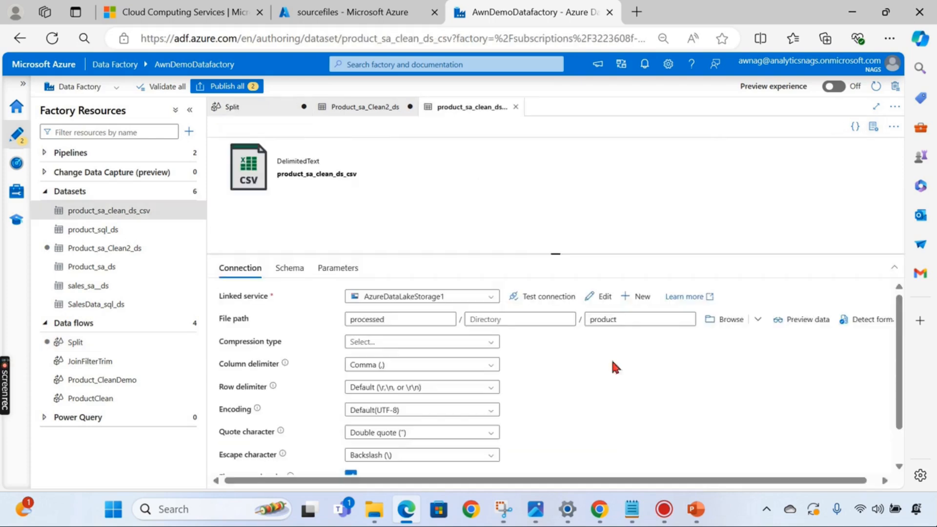
- Change the product_sa_clean_ds_csv file name to Sales_bangalore.csv, check Product_sa_Clean2_ds, and return to Split
click(643, 320)
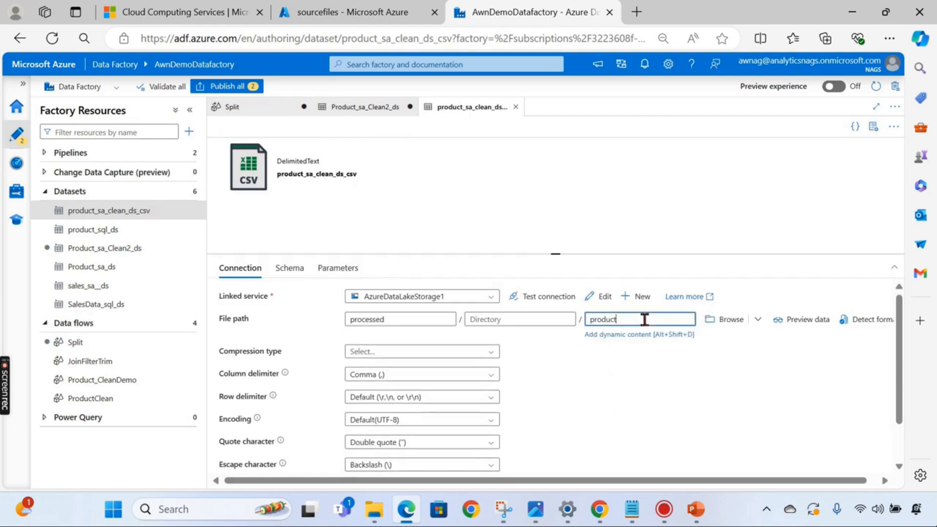
key(ctrl+a)
text(Sa)
click(613, 410)
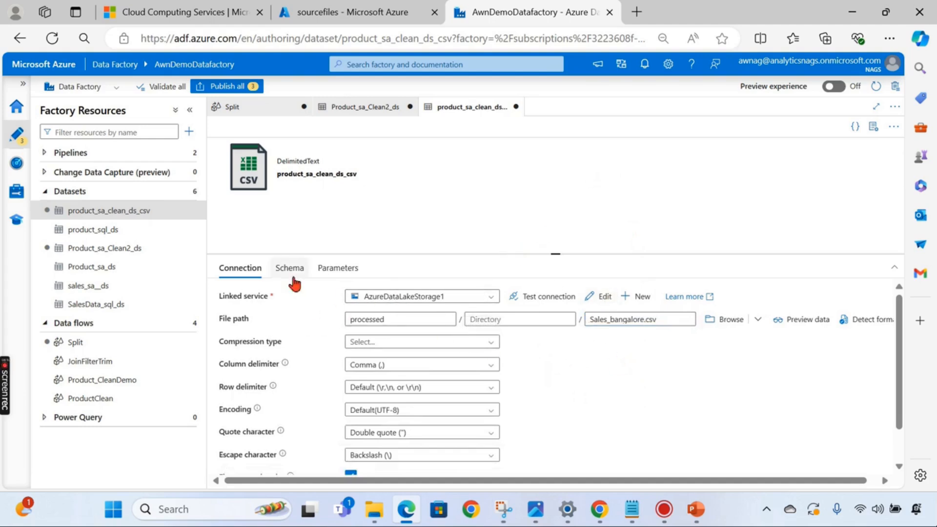
drag(558, 254, 557, 362)
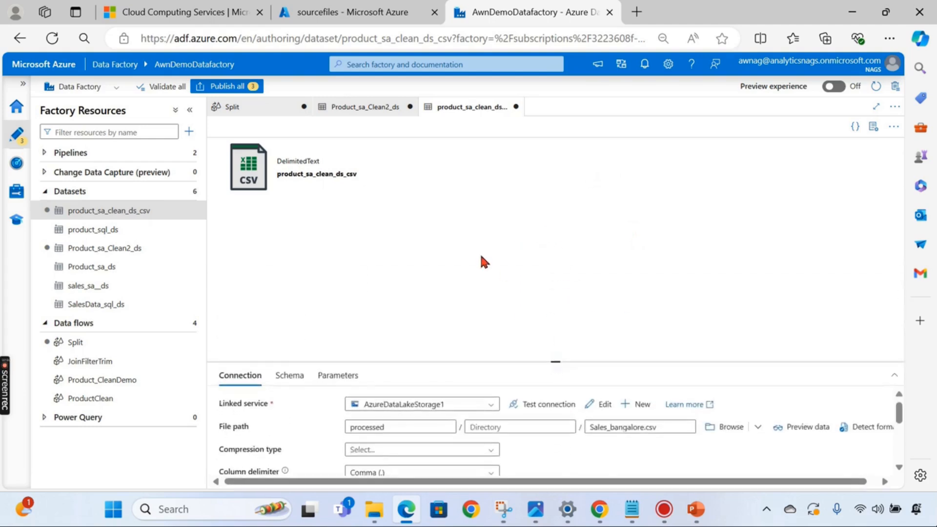
click(363, 114)
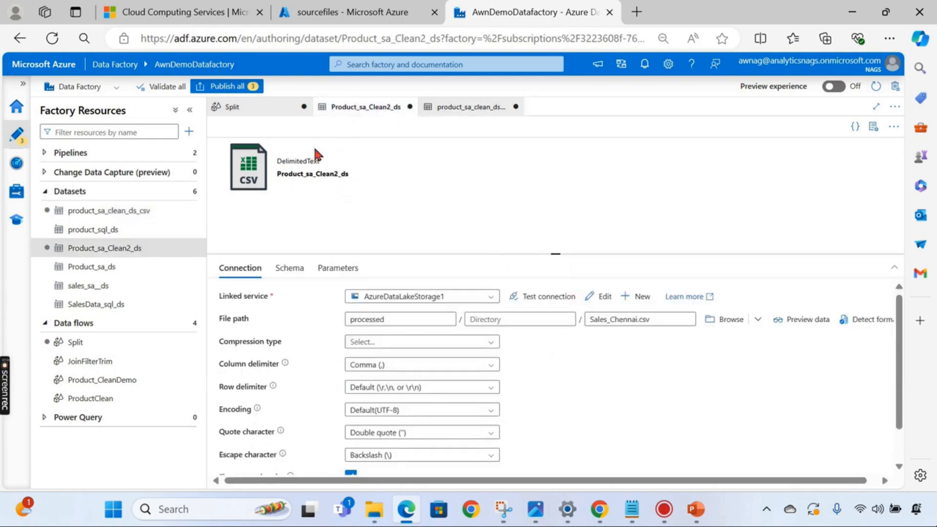
click(268, 116)
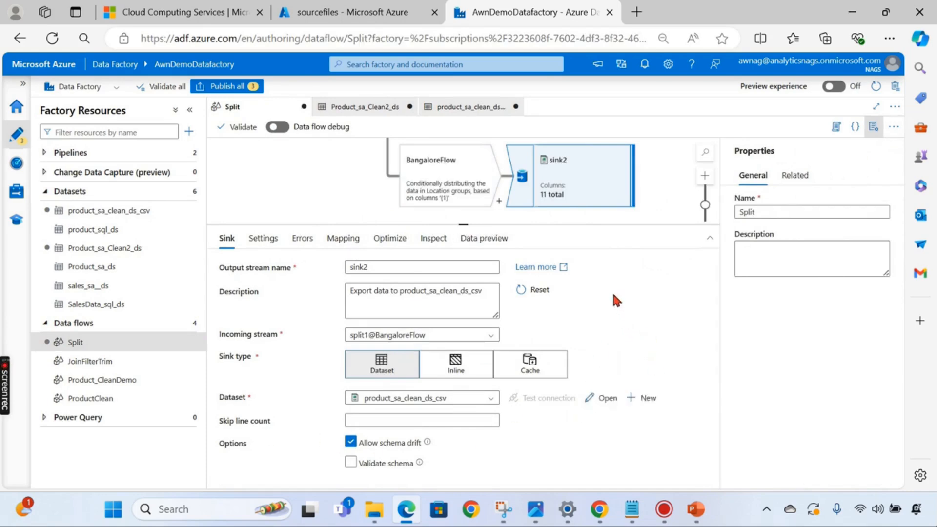
- Set sink2 to output to a single file named bangalore_sales.csv
click(267, 242)
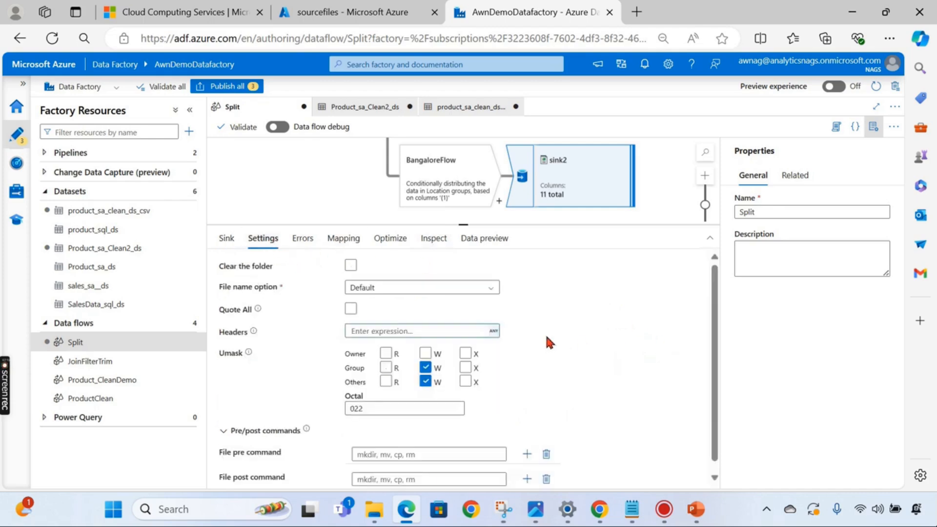
click(407, 288)
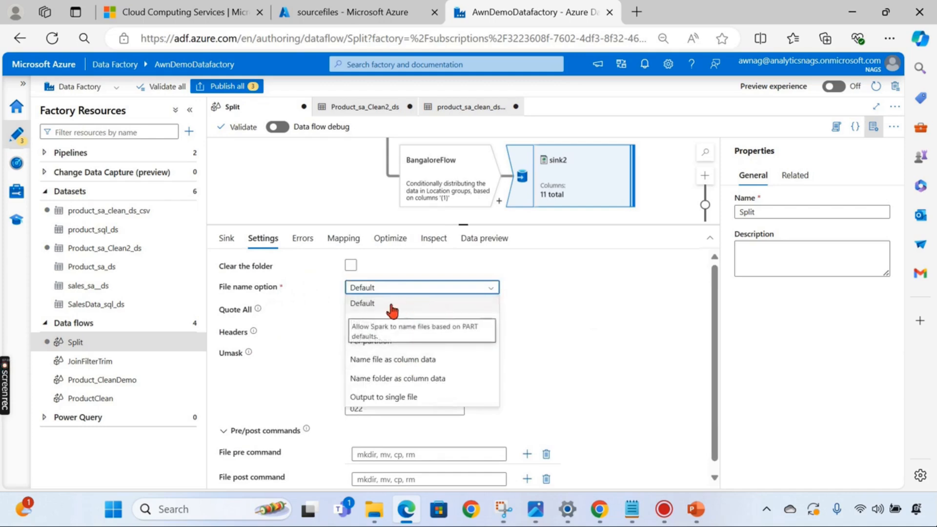
click(423, 396)
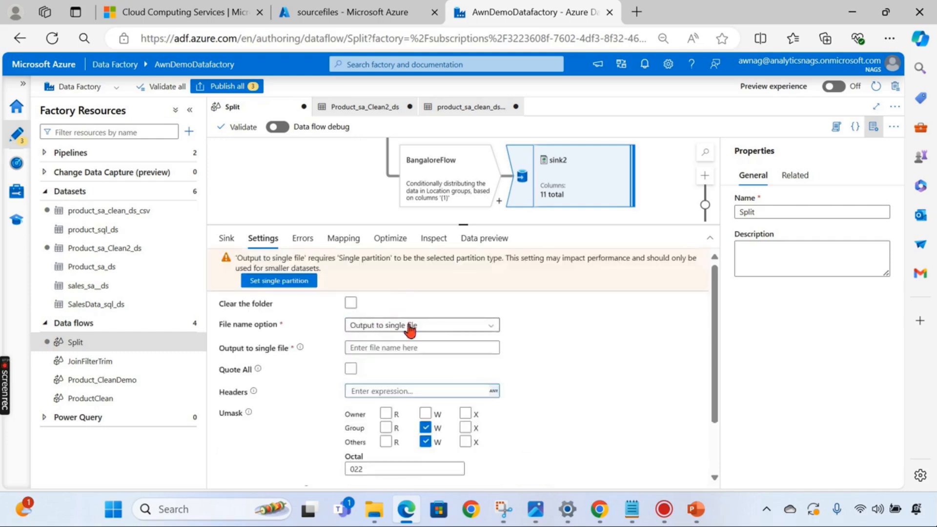
click(412, 347)
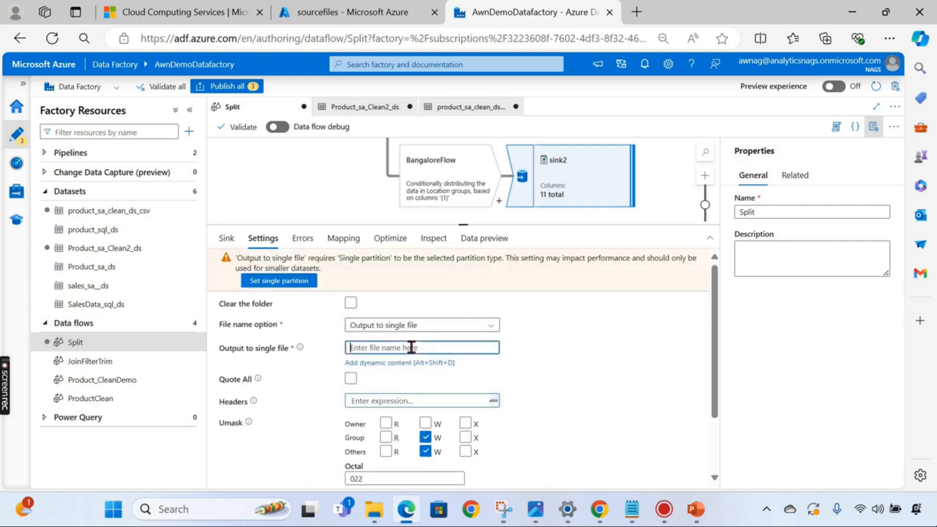
text(b)
drag(433, 349, 286, 351)
click(287, 352)
drag(423, 347, 341, 348)
key(ctrl+c)
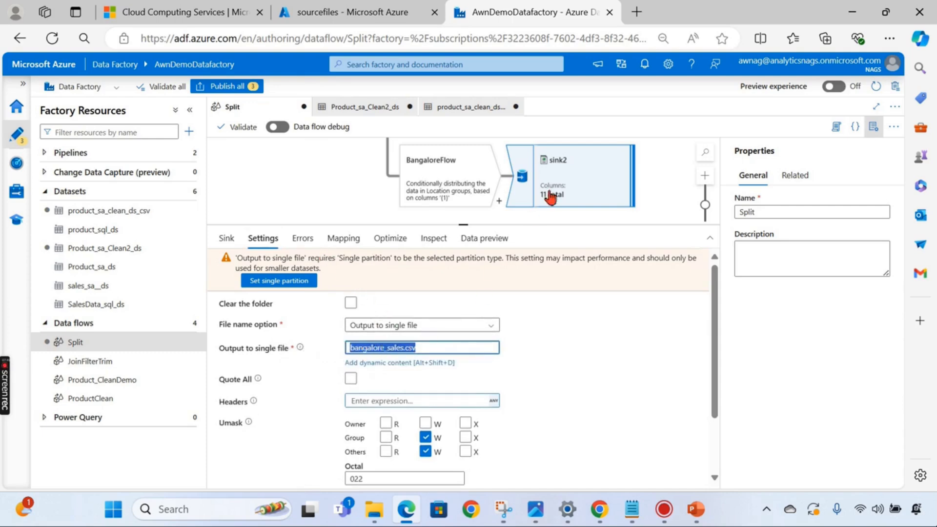
- Set sink2's partitioning to Single partition
scroll(652, 197, up, 5)
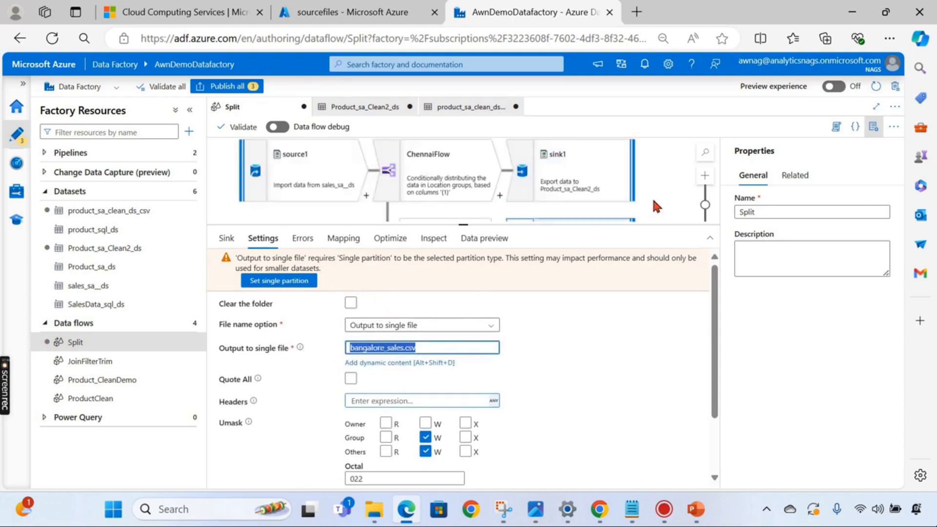
click(388, 238)
click(449, 267)
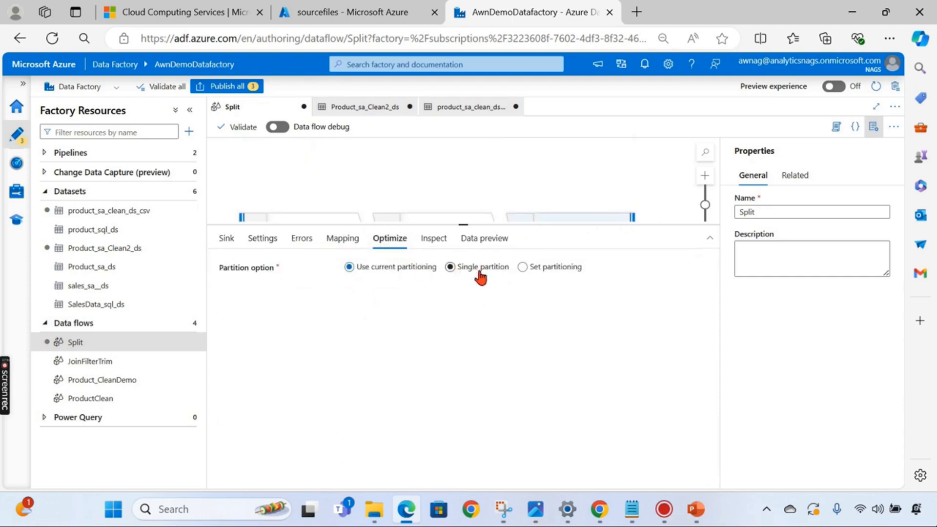
- Set sink1 to output to a single file named chennai_sales.csv
click(546, 218)
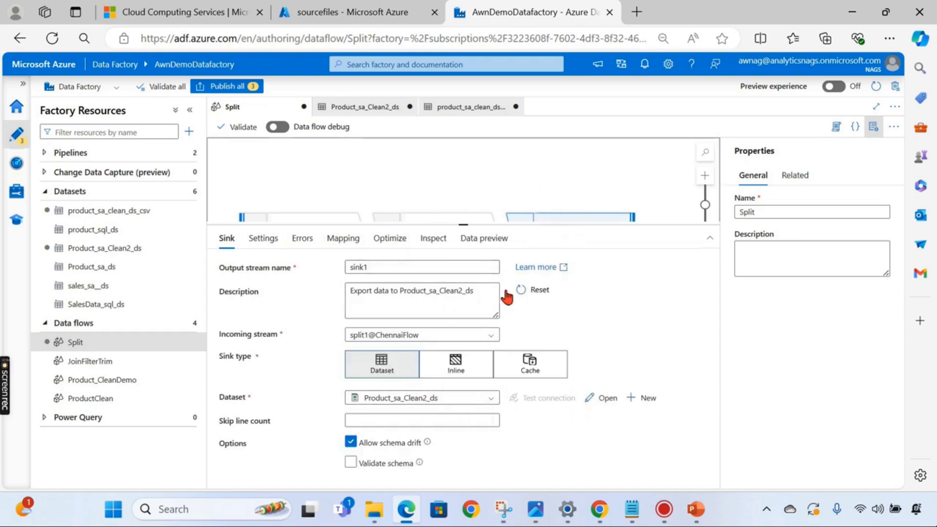
click(263, 239)
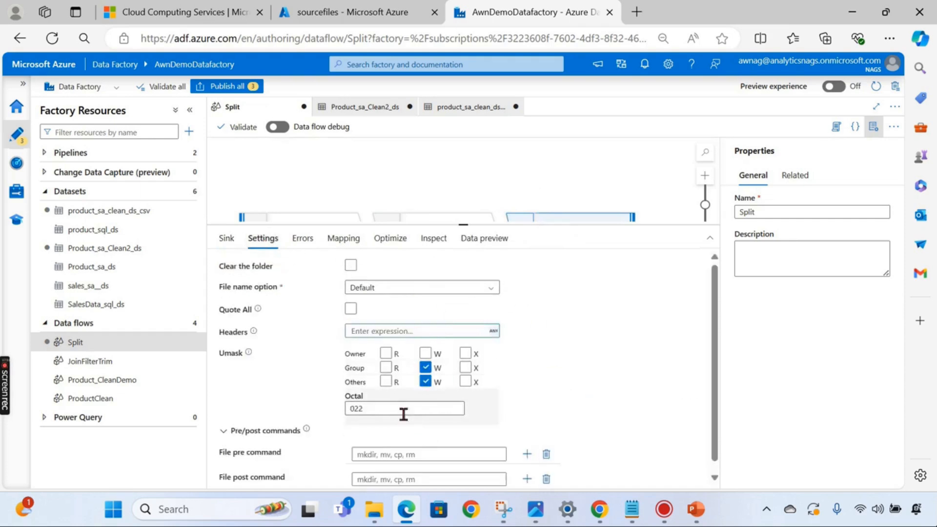
click(429, 289)
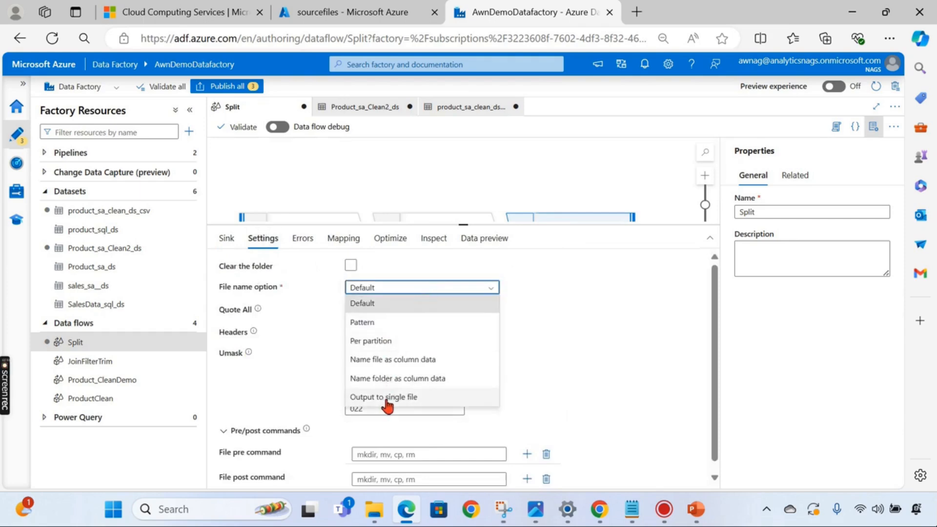
click(388, 397)
click(387, 346)
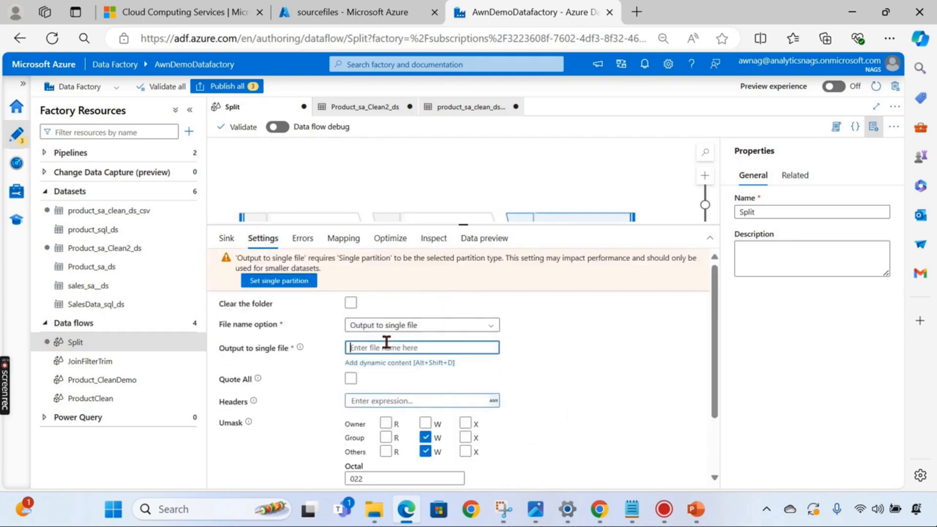
key(ctrl+v)
click(302, 346)
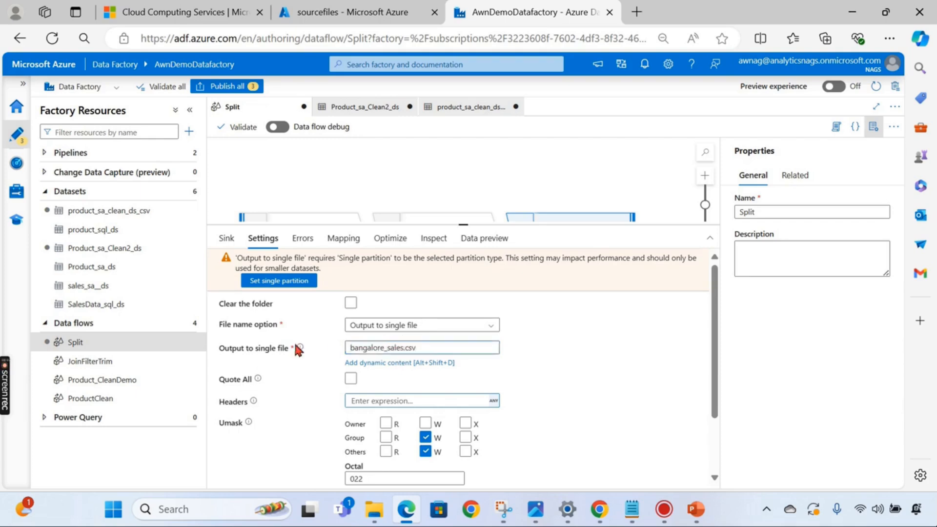
drag(383, 347, 356, 344)
text(chennai)
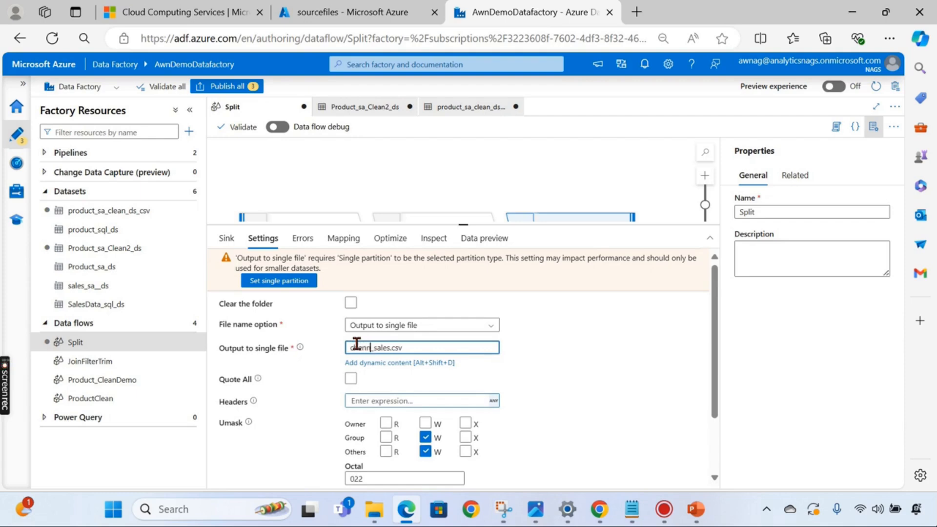
- Give sink1 Single partition, then deselect it and enlarge the data flow canvas
click(390, 238)
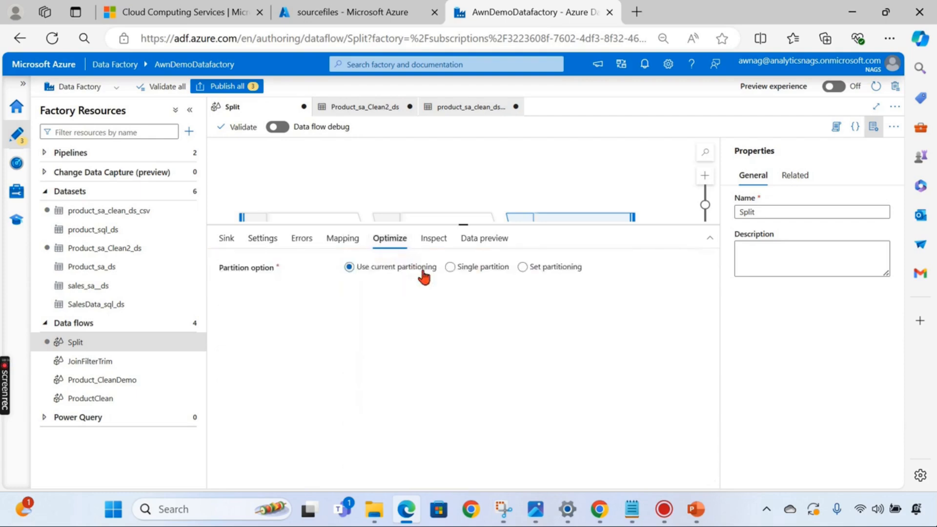
click(476, 266)
click(545, 157)
drag(463, 226, 459, 331)
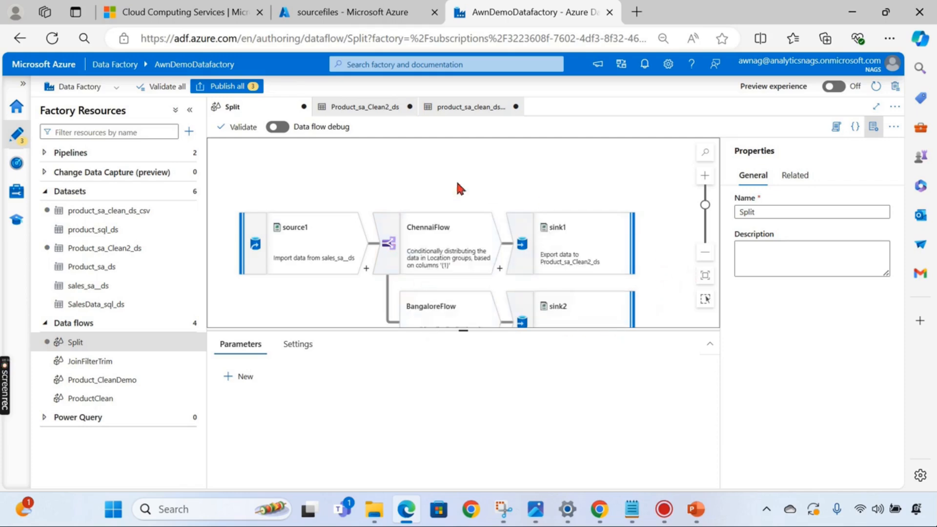
- After a failed publish attempt, switch sink2's partitioning to Single partition
click(247, 87)
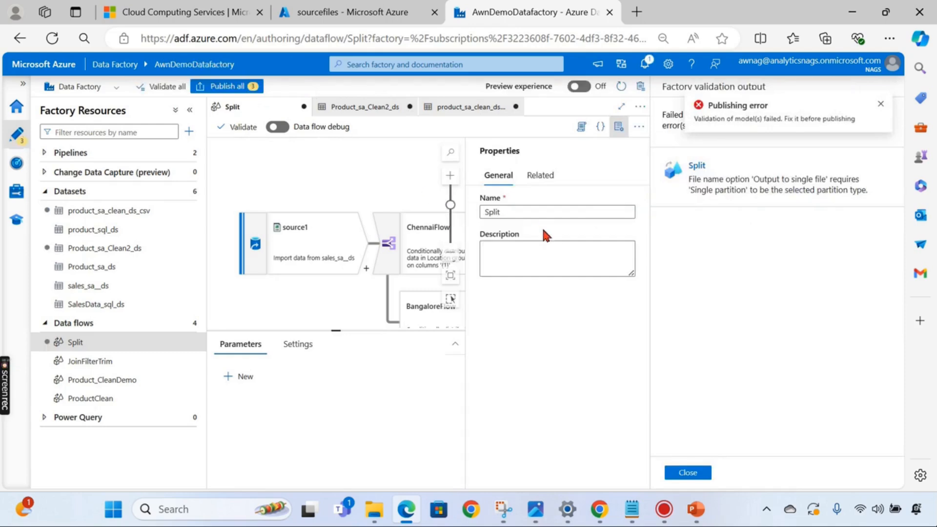
click(690, 472)
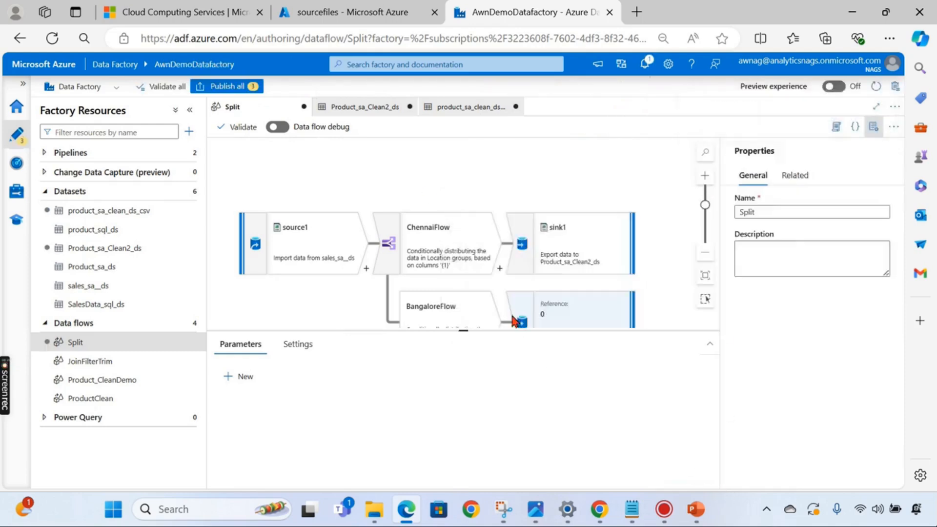
click(603, 229)
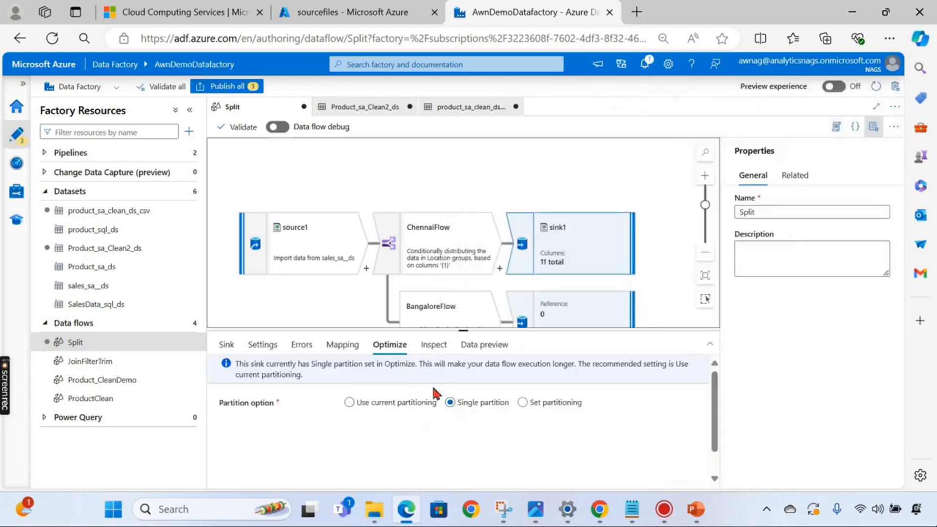
click(574, 322)
click(468, 374)
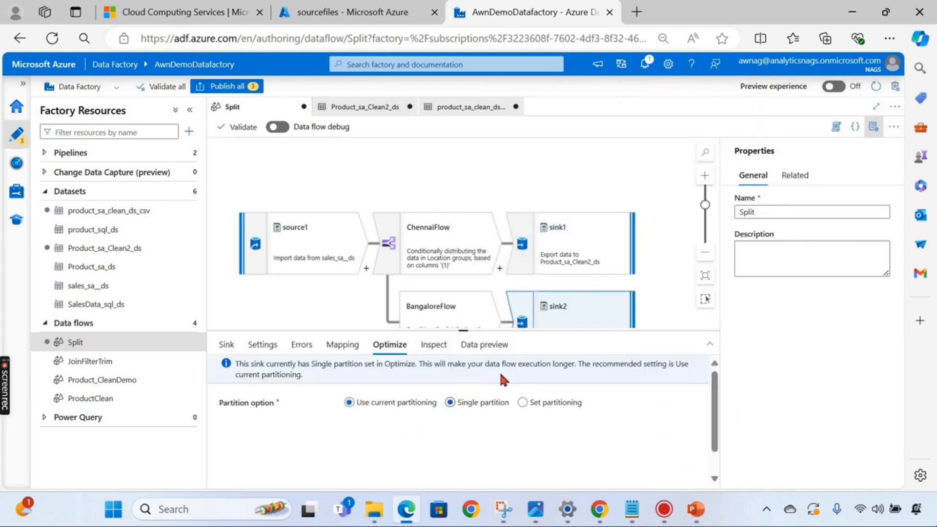
click(663, 291)
click(587, 307)
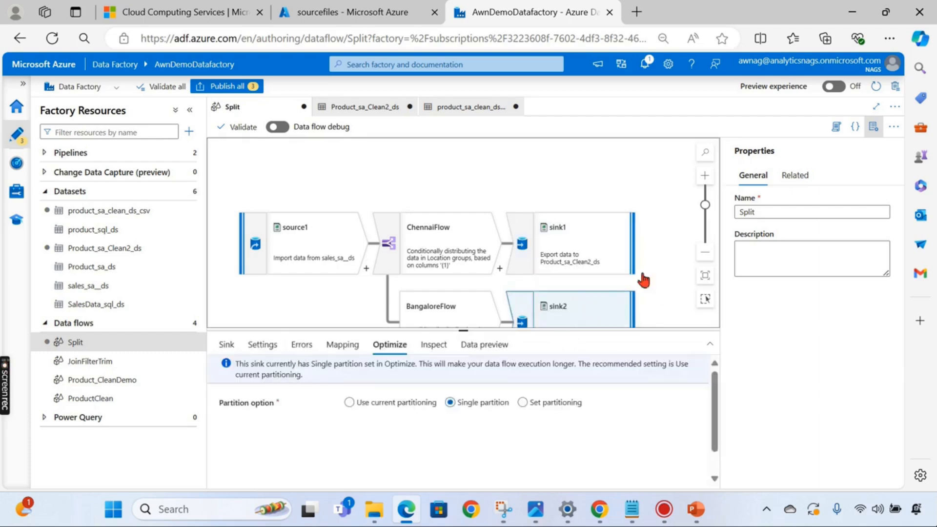
- Publish all pending changes to the factory and enlarge the canvas
click(223, 87)
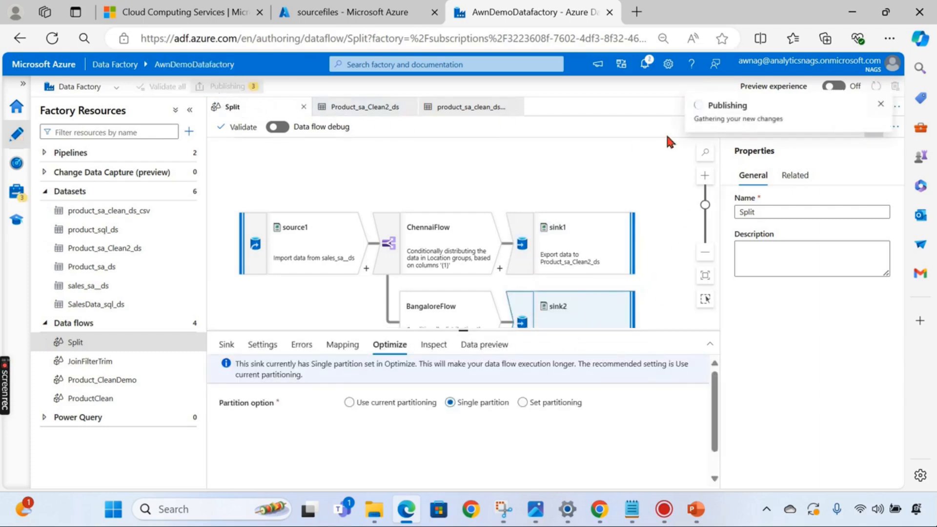
click(570, 473)
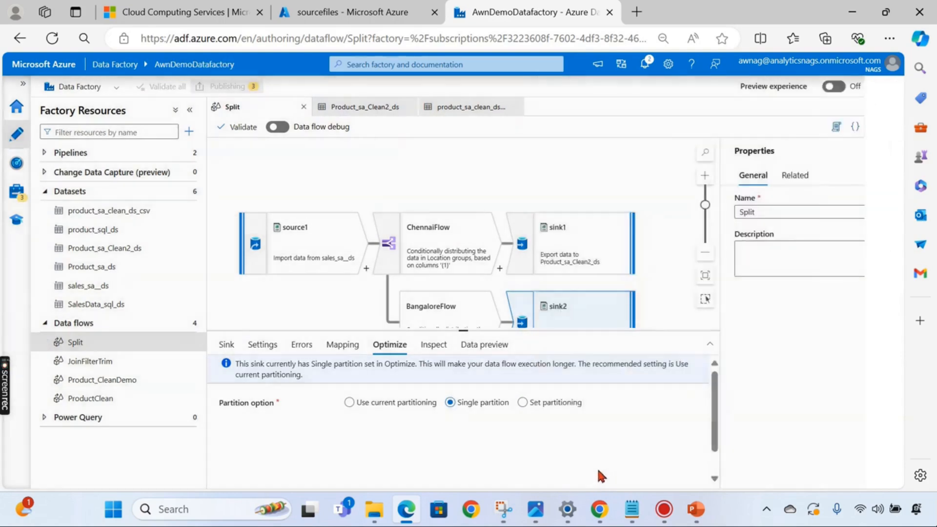
scroll(661, 230, down, 1)
drag(463, 331, 446, 432)
- Collapse the Datasets folder and expand Pipelines to list pipeline1 and Product
drag(394, 356, 368, 334)
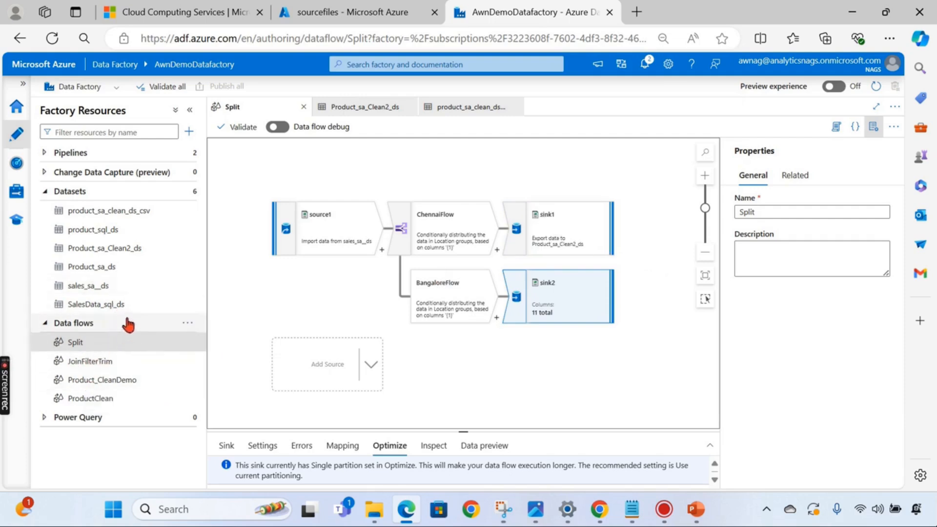
click(311, 273)
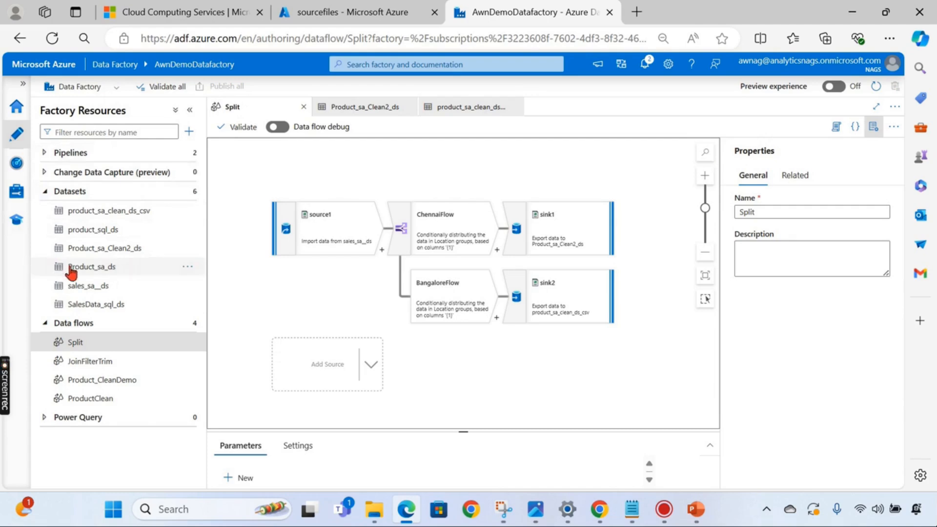
click(49, 191)
click(48, 152)
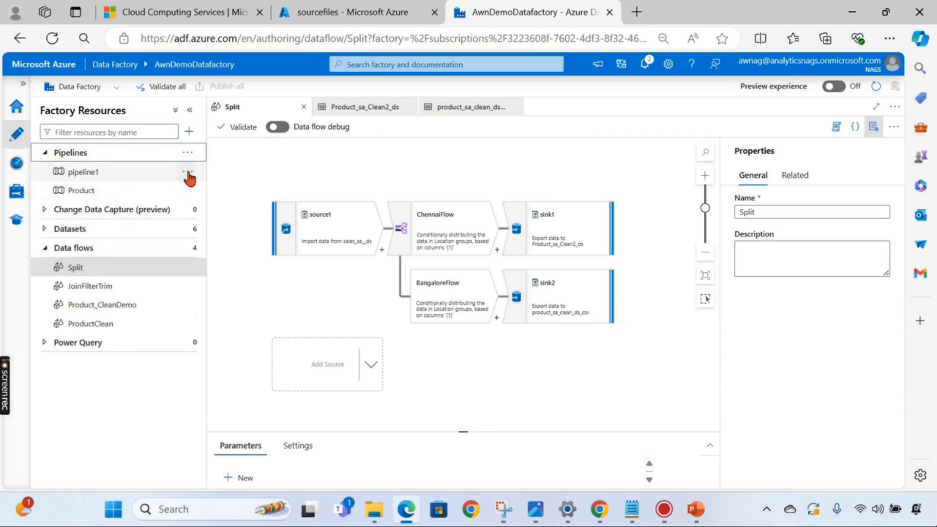
- Create a new pipeline and name it SpliExecute
click(188, 152)
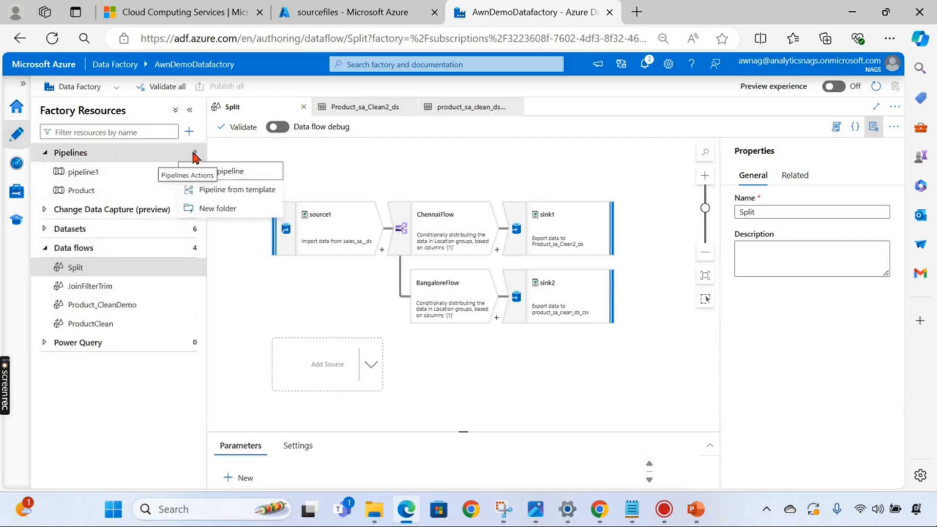
click(261, 173)
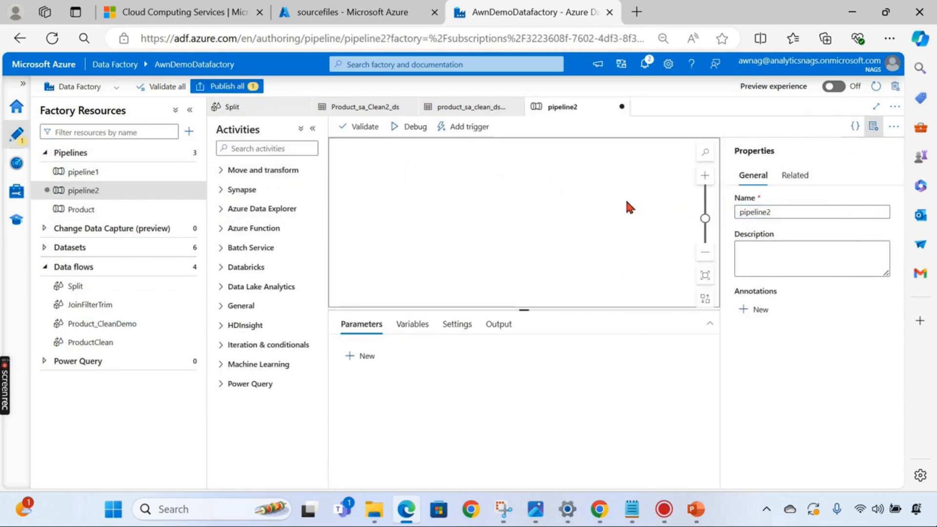
double_click(764, 211)
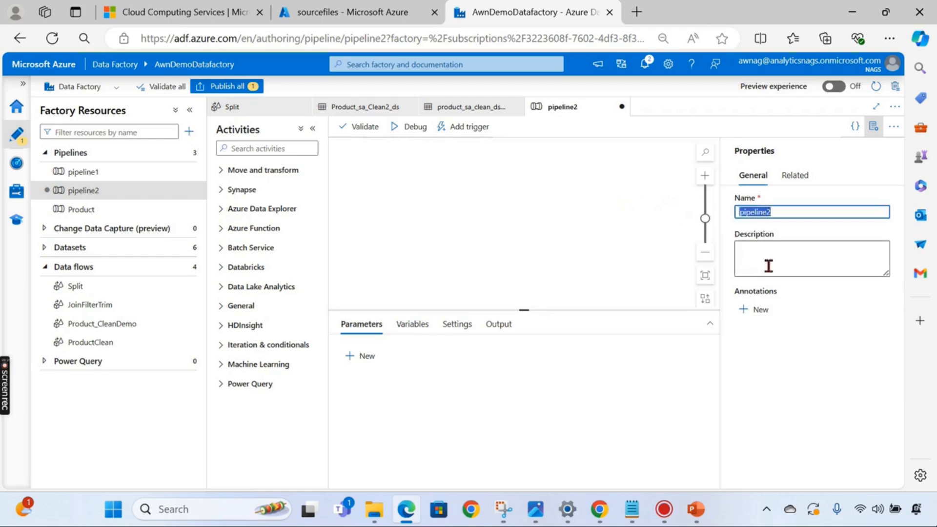
text(SpliExecute)
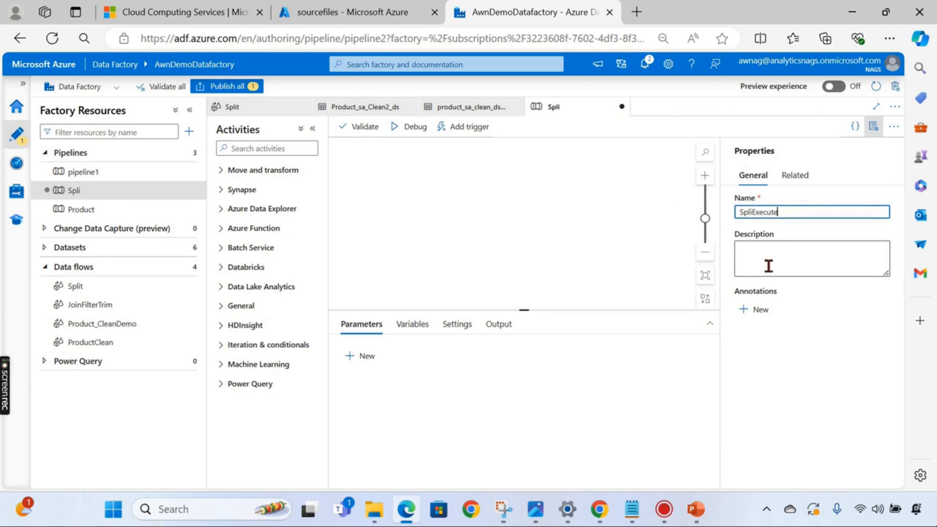
click(519, 191)
- Add a Data flow activity set to run the Split data flow
click(236, 151)
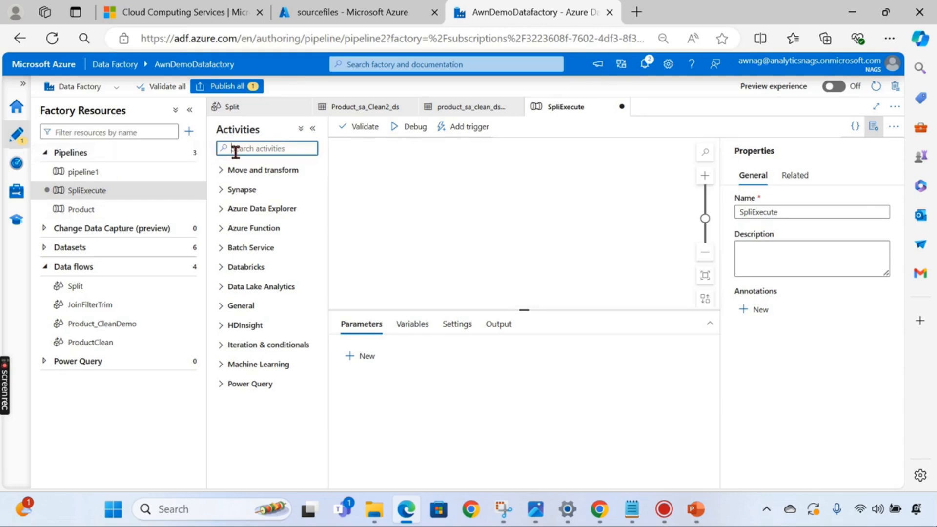
text(dat)
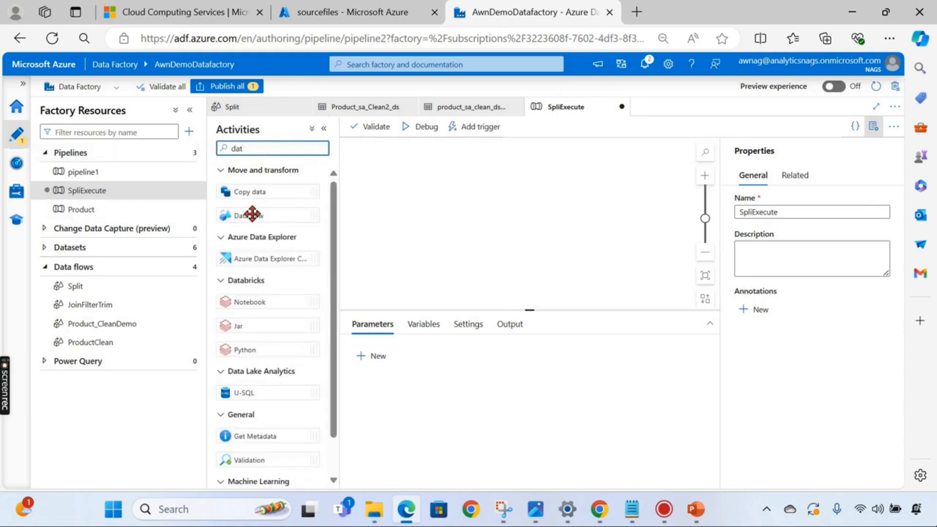
drag(249, 212, 456, 212)
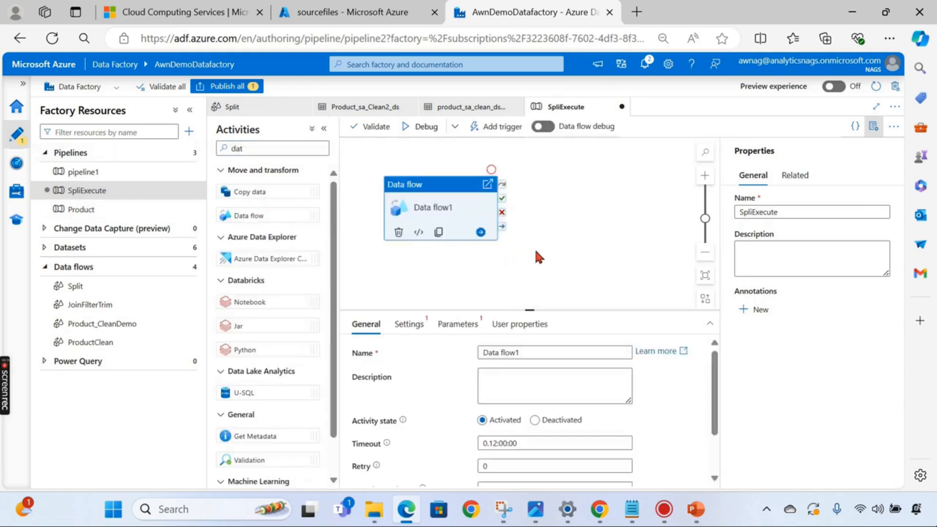
click(408, 323)
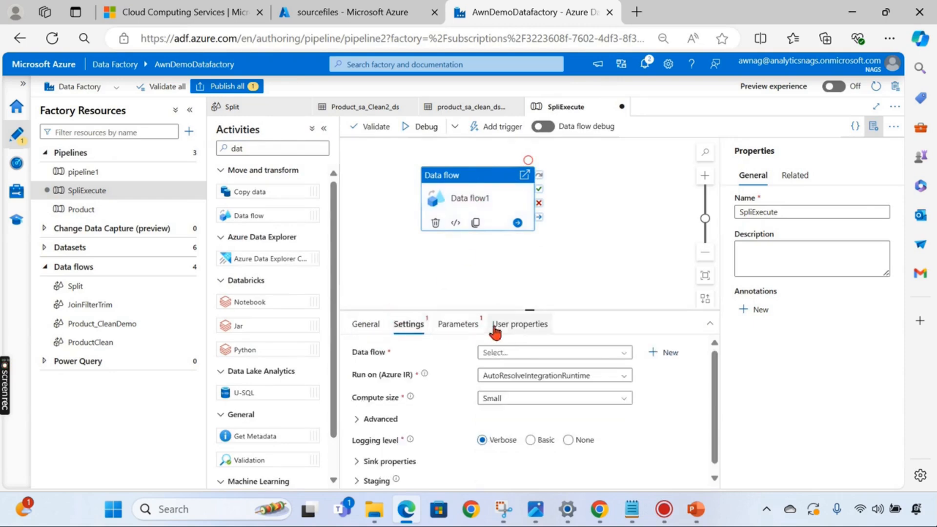
click(528, 354)
click(507, 445)
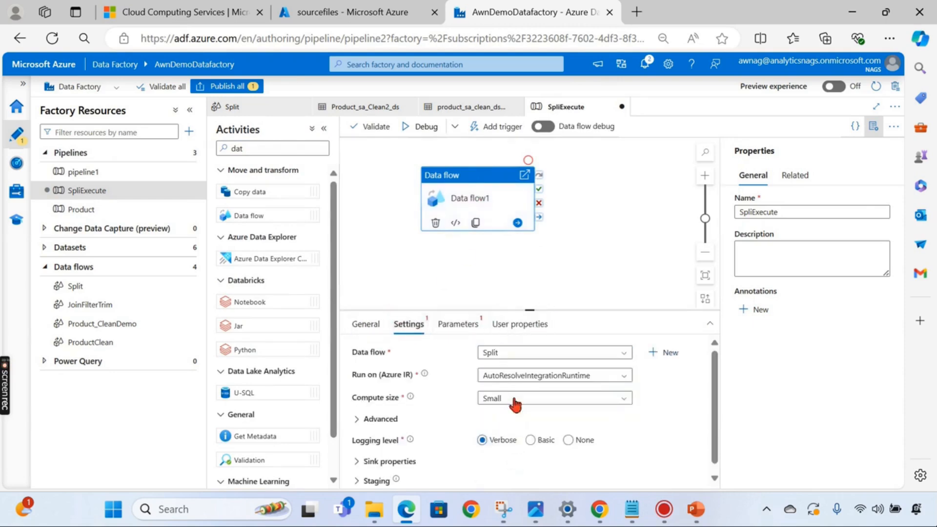
click(395, 271)
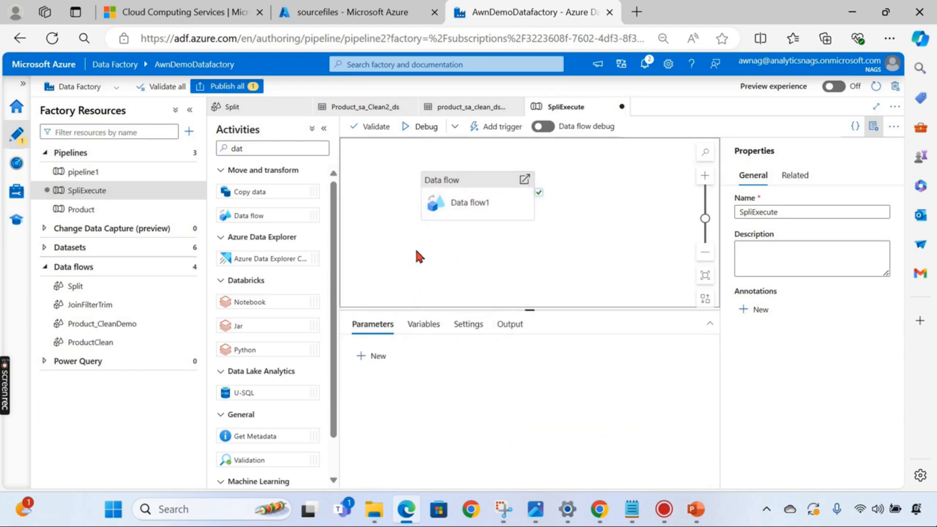
- Start a debug run of SpliExecute with data flow debug turned on
click(461, 203)
click(424, 279)
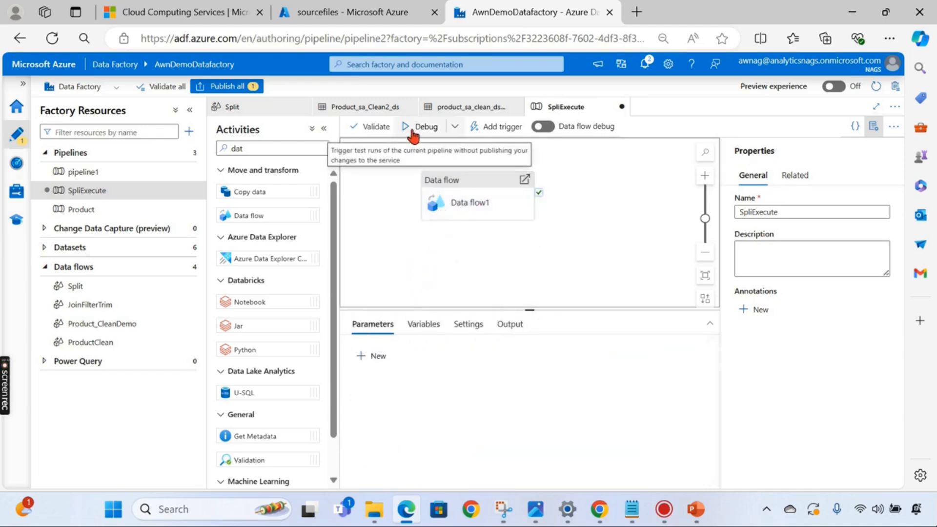
click(324, 129)
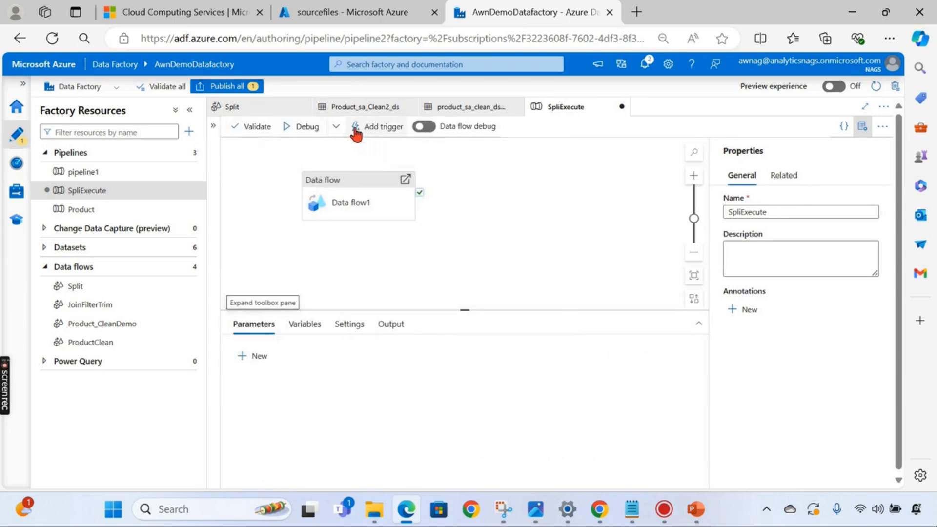
click(295, 128)
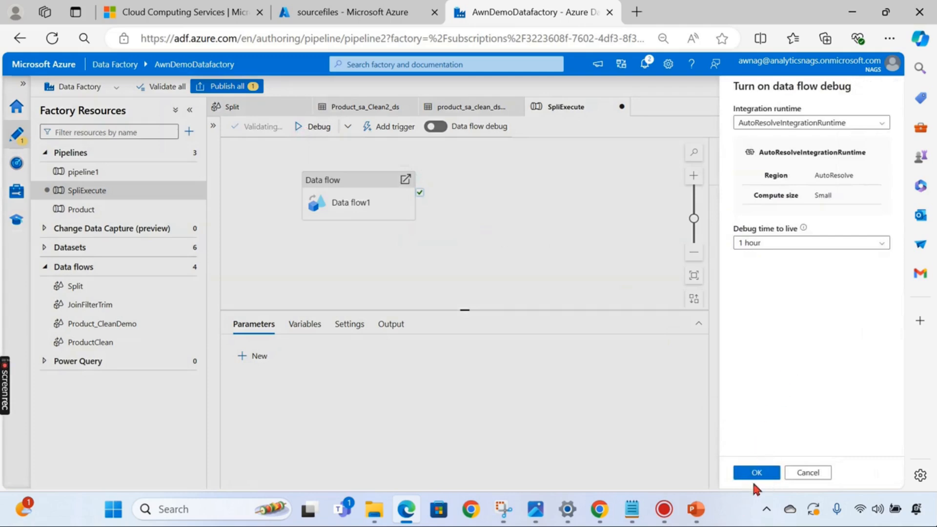
click(756, 473)
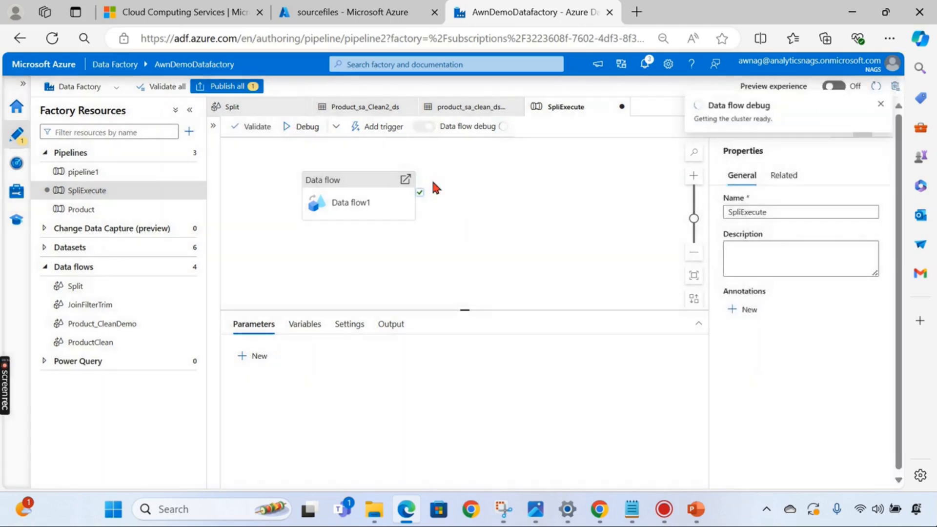
- Refresh the Output run status until Data flow1 shows Succeeded
click(331, 20)
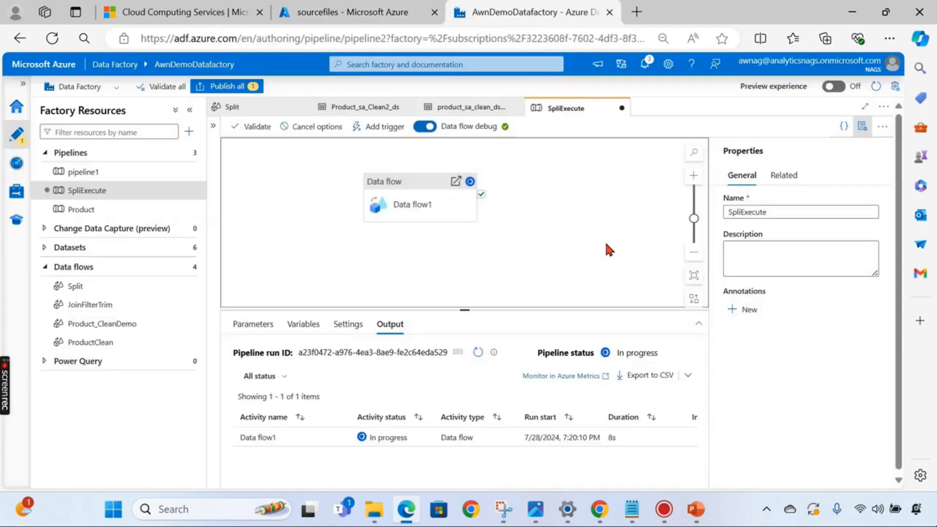
click(478, 352)
click(478, 352)
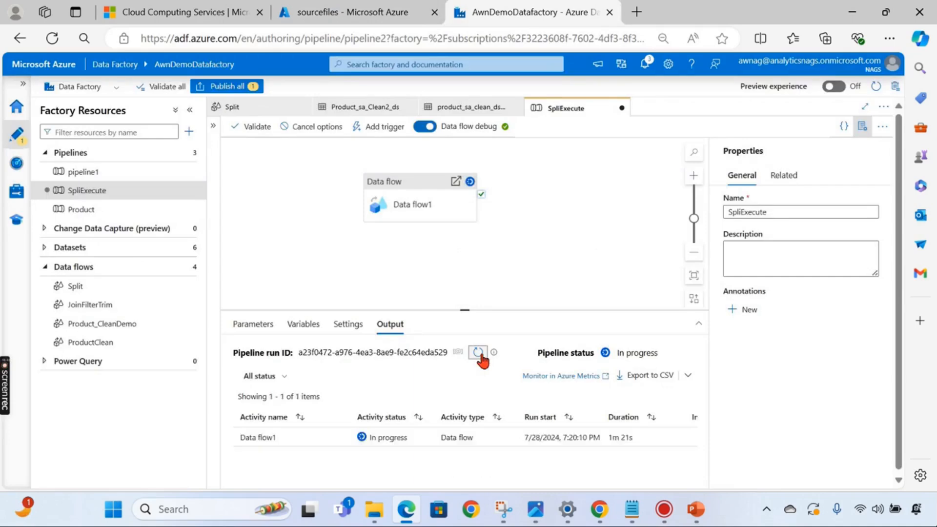
click(481, 355)
click(480, 356)
click(480, 355)
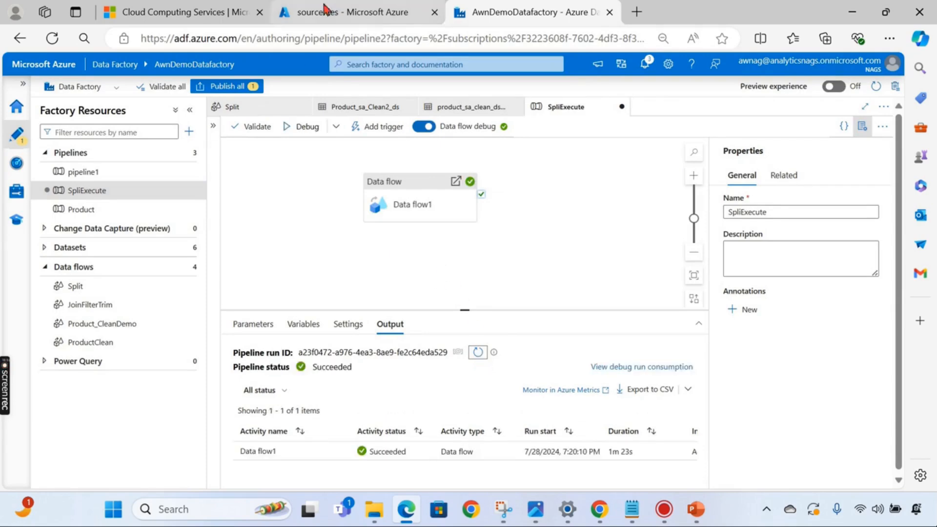
- Go from the sourcefiles container back to the processed container's file list
click(337, 12)
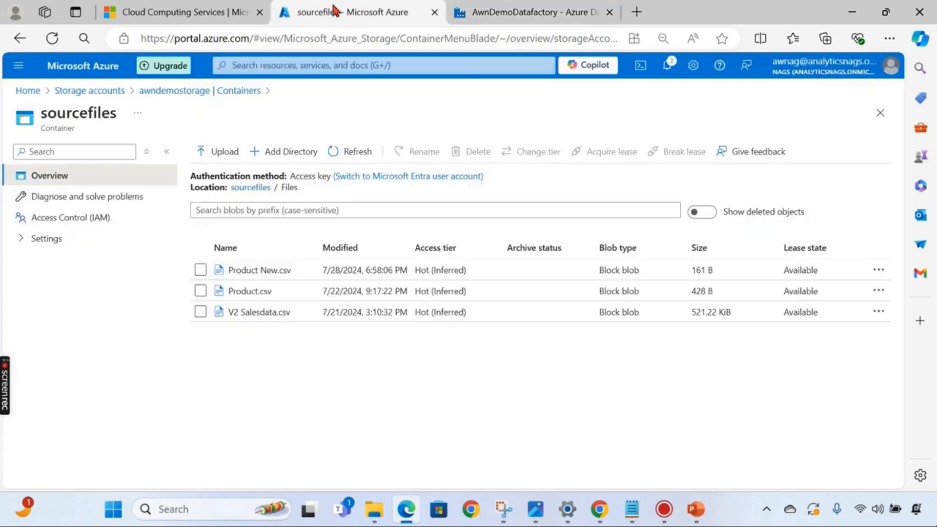
click(345, 153)
click(345, 155)
click(343, 153)
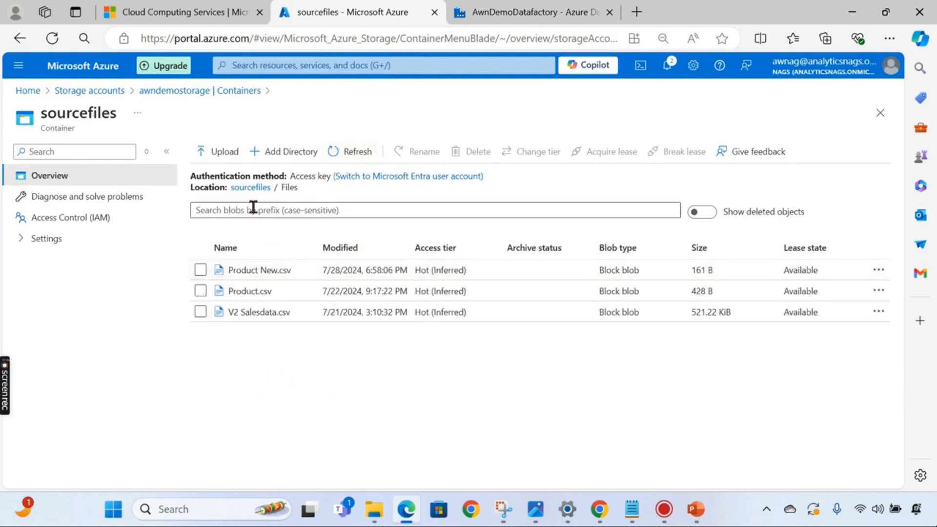
click(250, 191)
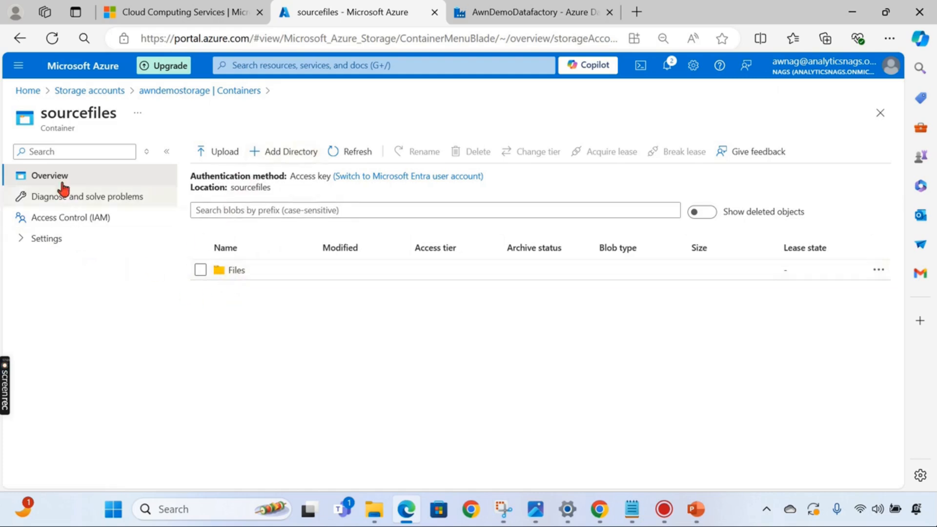
click(176, 90)
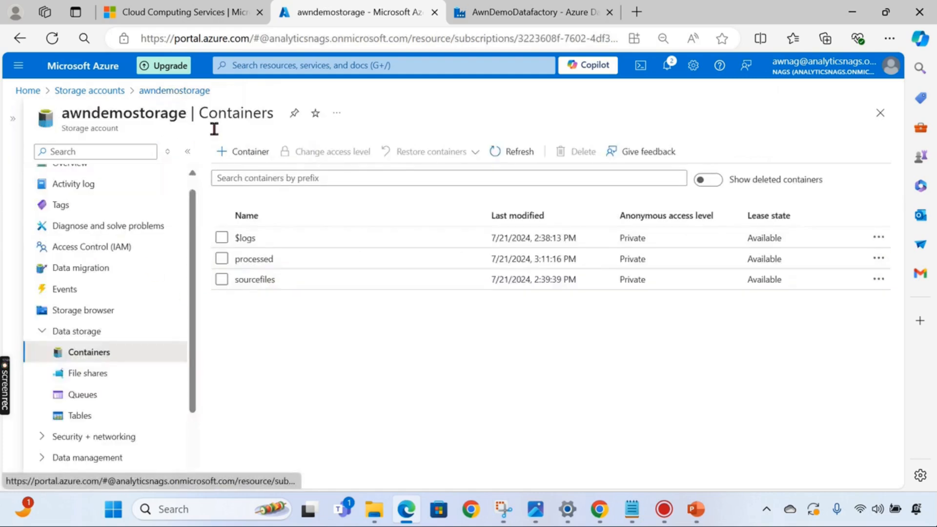
click(263, 259)
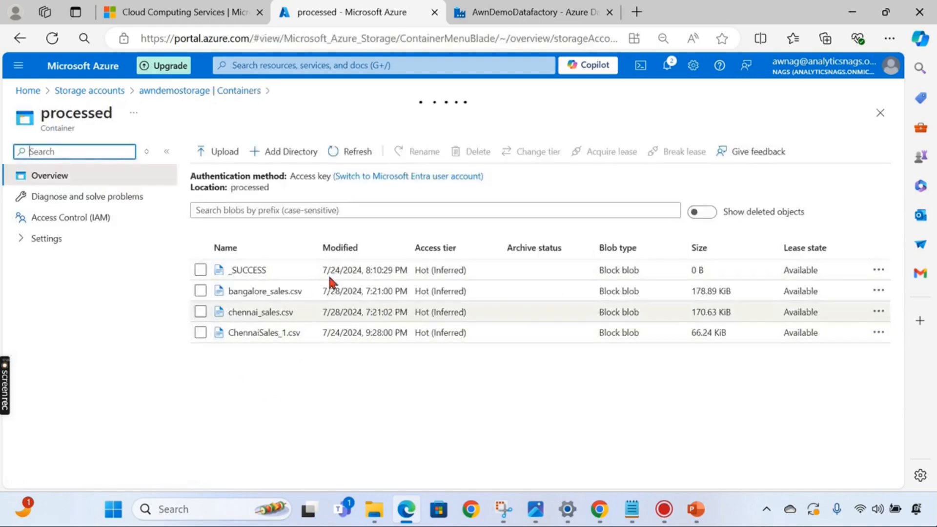
drag(316, 245, 462, 246)
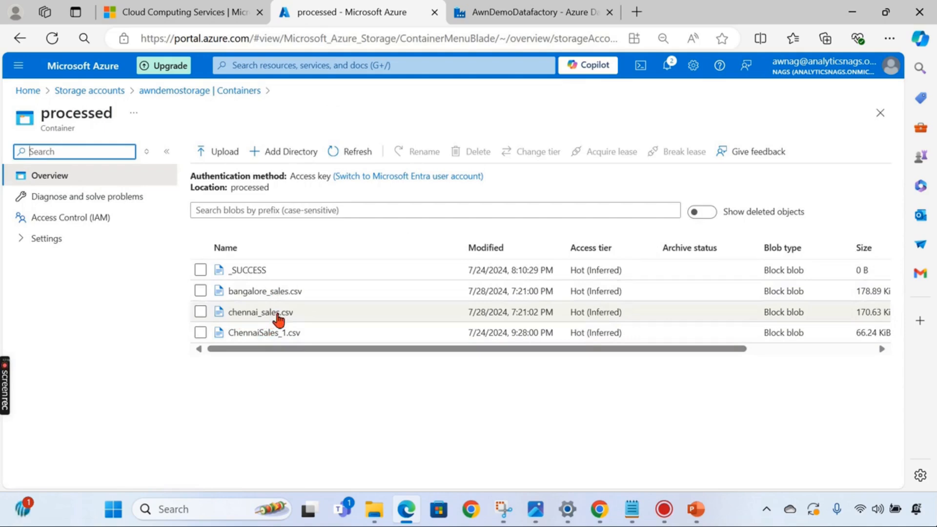
- Review the contents of chennai_sales.csv in the Edit view
click(260, 312)
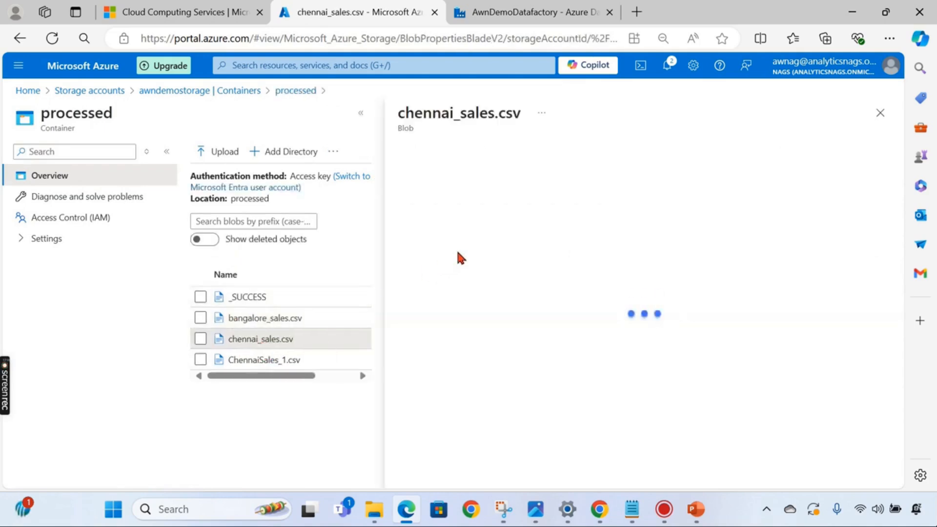
click(515, 182)
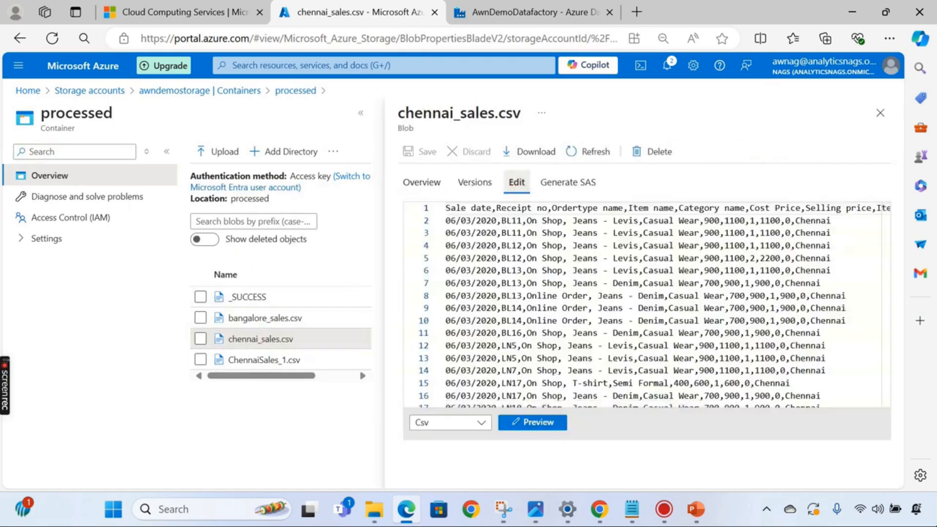
scroll(816, 254, down, 10)
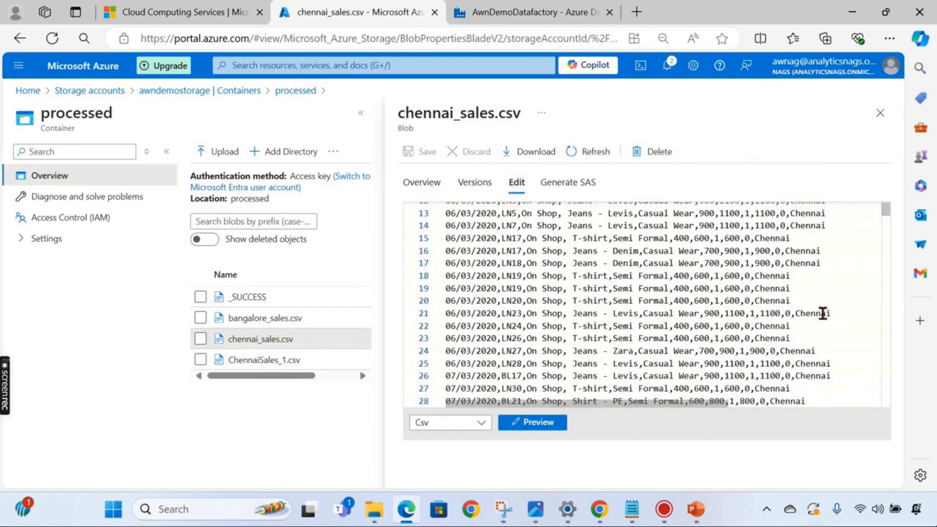
scroll(812, 258, up, 10)
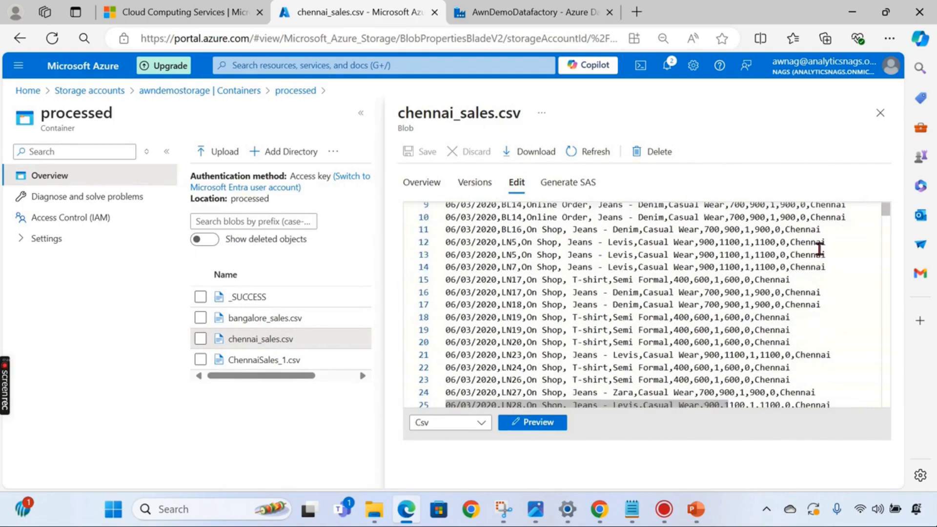
click(882, 116)
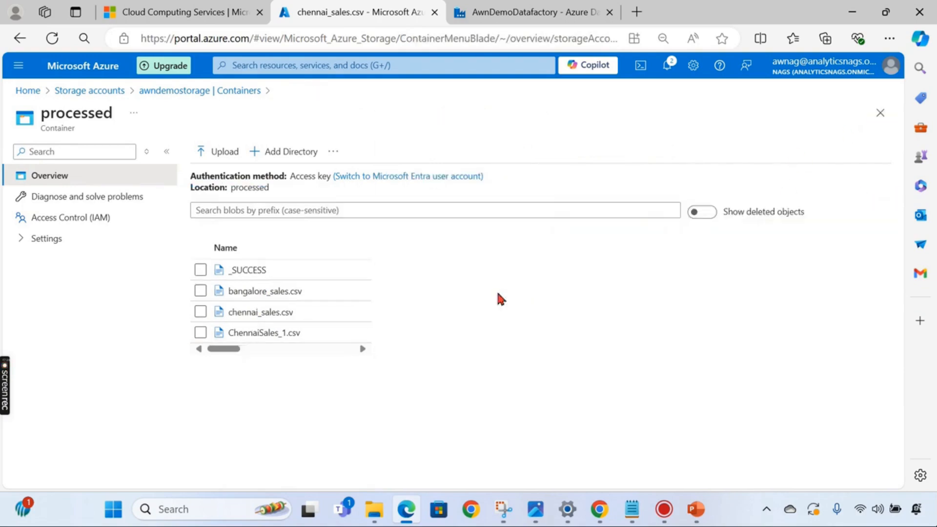
- Review the contents of bangalore_sales.csv in the Edit view
click(263, 291)
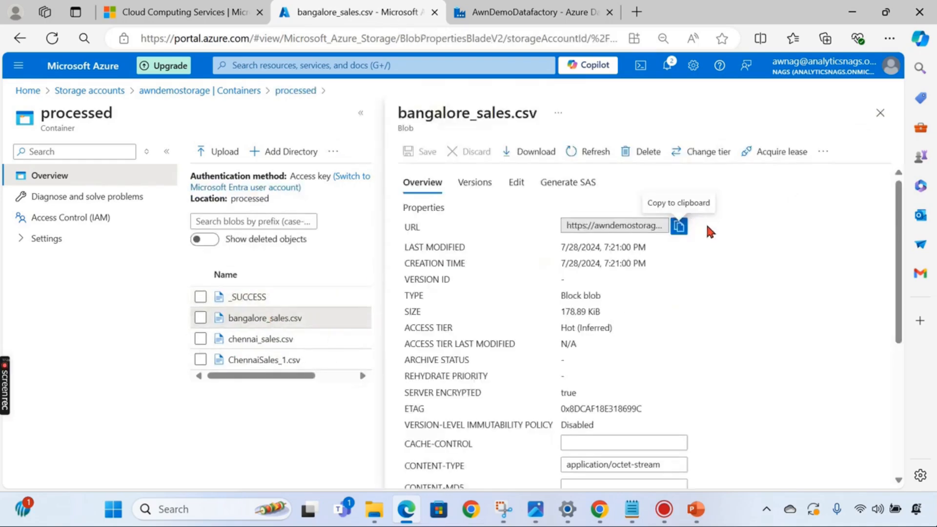
click(515, 184)
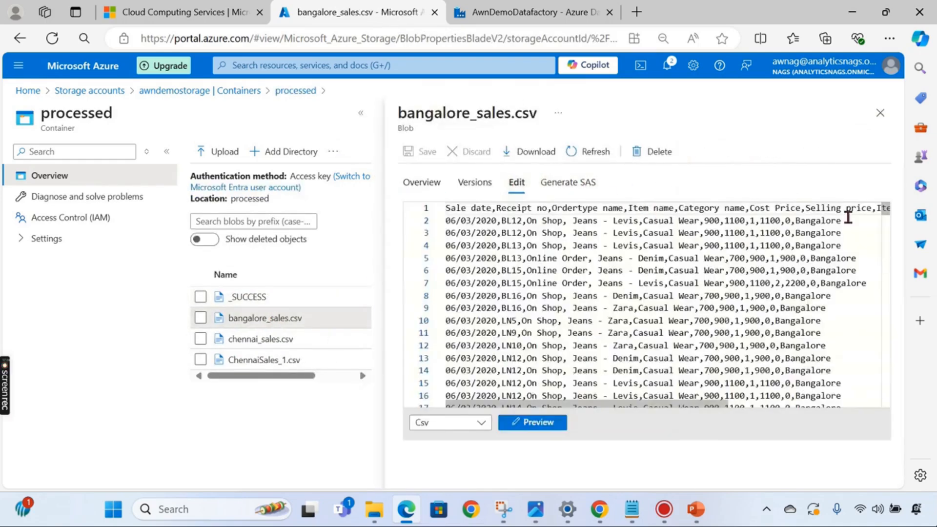
scroll(805, 312, down, 10)
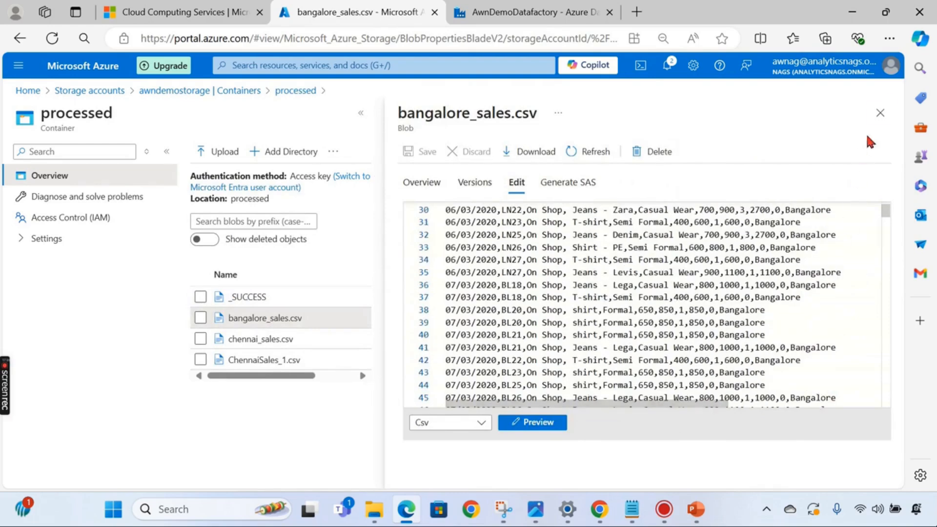
click(880, 112)
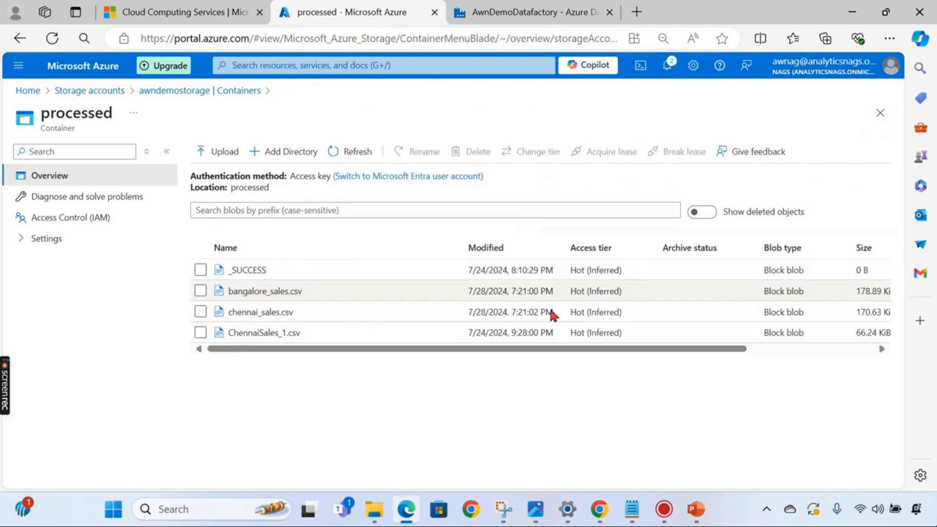
click(543, 13)
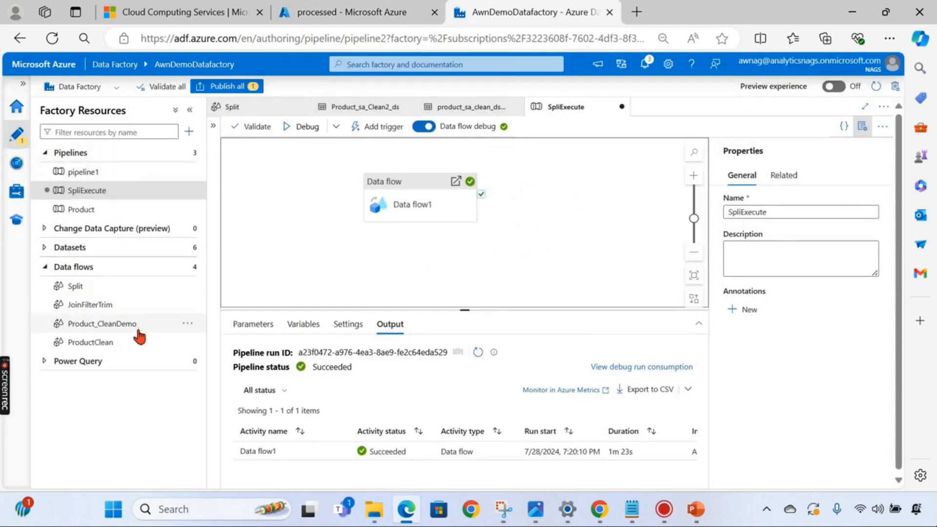
- Inspect the Split data flow's canvas, then return to the processed container tab
click(120, 288)
click(464, 363)
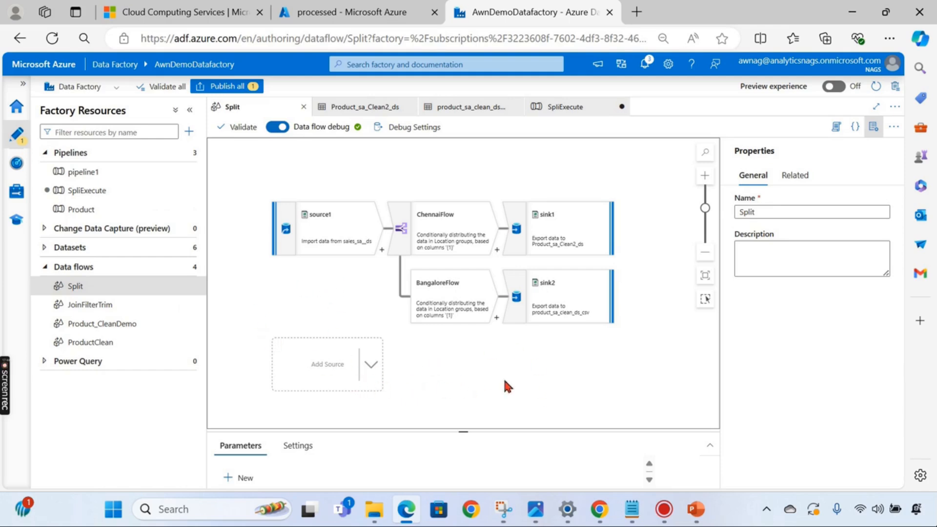
scroll(455, 376, down, 3)
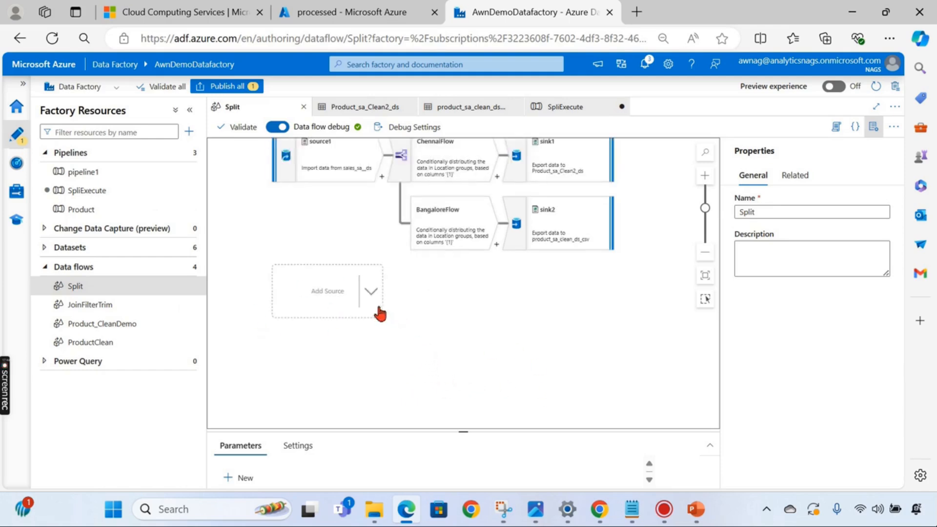
click(344, 12)
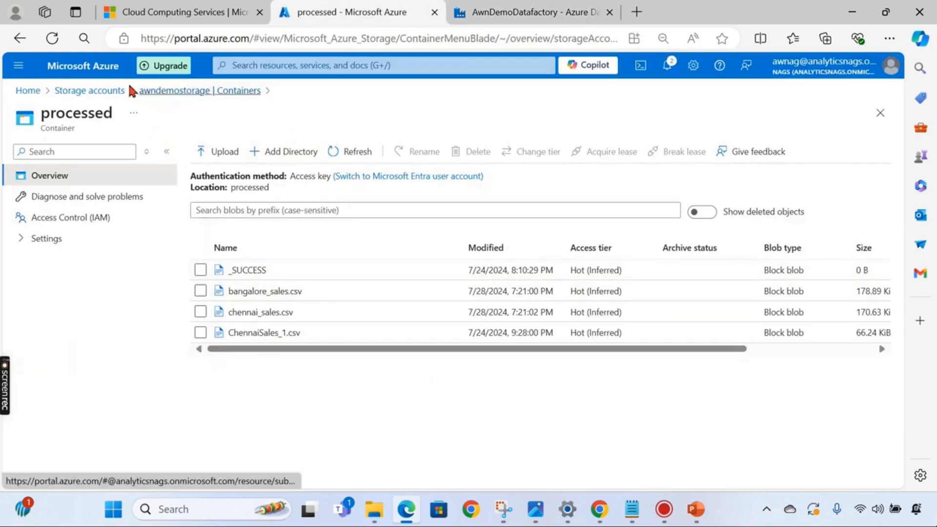
- Navigate to awndemostorage's sourcefiles container and its Files folder
click(100, 91)
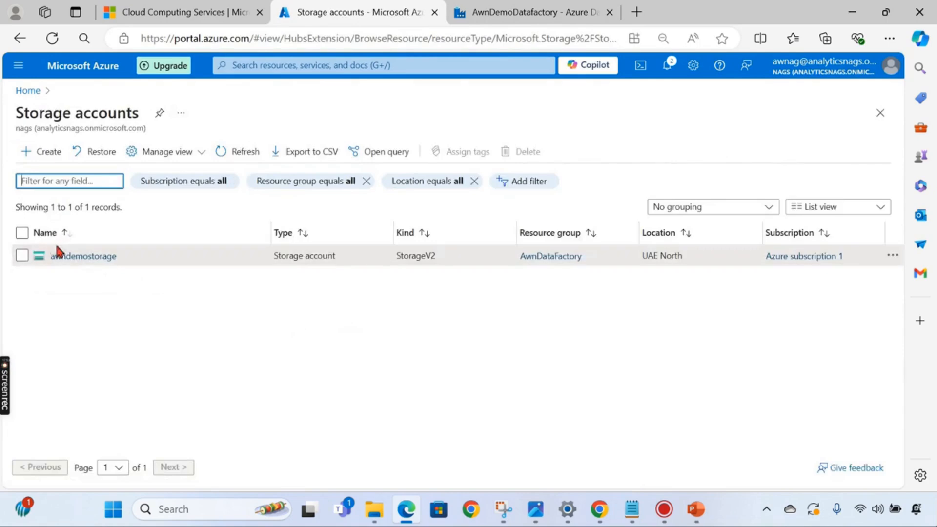
click(58, 252)
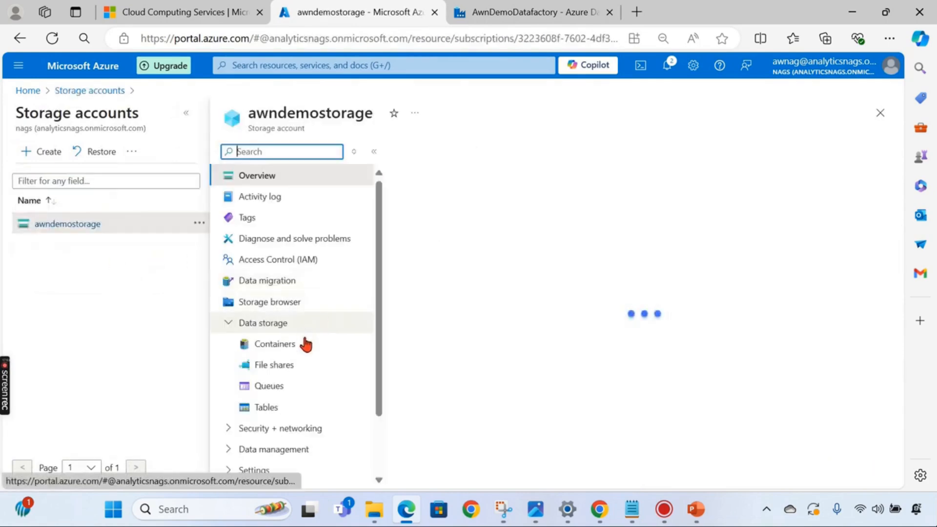
click(268, 363)
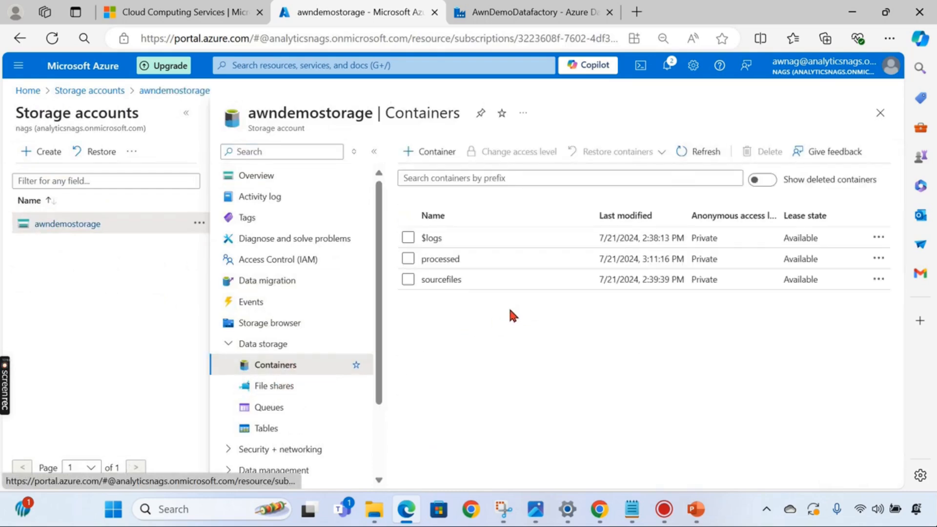
click(440, 279)
click(236, 272)
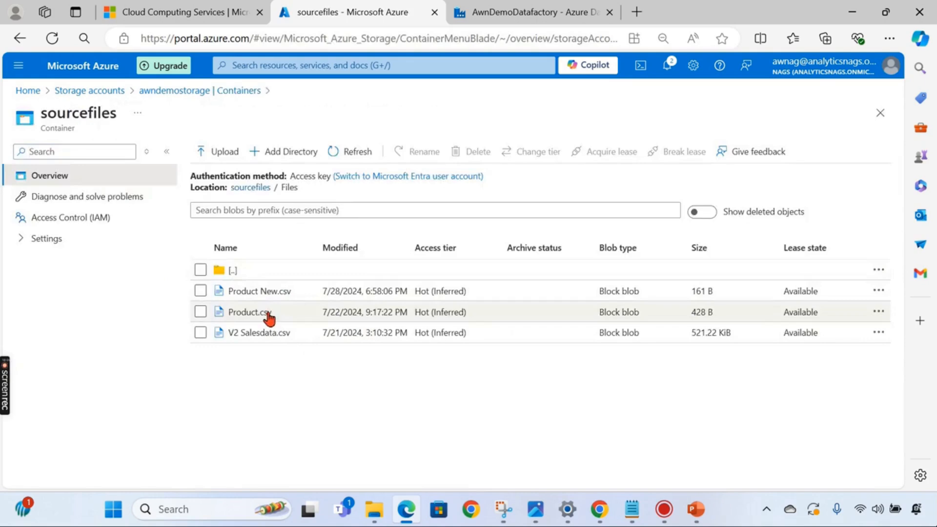
- Review the contents of Product.csv and Product New.csv
click(259, 317)
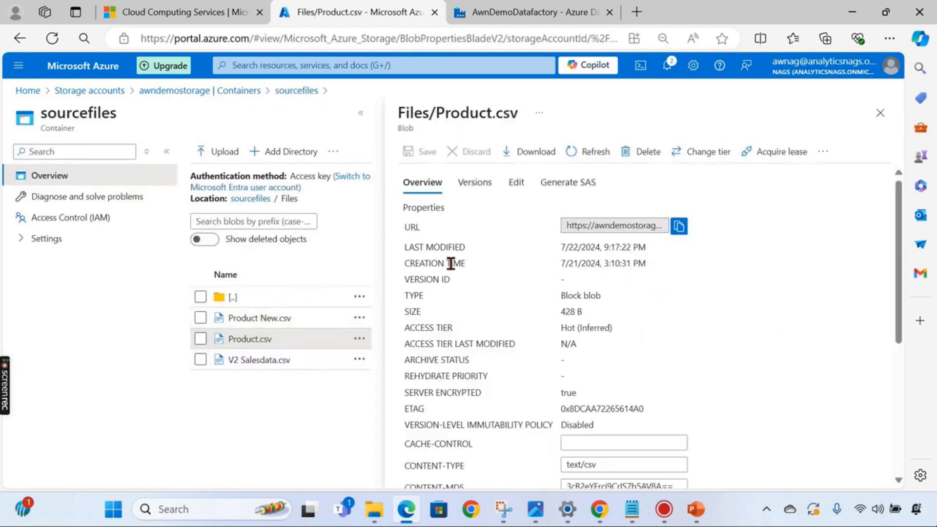
click(516, 183)
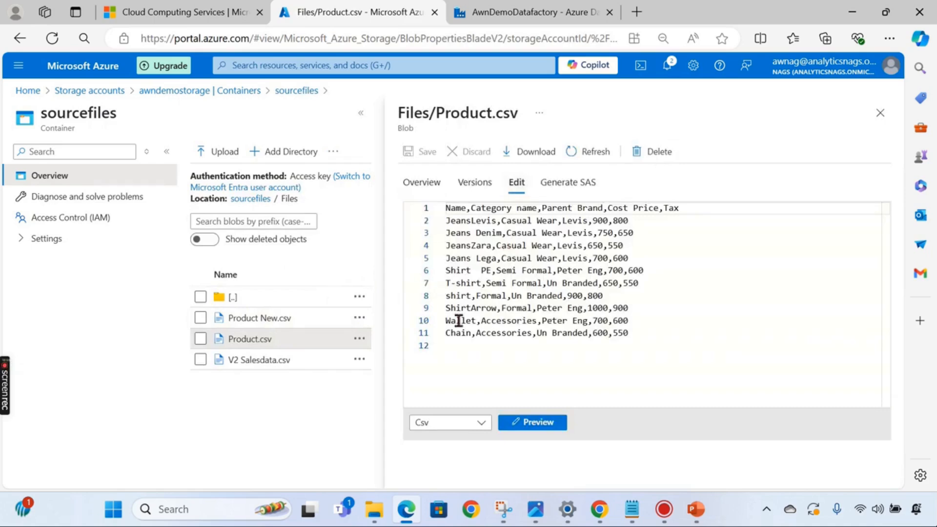
click(880, 115)
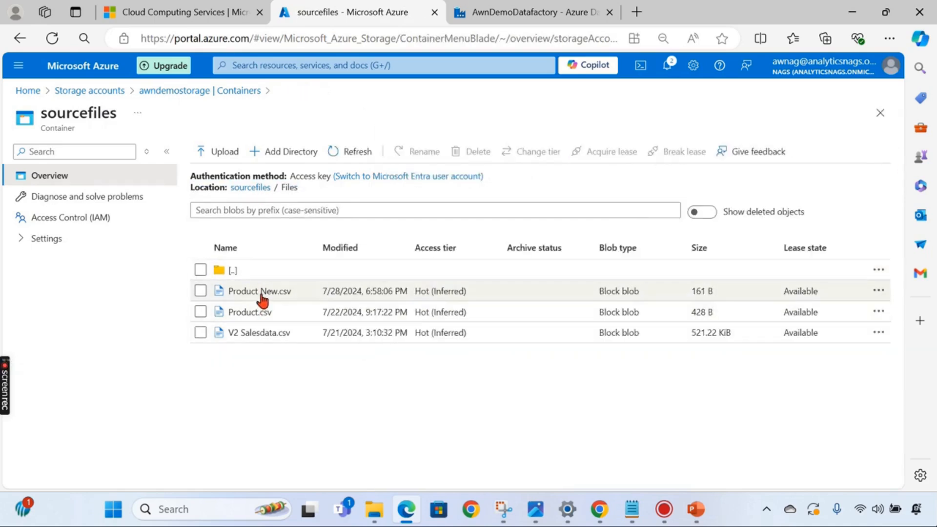
click(260, 291)
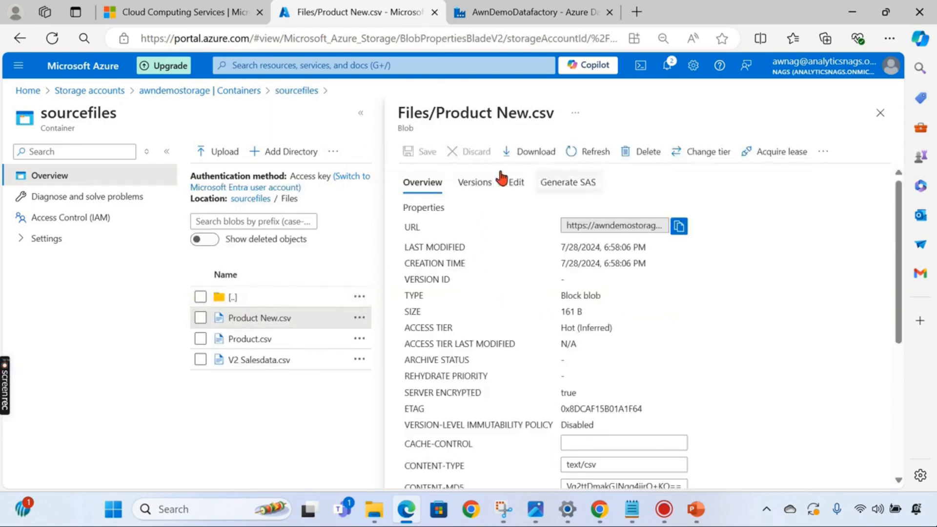
click(516, 182)
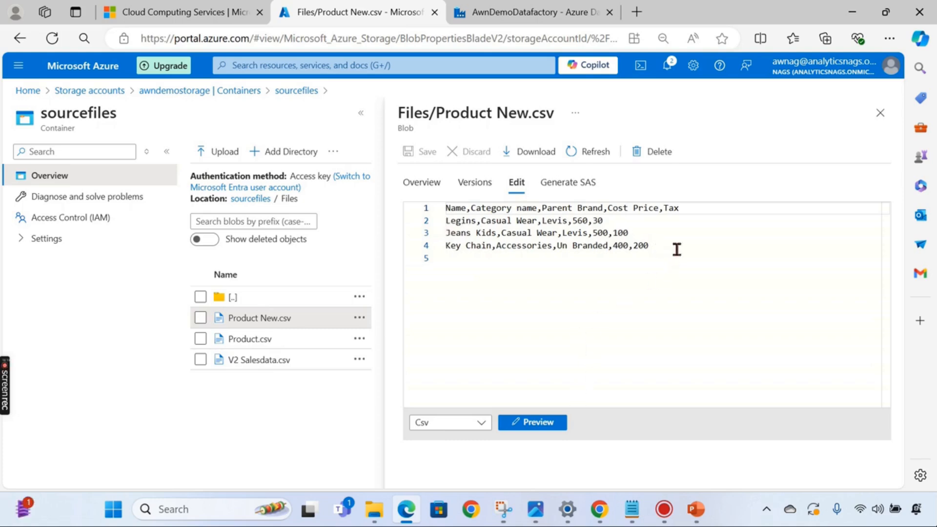
click(879, 113)
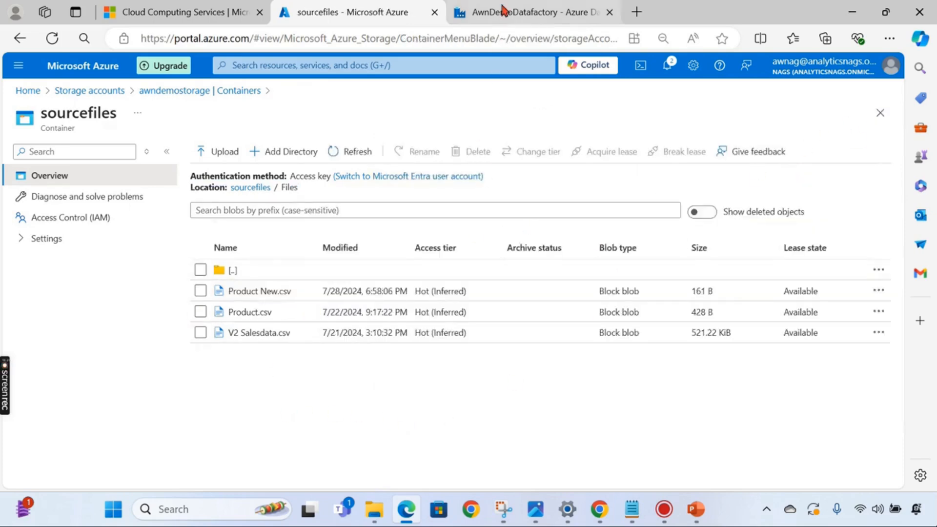
- Back in Data Factory, bring up the Data flows options to add a data flow
click(502, 12)
mouse_move(168, 268)
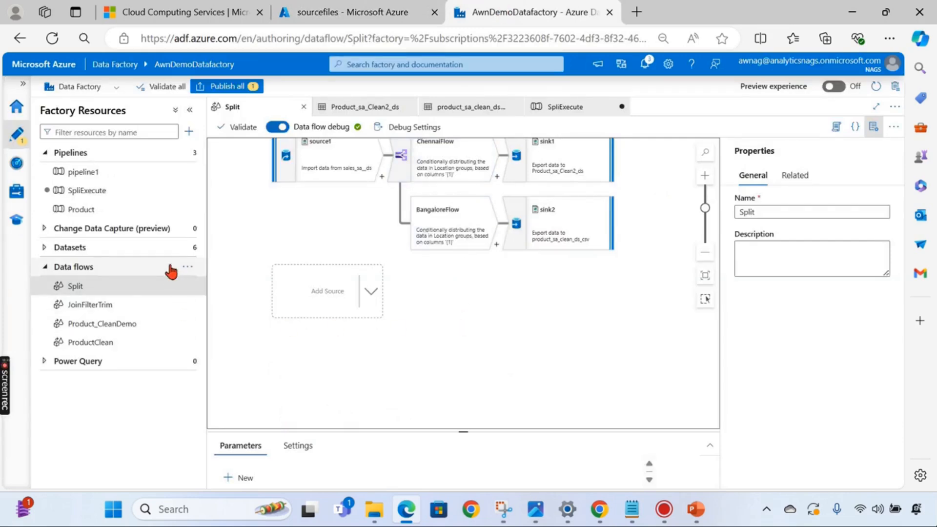
click(187, 268)
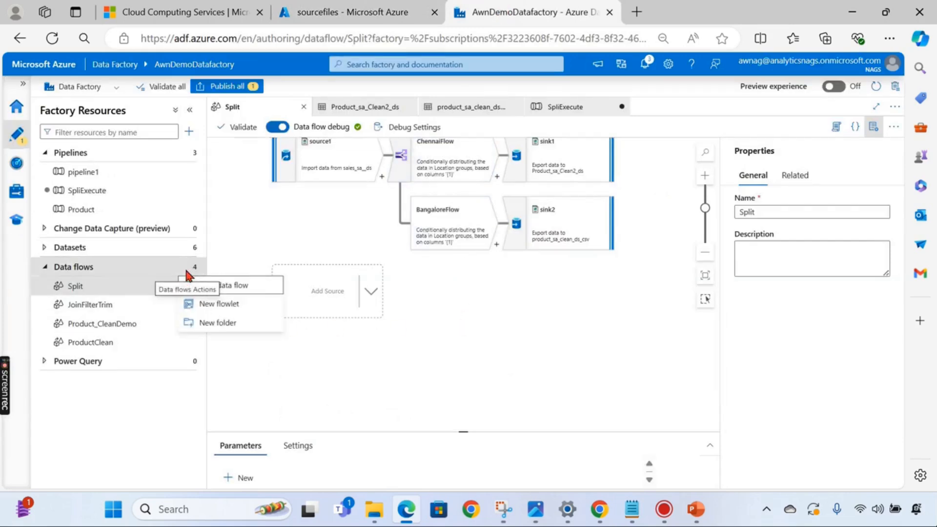
- Create a new data flow and rename it UNion
click(235, 288)
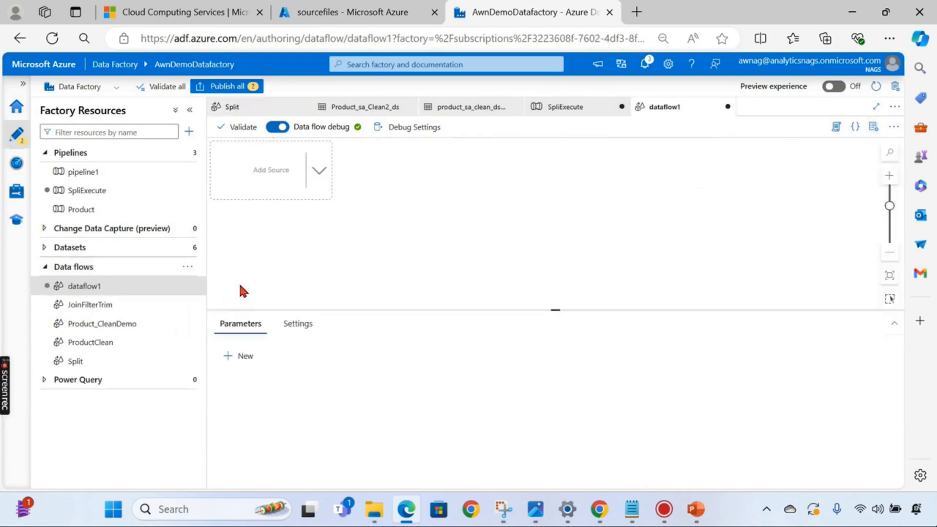
click(194, 285)
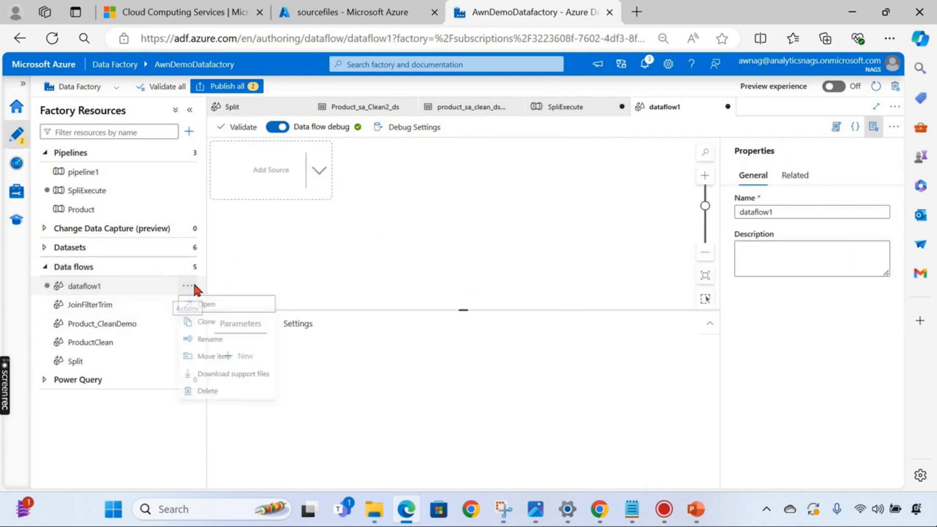
click(247, 339)
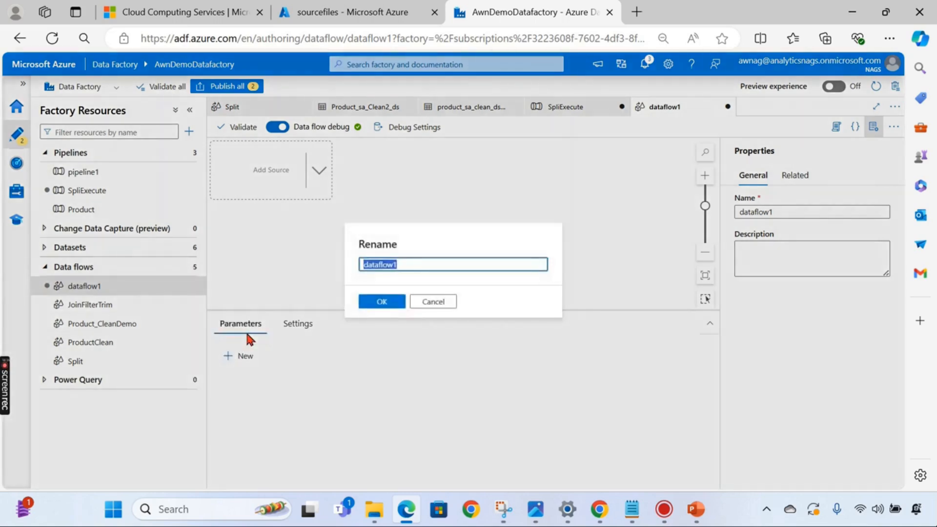
text(UNion)
key(Return)
- Add source1 using the Product_sa_ds dataset and check its Product.csv file path
click(322, 172)
click(374, 188)
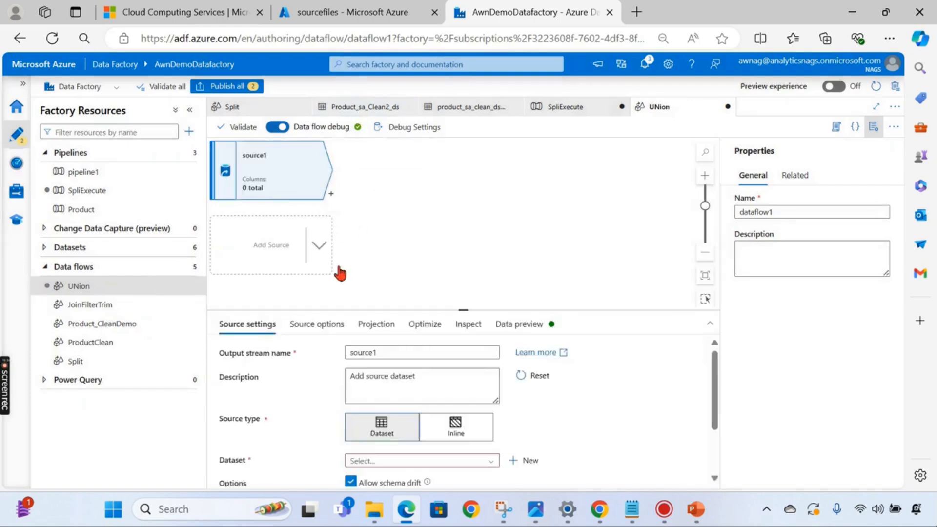
scroll(427, 383, down, 1)
click(397, 386)
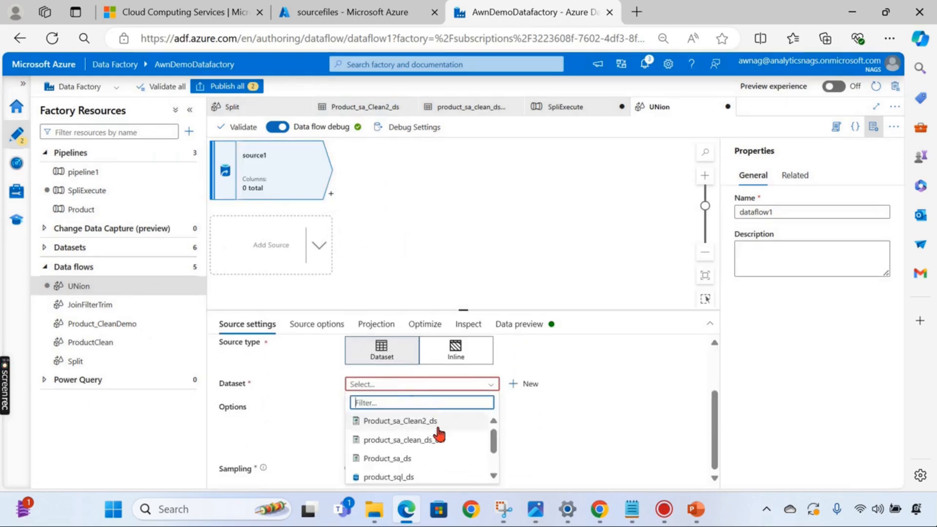
click(422, 461)
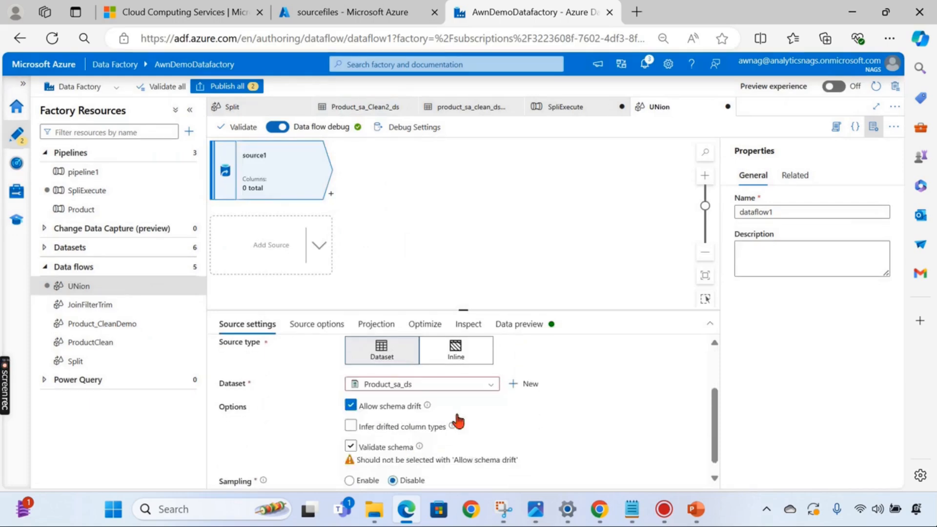
scroll(516, 397, down, 1)
click(605, 361)
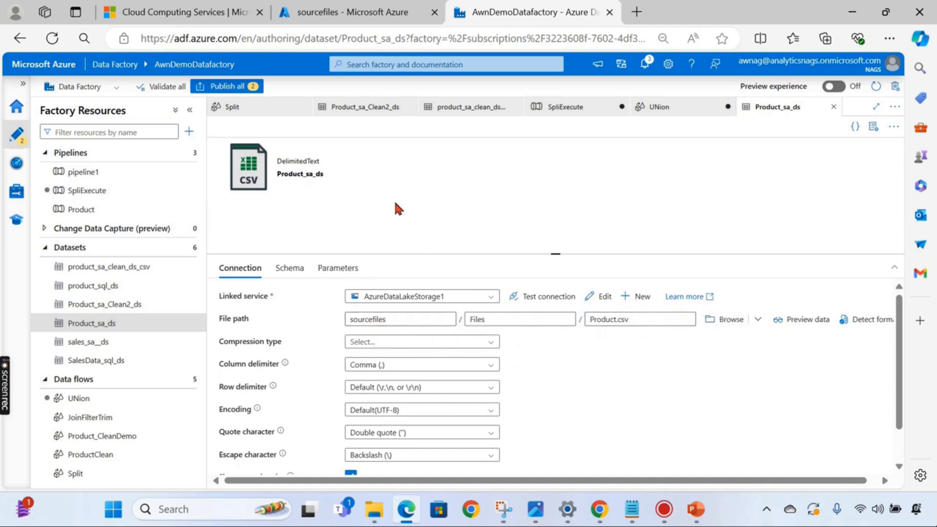
drag(546, 254, 546, 303)
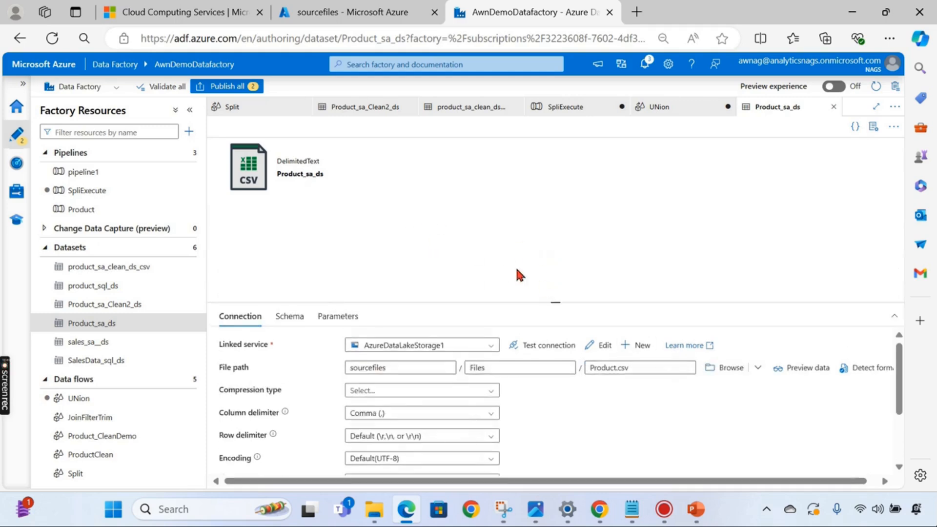
click(833, 108)
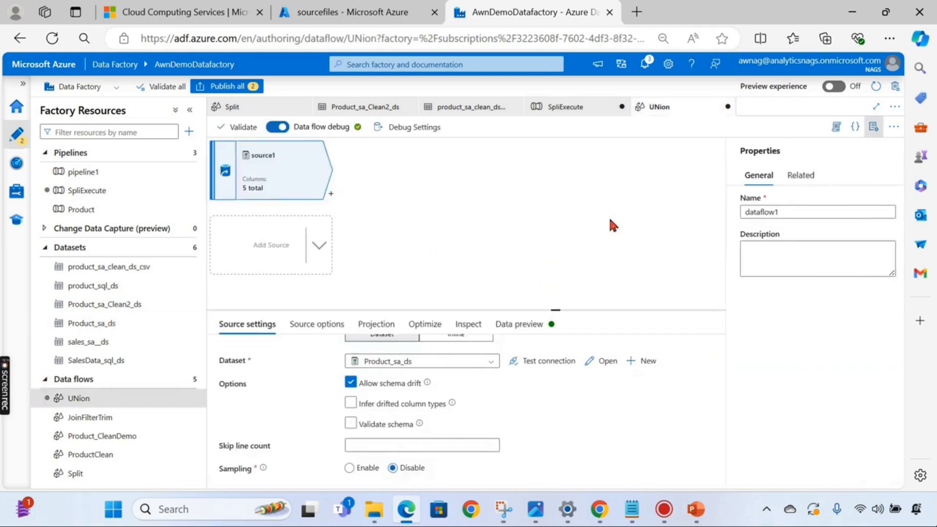
- Add a second source, source2, that reads the sales_sa__ds dataset
click(318, 246)
click(347, 258)
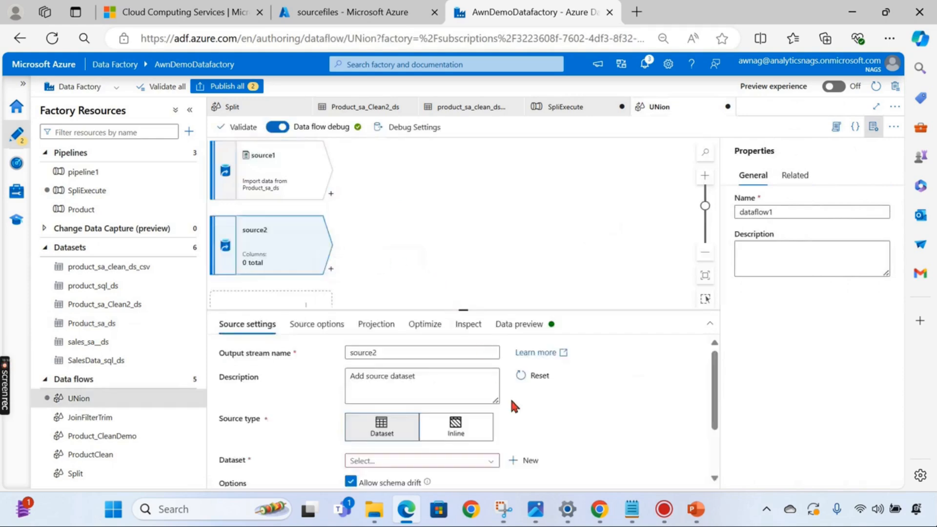
scroll(510, 397, down, 1)
click(476, 384)
scroll(431, 454, down, 3)
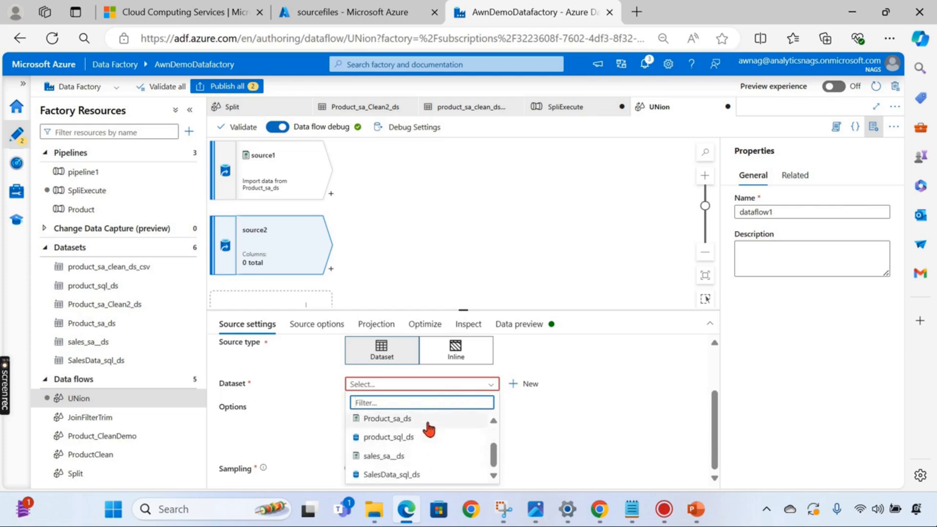
click(414, 458)
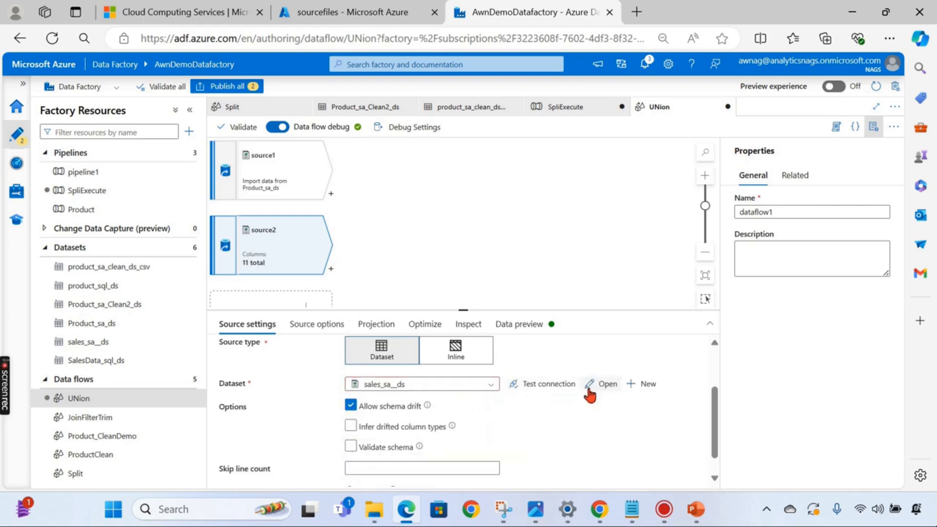
- Repoint sales_sa__ds to sourcefiles/Files/Product New.csv, keep the changes, and return to UNion
click(601, 384)
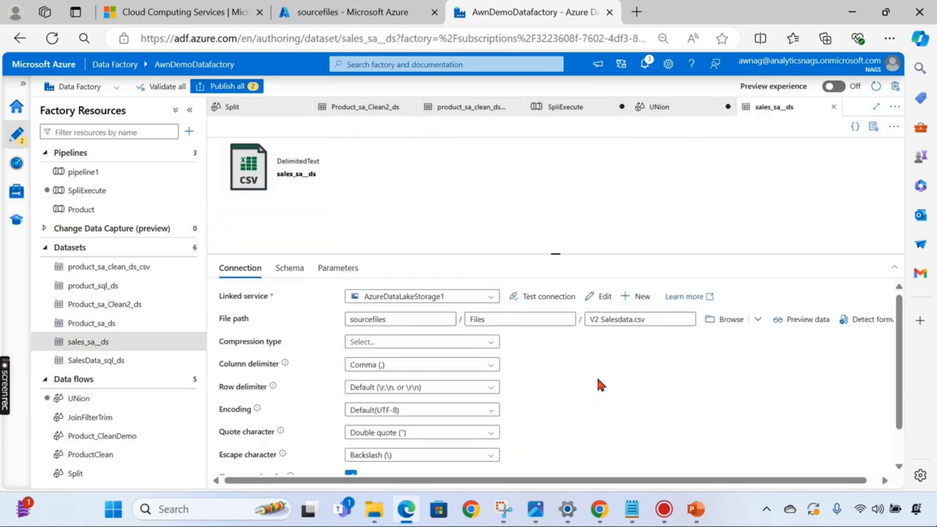
click(724, 321)
click(585, 167)
click(576, 149)
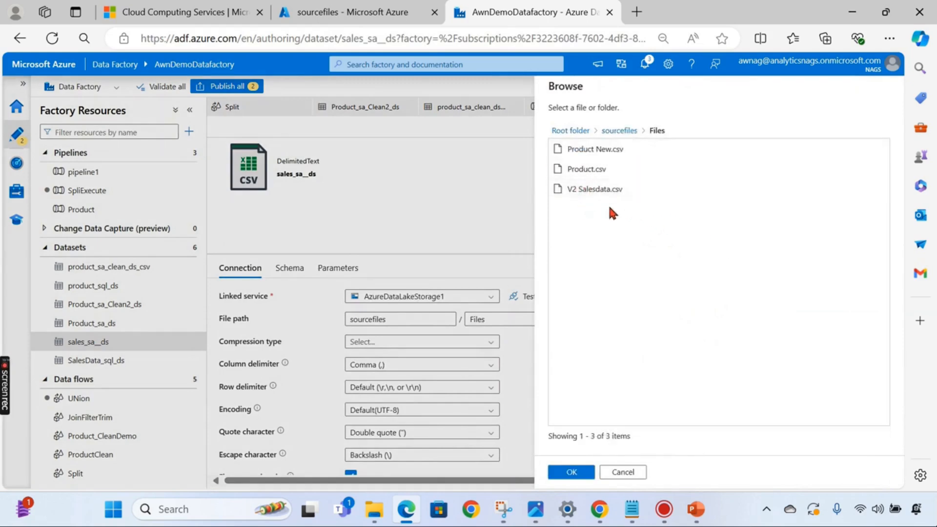
click(614, 155)
click(572, 472)
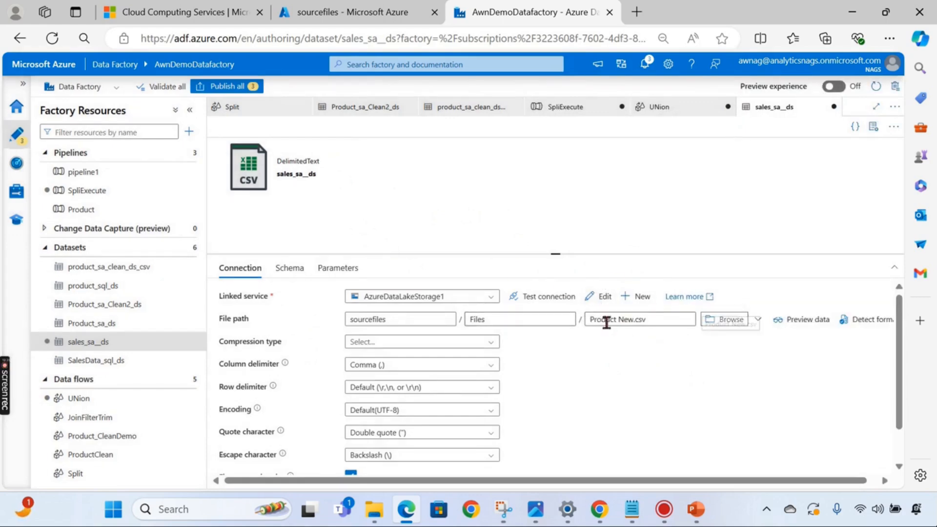
click(833, 106)
click(487, 304)
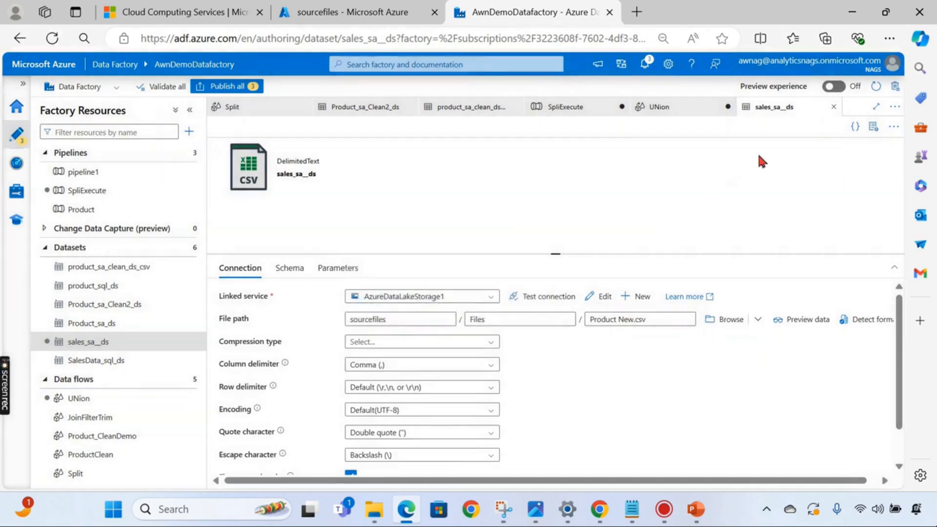
click(688, 110)
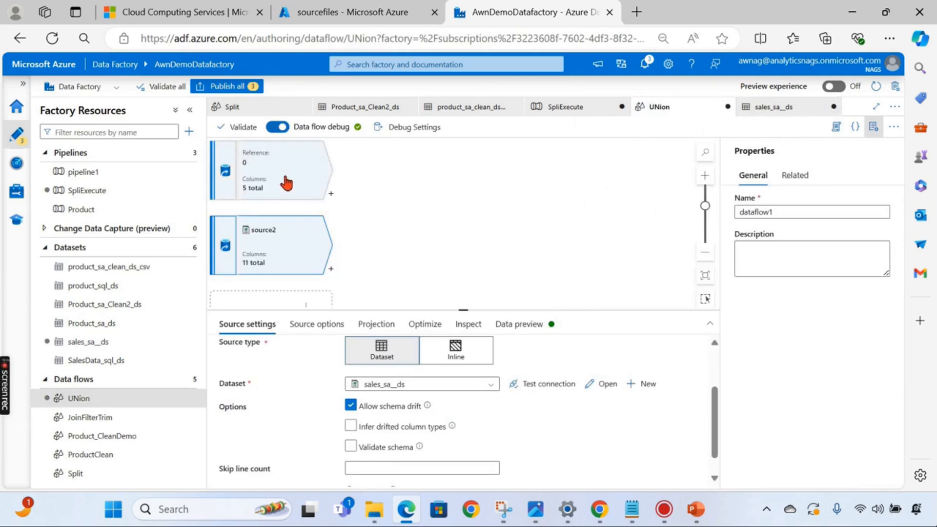
- Add a Union after source1, with source1 as incoming stream and source2 to union with
click(330, 194)
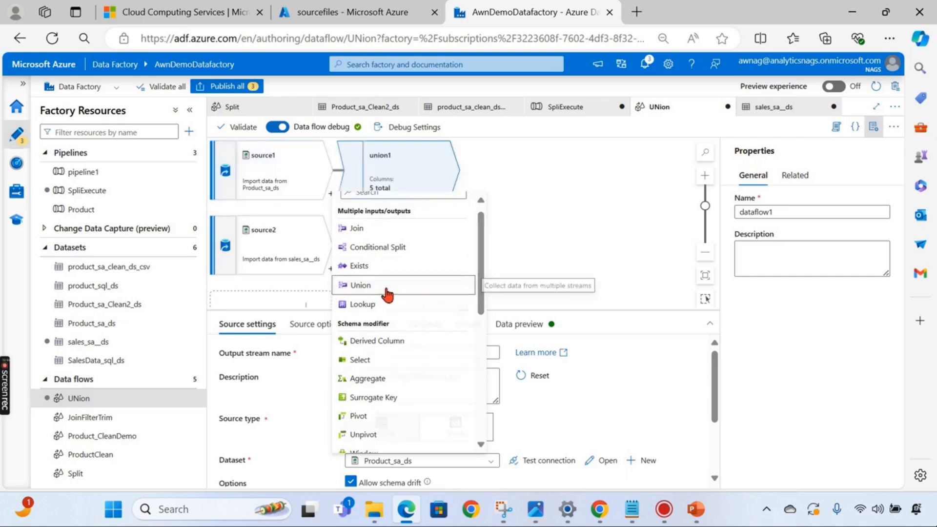
click(371, 285)
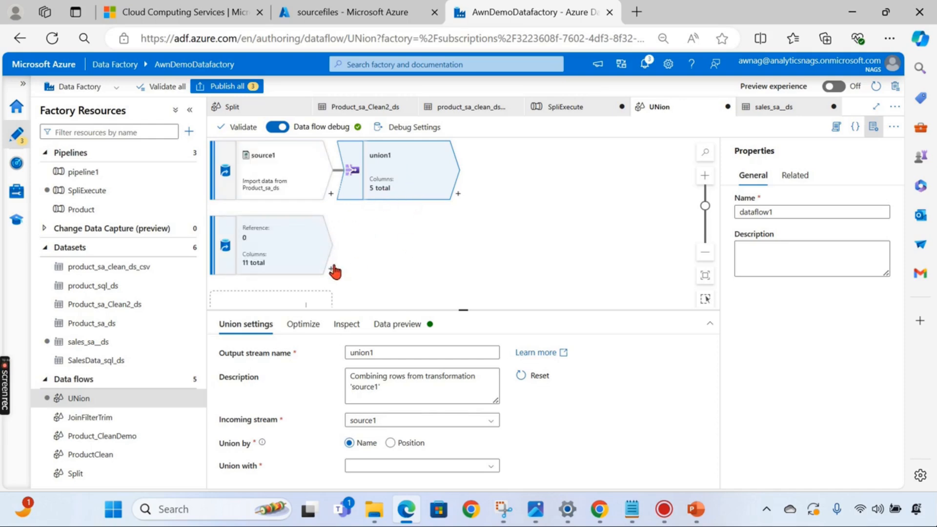
drag(465, 312, 465, 200)
click(388, 315)
click(382, 326)
click(386, 360)
click(378, 373)
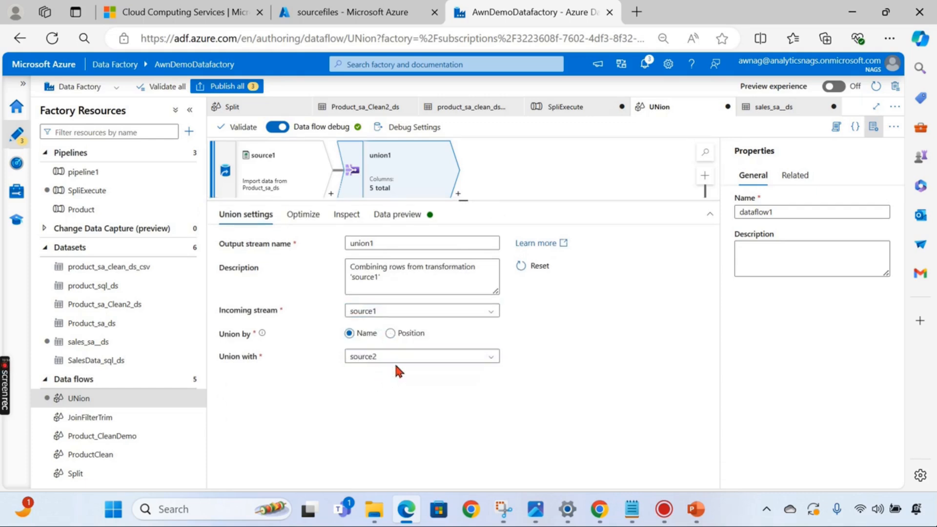
- Check the union's Optimize options and the files in the sourcefiles container
click(302, 220)
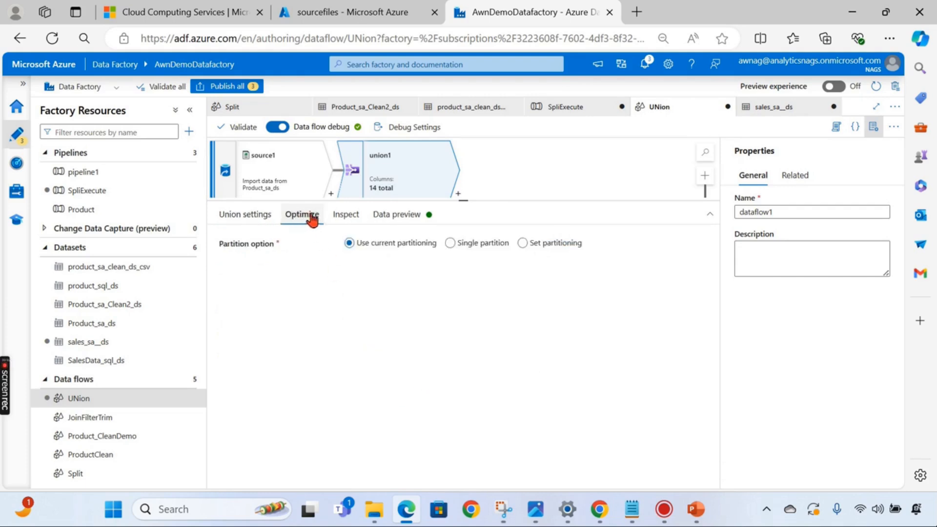
click(256, 222)
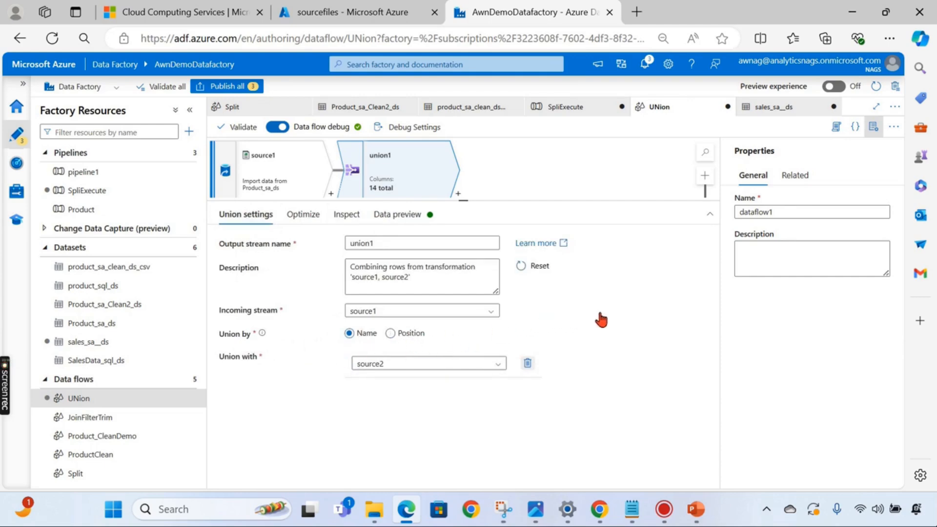
click(347, 12)
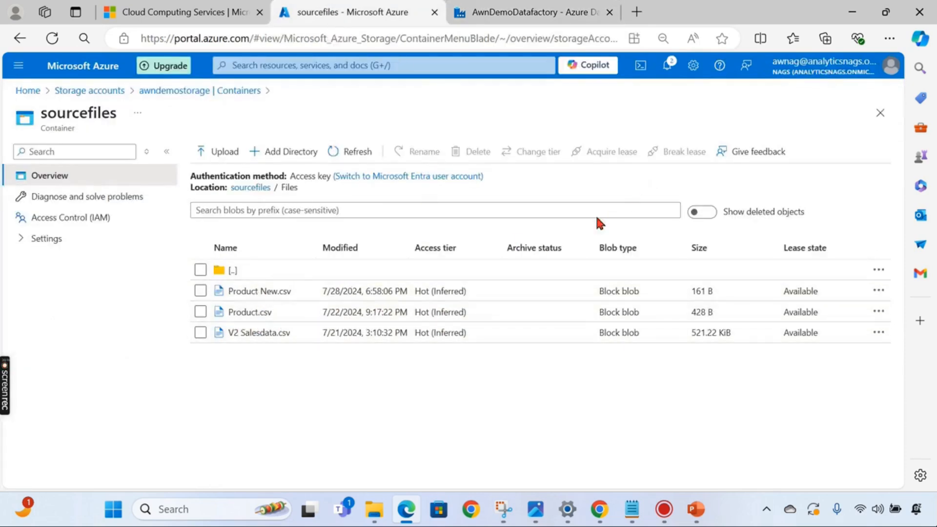
click(558, 13)
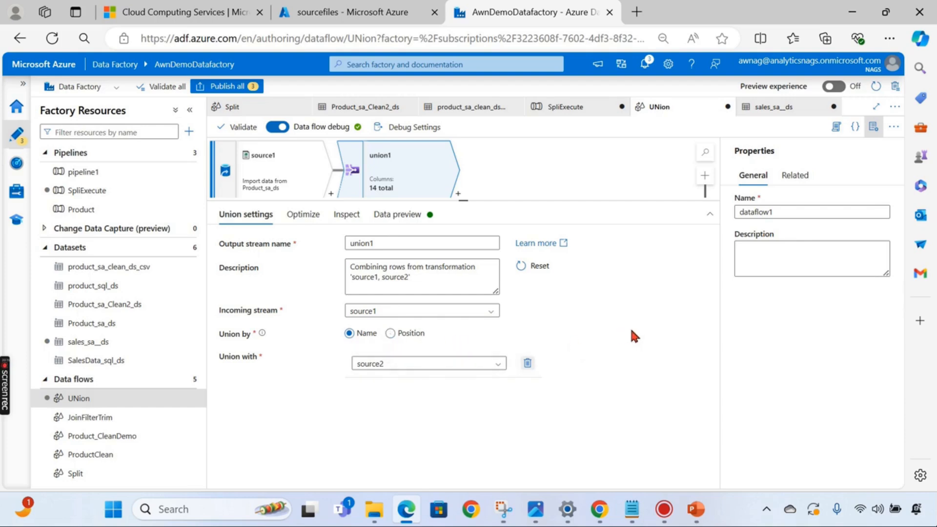
- Refresh union1's data preview and review the 13 combined product rows from both sources
click(311, 216)
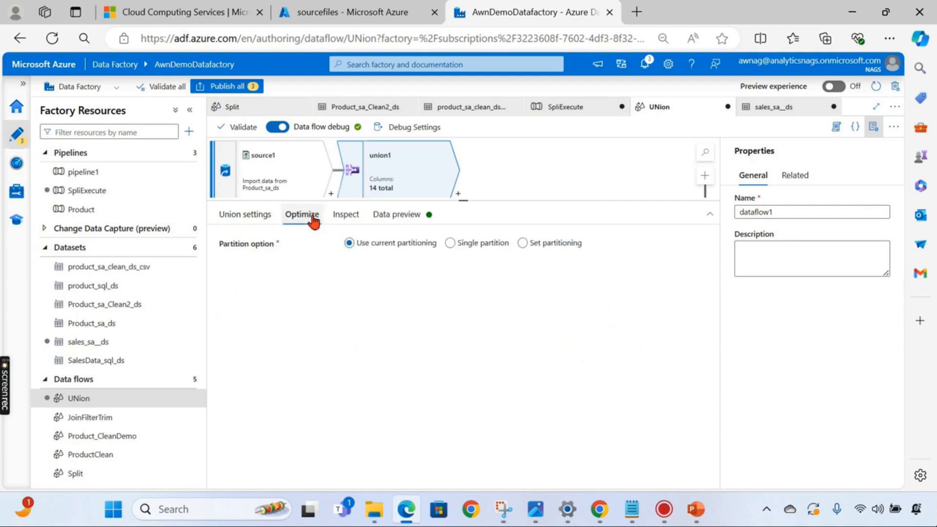
click(346, 216)
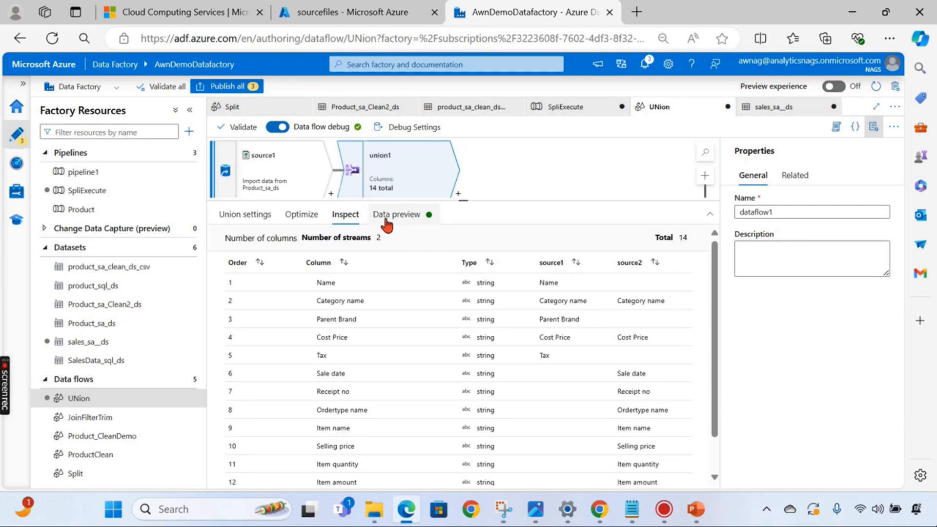
click(386, 219)
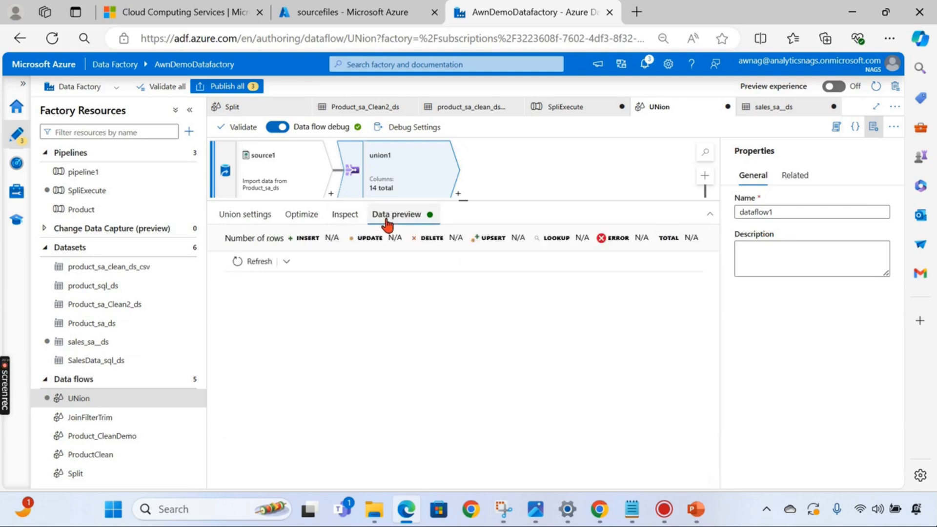
click(242, 219)
click(393, 217)
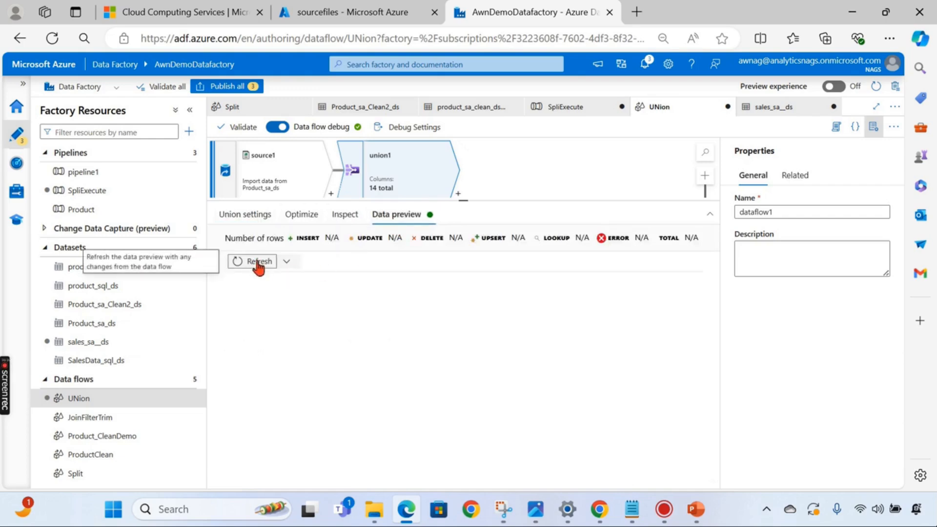
click(255, 261)
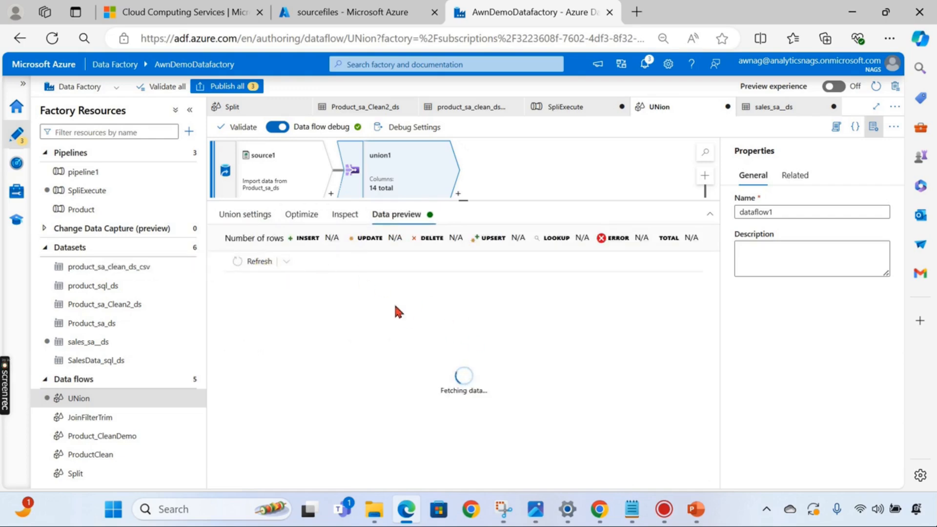
drag(466, 201, 471, 255)
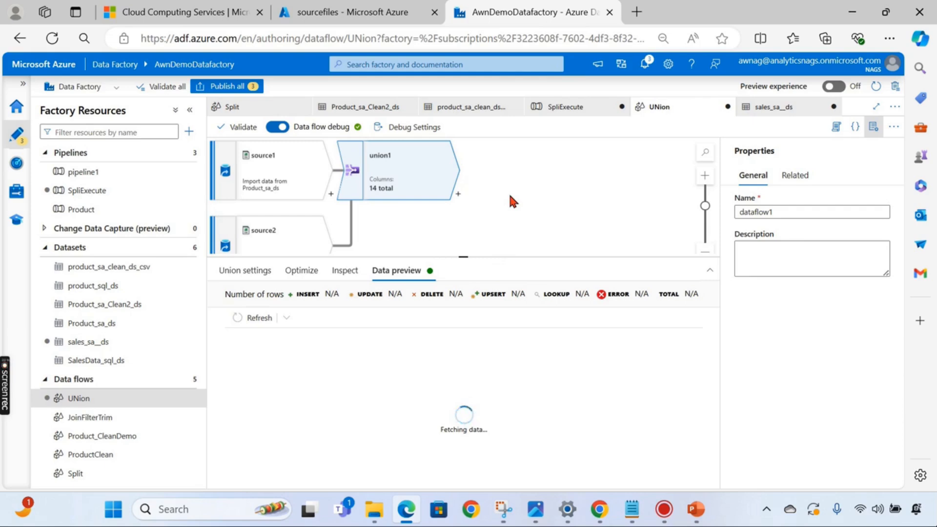
scroll(340, 388, down, 3)
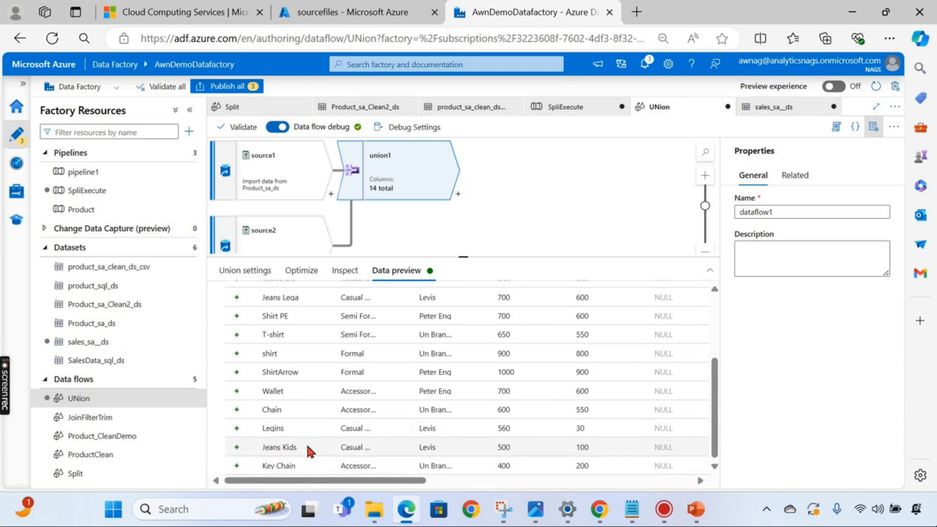
scroll(297, 424, up, 3)
scroll(287, 441, down, 3)
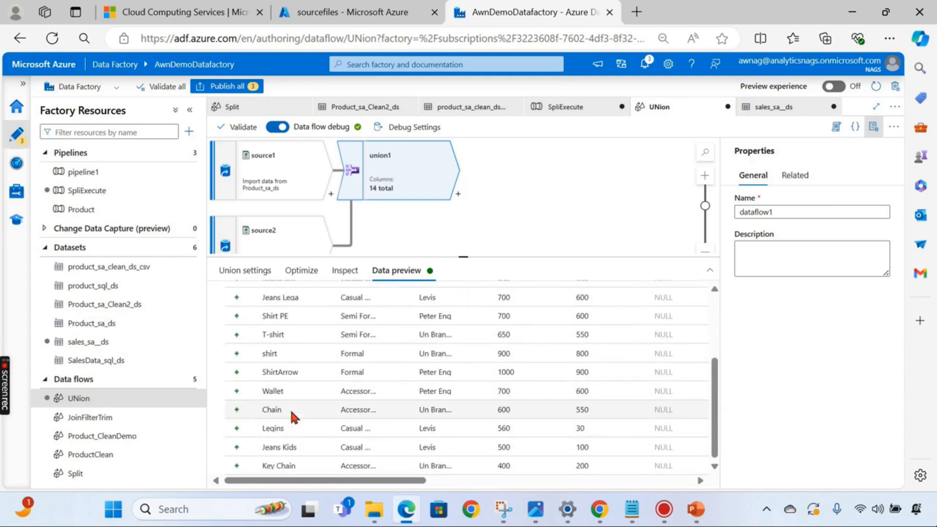
scroll(310, 375, up, 4)
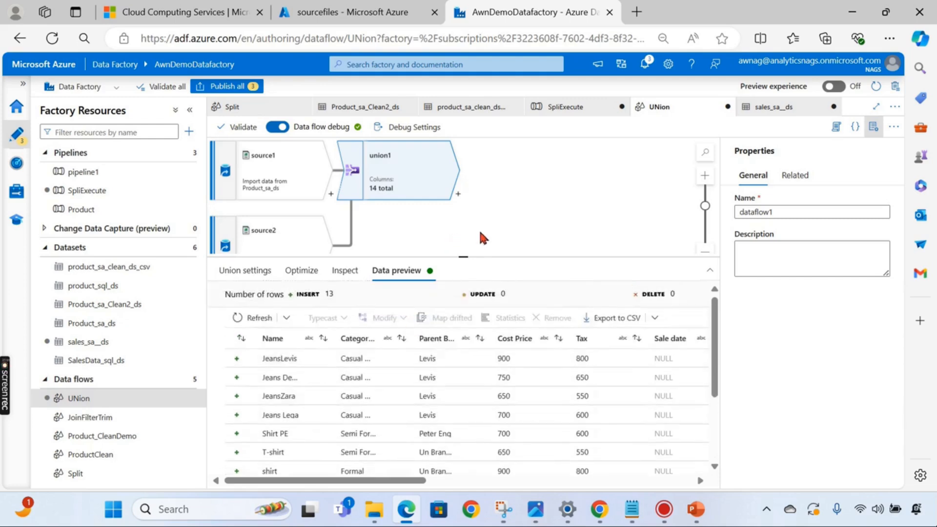
- Add a sink after union1 that writes to the Product_sa_Clean2_ds dataset
drag(463, 256, 469, 342)
click(480, 256)
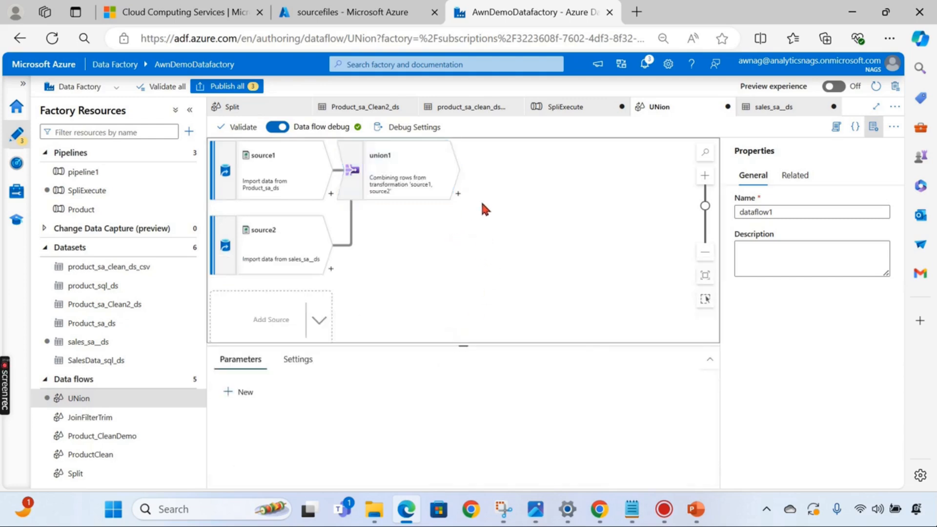
click(458, 194)
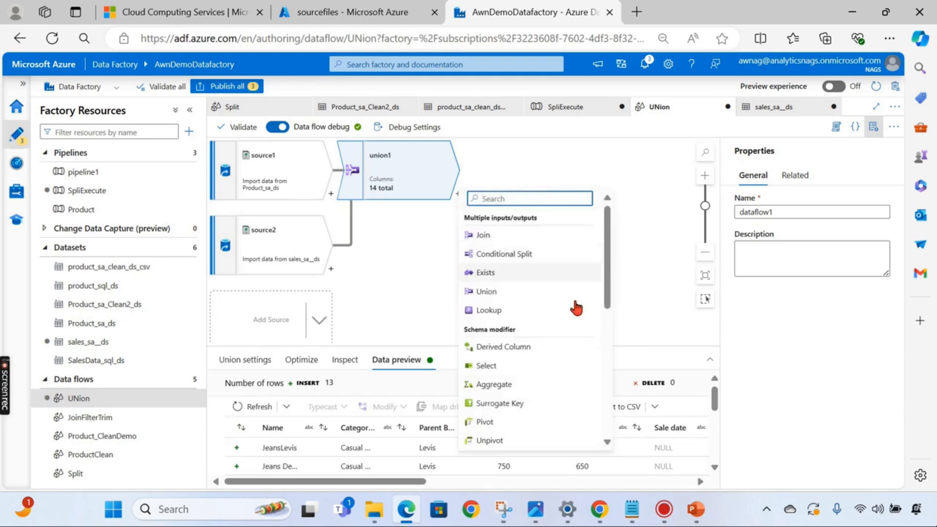
scroll(527, 393, down, 3)
scroll(527, 392, down, 3)
click(505, 441)
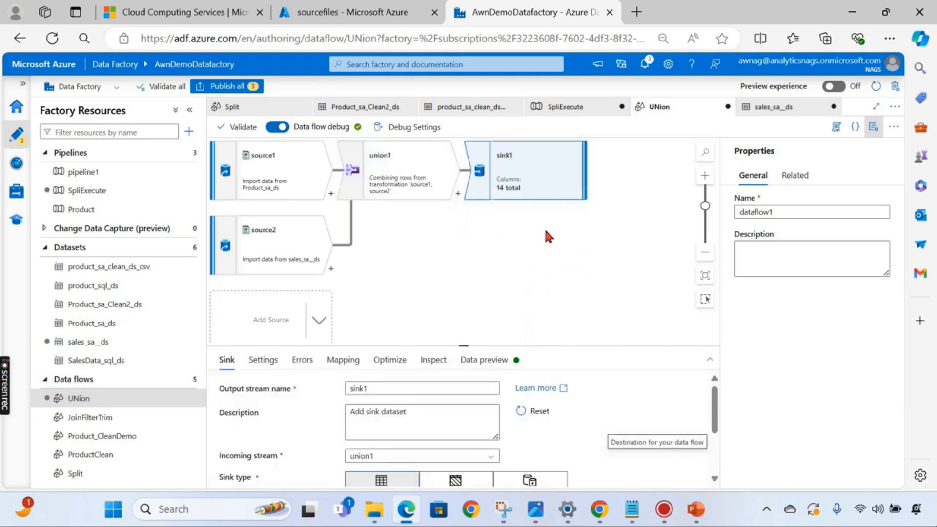
scroll(527, 404, down, 2)
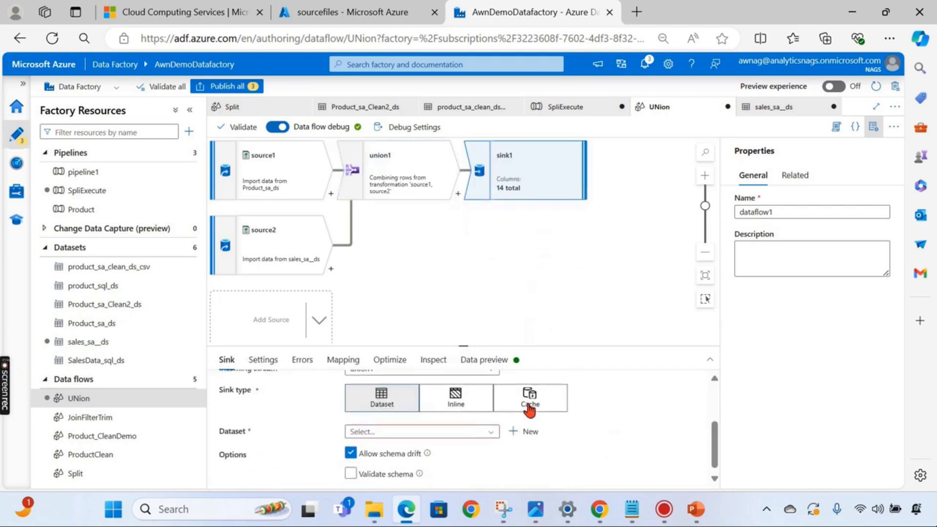
click(455, 433)
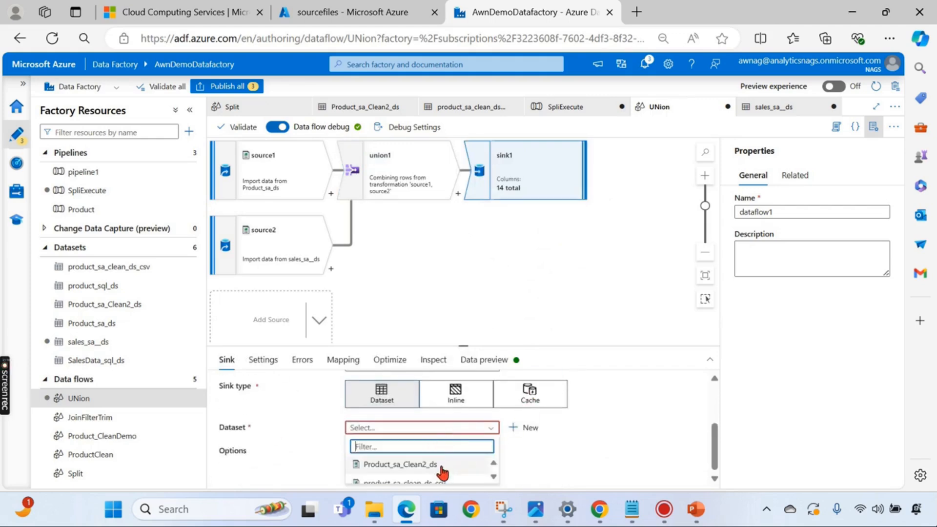
click(440, 464)
- Change Product_sa_Clean2_ds's file name from Sales_Chennai.csv to Productcombined.csv
click(601, 429)
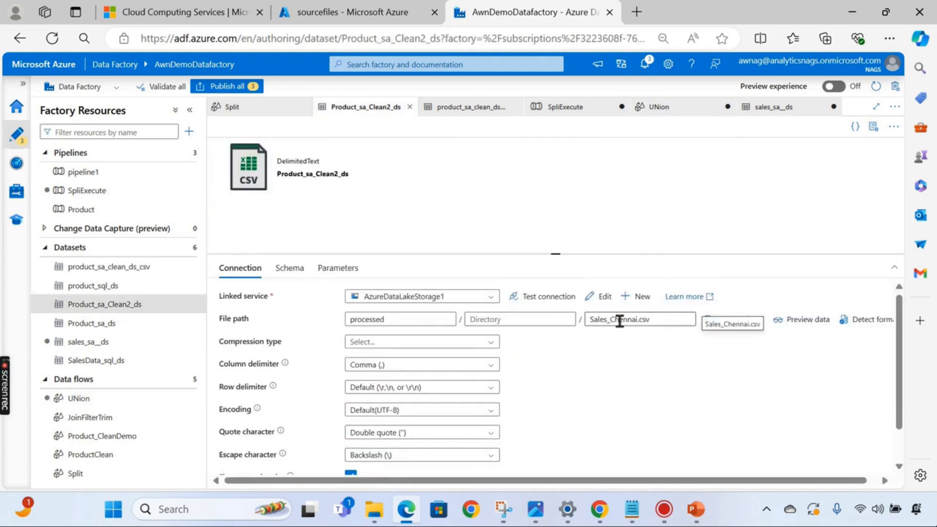
drag(637, 319, 537, 318)
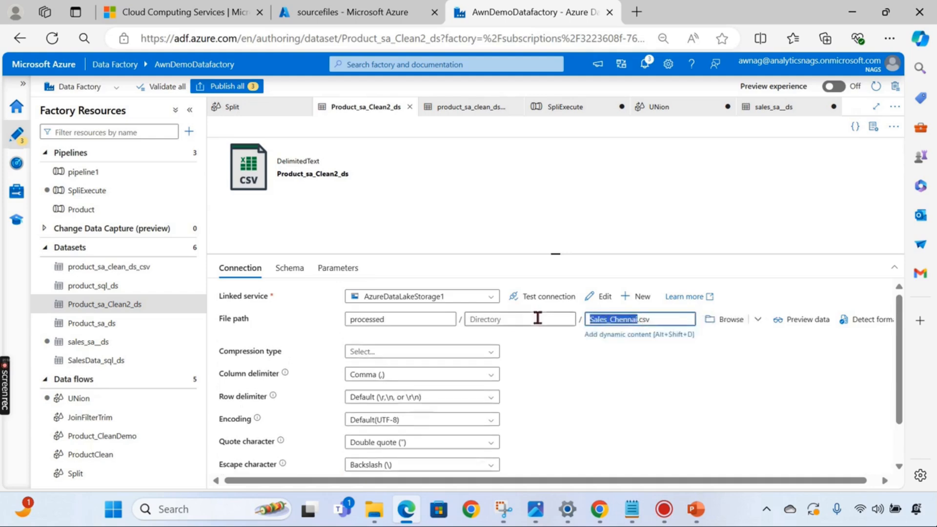
text(Productcombined)
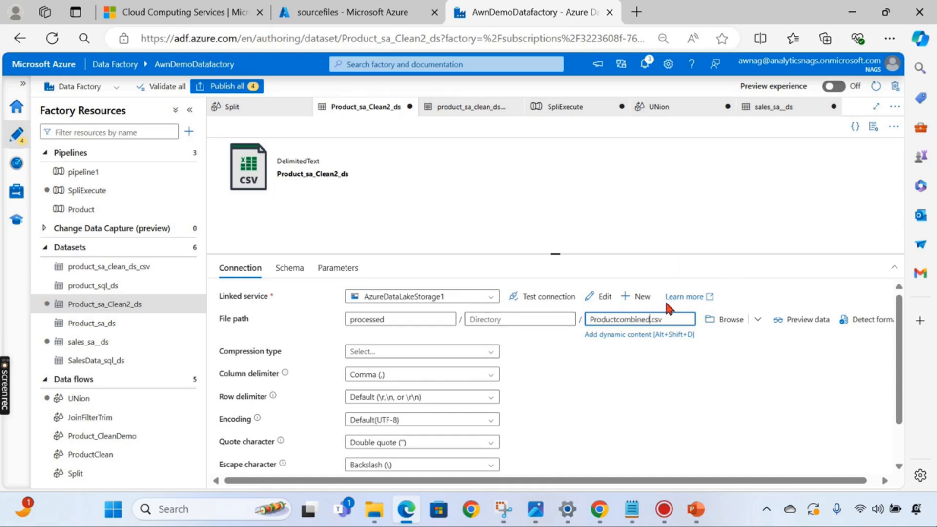
click(596, 197)
drag(559, 254, 558, 360)
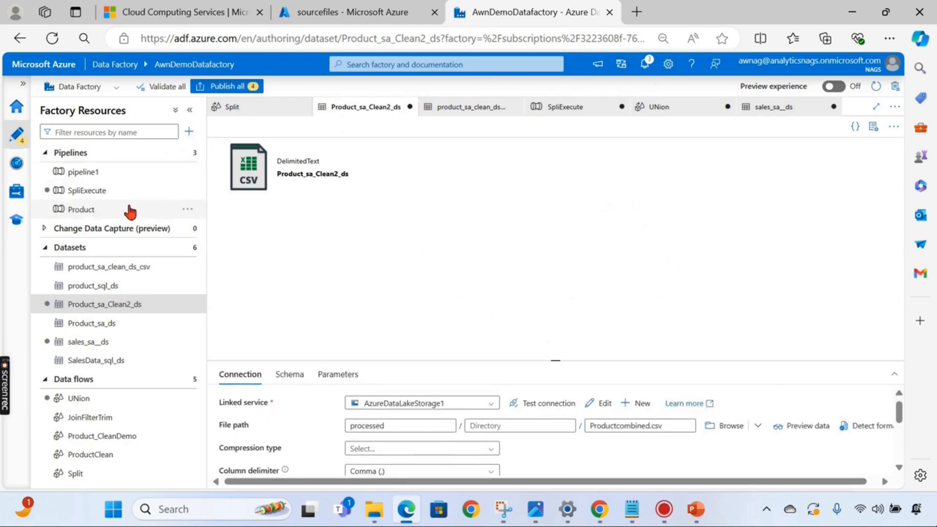
- Publish all pending changes to the factory
click(235, 87)
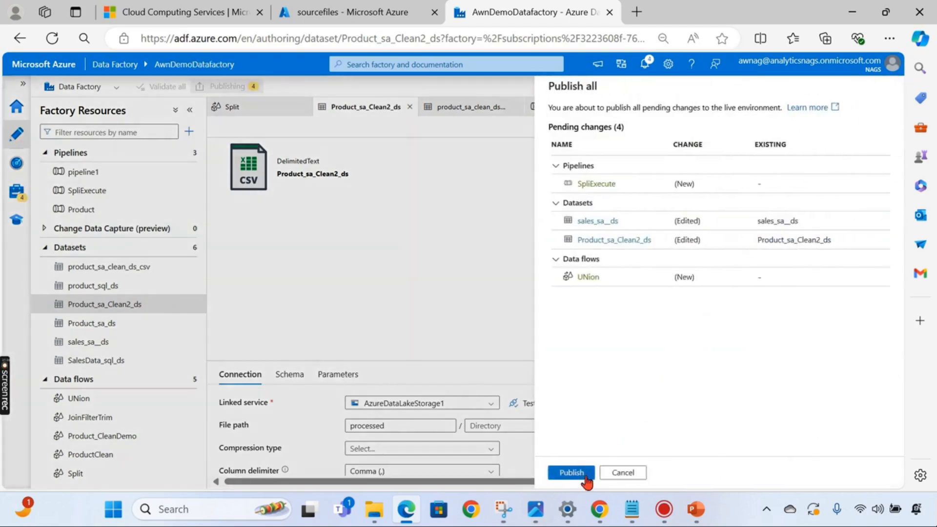
click(571, 473)
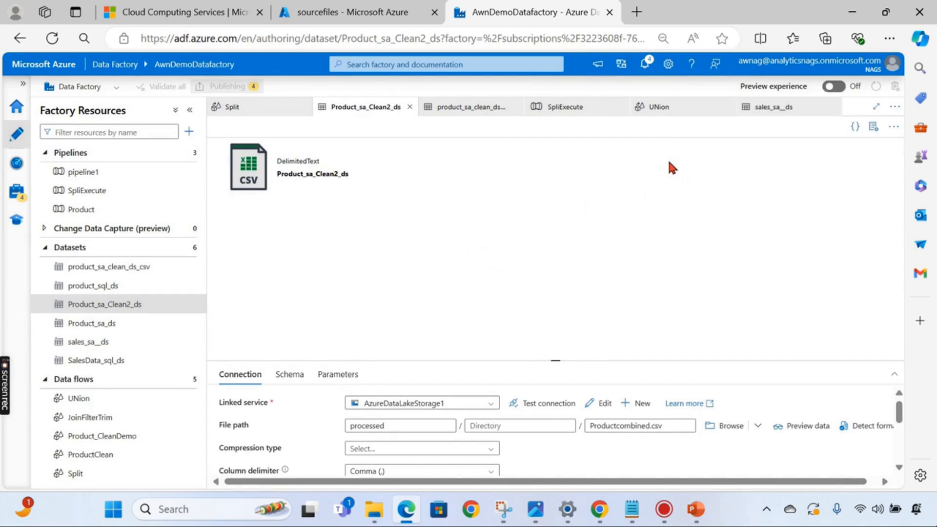
click(880, 105)
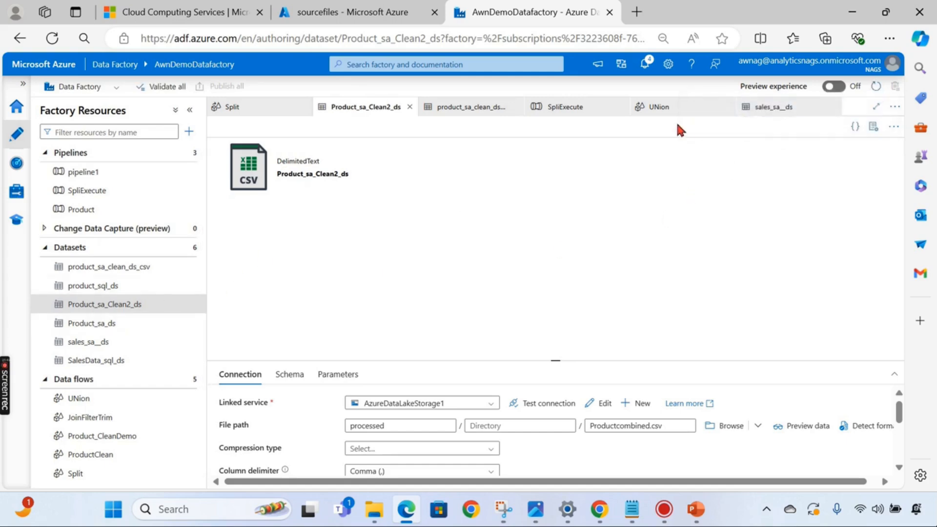
- Review the UNion data flow, then open pipeline1 and the SpliExecute pipeline
click(660, 107)
click(489, 258)
drag(489, 258, 540, 280)
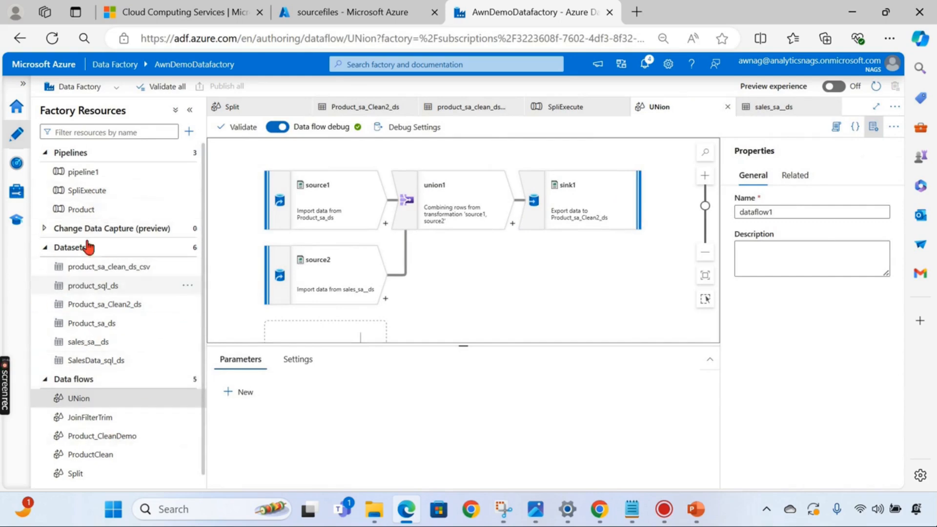
click(101, 176)
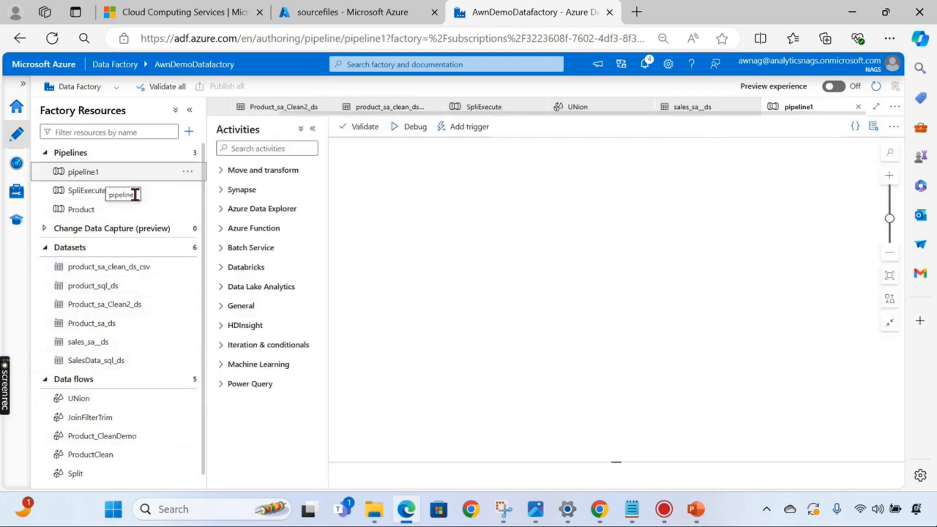
click(104, 192)
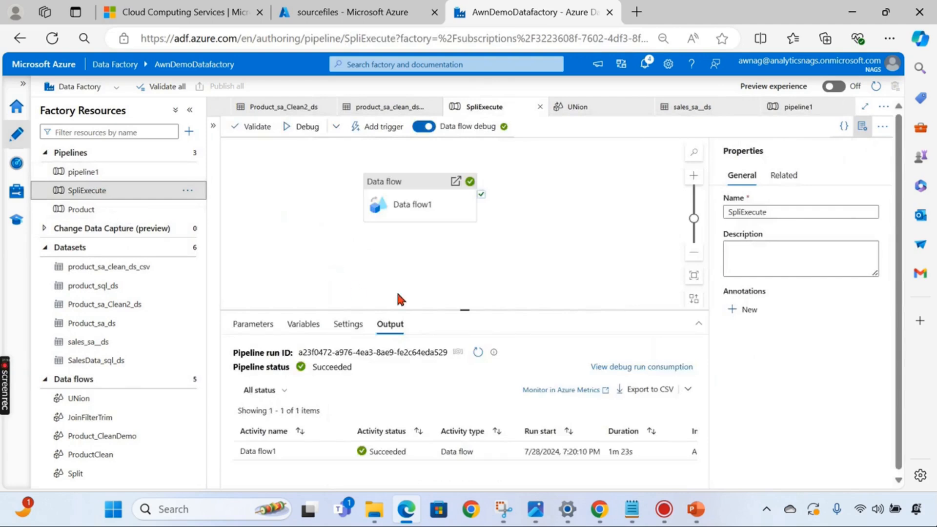
- Search the activities for 'data' and drop a second Data flow activity beside Data flow1
drag(457, 310, 454, 348)
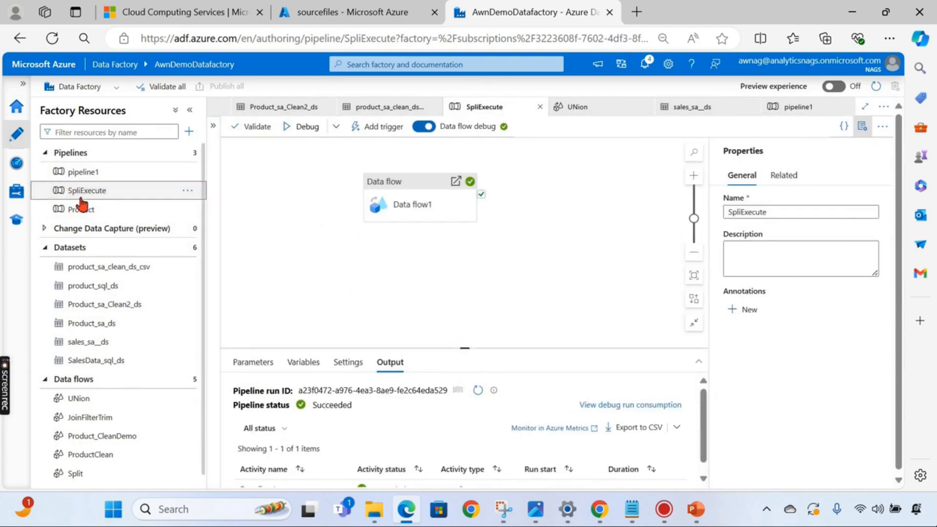
click(353, 279)
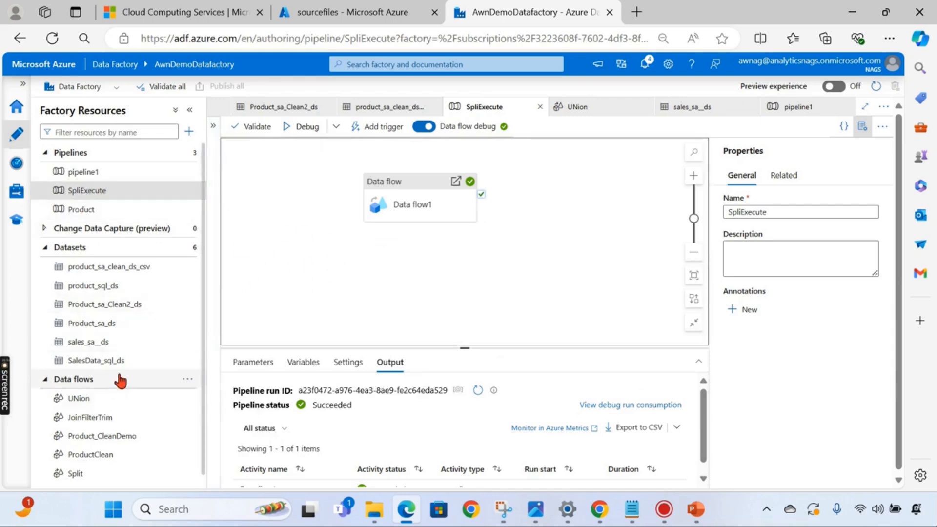
click(213, 126)
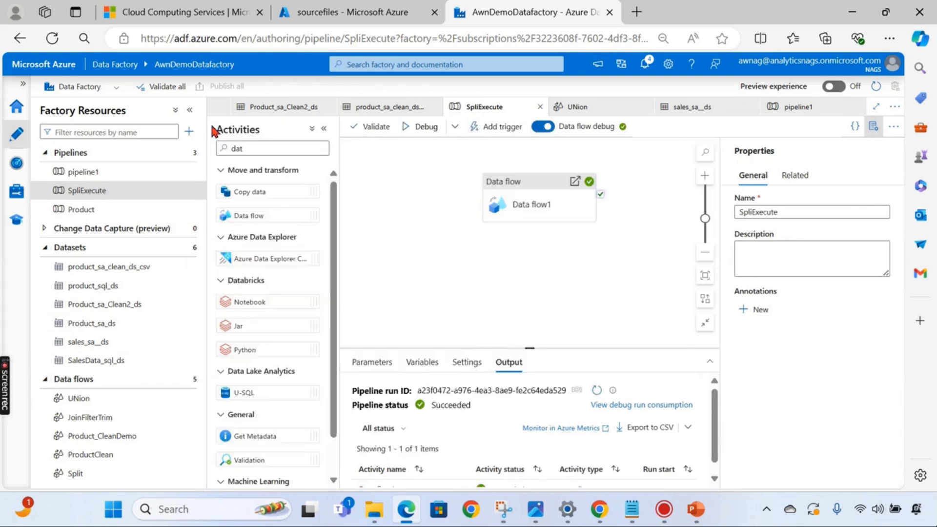
click(323, 129)
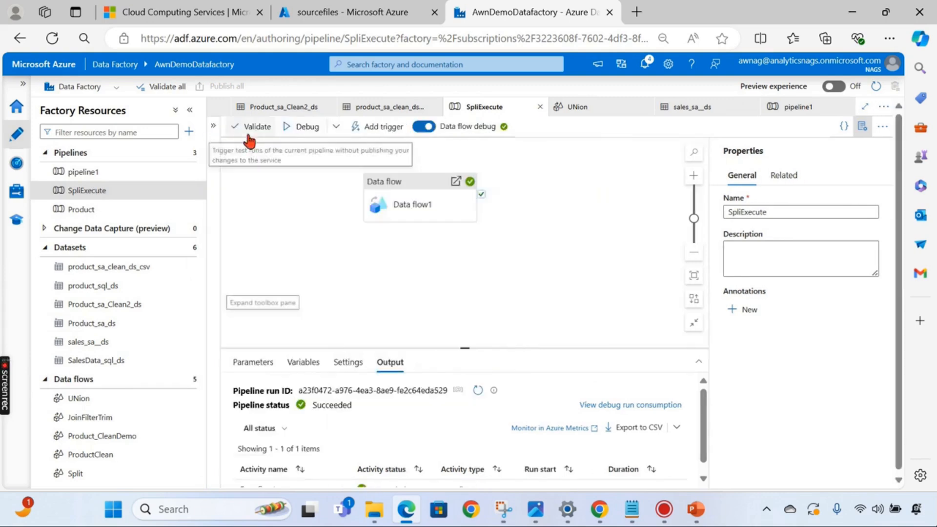
click(213, 126)
click(259, 150)
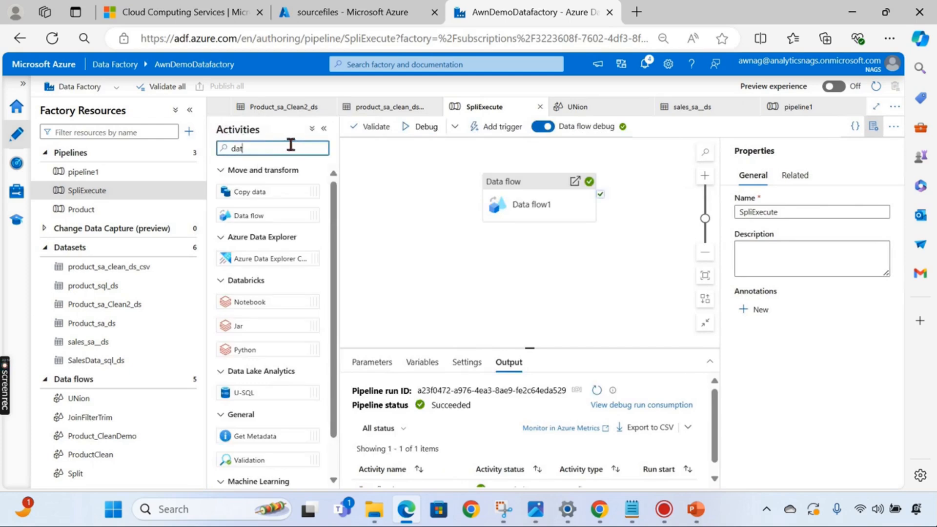
text(a)
drag(247, 213, 526, 245)
click(536, 200)
key(XF86MonBrightnessUp)
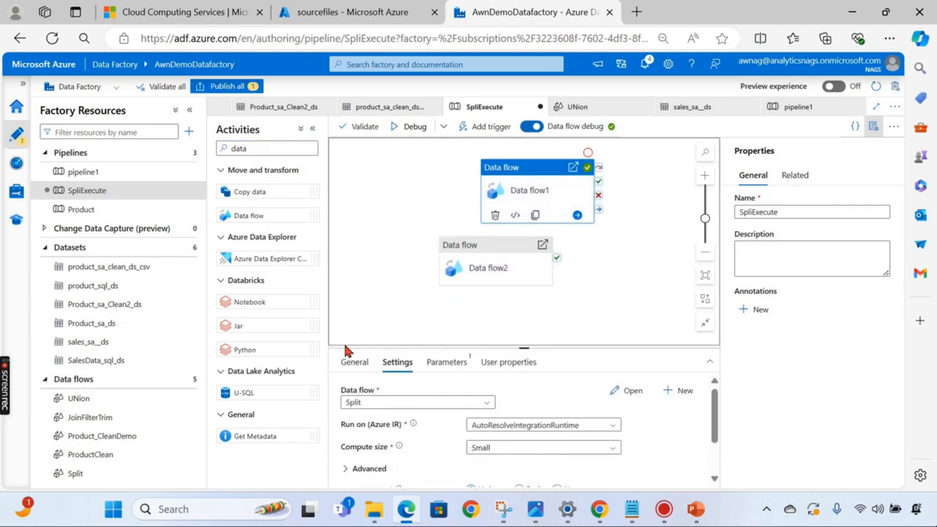
click(354, 361)
- Rename Data flow1 to Split and Data flow2 to union
drag(519, 390, 376, 385)
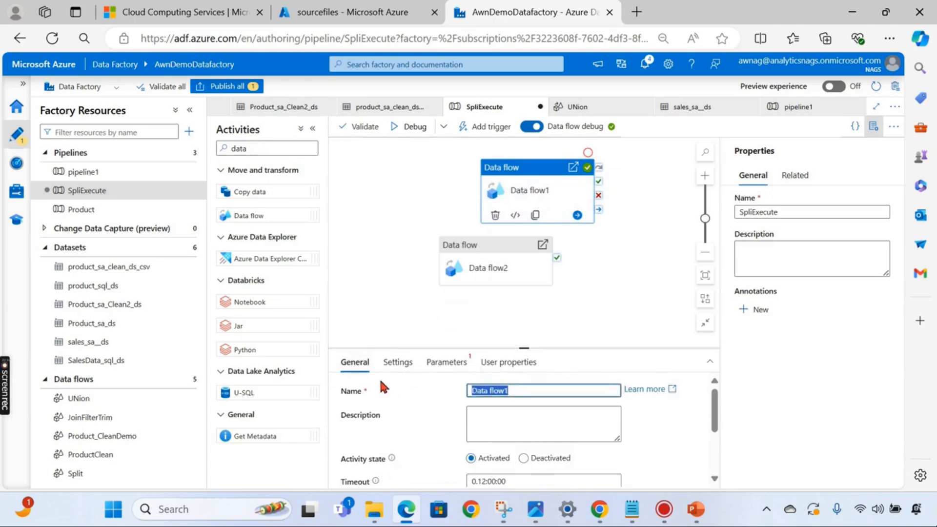
key(XF86MonBrightnessUp)
key(XF86MonBrightnessUp)
key(XF86MonBrightnessUp)
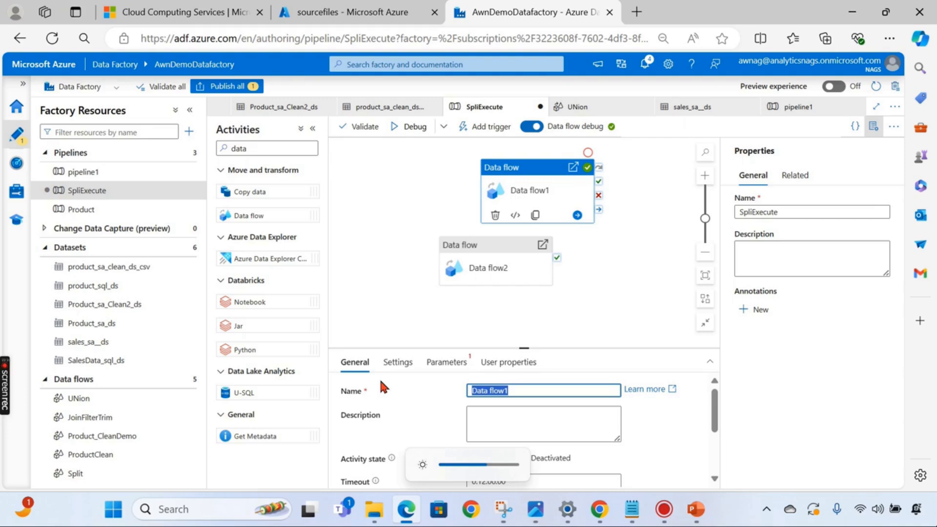
text(Split)
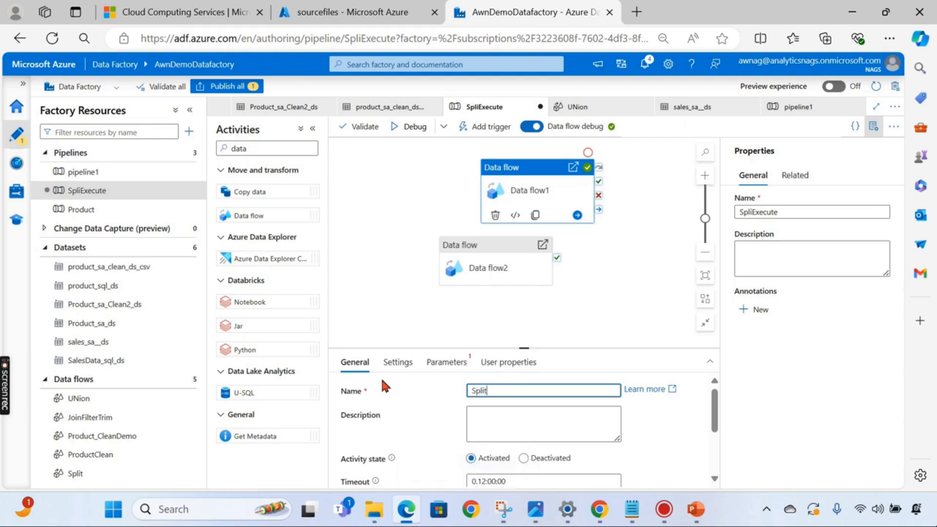
click(489, 283)
drag(517, 390, 348, 387)
text(union)
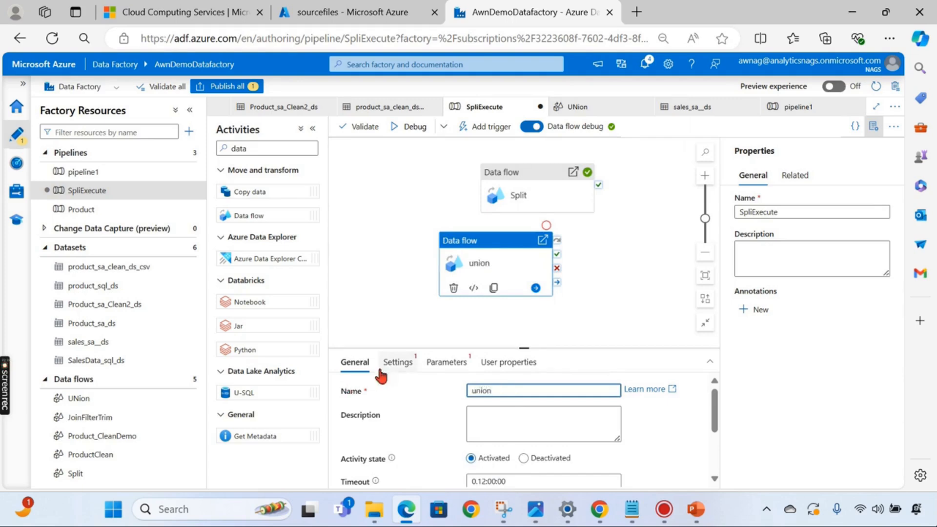
click(388, 281)
- Set the union activity to run the UNion data flow
click(470, 261)
click(396, 361)
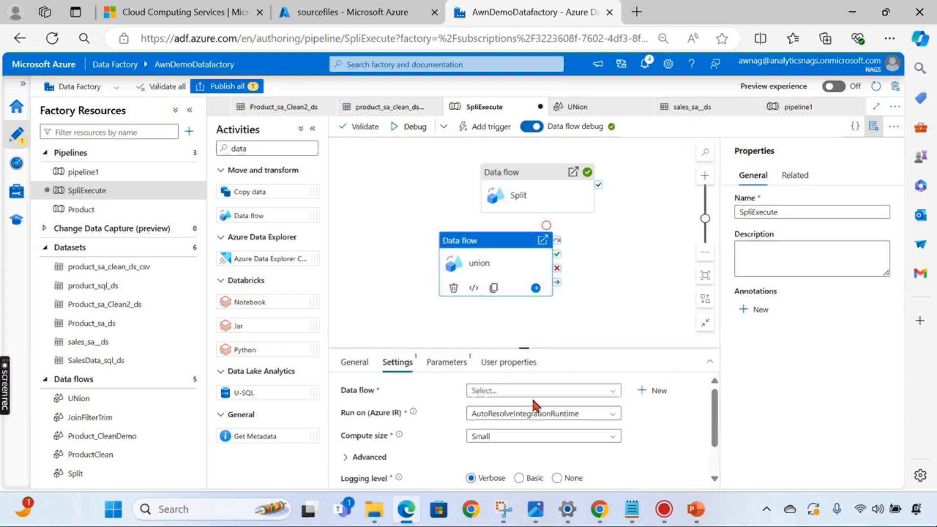
click(517, 392)
scroll(507, 466, down, 3)
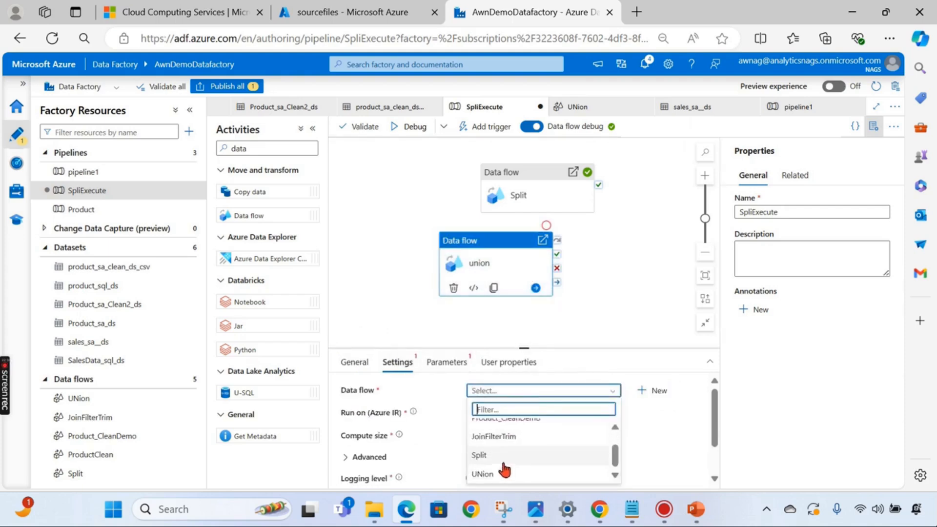
click(504, 474)
- Place Split above union, deactivate Split, and check the run output
drag(529, 349, 477, 390)
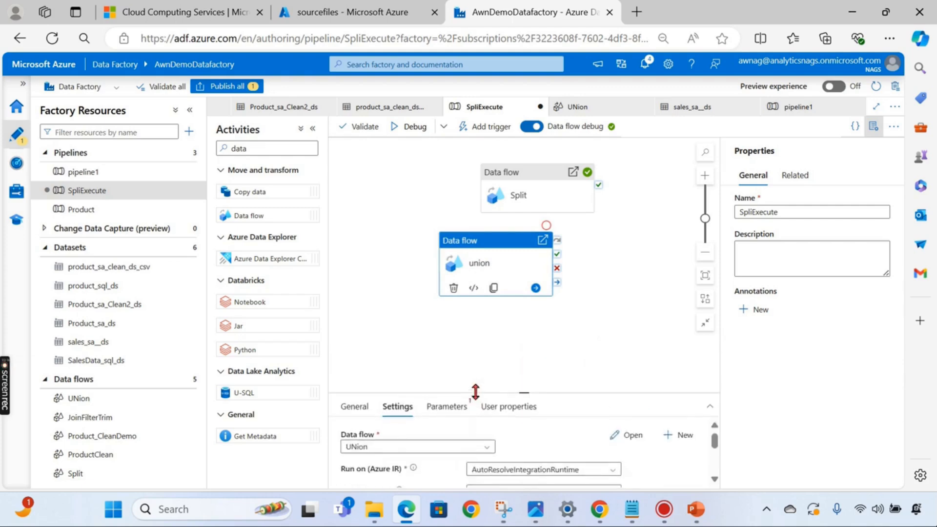
drag(571, 363, 586, 367)
drag(472, 195, 427, 191)
drag(498, 186, 449, 174)
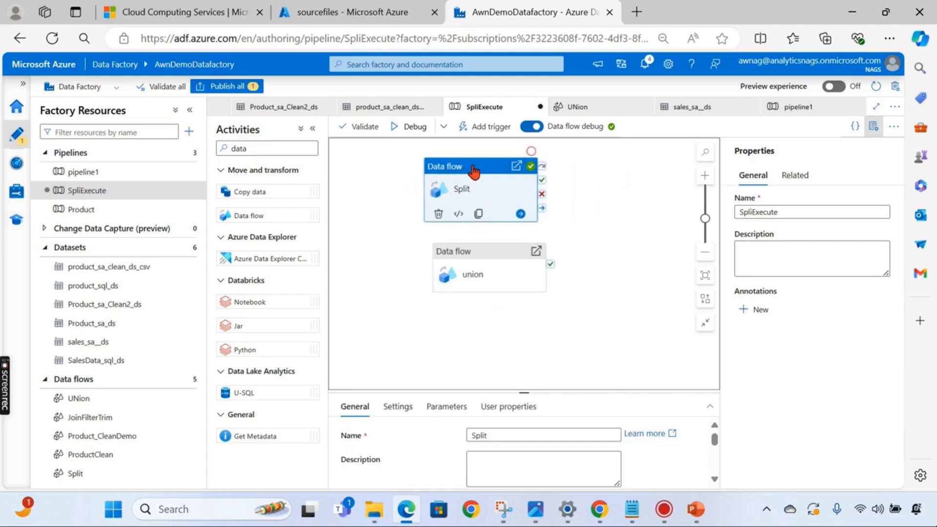
right_click(473, 171)
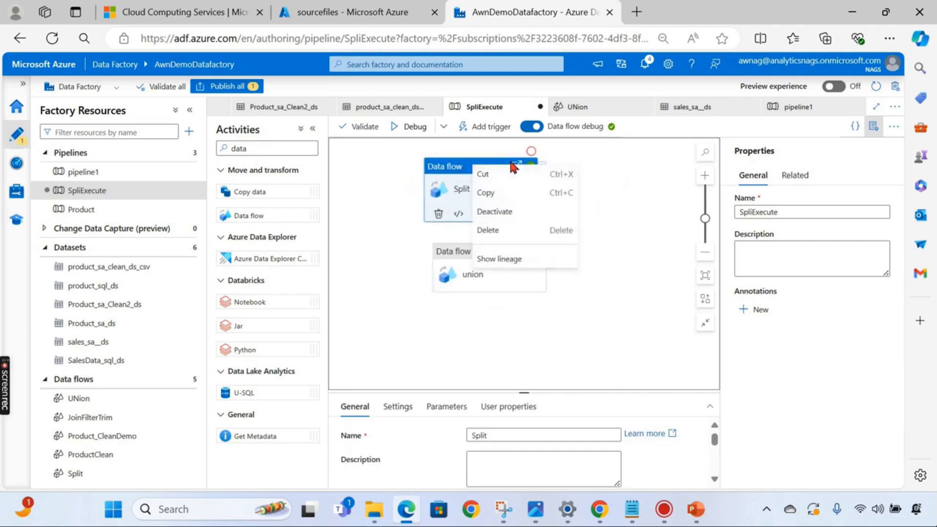
click(513, 218)
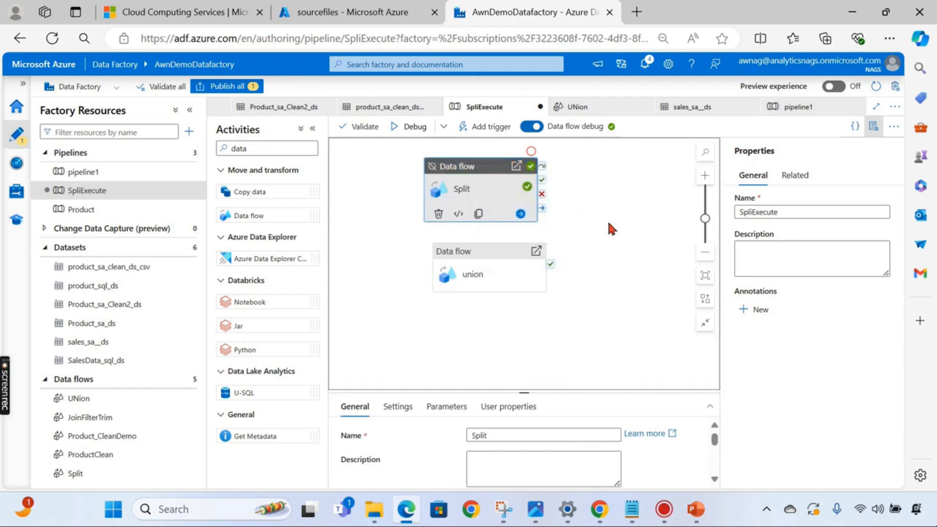
click(607, 219)
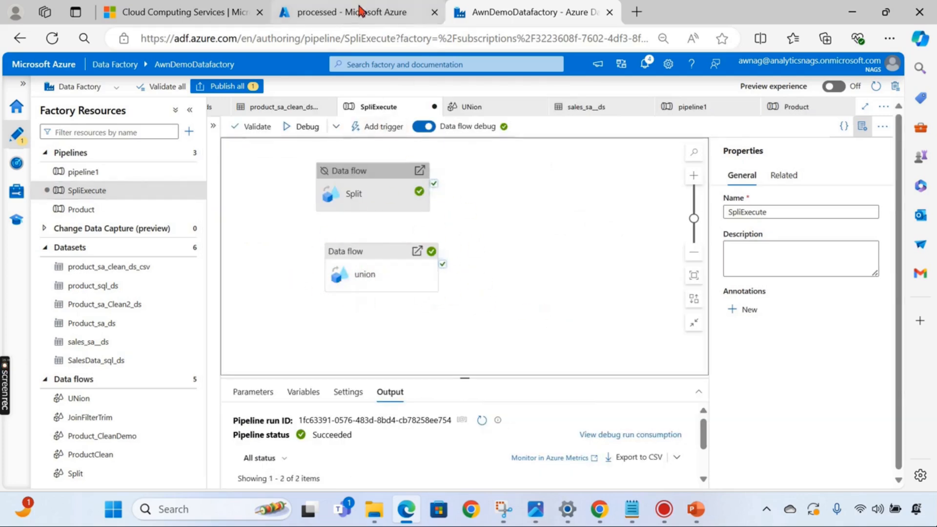
click(360, 11)
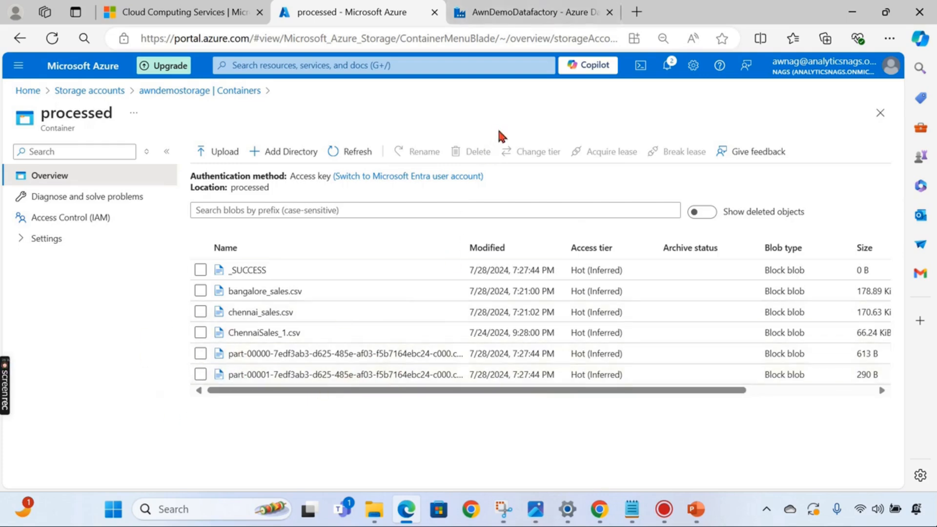
- View the CSV contents of part-00000 and part-00001 in processed, then return to Data Factory
click(396, 359)
scroll(617, 313, down, 5)
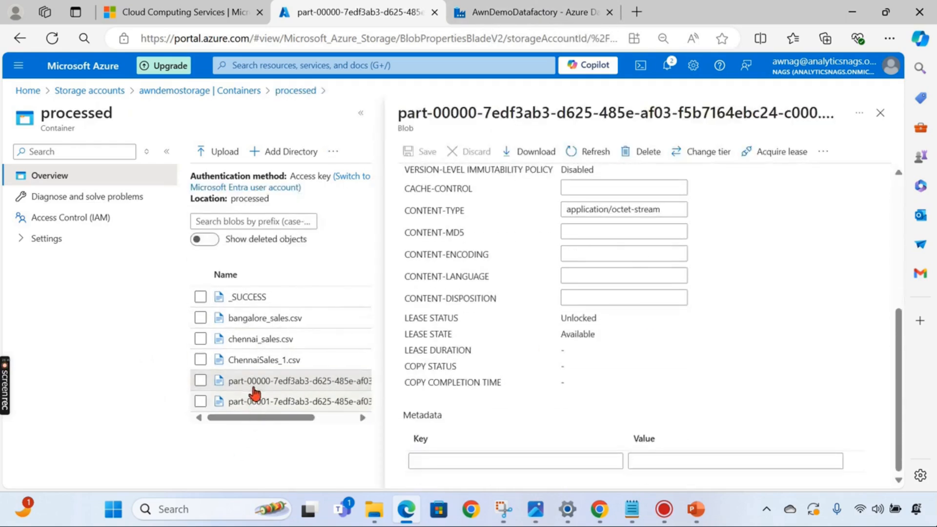
scroll(766, 380, up, 5)
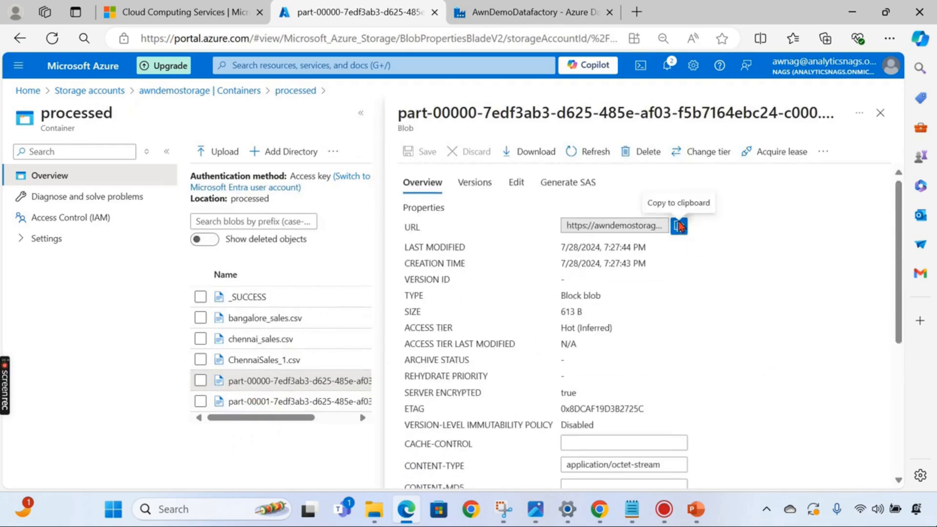
click(880, 113)
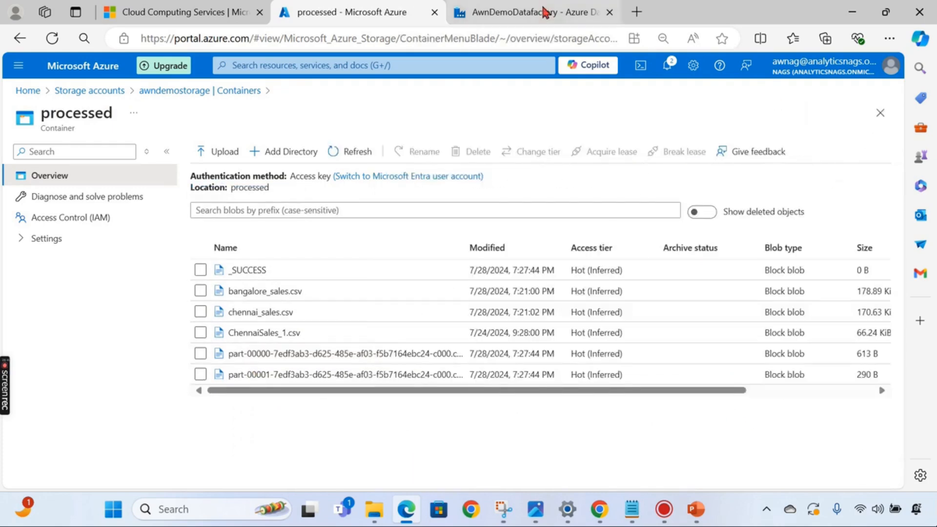
click(366, 354)
click(516, 182)
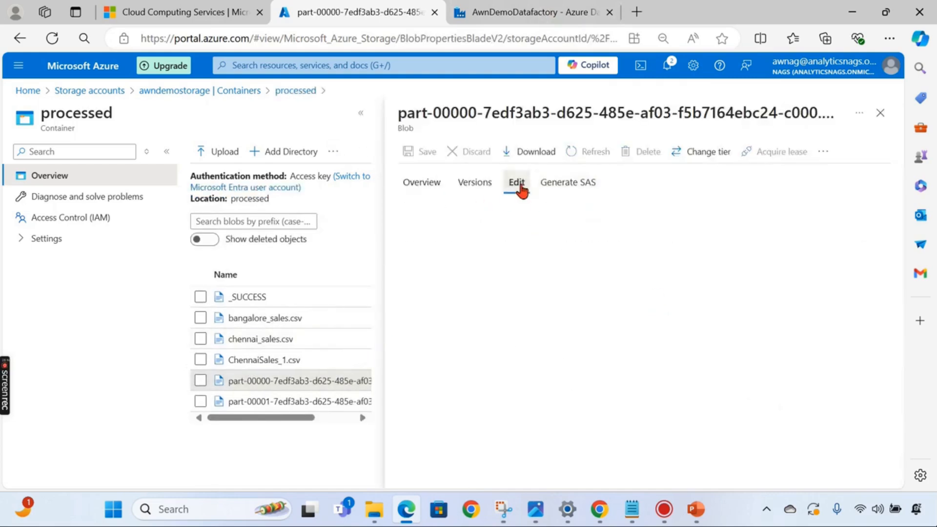
click(880, 113)
click(294, 380)
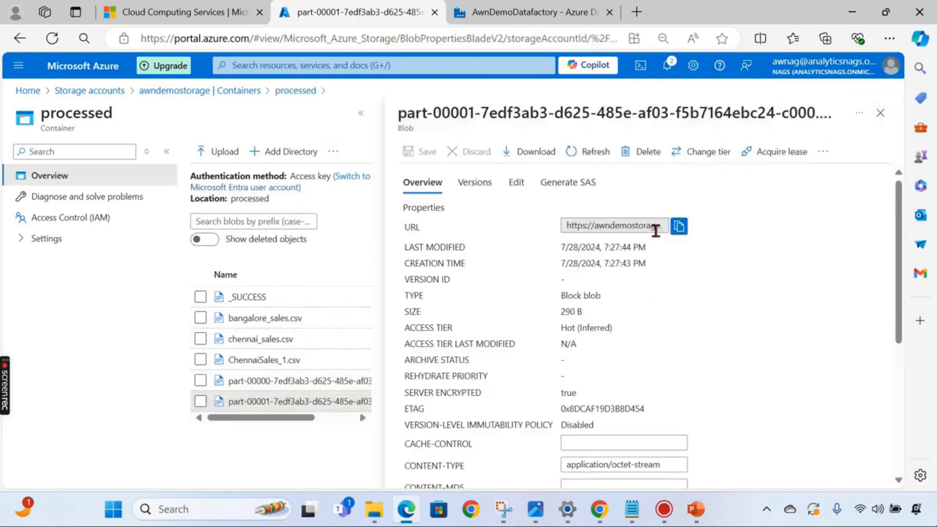
click(517, 184)
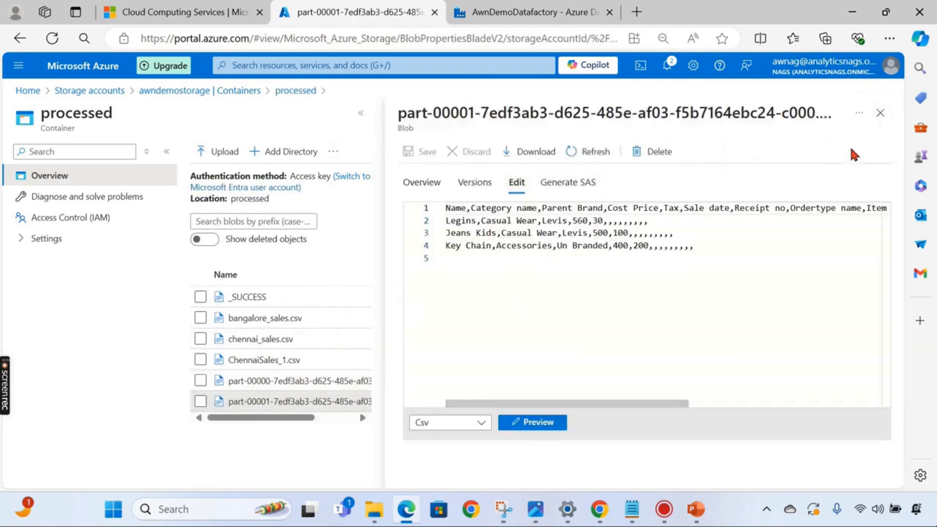
click(880, 112)
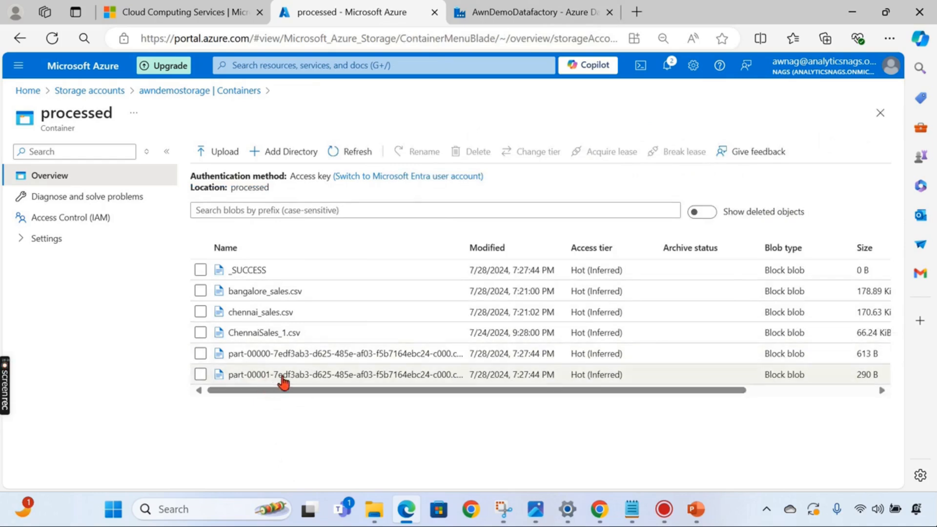
click(529, 12)
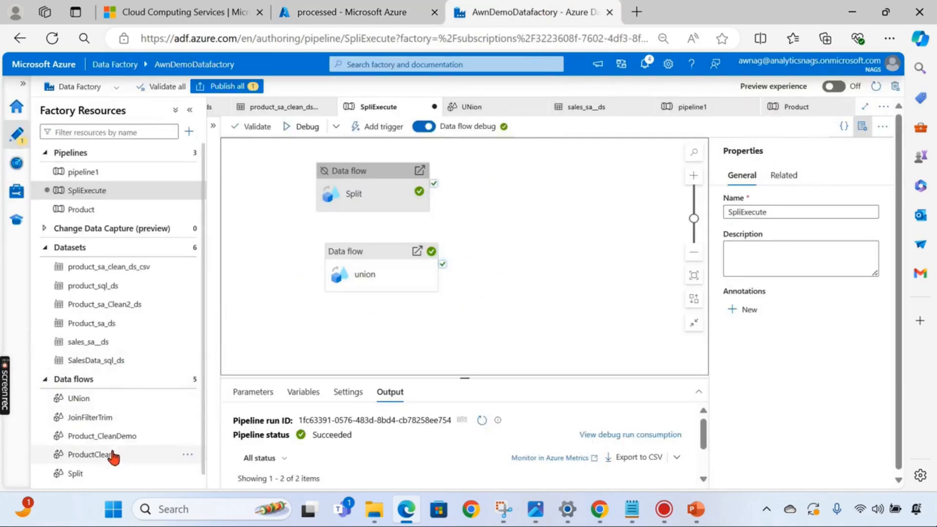
- Set UNion's sink1 to Output to single file with Single partition
click(110, 399)
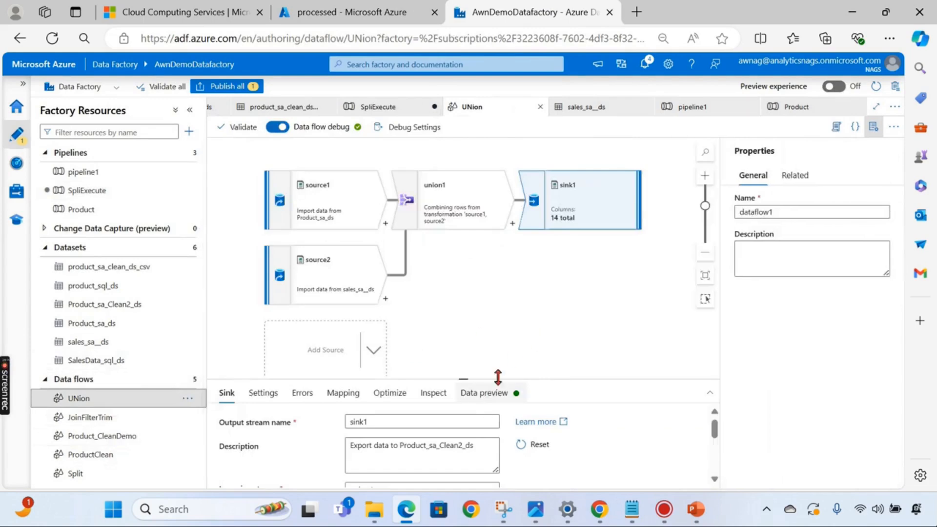
drag(462, 379, 455, 263)
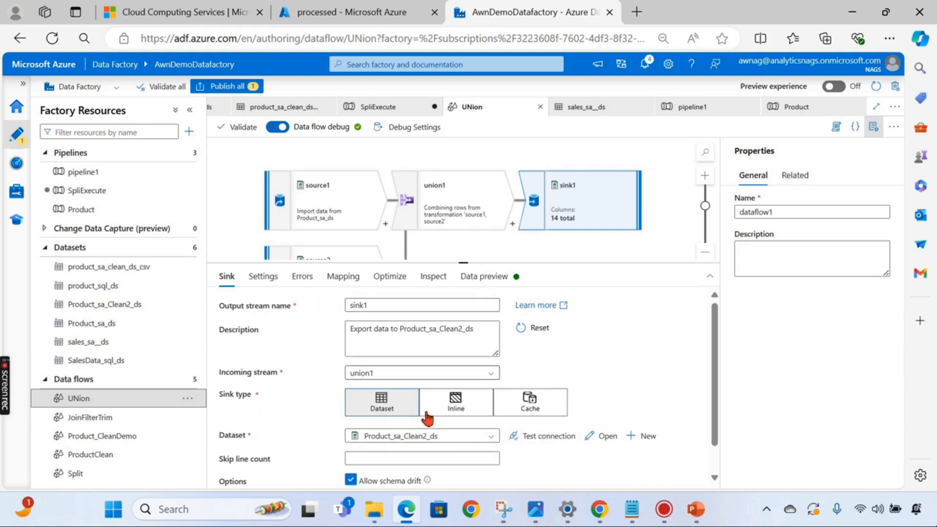
click(264, 277)
click(379, 326)
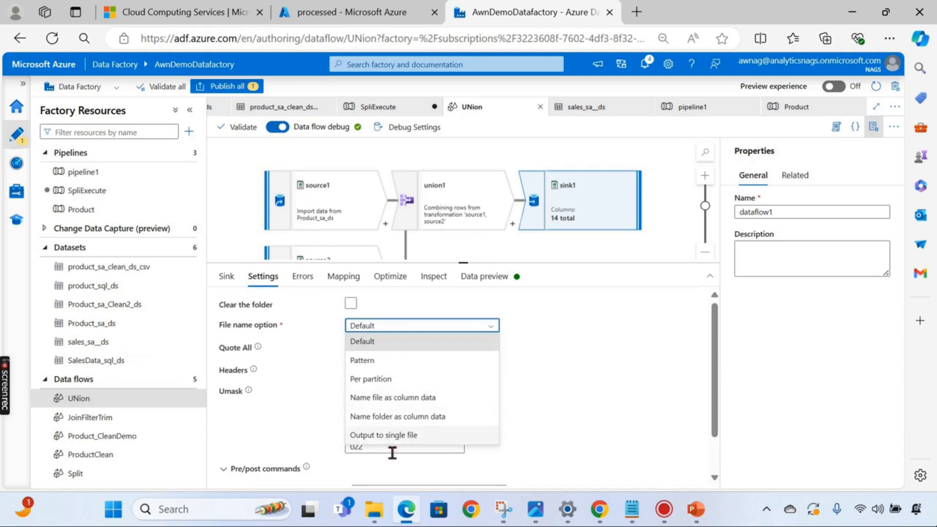
click(388, 435)
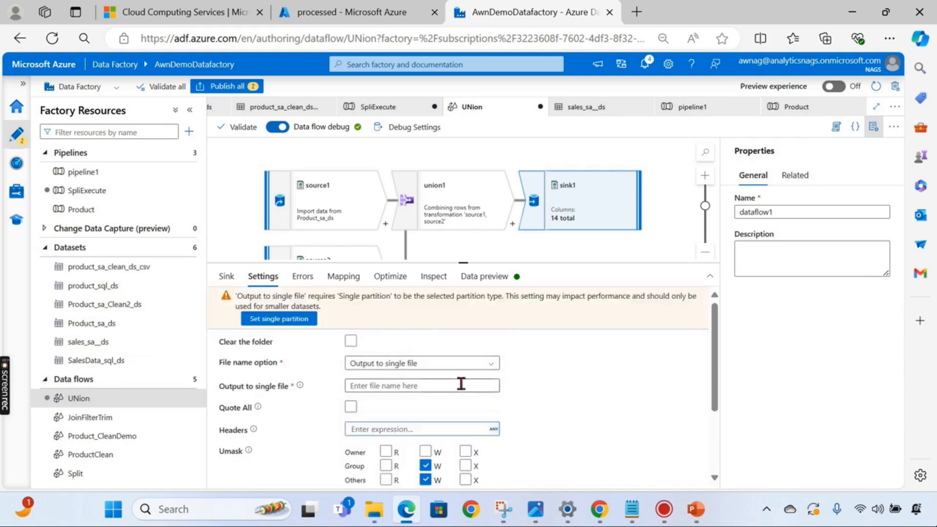
click(394, 277)
click(458, 306)
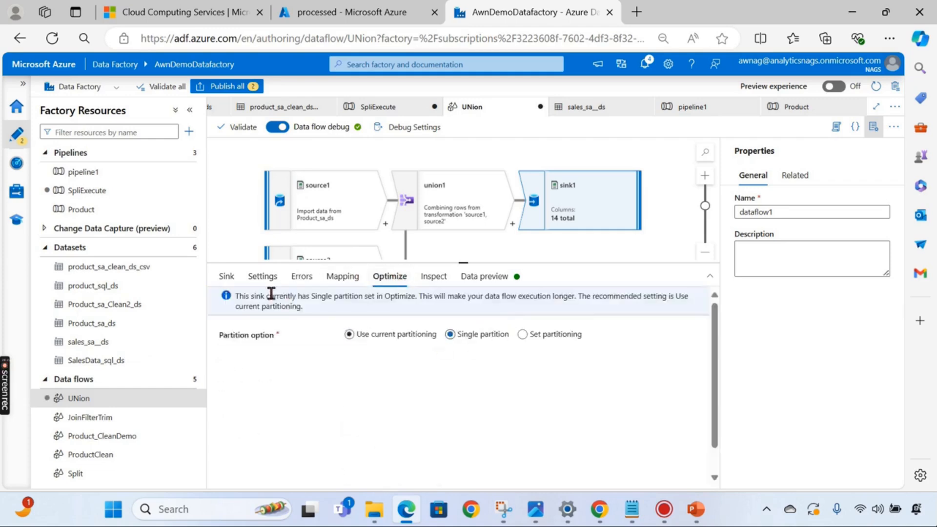
click(226, 277)
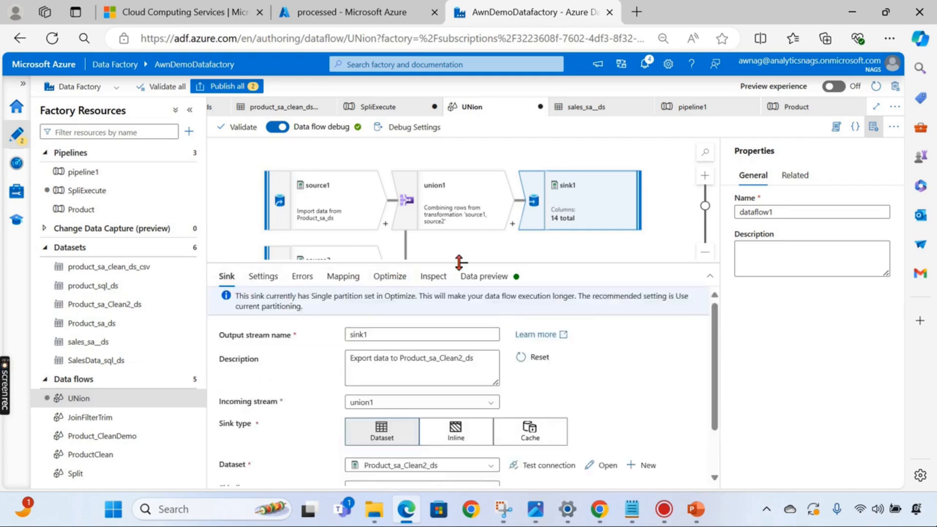
drag(459, 262, 463, 345)
- Try publishing, dismiss the failed validation, and start typing the output file name 'pro'
click(227, 86)
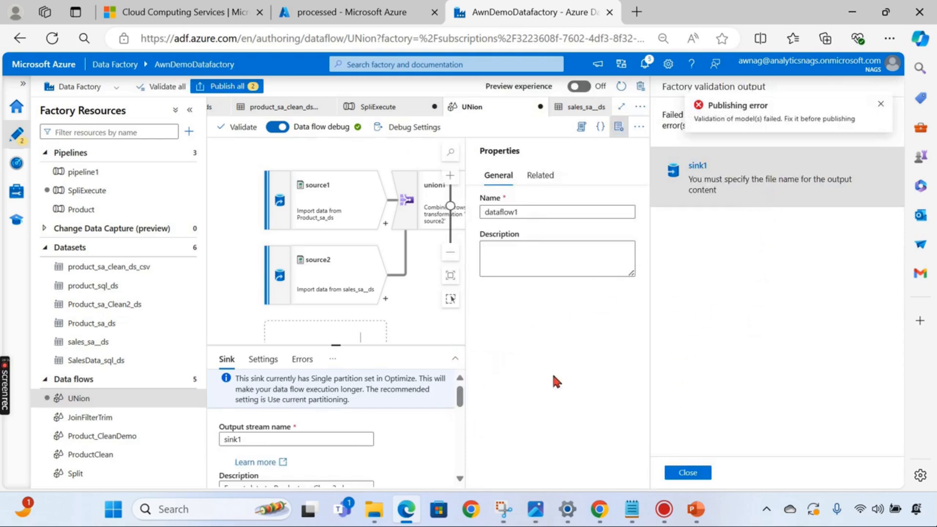
click(687, 472)
click(262, 359)
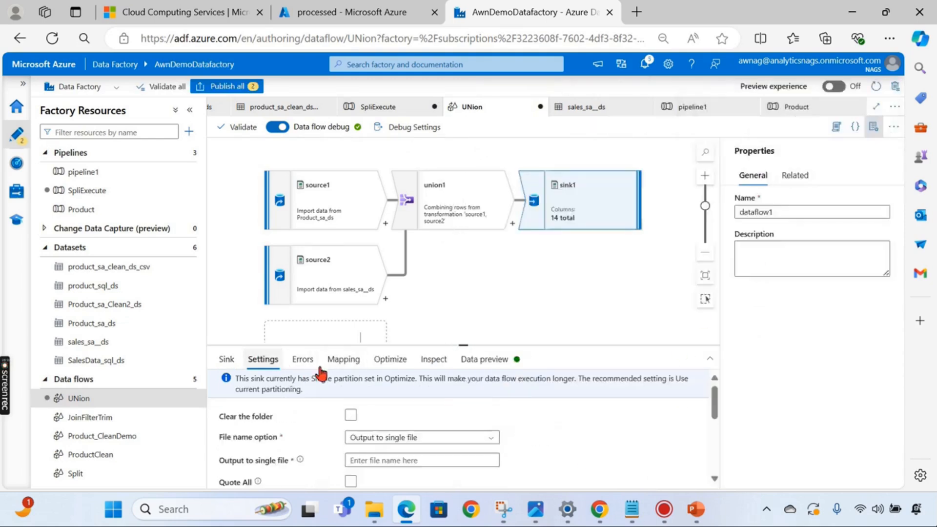
scroll(439, 420, down, 3)
scroll(414, 405, up, 2)
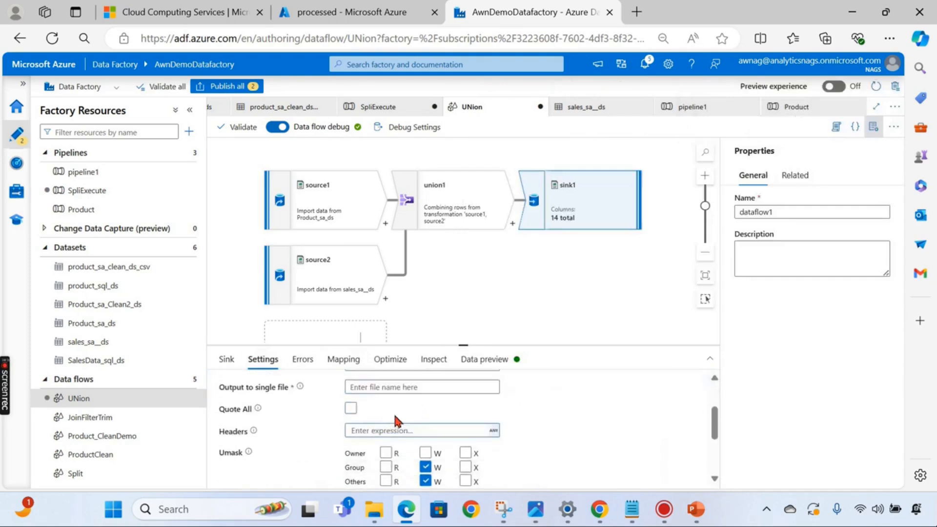
scroll(398, 420, up, 2)
click(386, 460)
text(productCombines.csv)
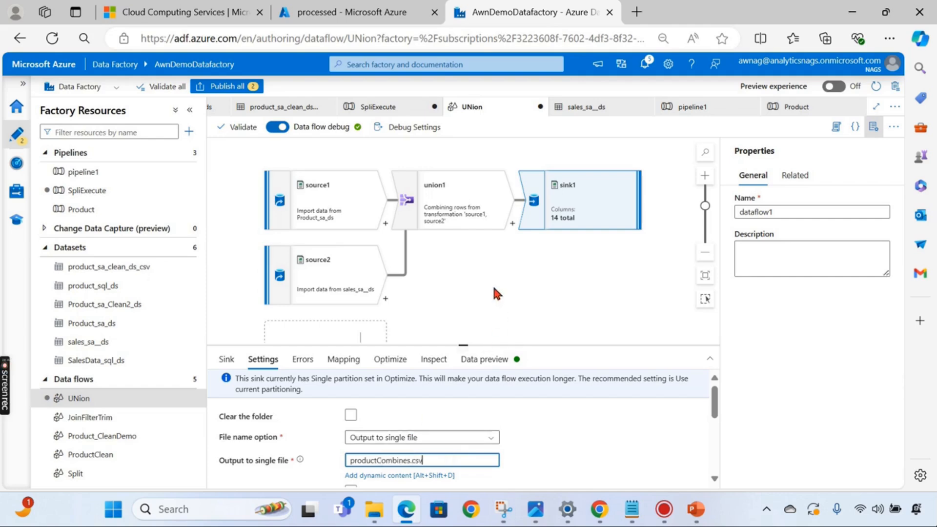
- Publish the two pending data flow changes
click(492, 292)
click(227, 86)
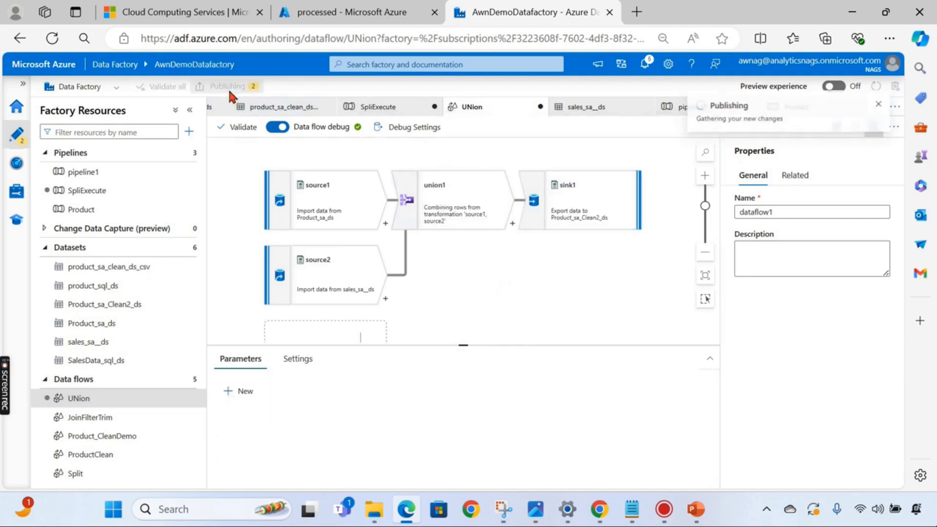
click(583, 474)
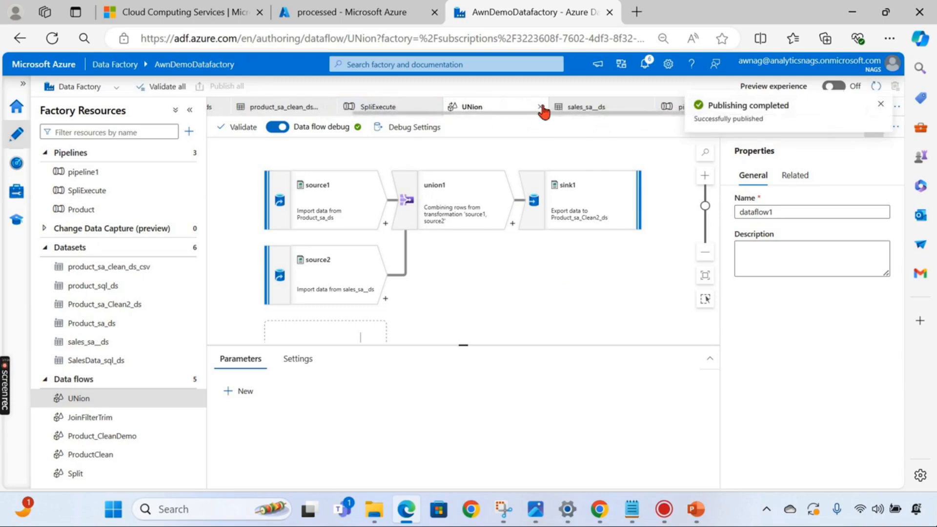
- Open SpliExecute and refresh the new run's activity status in the output pane
click(112, 195)
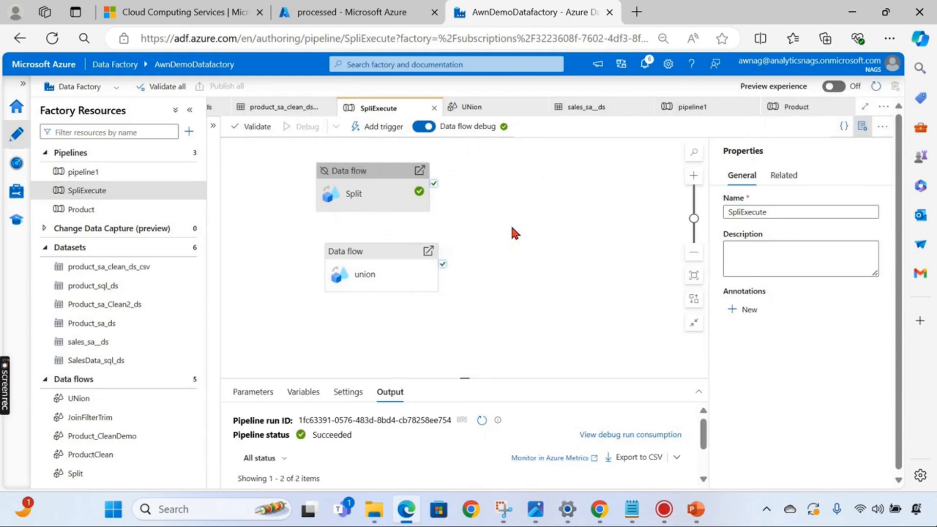
drag(467, 379, 483, 274)
click(478, 316)
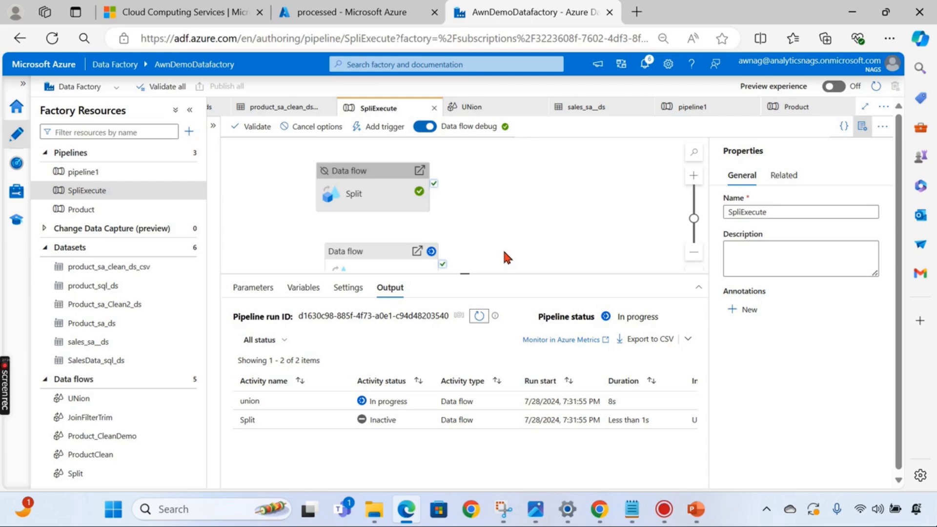
- Refresh the processed container, check productCombines.csv holds the 14 combined rows, then return to SpliExecute
click(381, 11)
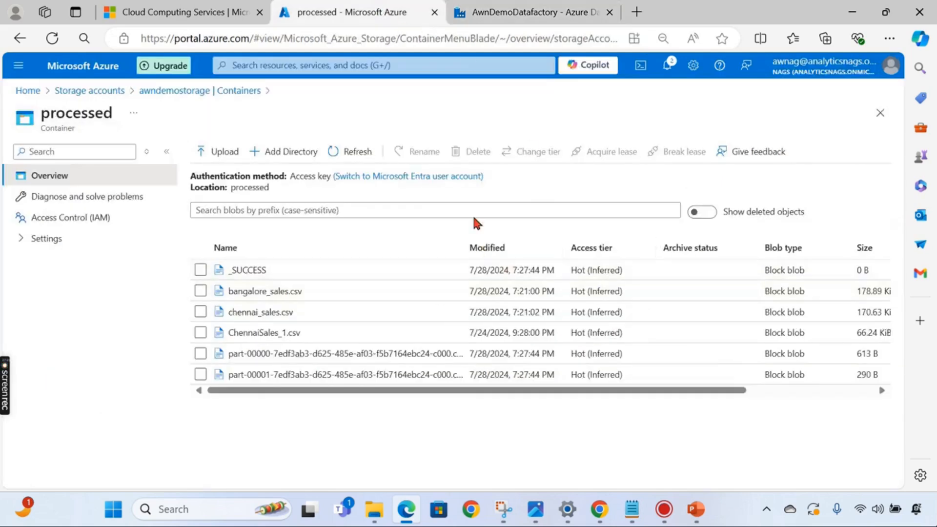
click(361, 155)
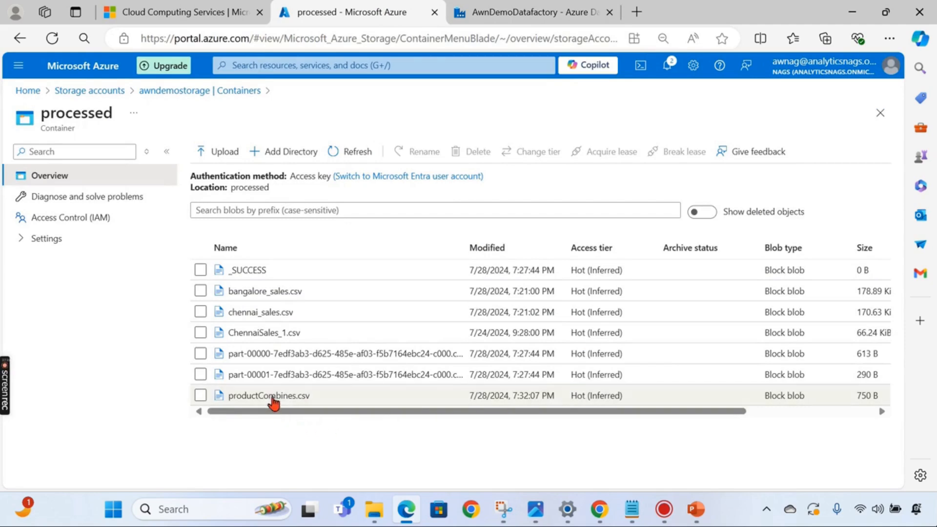
click(269, 396)
click(516, 182)
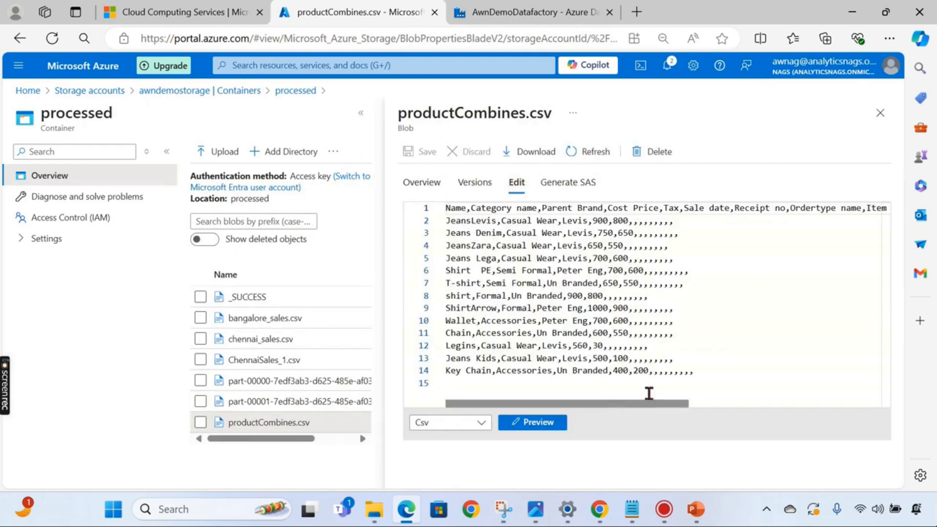
click(880, 113)
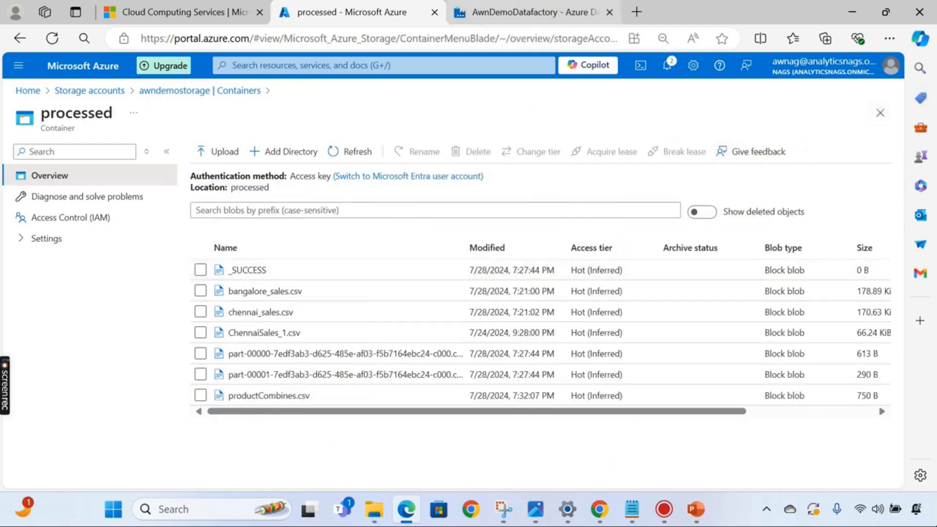
click(551, 11)
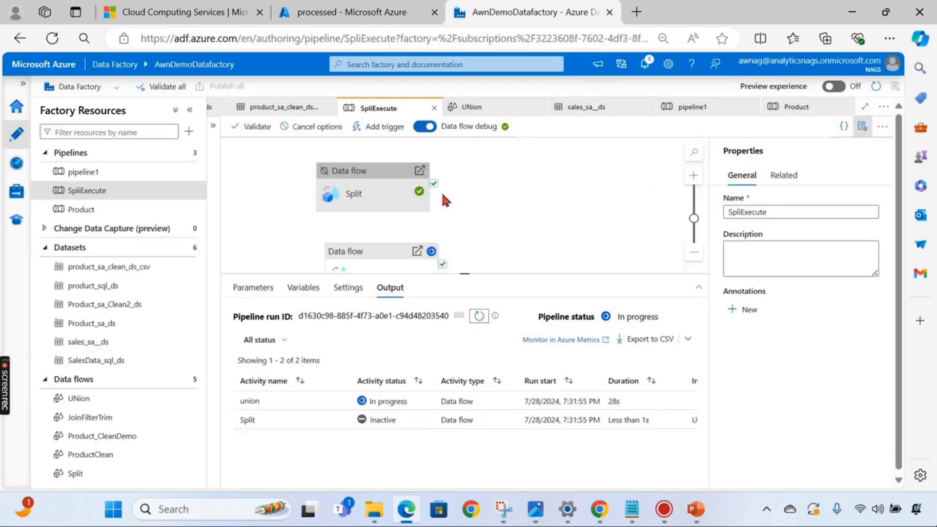
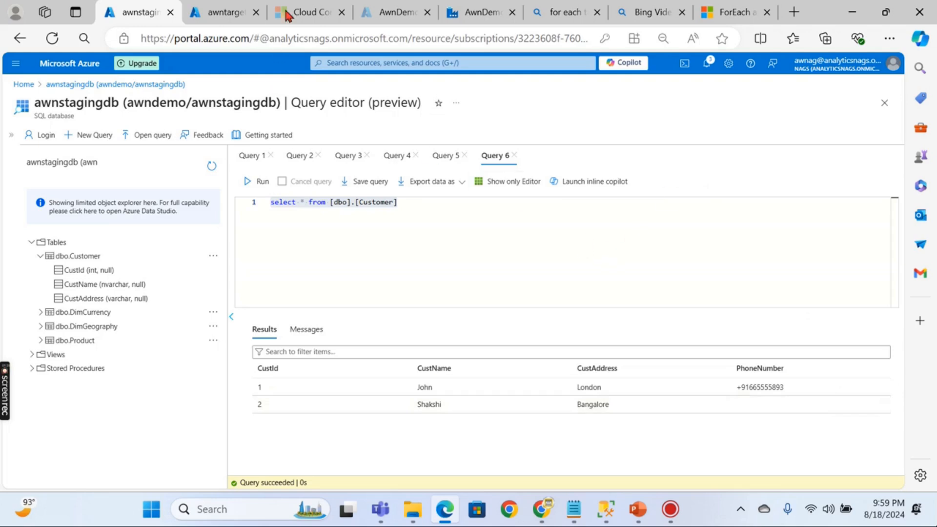
- Close the Execute Procedure, pipeline1, targetdb, product_sql_ds and CopyManyTables editors, leaving only the pipelines list
click(462, 14)
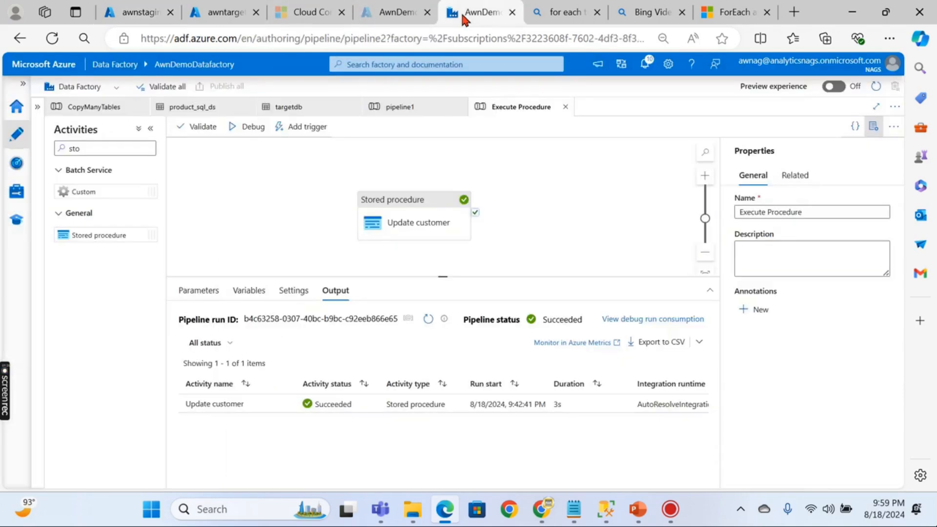
click(228, 178)
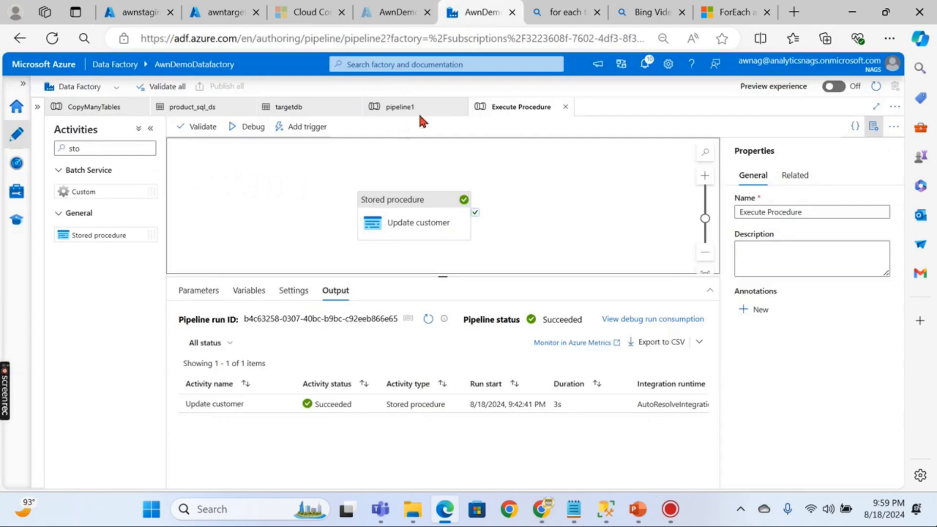
click(565, 107)
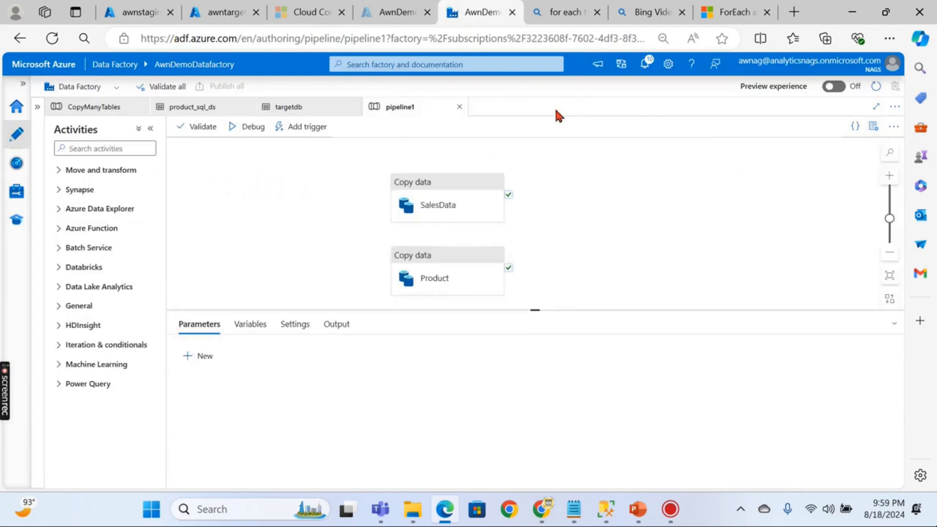
click(459, 107)
click(354, 107)
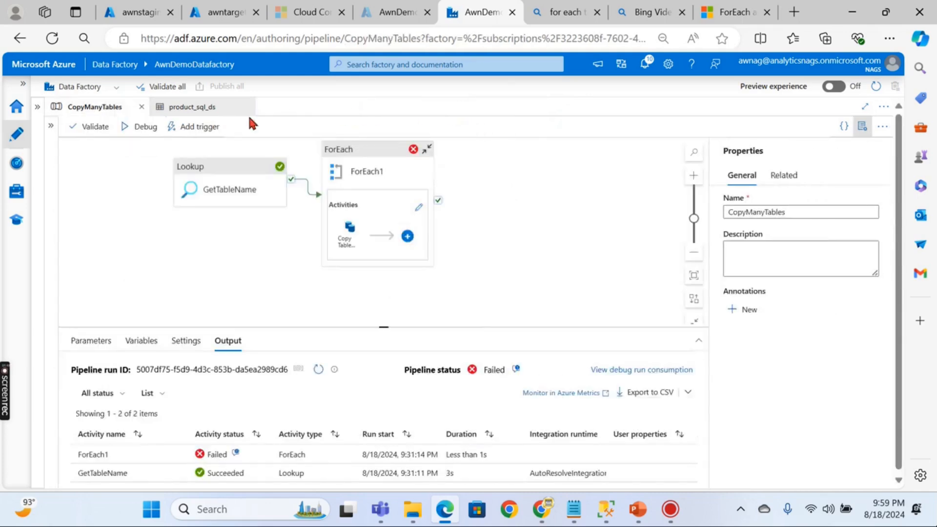
click(247, 106)
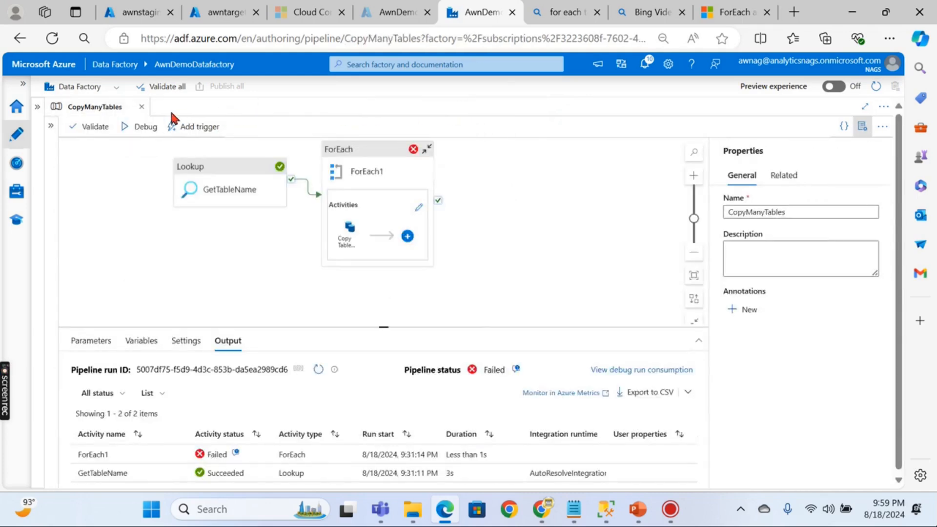
click(141, 107)
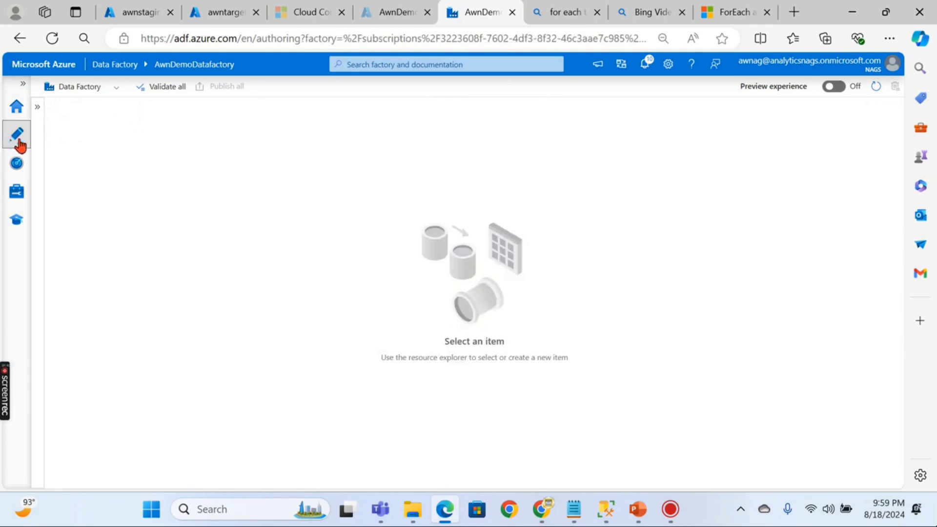
click(37, 108)
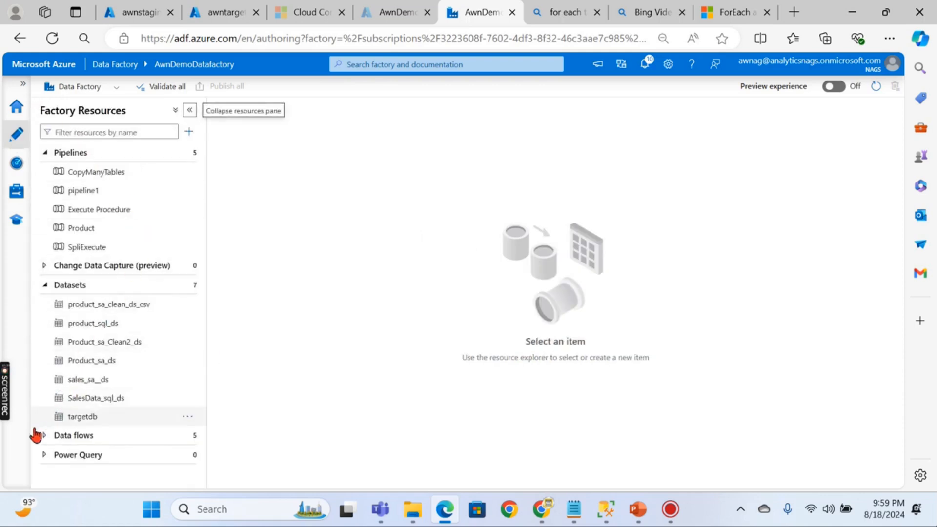
click(45, 290)
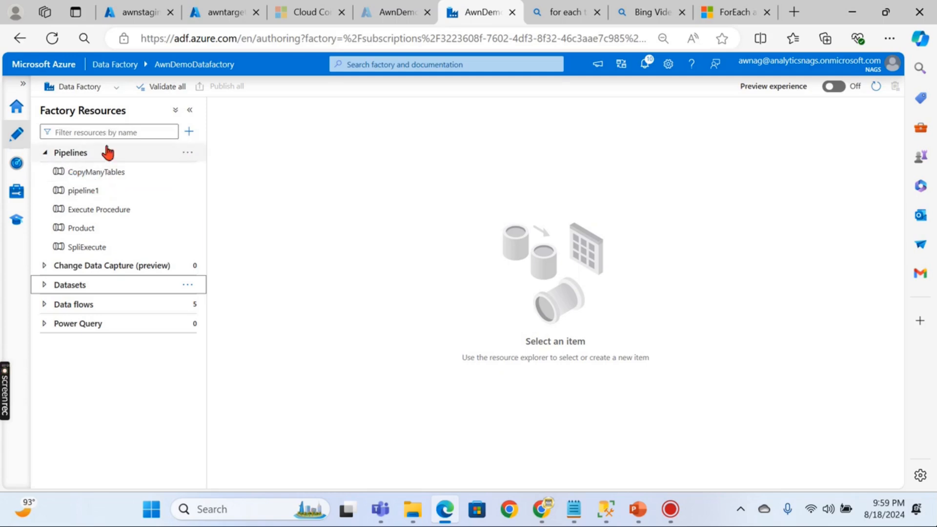
- Create a new pipeline and name it Updatecustomer
click(189, 132)
mouse_move(211, 150)
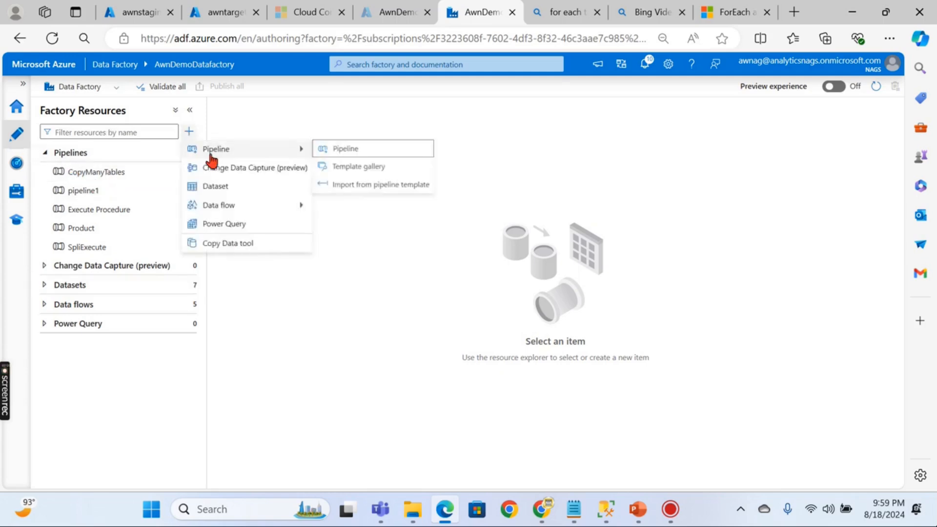
click(342, 149)
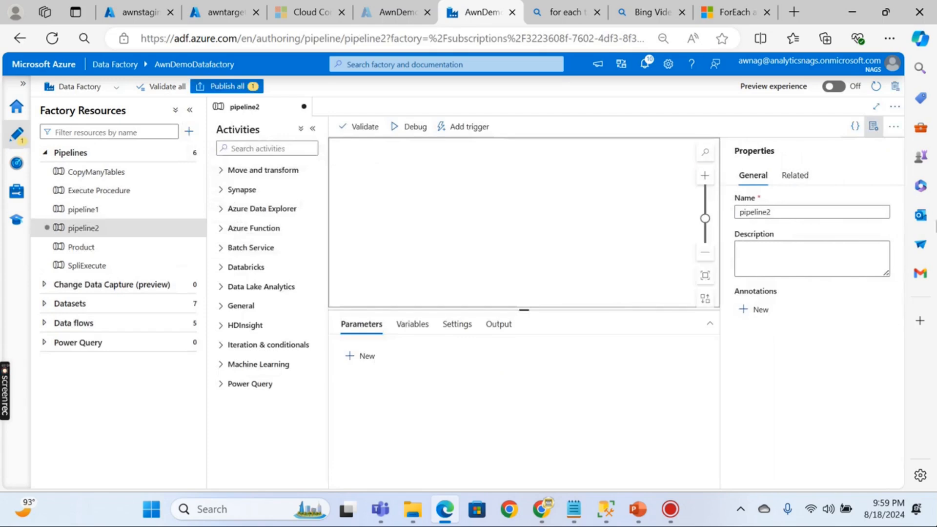
drag(814, 213, 572, 185)
click(580, 188)
double_click(769, 213)
text(u)
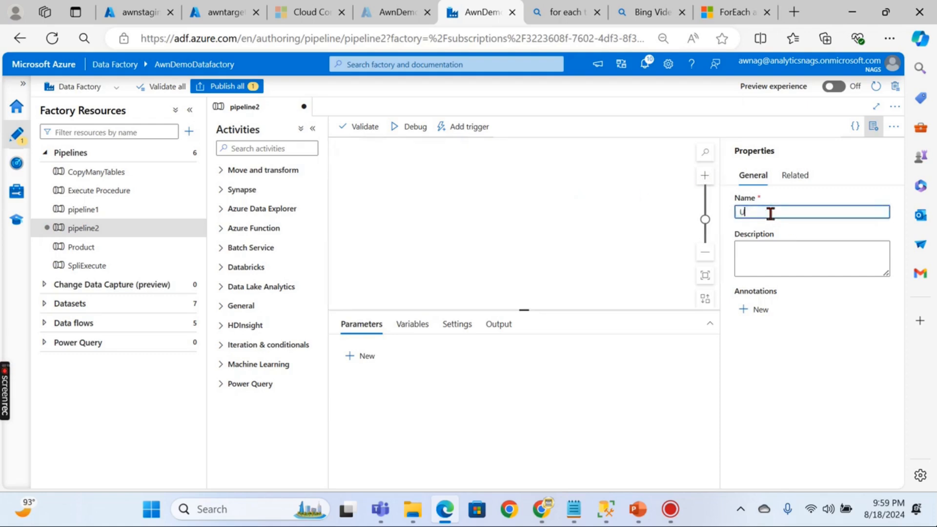
text(pdatecustomer)
click(546, 203)
- Add a Stored procedure activity to the canvas and open its settings
click(249, 149)
text(Stored)
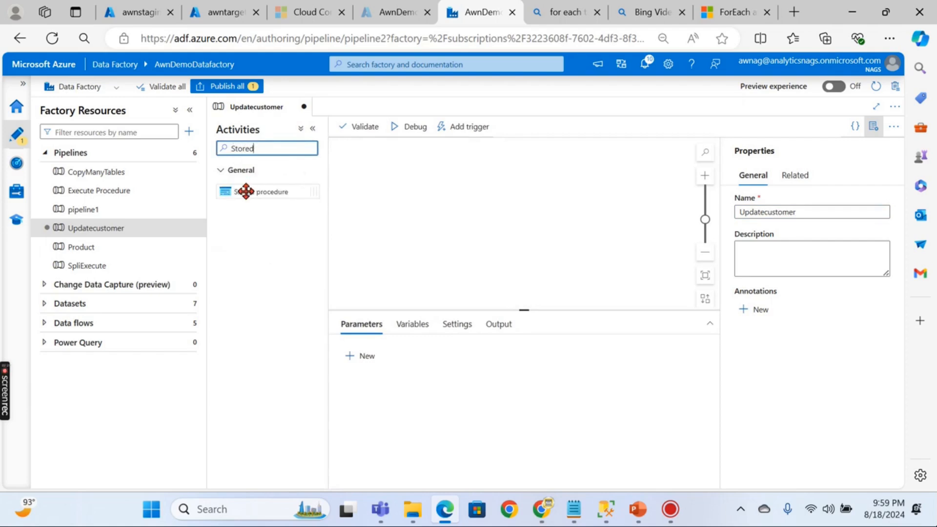
drag(245, 190, 483, 198)
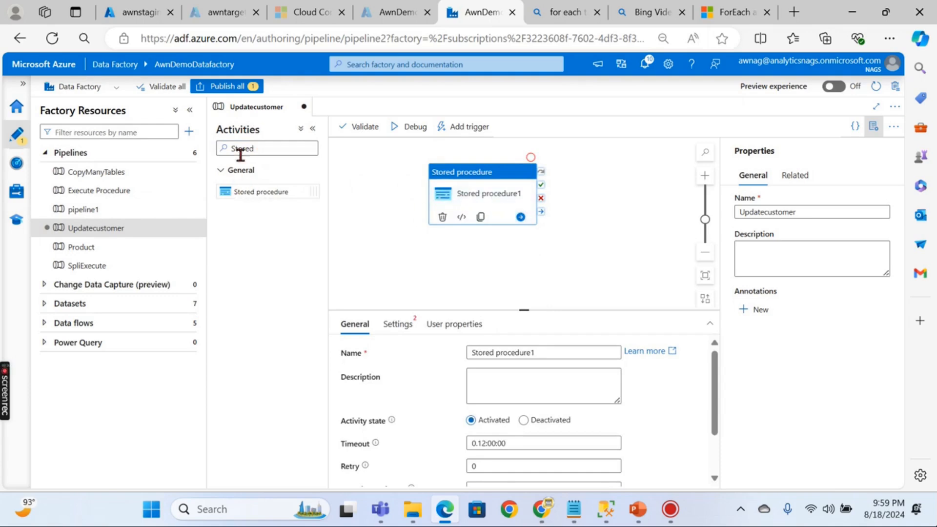
drag(474, 177, 510, 171)
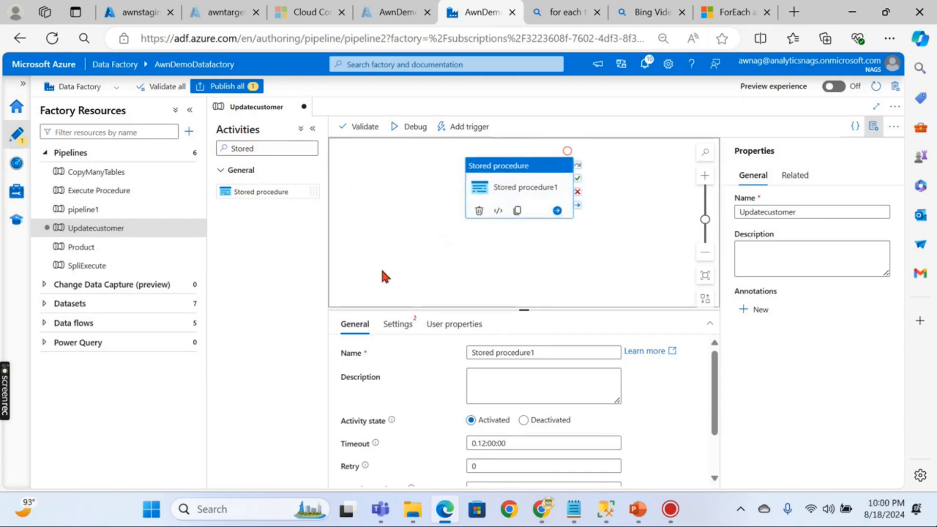
scroll(507, 303, down, 1)
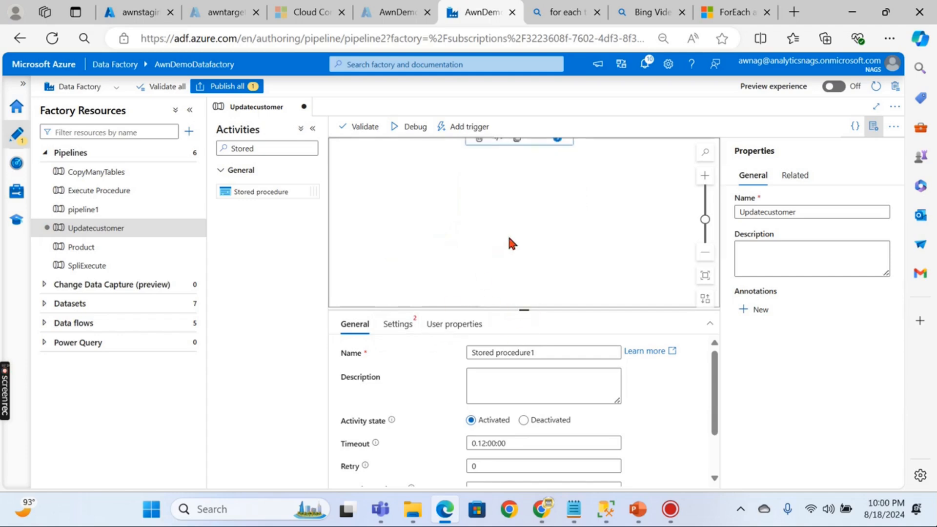
scroll(507, 233, up, 1)
click(410, 324)
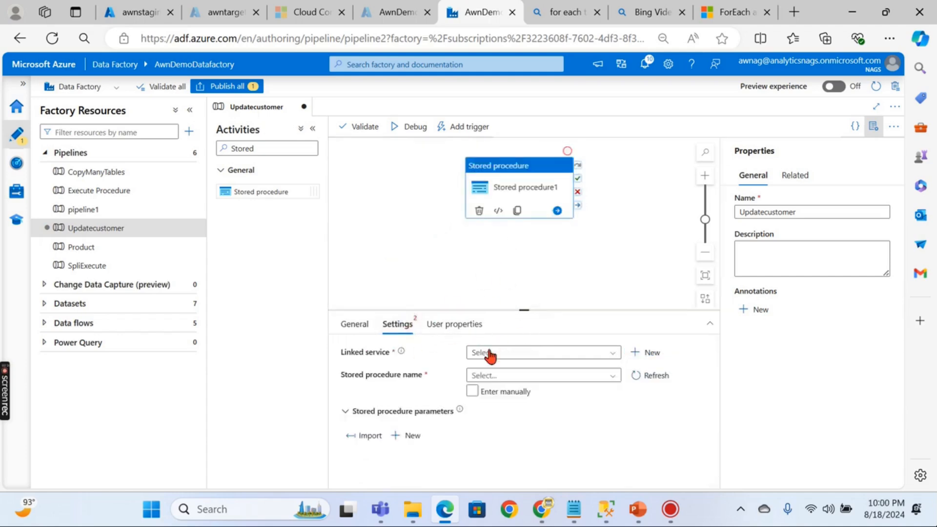
- Set Stored procedure1's linked service to StagingLS and browse the available stored procedures
click(524, 355)
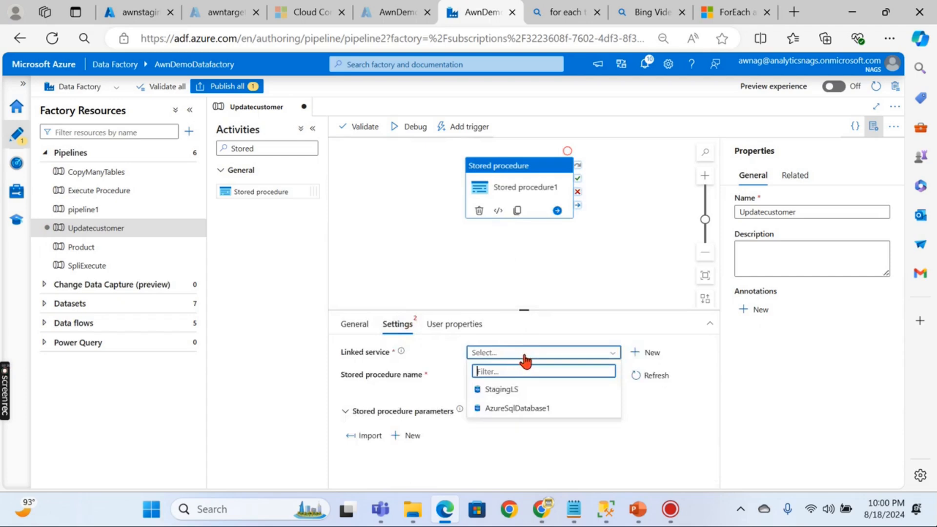
click(498, 390)
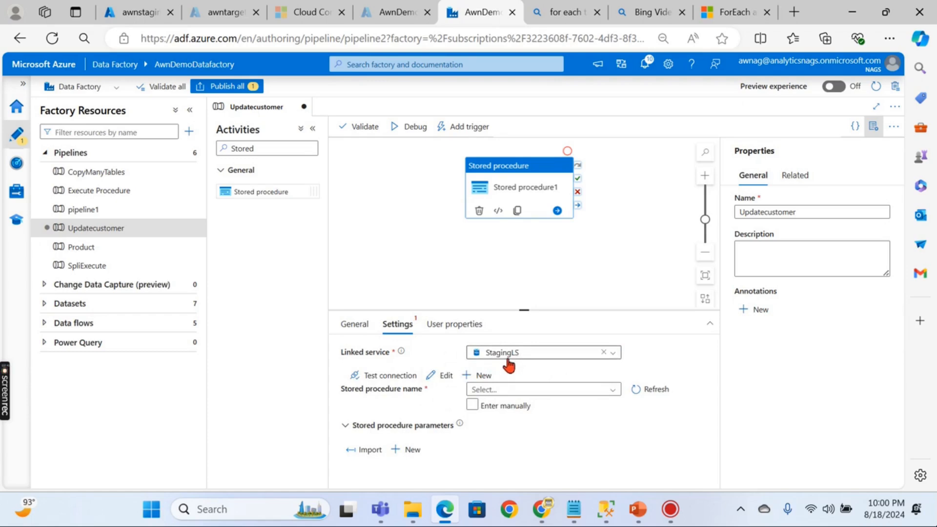
click(539, 355)
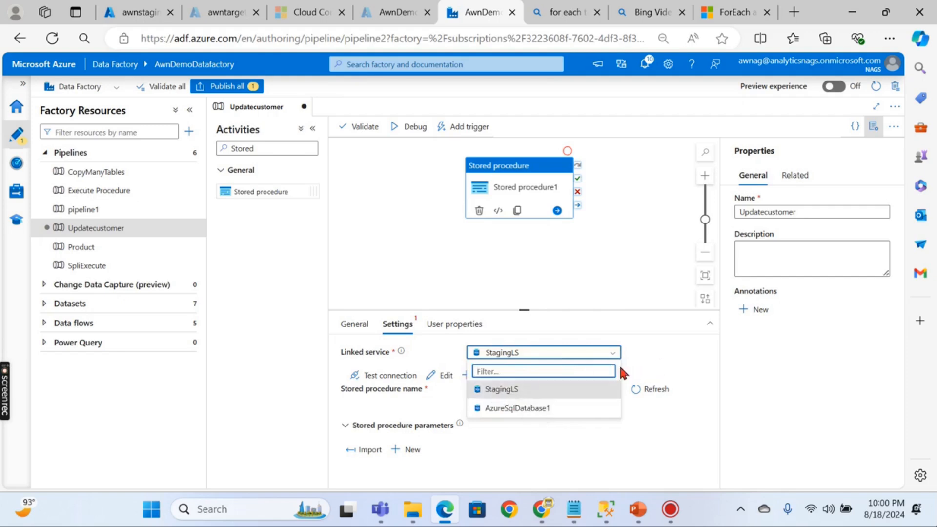
click(522, 391)
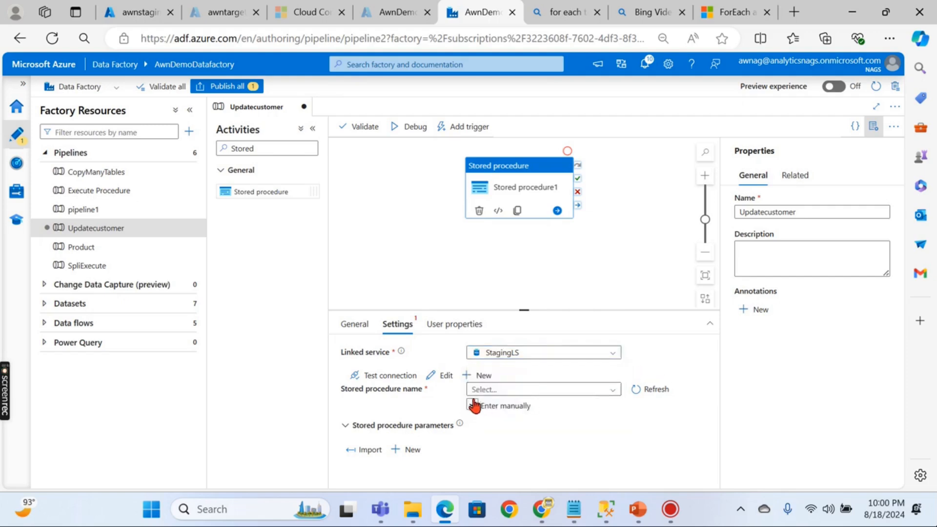
click(521, 390)
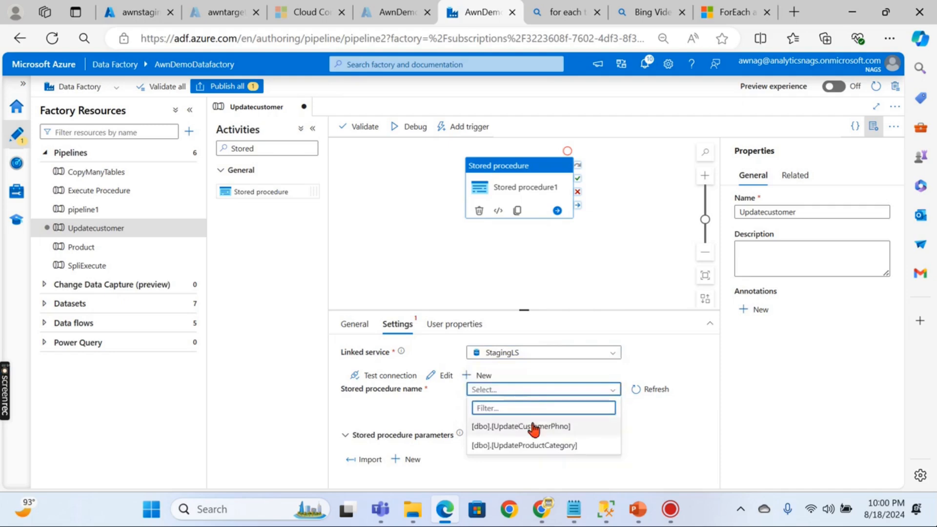
click(664, 415)
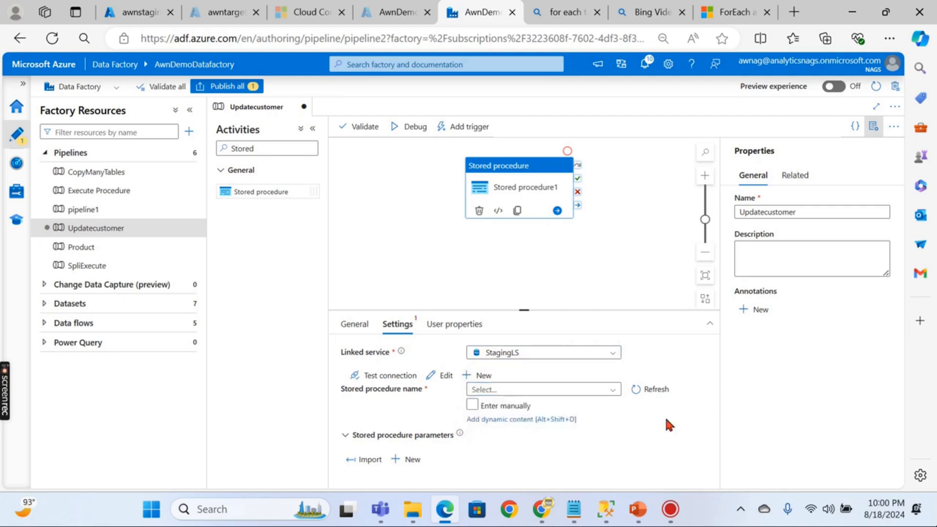
click(398, 12)
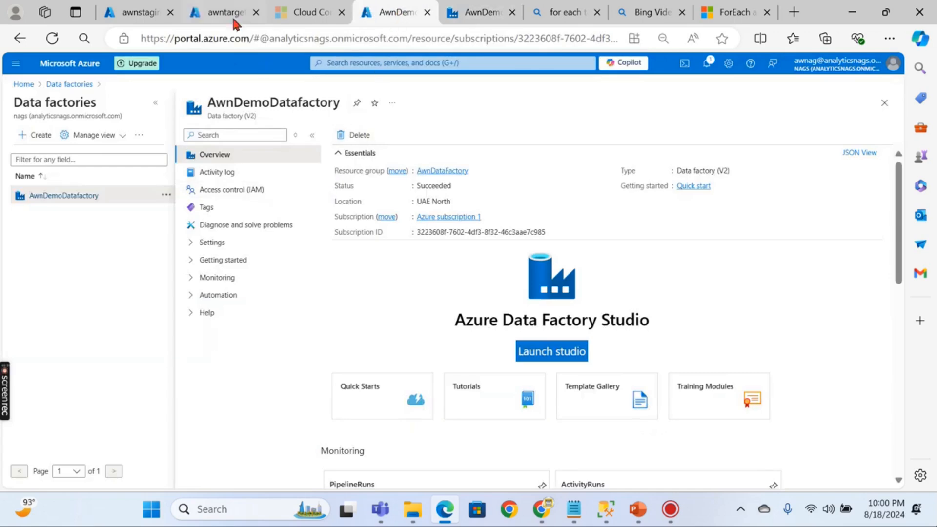
- Open the UpdateCustomerPhno procedure definition in the awnstagingdb query editor
click(214, 13)
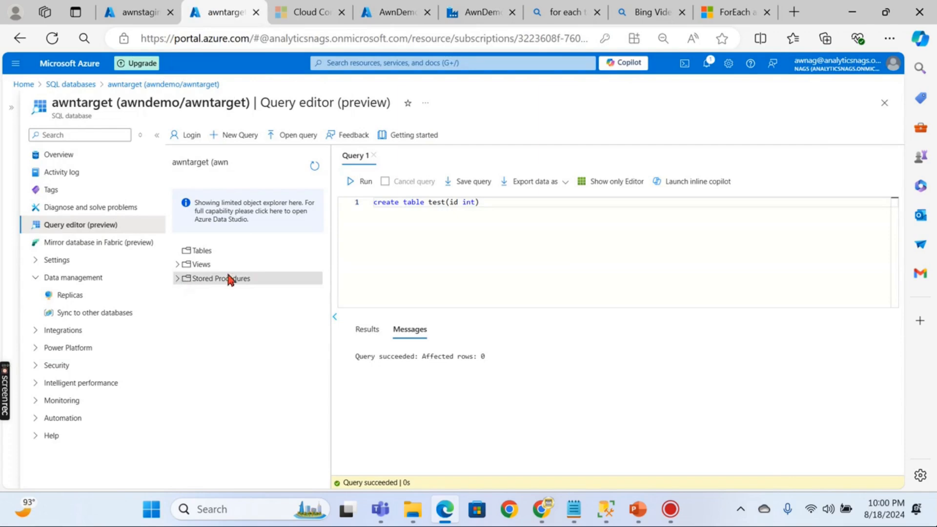
click(137, 16)
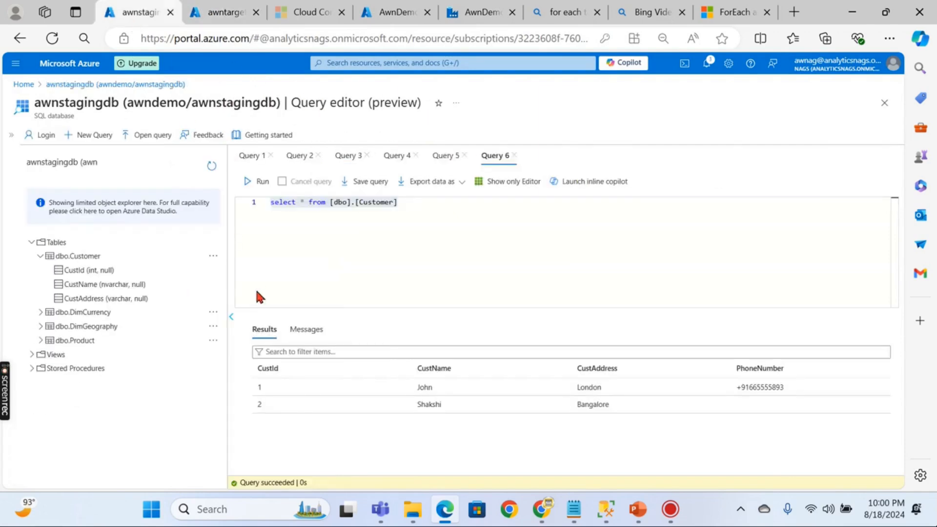
click(30, 370)
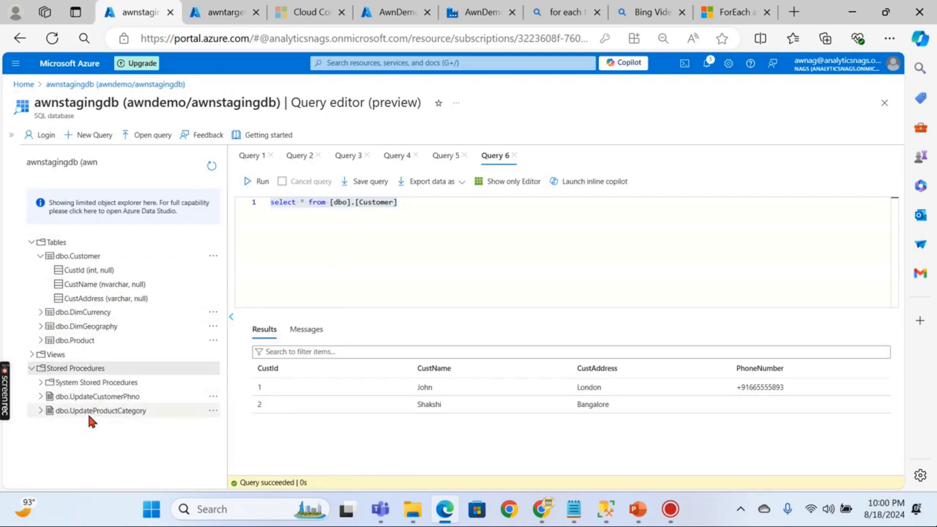
click(96, 397)
right_click(103, 407)
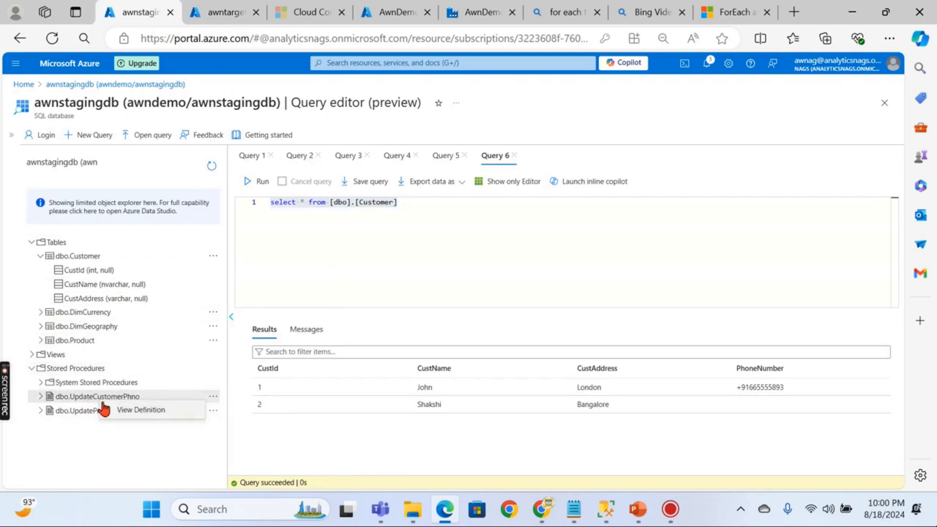
click(122, 410)
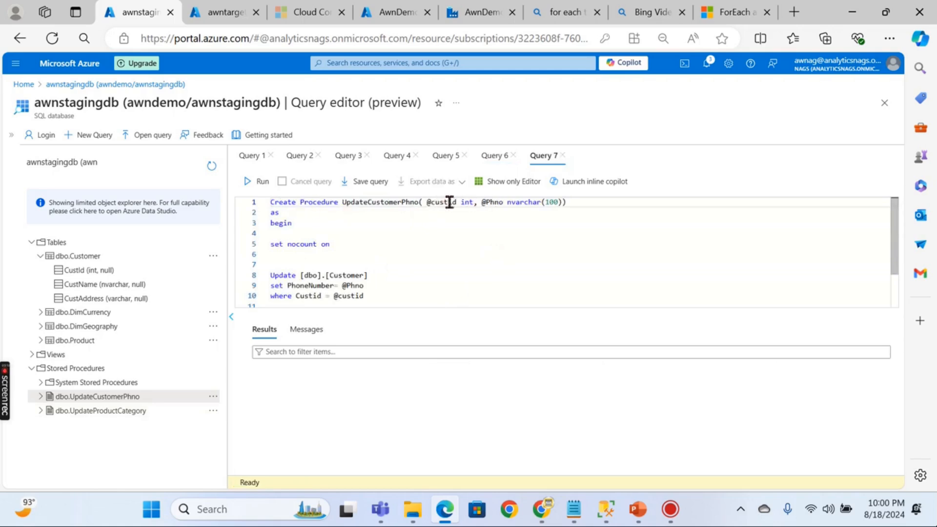
- Review the UpdateCustomerPhno script with results hidden, then return to the Updatecustomer pipeline
scroll(341, 267, down, 1)
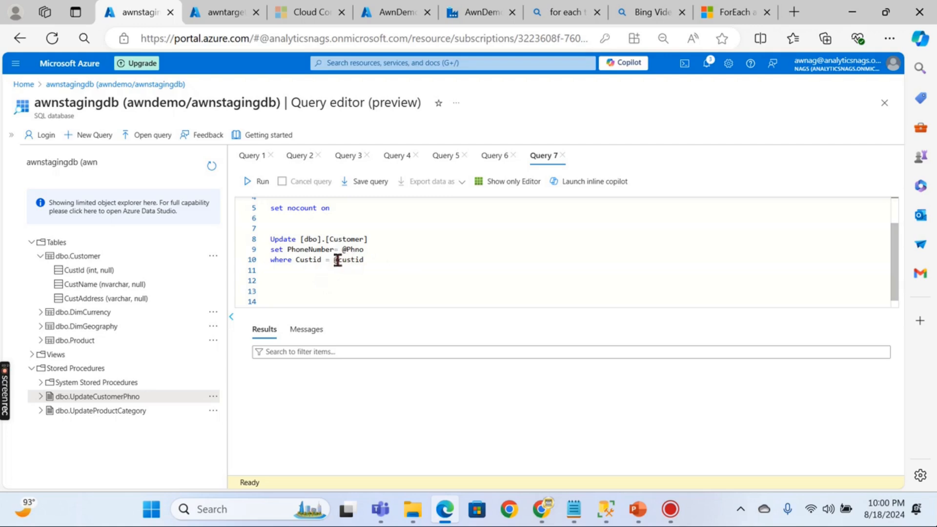
scroll(370, 225, up, 2)
scroll(389, 265, down, 2)
scroll(393, 282, up, 2)
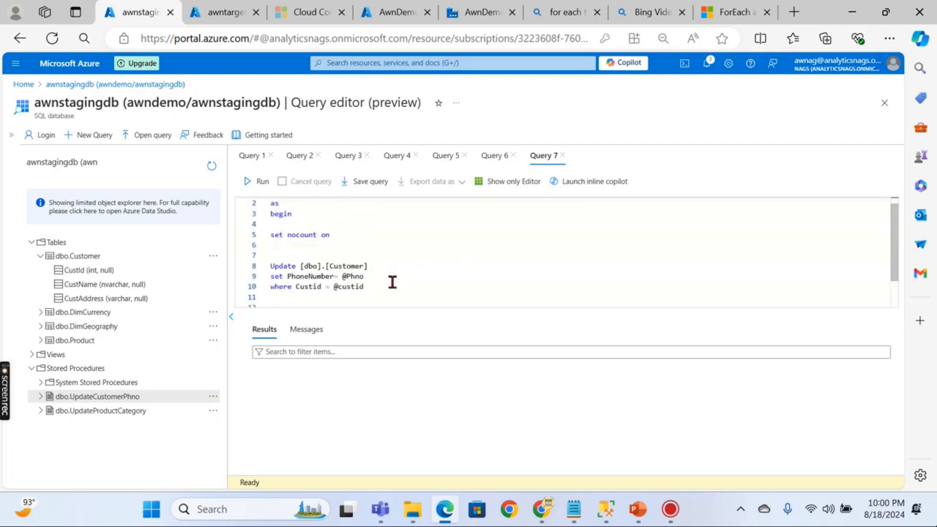
scroll(434, 286, up, 1)
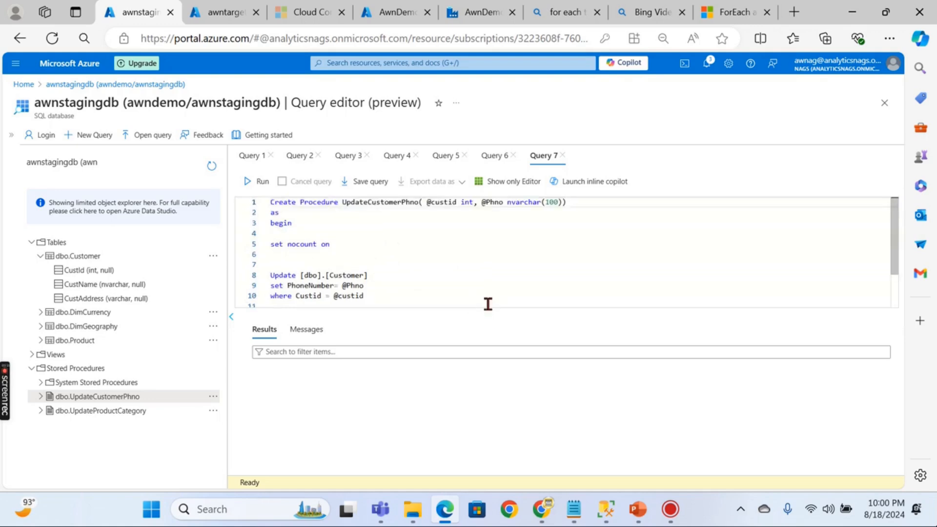
click(497, 181)
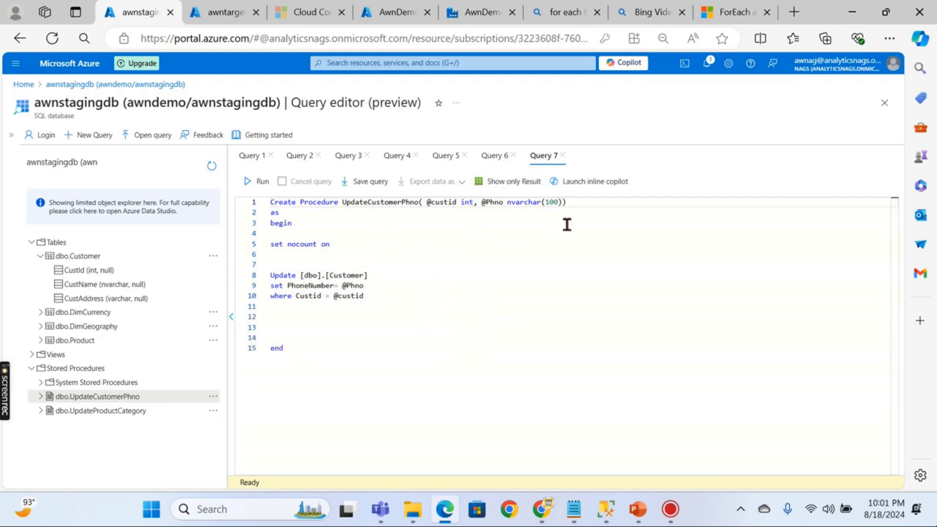
click(471, 15)
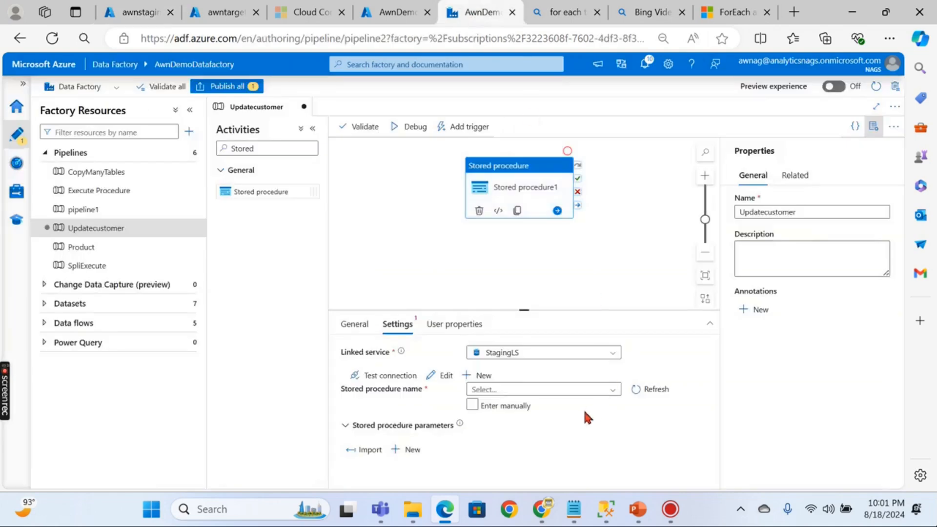
- Choose [dbo].[UpdateCustomerPhno] as the stored procedure and import its custid and Phno parameters
click(542, 389)
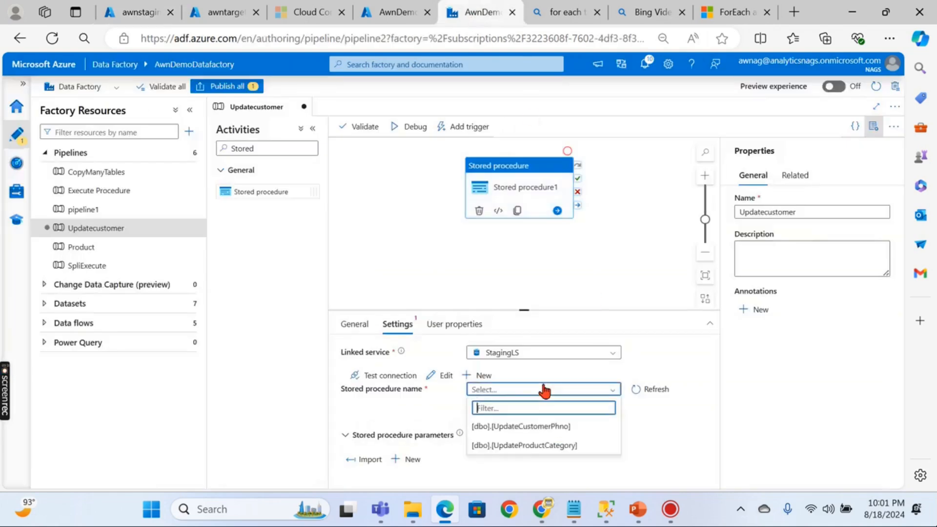
click(545, 428)
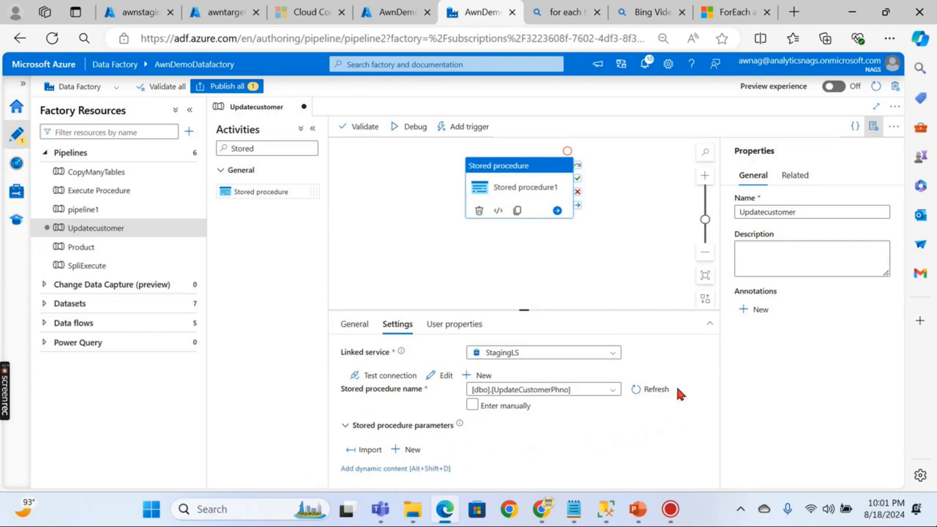
click(369, 453)
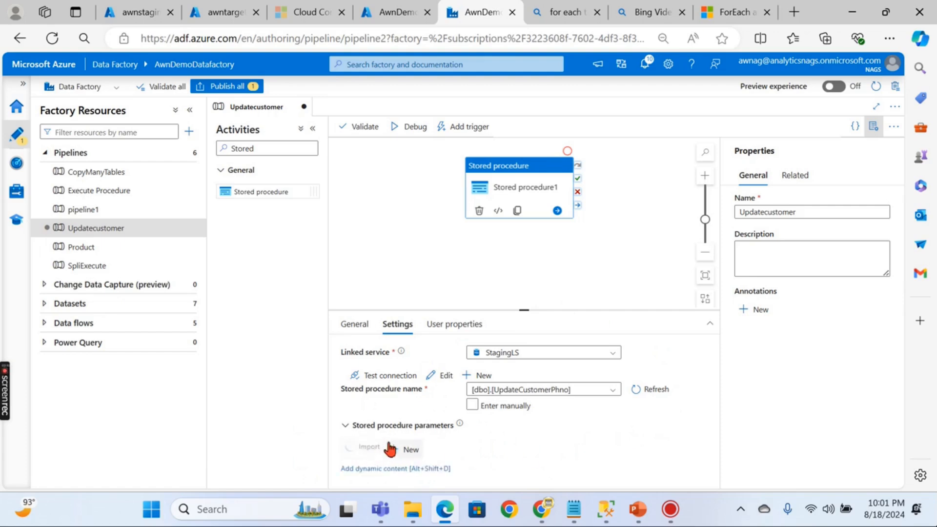
scroll(537, 411, down, 2)
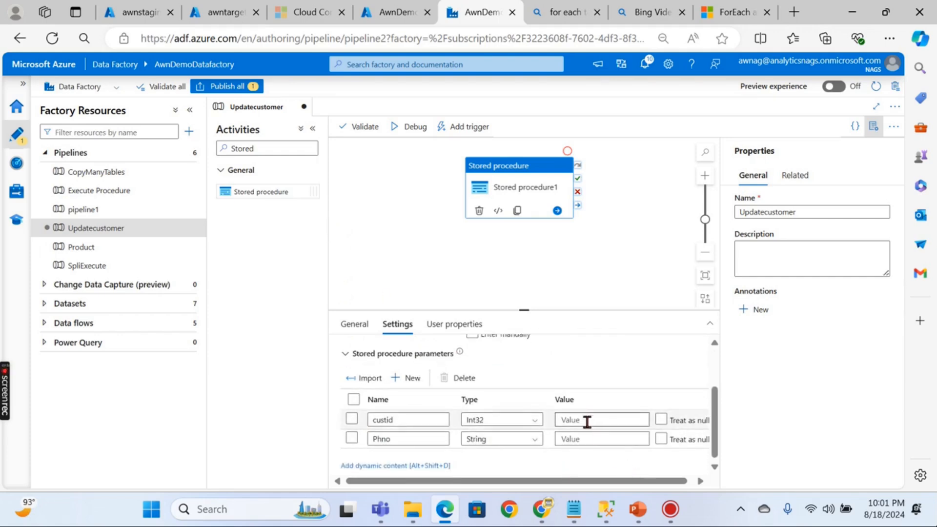
click(134, 12)
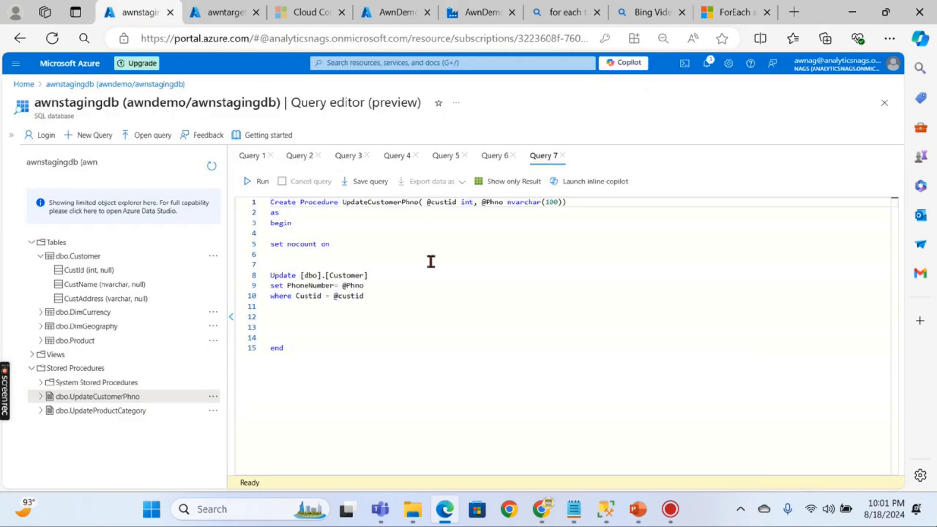
- Check the Customer table results showing customer 2 without a phone number, then return
click(492, 159)
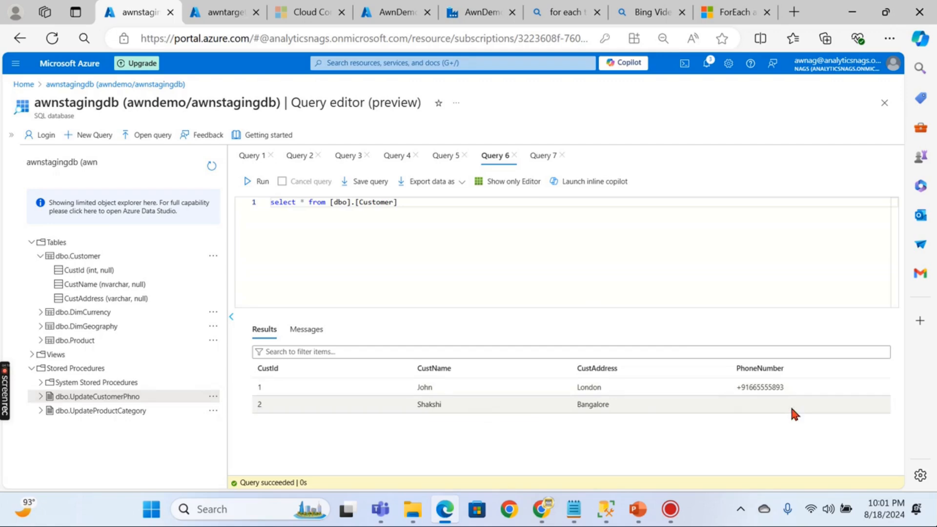
click(481, 11)
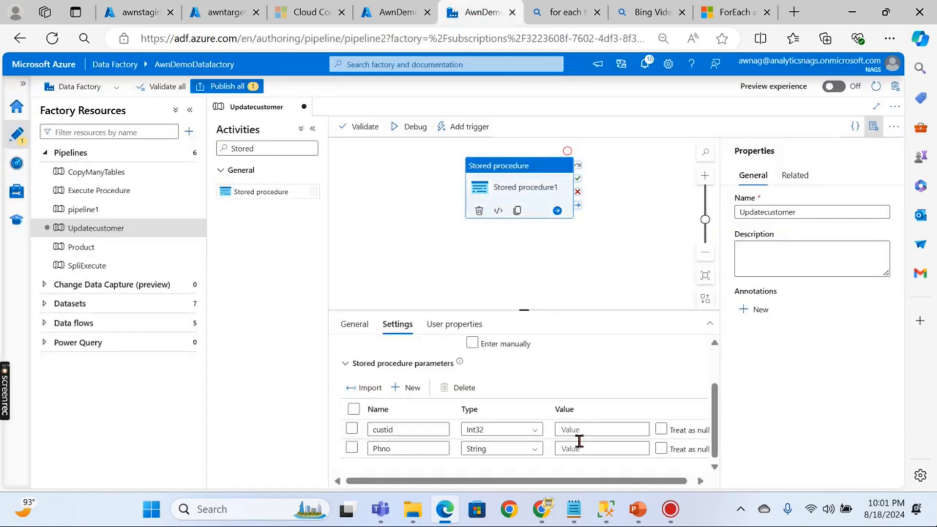
- Set custid to 2 and enter the customer's new phone number for Phno
scroll(560, 374, down, 1)
click(585, 421)
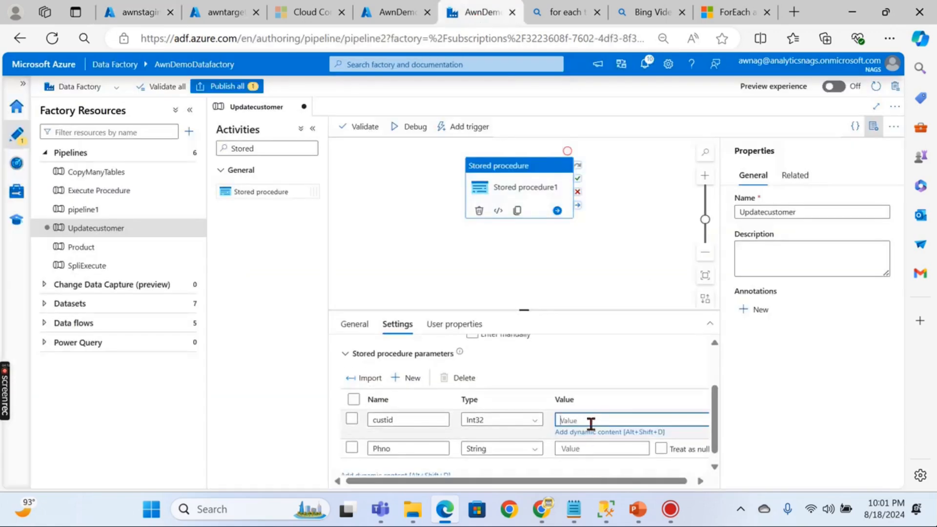
text(2)
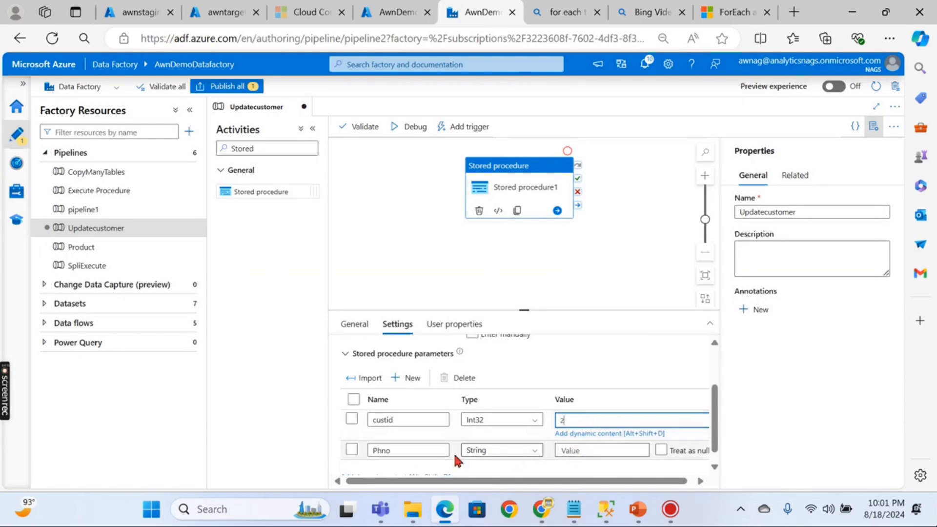
click(574, 450)
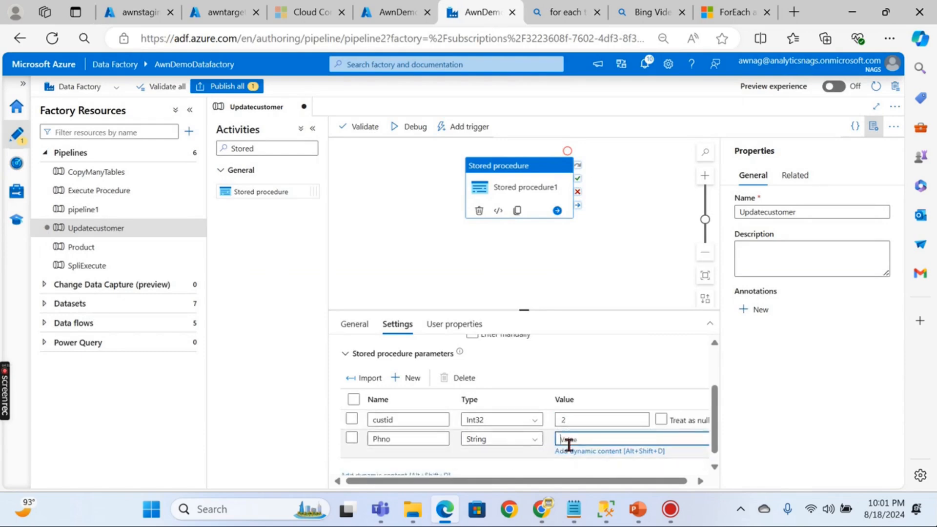
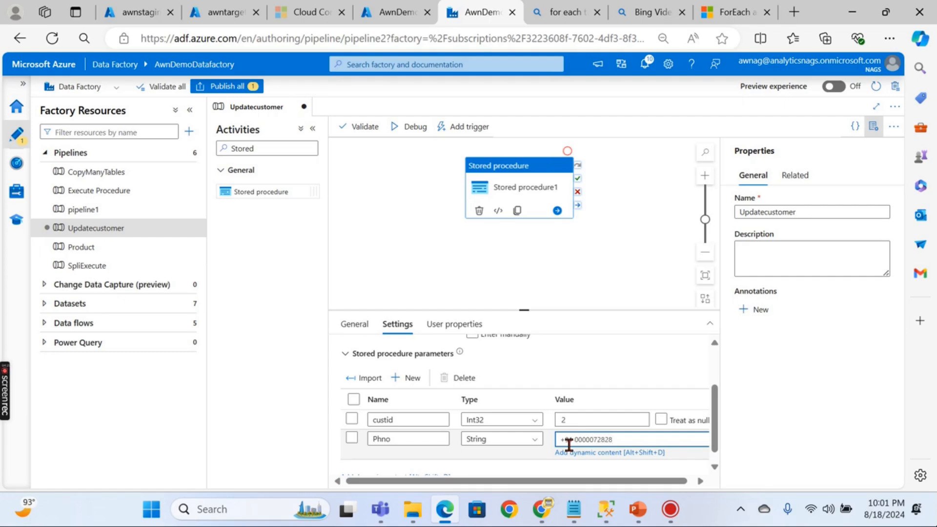
scroll(620, 435, down, 1)
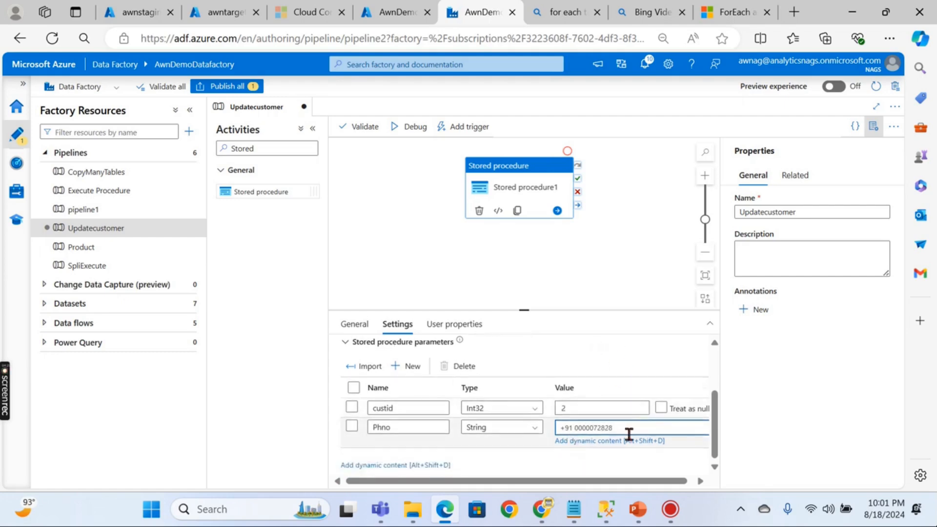
click(610, 268)
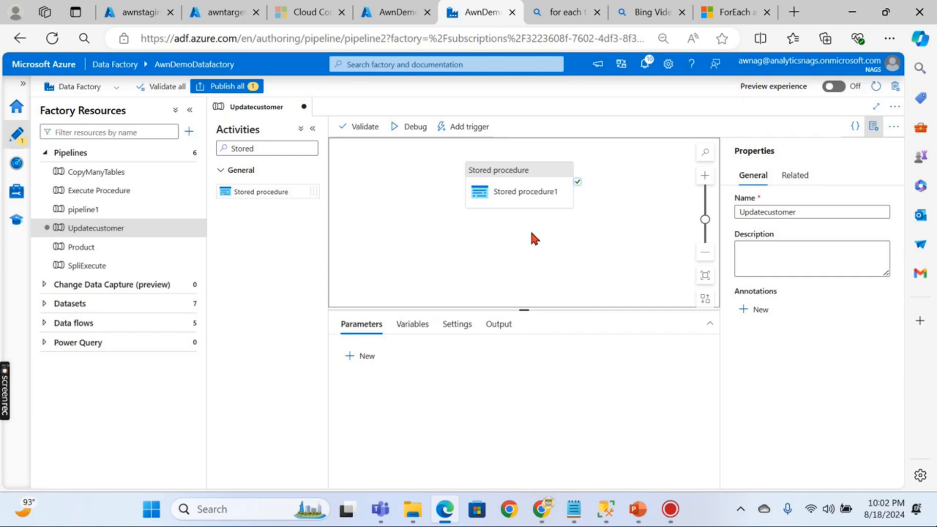
- Review Stored procedure1's settings and enlarge the settings pane
click(504, 184)
scroll(600, 422, down, 3)
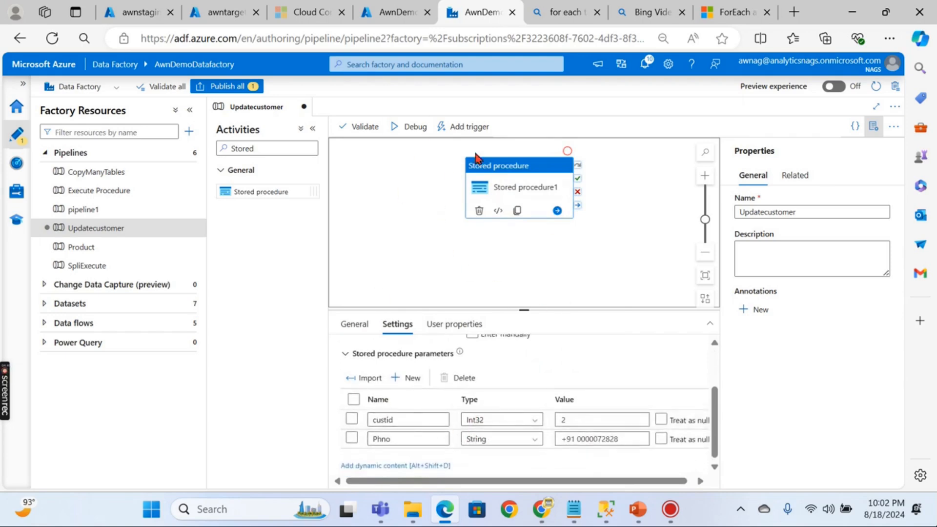
scroll(430, 441, down, 1)
click(425, 300)
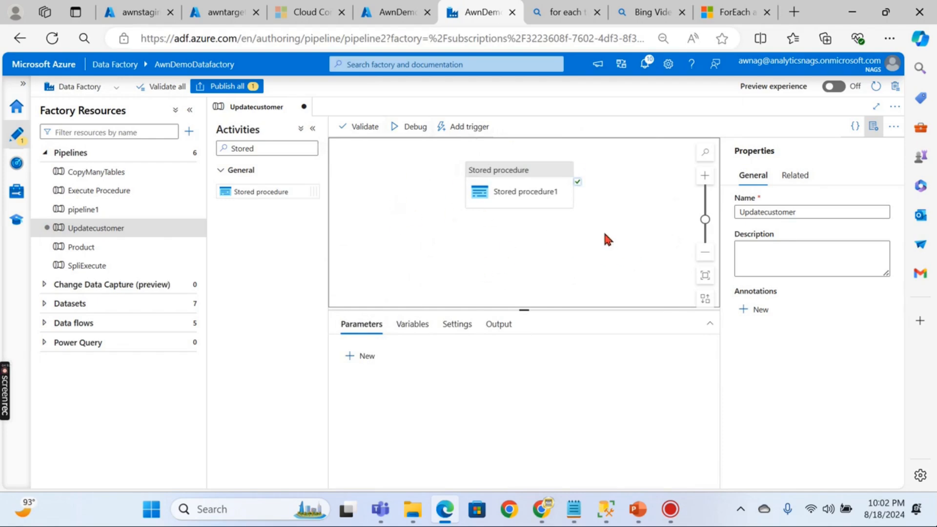
click(523, 181)
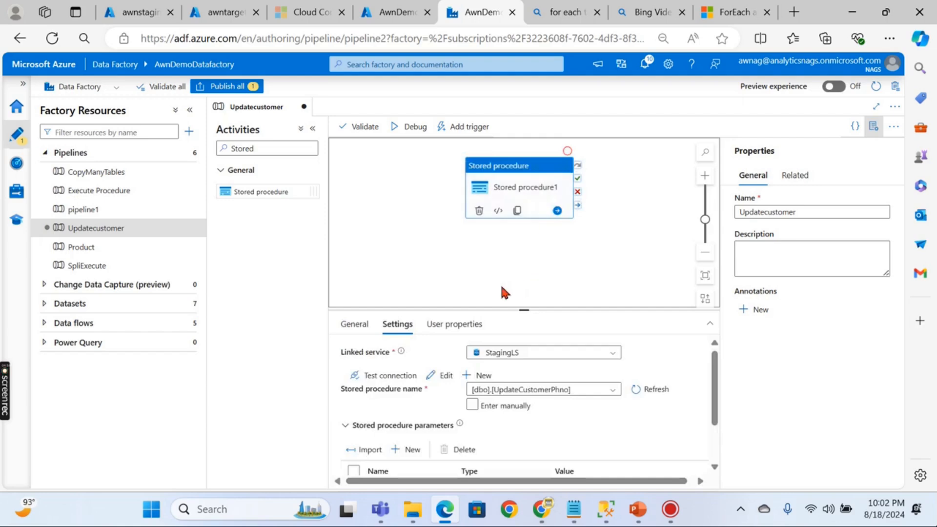
scroll(513, 284, down, 1)
scroll(531, 280, up, 2)
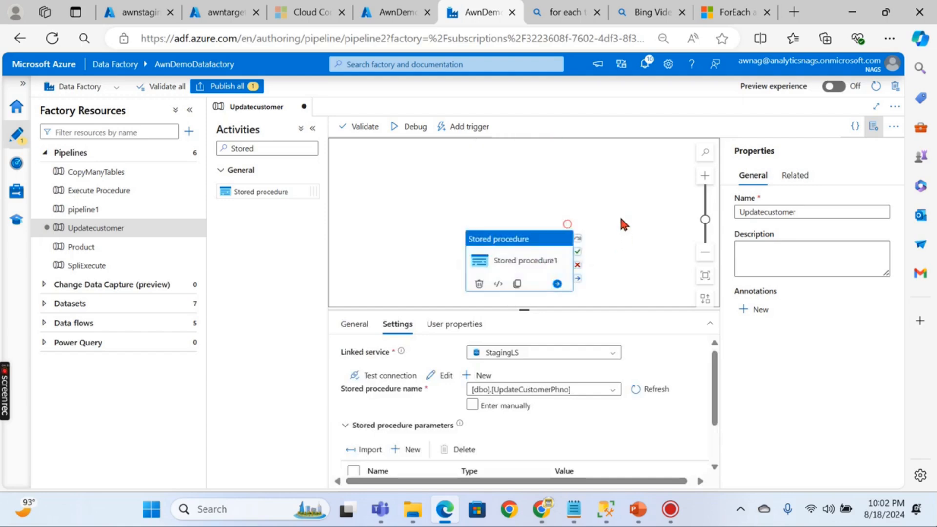
scroll(622, 213, down, 1)
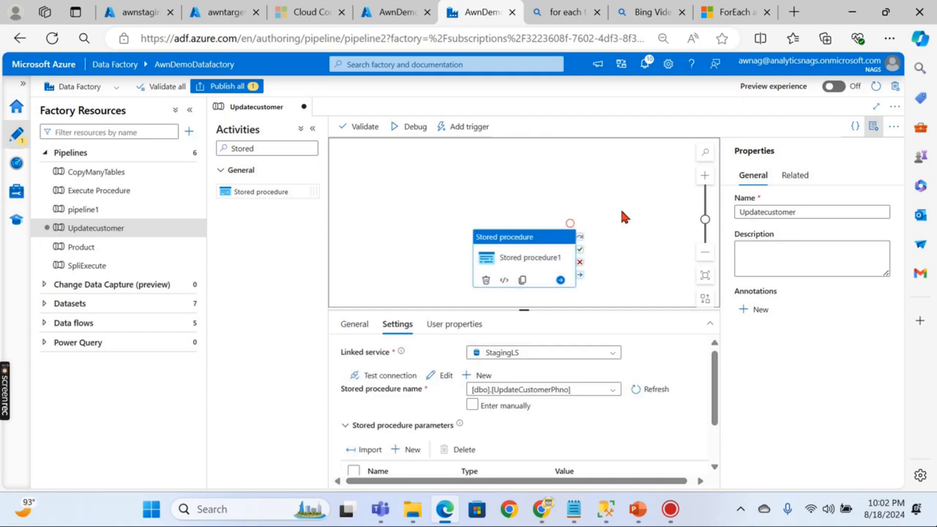
scroll(631, 209, down, 1)
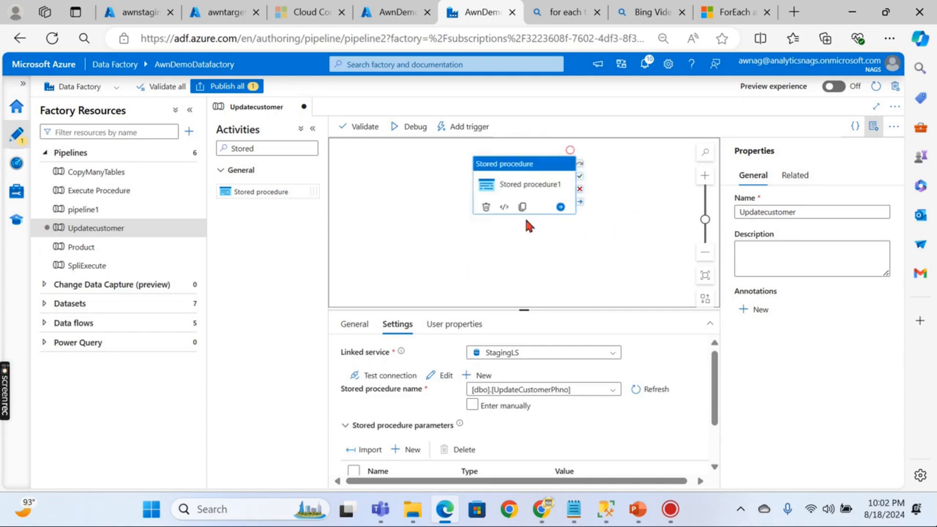
drag(527, 311, 518, 271)
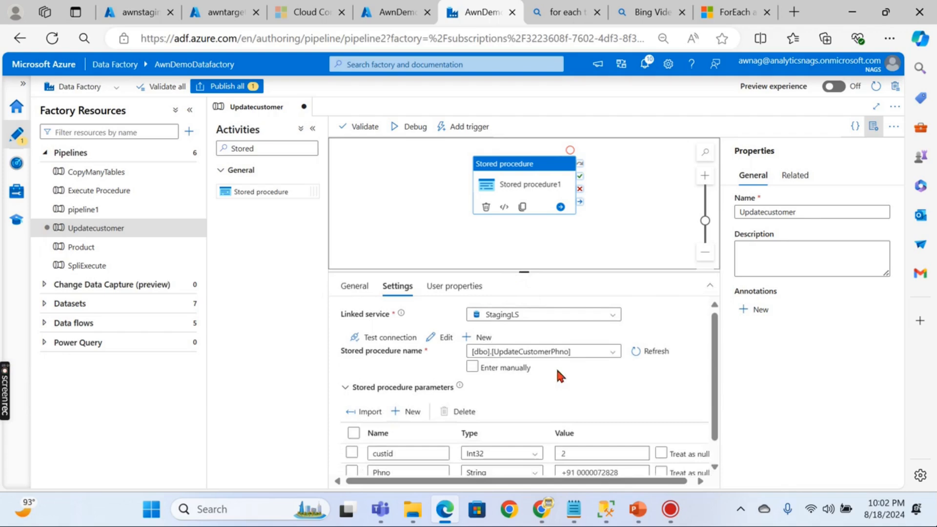
- Recheck the parameter values and debug Updatecustomer until Stored procedure1 succeeds
click(402, 203)
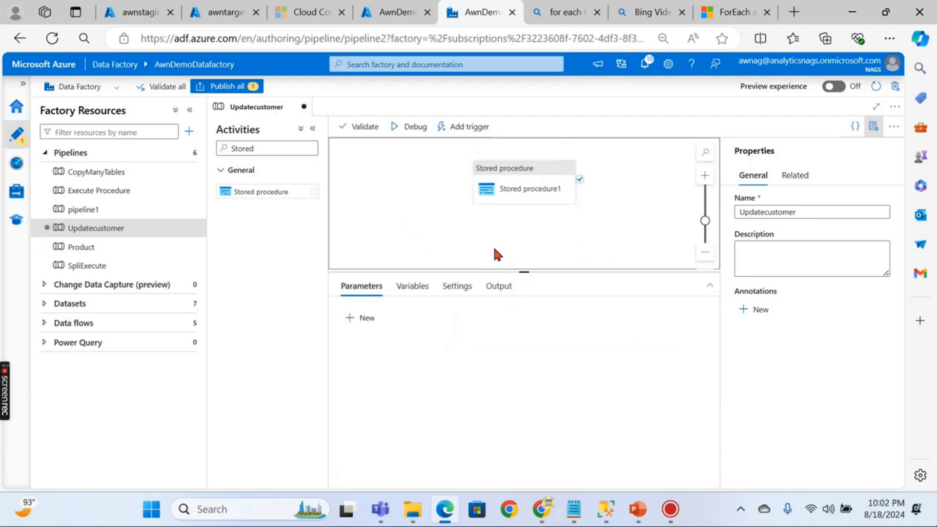
click(497, 184)
scroll(499, 440, down, 1)
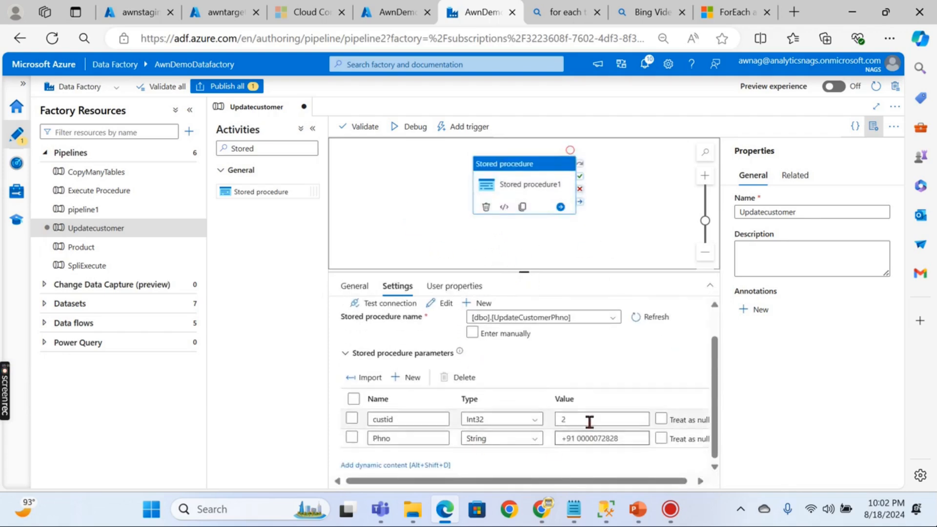
click(412, 239)
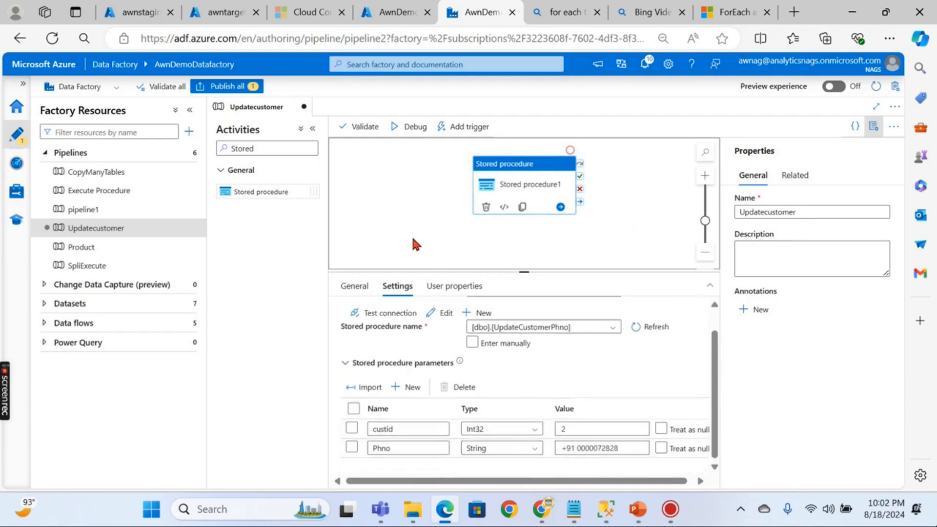
click(396, 128)
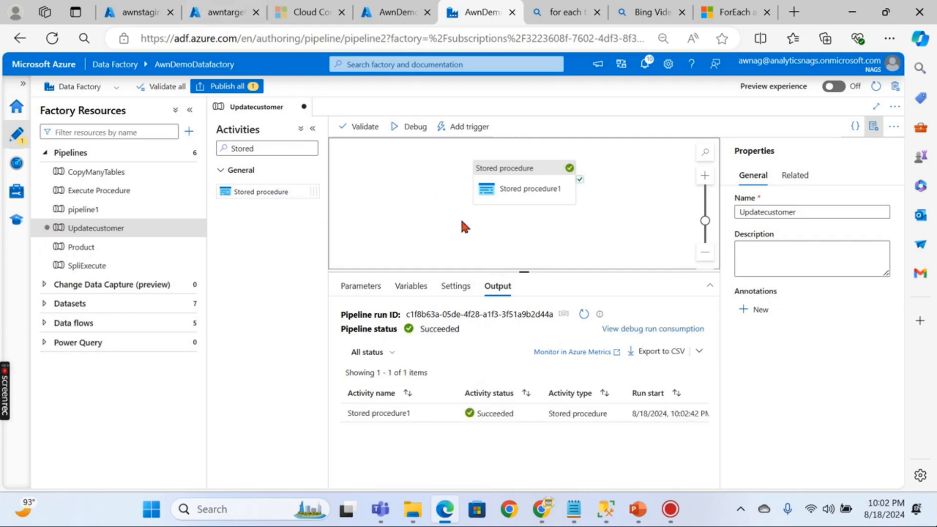
click(217, 19)
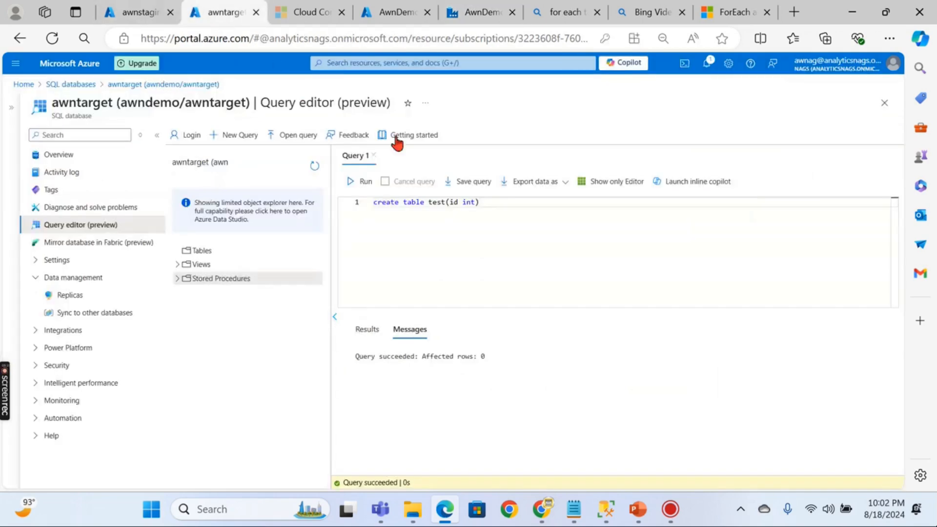
- Rerun the Customer query to confirm customer 2 now has a phone number
click(137, 13)
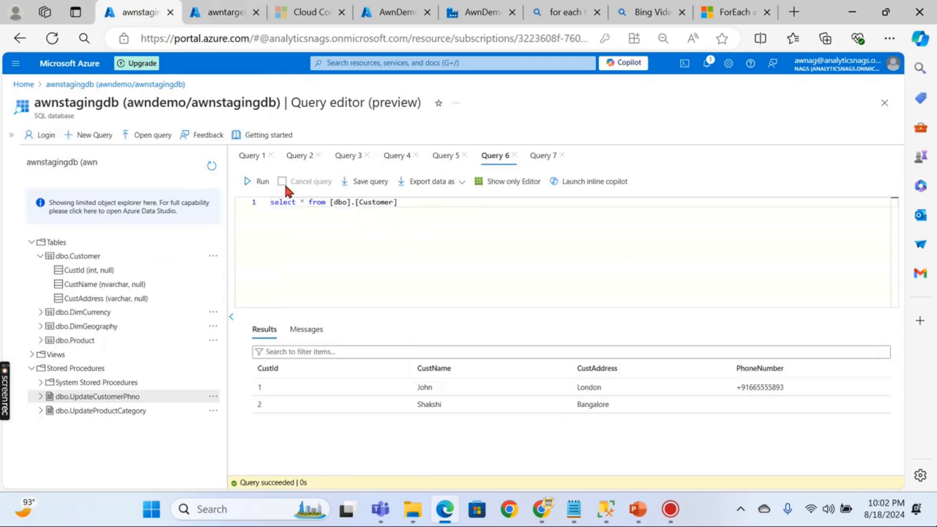
click(259, 181)
click(467, 17)
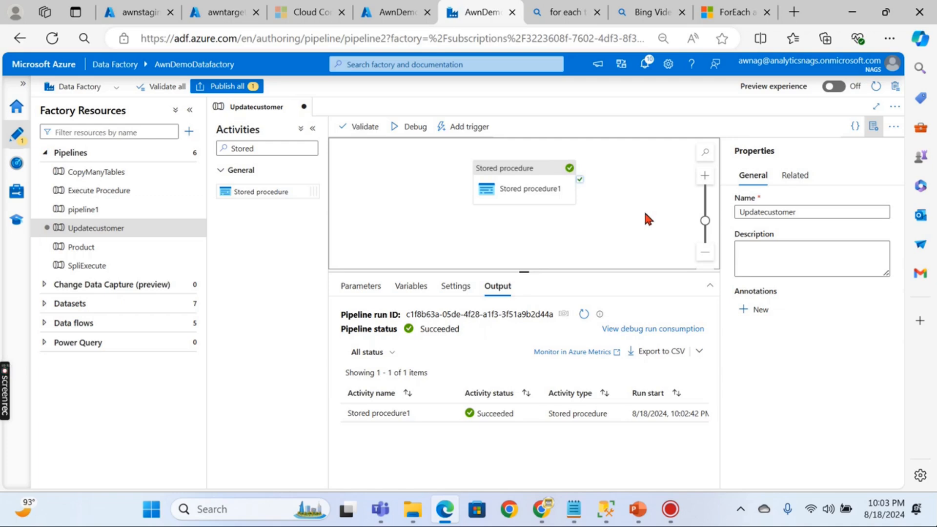
click(129, 12)
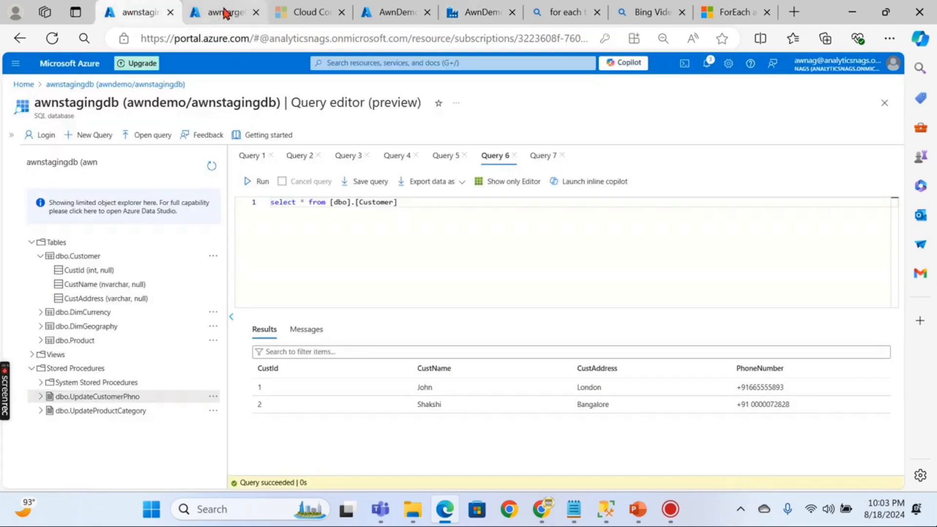
click(465, 14)
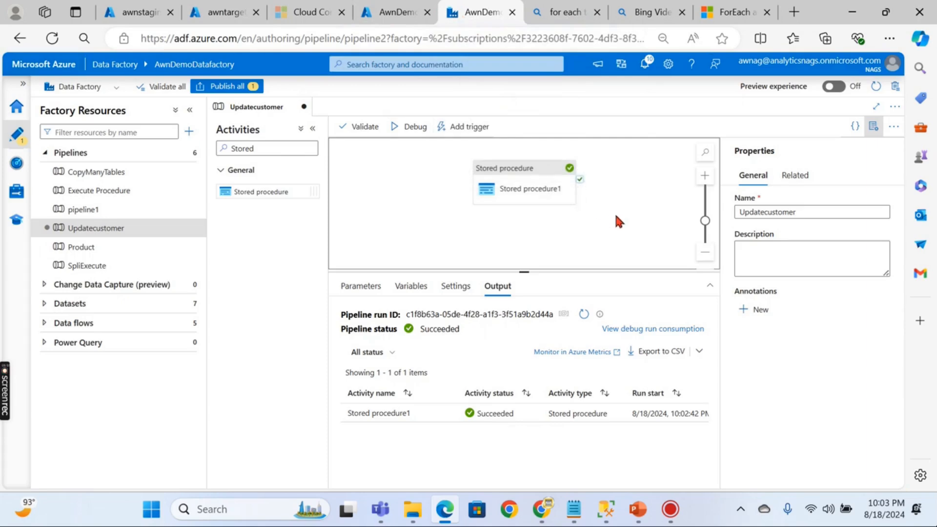
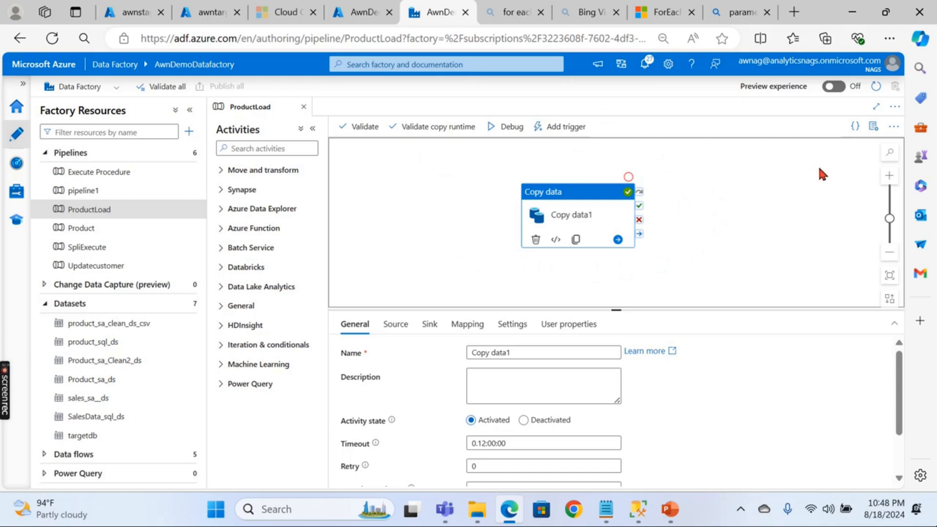
- Review Copy data1's product_sql_ds source and targetdb sink (Auto create table), then show the run output
click(395, 324)
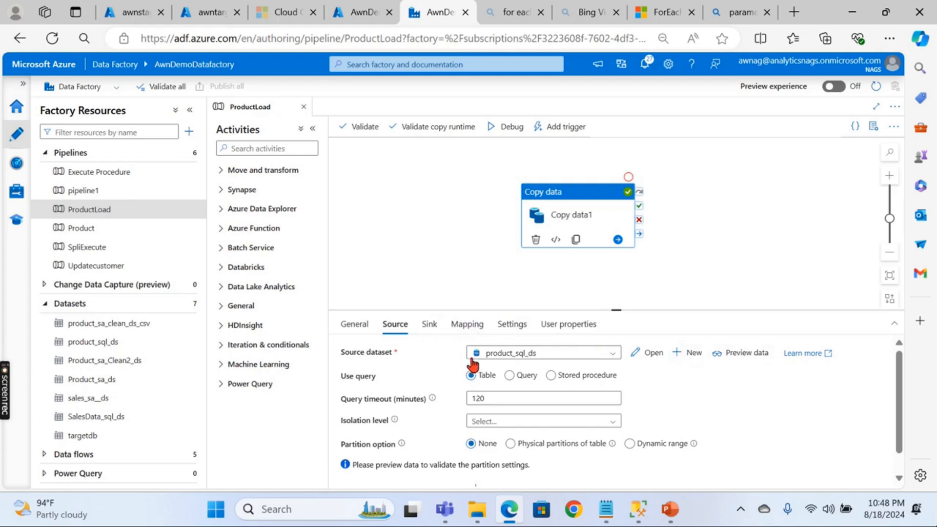
click(429, 325)
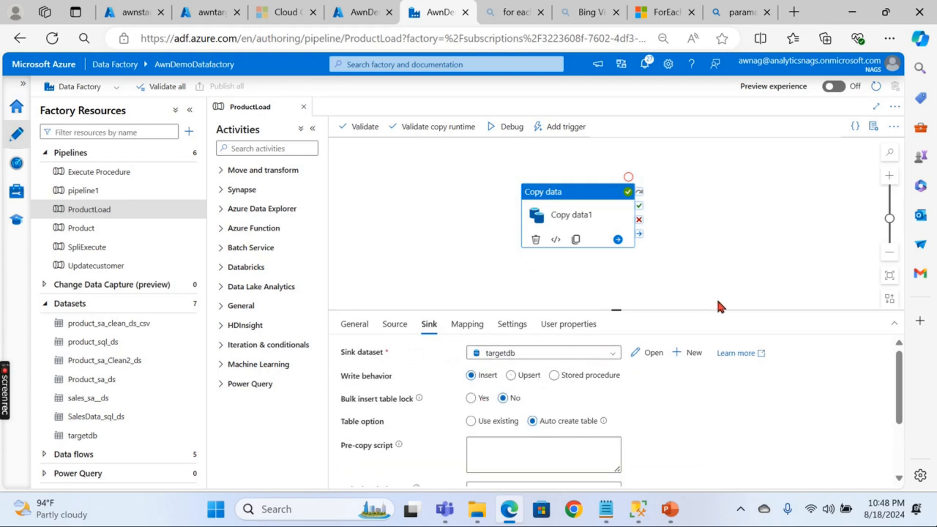
drag(575, 199, 548, 187)
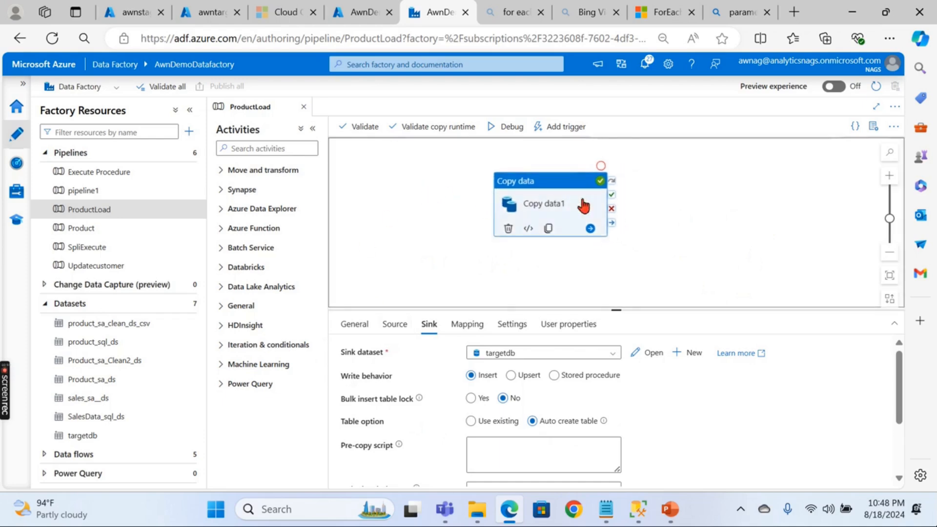
click(710, 229)
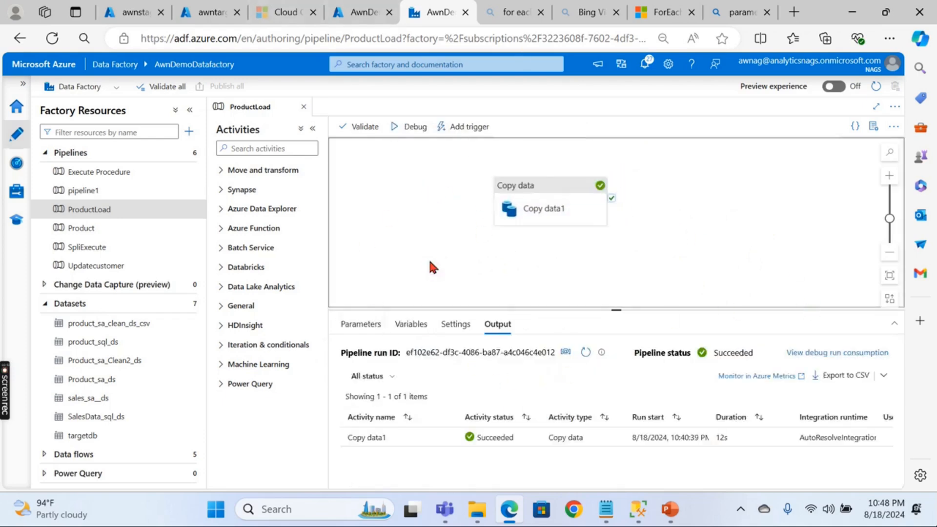
- Inspect the tables set in the product_sql_ds and targetdb (dbo.product) datasets
click(537, 200)
click(395, 330)
click(651, 354)
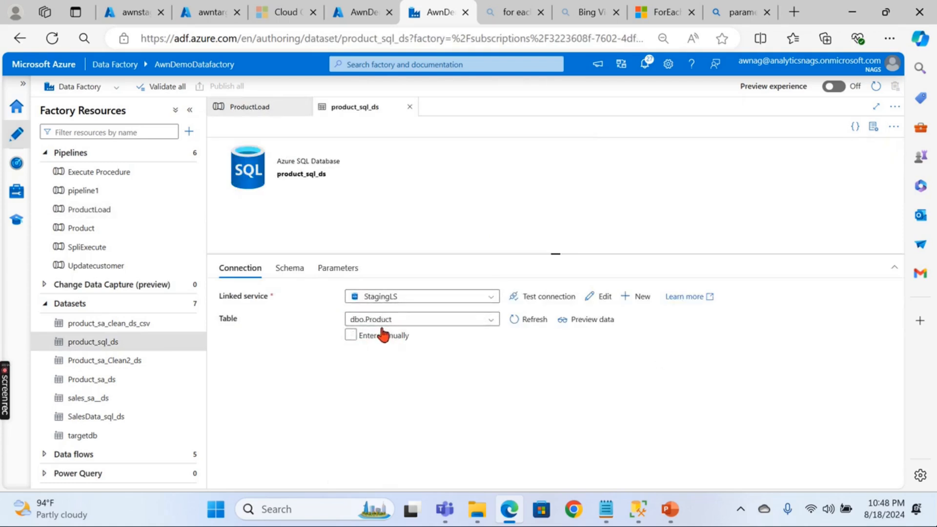
click(410, 107)
click(428, 324)
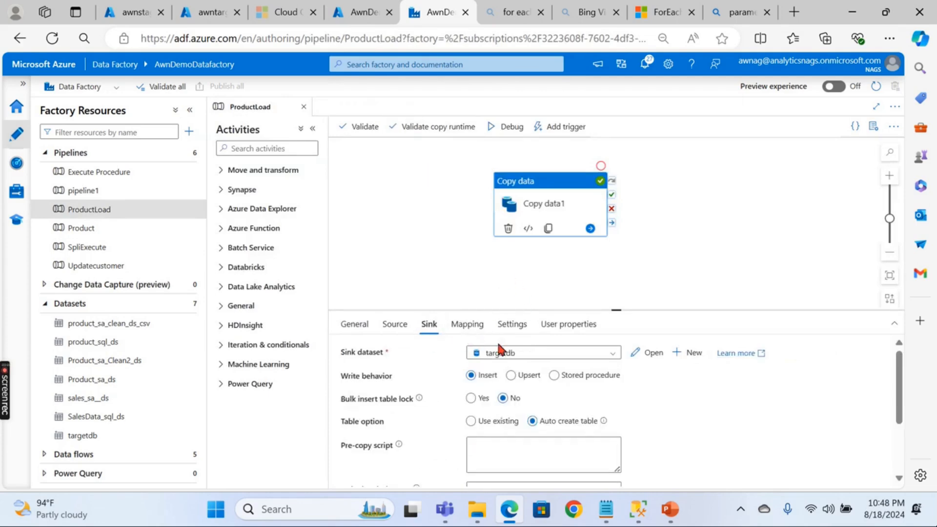
click(640, 352)
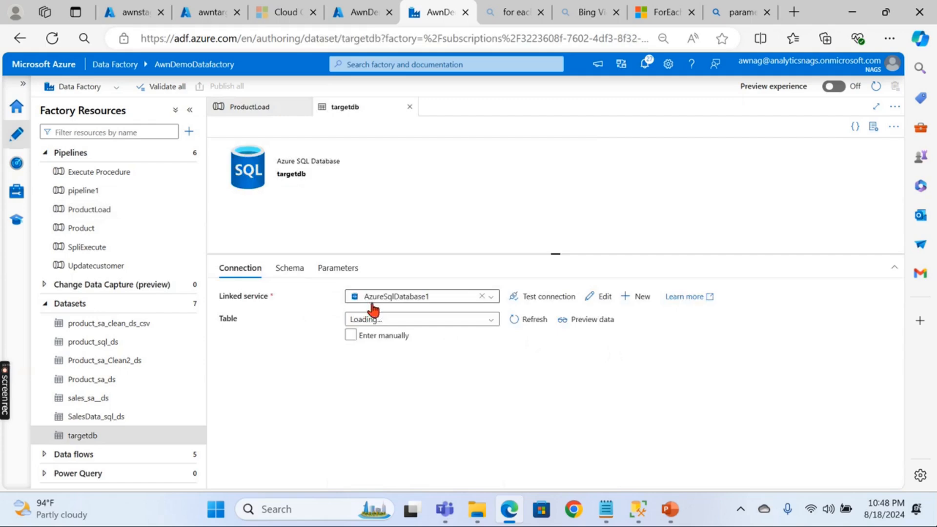
click(409, 332)
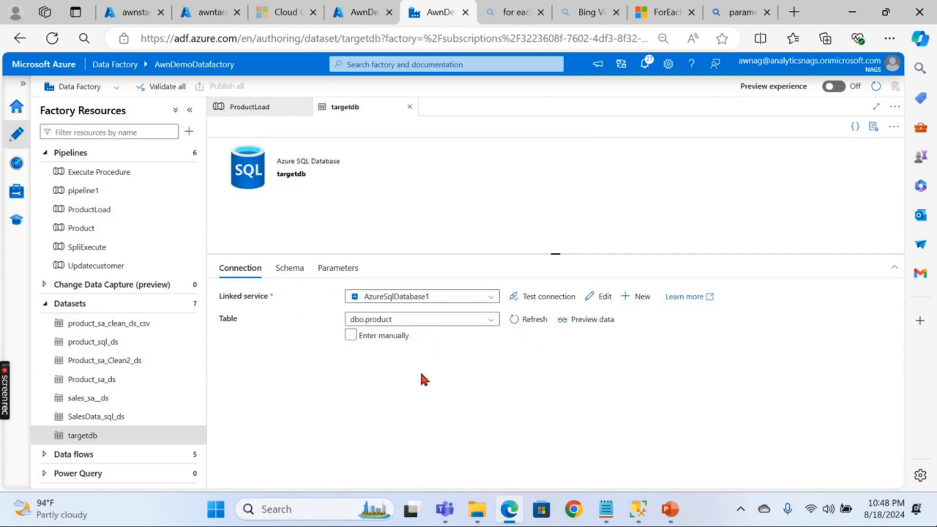
click(410, 106)
- Start a new debug run of ProductLoad with the default run parameters
click(442, 223)
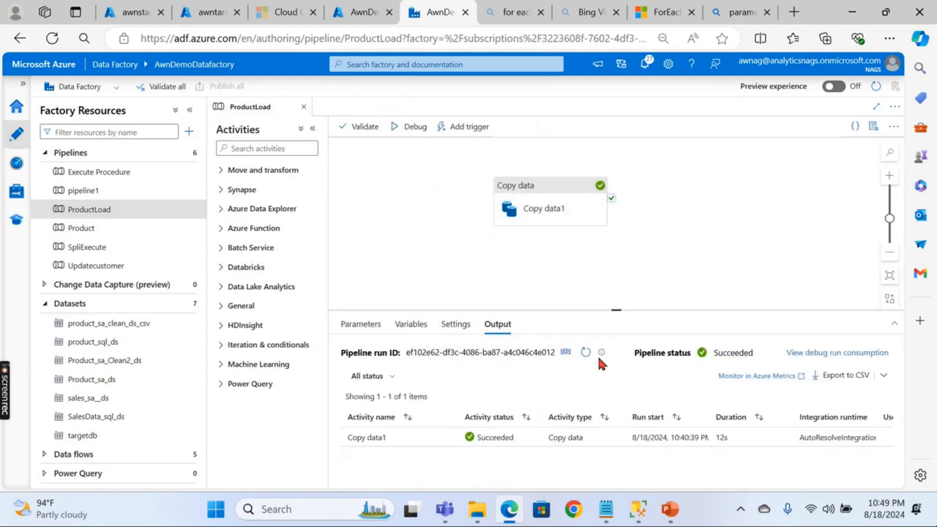
click(449, 249)
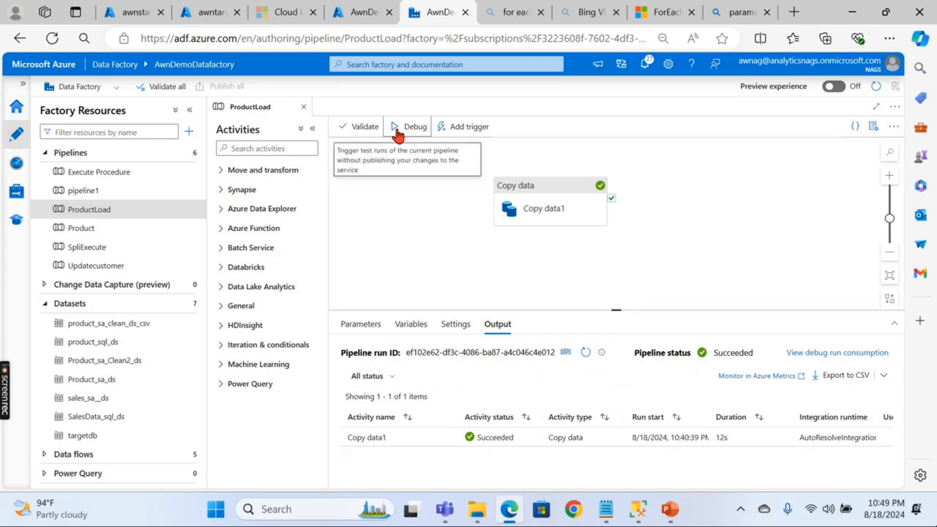
click(413, 126)
click(586, 469)
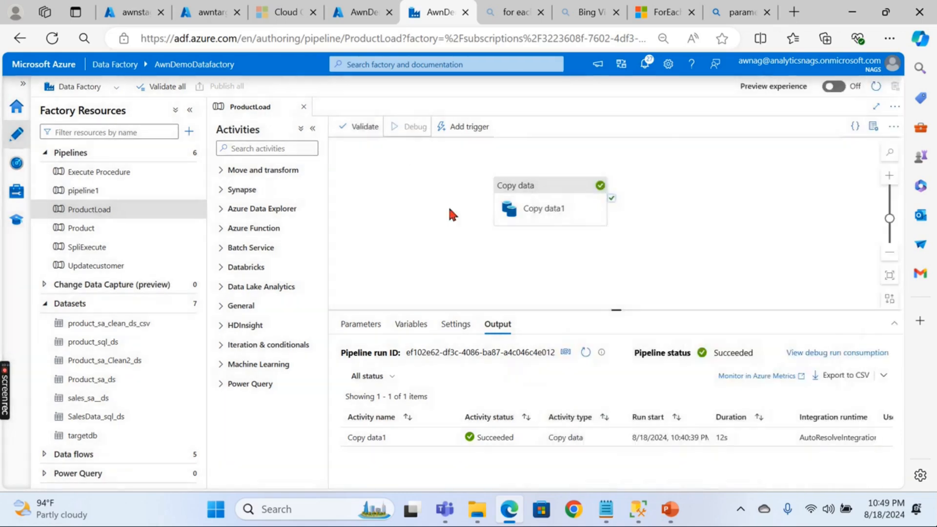
- Query the awntarget product table in the Query editor while the copy is still running
click(205, 20)
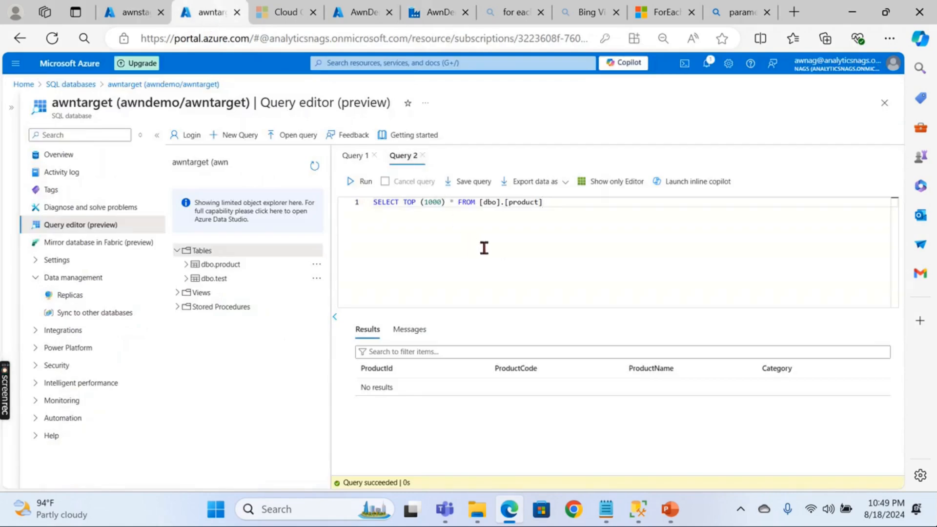
click(364, 182)
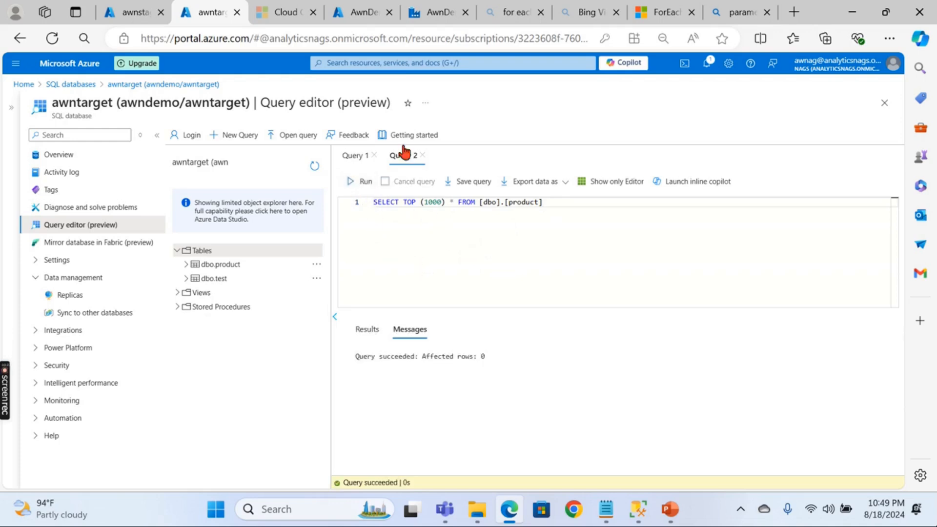
click(431, 15)
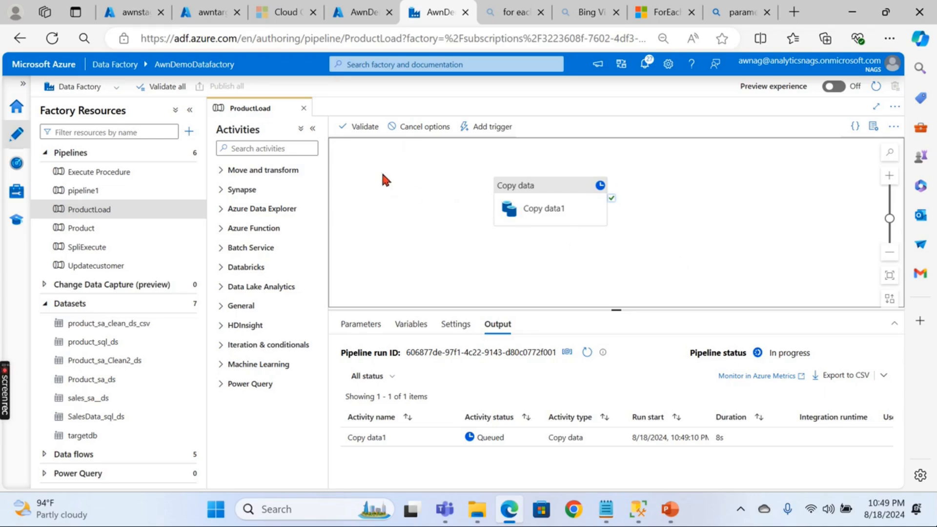
- Refresh the debug run status and rerun the query to see the two copied product rows
click(586, 352)
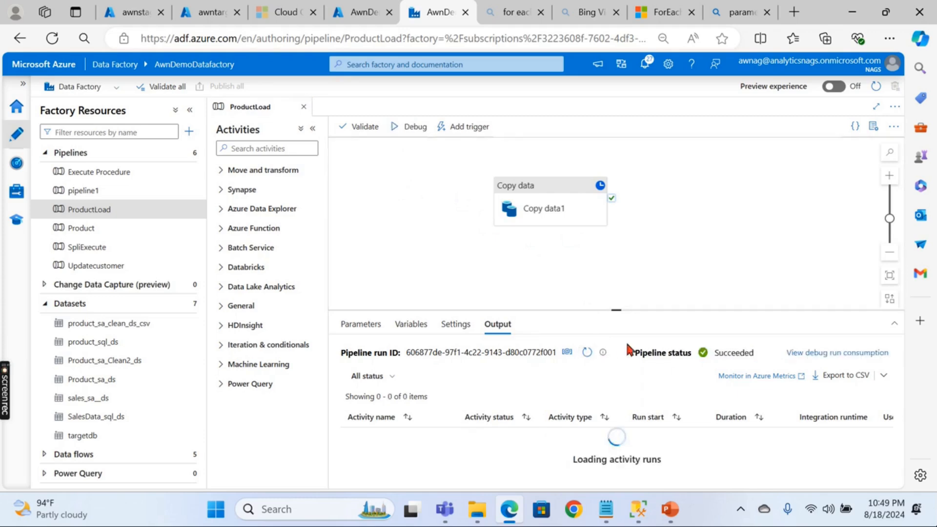
click(204, 17)
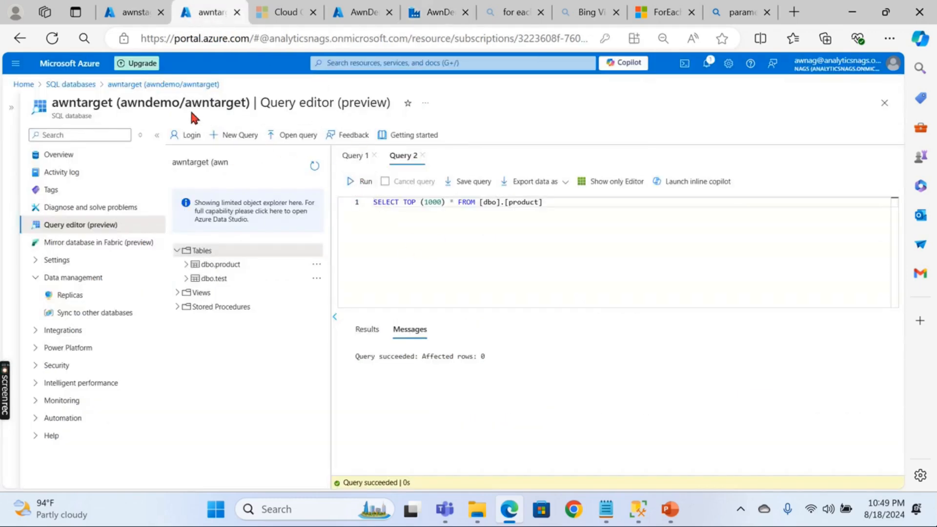
click(352, 181)
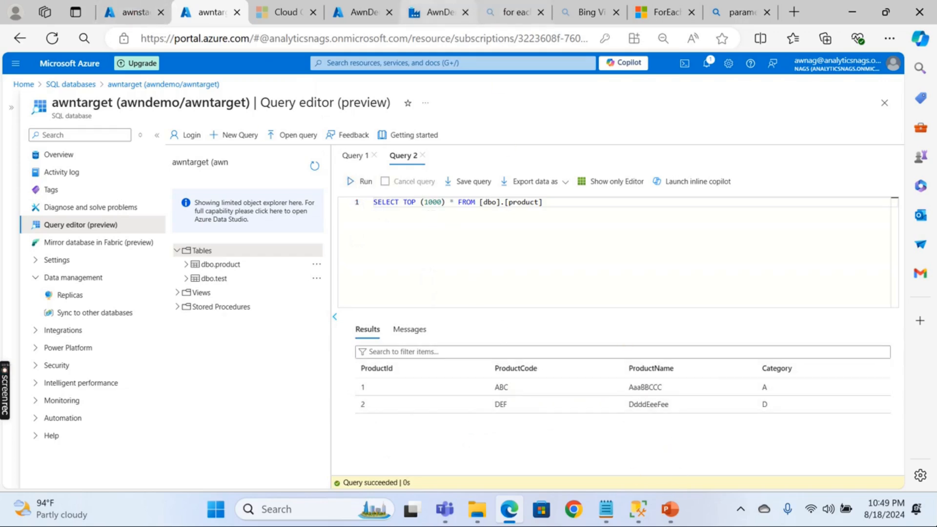
click(440, 11)
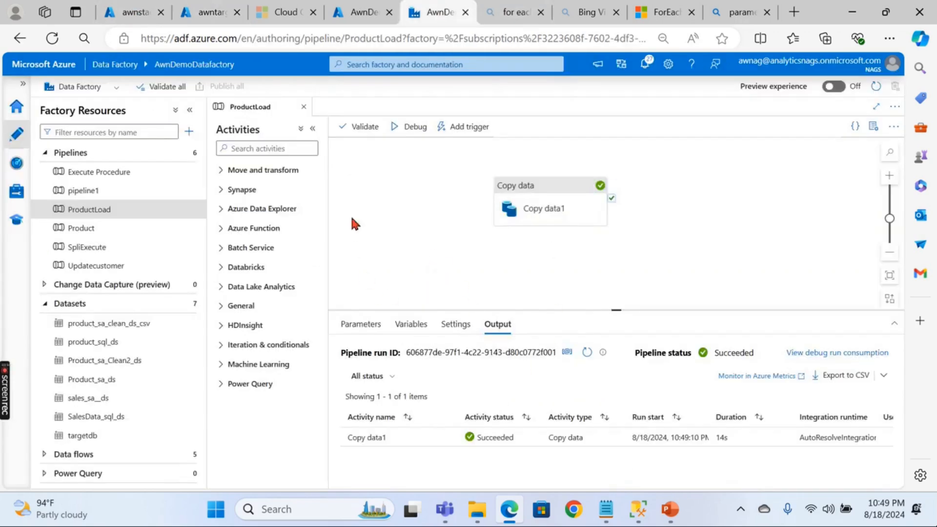
click(412, 233)
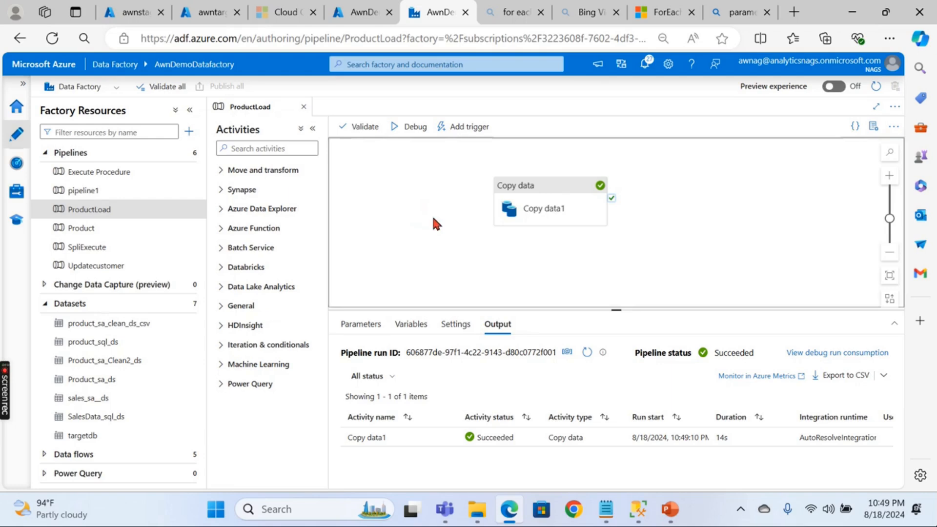
- Open product_sql_ds (StagingLS, dbo.Product), then reopen it on its Parameters tab
click(124, 343)
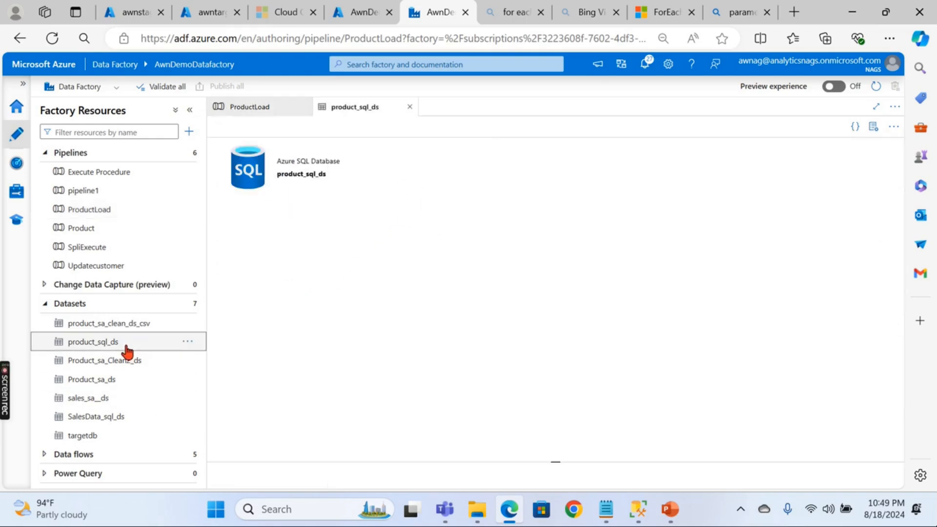
click(349, 335)
click(395, 335)
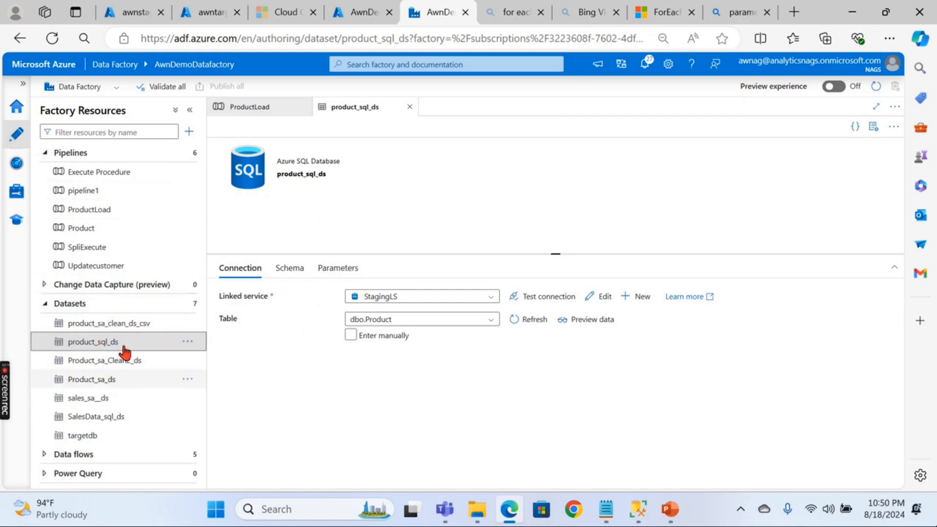
click(410, 107)
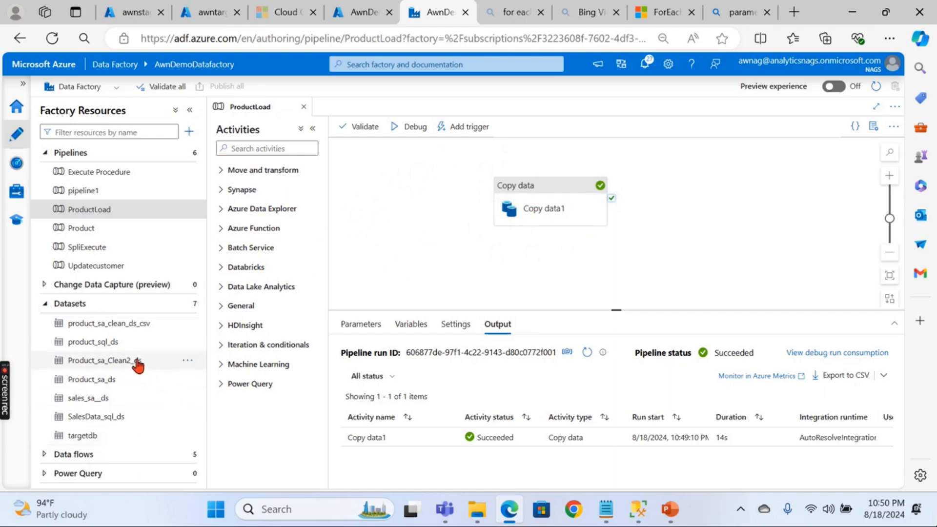
click(104, 344)
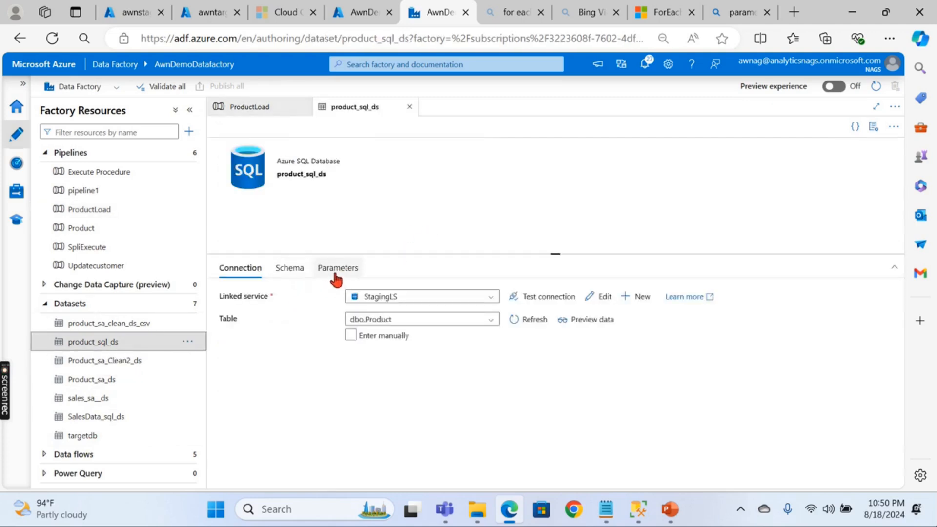
click(335, 273)
- Add a schemaSrcDS parameter with default value dbo to product_sql_ds
click(250, 300)
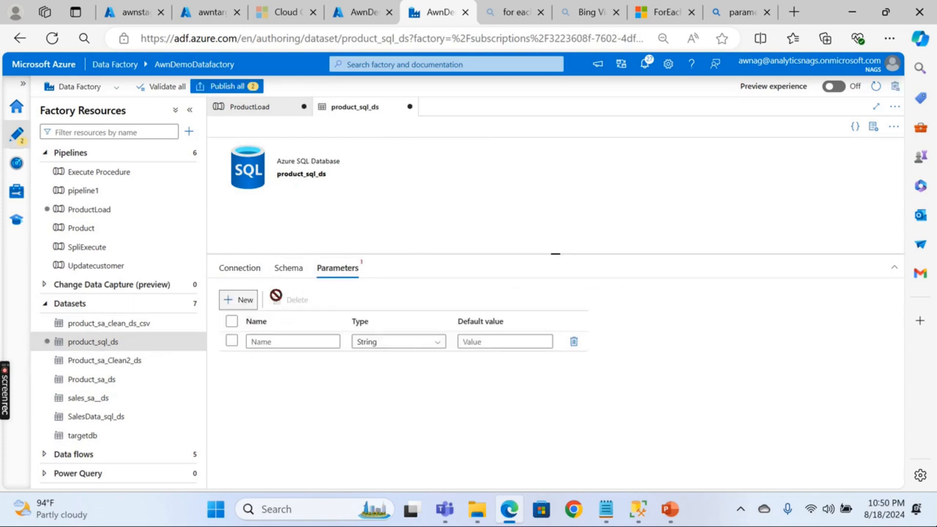
click(301, 342)
text(sc)
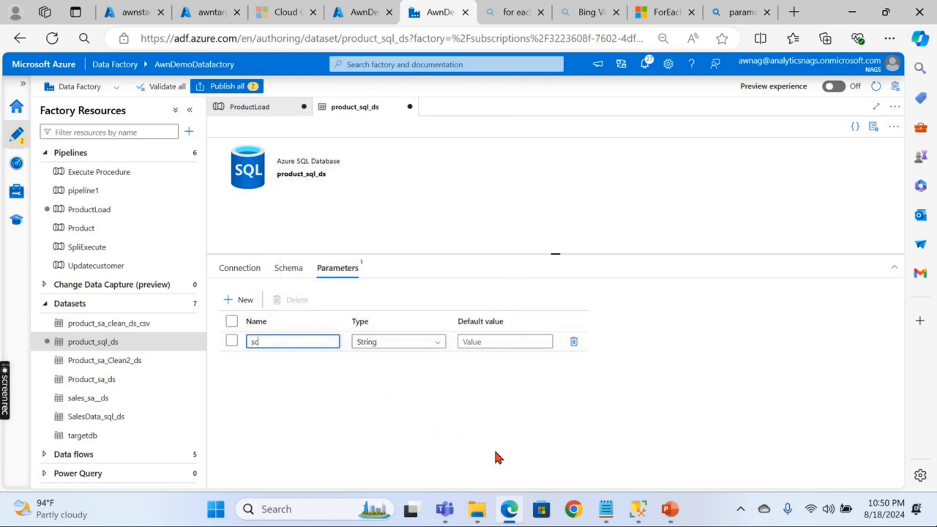
text(hemaSrcDS)
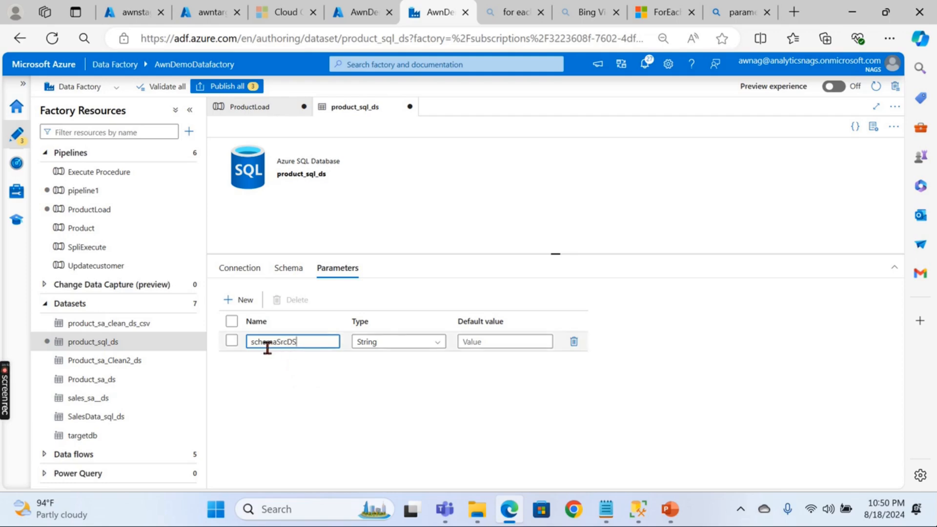
click(479, 339)
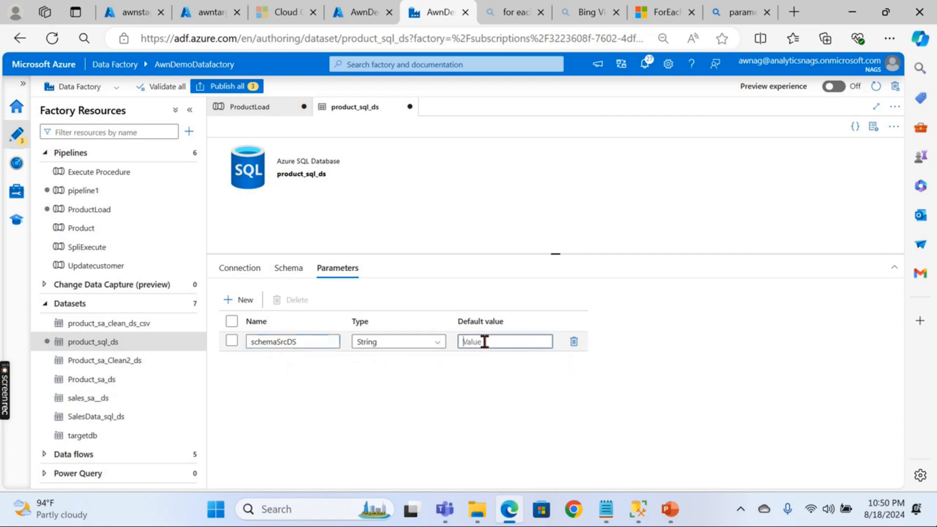
text(dbo)
click(388, 387)
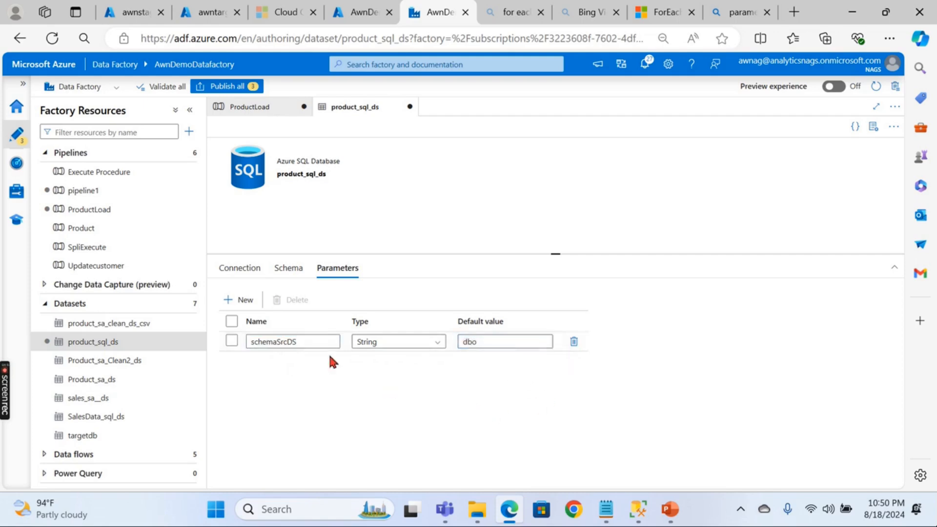
- Add a second parameter, tablenameSrcDS, with default value Product
click(244, 300)
click(271, 360)
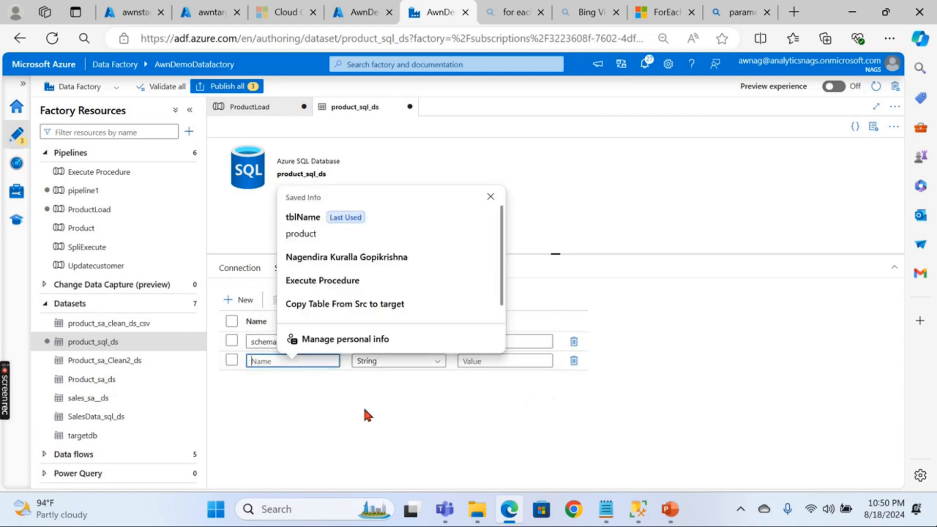
text(tablenameSrcDS)
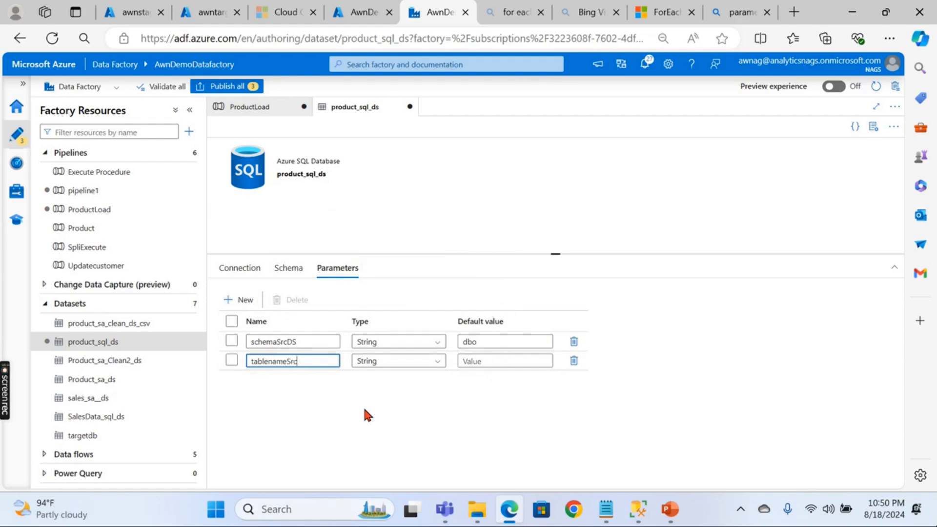
click(514, 356)
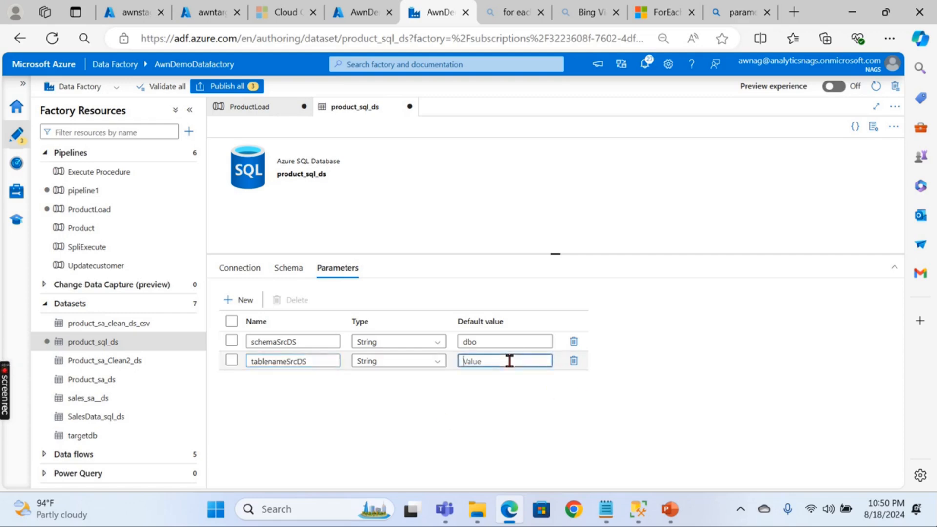
text(Product)
click(239, 269)
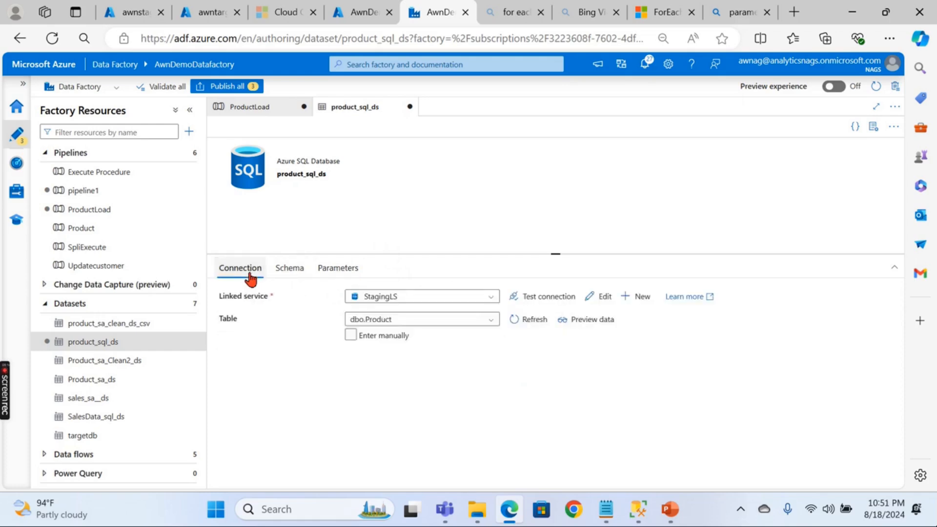
click(350, 337)
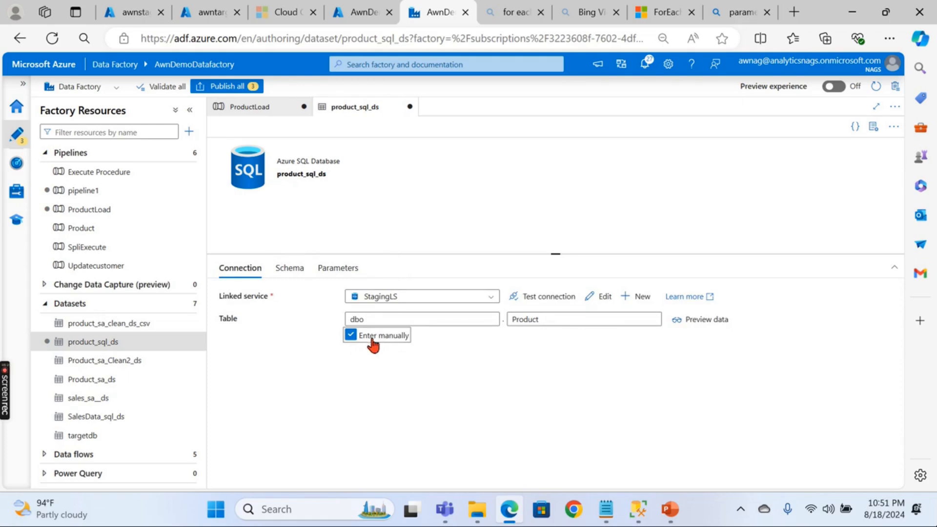
click(472, 318)
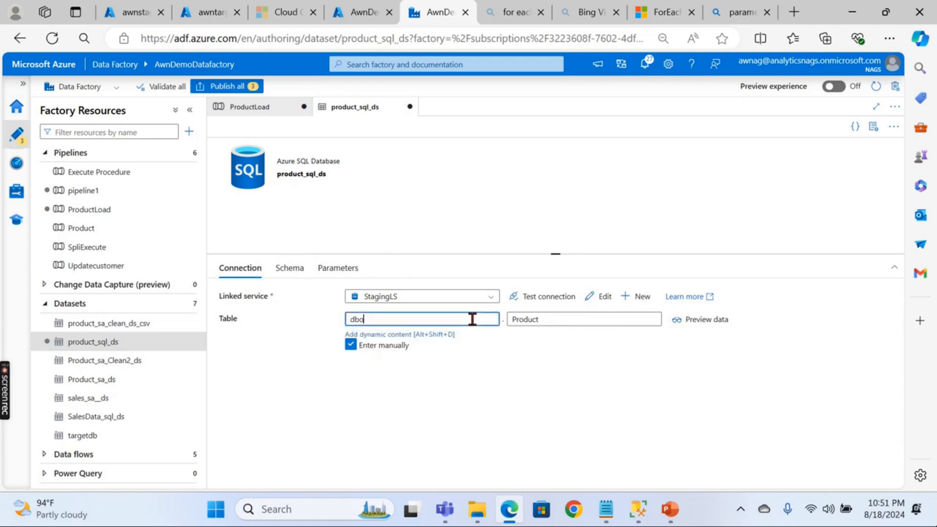
click(396, 334)
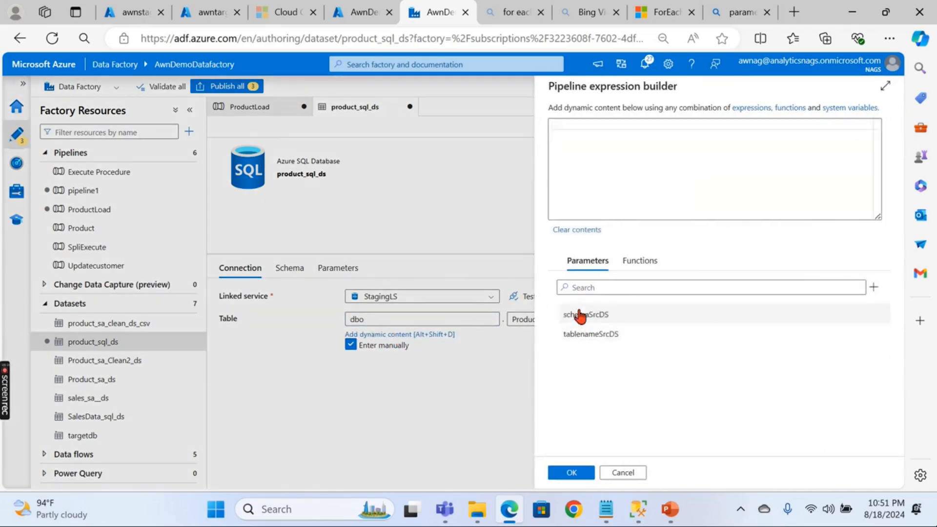
click(594, 316)
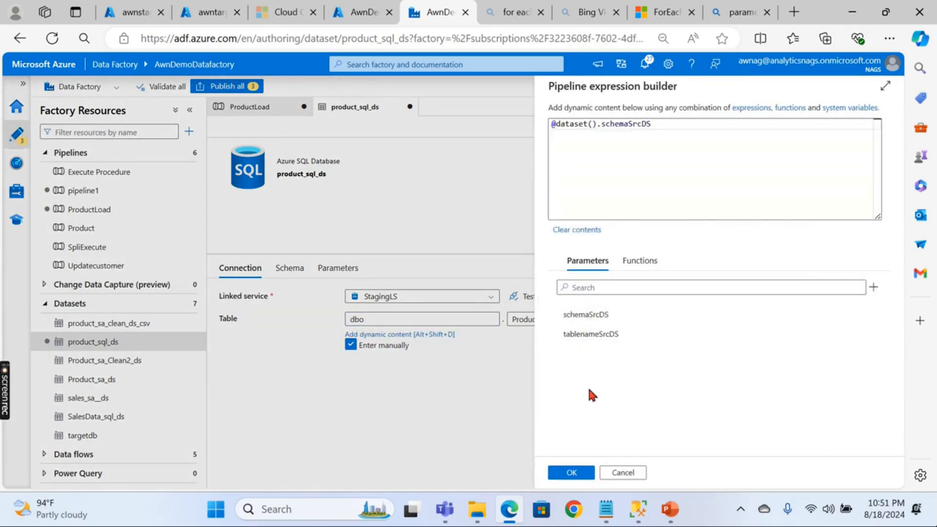
click(576, 474)
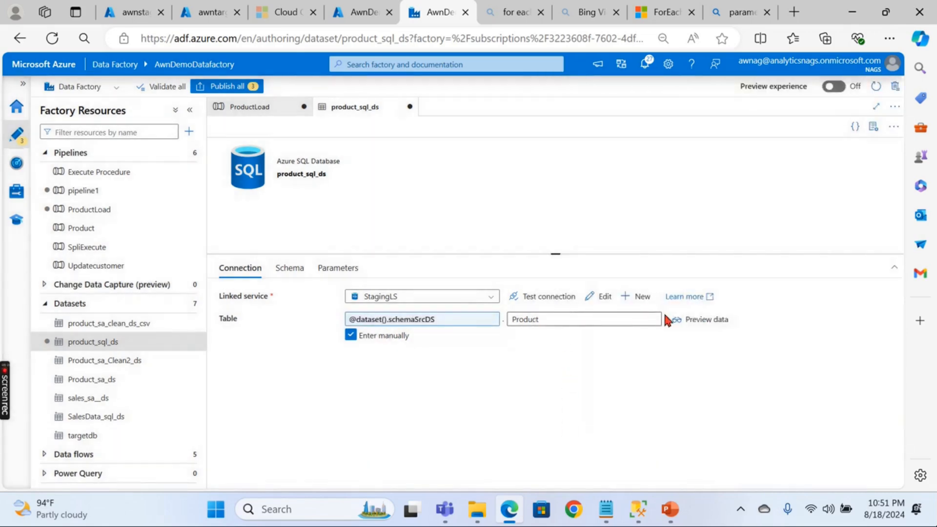
click(628, 315)
click(552, 337)
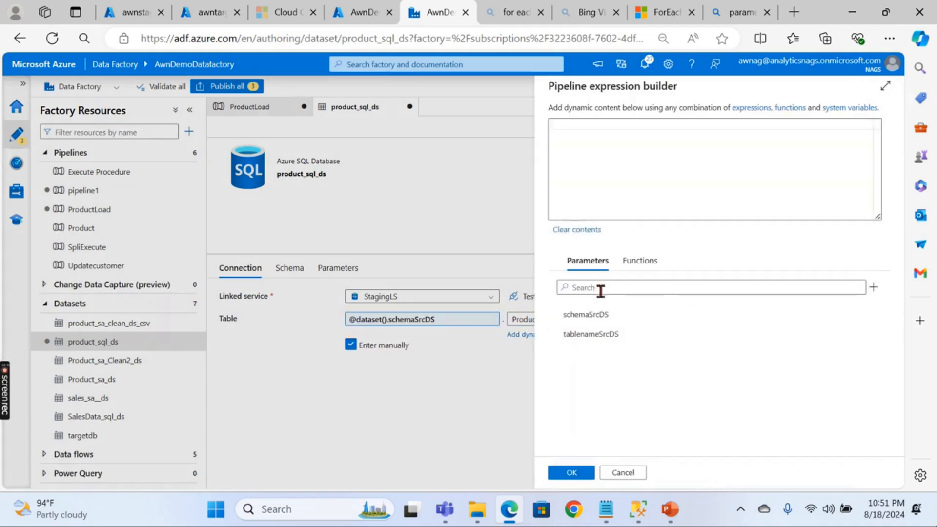
click(596, 333)
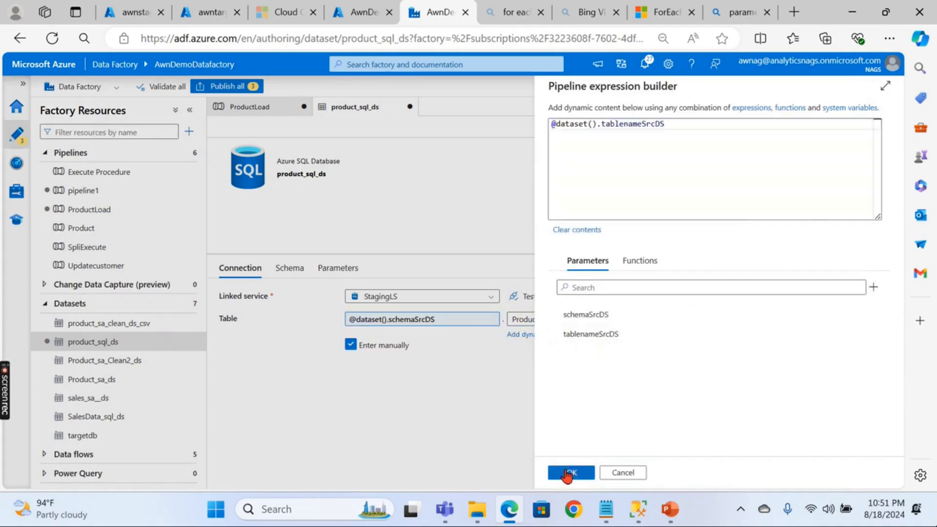
click(568, 472)
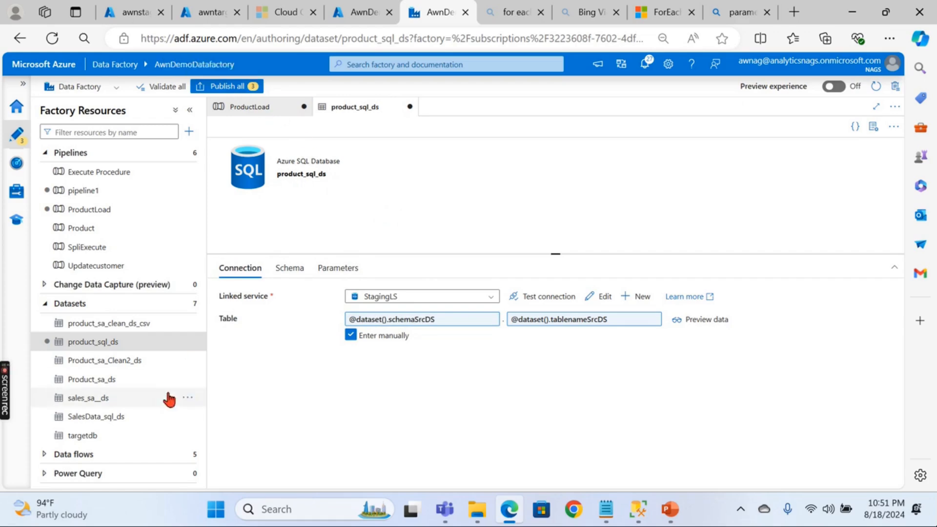
click(91, 436)
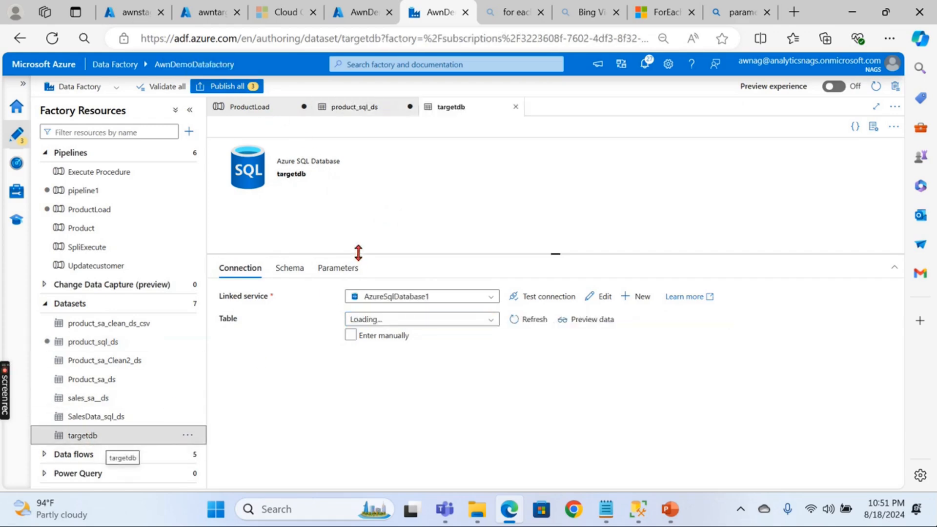
click(341, 269)
- Add a schemaTrgDS parameter with default value dbo to targetdb
click(246, 302)
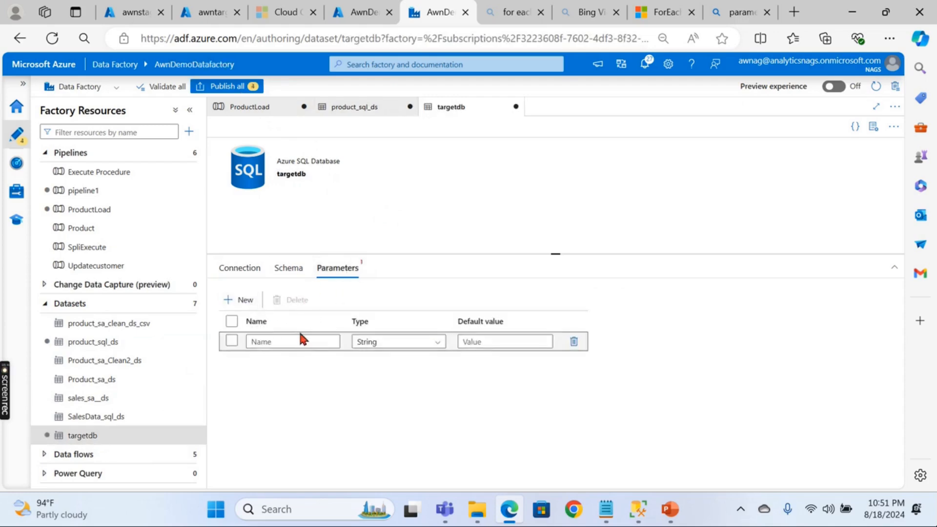
click(305, 341)
text(schema)
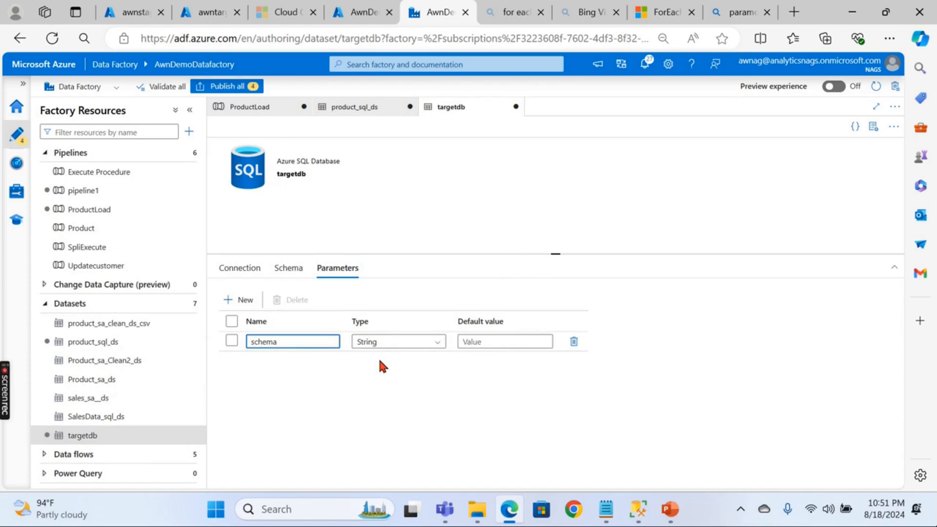
text(TrgDS)
click(503, 341)
text(dbo)
- Add a TablenameTrgDS parameter defaulting to product and set the target table to manual entry
click(241, 299)
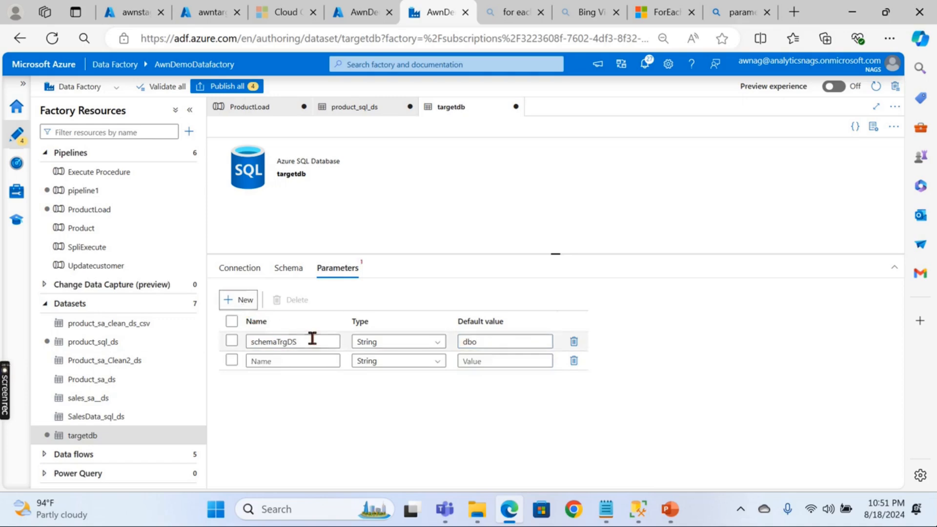
click(300, 360)
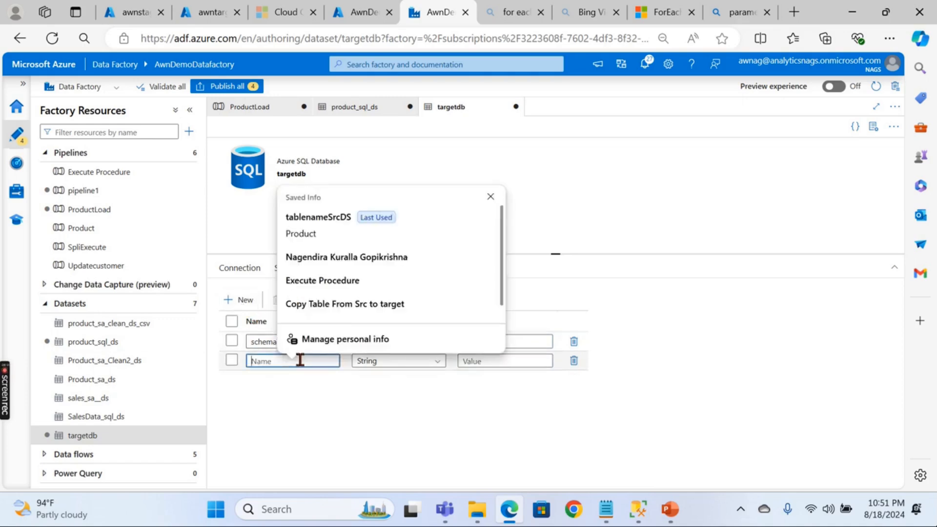
text(Schema)
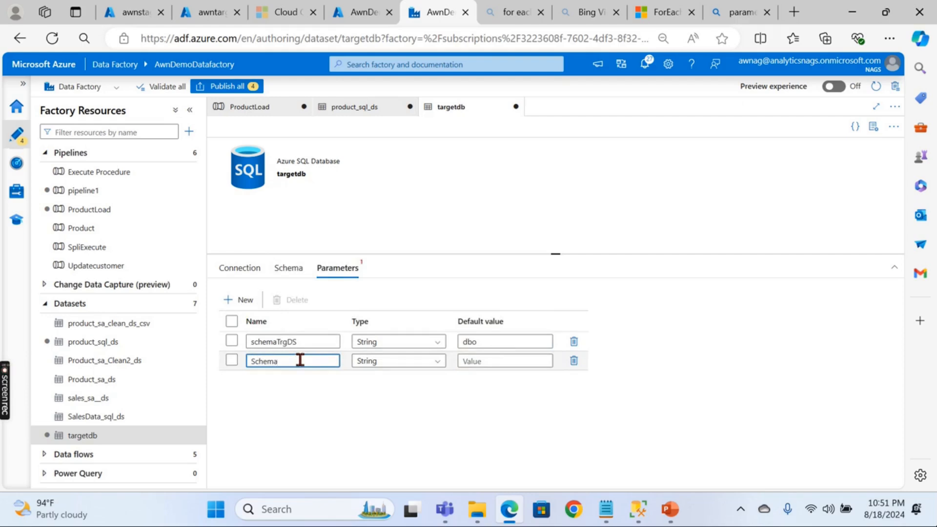
key(ctrl+a)
text(T)
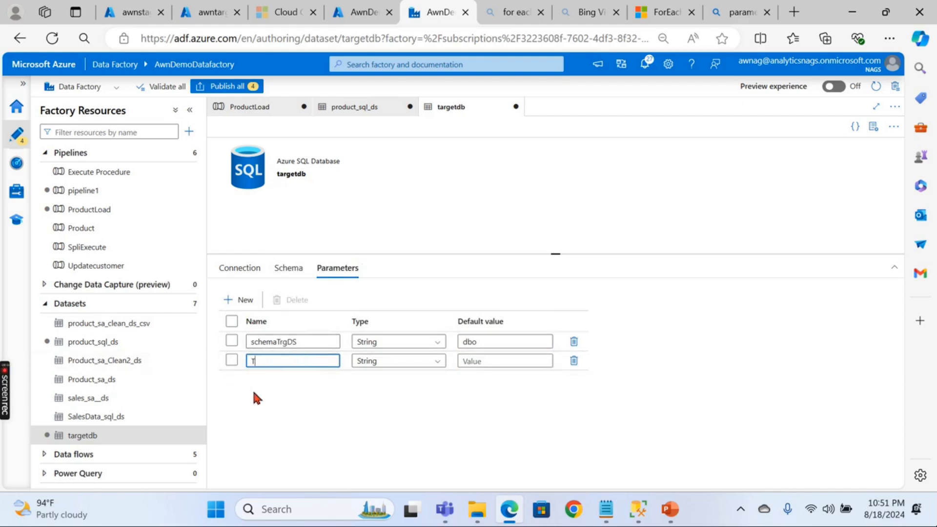
text(ablenmae)
click(270, 360)
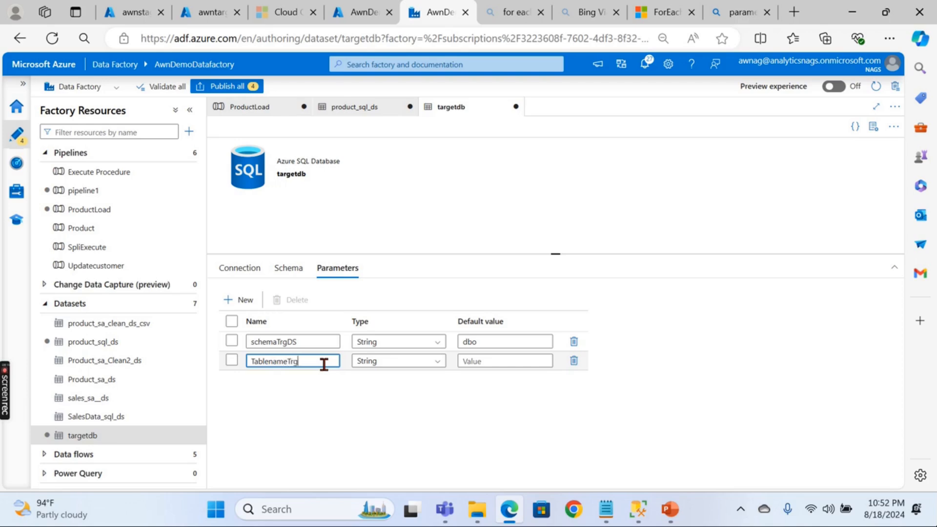
click(482, 360)
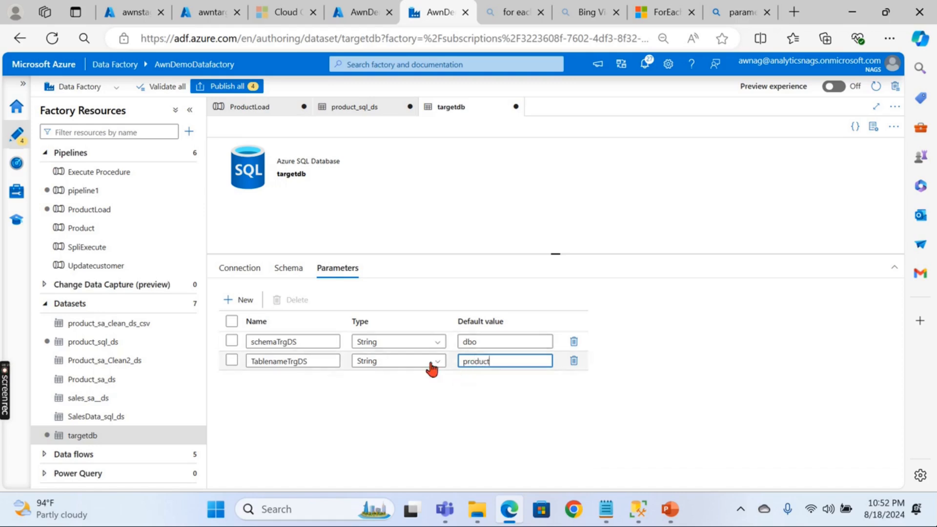
click(241, 269)
click(376, 336)
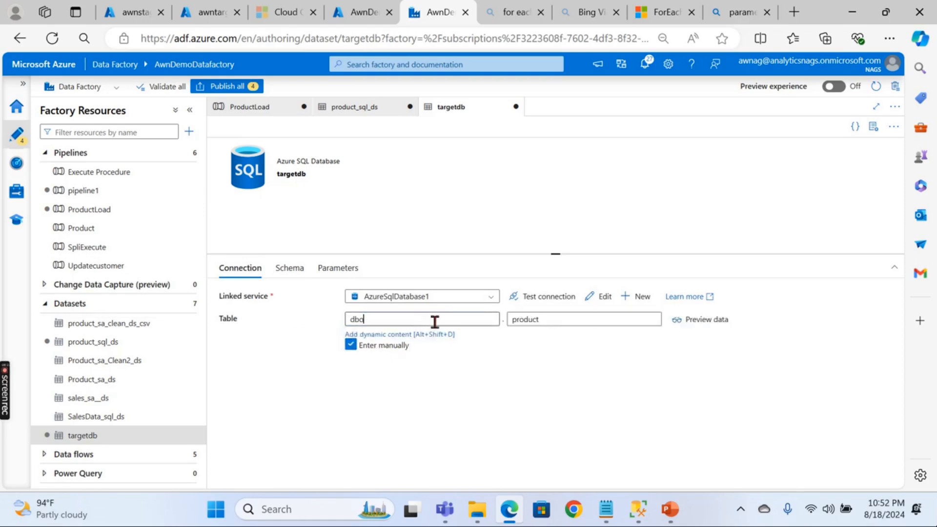
click(430, 335)
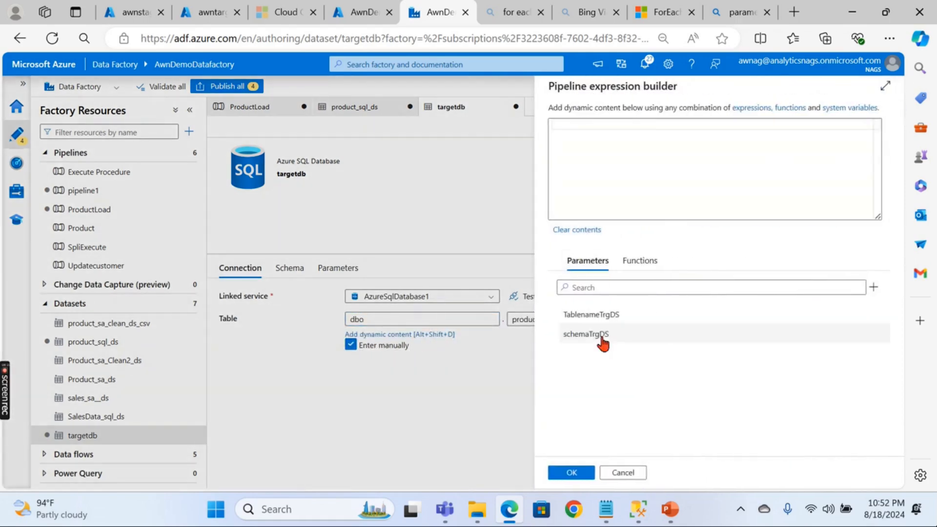
click(599, 336)
click(570, 472)
click(540, 320)
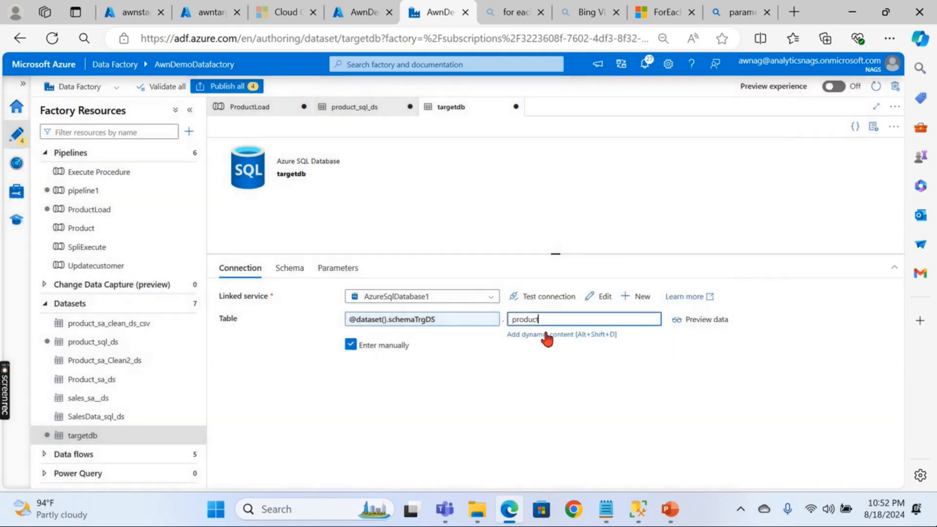
click(532, 334)
click(590, 315)
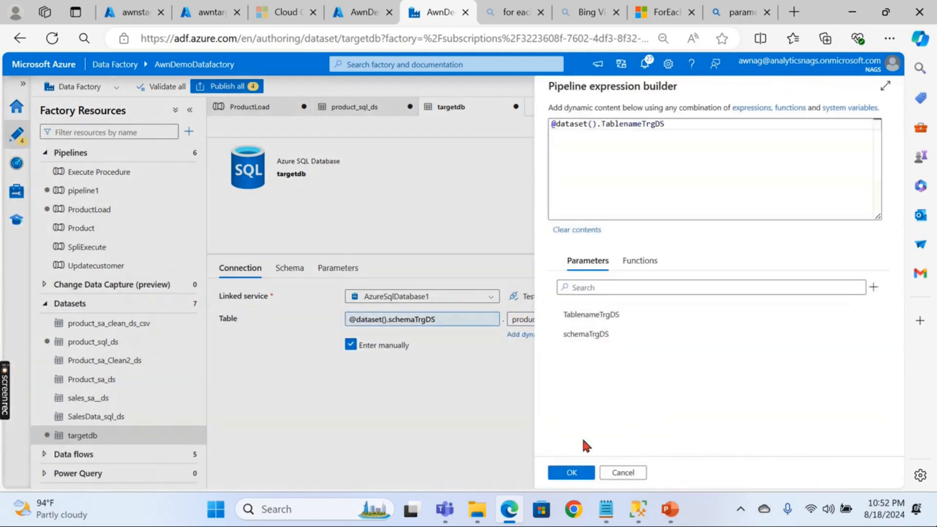
click(570, 472)
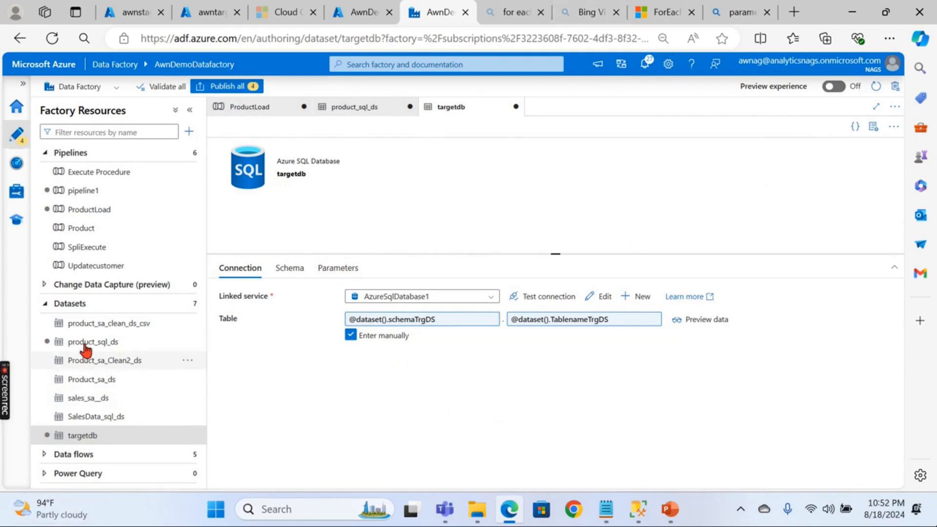
- Publish all four pending changes and close both dataset tabs
click(249, 87)
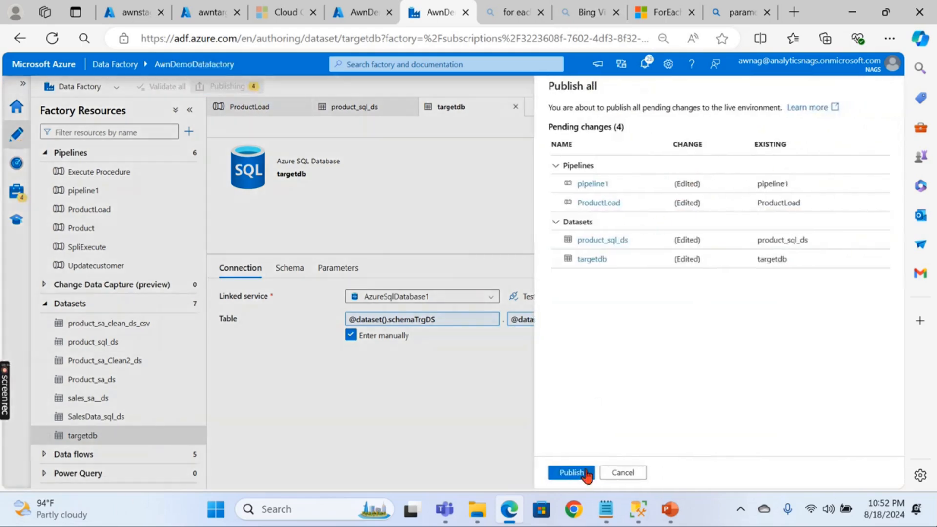
click(587, 474)
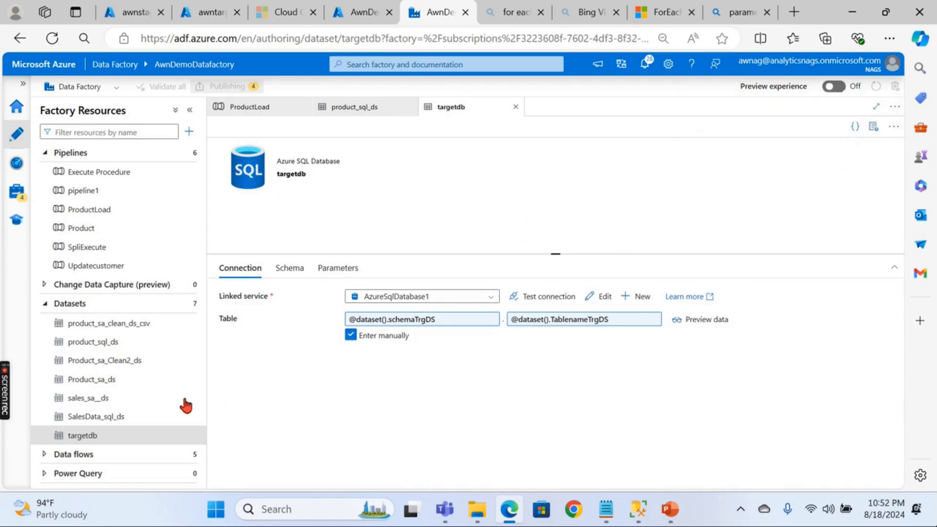
click(515, 107)
click(409, 107)
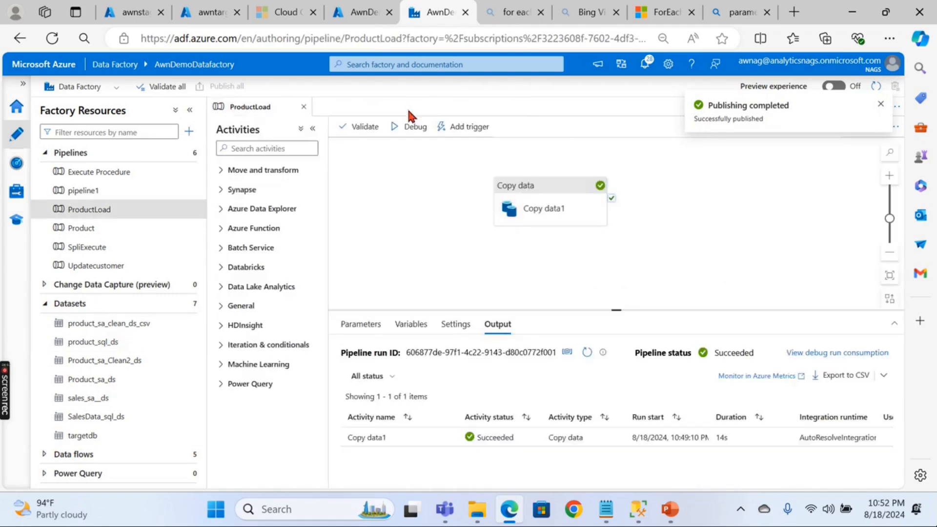
- Check the pipeline parameters and Copy data1's source dataset properties, then close ProductLoad
click(880, 104)
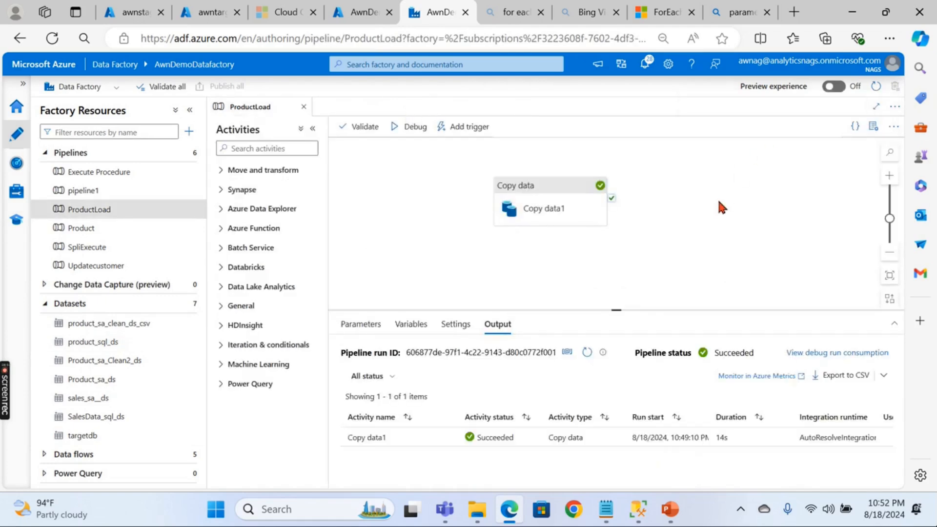
drag(409, 197, 455, 194)
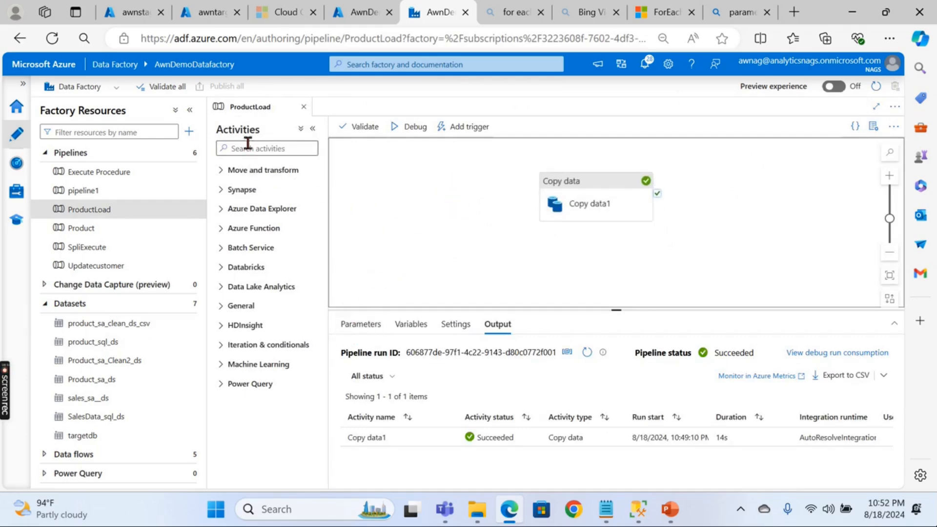
click(361, 325)
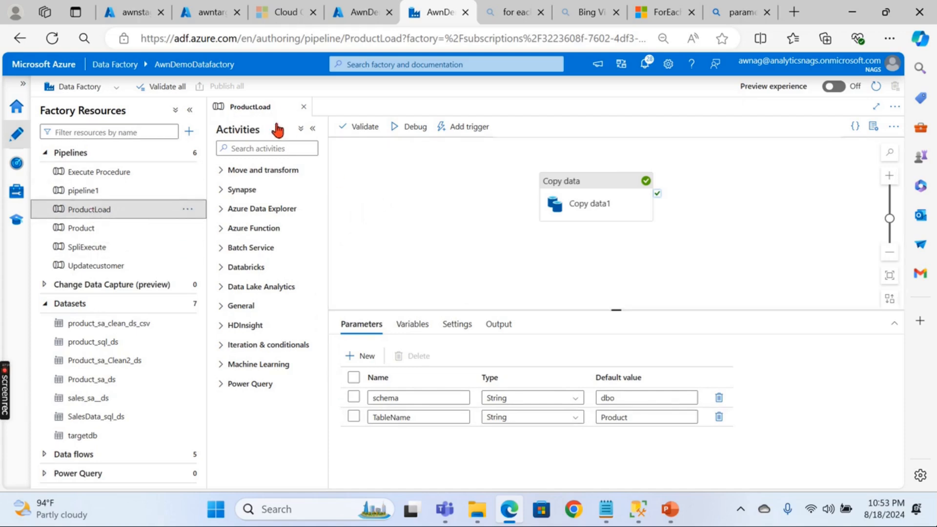
click(381, 255)
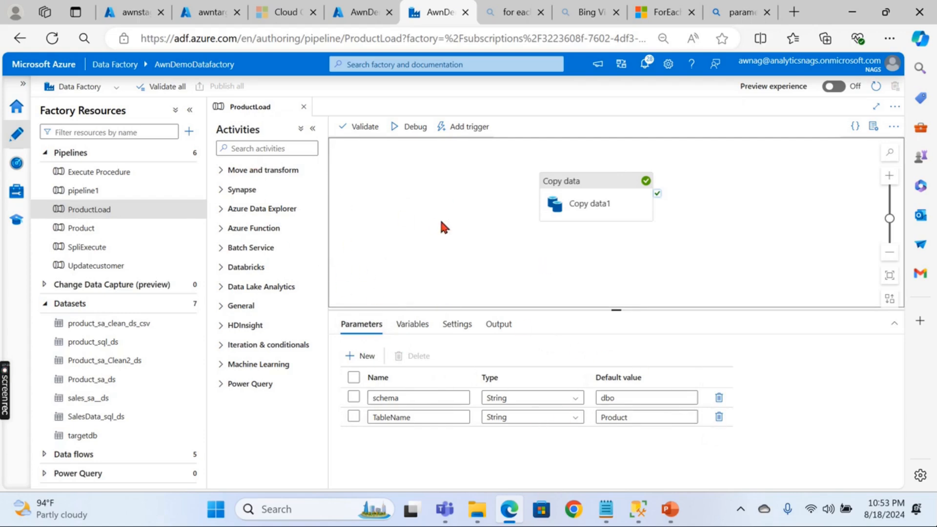
click(569, 186)
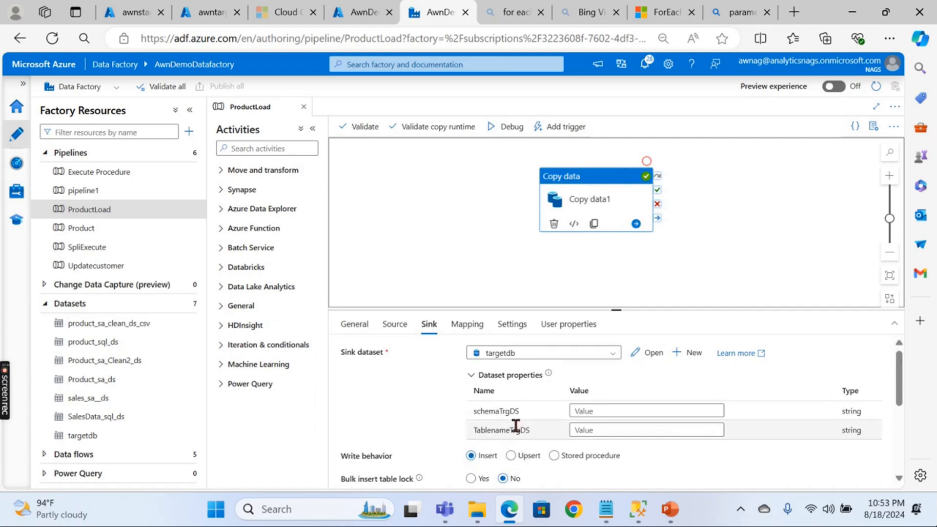
click(397, 328)
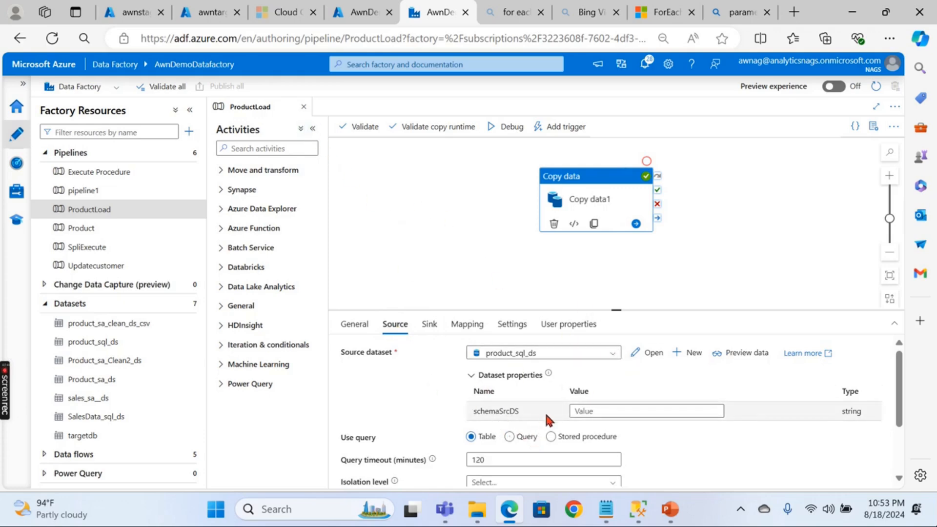
scroll(702, 453, down, 2)
scroll(692, 452, up, 3)
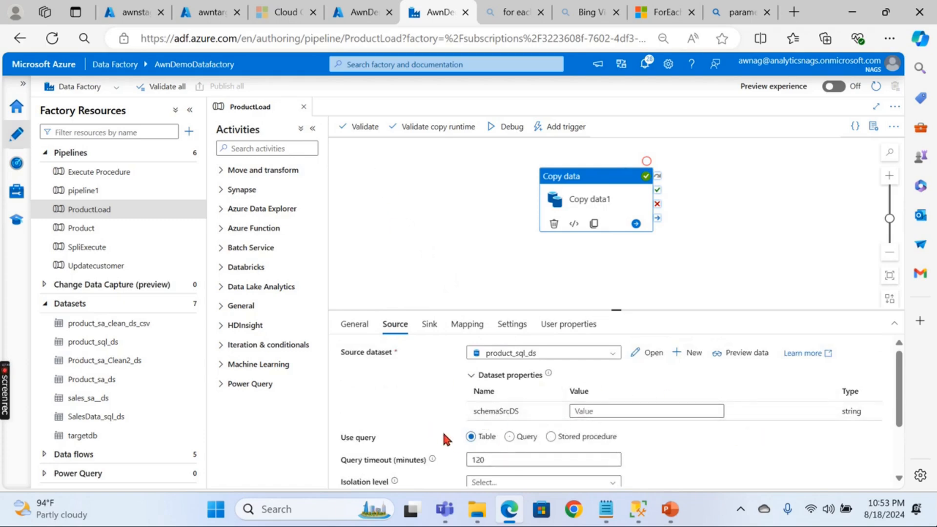
click(303, 107)
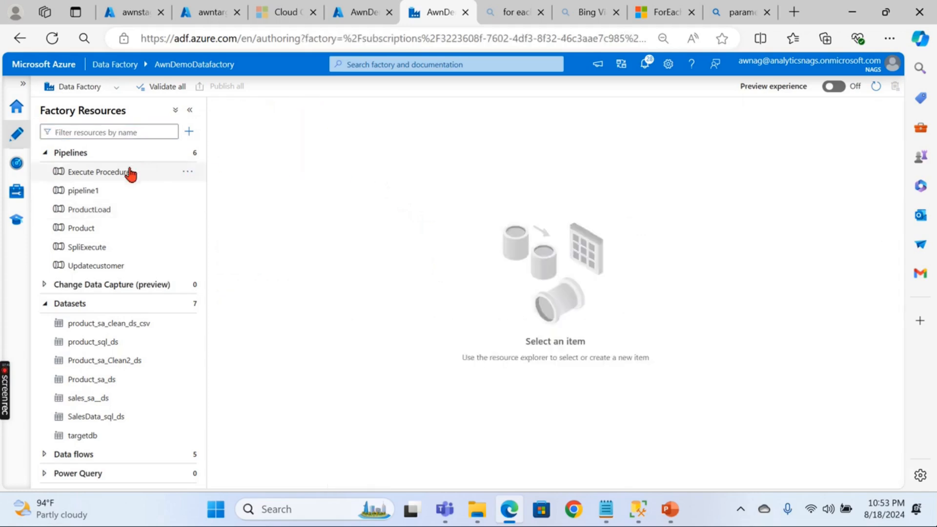
click(100, 210)
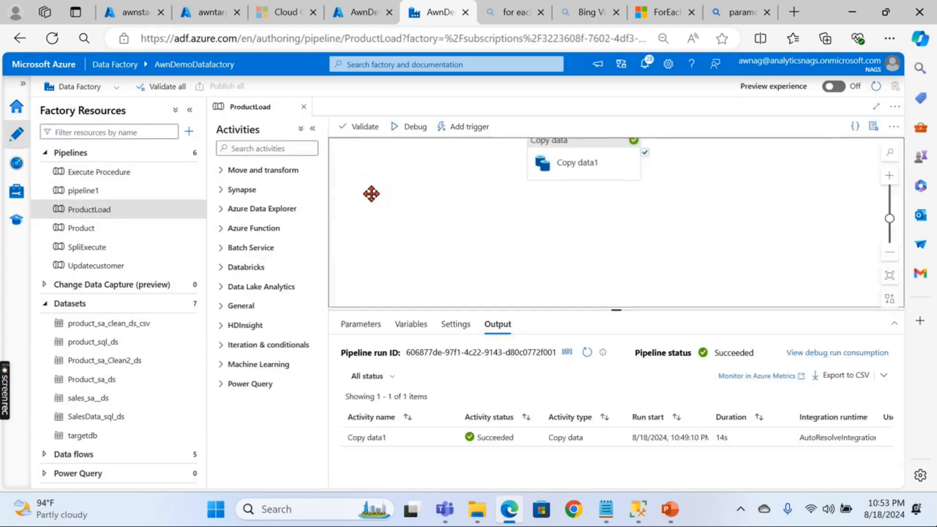
click(519, 166)
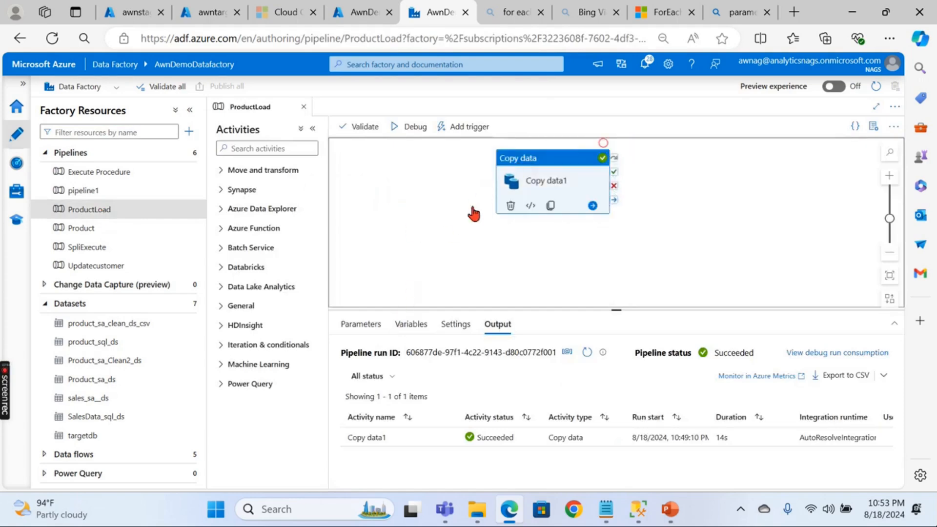
click(396, 325)
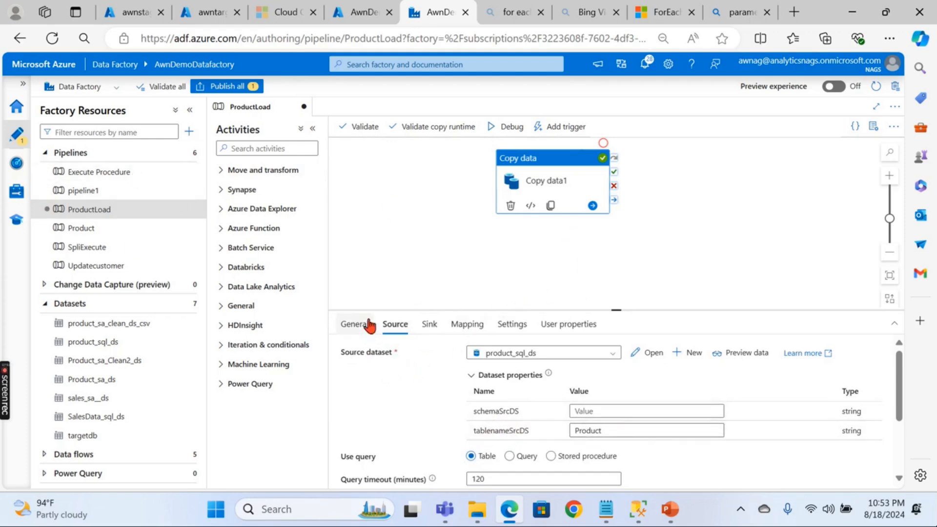
drag(495, 163, 494, 175)
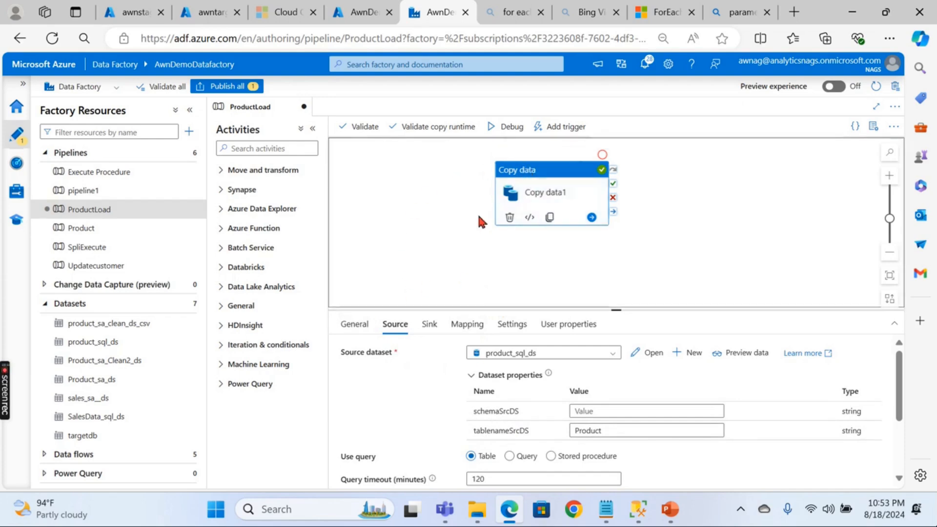
click(606, 409)
click(613, 423)
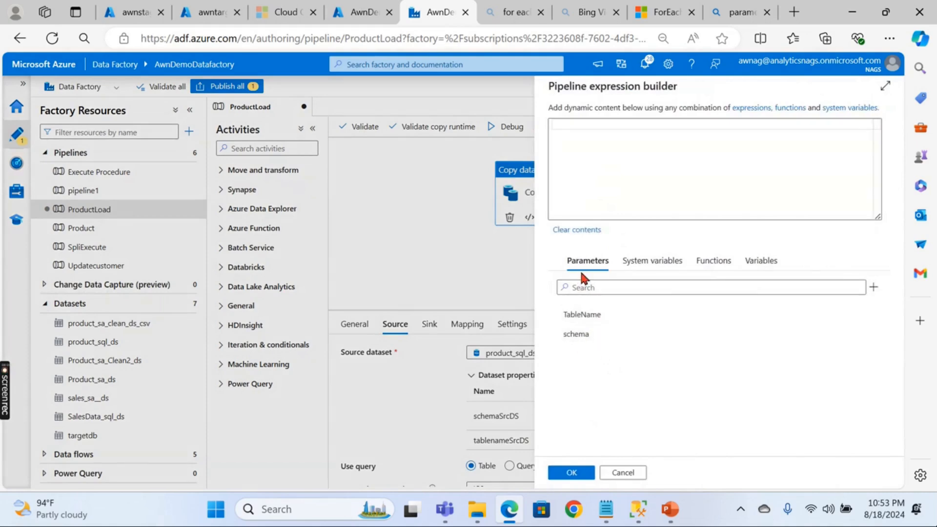
click(581, 337)
click(570, 473)
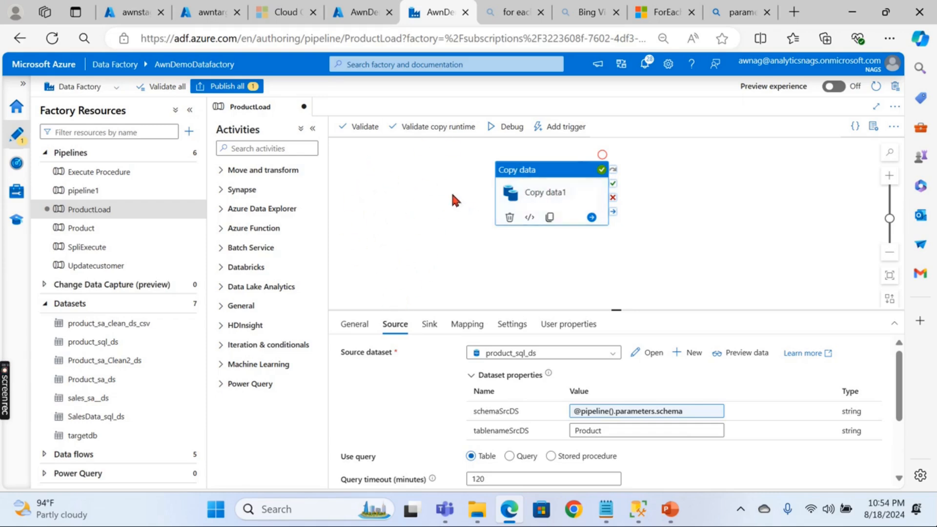
click(590, 431)
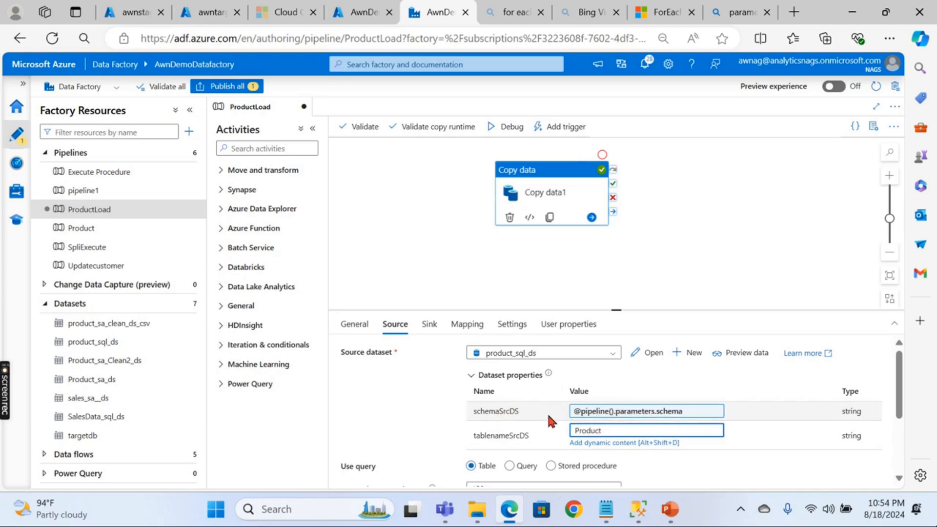
click(608, 442)
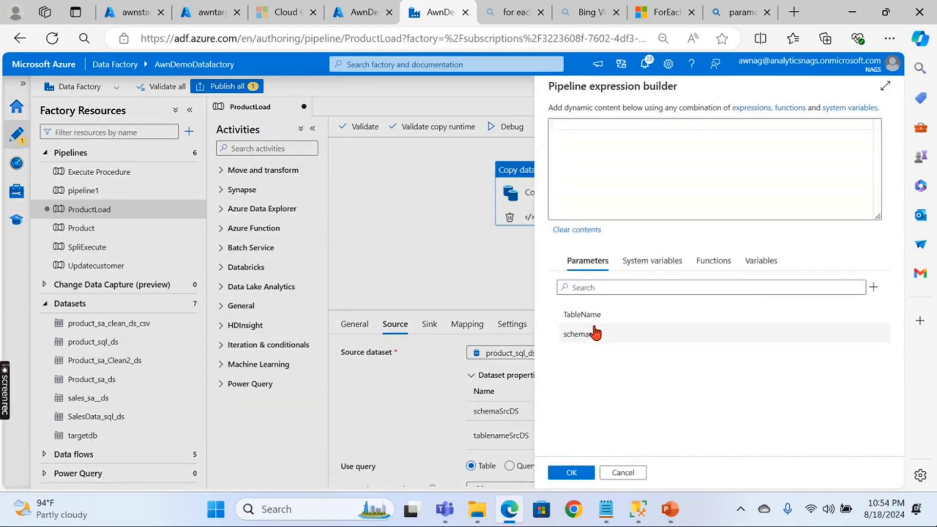
click(582, 314)
click(572, 472)
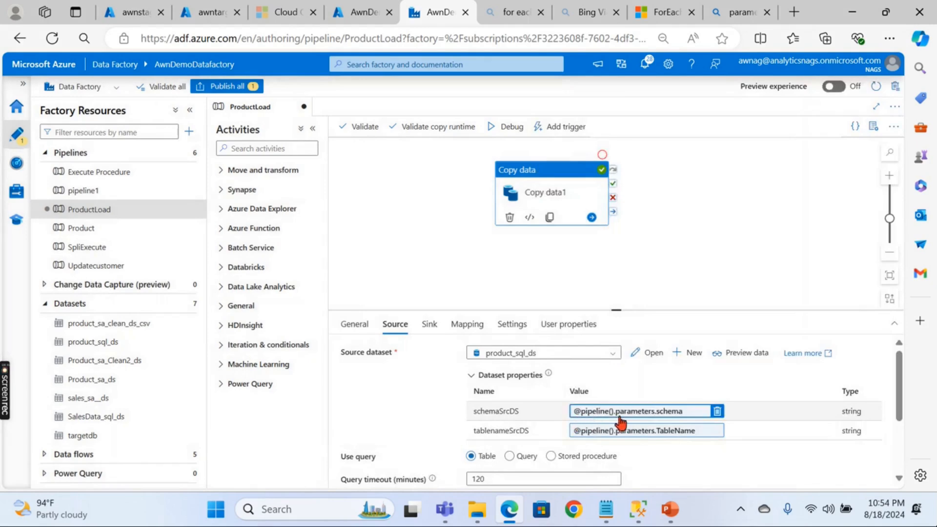
click(381, 219)
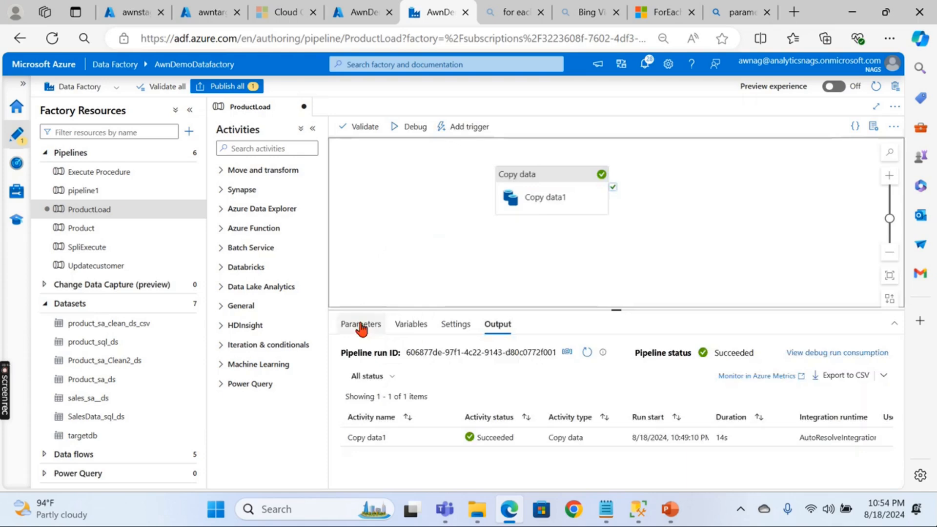
click(362, 325)
click(537, 184)
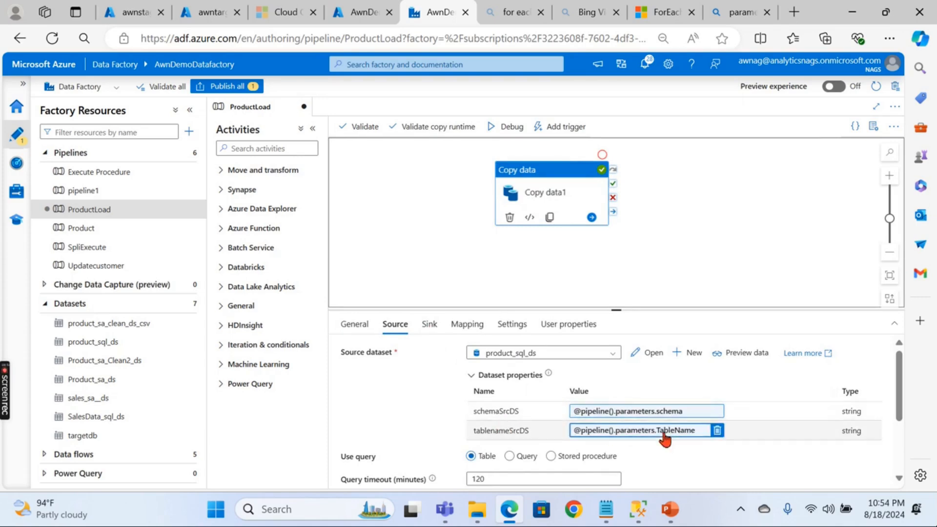
- Bind the sink's schemaTrgDS property to the pipeline's schema parameter
click(428, 325)
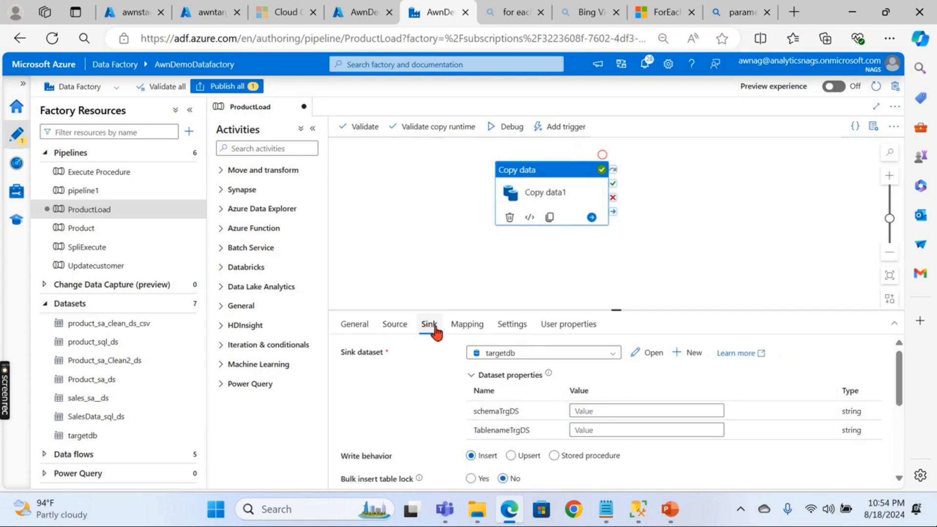
click(597, 411)
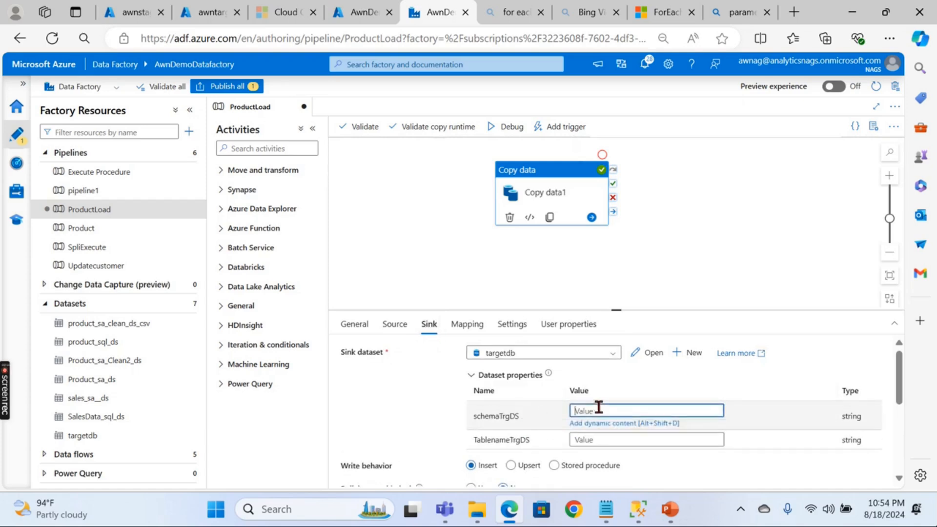
click(608, 424)
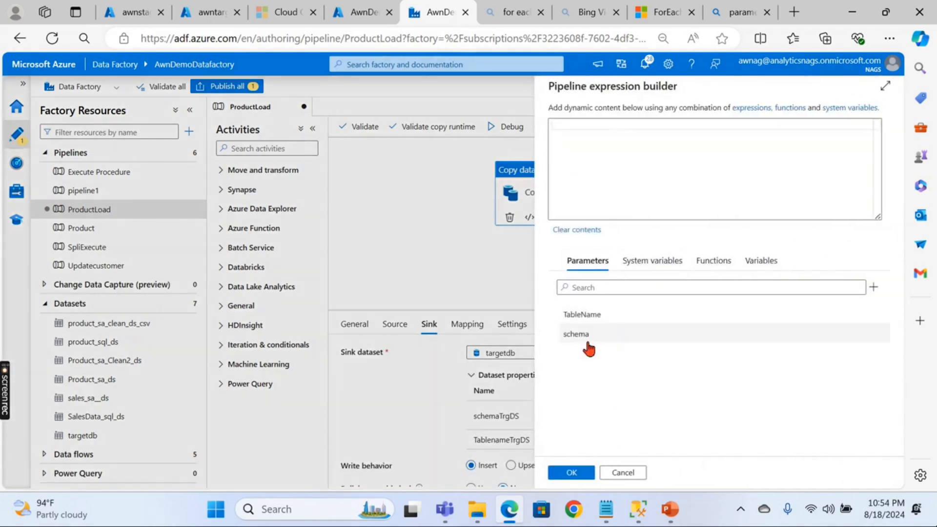
click(580, 334)
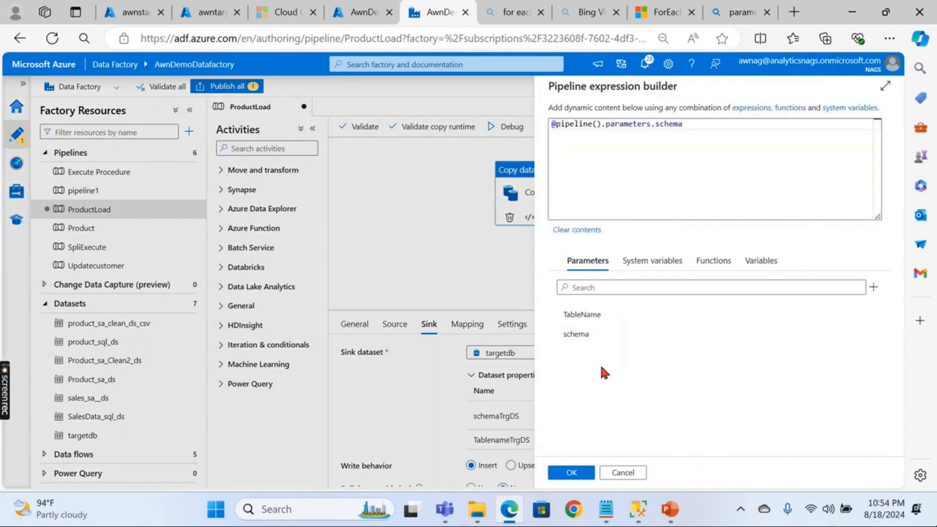
click(570, 472)
click(593, 429)
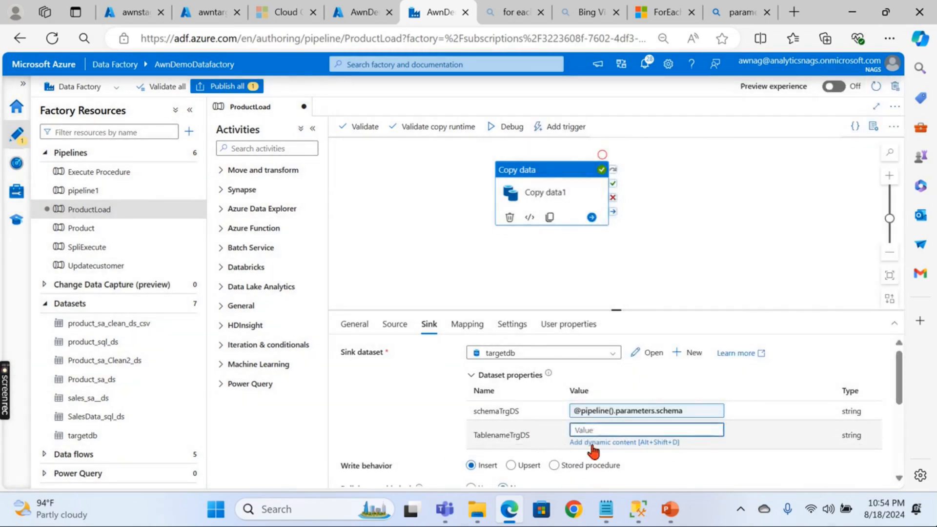
click(591, 444)
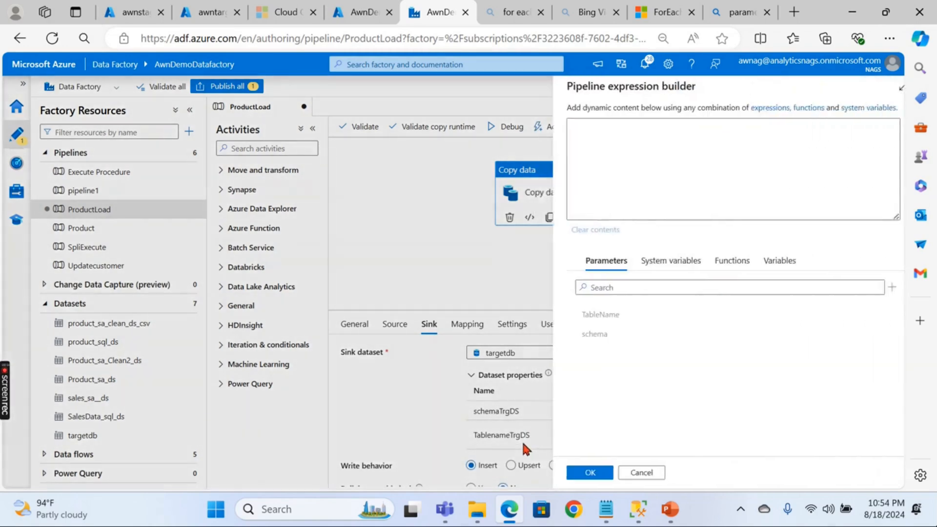
click(593, 316)
click(571, 472)
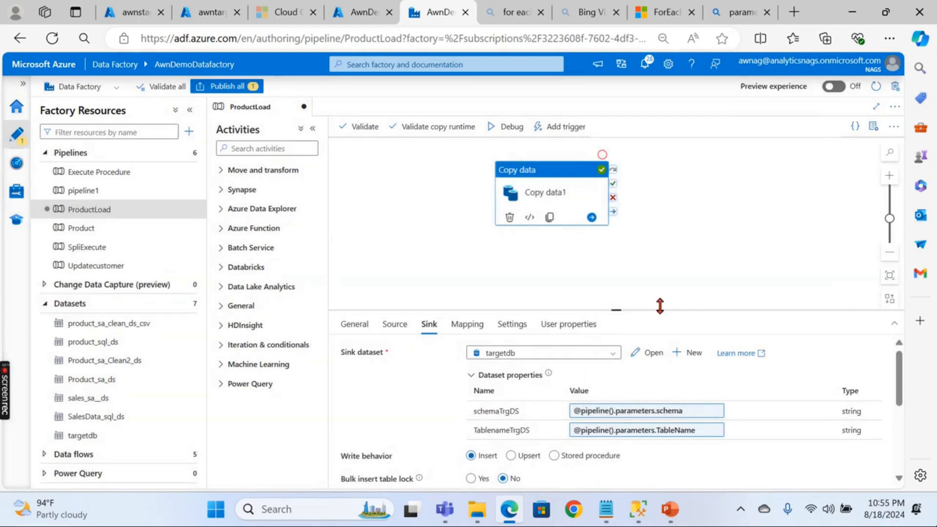
click(719, 183)
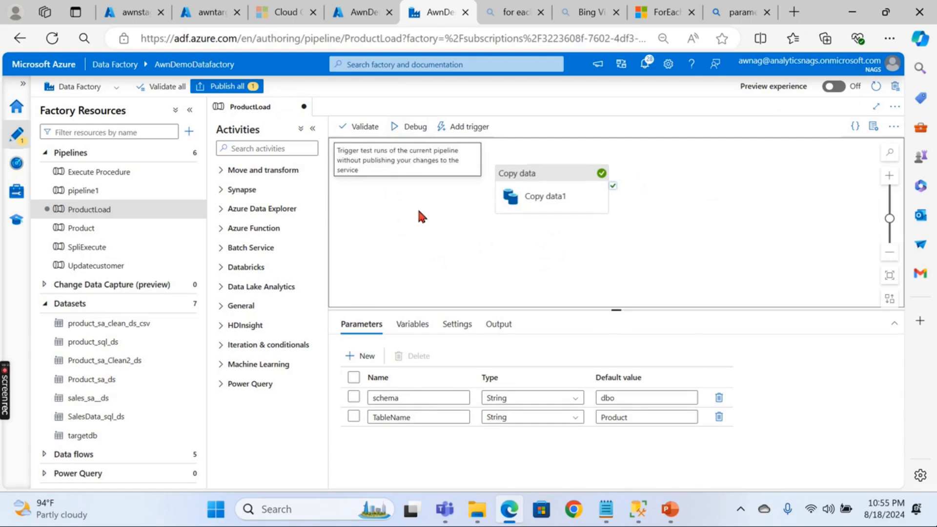
- Start a ProductLoad debug run, changing the TableName run value from Product to Customer
click(405, 130)
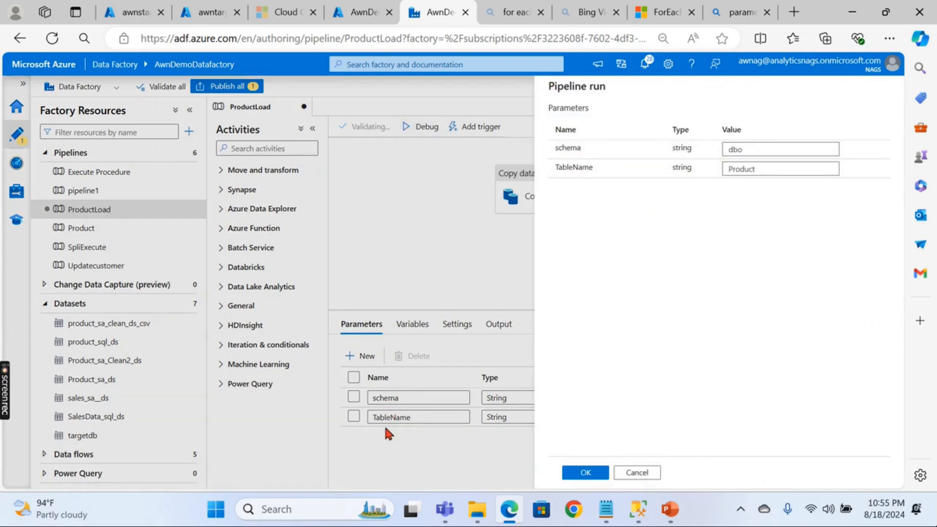
click(788, 152)
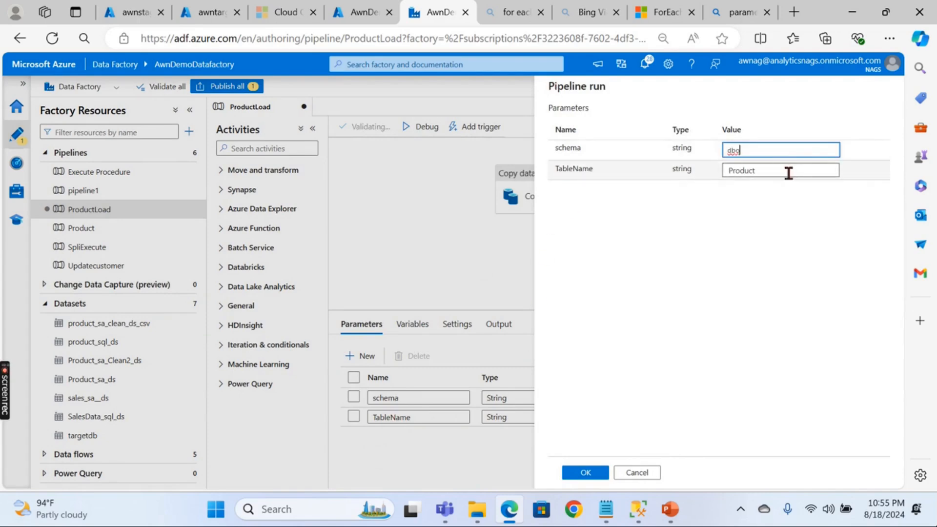
click(763, 171)
double_click(742, 172)
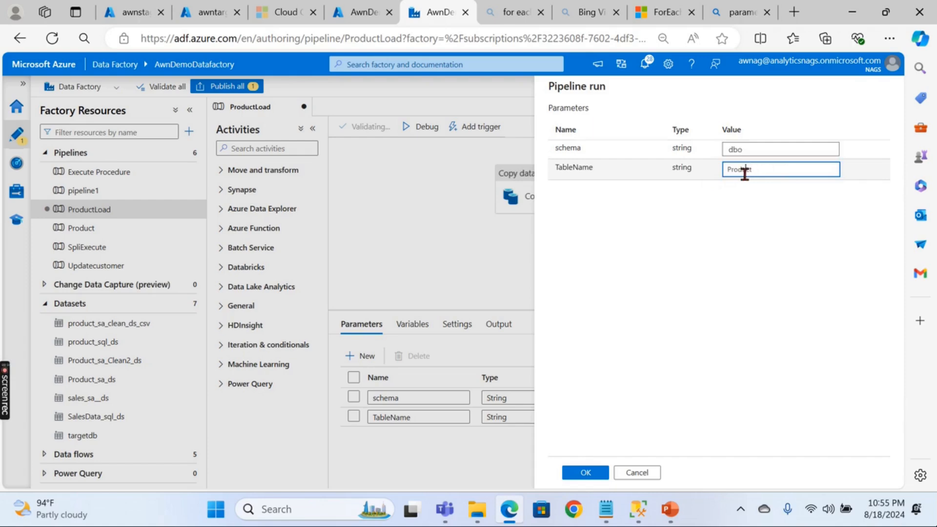
text(Customer)
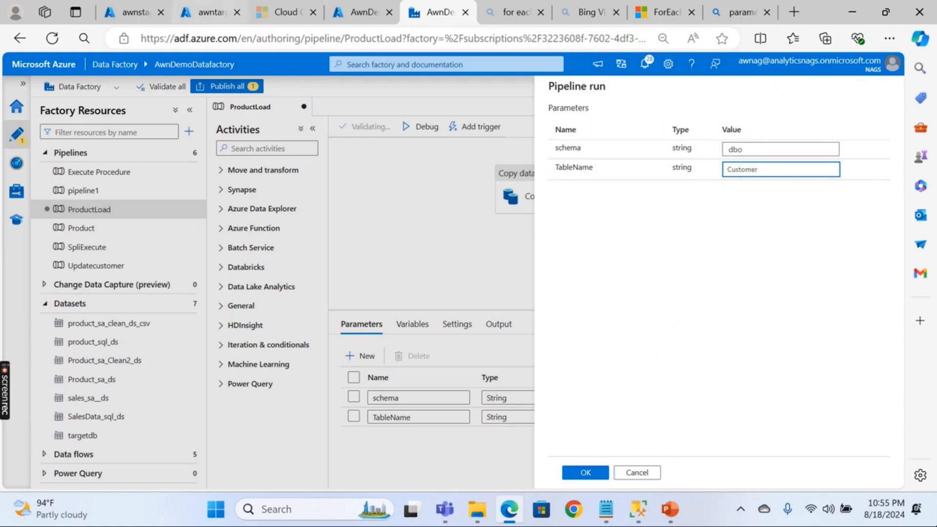
click(131, 12)
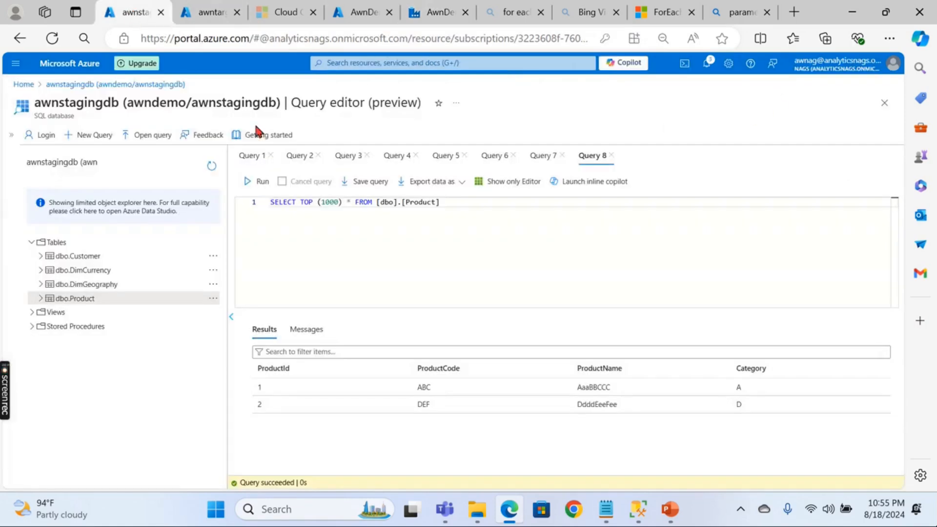
- Query the top 1000 rows of dbo.Customer in awnstagingdb
right_click(94, 259)
click(138, 268)
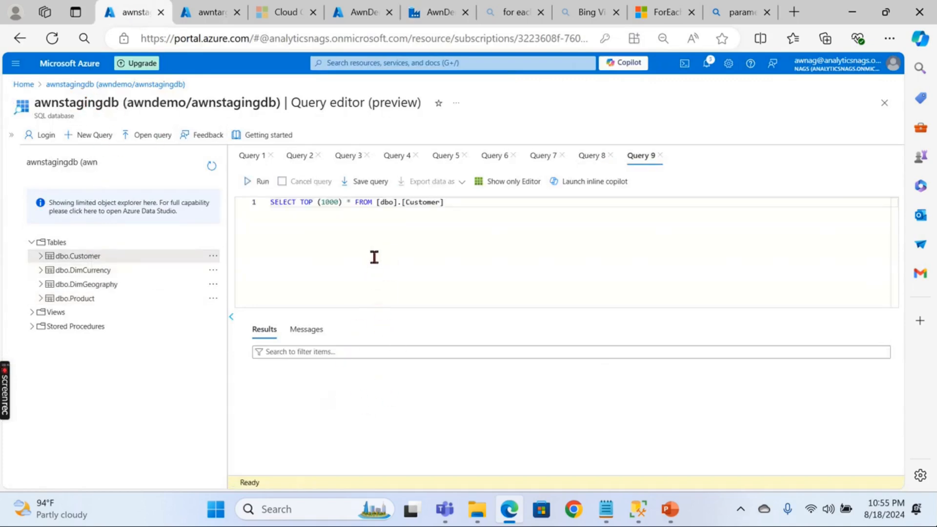
click(248, 181)
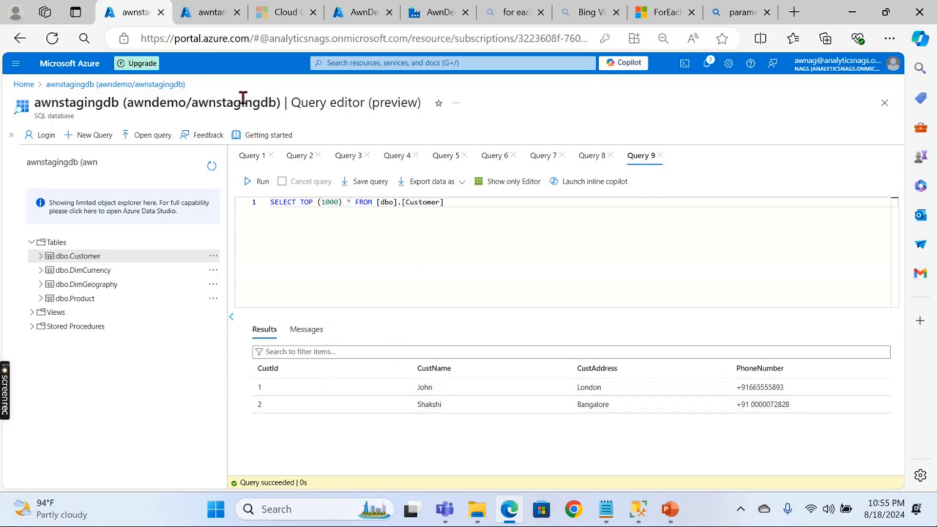
- Refresh awntarget's tables to confirm only the product and test tables exist
click(200, 10)
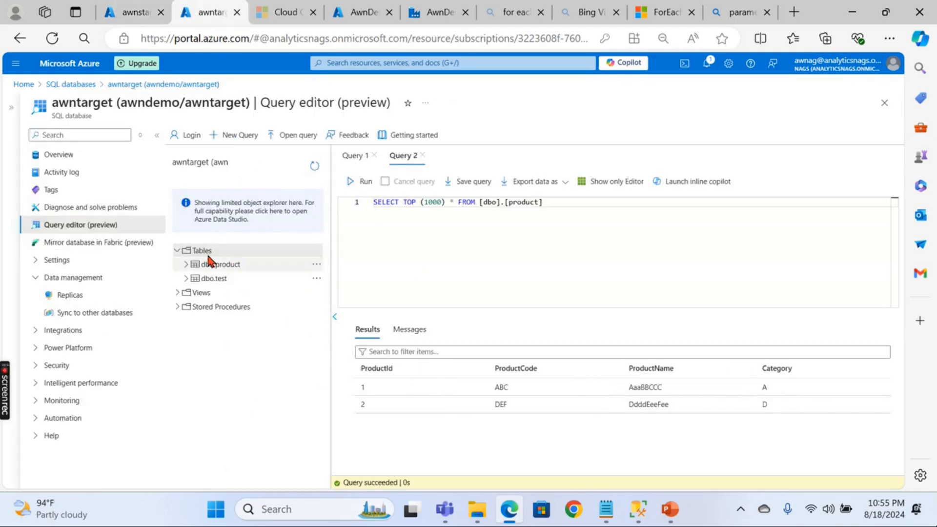
click(314, 166)
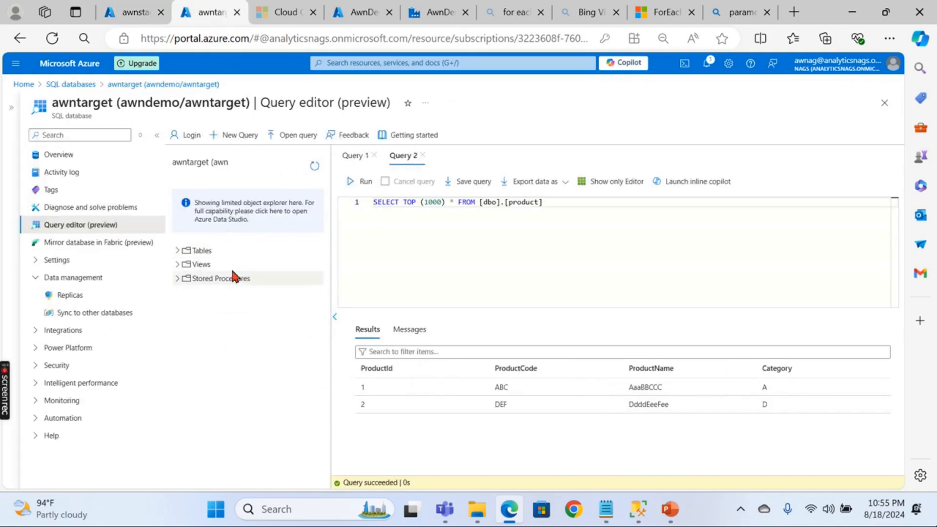
click(184, 251)
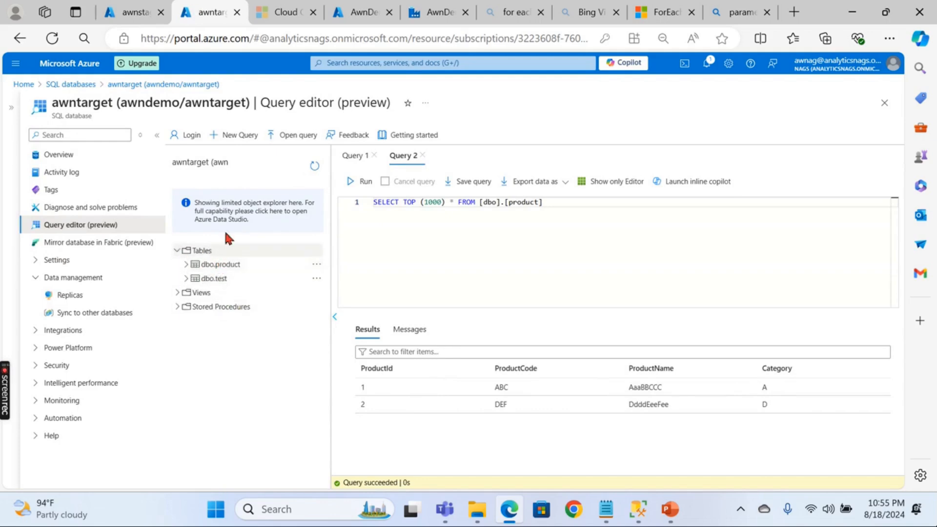
click(433, 10)
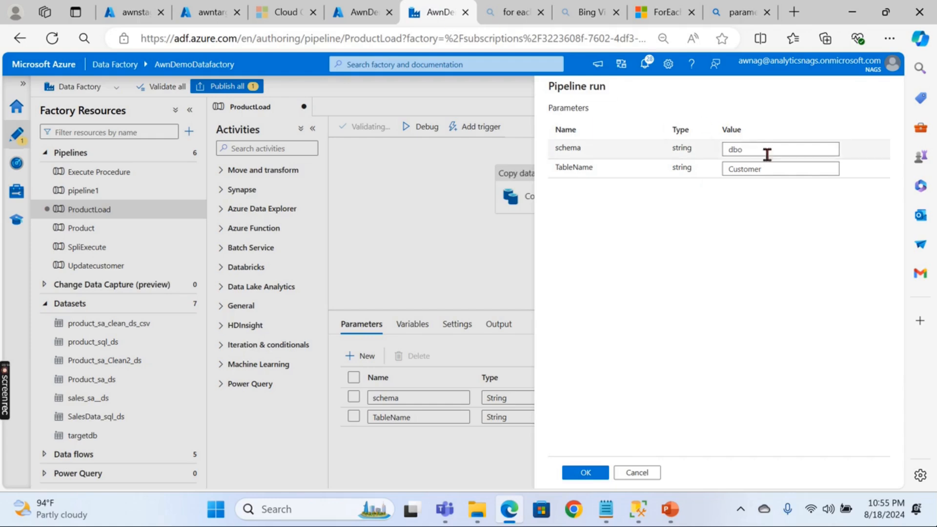
- Run the Customer debug run and refresh Output until Copy data1 succeeds in 11s
click(585, 473)
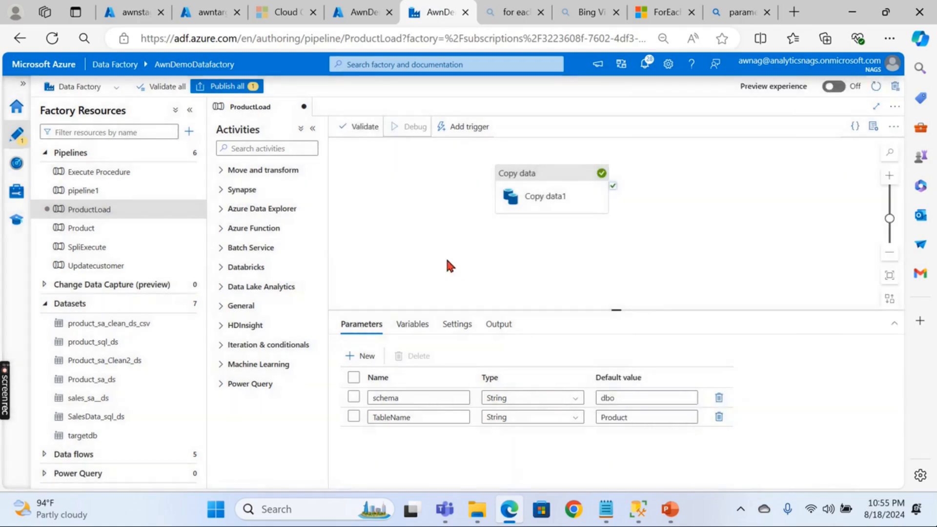
click(427, 244)
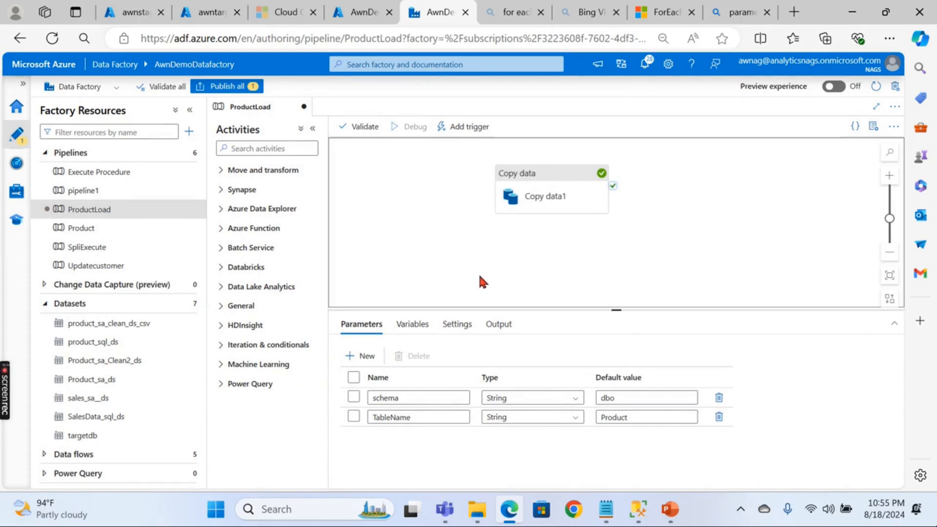
click(498, 324)
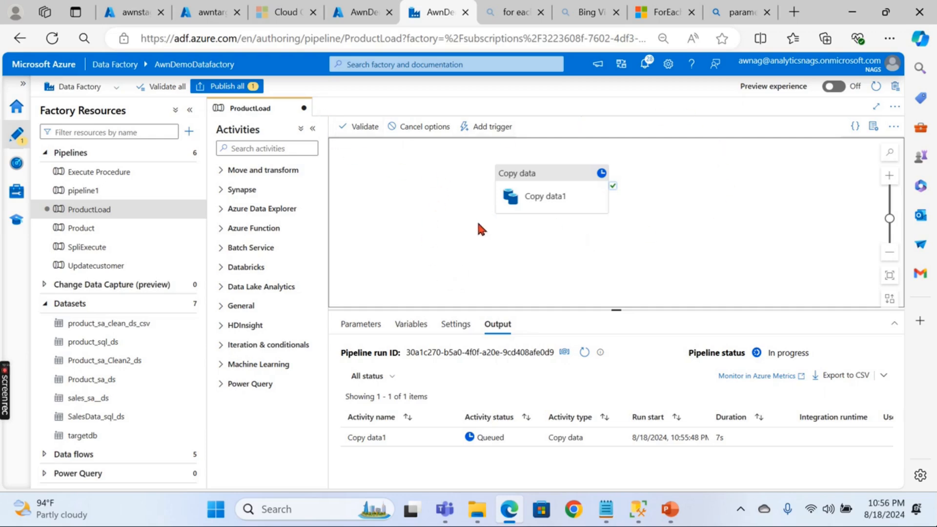
click(584, 352)
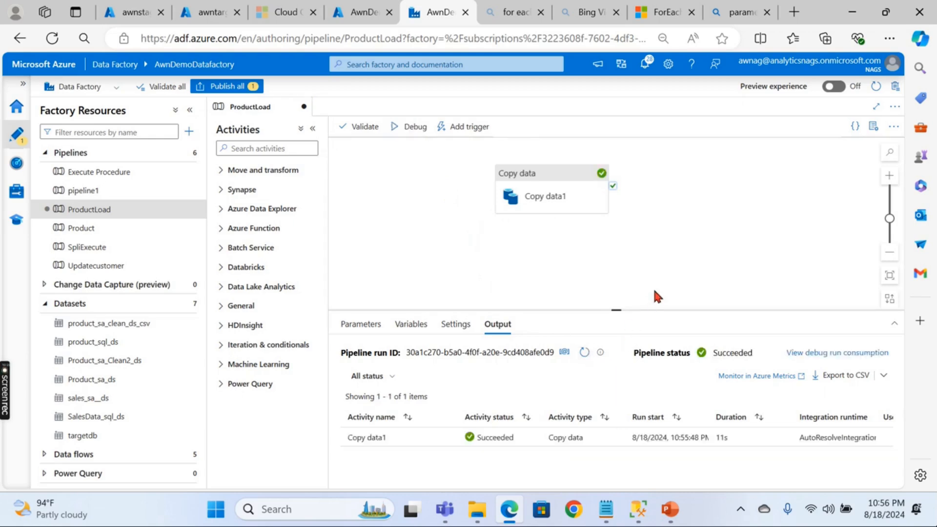
click(203, 18)
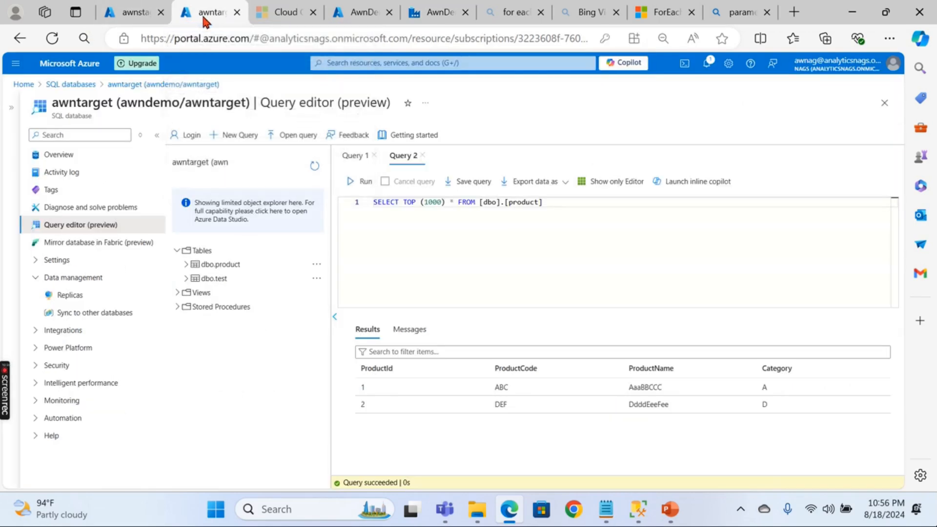
- Query awntarget's new dbo.Customer table and compare its two rows with staging
click(178, 250)
right_click(235, 266)
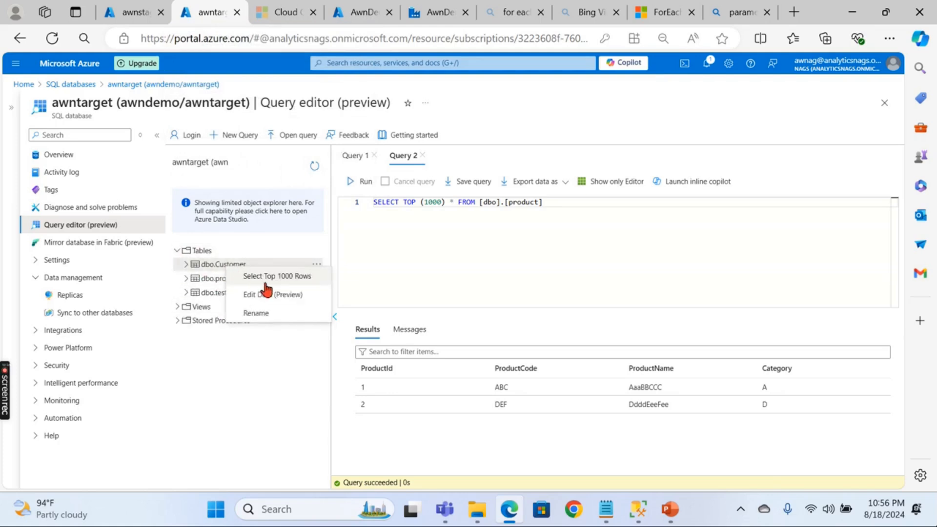
click(278, 276)
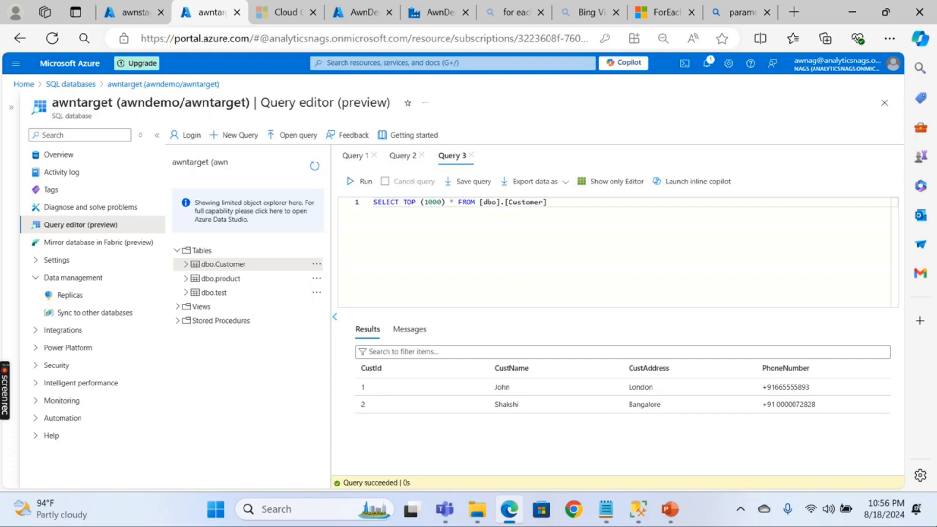
click(131, 12)
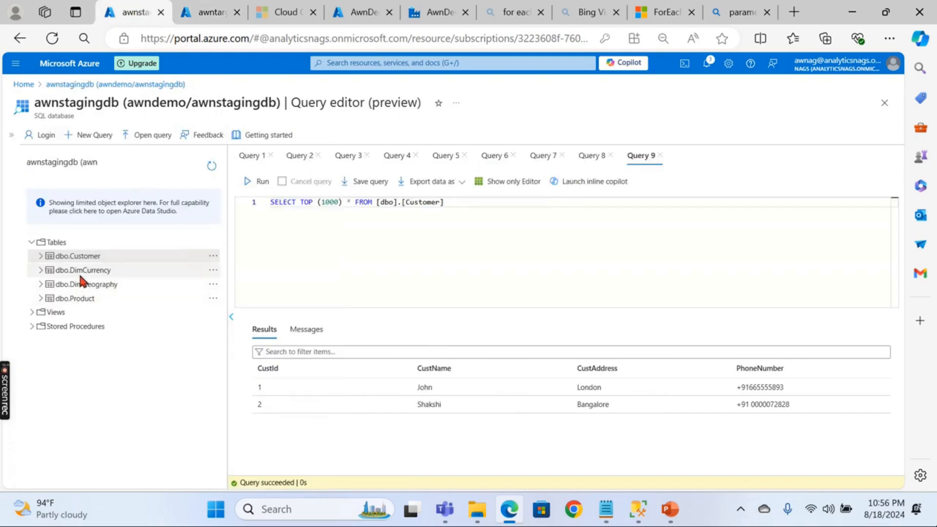
click(199, 13)
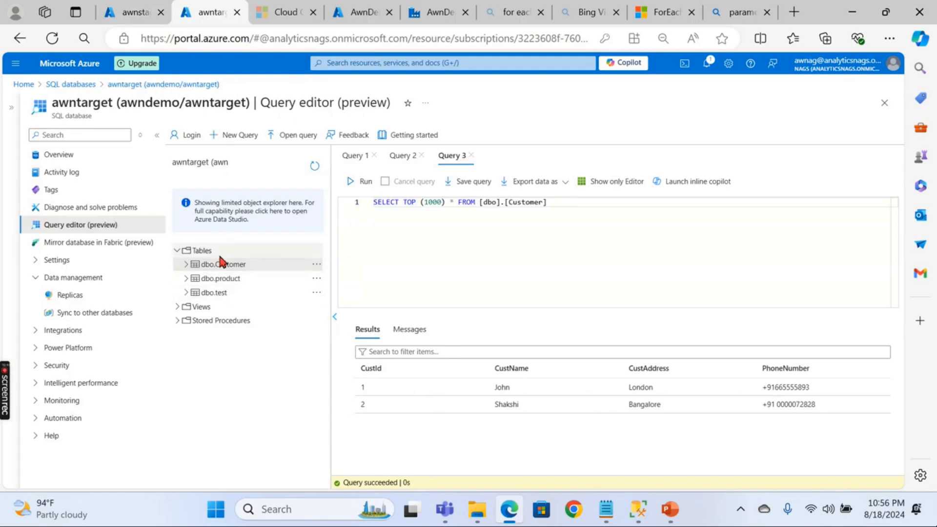
click(436, 14)
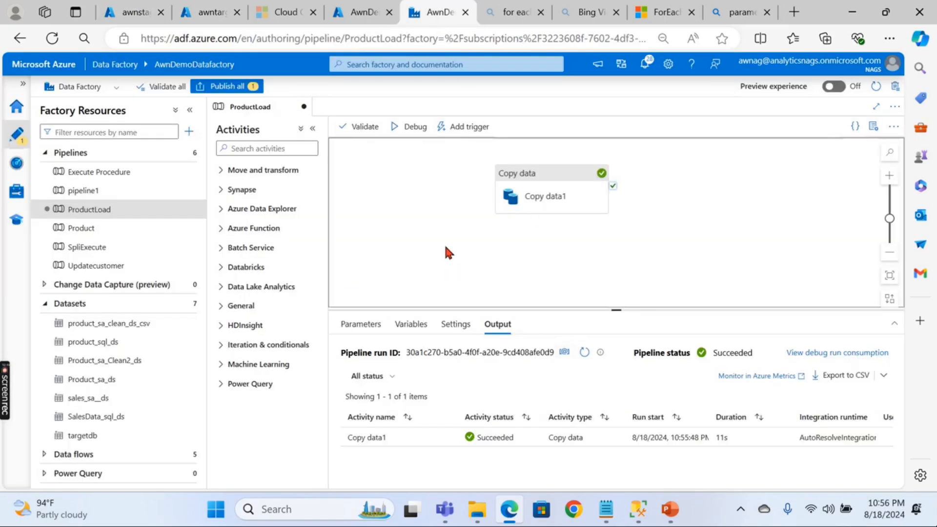
- Start a new ProductLoad debug run with TableName set to DimCurrency
click(415, 126)
click(770, 168)
double_click(740, 171)
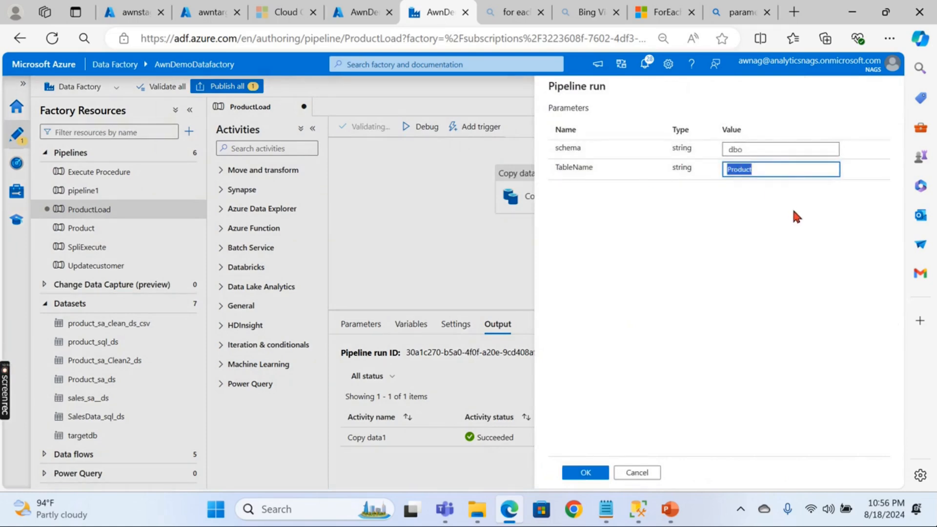
text(DimCu)
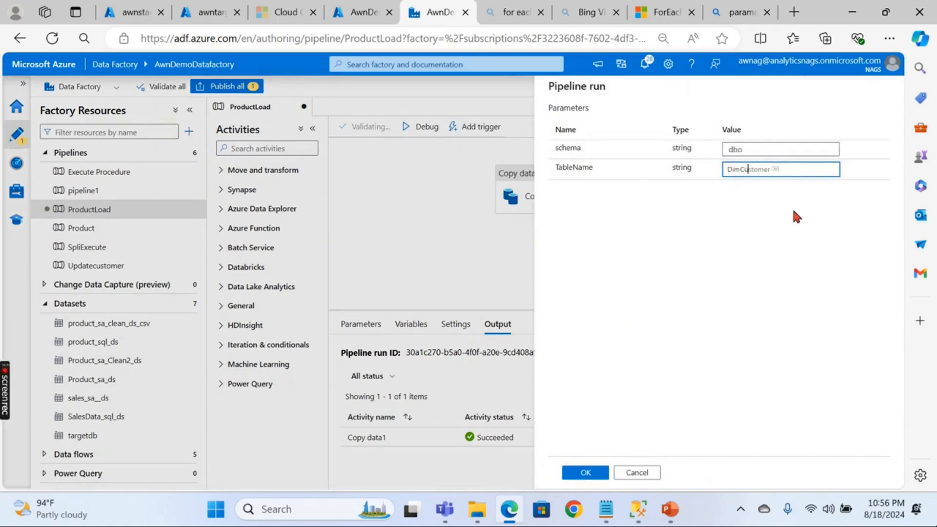
text(rrency)
click(591, 474)
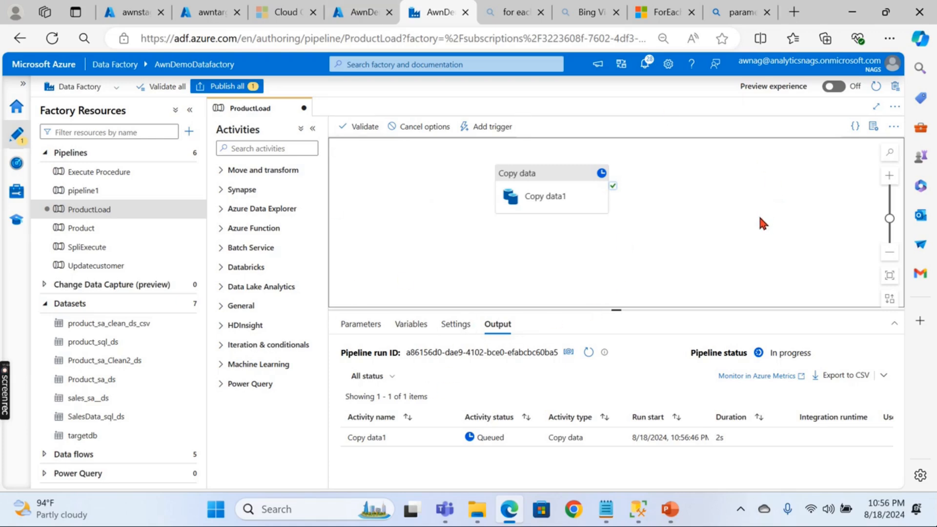
- Refresh the run output and check Copy data1's input until it succeeds in 13s
click(589, 352)
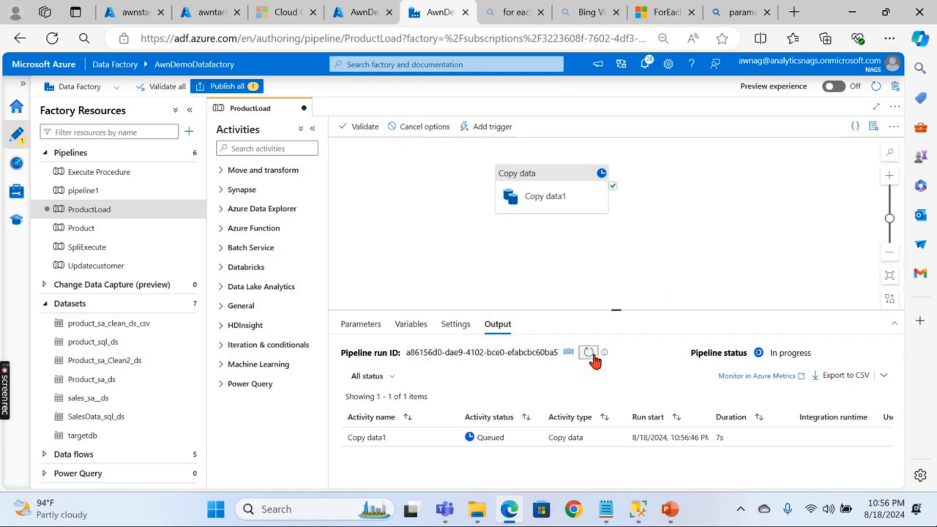
click(589, 352)
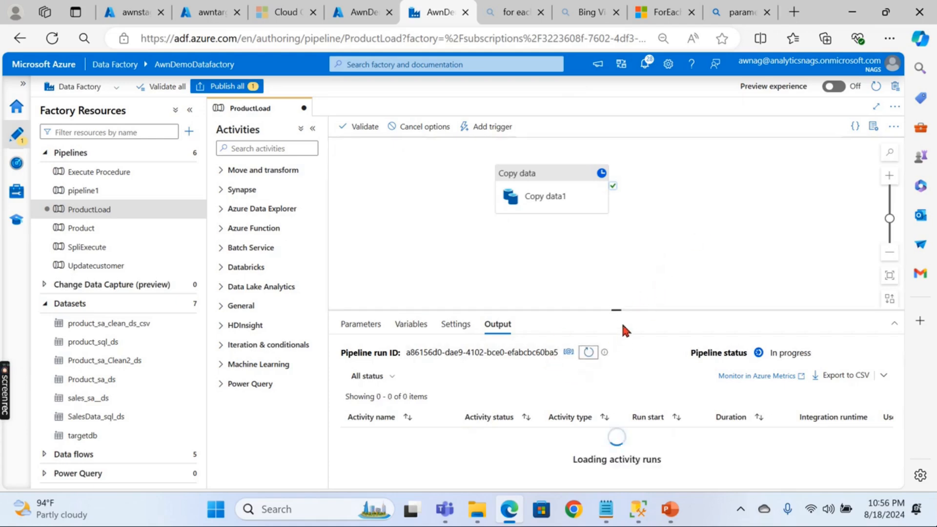
click(590, 352)
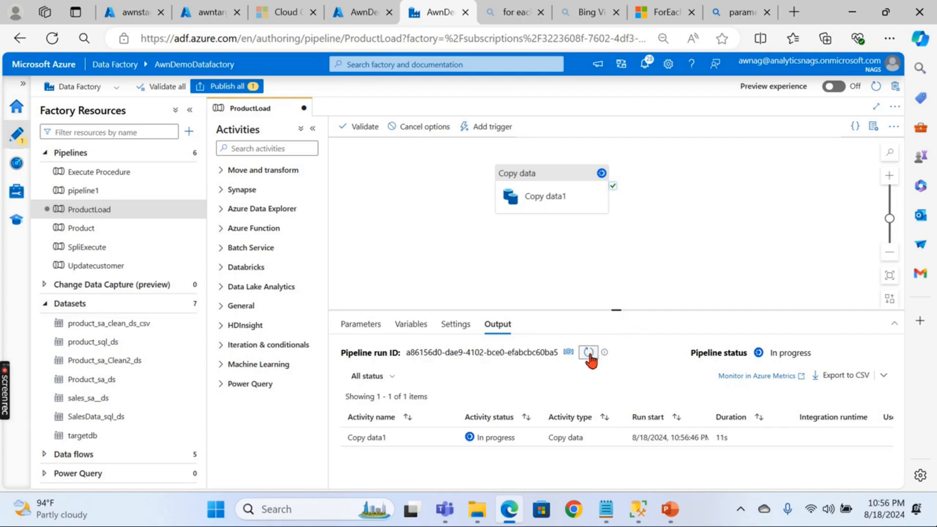
click(428, 437)
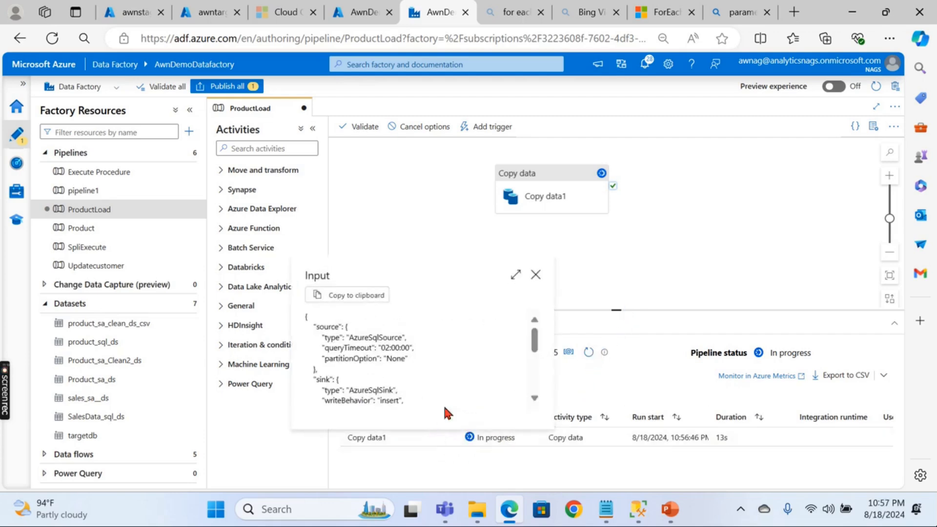
scroll(478, 329, down, 5)
scroll(478, 329, down, 3)
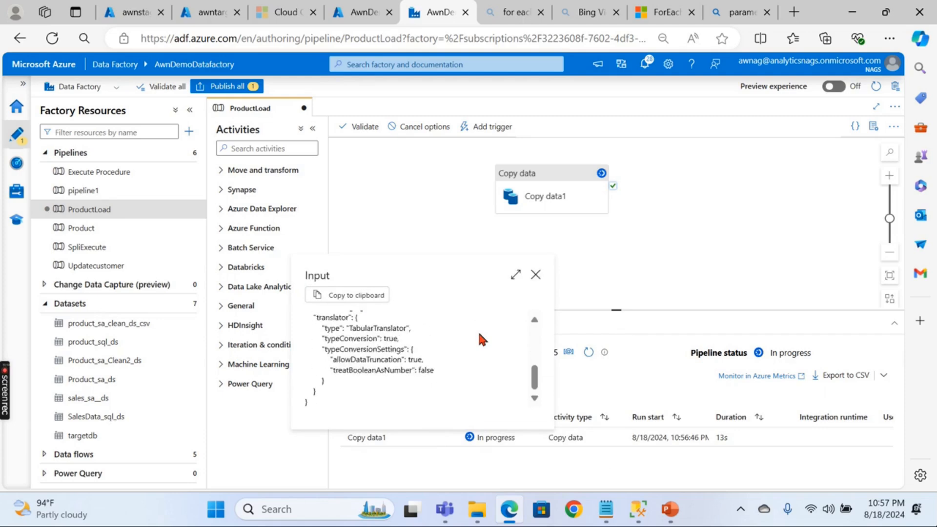
key(Escape)
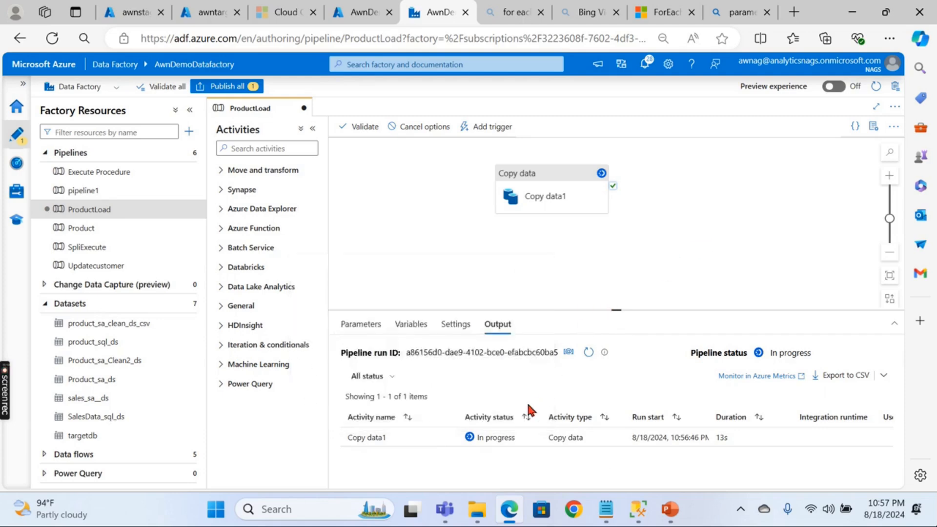
click(589, 352)
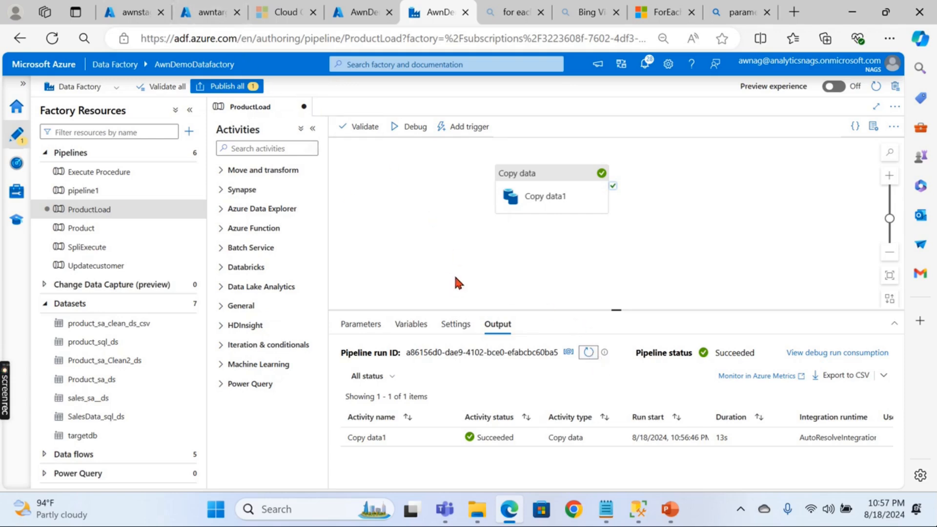
click(214, 15)
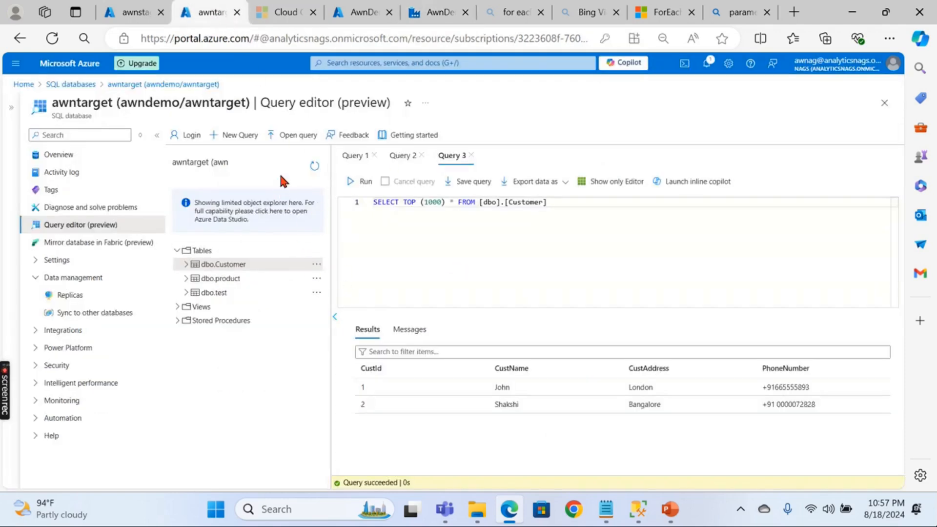
- Refresh awntarget's tables and query the top 1000 rows of the new dbo.DimCurrency
click(315, 166)
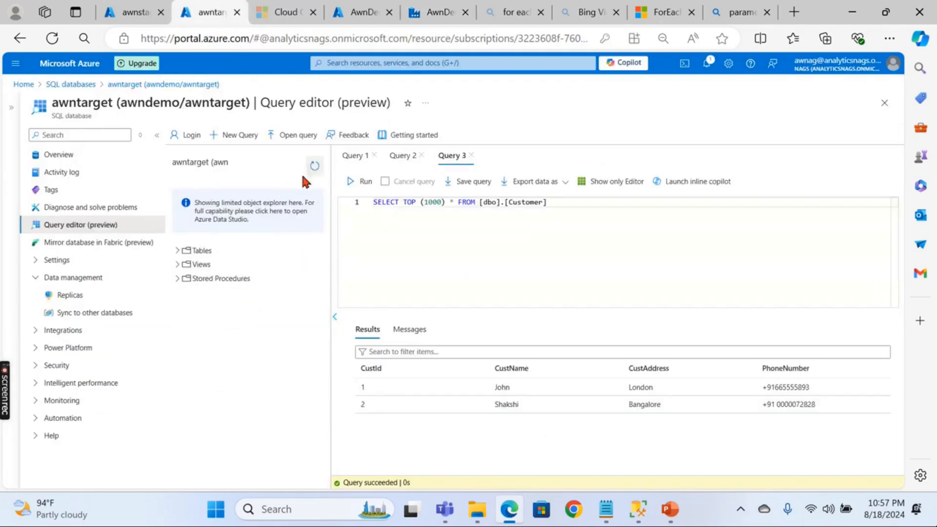
click(179, 251)
right_click(237, 283)
click(286, 291)
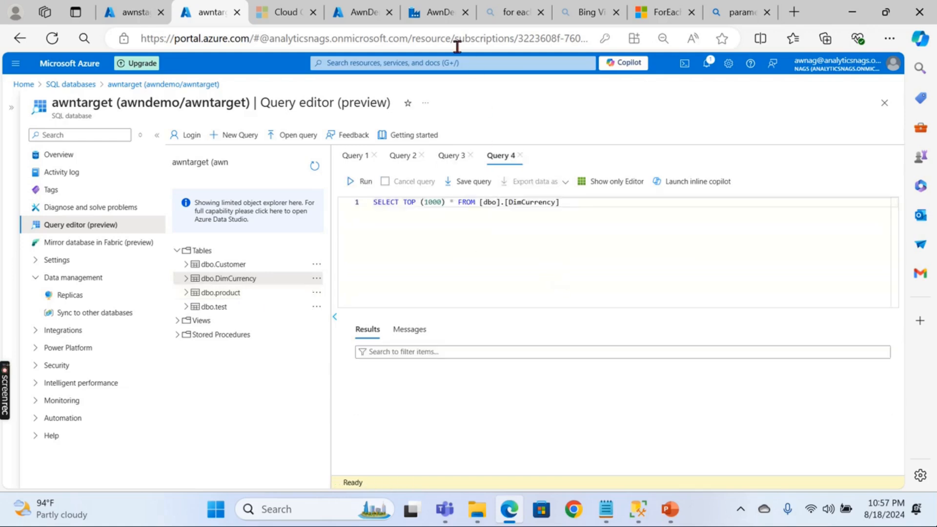
click(434, 12)
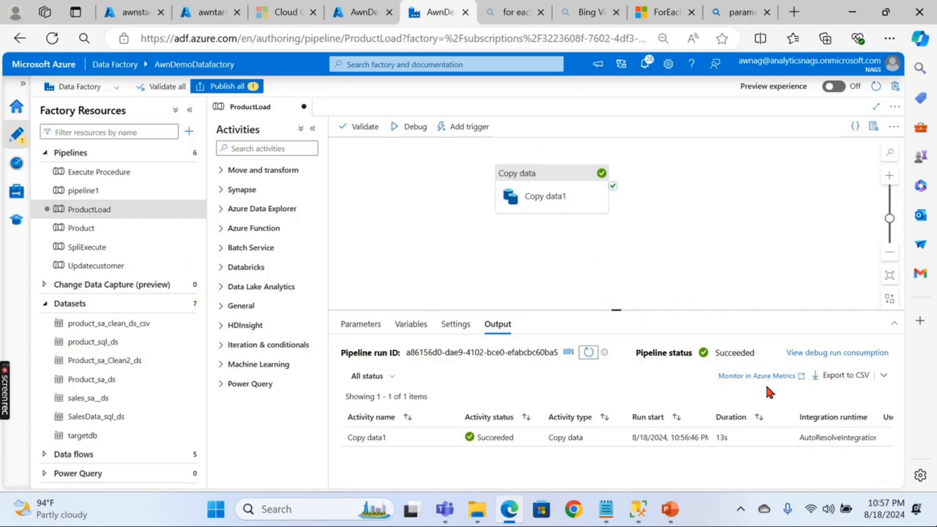
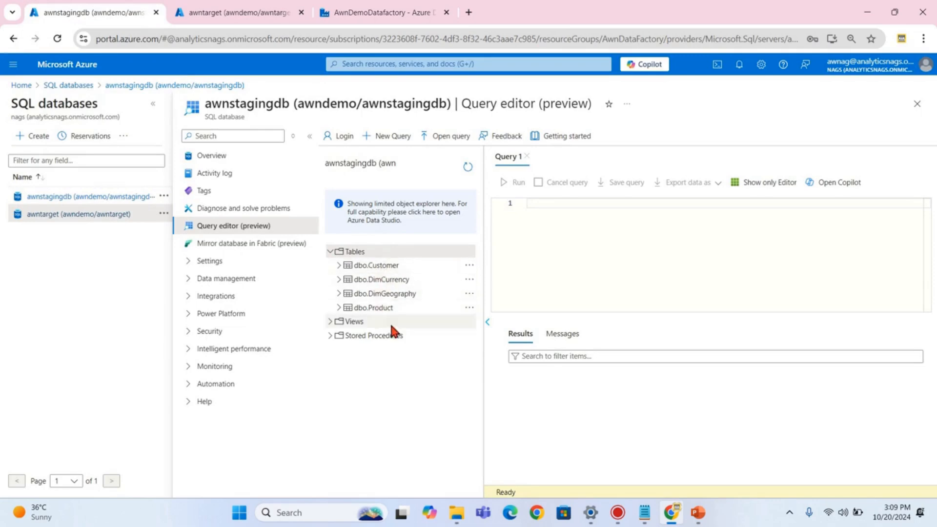
- Preview the top 1000 staging Customer rows, expand awntarget's table list, then return to the data factory
right_click(382, 262)
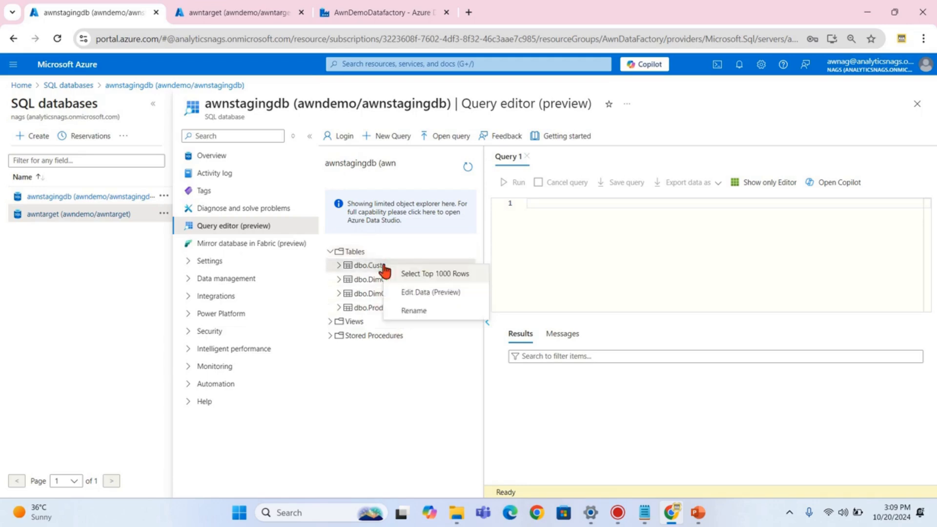
click(423, 272)
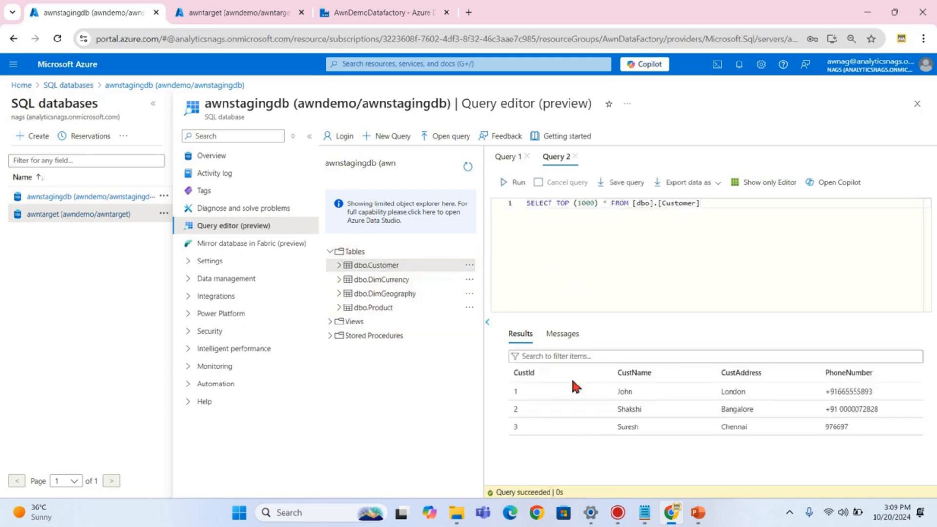
click(234, 12)
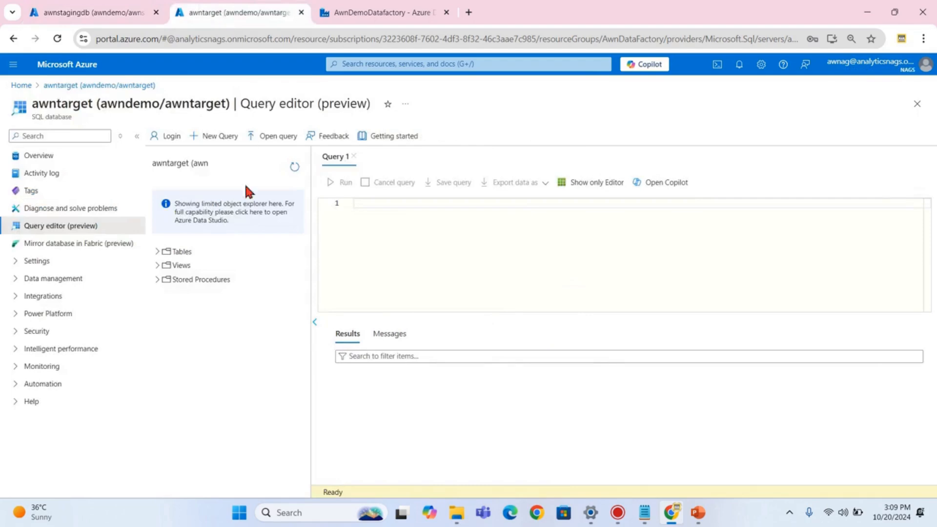
click(156, 251)
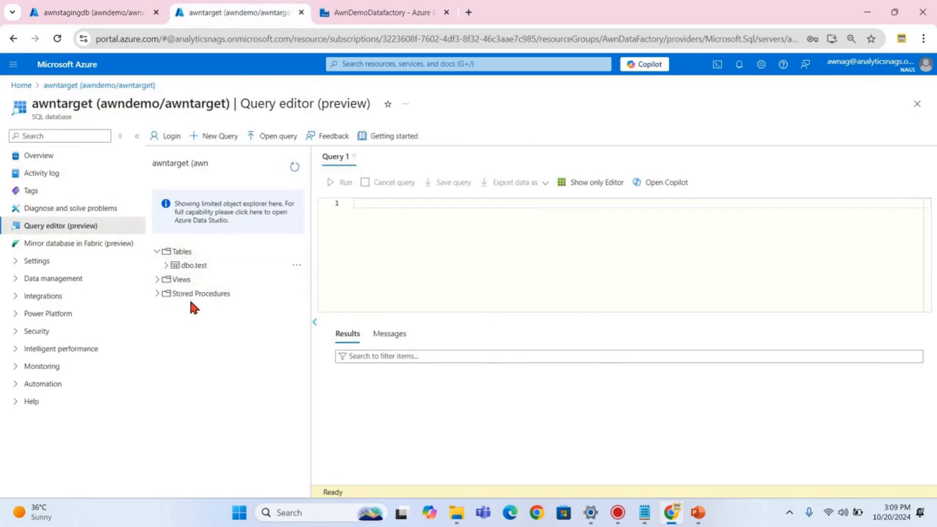
click(389, 10)
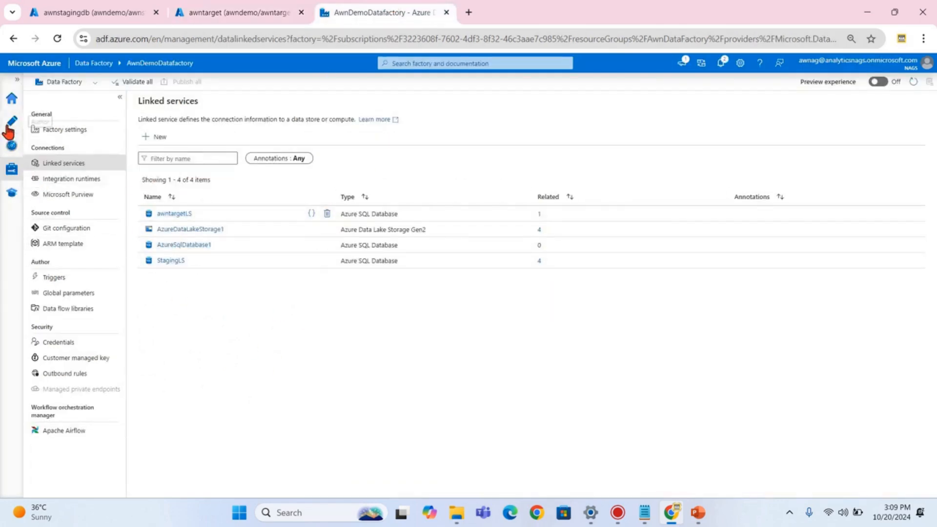
- Review the SalesData_sql_ds and targetdb datasets, including targetdb's awntargetLS link and parameterised schema/table
click(8, 127)
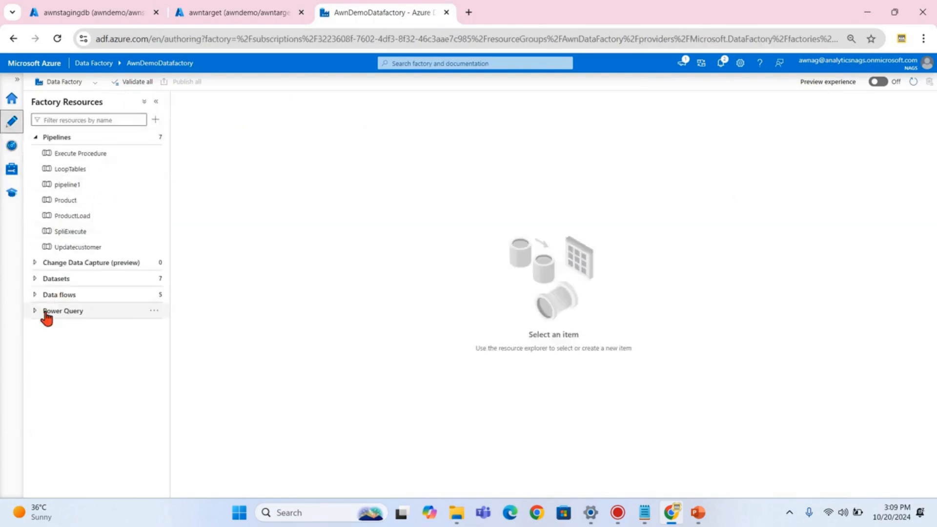
click(36, 283)
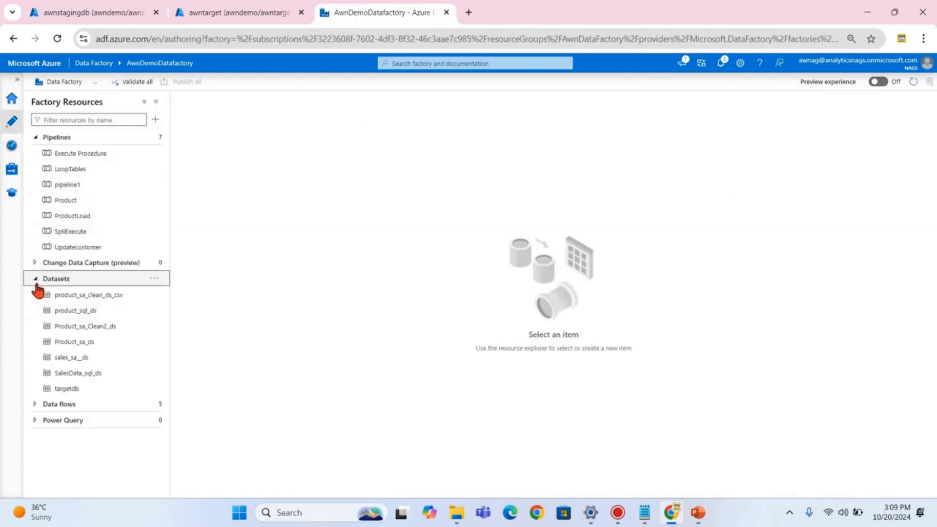
click(77, 374)
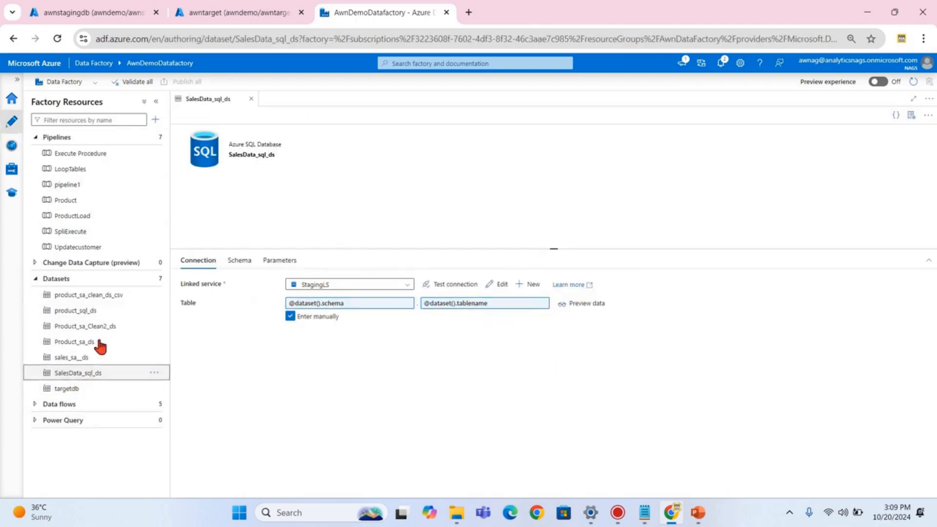
click(71, 390)
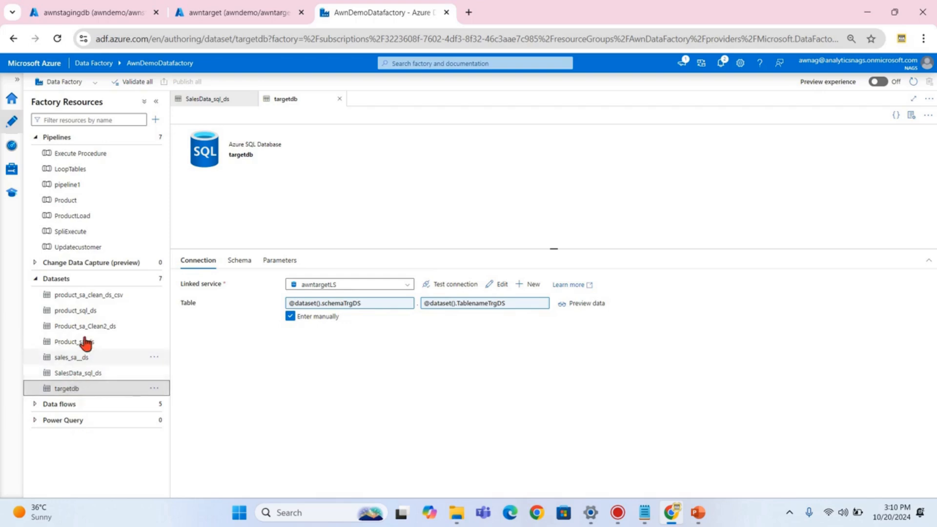
click(35, 279)
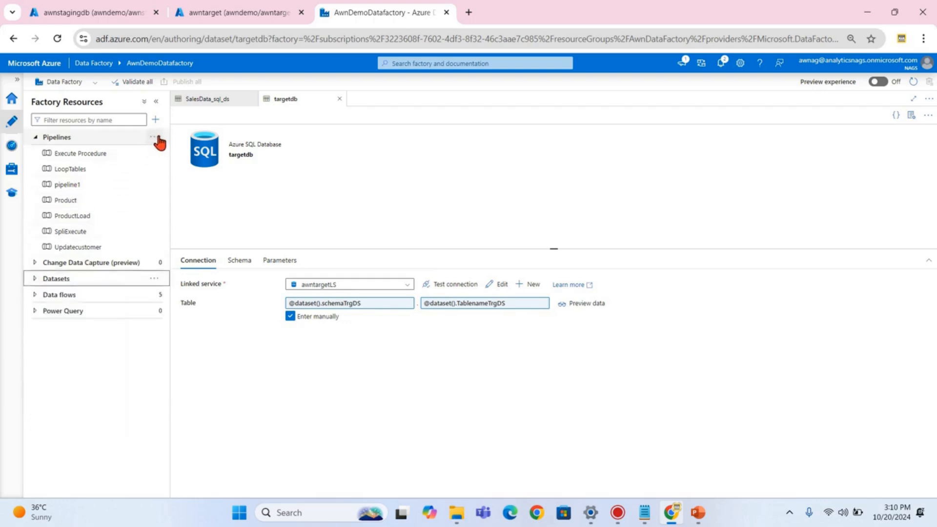
click(156, 139)
- Create a new pipeline named LoadMultipleTables
click(173, 154)
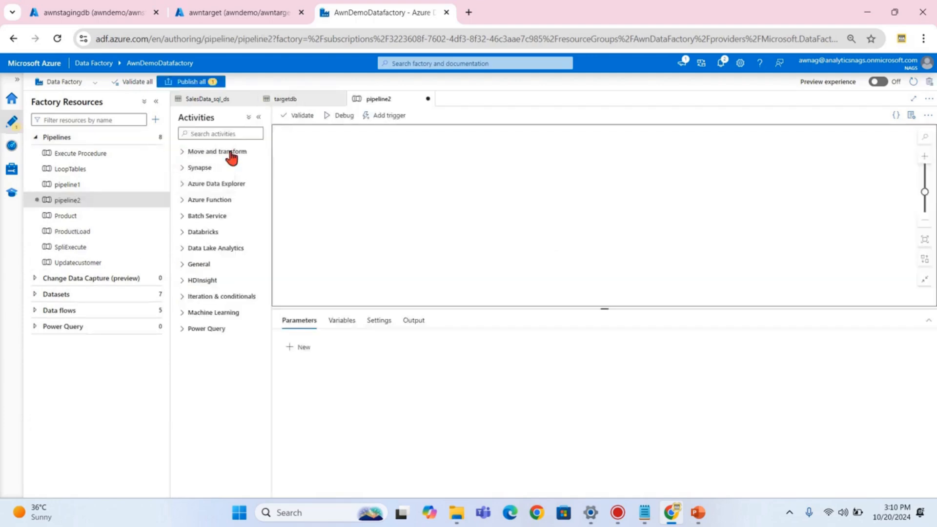
click(708, 184)
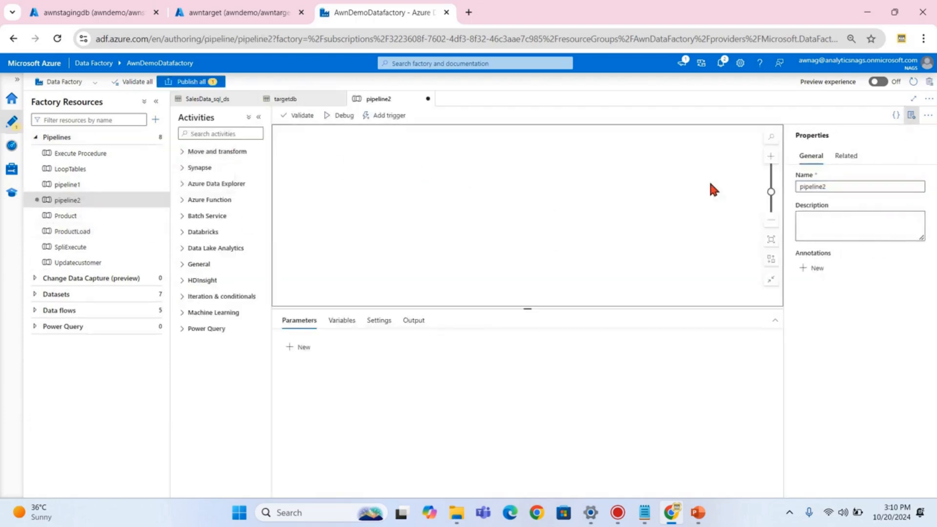
double_click(813, 187)
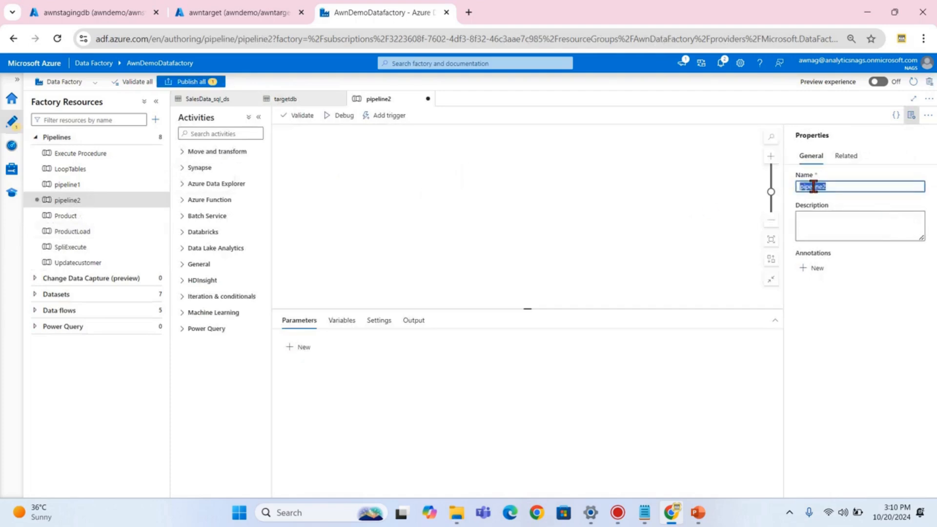
text(LoadMultipleTables)
click(470, 227)
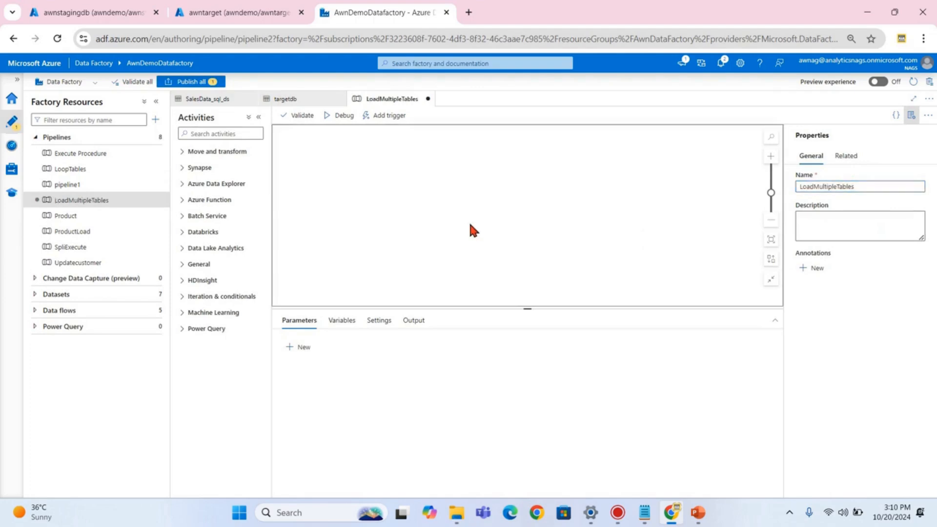
- Add a Lookup activity whose source dataset is SalesData_sql_ds
click(210, 133)
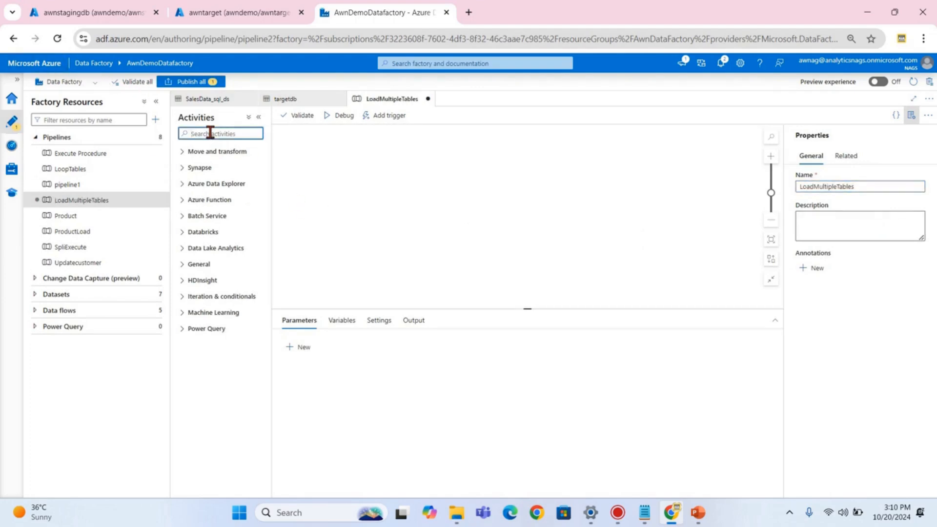
text(loo)
drag(204, 166, 387, 178)
click(332, 321)
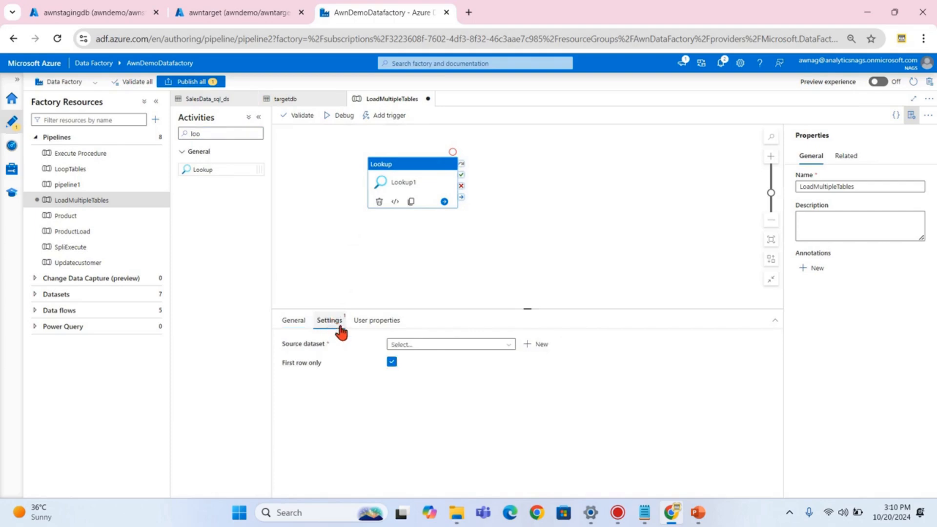
click(429, 347)
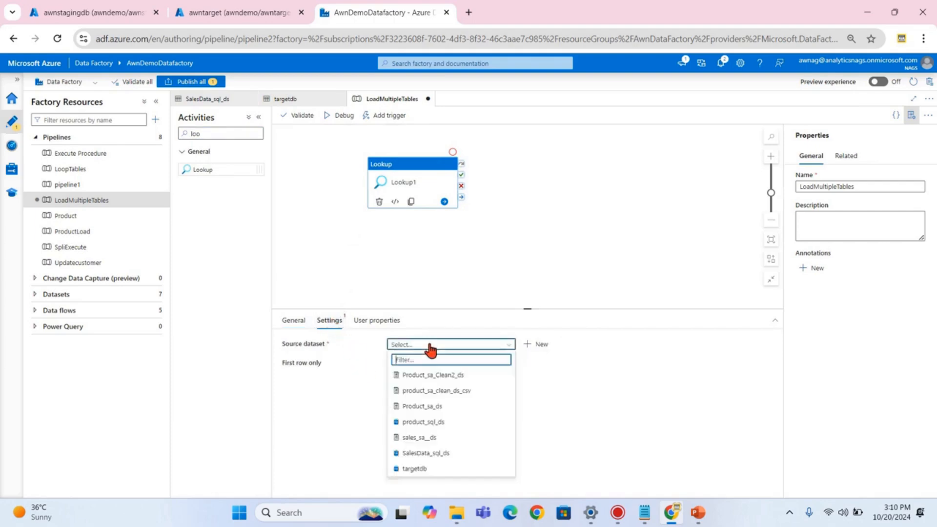
click(429, 454)
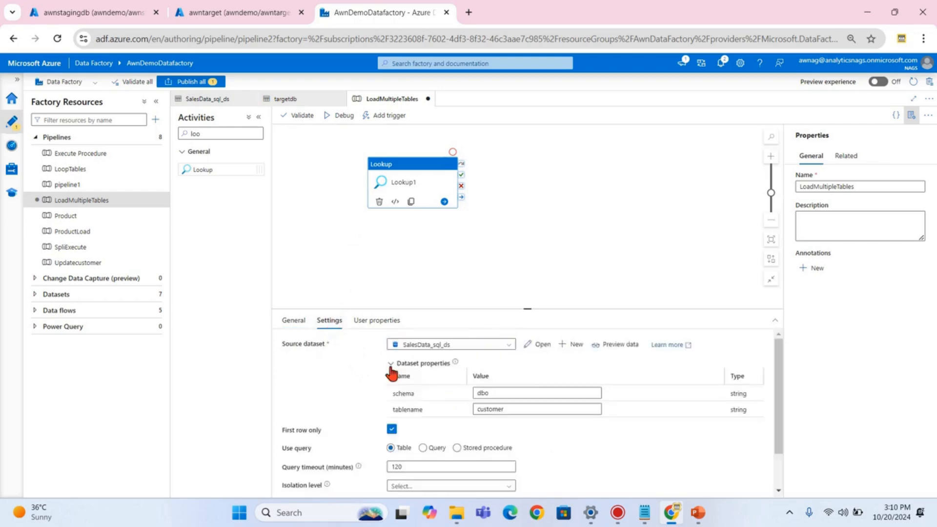
scroll(544, 379, down, 1)
click(648, 516)
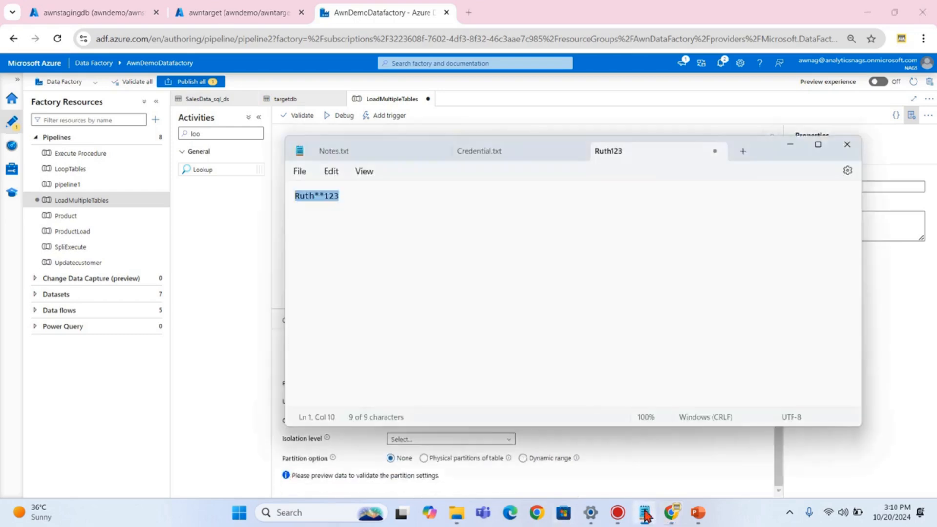
- Close Credential.txt, select the sys.Objects query in Notes.txt, and discard the unsaved scratch tab
middle_click(510, 158)
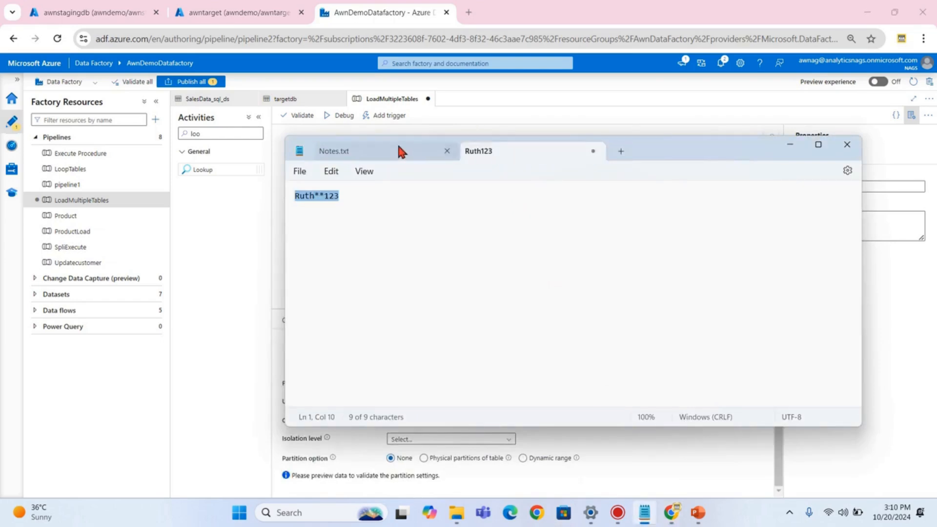
click(378, 152)
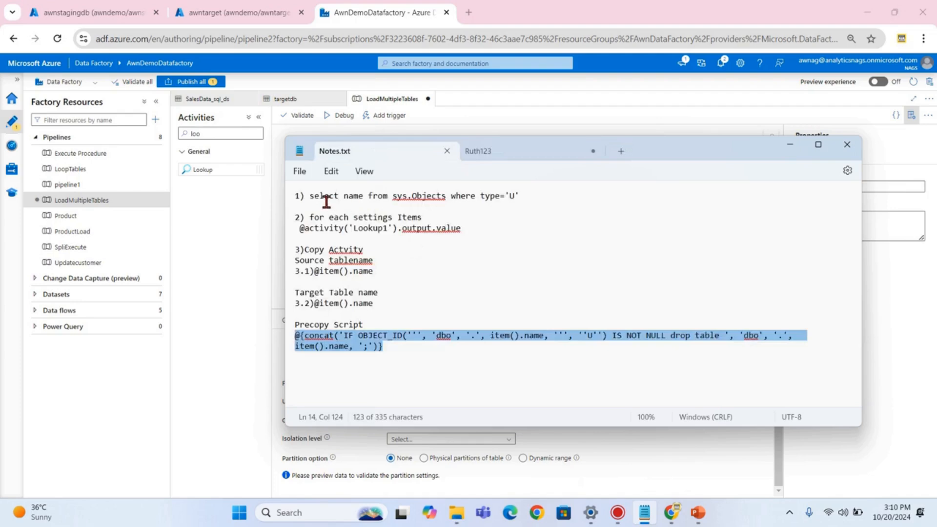
drag(310, 195, 539, 198)
key(ctrl+c)
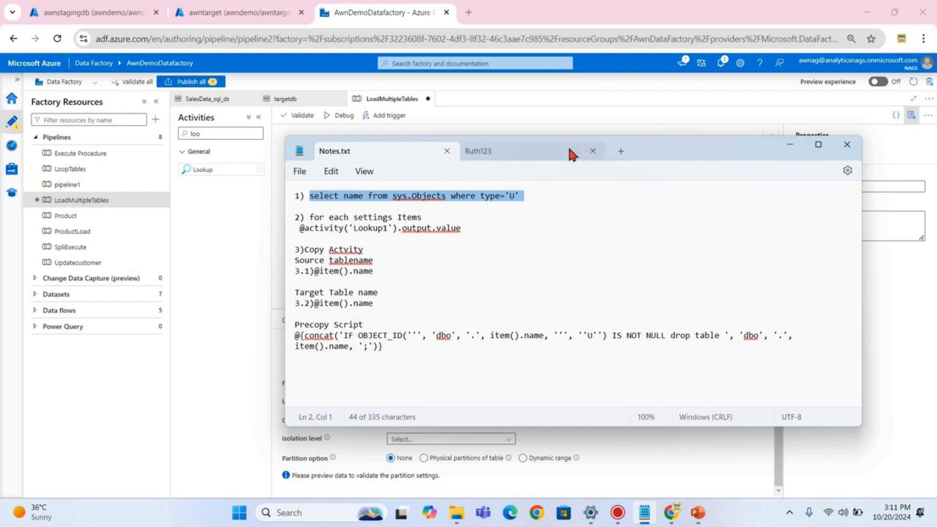
middle_click(503, 153)
click(572, 313)
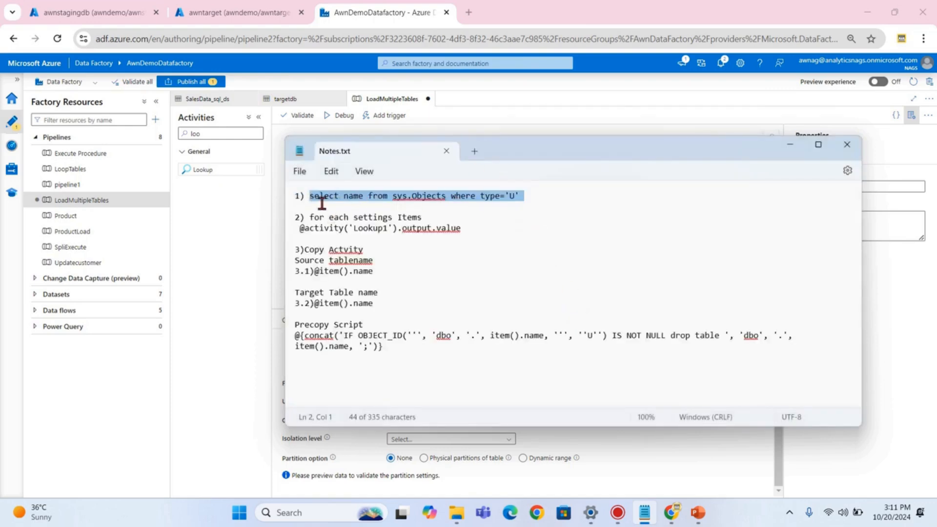
- Reselect the sys.Objects query in Notes.txt and minimize Notepad back to Data Factory
click(672, 513)
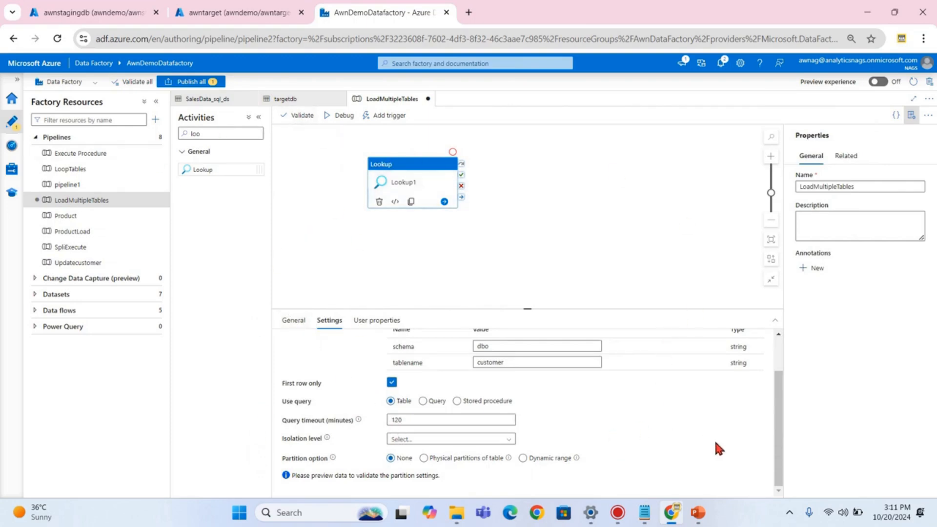
click(644, 513)
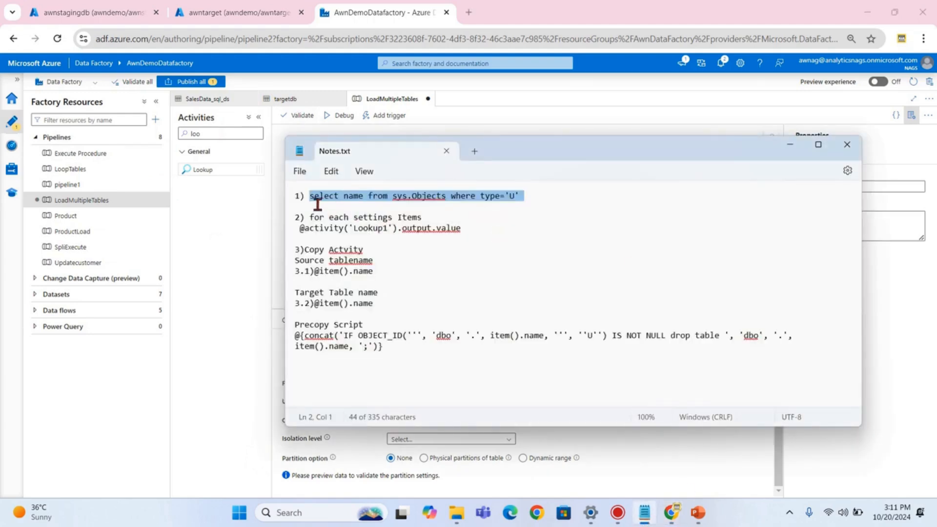
drag(311, 197, 517, 195)
click(790, 145)
scroll(465, 409, up, 2)
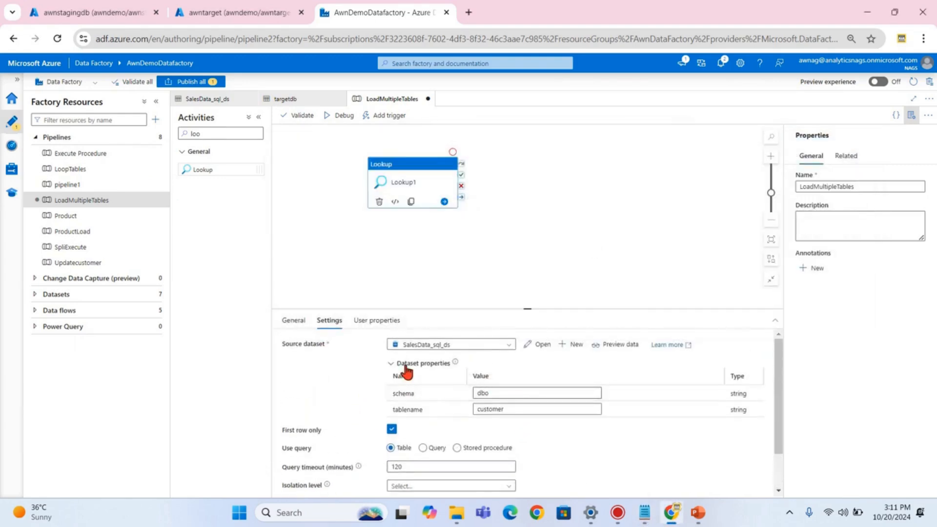
- Set Lookup1 to Query with First row only off, querying sys.Objects where type='U'
click(423, 448)
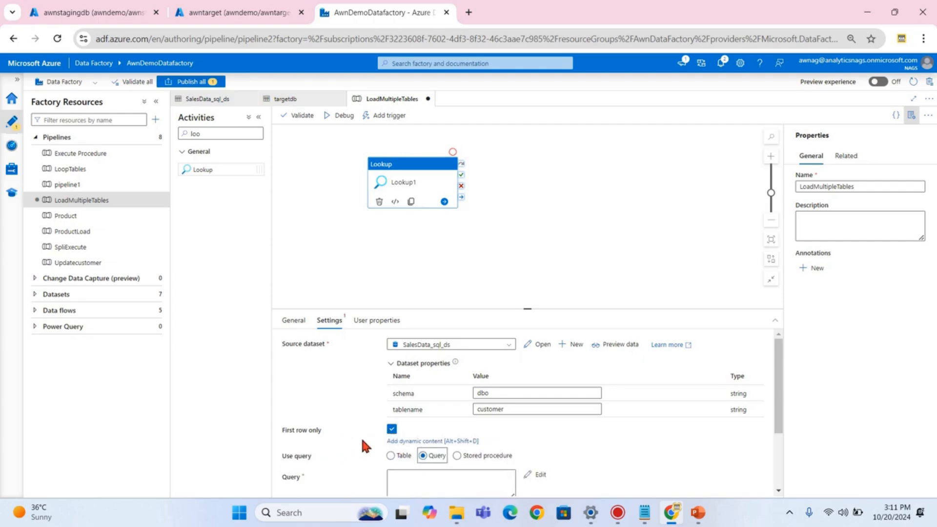
click(392, 430)
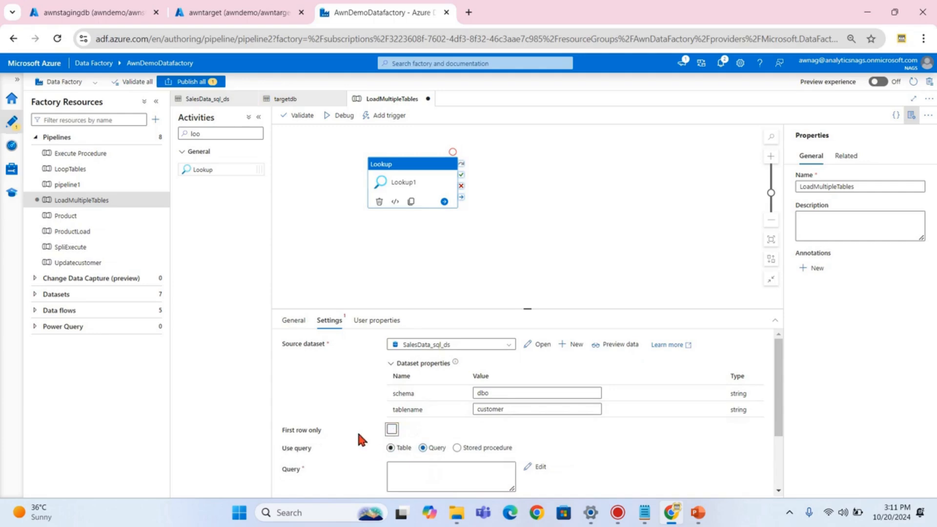
scroll(443, 418, down, 2)
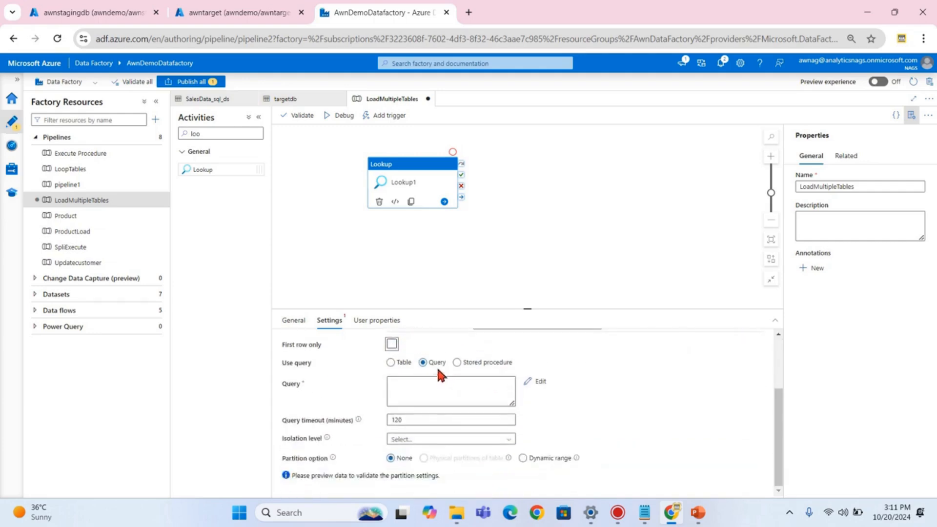
click(414, 393)
key(ctrl+v)
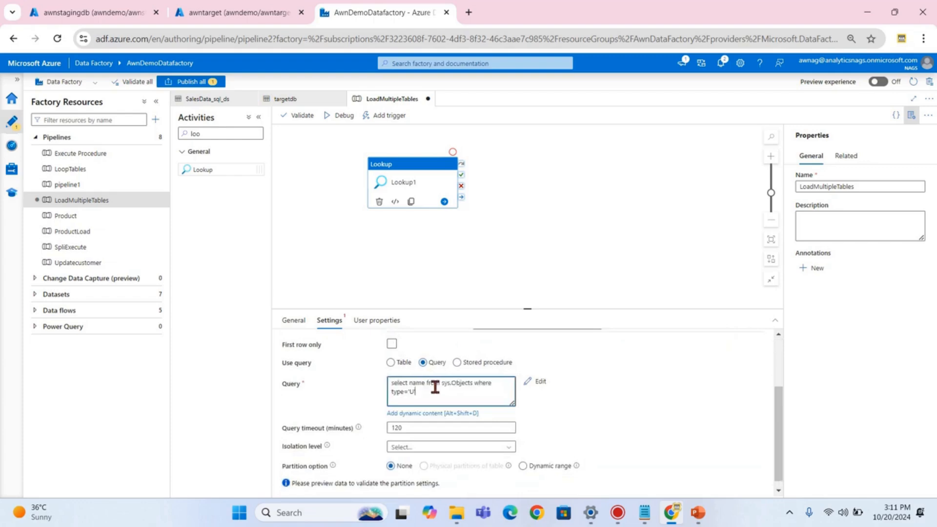
text(')
click(71, 14)
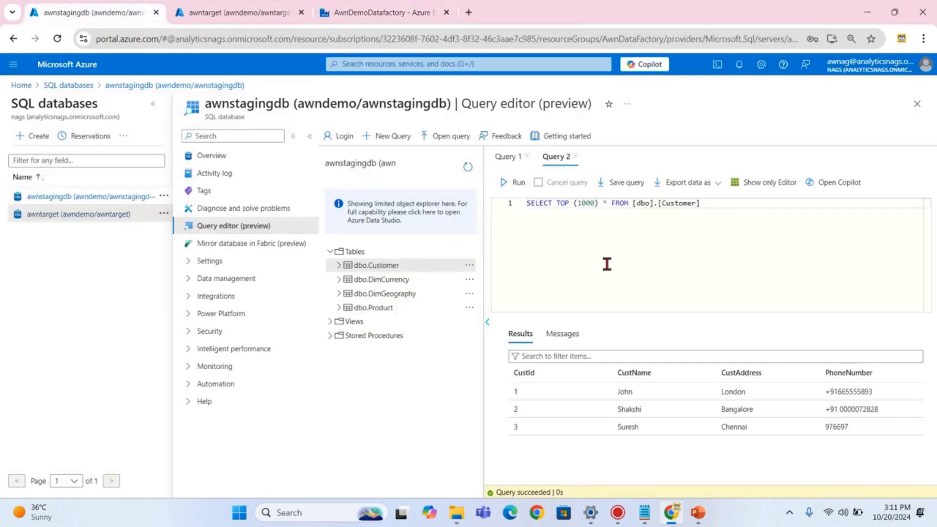
- Run the sys.Objects query on awnstagingdb, listing Customer, Product, DimCurrency and DimGeography
key(ctrl+a)
key(ctrl+v)
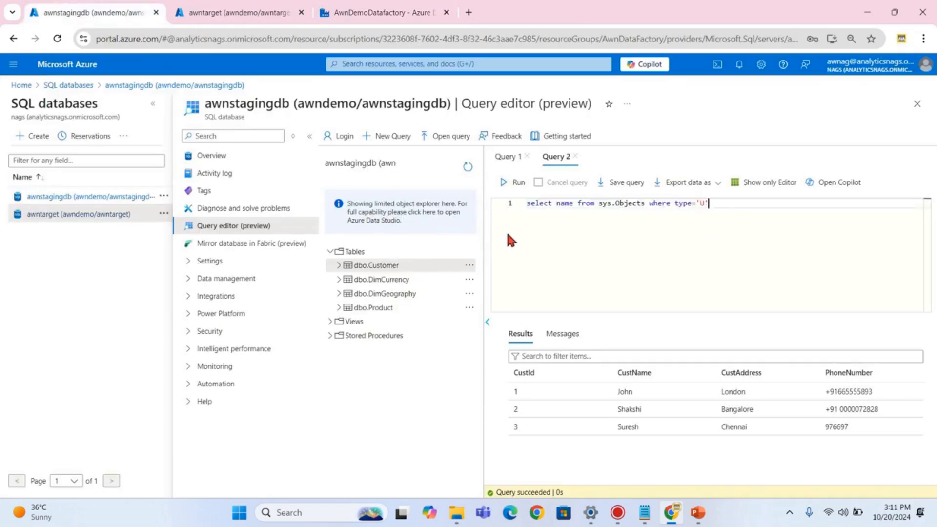
click(519, 188)
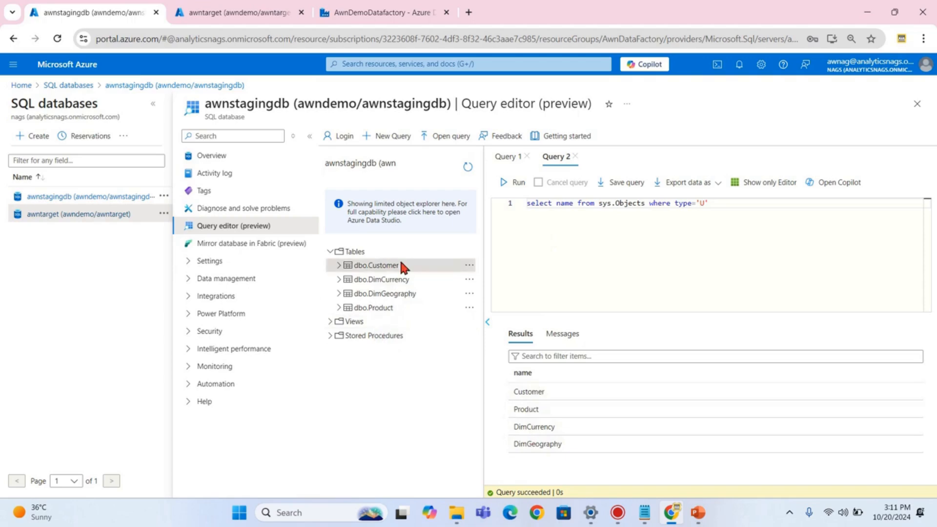
click(367, 10)
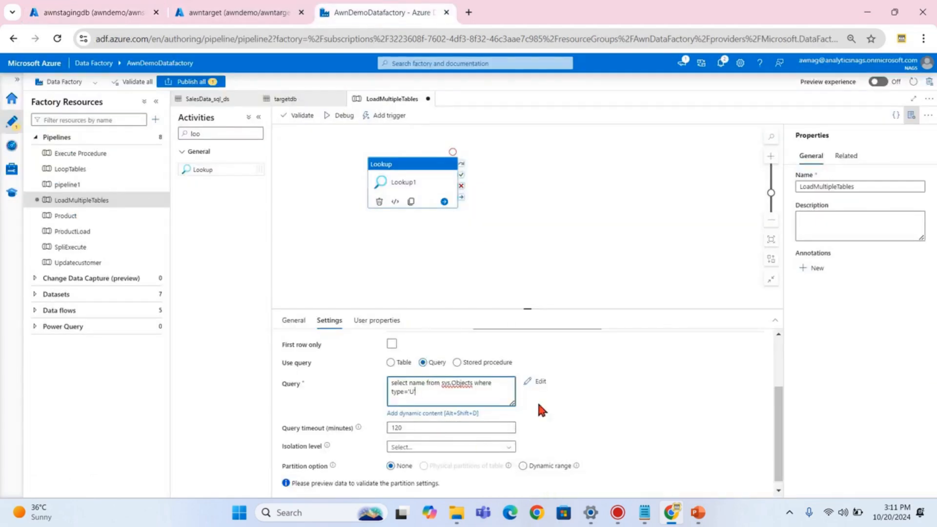
scroll(546, 400, down, 1)
- Search activities for 'for' and place a ForEach activity beside Lookup1
key(alt+Tab)
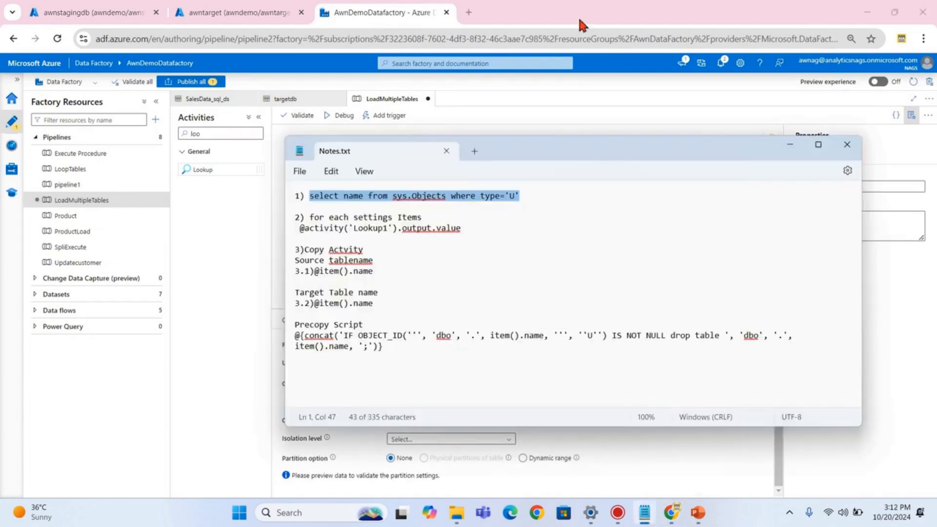
click(793, 144)
click(387, 293)
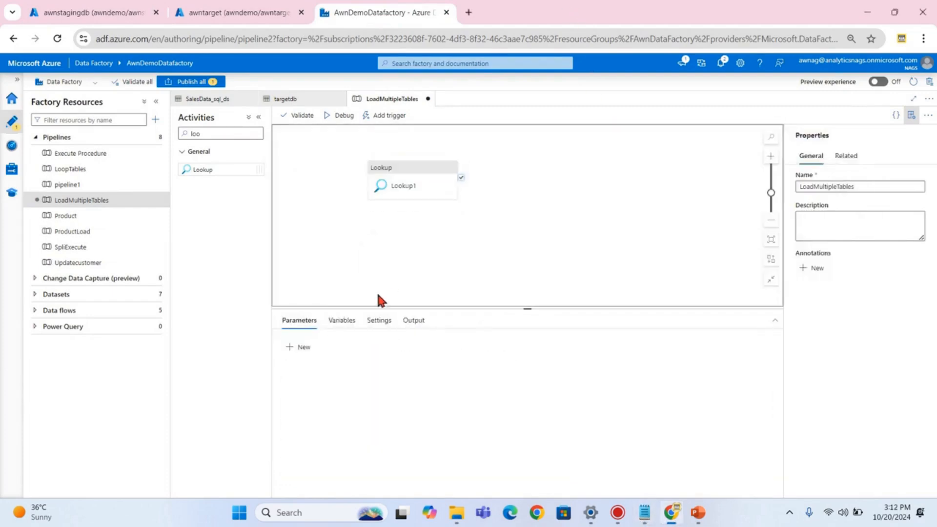
click(393, 173)
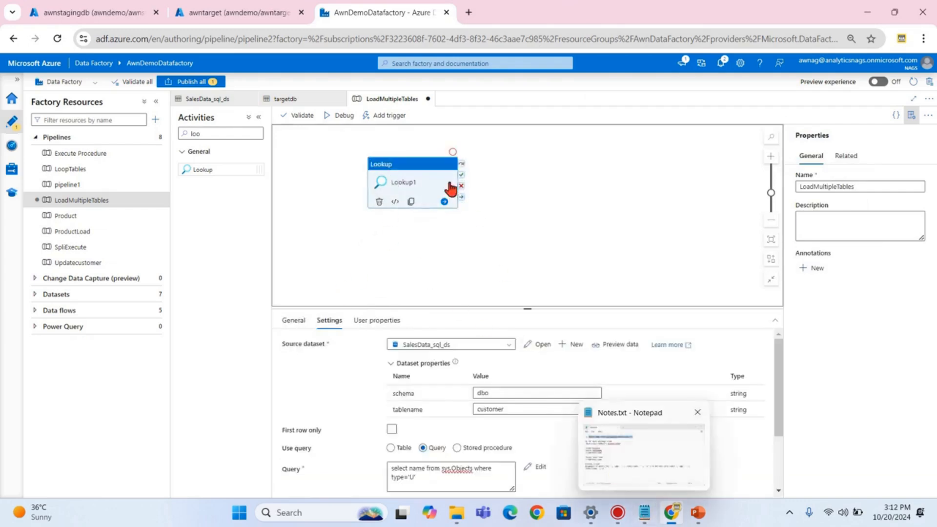
double_click(229, 132)
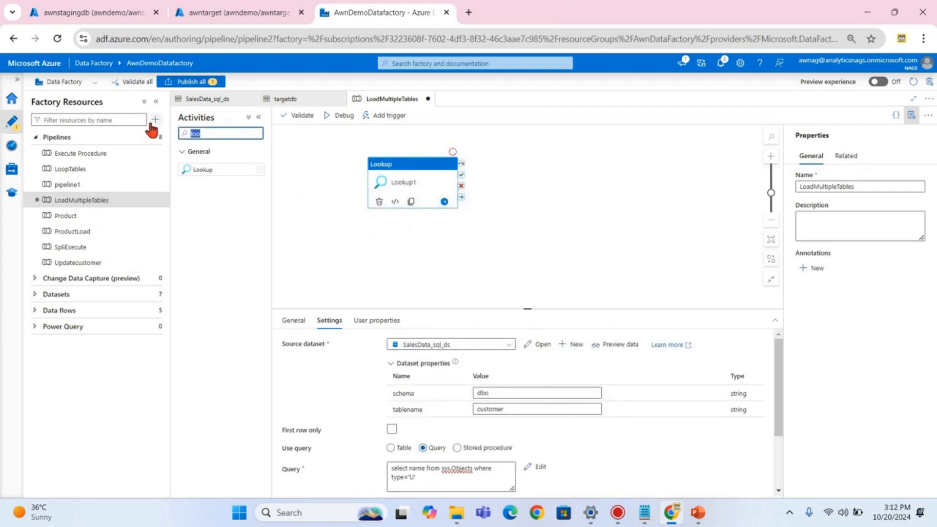
text(for)
drag(203, 225, 519, 166)
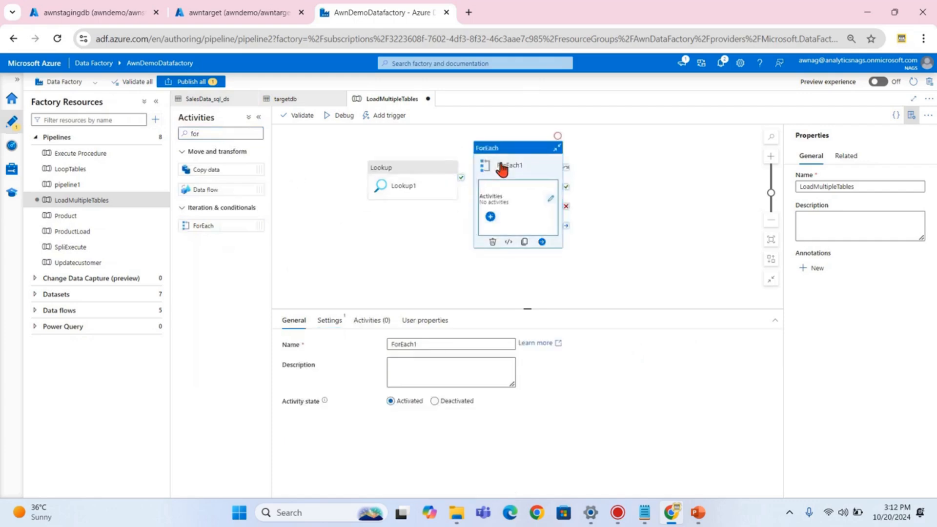
- Chain ForEach1 to run after Lookup1 succeeds
drag(461, 177, 581, 227)
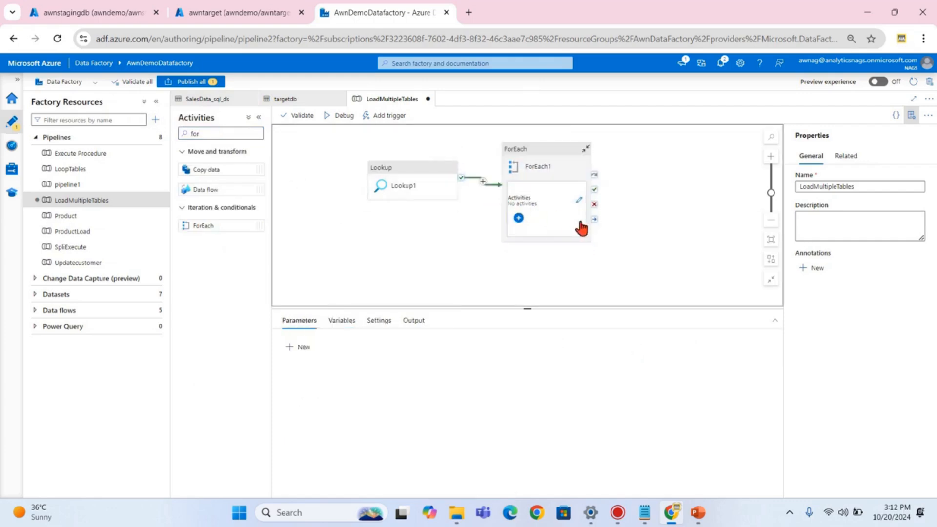
click(545, 154)
click(329, 321)
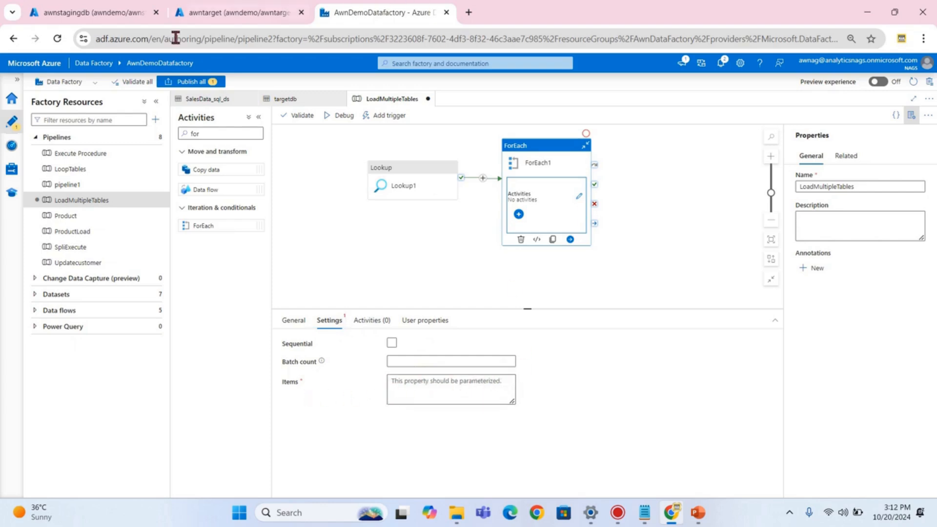
click(643, 512)
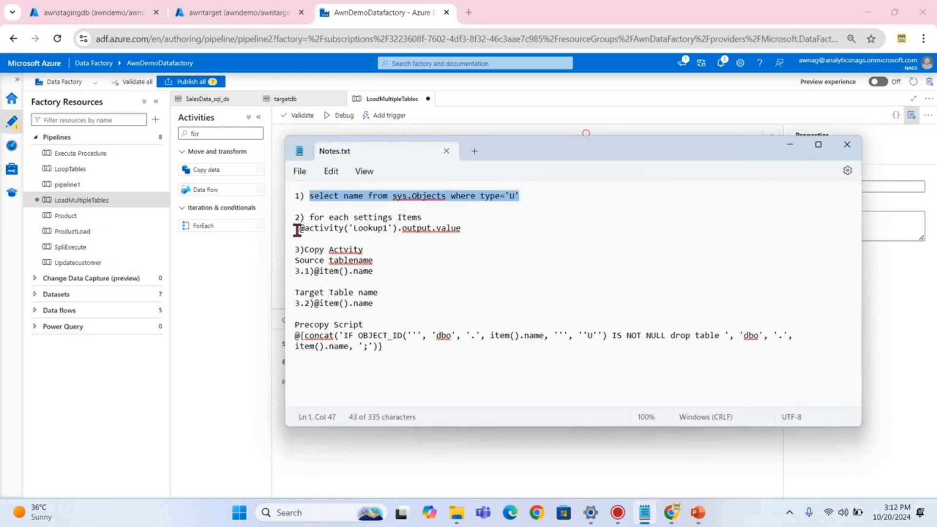
drag(300, 230, 454, 230)
key(ctrl+c)
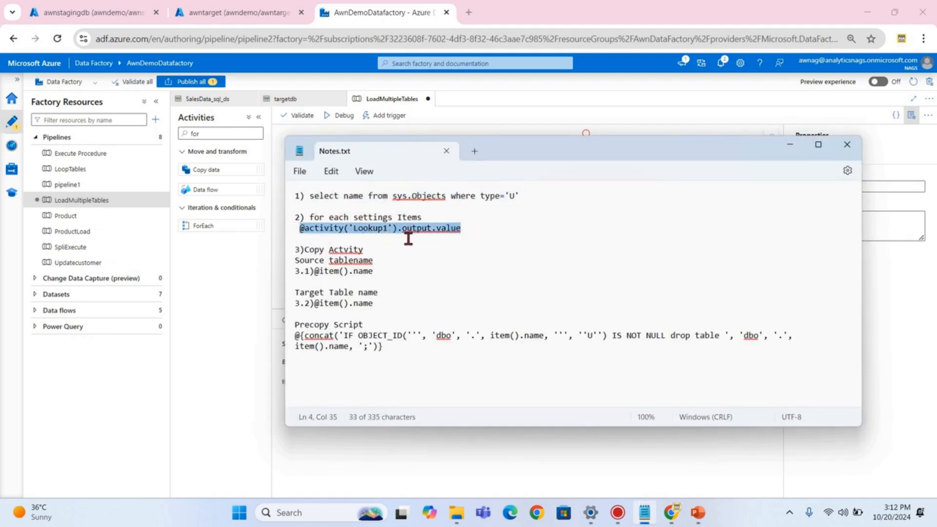
click(785, 149)
click(430, 386)
key(ctrl+v)
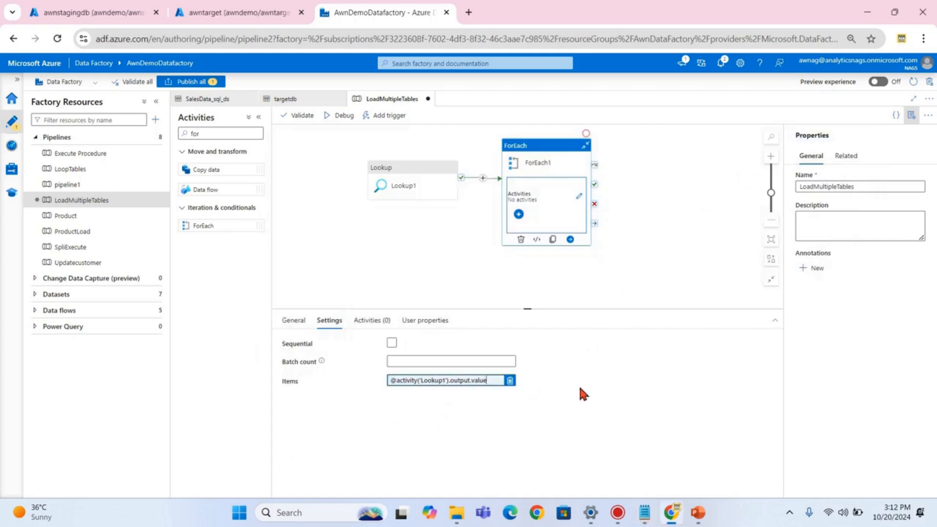
click(466, 280)
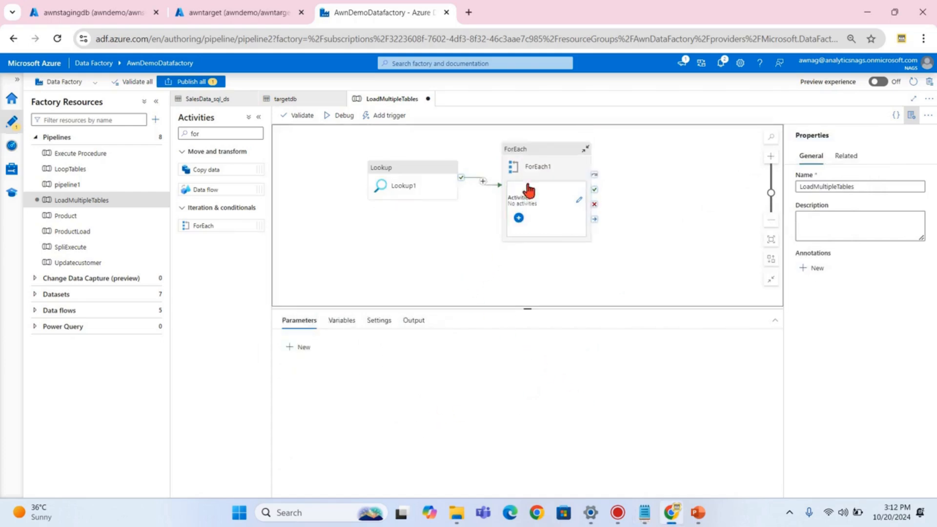
click(535, 162)
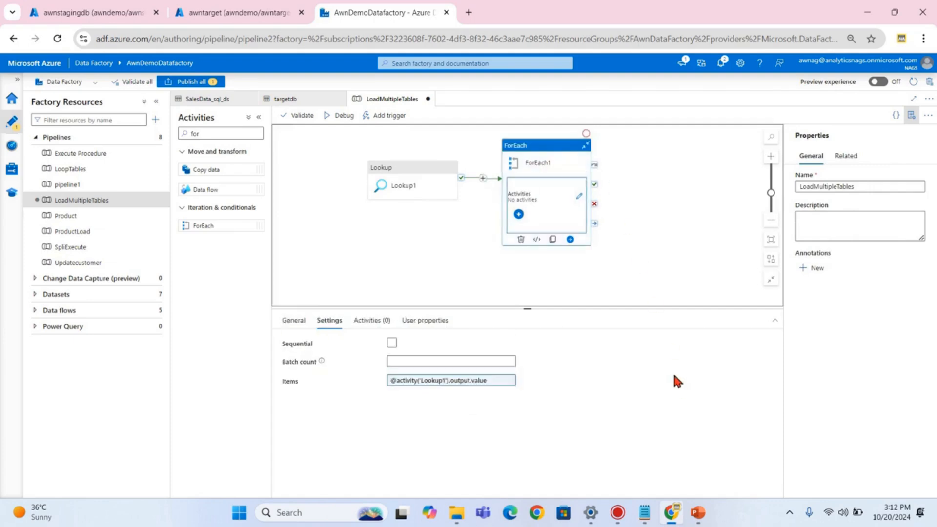
click(579, 197)
- Add a Copy data activity inside ForEach1 and bring up its source dataset choices
drag(212, 135, 103, 144)
key(BackSpace)
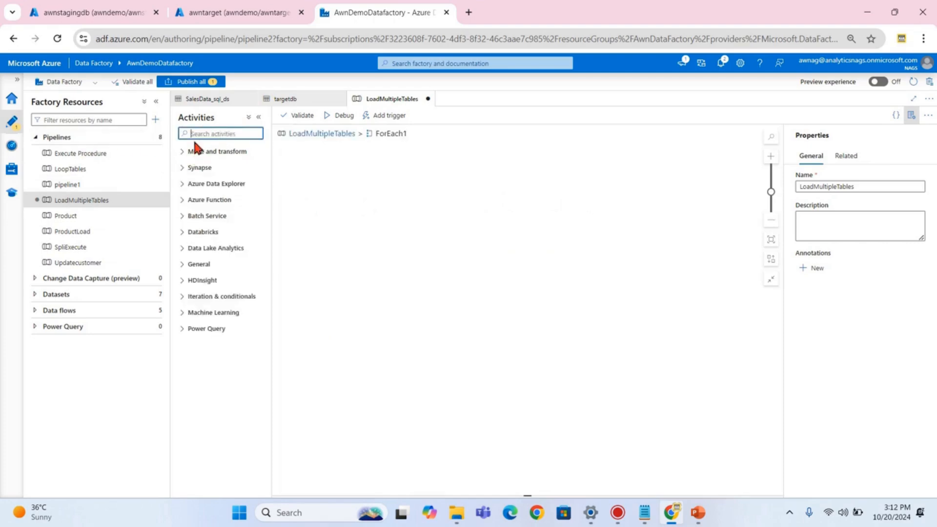
text(cop)
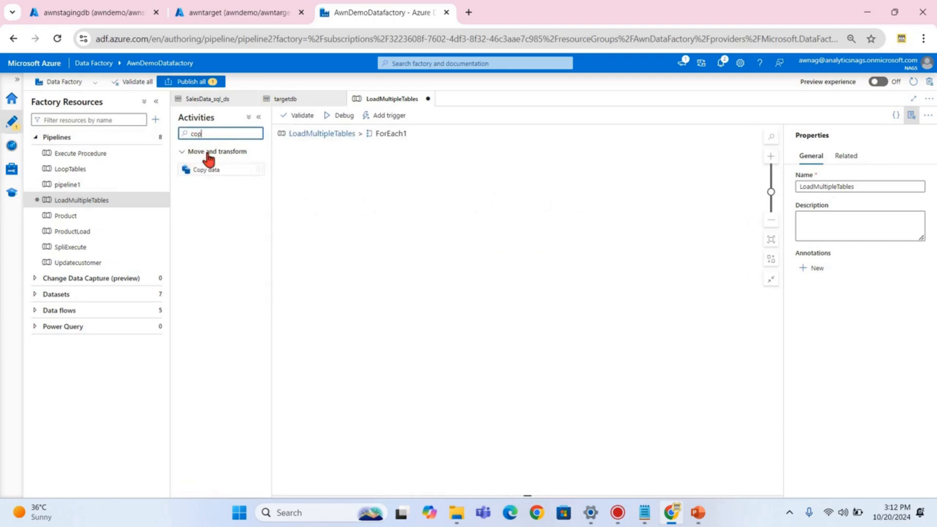
drag(205, 168, 445, 196)
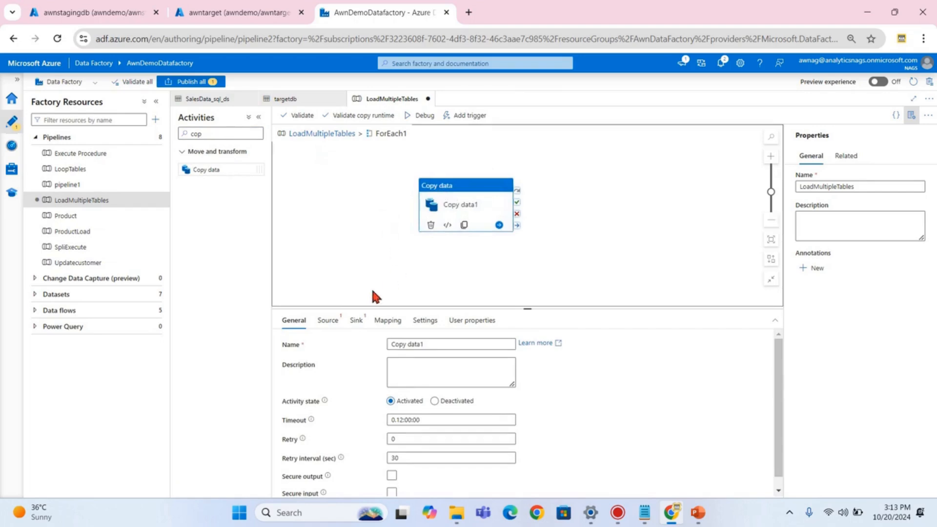
click(328, 321)
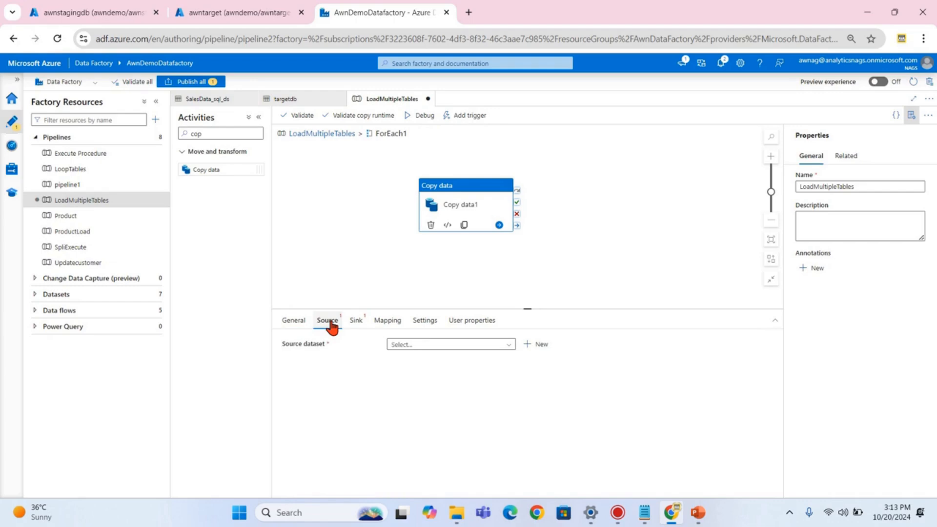
click(74, 14)
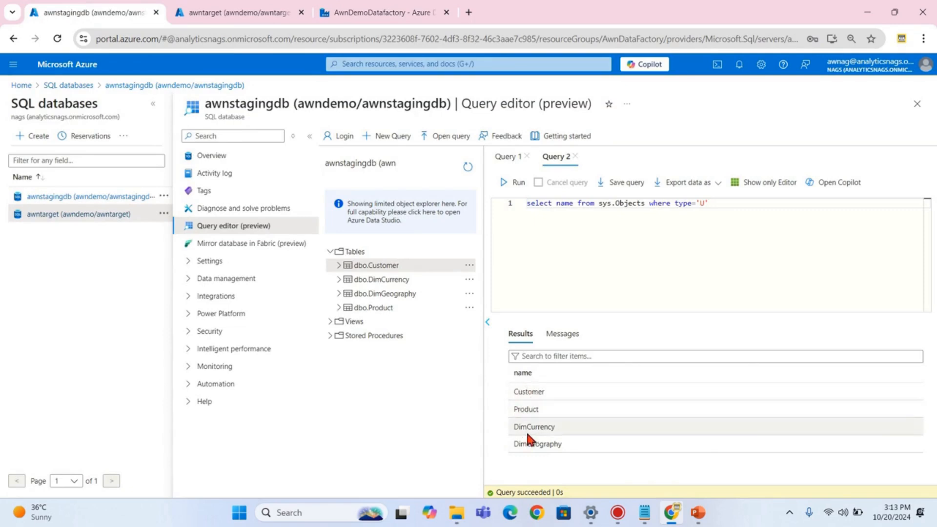
click(350, 14)
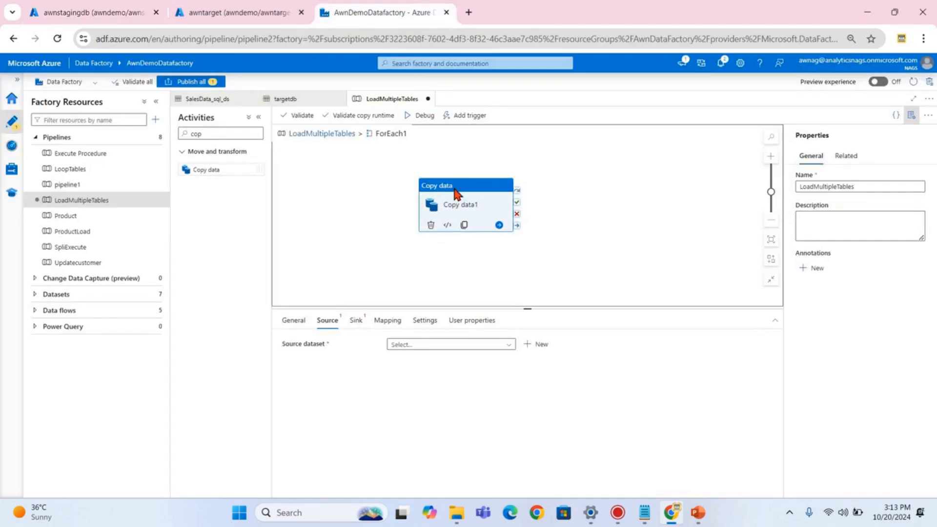
click(412, 345)
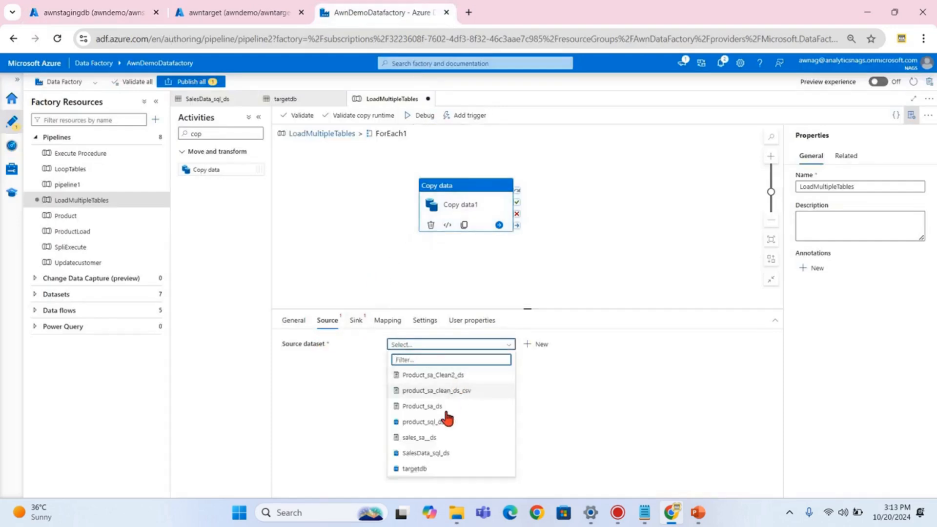
click(424, 454)
scroll(485, 380, down, 1)
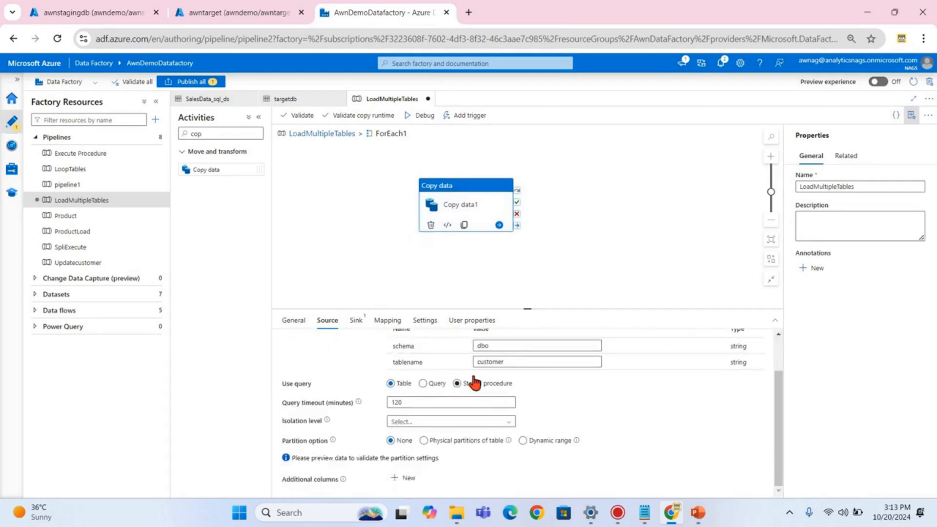
double_click(481, 361)
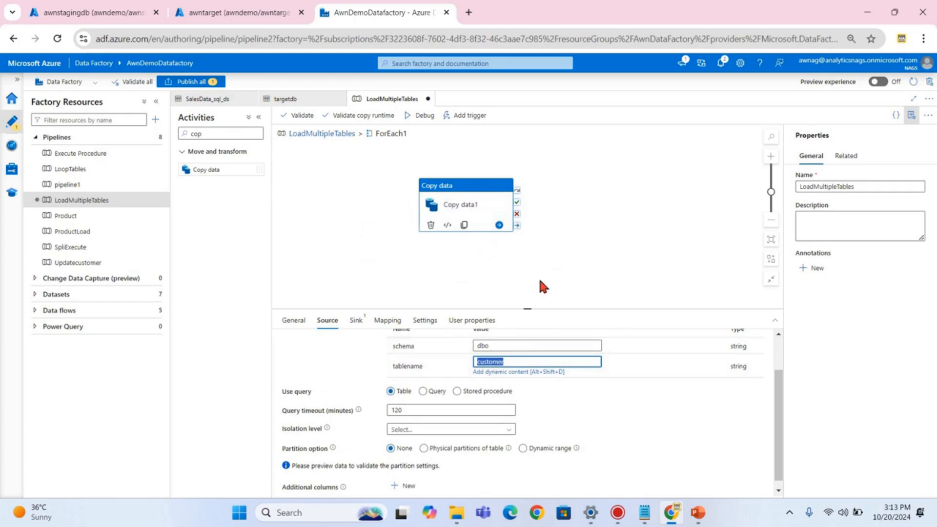
click(644, 512)
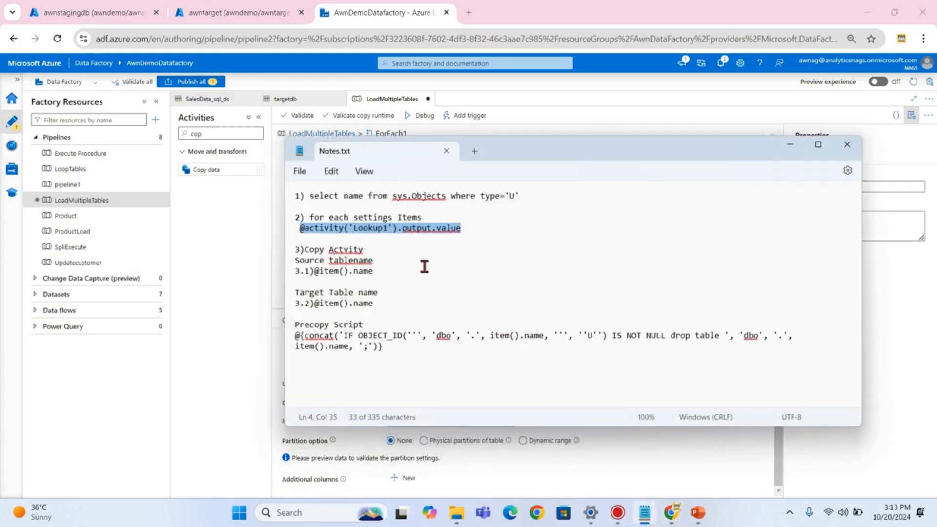
drag(314, 271, 384, 274)
key(ctrl+c)
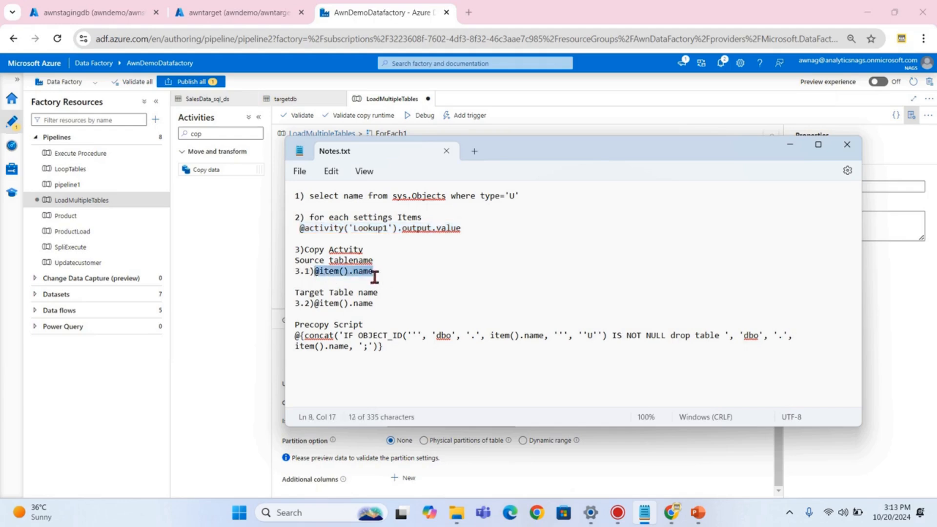
click(790, 144)
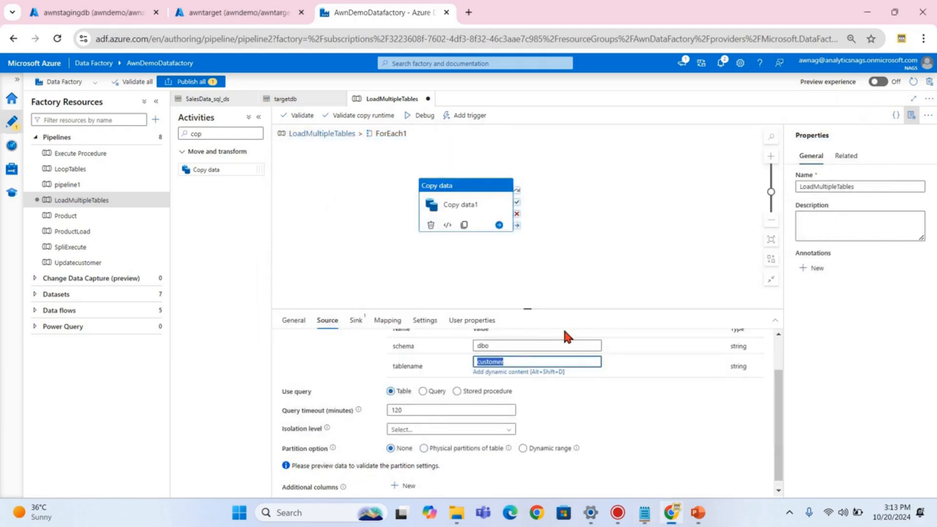
key(ctrl+v)
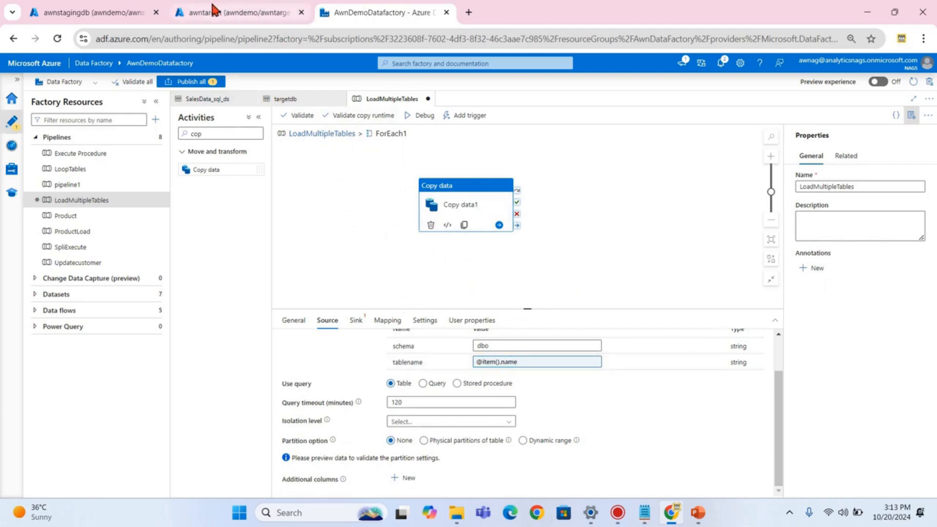
- Recheck the staging query editor, then show Copy data1's sink settings
click(92, 12)
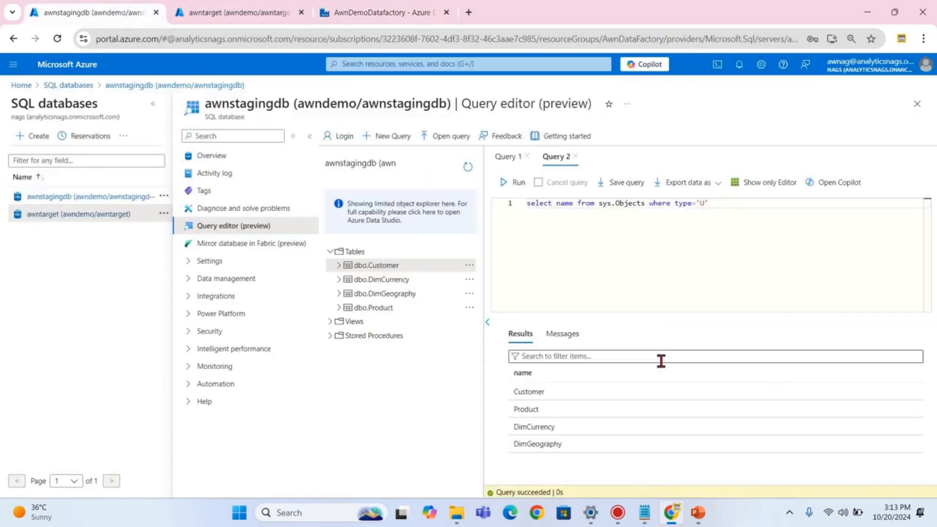
click(564, 203)
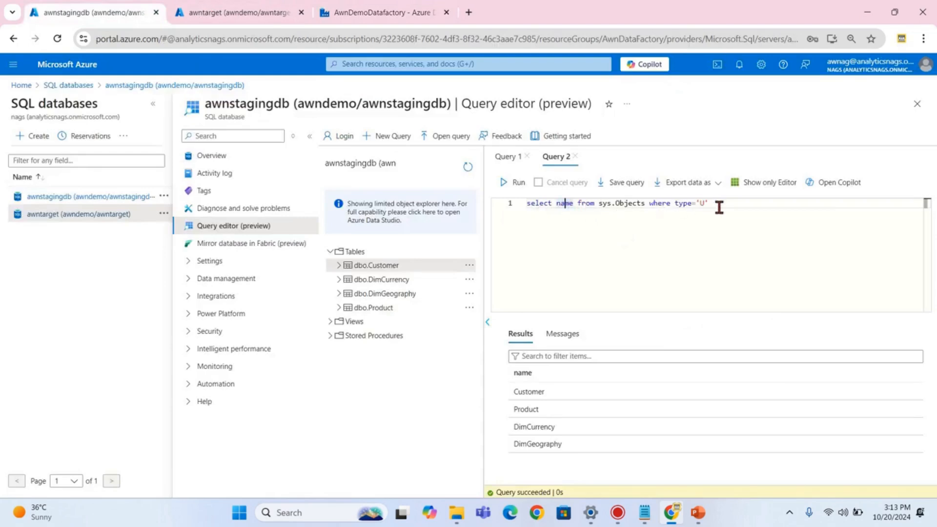
click(394, 14)
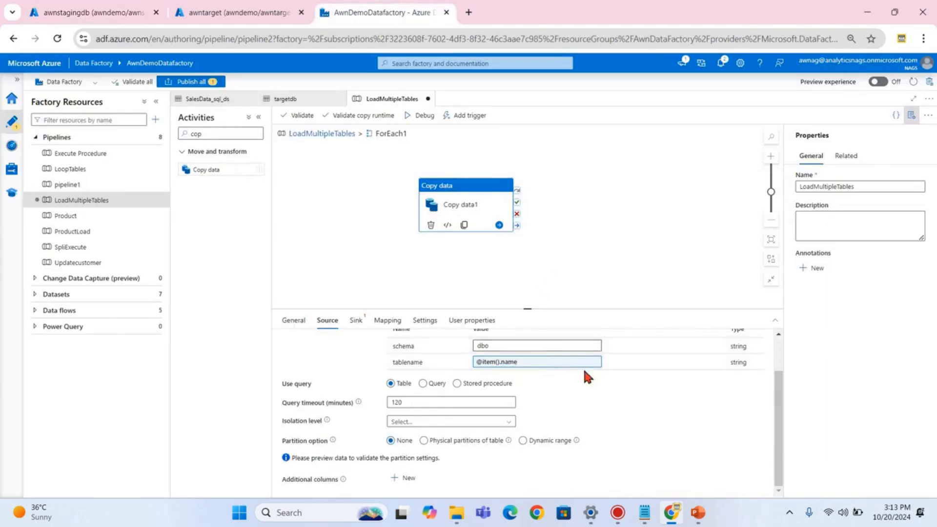
scroll(525, 305, down, 1)
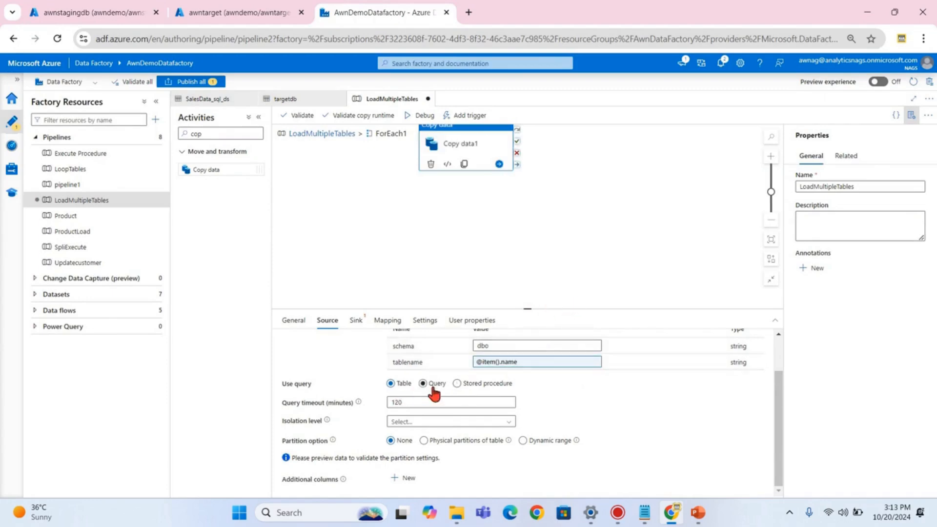
scroll(537, 297, up, 1)
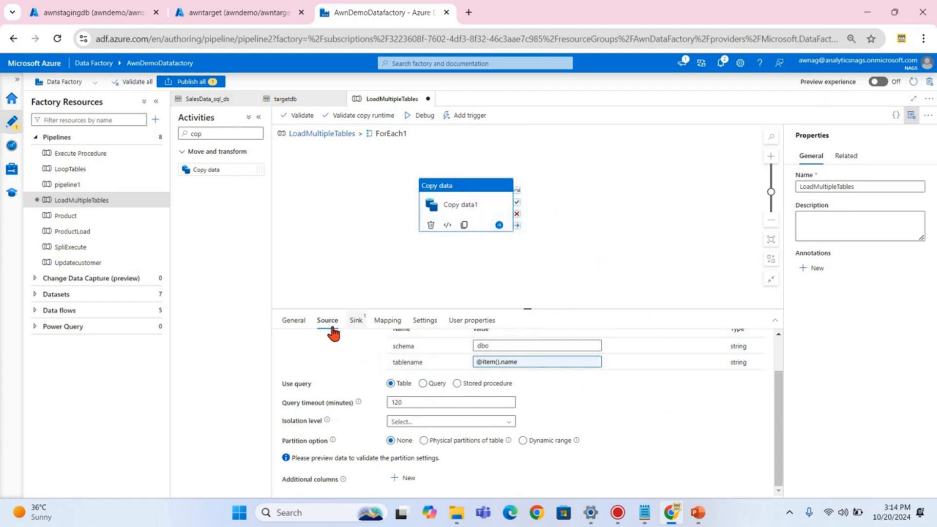
click(356, 322)
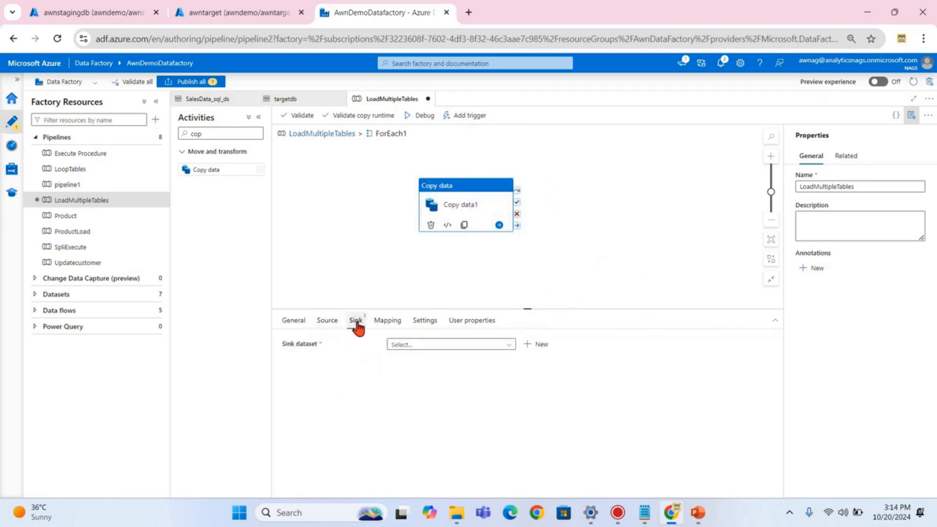
click(420, 345)
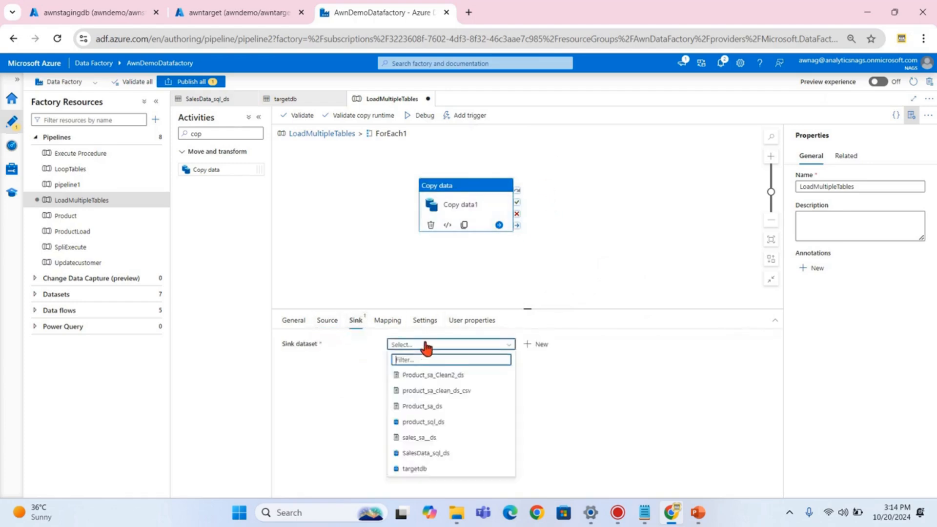
click(414, 470)
scroll(488, 390, down, 1)
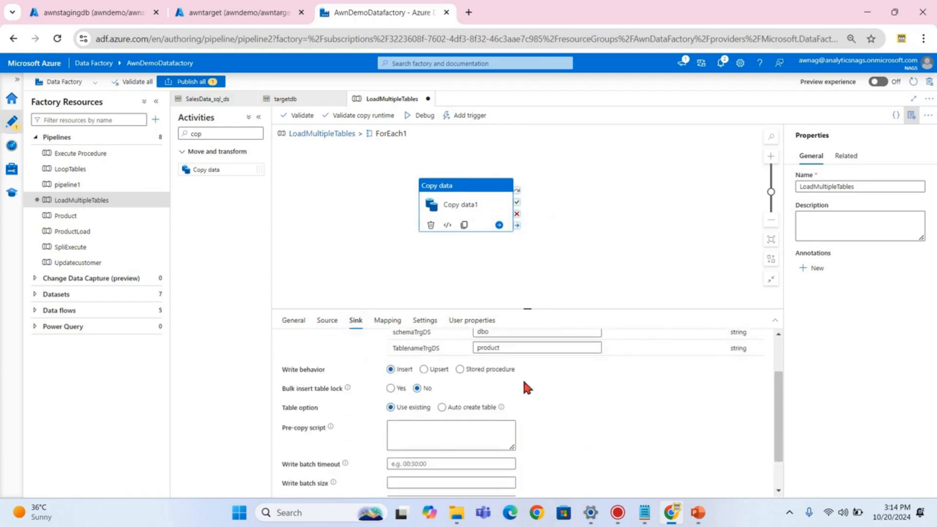
click(442, 407)
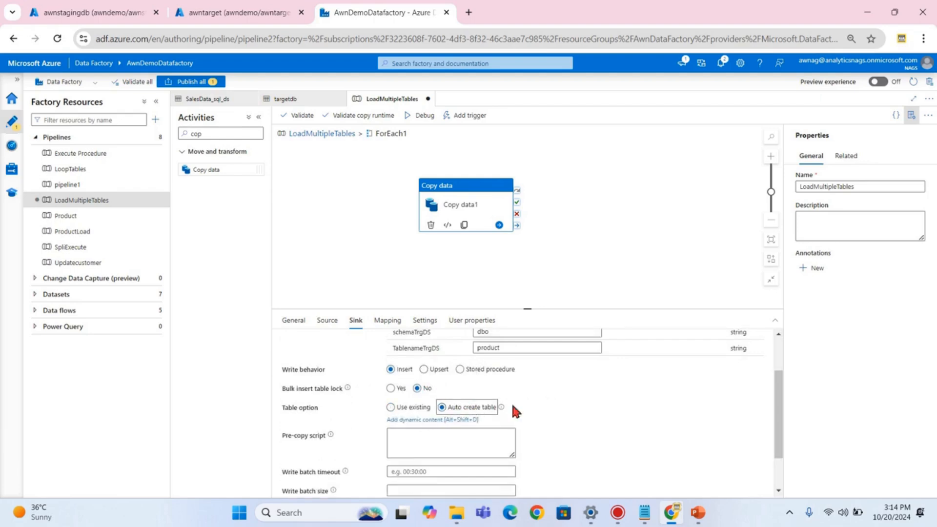
scroll(537, 410, up, 2)
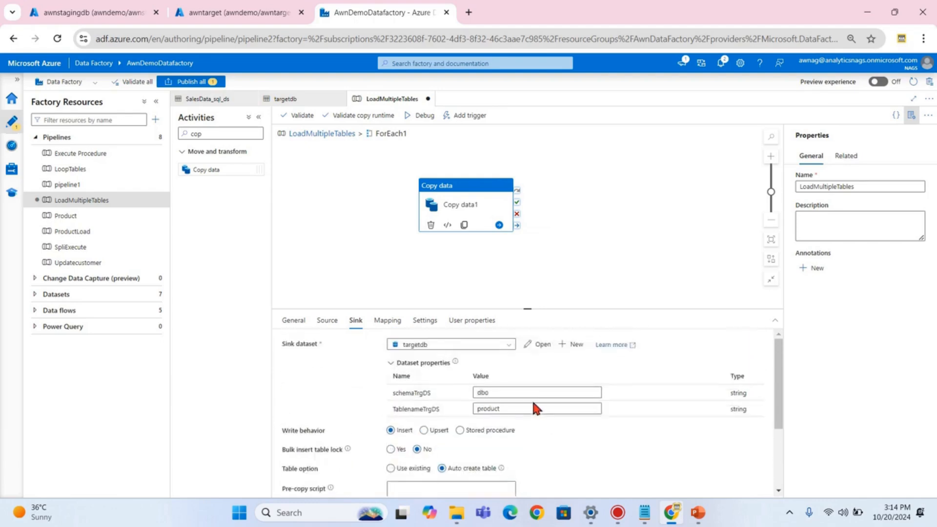
click(492, 410)
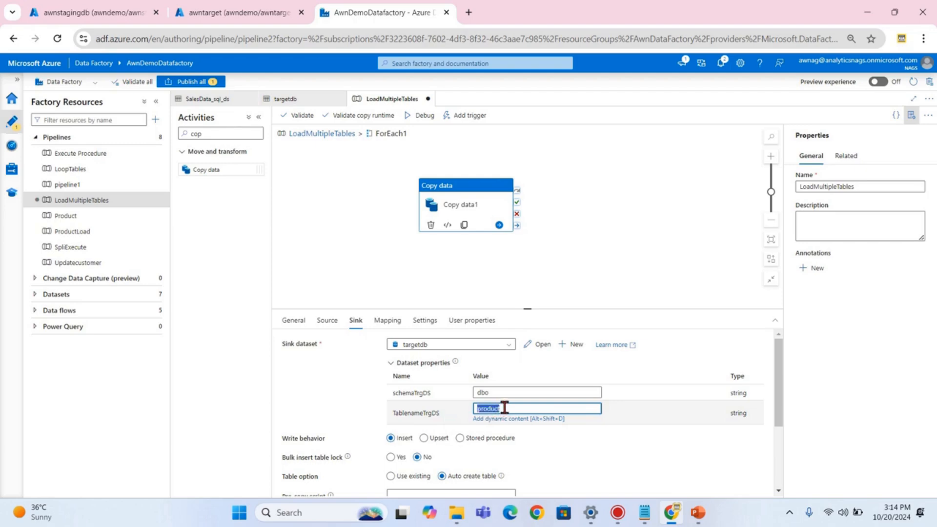
key(ctrl+v)
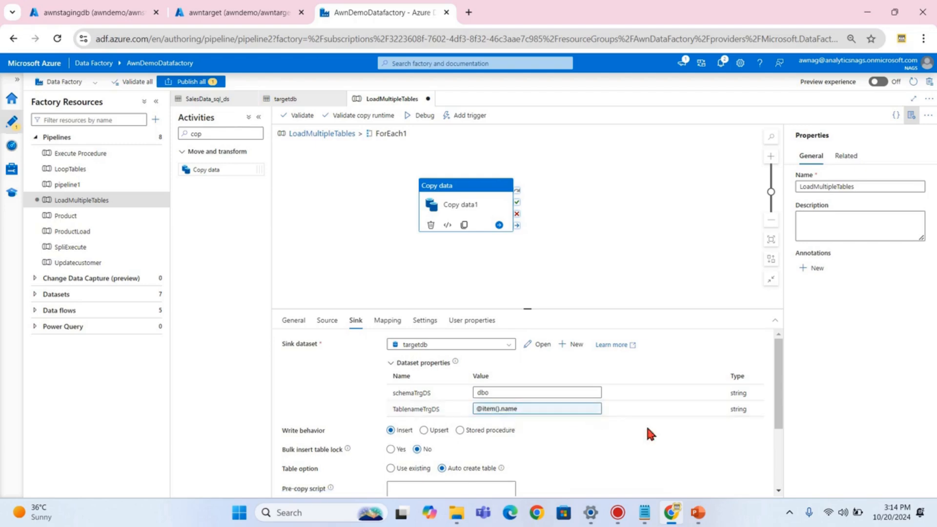
- Paste the concat drop-if-exists expression from the notes as the sink's pre-copy script
click(639, 514)
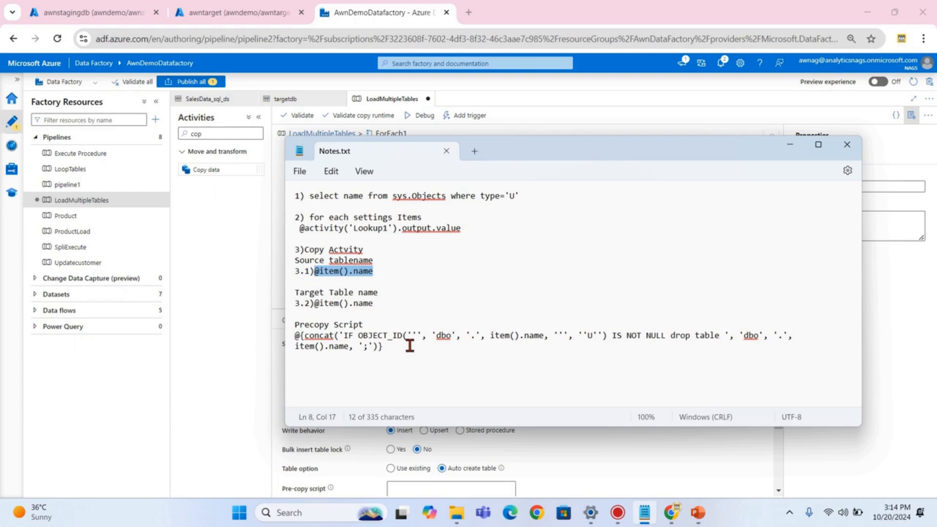
drag(409, 351, 293, 338)
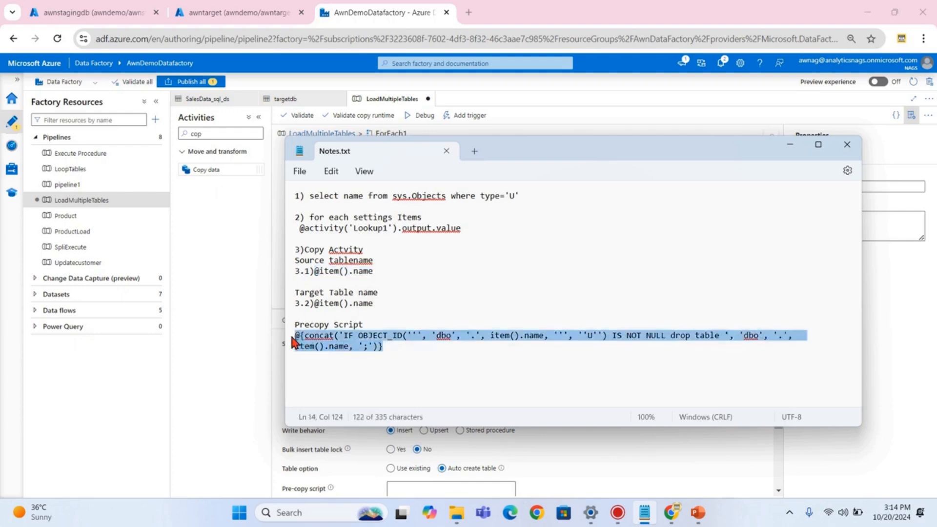
click(790, 145)
scroll(552, 422, down, 3)
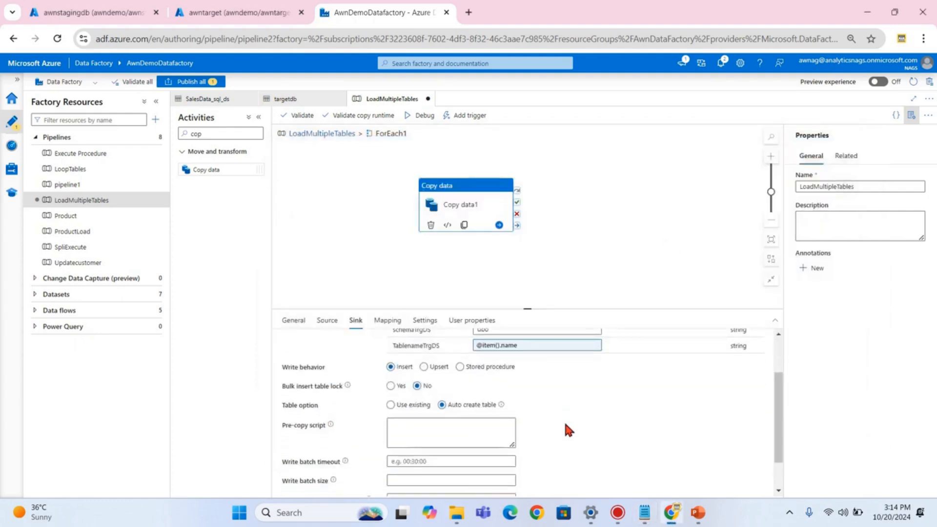
click(417, 395)
click(402, 388)
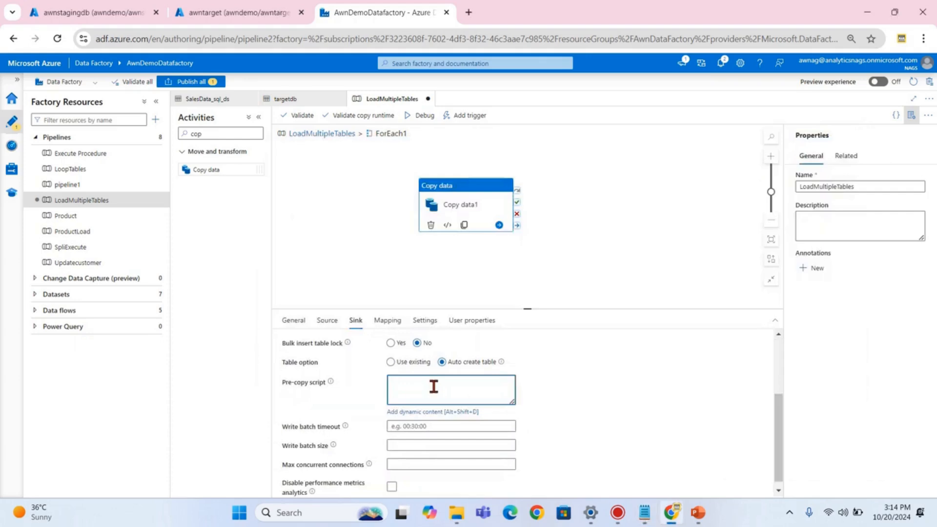
key(ctrl+v)
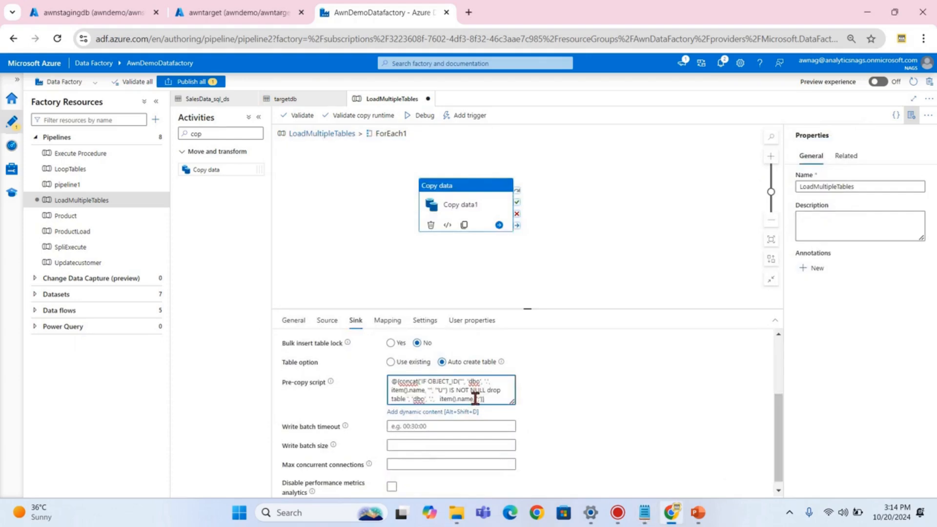
click(442, 408)
click(428, 401)
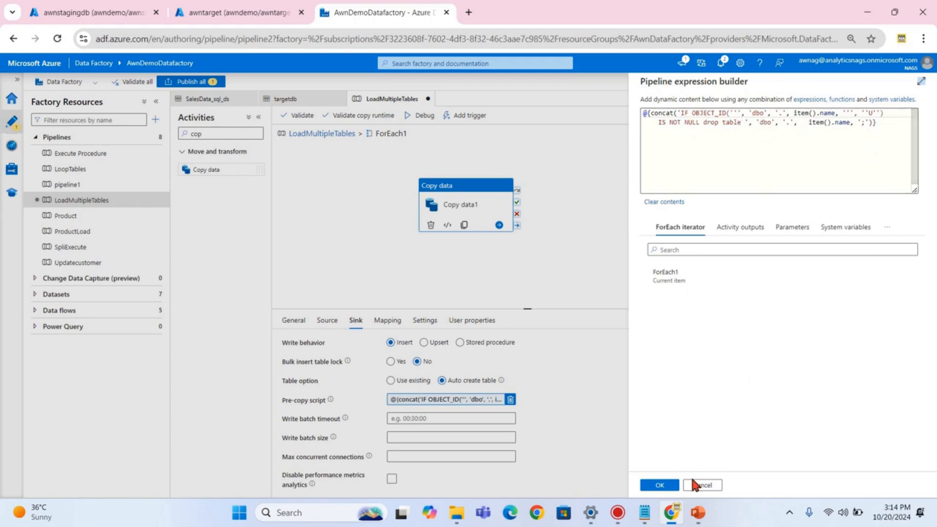
click(657, 485)
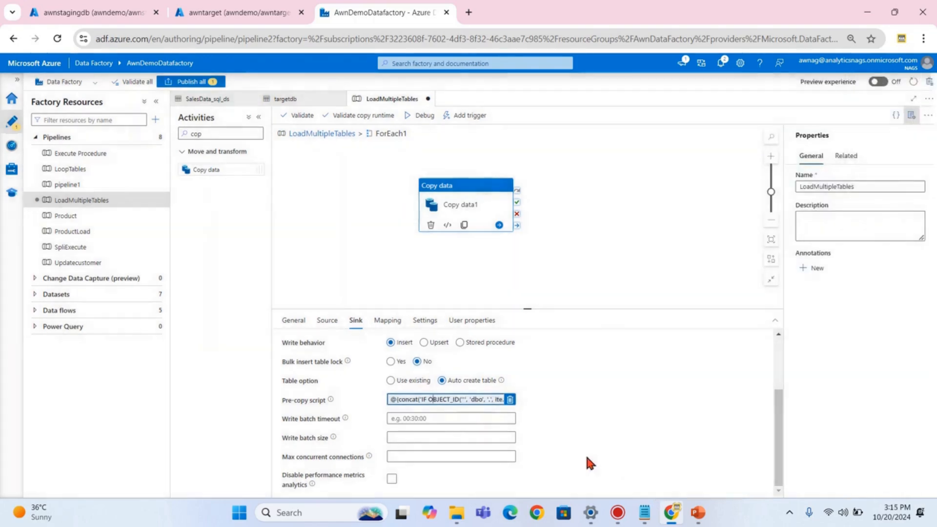
- Review the Copy data1 sink settings, then return to the top-level LoadMultipleTables pipeline
click(611, 204)
click(481, 211)
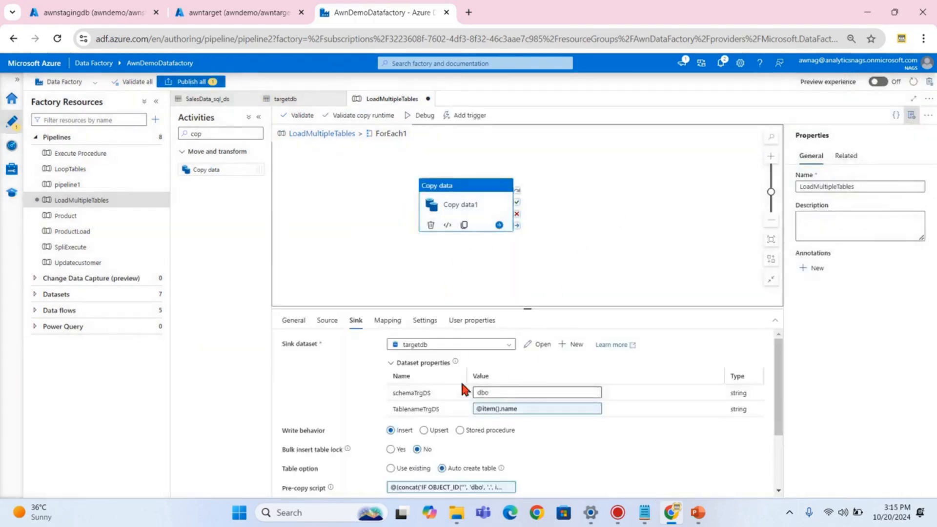
scroll(543, 429, down, 1)
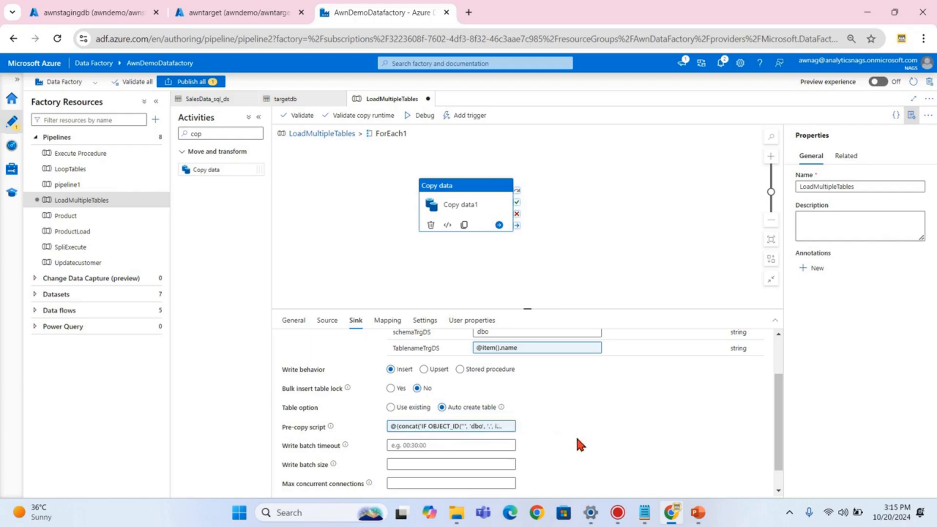
click(633, 233)
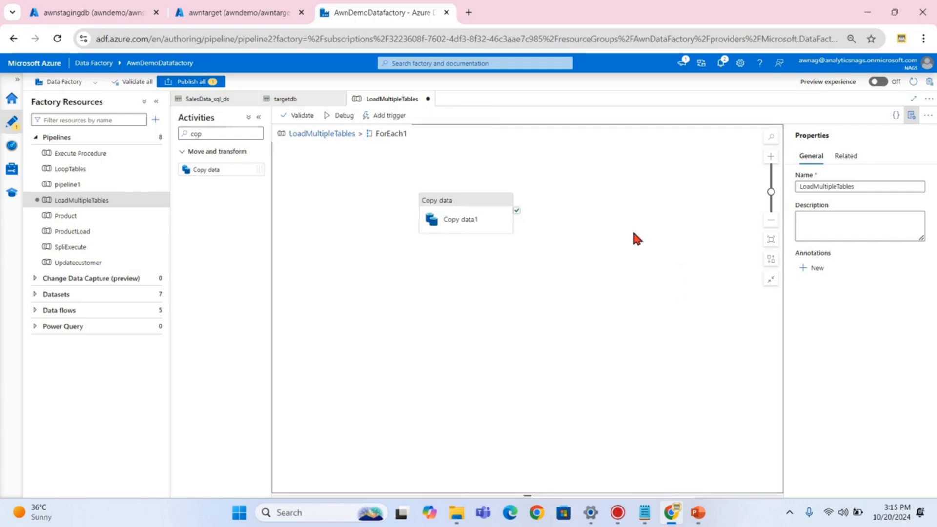
click(644, 512)
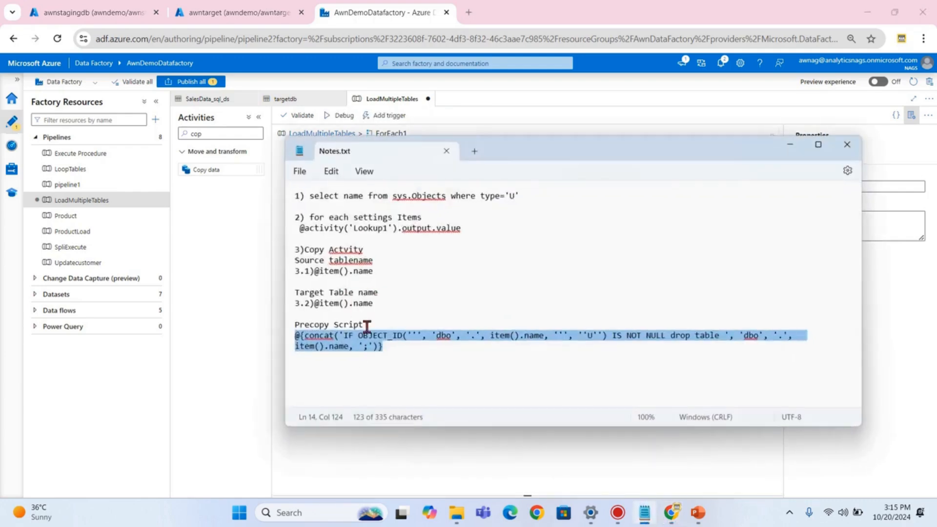
click(798, 143)
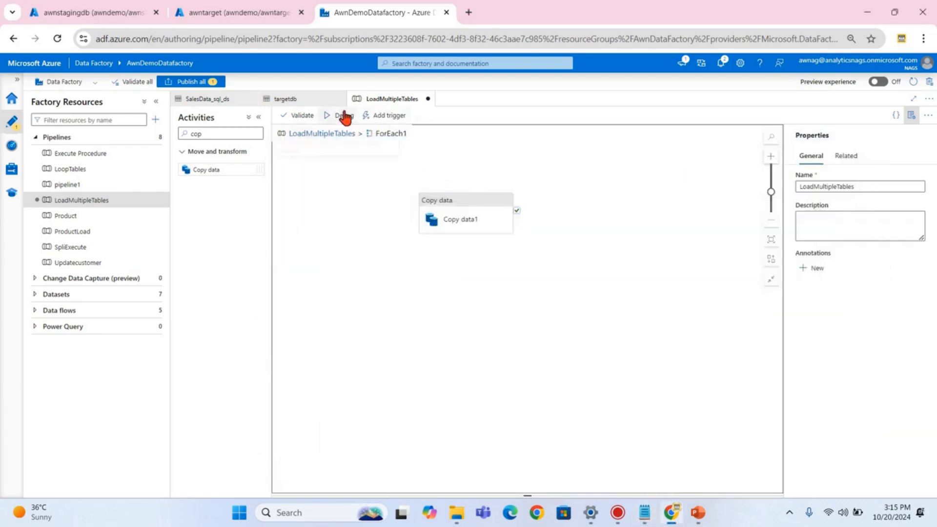
click(319, 135)
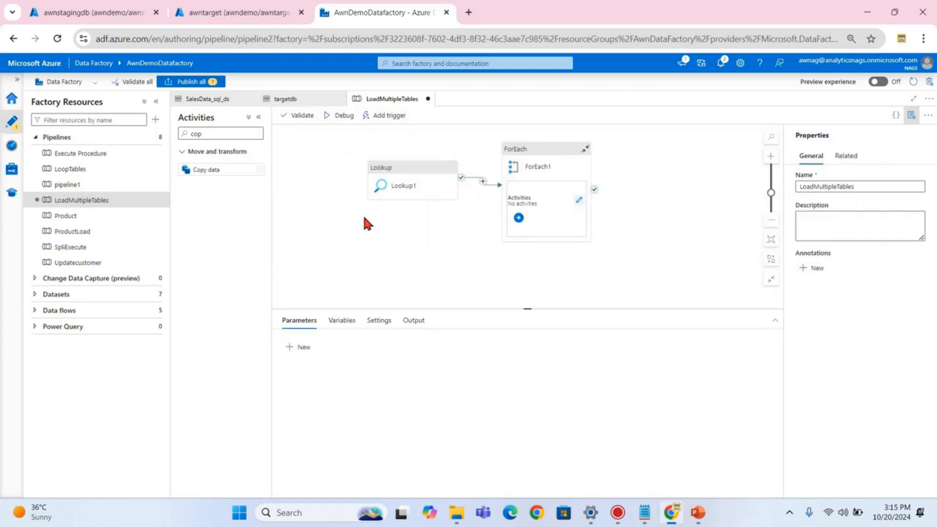
- Debug-run LoadMultipleTables and check Lookup1's output lists Customer, Product, DimCurrency and DimGeography
click(337, 119)
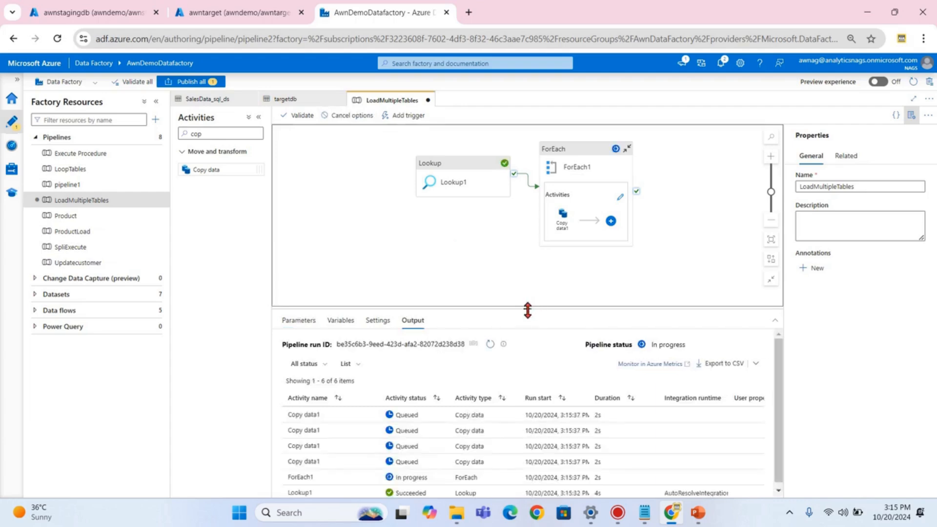
drag(527, 308, 527, 277)
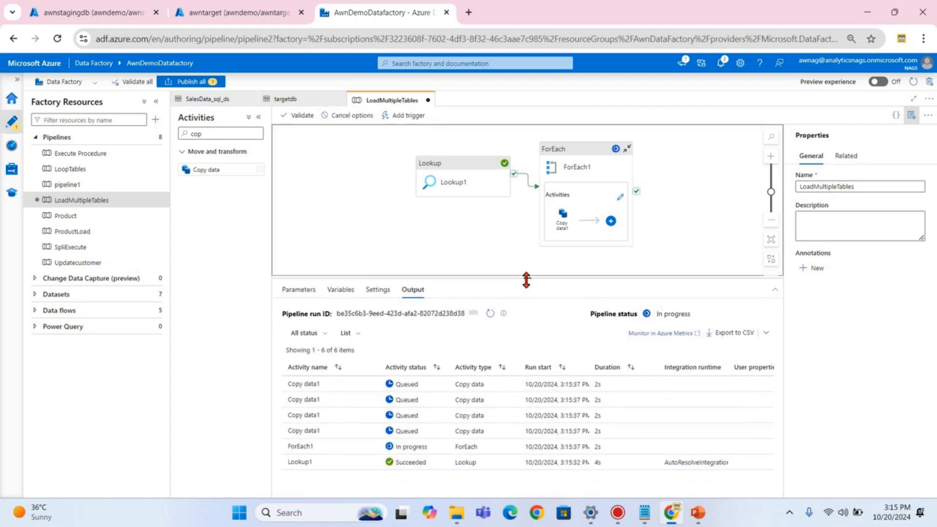
click(356, 462)
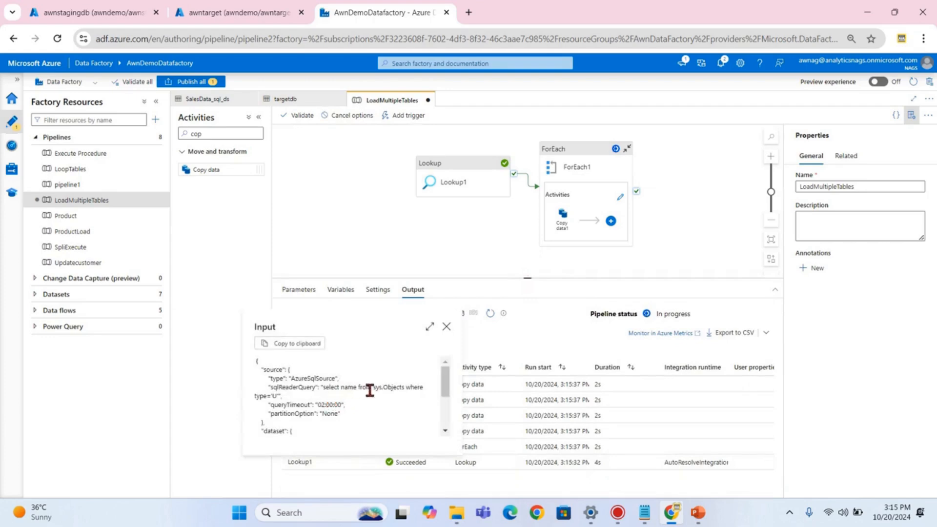
click(446, 327)
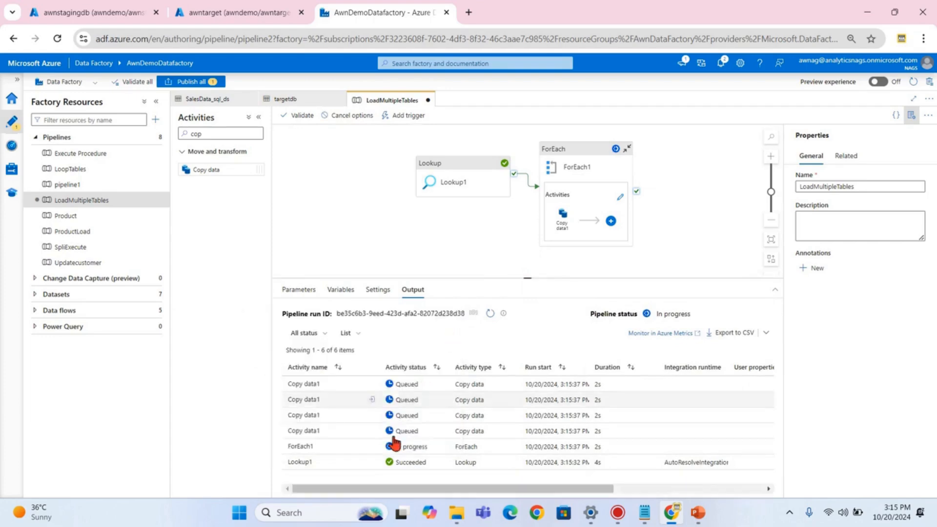
click(371, 462)
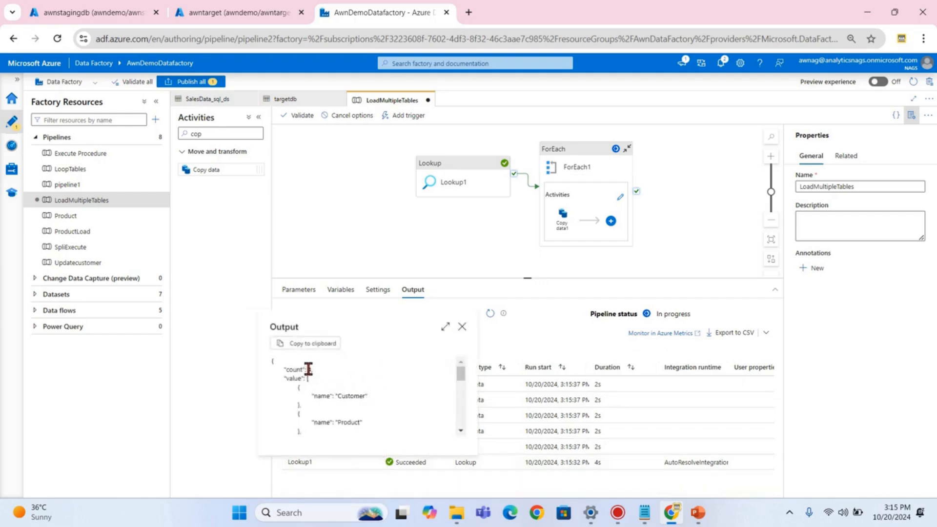
scroll(366, 400, down, 2)
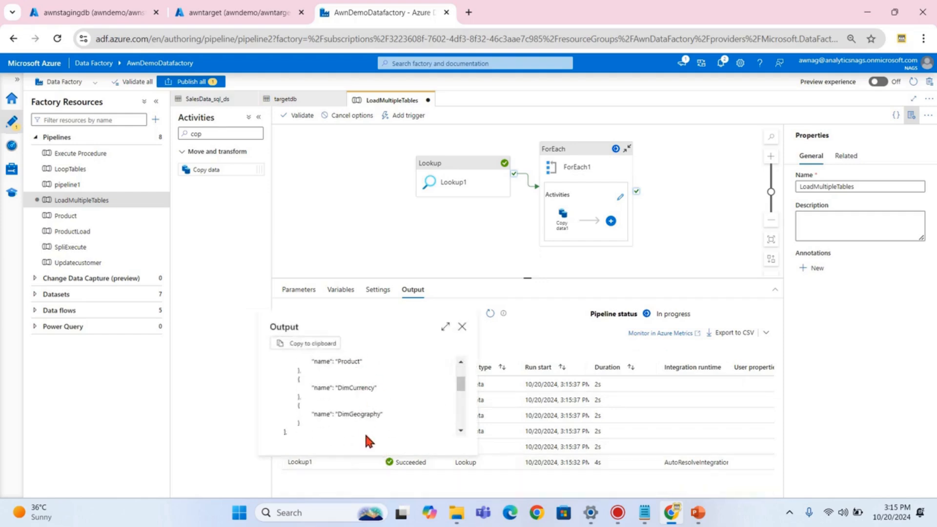
click(461, 327)
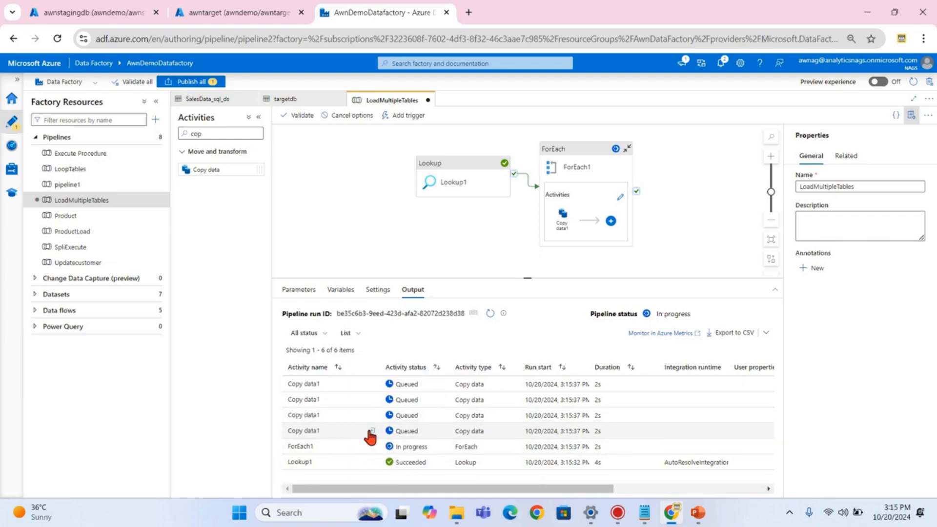
- Inspect a Copy data1 run's input and wait for Pipeline status Succeeded
click(373, 431)
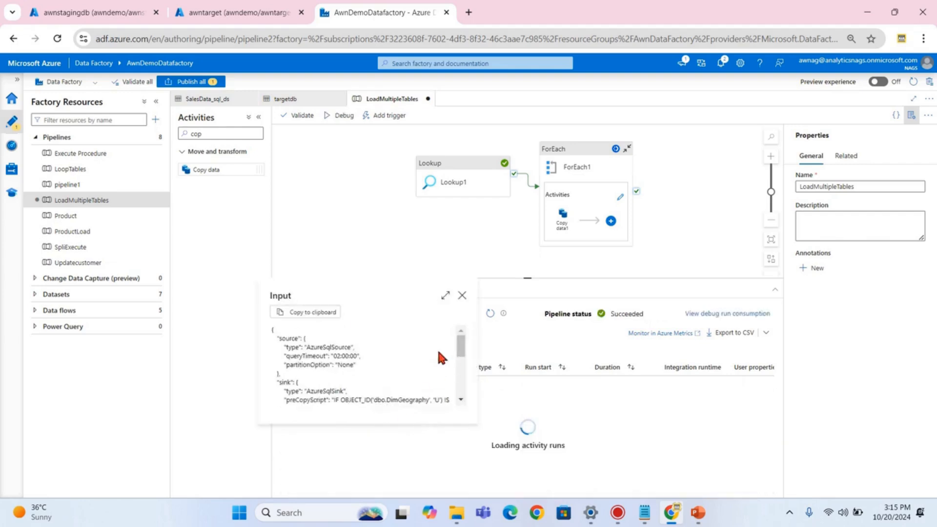
scroll(399, 356, down, 3)
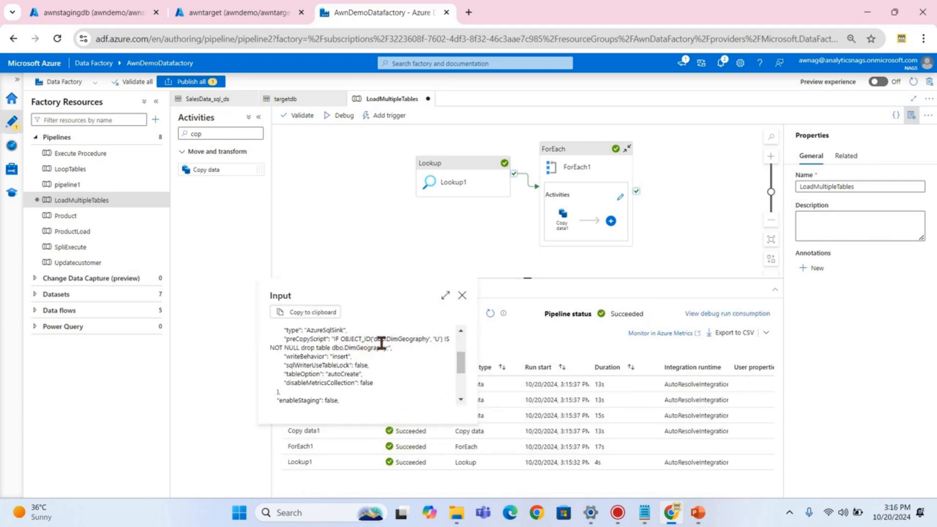
click(462, 296)
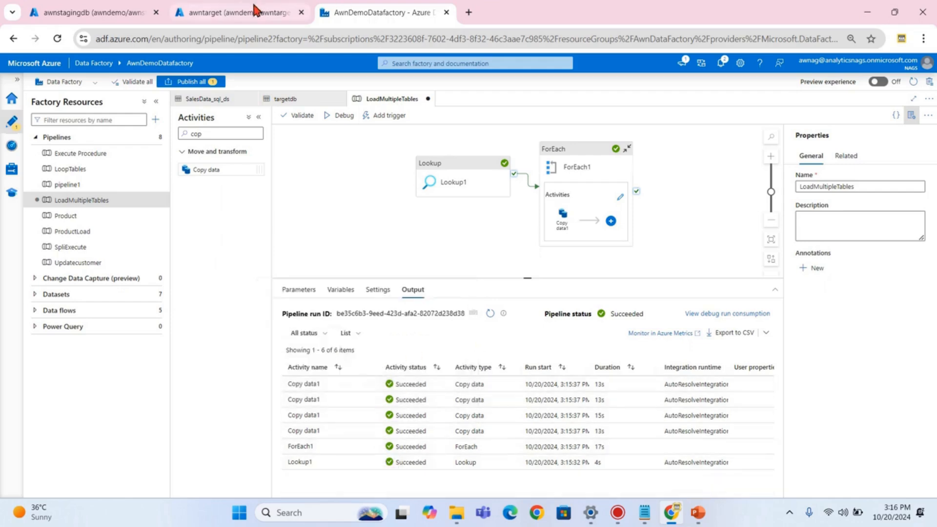
click(235, 12)
- Refresh and expand the target database's tables, then preview the top 1000 rows of dbo.Customer and dbo.DimCurrency
click(187, 252)
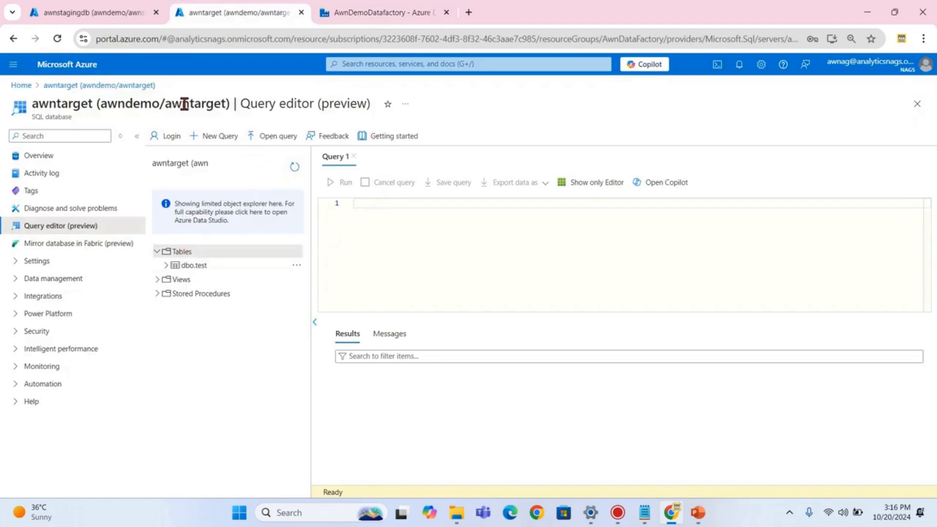
click(294, 167)
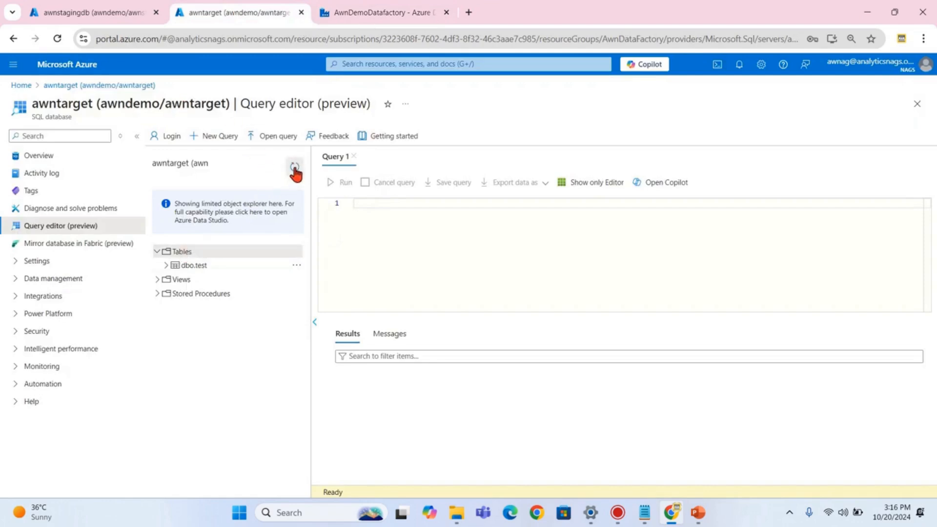
click(158, 251)
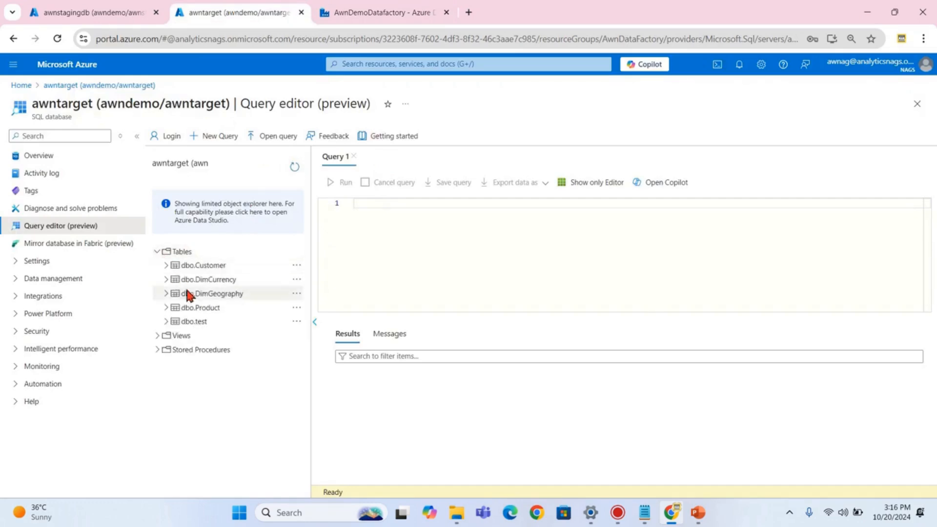
right_click(203, 267)
click(247, 275)
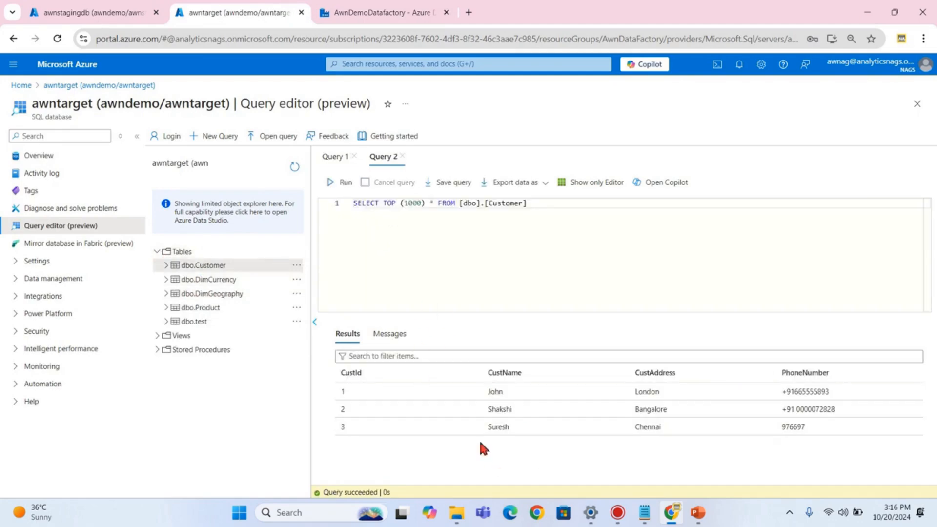
right_click(231, 283)
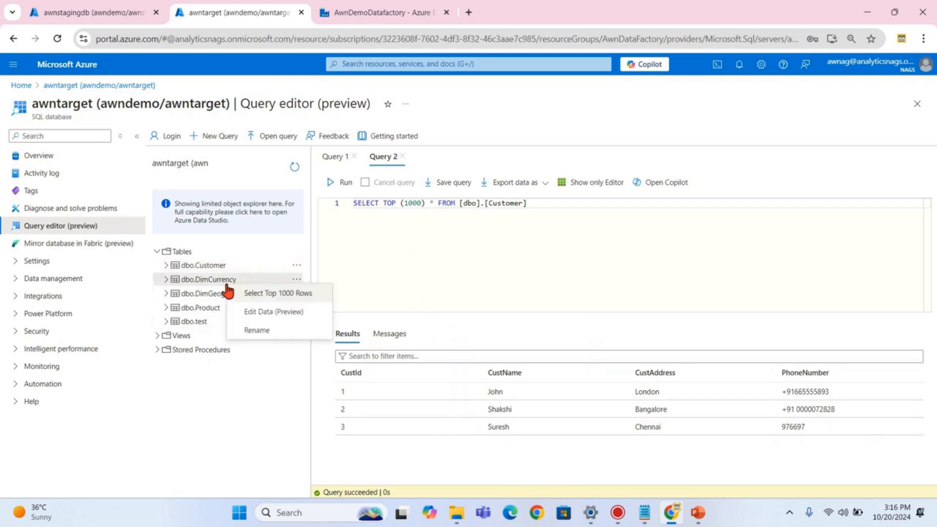
click(268, 296)
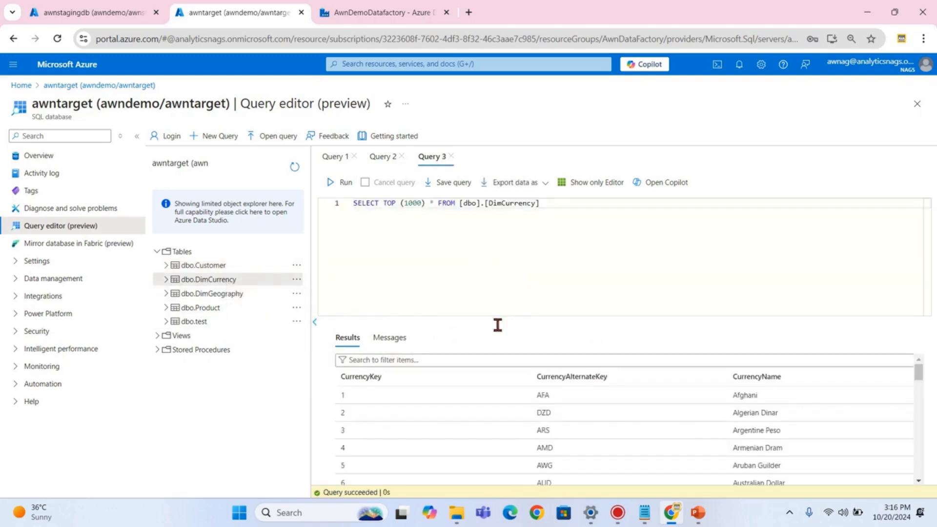
click(361, 10)
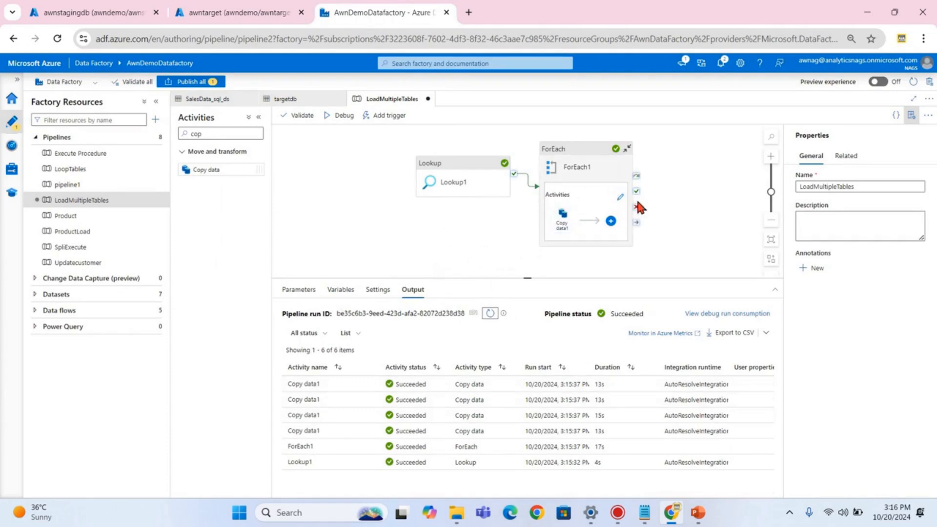
- Launch a second LoadMultipleTables debug run from the top-level pipeline and refresh the Output pane
click(619, 197)
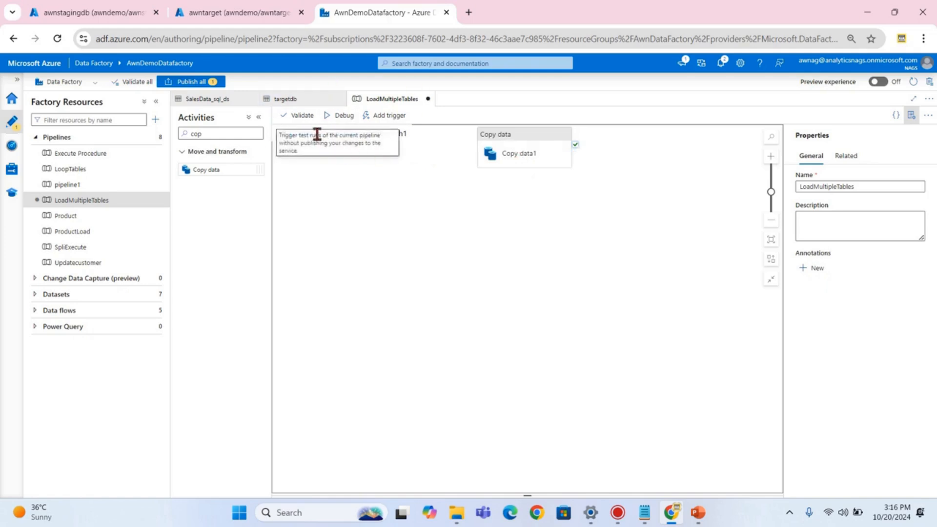
click(232, 14)
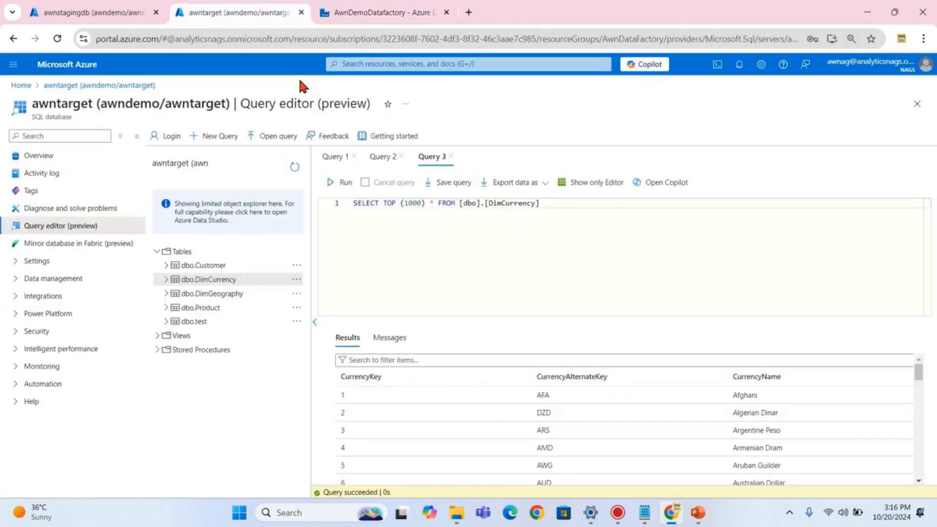
click(430, 10)
click(321, 137)
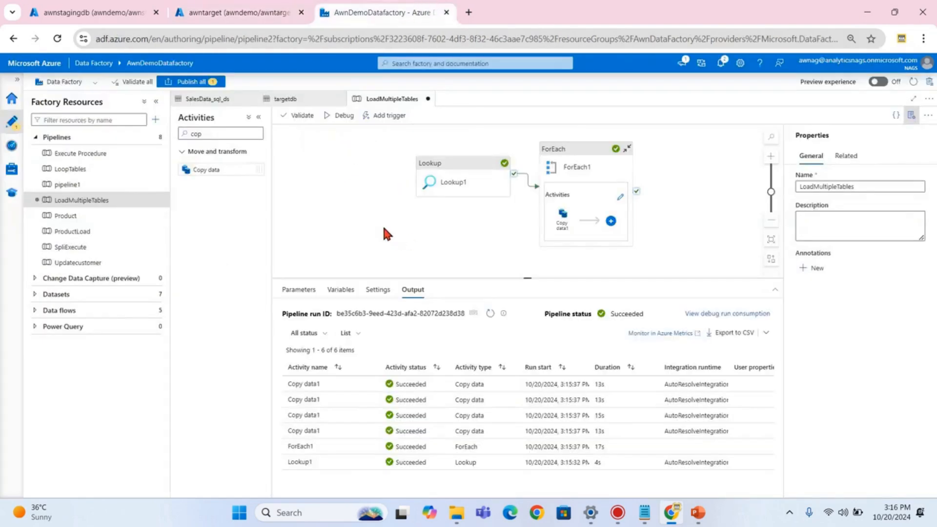
click(331, 120)
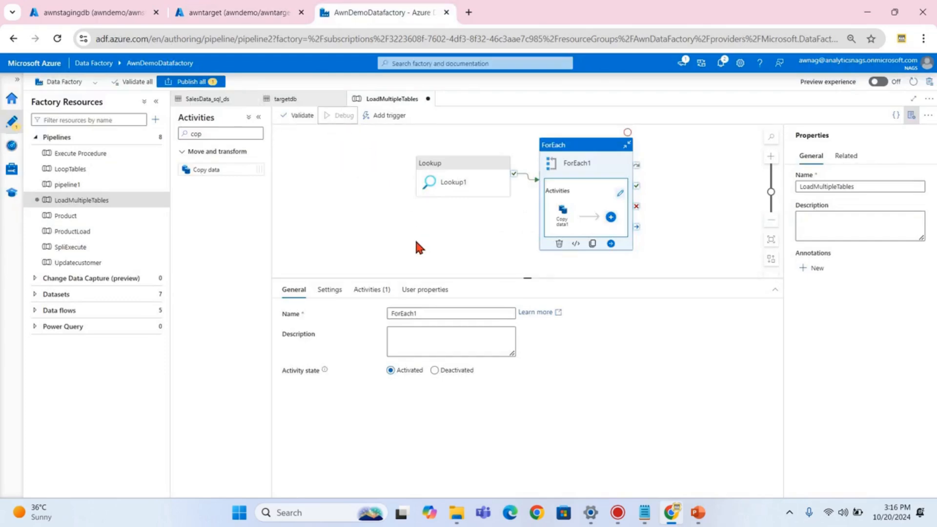
click(391, 242)
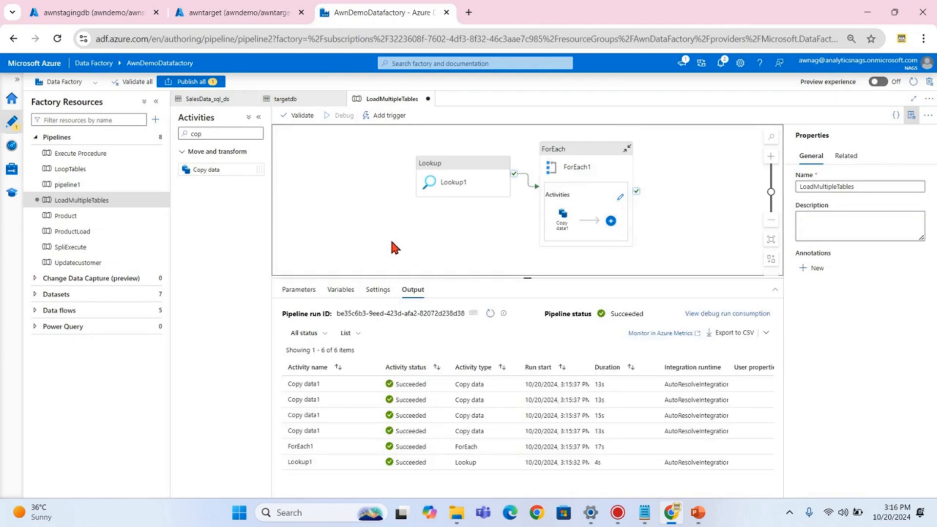
click(490, 313)
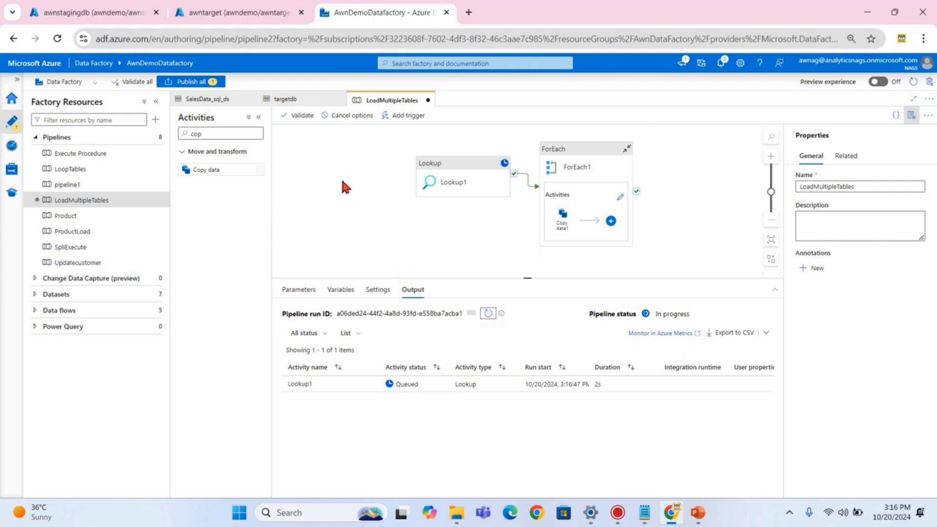
click(238, 13)
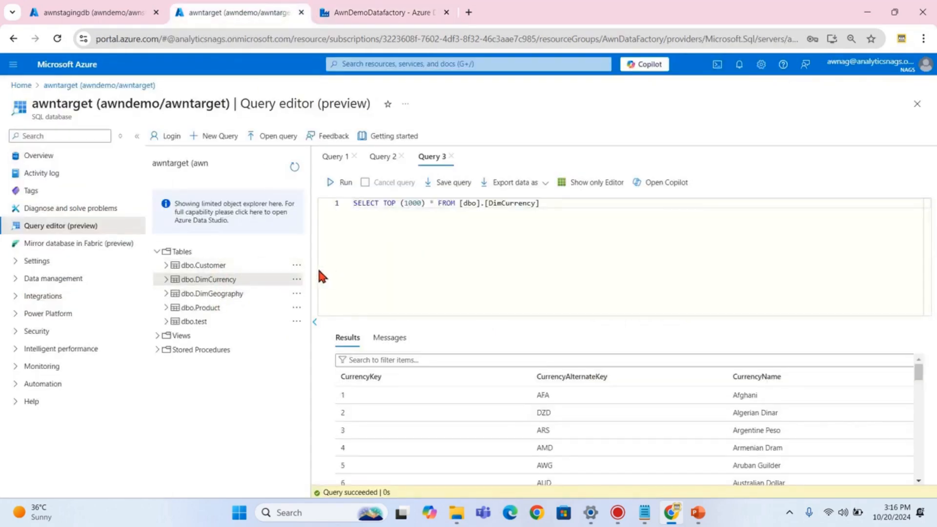
- Rerun the DimCurrency and dbo.Customer top-1000 previews, then refresh Data Factory's Output to confirm success
click(336, 184)
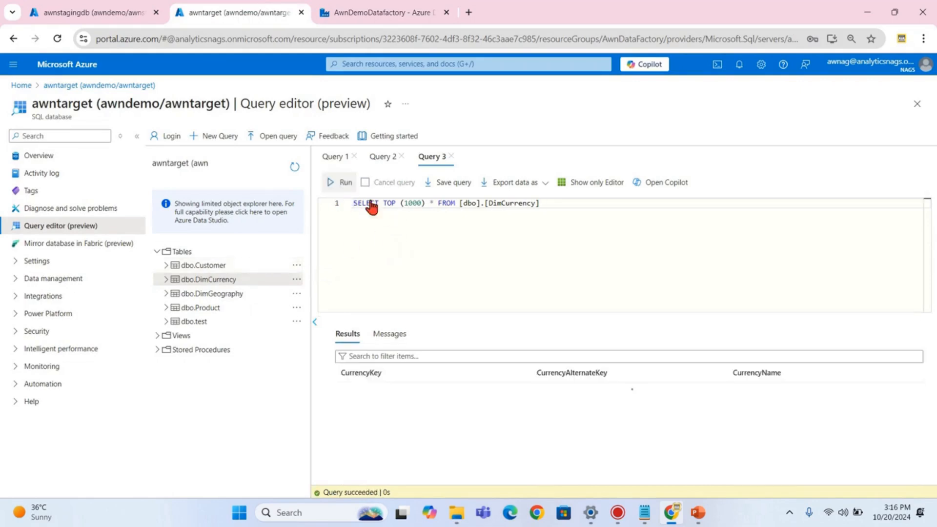
right_click(213, 268)
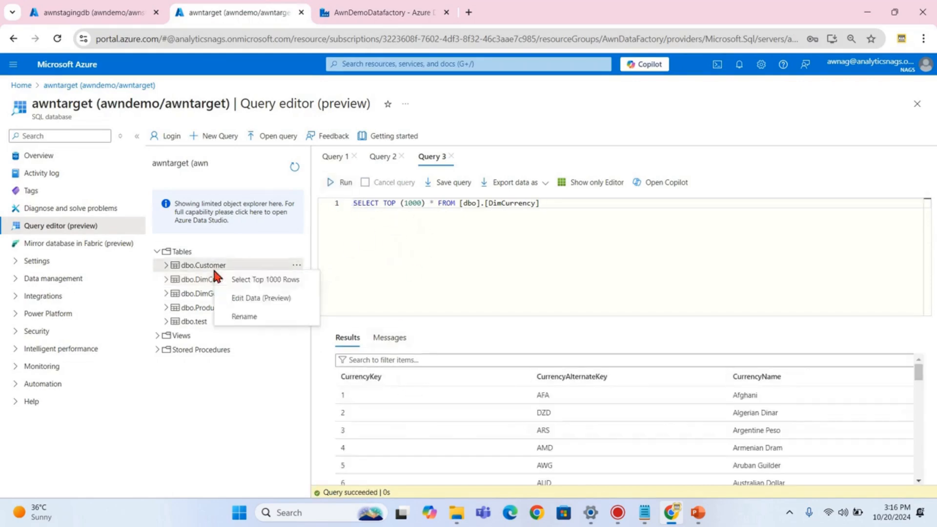
click(256, 278)
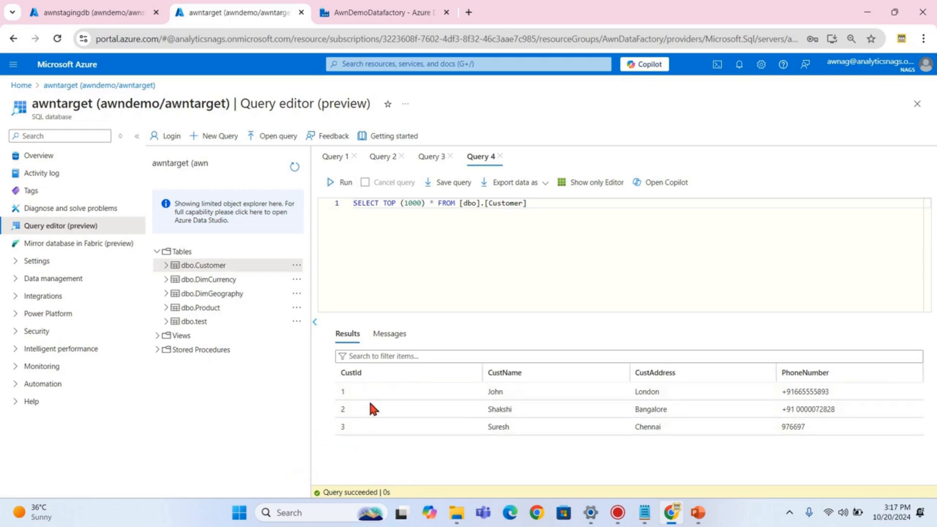
click(382, 12)
click(488, 313)
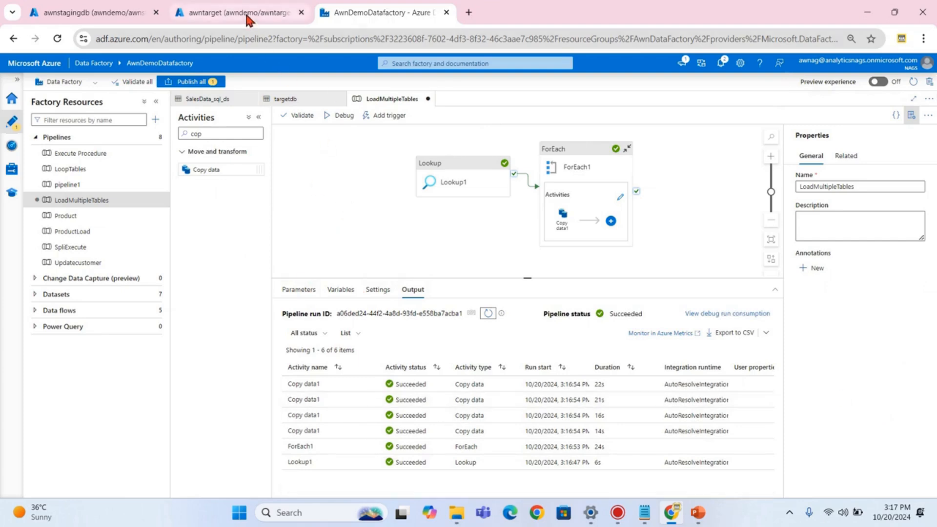
mouse_move(248, 19)
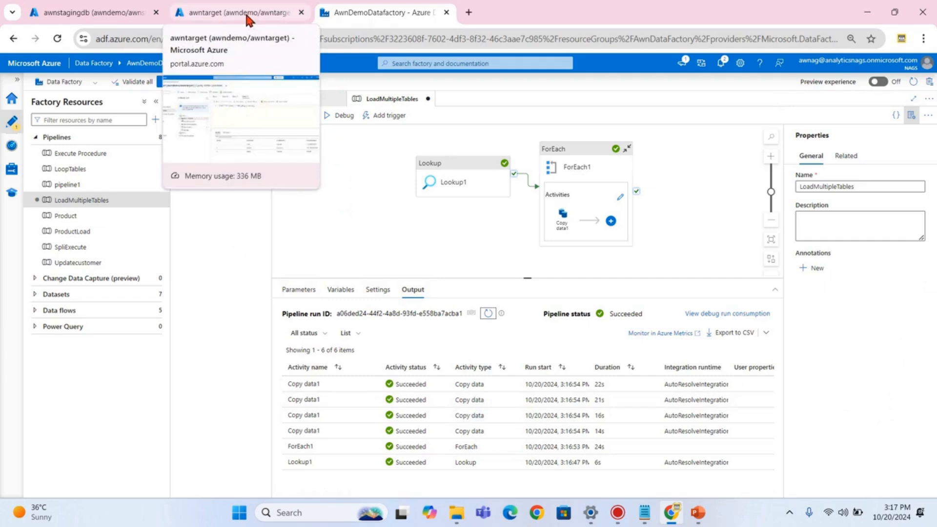
click(246, 15)
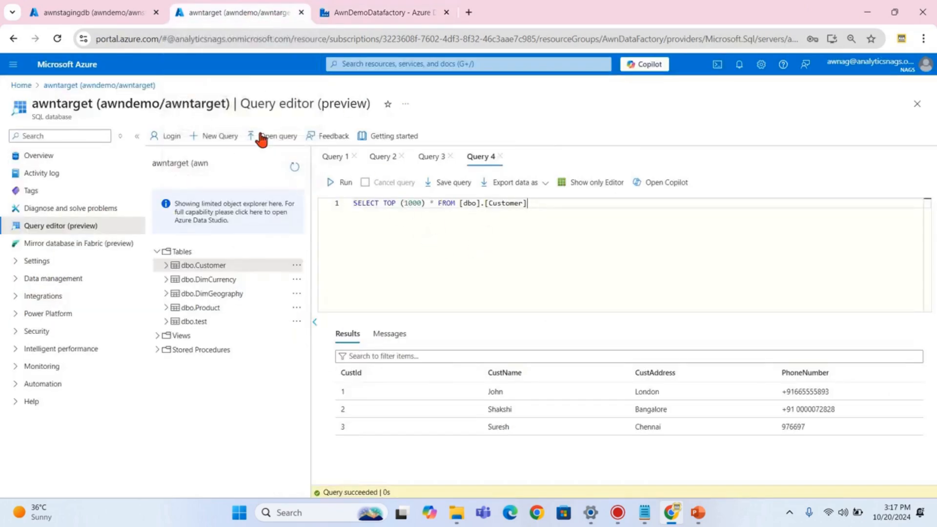
click(330, 182)
click(383, 12)
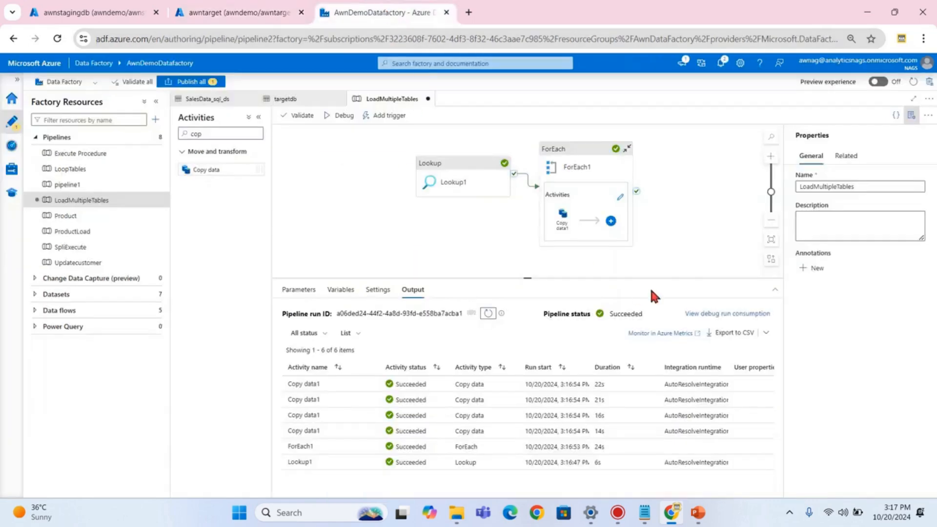
click(703, 230)
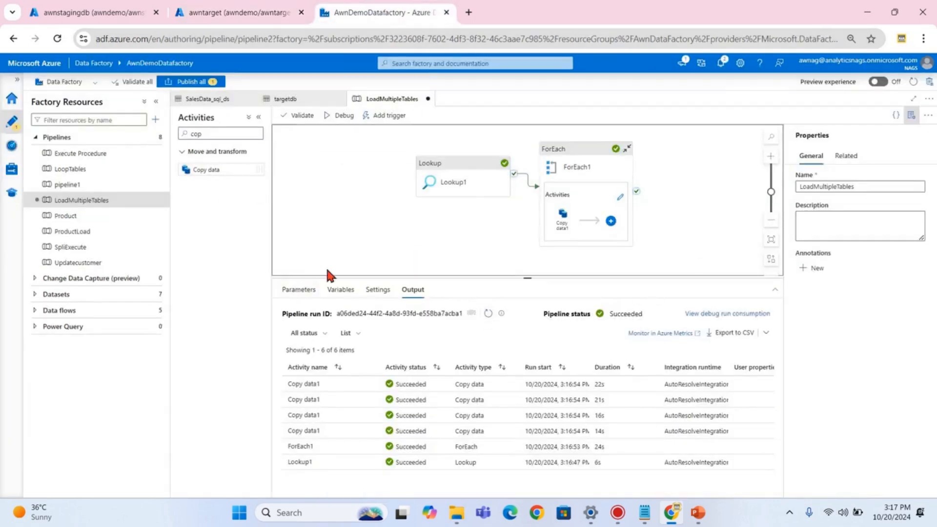
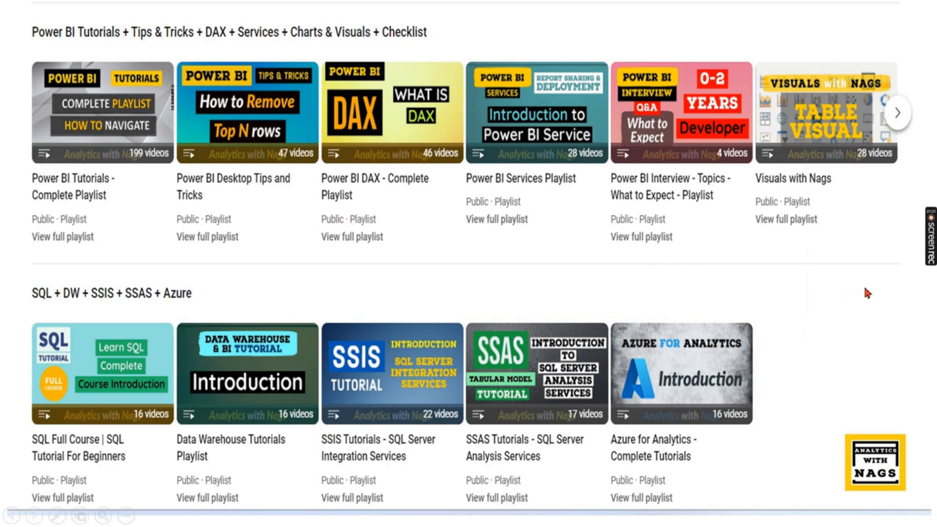
- Leave the Azure Data Factory slideshow and return to PowerPoint's editing view
key(Escape)
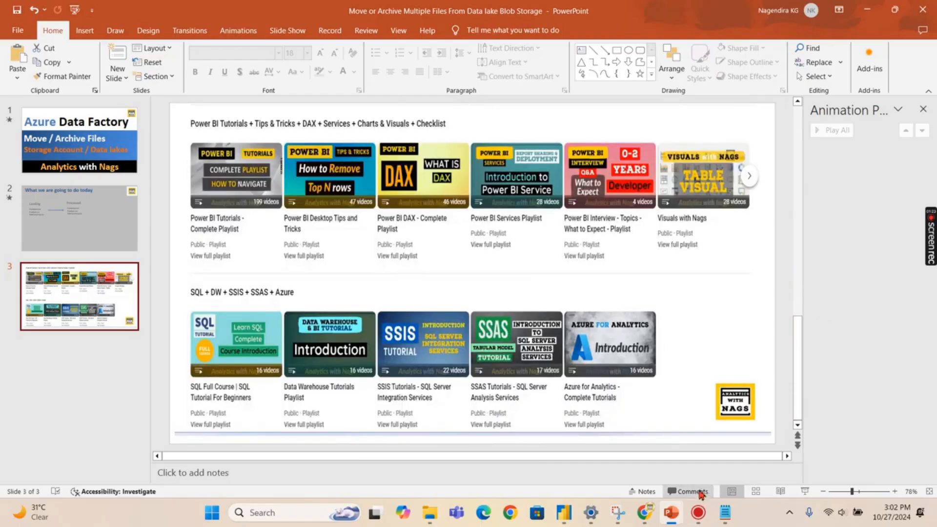
- Collapse the Pipelines and Datasets lists and go to the Data Factory home page
click(640, 522)
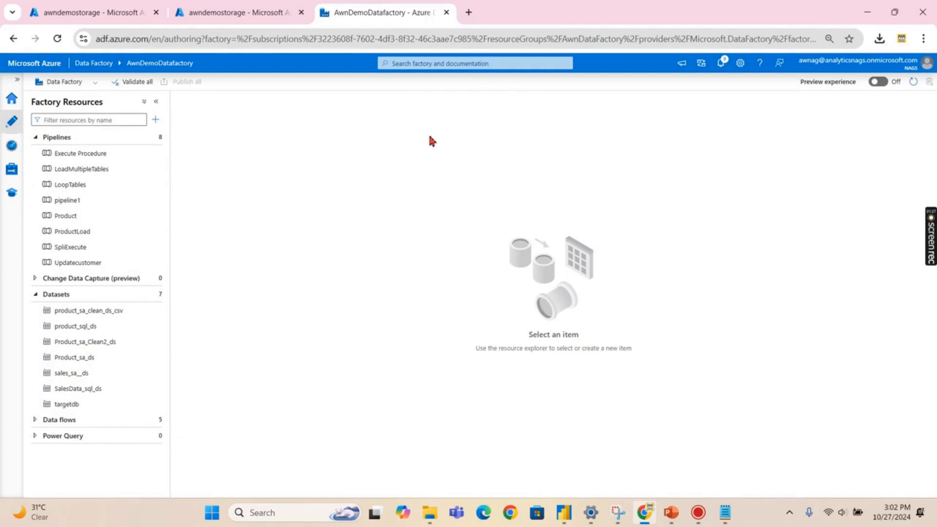
click(35, 137)
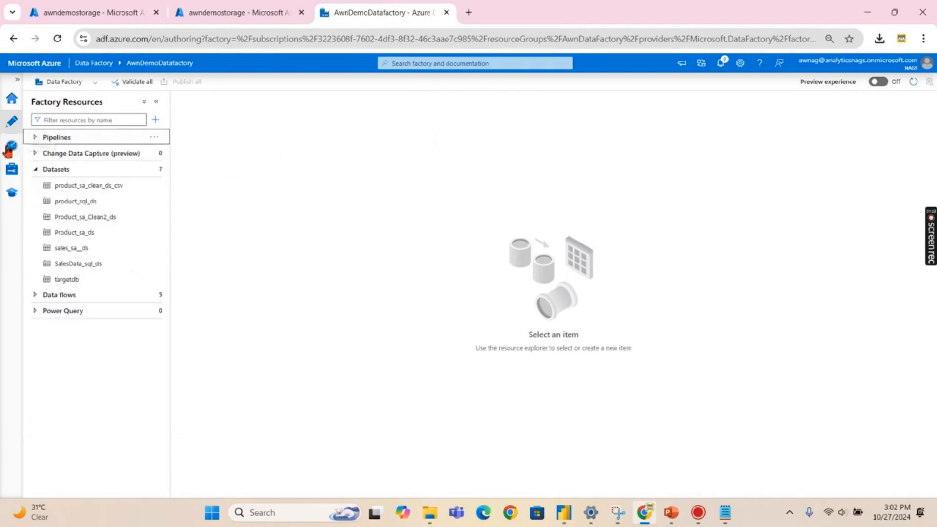
click(35, 169)
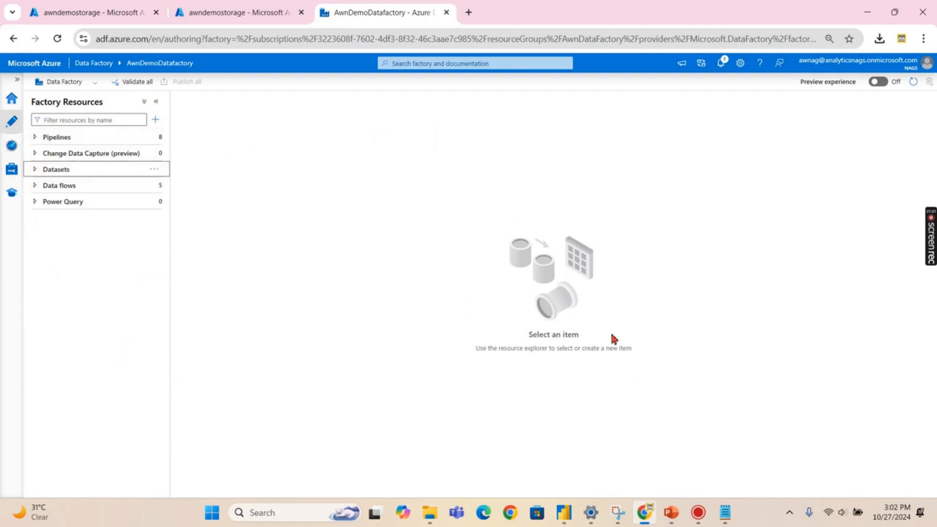
click(12, 99)
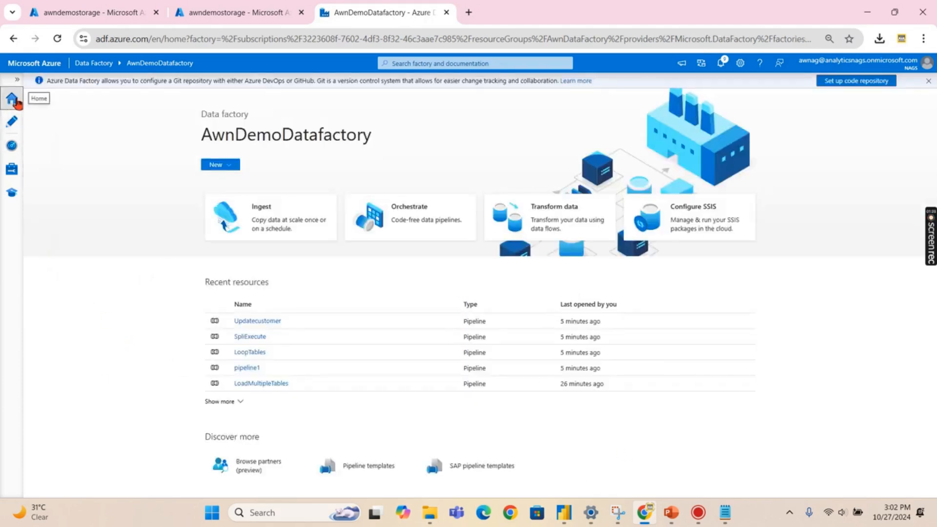
- Filter the pipeline template gallery by 'move' and continue with the Move files template
click(359, 467)
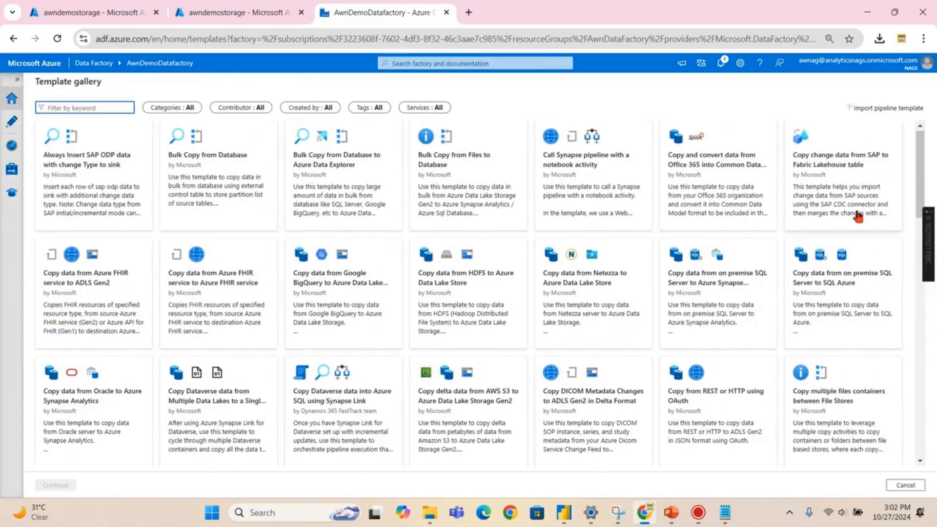
scroll(798, 211, down, 15)
scroll(841, 273, down, 3)
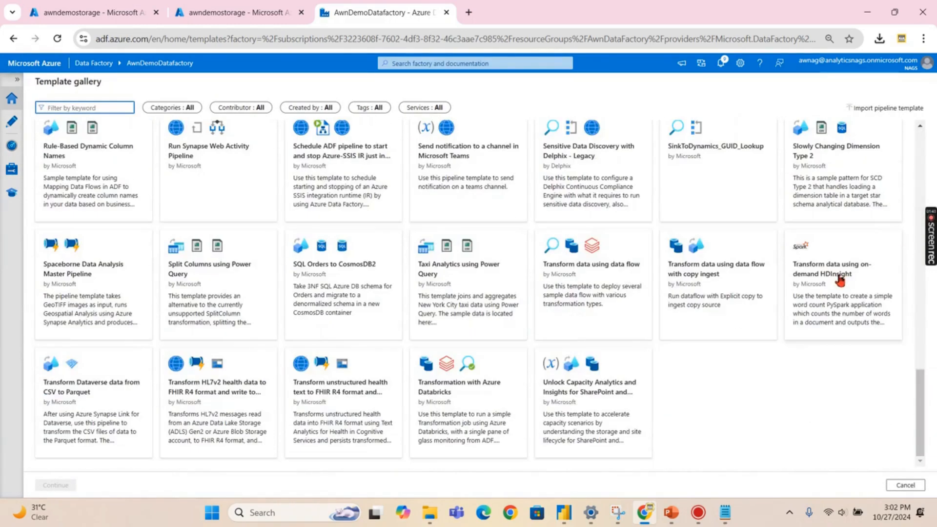
scroll(749, 426, up, 3)
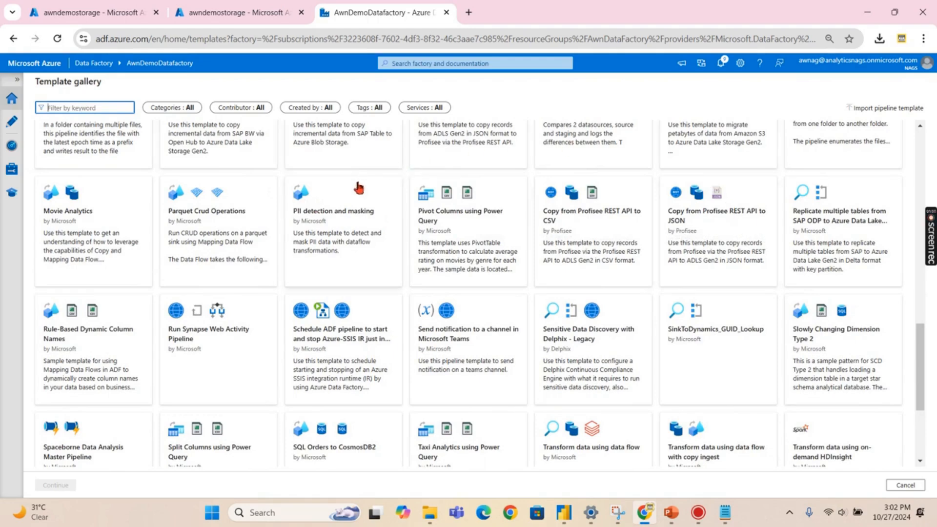
scroll(69, 168, up, 1)
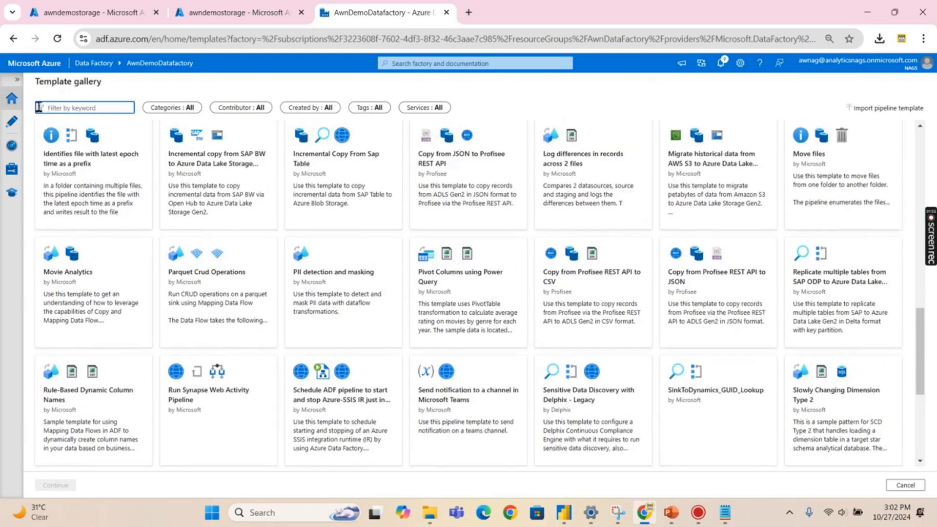
text(move)
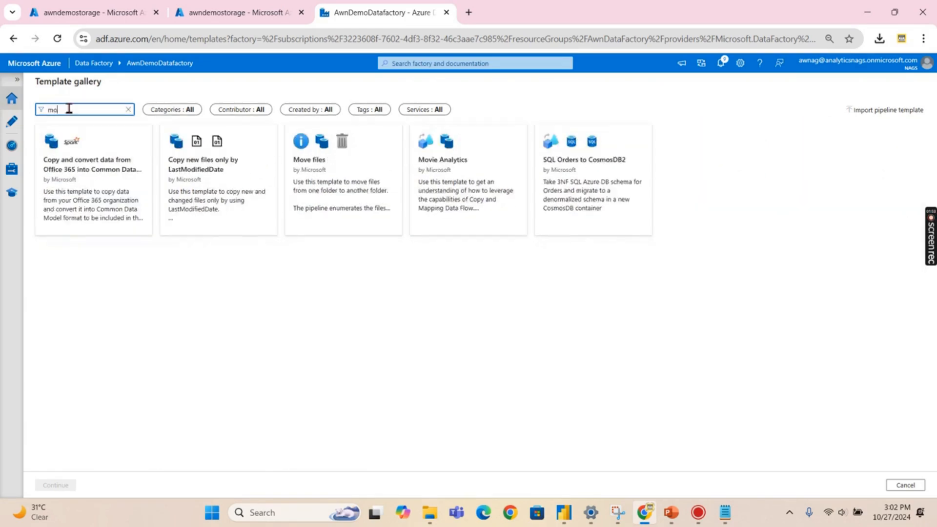
click(74, 184)
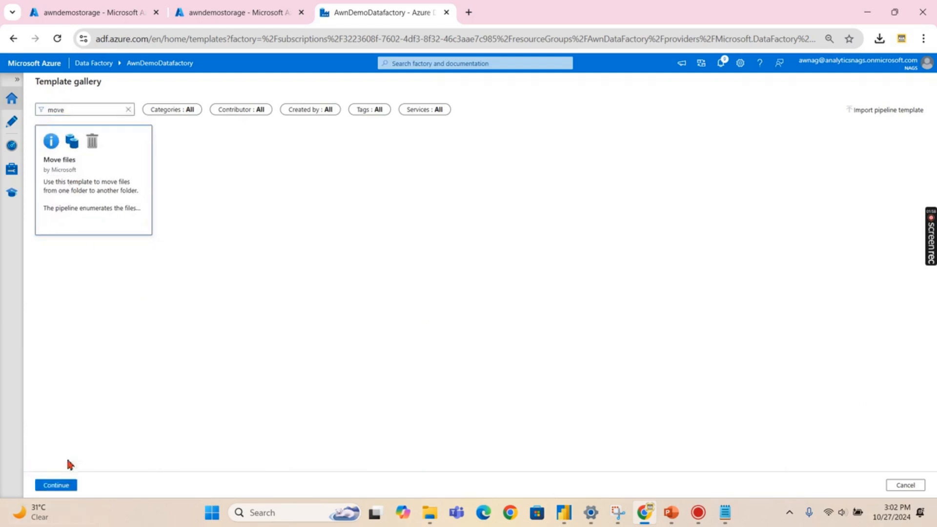
click(54, 486)
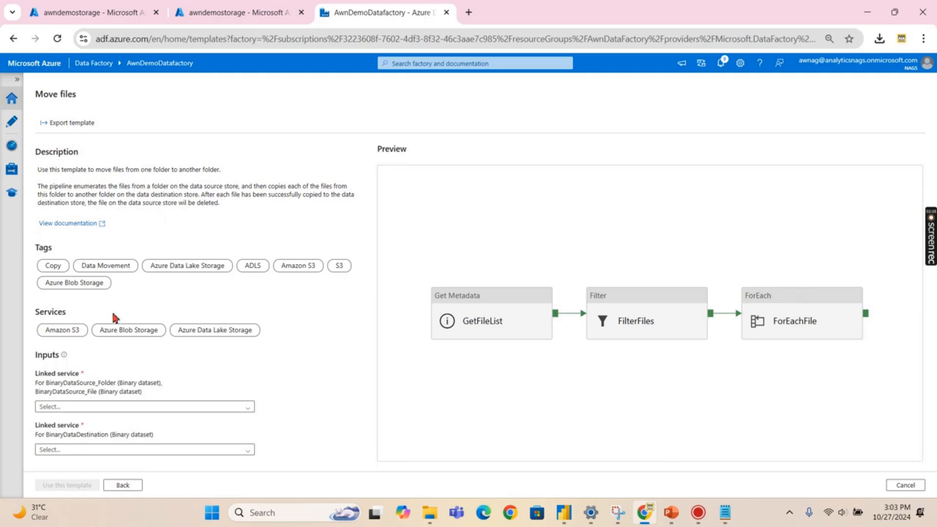
- Pick AzureDataLakeStorage1 in the source dropdown and again in the destination dropdown
click(76, 411)
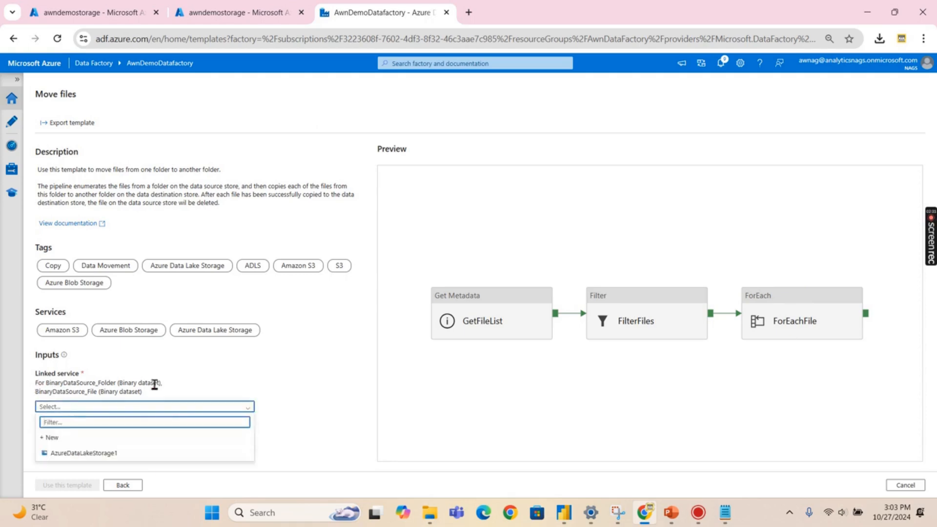
click(88, 455)
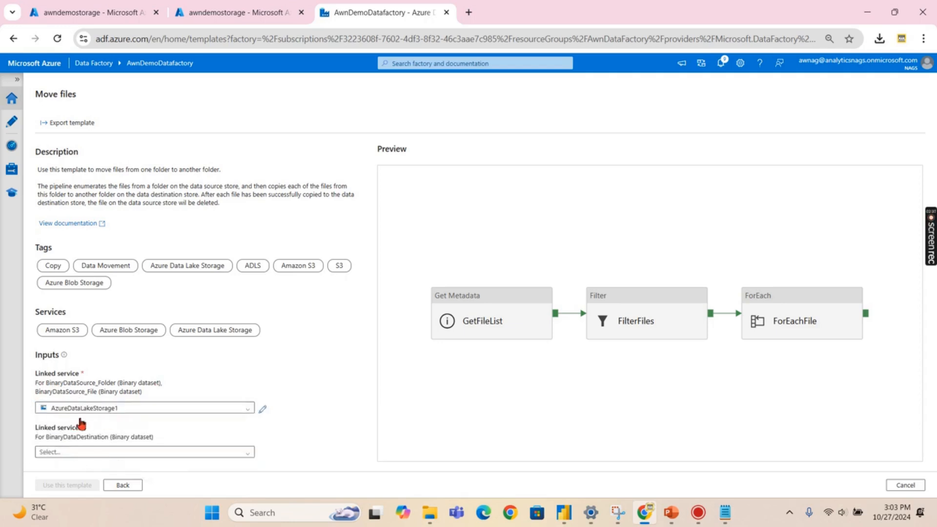
click(84, 457)
click(84, 460)
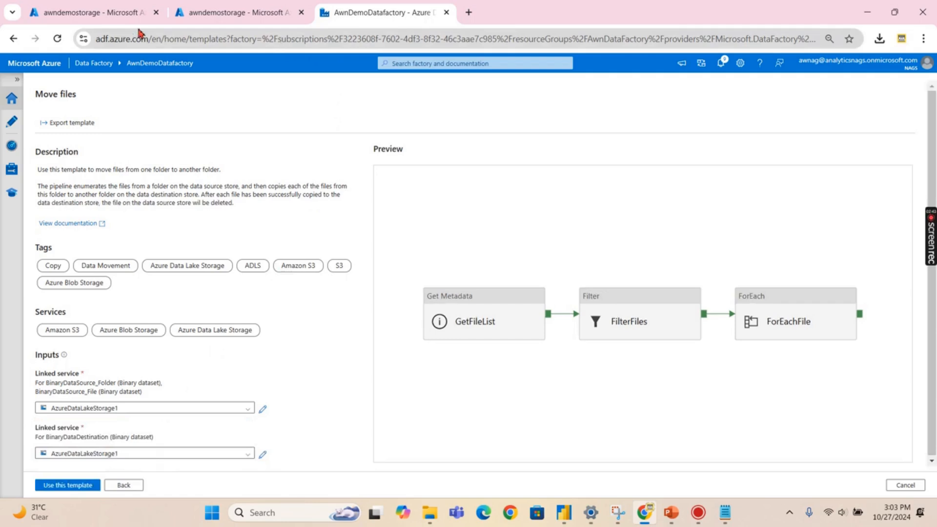
click(104, 14)
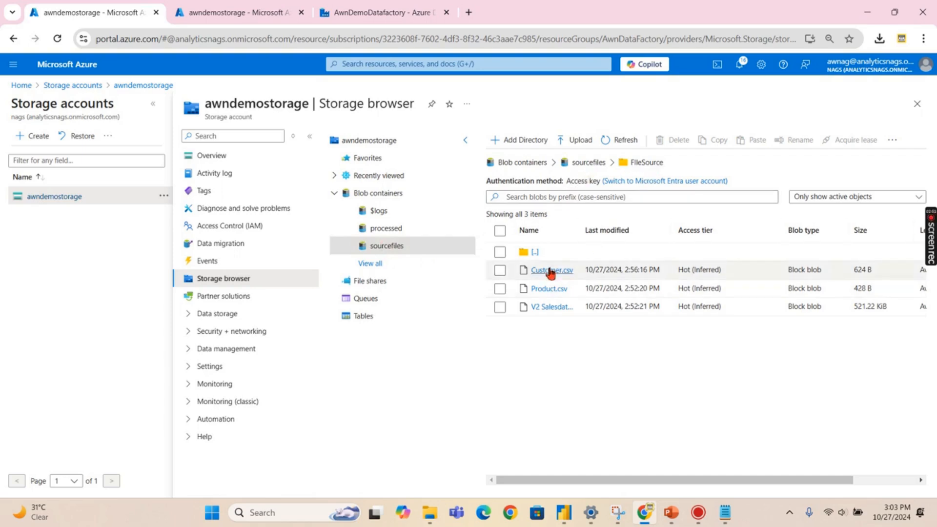
click(236, 13)
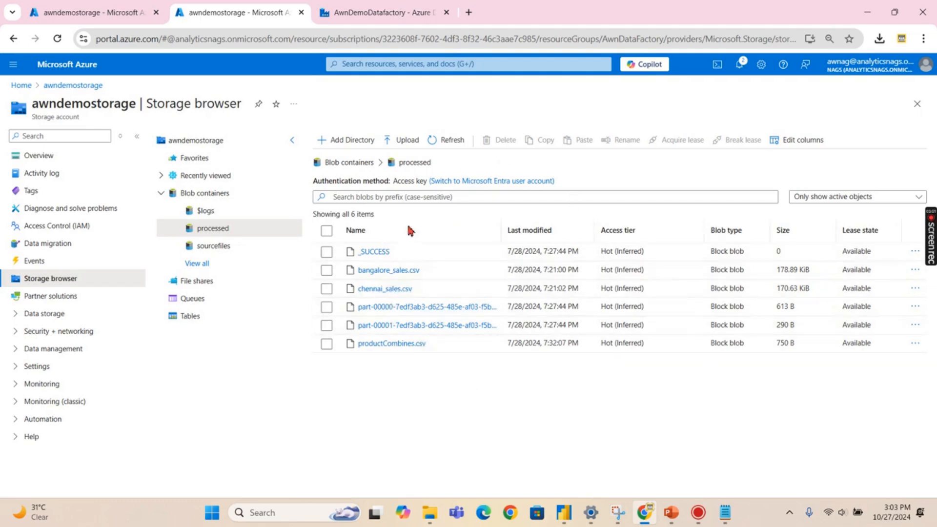
click(108, 12)
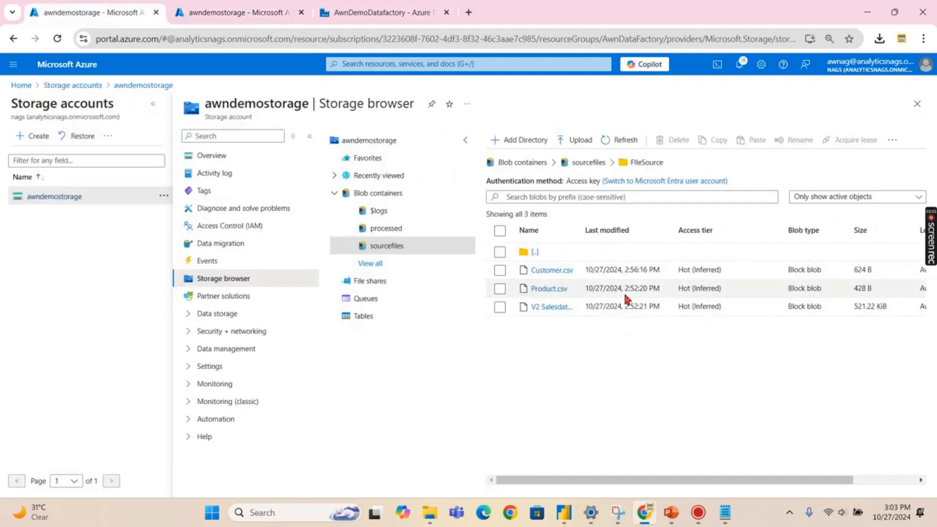
click(254, 12)
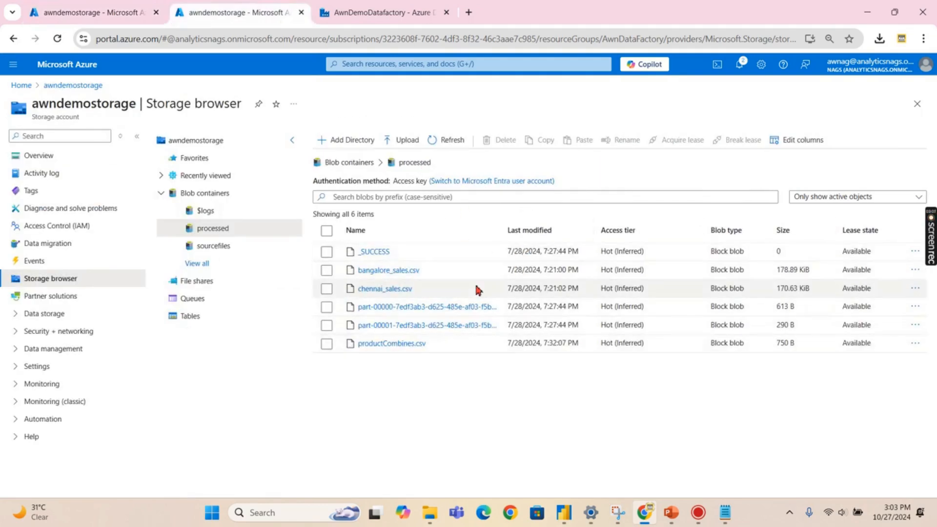
click(112, 14)
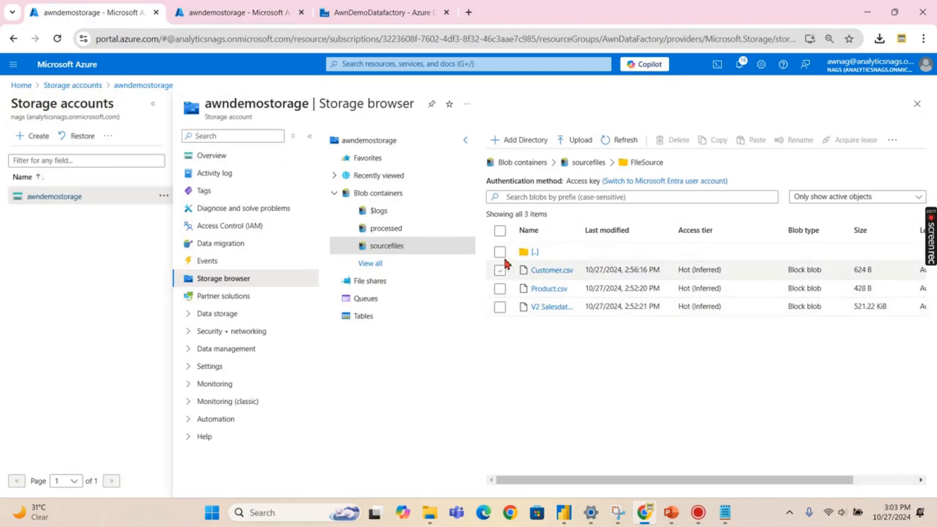
click(211, 12)
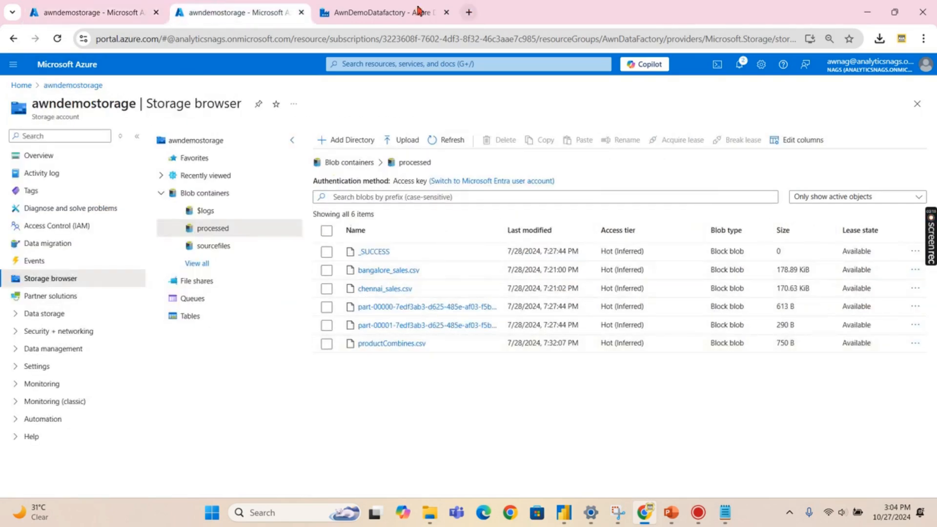
click(357, 23)
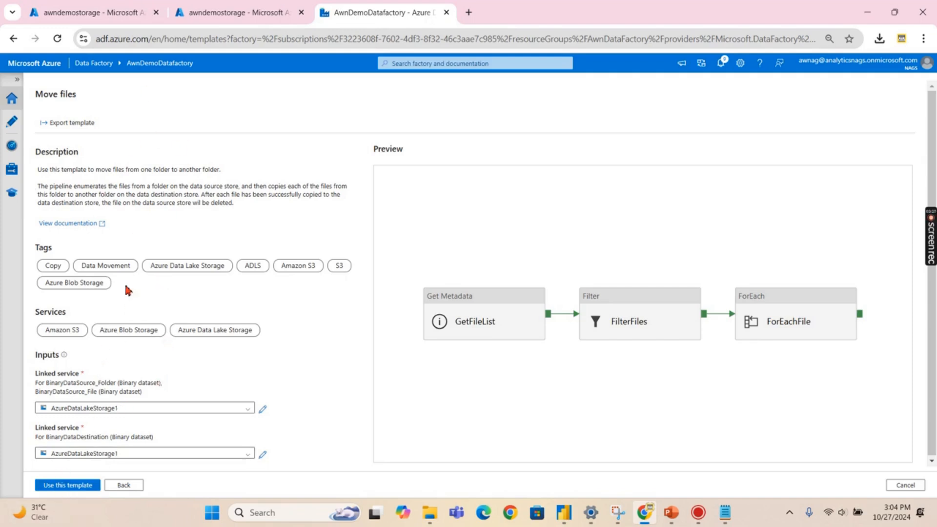
- Create MoveFiles from the template, expand Datasets, and view its Get Metadata, Filter and ForEach activities
click(57, 486)
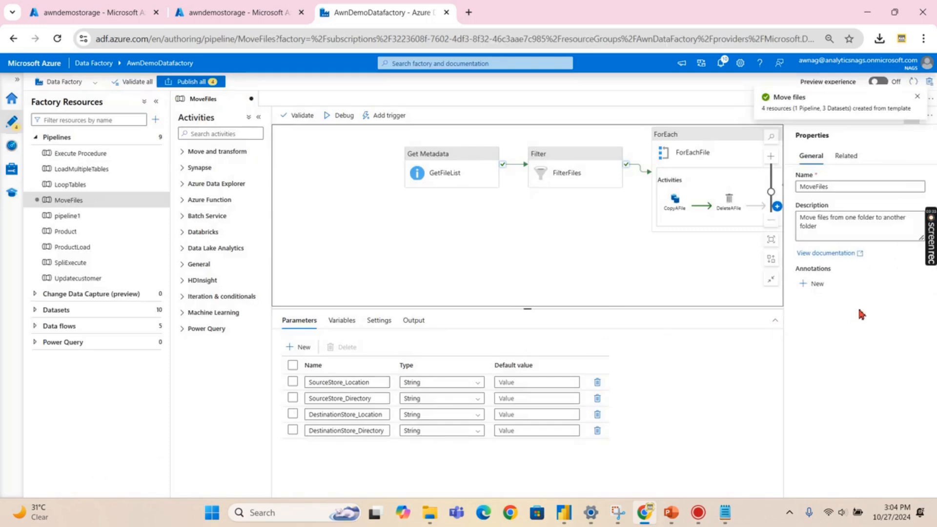
click(35, 309)
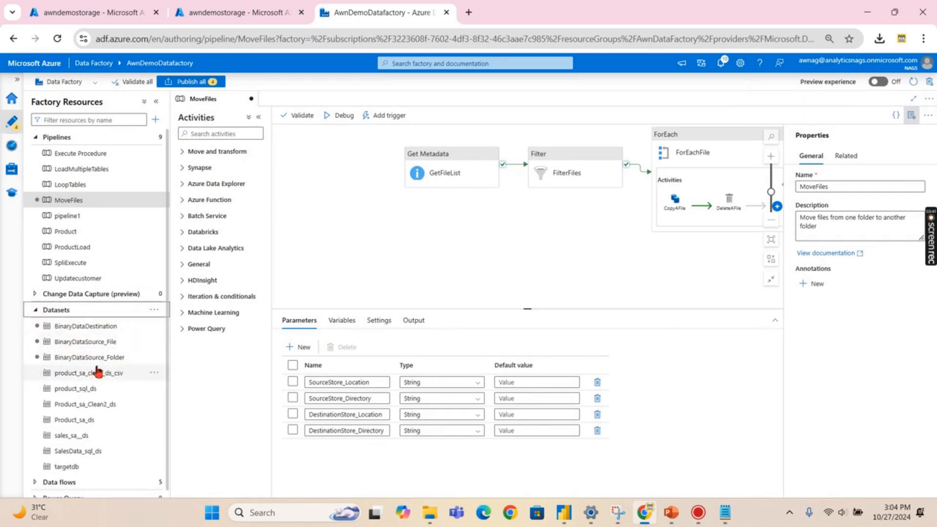
click(61, 201)
drag(591, 253, 552, 254)
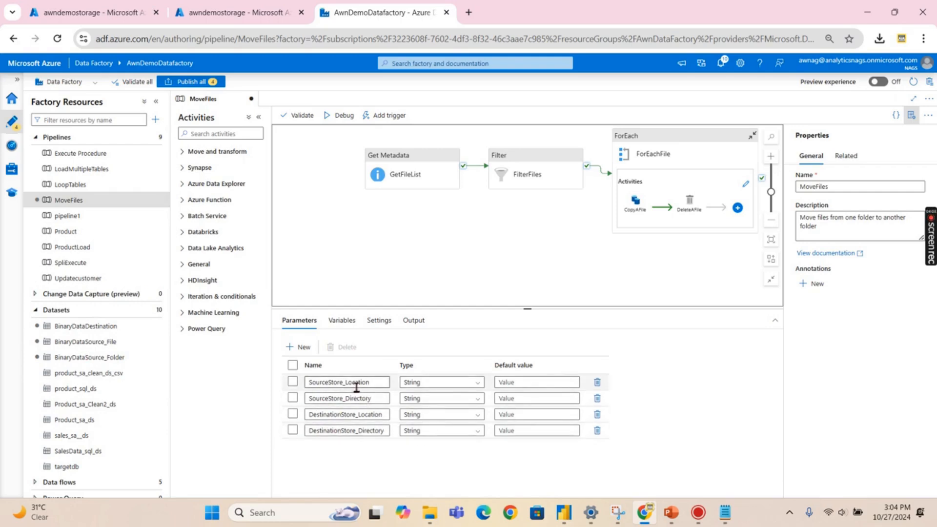
- Default SourceStore_Location to 'sourcefiles' and SourceStore_Directory to 'FileSource', copied from Storage browser
click(117, 12)
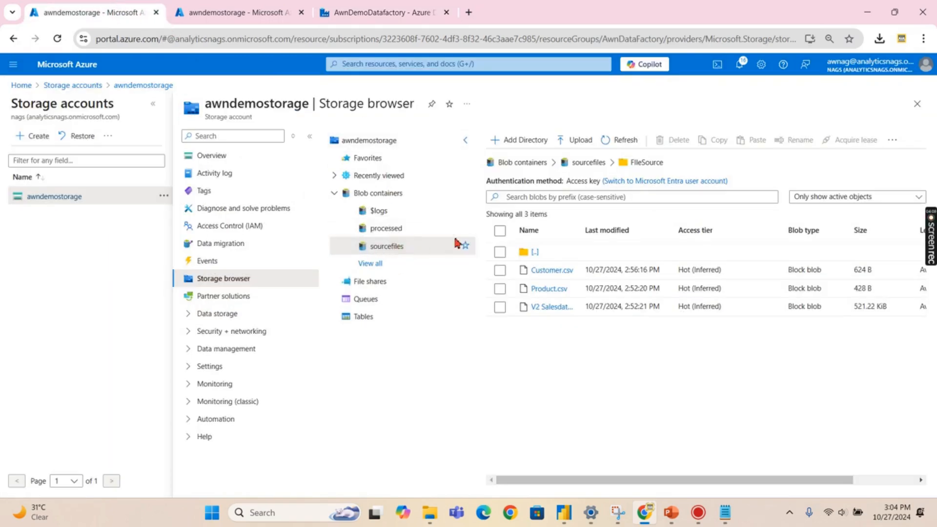
drag(611, 165, 568, 166)
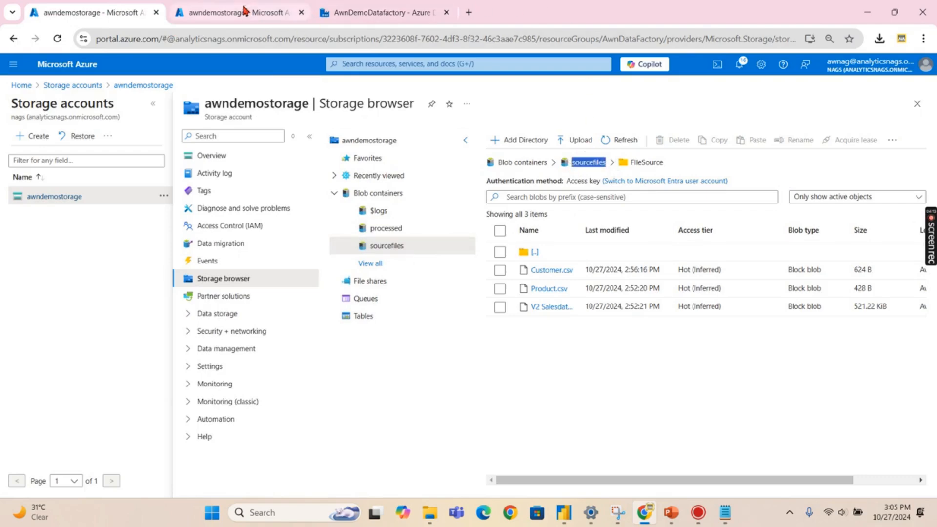
click(376, 12)
click(521, 383)
text(sourcefiles)
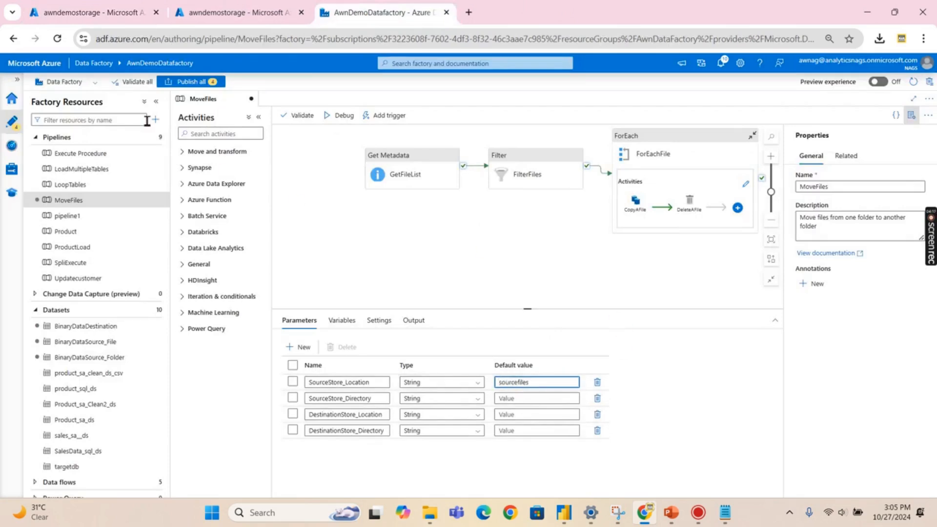
click(118, 18)
drag(657, 166, 633, 166)
key(ctrl+c)
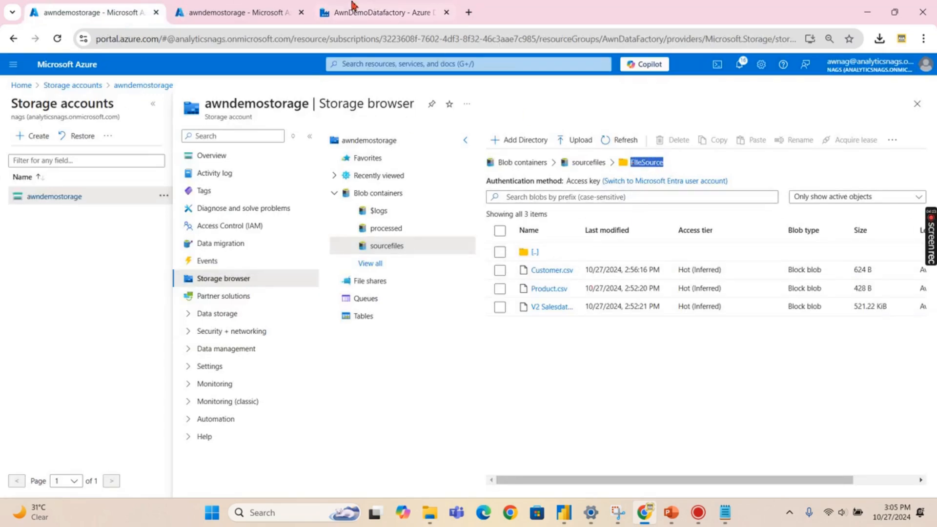
click(416, 13)
click(529, 403)
key(ctrl+v)
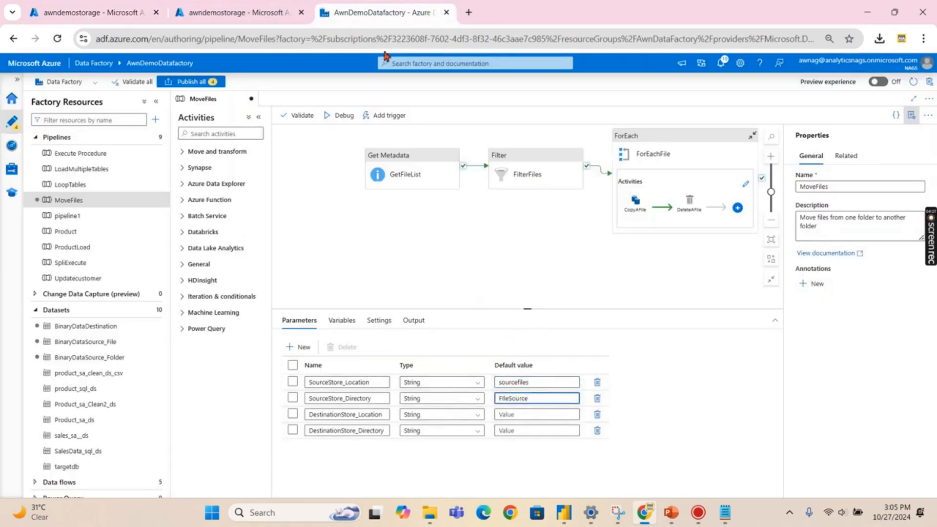
- Default DestinationStore_Location to 'processed', finish editing parameters, and start a debug run
click(264, 15)
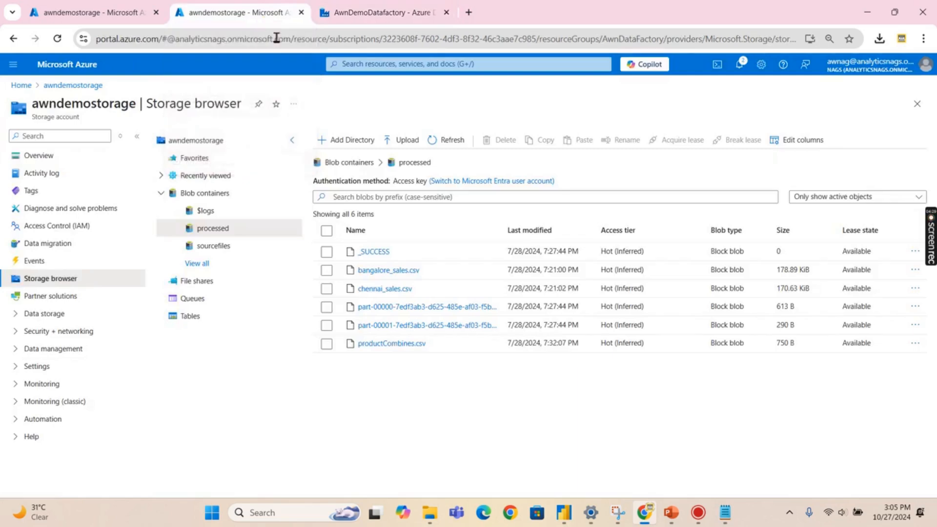
drag(441, 172, 403, 170)
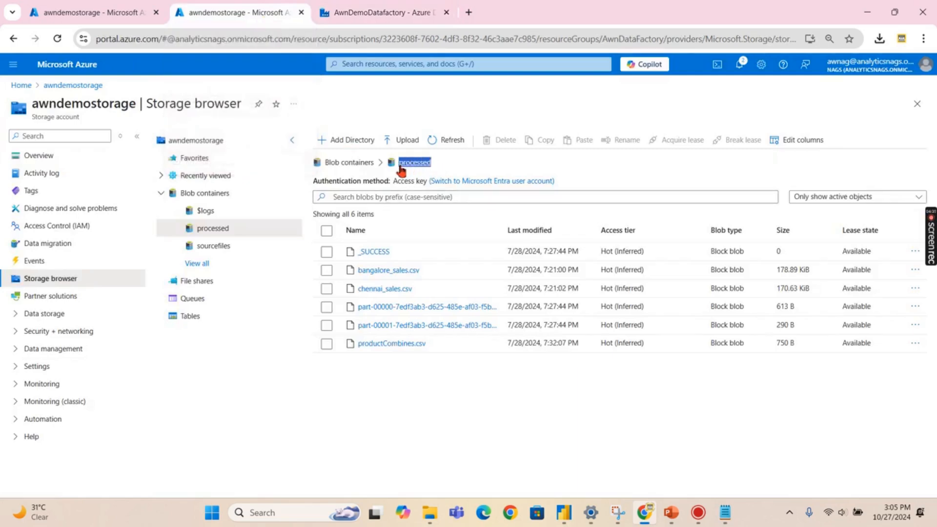
click(325, 16)
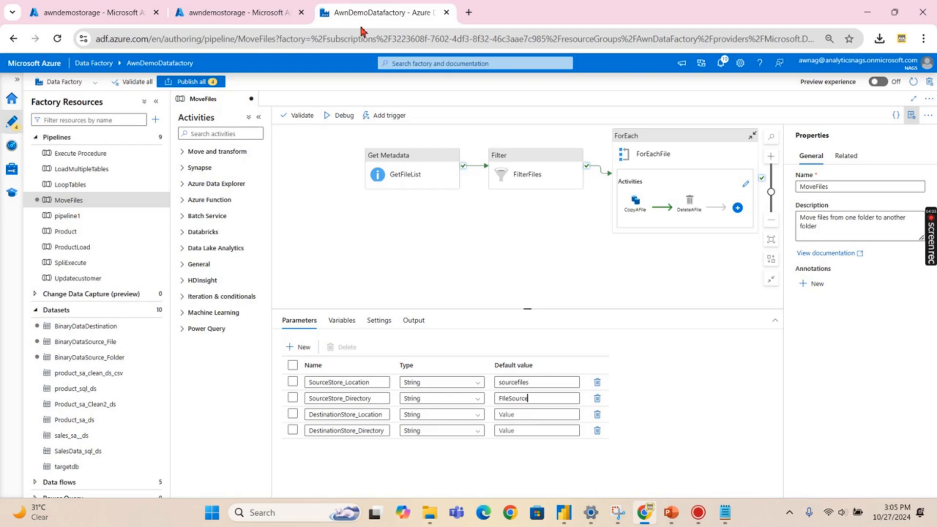
click(531, 414)
text(processed)
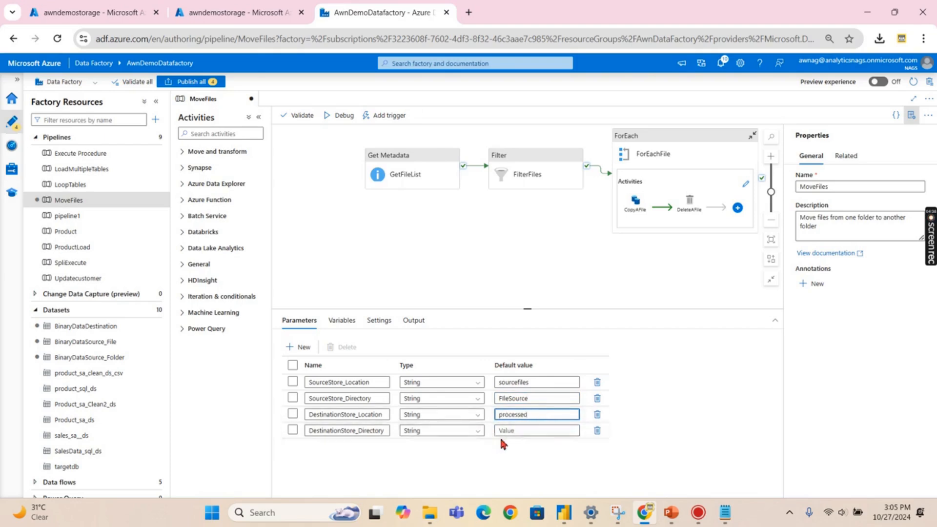
click(203, 15)
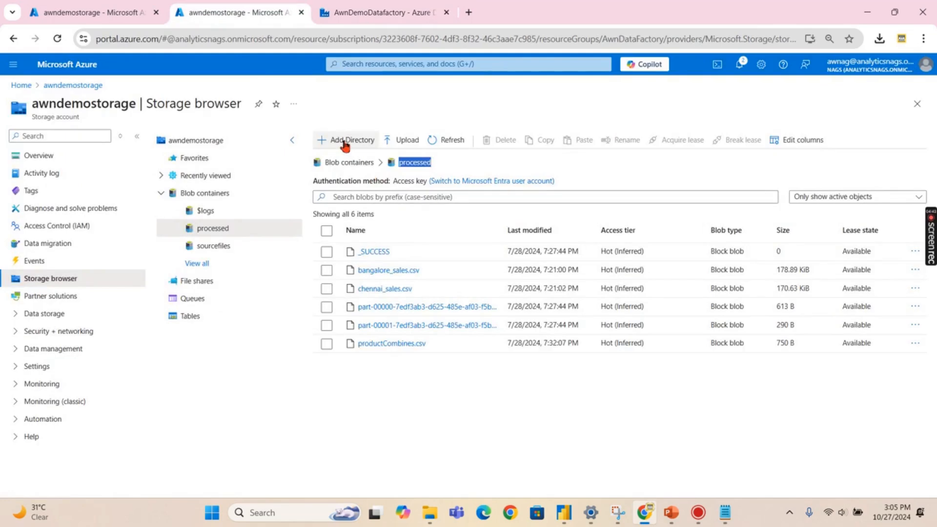
click(358, 15)
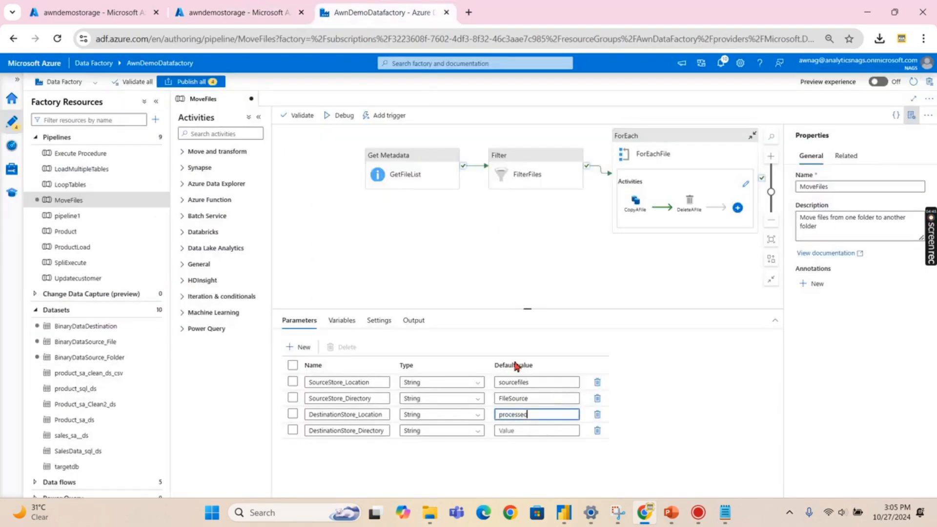
click(470, 259)
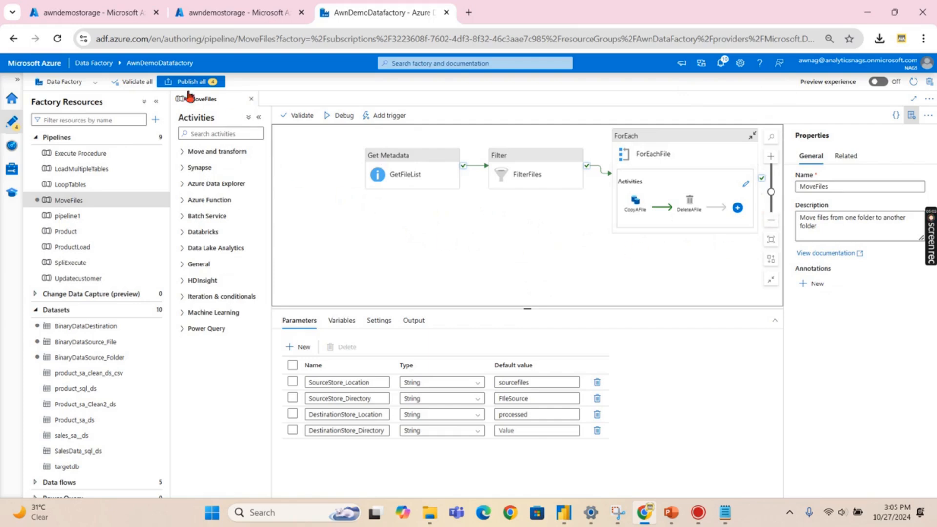
click(344, 116)
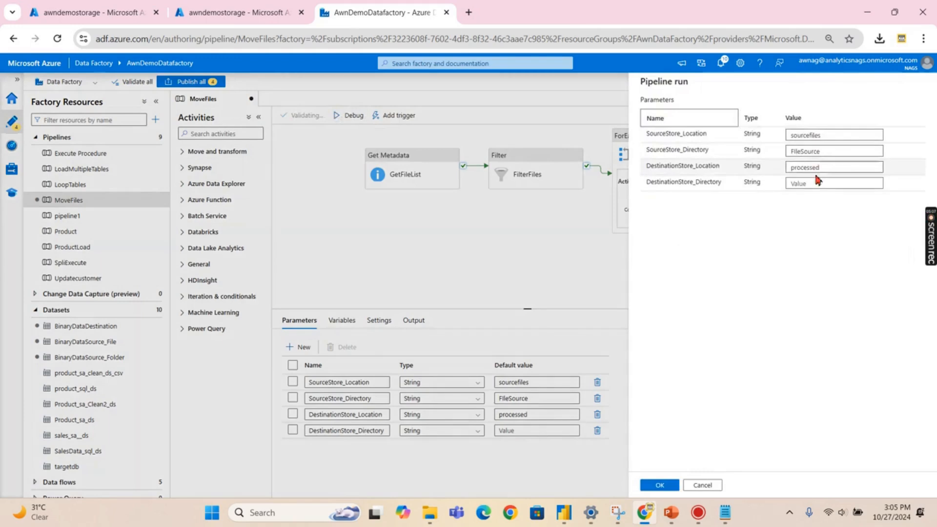
- Confirm the run parameters and watch all nine MoveFiles activities reach Succeeded in Output
click(837, 136)
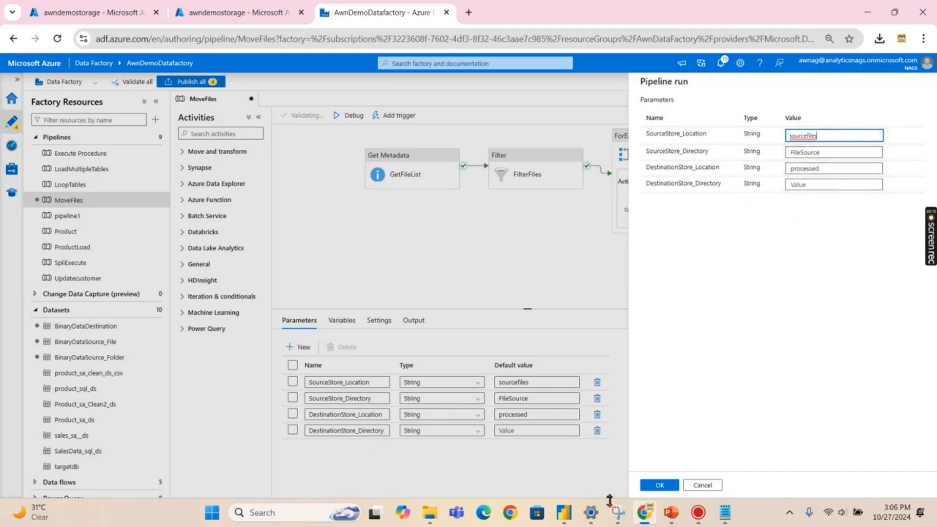
click(661, 486)
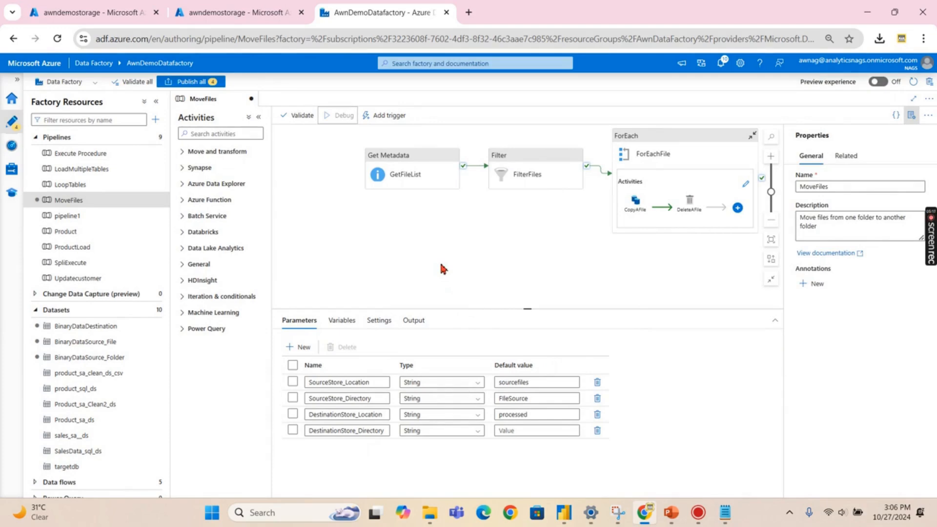
click(442, 268)
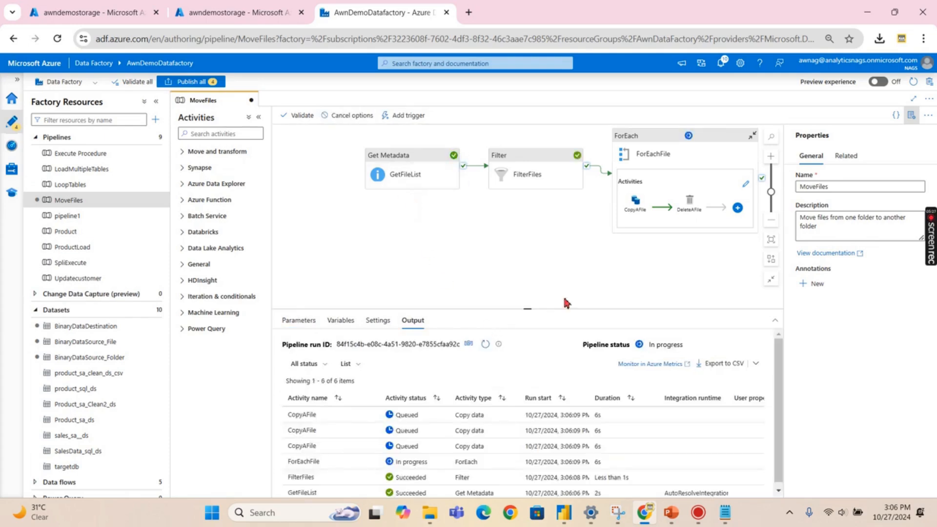
drag(527, 310, 528, 259)
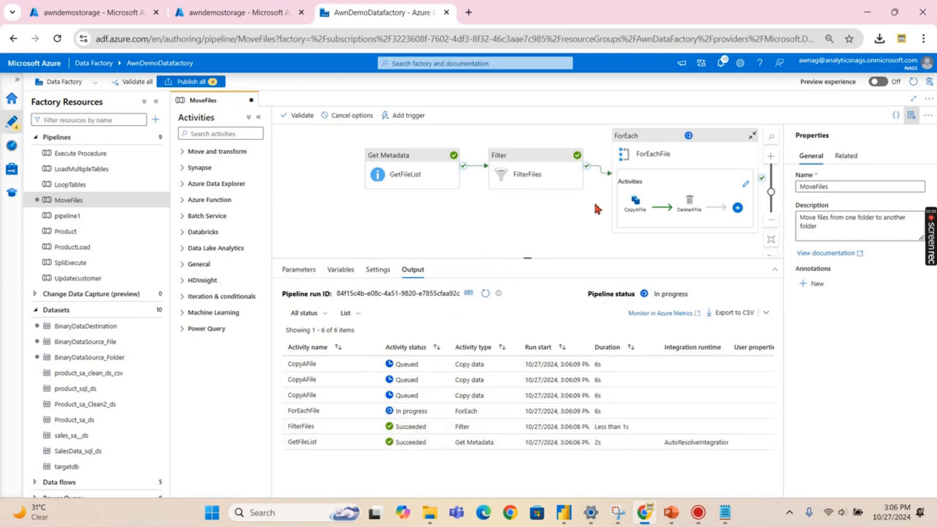
drag(565, 211, 543, 208)
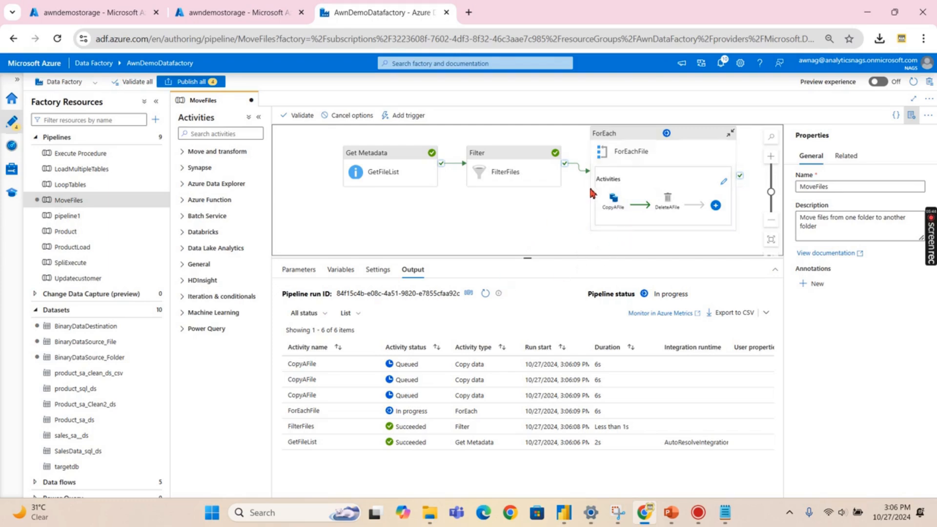
mouse_move(614, 222)
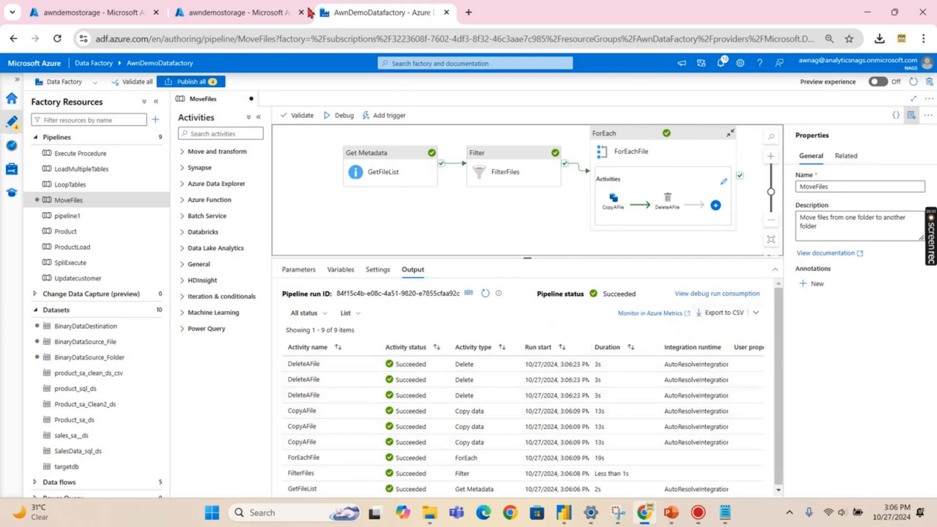
click(112, 12)
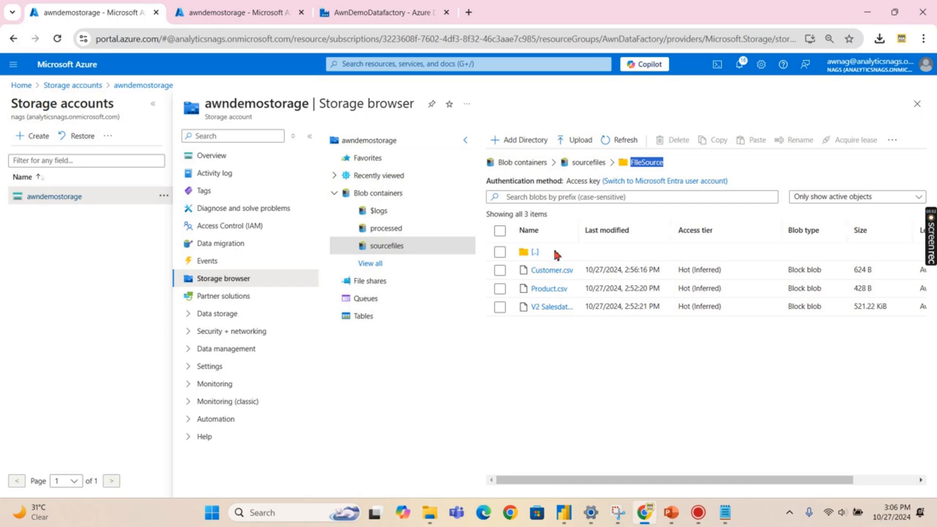
- Refresh FileSource to see it empty, then refresh processed to find Customer.csv, Product.csv and V2 Salesdata.csv
click(611, 142)
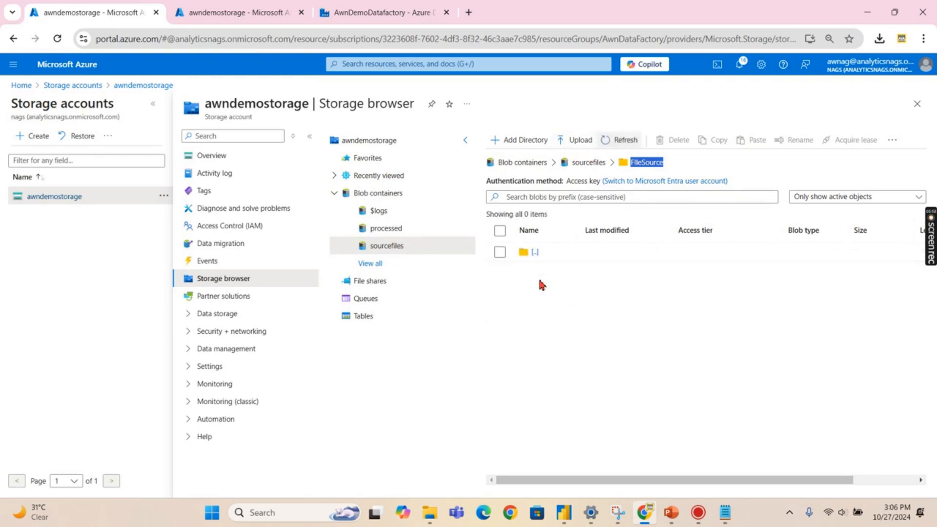
click(246, 13)
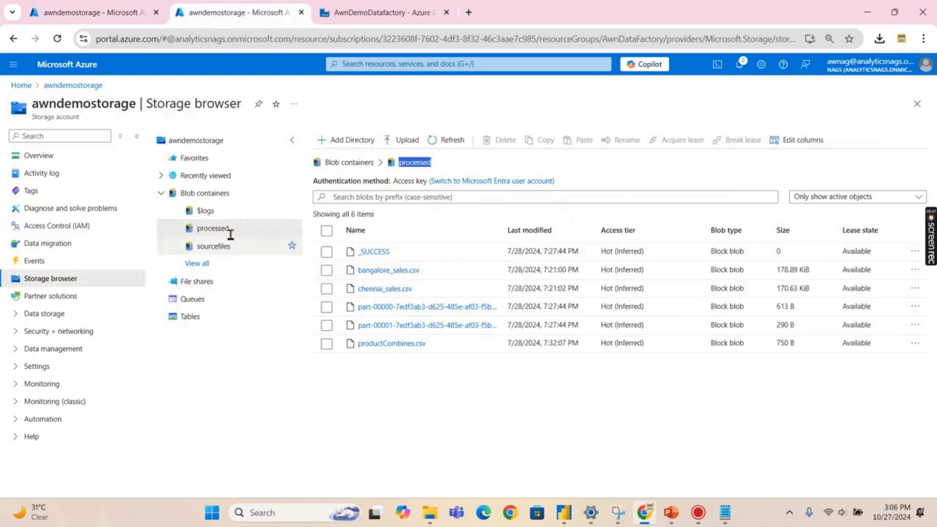
click(437, 142)
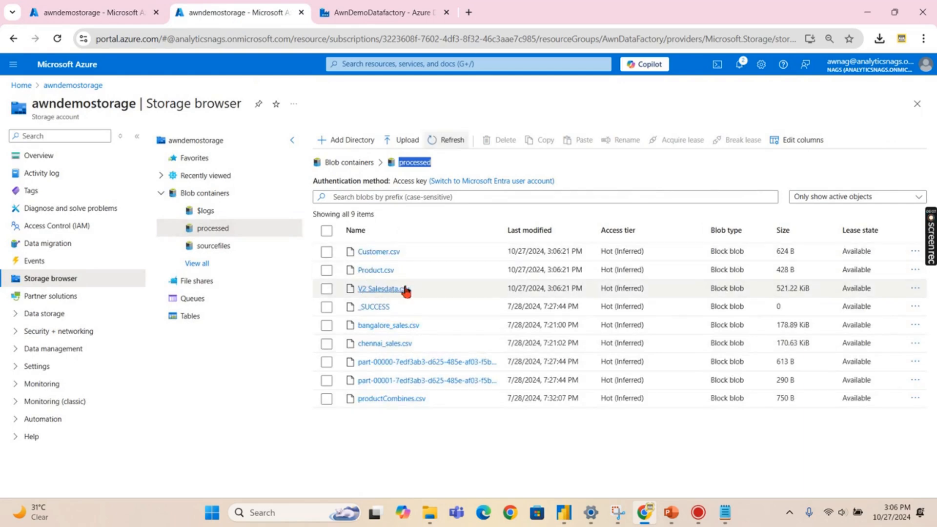
click(373, 13)
drag(528, 258, 561, 349)
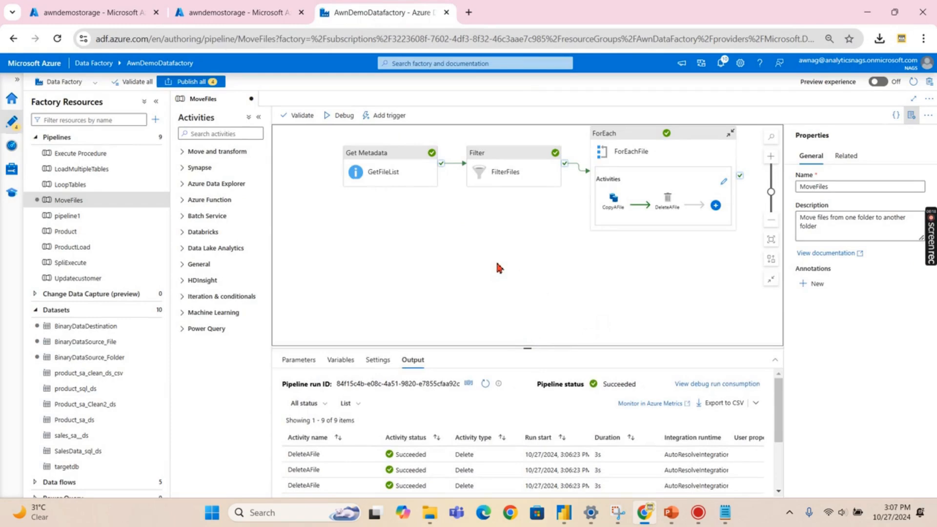
drag(509, 256, 500, 274)
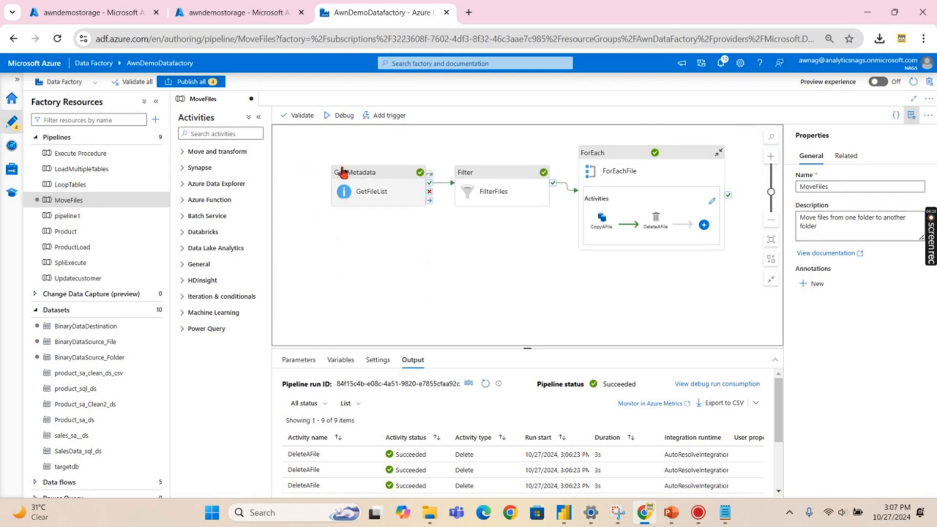
click(368, 183)
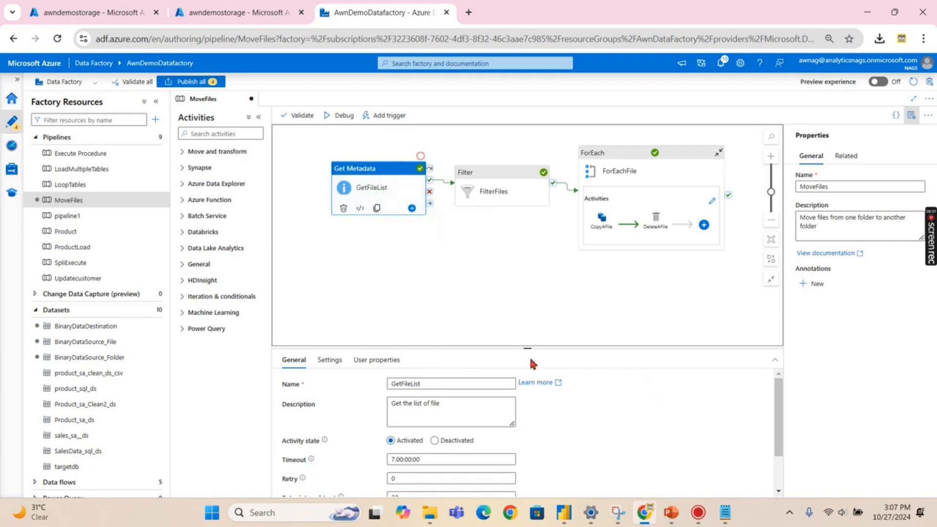
drag(528, 349, 529, 282)
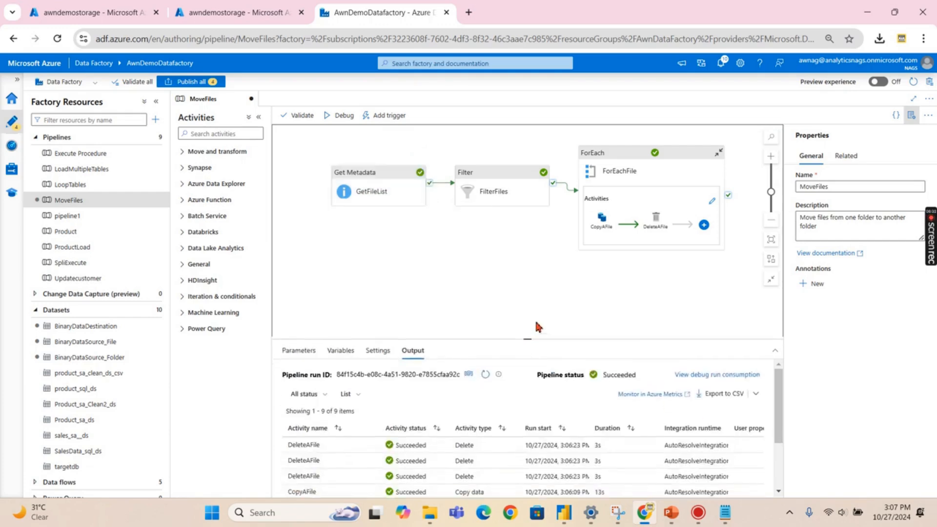
click(378, 194)
click(329, 294)
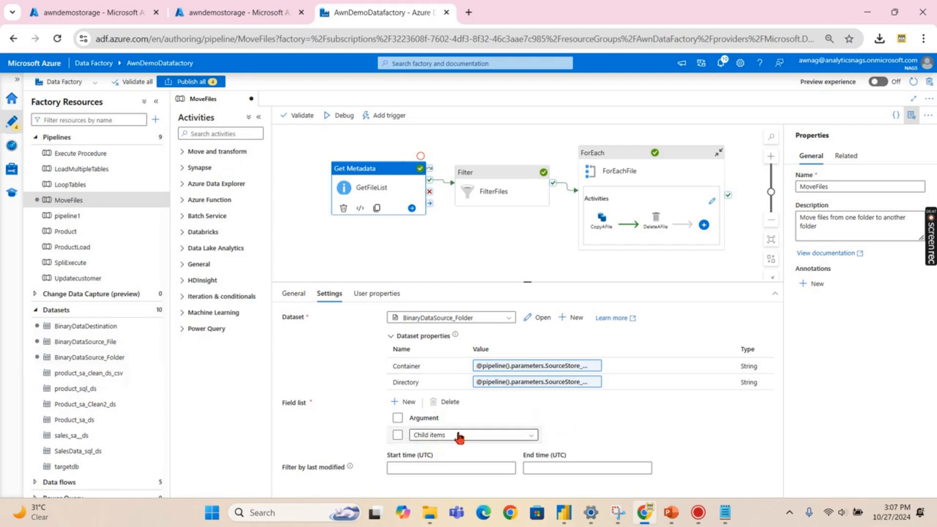
click(422, 437)
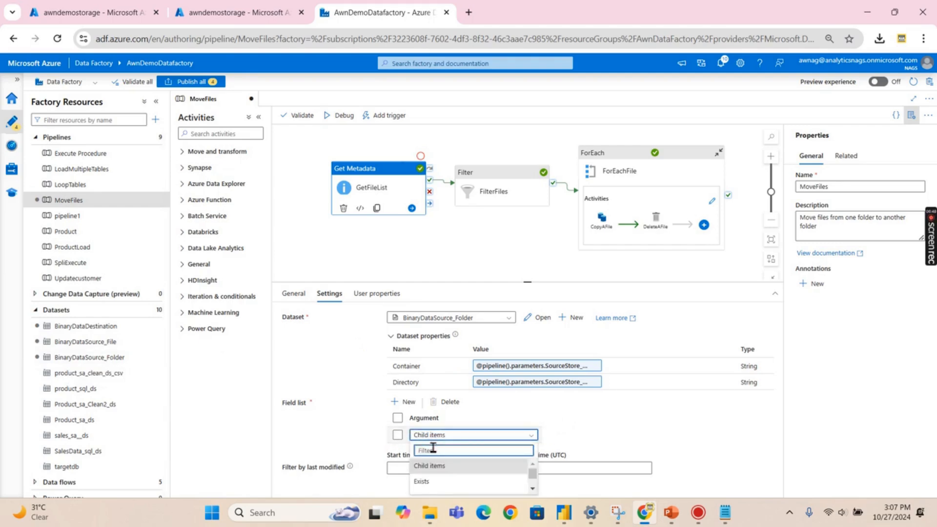
click(490, 419)
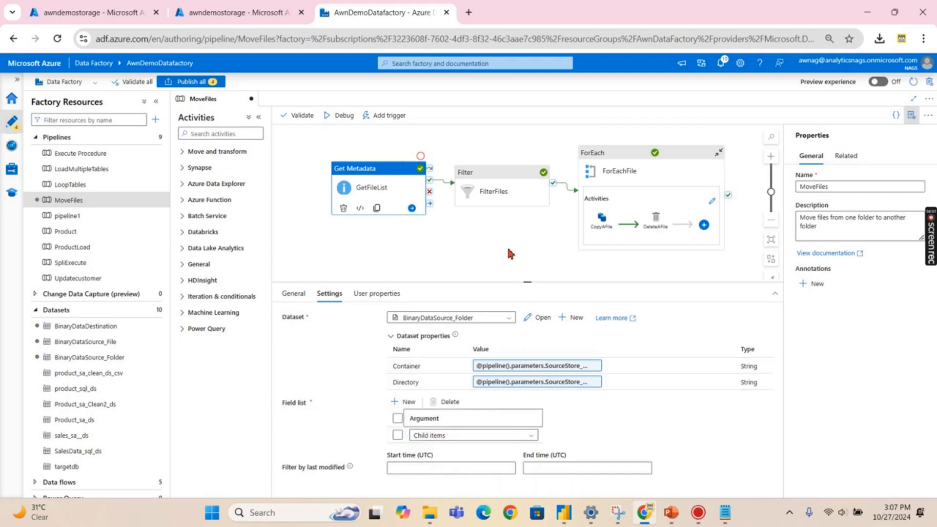
click(498, 187)
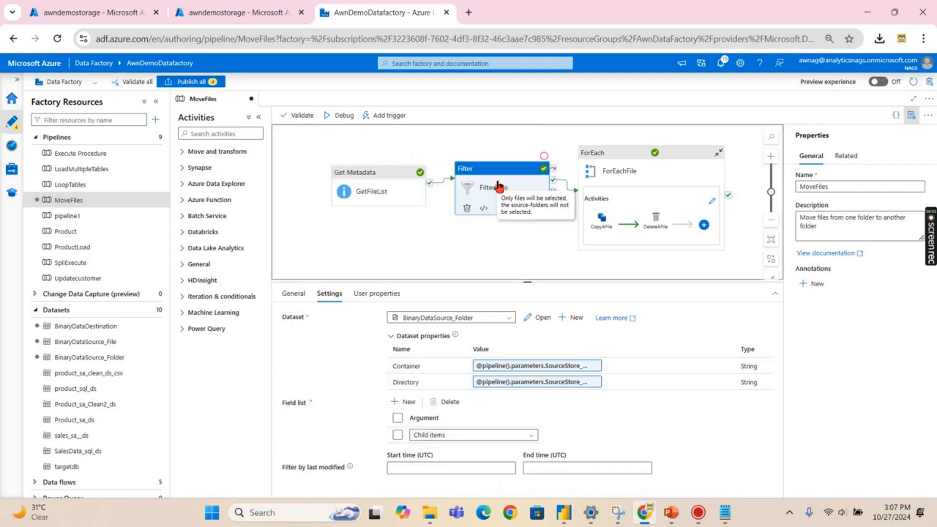
click(329, 293)
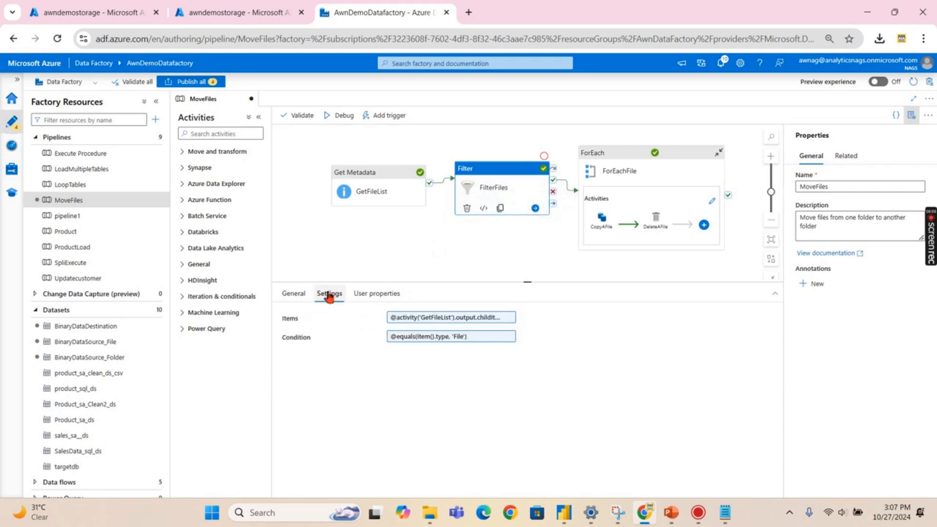
click(416, 321)
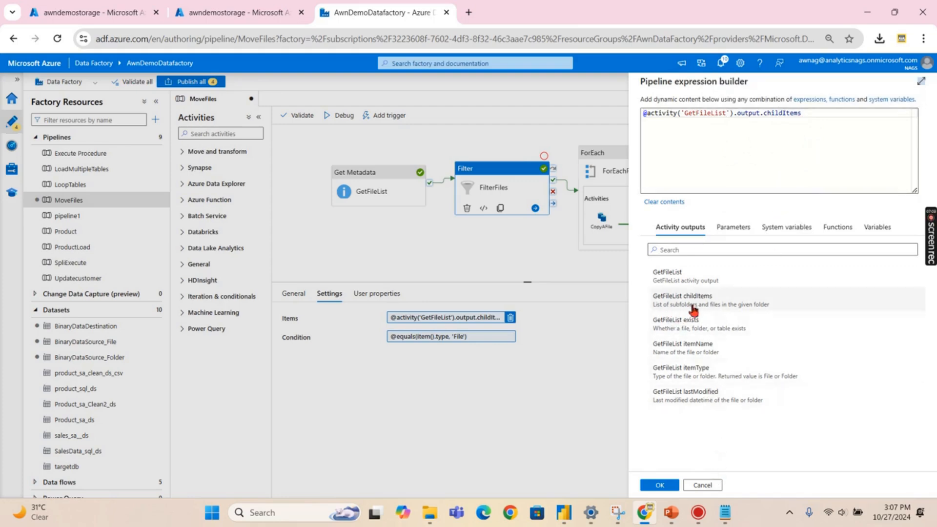
click(692, 484)
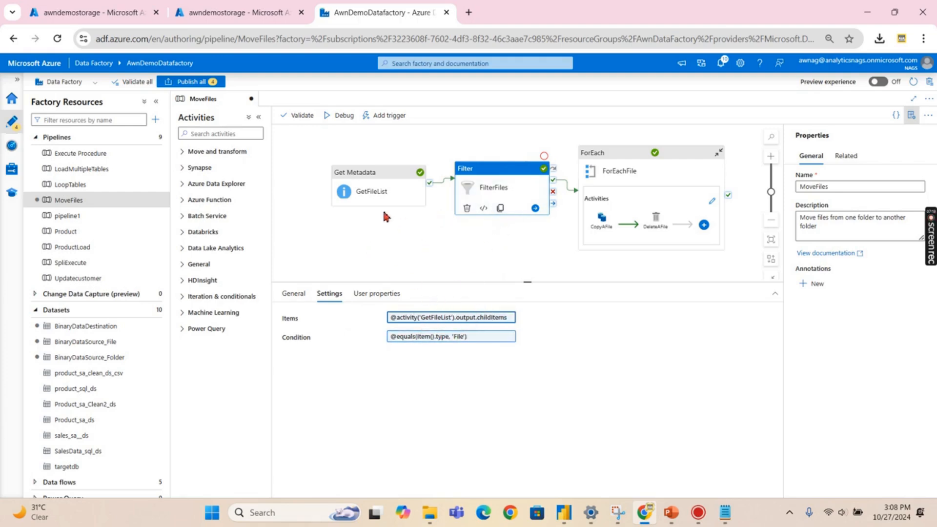
click(483, 336)
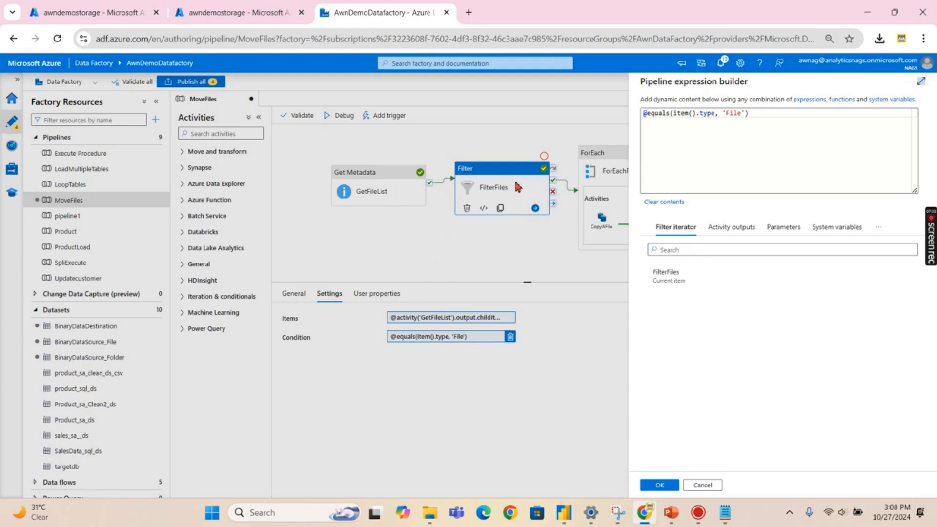
click(714, 481)
click(541, 261)
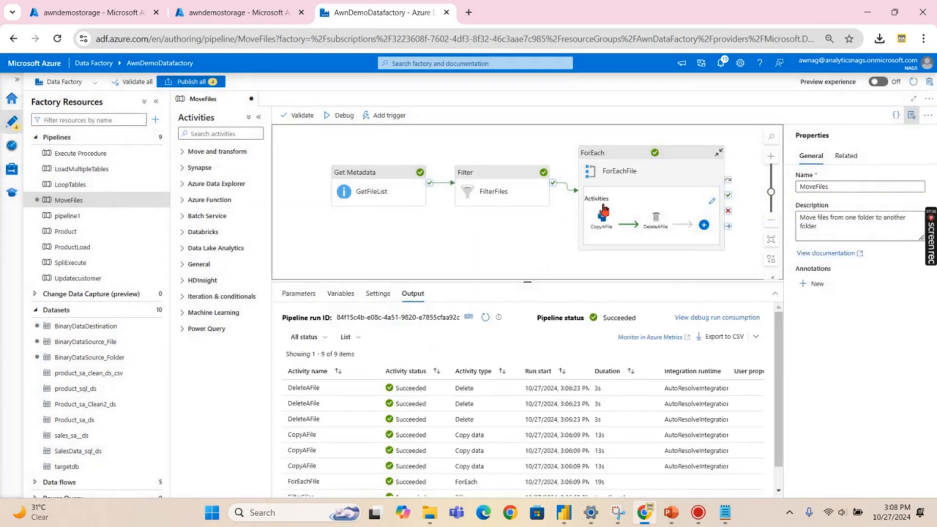
- Review ForEachFile's Items expression and batch count 20, then open its CopyAFile and DeleteAFile activities
click(626, 159)
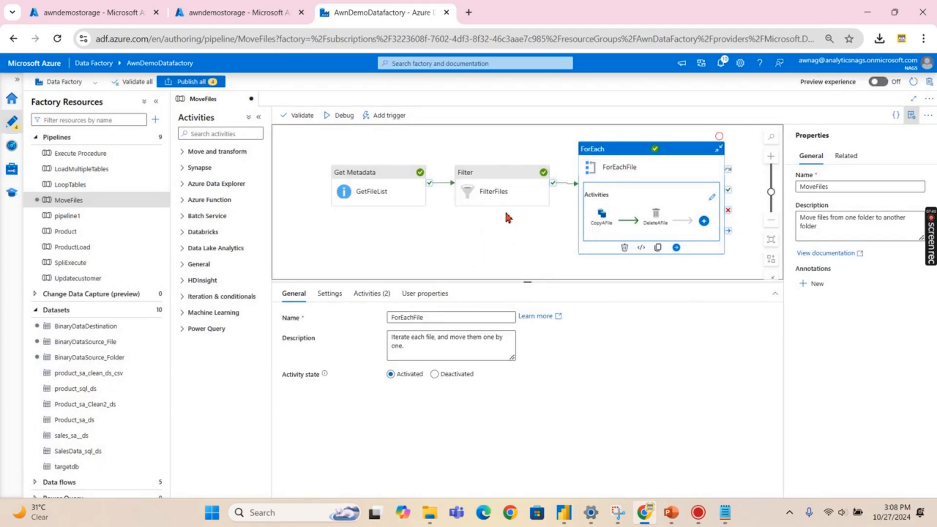
click(326, 295)
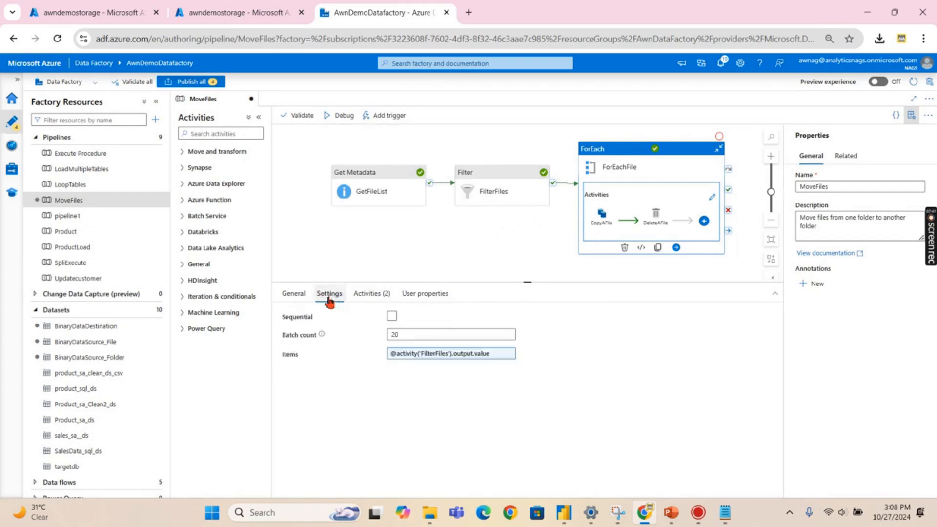
click(434, 356)
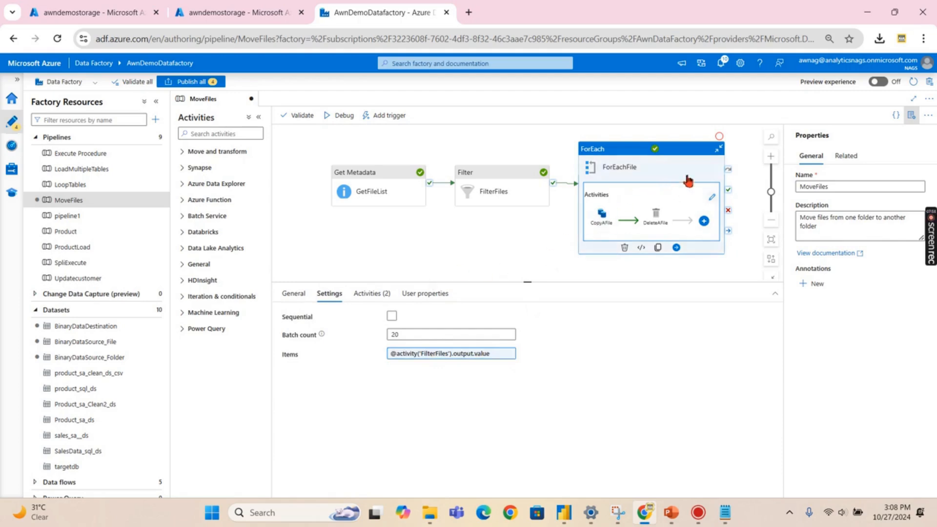
click(712, 198)
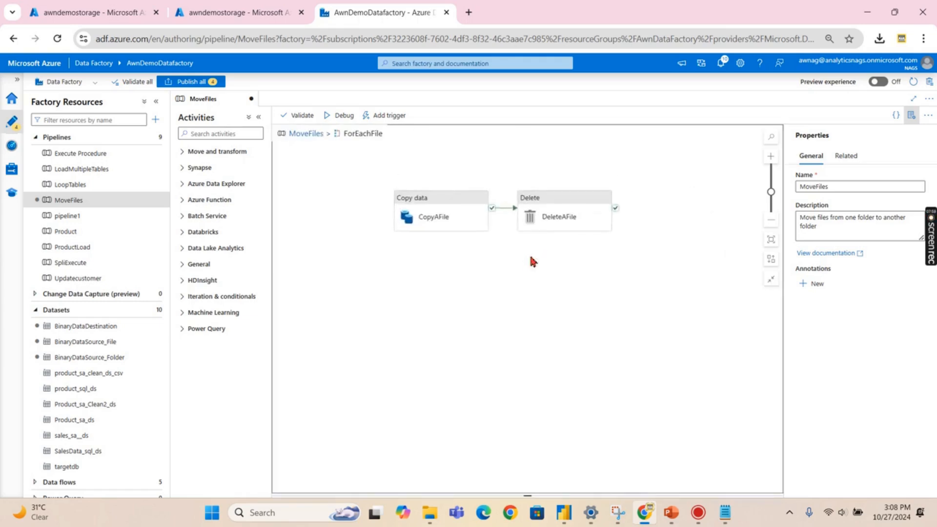
- Inspect the CopyAFile activity's source and sink dataset settings
click(438, 204)
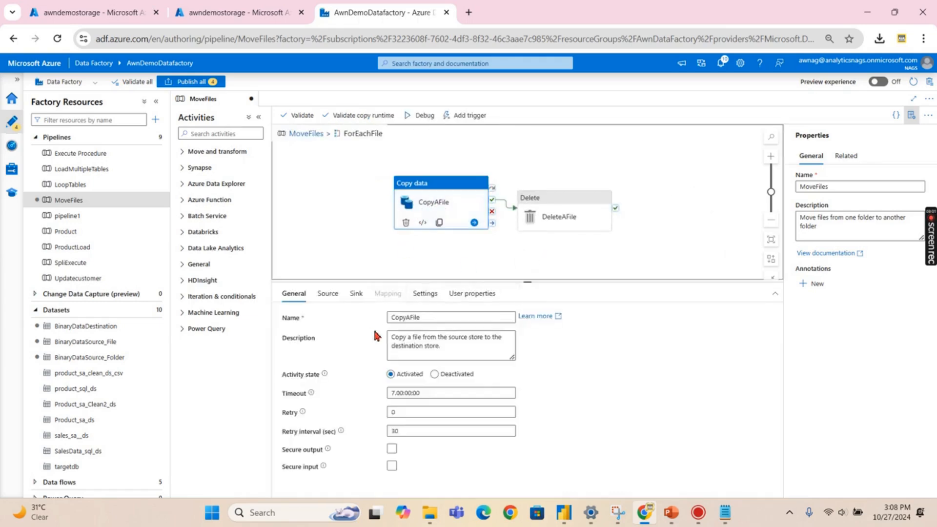
click(327, 293)
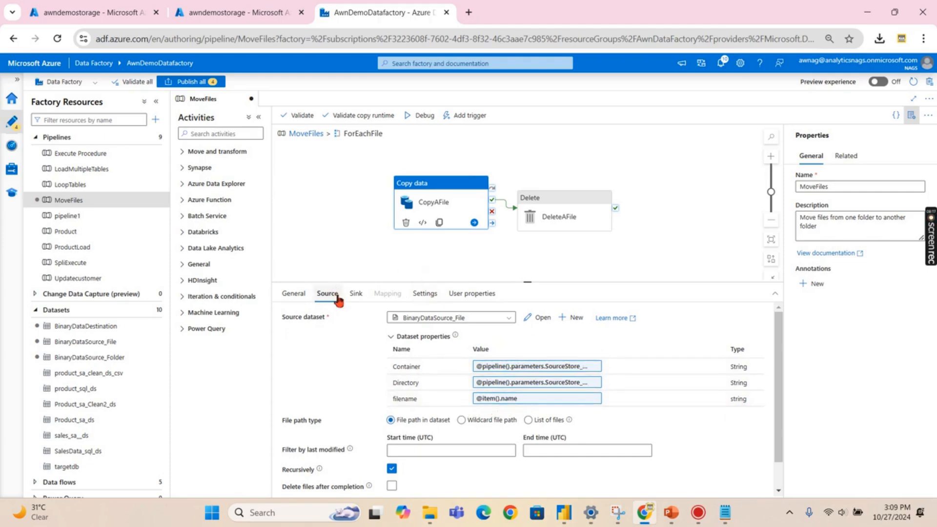
click(358, 296)
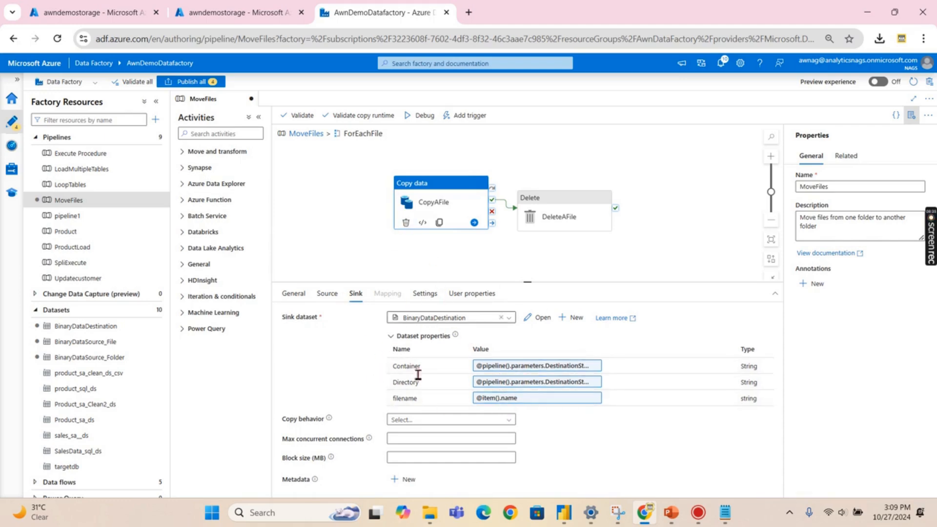
click(464, 250)
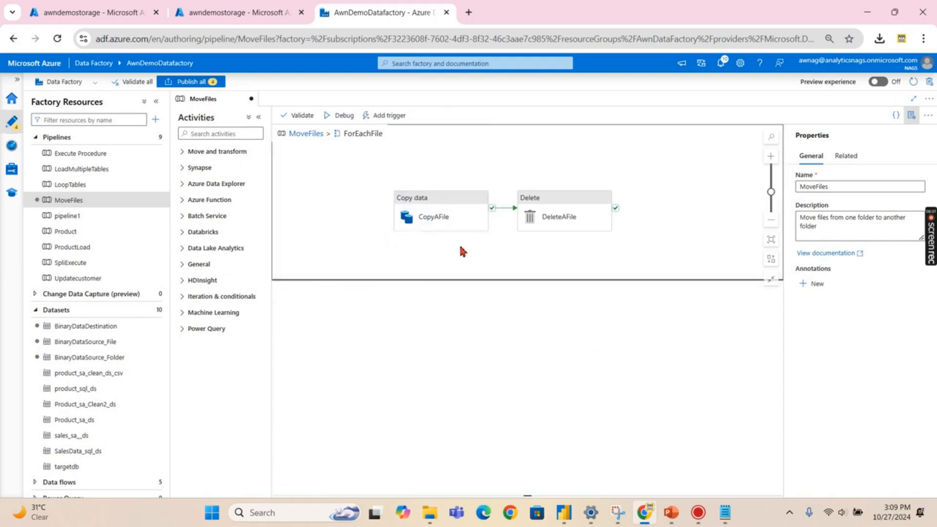
- Inspect DeleteAFile's source dataset settings, then go back to the top-level MoveFiles pipeline
click(561, 215)
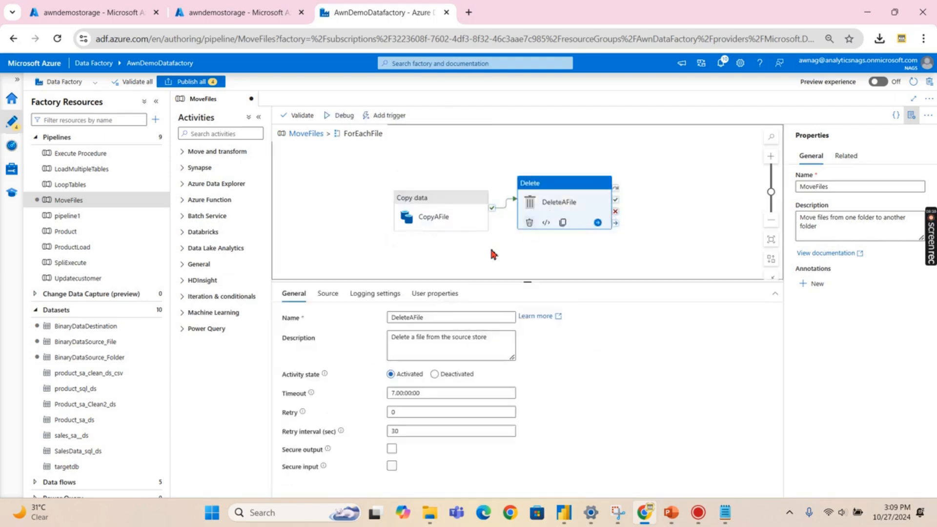
click(339, 294)
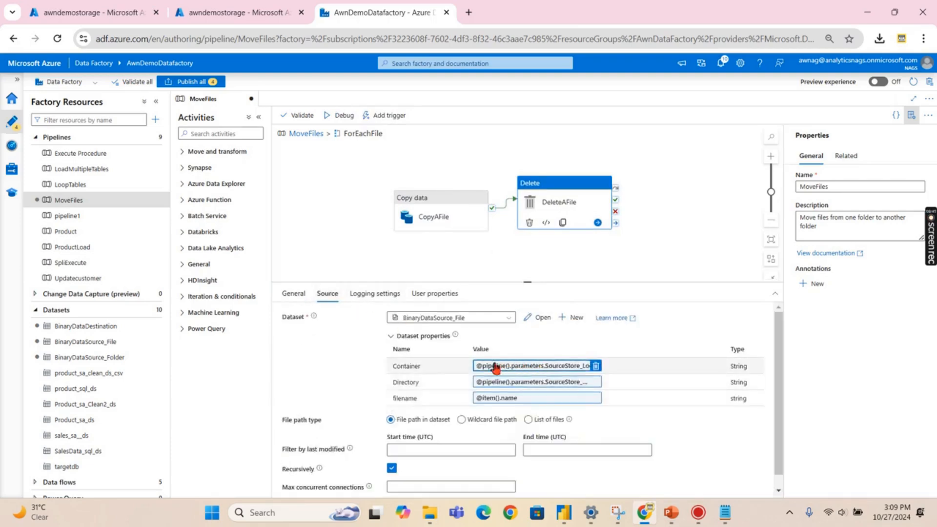
scroll(355, 472, down, 1)
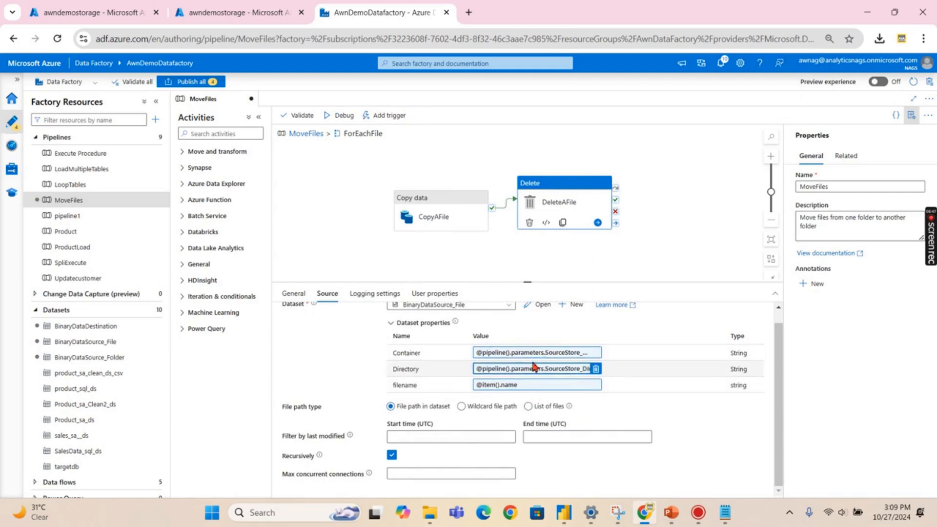
click(478, 255)
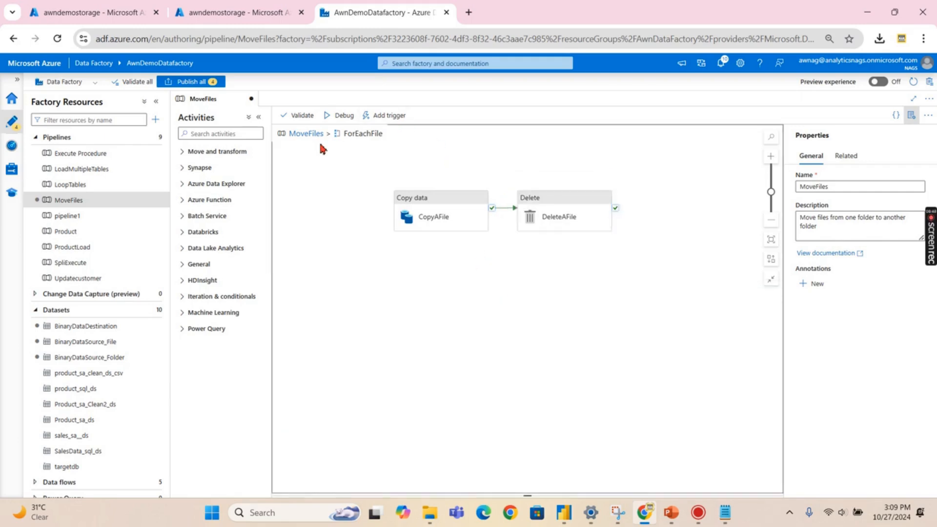
click(306, 134)
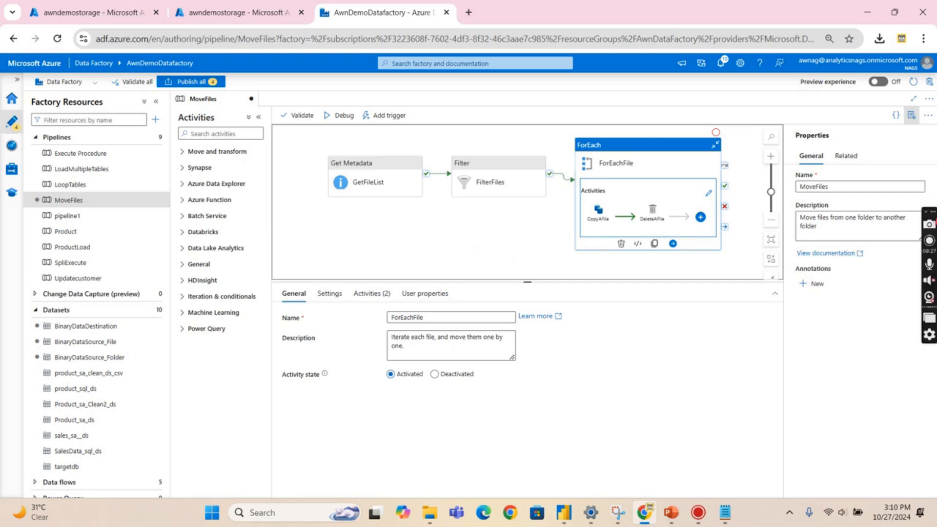
click(929, 241)
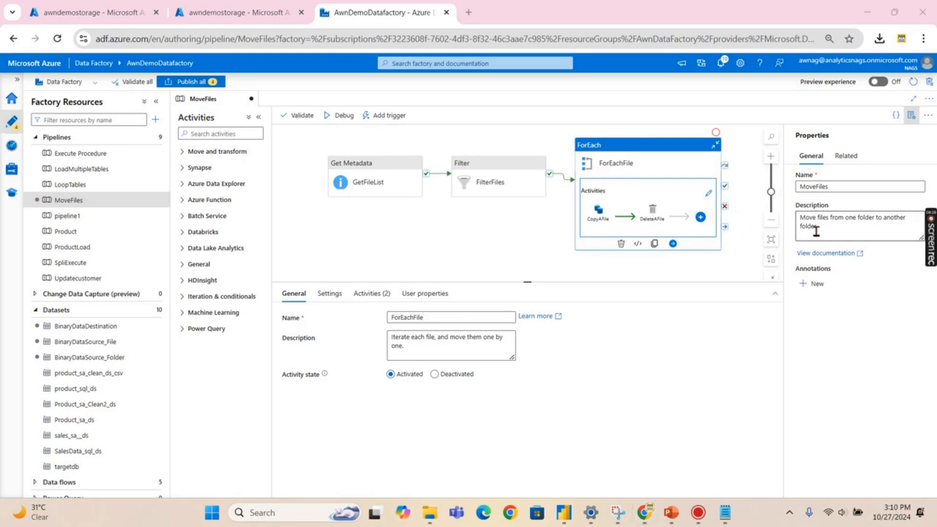
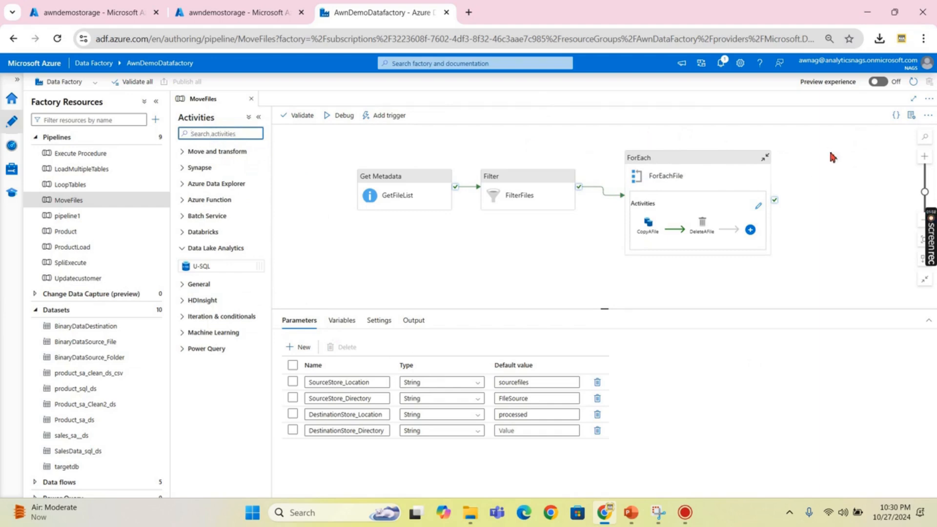
- Search the Activities pane for 'if' to list only the If Condition activity
text(i)
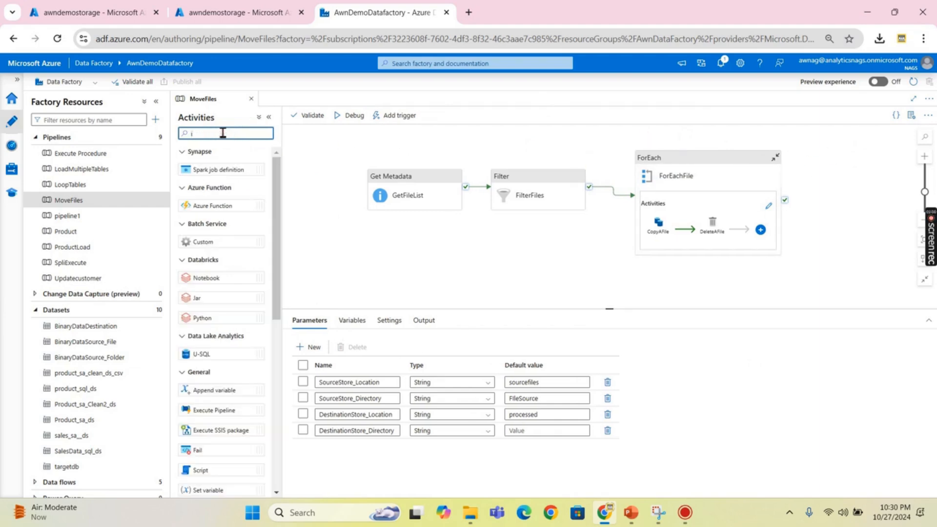
text(f)
drag(199, 176, 191, 263)
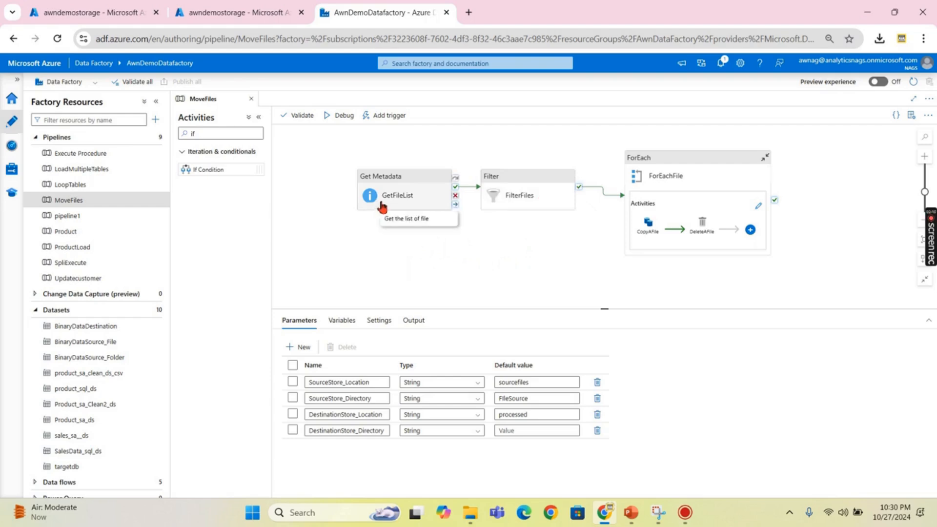
click(231, 18)
click(125, 18)
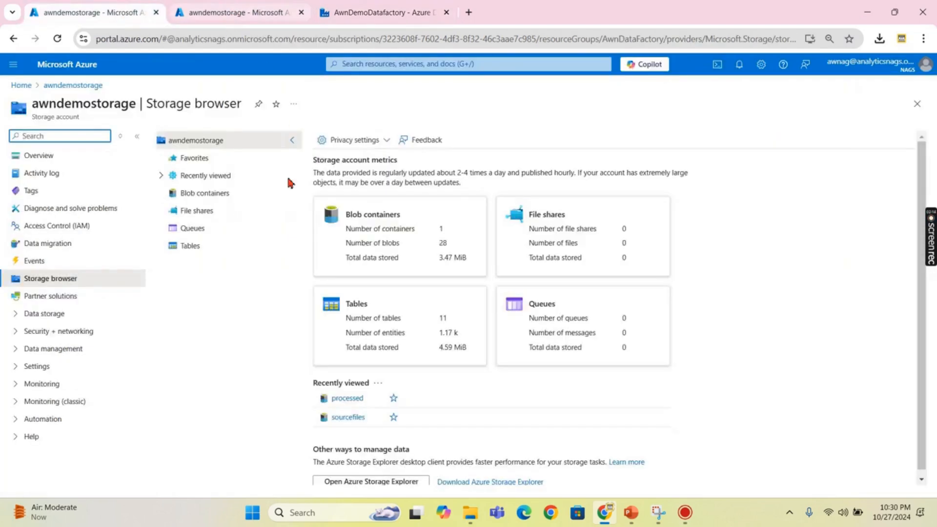
click(230, 13)
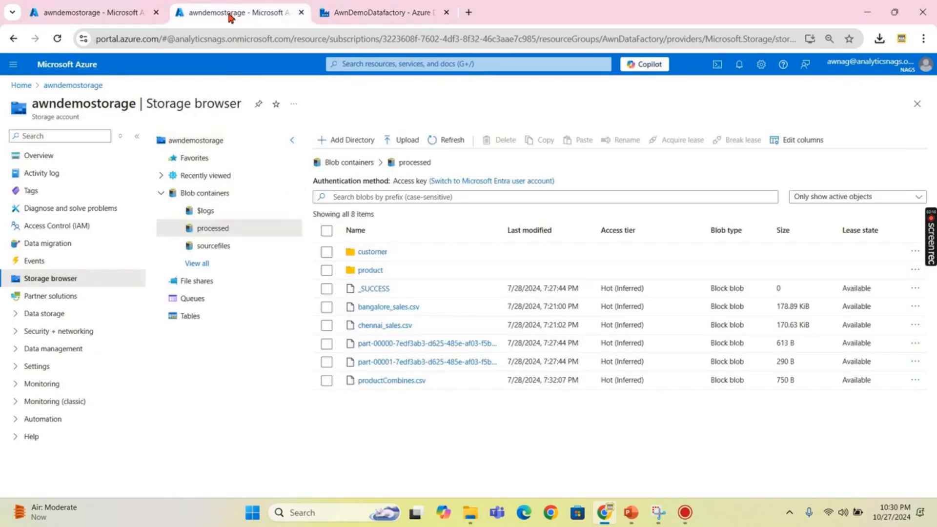
click(214, 246)
click(378, 257)
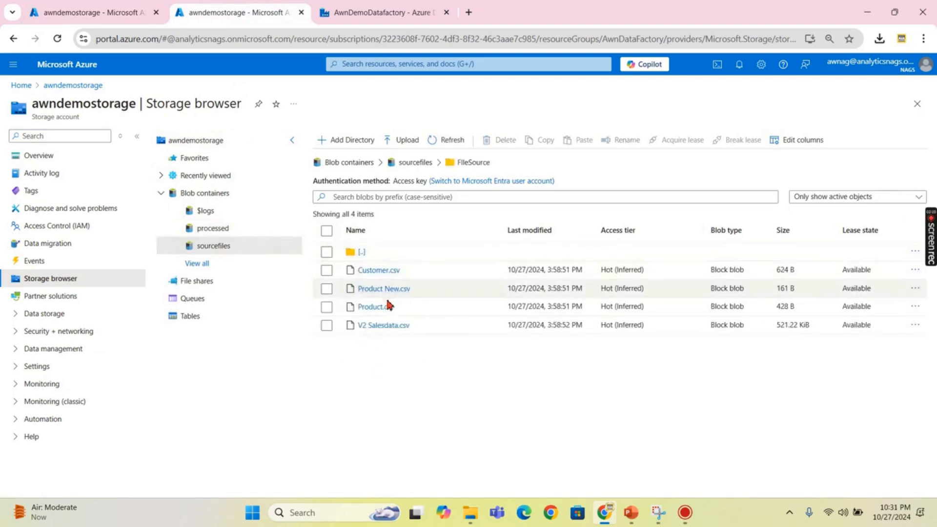
click(344, 14)
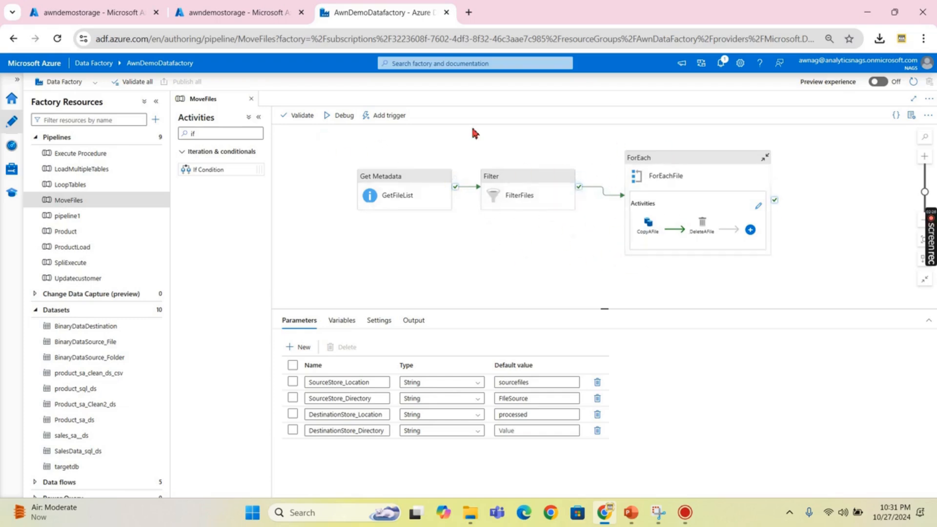
click(257, 12)
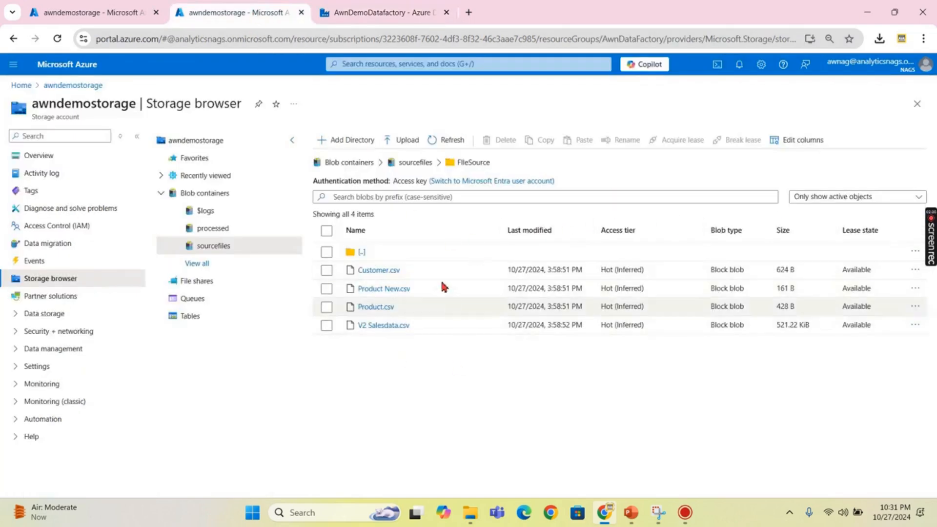
click(409, 12)
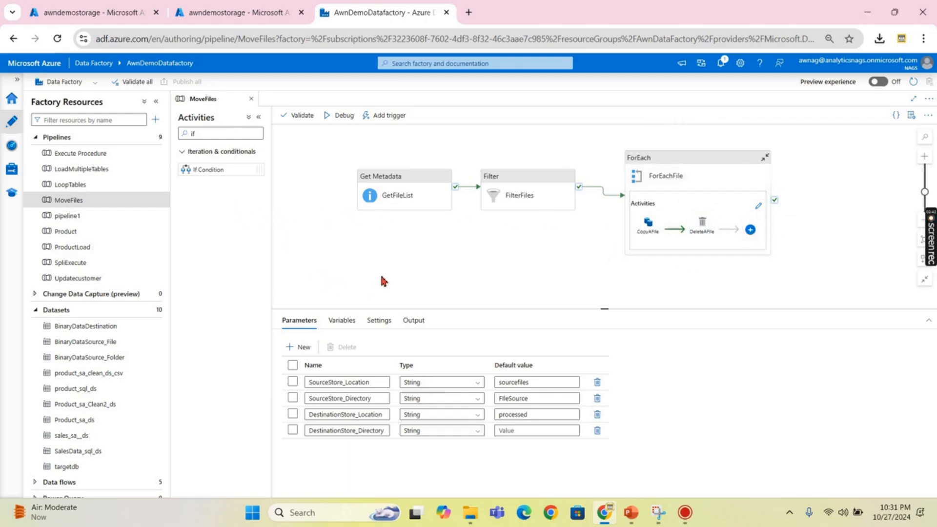
- Drop an If Condition activity into the ForEachFile loop's canvas
click(756, 210)
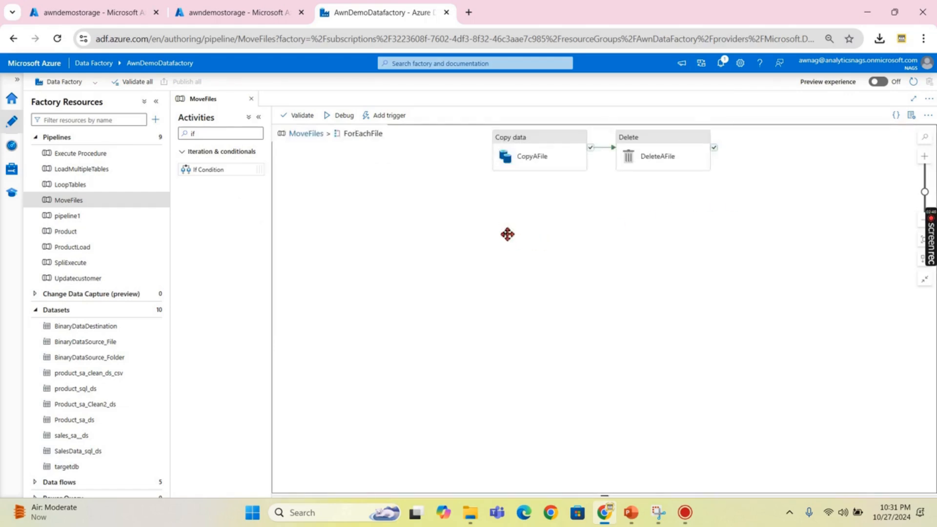
drag(508, 234, 504, 246)
drag(194, 185, 492, 228)
scroll(498, 234, down, 2)
drag(600, 319, 604, 399)
scroll(631, 230, up, 2)
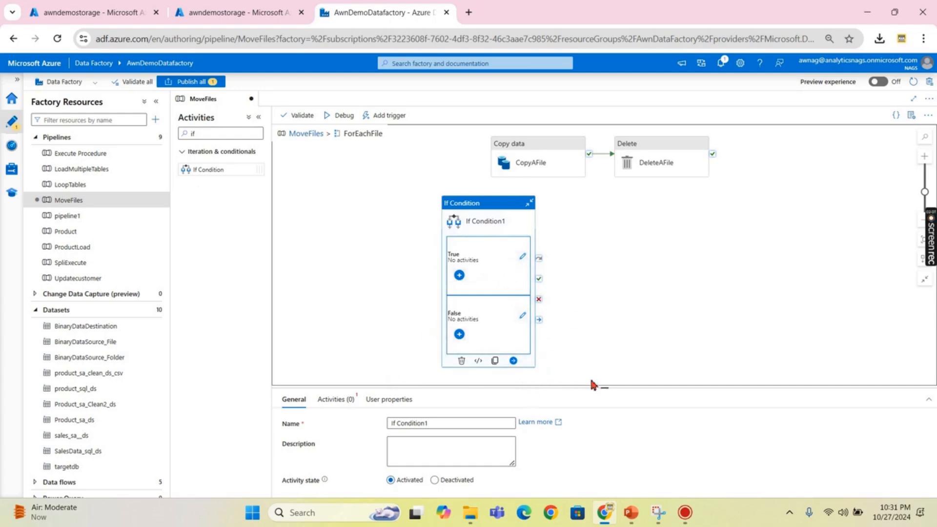
- In If Condition1's Activities settings, start the condition expression with '@'
drag(604, 390, 623, 301)
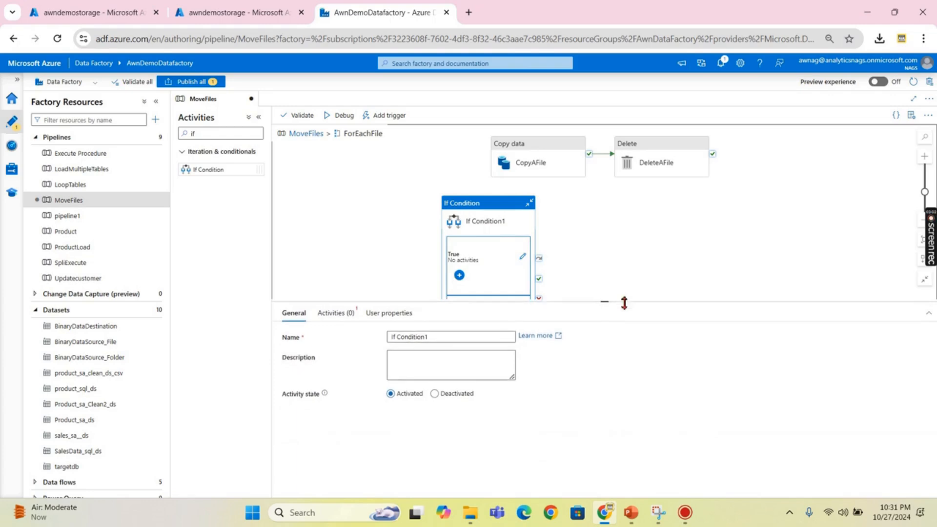
click(335, 317)
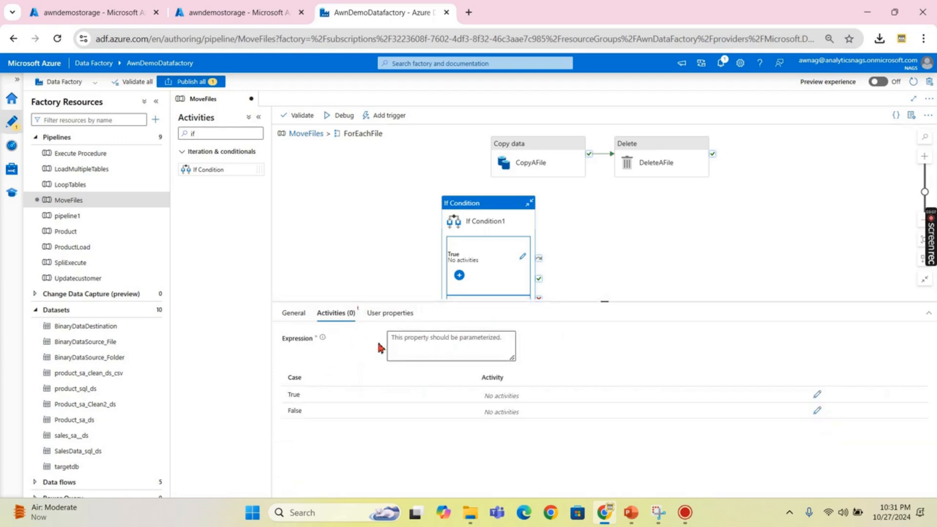
click(425, 337)
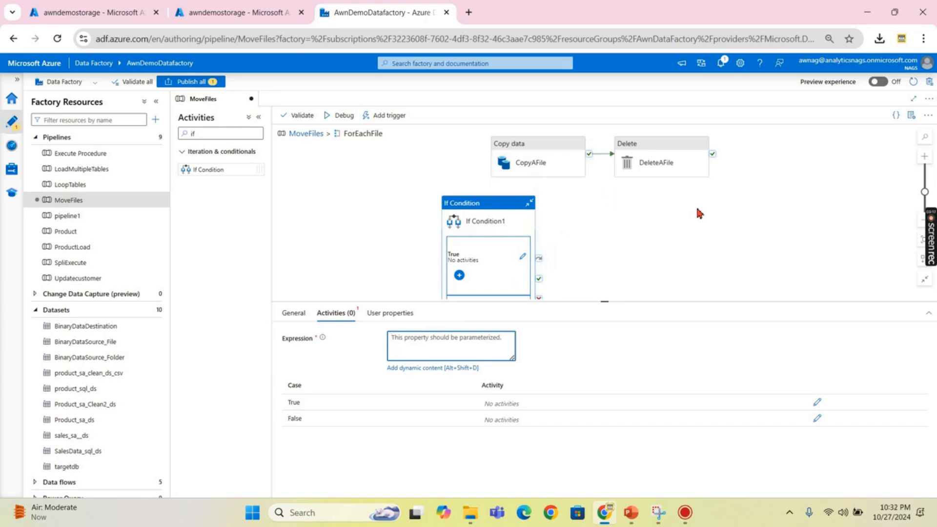
text(@contac)
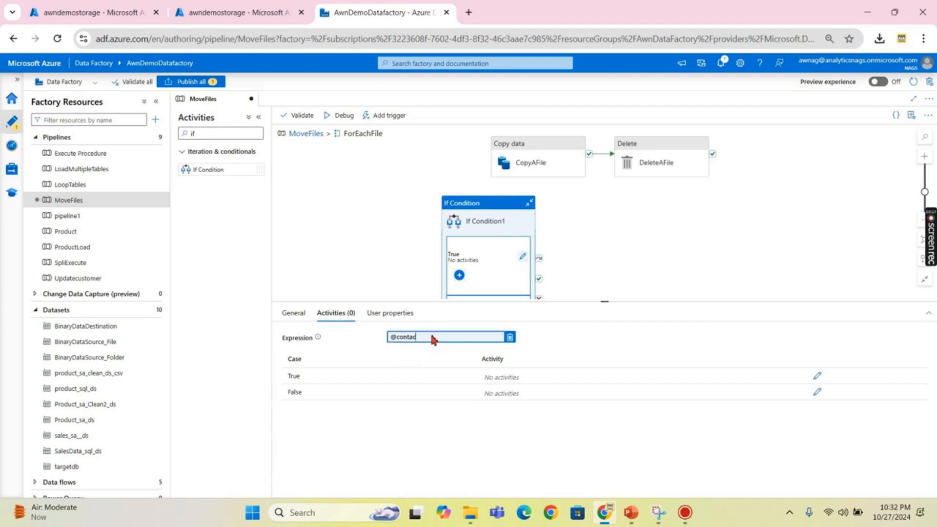
click(431, 339)
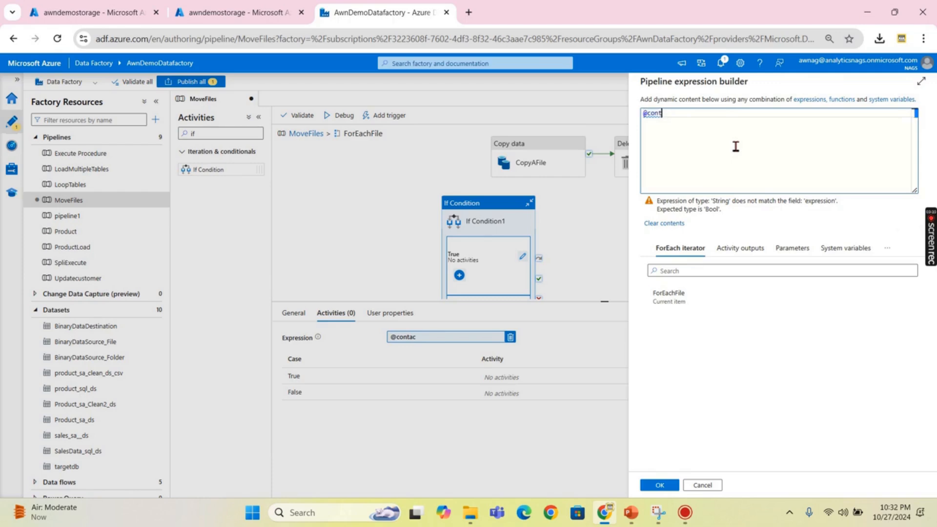
text(i)
key(BackSpace)
text(ains)
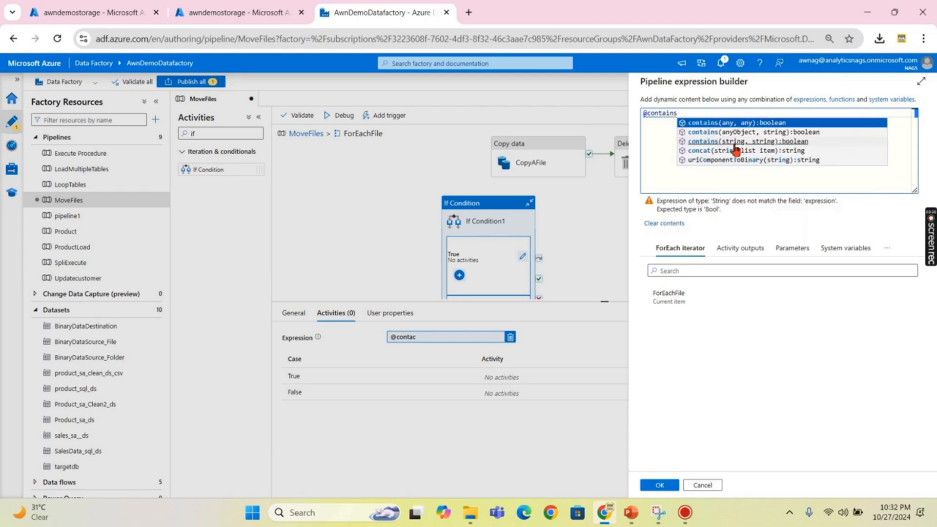
text(()
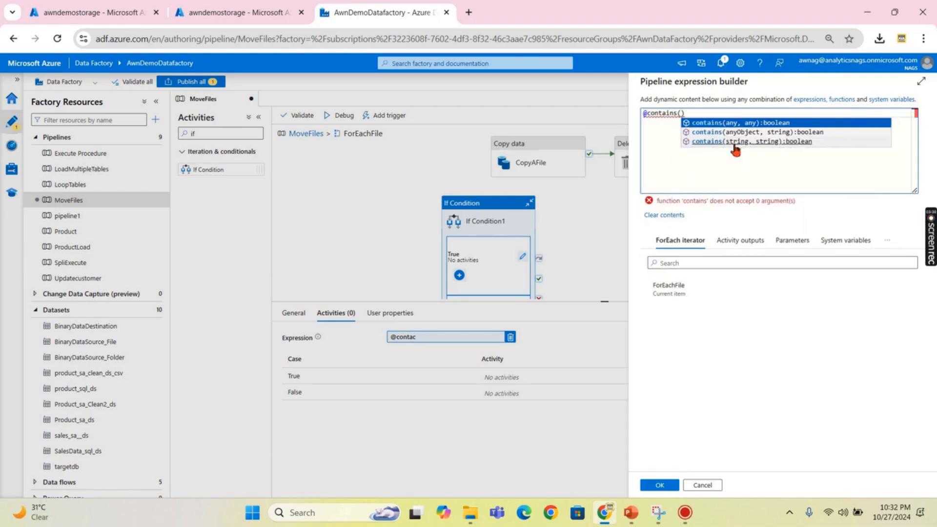
text(item)
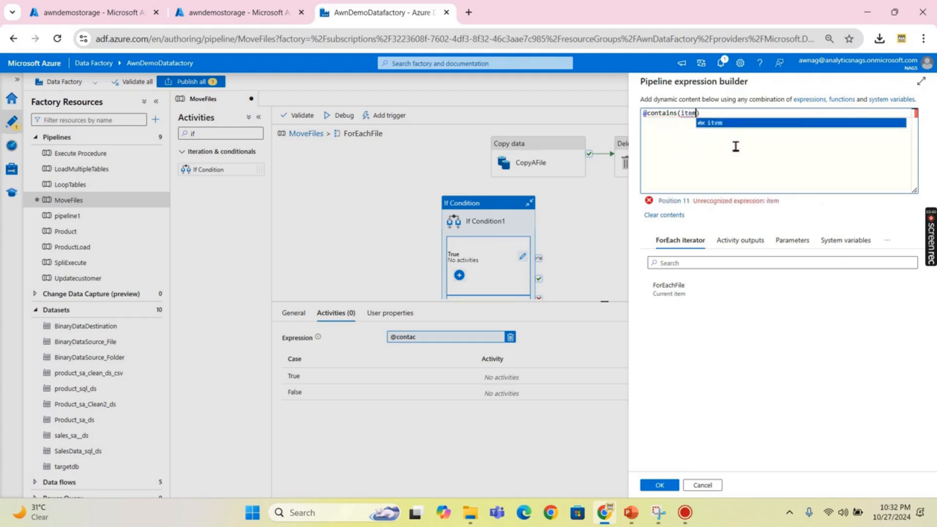
text(().name)
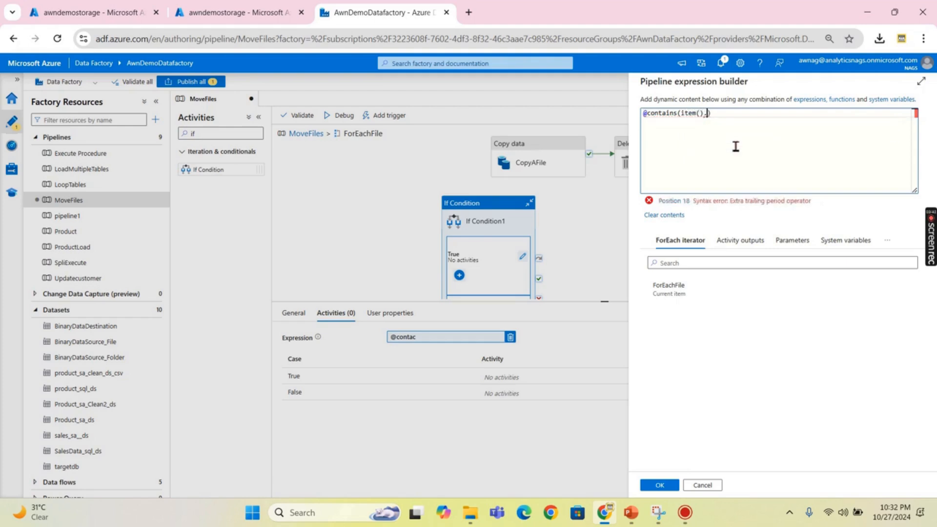
text(,'')
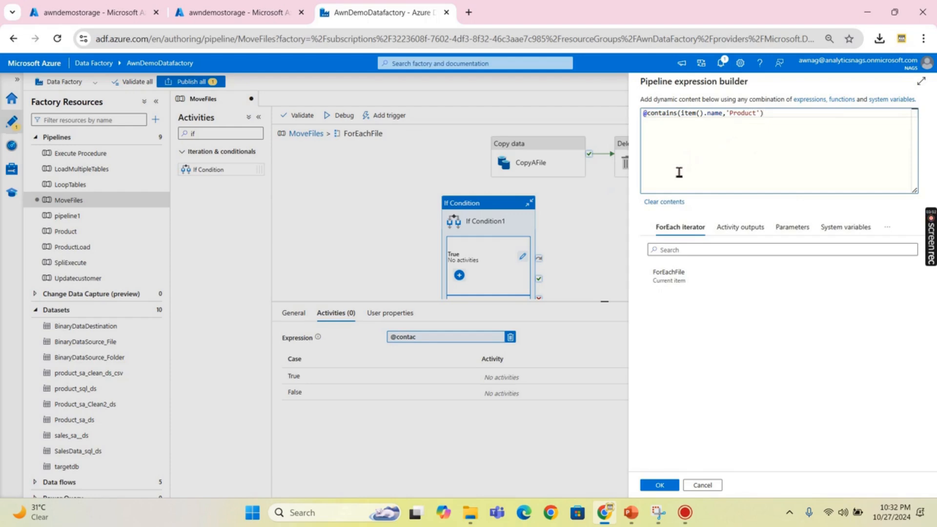
click(658, 485)
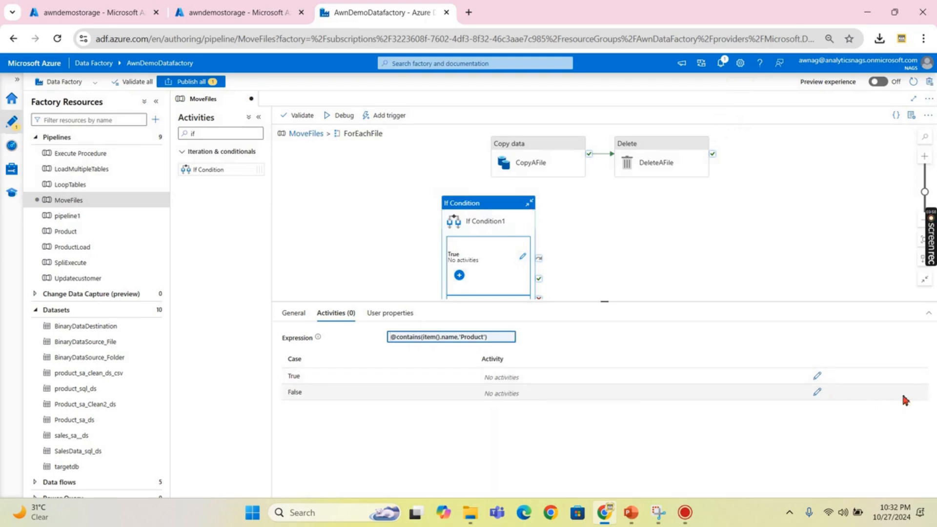
- Paste copies of CopyAFile and DeleteAFile into If Condition1's True branch
click(527, 156)
ctrl+click(631, 151)
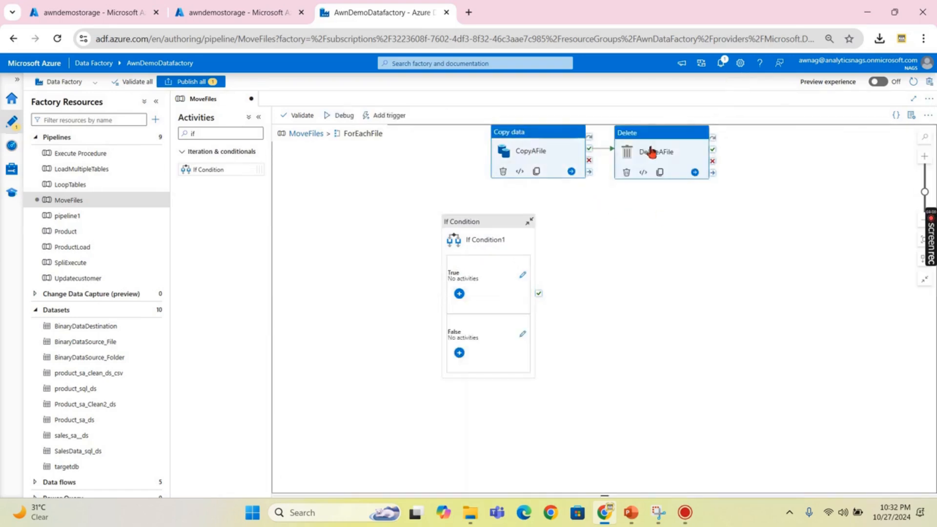
click(523, 275)
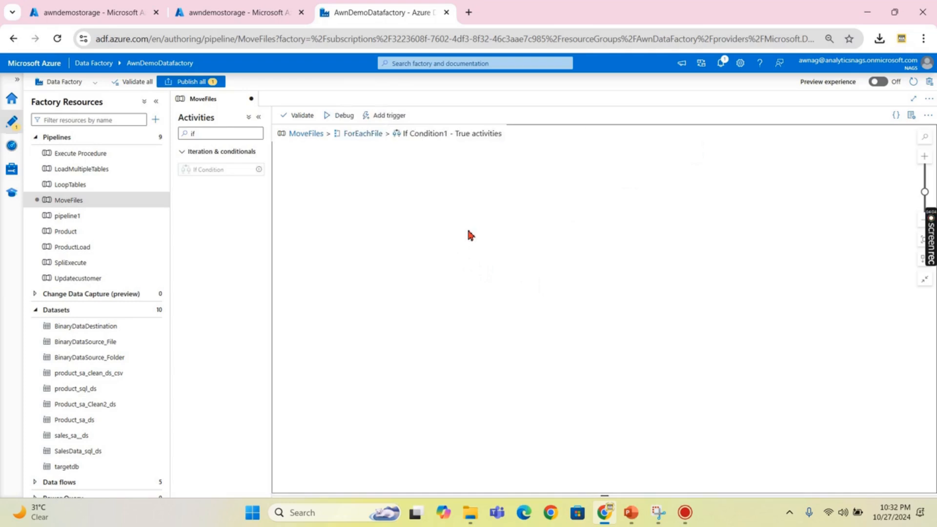
key(ctrl+v)
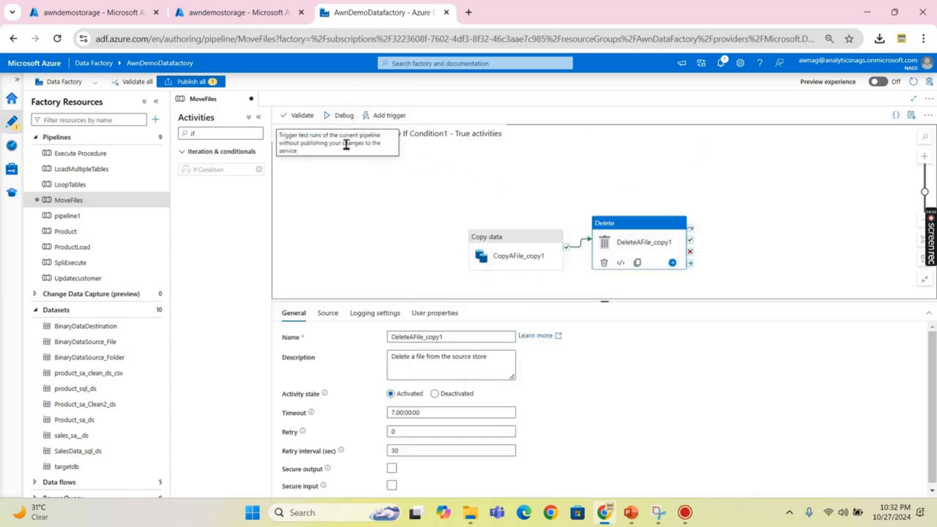
- Delete the original CopyAFile and DeleteAFile from ForEachFile, then return to MoveFiles
click(360, 133)
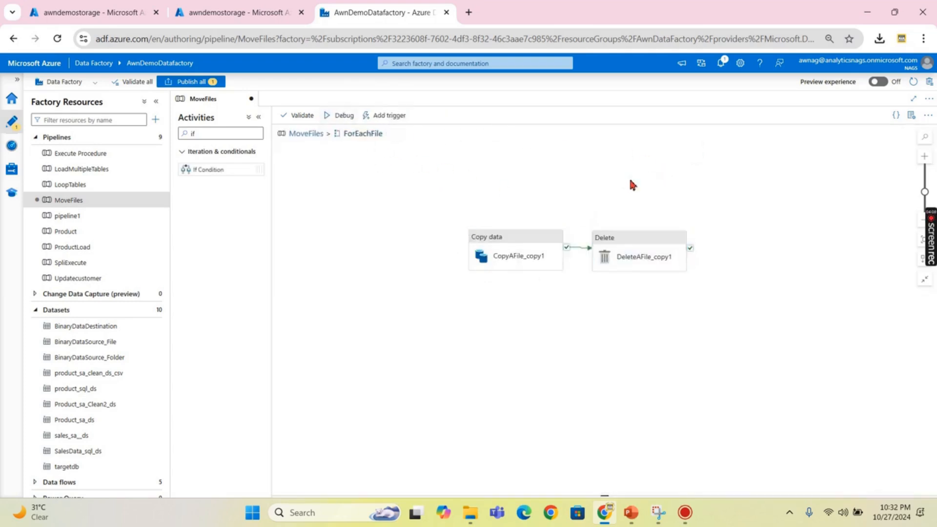
click(517, 148)
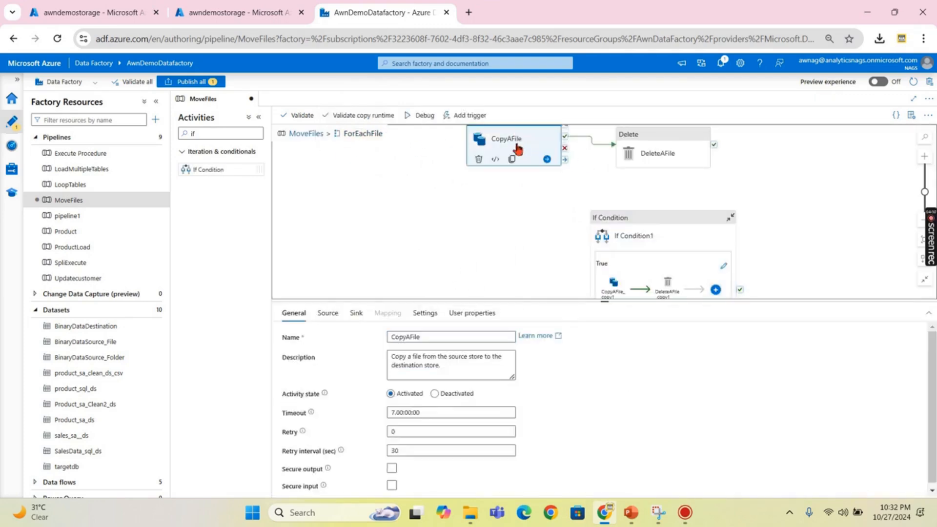
key(Delete)
click(648, 142)
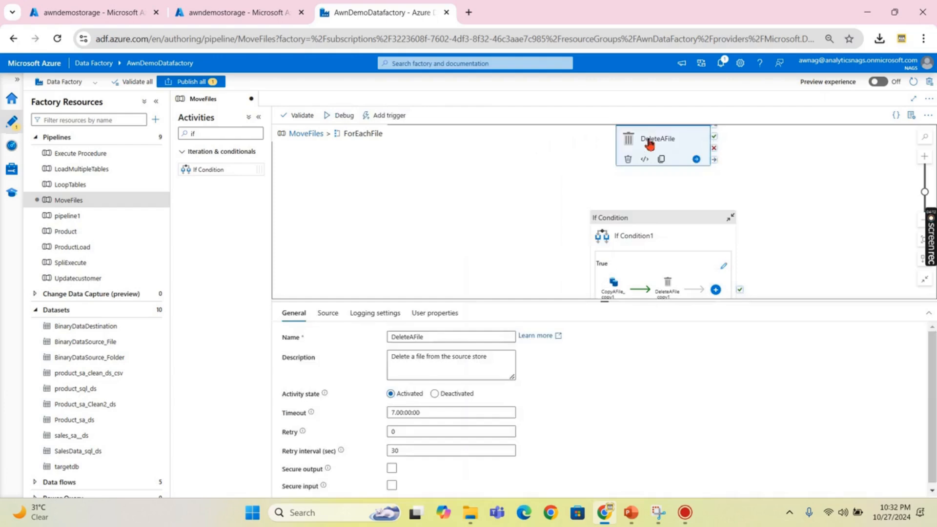
key(Delete)
click(656, 219)
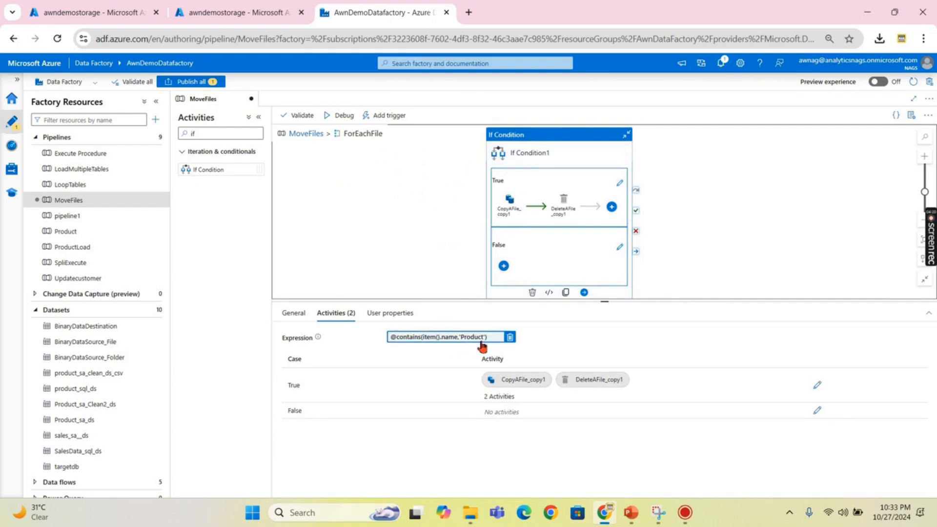
click(297, 135)
click(535, 227)
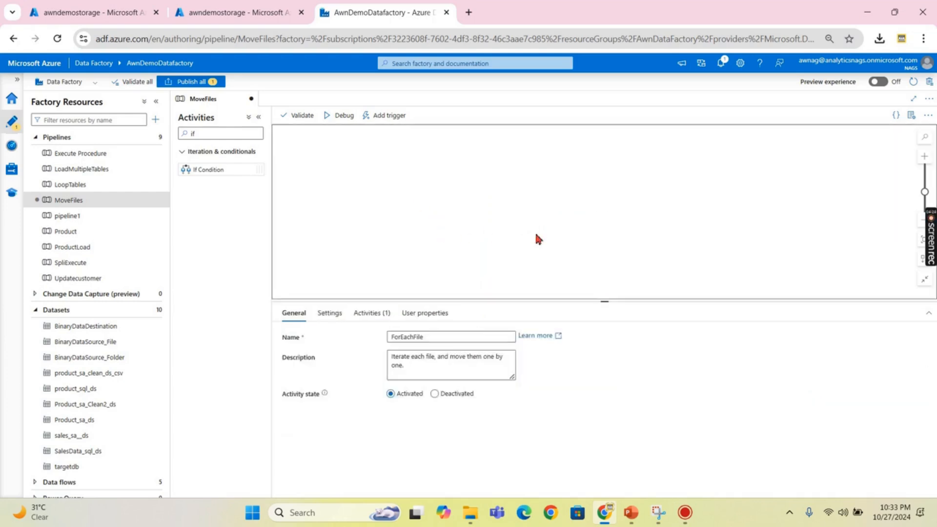
- Check sourcefiles/FileSource lists Customer.csv, Product New.csv, Product.csv and V2 Salesdata.csv
click(211, 14)
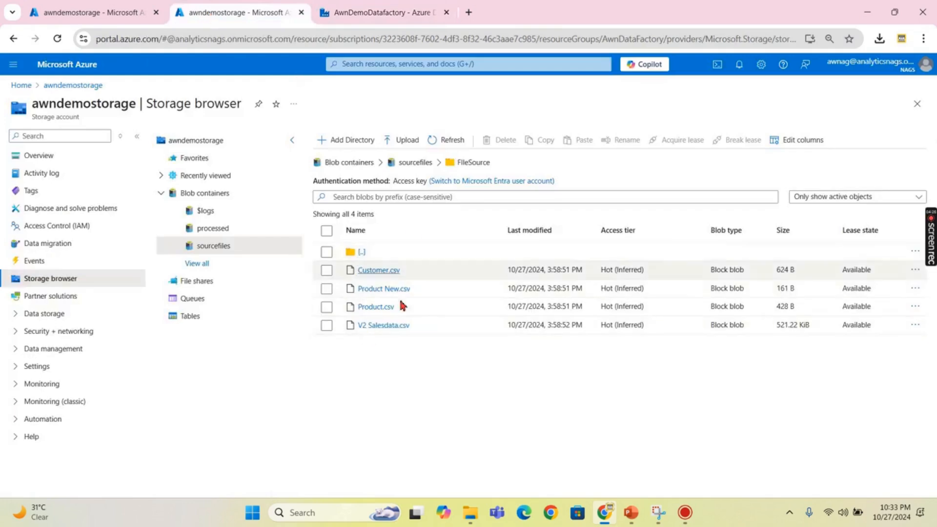
click(218, 227)
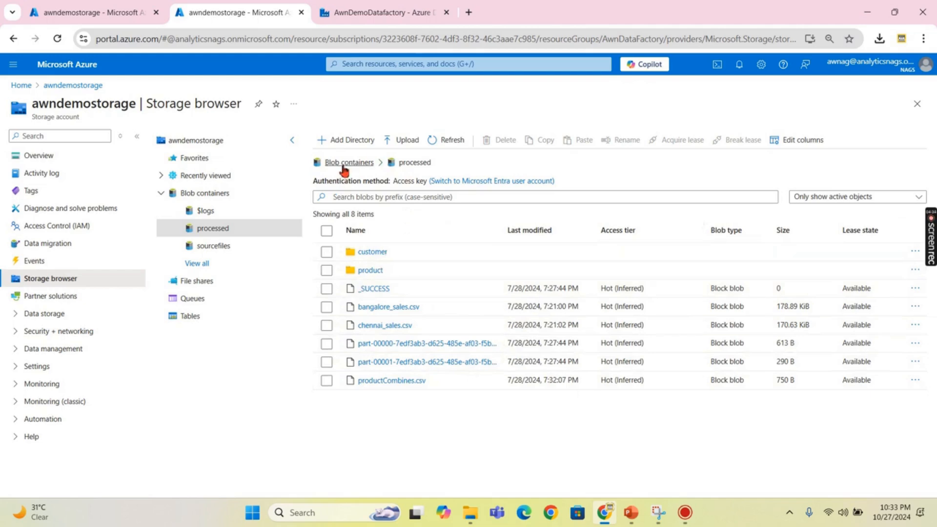
click(214, 245)
click(381, 253)
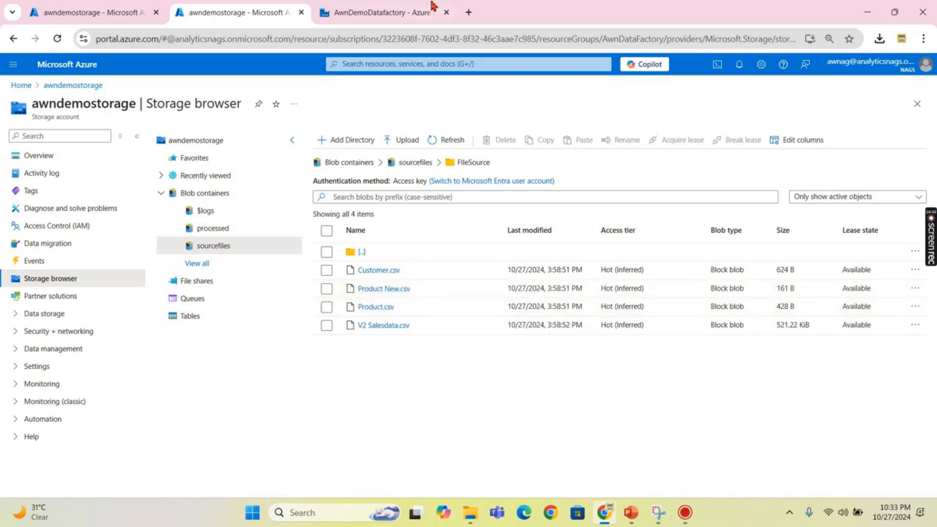
click(378, 12)
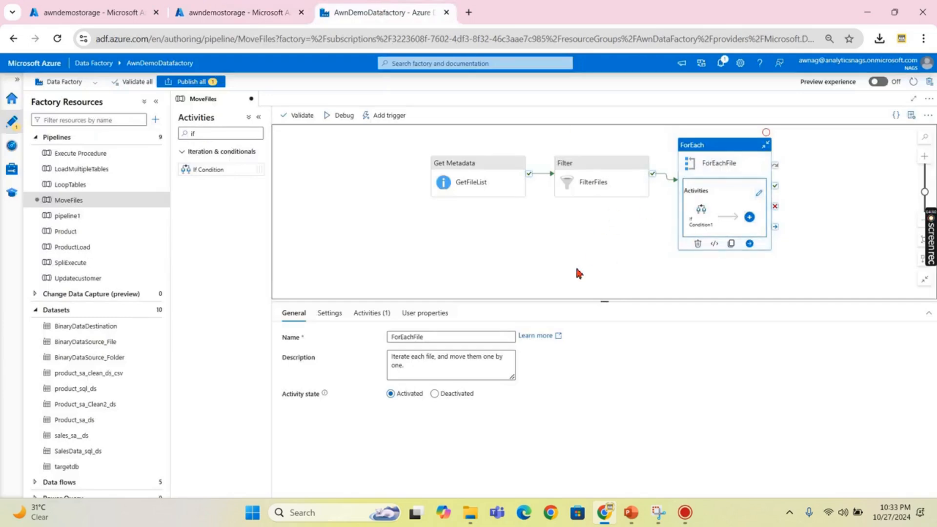
- Debug-run MoveFiles and confirm all 11 activities succeed in the Output panel
click(577, 248)
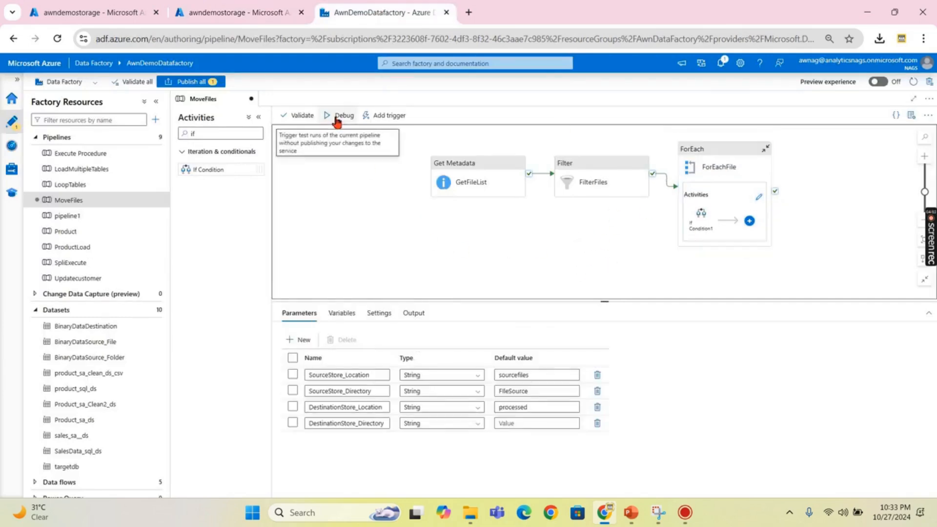
click(337, 117)
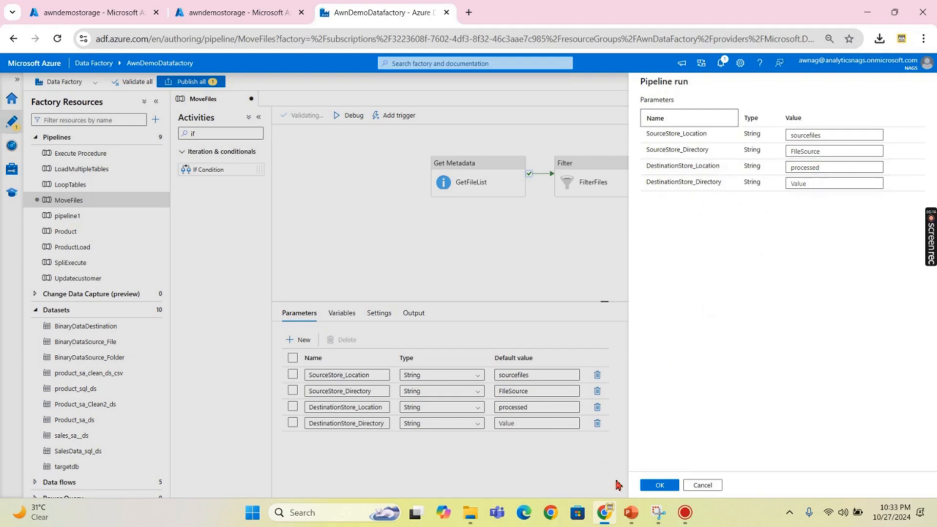
click(659, 486)
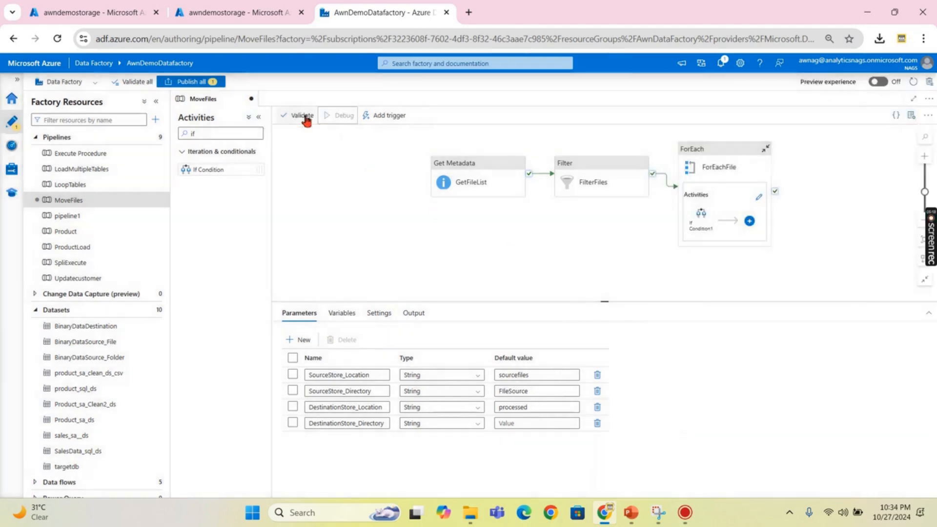
click(403, 259)
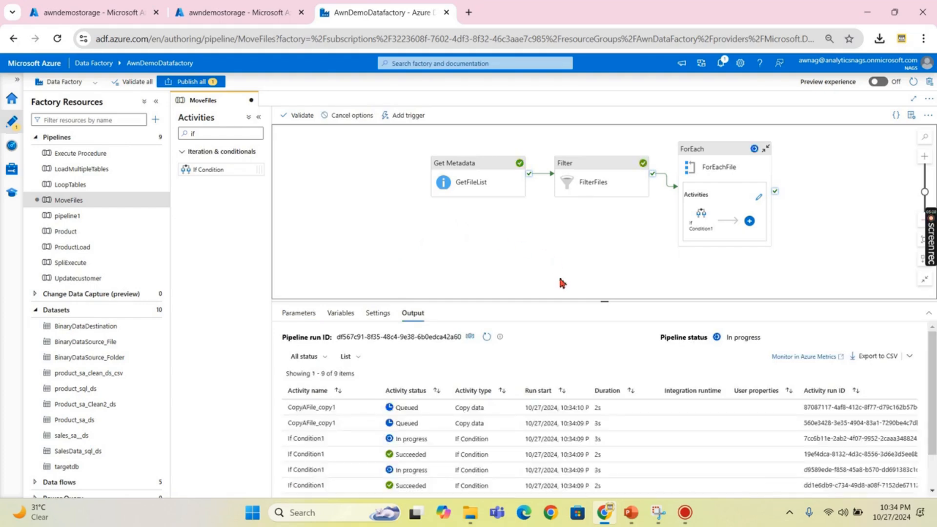
drag(602, 301, 604, 270)
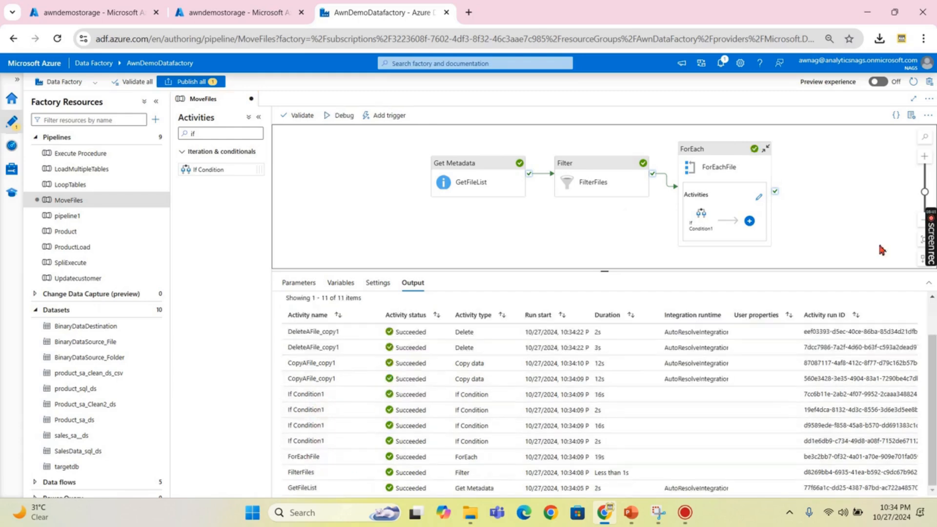
click(227, 15)
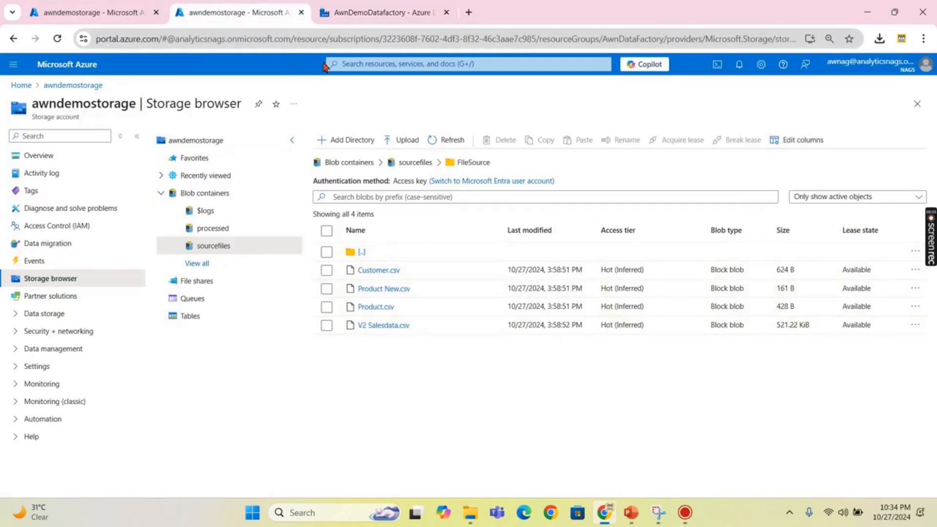
- Confirm the Product files moved from FileSource to processed, then reopen ForEachFile's activities
click(436, 141)
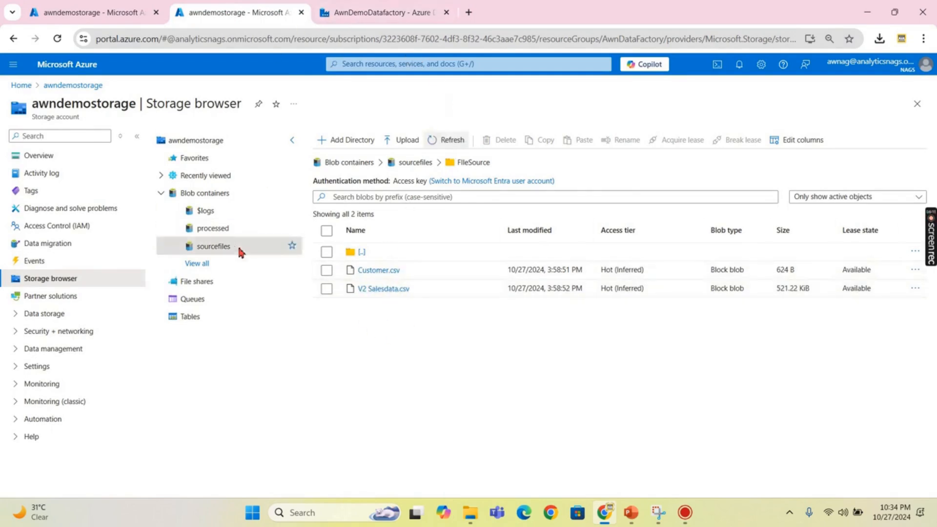
click(212, 228)
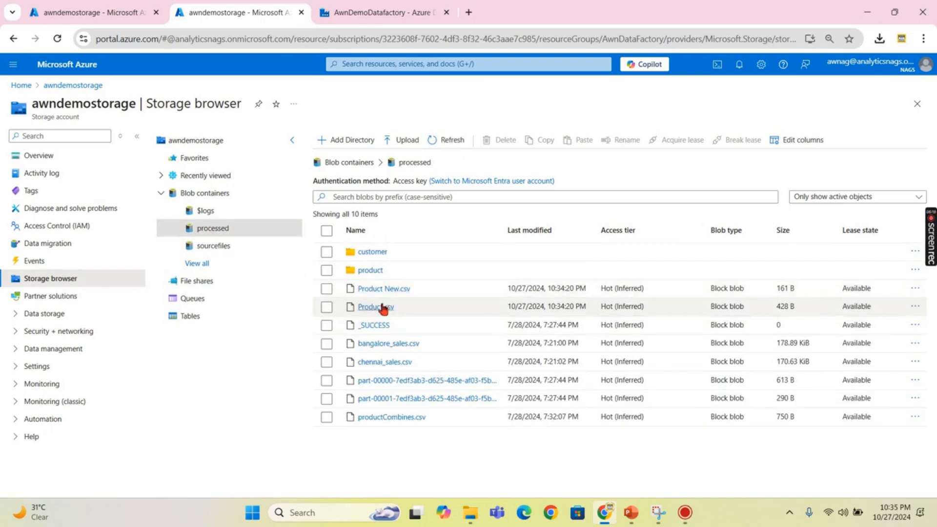
click(422, 11)
click(759, 198)
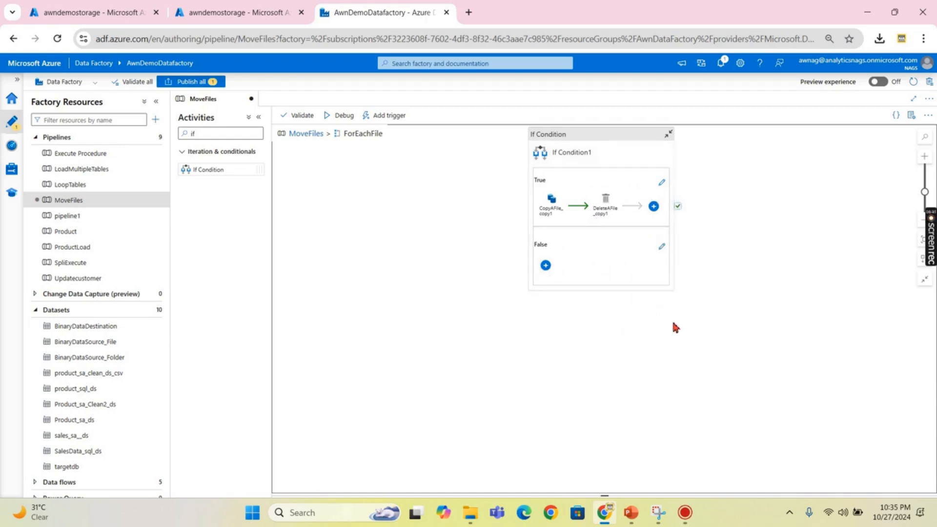
- Review PowerPoint slide 2's plan routing Cust, Prod and Curr files into folders
click(300, 134)
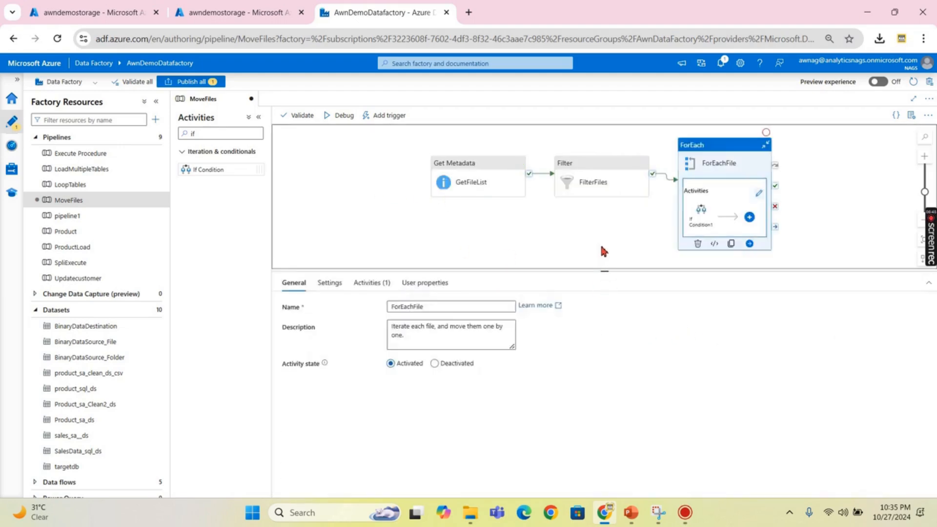
click(631, 512)
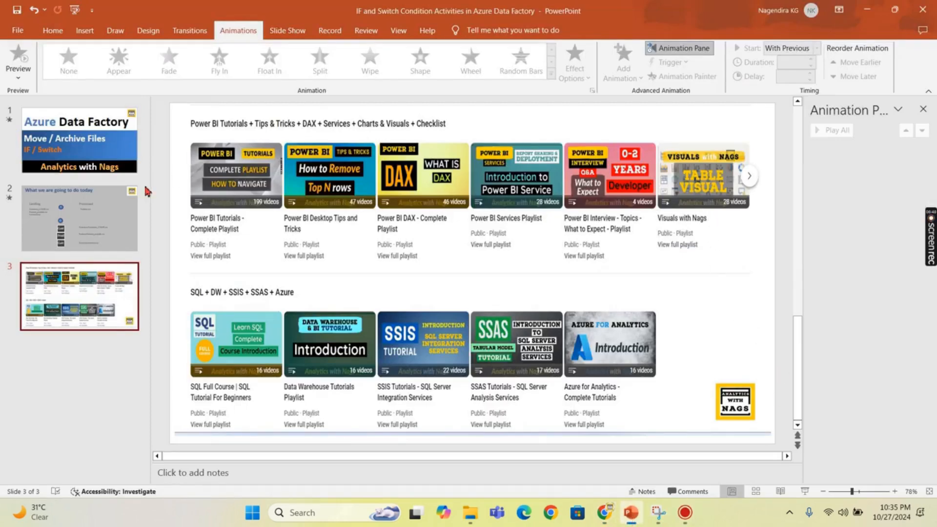
click(105, 230)
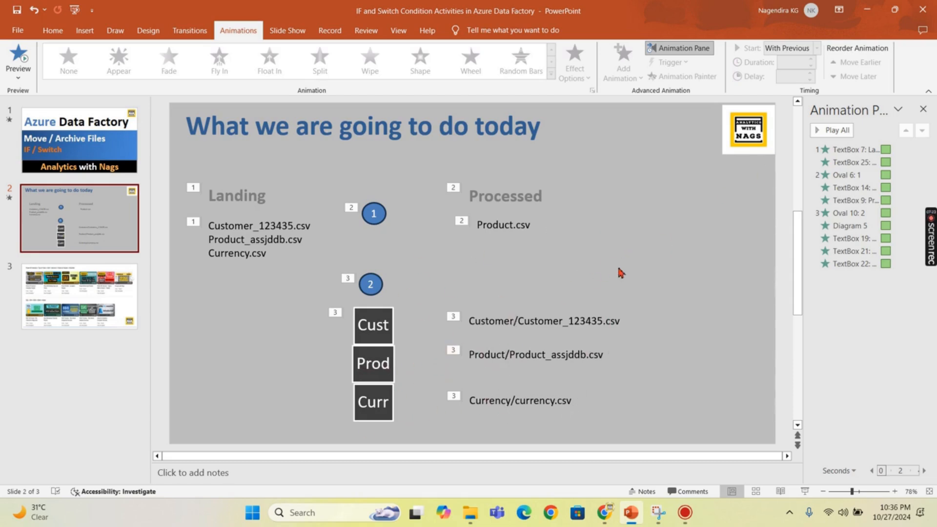
click(866, 10)
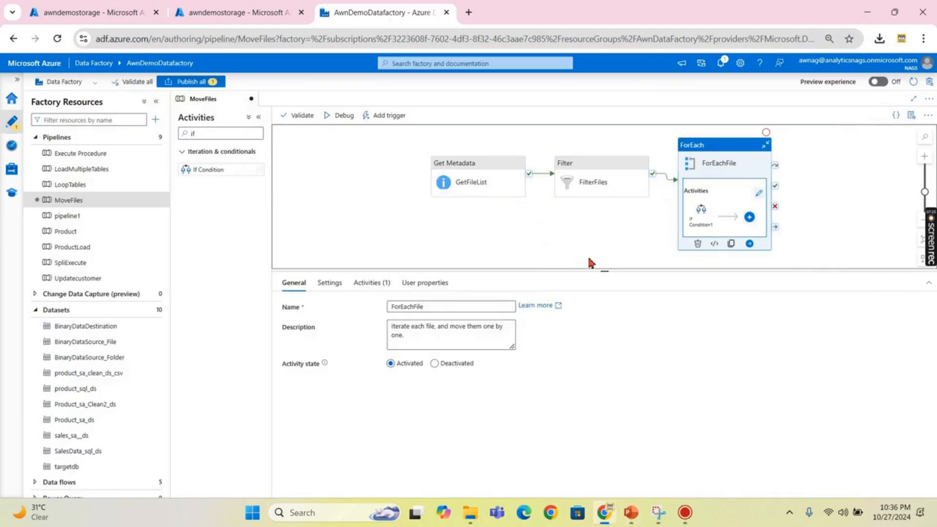
- Deactivate If Condition1 inside the ForEachFile loop
click(609, 242)
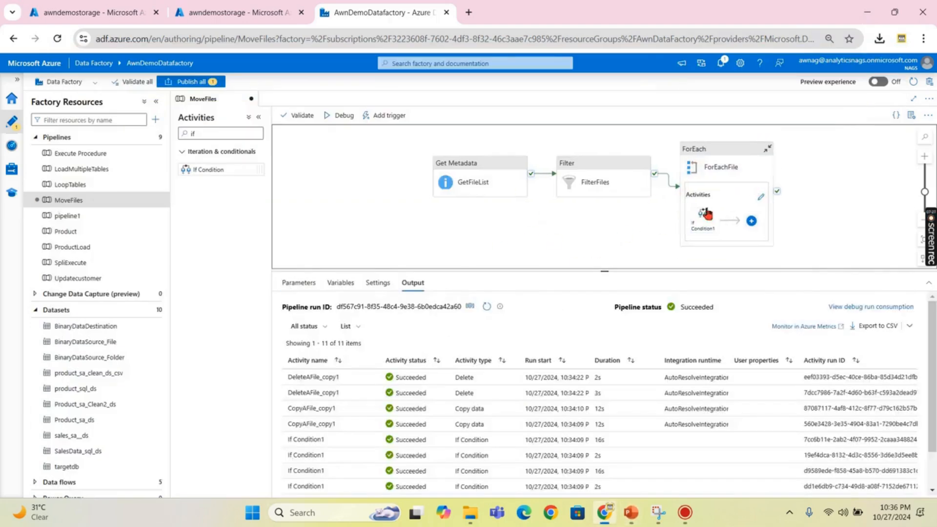
click(760, 198)
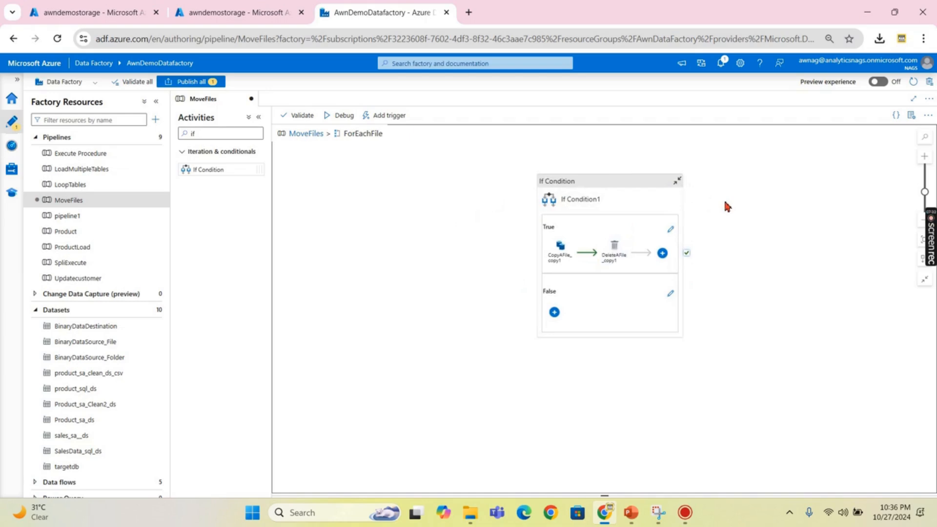
right_click(610, 183)
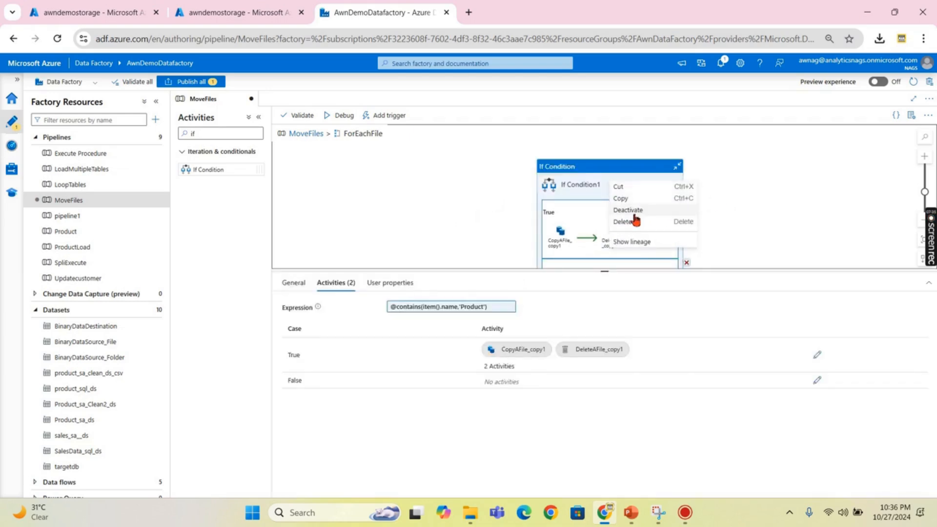
click(634, 210)
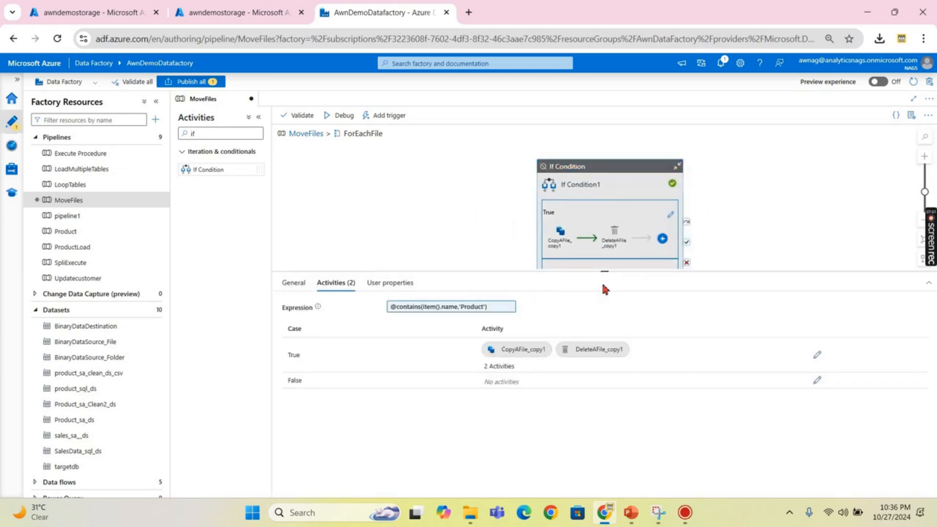
- Move If Condition1 to the right edge of the loop canvas
drag(603, 273, 604, 367)
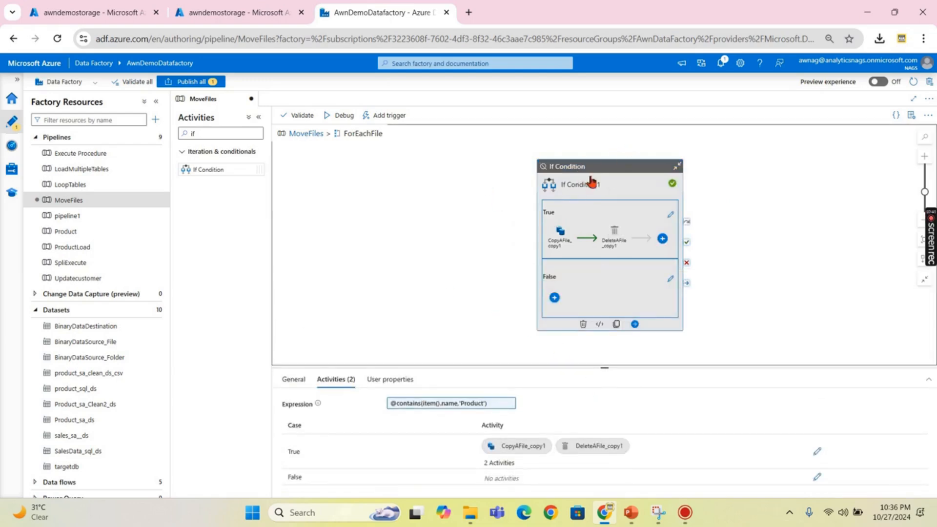
drag(595, 179, 633, 162)
click(708, 198)
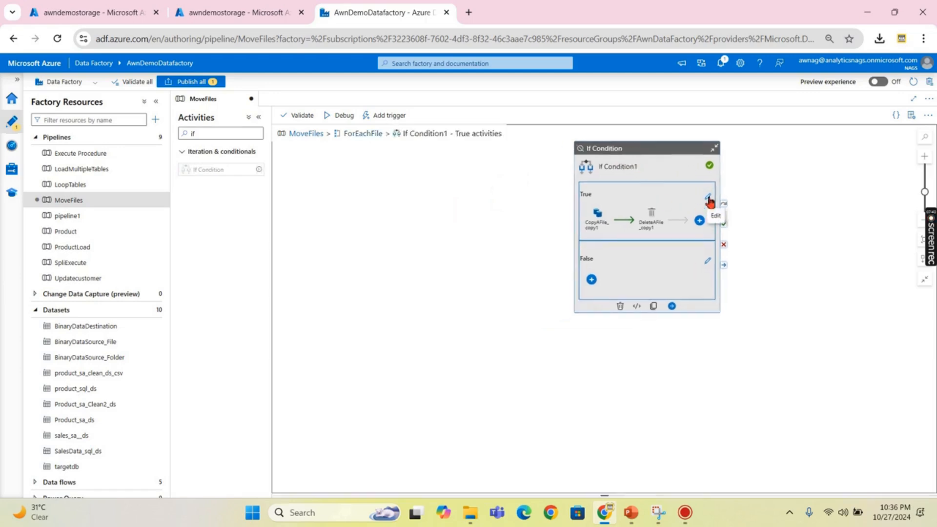
click(361, 133)
drag(404, 235, 683, 233)
click(394, 219)
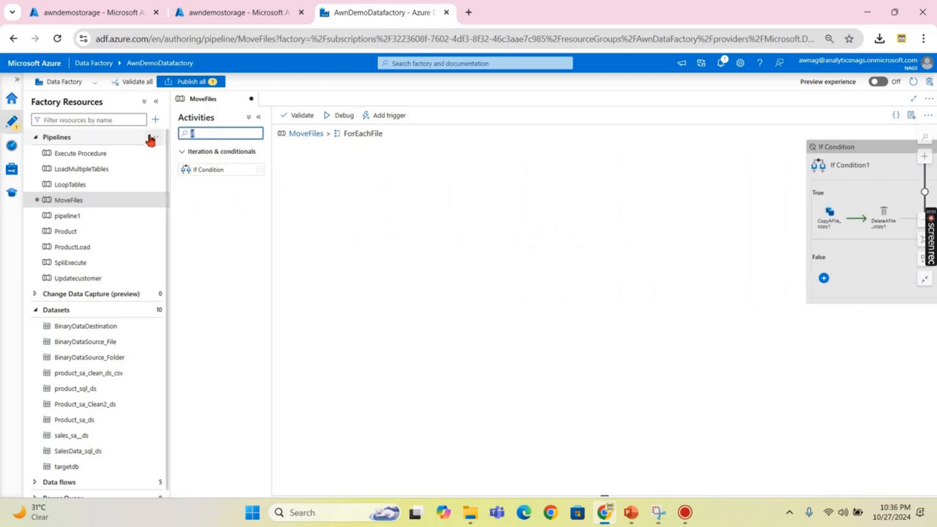
- Add a Switch activity to the ForEachFile loop beside If Condition1
key(BackSpace)
key(BackSpace)
text(swaitc)
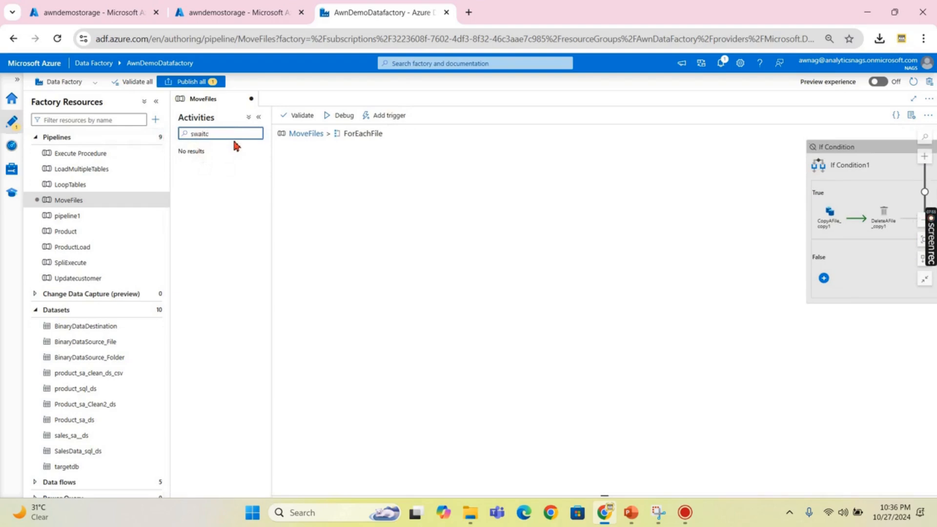
key(BackSpace)
key(BackSpace)
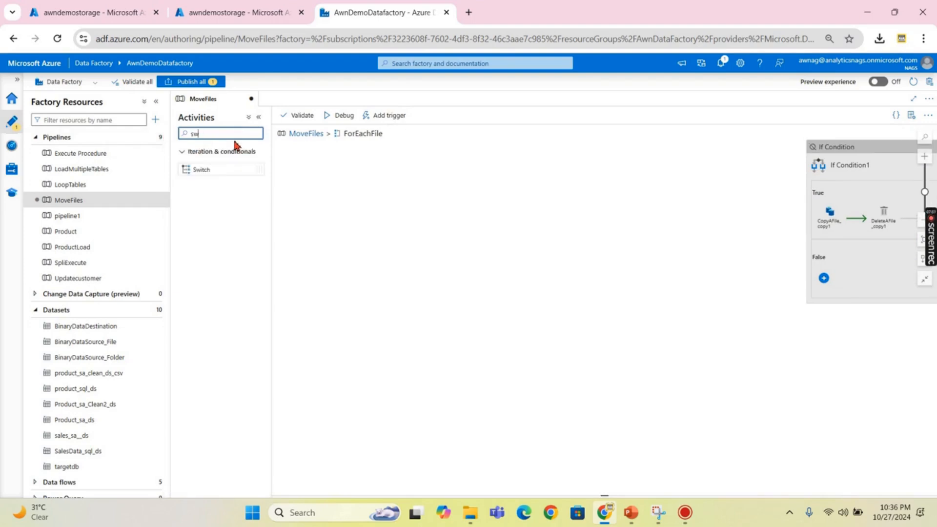
drag(203, 168, 525, 186)
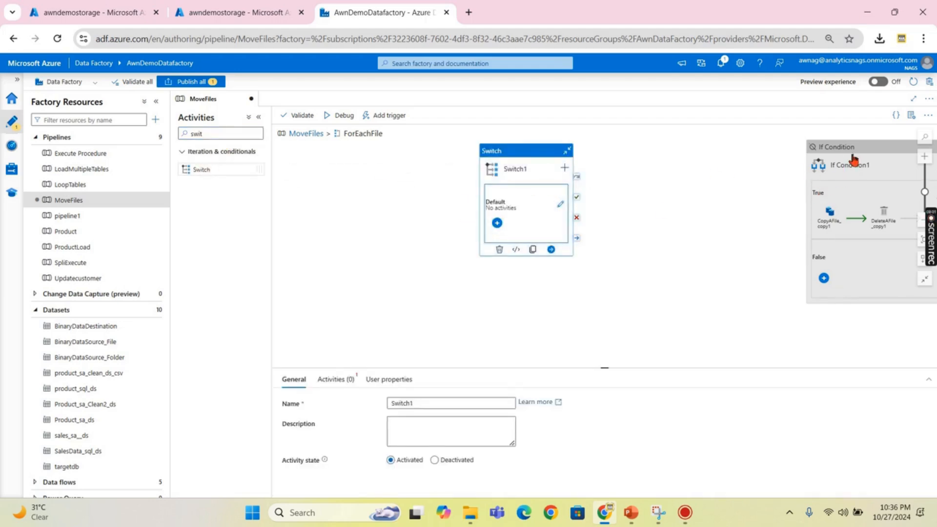
click(490, 157)
drag(491, 157, 462, 161)
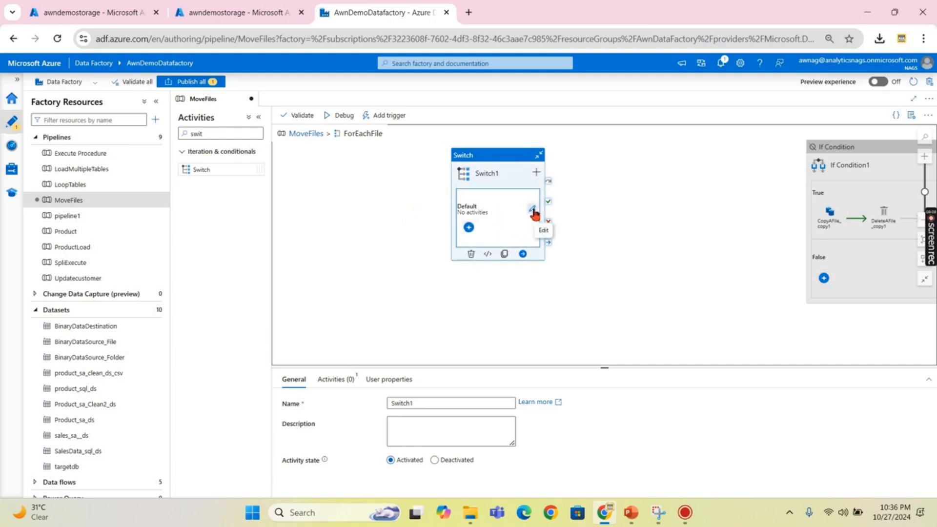
- Show Switch1's expression and case settings and start editing its expression
click(335, 379)
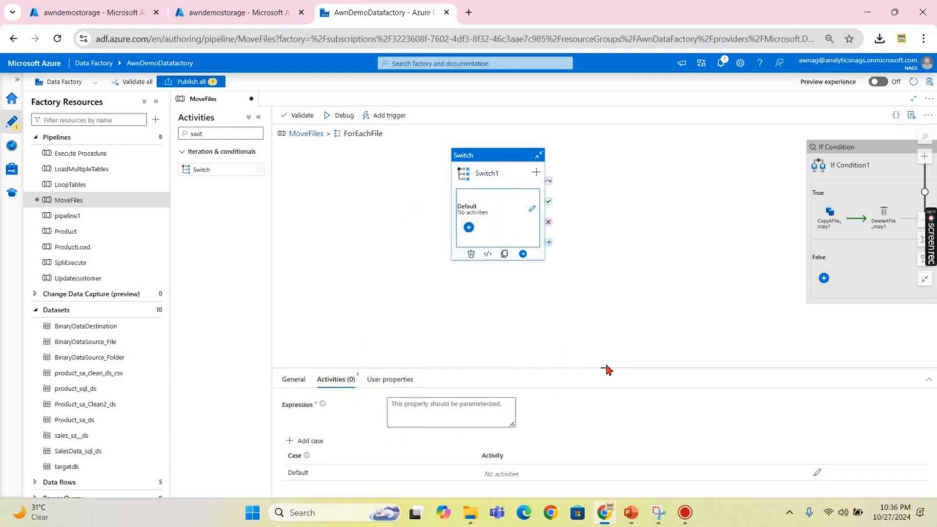
drag(605, 369, 623, 267)
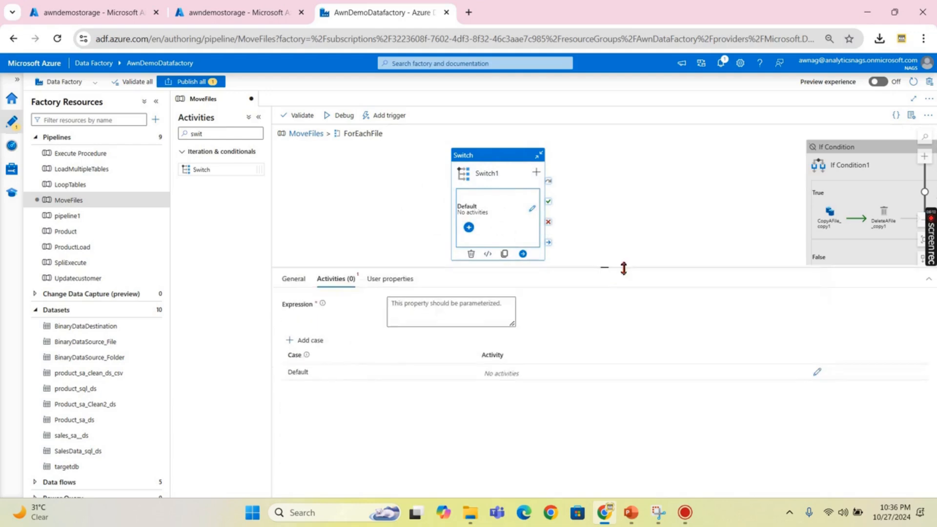
click(448, 318)
click(414, 334)
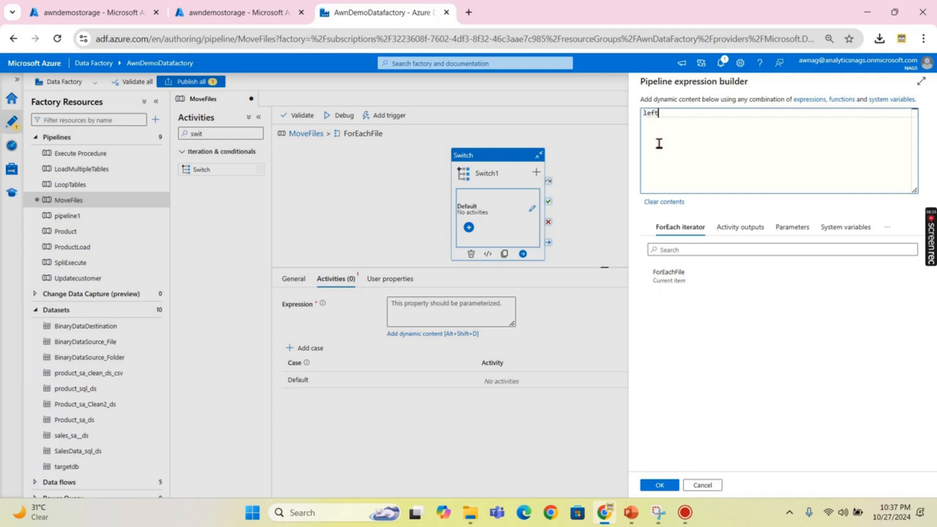
key(BackSpace)
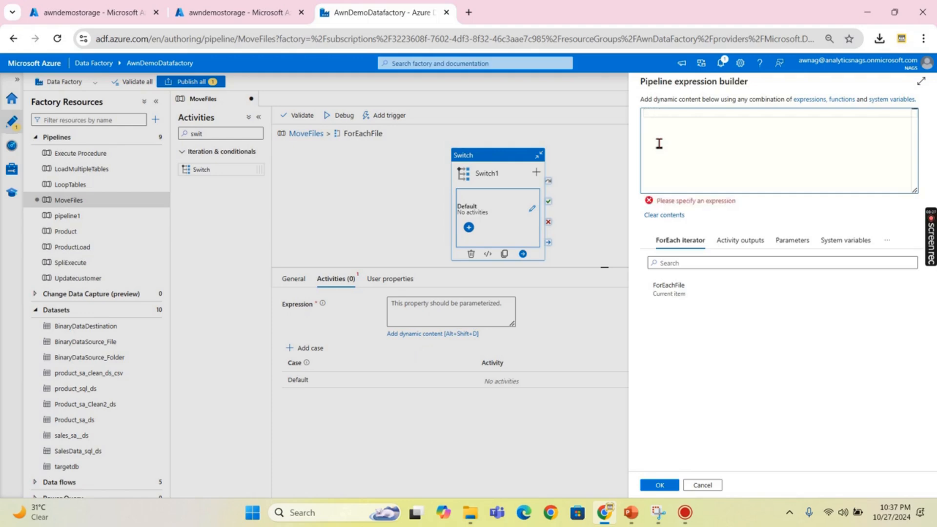
text(substr)
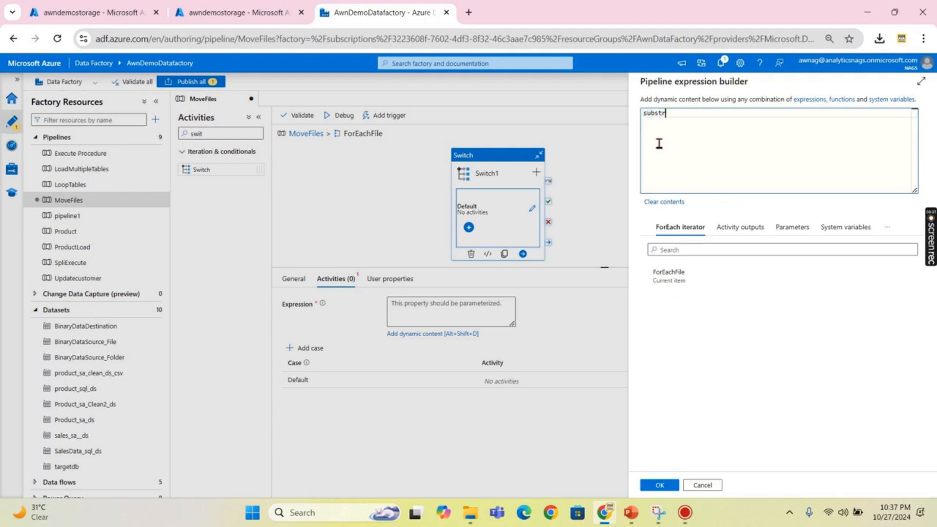
key(BackSpace)
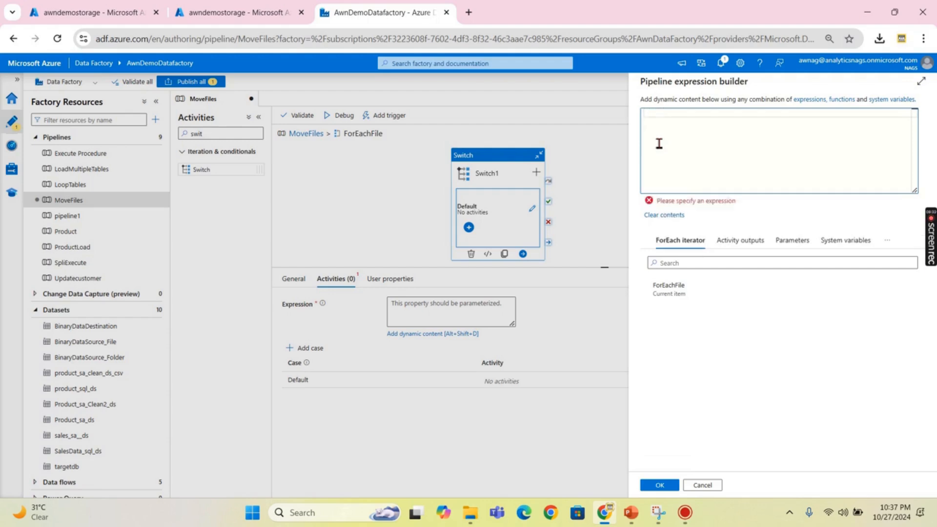
text(@sub)
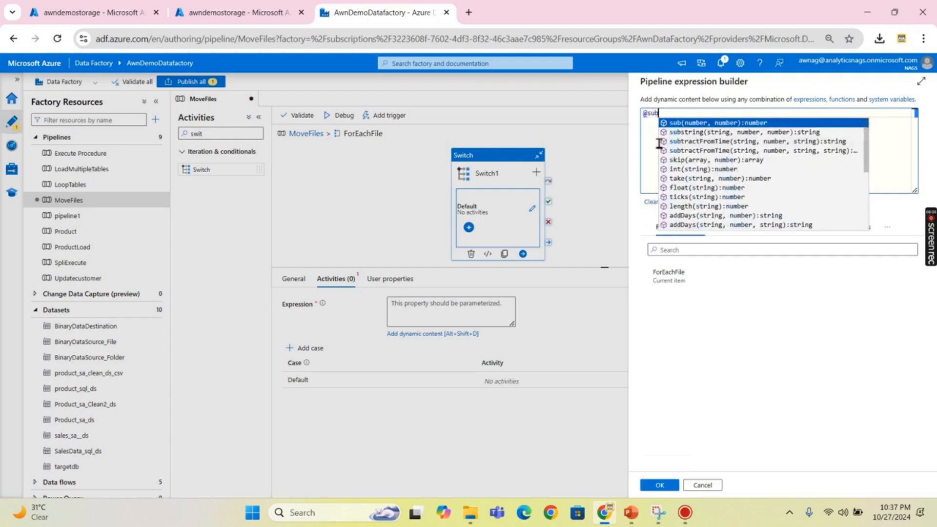
click(703, 136)
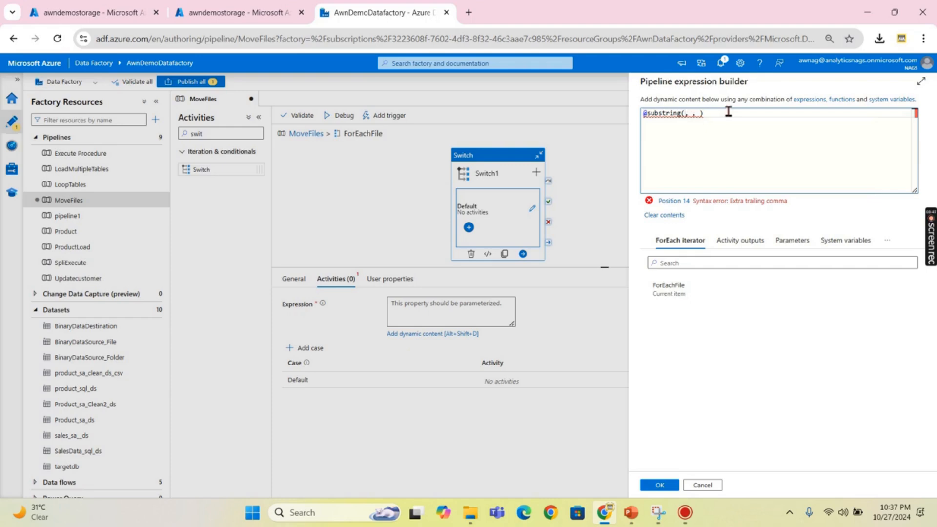
text(item)
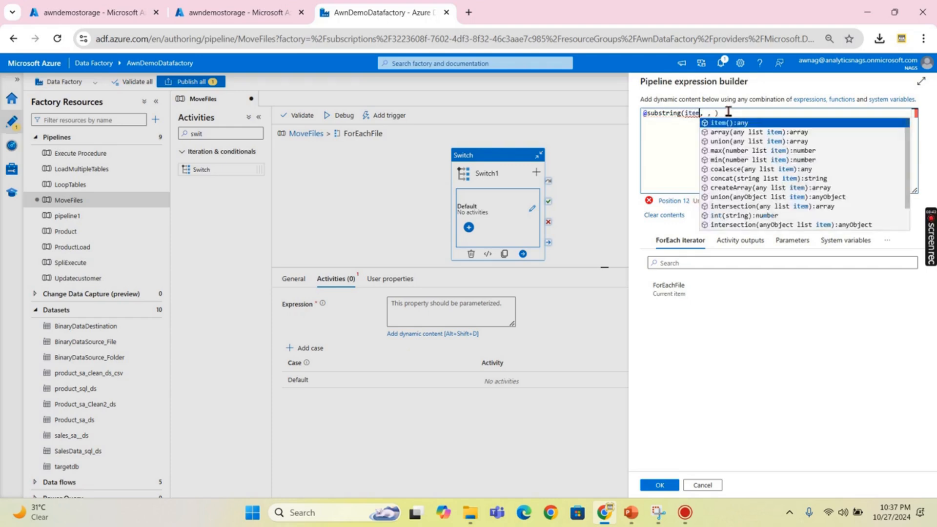
click(726, 125)
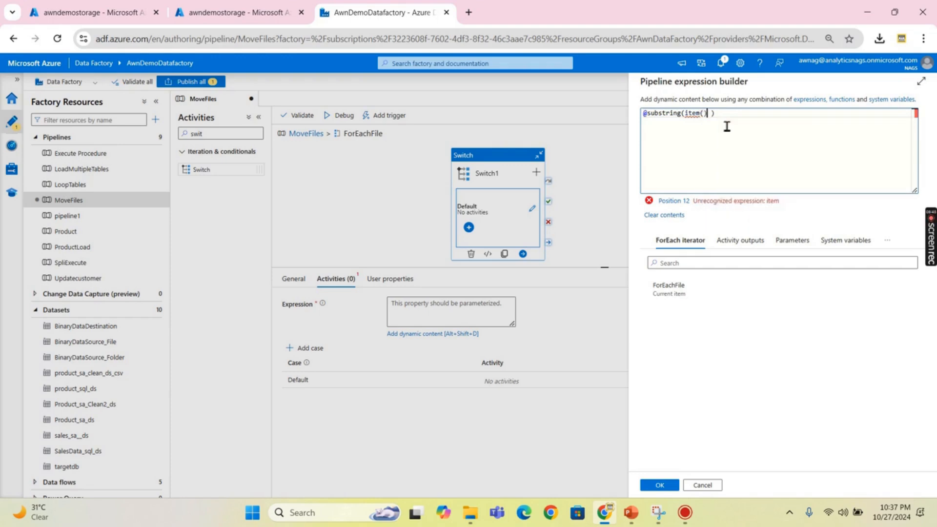
text(.na)
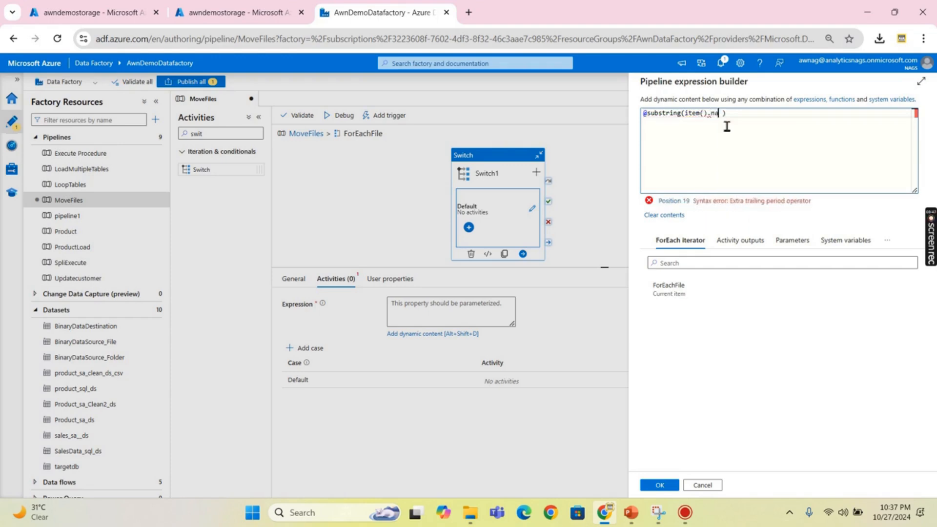
text(me,0,4)
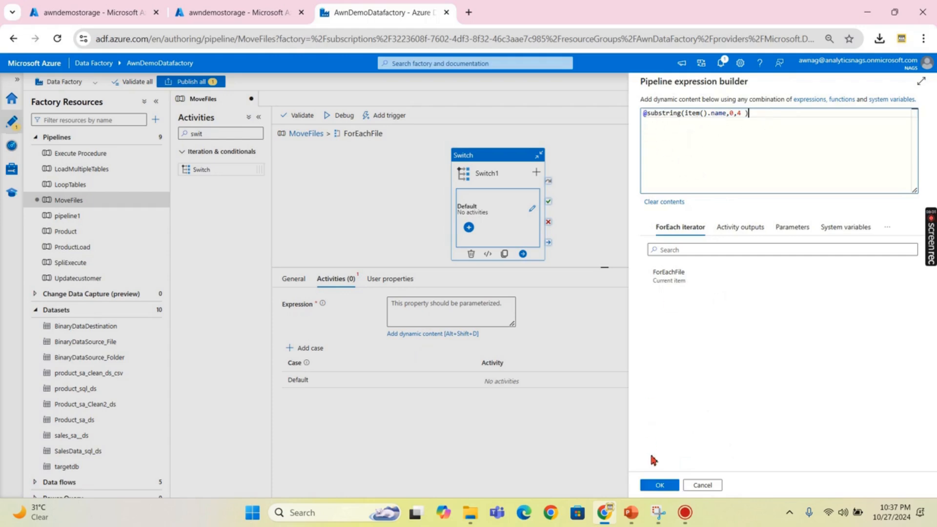
click(659, 485)
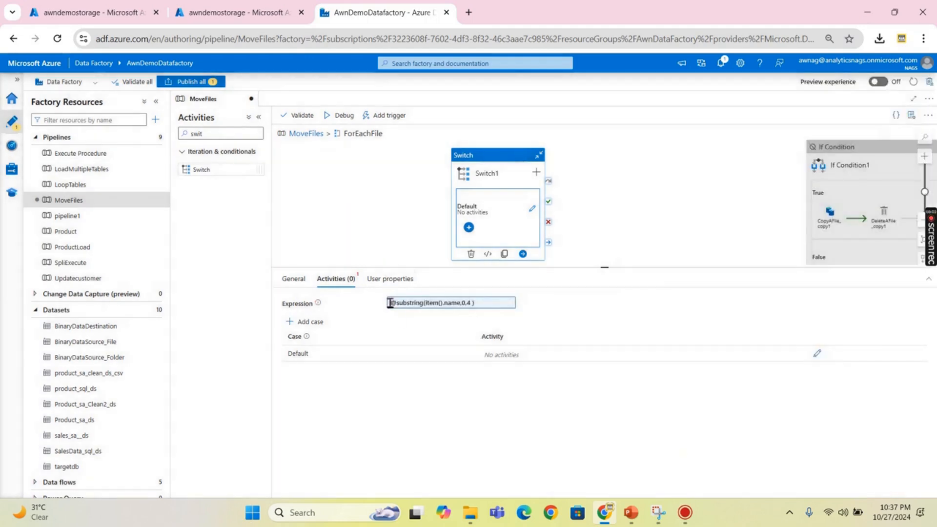
click(478, 303)
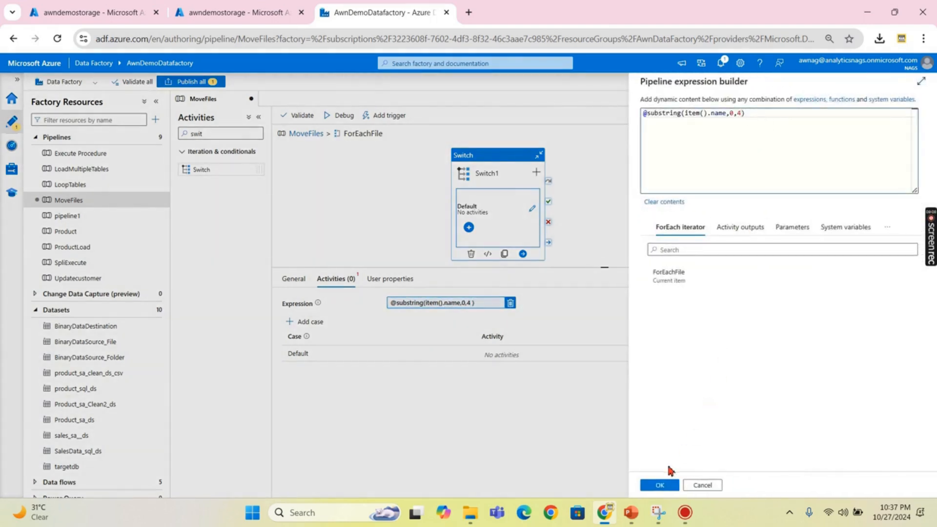
click(659, 485)
click(214, 14)
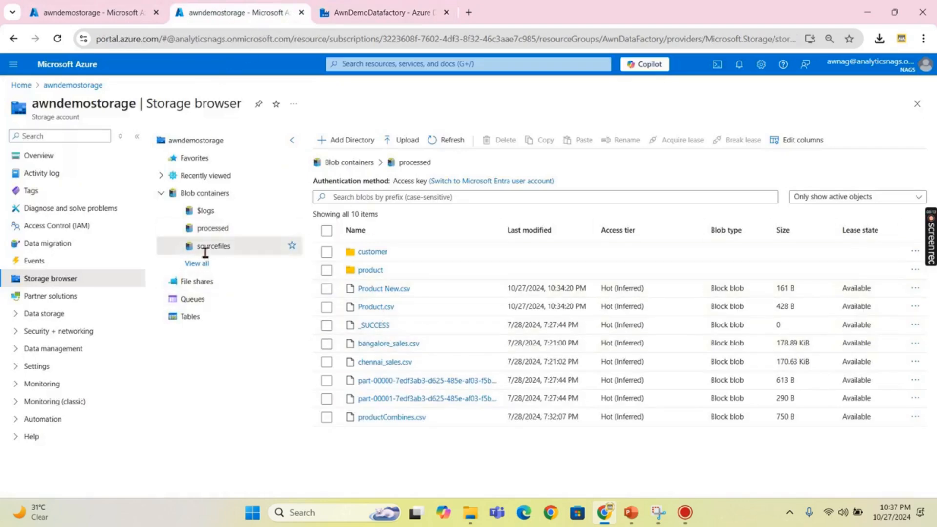
- Open the FileSource folder in the sourcefiles container and begin an upload
click(203, 246)
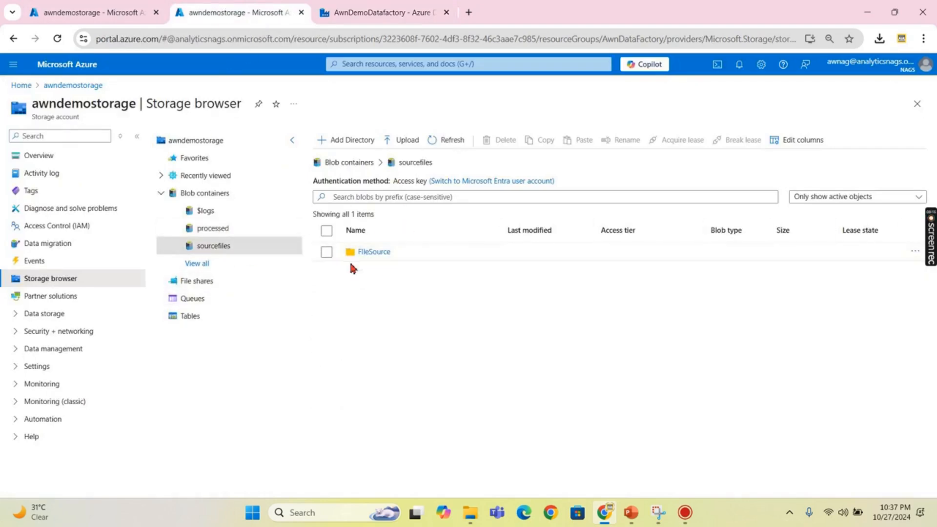
click(373, 252)
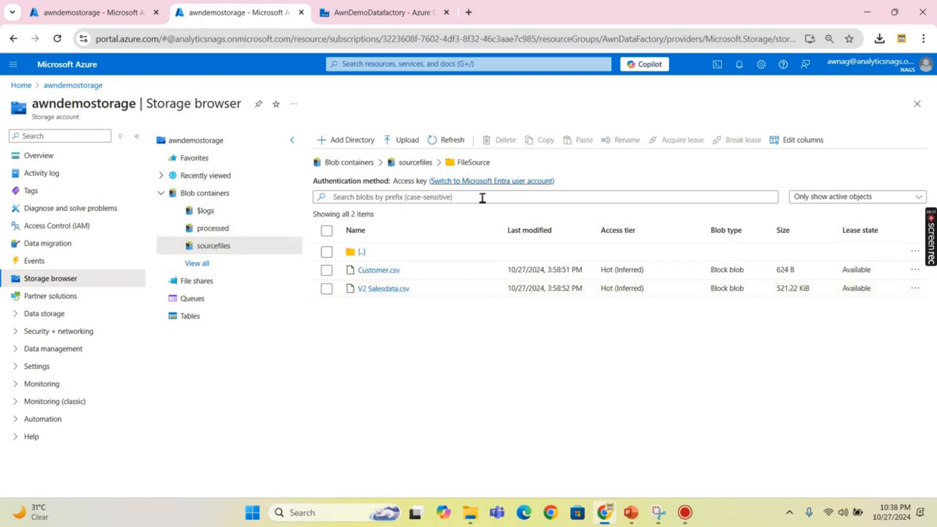
click(407, 140)
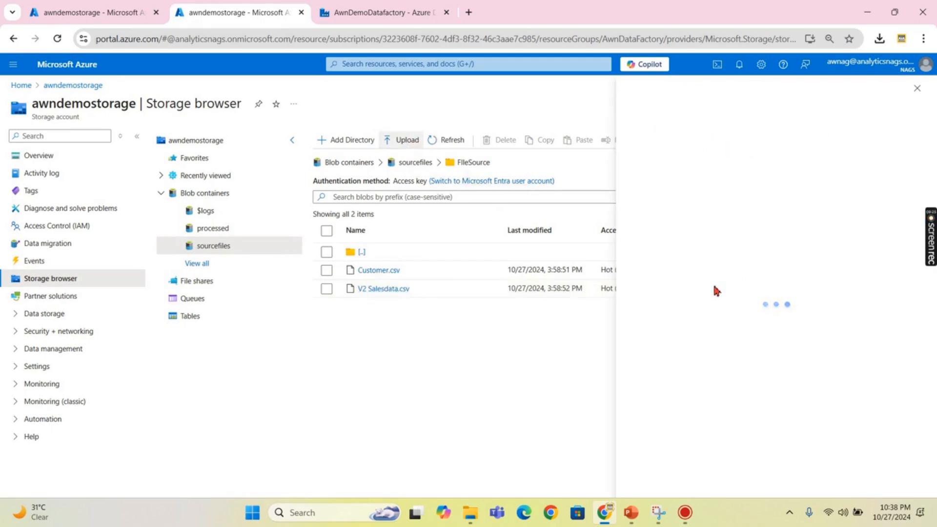
click(781, 197)
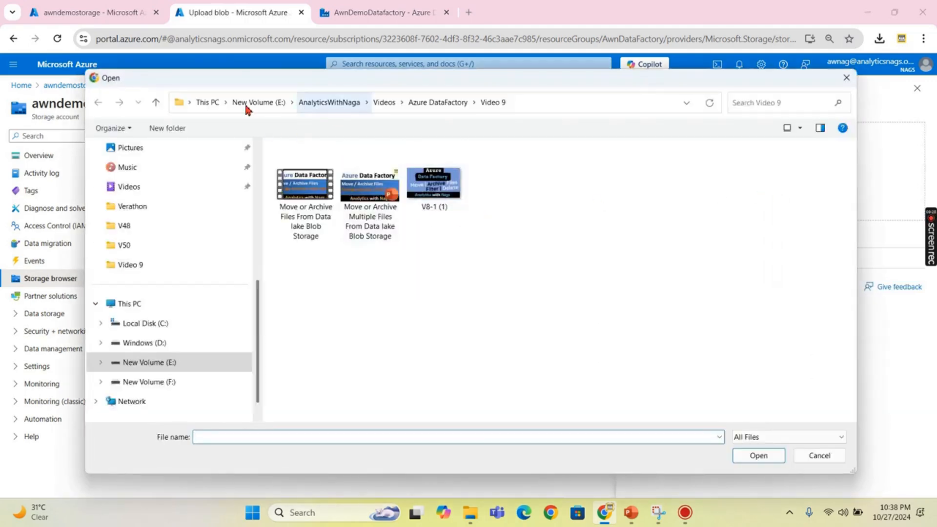
- Pick Product New.csv and Product.csv from Downloads and upload them to FileSource
click(252, 104)
scroll(204, 337, down, 1)
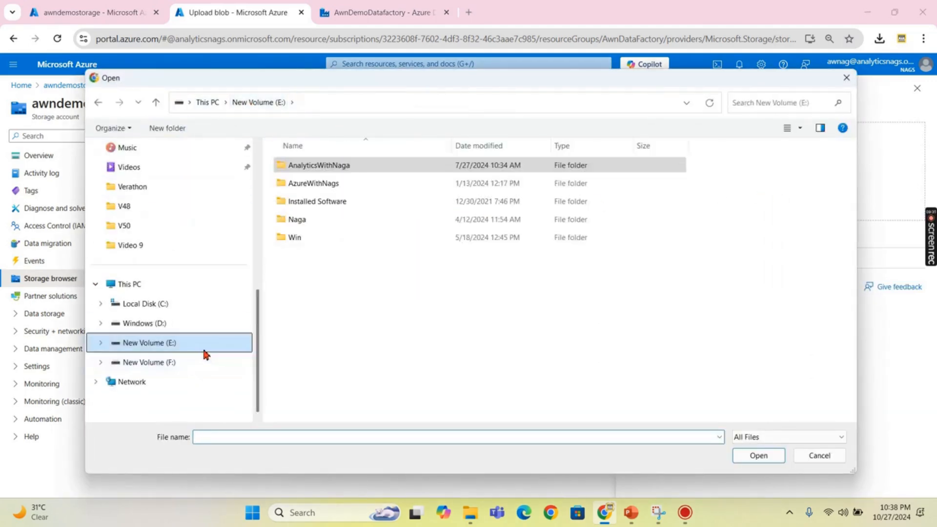
scroll(153, 264, up, 4)
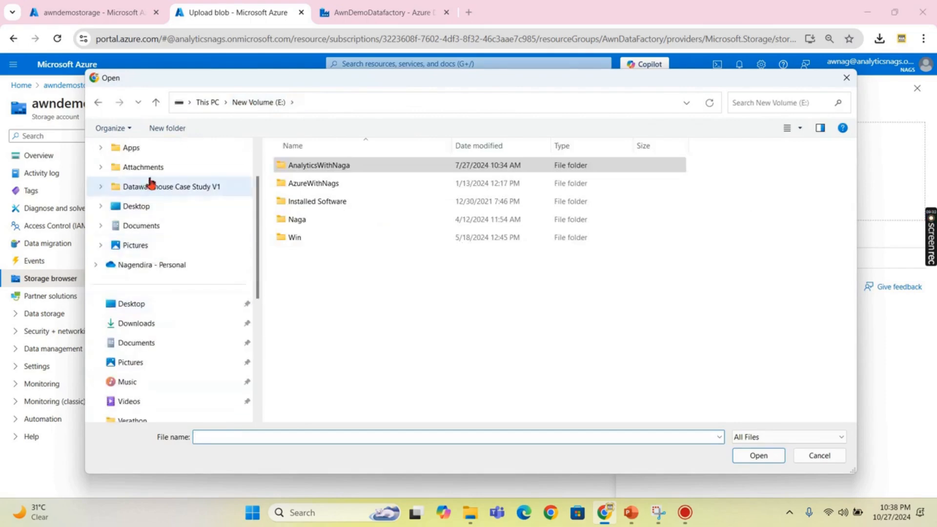
scroll(157, 214, up, 1)
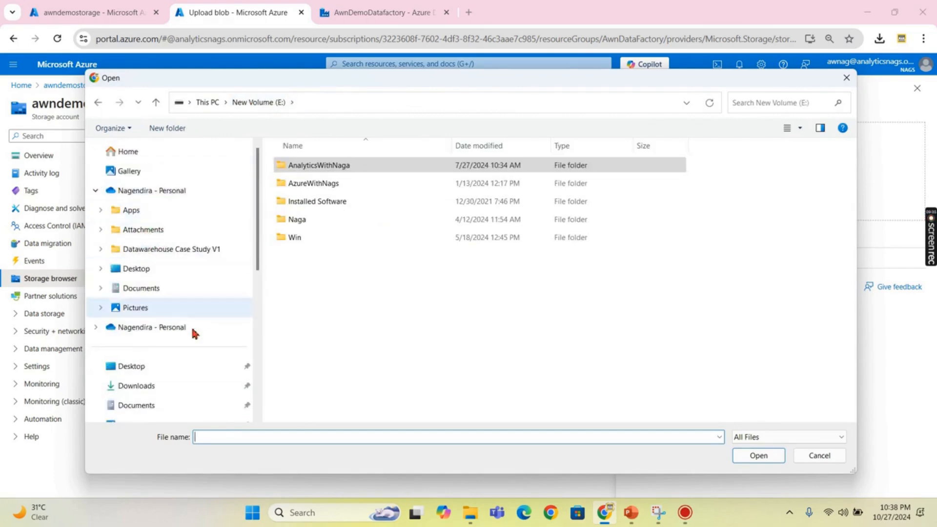
scroll(185, 307, down, 1)
click(162, 326)
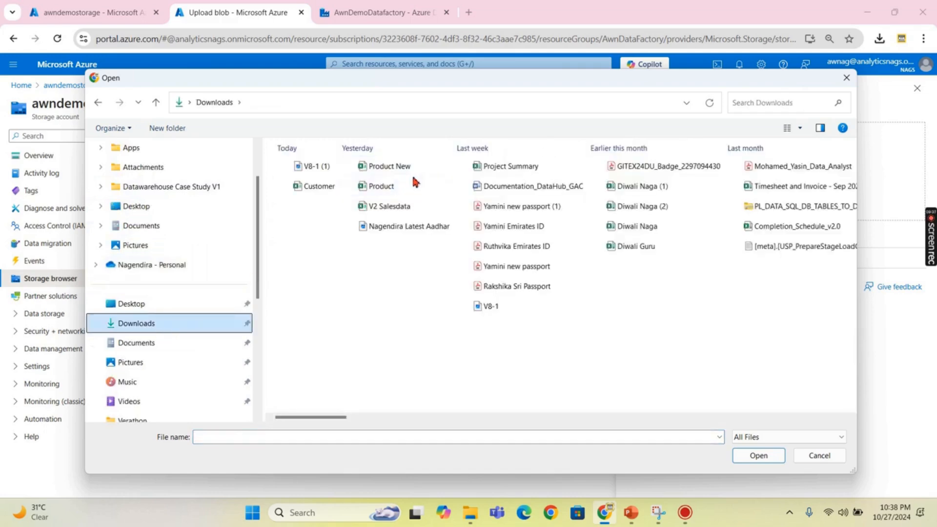
click(394, 168)
ctrl+click(389, 187)
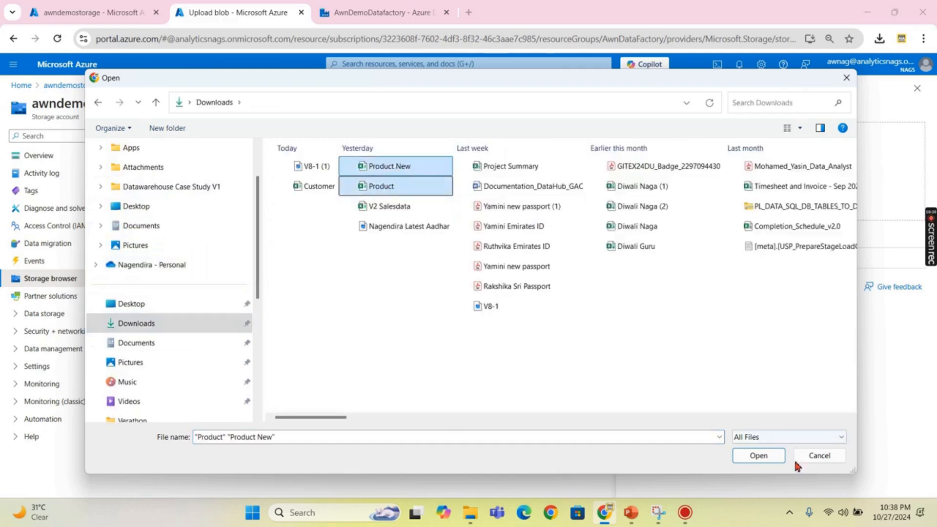
click(759, 456)
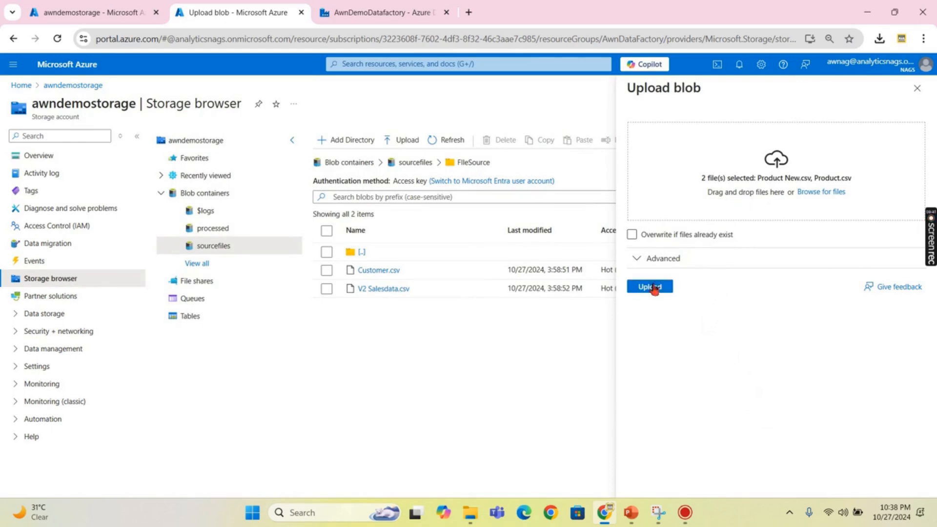
click(653, 287)
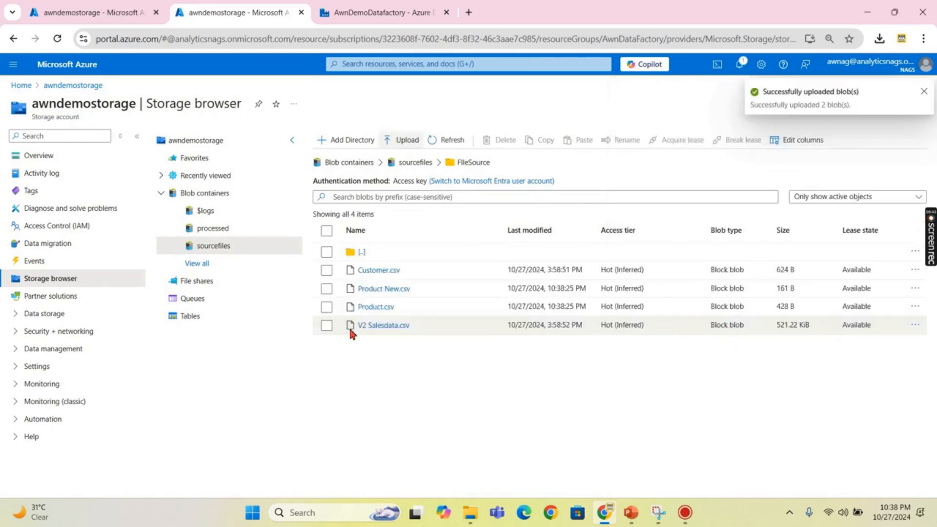
- Review the product and customer folders inside the processed container
click(924, 92)
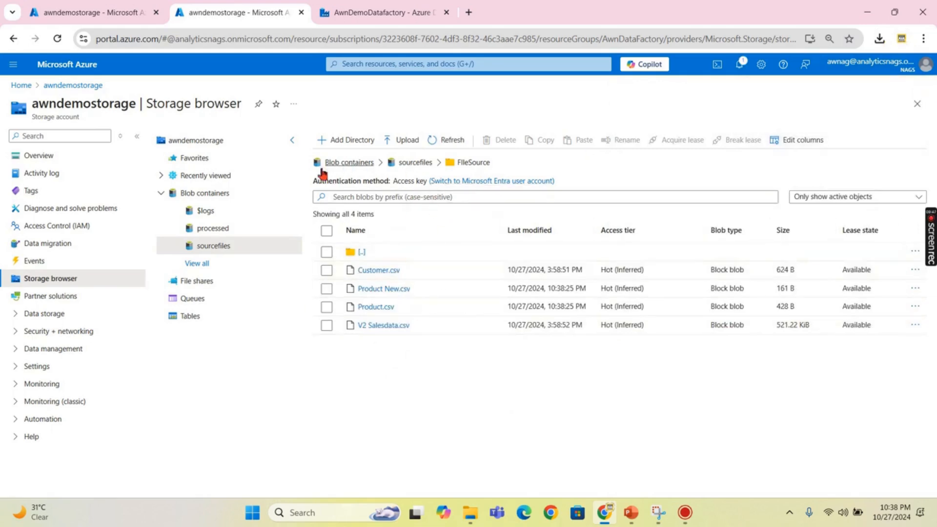
click(214, 228)
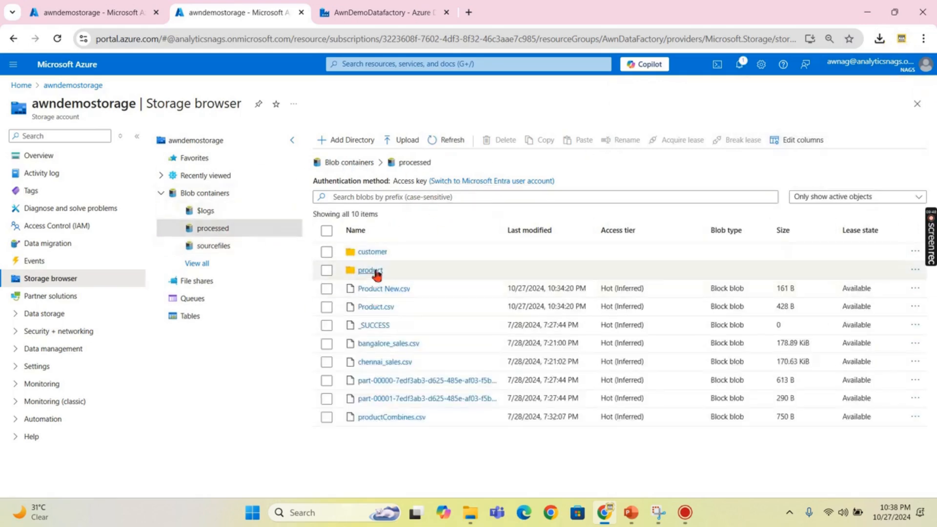
click(370, 271)
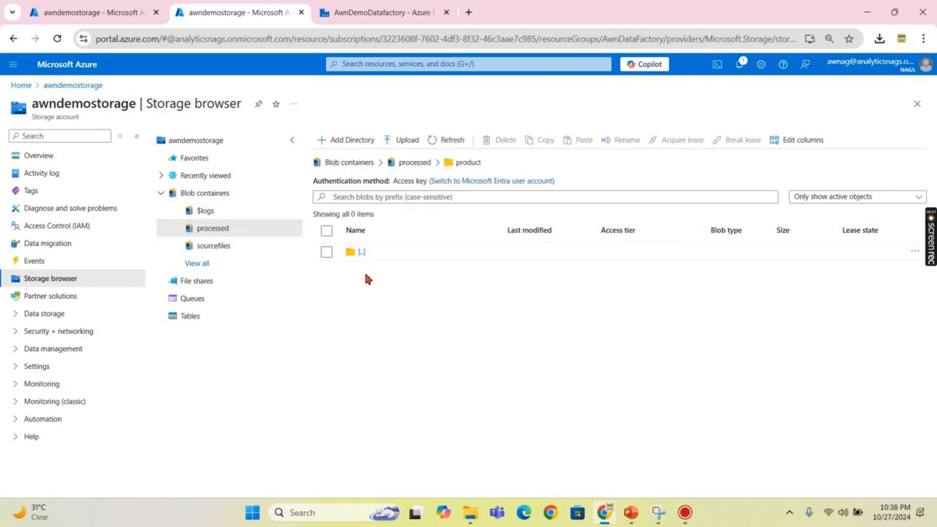
click(419, 163)
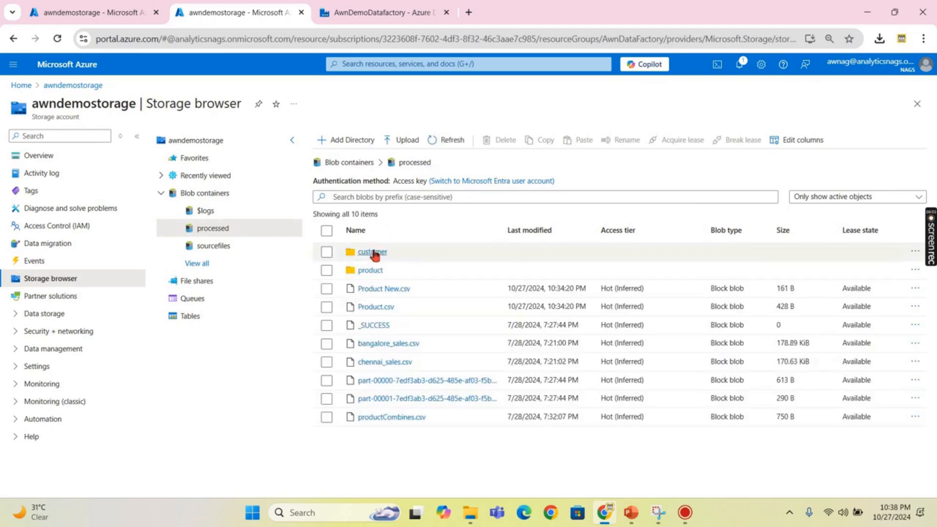
click(371, 254)
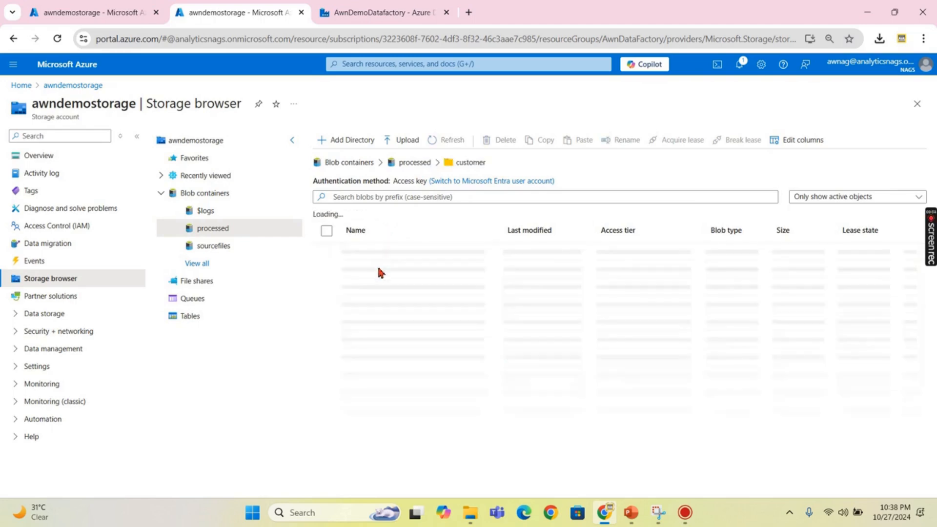
click(415, 163)
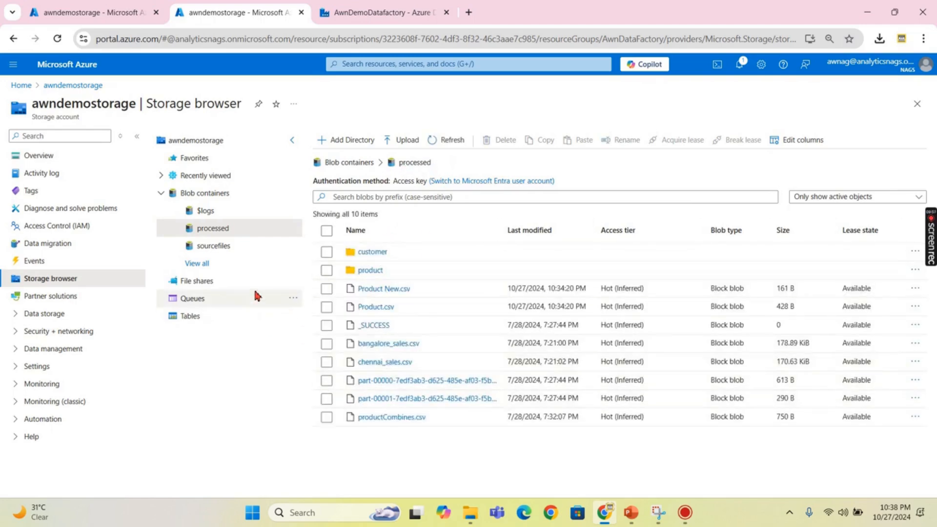
click(367, 252)
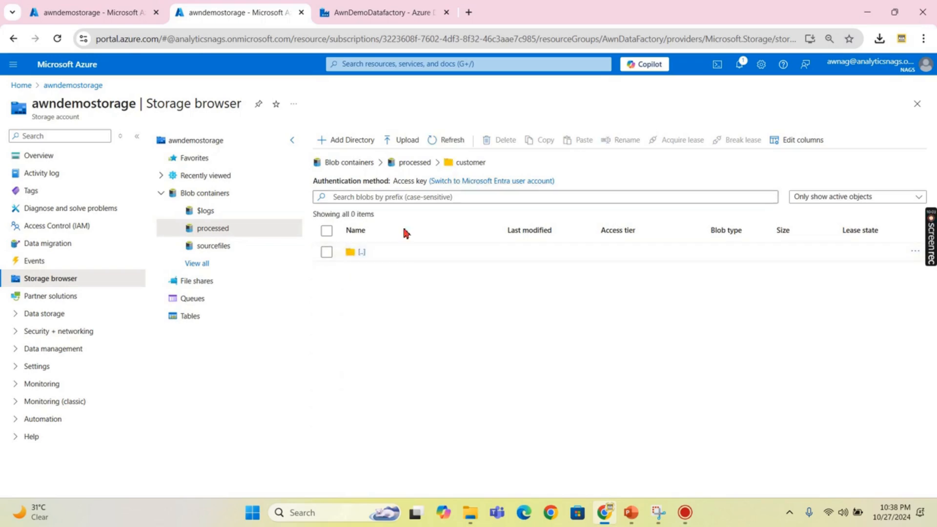
click(416, 163)
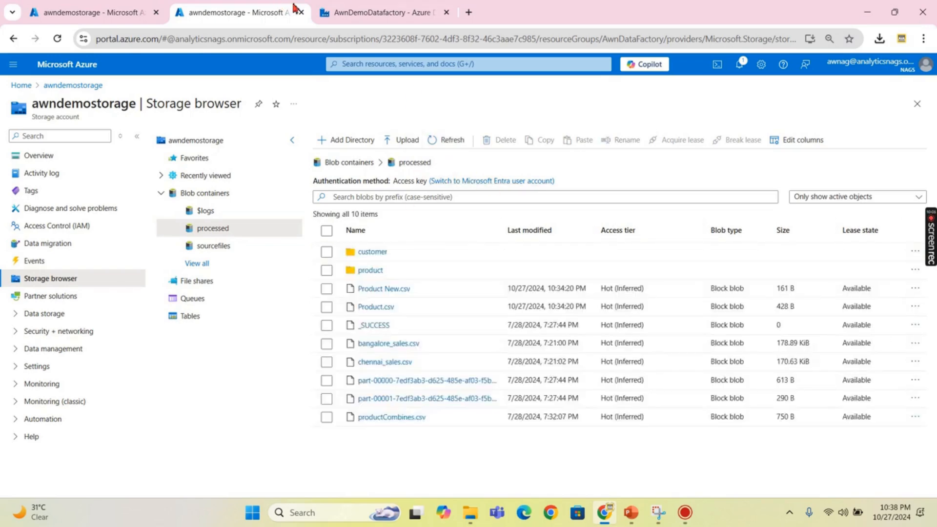
- Check the four files in sourcefiles/FileSource, then return to the MoveFiles pipeline
click(353, 12)
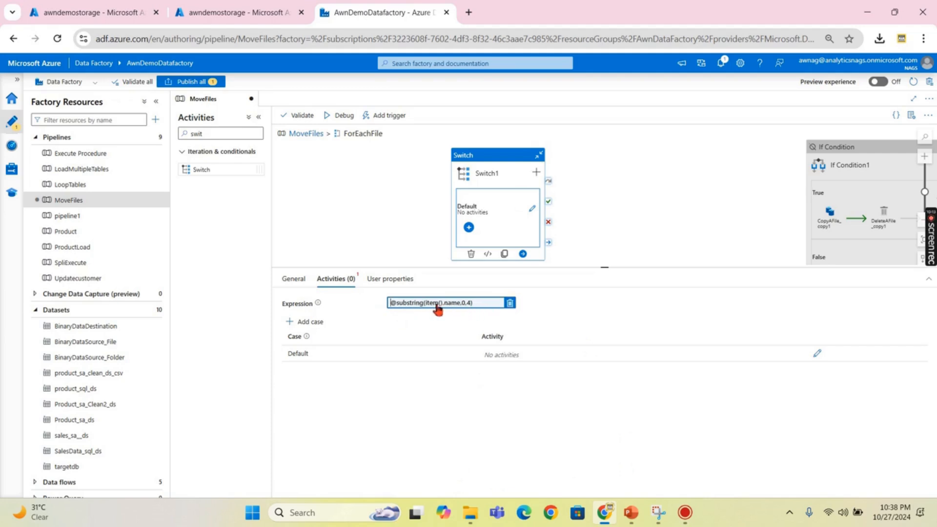
click(212, 12)
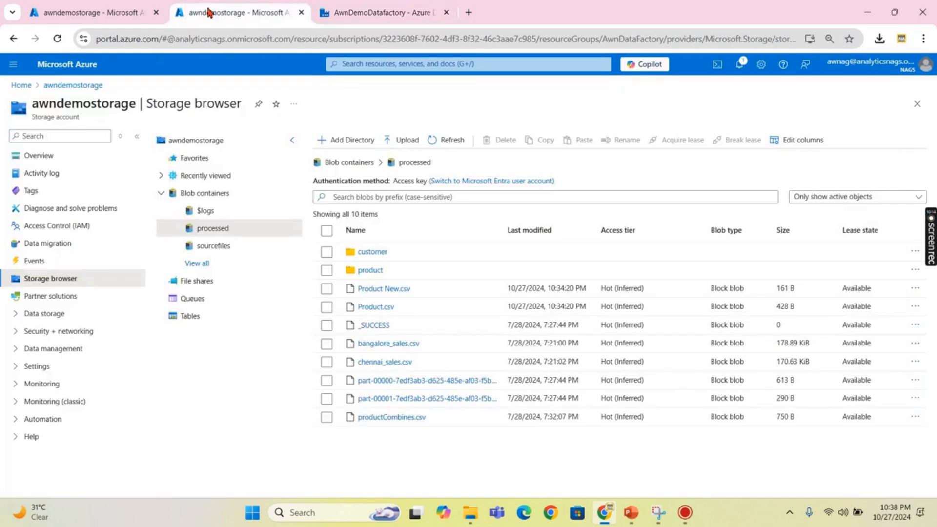
click(210, 246)
click(372, 253)
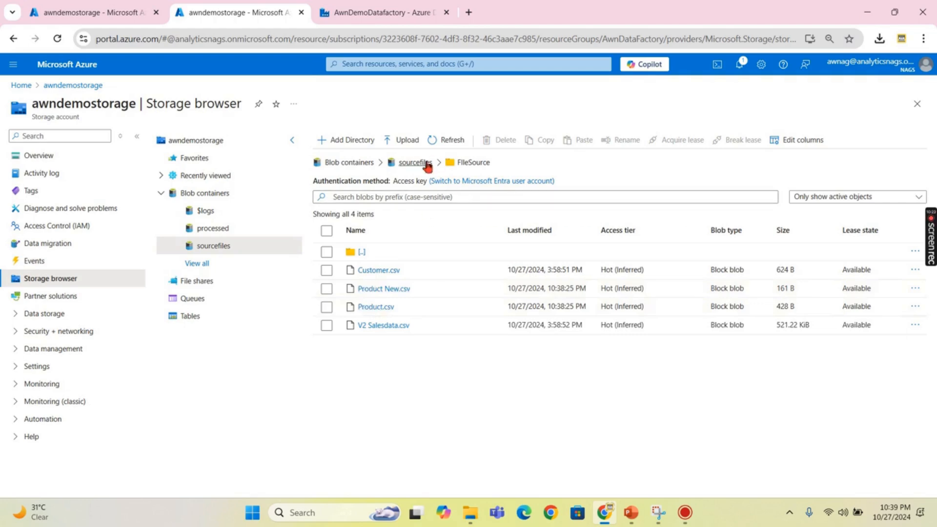
click(412, 12)
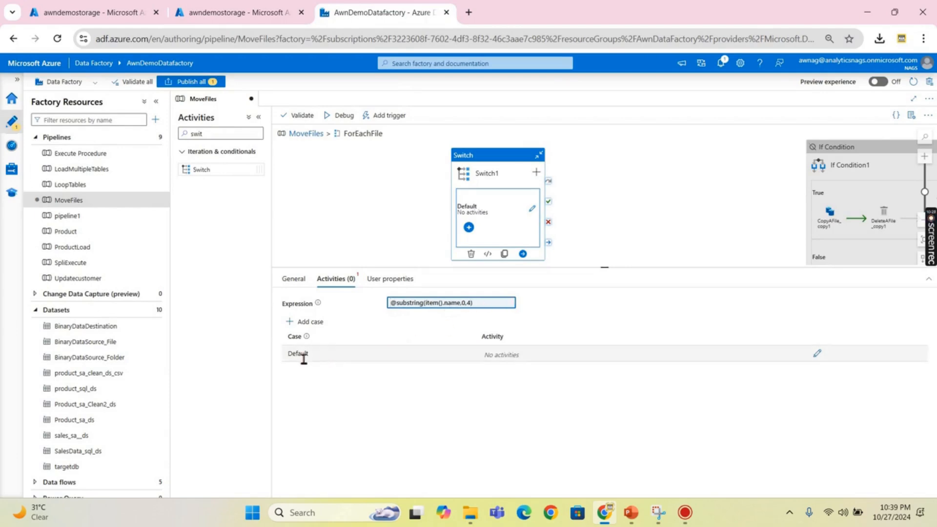
- Add Cust and Prod cases to Switch1 and delete the extra Case3
click(305, 322)
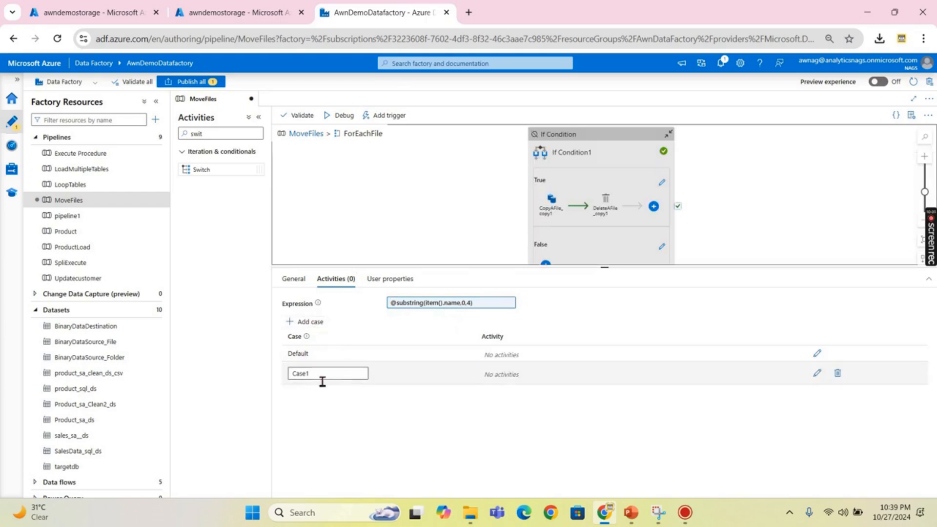
text(Cust)
click(739, 425)
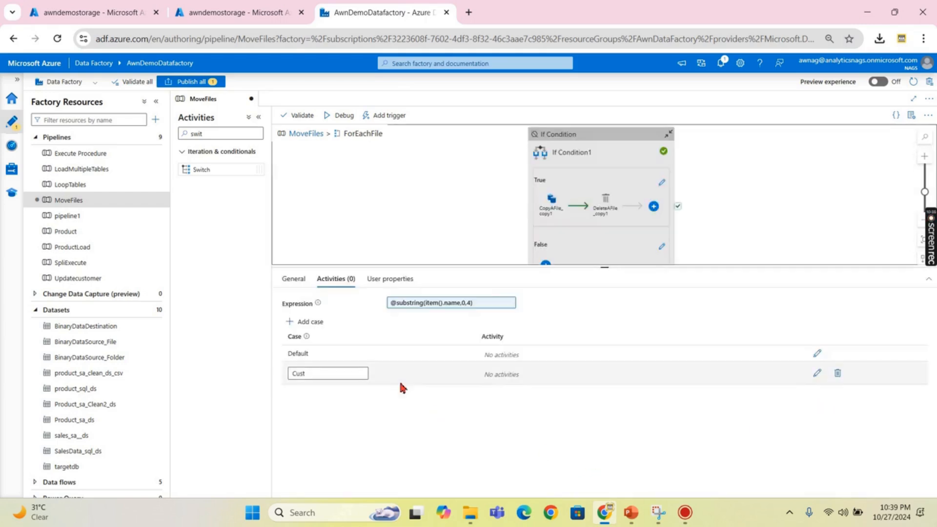
click(306, 322)
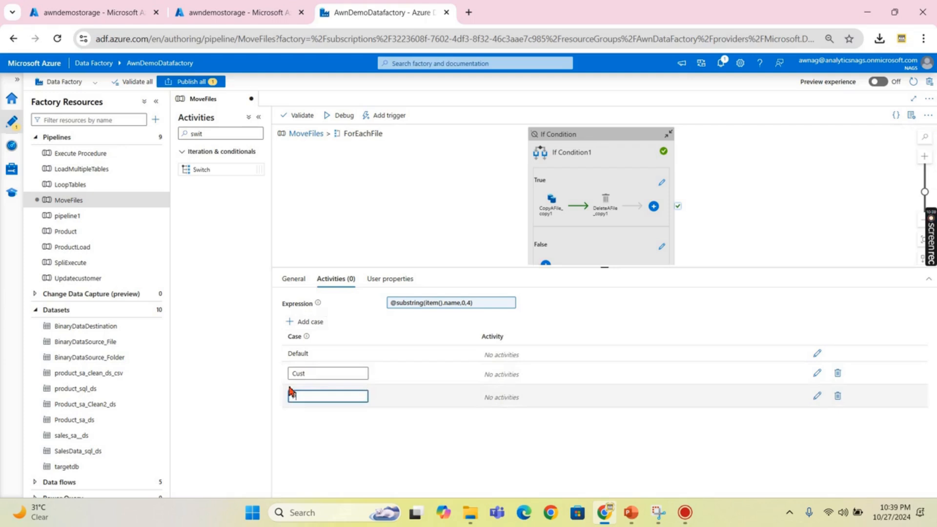
click(341, 437)
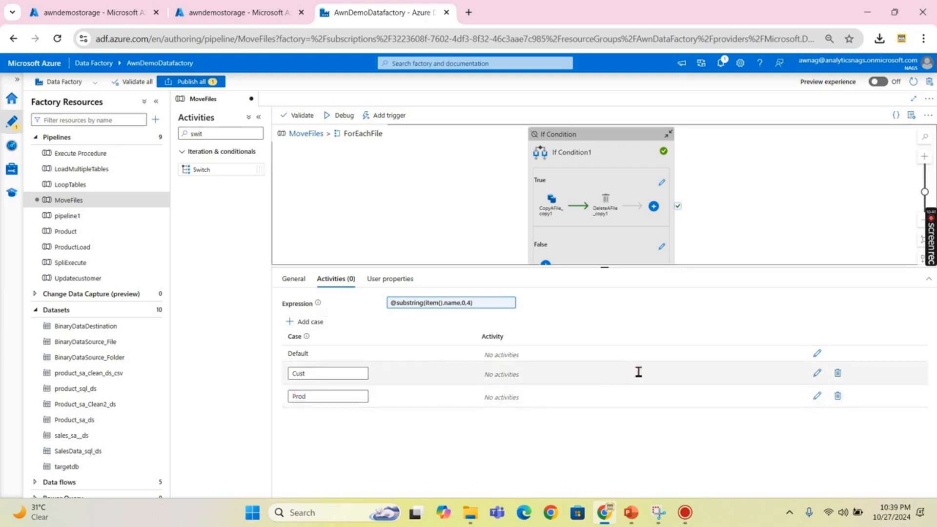
click(309, 323)
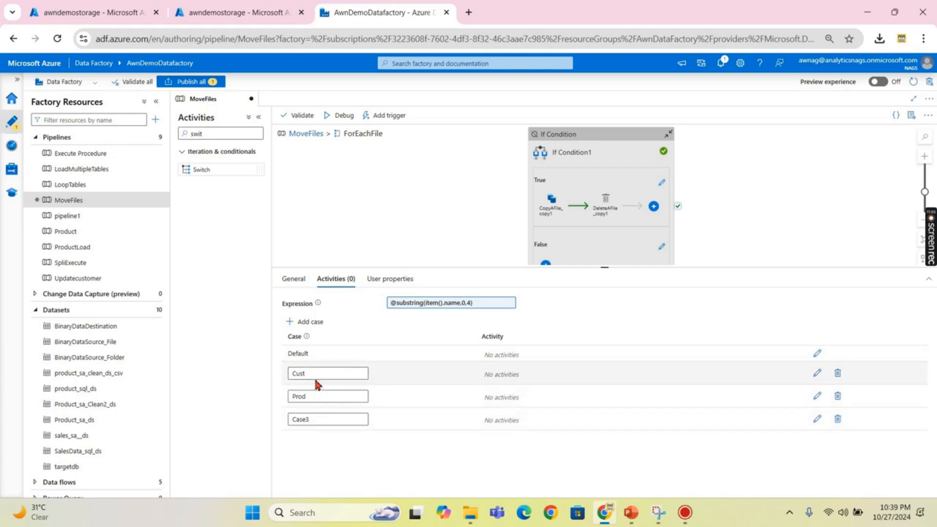
click(837, 421)
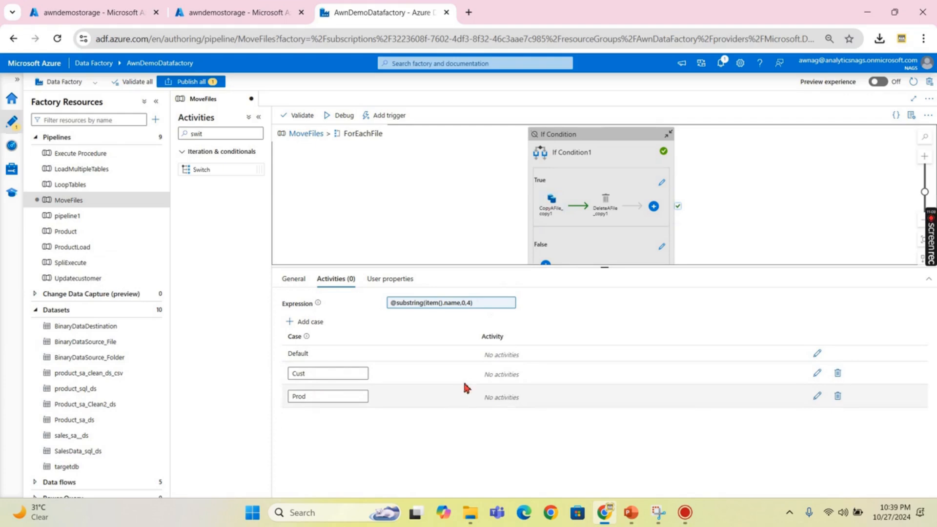
- Copy the If Condition's True-branch copy and delete activities into the Cust case
click(662, 184)
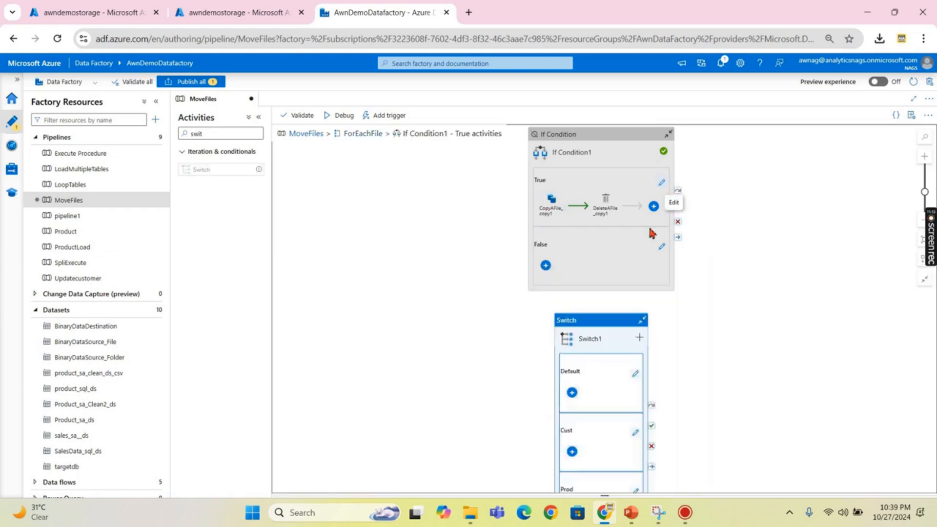
drag(554, 218, 548, 252)
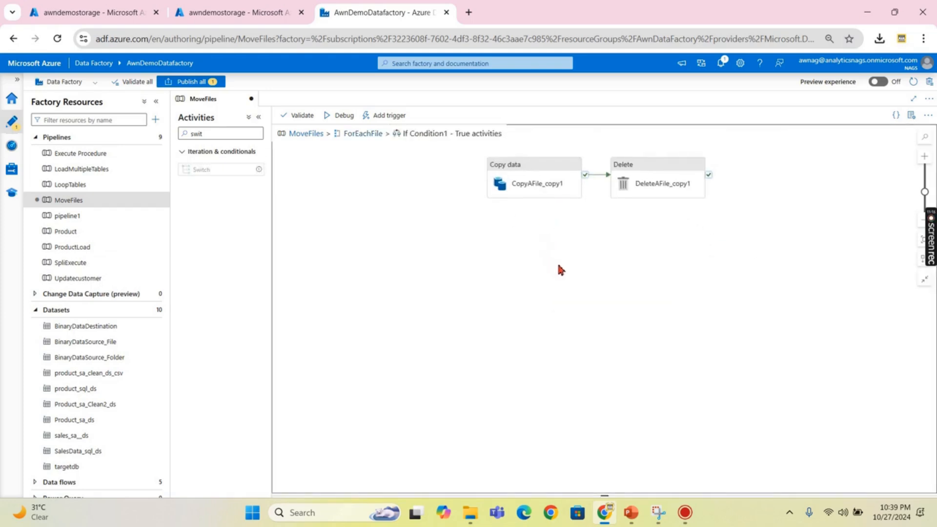
key(ctrl+a)
click(364, 134)
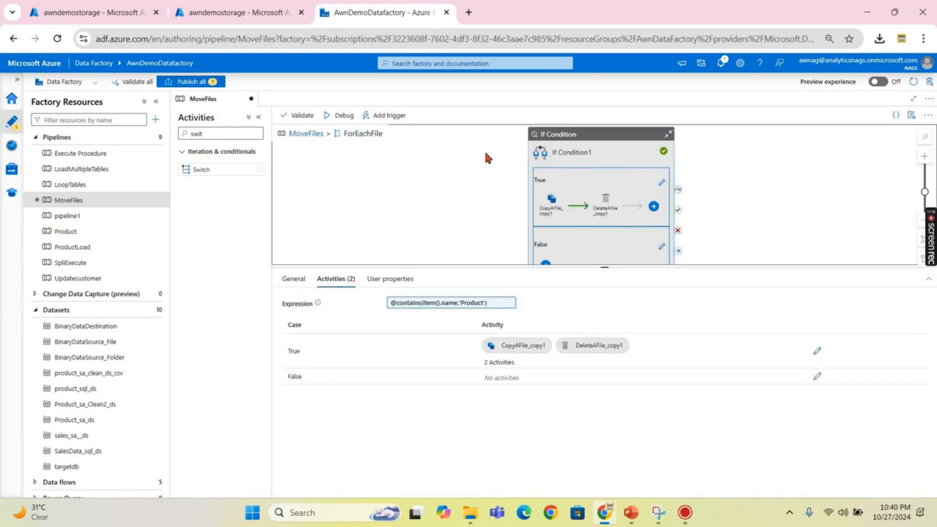
drag(586, 141, 935, 162)
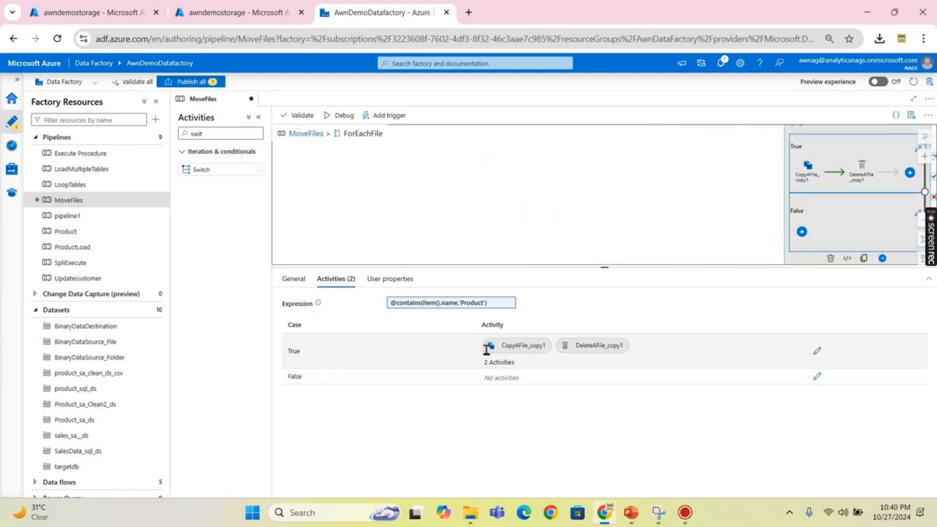
click(429, 189)
drag(447, 293, 432, 195)
scroll(431, 195, down, 3)
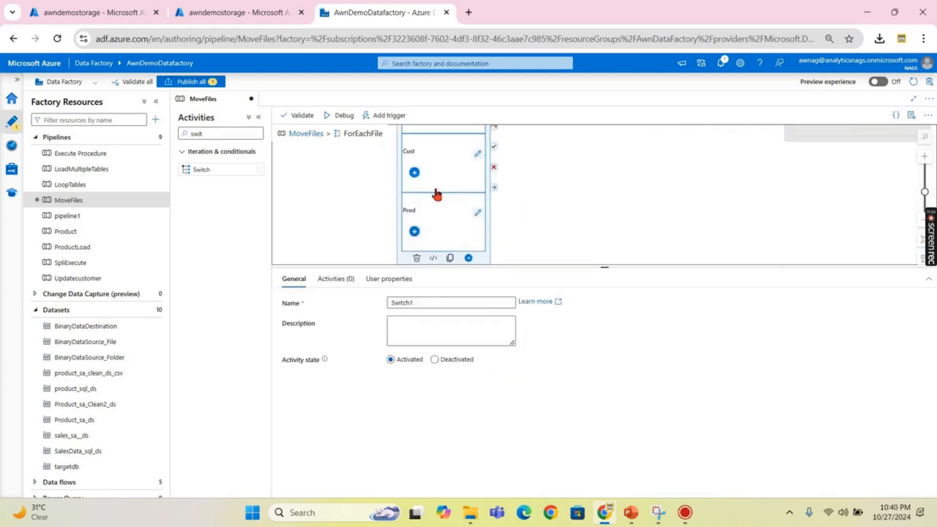
drag(605, 268, 606, 338)
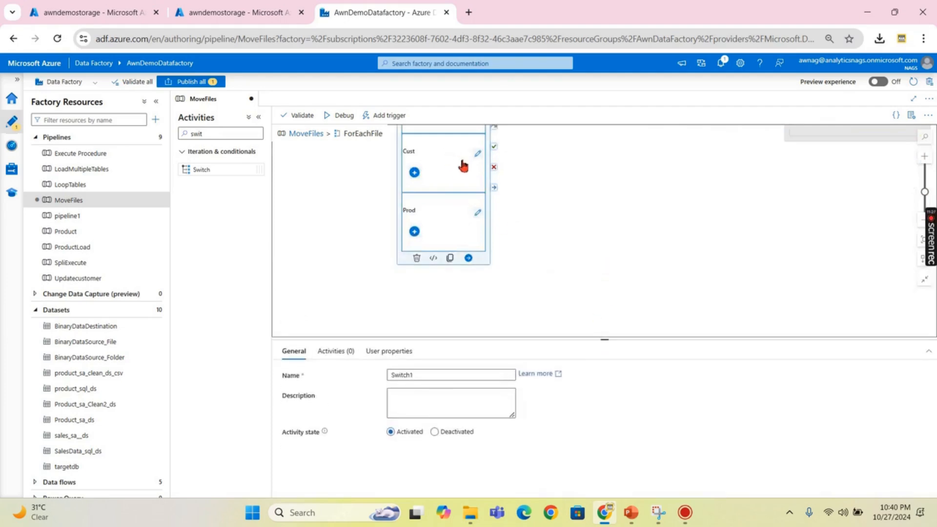
click(477, 154)
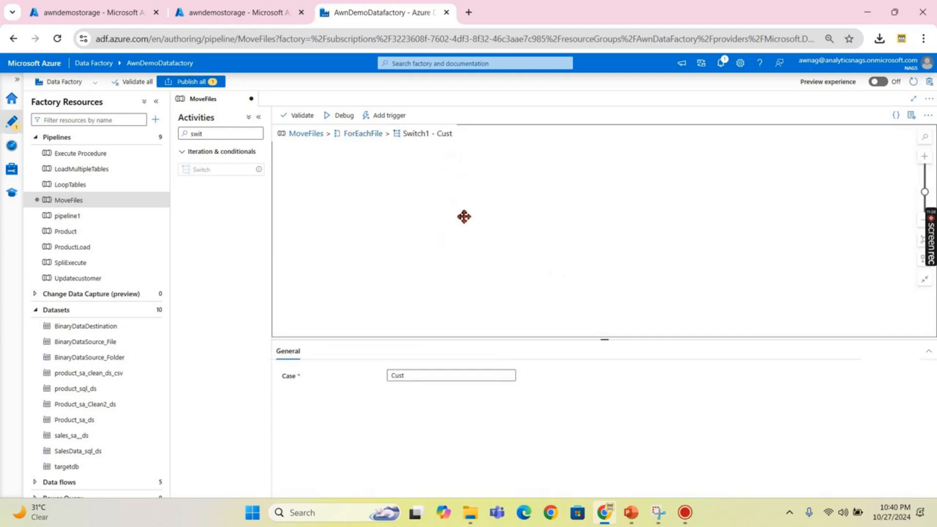
key(ctrl+v)
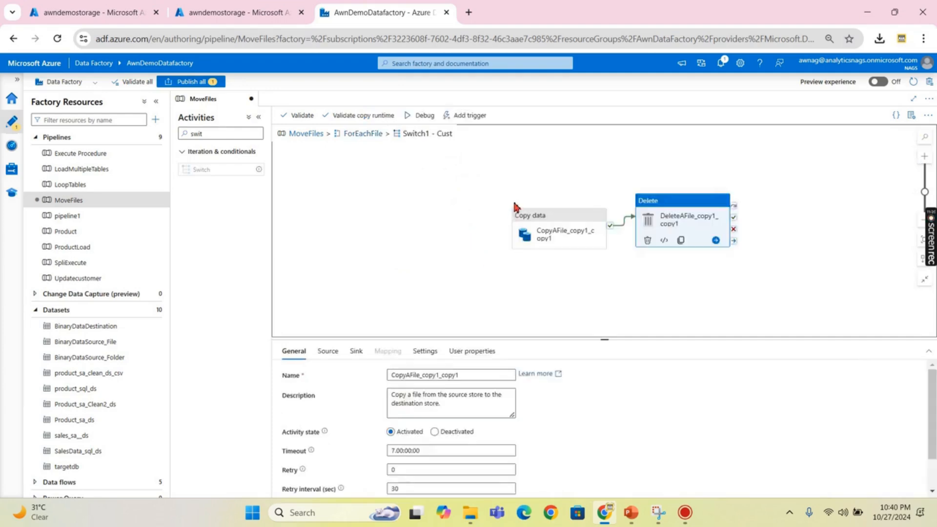
- Inspect the pasted copy activity's source and sink, and edit its sink Directory expression
drag(610, 341, 617, 271)
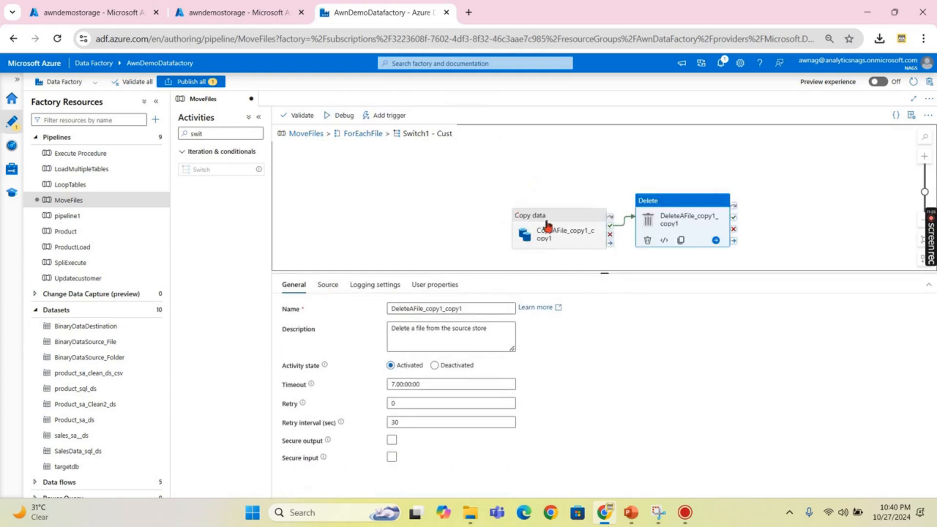
drag(548, 226, 490, 193)
click(328, 286)
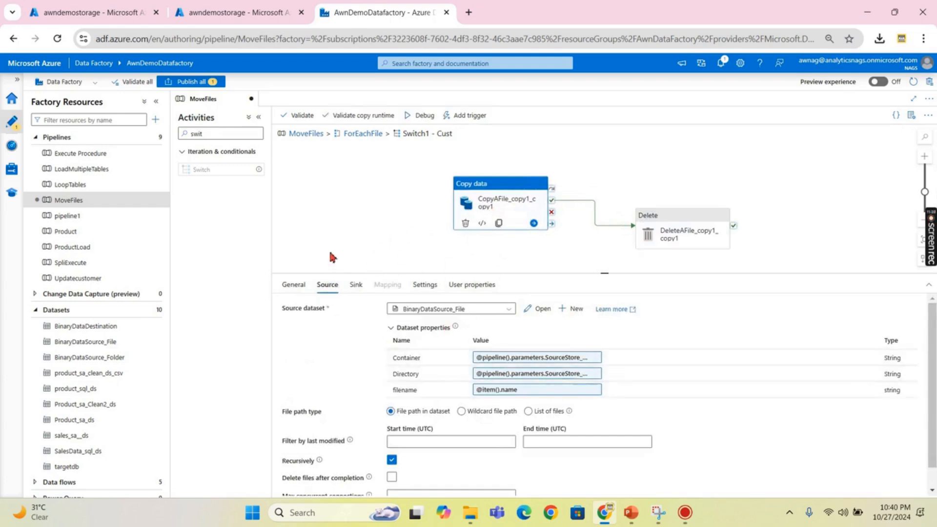
click(356, 286)
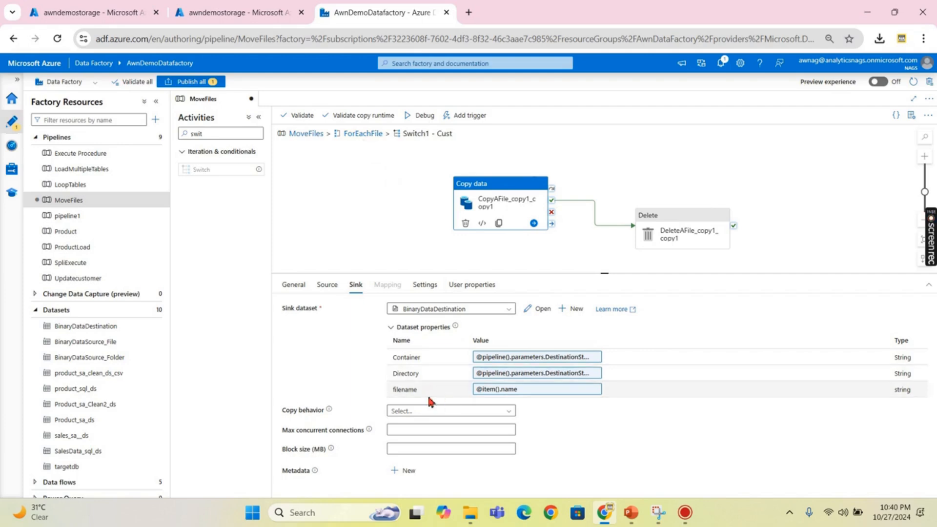
click(569, 377)
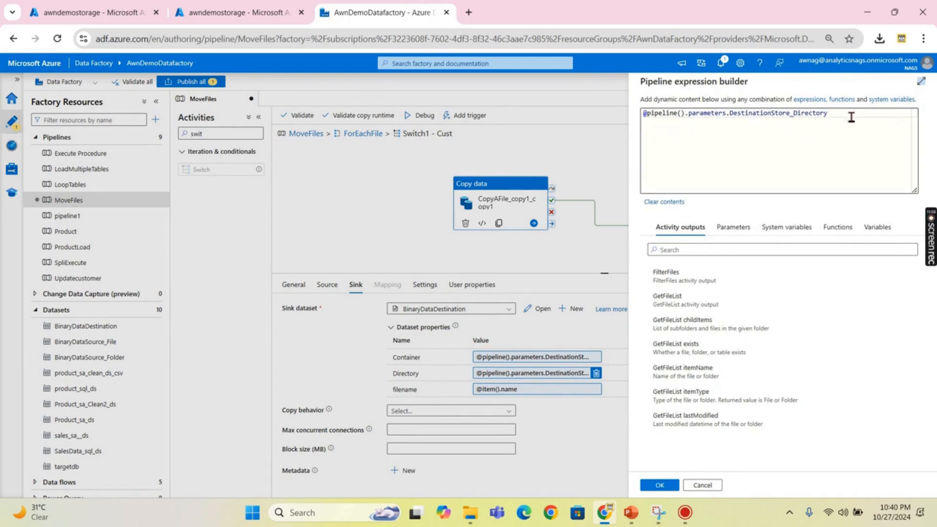
drag(851, 117, 635, 119)
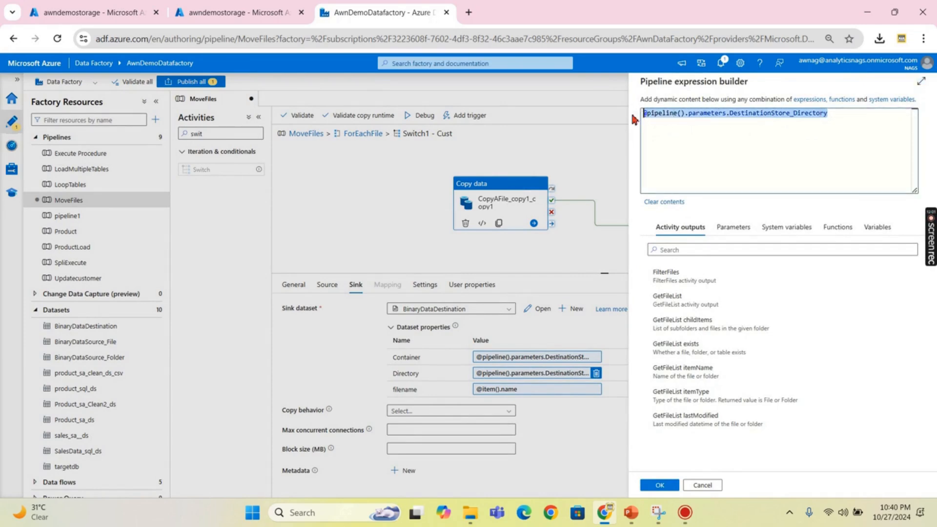
text(c)
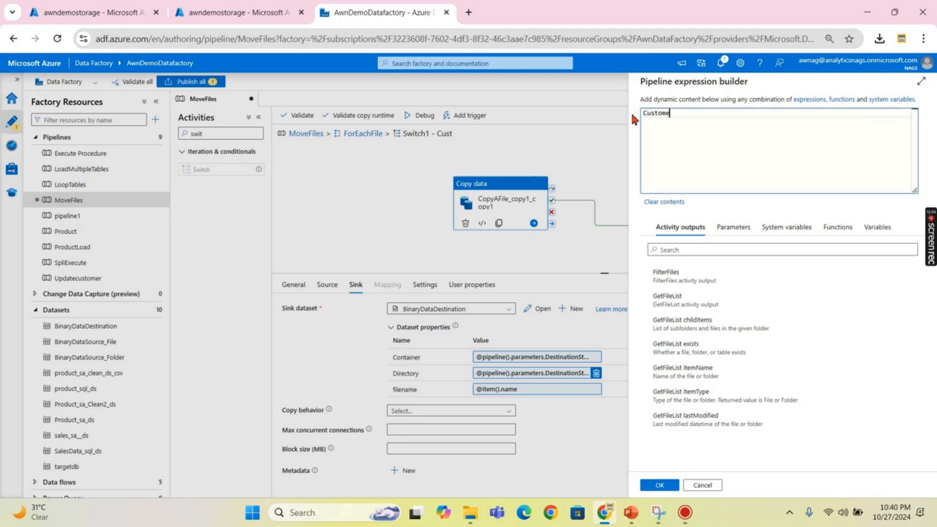
- Confirm folder names in the processed container, then set the sink Directory to customer
click(239, 12)
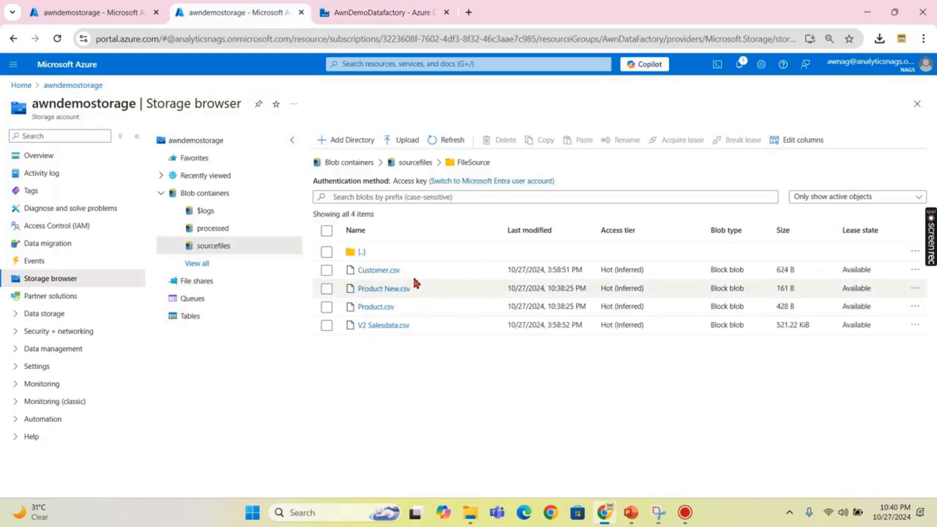
click(413, 164)
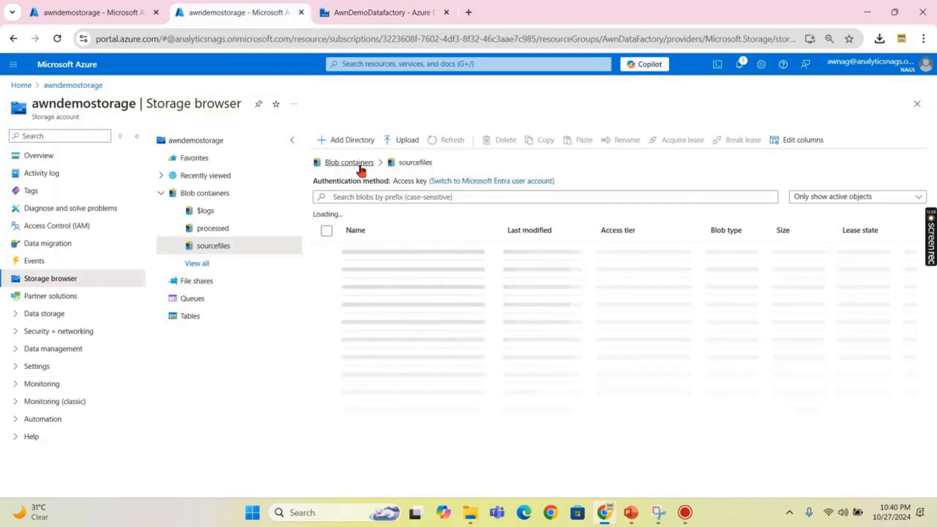
click(359, 163)
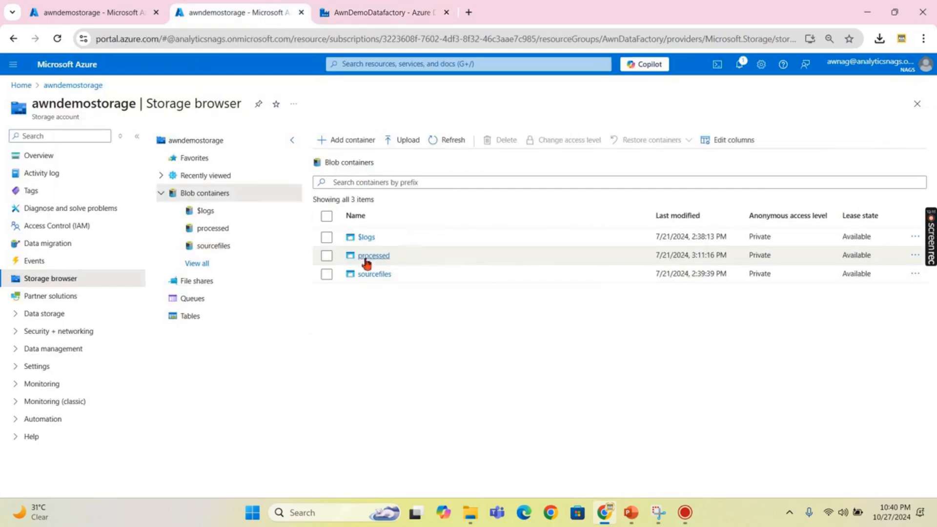
click(370, 258)
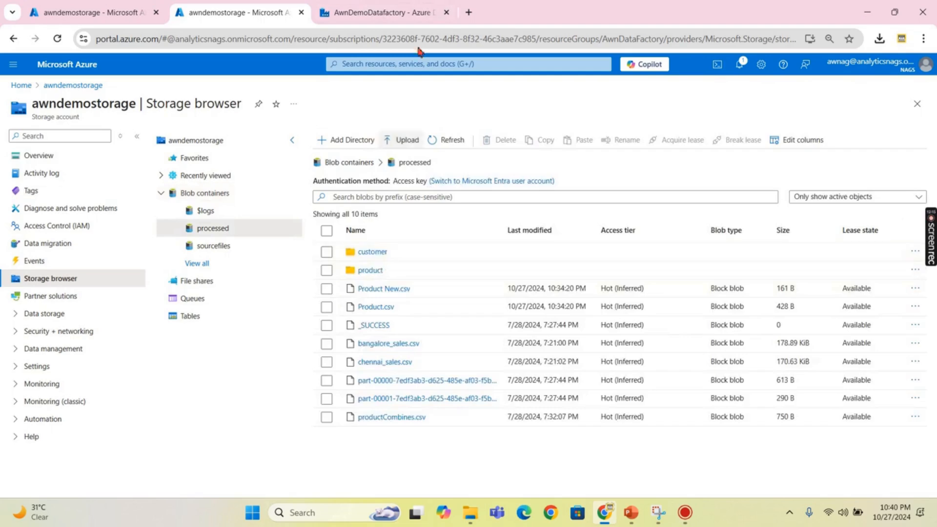
click(409, 13)
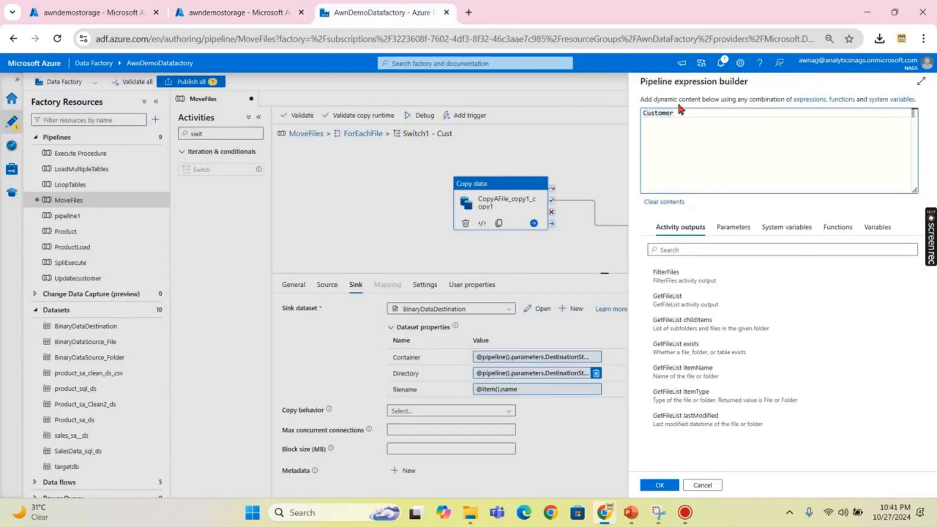
key(BackSpace)
text(c)
click(659, 485)
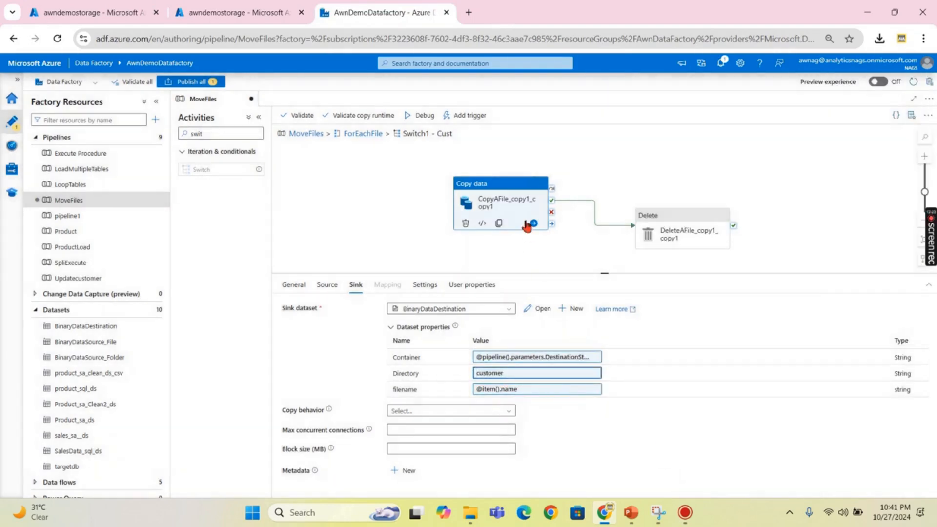
click(388, 236)
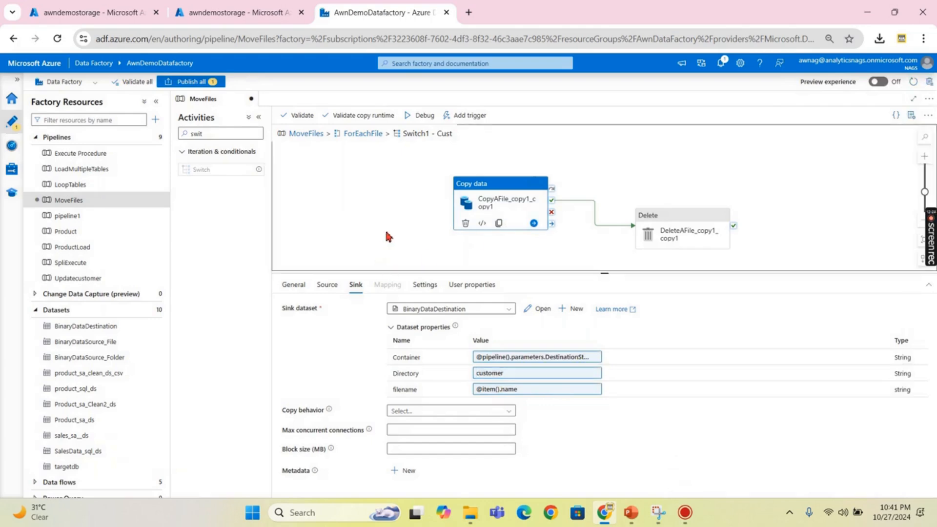
click(364, 137)
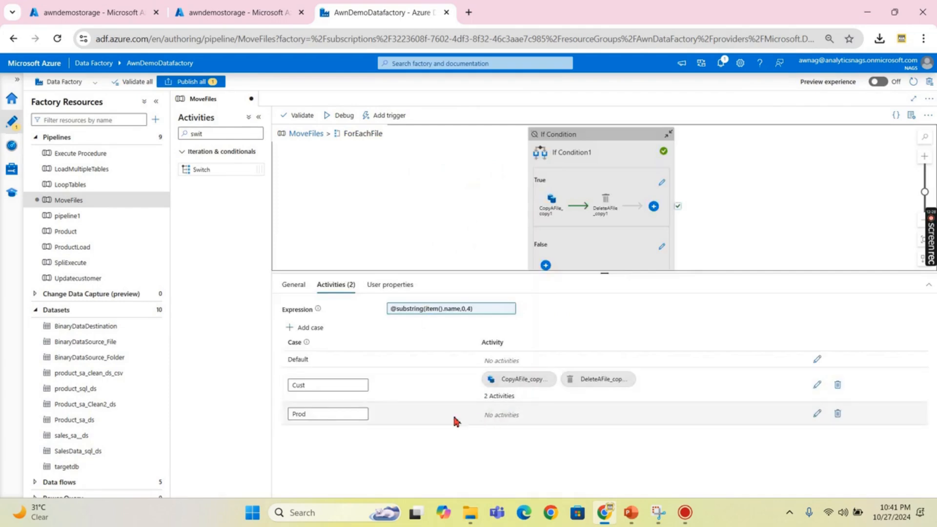
- Paste the copy and delete activities into Prod and set the sink Directory to product
click(817, 415)
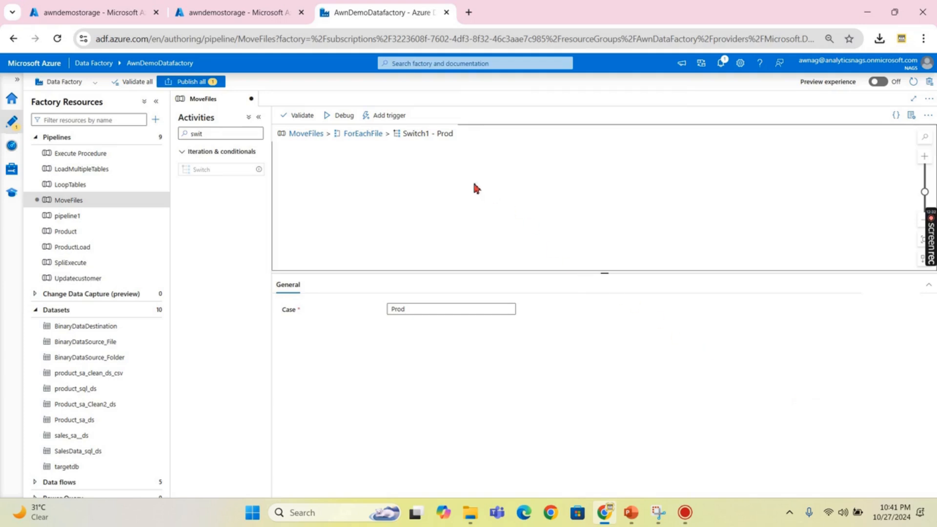
key(ctrl+v)
click(539, 201)
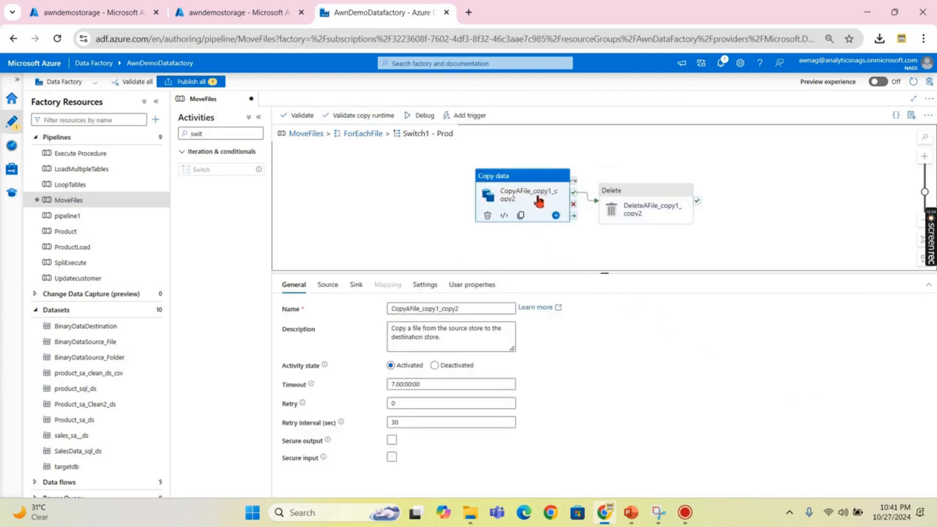
click(357, 285)
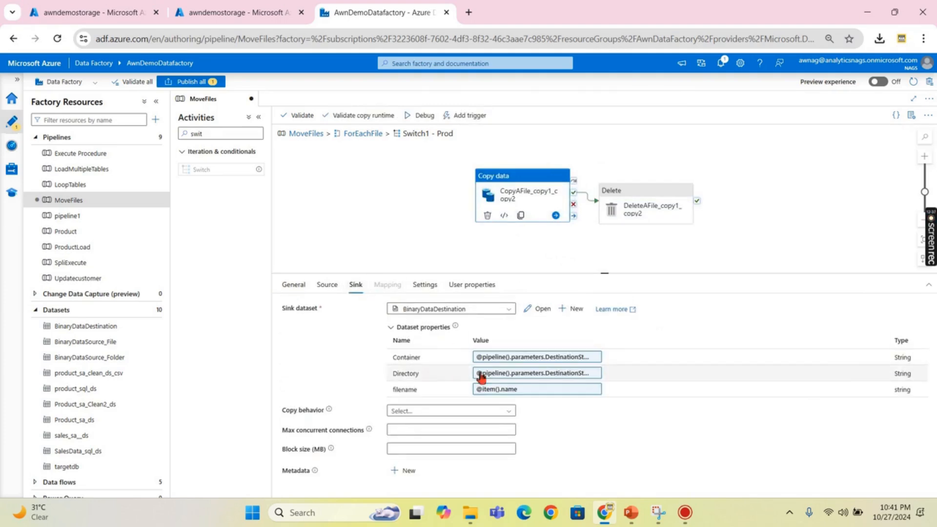
click(523, 373)
drag(786, 130, 461, 128)
text(product)
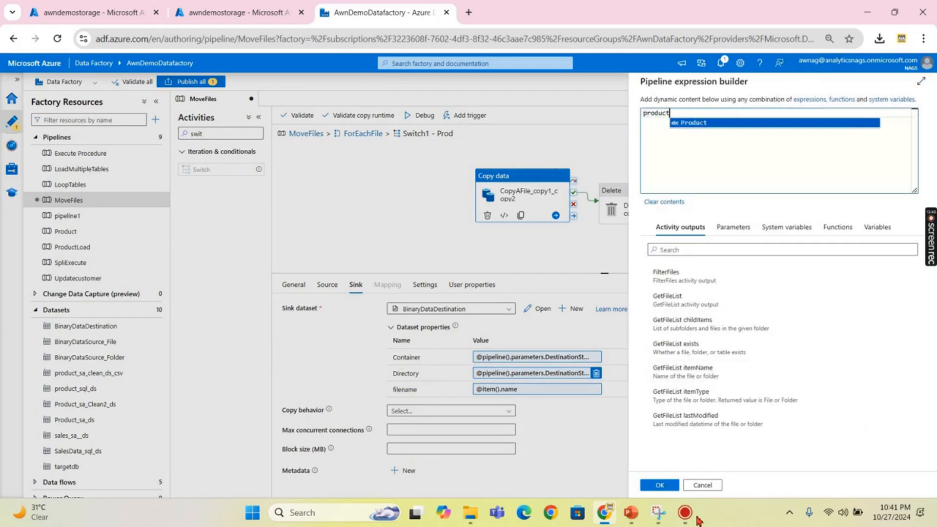
click(656, 485)
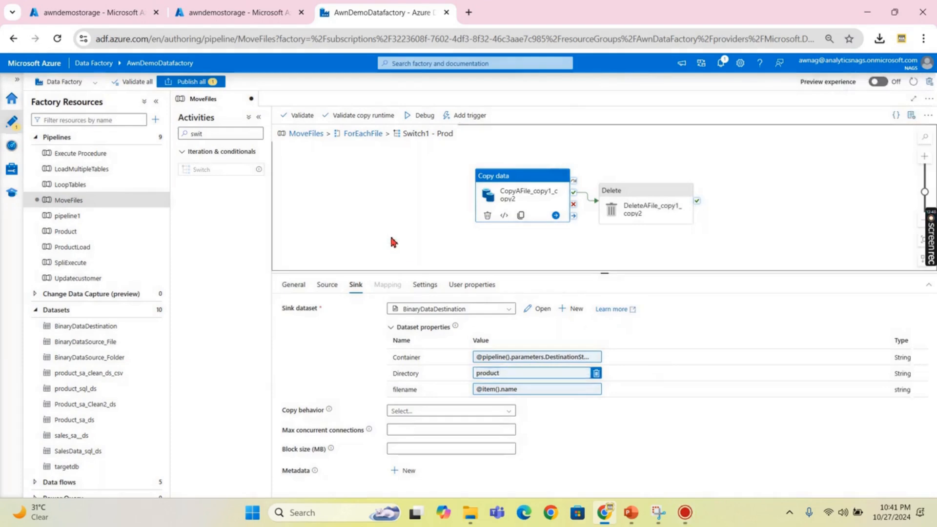
click(393, 242)
- Return to the MoveFiles pipeline and open the ForEachFile loop's activities
click(314, 134)
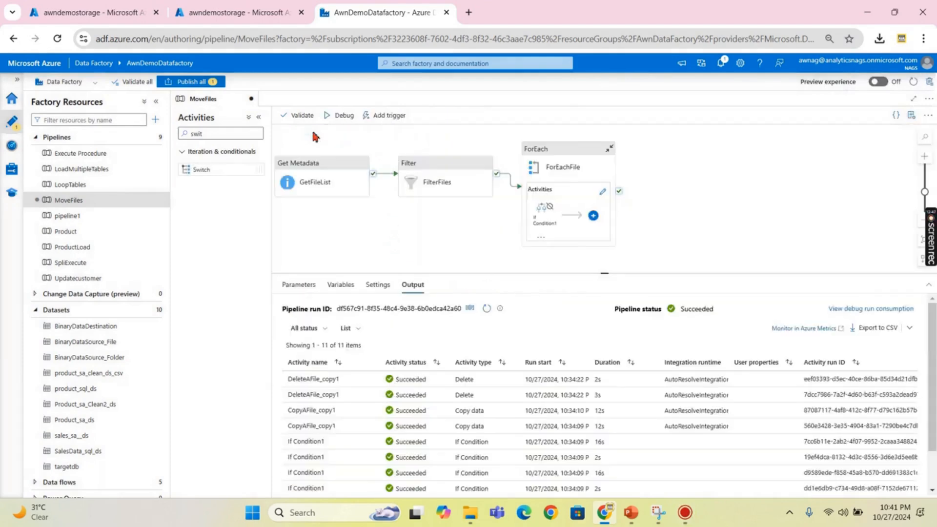
drag(449, 244, 517, 215)
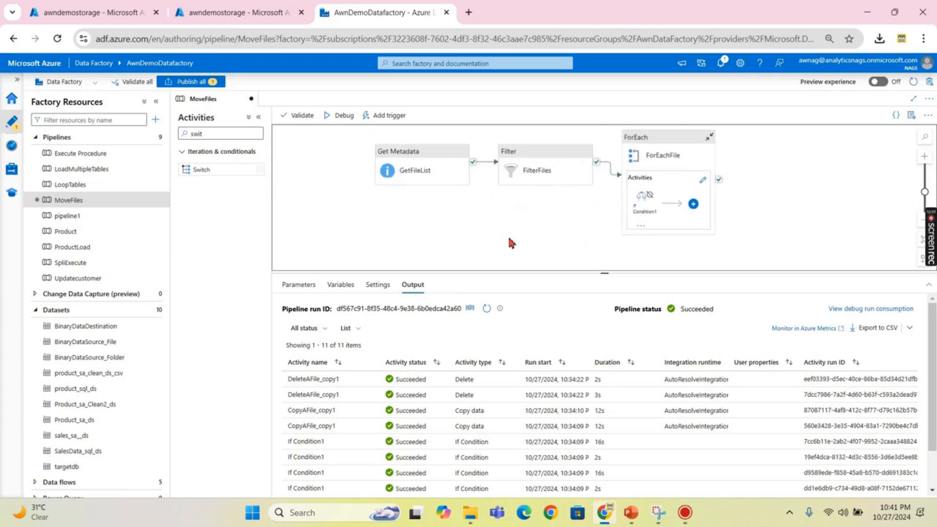
click(298, 284)
drag(380, 234, 377, 245)
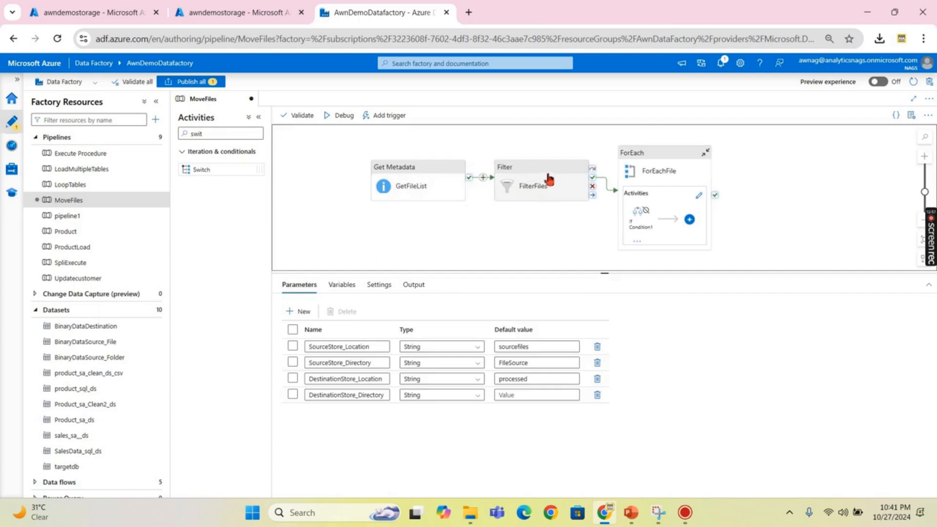
click(656, 157)
click(701, 193)
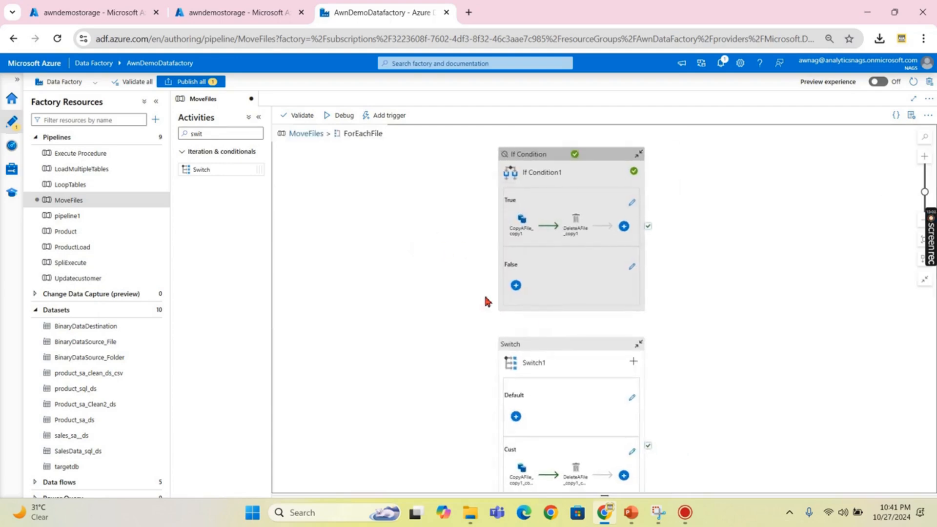
- Delete If Condition1 from the ForEachFile loop
click(537, 171)
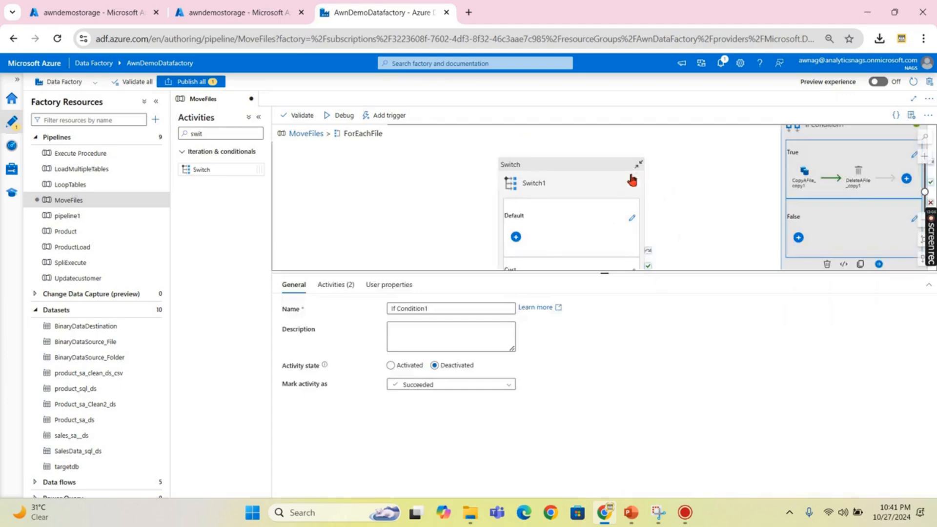
drag(733, 180, 665, 175)
click(526, 172)
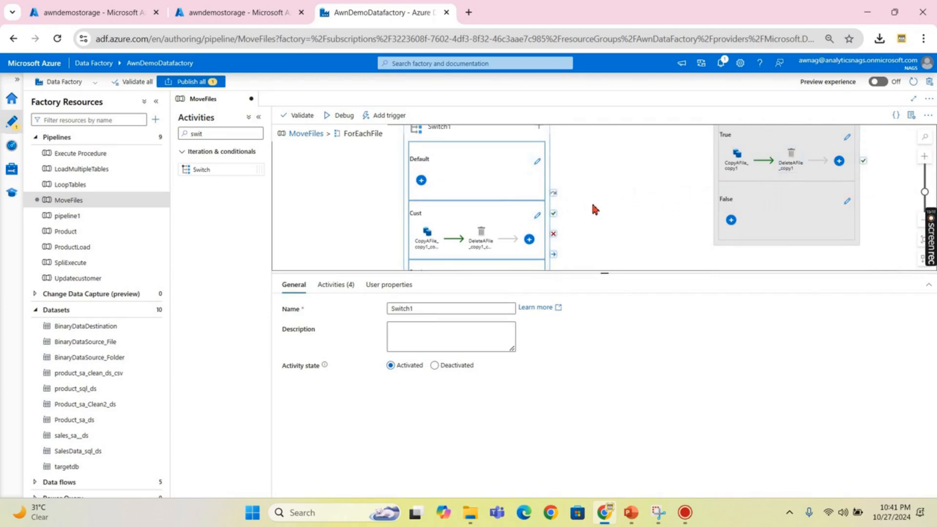
scroll(592, 205, up, 1)
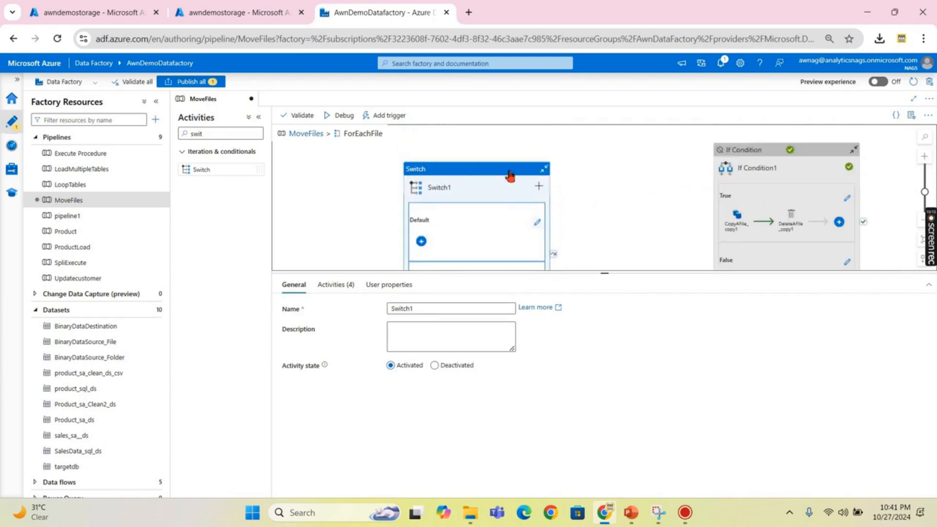
click(781, 158)
key(Delete)
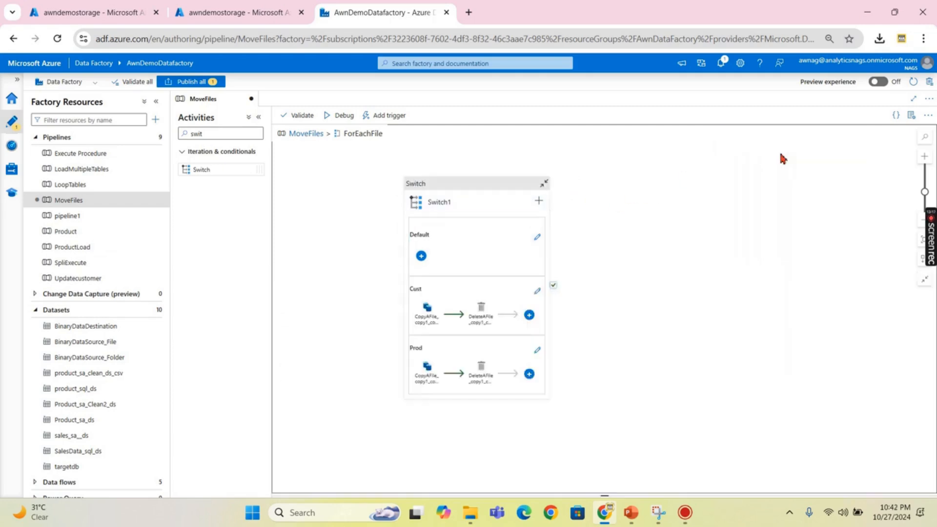
- Review Switch1's expression and its Cust and Prod cases, then go back to MoveFiles
click(439, 192)
scroll(481, 188, down, 3)
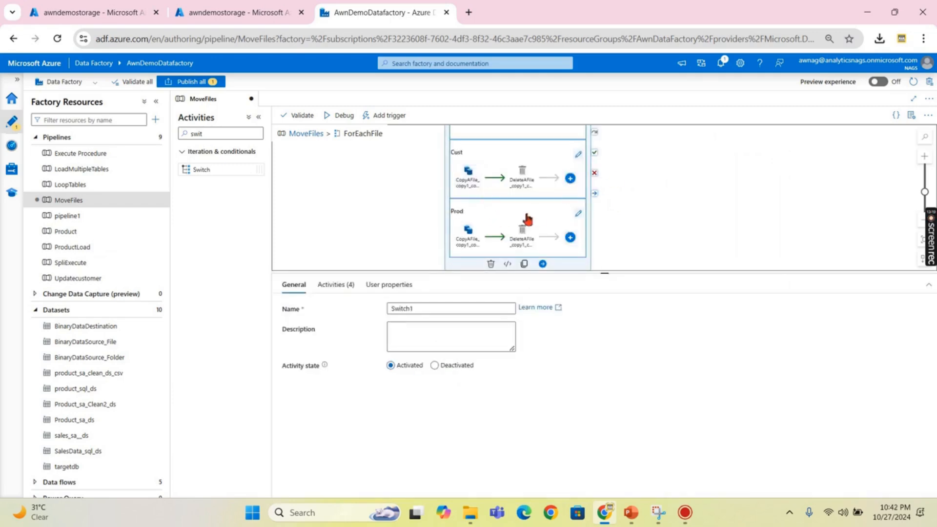
click(335, 284)
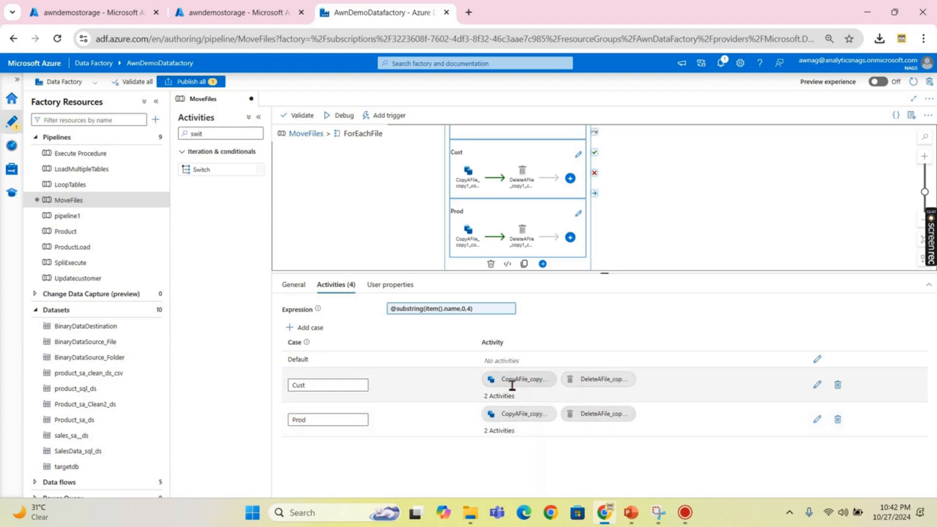
click(514, 203)
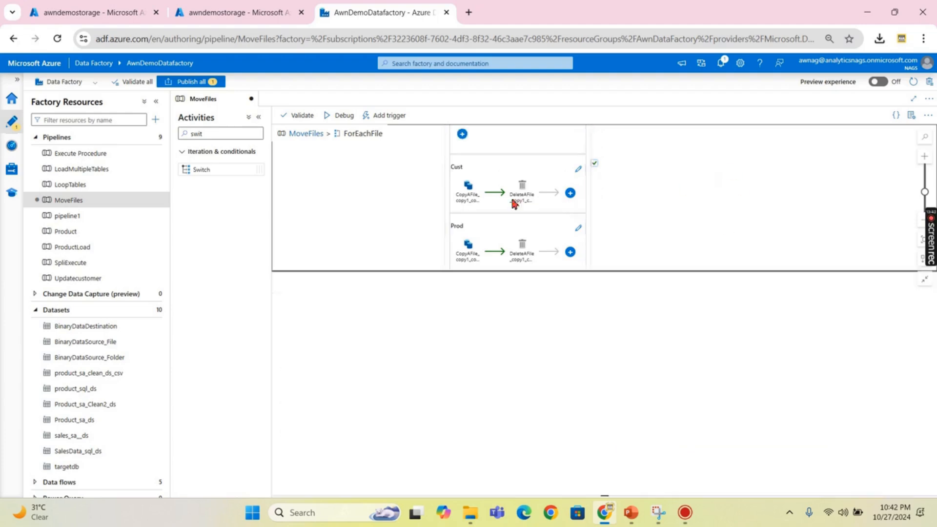
click(306, 134)
- Confirm the processed/product folder is still empty, then return to Data Factory
click(232, 9)
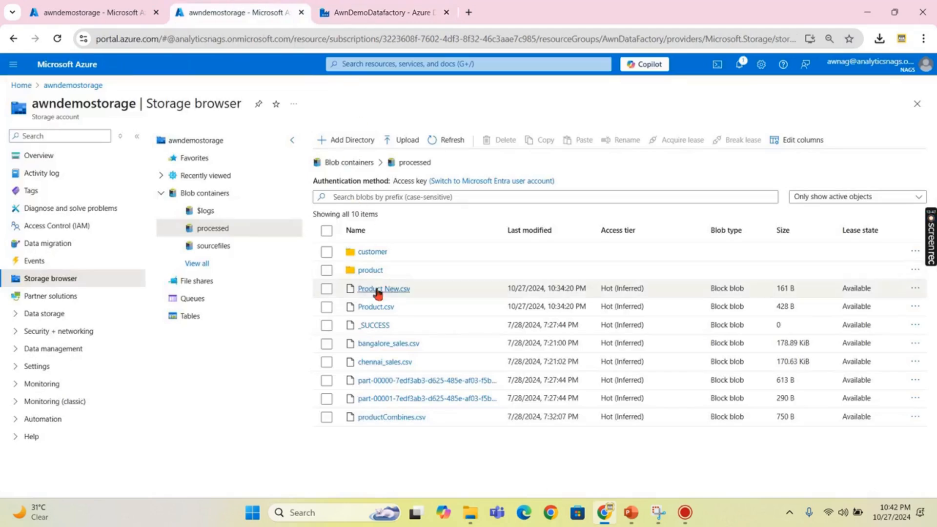
click(369, 270)
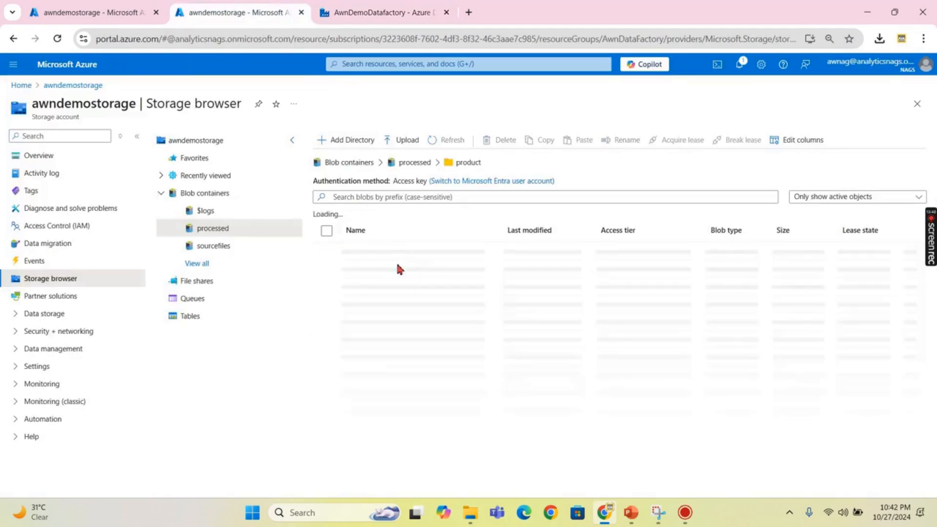
click(420, 166)
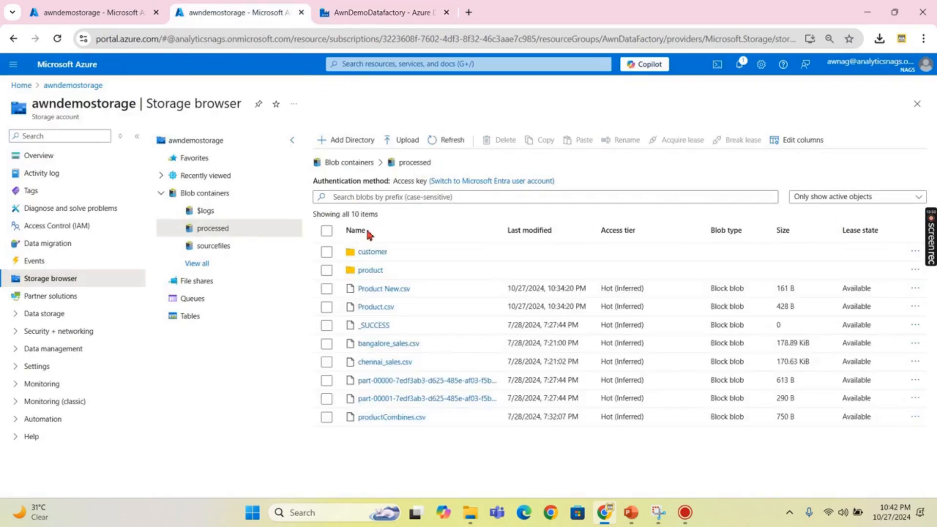
click(438, 8)
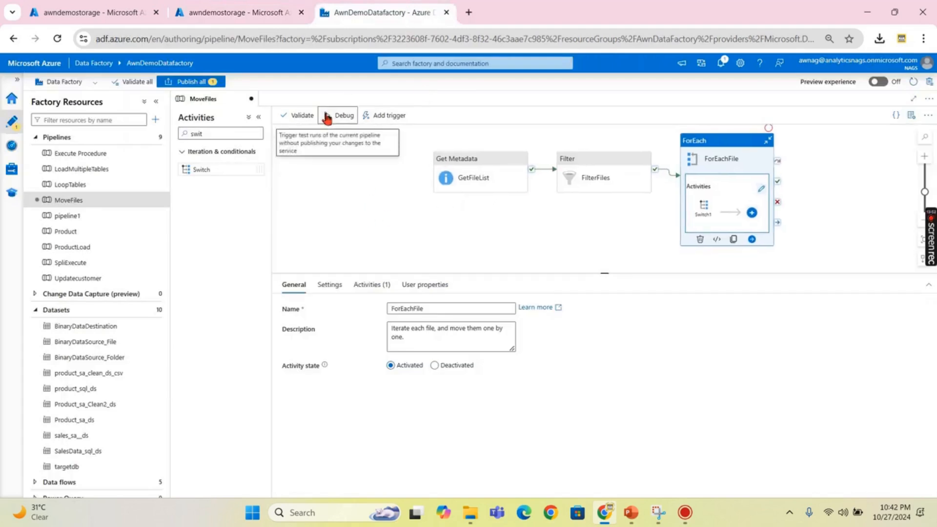
- Debug-run MoveFiles and watch its copy and delete activities succeed in the Output panel
click(326, 117)
click(660, 486)
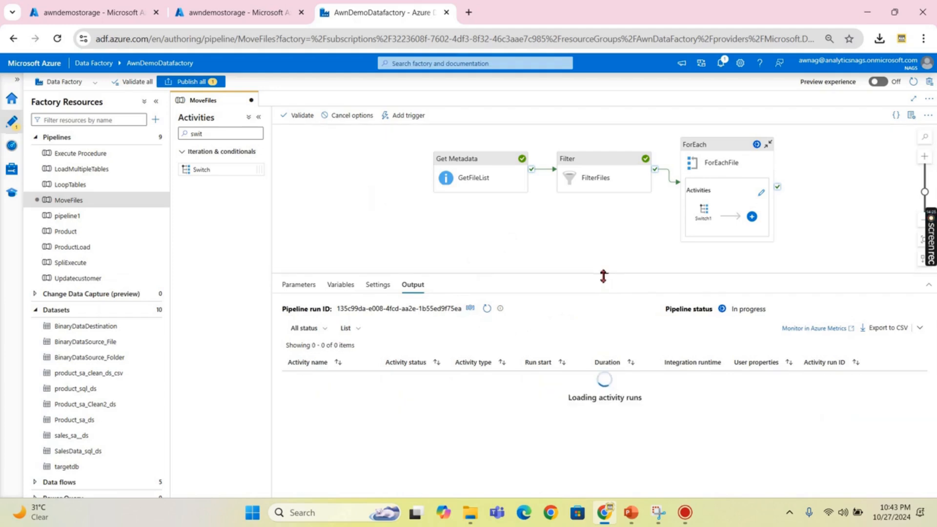
drag(603, 272, 604, 267)
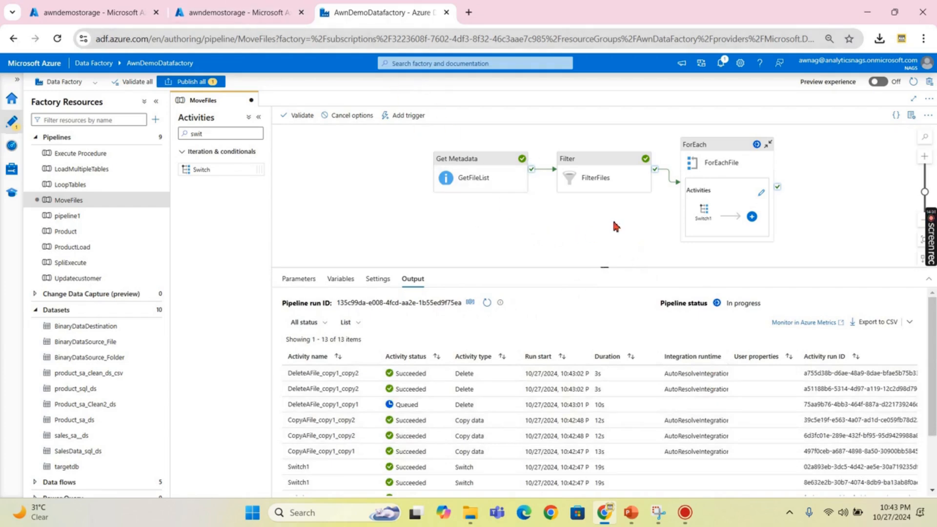
click(237, 9)
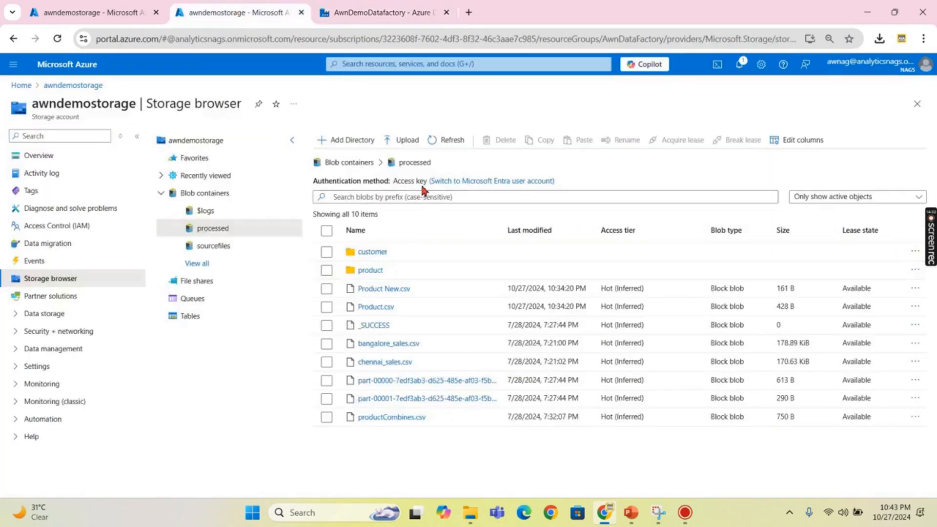
- Verify Product New.csv and Product.csv in processed/product and Customer.csv in processed/customer
click(219, 246)
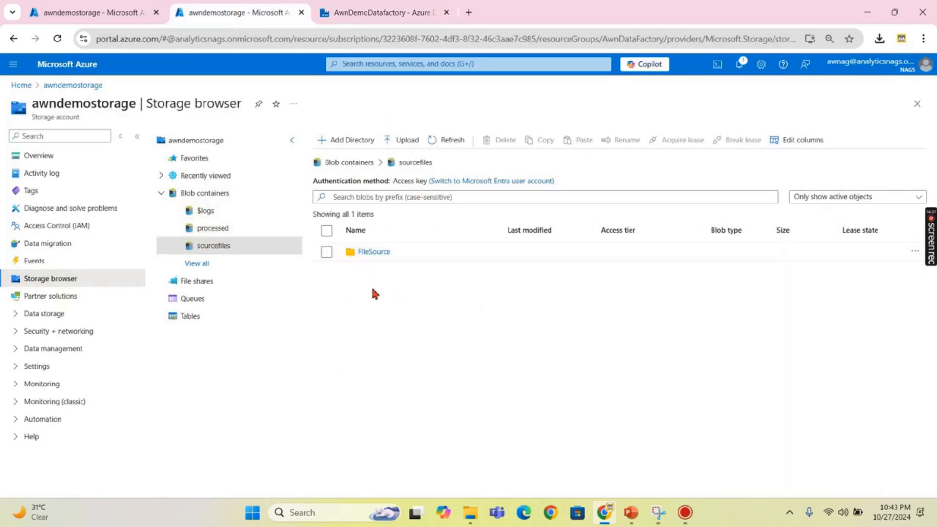
click(224, 230)
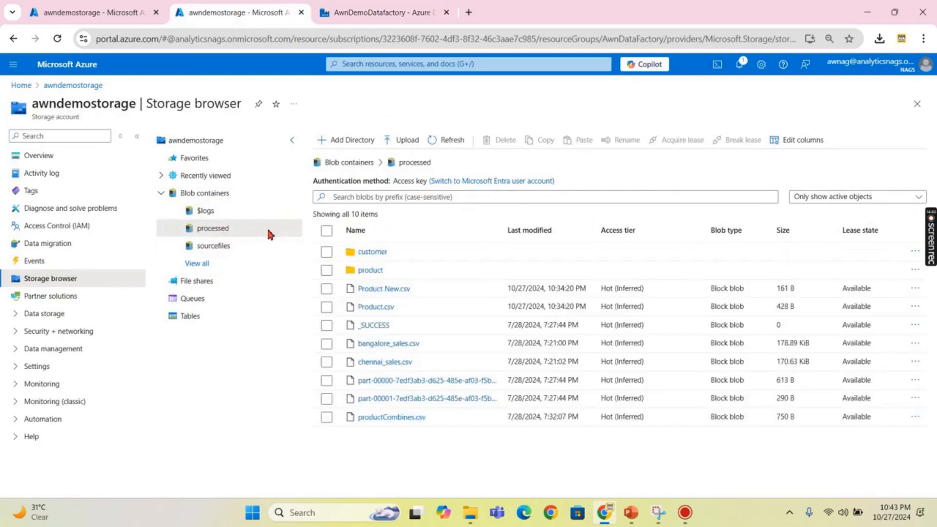
click(369, 271)
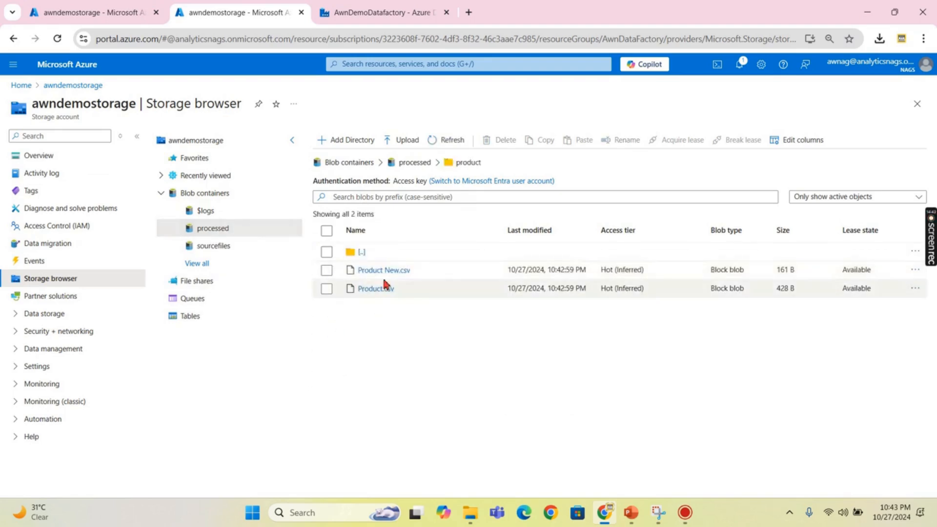
click(415, 163)
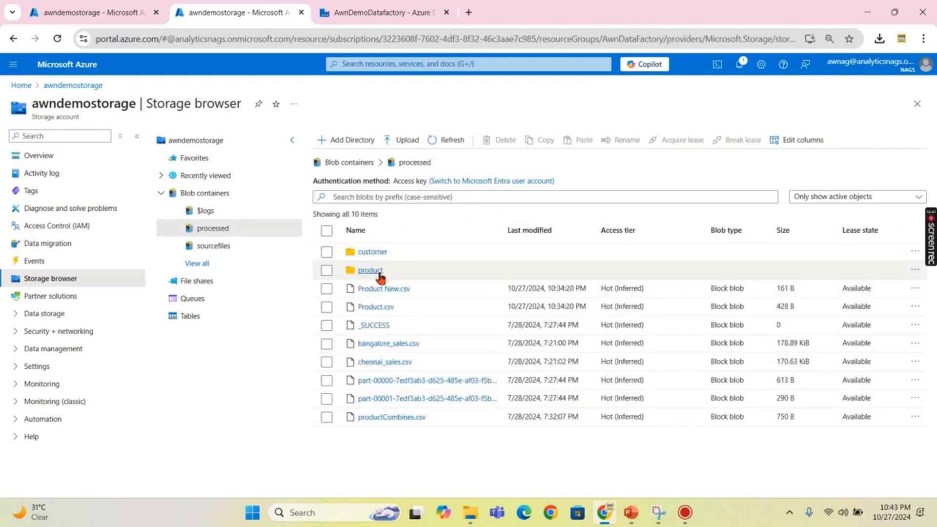
click(365, 253)
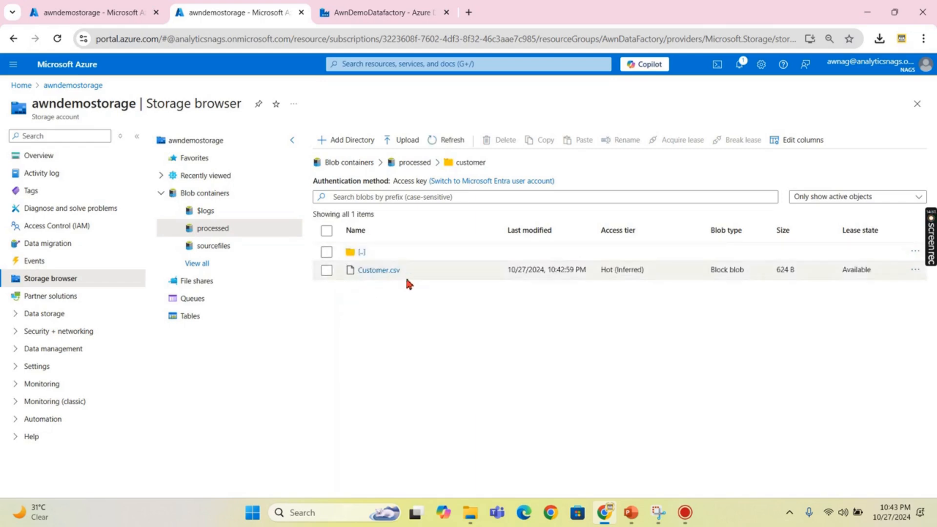
click(416, 163)
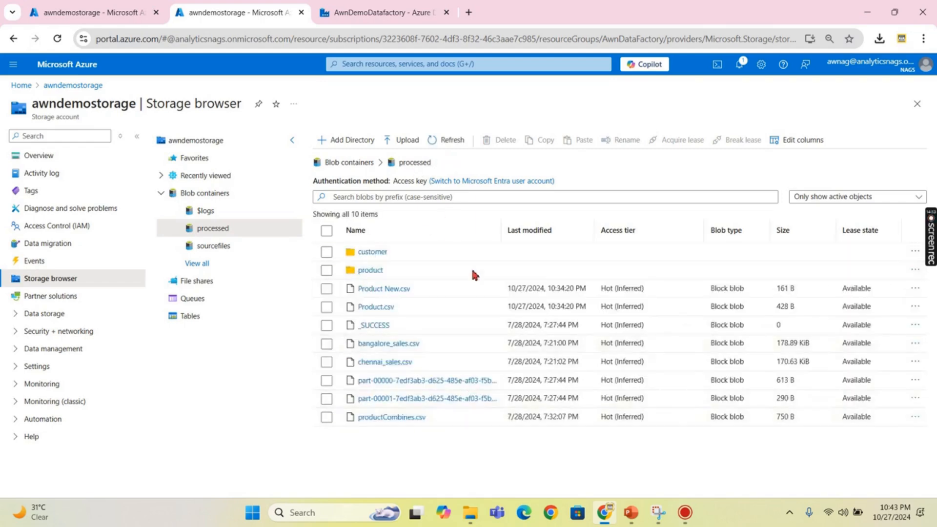
click(392, 13)
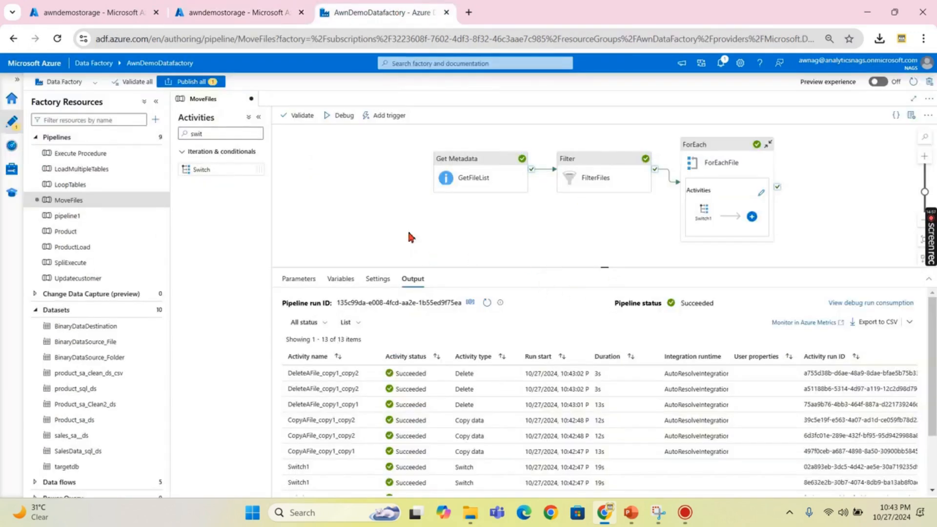
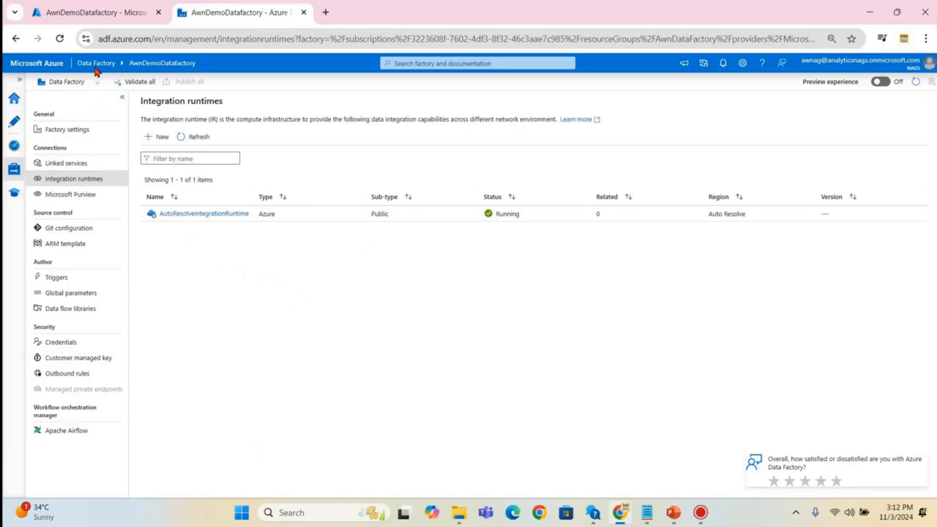
click(15, 98)
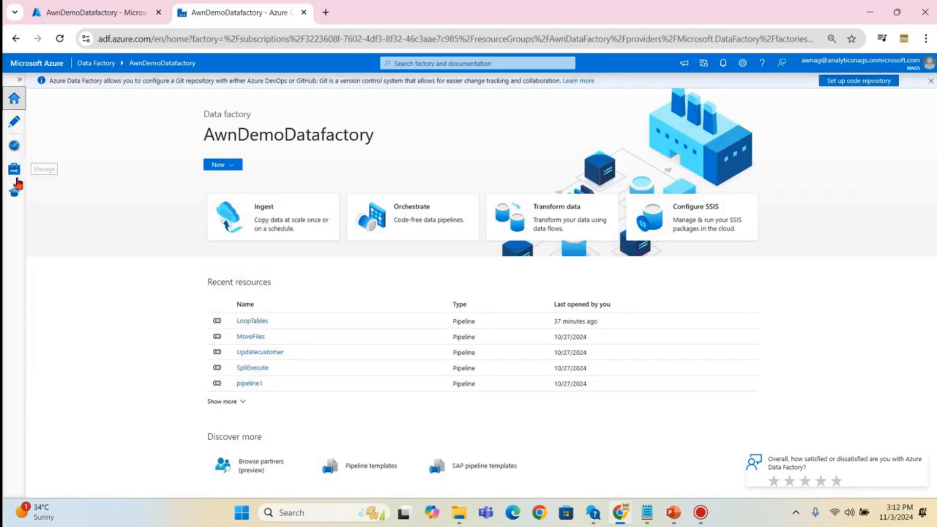
click(16, 180)
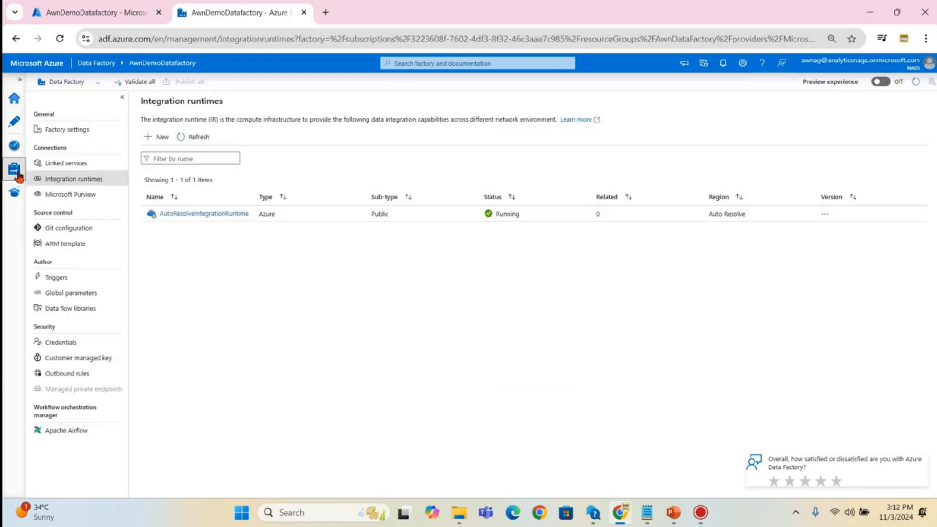
click(68, 164)
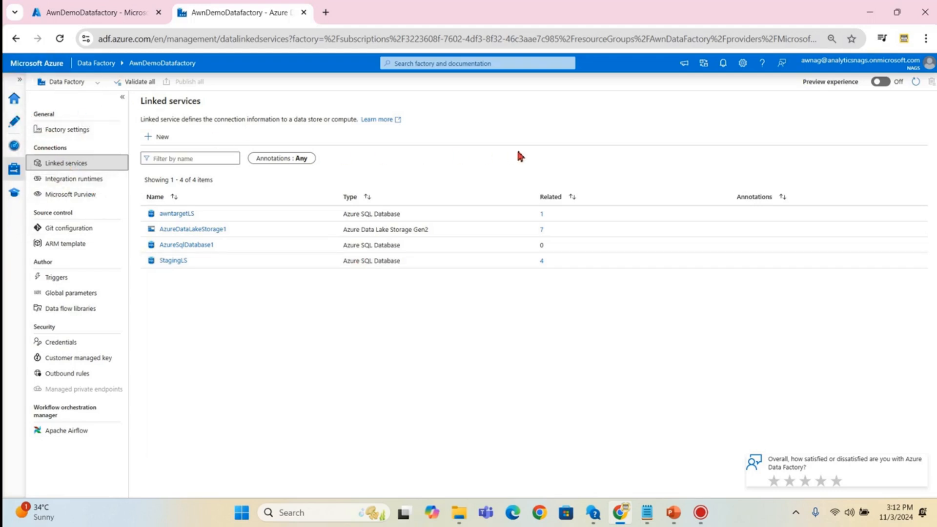
click(74, 180)
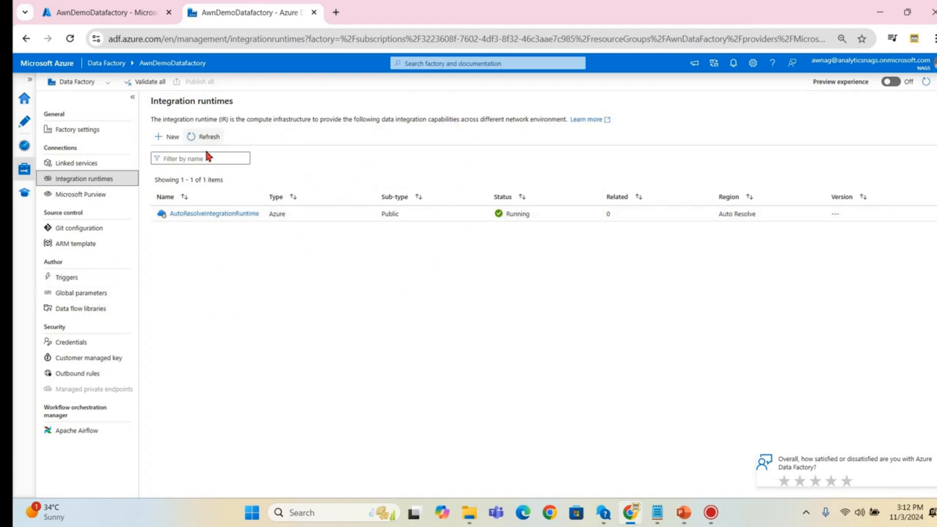
- Start a new Azure, Self-Hosted integration runtime using the Self-Hosted network environment
click(173, 137)
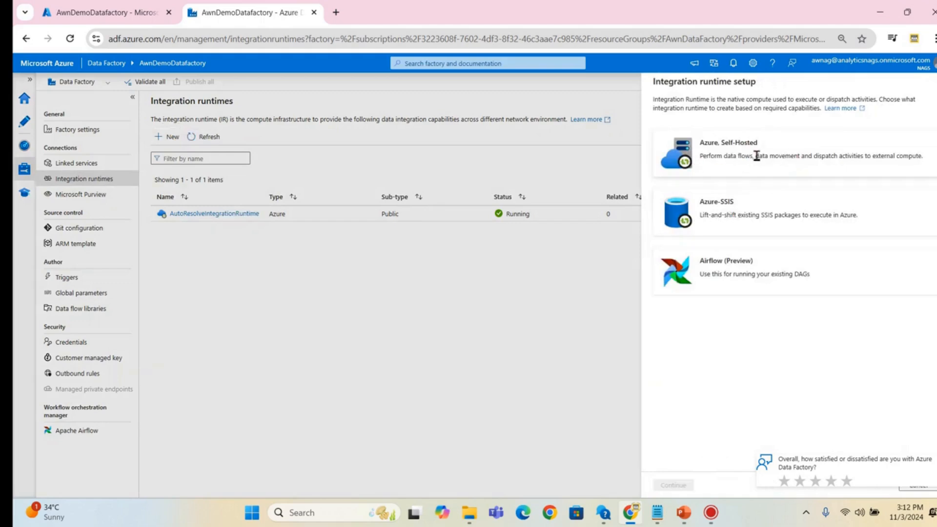
click(722, 155)
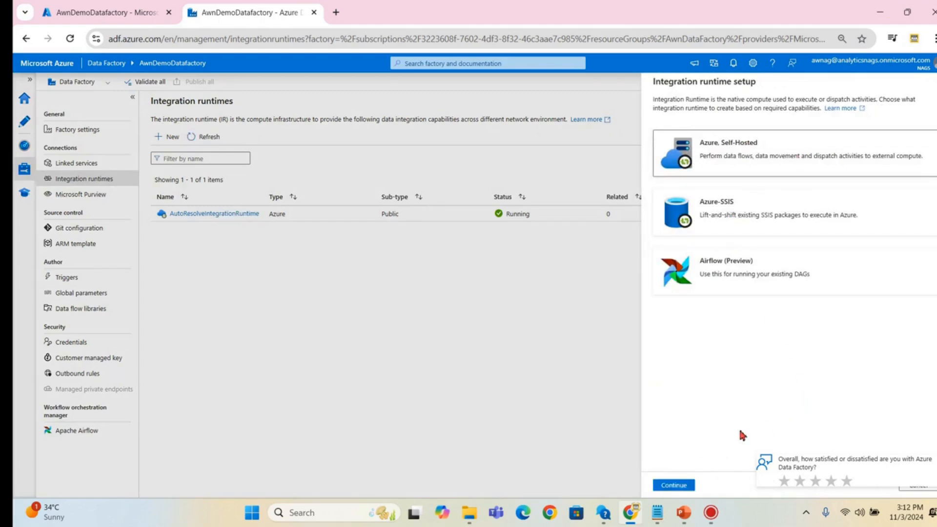
click(673, 485)
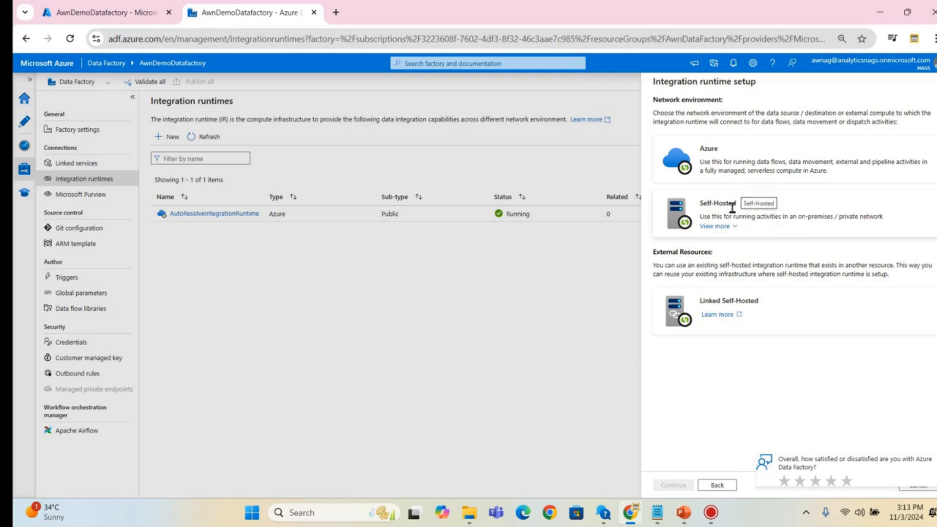
click(710, 215)
click(673, 485)
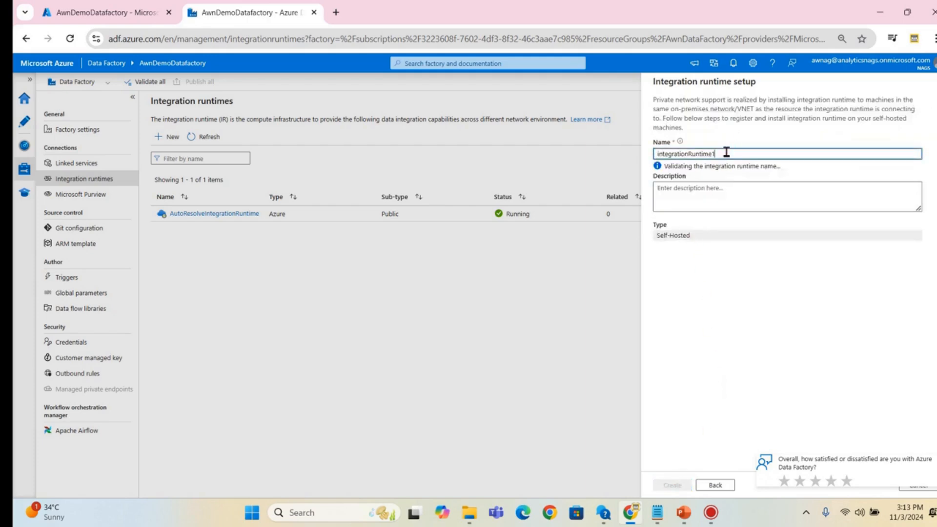
- Name the runtime IRAwnDemoDatafactory and create it
double_click(711, 153)
text(A)
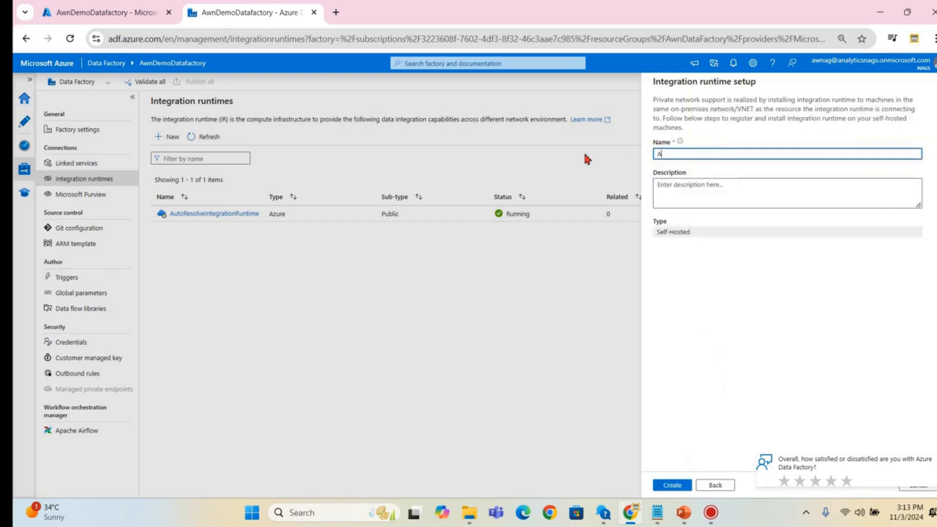
text(wnDemoA)
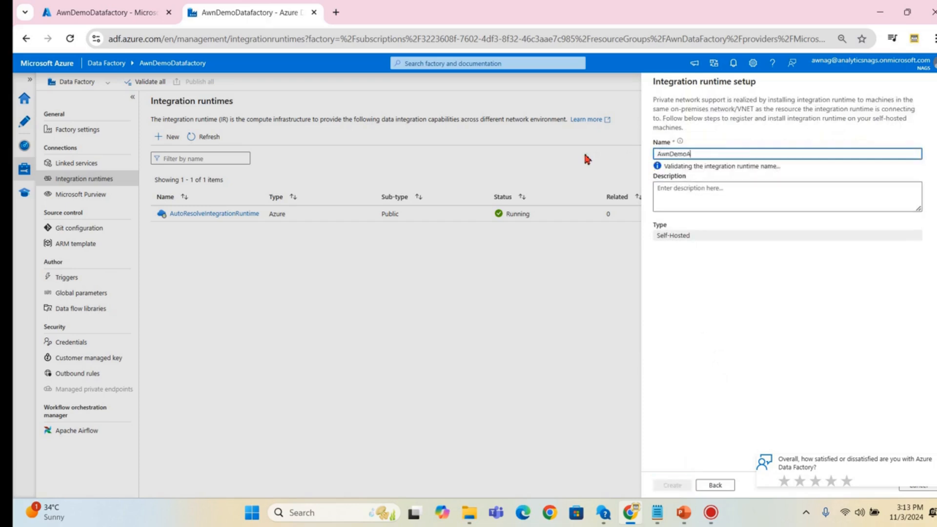
key(BackSpace)
text(Datafactory)
click(726, 197)
click(733, 156)
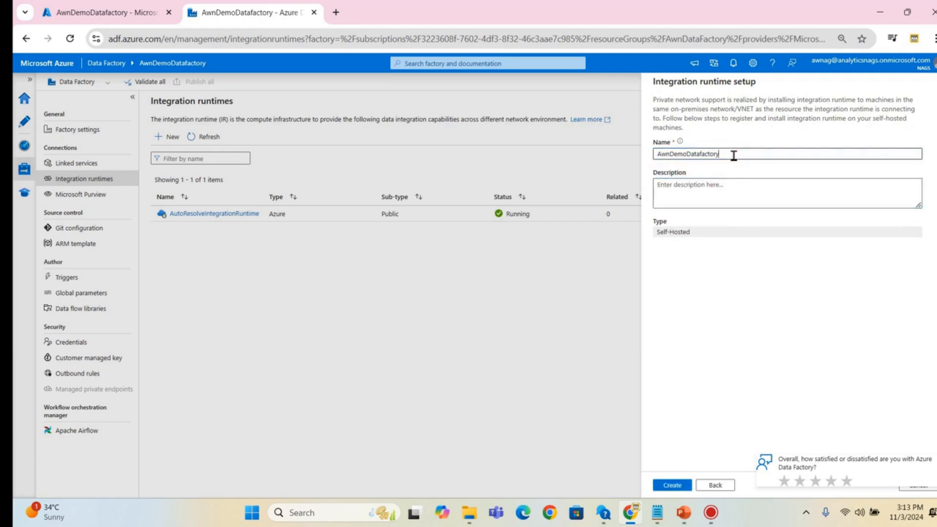
click(660, 155)
text(IR_)
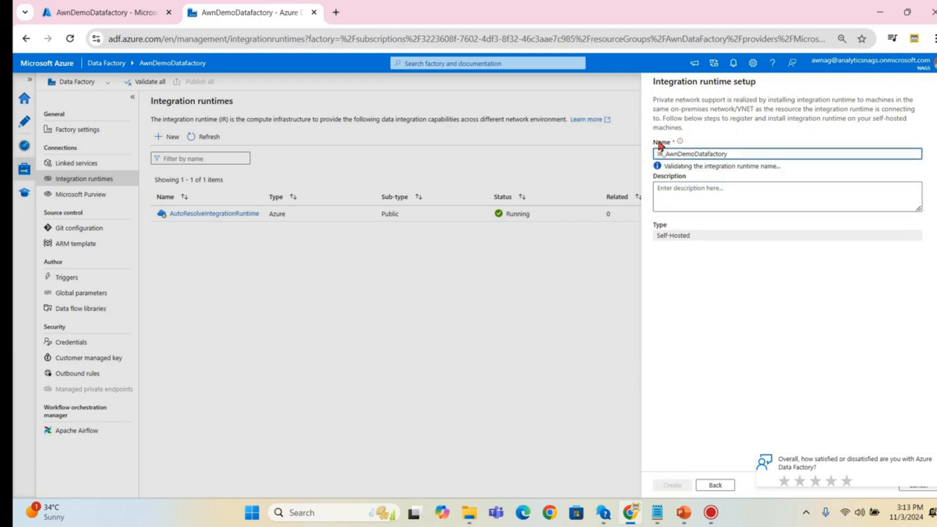
key(BackSpace)
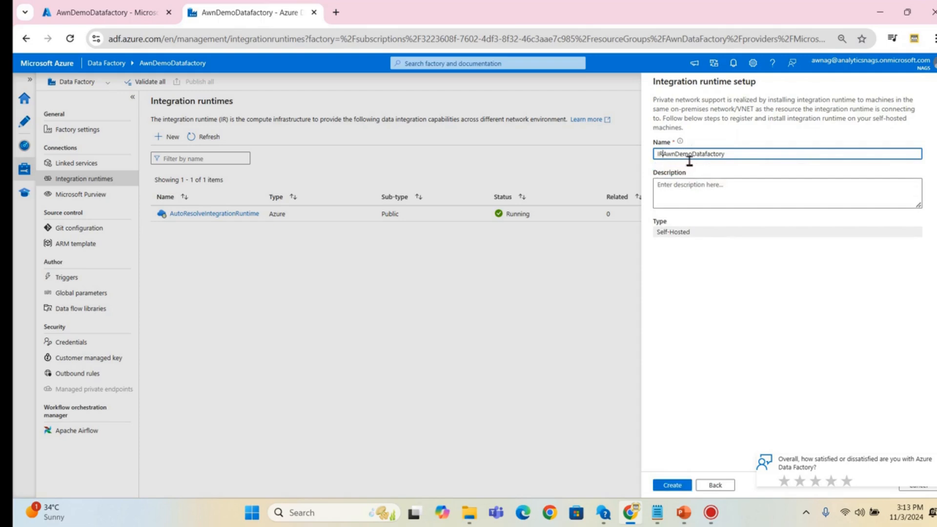
click(672, 484)
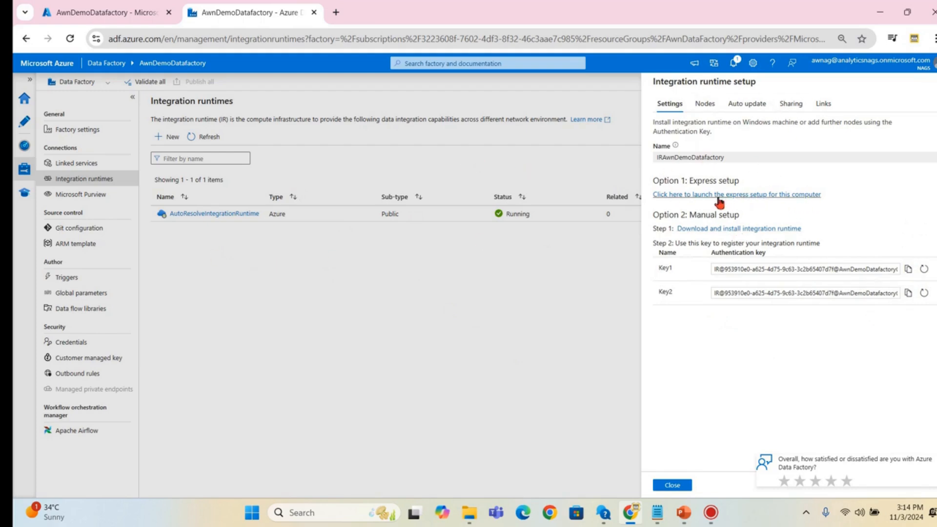
- Install IRAwnDemoDatafactory on this computer with the express setup installer, then close the setup window
click(670, 196)
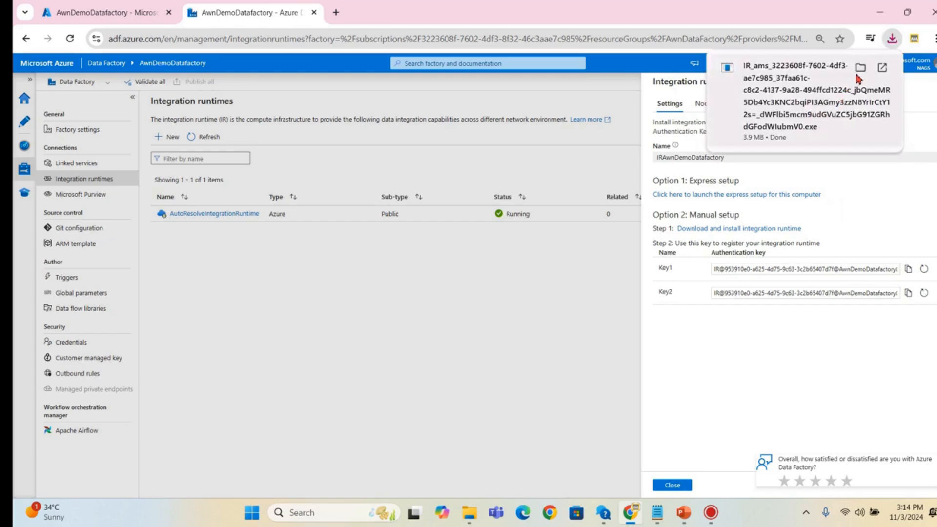
click(792, 103)
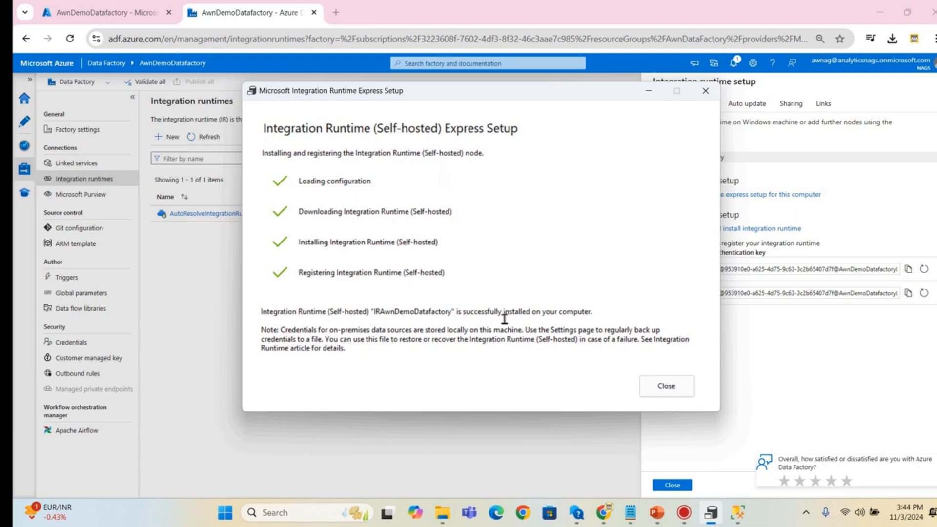
click(662, 388)
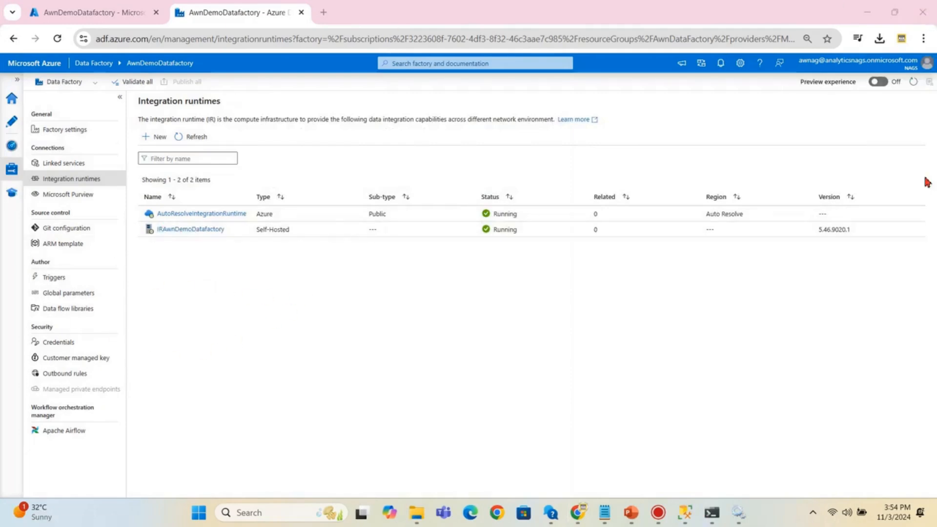
- Start a new linked service from Linked services, then bring SQL Server Management Studio forward
mouse_move(214, 236)
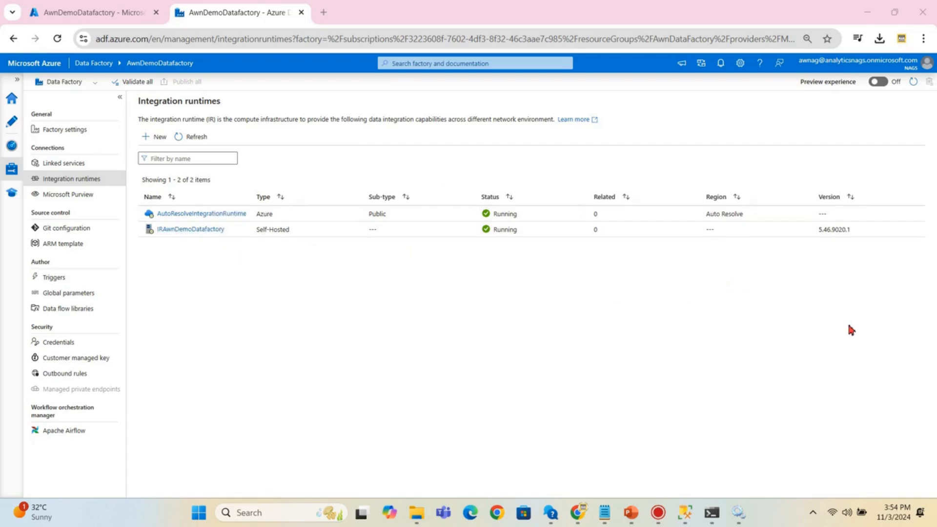
click(74, 165)
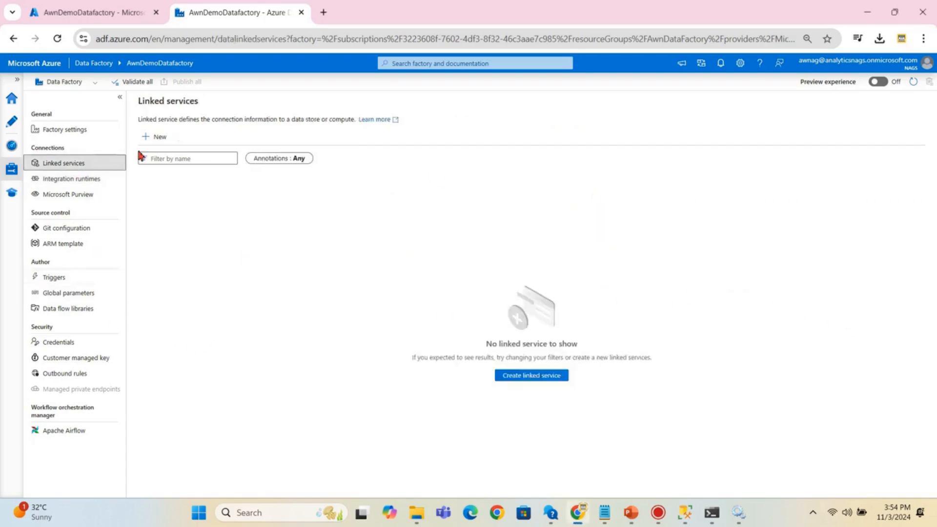
click(163, 139)
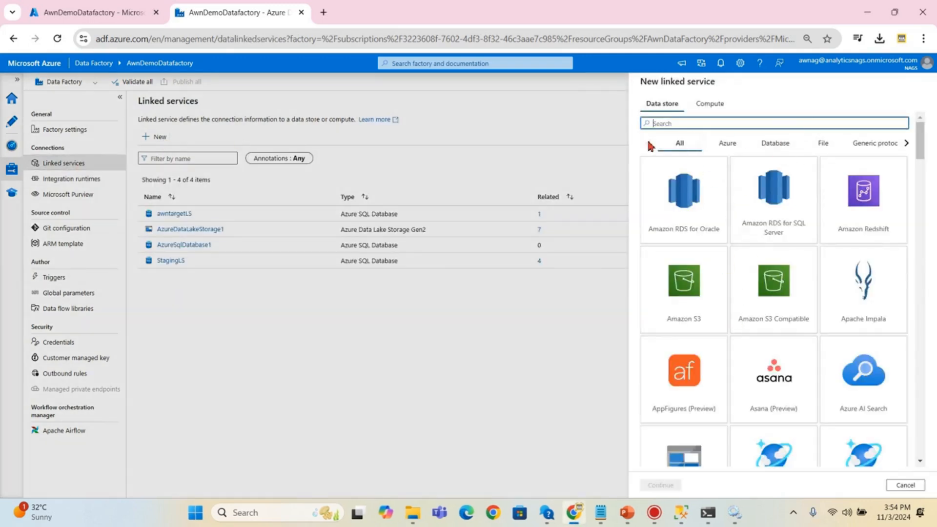
click(681, 512)
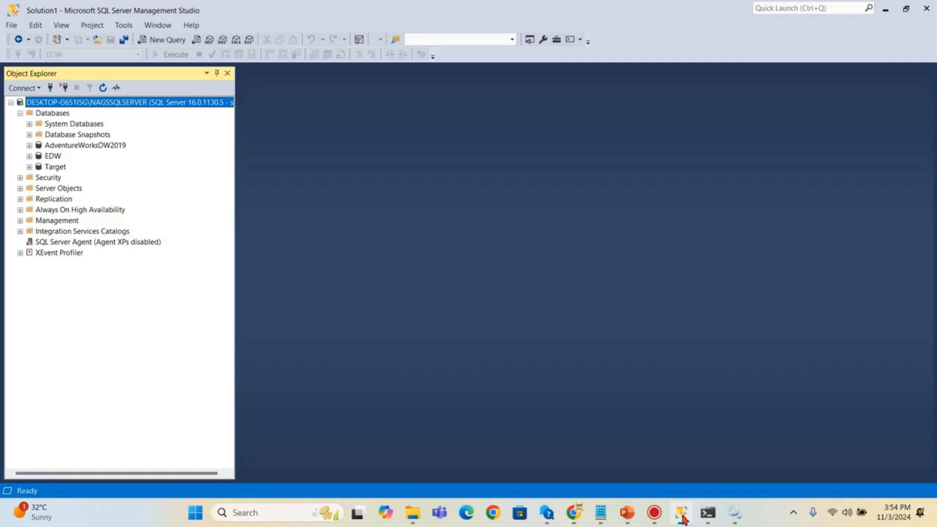
- Check the server name in SSMS's Connect to Database Engine dialog, then return to Data Factory
click(23, 87)
click(31, 103)
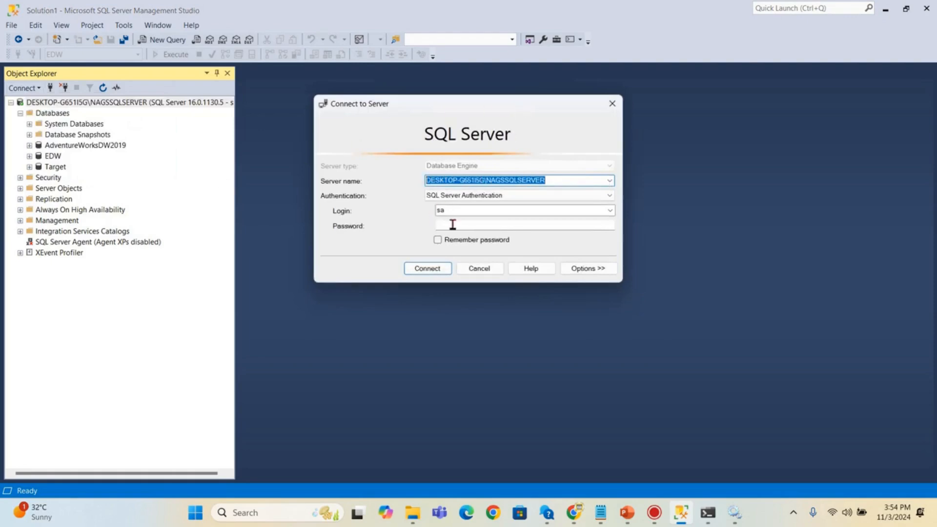
click(613, 104)
click(569, 515)
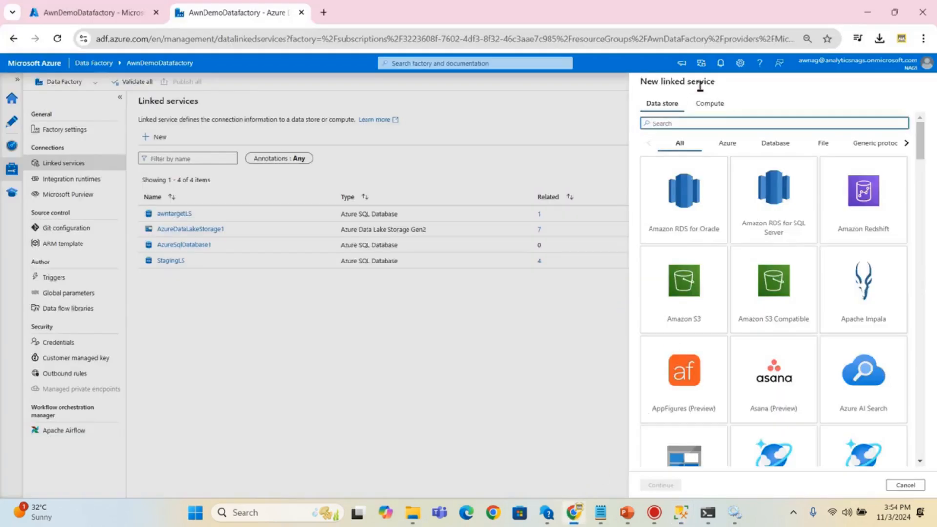
- Pick the SQL server connector and connect it via IRAwnDemoDatafactory
text(sql se)
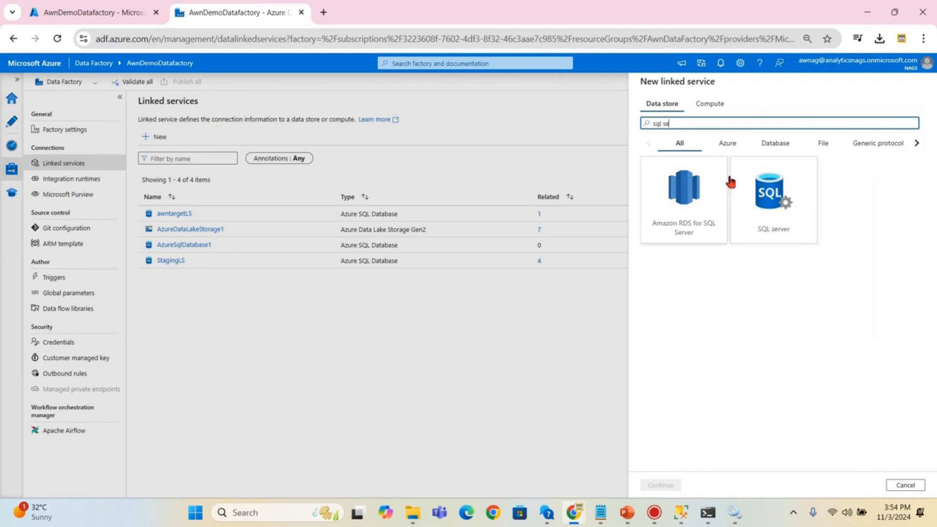
click(757, 212)
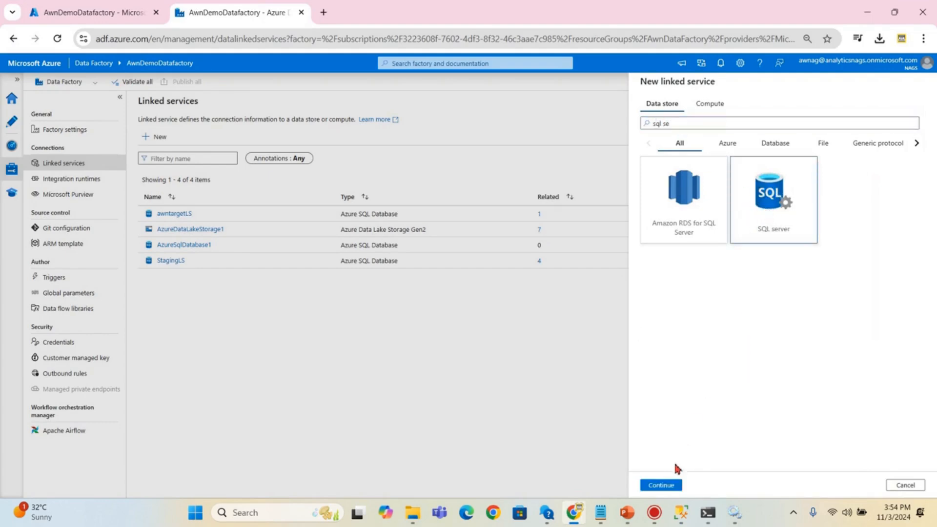
click(661, 485)
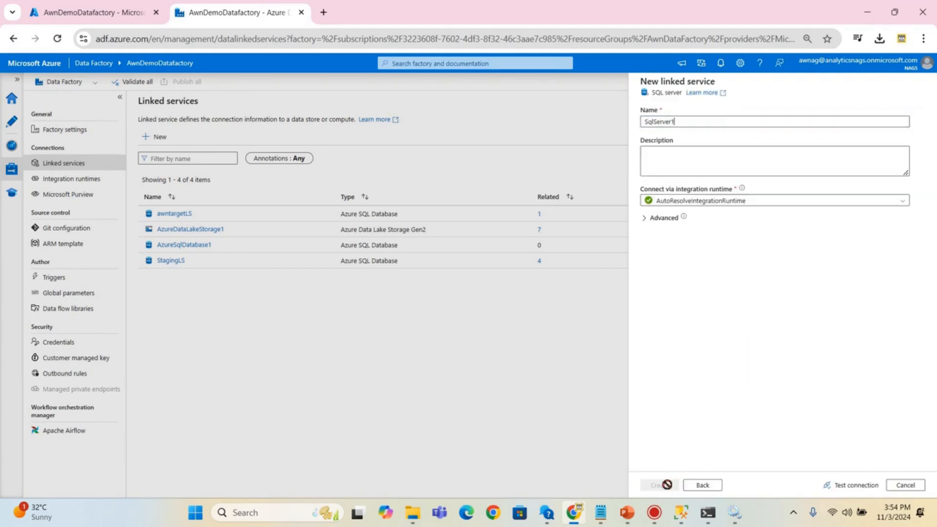
click(688, 200)
click(673, 244)
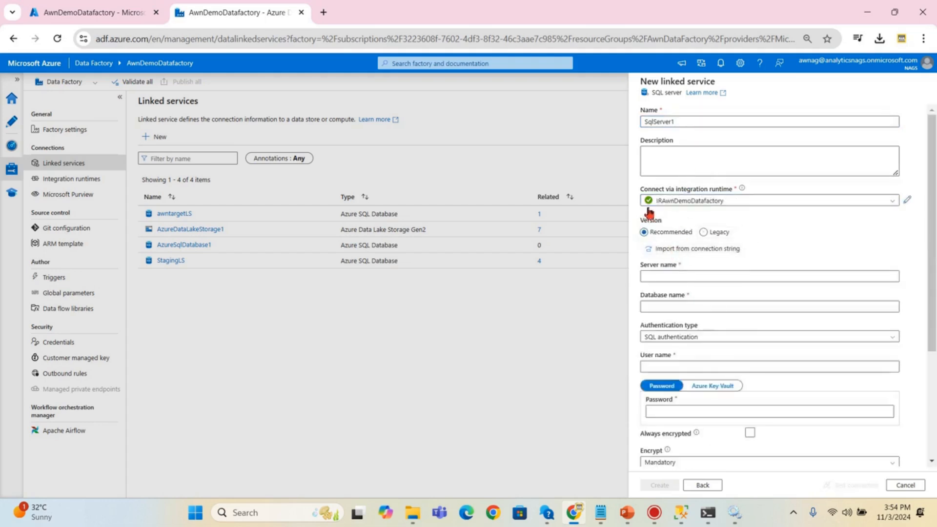
- Enter server name DESKTOP-G651I5G\NAGSSQLSERVER and user name sa
scroll(767, 202, down, 1)
scroll(767, 202, down, 2)
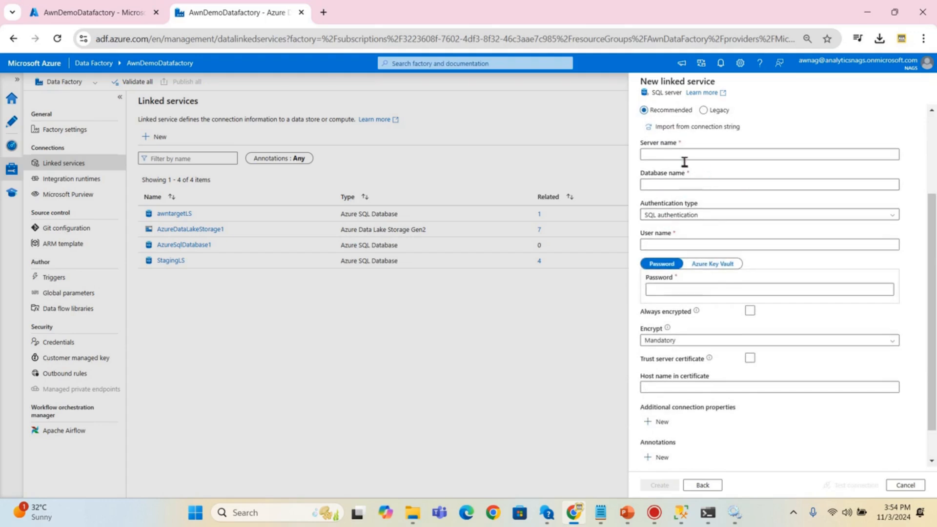
click(671, 155)
text(DESKTOP-G651I5G\NAGSSQLSERVER)
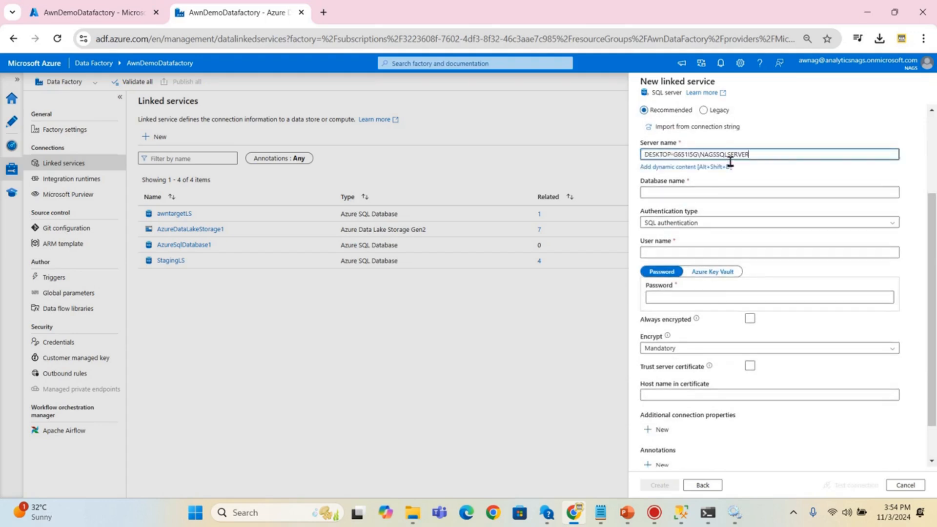
click(668, 193)
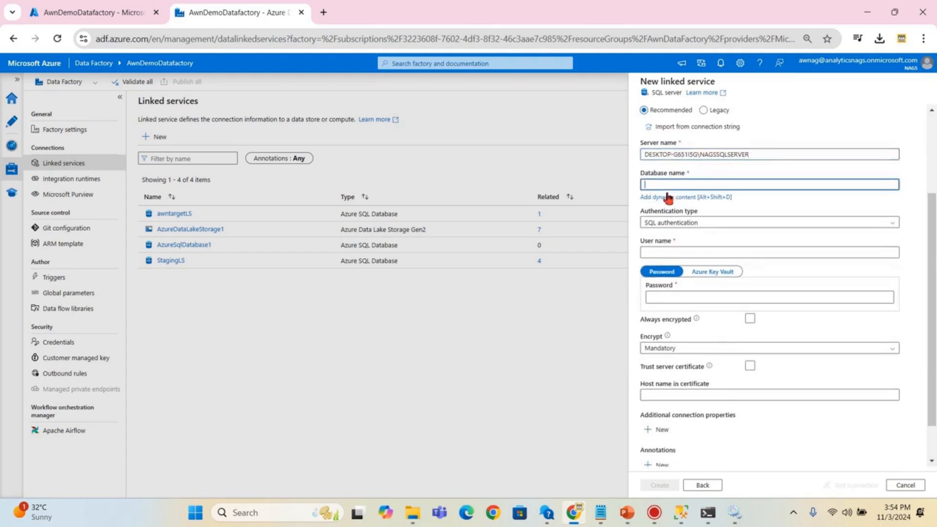
click(667, 251)
text(sa)
- Copy the AdventureWorksDW2019 database name from SSMS Object Explorer
key(alt+Tab)
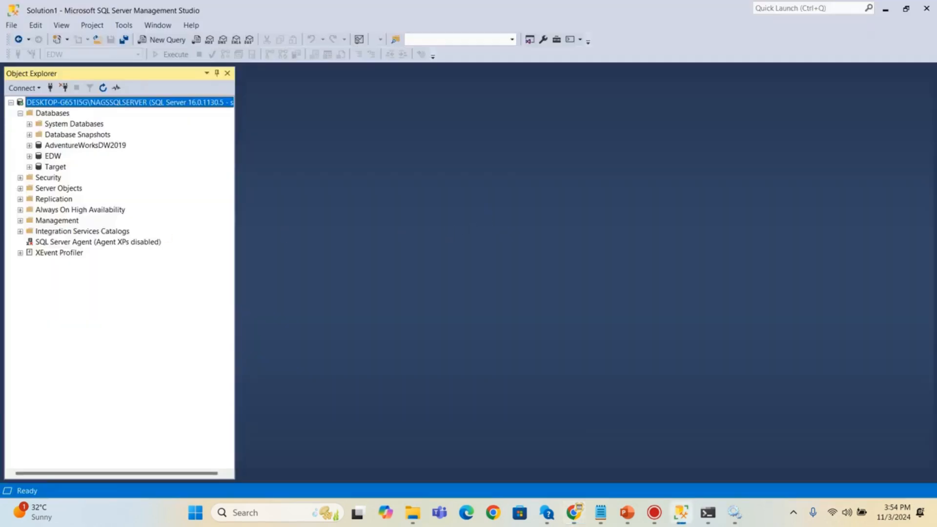
click(63, 146)
click(83, 148)
key(ctrl+c)
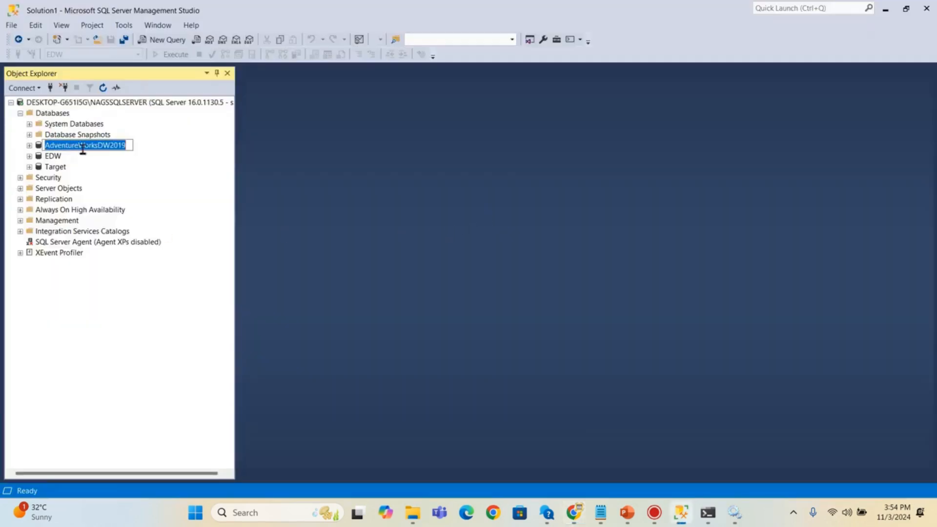
key(Escape)
- Fill in database AdventureWorksDW2019 and the account password, then dismiss the feedback survey
key(alt+Tab)
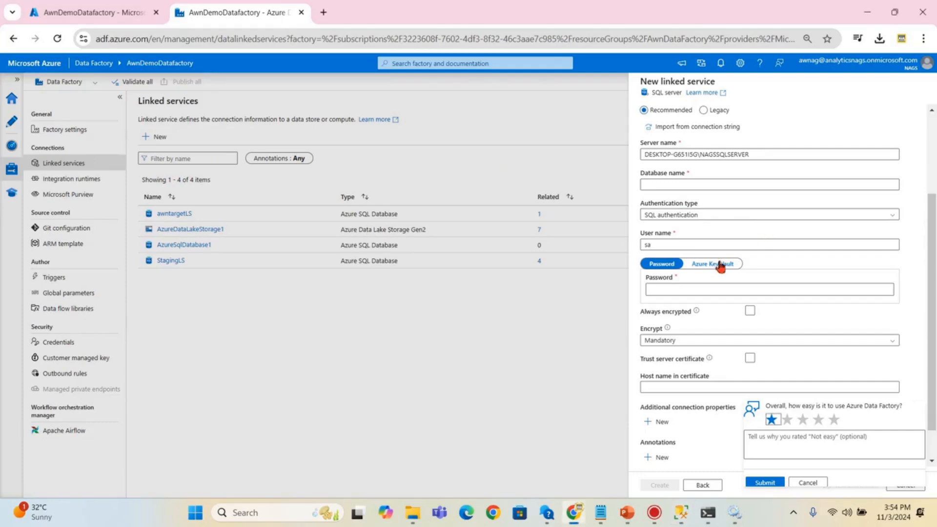
click(687, 185)
key(ctrl+v)
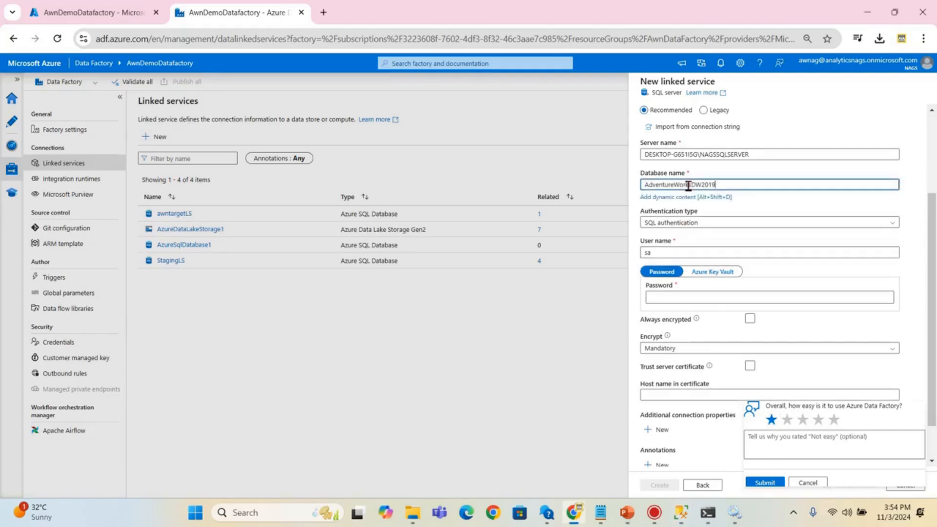
click(662, 299)
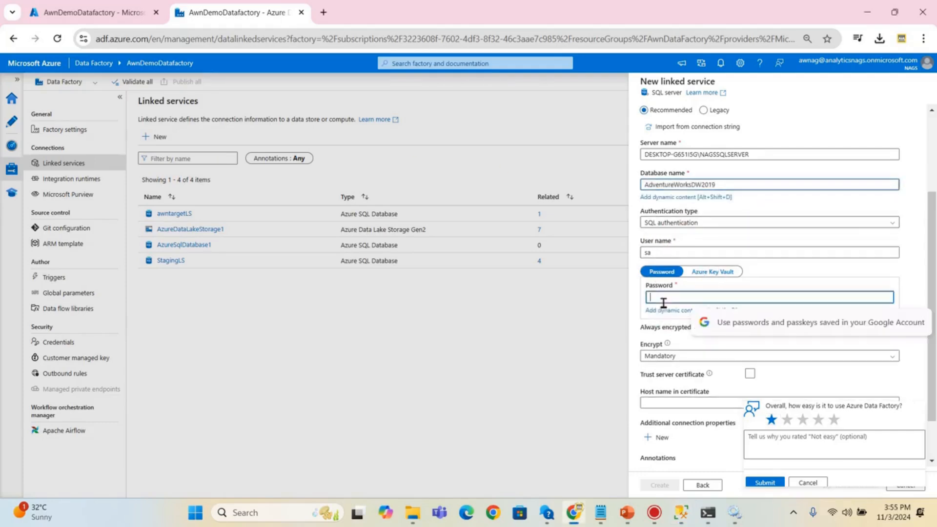
text(••)
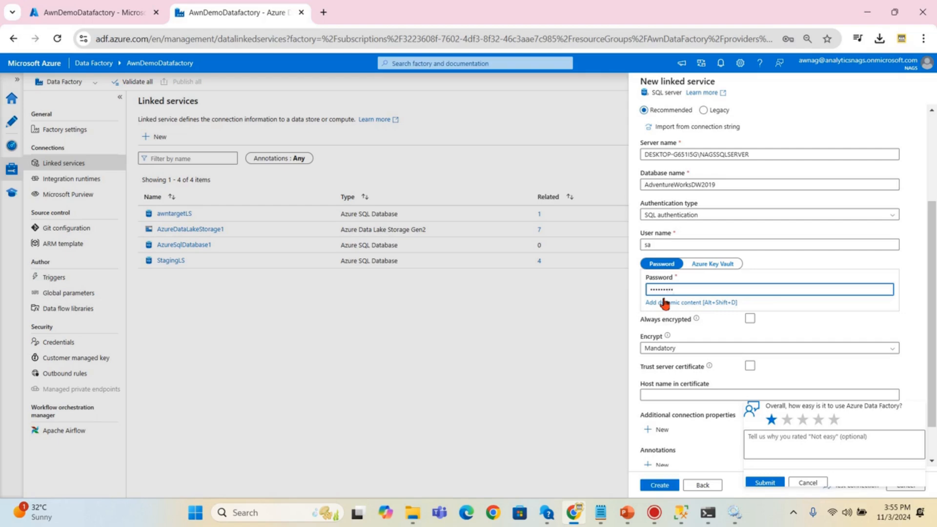
scroll(781, 293, down, 1)
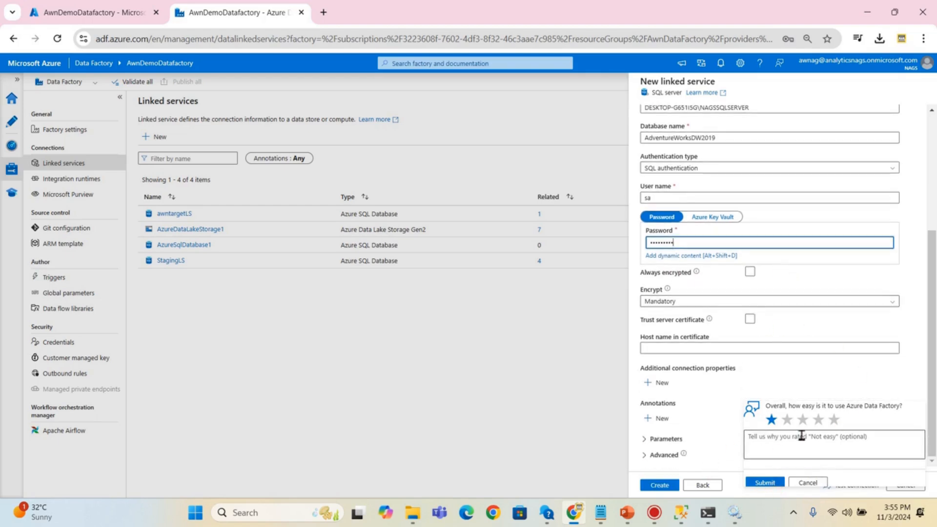
click(794, 380)
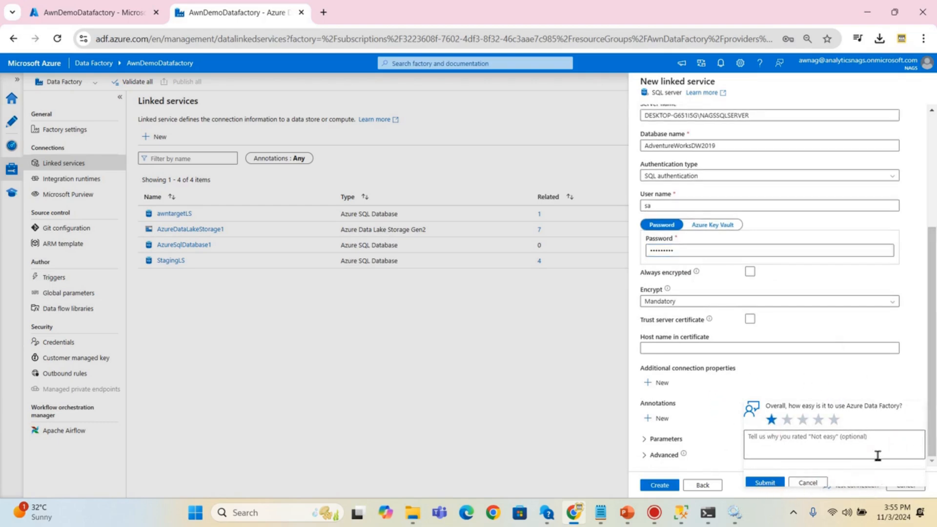
click(776, 485)
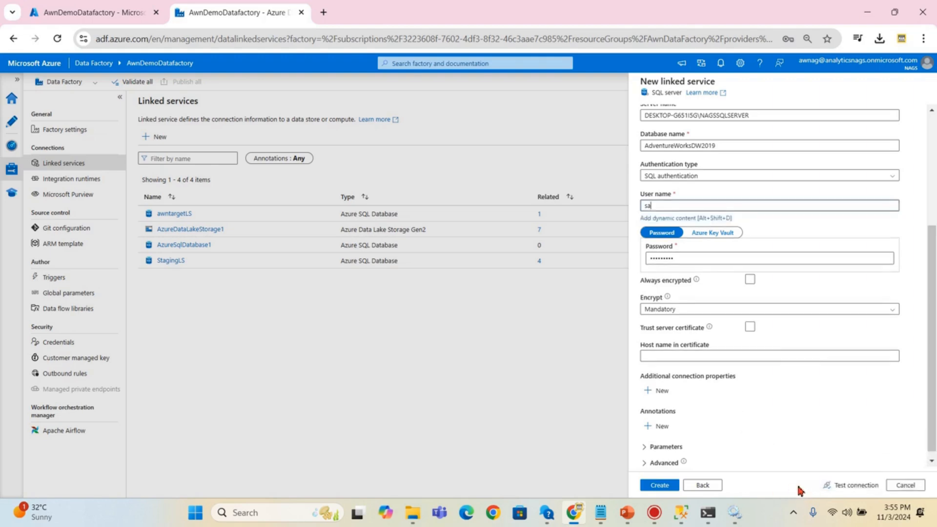
- Test the connection and read the SqlFailedToConnect untrusted certificate chain error details
click(846, 487)
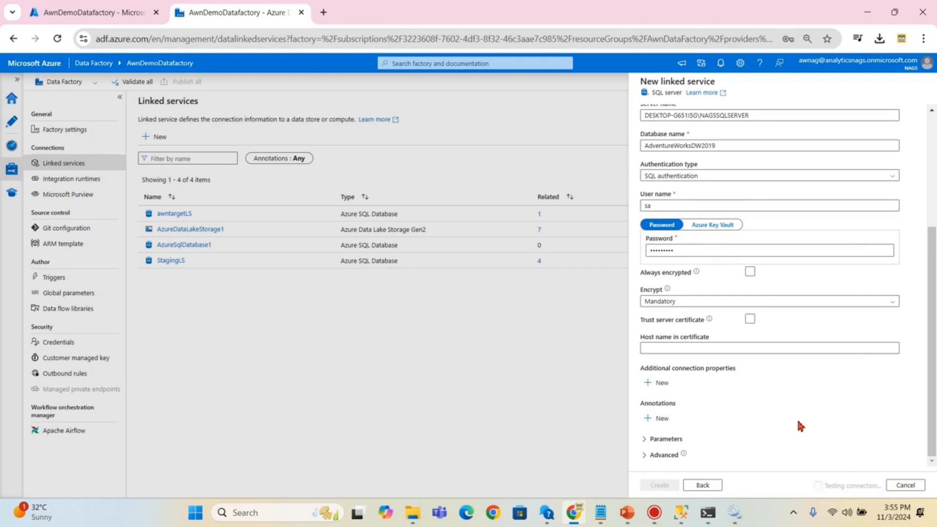
scroll(800, 425, up, 3)
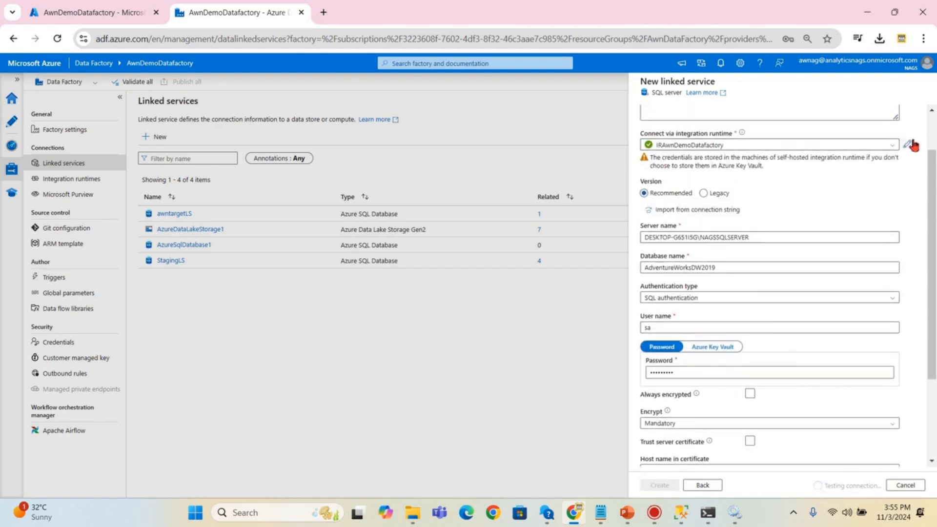
scroll(931, 181, down, 3)
scroll(926, 191, up, 3)
scroll(926, 190, down, 3)
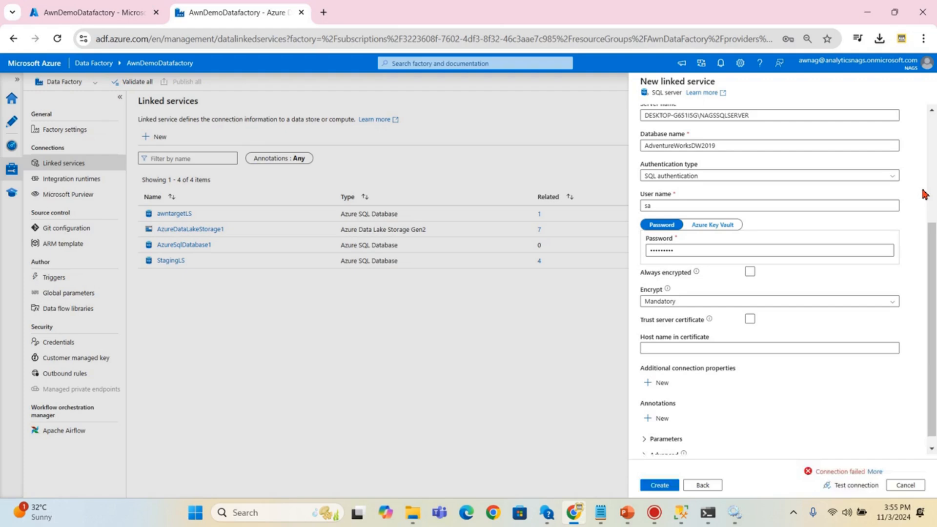
click(874, 472)
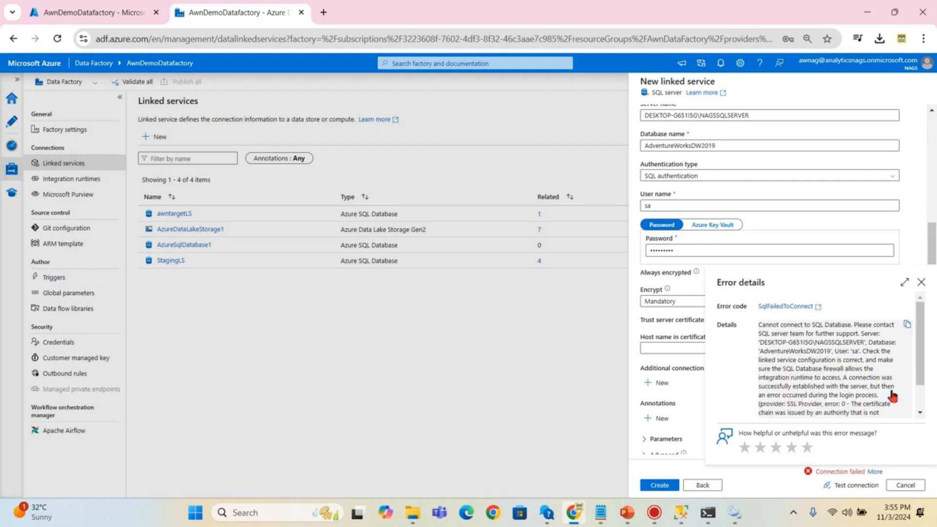
scroll(895, 393, down, 3)
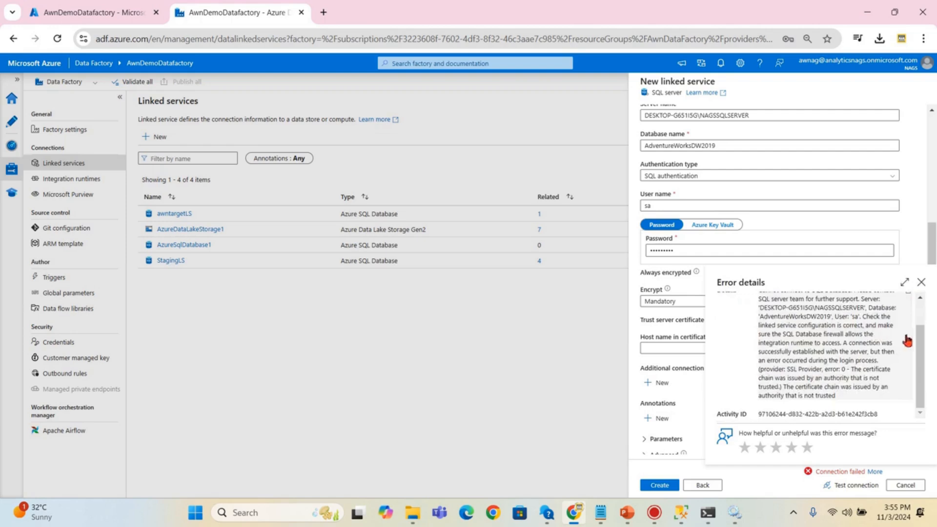
click(920, 282)
scroll(745, 393, down, 1)
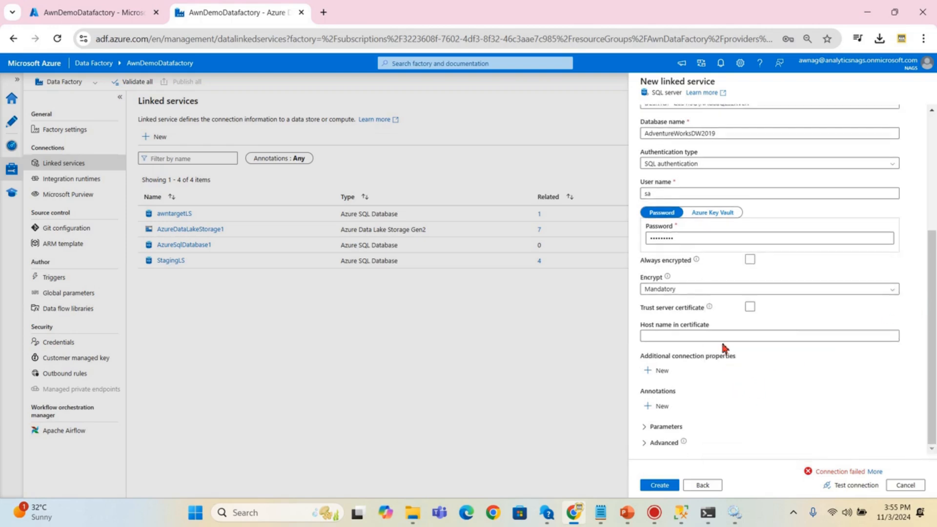
- Enable Trust server certificate under Advanced and retest, getting Connection successful
click(664, 442)
scroll(747, 397, down, 3)
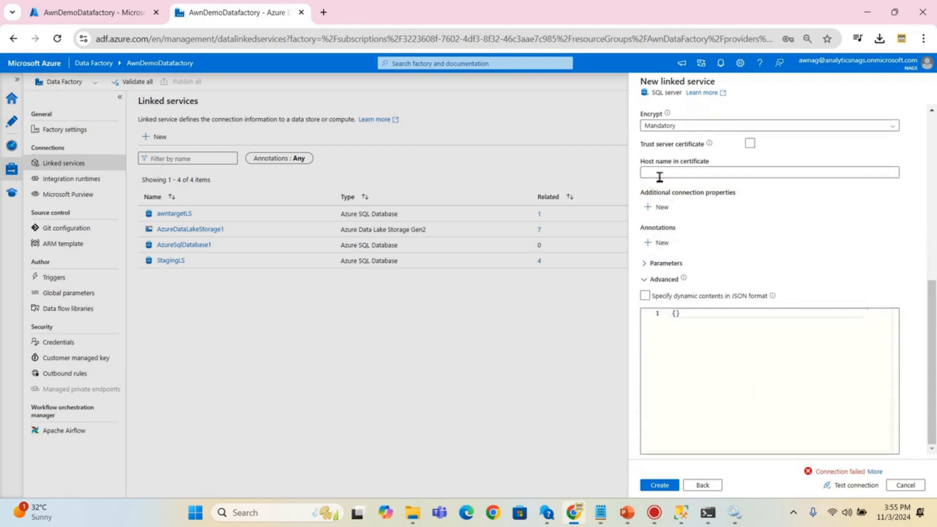
click(750, 144)
click(847, 485)
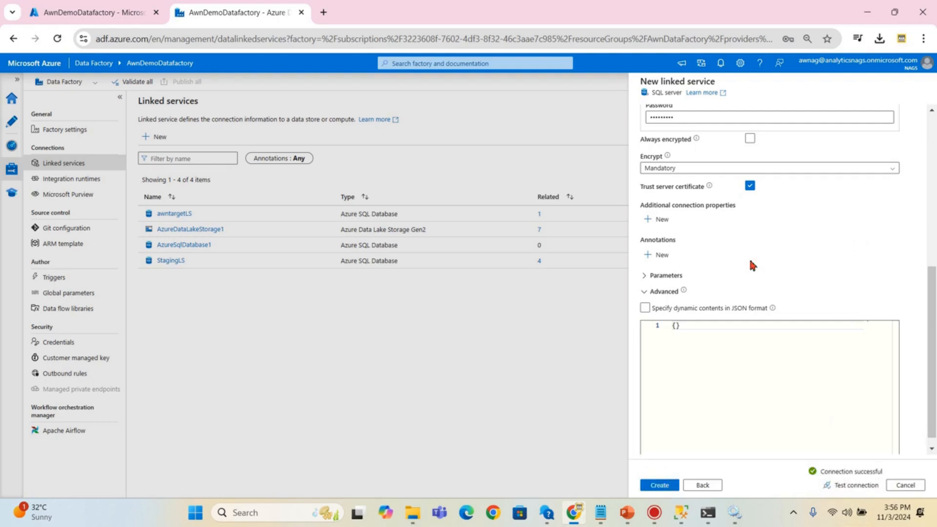
scroll(751, 265, up, 5)
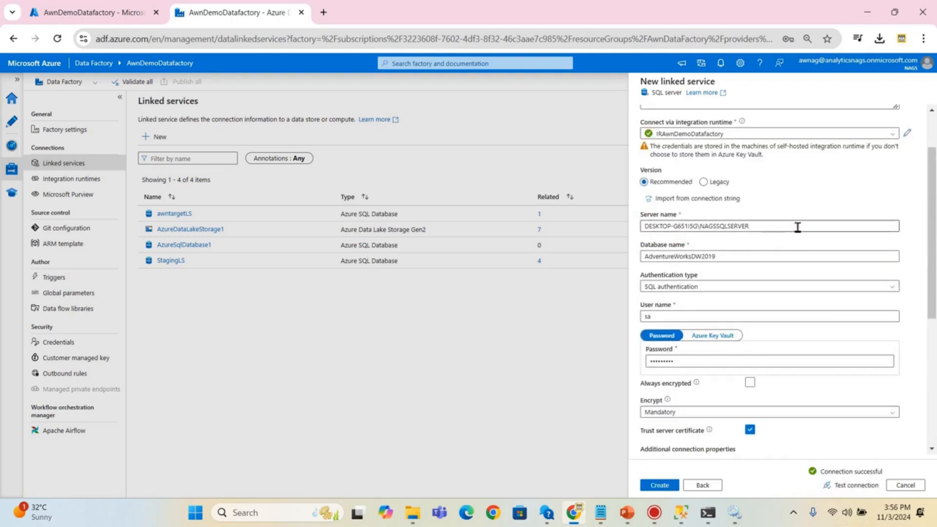
- Create the SqlServer1 linked service and dismiss Chrome's save password prompt
click(659, 486)
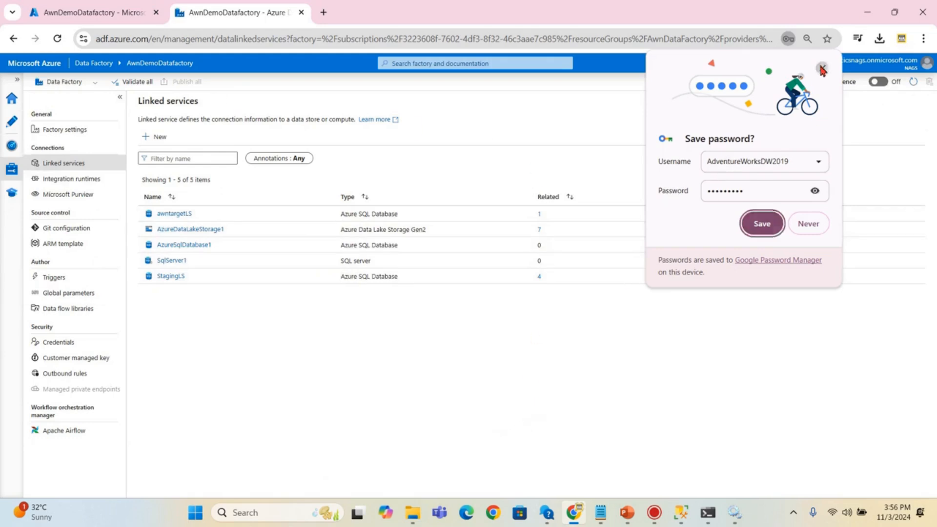
click(762, 224)
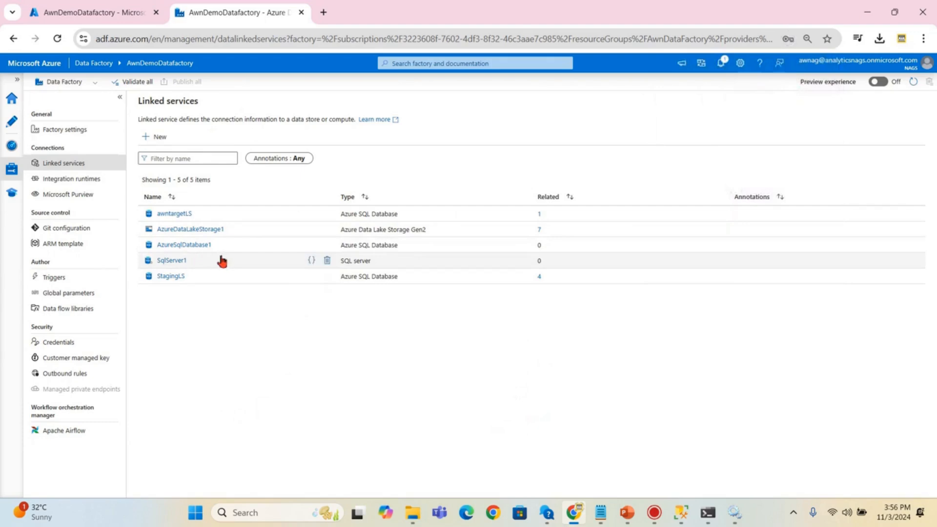
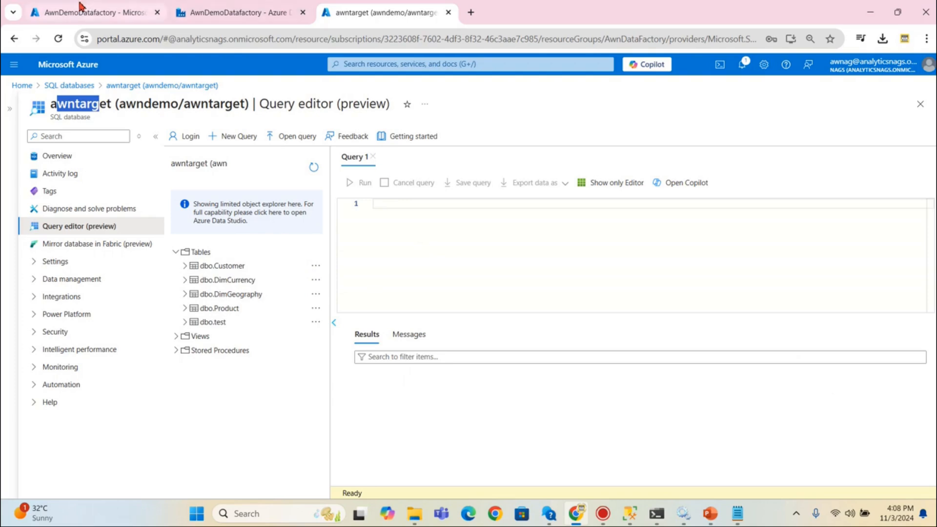
- Switch to the AwnDemoDatafactory browser tab to view its Linked services list
click(211, 15)
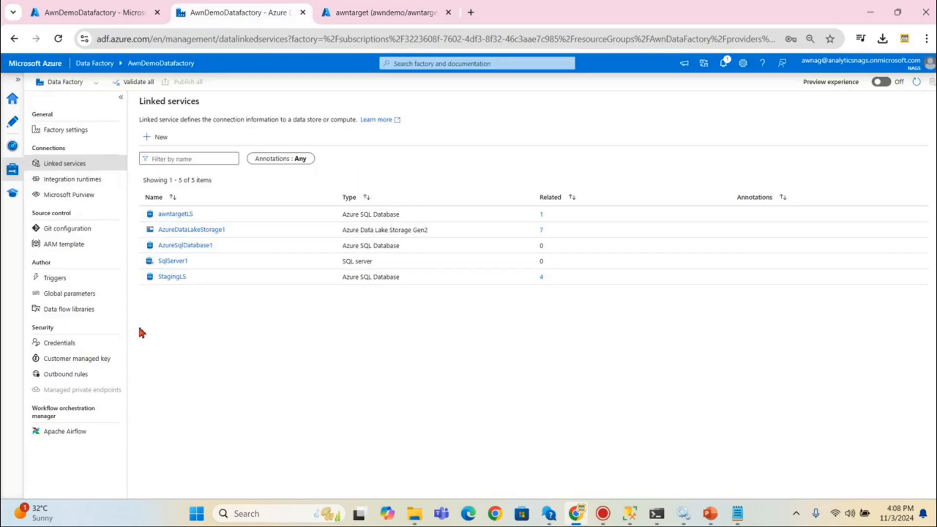
- Check the integration runtimes, then review the SqlServer1 linked service settings without saving
click(71, 180)
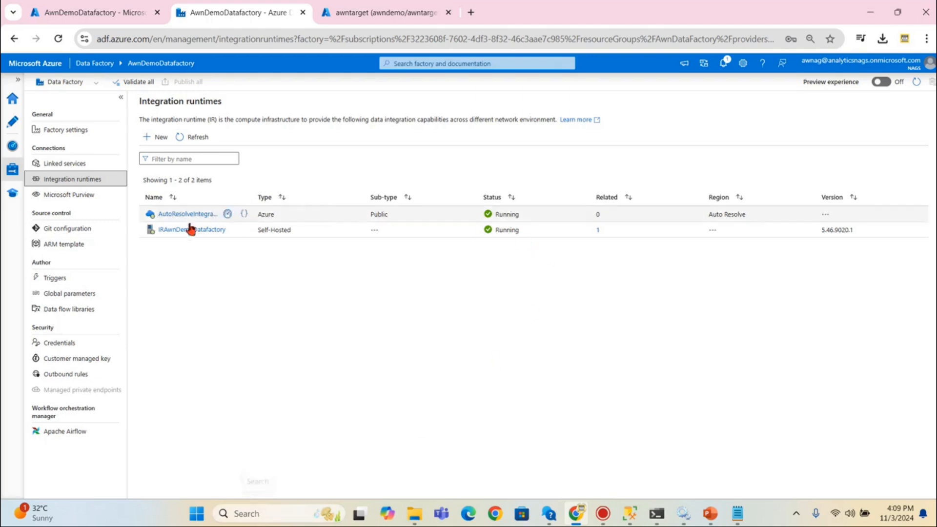
click(66, 164)
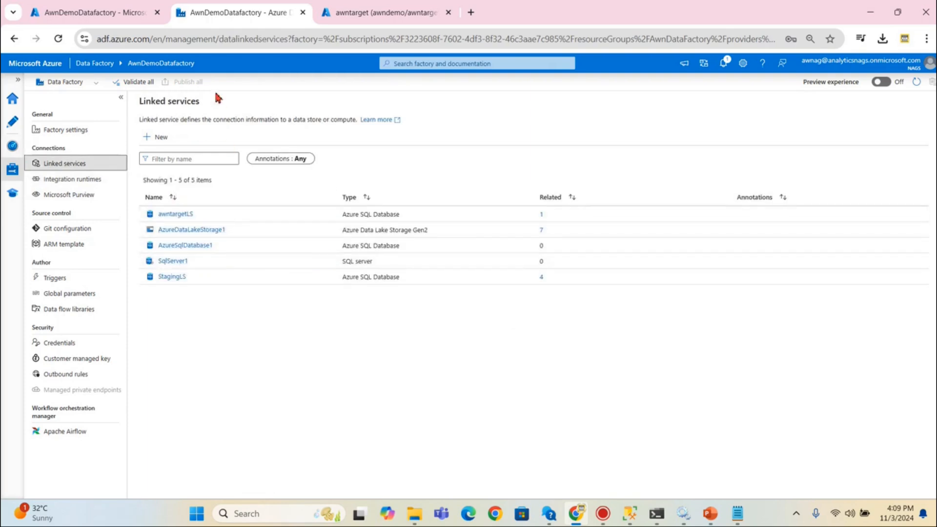
click(171, 261)
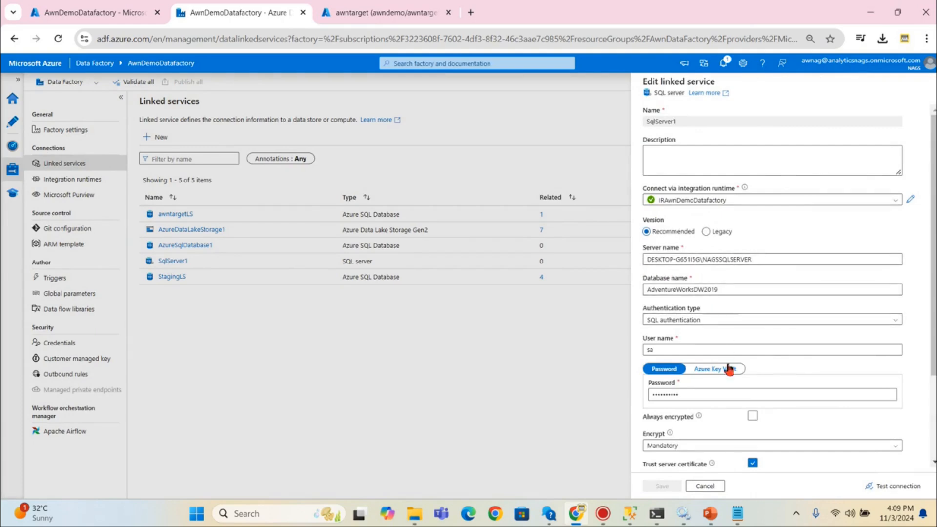
scroll(710, 405, down, 2)
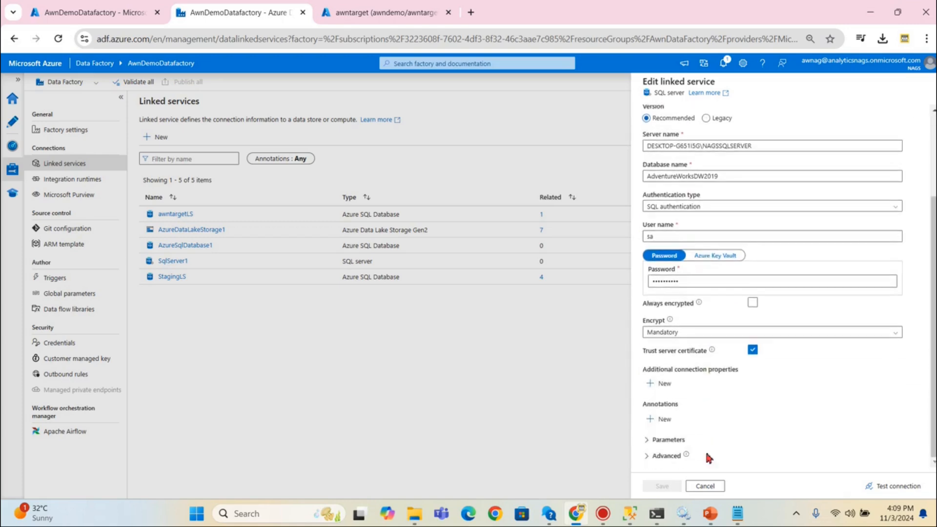
click(705, 486)
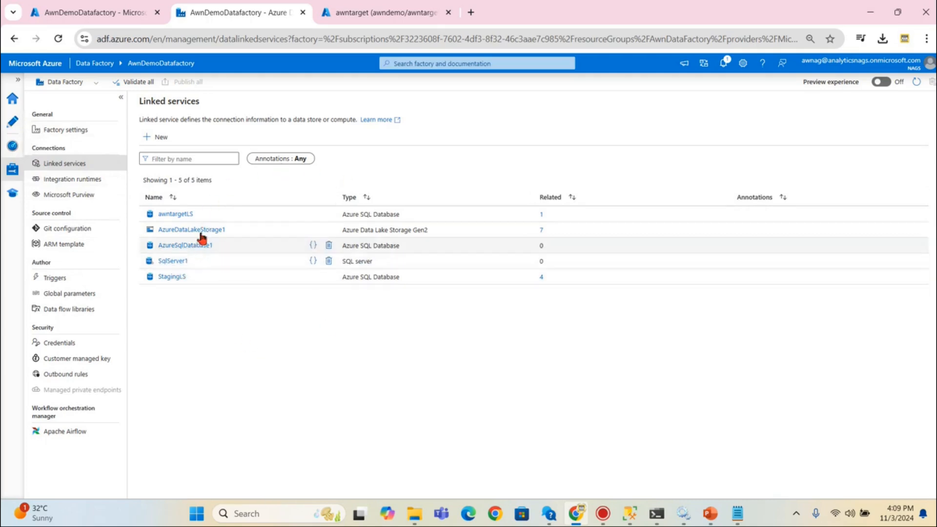
- Review the awntargetLS linked service settings unchanged, then go to the Author workspace
click(173, 215)
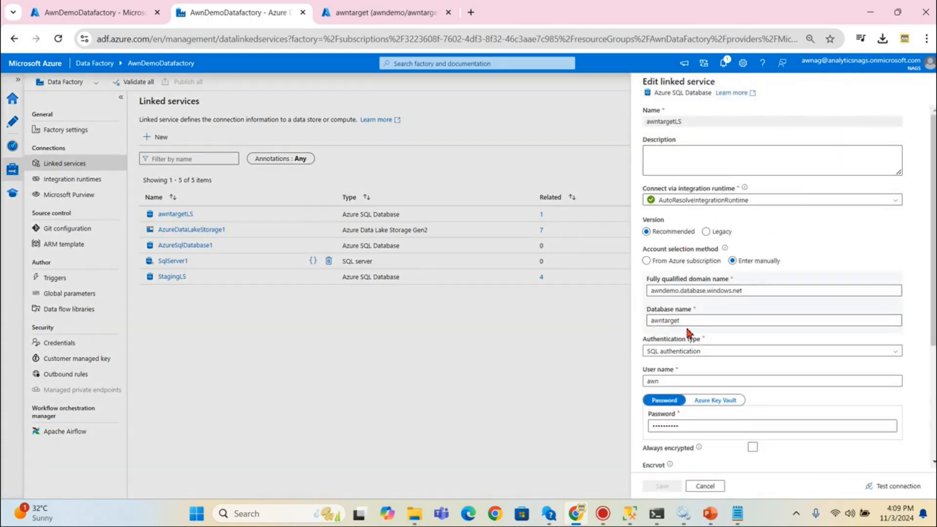
scroll(732, 324, down, 3)
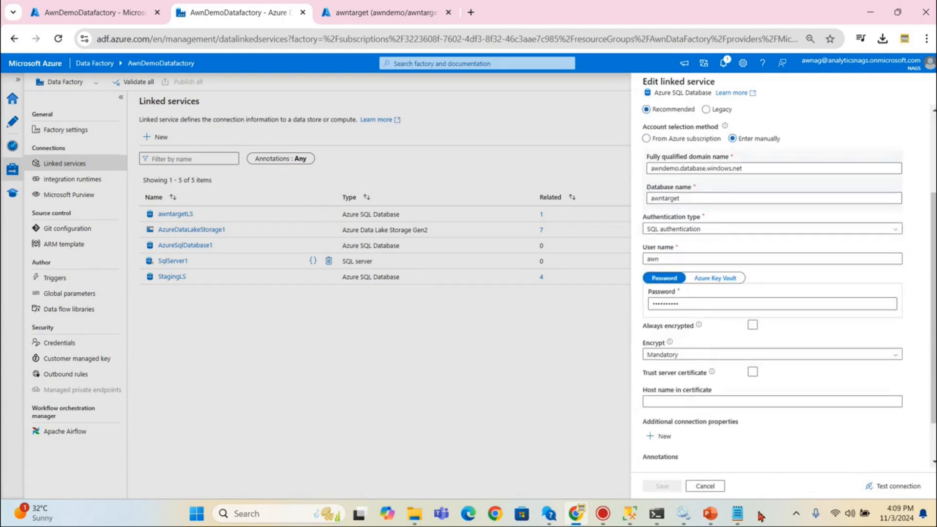
click(721, 486)
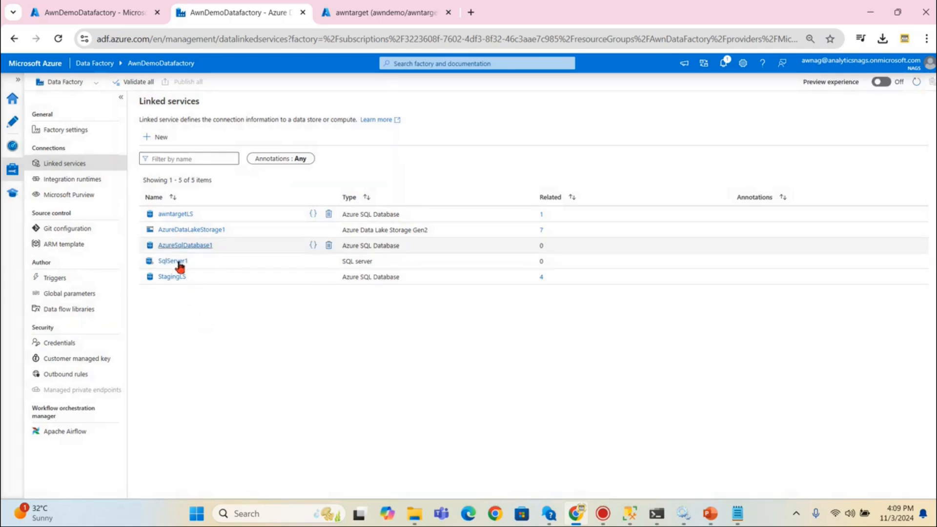
click(14, 126)
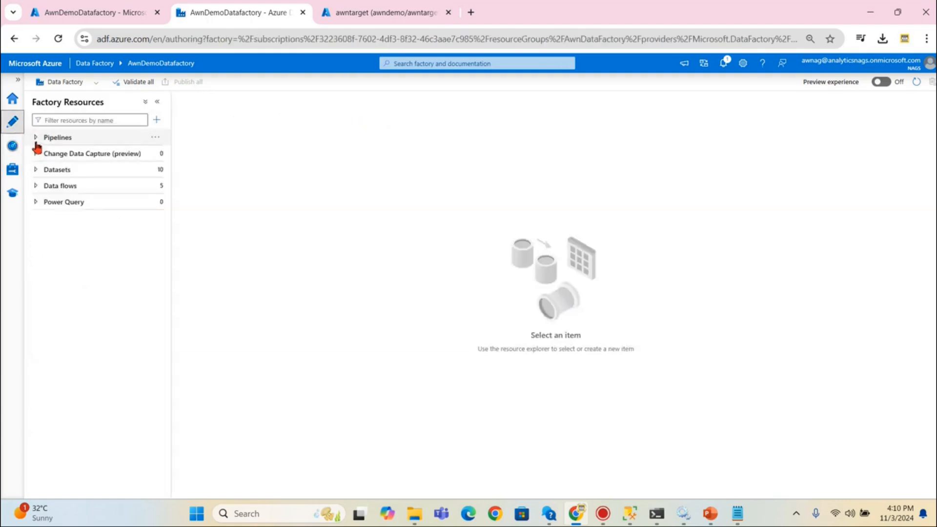
- Check the targetdb dataset's parameters schemaTrgDS (dbo) and TablenameTrgDS (product), then close it
click(36, 170)
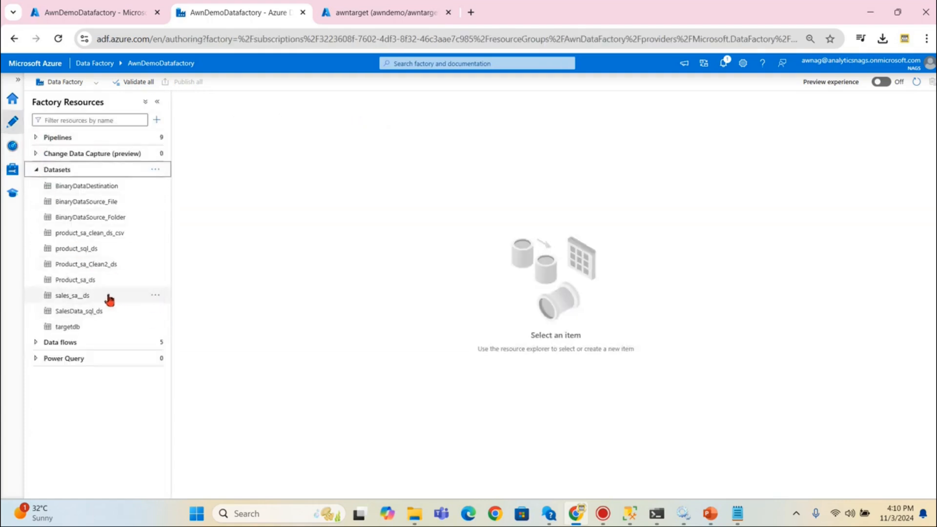
click(59, 331)
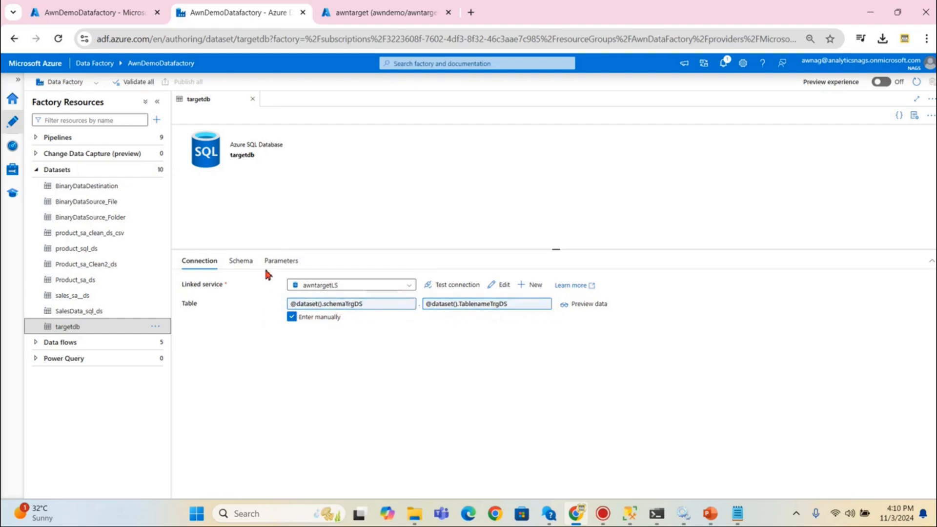
click(292, 260)
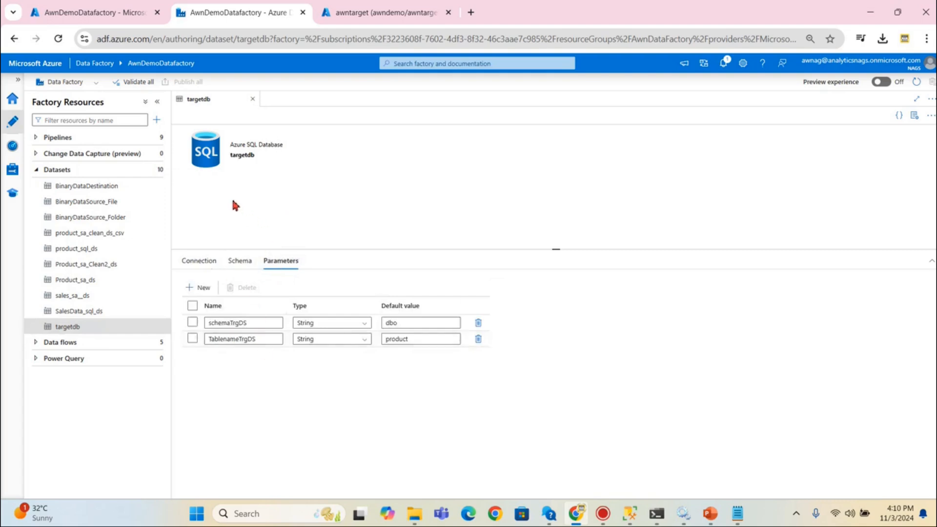
click(251, 100)
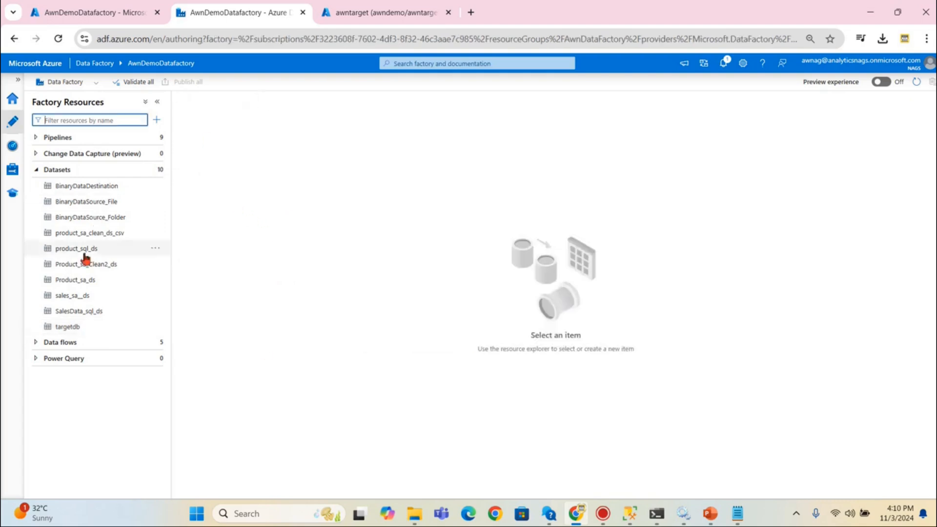
click(155, 170)
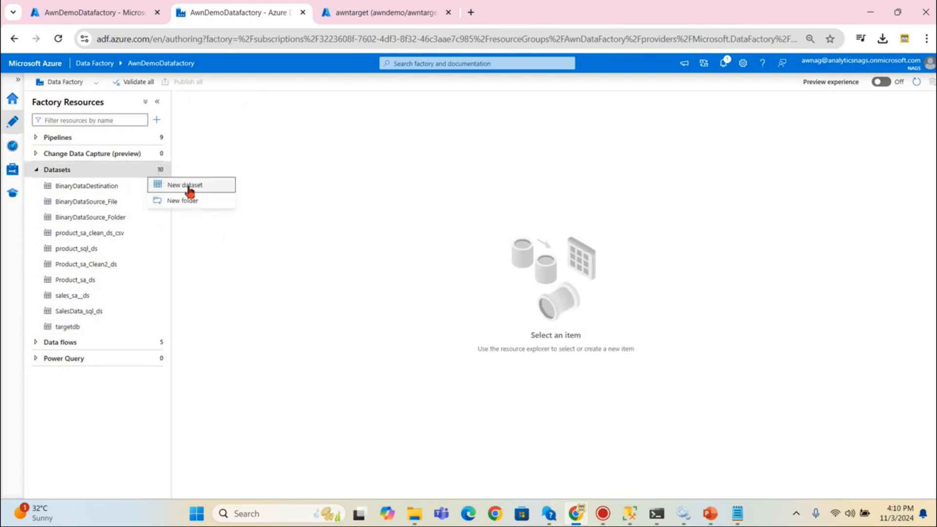
- Start a new dataset using the SQL Server data store
click(197, 178)
text(sqlse)
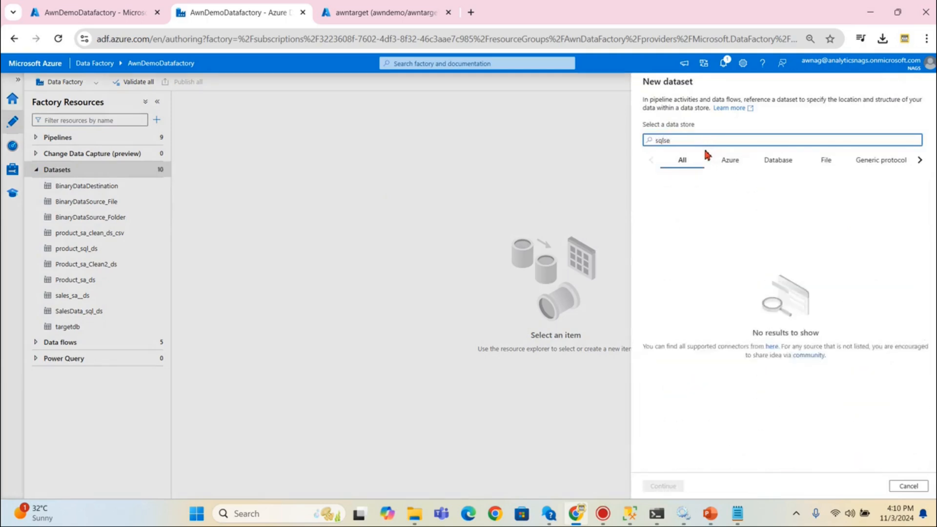
key(BackSpace)
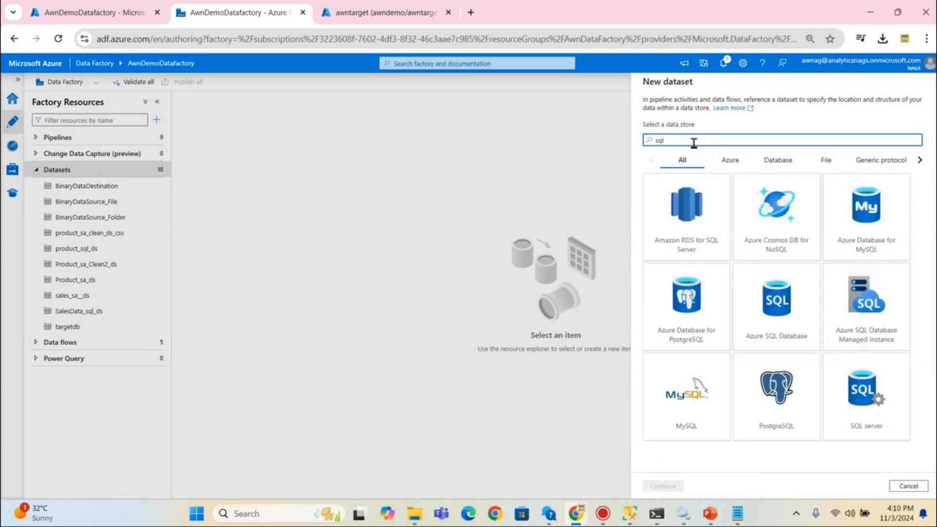
click(700, 327)
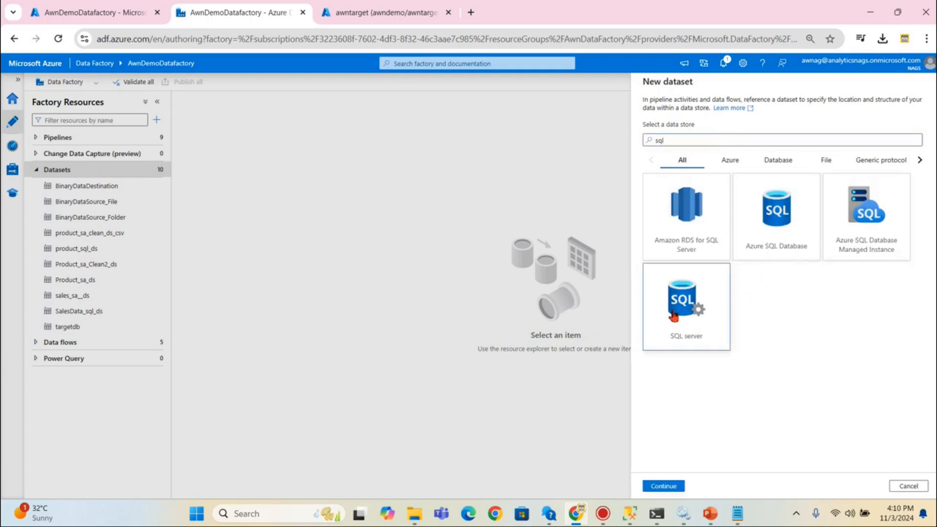
click(662, 485)
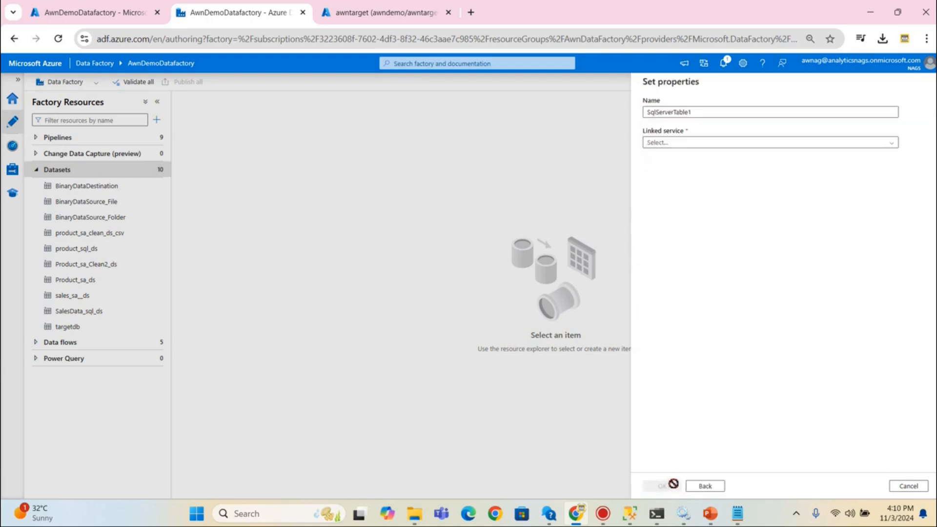
- Link the dataset to SqlServer1 and manually enter table dbo.DimDate, creating SqlServerTable1
click(685, 143)
click(667, 190)
click(659, 202)
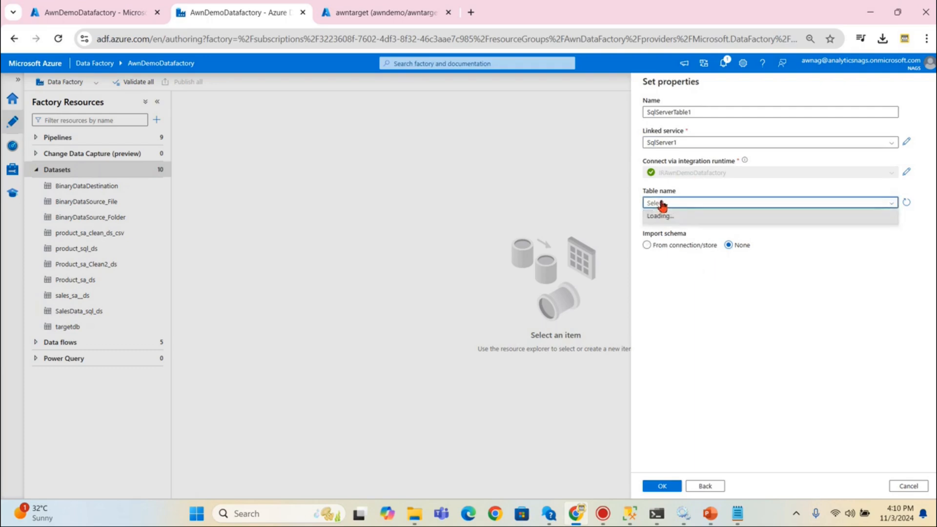
click(647, 215)
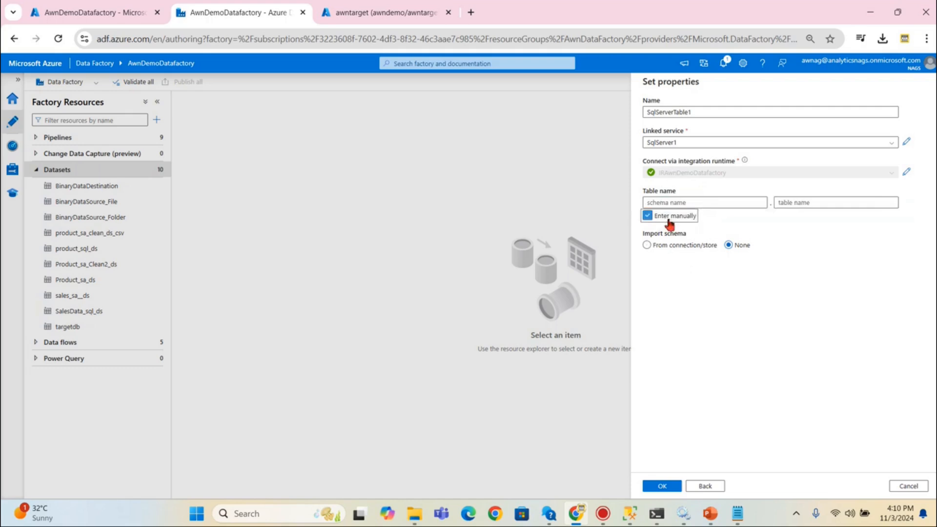
click(701, 204)
text(dbo)
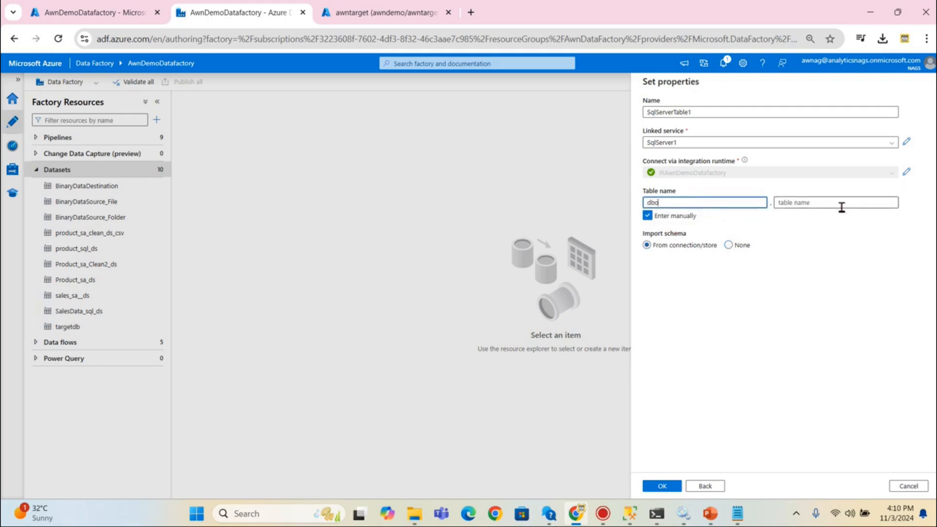
click(841, 207)
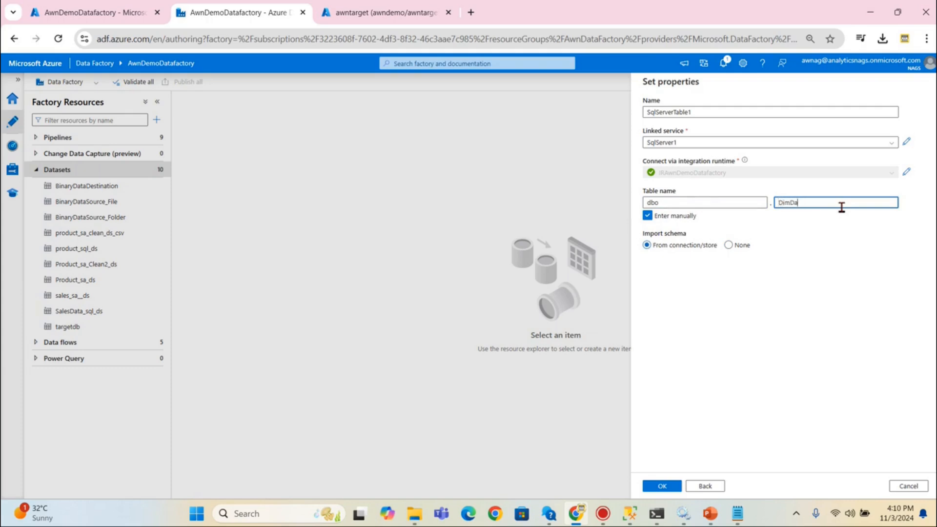
click(660, 487)
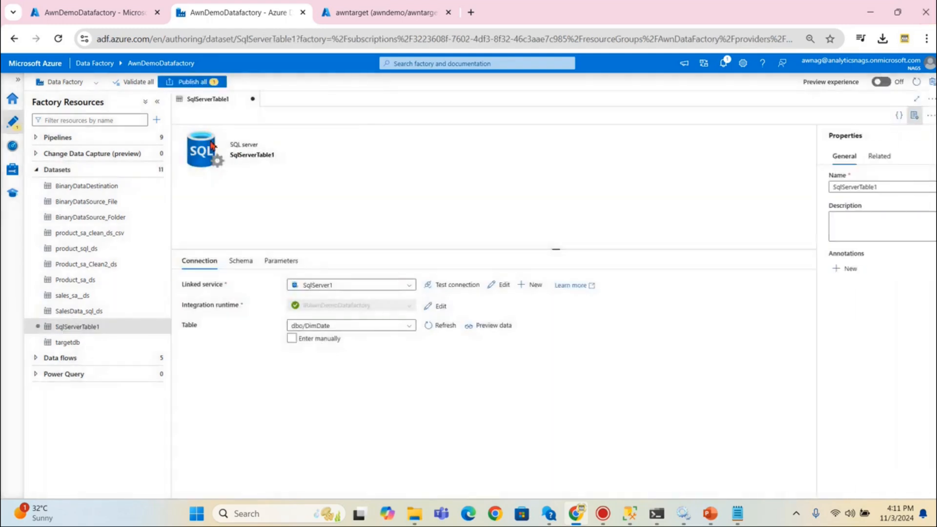
- Add a new pipeline and rename it OnpremiseToCloud
click(41, 139)
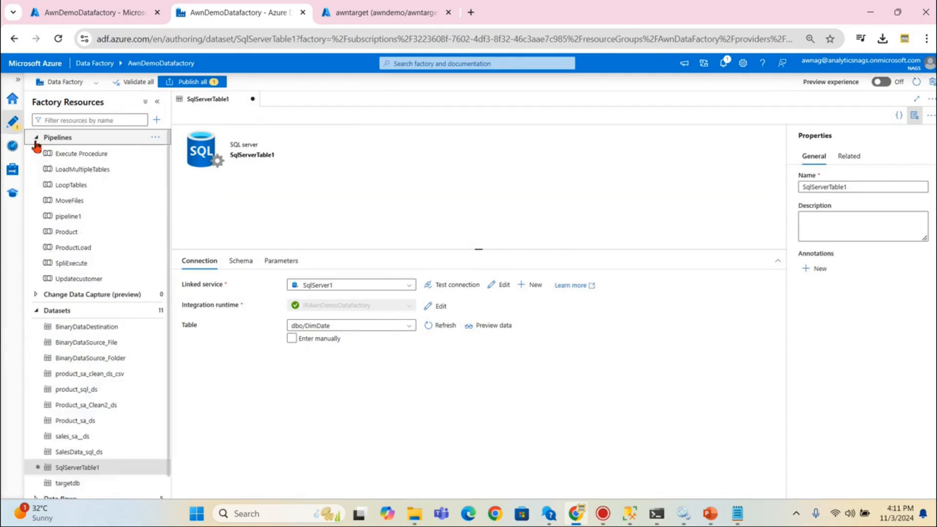
click(157, 120)
mouse_move(205, 134)
click(319, 135)
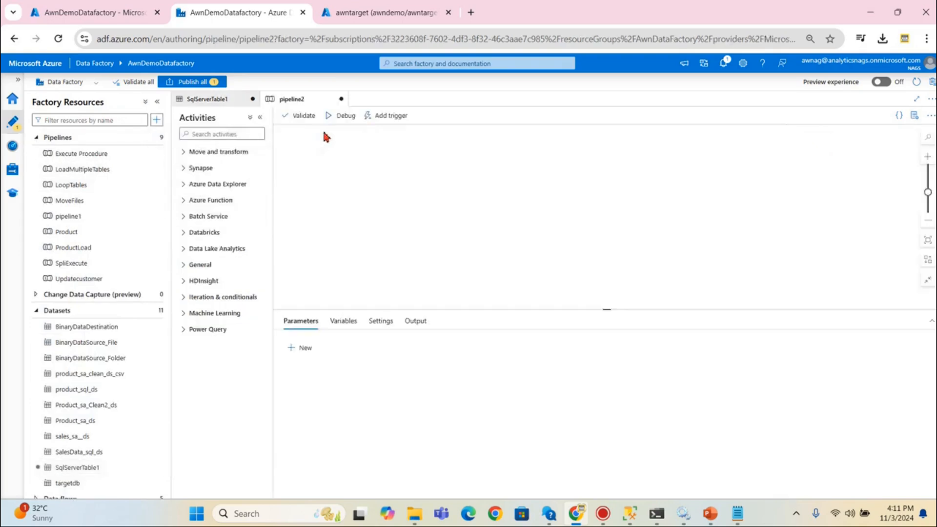
click(602, 177)
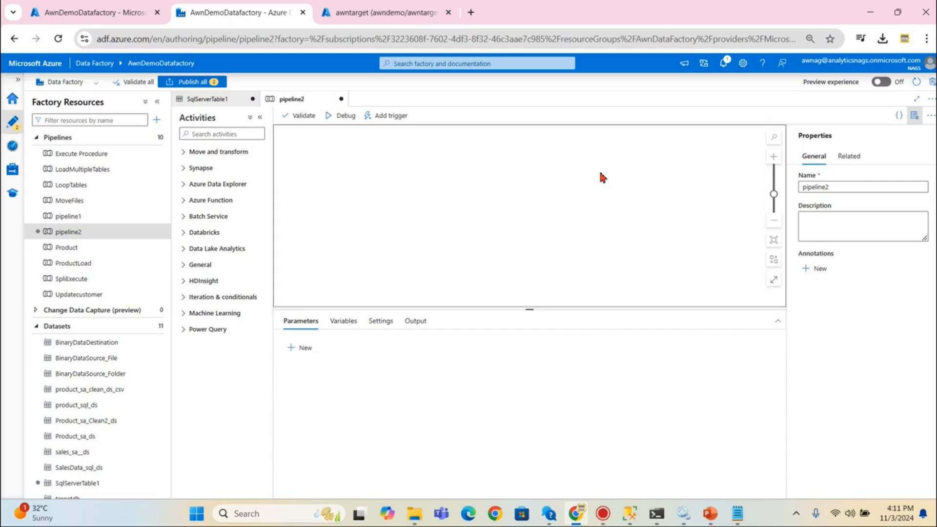
double_click(812, 188)
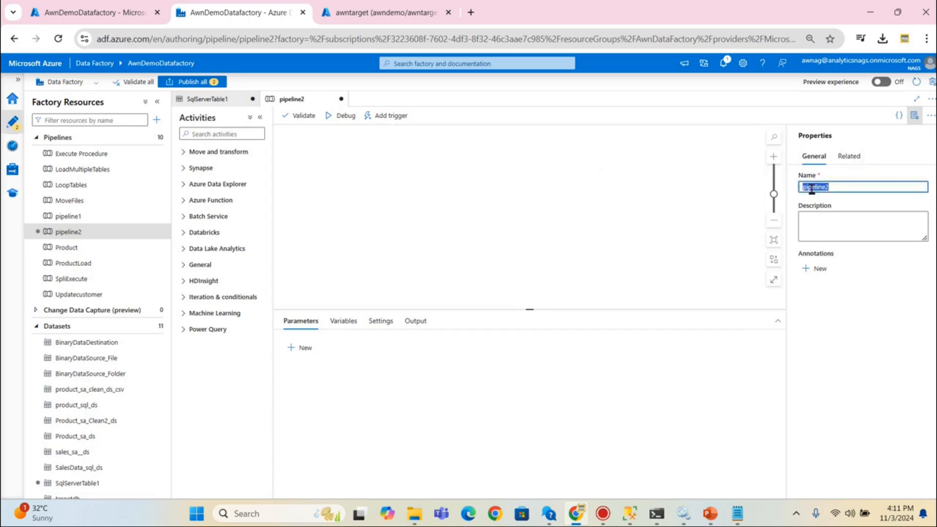
text(d)
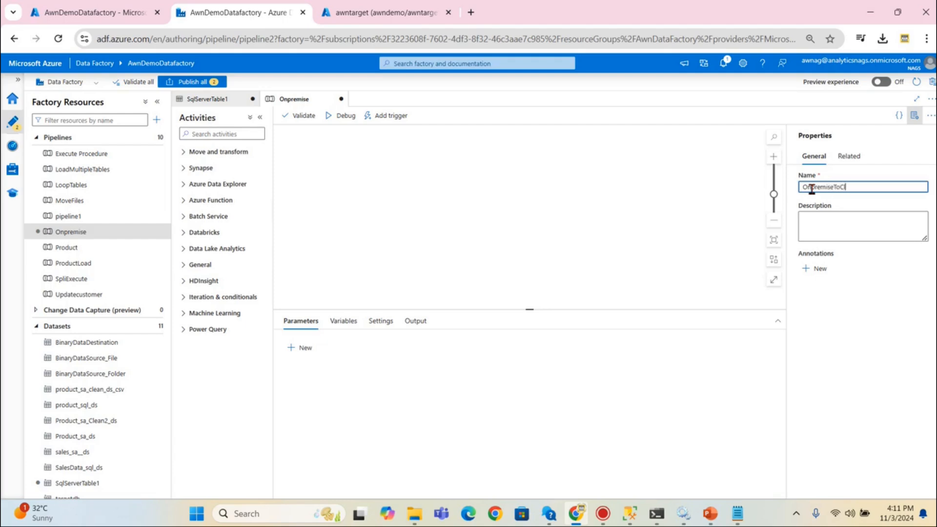
click(546, 196)
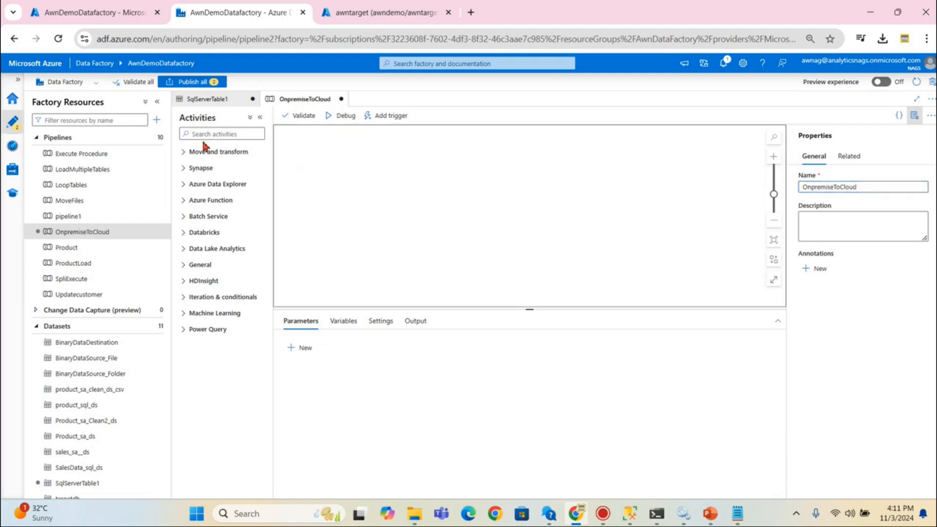
click(225, 135)
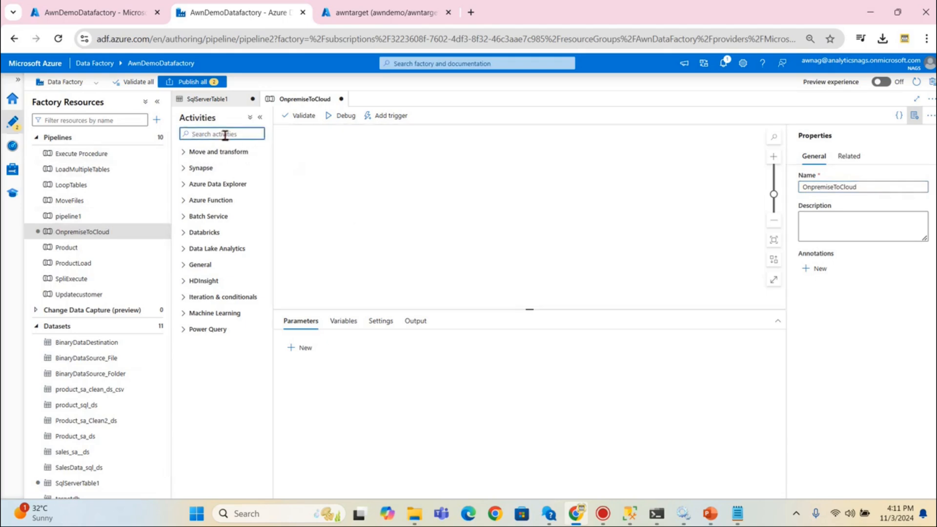
text(cop)
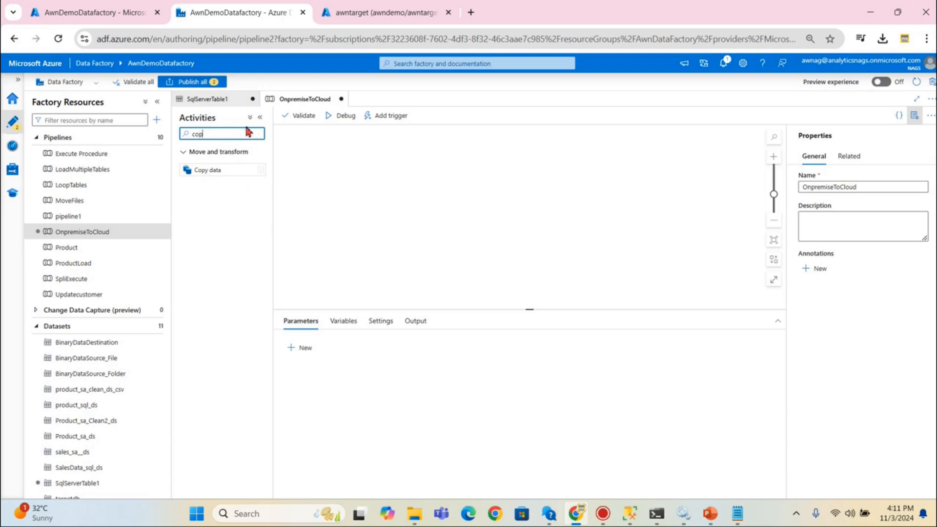
- Place a Copy data activity on the canvas with SqlServerTable1 as its source dataset
drag(209, 171, 400, 172)
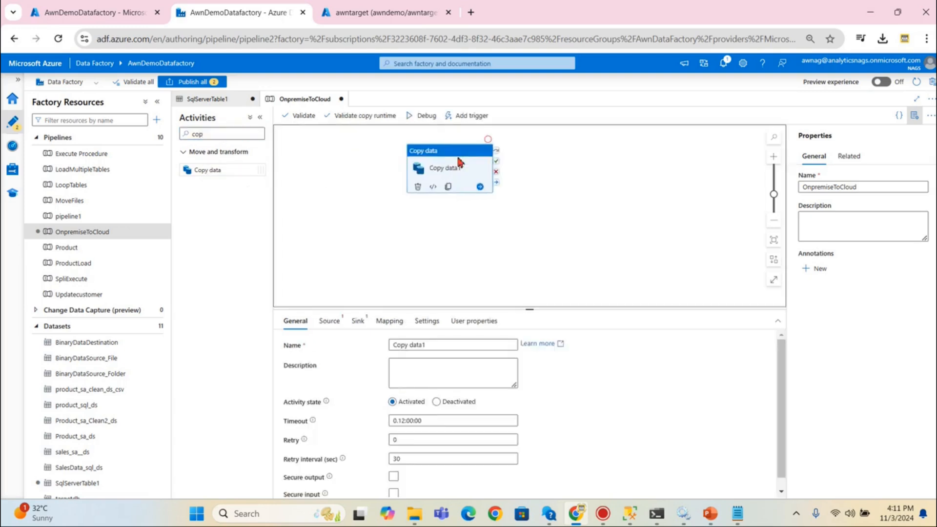
click(329, 321)
click(437, 346)
scroll(459, 390, down, 5)
scroll(457, 449, up, 5)
scroll(439, 437, down, 3)
click(442, 473)
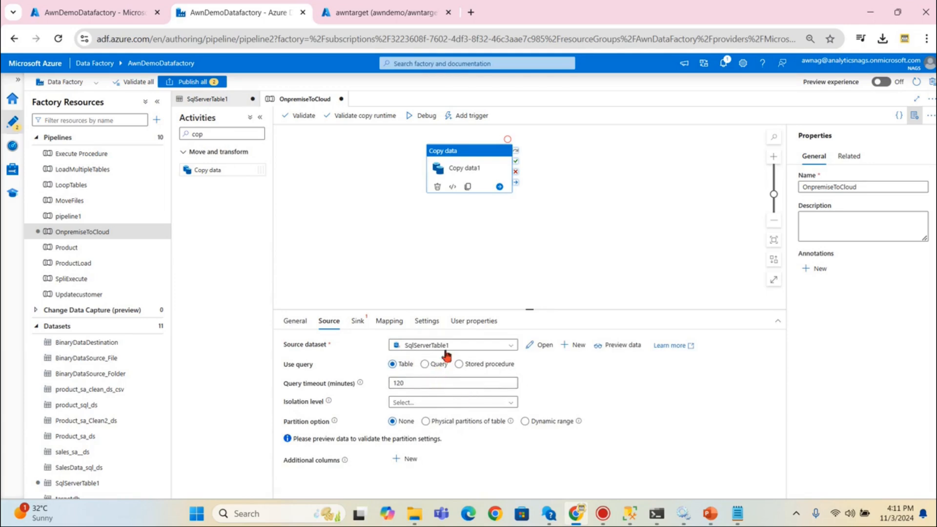
- Set the Copy data1 sink to targetdb, table name DimDate, with Auto create table
click(359, 324)
click(424, 347)
scroll(464, 460, down, 3)
click(420, 485)
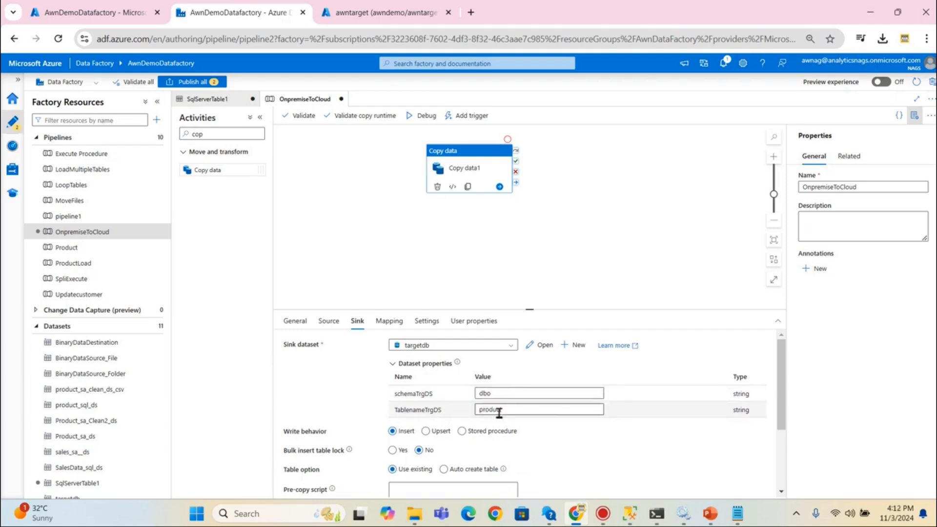
double_click(498, 409)
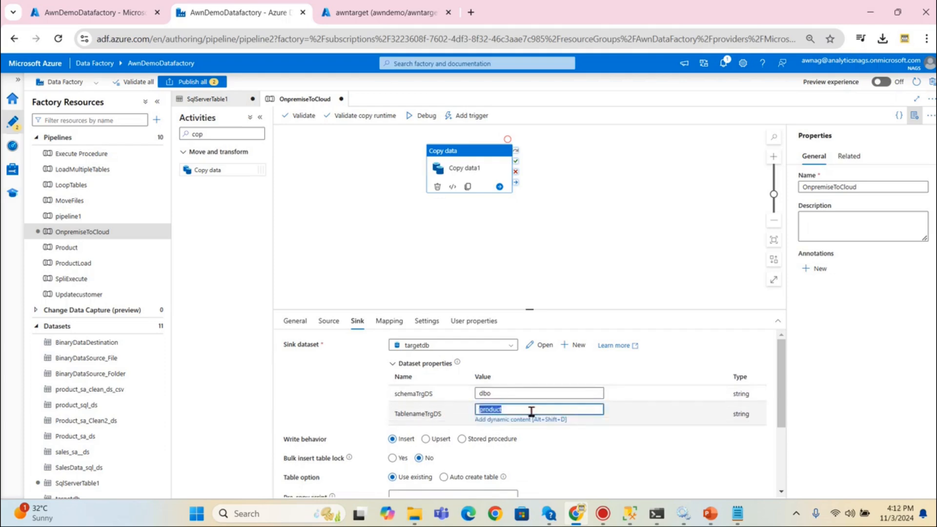
text(D)
scroll(652, 451, down, 3)
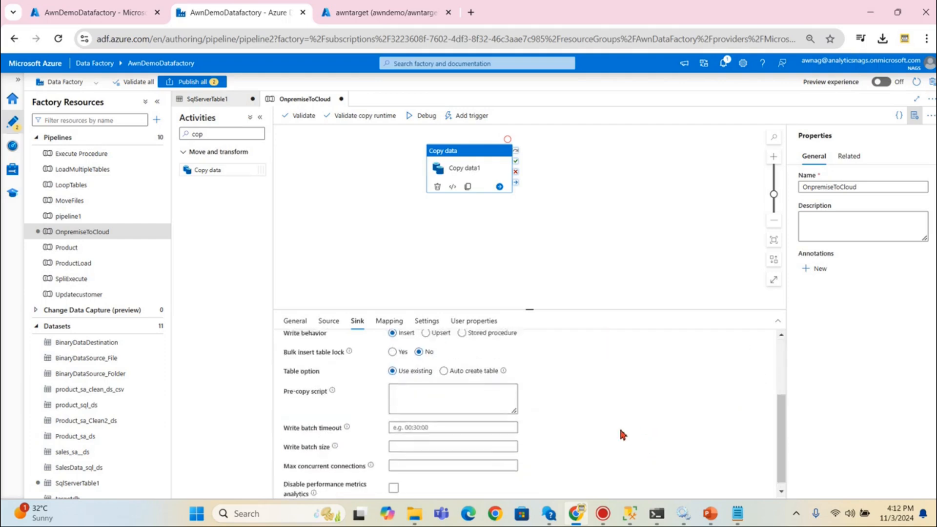
scroll(618, 429, up, 3)
scroll(481, 414, down, 1)
click(456, 417)
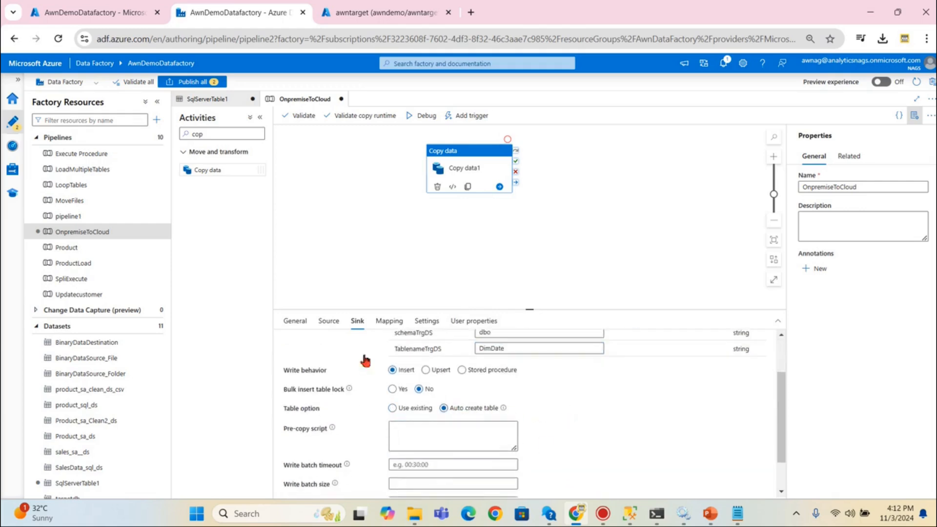
- Refresh and list the awntarget database's tables in the query editor
click(340, 196)
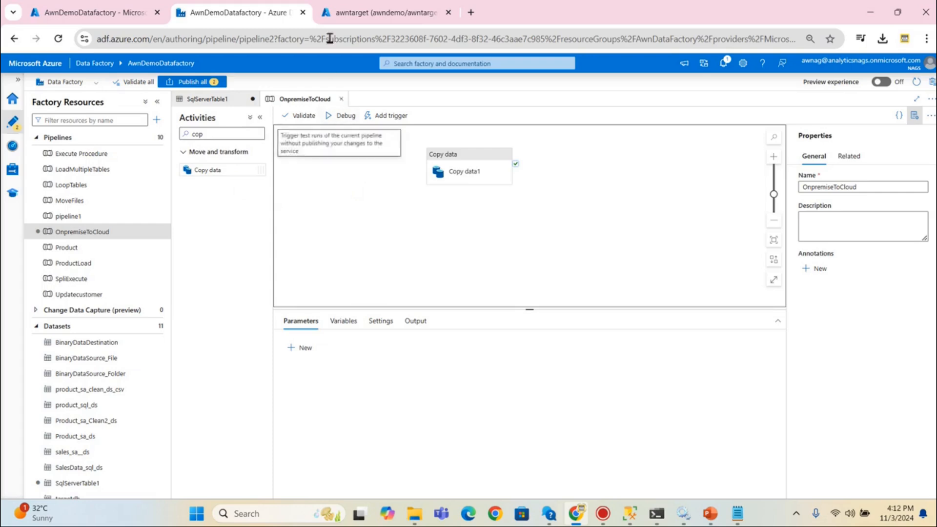
click(346, 10)
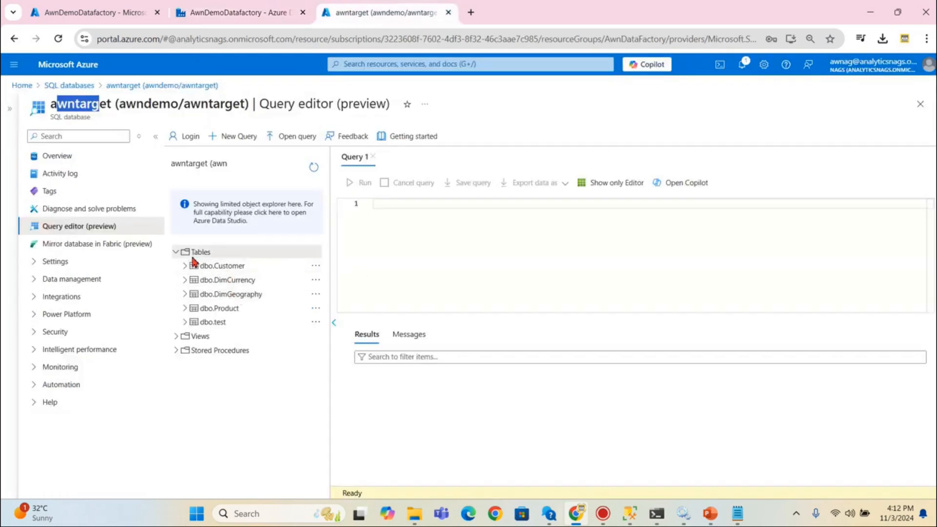
click(313, 168)
click(178, 253)
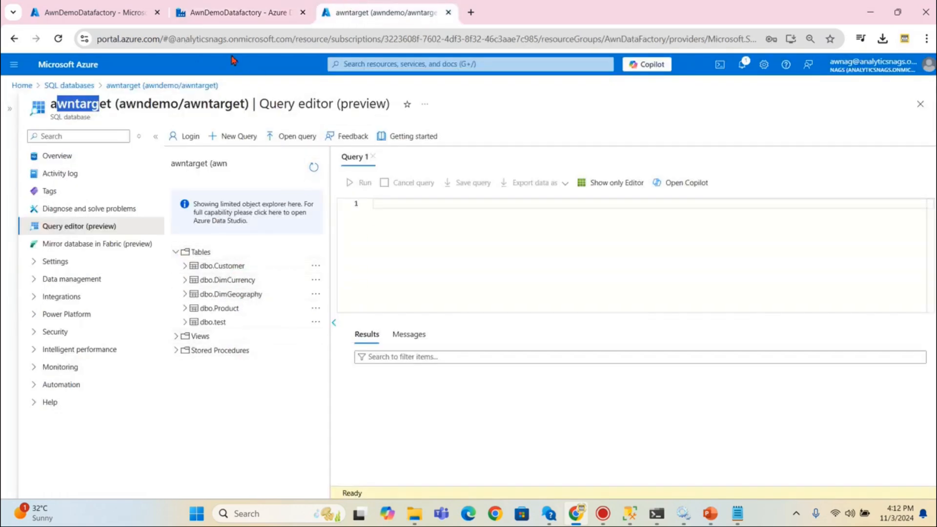
click(210, 12)
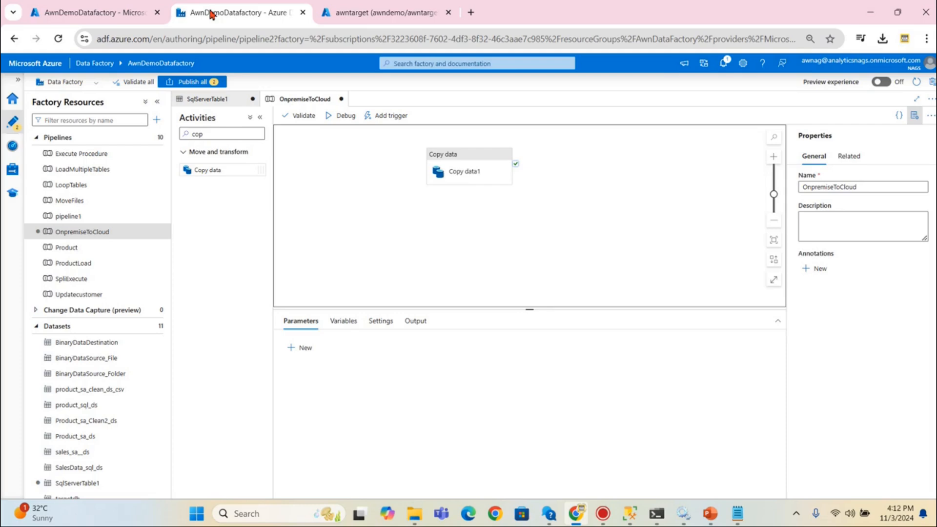
- Check SqlServerTable1's schema and turn off Enter manually for its dbo.DimDate table
click(474, 169)
click(329, 320)
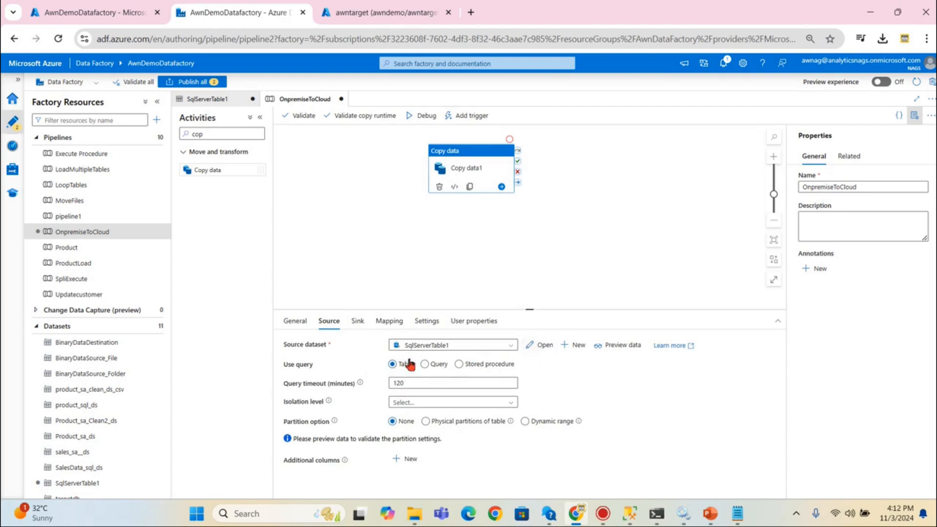
click(538, 345)
click(238, 264)
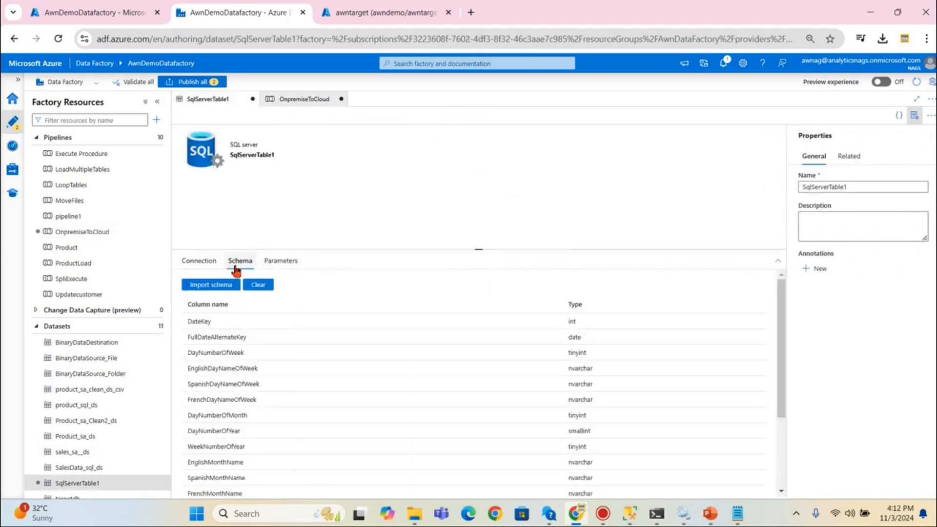
click(209, 263)
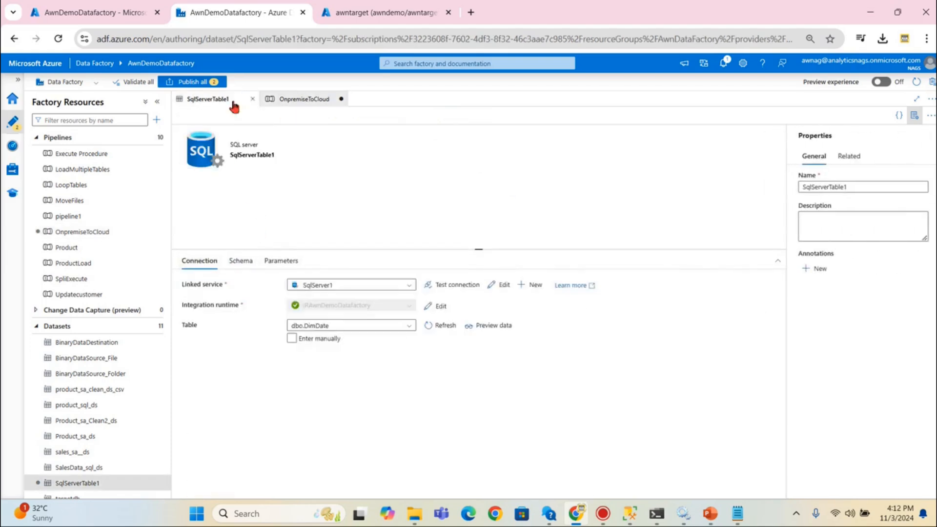
click(322, 342)
click(302, 99)
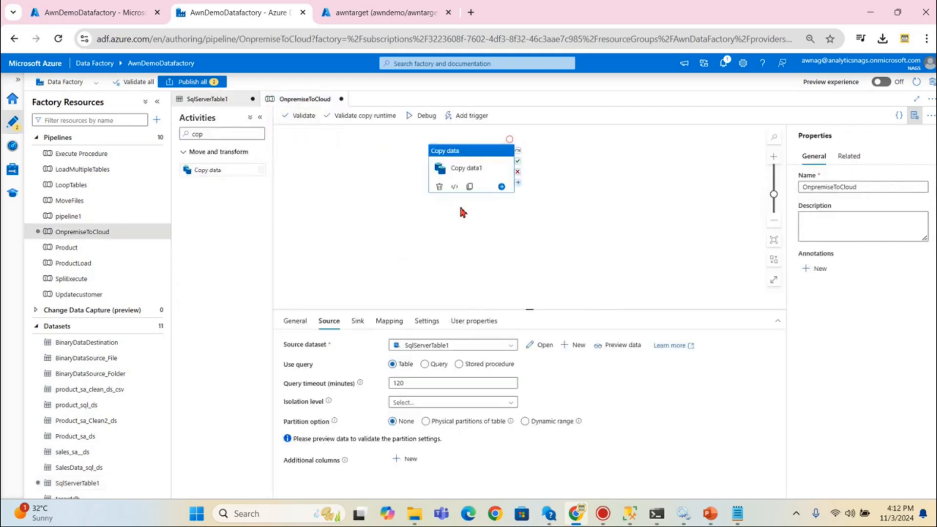
- Debug-run OnpremiseToCloud until Copy data1 succeeds in 21s, then return to the awntarget query editor
click(417, 120)
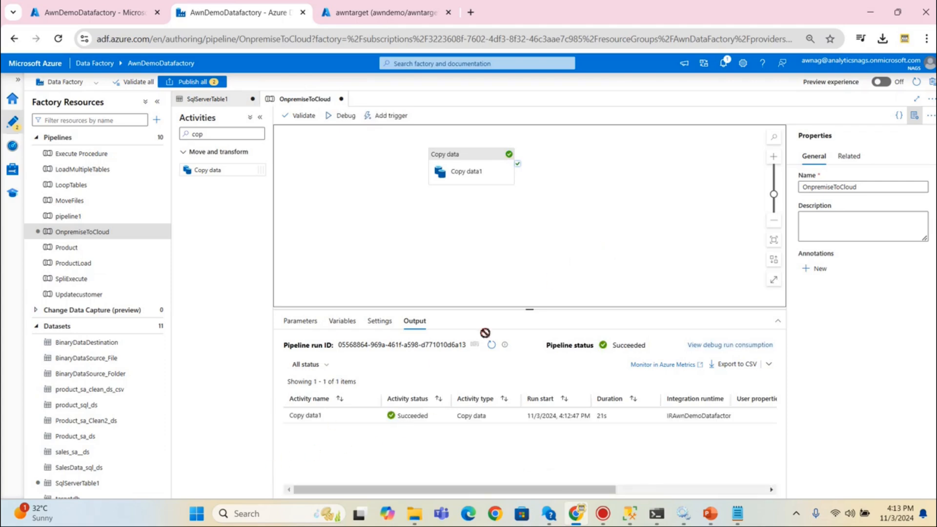
click(359, 14)
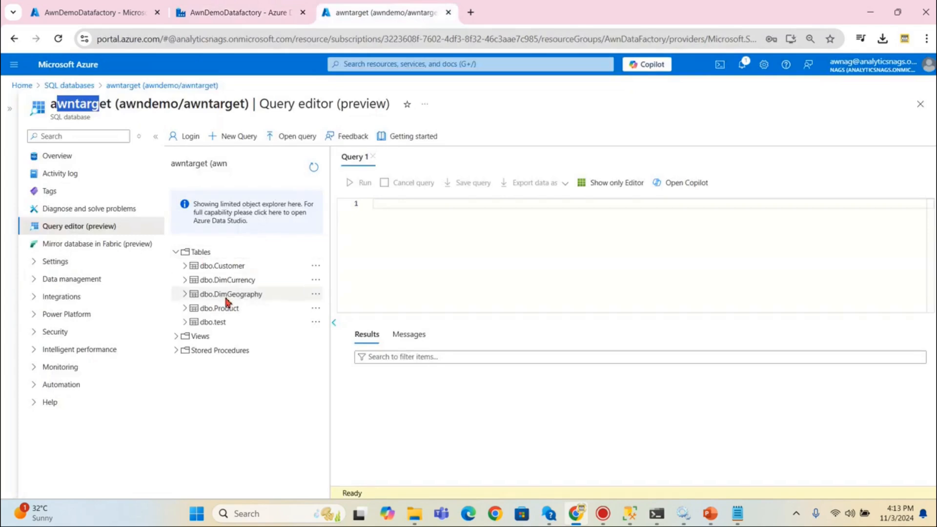
- Refresh awntarget's object list and expand Tables to reveal the copied dbo.DimDate
click(209, 254)
click(314, 168)
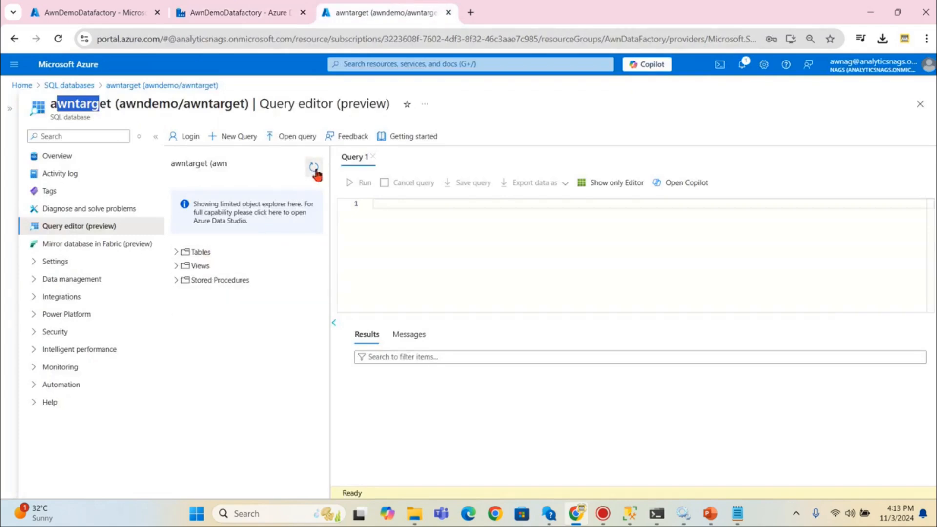
click(178, 254)
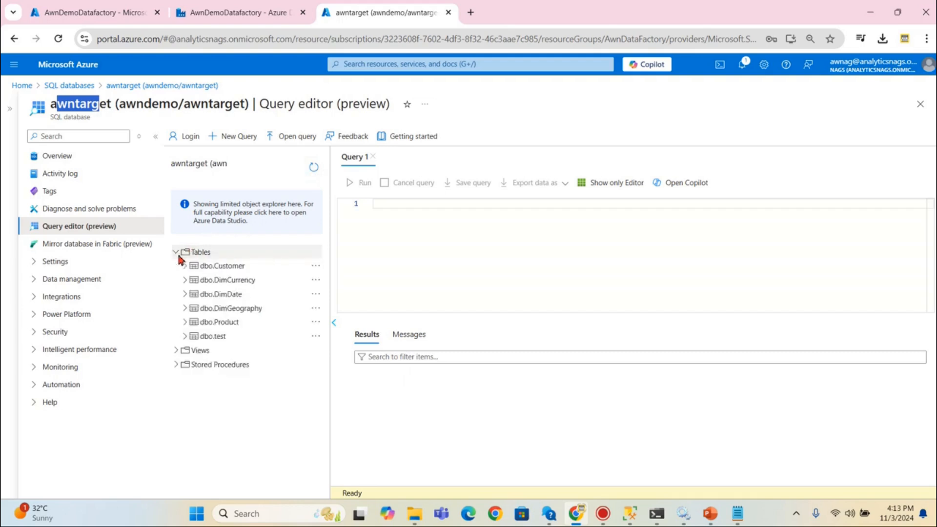
right_click(231, 298)
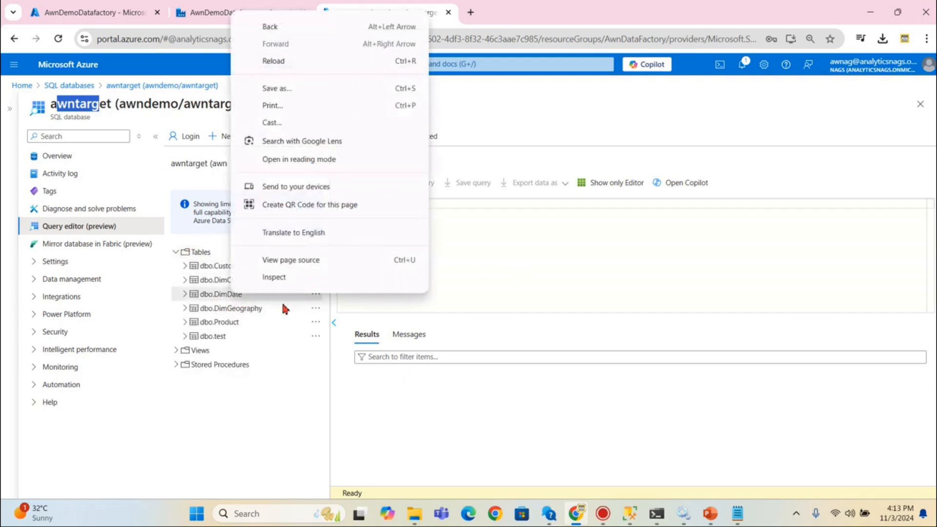
click(221, 300)
right_click(221, 299)
- Run select * from [dbo].[DimDate] to list the copied rows
click(505, 255)
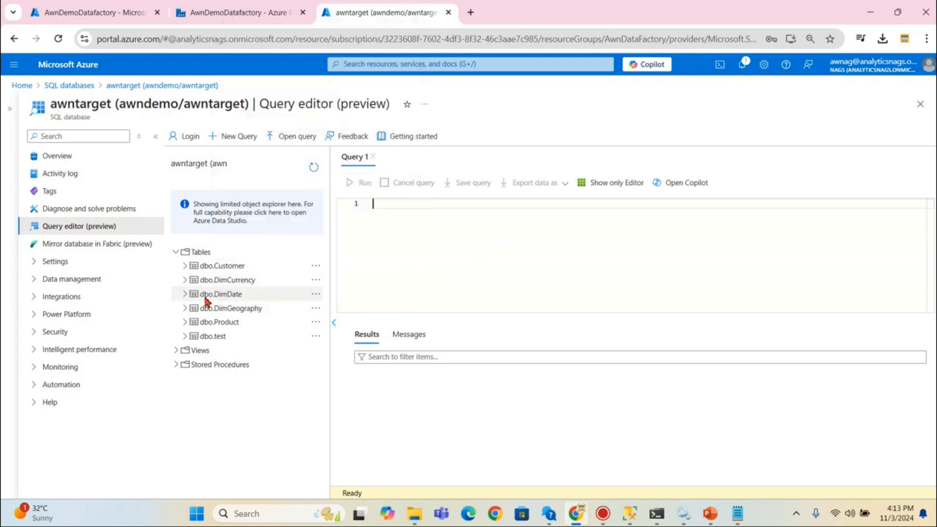
text(select)
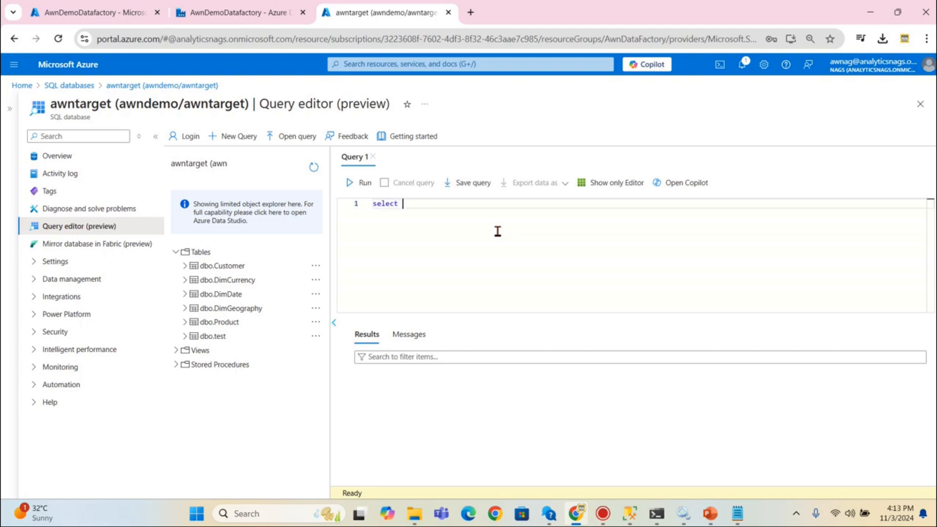
text( * from Dimdate)
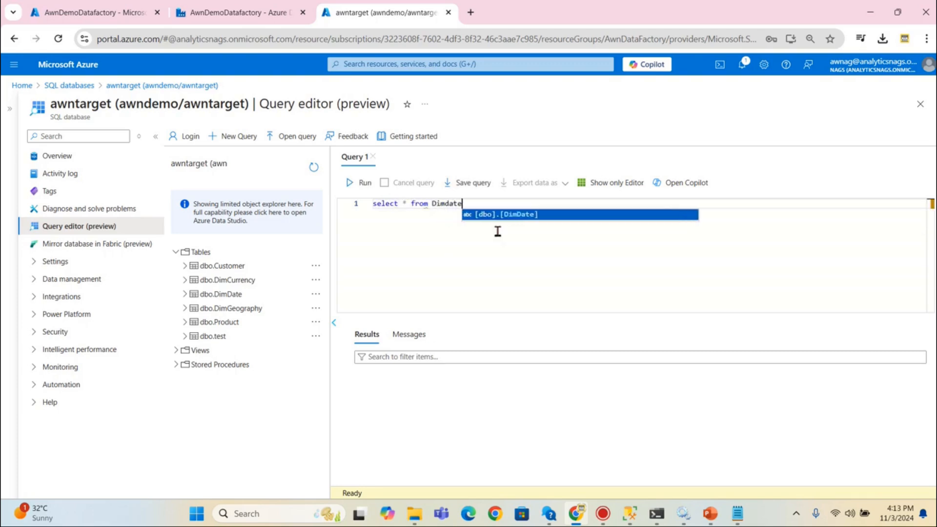
click(524, 214)
click(361, 183)
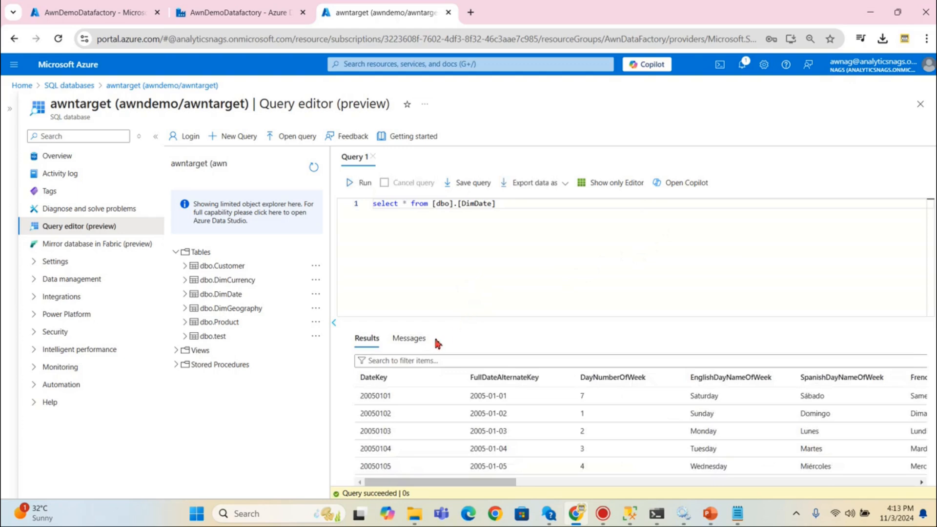
scroll(429, 397, down, 5)
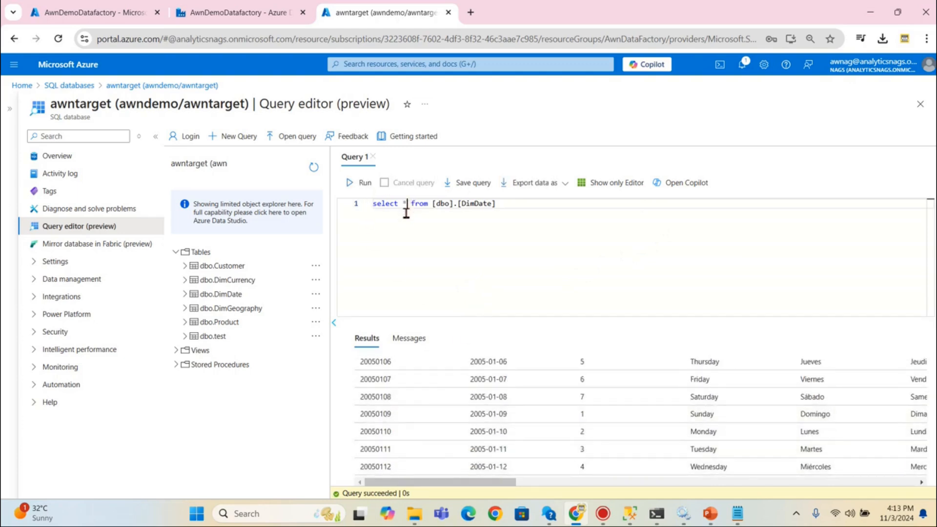
- Change the query to select count(1), confirm 3652 rows, and copy the query
key(BackSpace)
text(count()
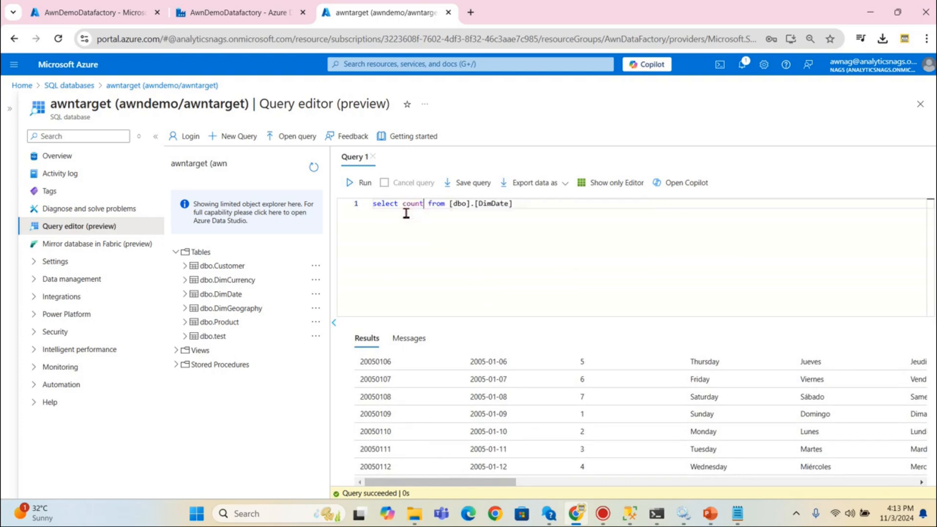
text(1))
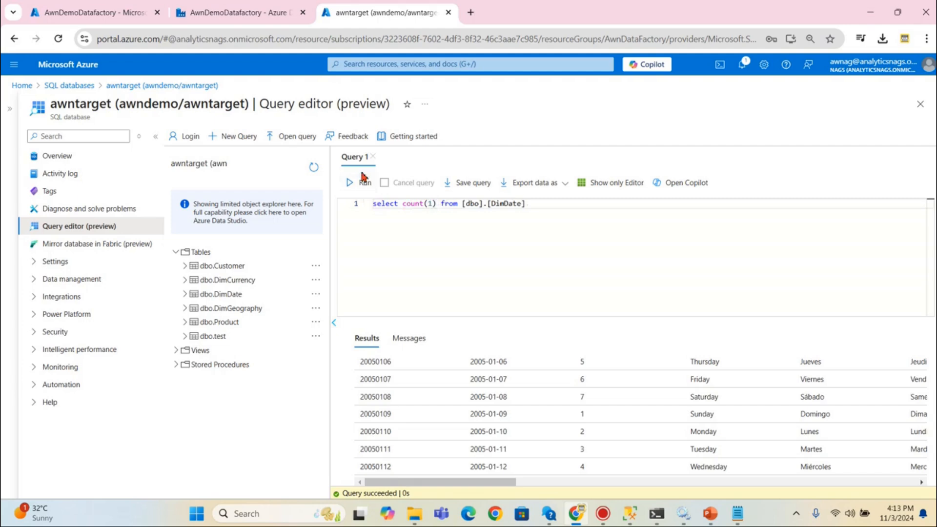
click(360, 194)
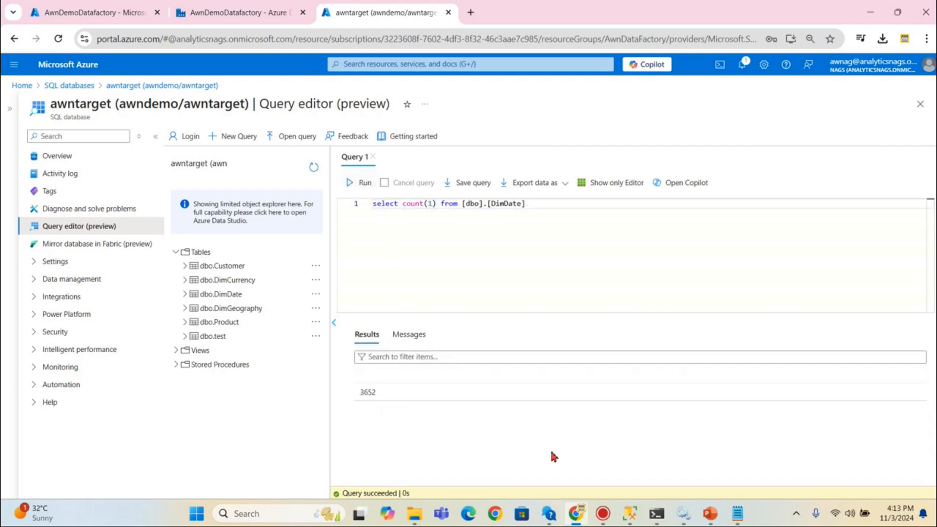
key(ctrl+a)
key(ctrl+c)
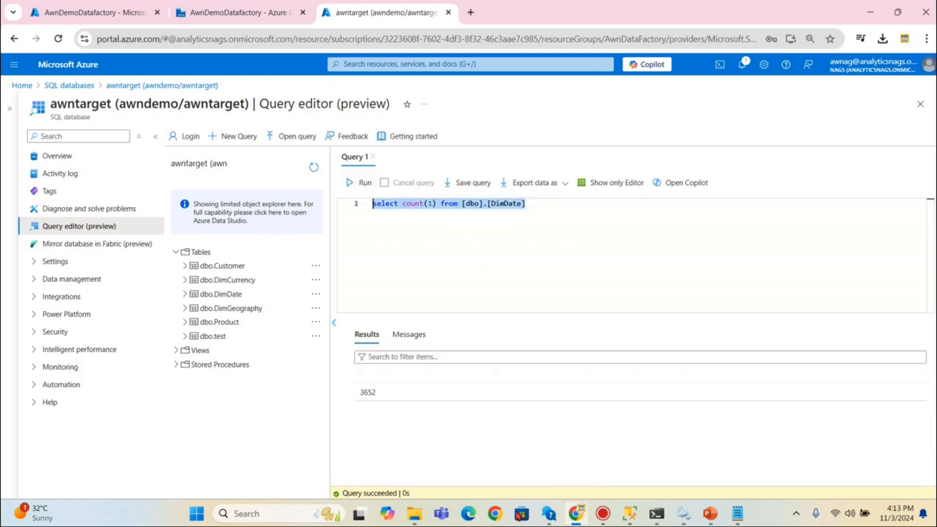
click(631, 515)
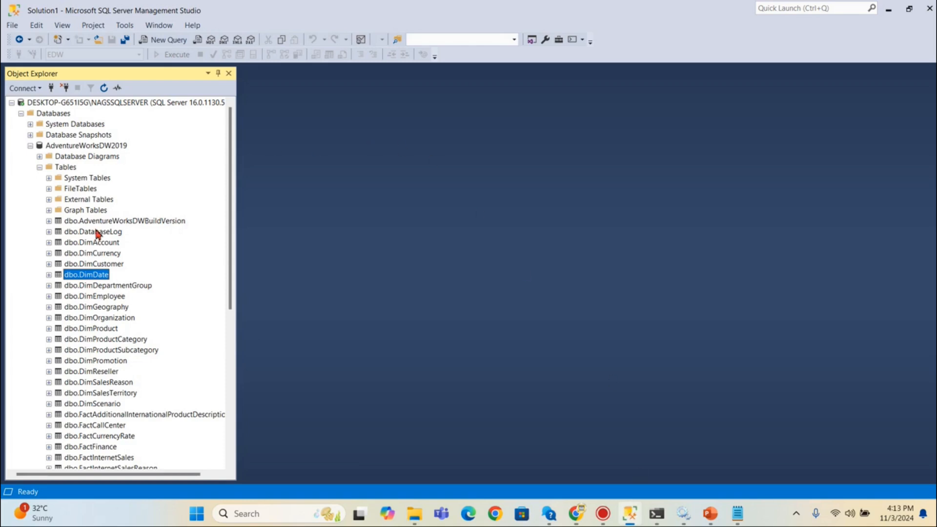
- Count rows in on-premises AdventureWorksDW2019 dbo.DimDate in SSMS, confirming 3652, then return to Azure
key(ctrl+n)
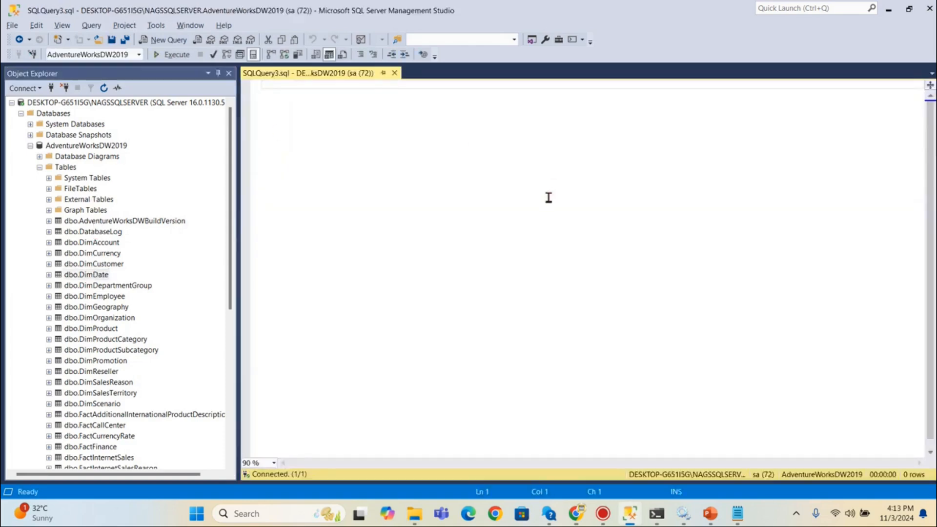
key(ctrl+v)
click(169, 54)
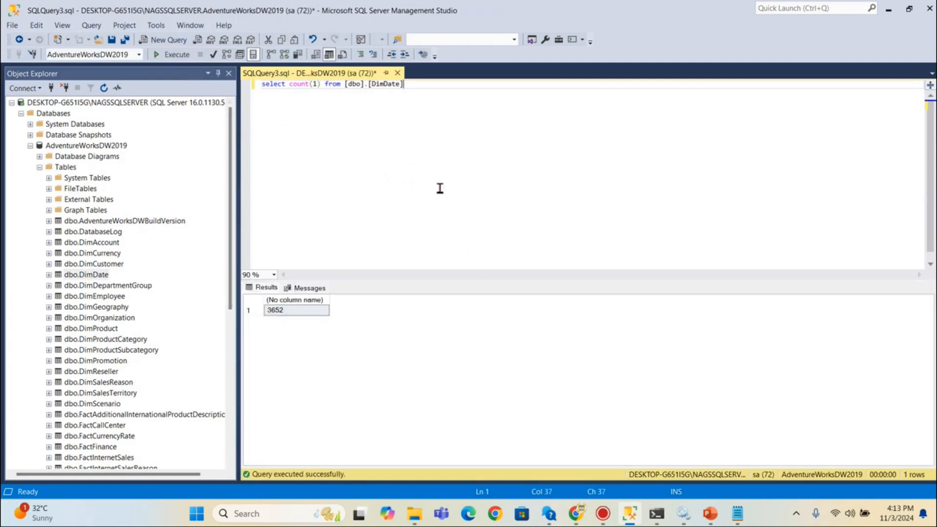
key(alt+Tab)
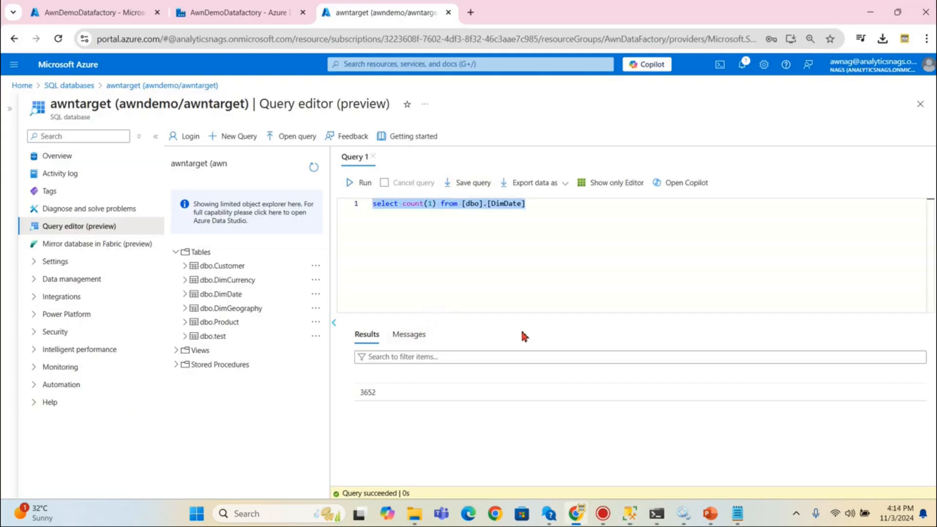
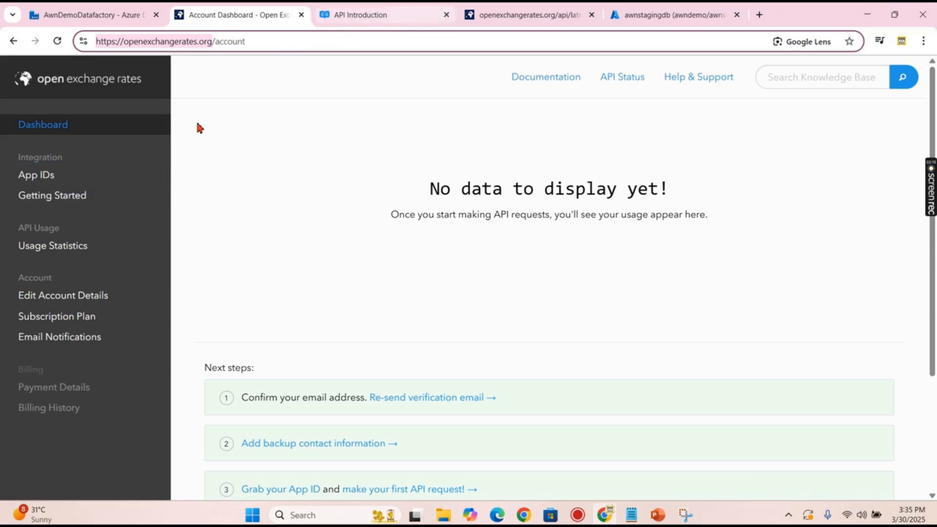
- Find the example request URL with its app_id parameter in the Open Exchange Rates API Introduction docs
click(97, 196)
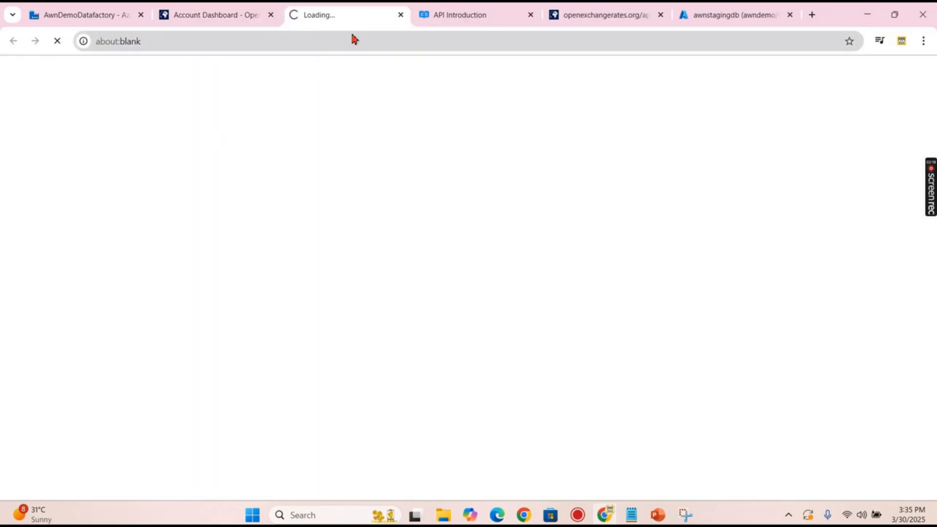
middle_click(476, 15)
scroll(345, 218, down, 6)
scroll(384, 227, down, 6)
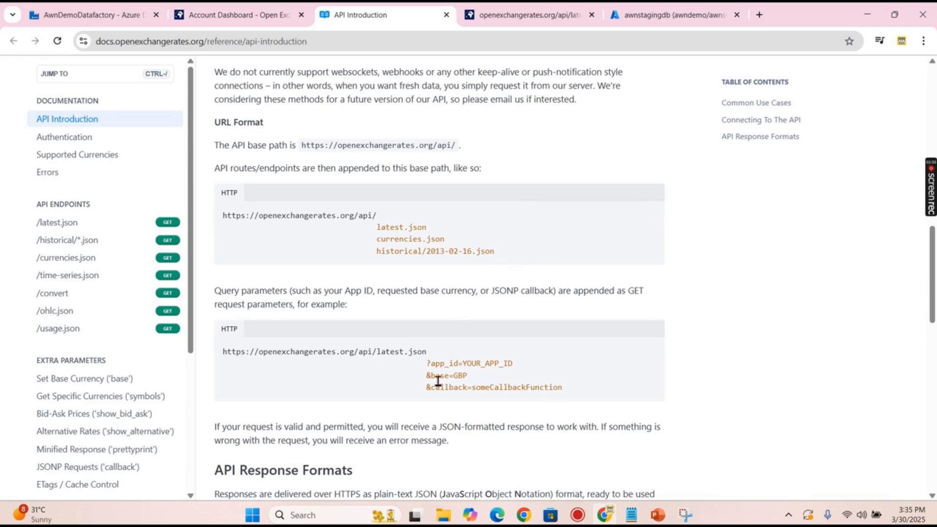
drag(432, 366, 523, 367)
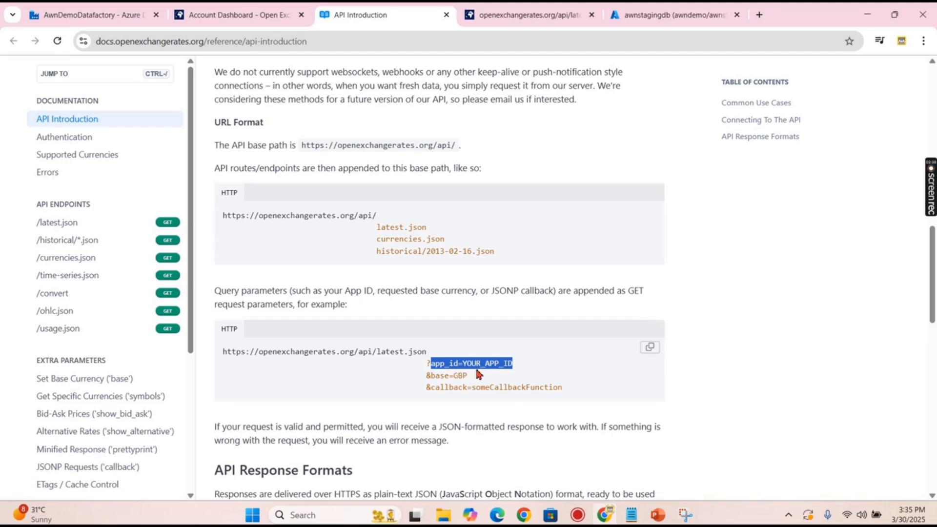
- Check the latest.json response listing currency exchange rates, then go back to Data Factory
click(241, 16)
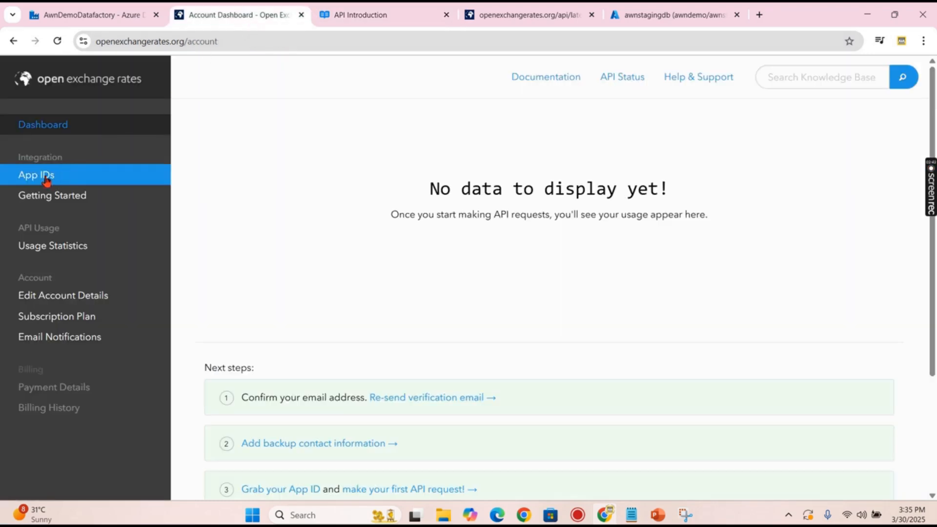
click(358, 16)
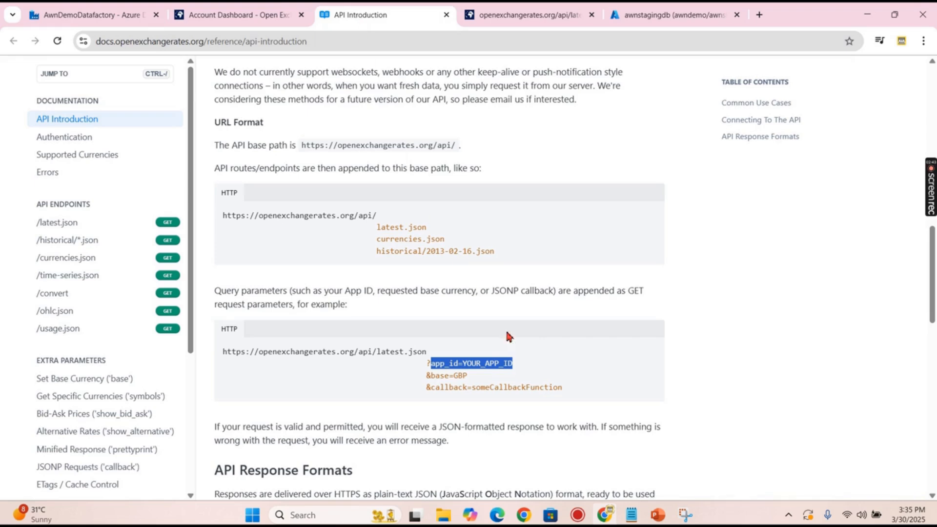
scroll(530, 376, down, 1)
click(493, 14)
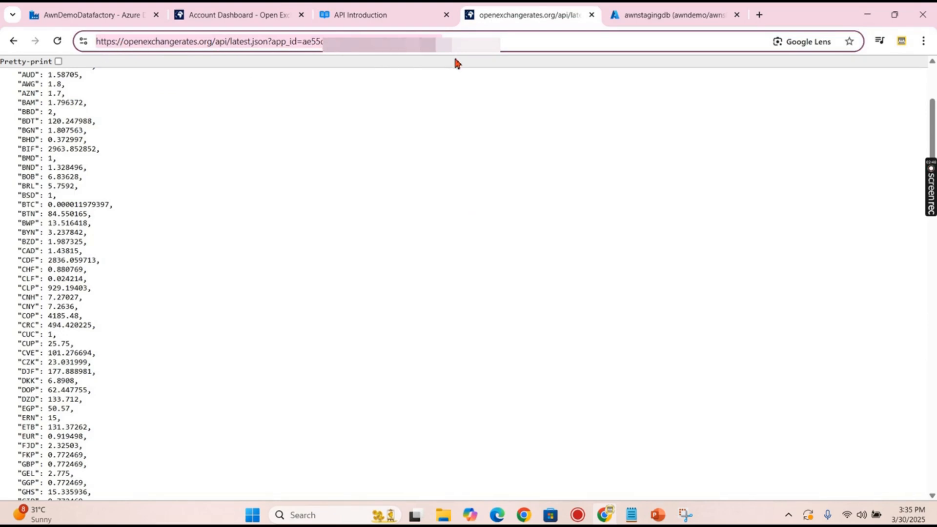
scroll(235, 99, up, 3)
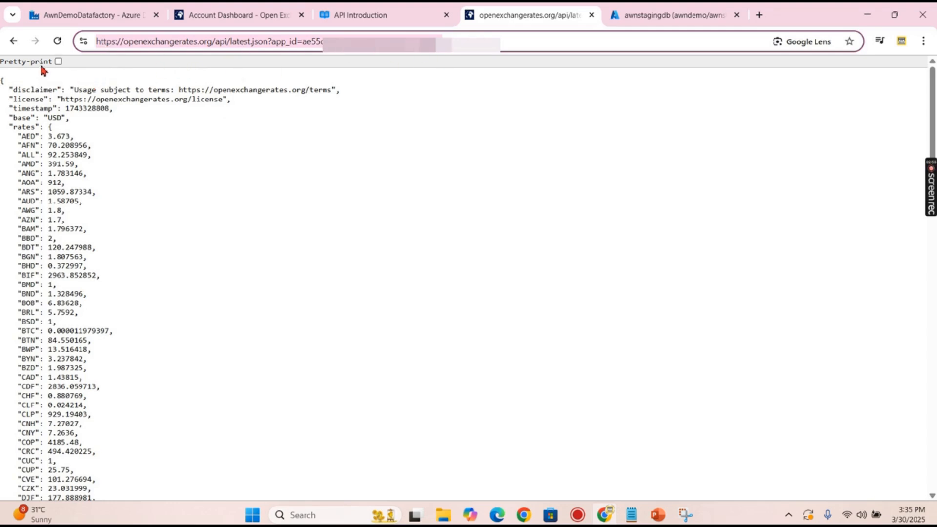
scroll(140, 213, down, 8)
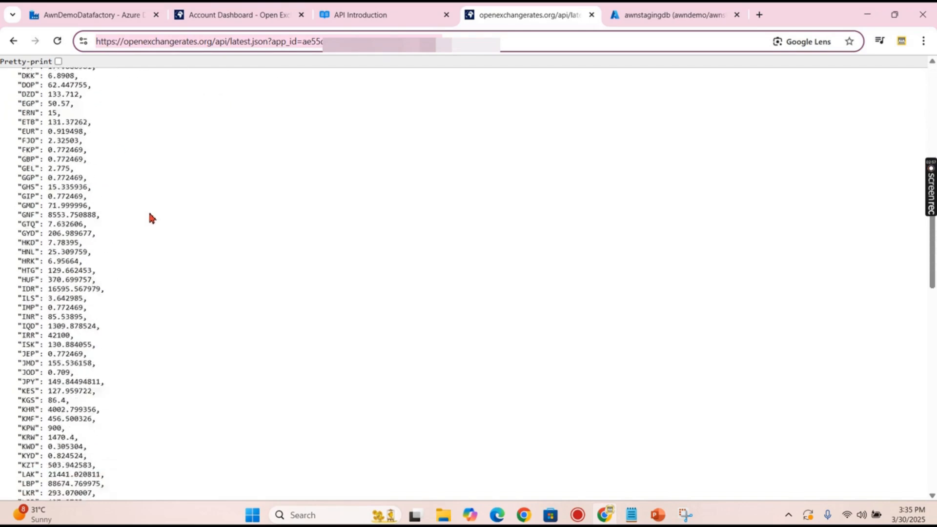
scroll(152, 218, down, 15)
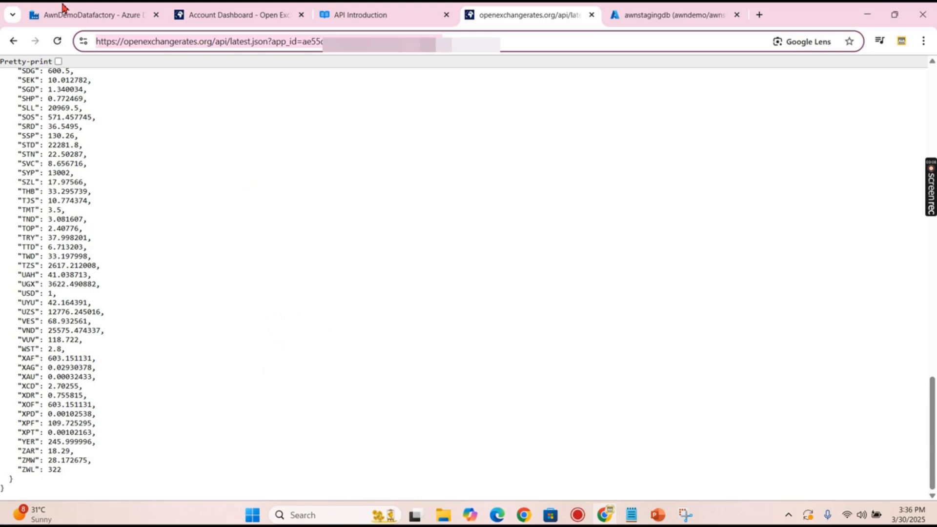
click(81, 17)
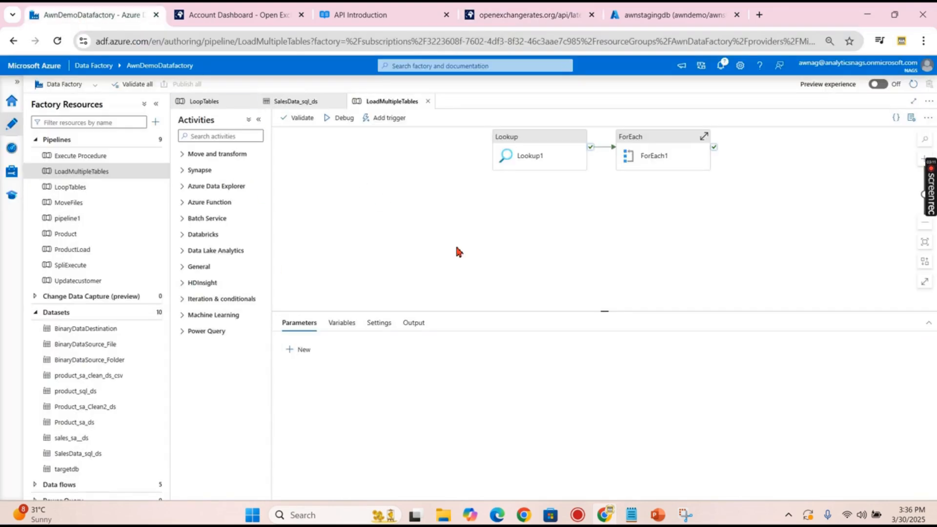
- Create REST linked service RestService1 with the pasted latest.json URL and Anonymous authentication, connection tested
click(434, 250)
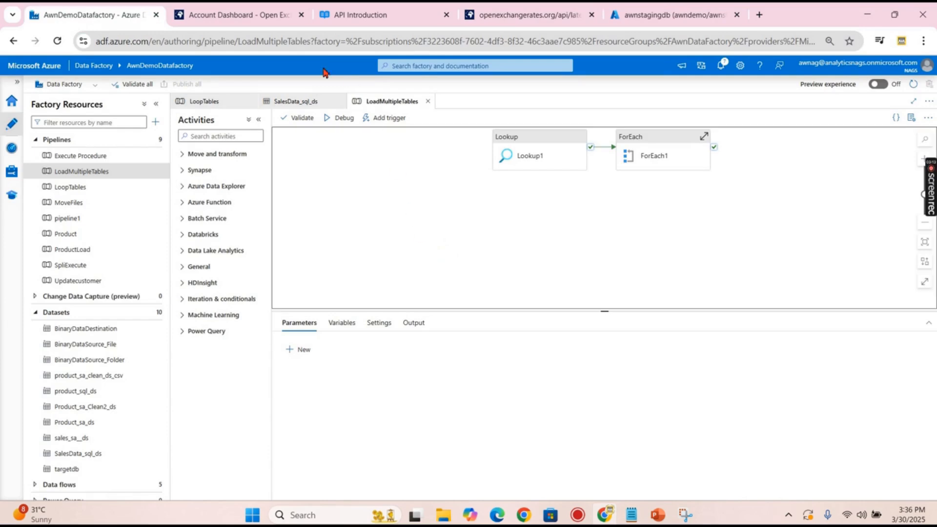
click(12, 171)
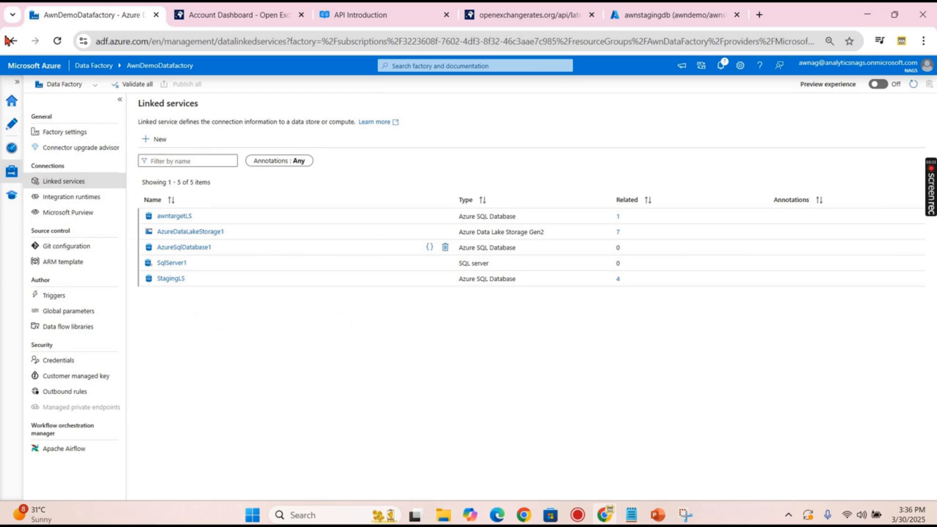
click(159, 141)
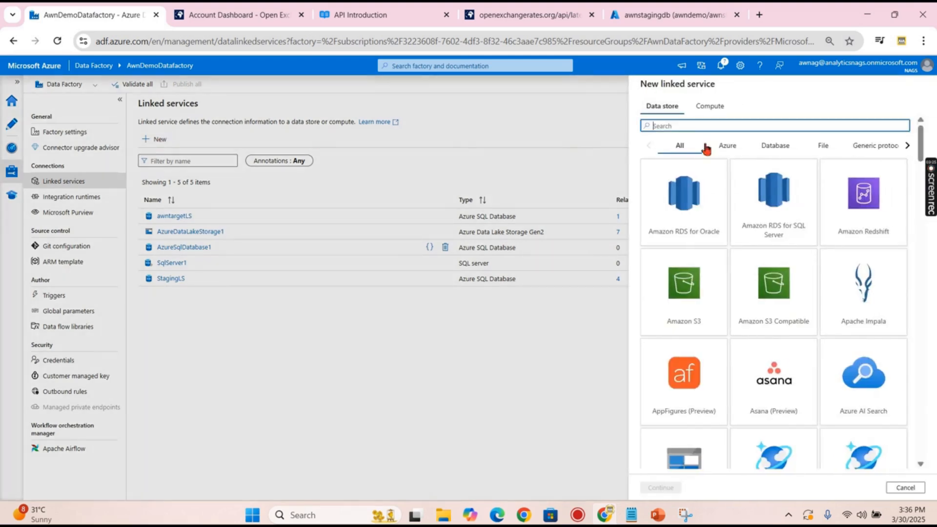
text(rest)
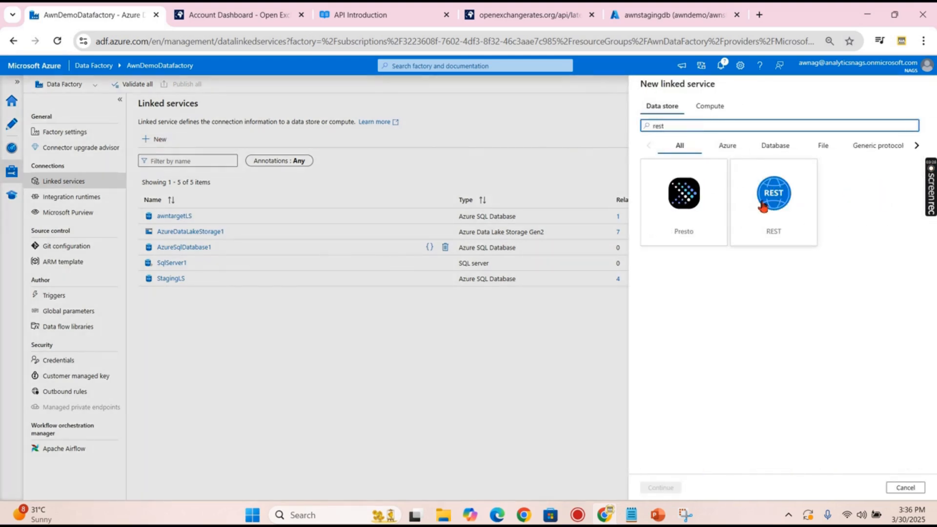
double_click(762, 207)
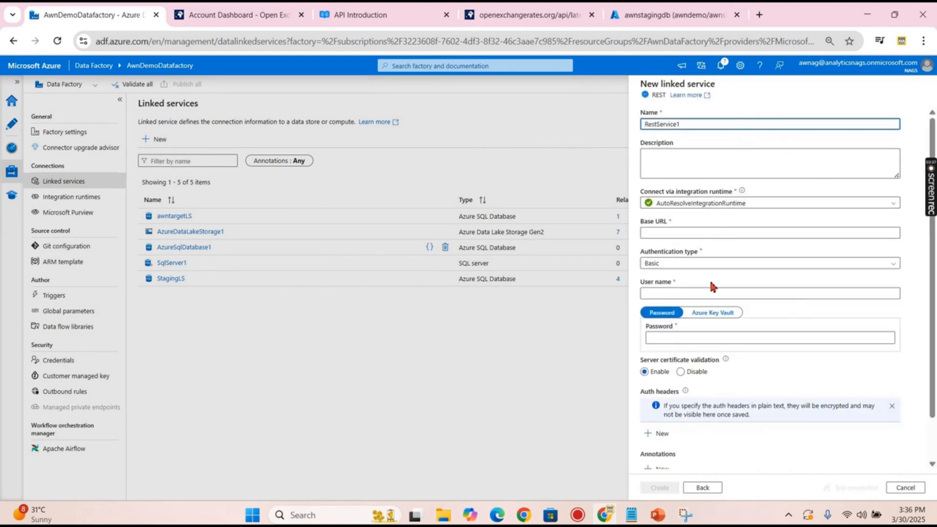
click(678, 233)
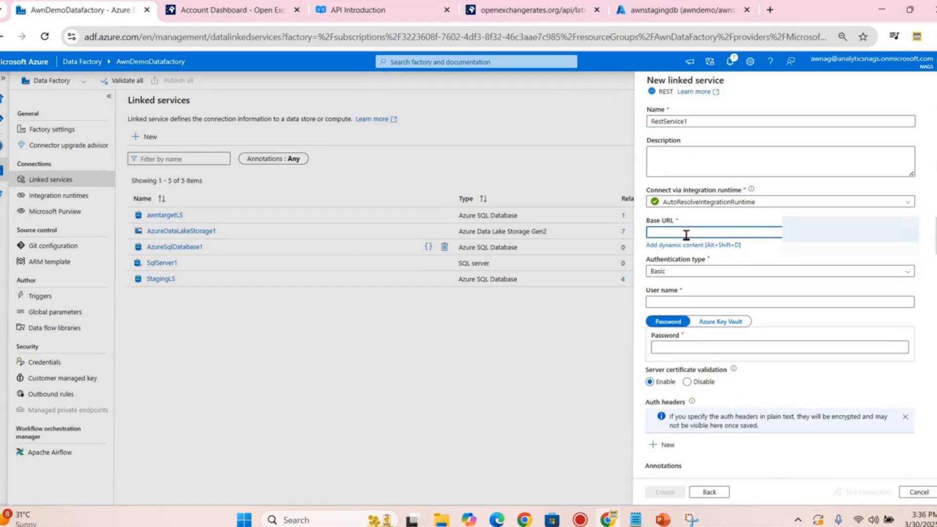
key(ctrl+v)
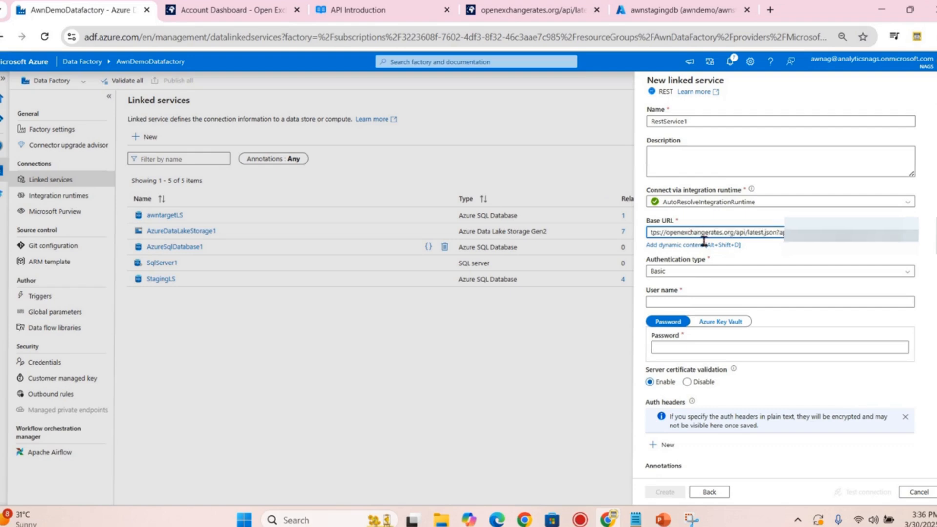
click(679, 274)
click(667, 305)
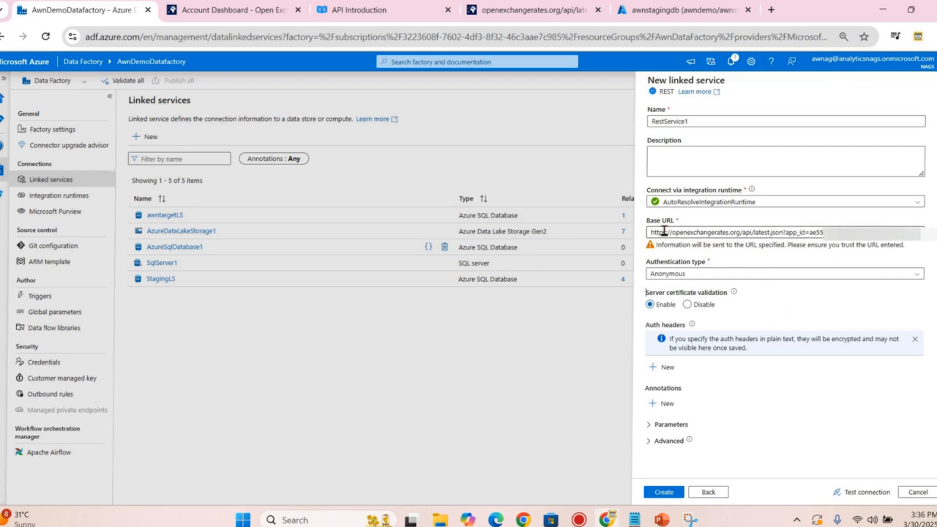
click(851, 492)
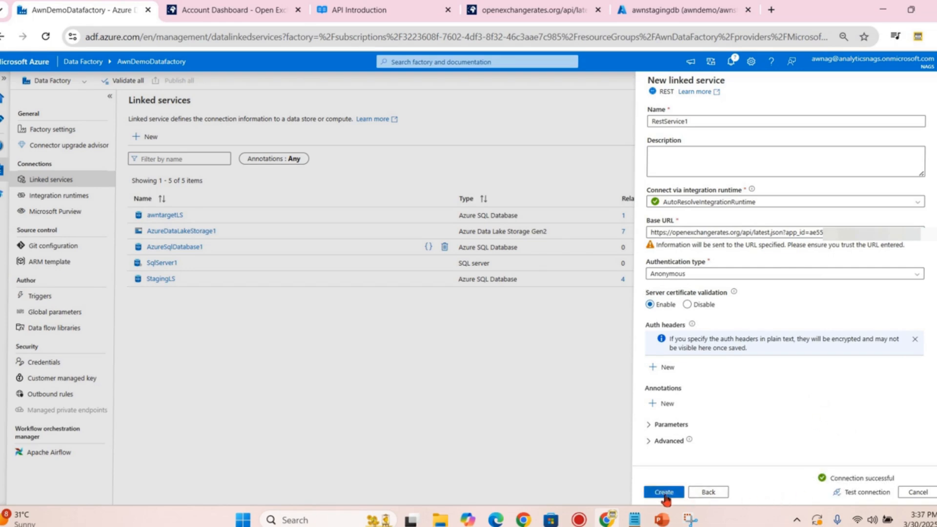
click(664, 492)
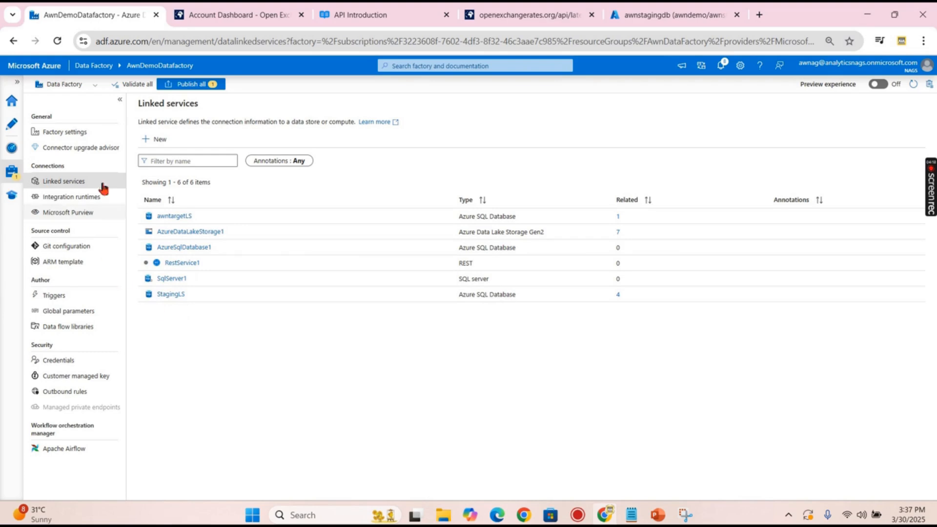
- Add a new empty pipeline in the Author hub and rename it loadexchangerate
click(12, 123)
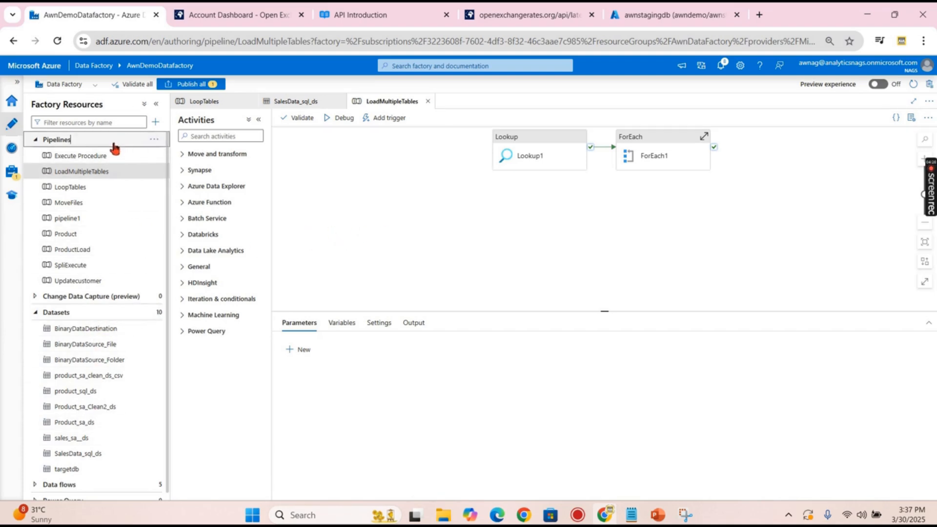
click(57, 139)
click(156, 123)
mouse_move(205, 136)
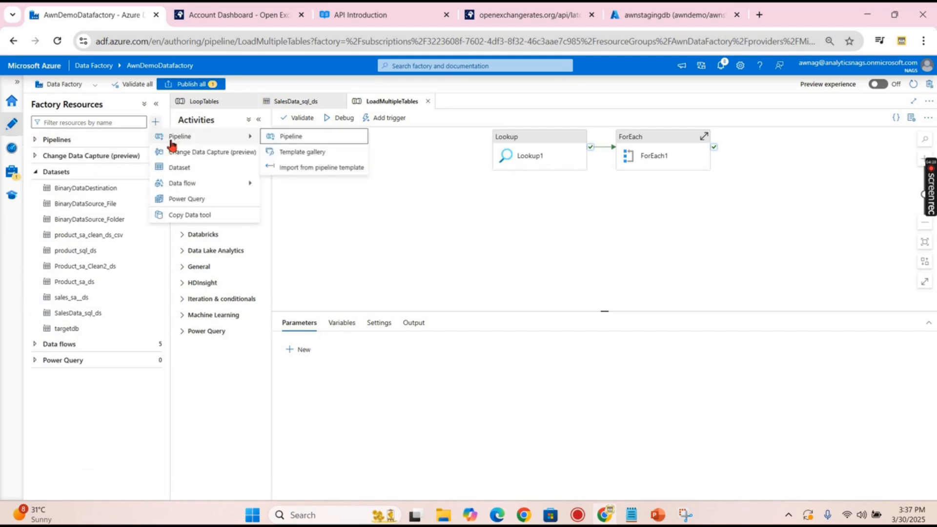
click(288, 136)
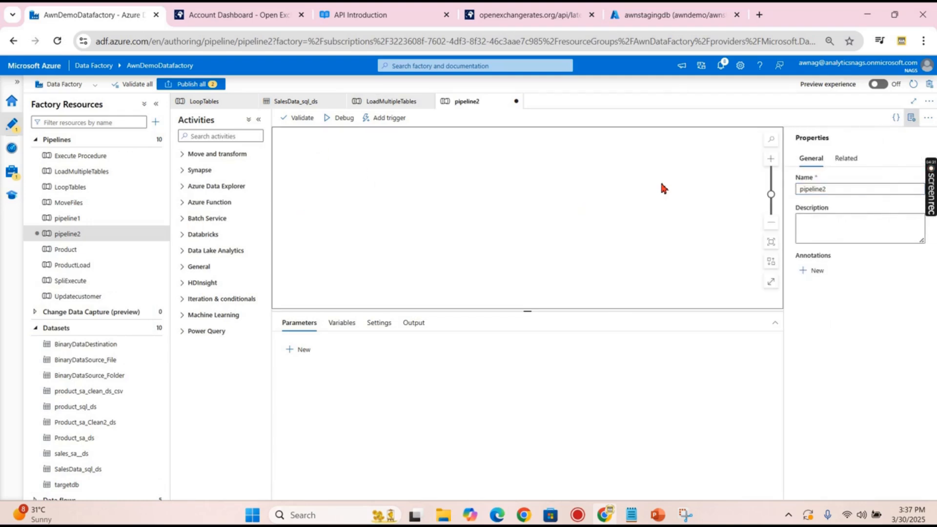
double_click(813, 190)
text(loadexchagerate)
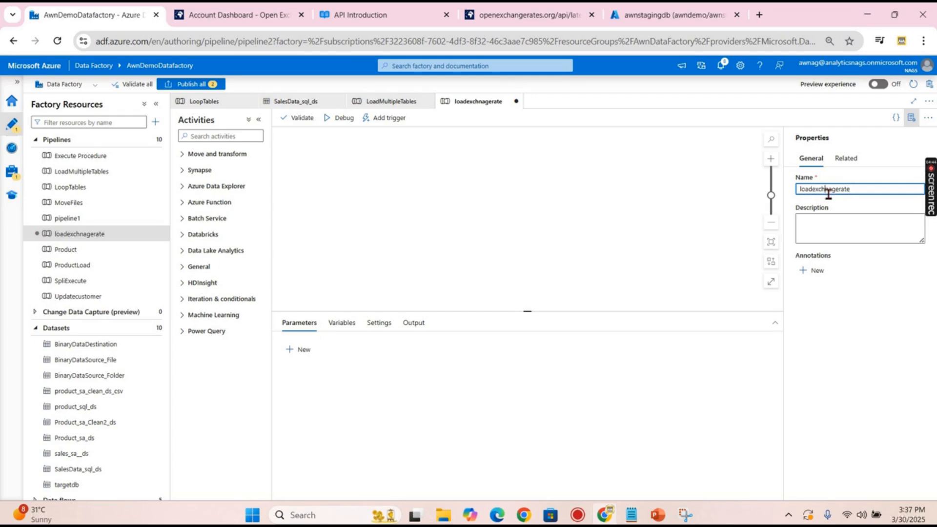
key(Right)
text(n)
click(641, 205)
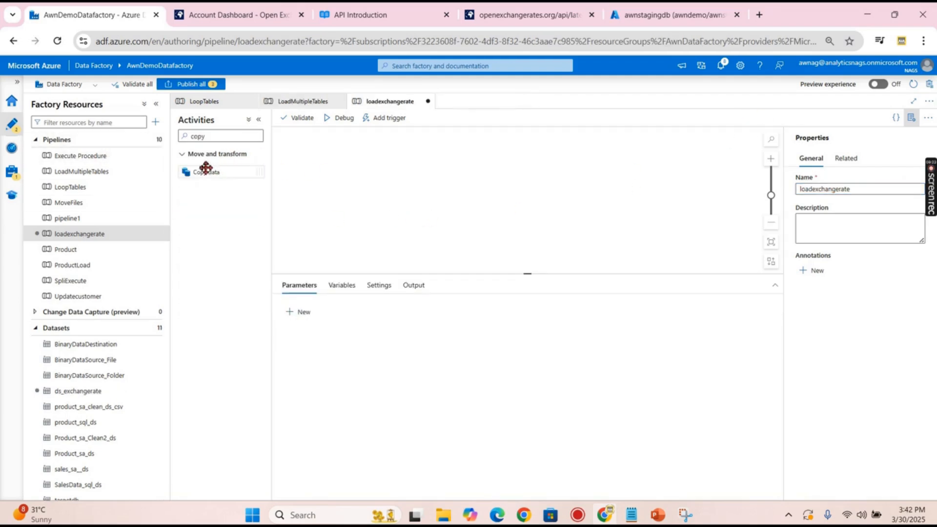
double_click(197, 136)
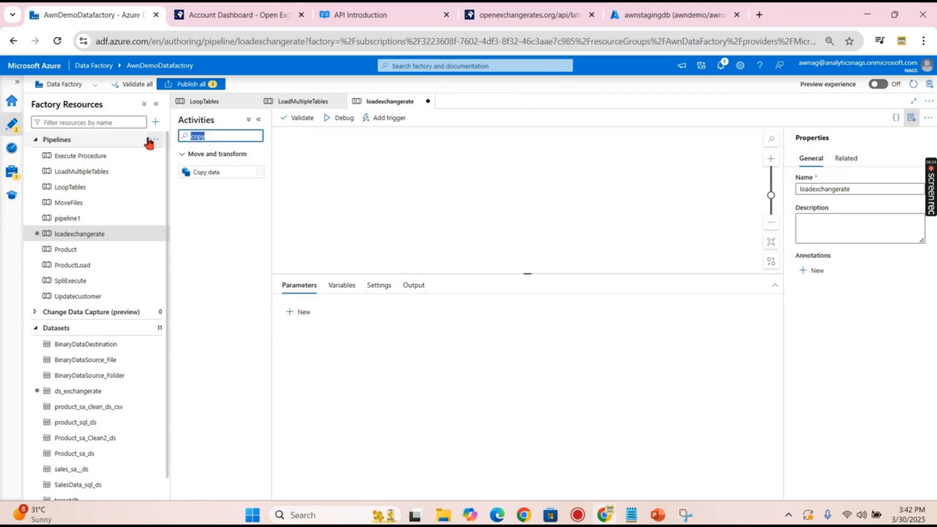
- Place a Copy data activity on the loadexchangerate pipeline canvas
key(BackSpace)
text(copy)
drag(213, 172, 424, 186)
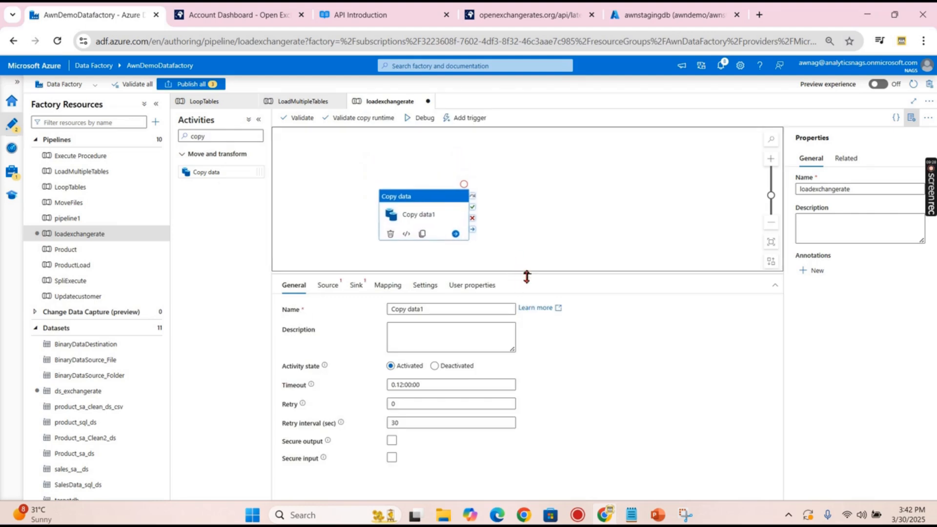
drag(526, 276, 527, 312)
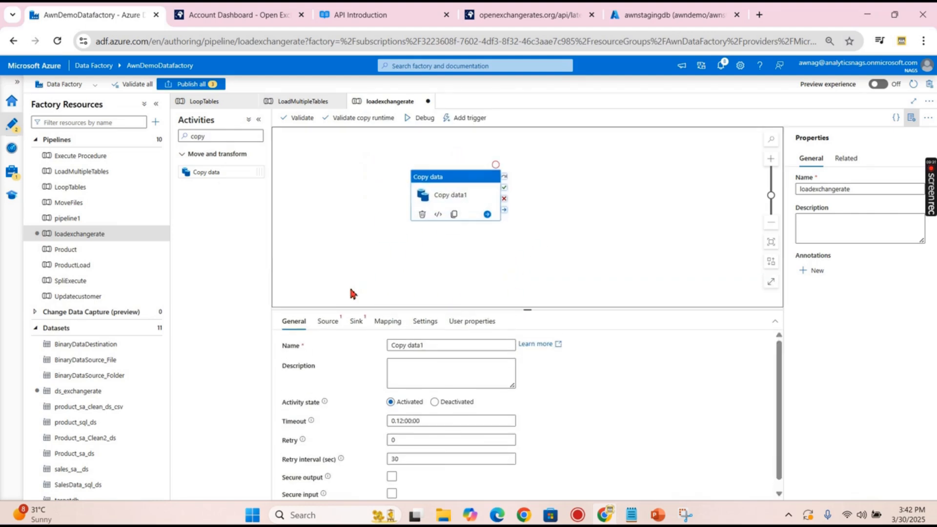
click(327, 321)
- Start a new REST dataset as the copy activity's source
click(446, 346)
scroll(457, 425, down, 3)
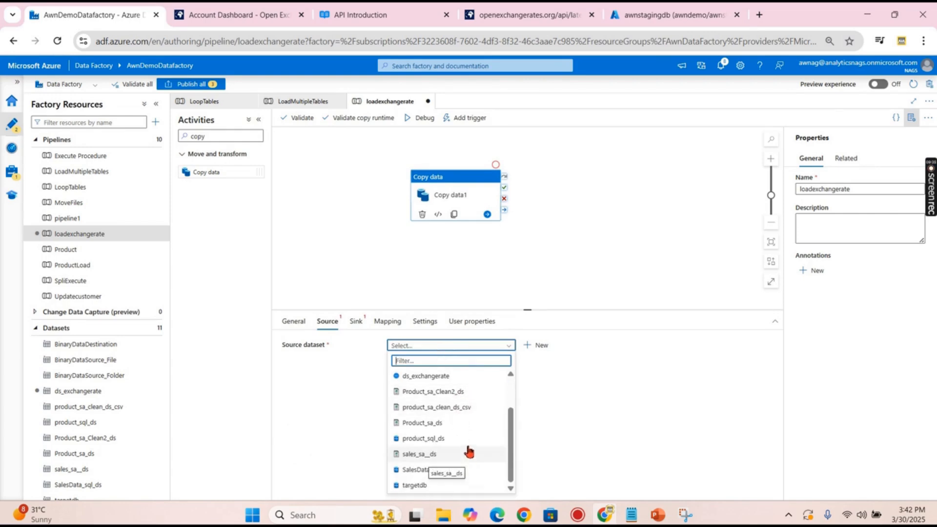
scroll(439, 430, up, 3)
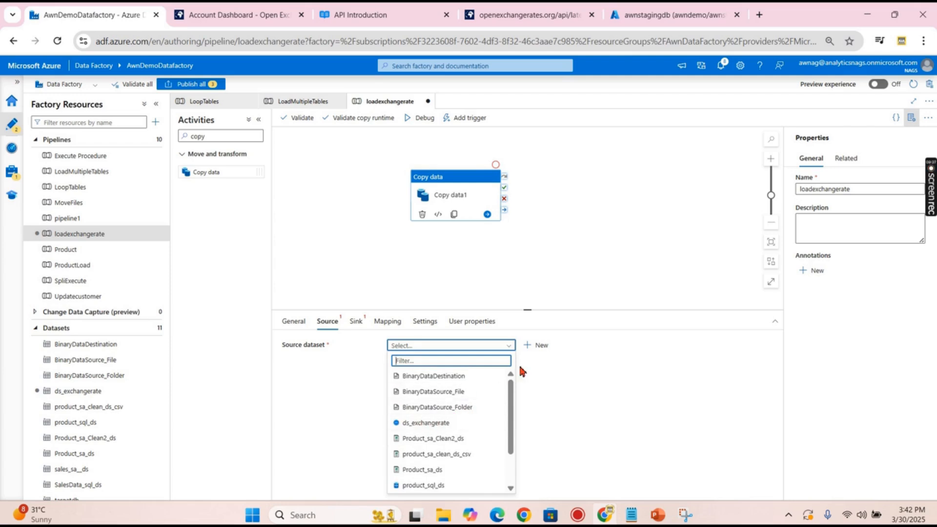
click(537, 345)
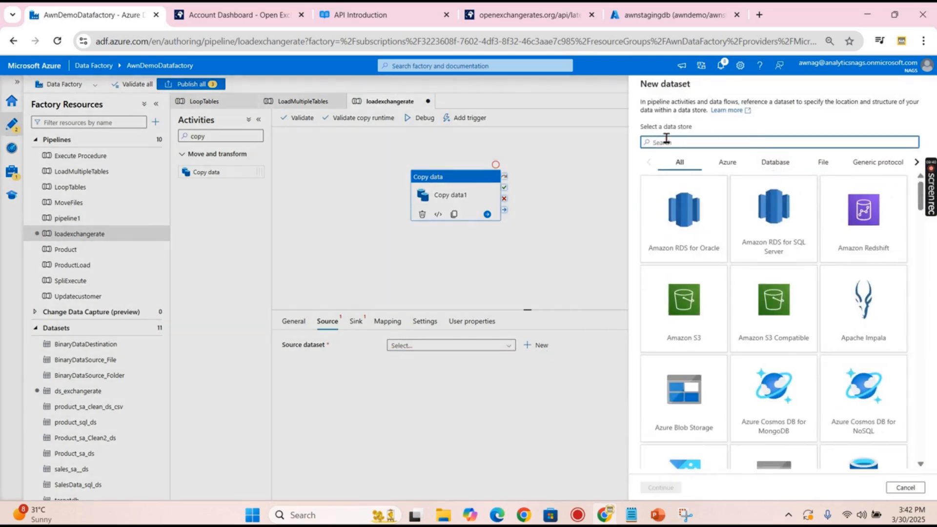
text(rest)
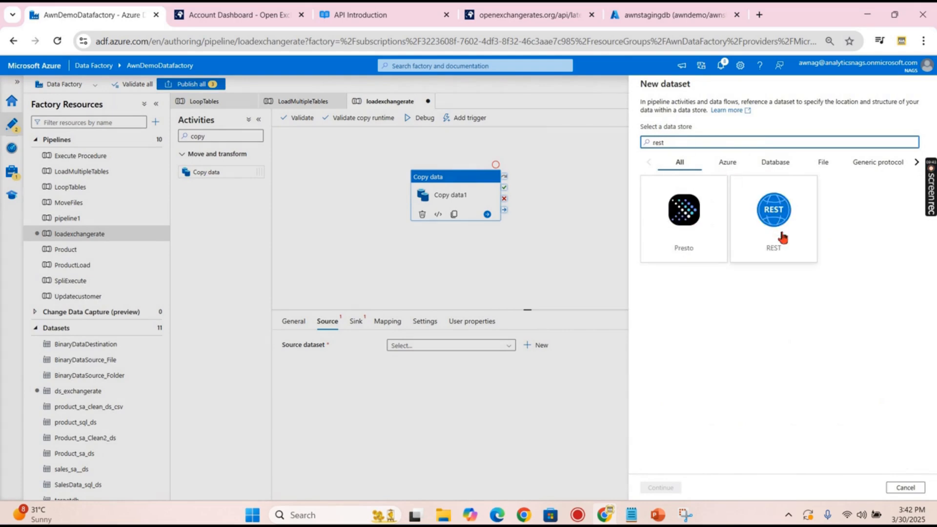
click(781, 236)
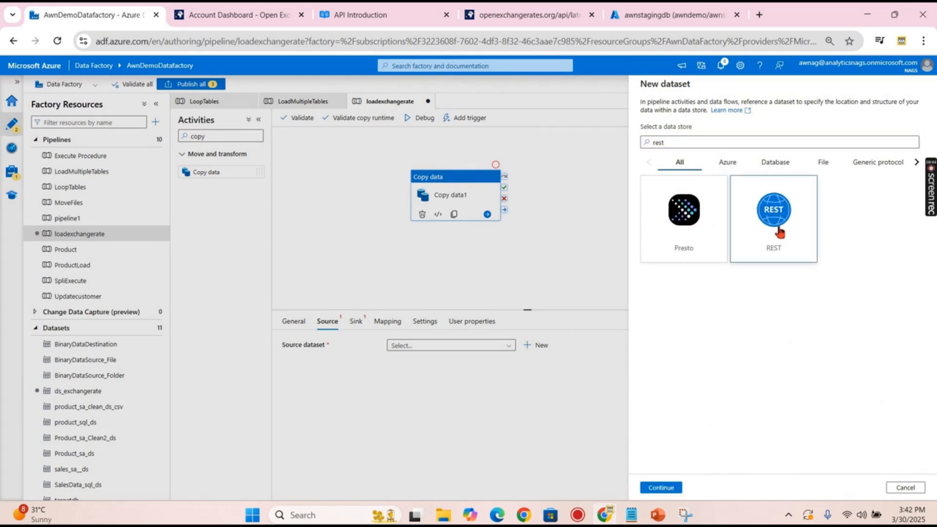
click(660, 487)
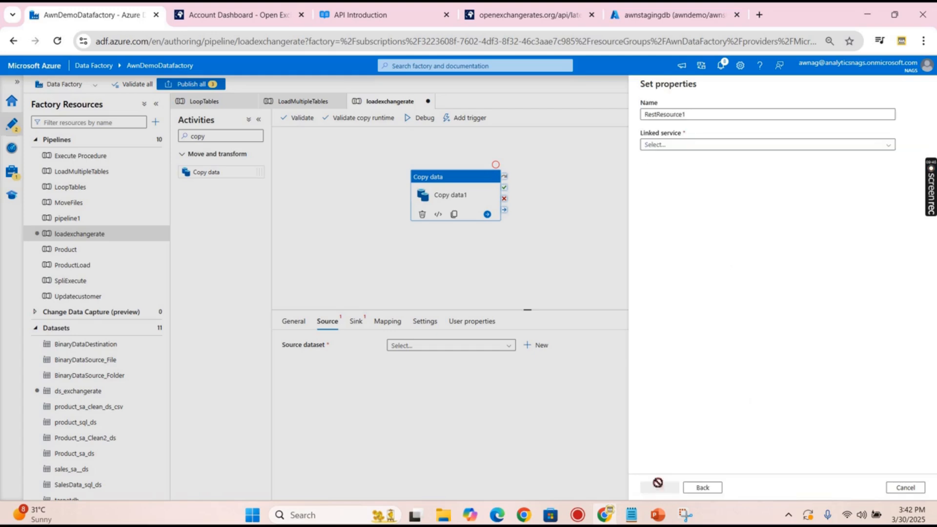
- Link the dataset to RestService1 and name it ds_exchnagerate_v1
click(693, 144)
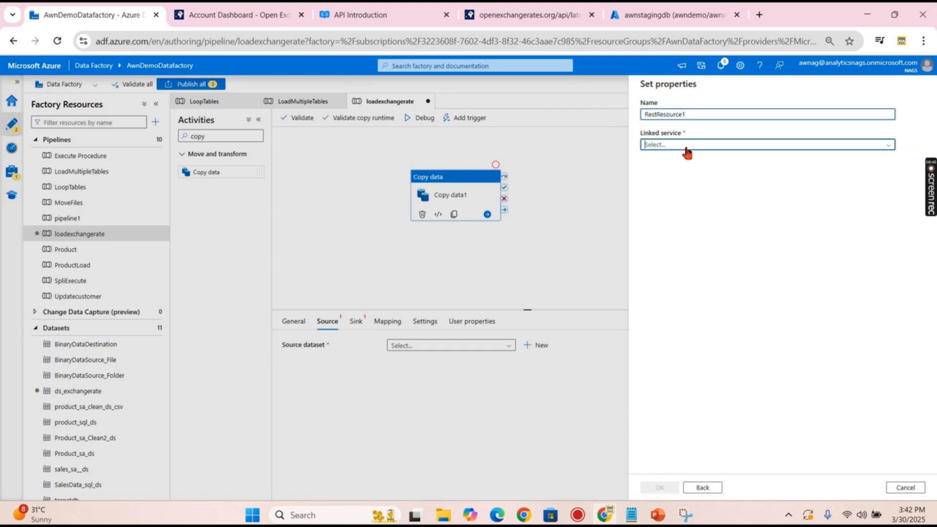
click(668, 190)
drag(698, 116, 594, 110)
text(ds_)
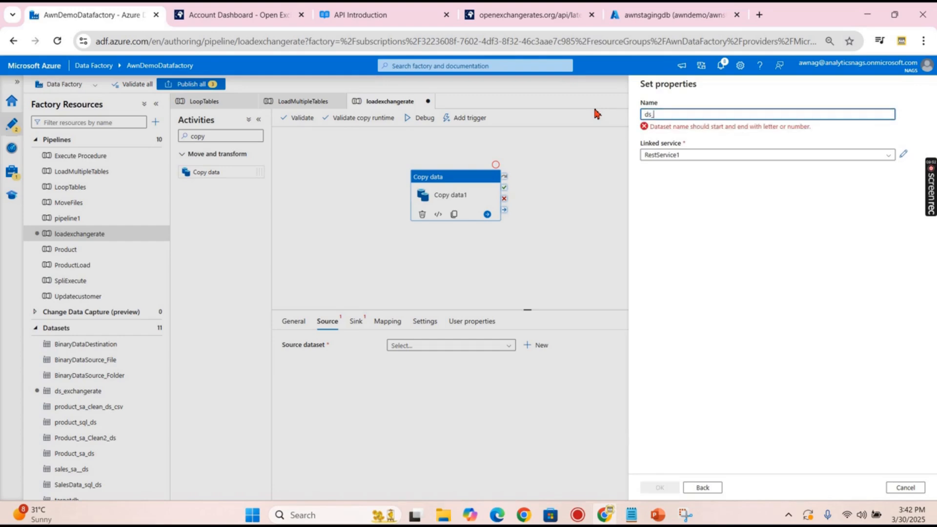
text(exchnagerate)
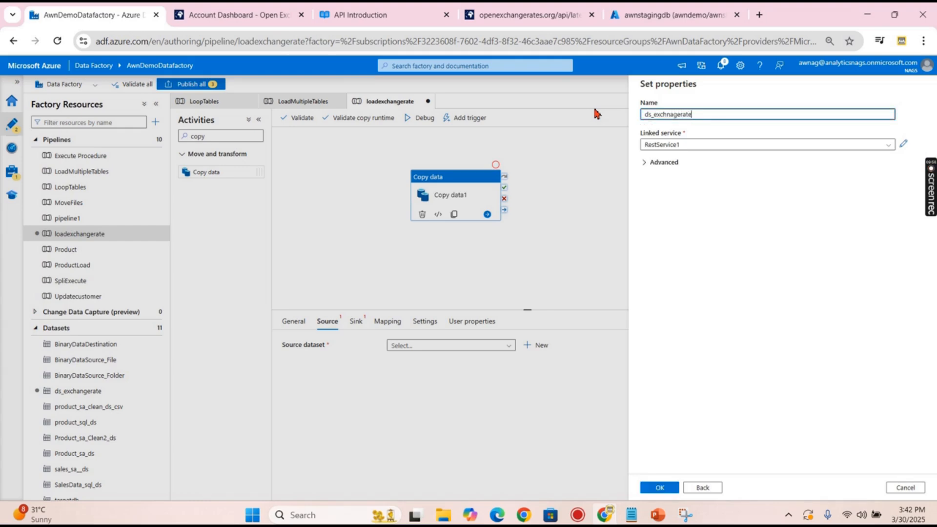
text(1)
click(692, 115)
text(v)
click(659, 487)
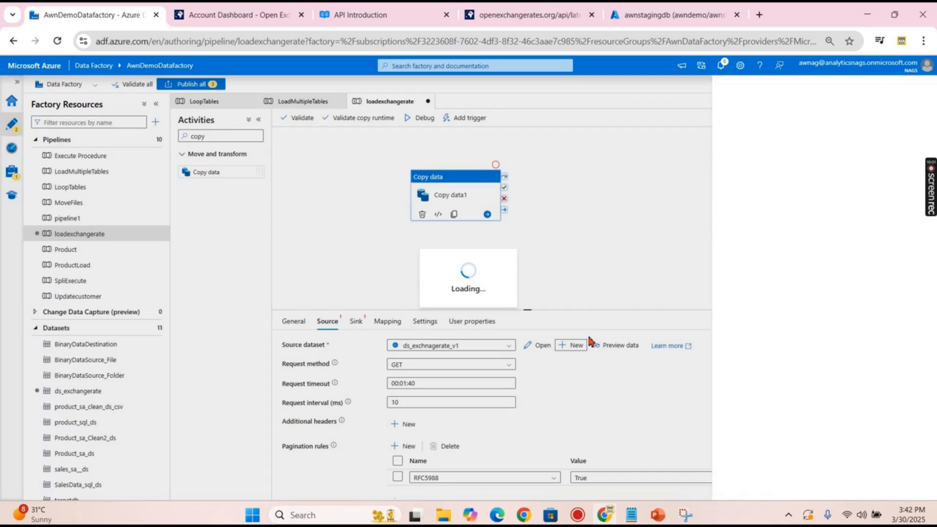
- Review the source data preview showing the USD exchange rates
scroll(561, 337, down, 1)
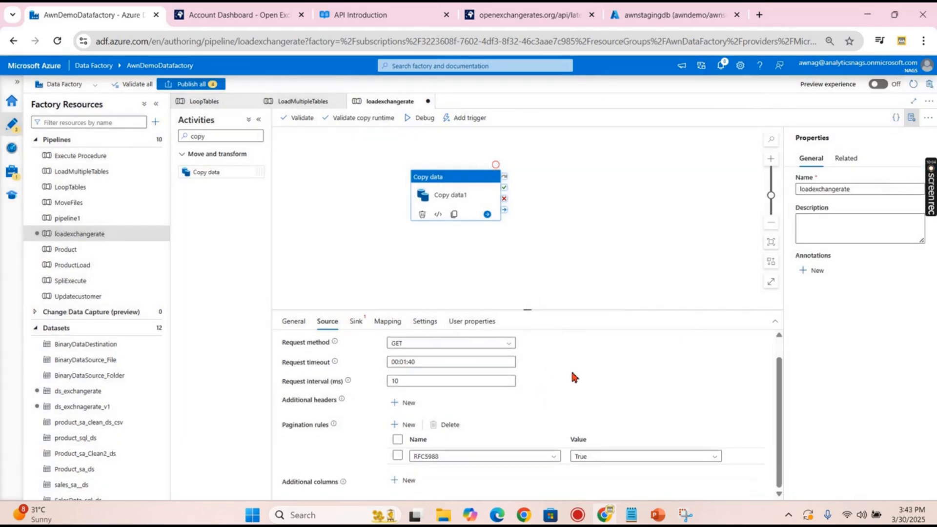
scroll(575, 376, up, 1)
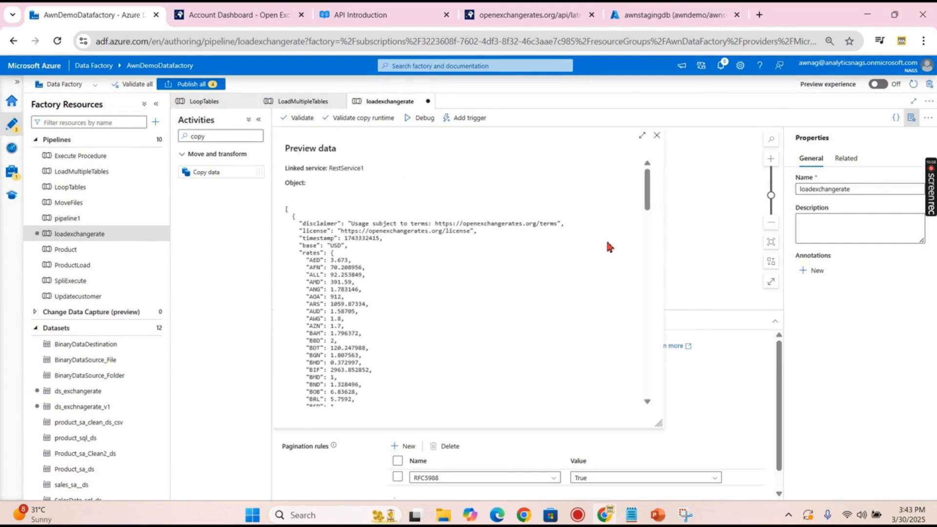
scroll(430, 215, down, 15)
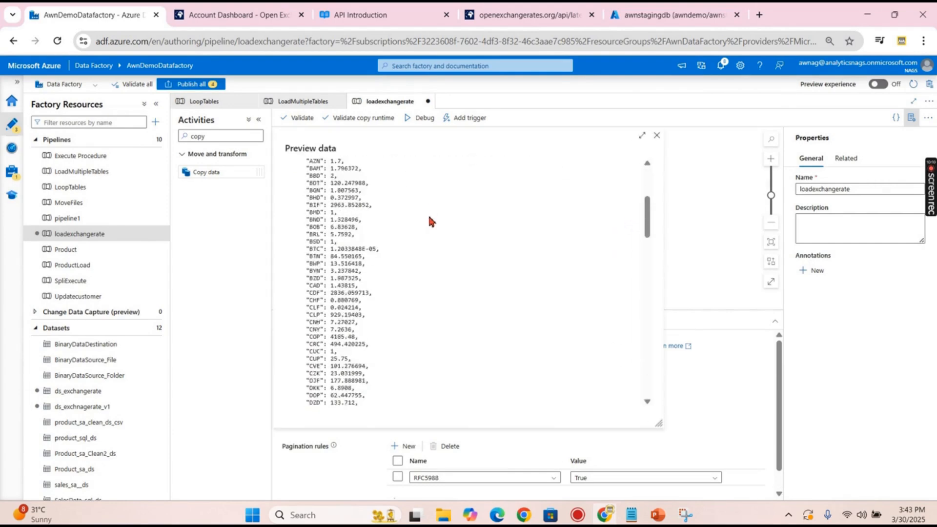
scroll(432, 253, down, 10)
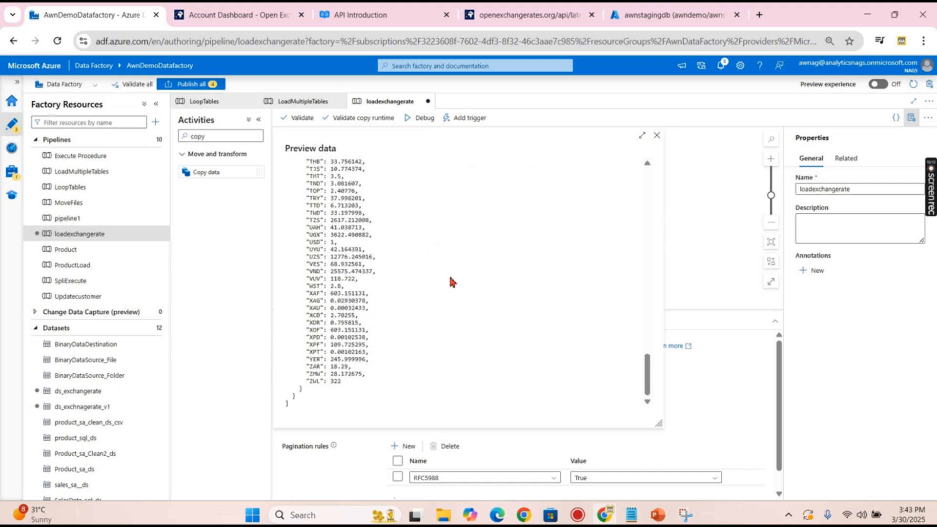
click(657, 136)
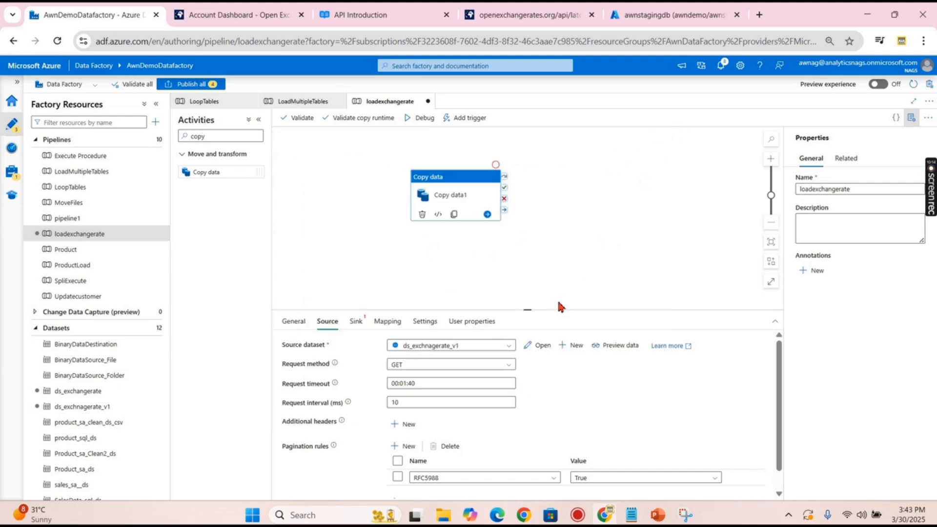
scroll(492, 410, down, 2)
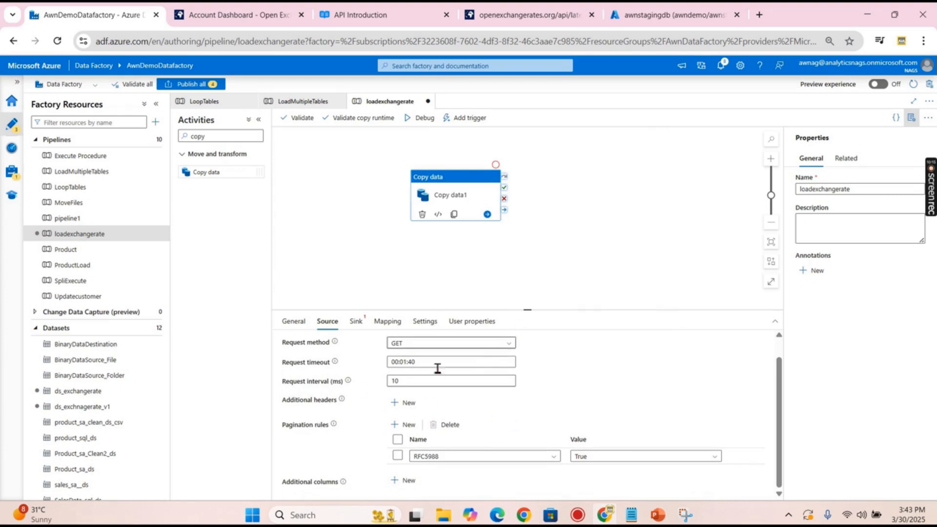
scroll(453, 370, up, 2)
click(356, 321)
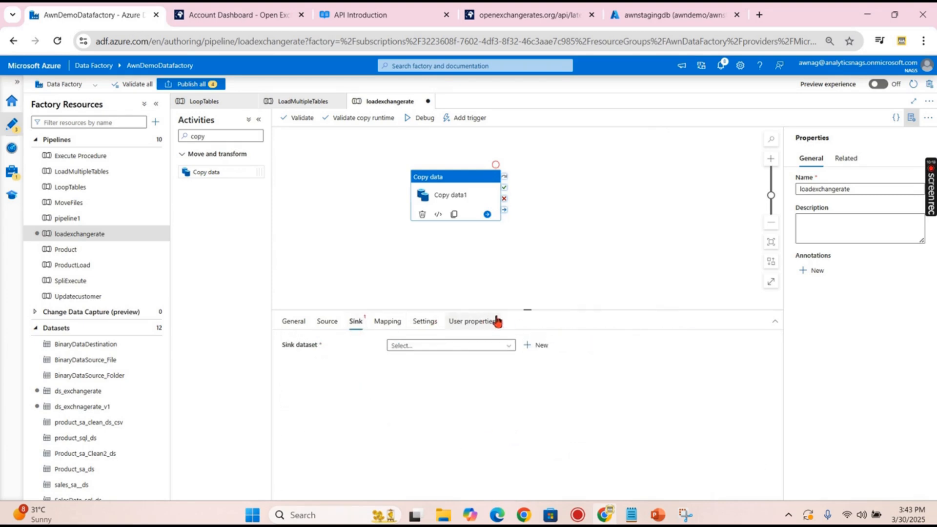
- Set the sink to SalesData_sql_ds, table dbo.exchangerate, with Auto create table enabled
drag(525, 308, 494, 276)
click(395, 299)
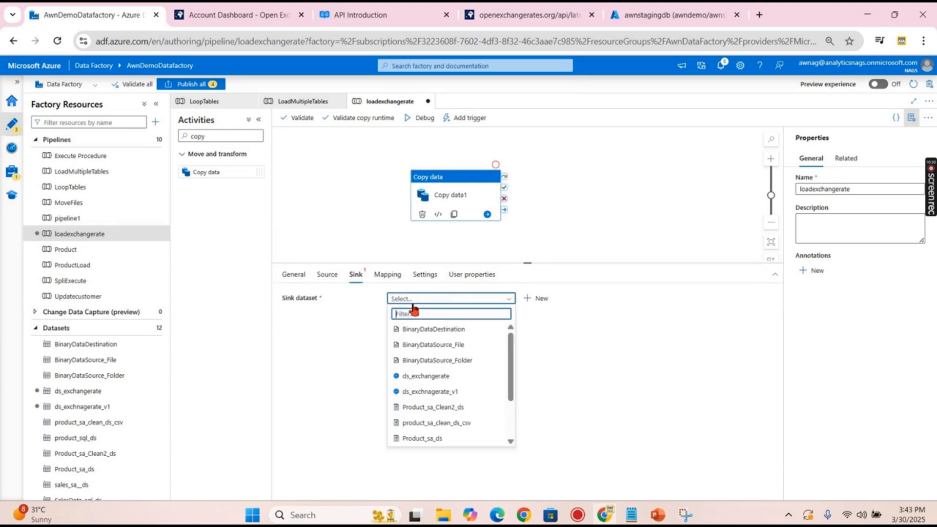
scroll(448, 390, down, 3)
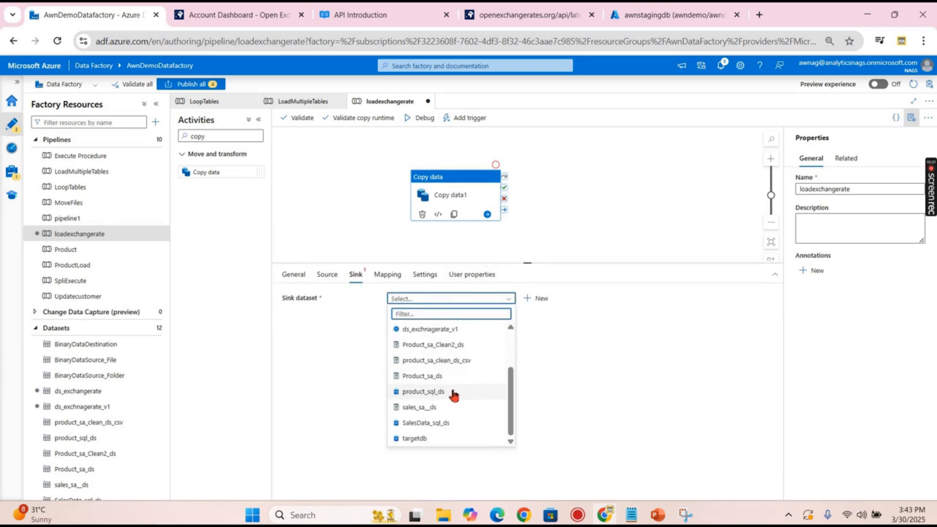
click(433, 424)
click(520, 363)
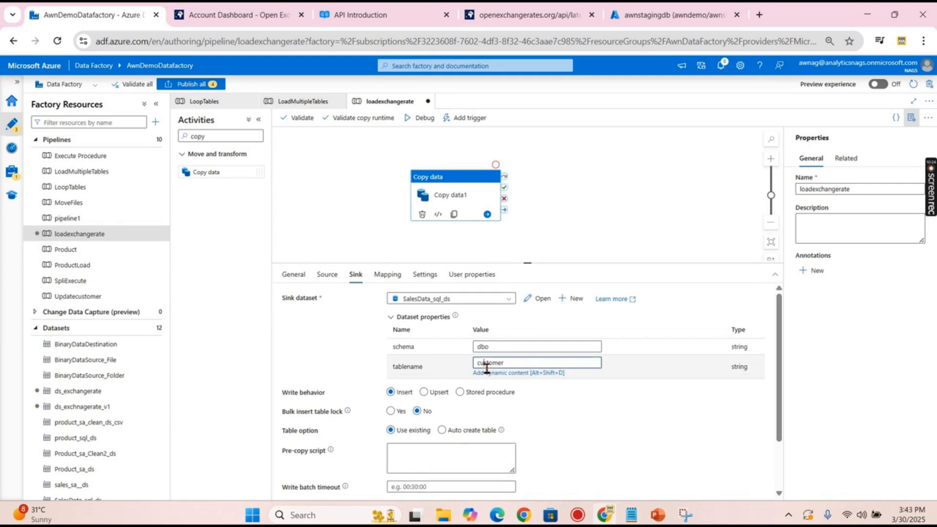
click(453, 431)
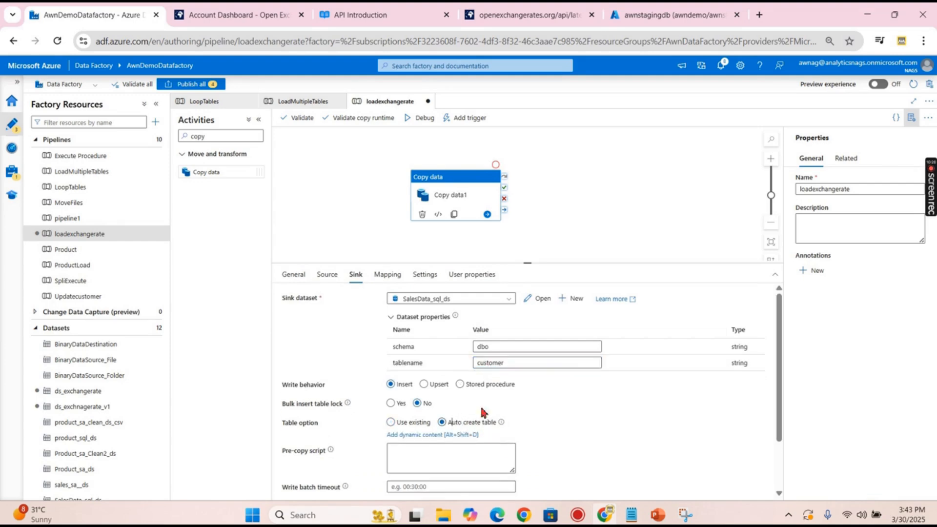
double_click(490, 362)
text(exchangerate)
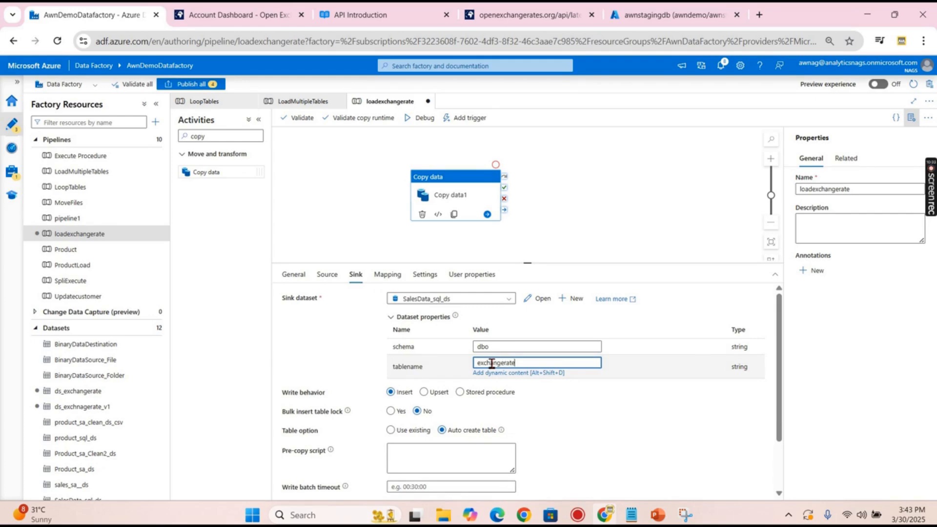
click(585, 234)
click(673, 15)
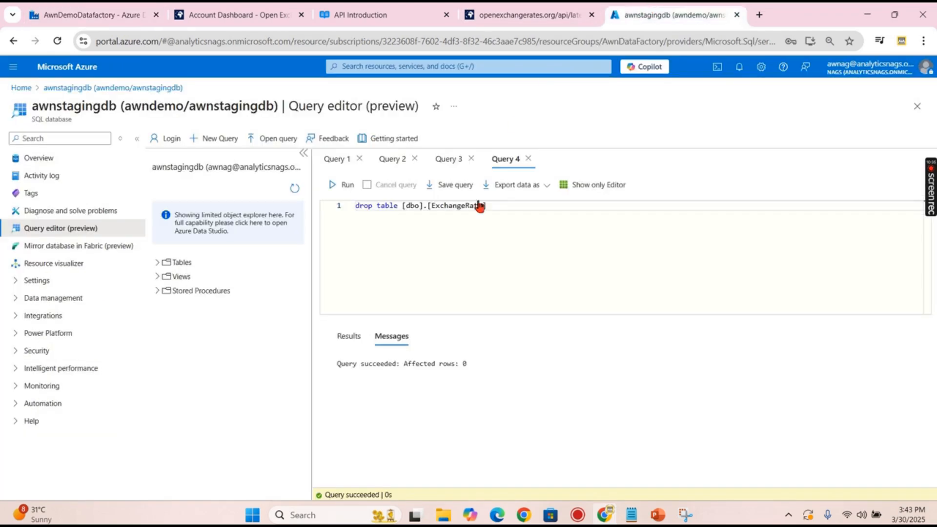
- Delete the old drop table query and confirm only dbo.test is listed under Tables
drag(531, 230, 259, 202)
key(Delete)
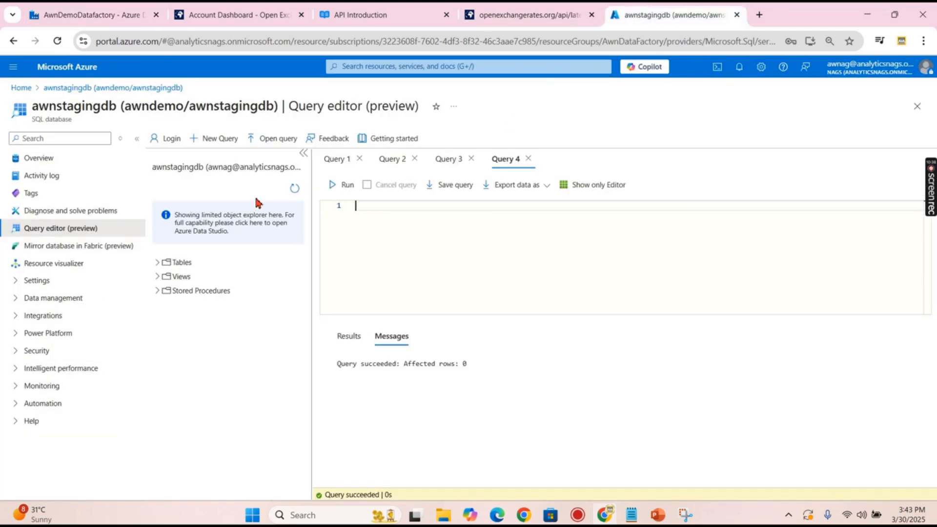
click(158, 264)
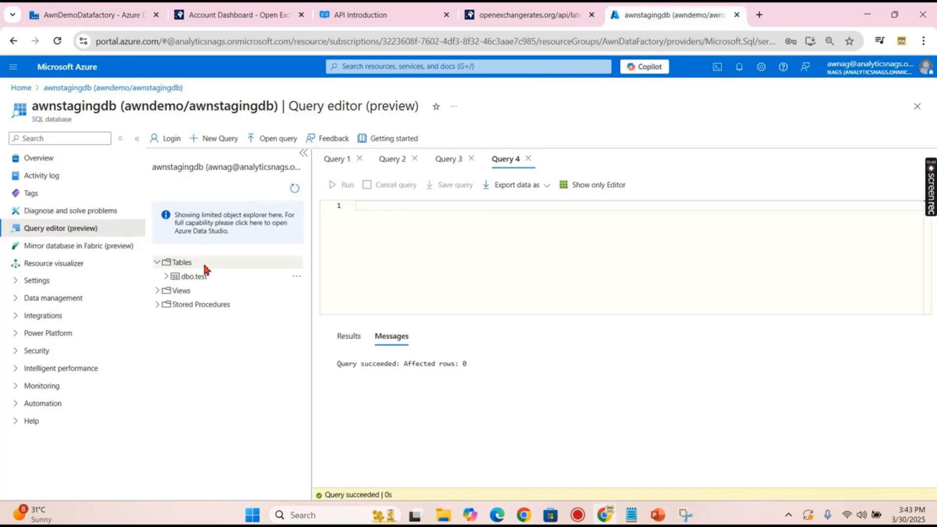
click(213, 7)
- Import schemas into the Copy data1 column mapping
click(126, 15)
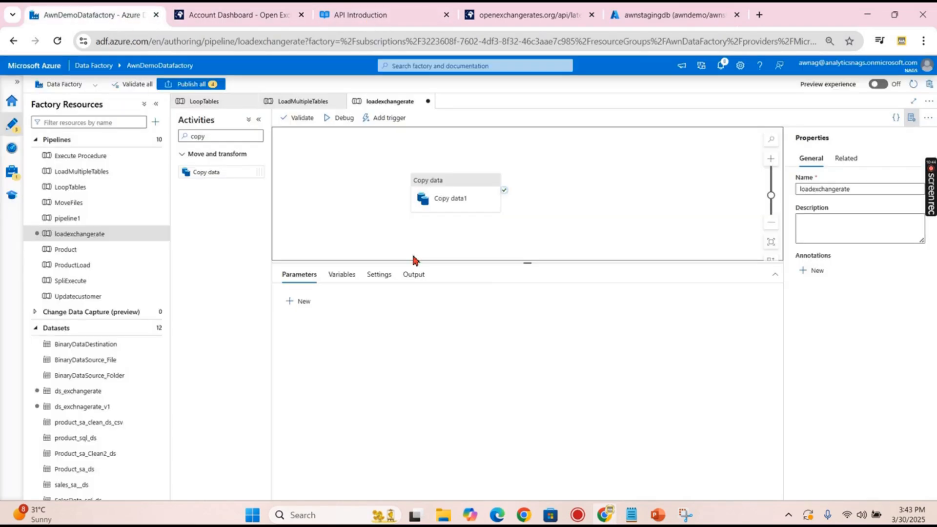
click(445, 188)
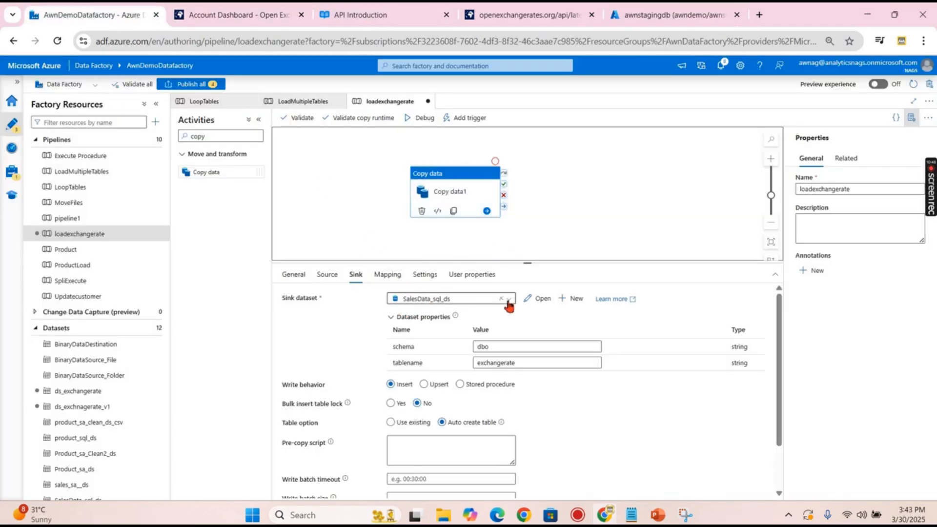
scroll(537, 442, down, 1)
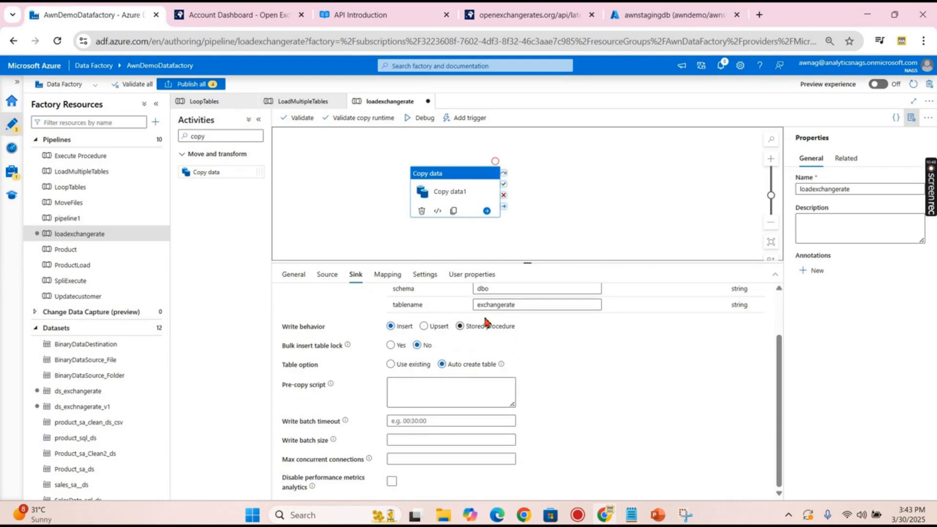
scroll(548, 308, up, 1)
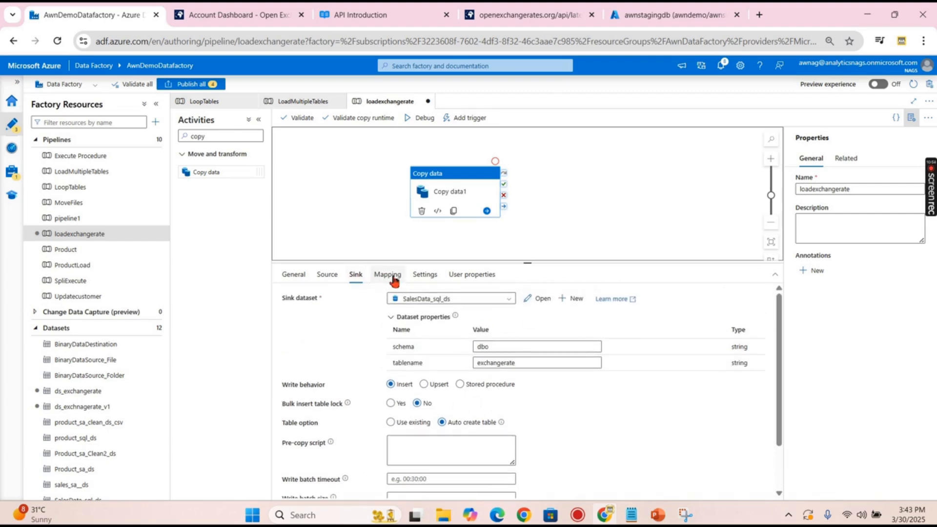
click(326, 275)
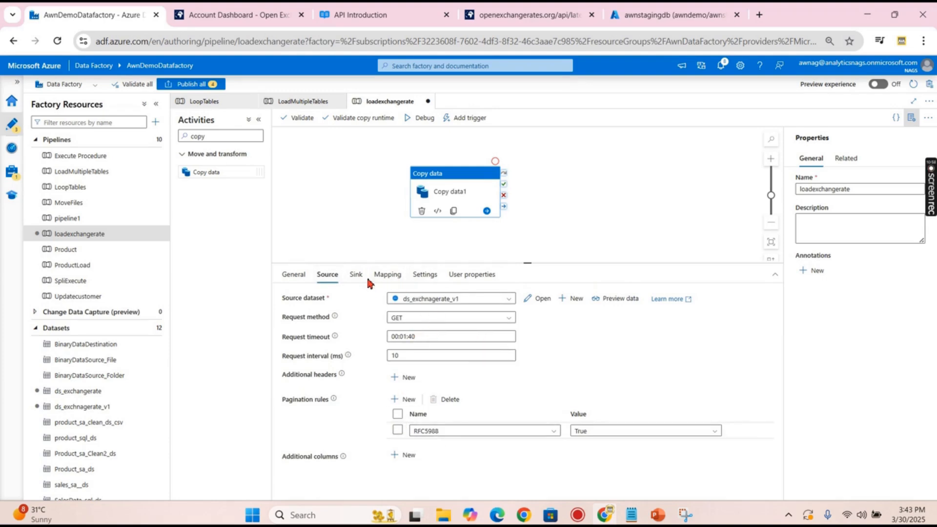
click(388, 275)
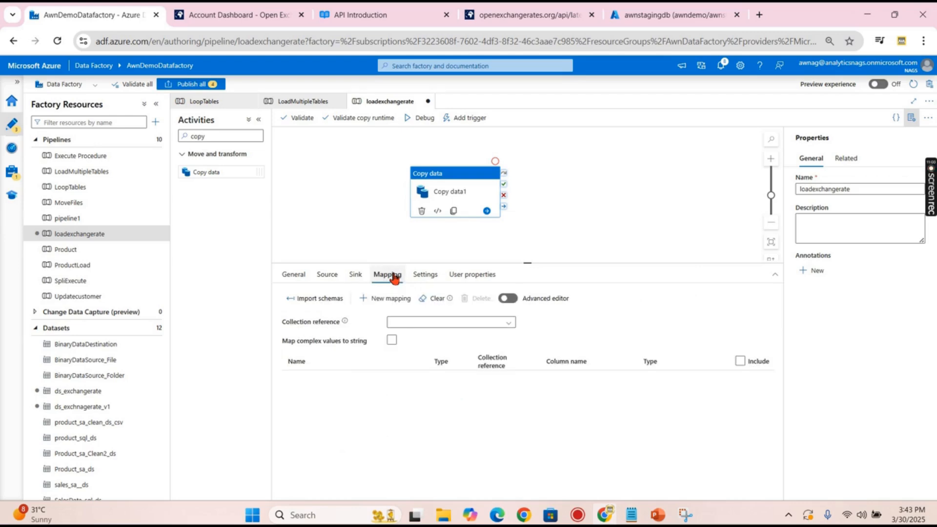
click(330, 301)
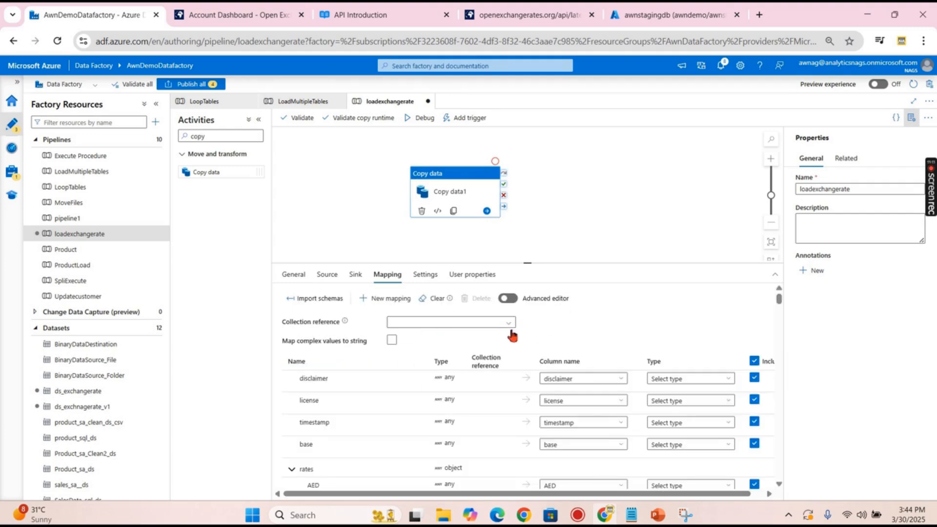
- Review the disclaimer, license, timestamp, base and currency rate mappings, rechecking source and sink
scroll(512, 336, down, 2)
scroll(499, 382, down, 4)
scroll(502, 387, down, 20)
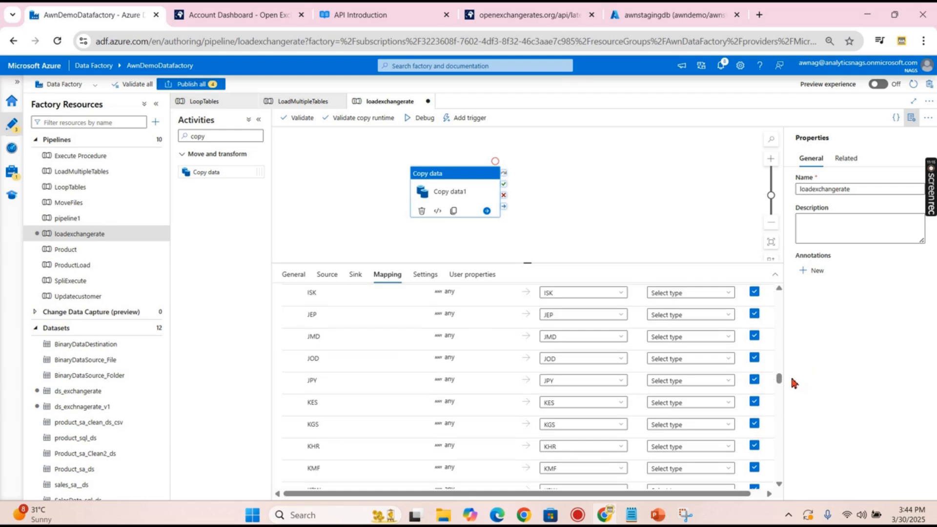
drag(778, 379, 787, 462)
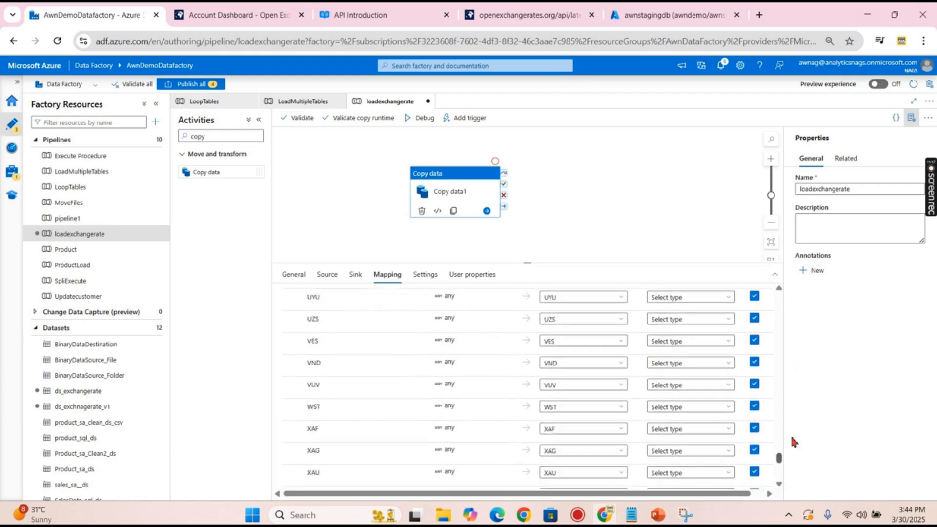
click(342, 243)
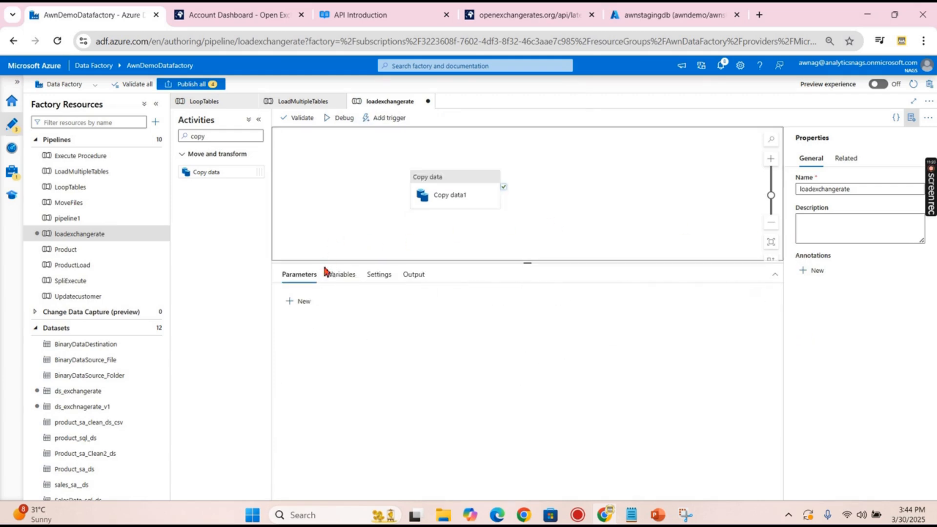
click(428, 184)
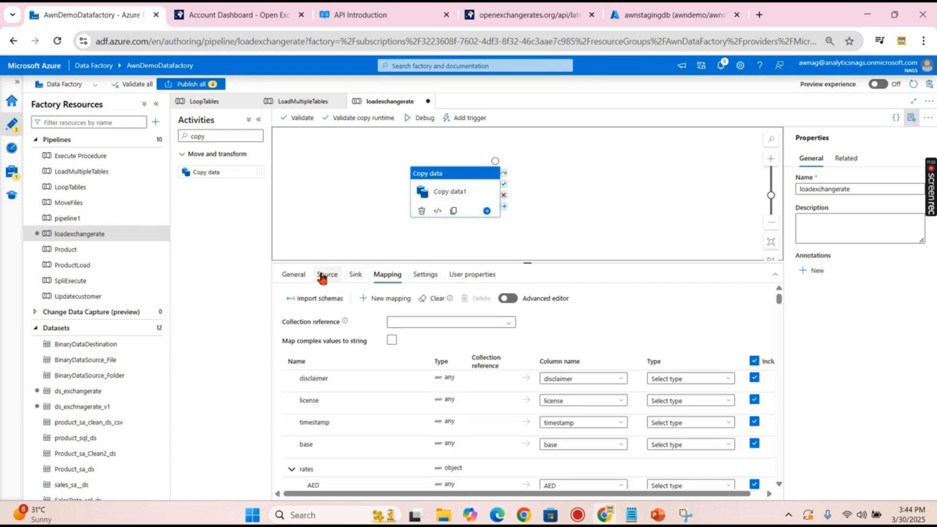
click(325, 274)
click(355, 275)
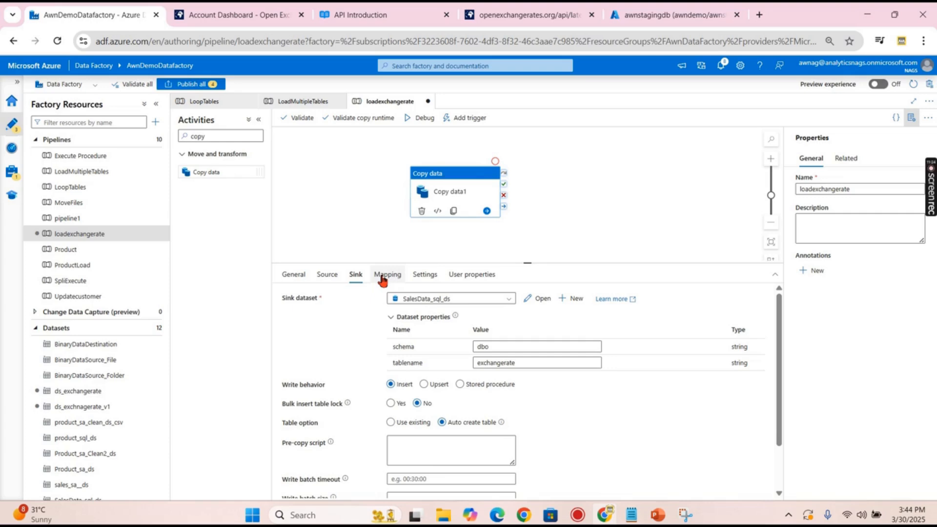
click(383, 276)
click(355, 274)
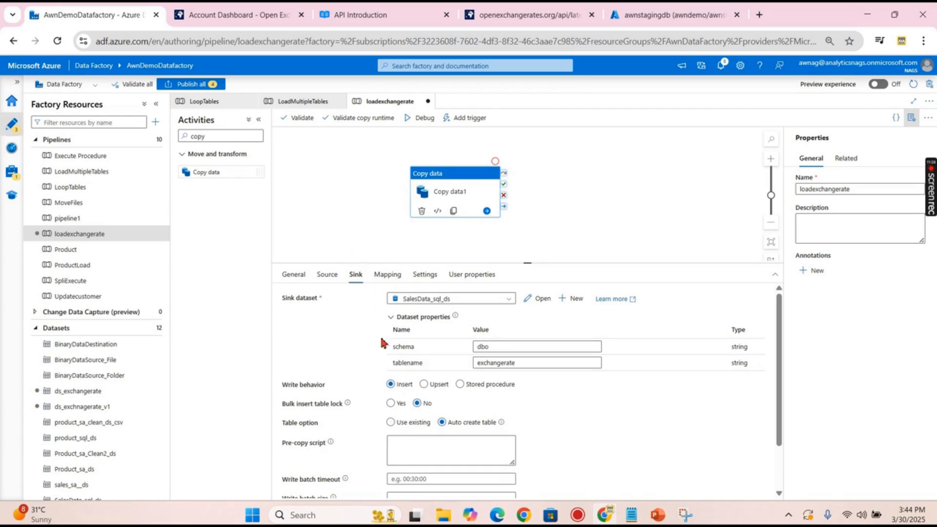
- Debug the loadexchangerate pipeline and refresh until Copy data1 succeeds in 17s
click(354, 209)
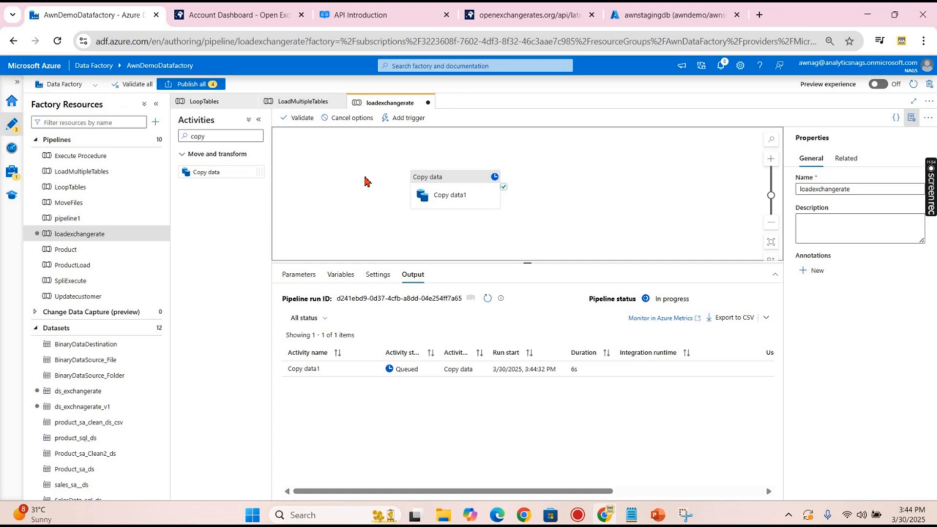
click(487, 298)
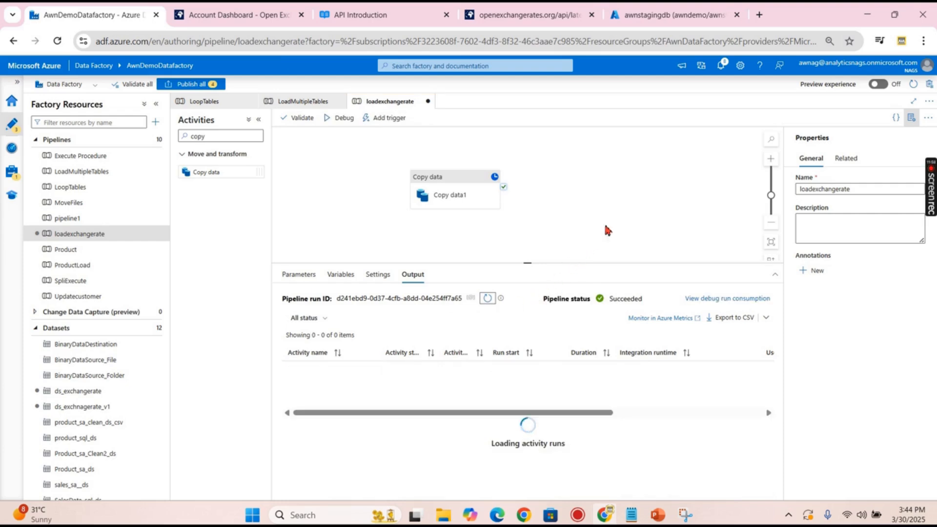
click(676, 14)
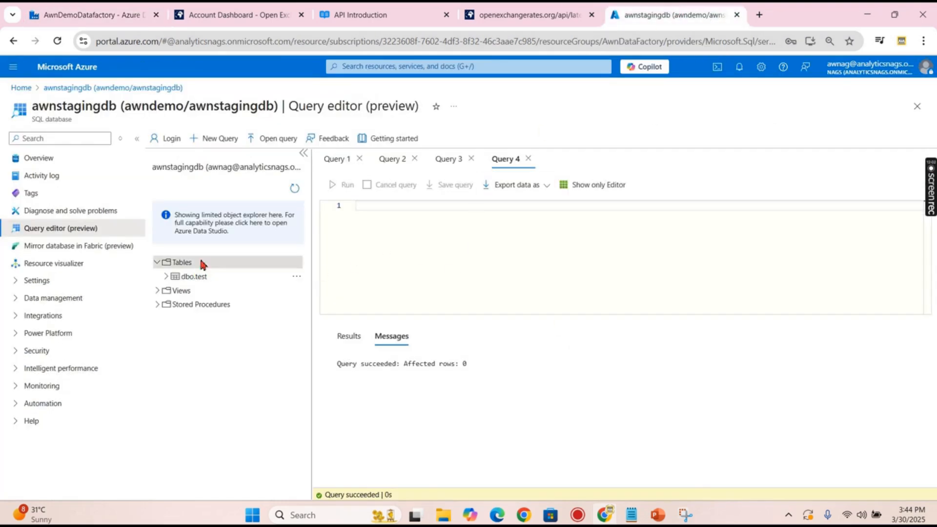
- Select the top 1000 rows of the new dbo.exchangerate table, showing one USD-based rates row
click(295, 190)
click(161, 262)
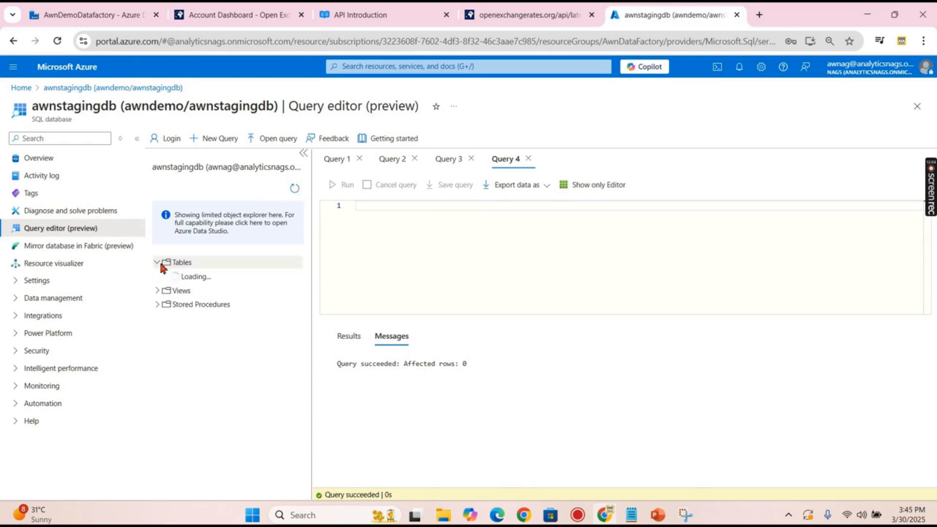
right_click(212, 276)
click(272, 292)
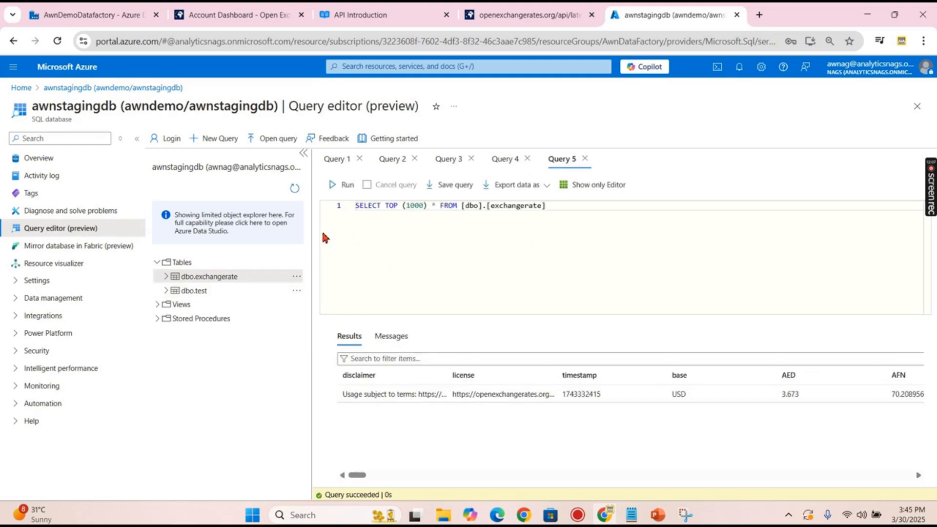
click(302, 154)
drag(195, 484, 926, 494)
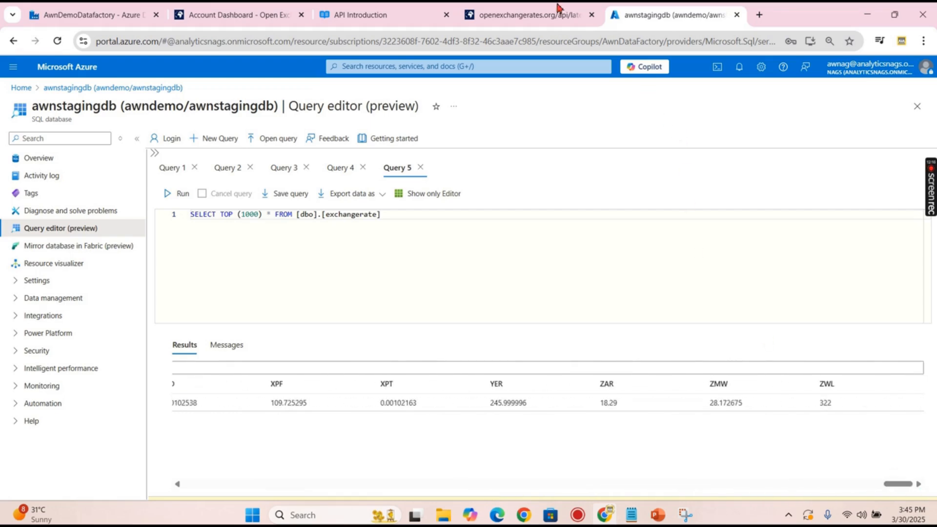
- Preview the ds_exchnagerate_v1 source JSON with USD base and nested rates for comparison
click(91, 16)
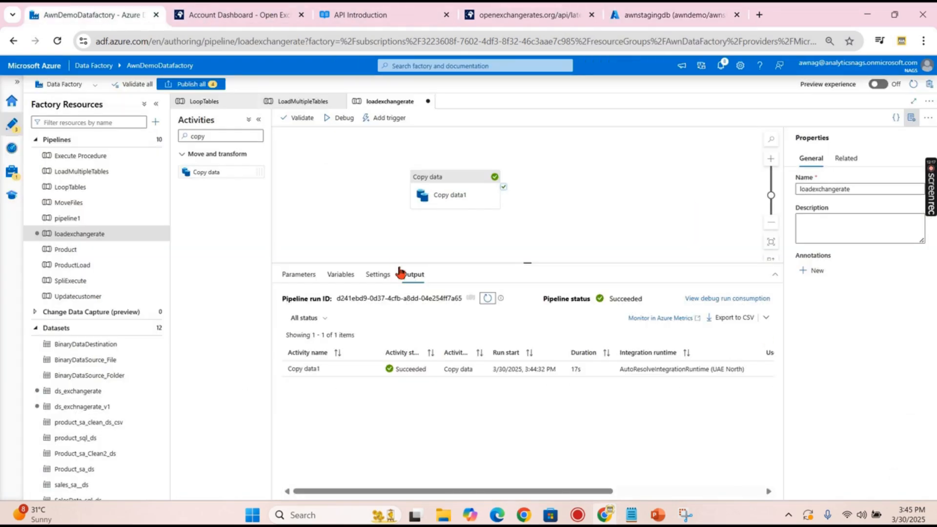
click(426, 202)
click(327, 274)
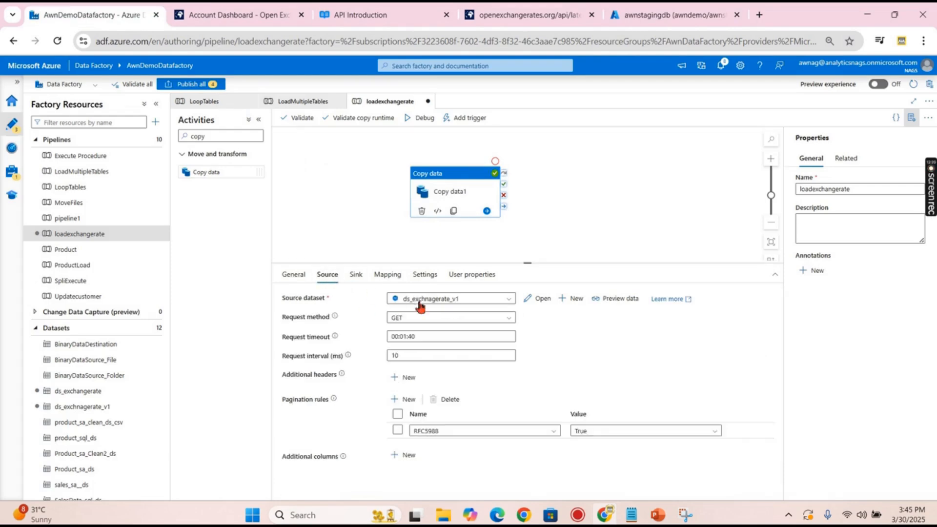
click(625, 300)
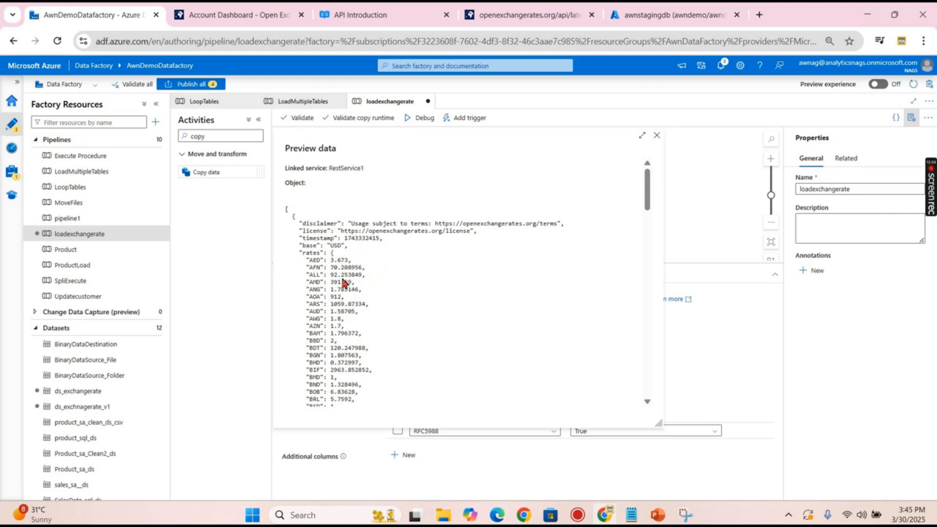
click(643, 19)
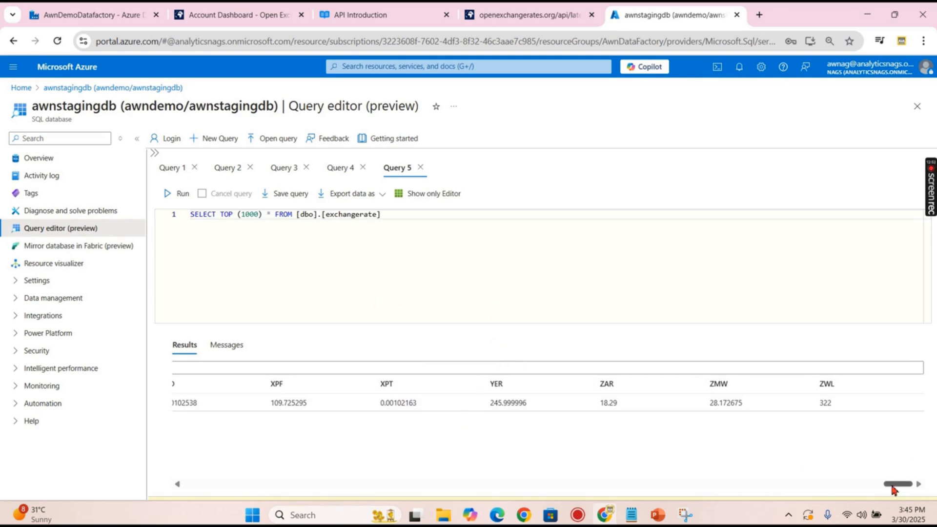
- Review the loaded disclaimer, license, timestamp and base columns, then return to AwnDemoDatafactory
drag(892, 485, 195, 485)
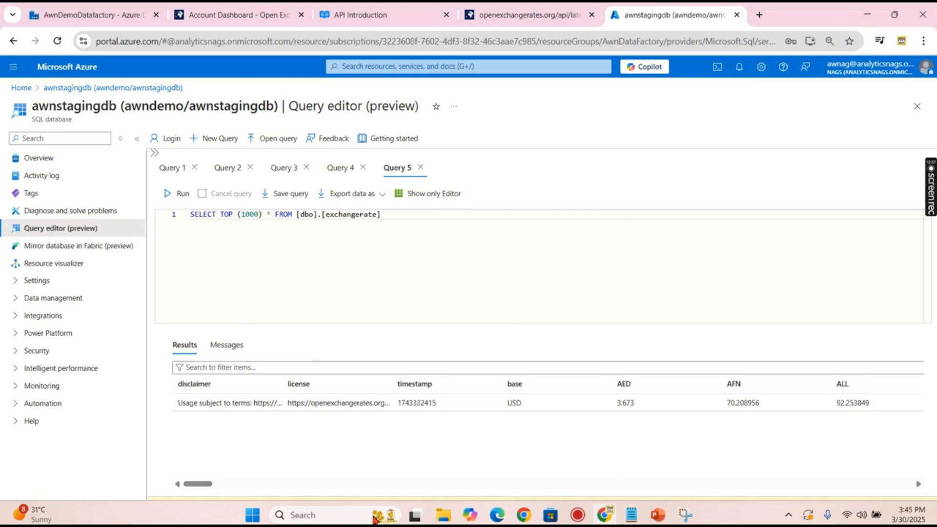
click(73, 15)
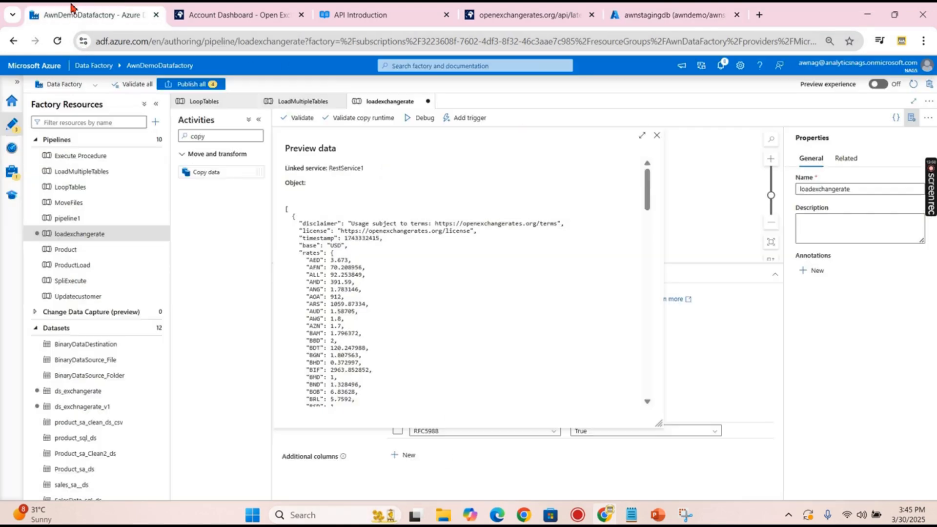
- Close the JSON preview of ds_exchnagerate_v1 to show the loadexchangerate pipeline again
click(657, 135)
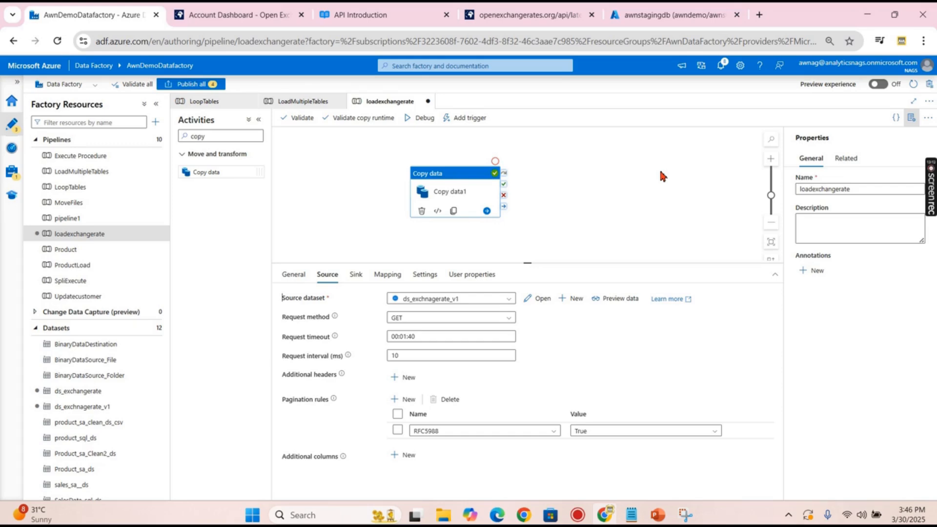
mouse_move(933, 185)
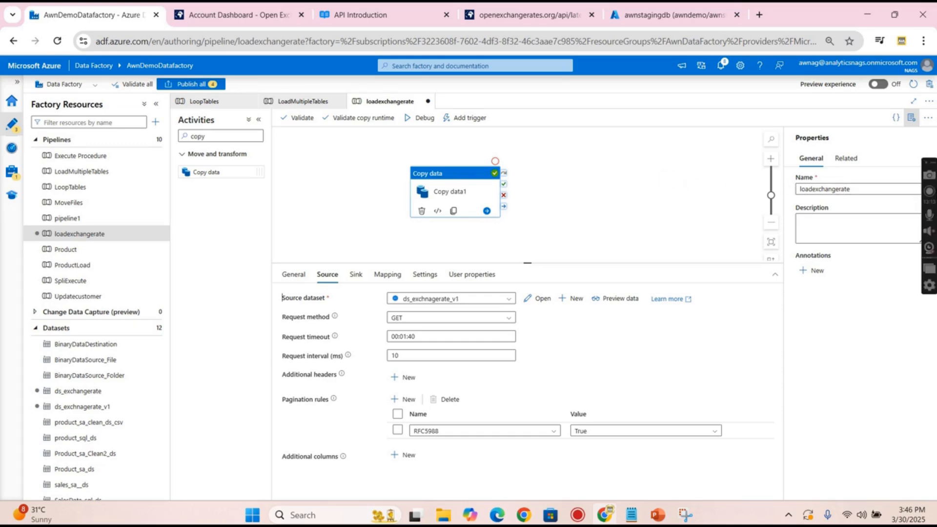
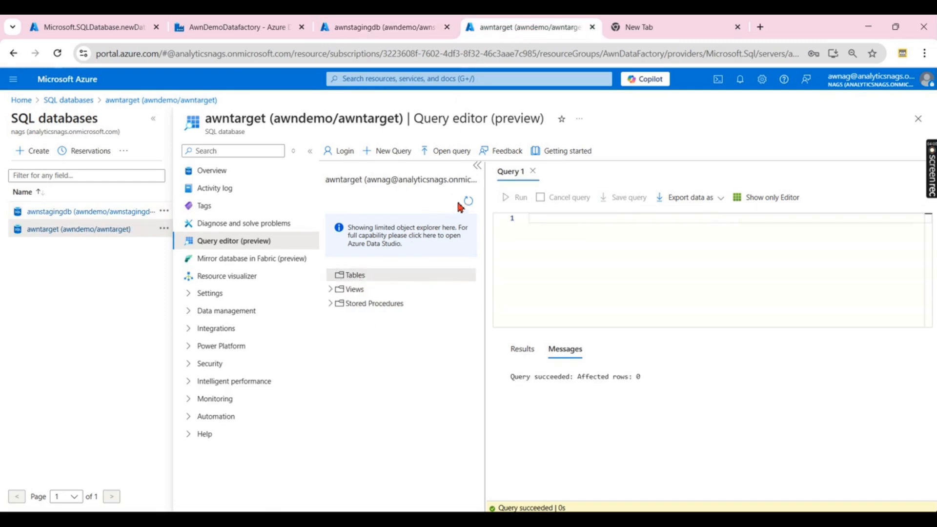
- Confirm awntarget's Tables folder is empty, then return to the LoopTables pipeline in Data Factory
click(344, 278)
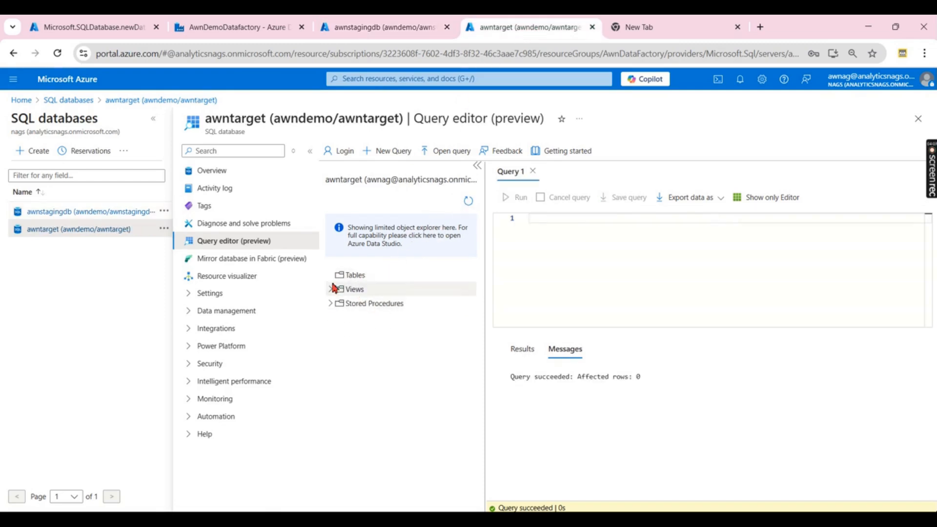
click(371, 28)
click(239, 28)
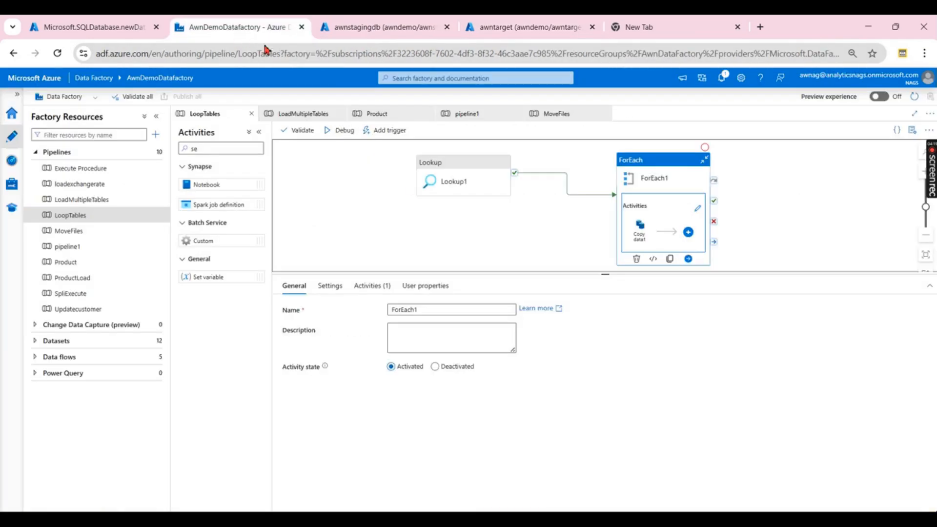
- Check ForEach1's inner activities, start a LoopTables debug run, then switch to the awntarget query editor
click(697, 209)
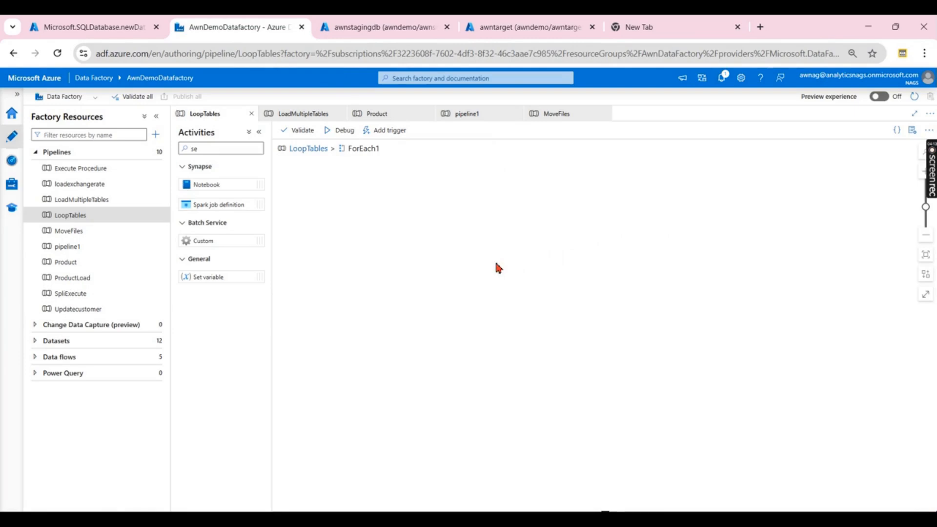
click(310, 149)
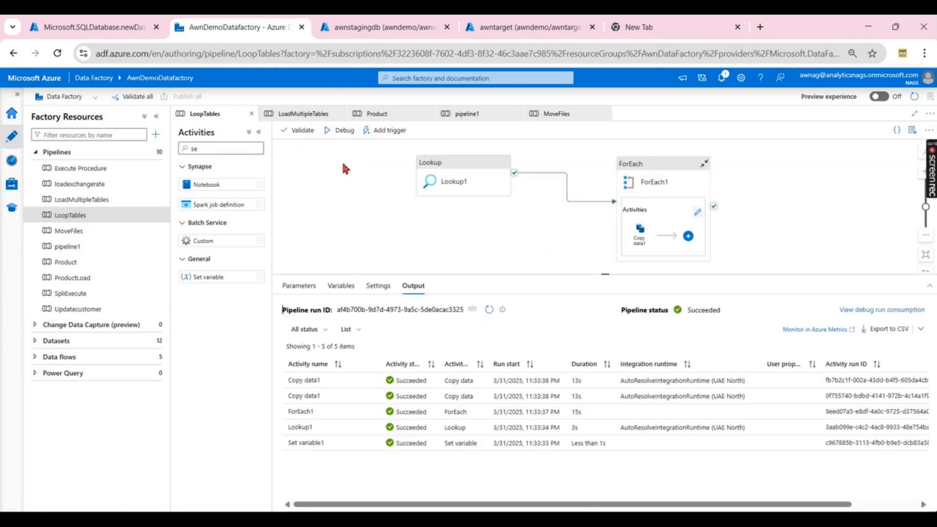
click(343, 131)
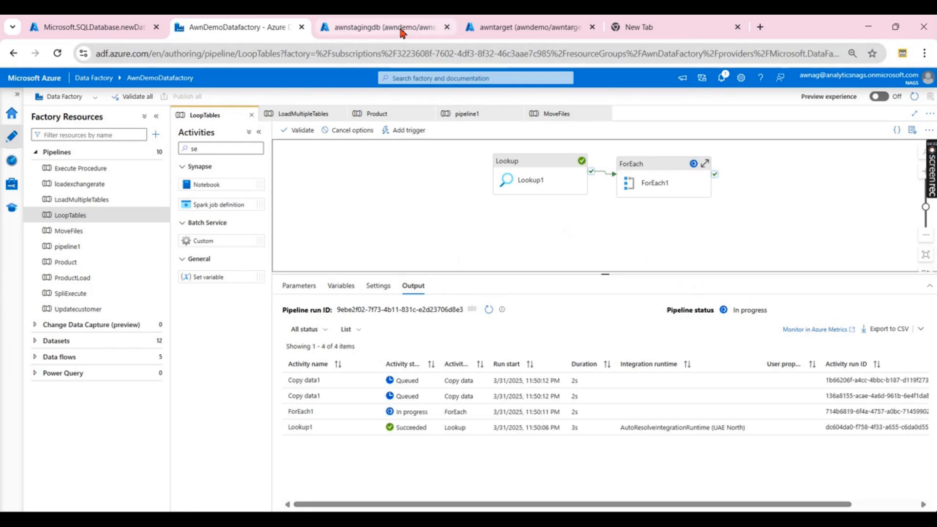
click(498, 30)
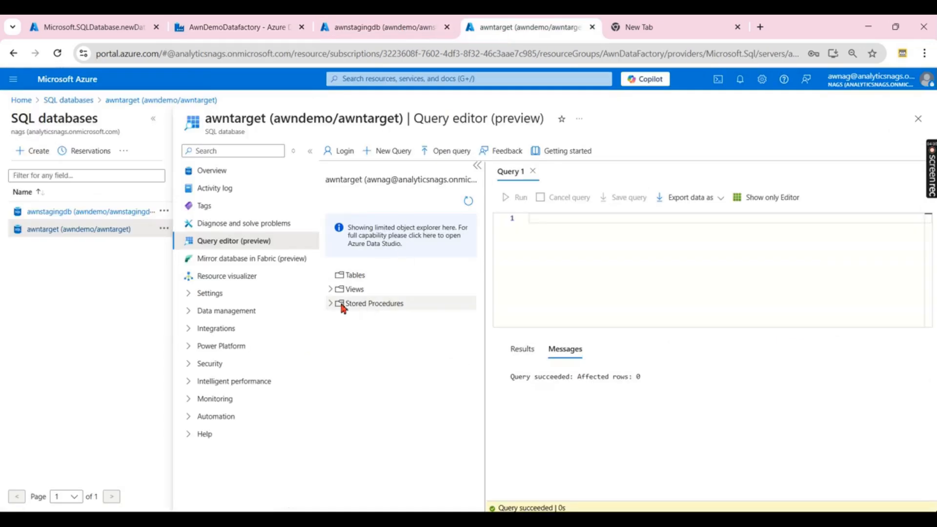
- Refresh awntarget's objects until dbo.exchangerate and dbo.test appear under Tables
click(468, 202)
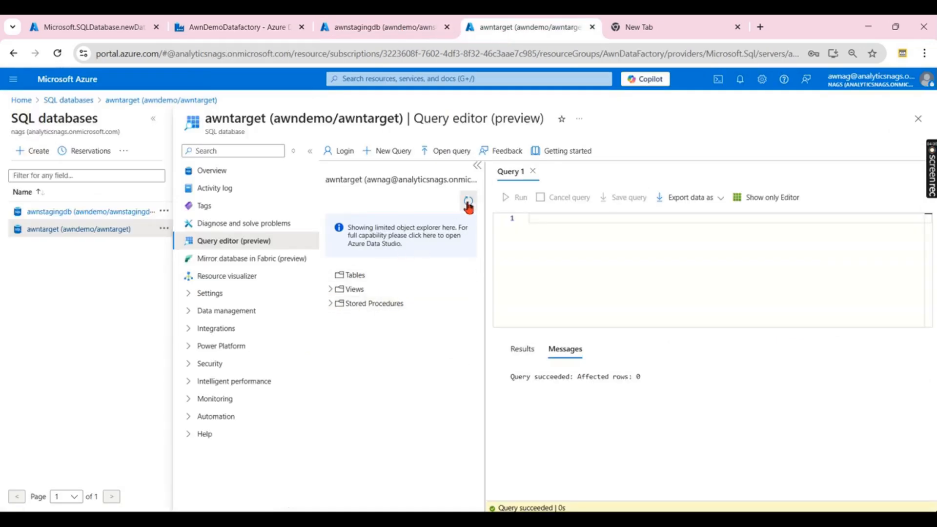
click(334, 277)
click(462, 203)
click(331, 277)
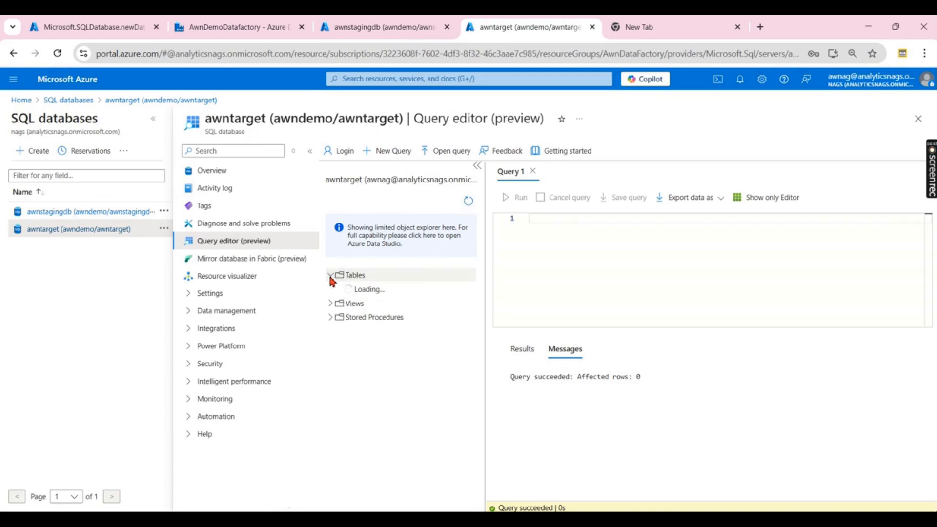
click(467, 203)
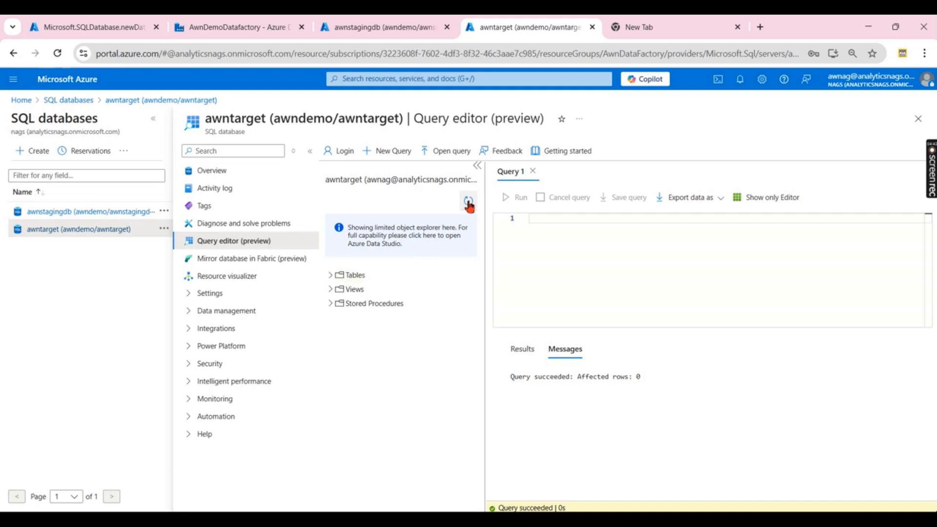
click(331, 275)
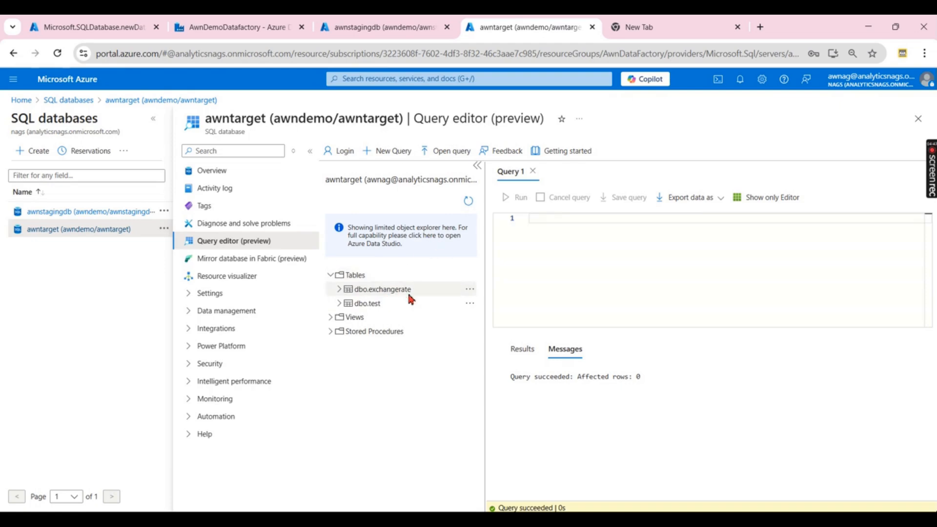
- Select the top 1000 rows of dbo.exchangerate, then return to the succeeded debug run
right_click(378, 291)
click(432, 299)
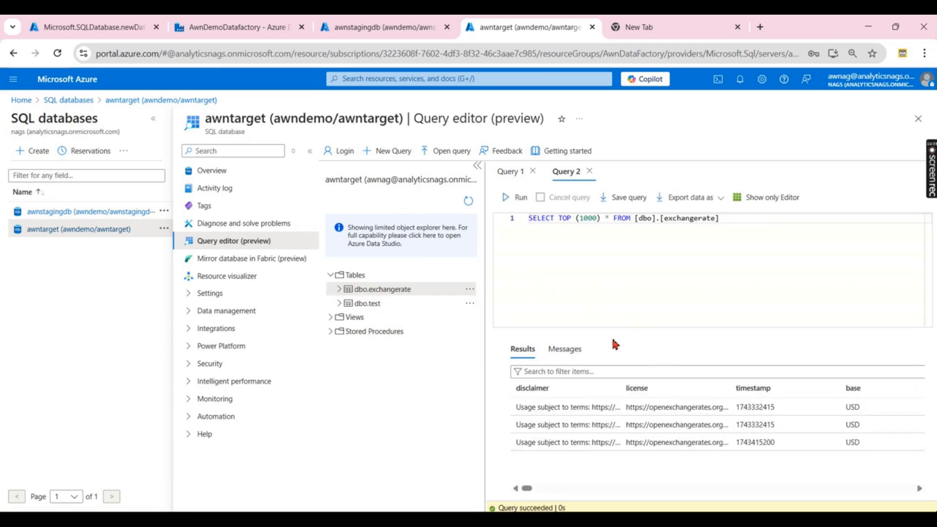
click(228, 28)
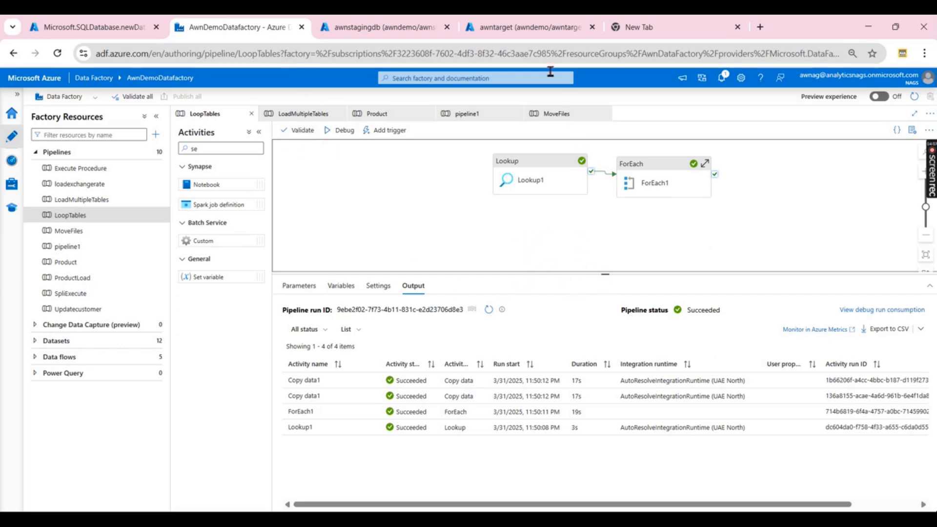
- Review the awntarget query results, then go back to the LoopTables canvas
click(524, 27)
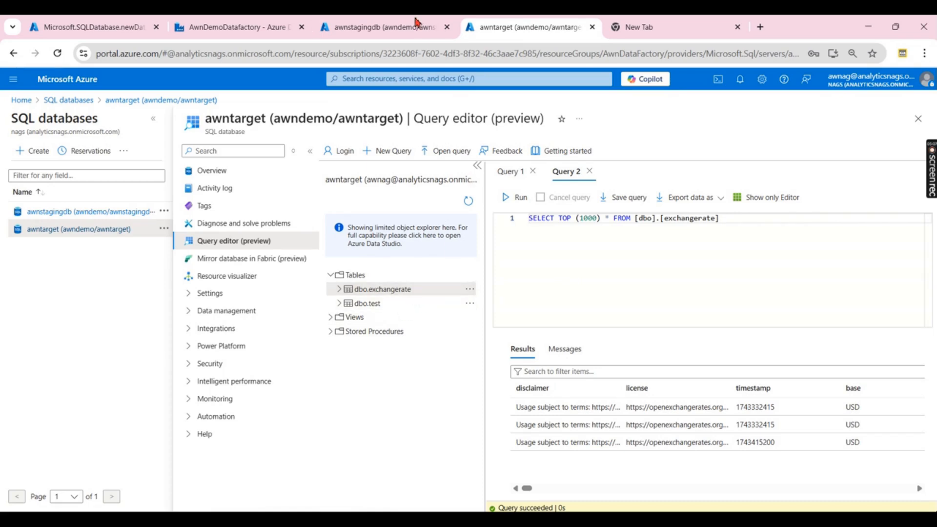
click(258, 28)
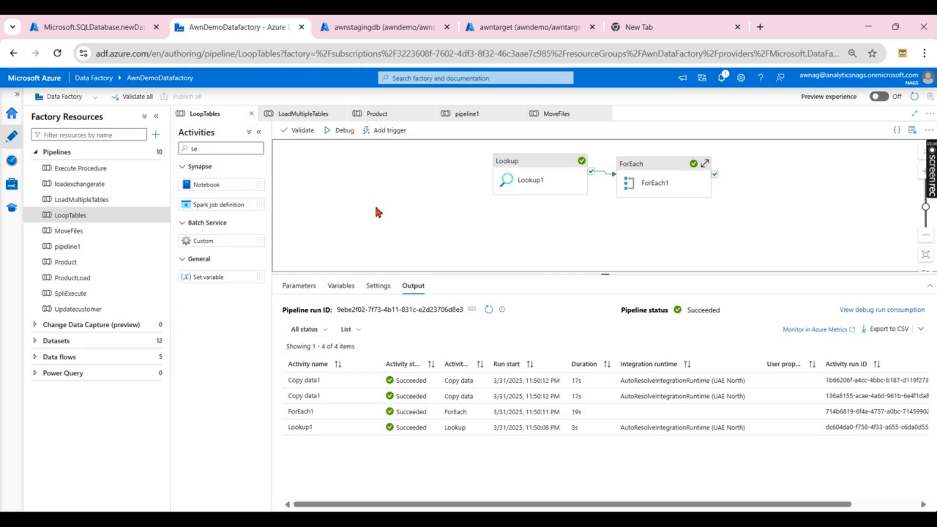
right_click(399, 216)
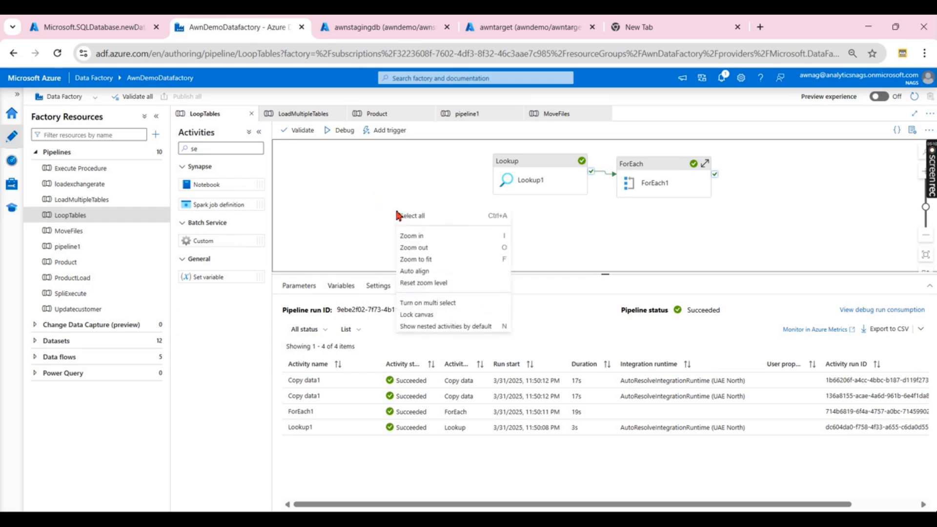
click(360, 222)
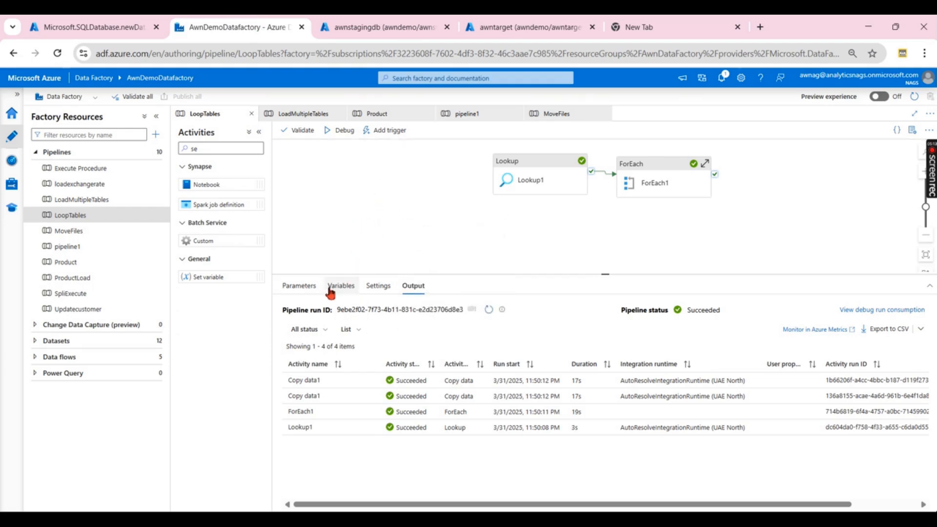
double_click(229, 148)
- Add a Set variable activity and connect its success output to ForEach1
drag(205, 277, 403, 244)
click(455, 235)
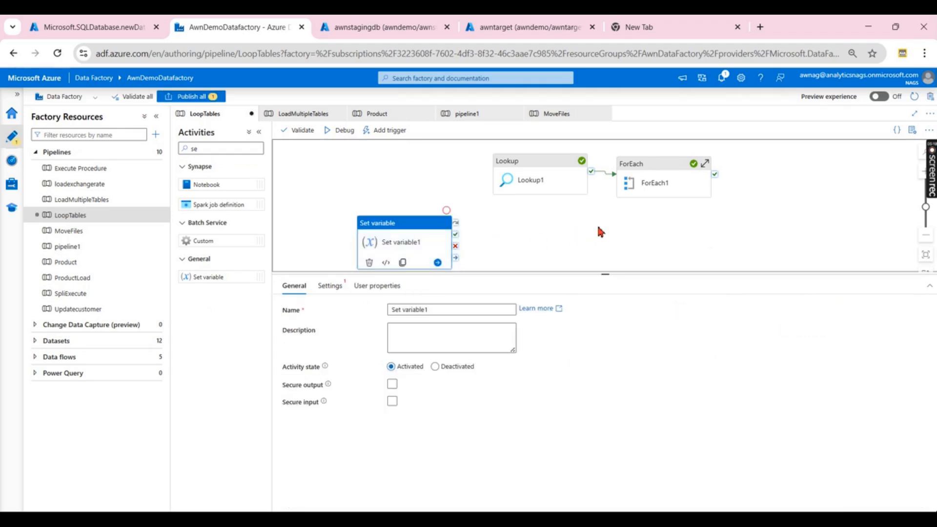
drag(457, 239, 630, 193)
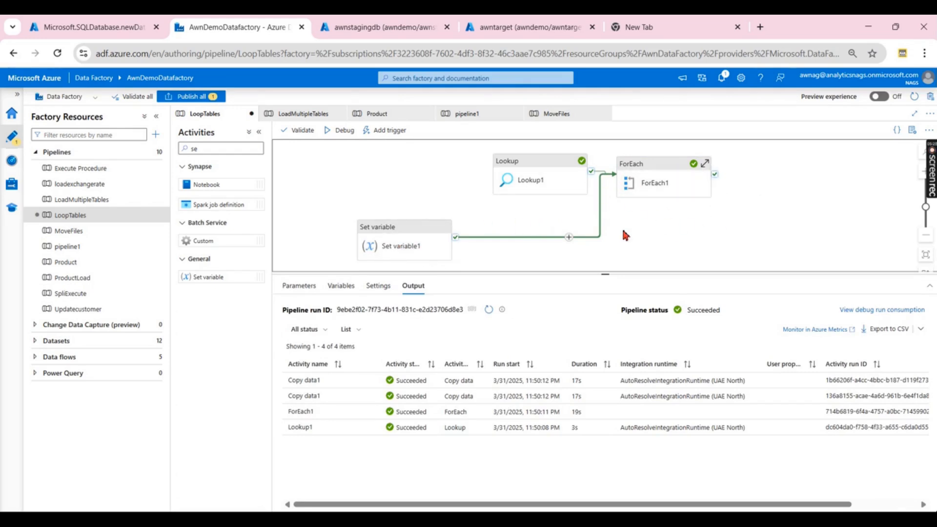
drag(405, 236, 435, 227)
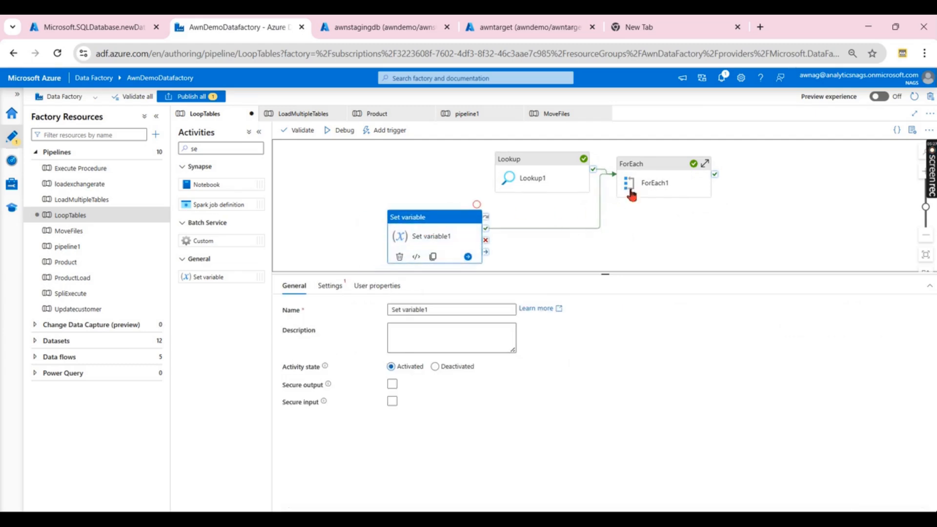
- In Set variable1's settings, check existing variables and start creating a new pipeline variable
click(336, 287)
click(496, 329)
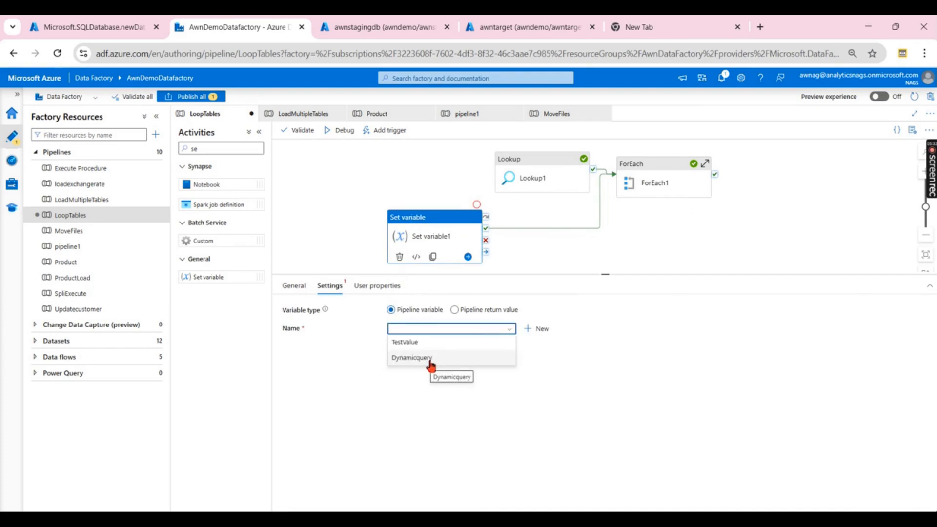
click(556, 365)
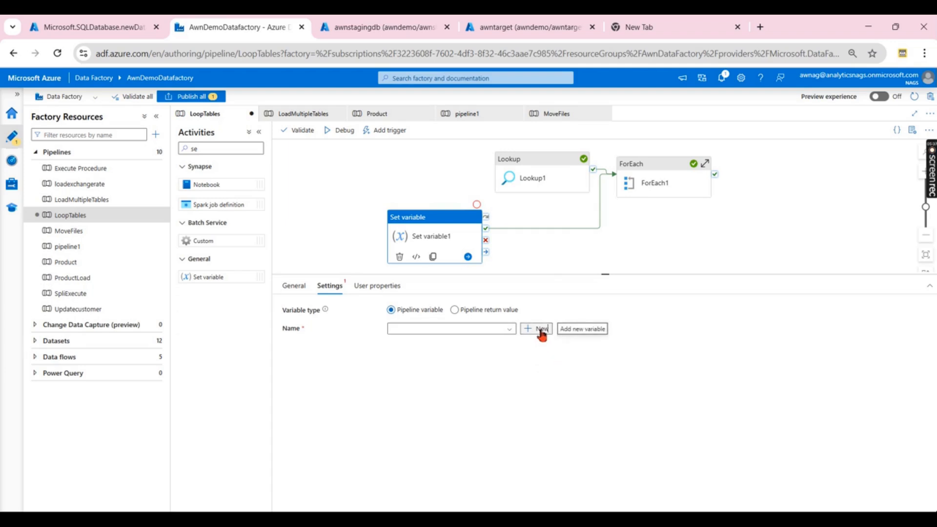
click(541, 329)
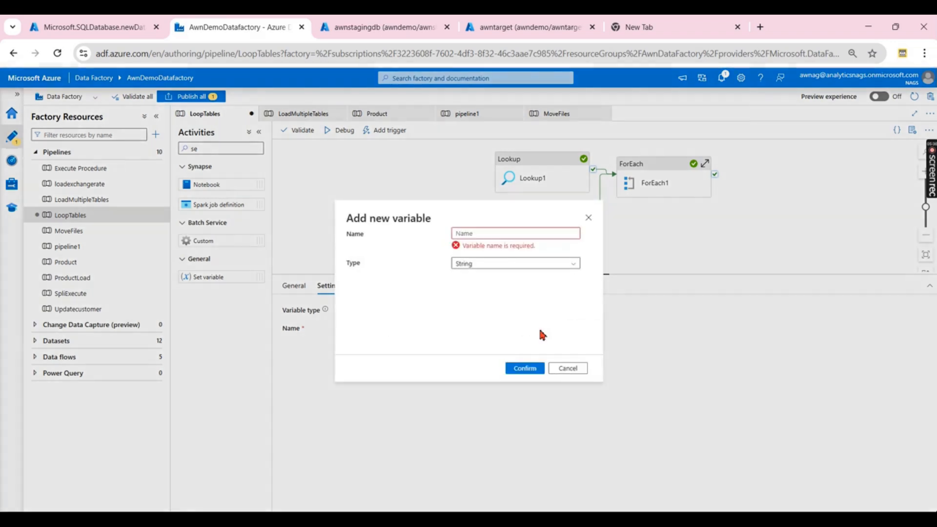
- Create the String variable Demovar for Set variable1 and enter its value _test
click(482, 233)
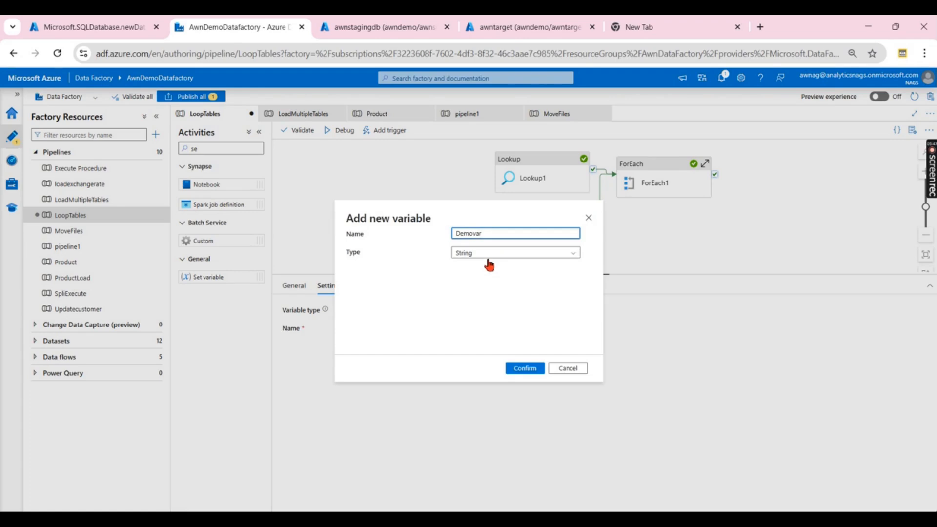
click(488, 255)
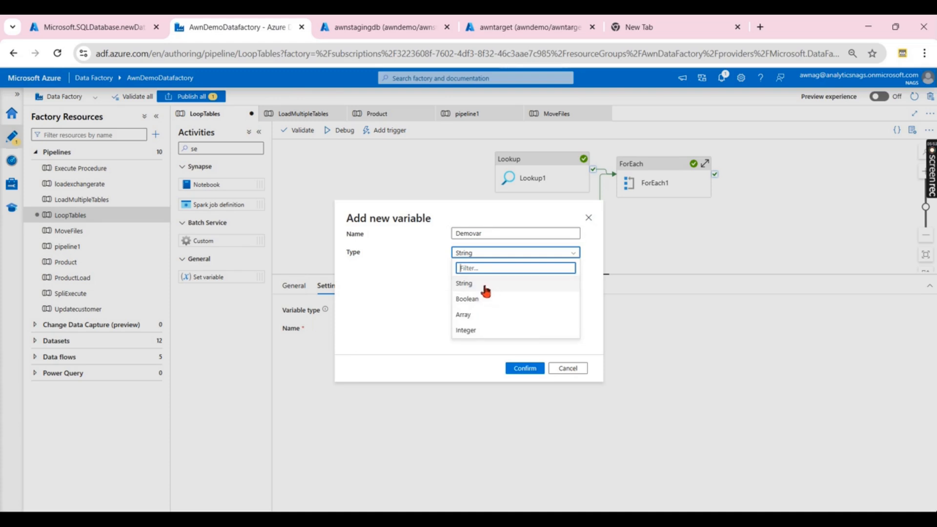
click(485, 287)
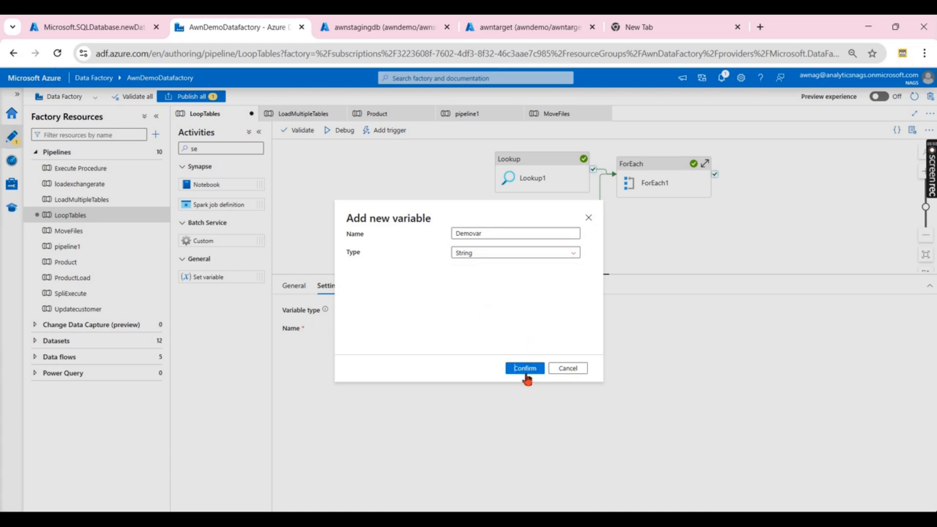
click(525, 369)
click(442, 361)
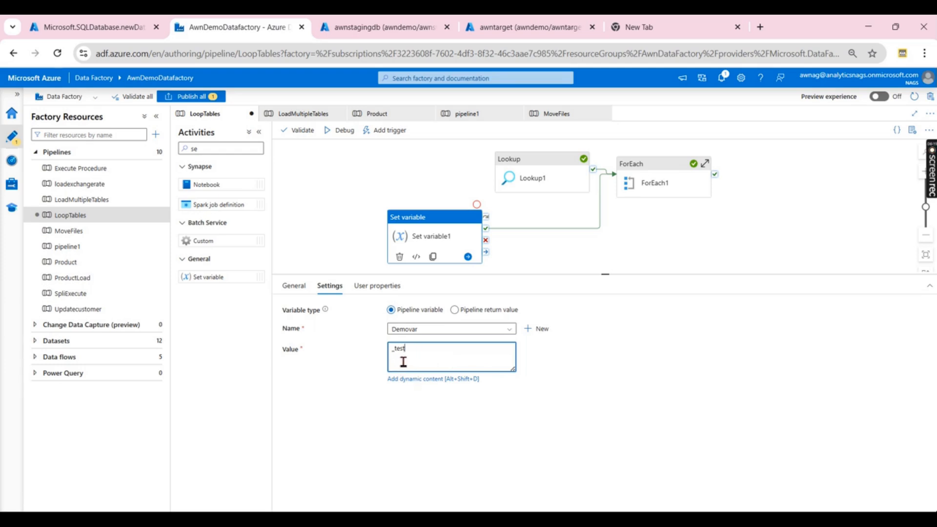
- Reposition Set variable1 and verify it assigns _test to Demovar
click(562, 243)
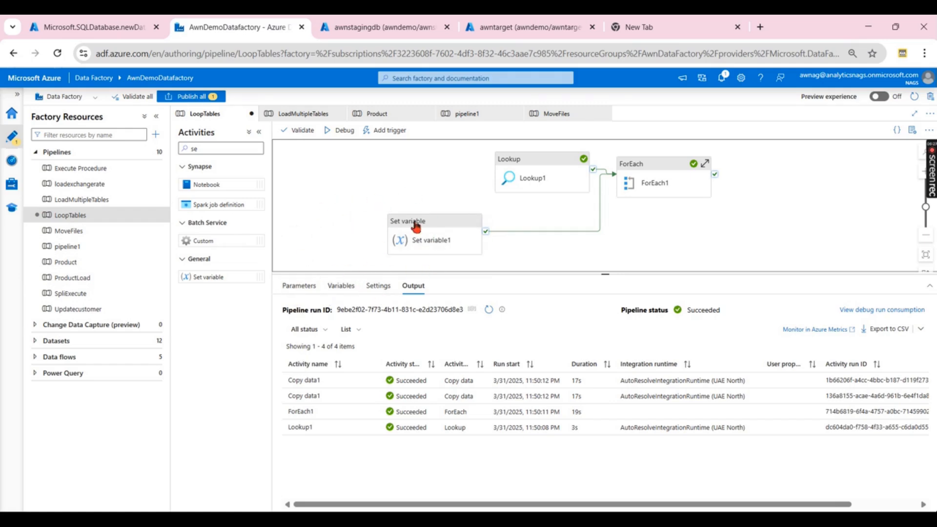
drag(417, 232, 459, 224)
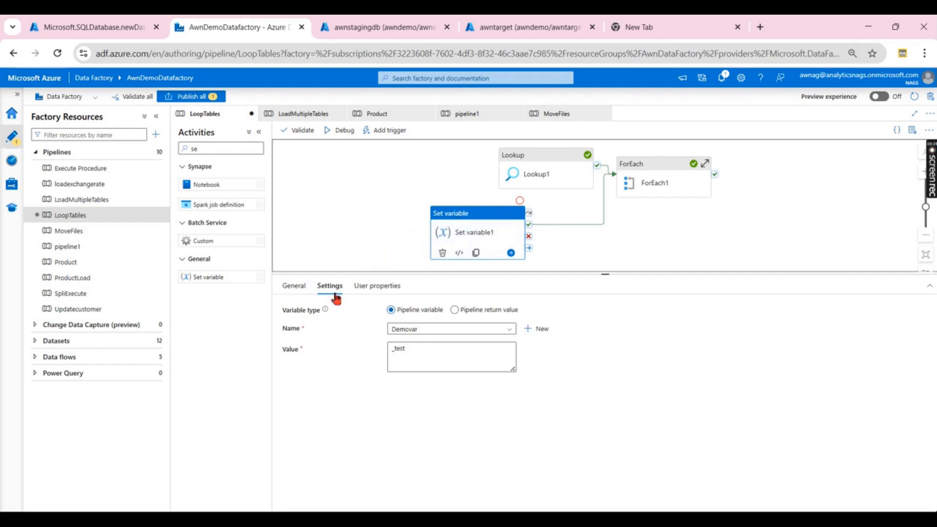
click(432, 354)
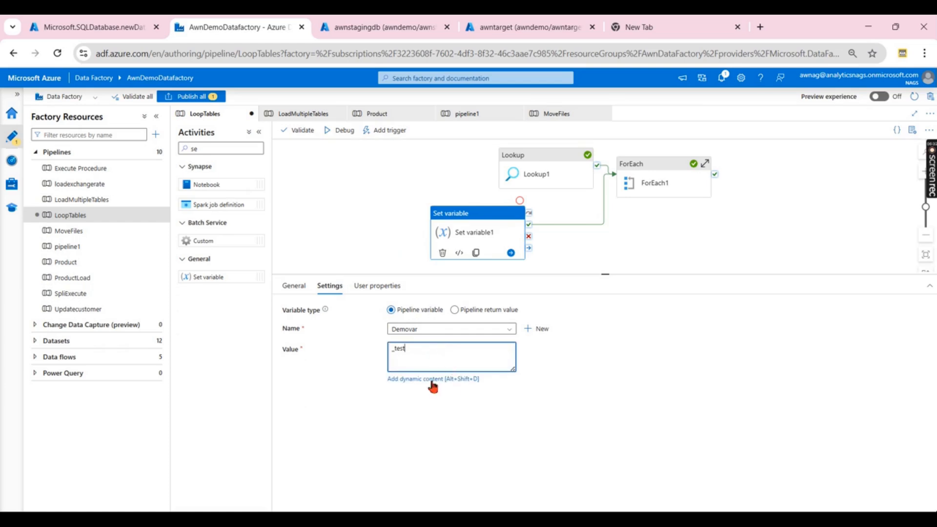
click(648, 240)
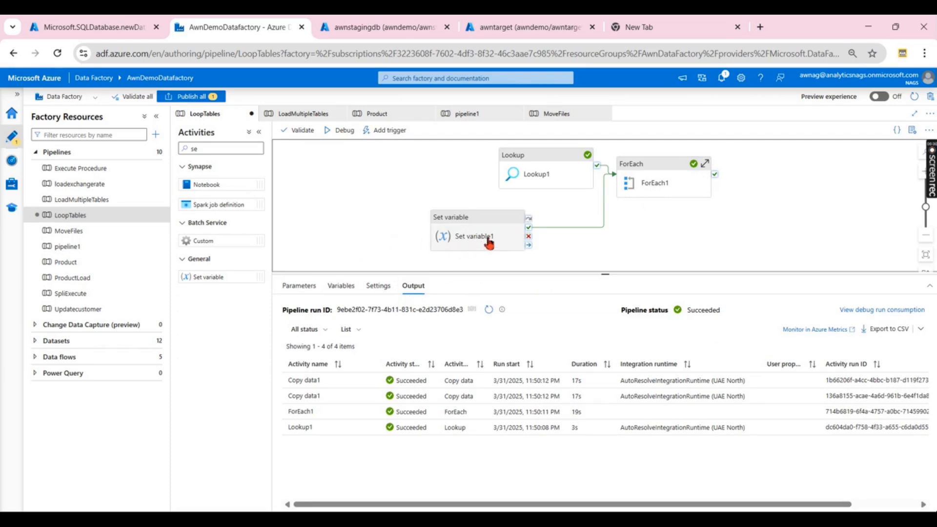
click(469, 240)
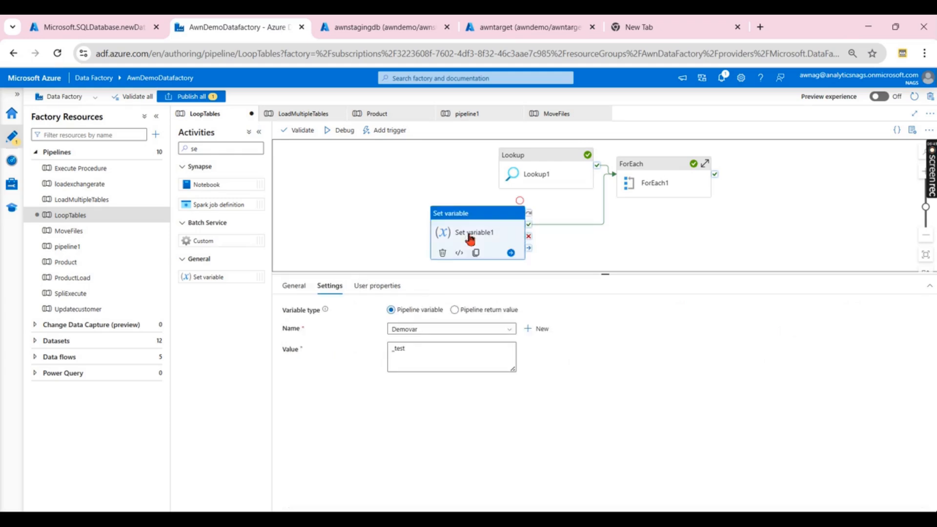
click(439, 352)
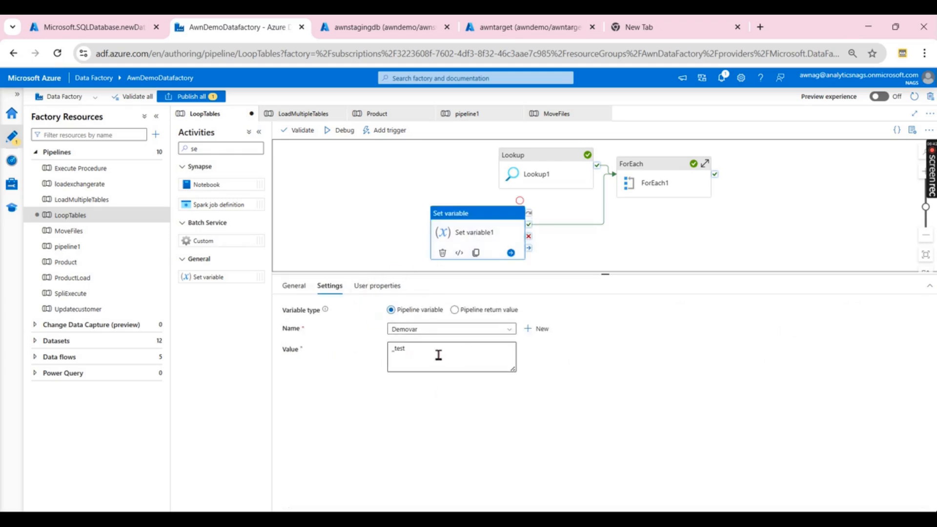
- Select ForEach1 and drill into its inner canvas holding Copy data1
click(681, 179)
click(706, 162)
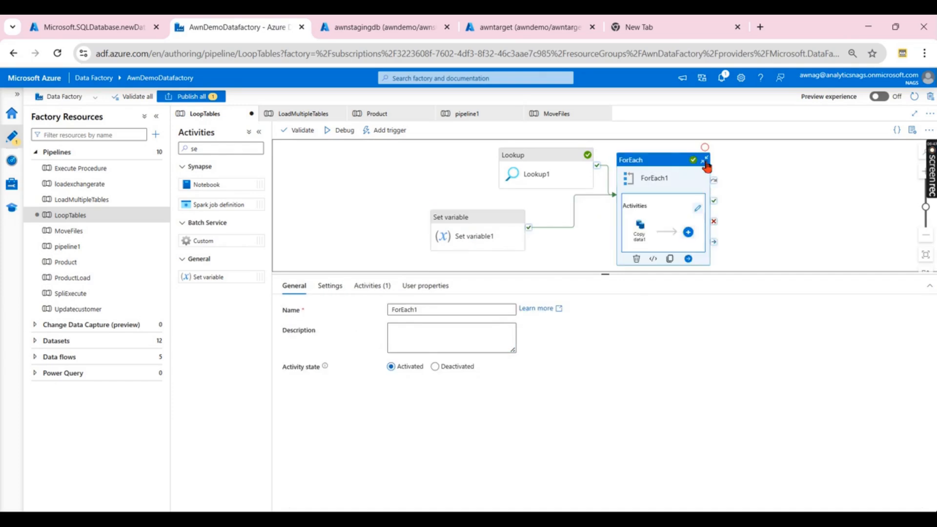
click(700, 210)
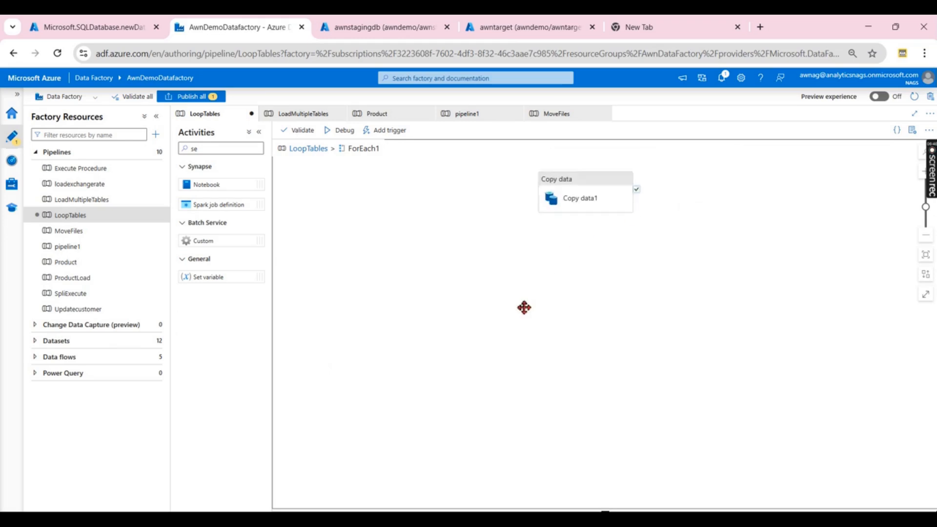
click(581, 205)
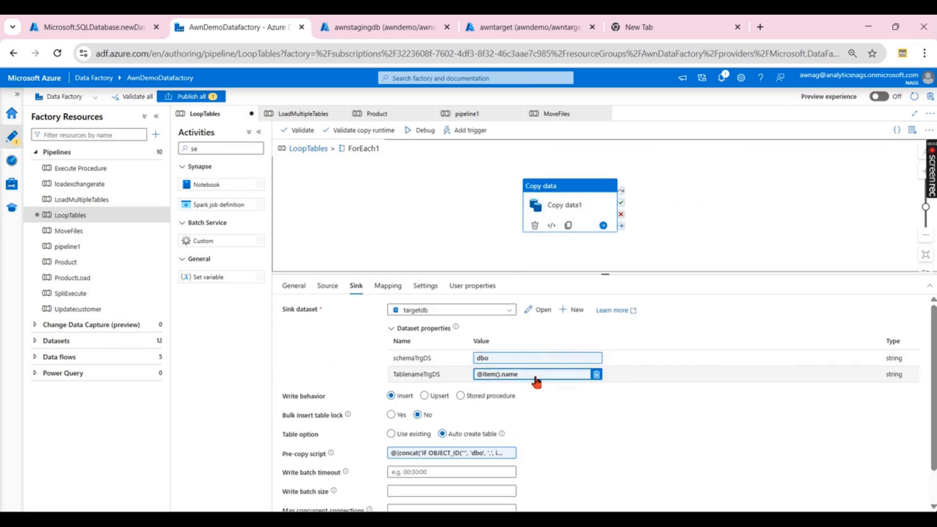
click(556, 27)
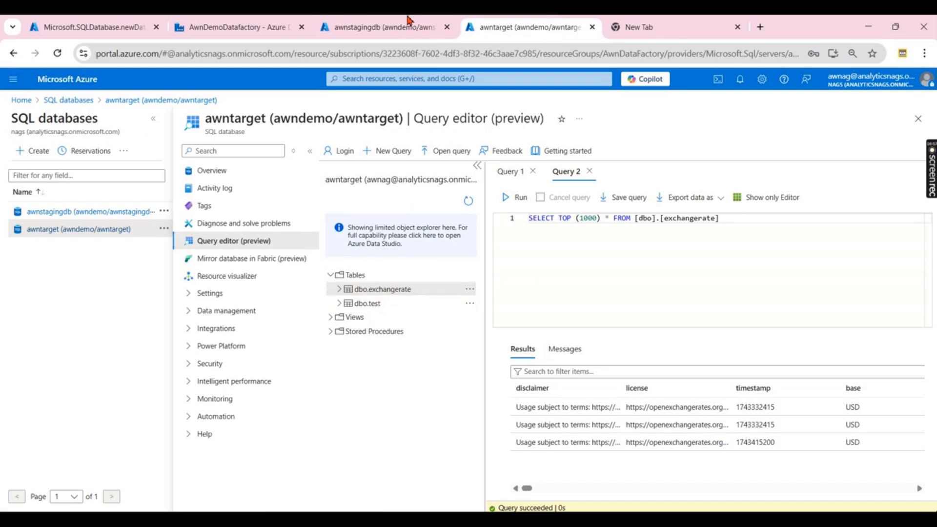
click(400, 25)
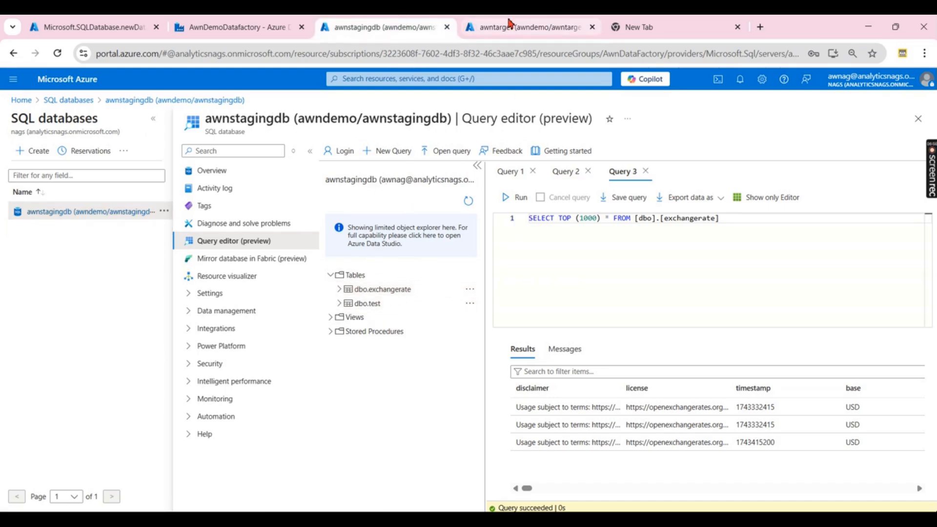
click(507, 25)
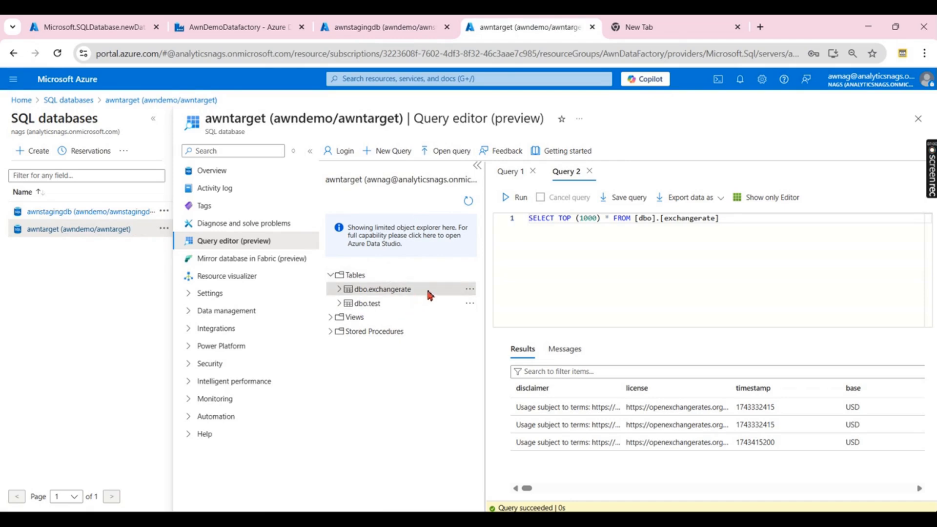
click(270, 28)
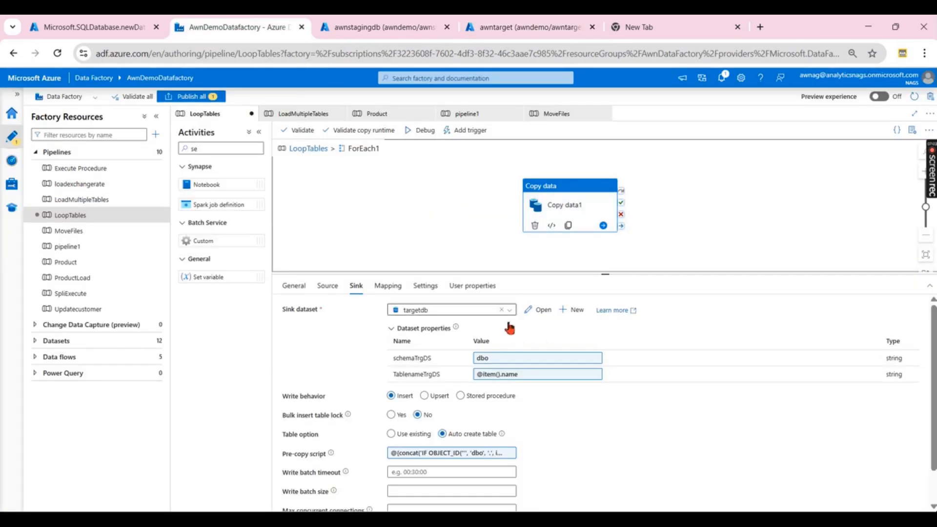
click(527, 375)
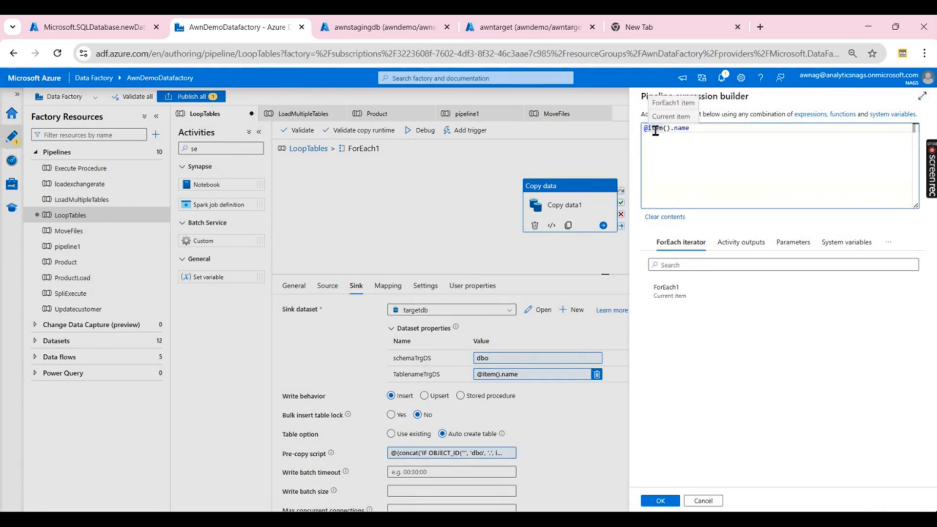
- Wrap item().name in concat and add the variables('Demovar') reference
click(655, 131)
text({concat)
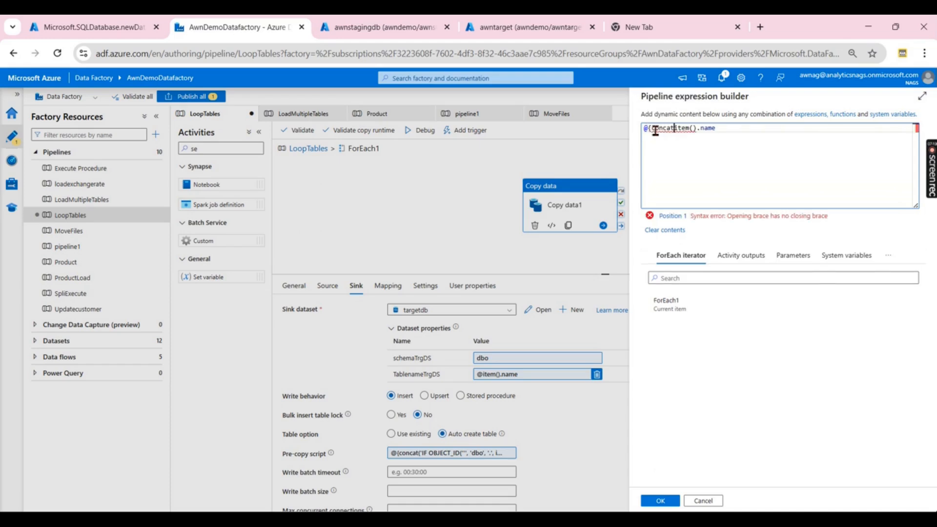
text(()
click(737, 132)
text(, vari)
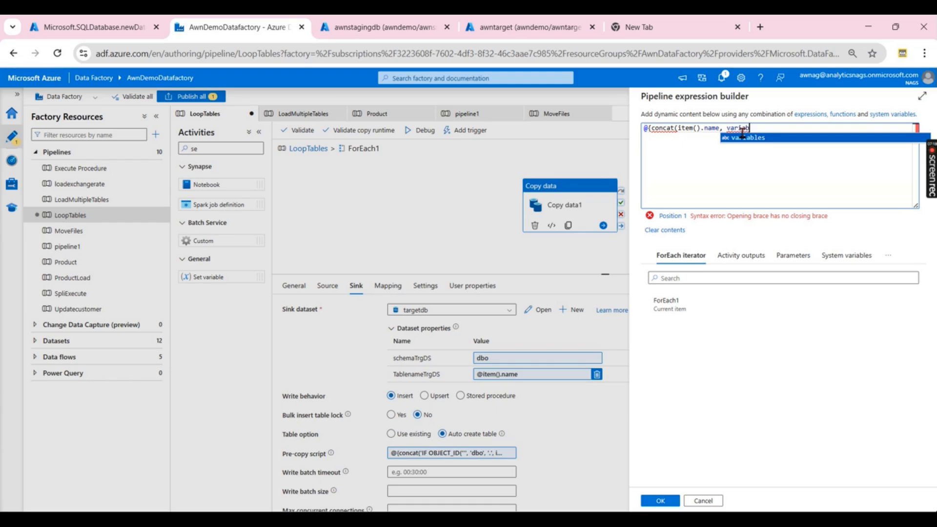
text(ab)
click(741, 138)
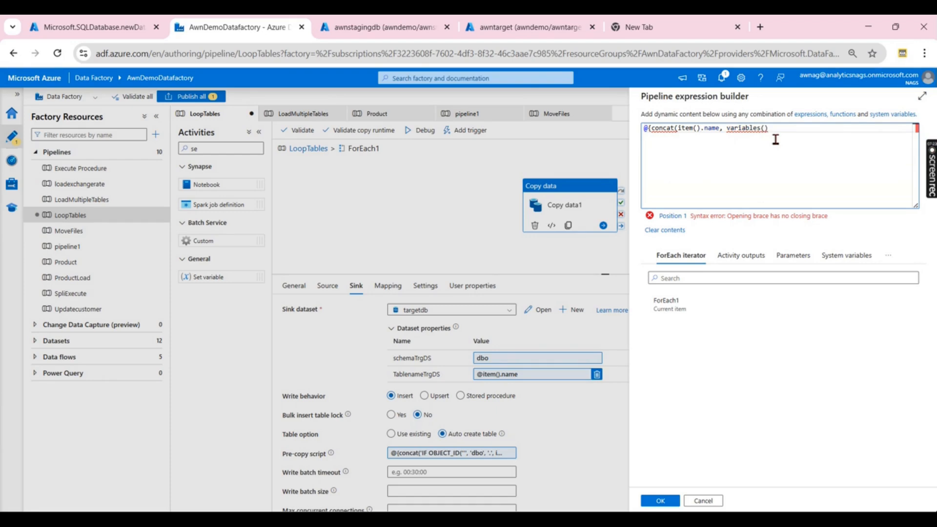
text())
drag(771, 131, 730, 132)
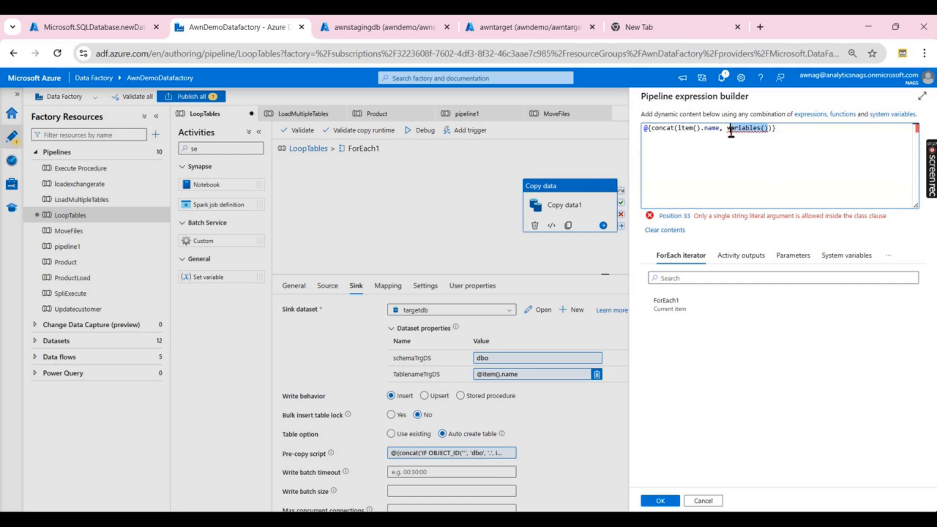
text(var)
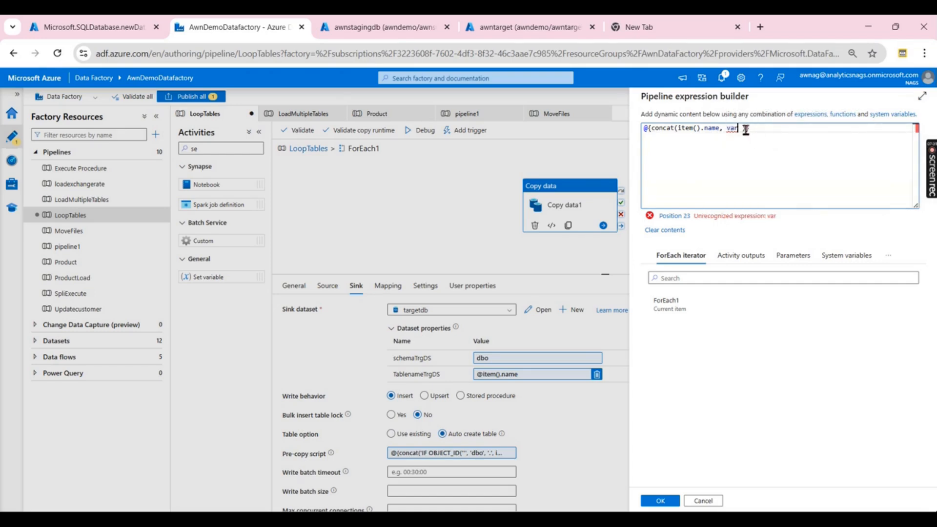
text(iables)
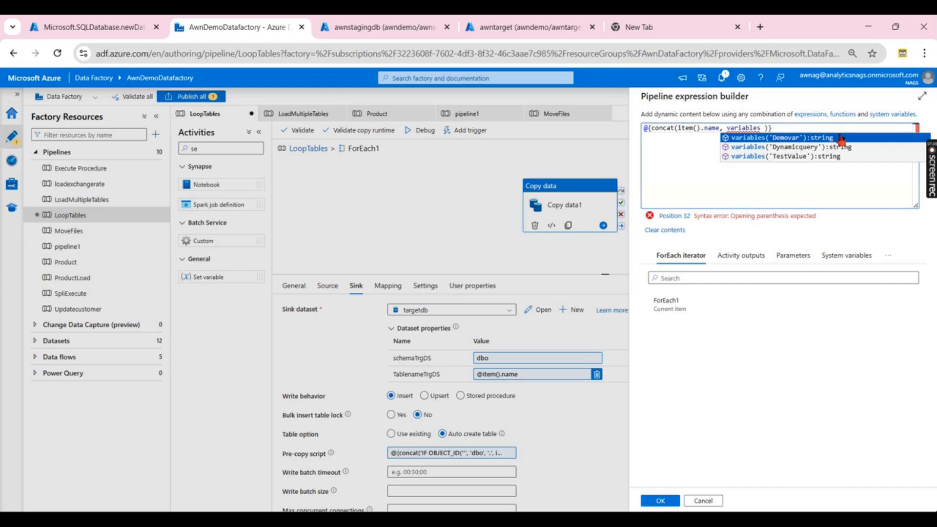
click(785, 139)
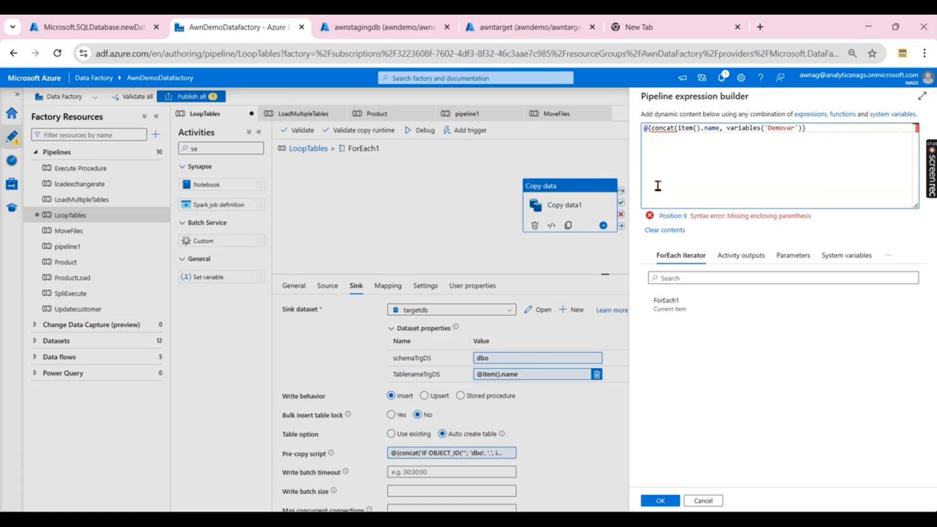
- Fix the concat spelling and close it, applying @{concat(item().name, variables('Demovar'))}
click(677, 128)
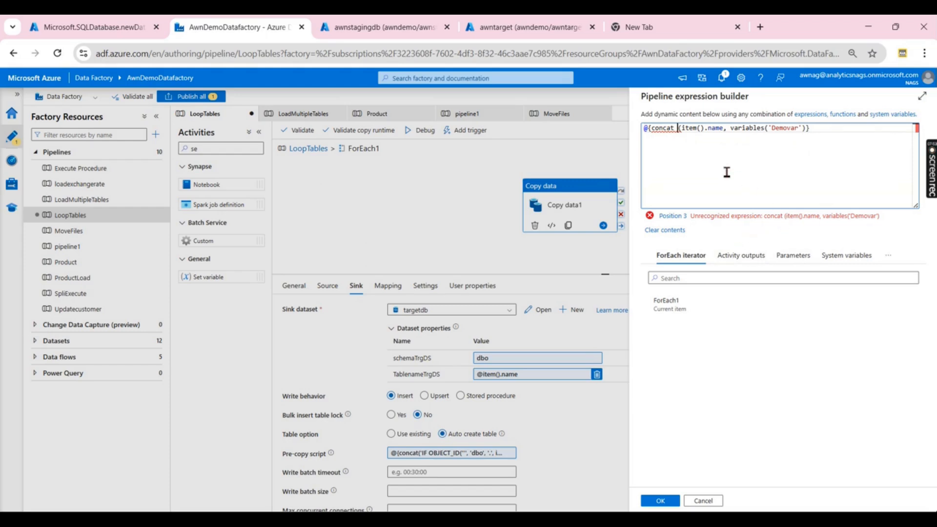
key(BackSpace)
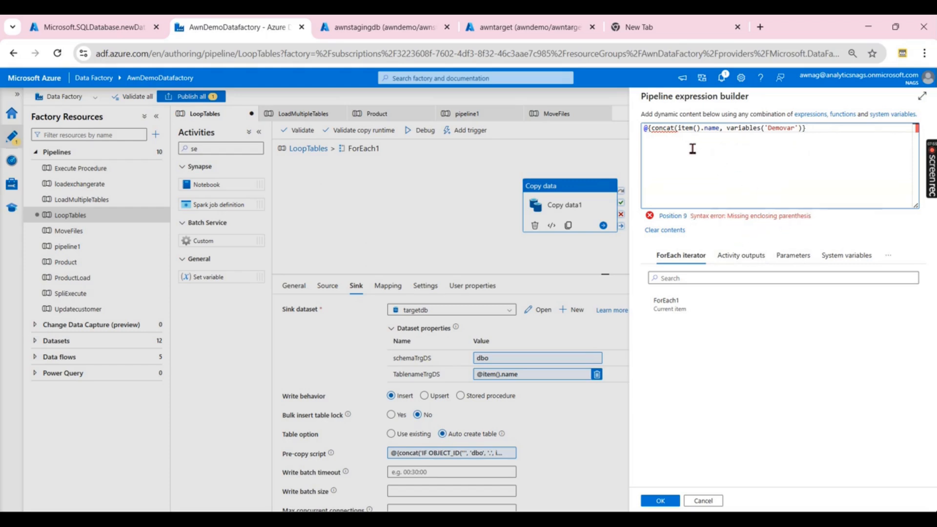
key(BackSpace)
key(BackSpace)
key(BackSpace)
key(BackSpace)
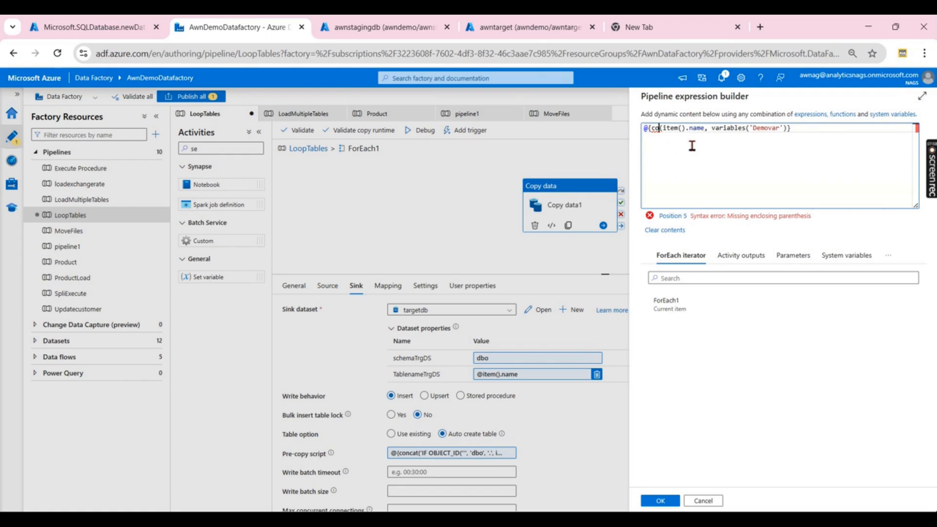
text(ncat)
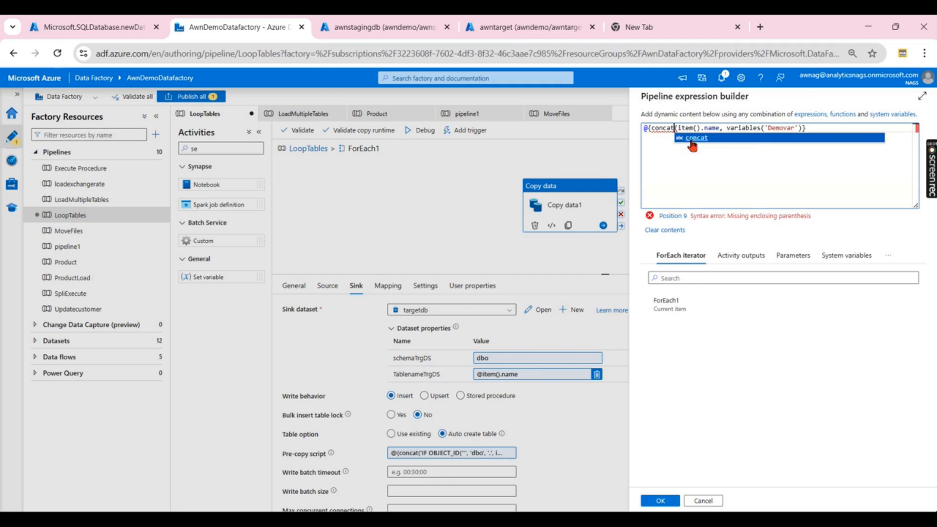
click(692, 142)
click(831, 137)
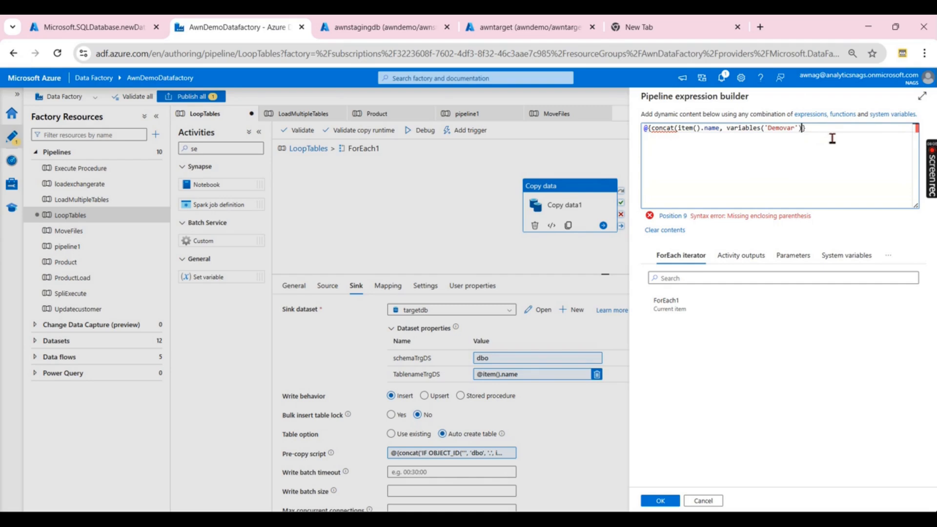
text())
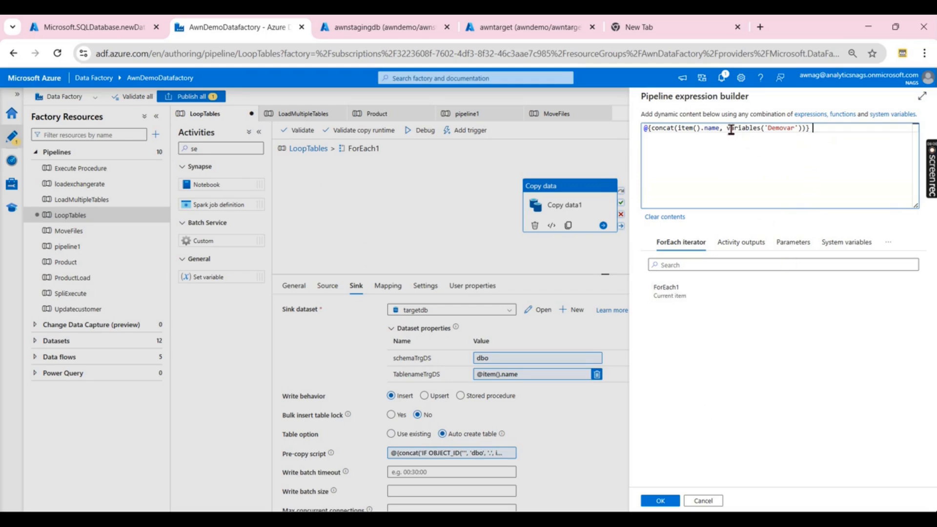
drag(728, 129, 800, 132)
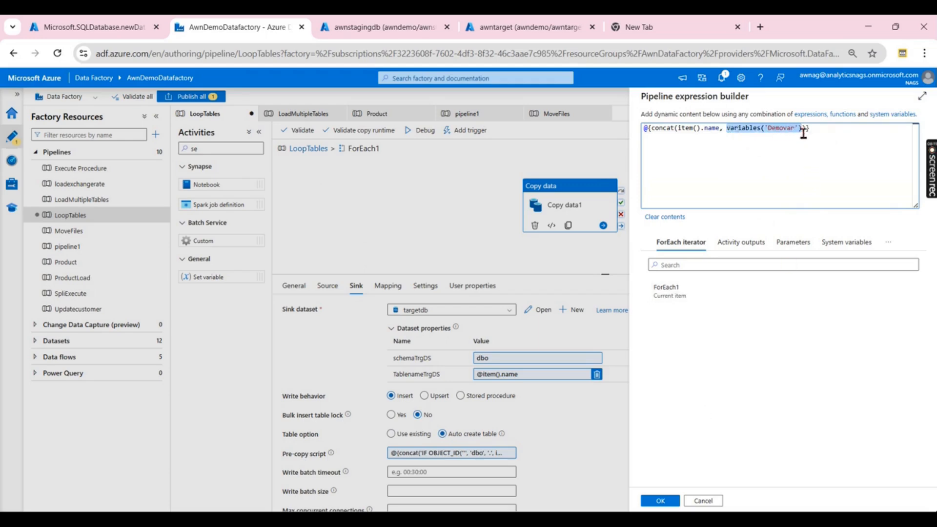
click(669, 503)
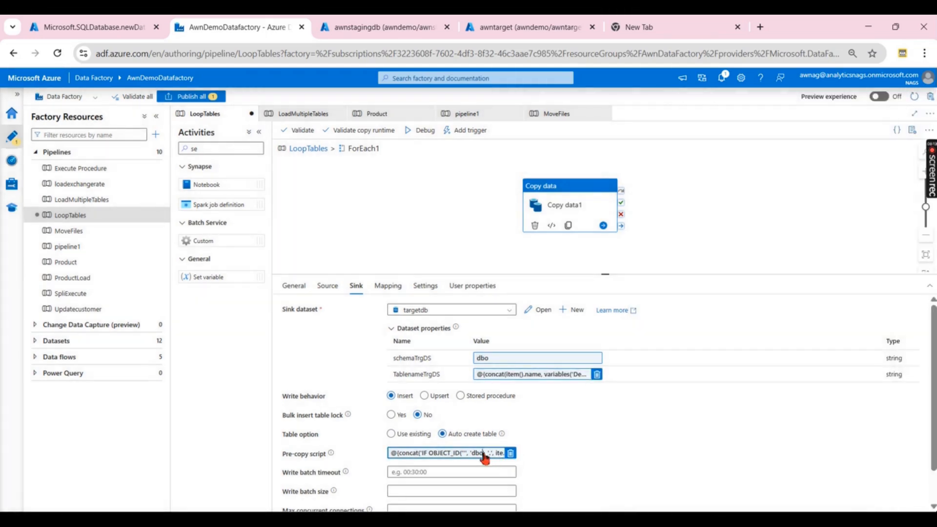
- Append variables('Demovar') to both item().name references in the pre-copy drop-table script
click(488, 453)
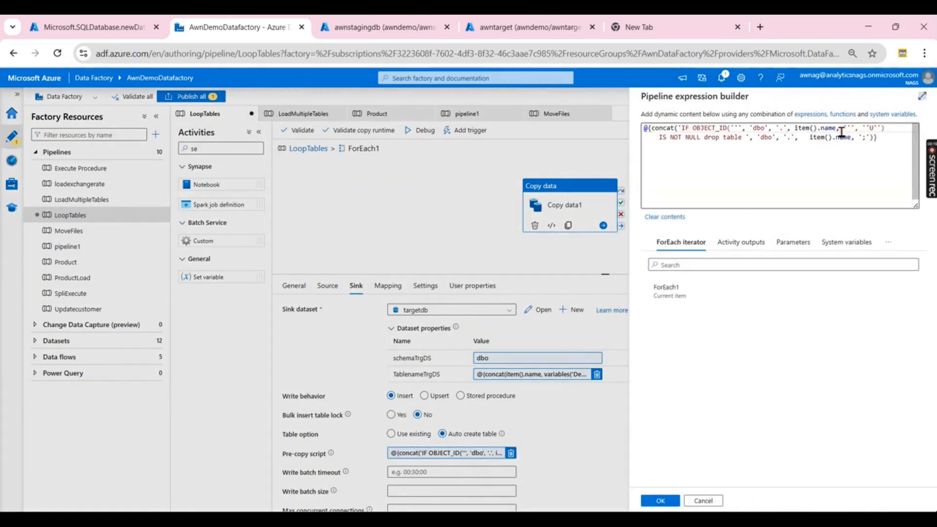
click(842, 129)
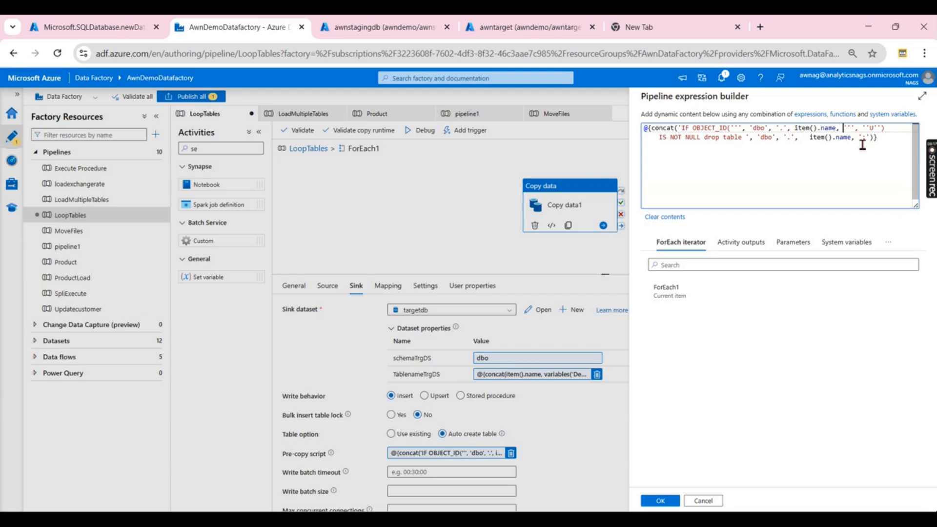
text(, )
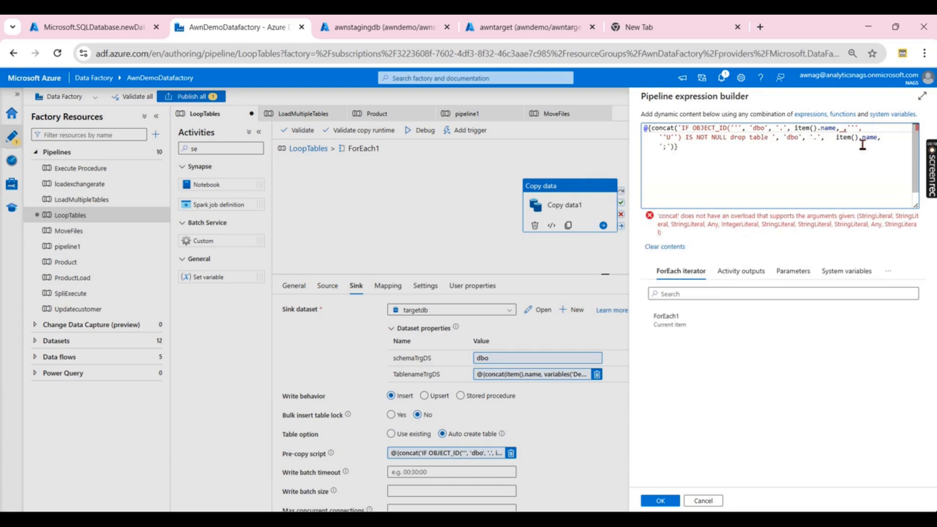
text(variables('Demovar'))
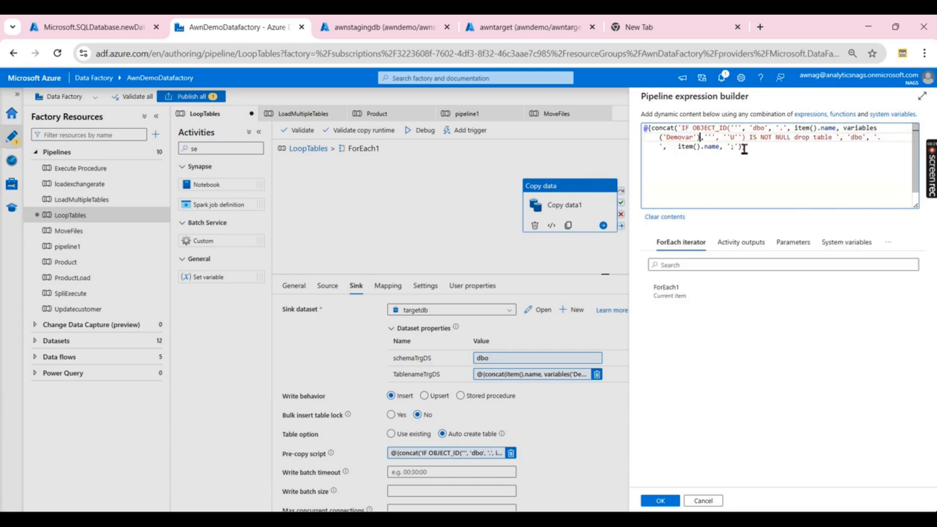
click(730, 147)
key(Left)
text(variables('Demovar'))
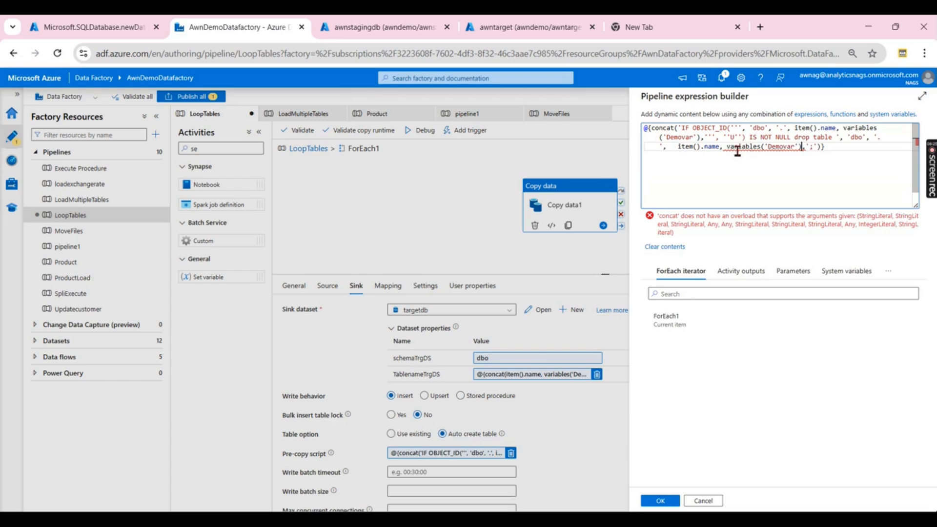
click(673, 502)
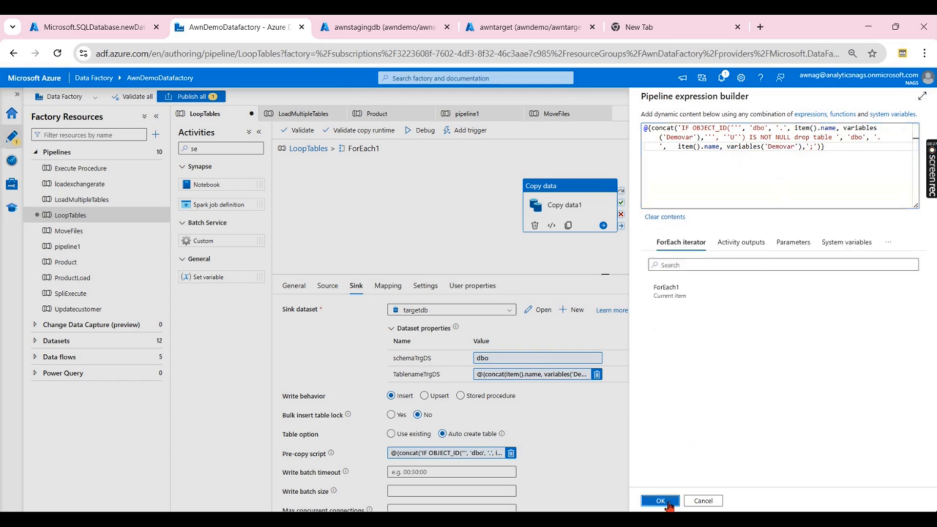
click(444, 237)
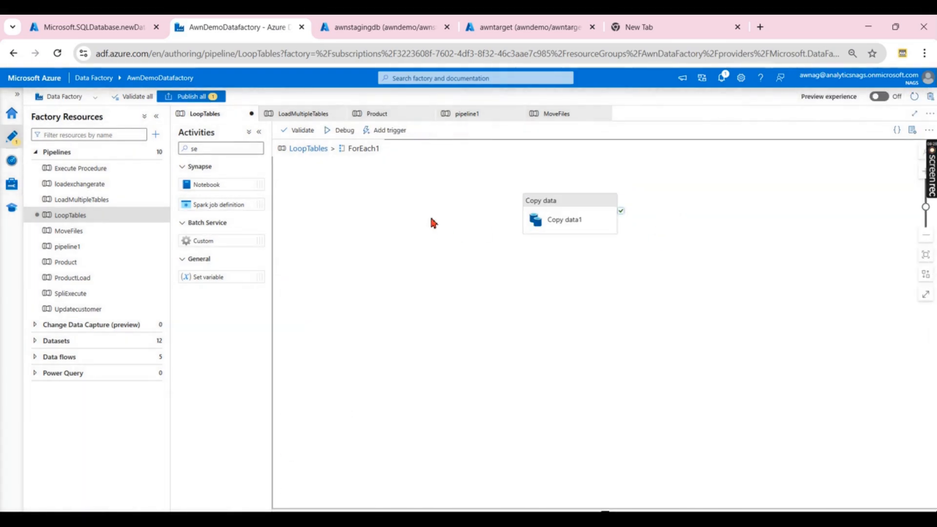
- In LoopTables, run ForEach1 after Set variable1 succeeds and start a debug run
click(310, 148)
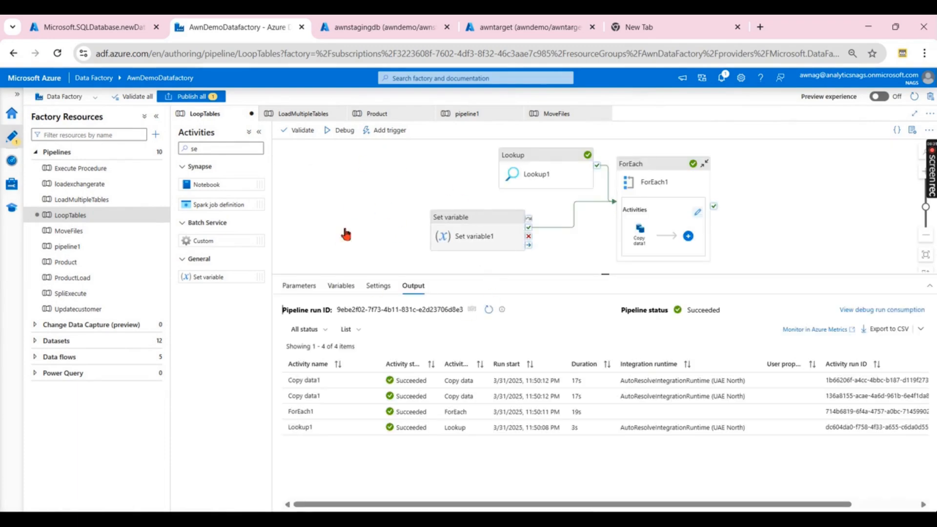
drag(591, 220, 703, 185)
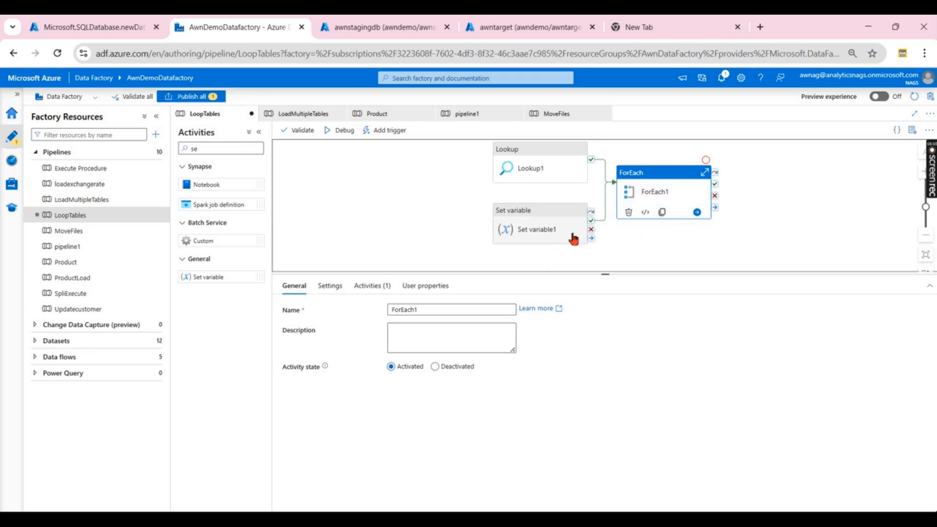
click(410, 193)
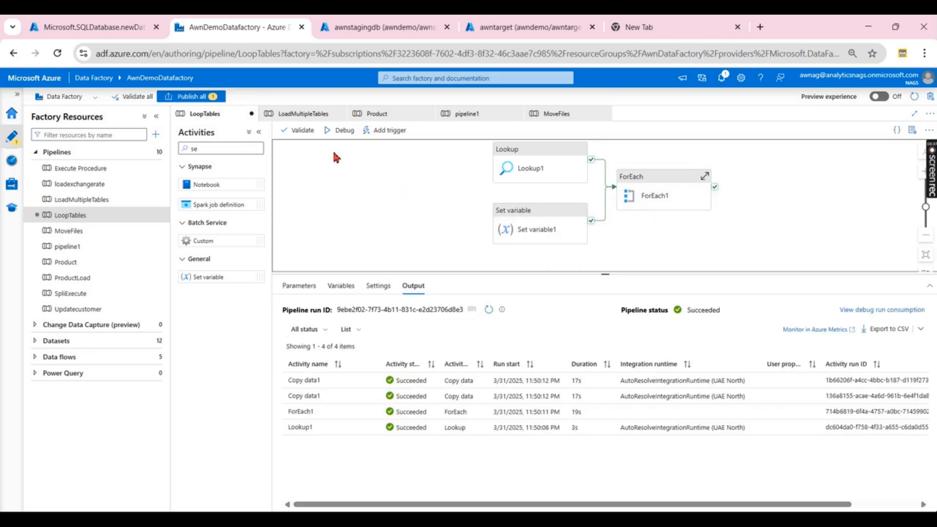
click(341, 130)
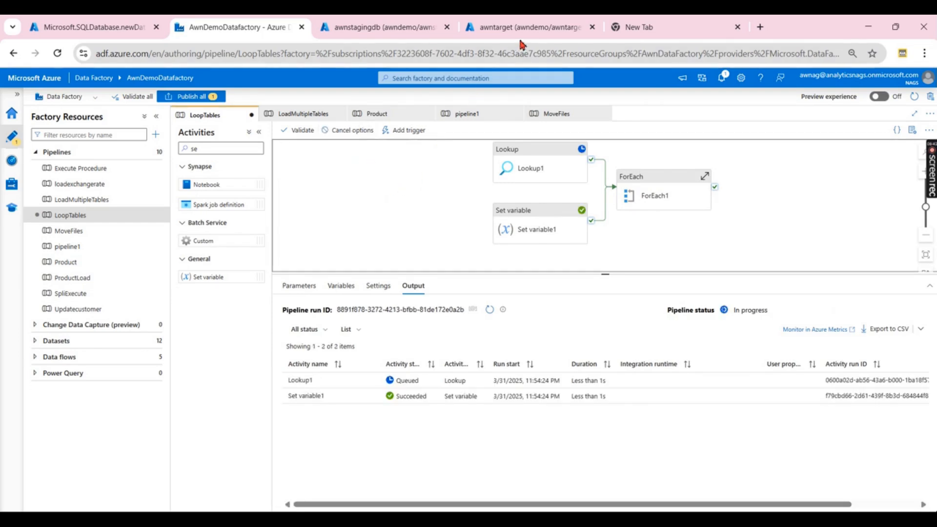
- Refresh awntarget's tables, check Set variable1's _test output, and confirm the debug run succeeded
click(536, 28)
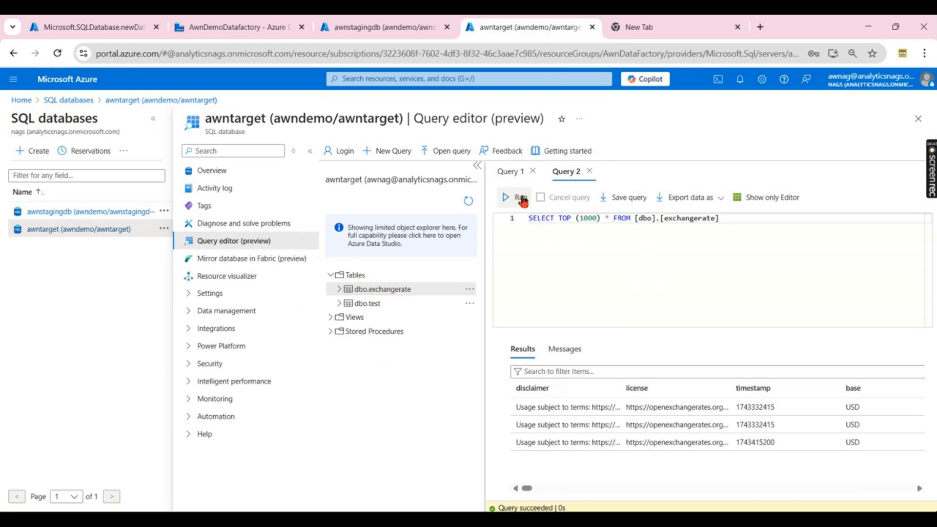
click(468, 203)
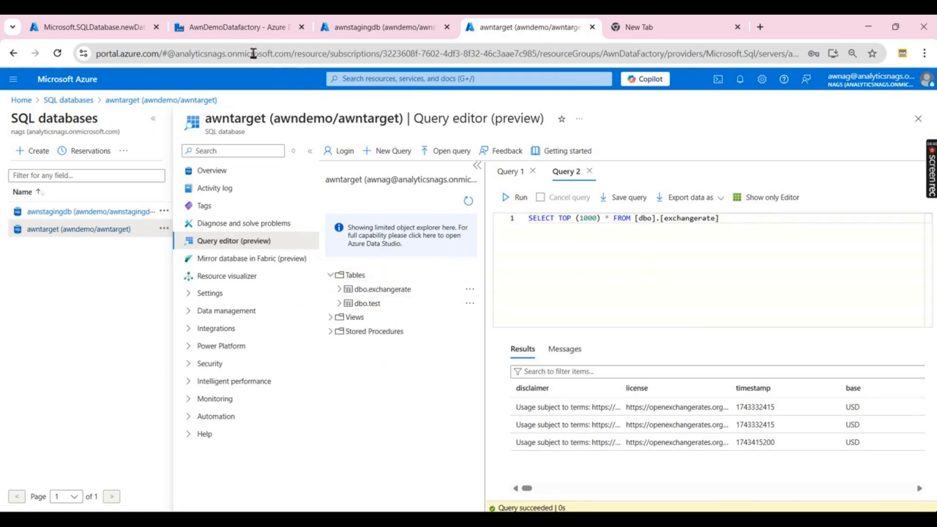
click(234, 27)
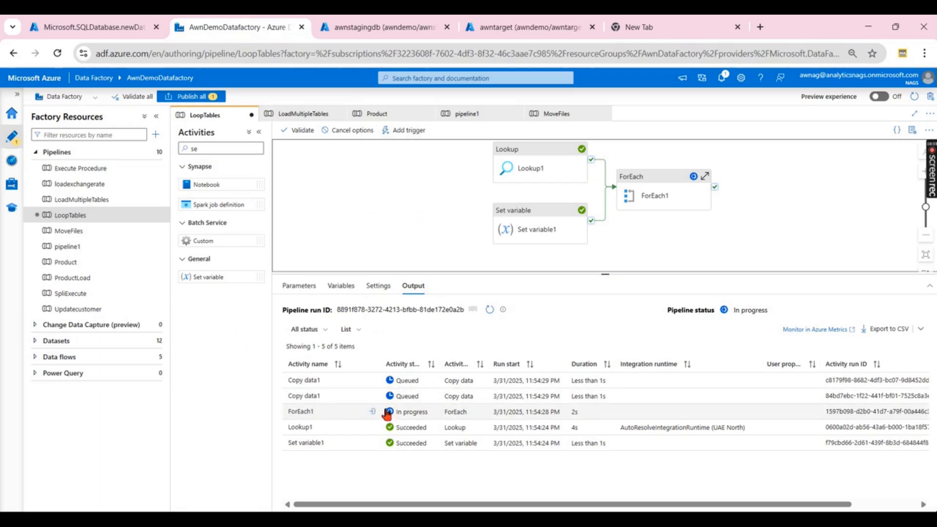
click(373, 444)
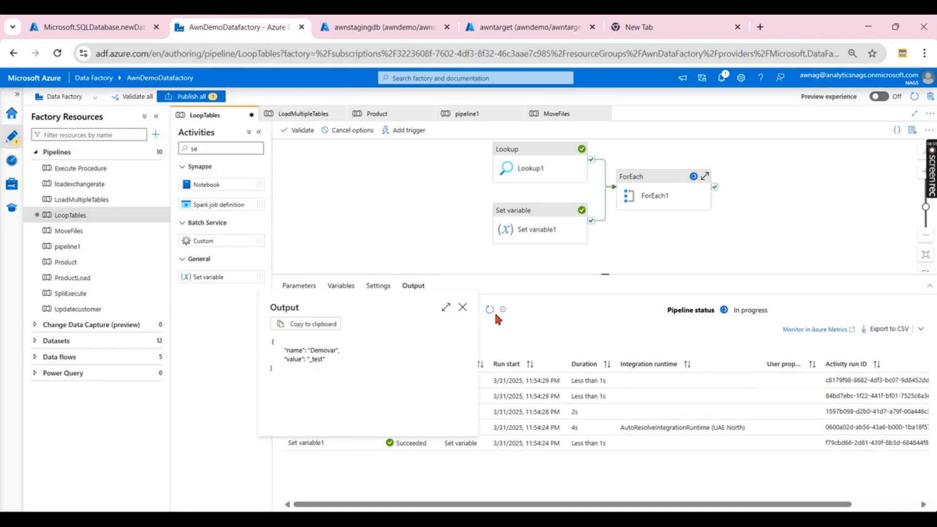
click(463, 307)
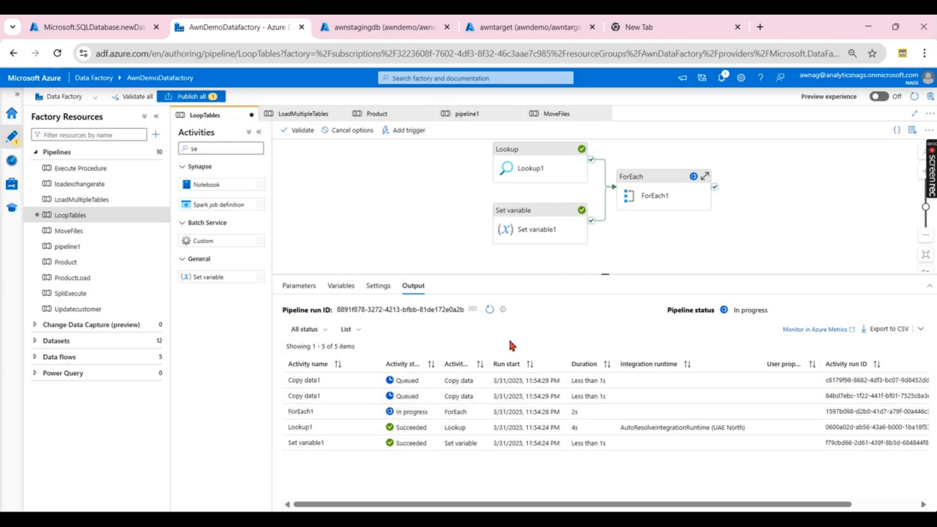
click(489, 309)
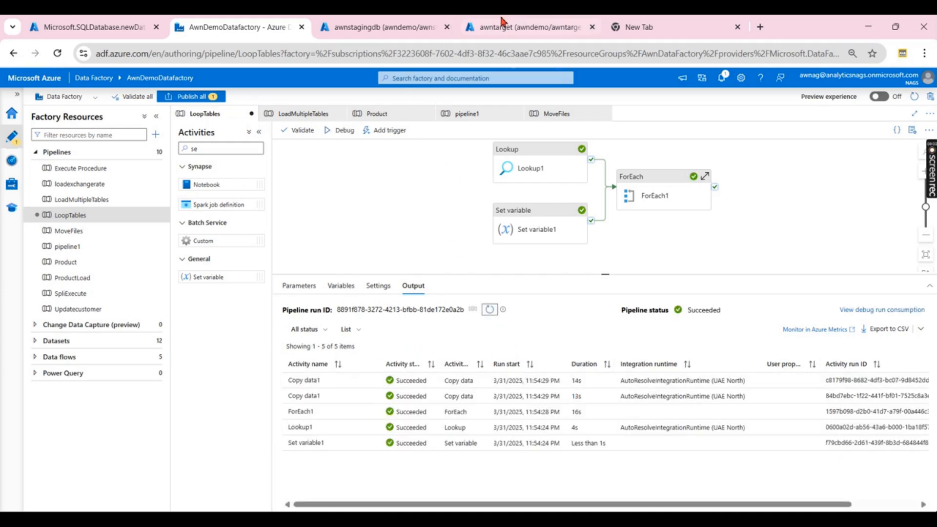
click(502, 22)
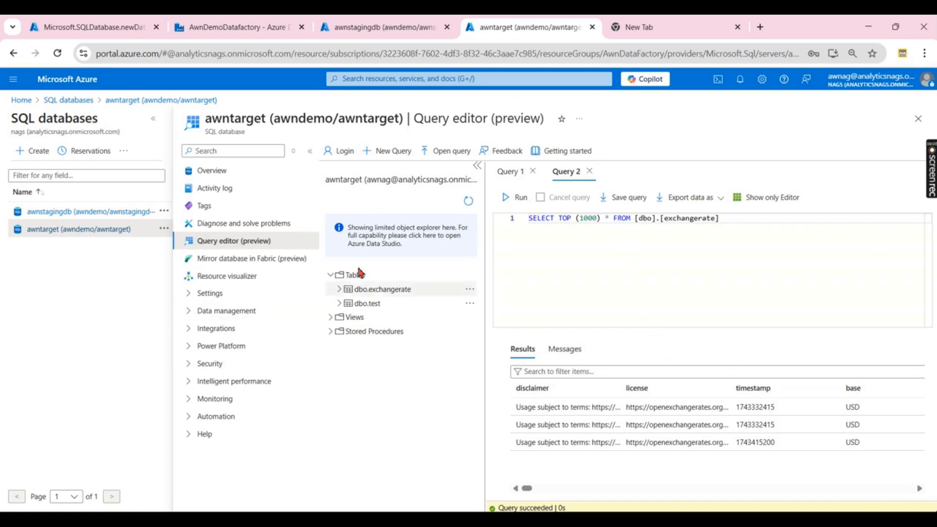
- Refresh the tables, query the top 1000 rows of dbo.exchangerate_test, then return to Data Factory
click(467, 204)
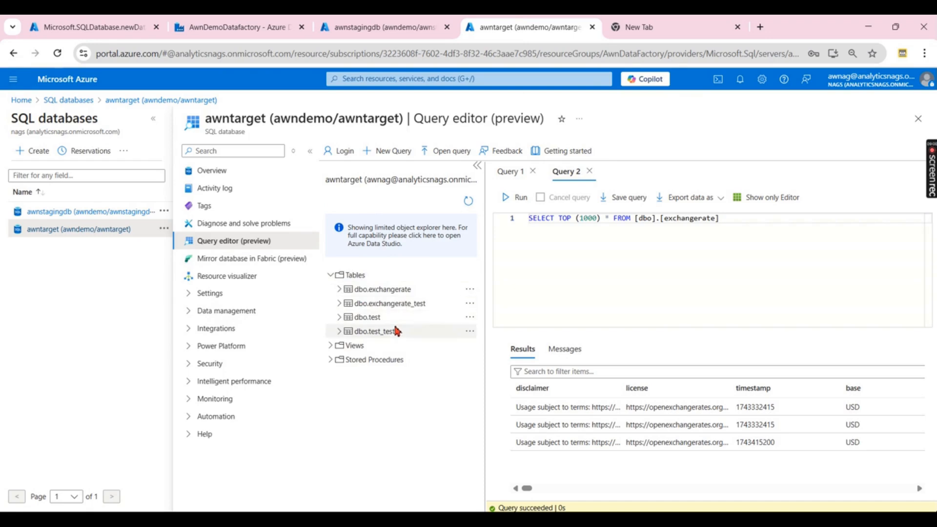
right_click(395, 307)
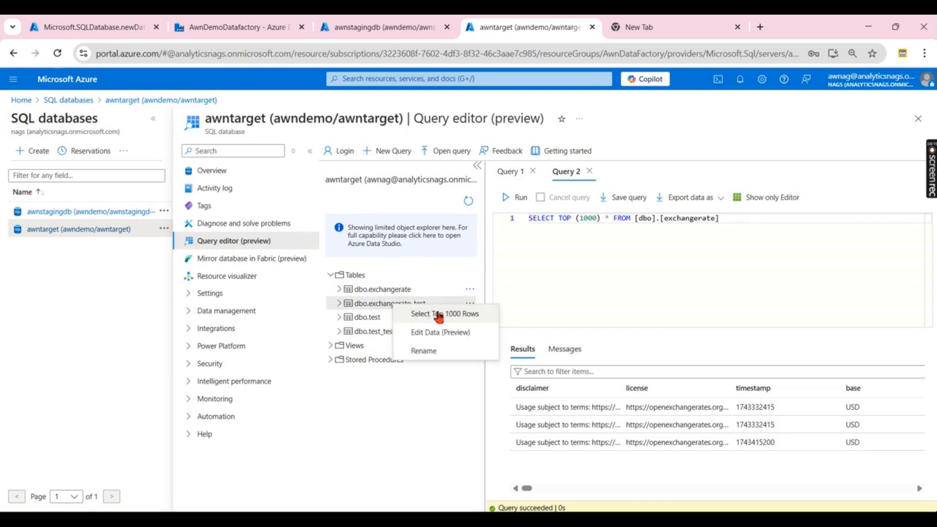
click(440, 317)
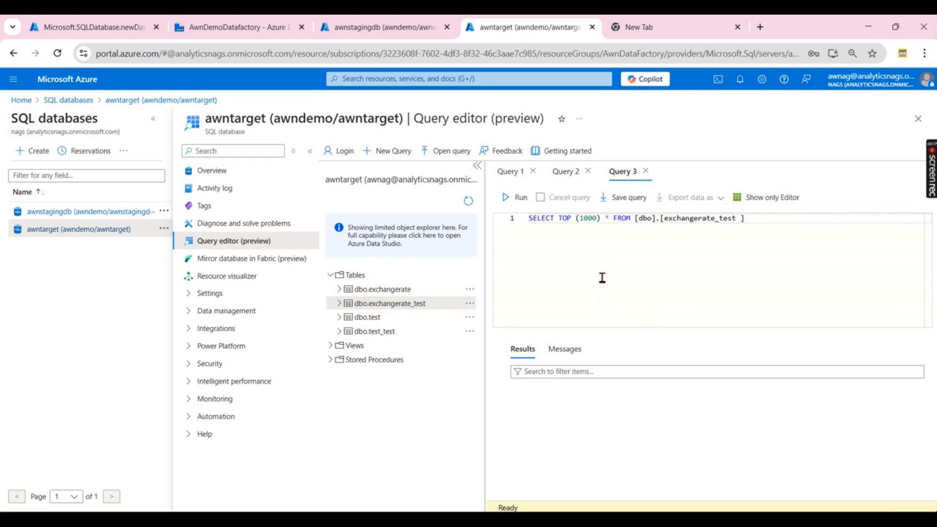
click(506, 197)
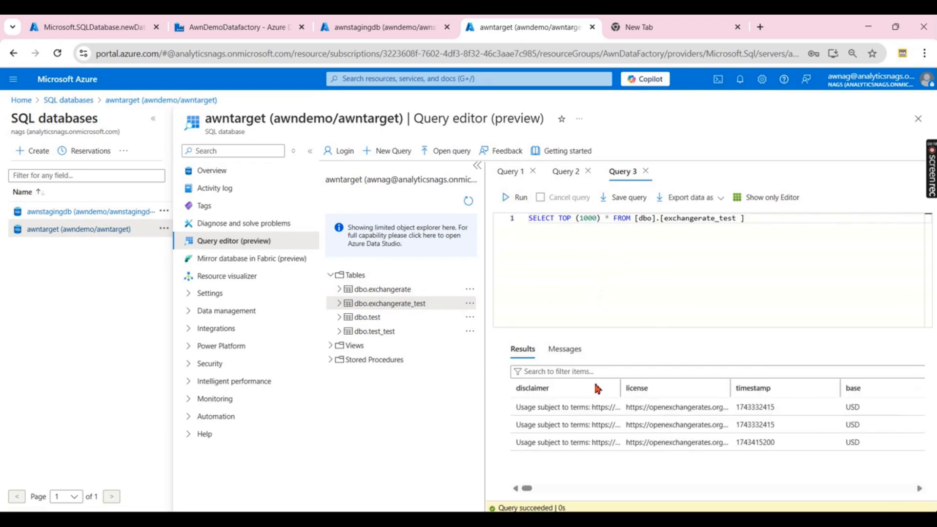
click(244, 29)
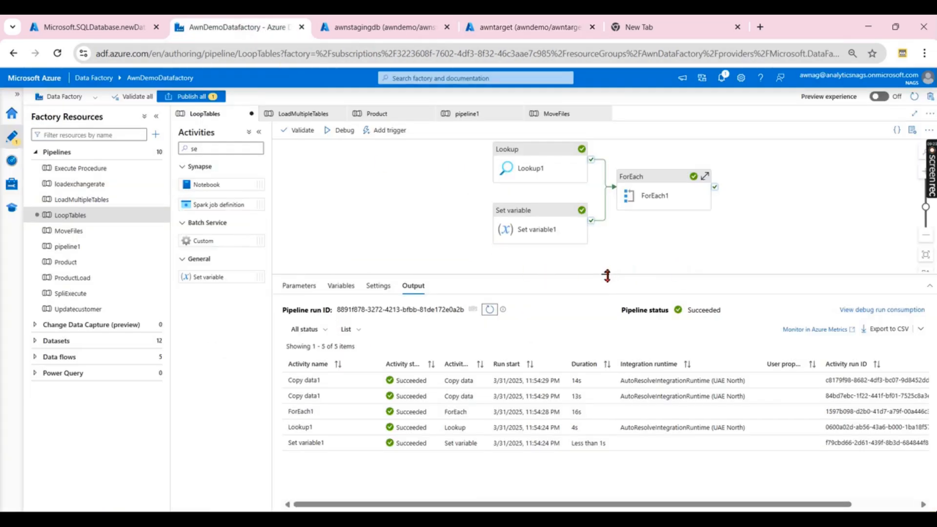
drag(606, 276, 606, 288)
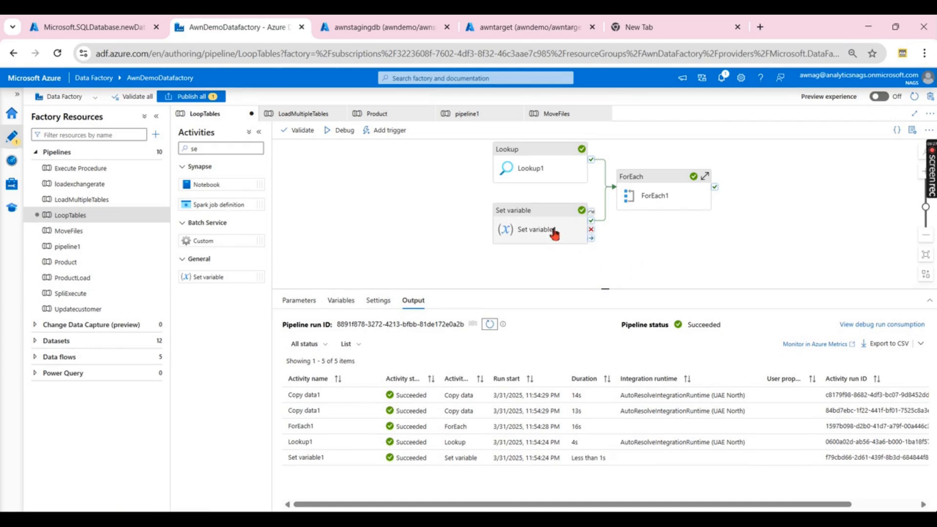
click(704, 176)
click(698, 222)
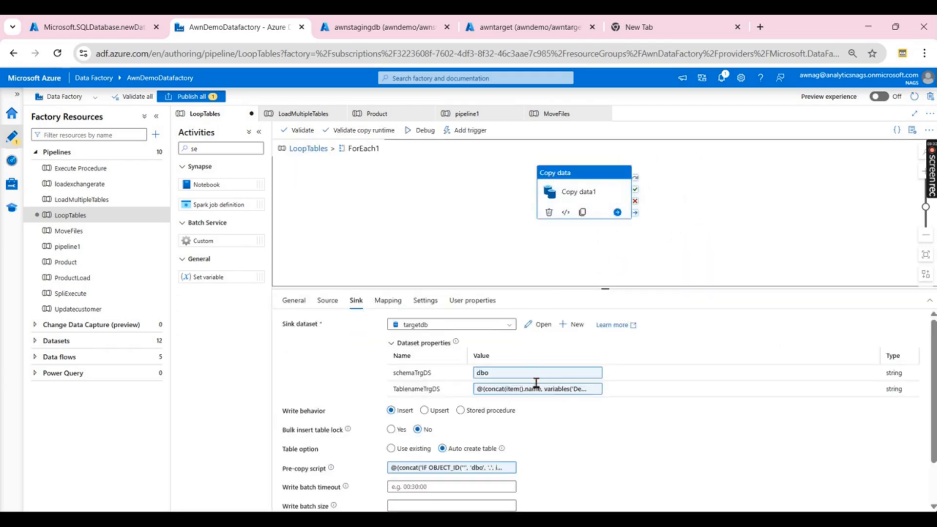
click(498, 465)
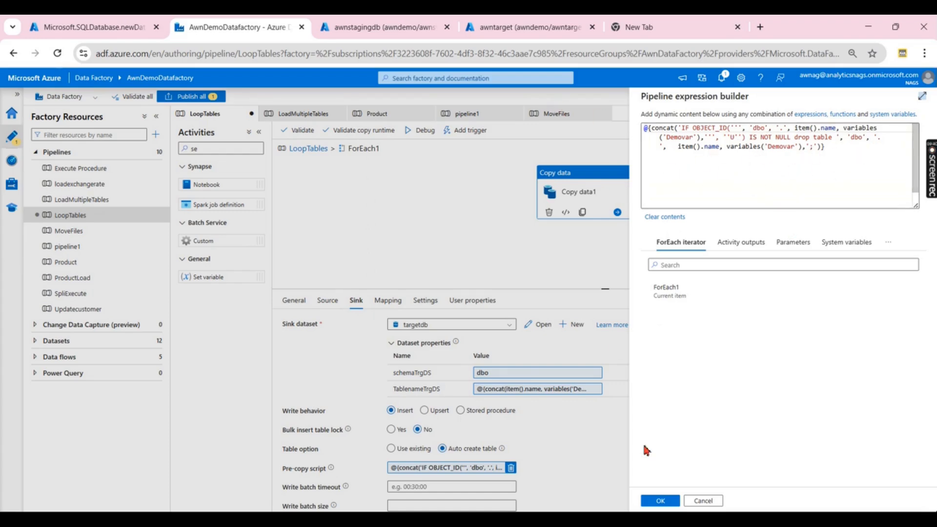
click(710, 500)
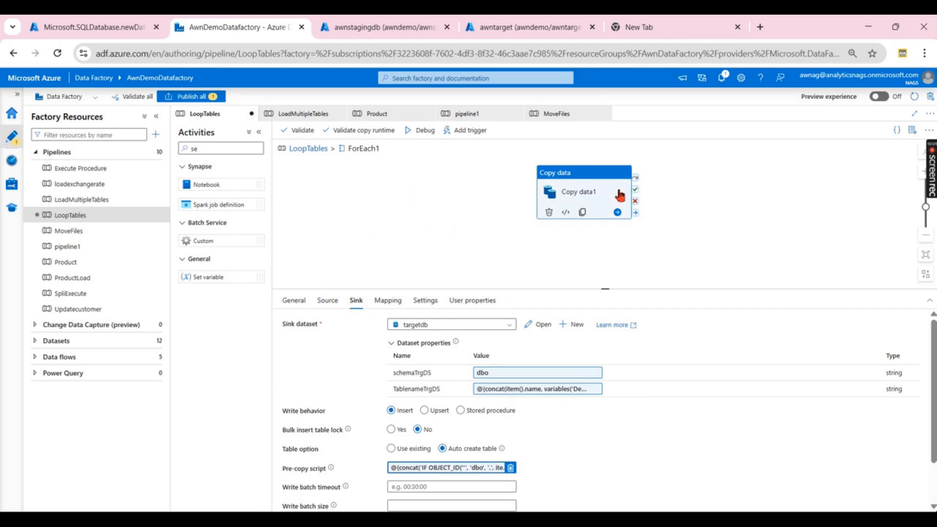
click(313, 157)
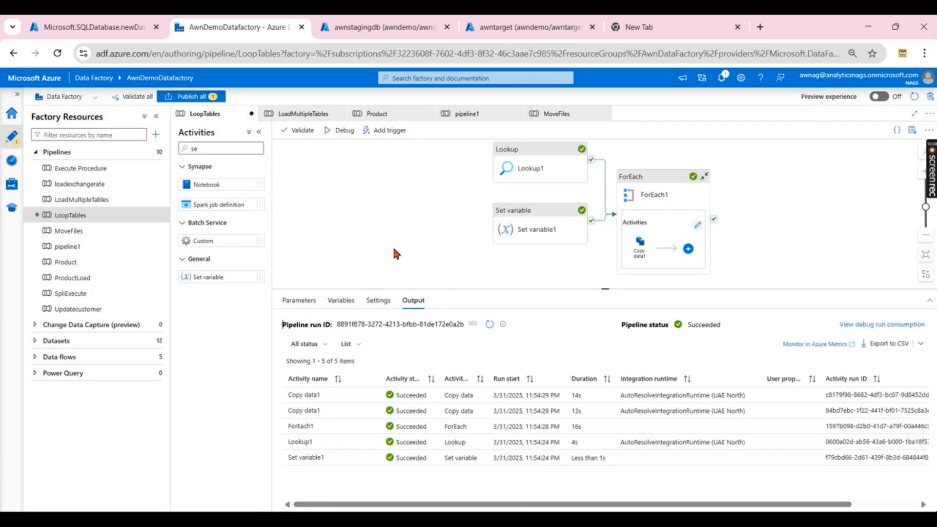
drag(624, 259, 586, 359)
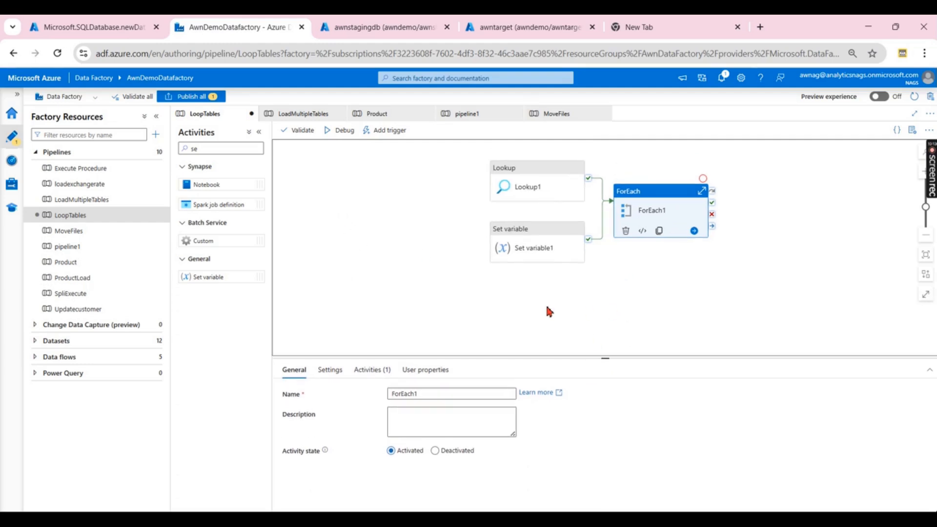
click(659, 313)
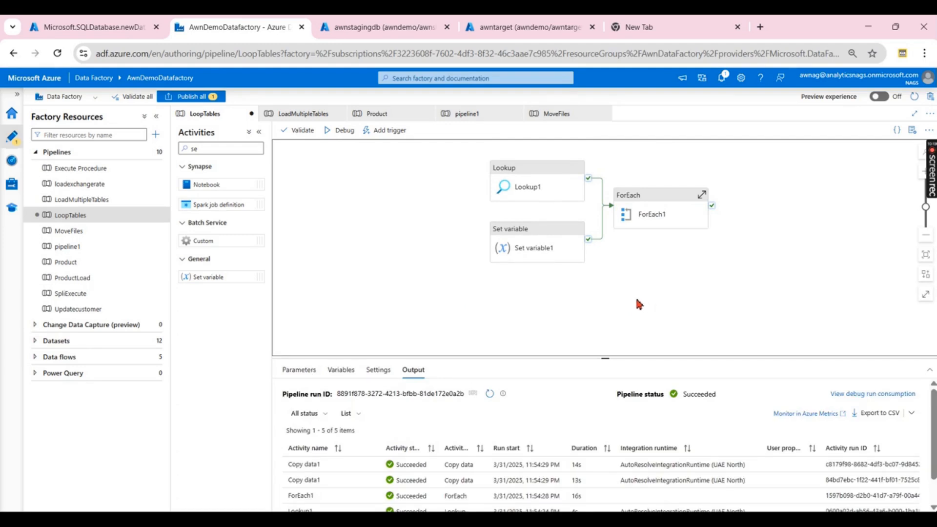
drag(606, 359, 607, 350)
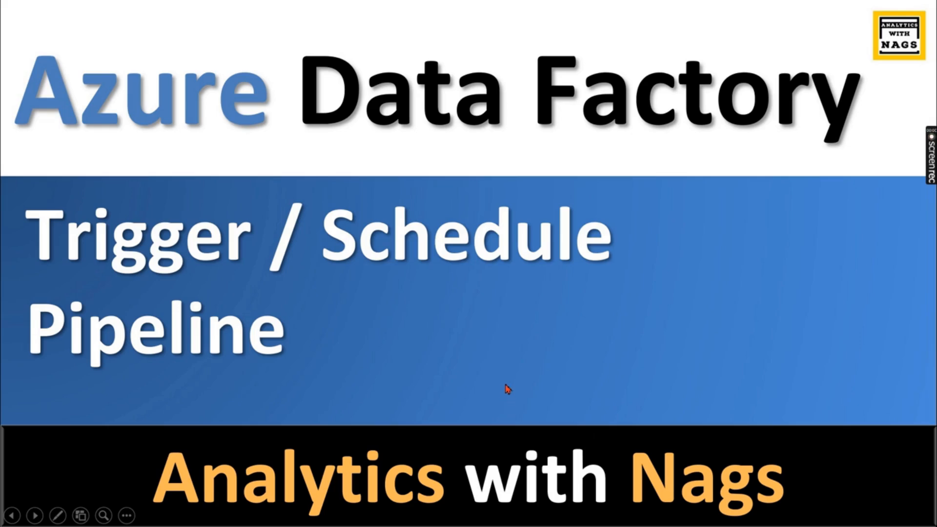
- Advance the slideshow to the Types of Triggers slide
click(693, 350)
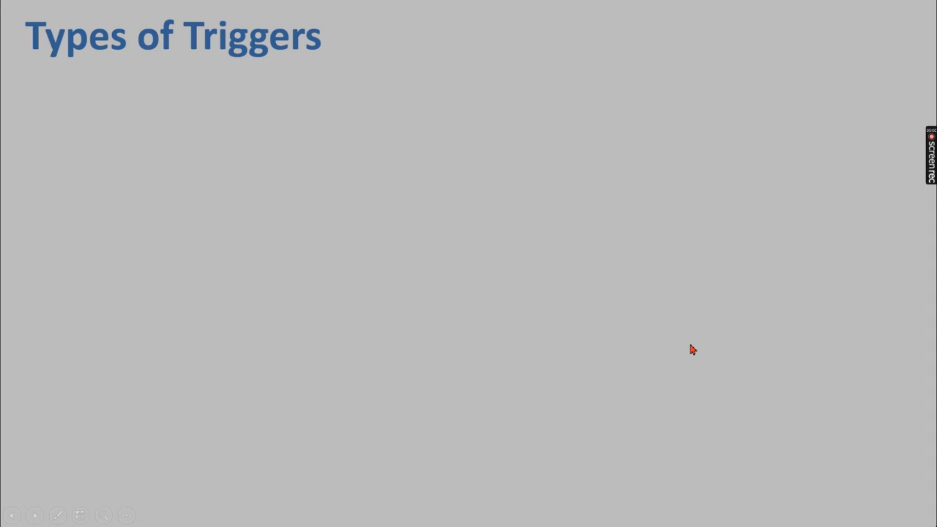
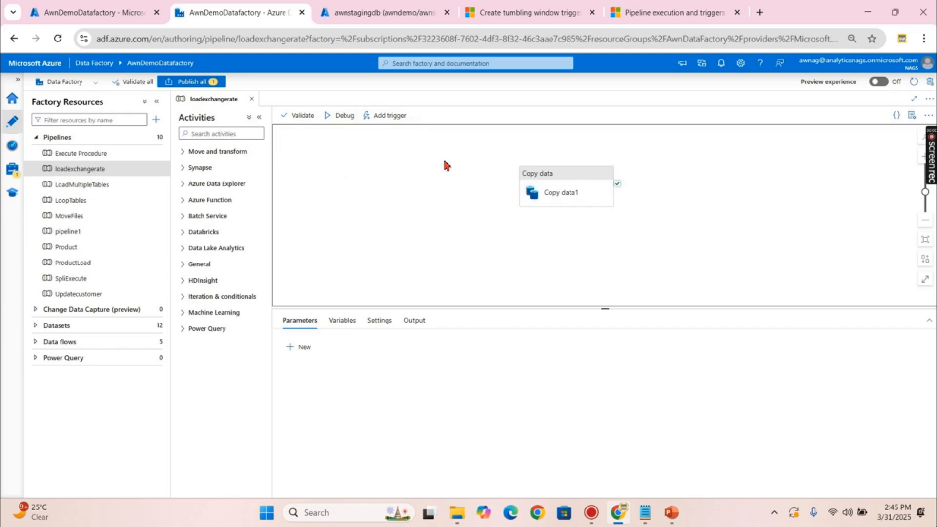
- Check Copy data1 reads from ds_exchnagerate_v1 and writes to dbo.exchangerate via SalesData_sql_ds
click(383, 119)
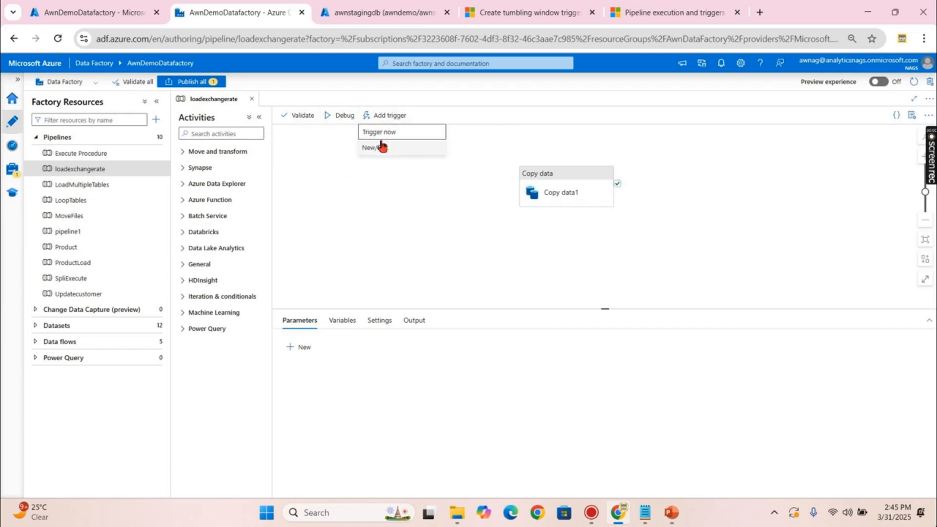
click(359, 205)
click(532, 197)
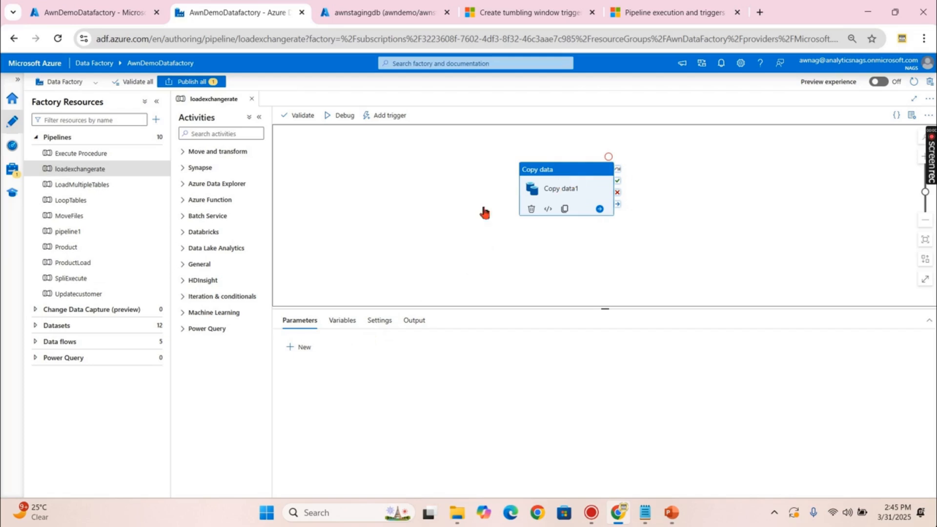
click(327, 320)
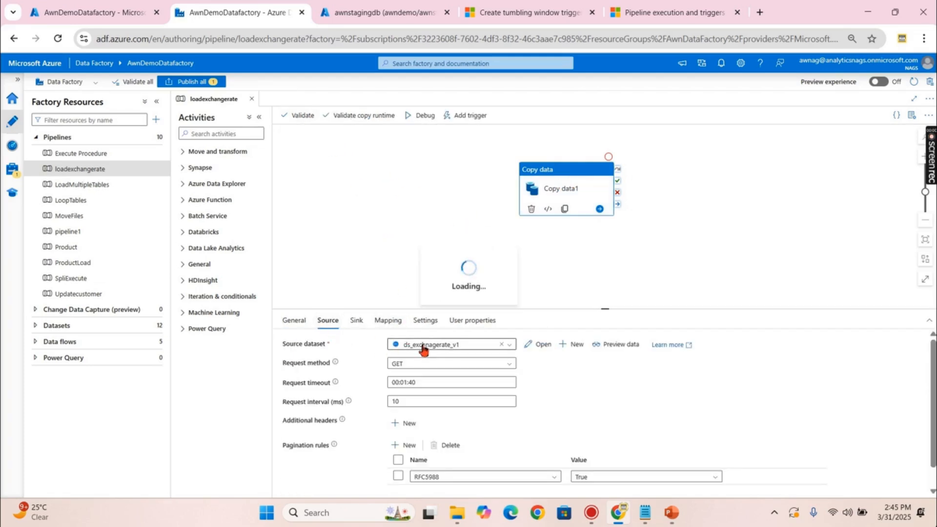
click(356, 322)
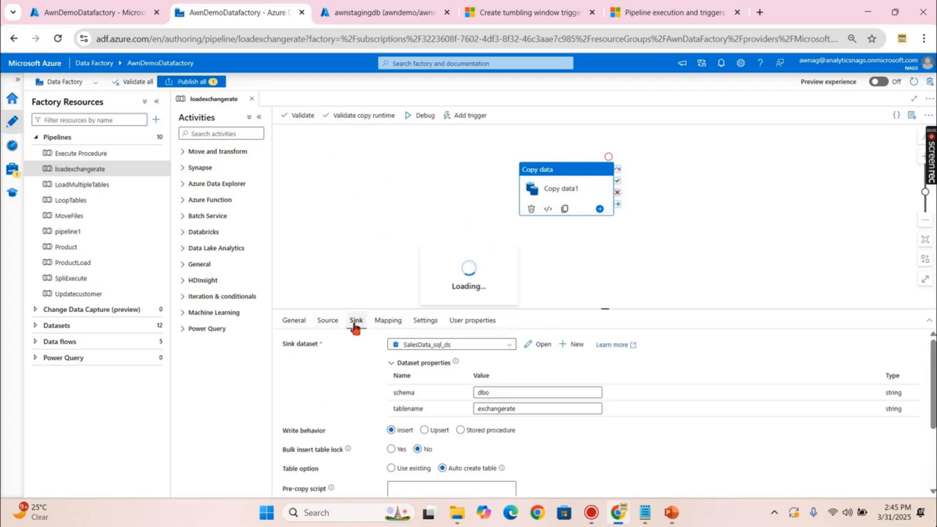
click(384, 15)
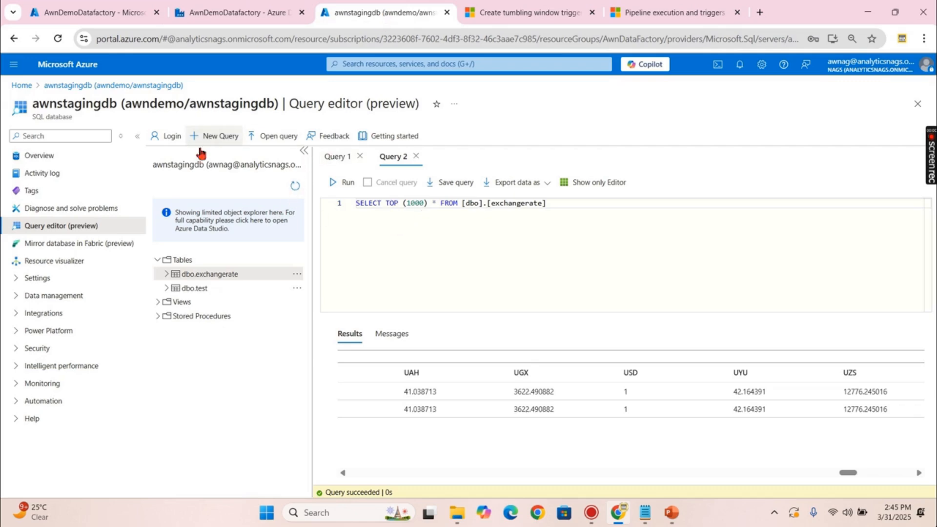
- Re-run the SELECT TOP (1000) query on dbo.exchangerate in awnstagingdb, then go back to Data Factory
click(340, 188)
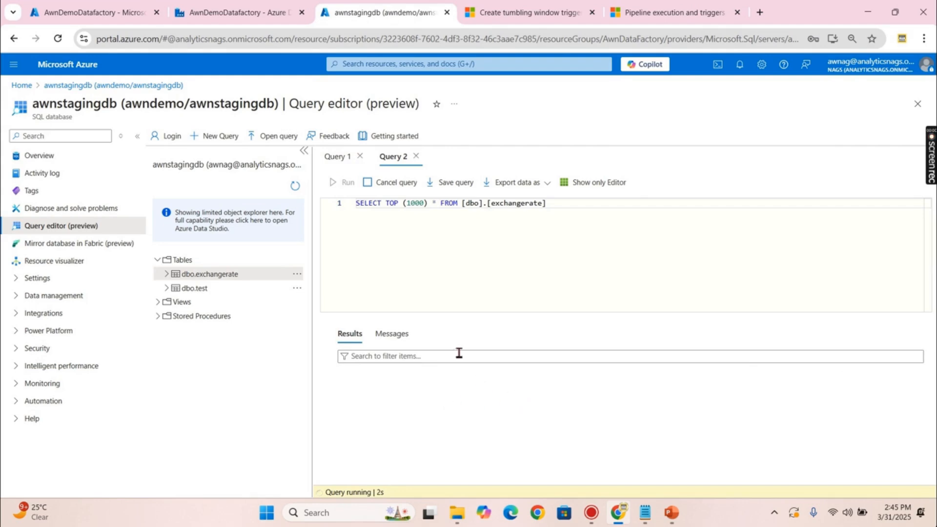
click(502, 260)
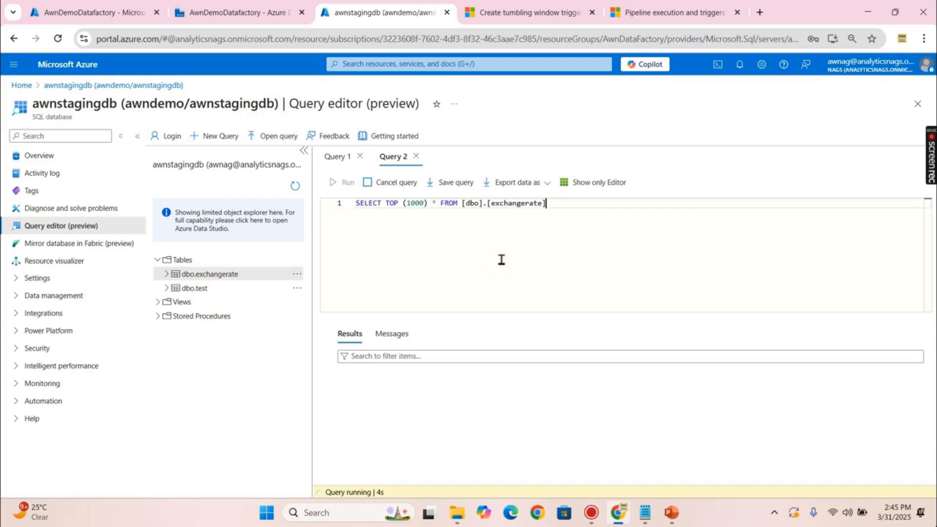
click(225, 15)
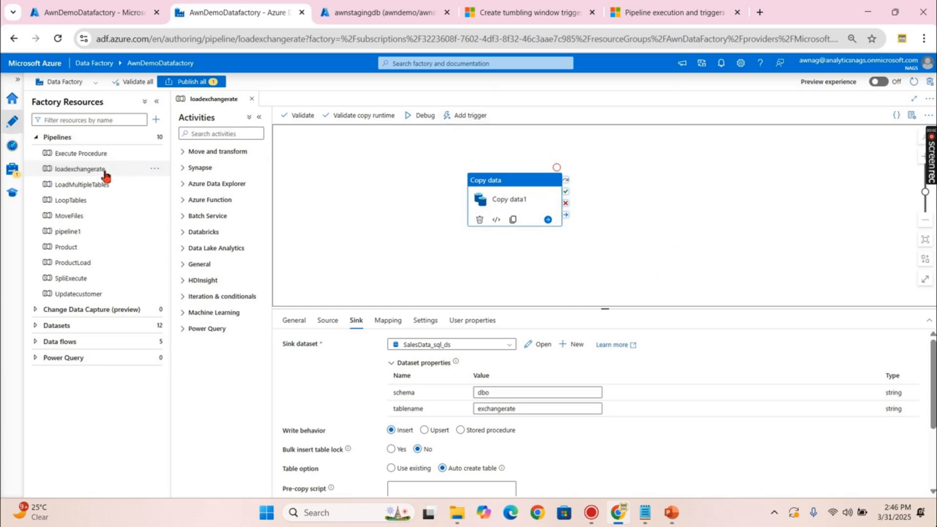
- Start a new trigger for the pipeline via Add trigger > New/Edit > + New
click(390, 153)
click(387, 117)
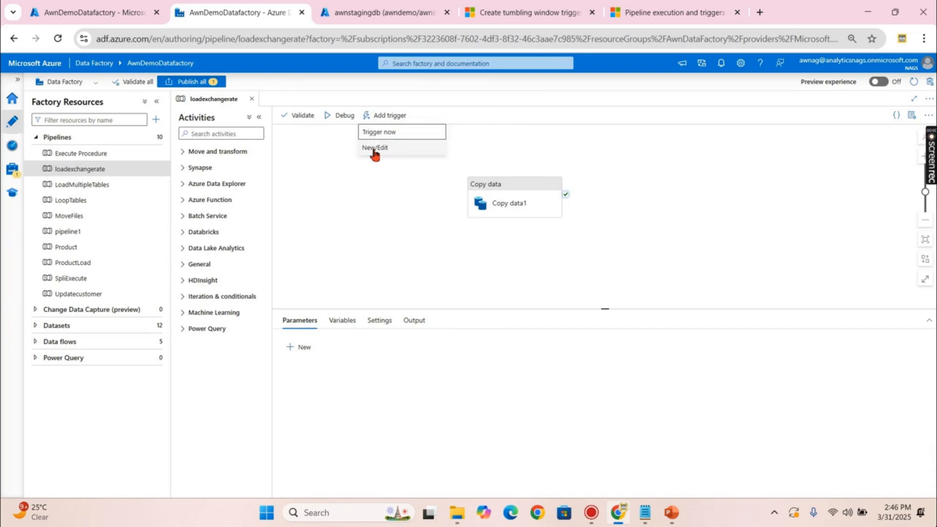
click(375, 148)
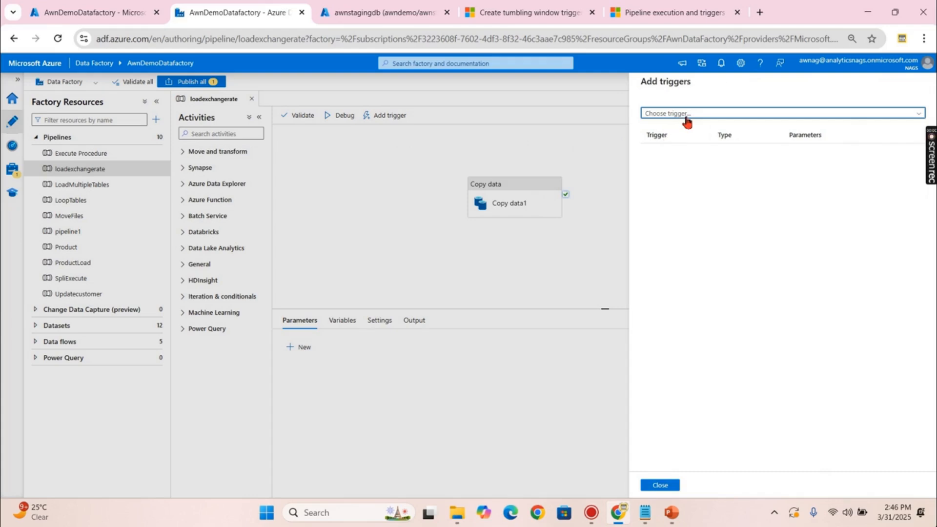
click(687, 117)
click(663, 145)
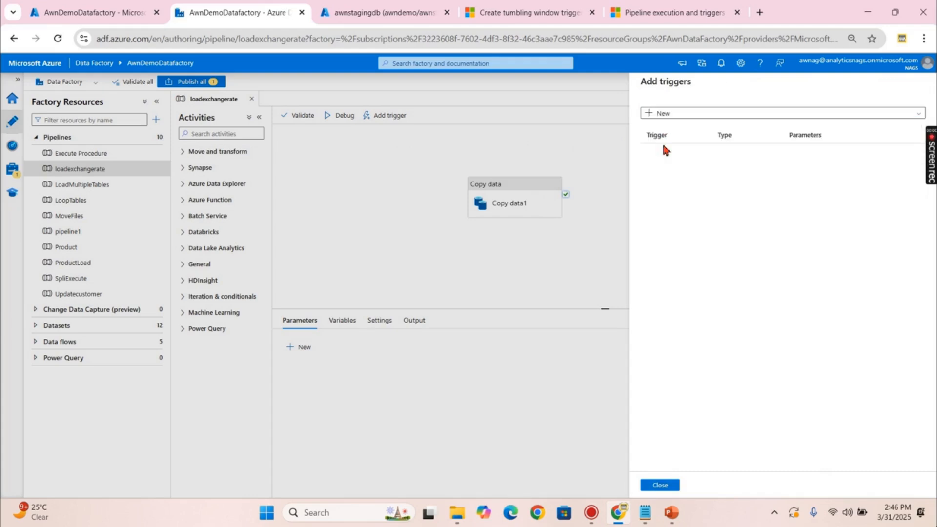
- Name the trigger DailyScheduleExchangerate and keep its type as Schedule
drag(698, 113, 643, 113)
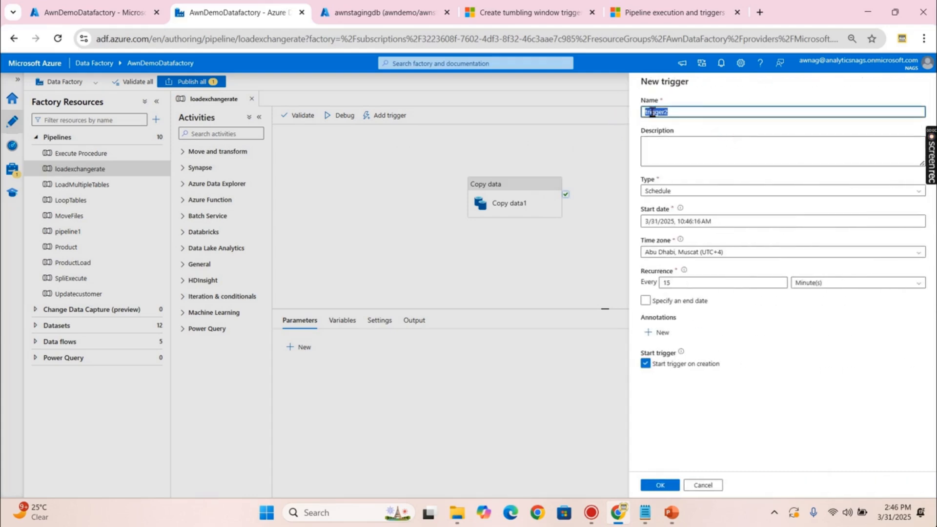
text(DailyScheduleExchan)
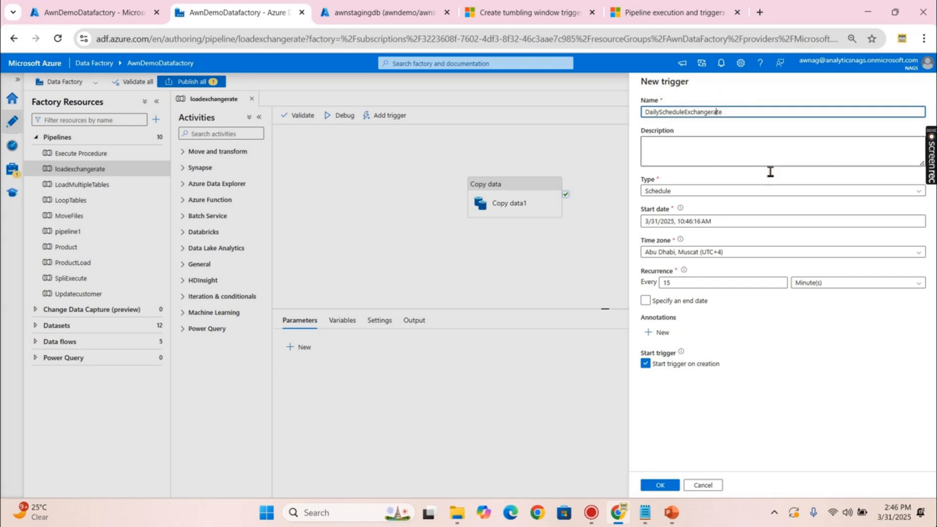
click(662, 194)
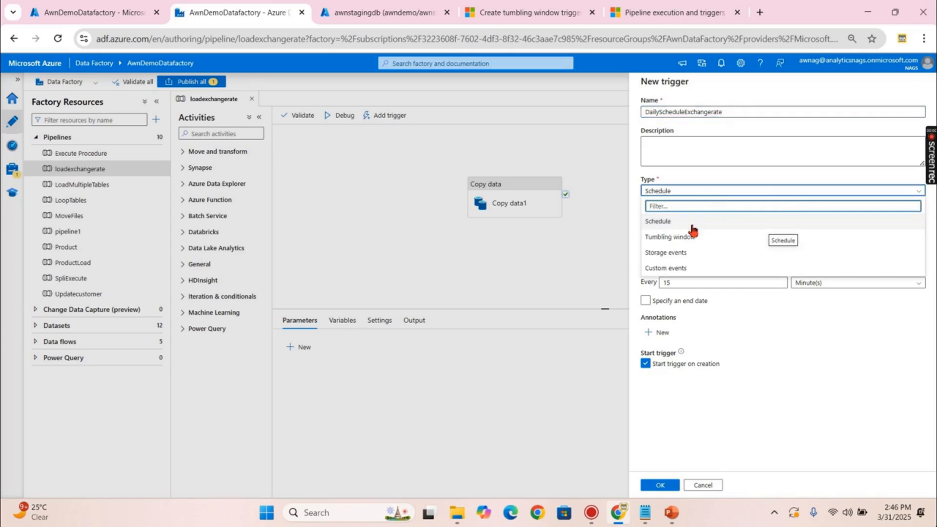
click(681, 226)
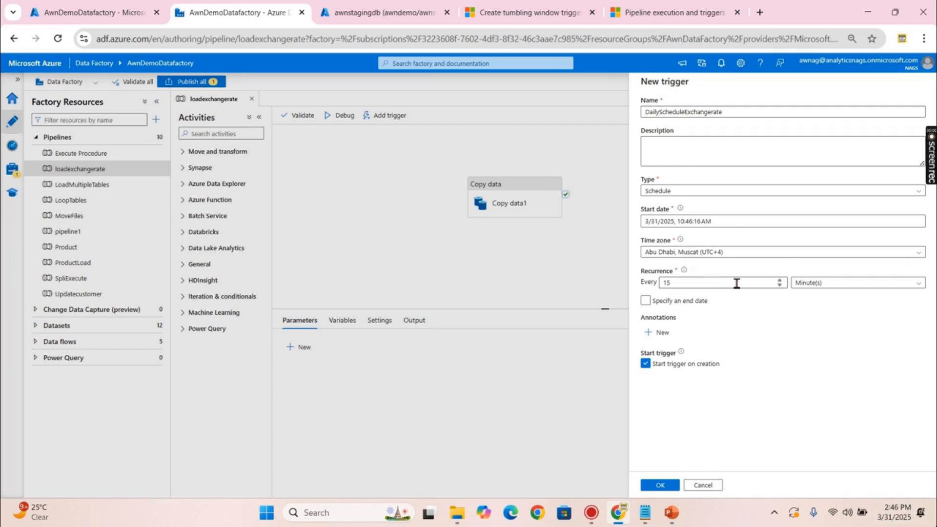
- Set the trigger's recurrence to every 1 day
click(703, 284)
drag(696, 284, 662, 284)
text(14)
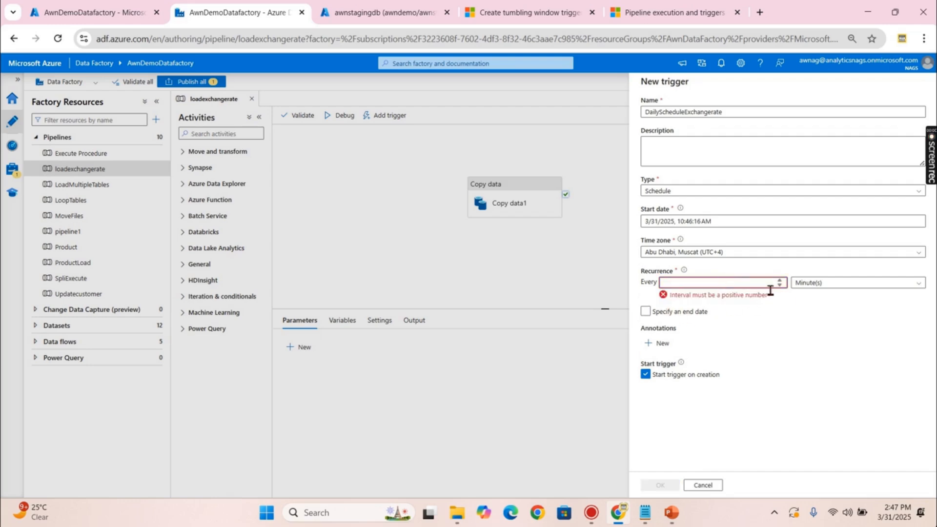
click(810, 288)
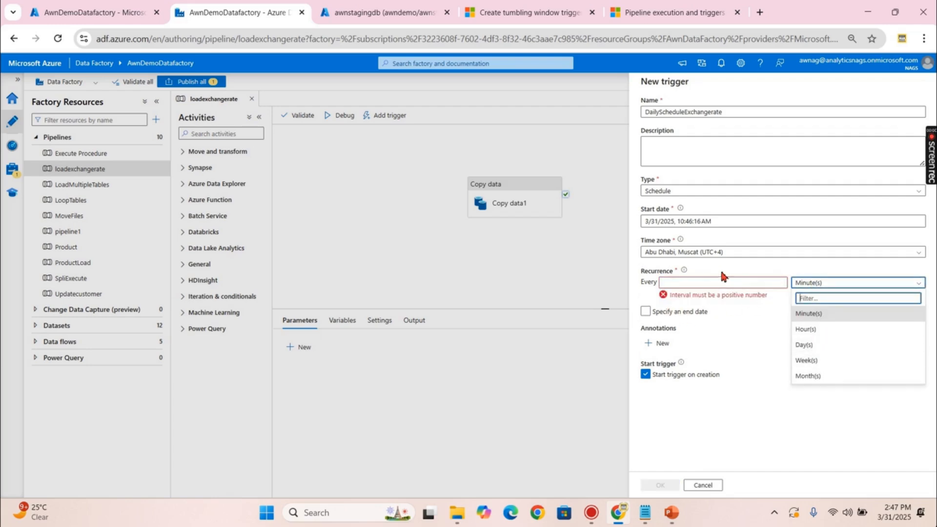
click(809, 345)
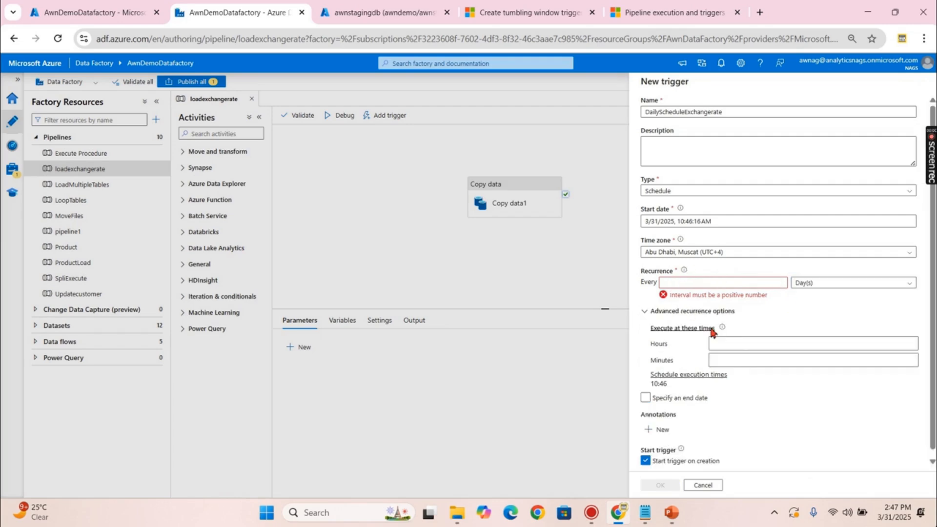
click(697, 283)
text(1)
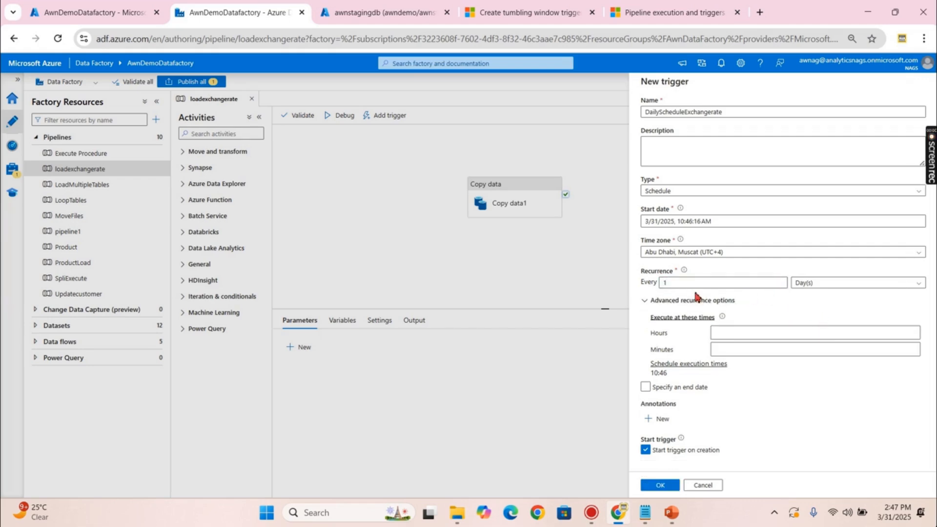
- Schedule the run at 14:49 and confirm the trigger on loadexchangerate
click(753, 334)
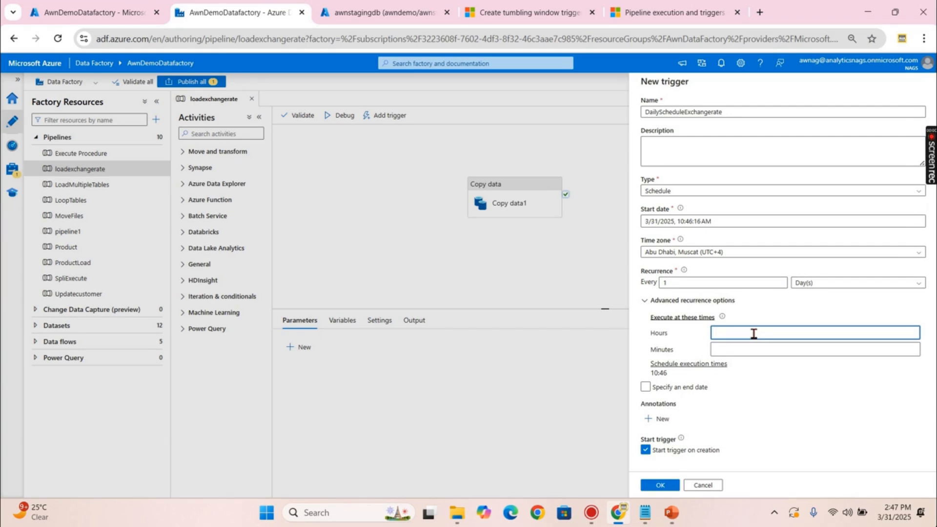
text(14)
key(Return)
click(755, 347)
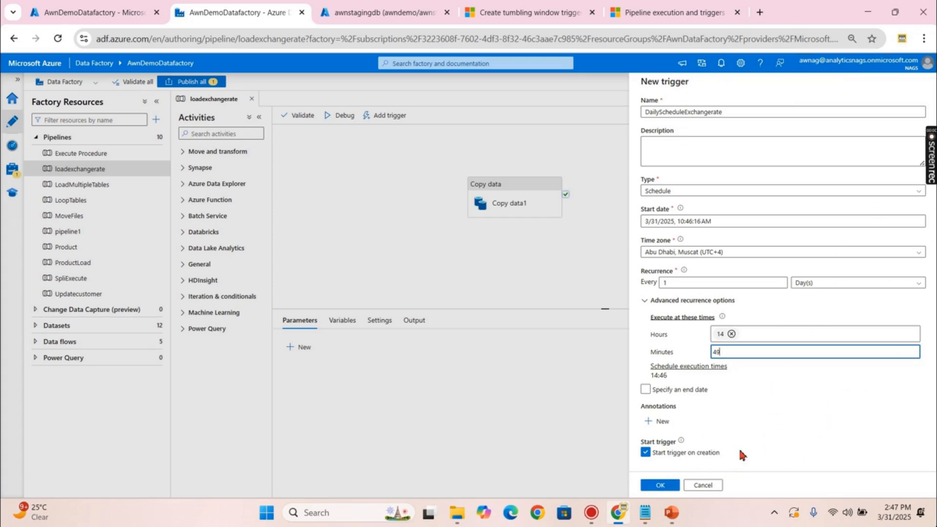
click(659, 486)
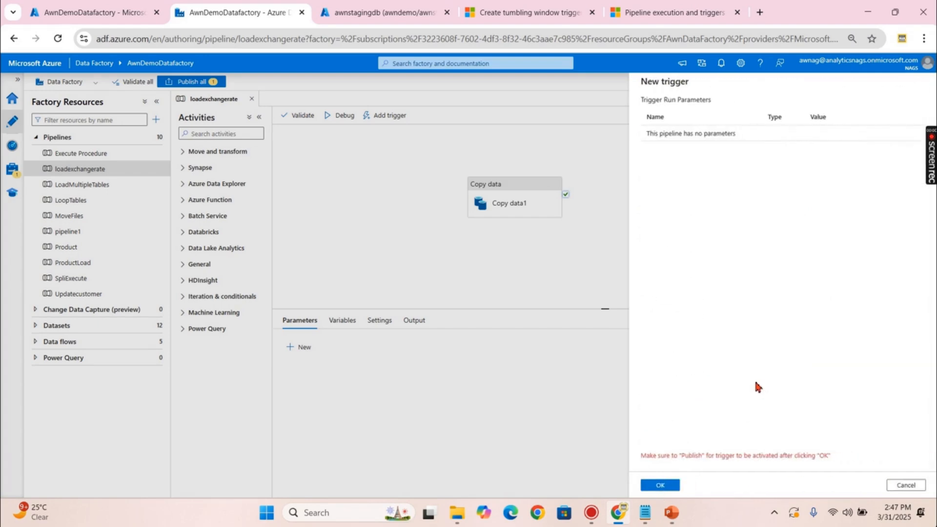
click(659, 485)
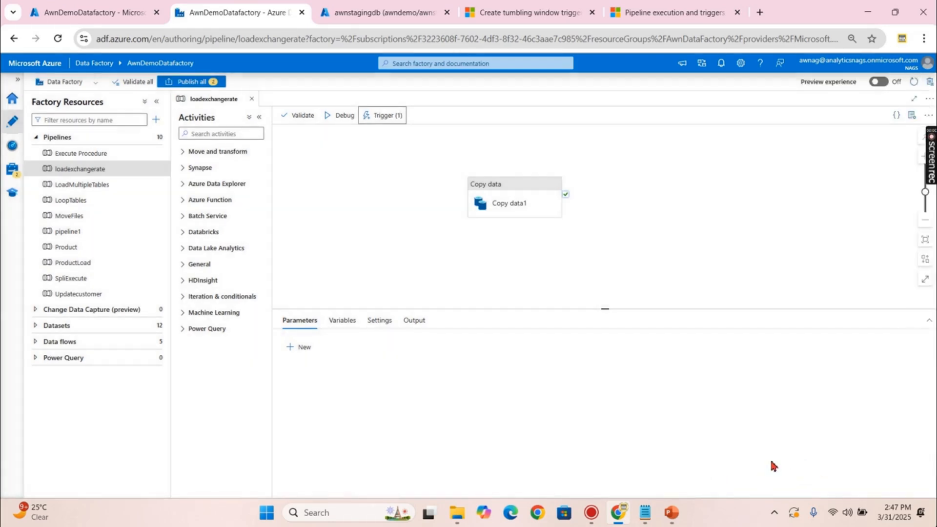
- Publish all pending changes, including DailyScheduleExchangerate, then go to the Monitor view
click(215, 82)
click(660, 486)
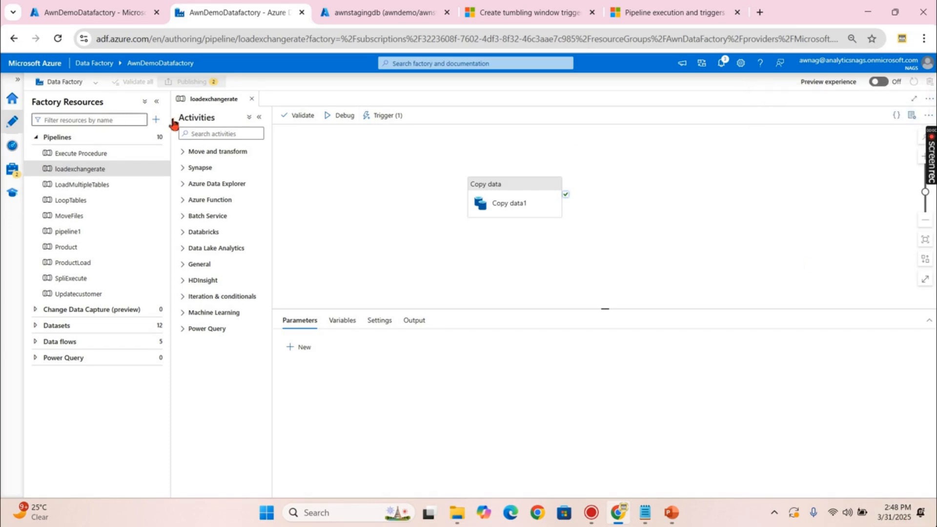
click(372, 210)
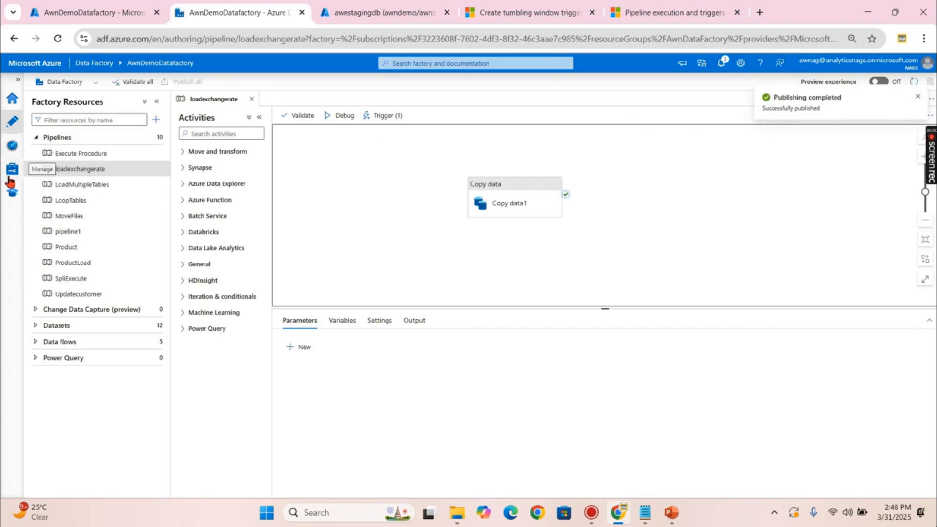
click(12, 146)
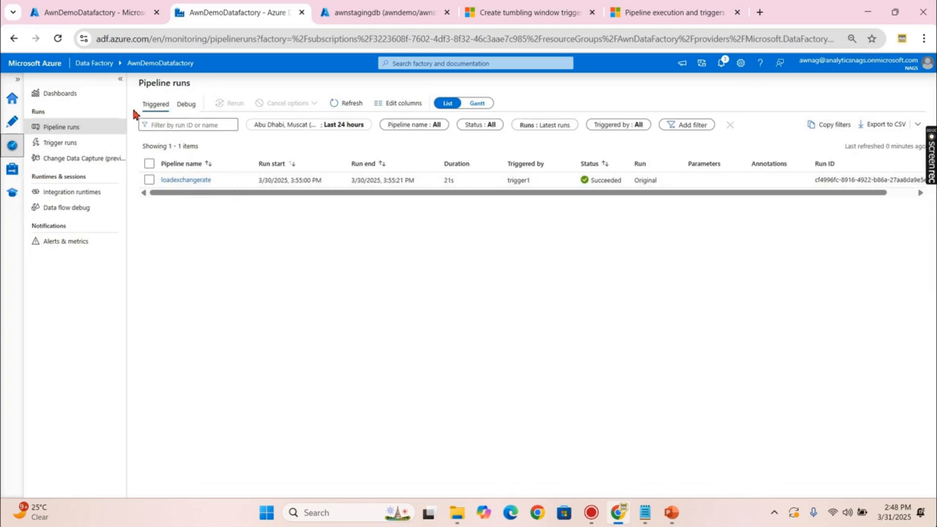
- Refresh Trigger runs until the 2:49 PM DailyScheduleExchangerate run appears, then check its succeeded pipeline run
click(60, 142)
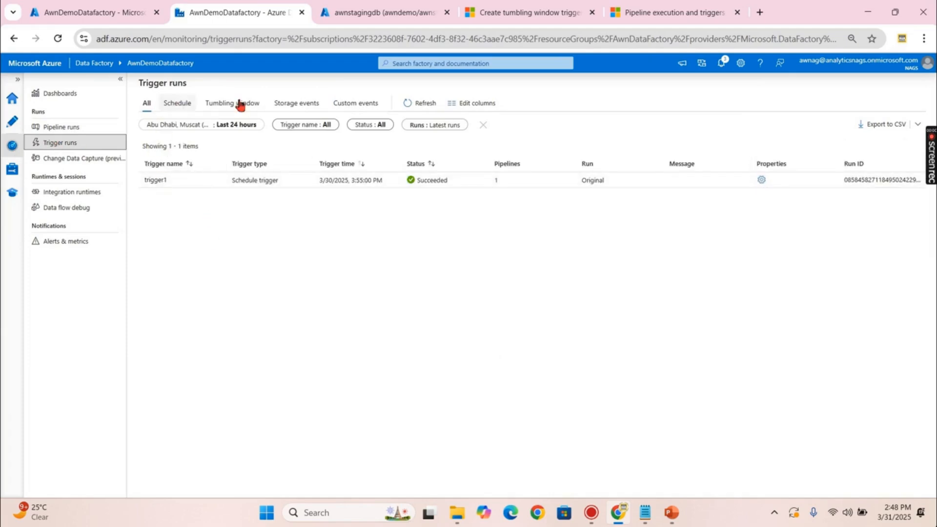
click(421, 104)
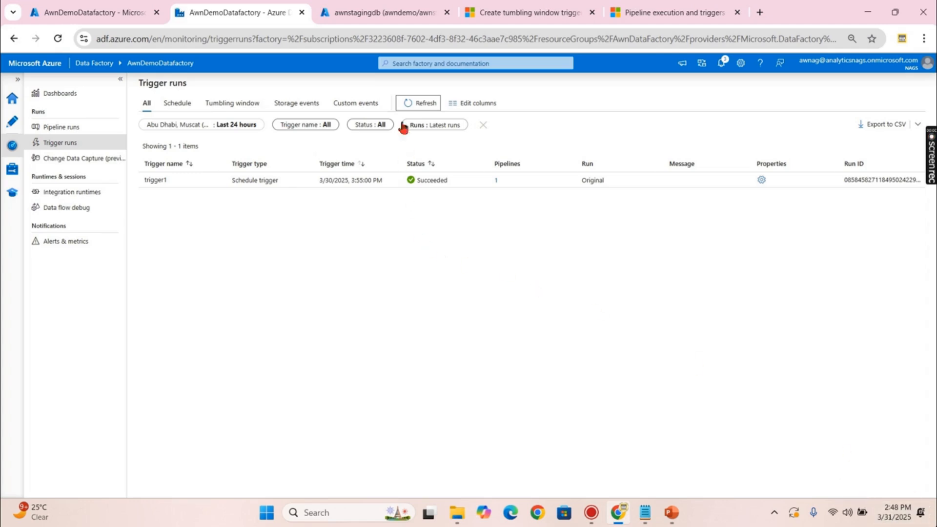
click(413, 104)
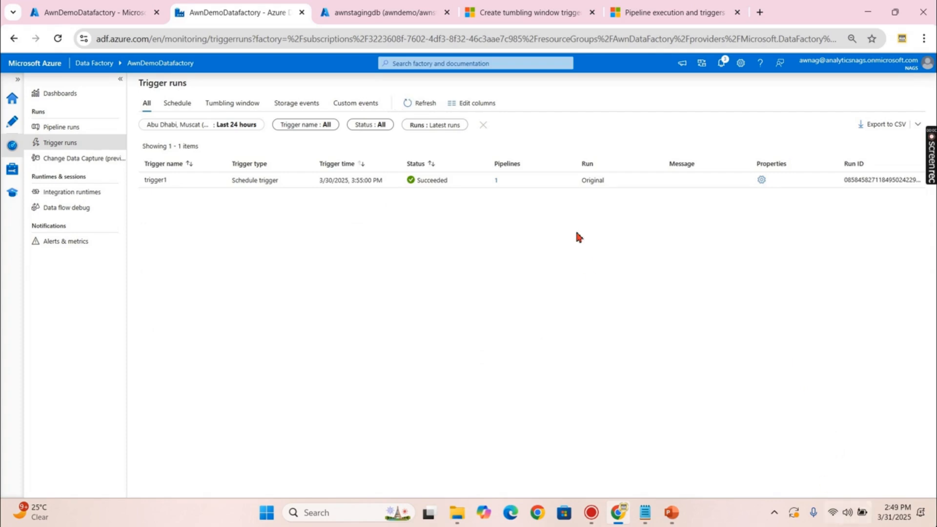
click(426, 105)
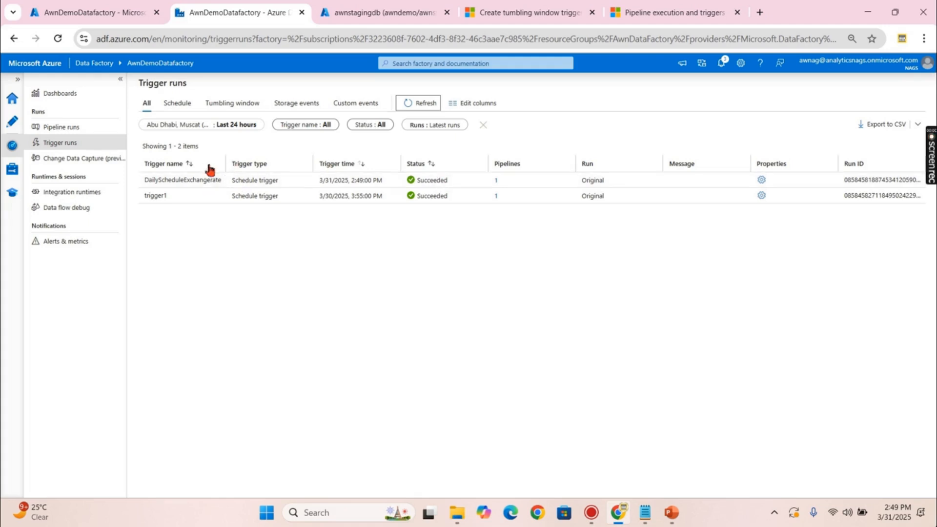
click(69, 130)
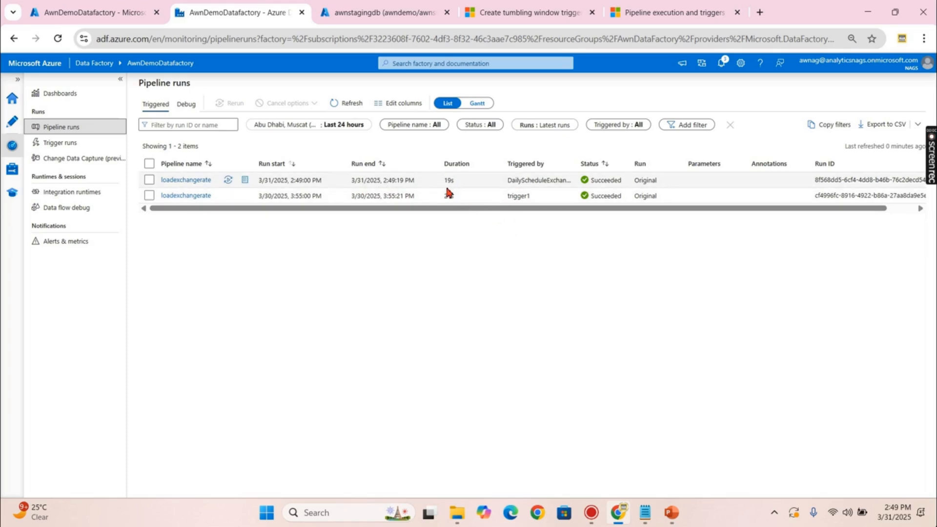
click(382, 13)
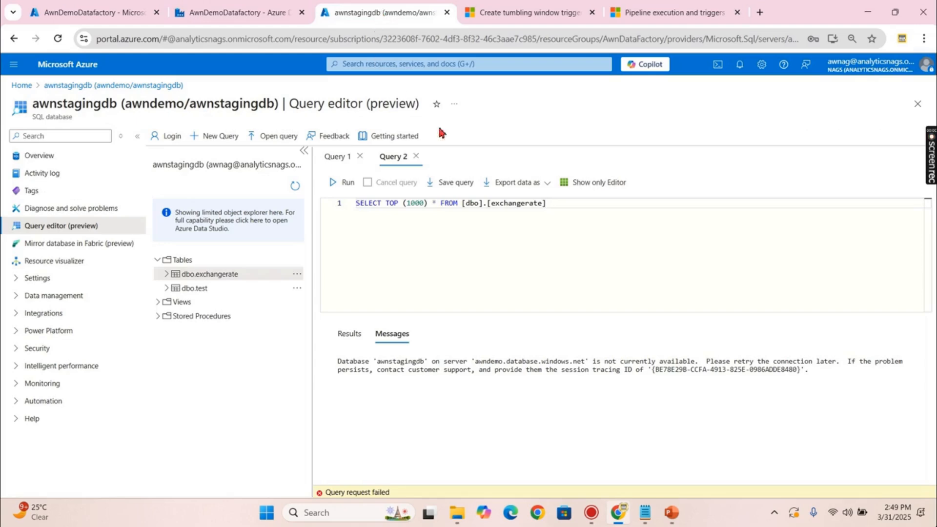
- Re-run the dbo.exchangerate query to see the new third row, then return to Data Factory
click(343, 182)
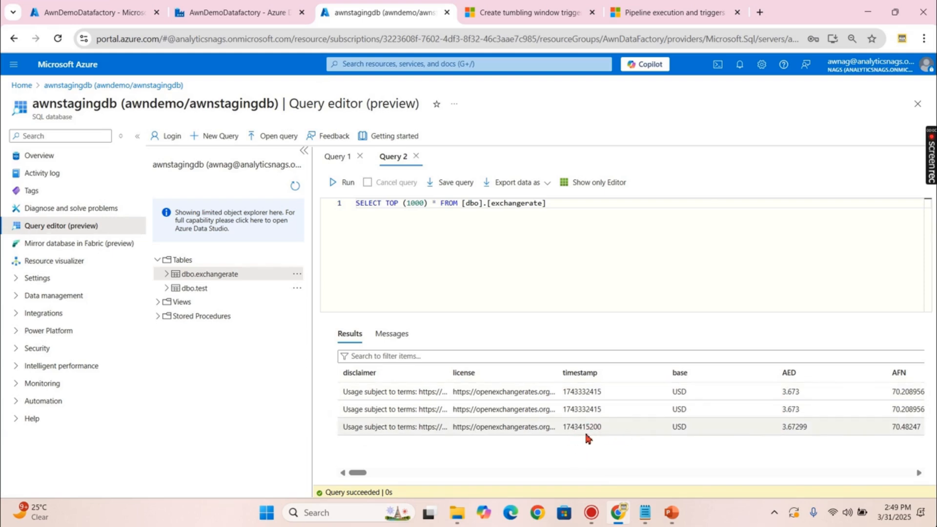
click(649, 226)
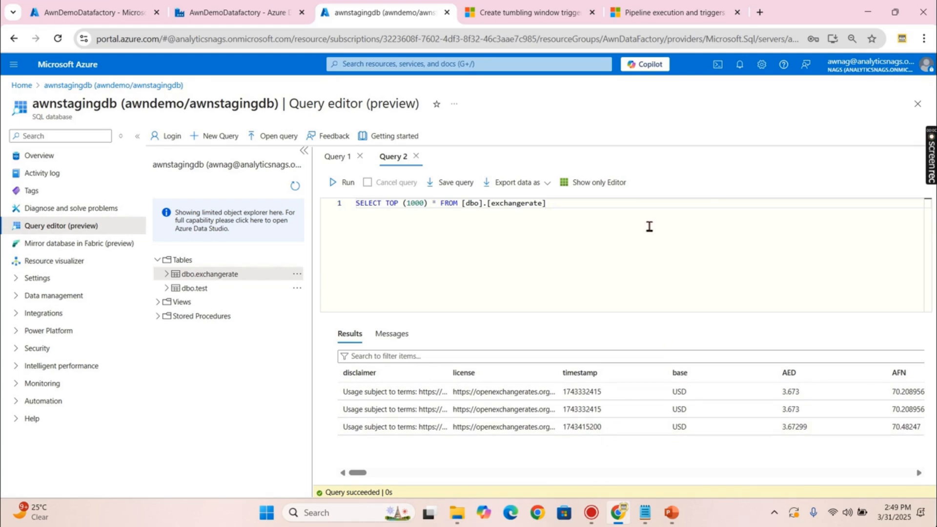
key(alt+Tab)
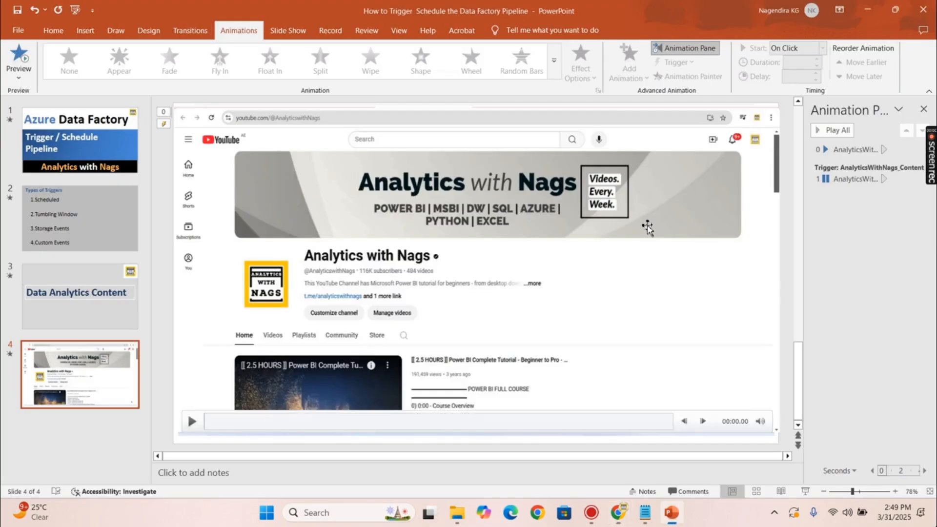
click(867, 9)
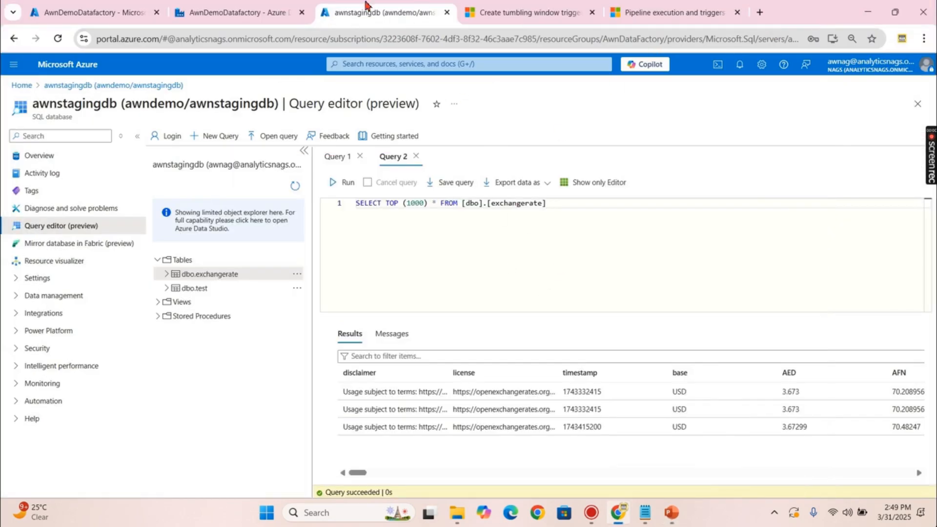
click(215, 11)
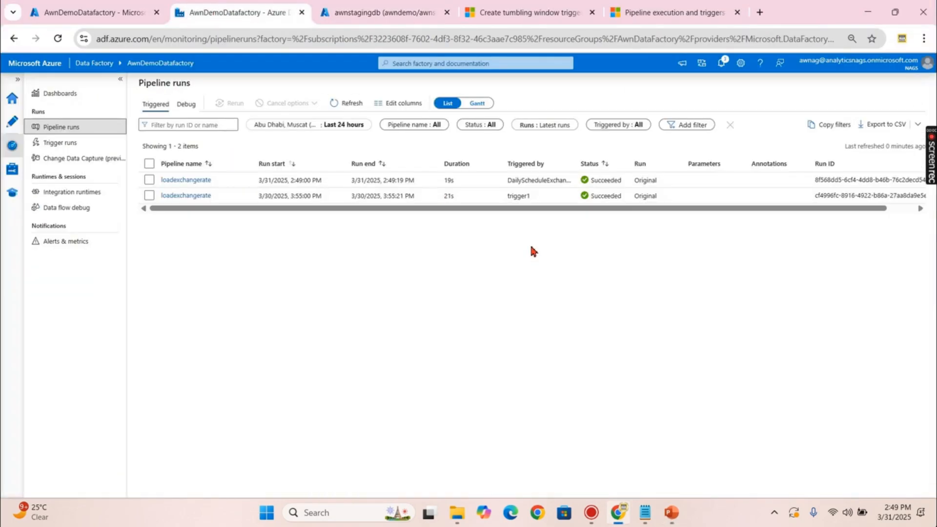